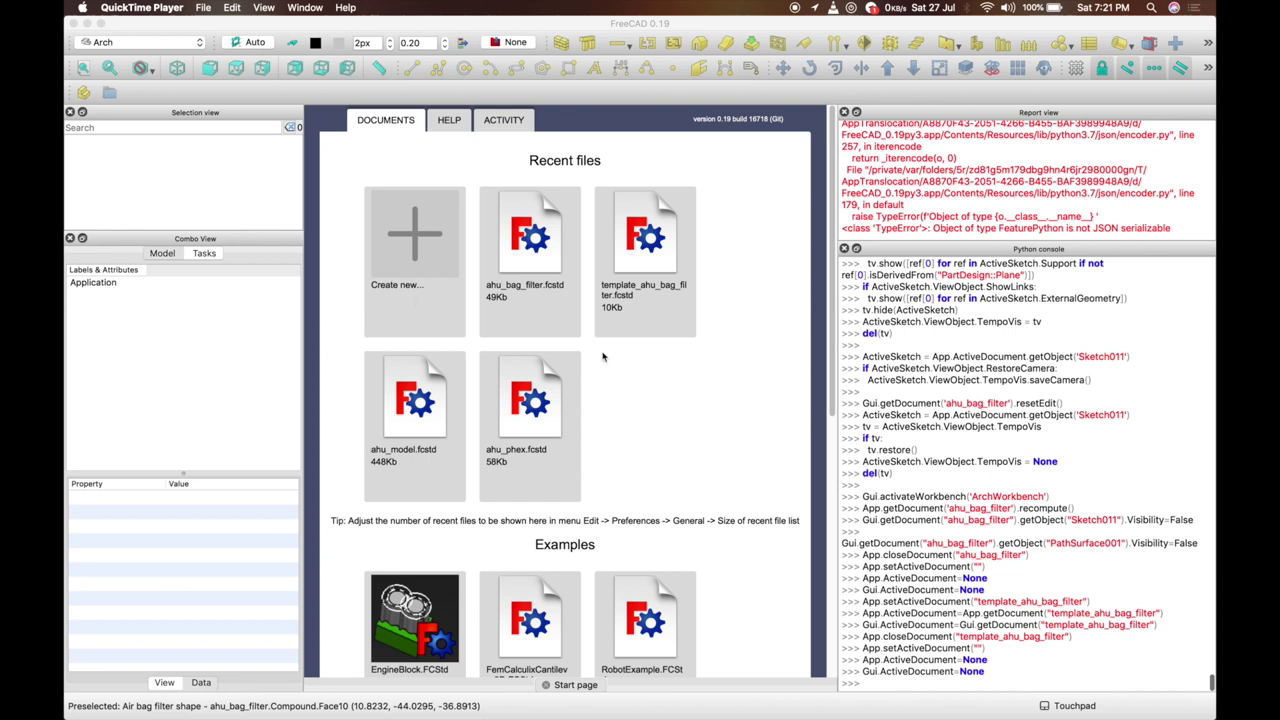
Open the ahu_bag_filter document in isometric view and inspect its Outlet face
{"action": "left_click", "coordinate": [547, 272]}
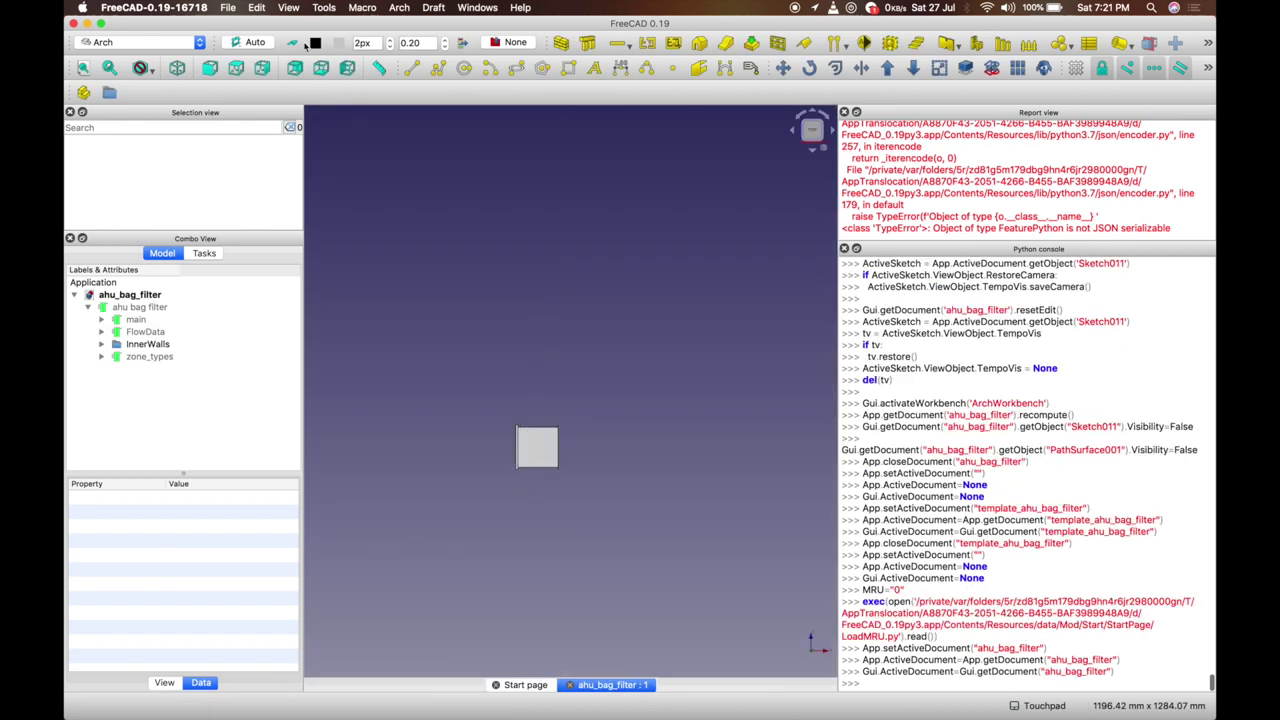
{"action": "left_click", "coordinate": [177, 67]}
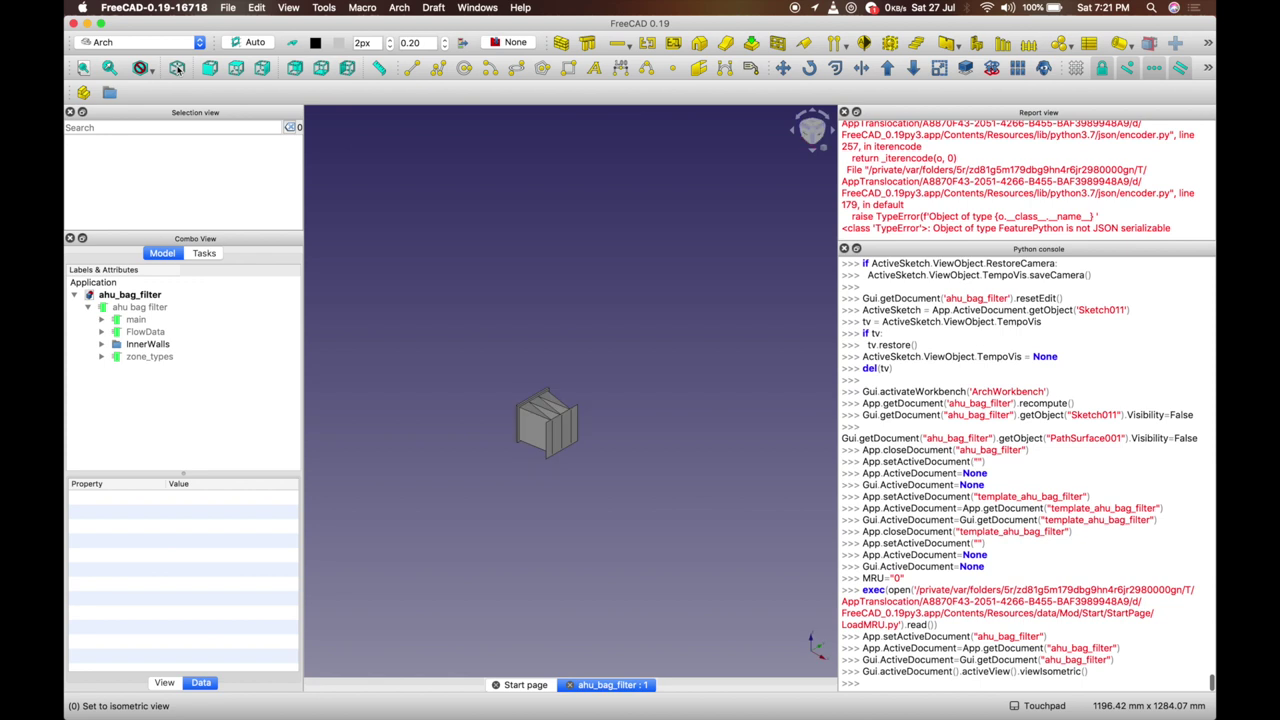
{"action": "left_click", "coordinate": [562, 432]}
{"action": "scroll", "coordinate": [543, 408], "scroll_direction": "up", "scroll_amount": 10}
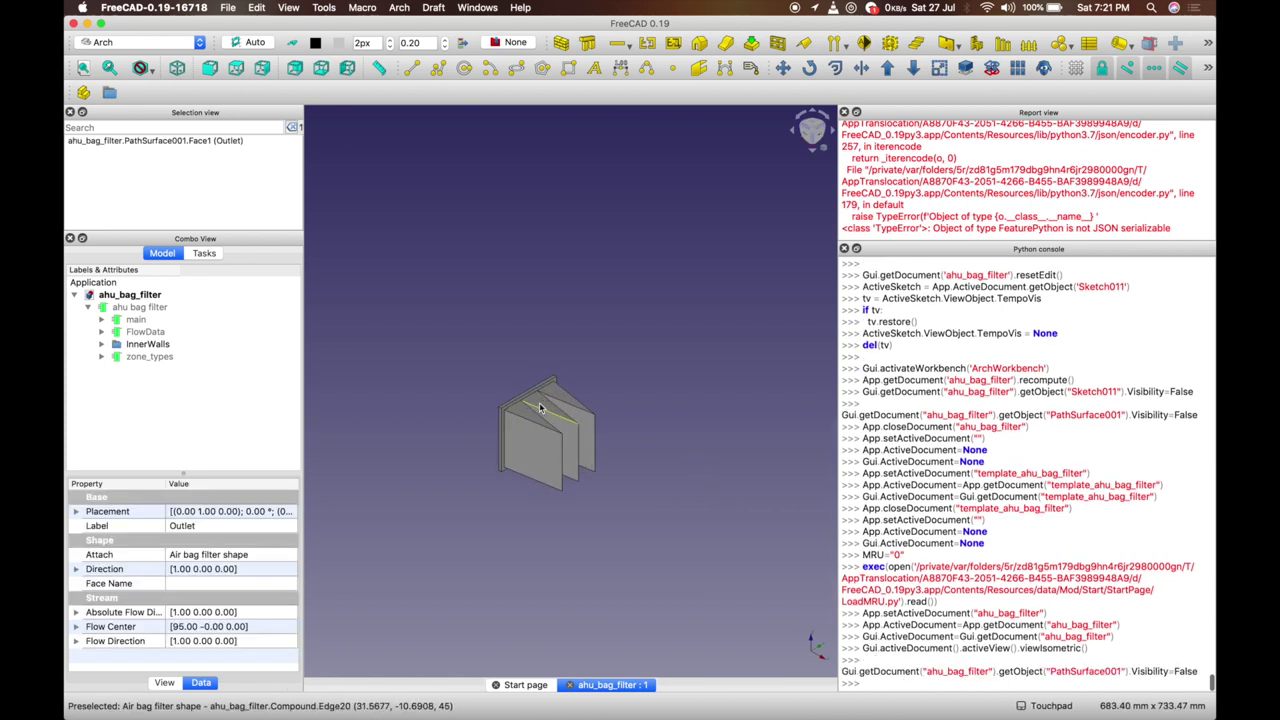
Inspect the plate's top rim and pleated bag faces, then select and collapse the ahu bag filter assembly
{"action": "left_click", "coordinate": [555, 332]}
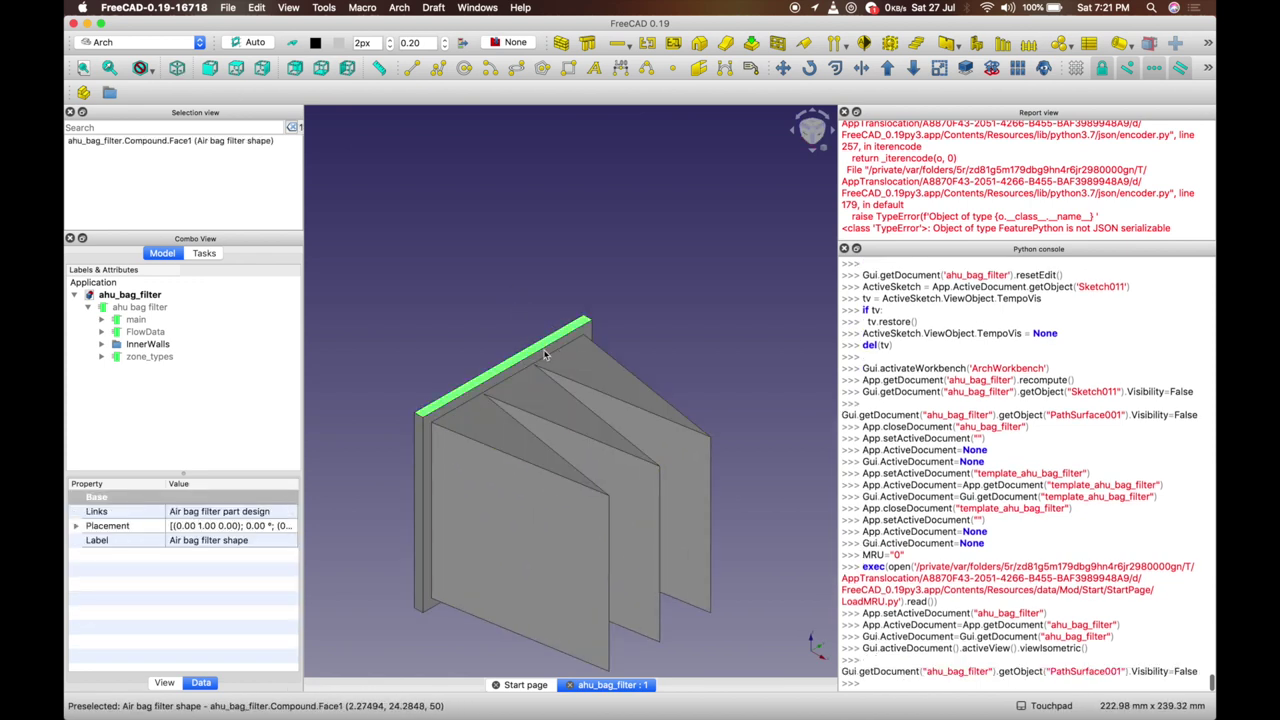
{"action": "left_click", "coordinate": [575, 400]}
{"action": "scroll", "coordinate": [575, 400], "scroll_direction": "down", "scroll_amount": 5}
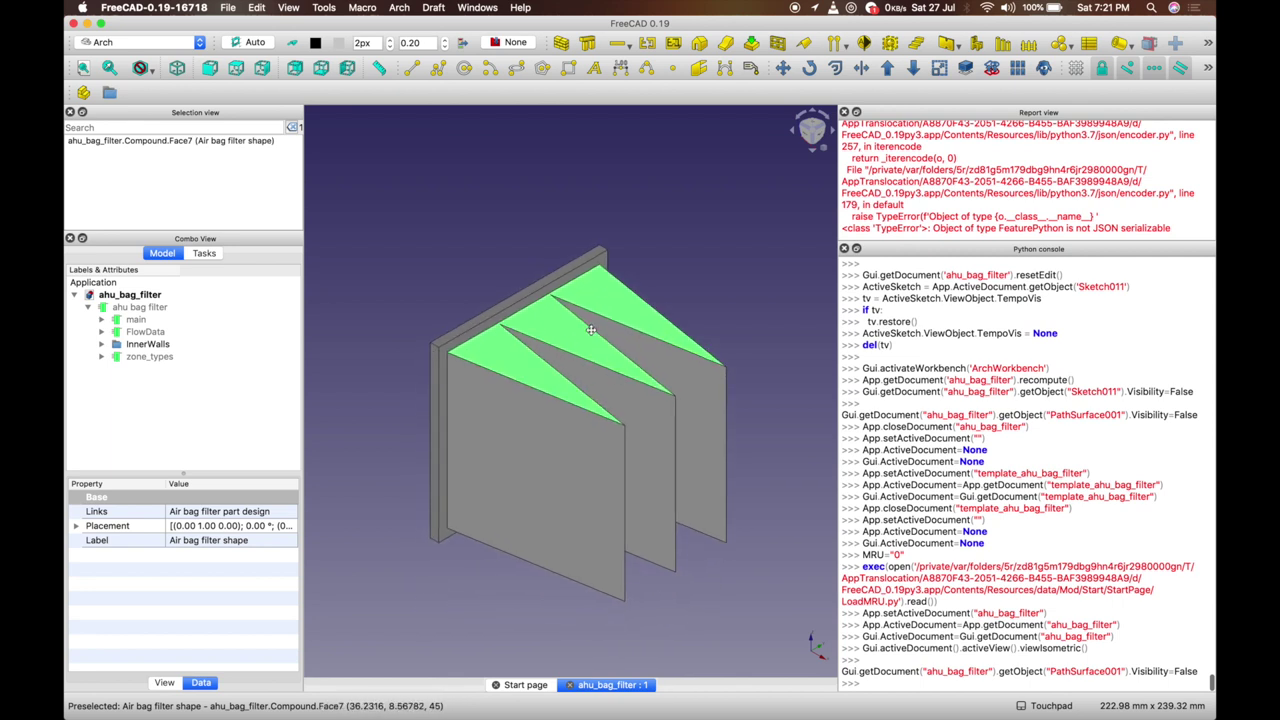
{"action": "left_click", "coordinate": [700, 286]}
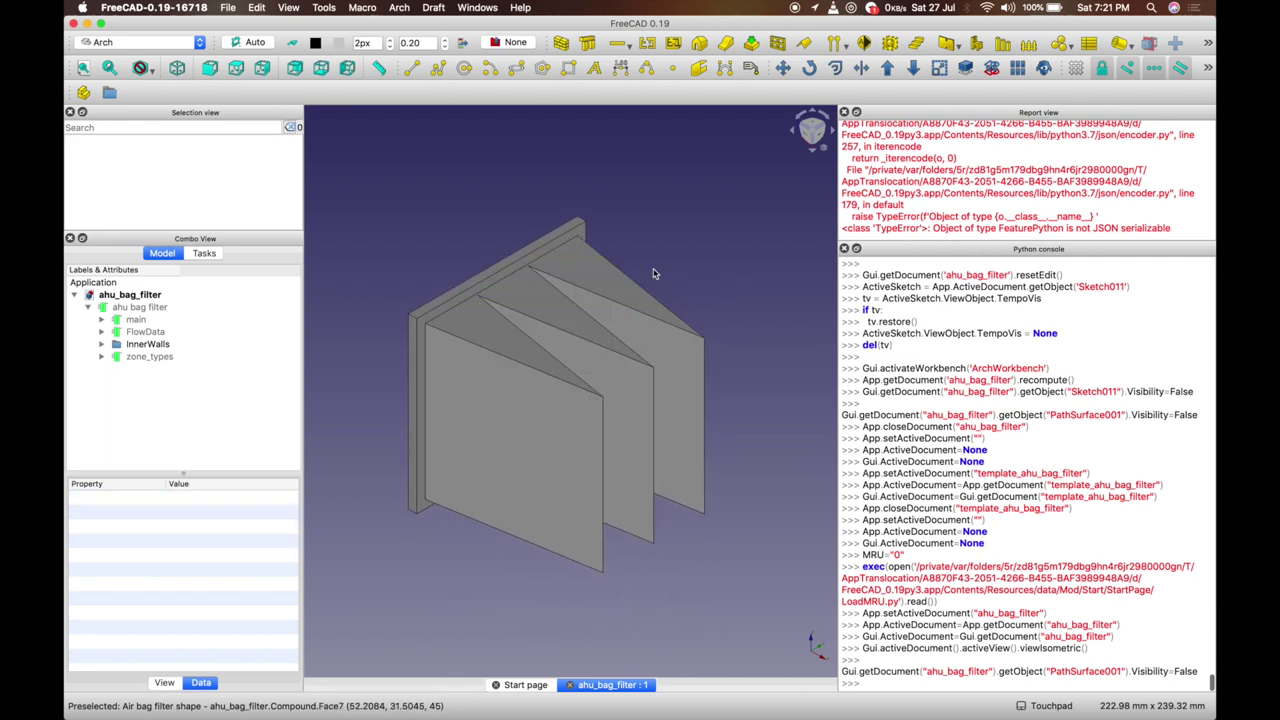
{"action": "left_click", "coordinate": [108, 311]}
{"action": "left_click", "coordinate": [88, 309]}
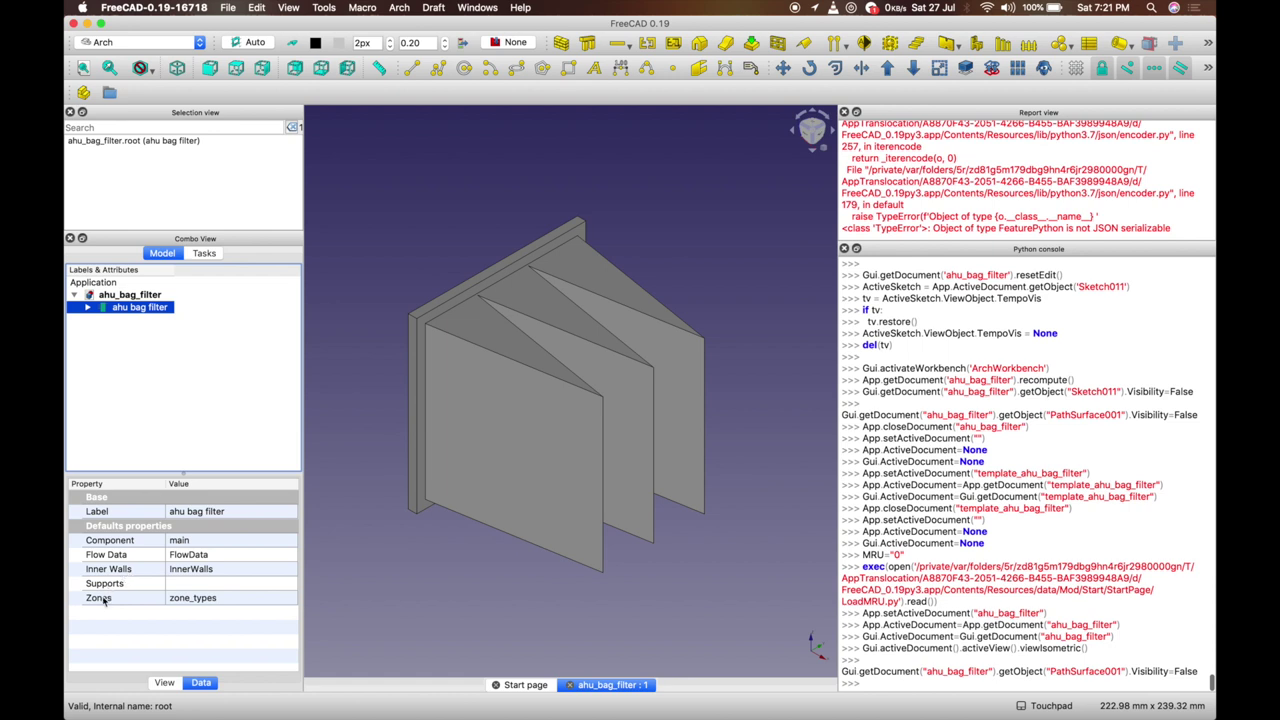
Expand ahu bag filter and main, inspecting Component, Air bag filter shape and Air_Bag_filter py
{"action": "left_click", "coordinate": [87, 307]}
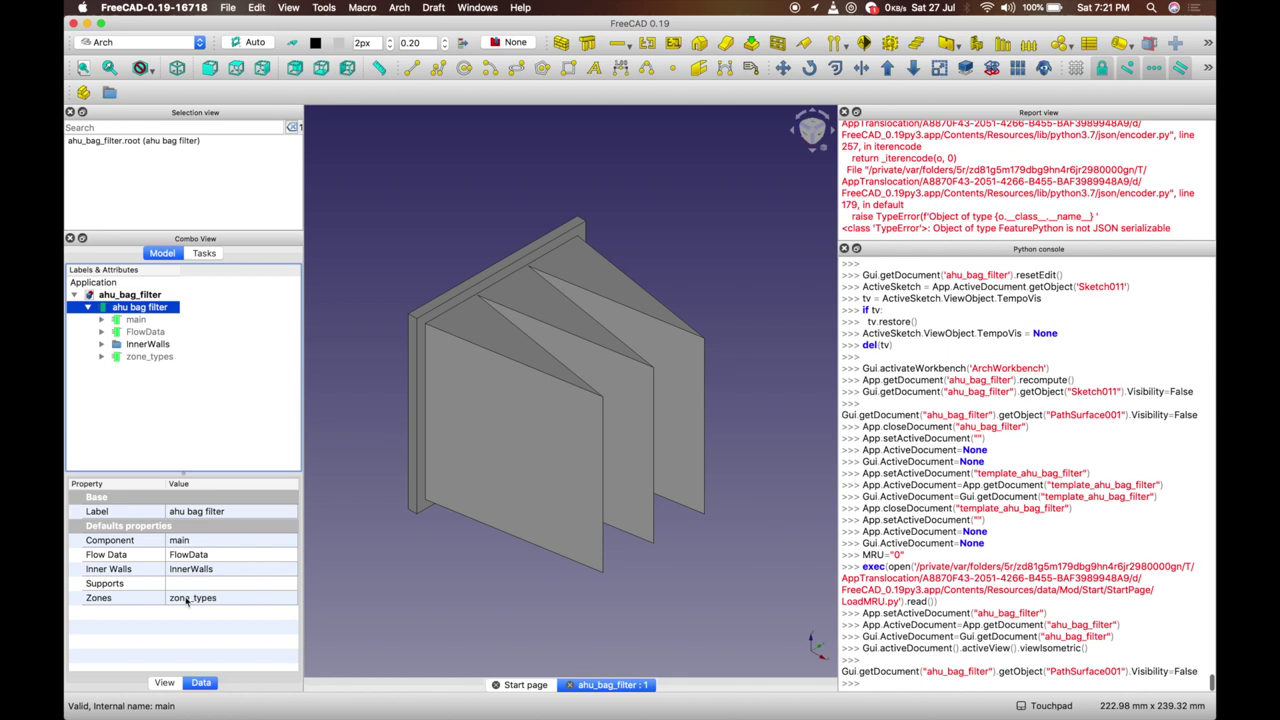
{"action": "left_click", "coordinate": [210, 545]}
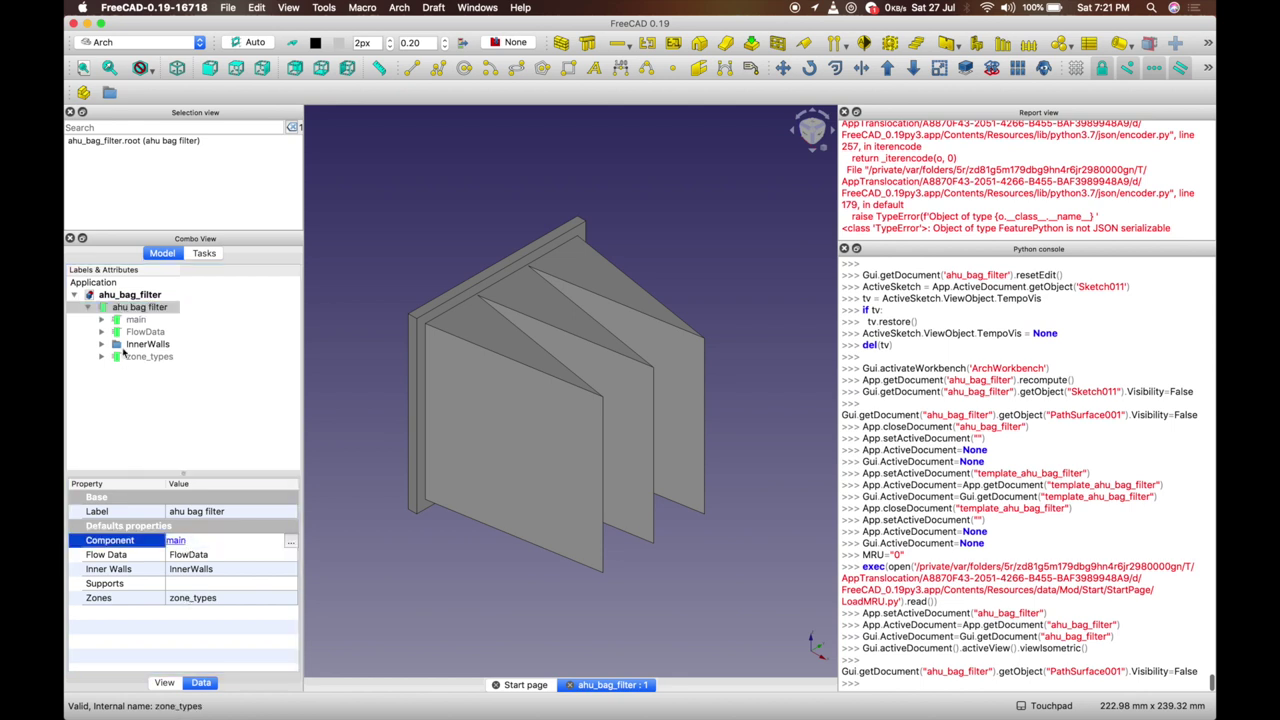
{"action": "left_click", "coordinate": [102, 319]}
{"action": "left_click", "coordinate": [136, 321]}
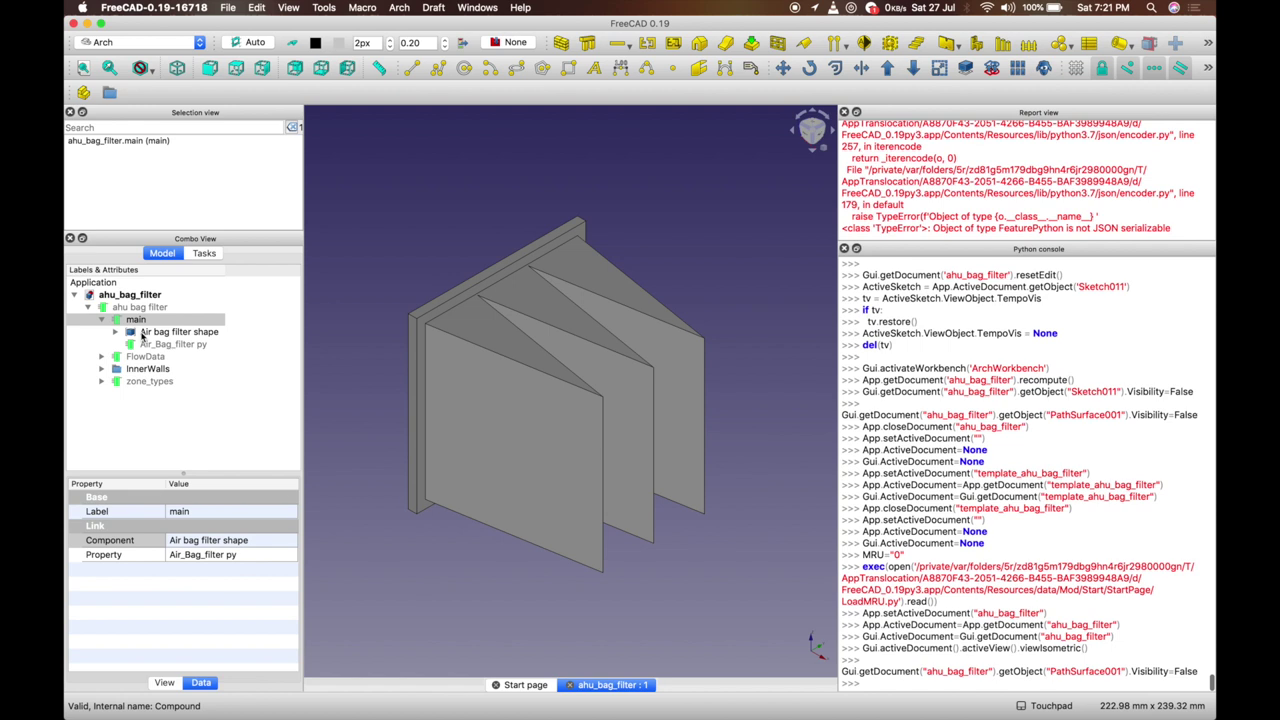
{"action": "left_click", "coordinate": [175, 331]}
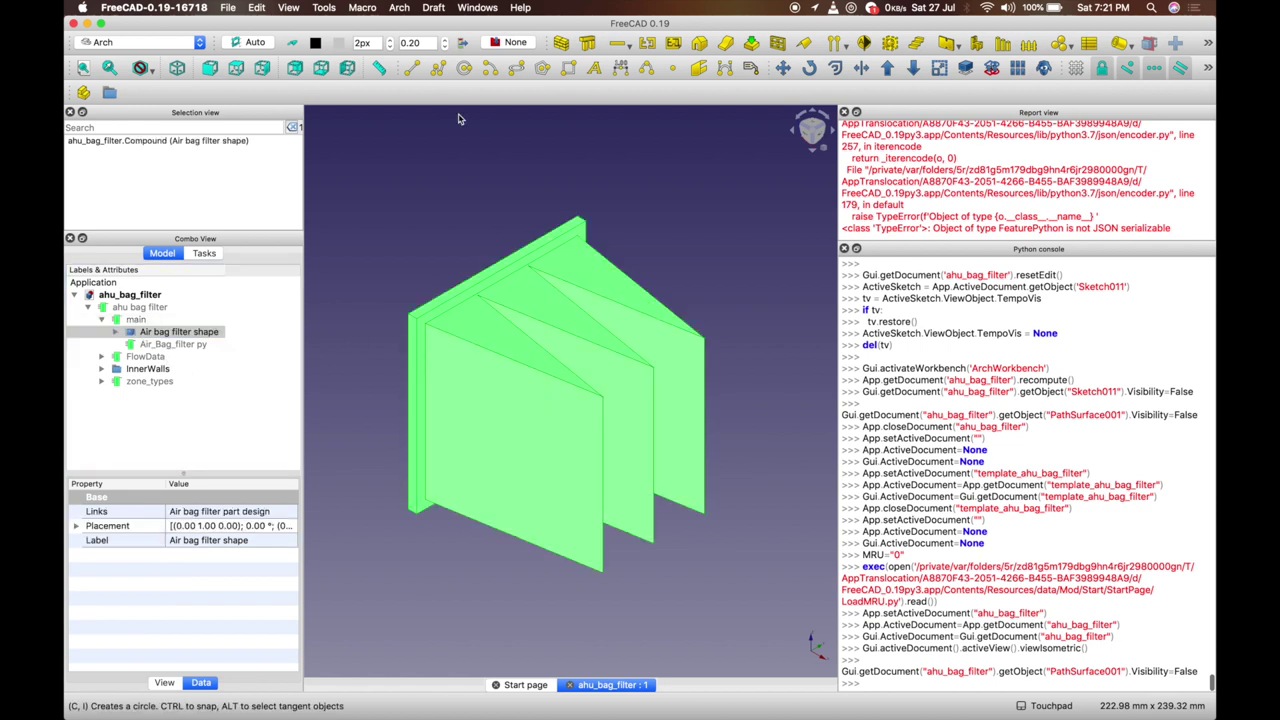
{"action": "left_click", "coordinate": [341, 329]}
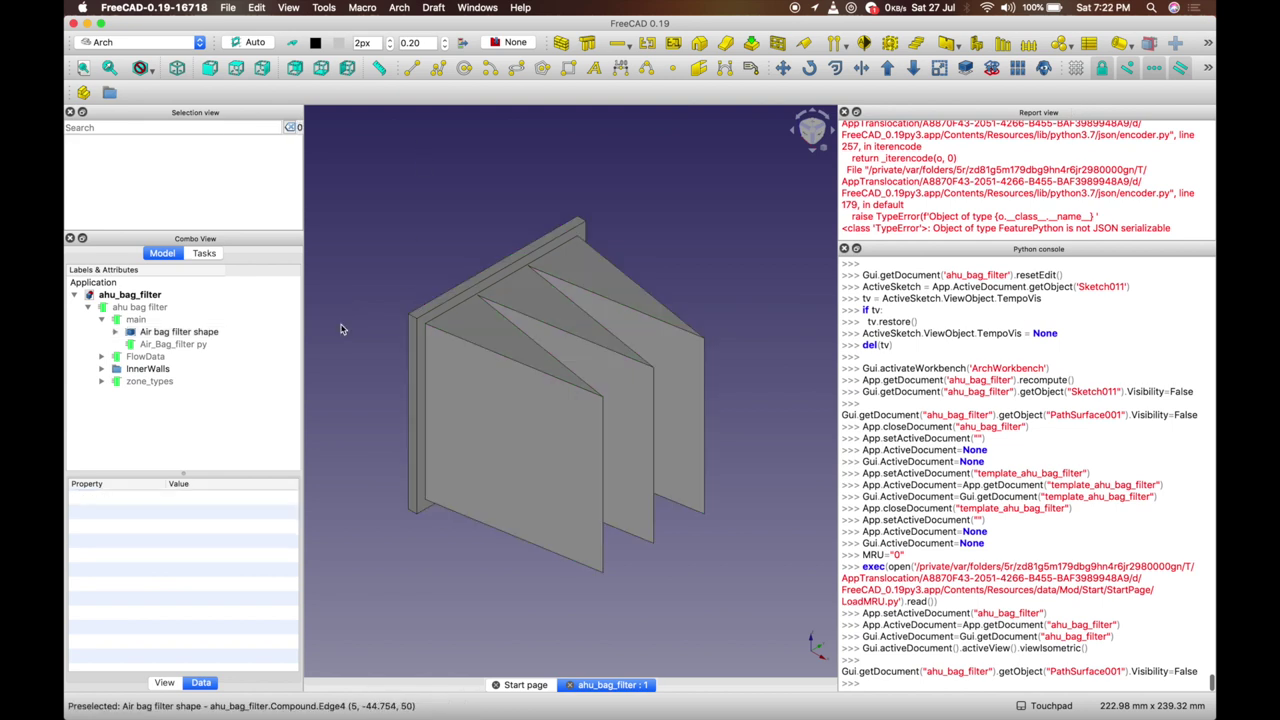
{"action": "left_click", "coordinate": [180, 344]}
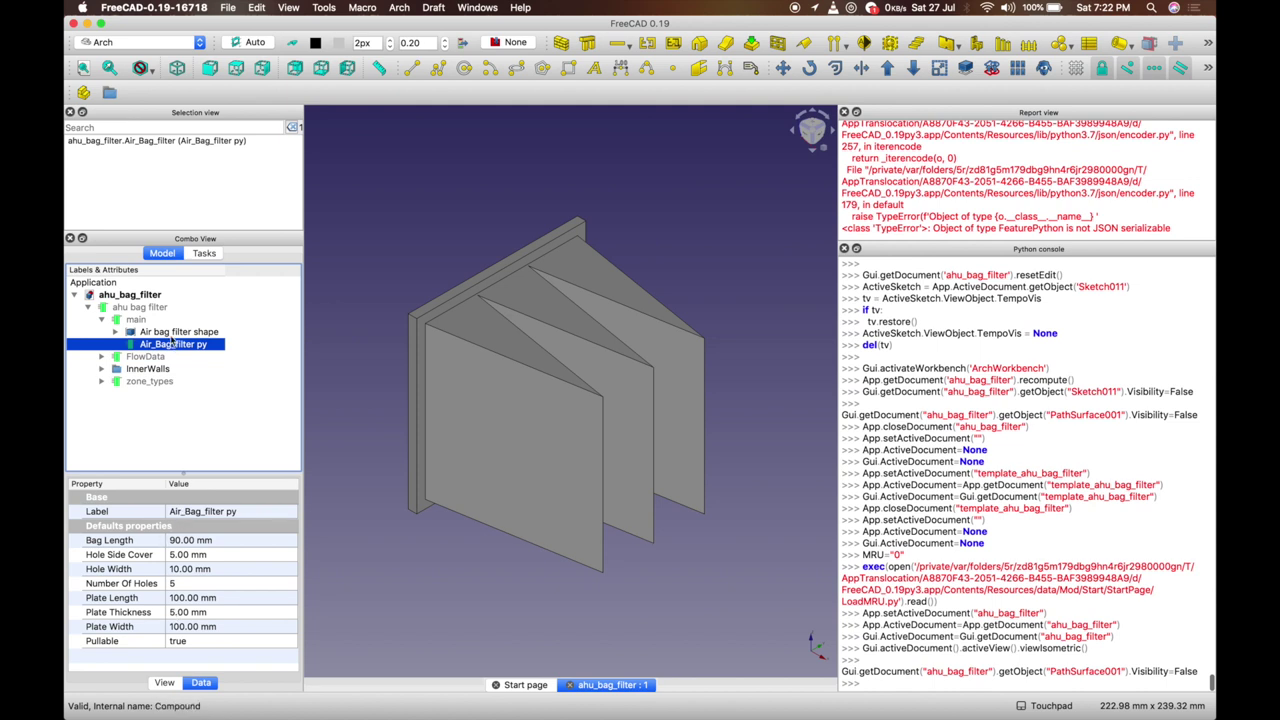
Set the air bag filter's Bag Length to 200 mm
{"action": "left_click", "coordinate": [178, 542]}
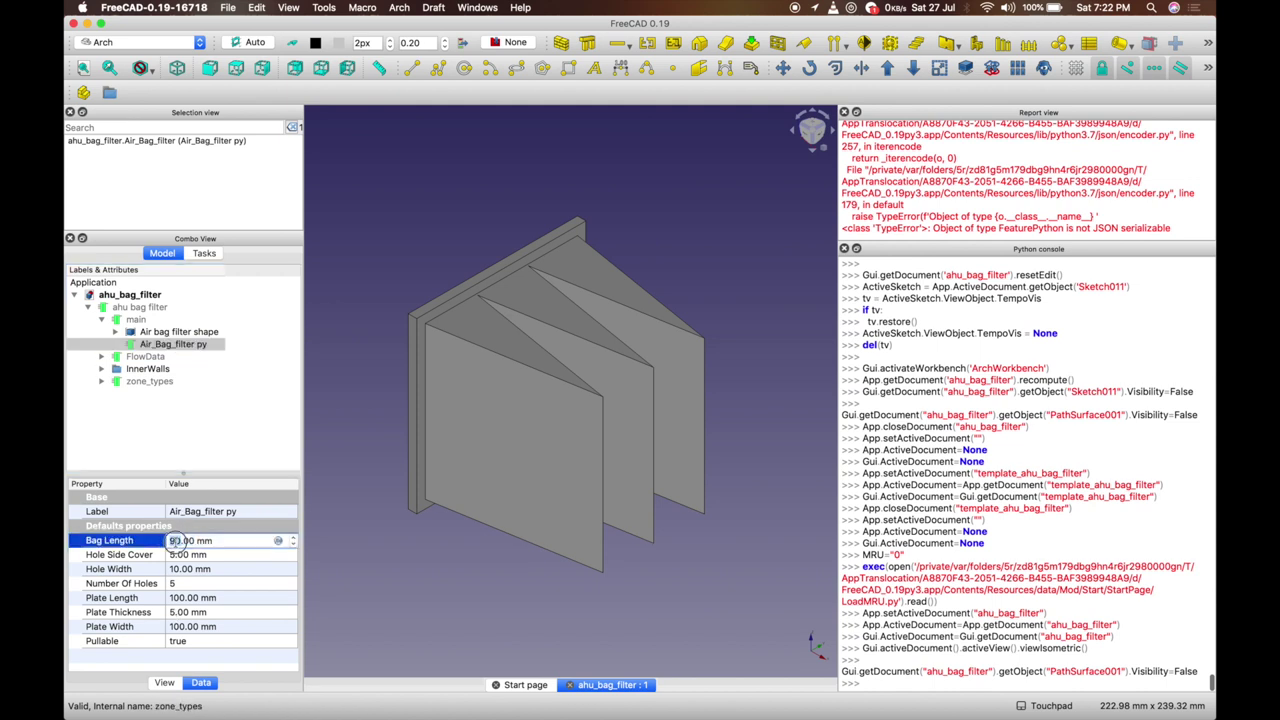
{"action": "key", "text": "BackSpace"}
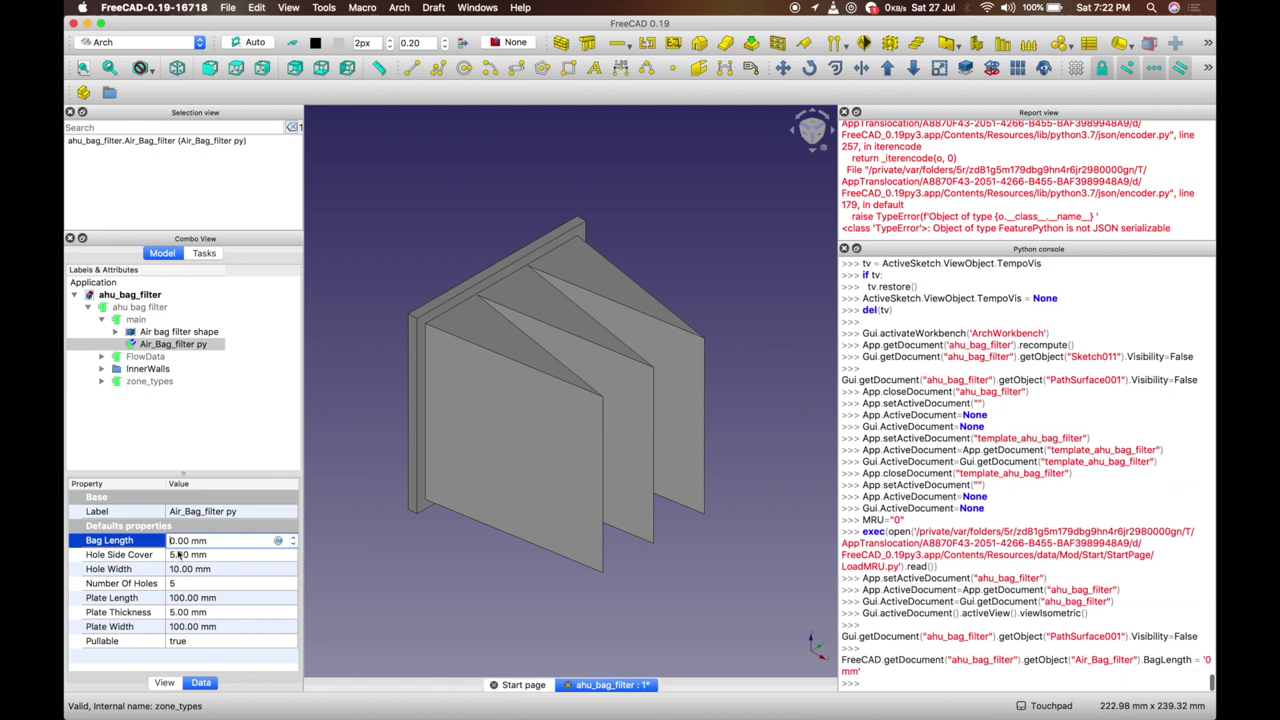
{"action": "type", "text": "20"}
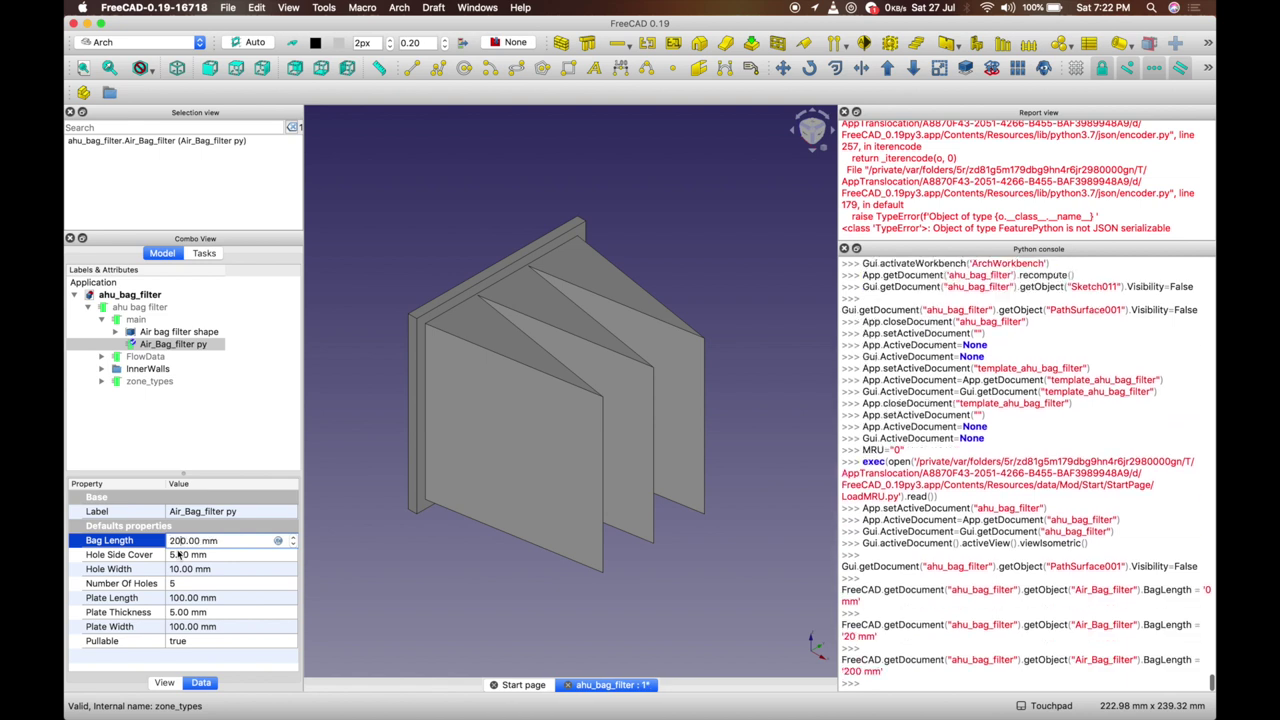
{"action": "key", "text": "Return"}
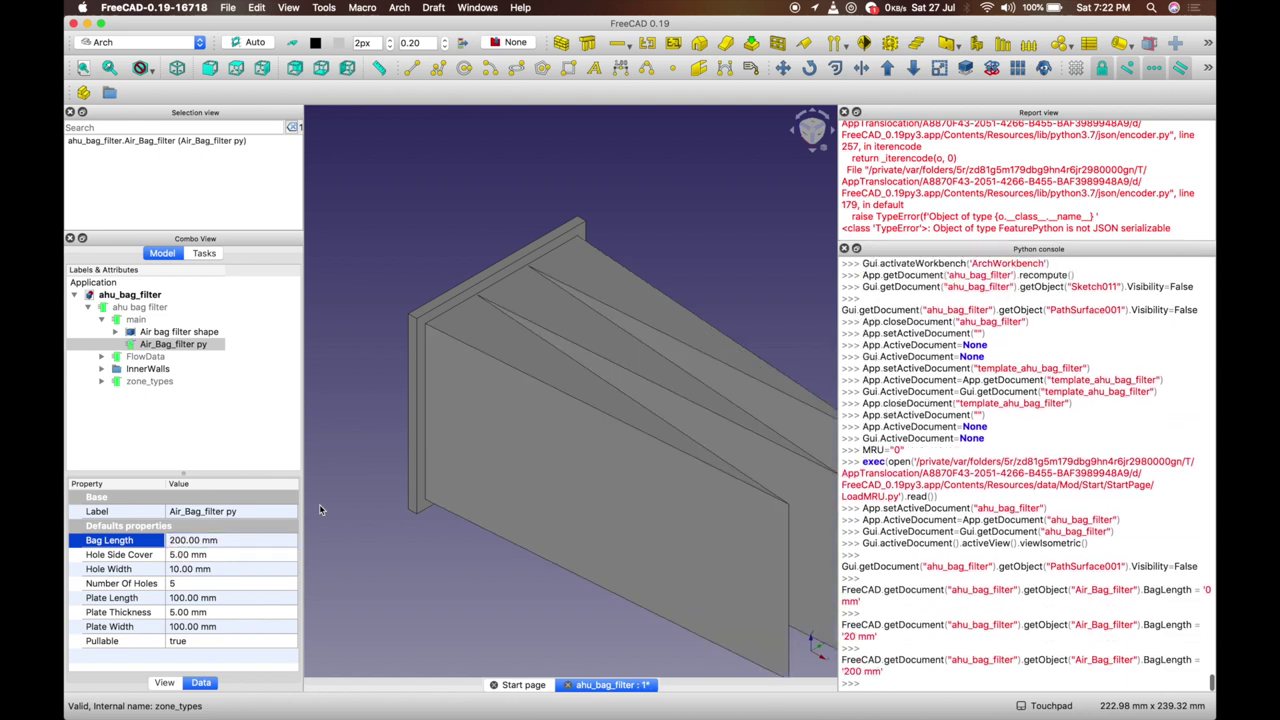
Set the filter's Plate Width to 150 mm
{"action": "scroll", "coordinate": [626, 432], "scroll_direction": "down", "scroll_amount": 5}
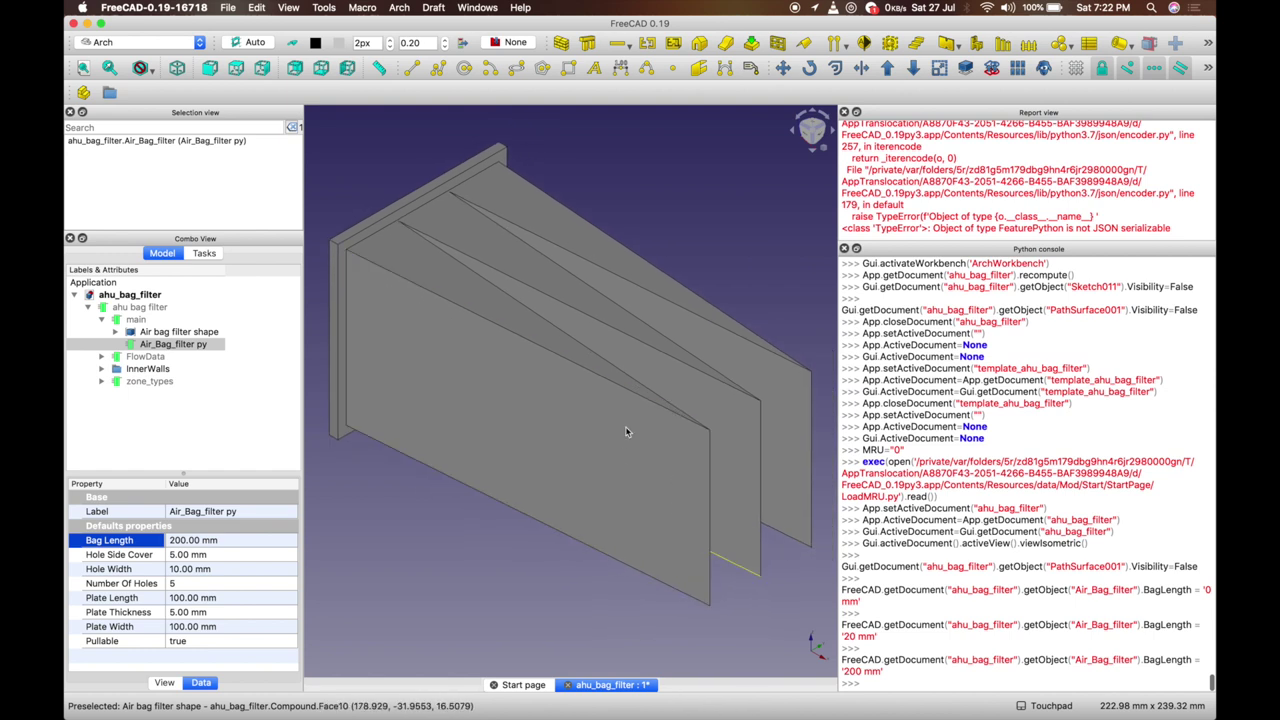
{"action": "left_click", "coordinate": [178, 627]}
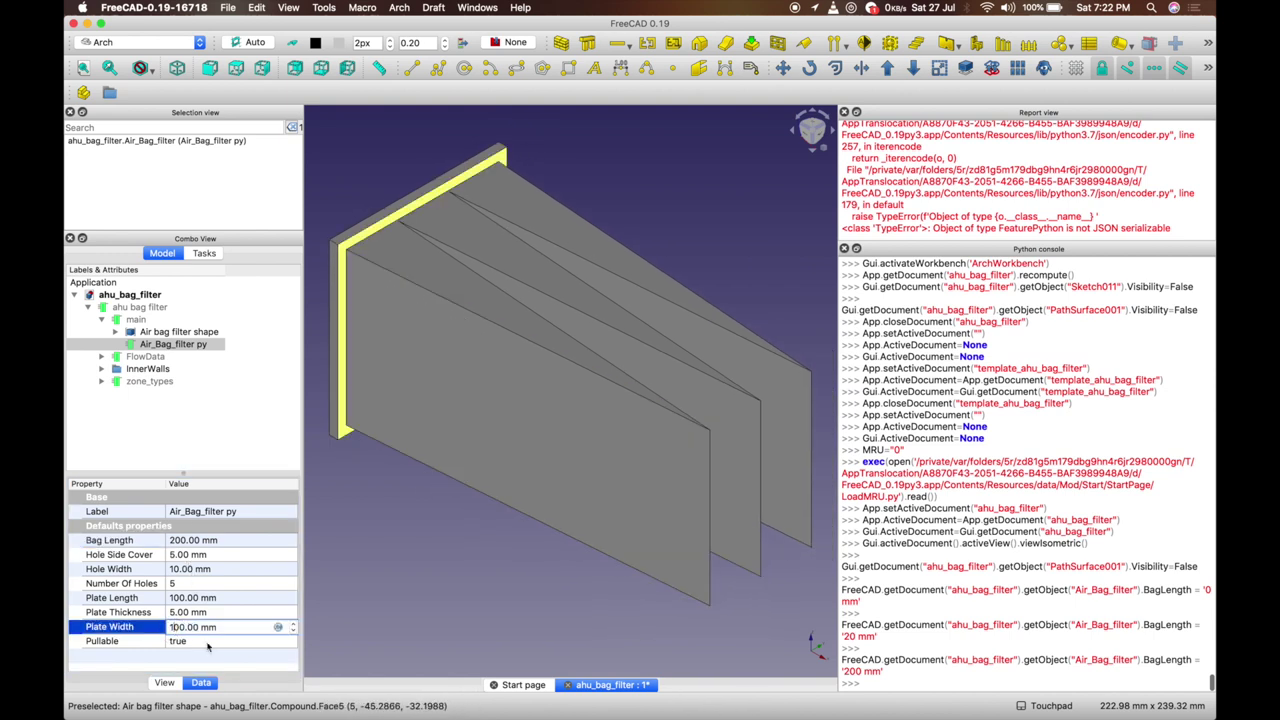
{"action": "key", "text": "Delete"}
{"action": "key", "text": "BackSpace"}
{"action": "type", "text": "1"}
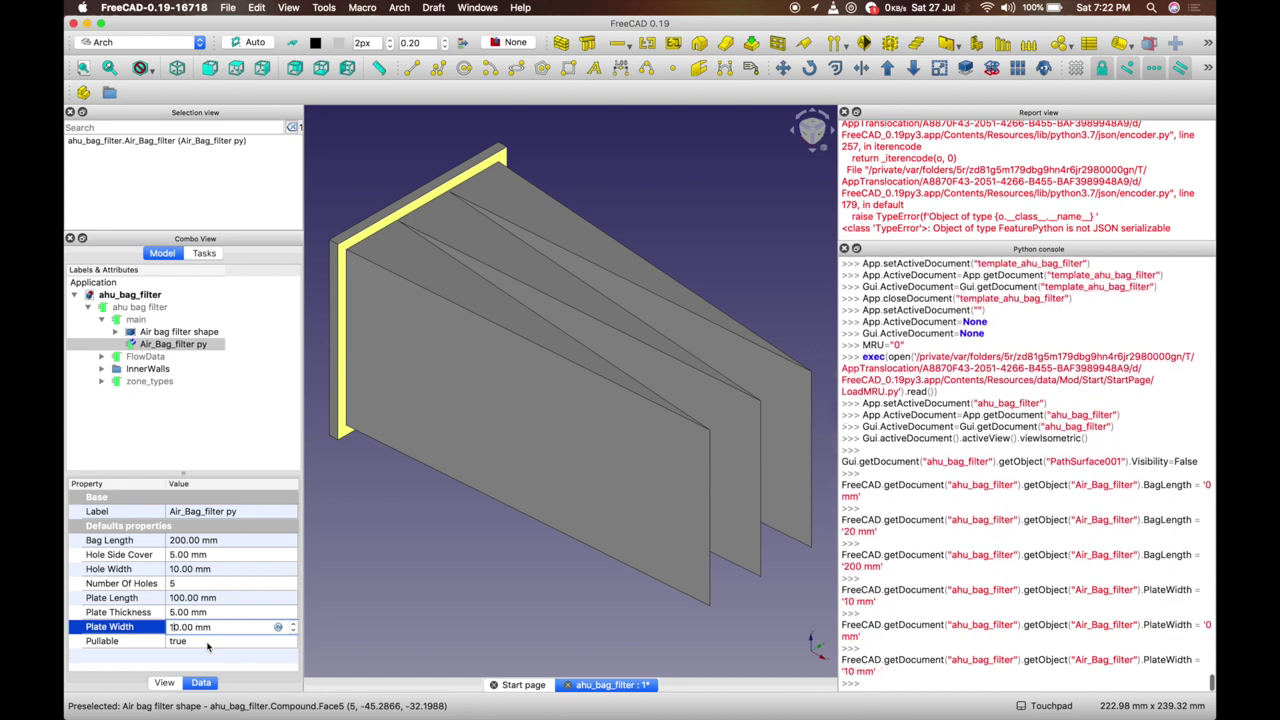
{"action": "type", "text": "5"}
{"action": "key", "text": "Return"}
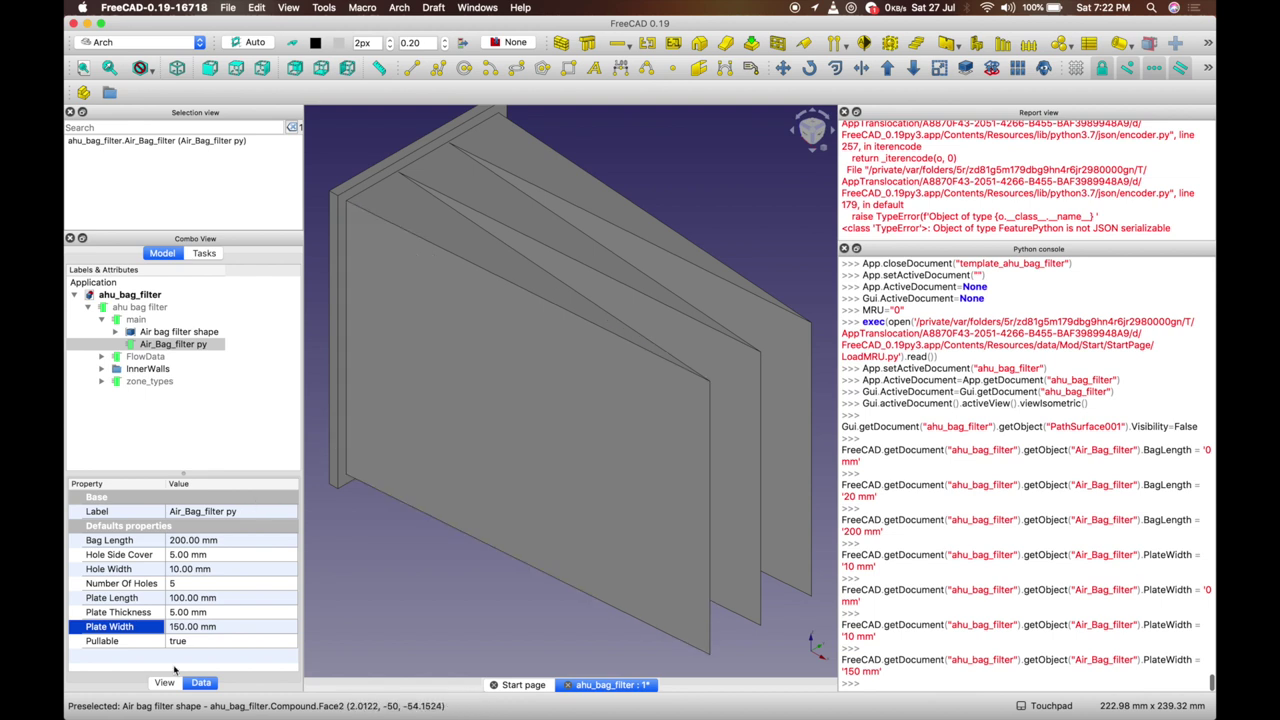
{"action": "scroll", "coordinate": [477, 503], "scroll_direction": "down", "scroll_amount": 5}
{"action": "scroll", "coordinate": [477, 503], "scroll_direction": "up", "scroll_amount": 5}
{"action": "scroll", "coordinate": [477, 503], "scroll_direction": "down", "scroll_amount": 2}
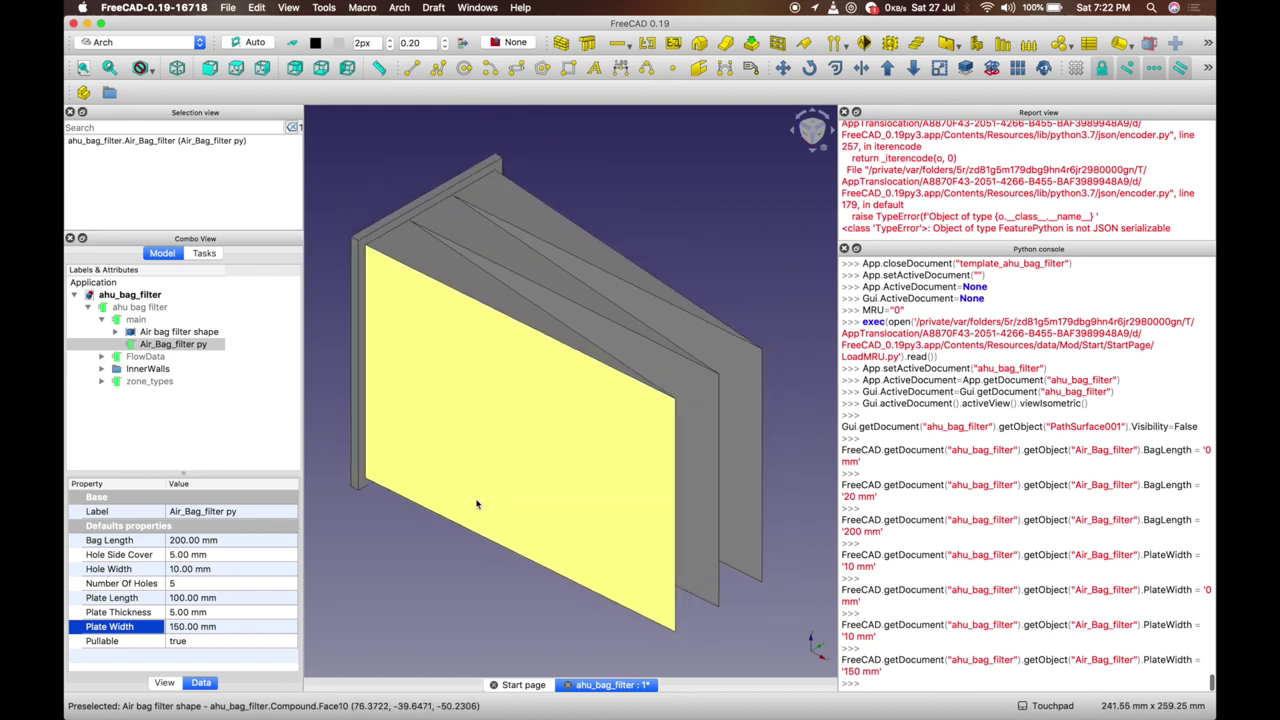
Expand FlowData and eta to inspect the Outlet surface, then collapse eta
{"action": "left_click", "coordinate": [108, 360]}
{"action": "left_click", "coordinate": [104, 357]}
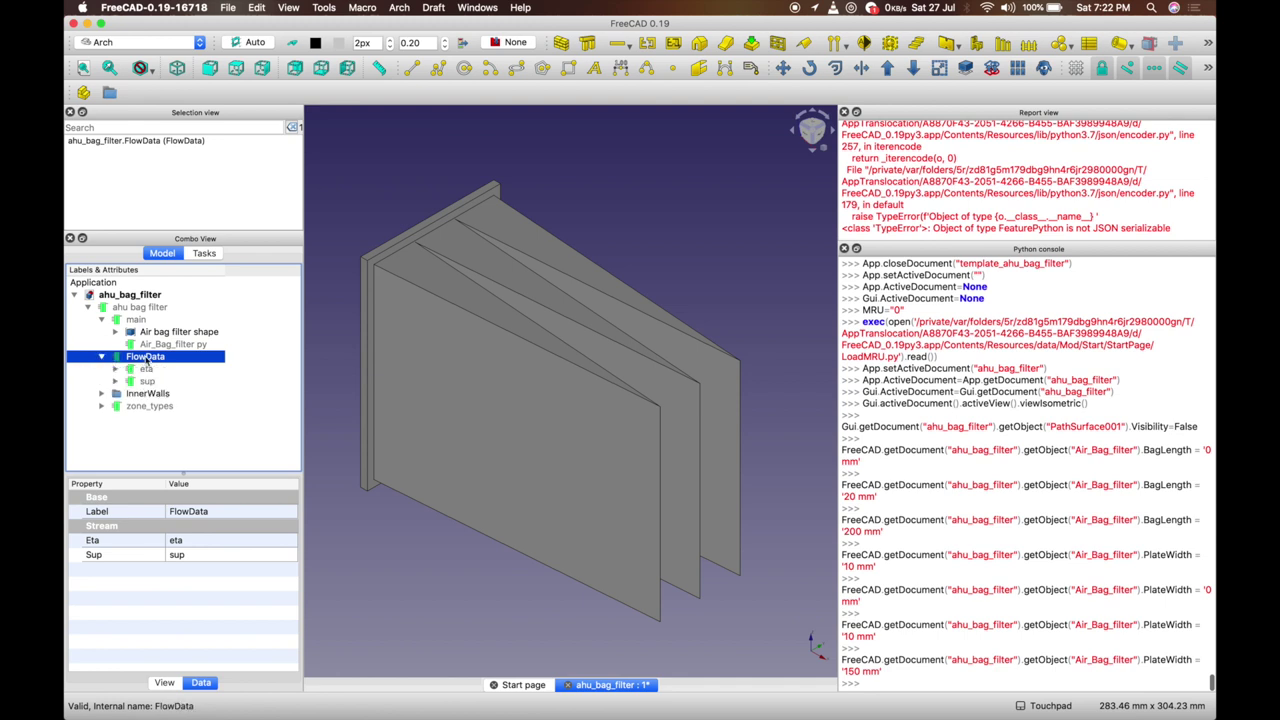
{"action": "left_click", "coordinate": [116, 369]}
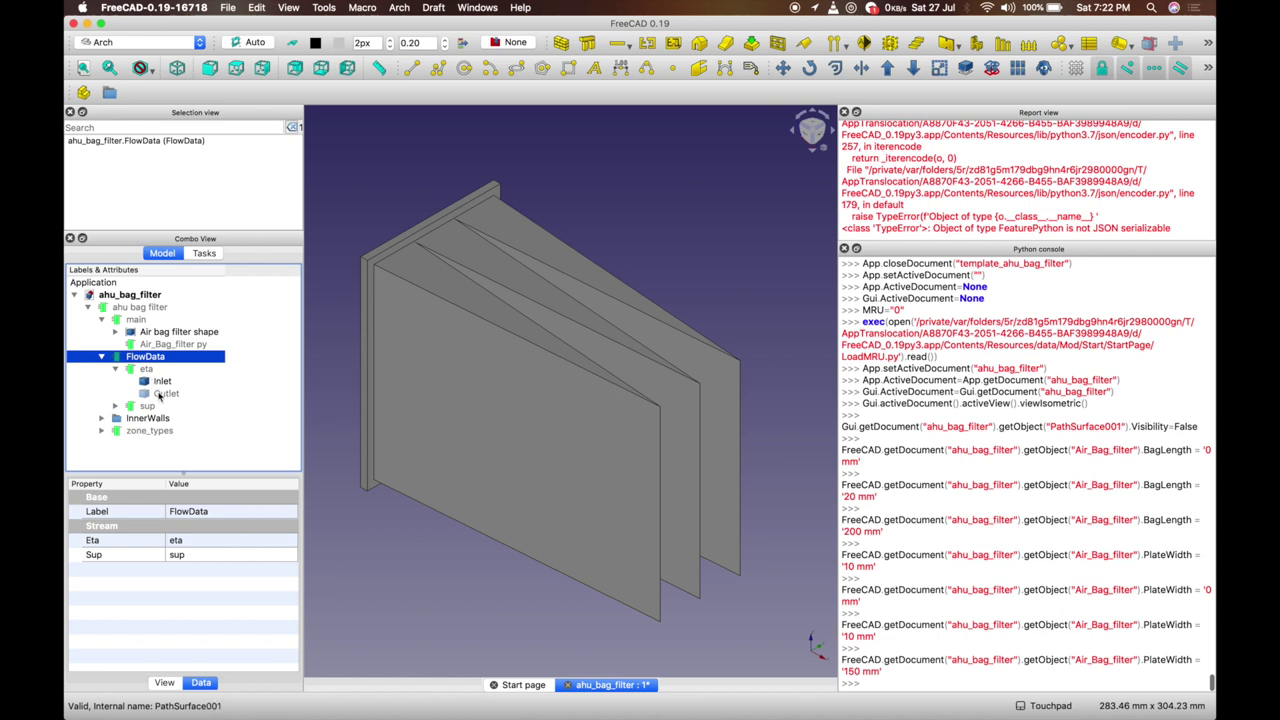
{"action": "left_click", "coordinate": [161, 394]}
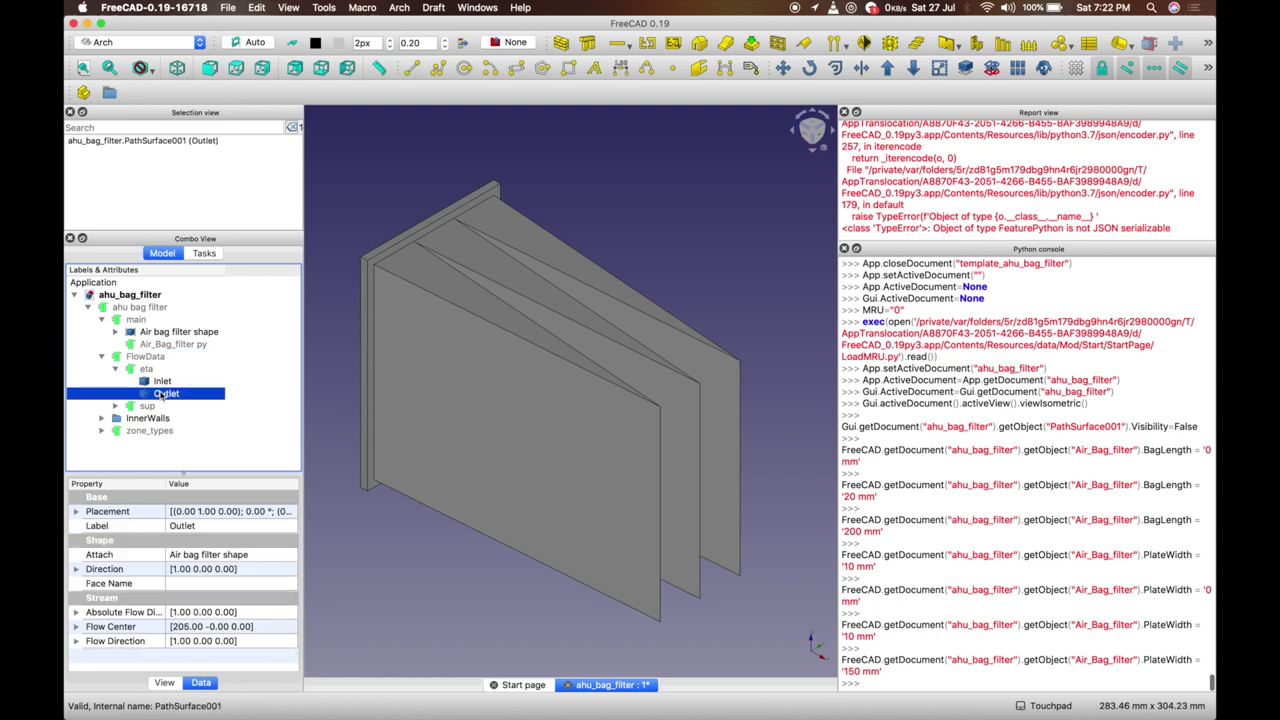
{"action": "left_click", "coordinate": [117, 371]}
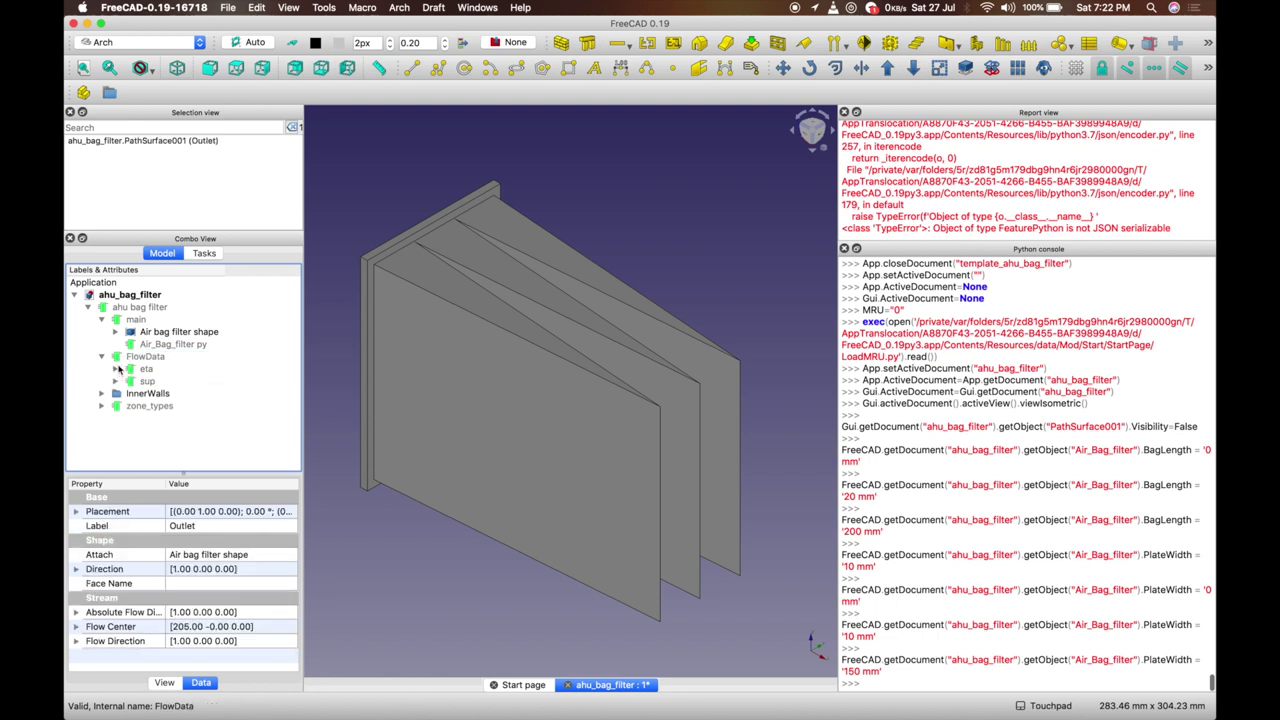
Expand InnerWalls > inner_wall and select Sketch021
{"action": "left_click", "coordinate": [101, 393]}
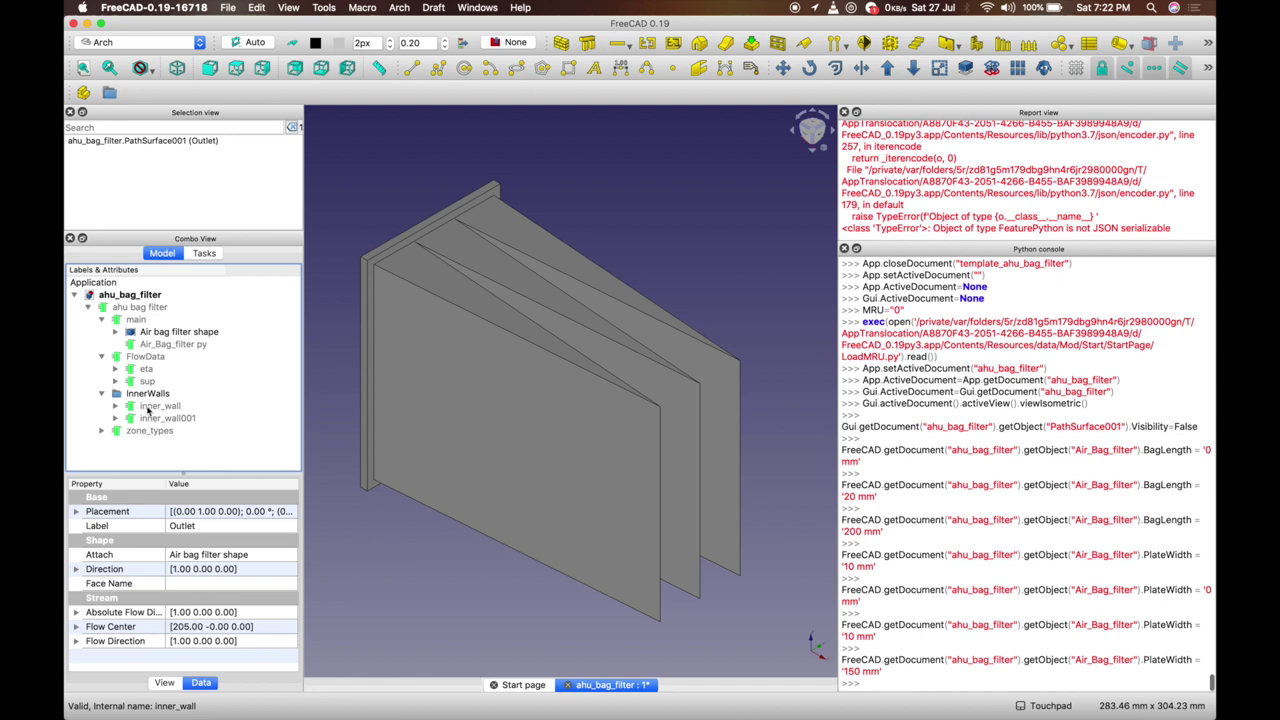
{"action": "left_click", "coordinate": [115, 405]}
{"action": "left_click", "coordinate": [160, 420]}
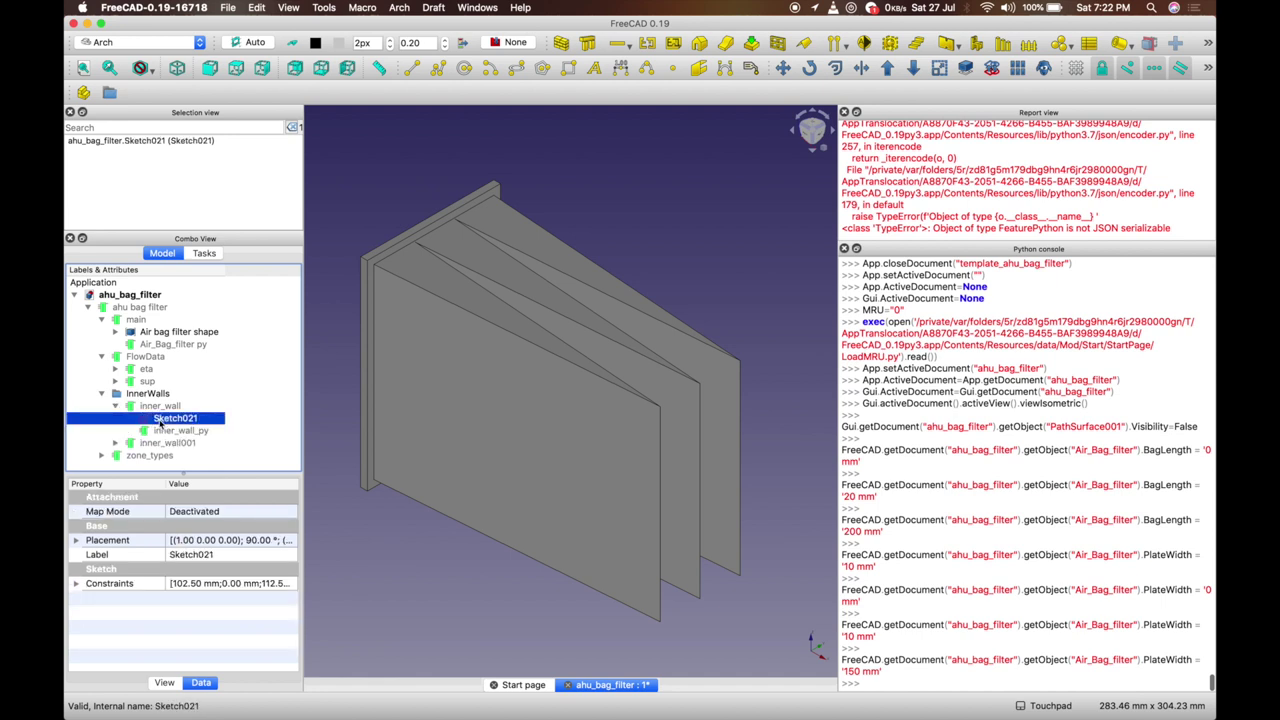
Make Sketch021 visible and view it from the front
{"action": "key", "text": "space"}
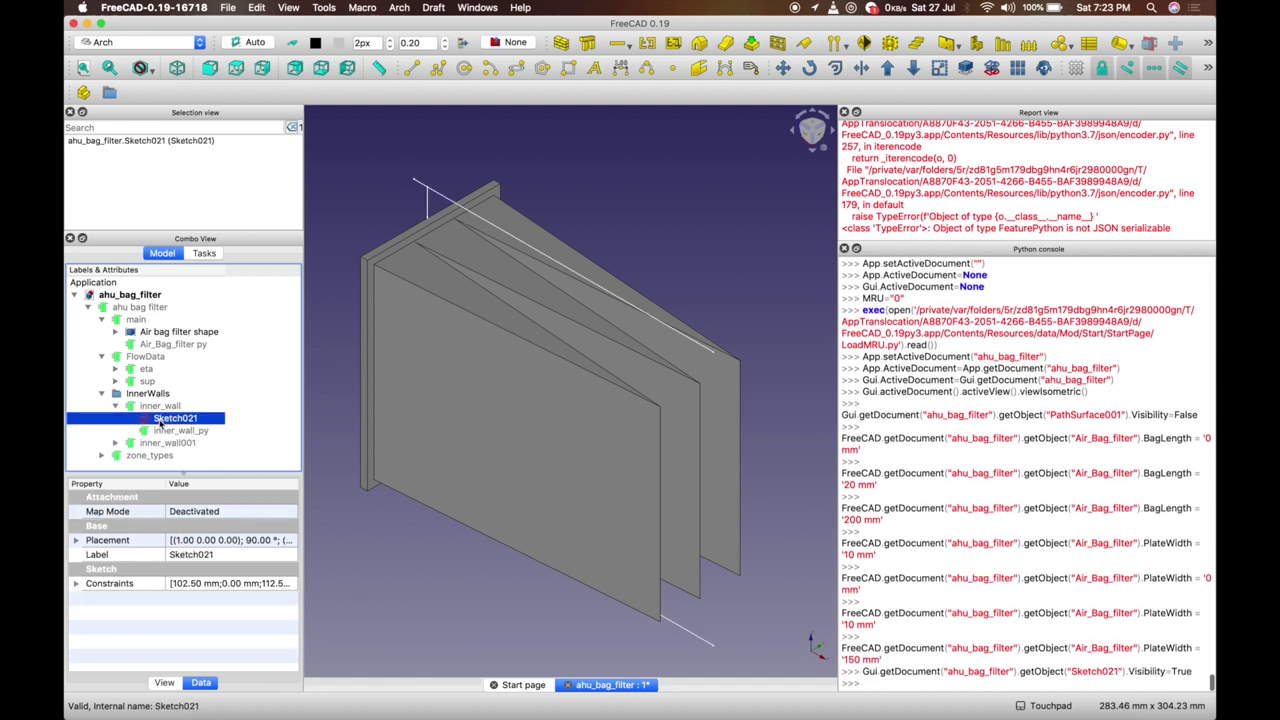
{"action": "left_click", "coordinate": [211, 67]}
{"action": "scroll", "coordinate": [610, 270], "scroll_direction": "down", "scroll_amount": 5}
{"action": "scroll", "coordinate": [615, 272], "scroll_direction": "up", "scroll_amount": 2}
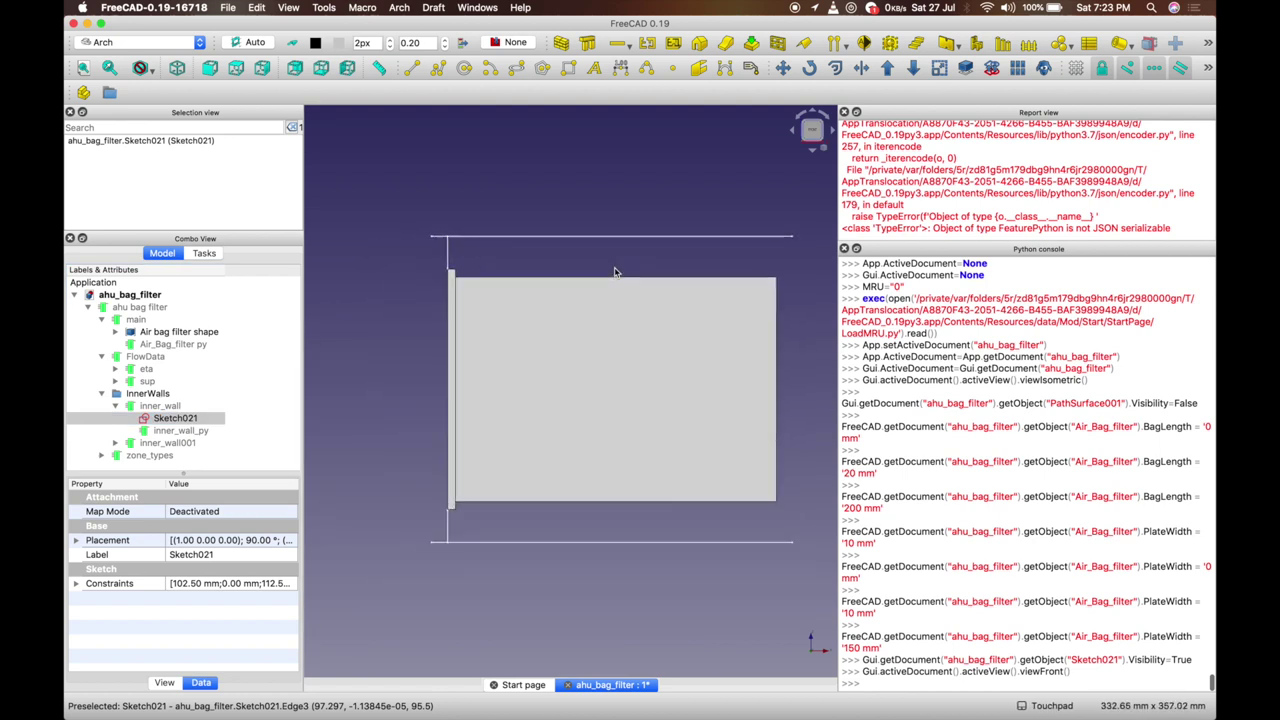
Expand zone_types > Not serviceable zone and briefly show, then hide, its shape extrusion
{"action": "left_click", "coordinate": [104, 457]}
{"action": "scroll", "coordinate": [104, 457], "scroll_direction": "down", "scroll_amount": 2}
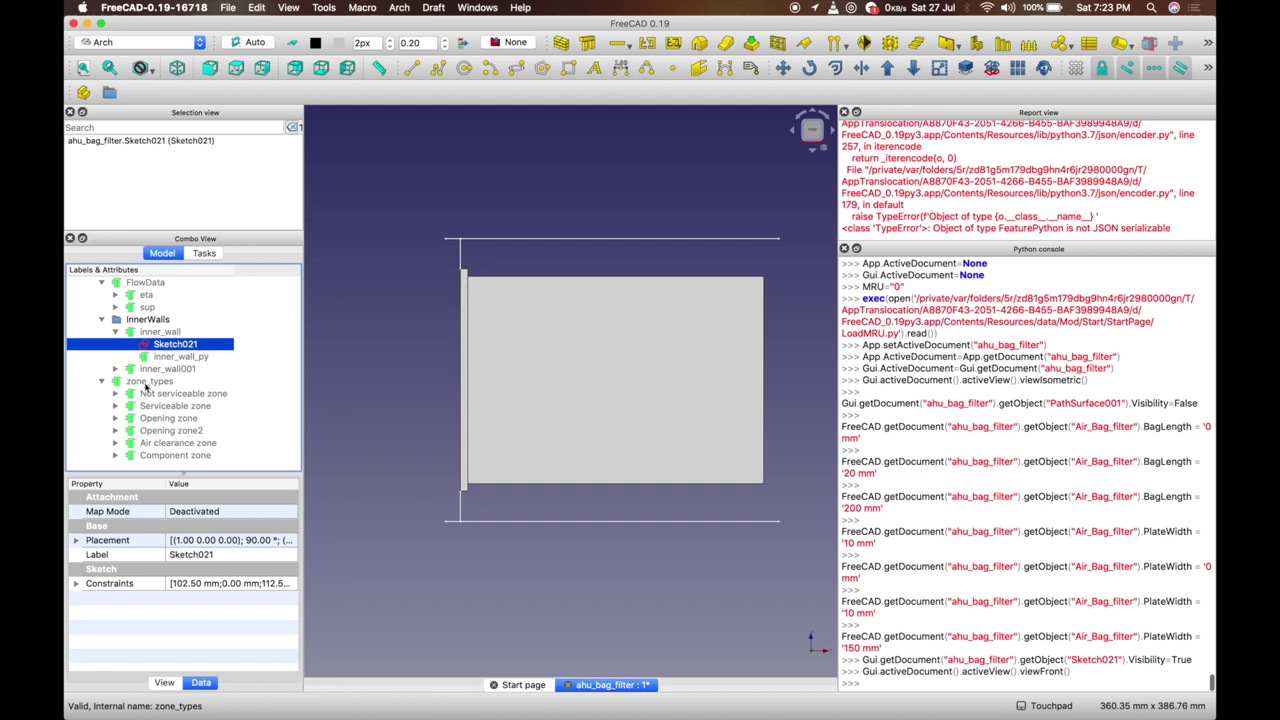
{"action": "left_click", "coordinate": [115, 394]}
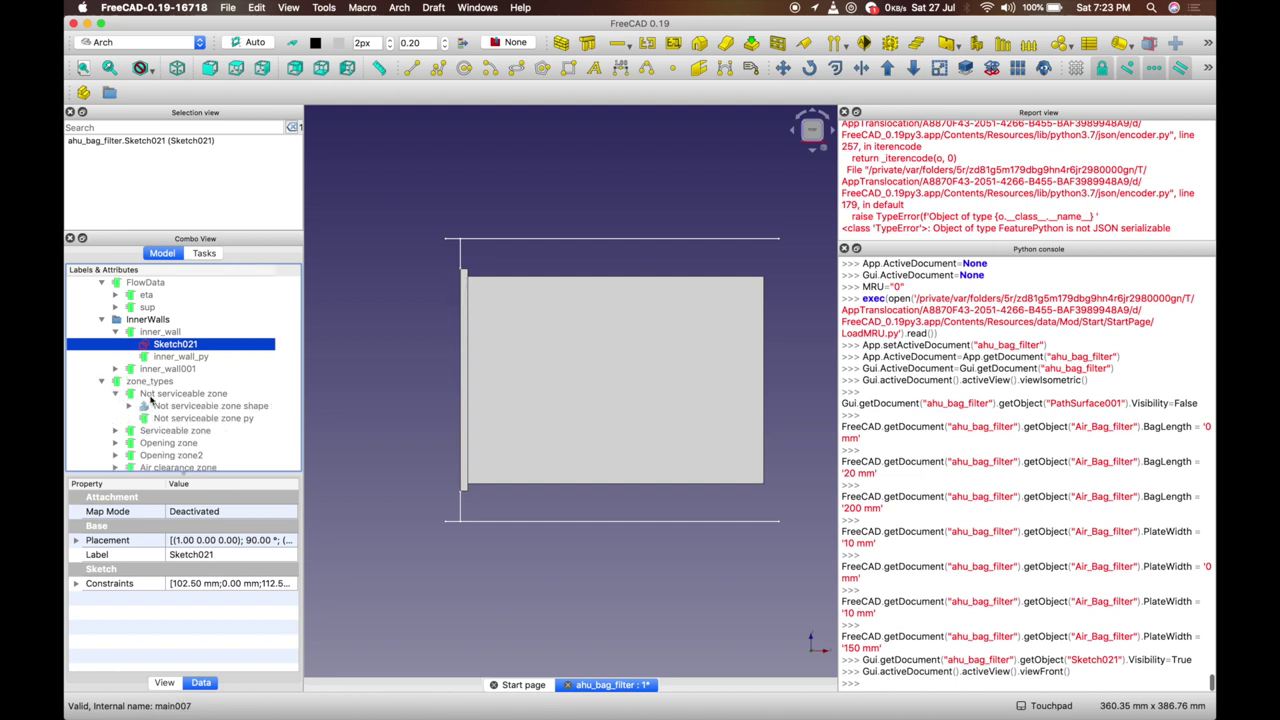
{"action": "left_click", "coordinate": [198, 408]}
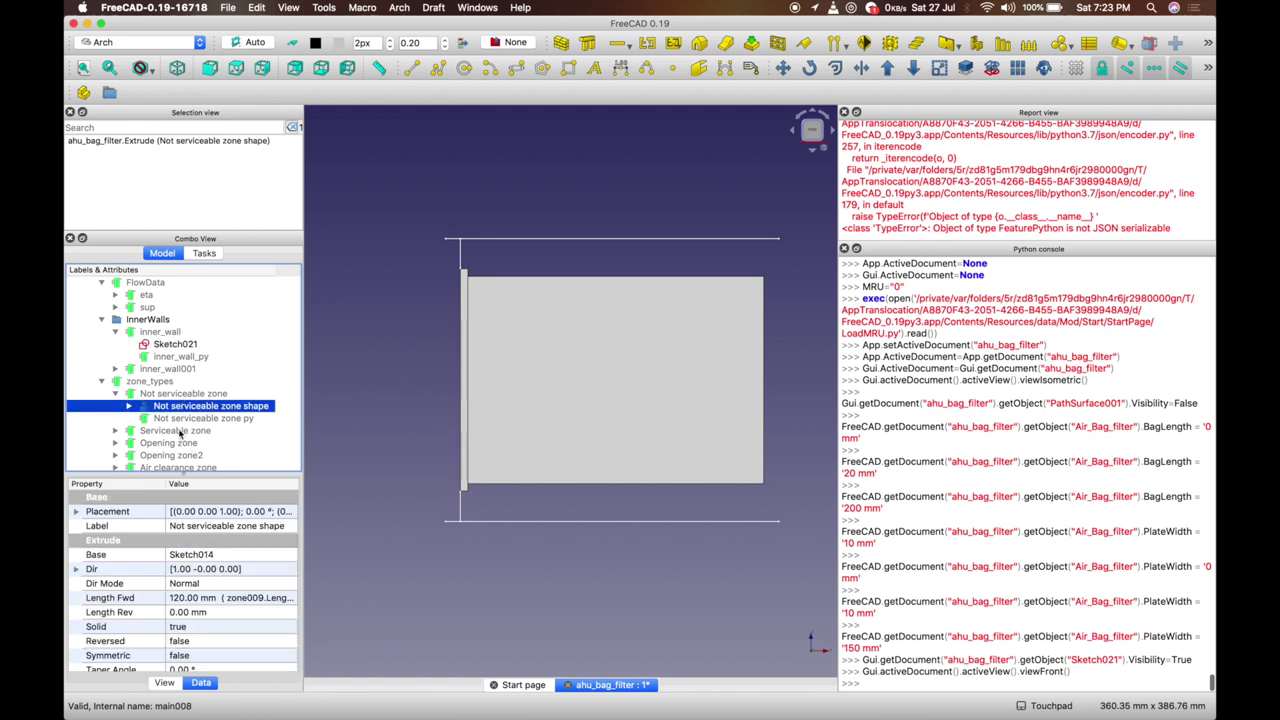
{"action": "key", "text": "space"}
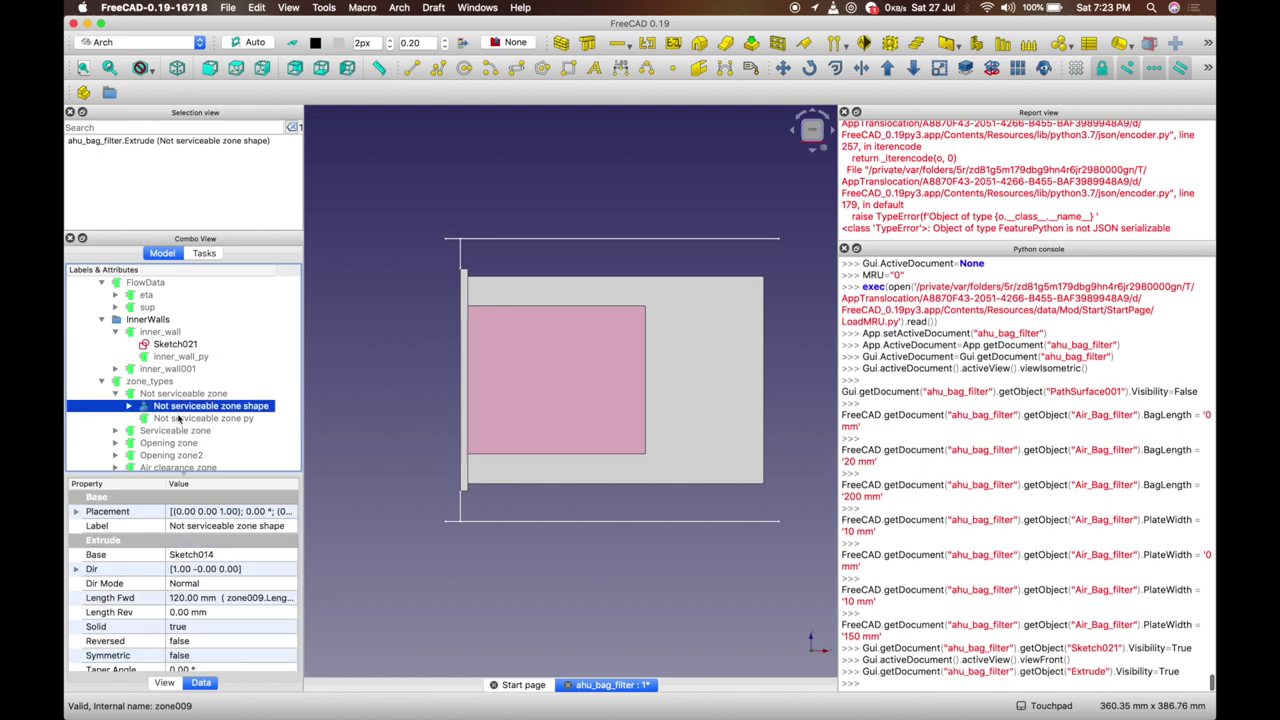
{"action": "key", "text": "space"}
{"action": "scroll", "coordinate": [179, 418], "scroll_direction": "down", "scroll_amount": 2}
{"action": "scroll", "coordinate": [179, 418], "scroll_direction": "up", "scroll_amount": 4}
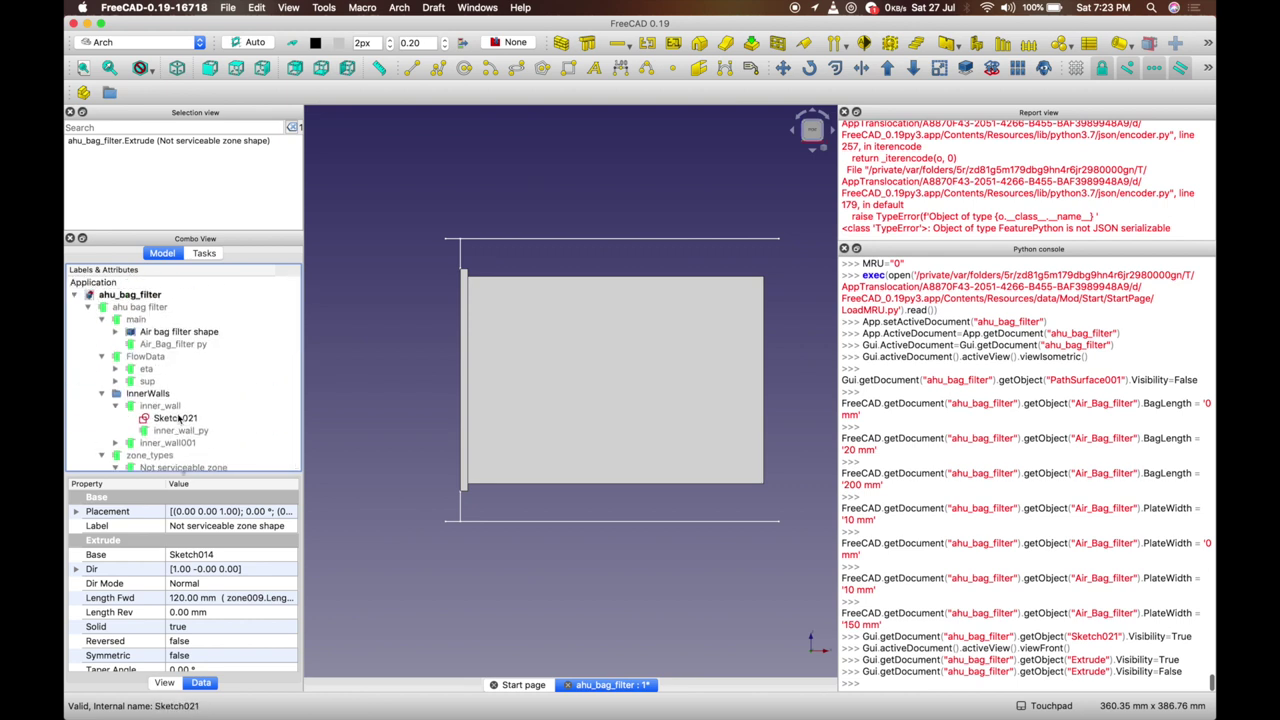
Cancel closing ahu_bag_filter to keep it open, switch to the Start page and bring up Open
{"action": "left_click", "coordinate": [567, 685]}
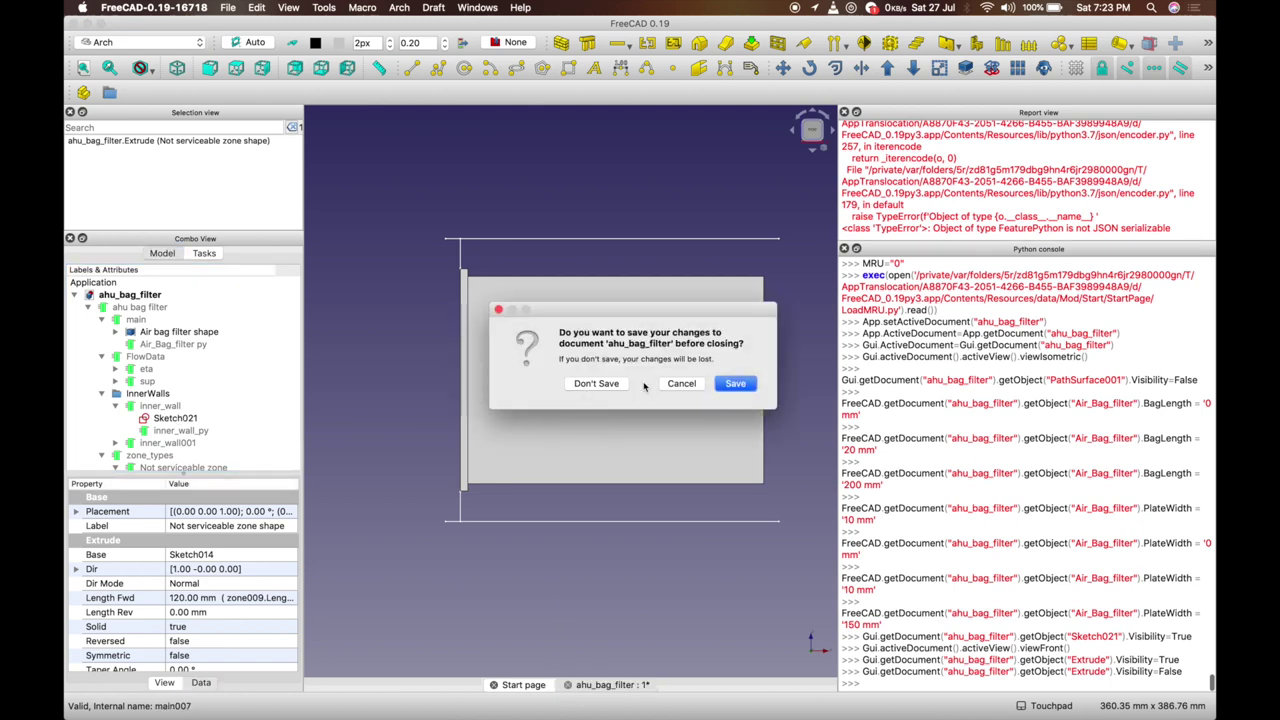
{"action": "left_click", "coordinate": [681, 383]}
{"action": "left_click", "coordinate": [523, 685]}
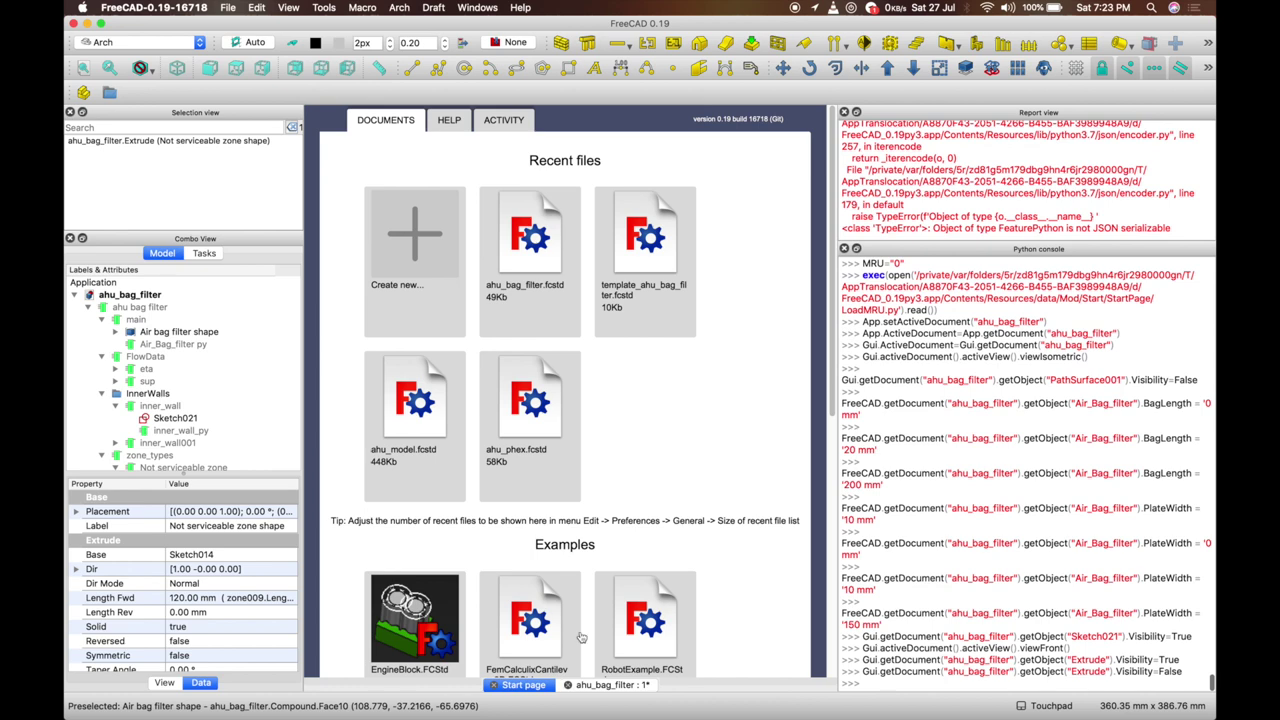
{"action": "key", "text": "super+o"}
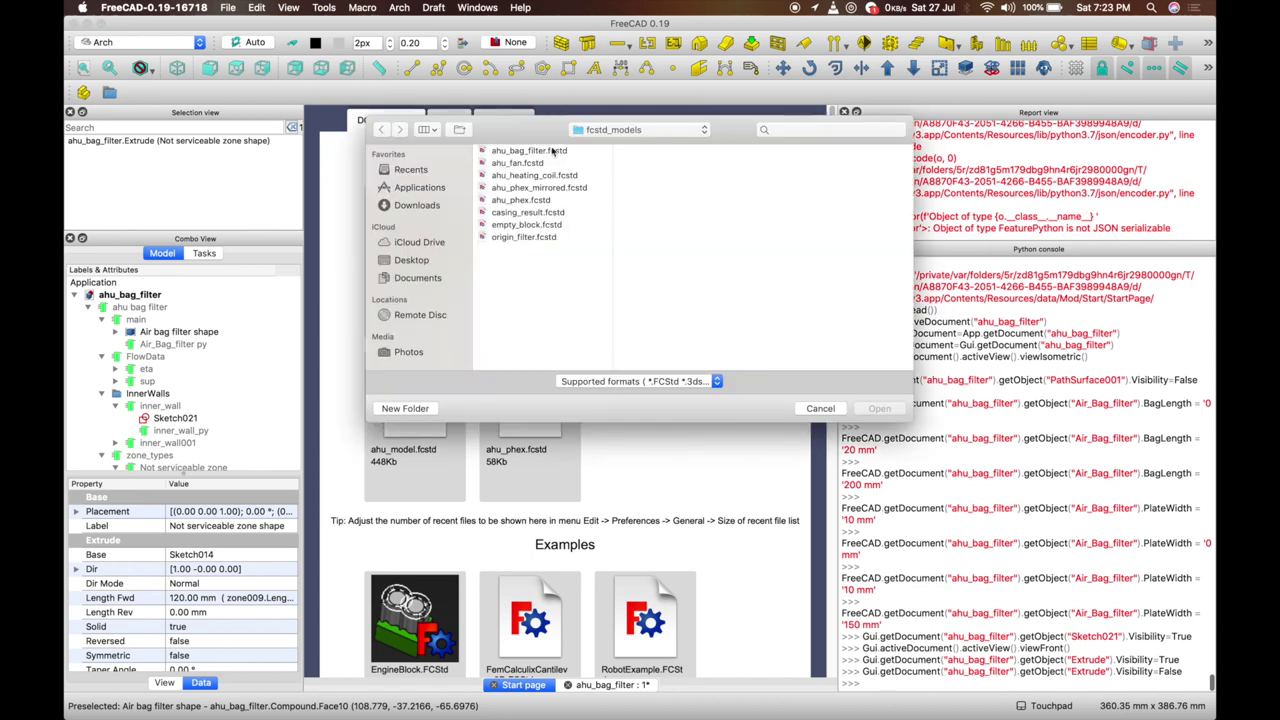
Browse to freecad-workbench/fcstd_files/templates and open template_ahu_bag_filter.fcstd
{"action": "left_click", "coordinate": [620, 132]}
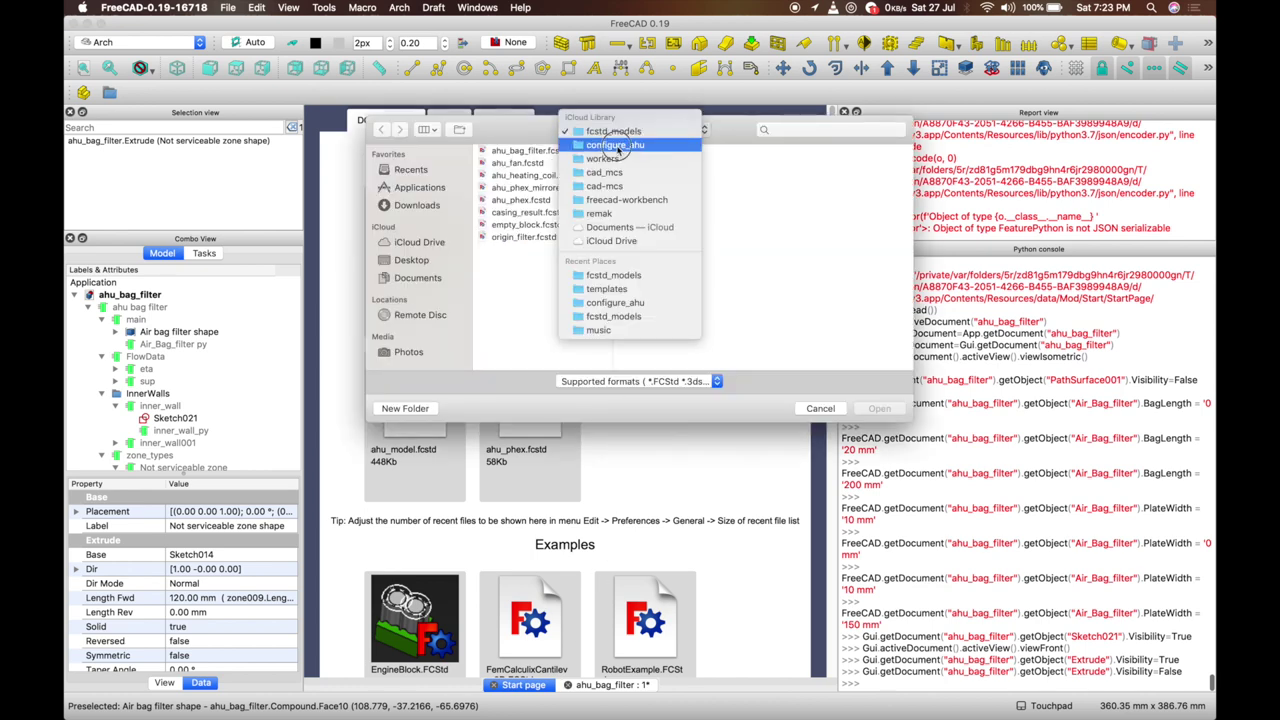
{"action": "left_click", "coordinate": [619, 146]}
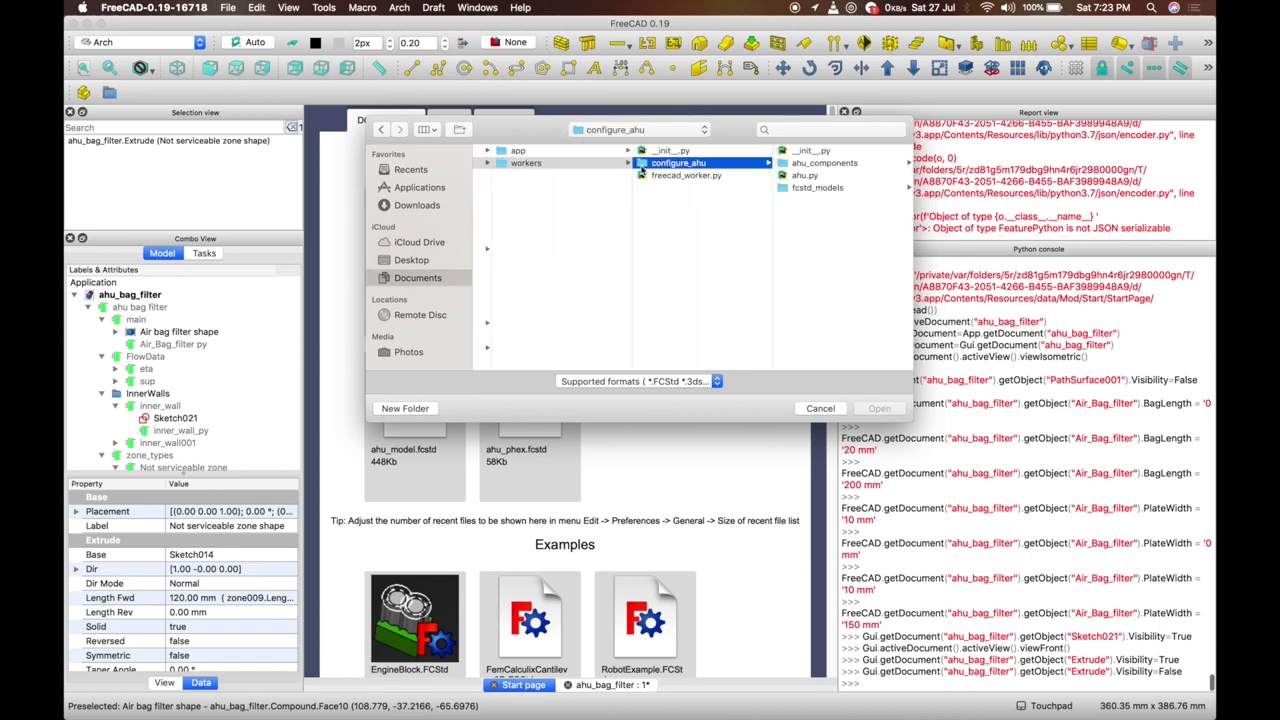
{"action": "left_click", "coordinate": [640, 131]}
{"action": "left_click", "coordinate": [619, 187]}
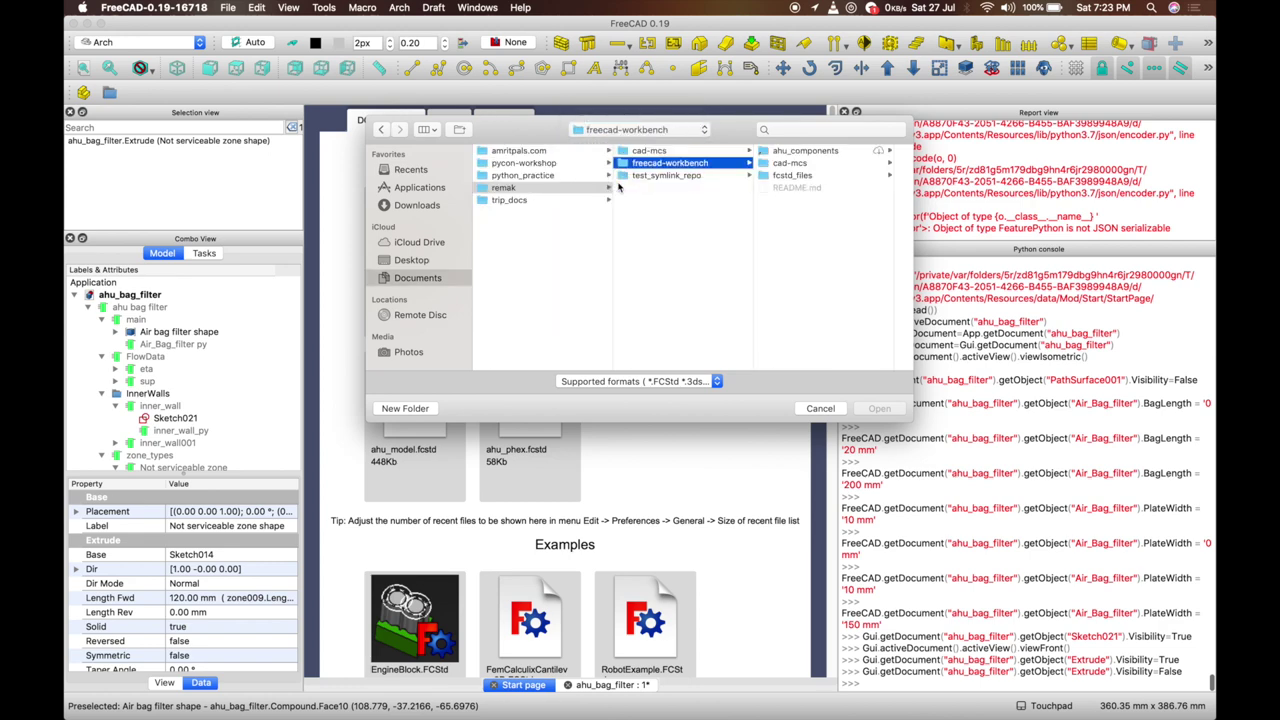
{"action": "left_click", "coordinate": [800, 175]}
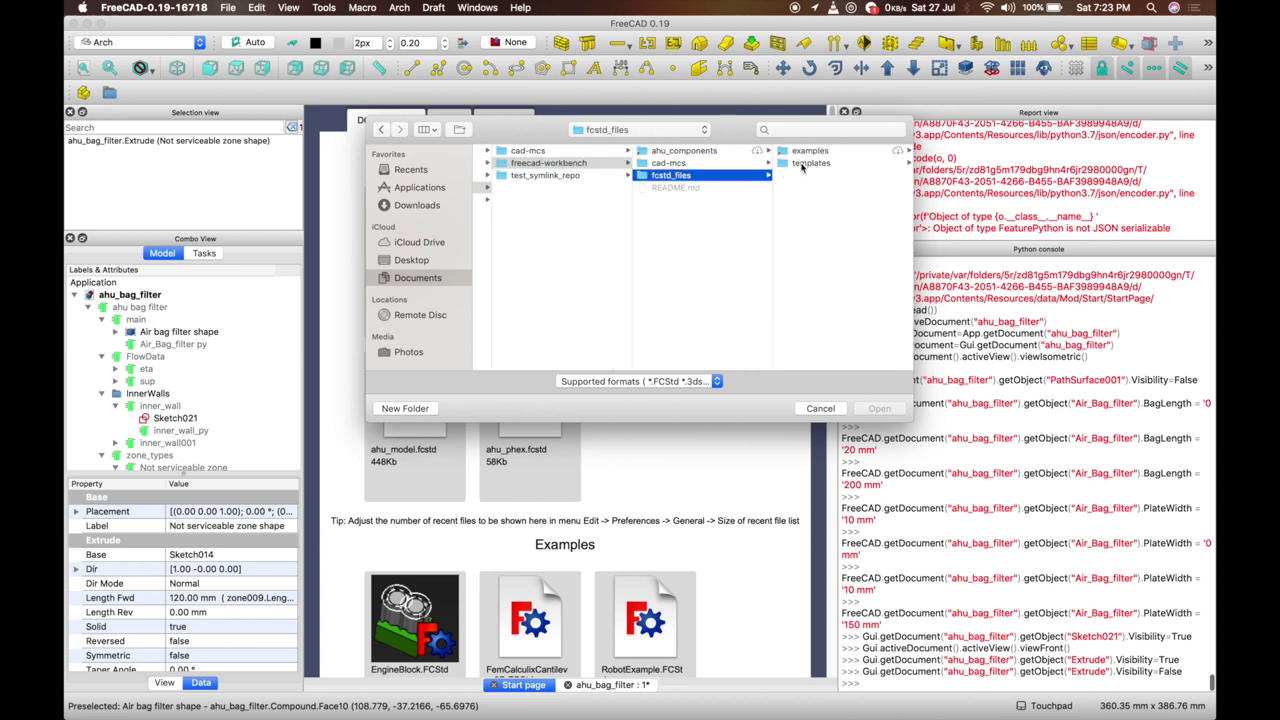
{"action": "left_click", "coordinate": [803, 164]}
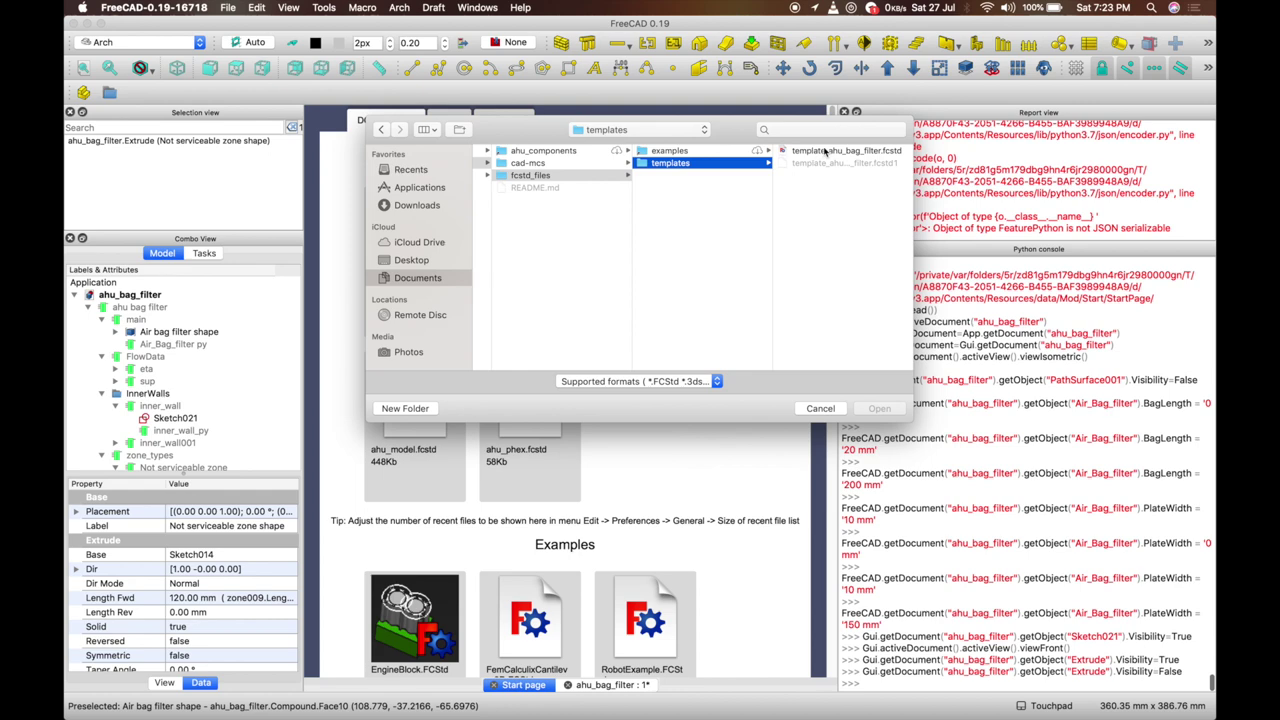
{"action": "left_click", "coordinate": [834, 152]}
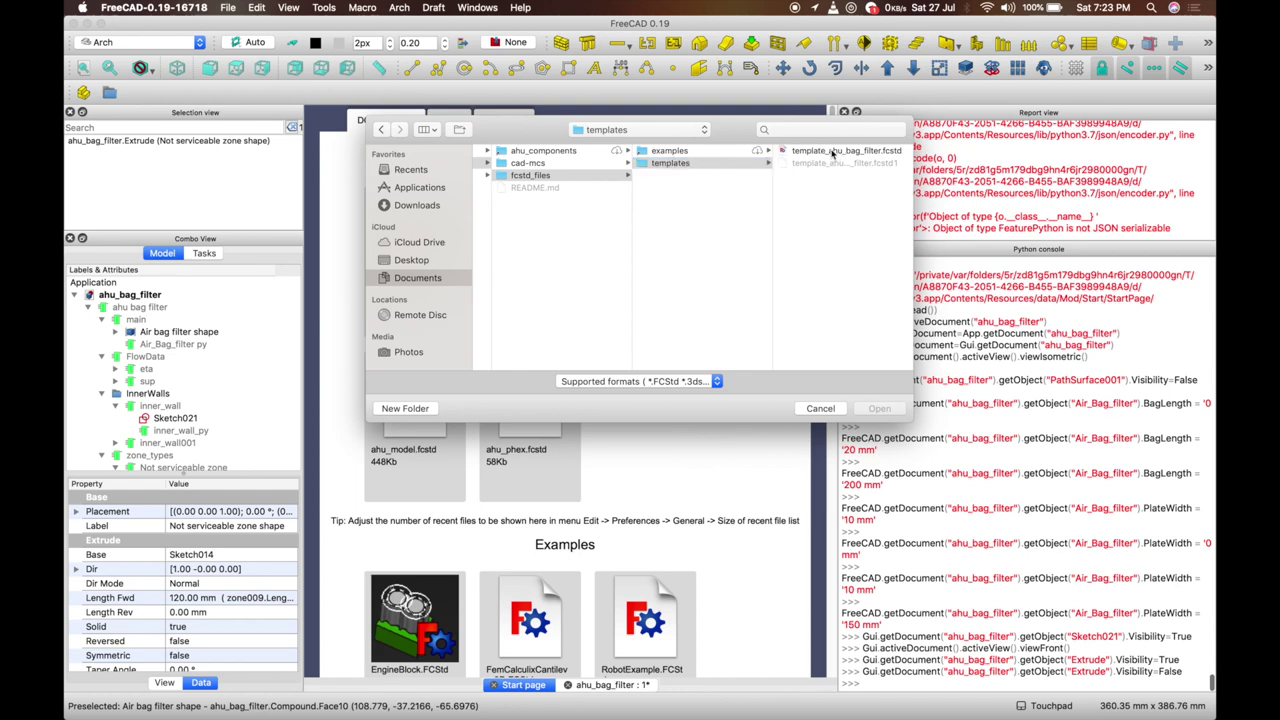
{"action": "left_click", "coordinate": [895, 408]}
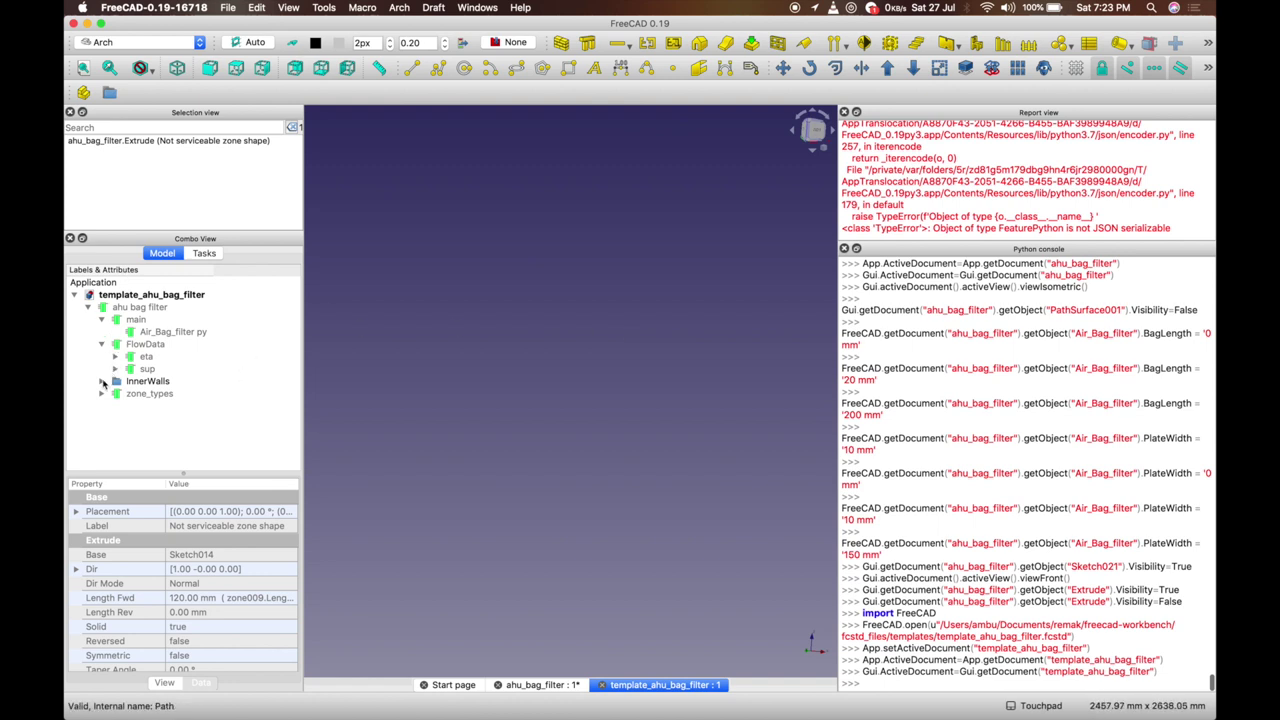
Expand the template's InnerWalls and zone_types groups to list its inner walls and zones
{"action": "left_click", "coordinate": [102, 344]}
{"action": "left_click", "coordinate": [101, 320]}
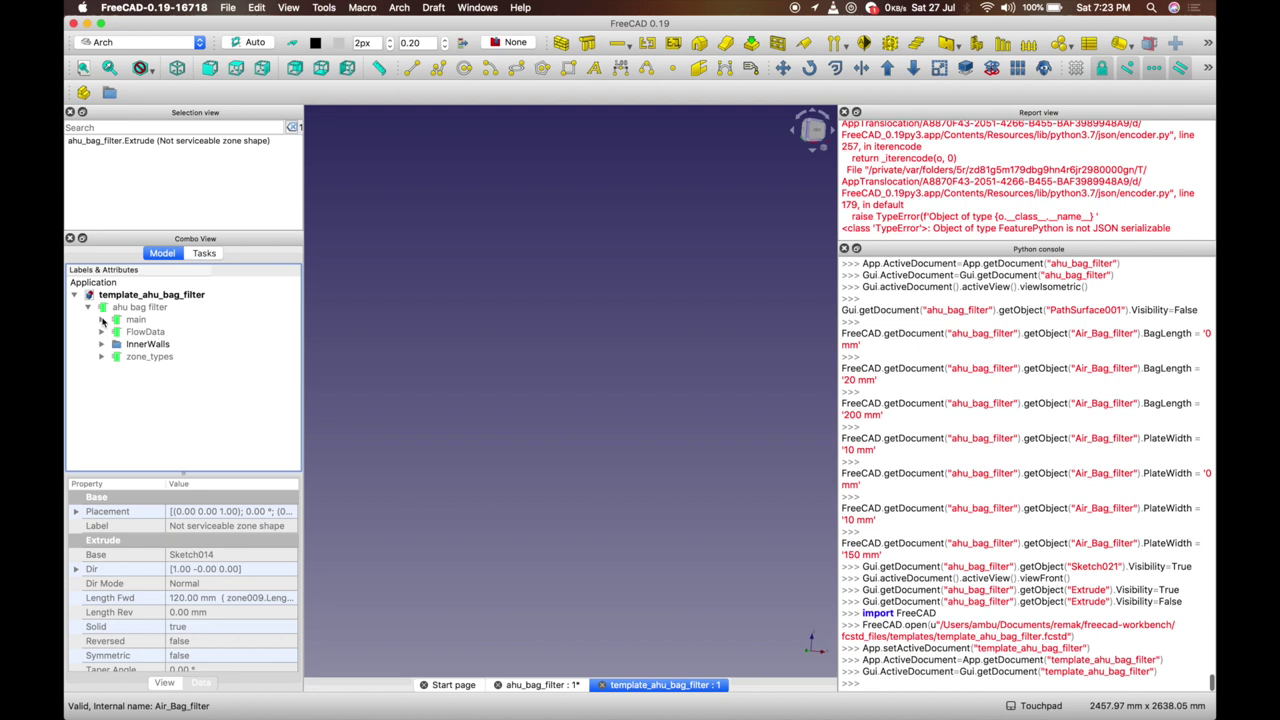
{"action": "left_click", "coordinate": [101, 320]}
{"action": "left_click", "coordinate": [101, 344]}
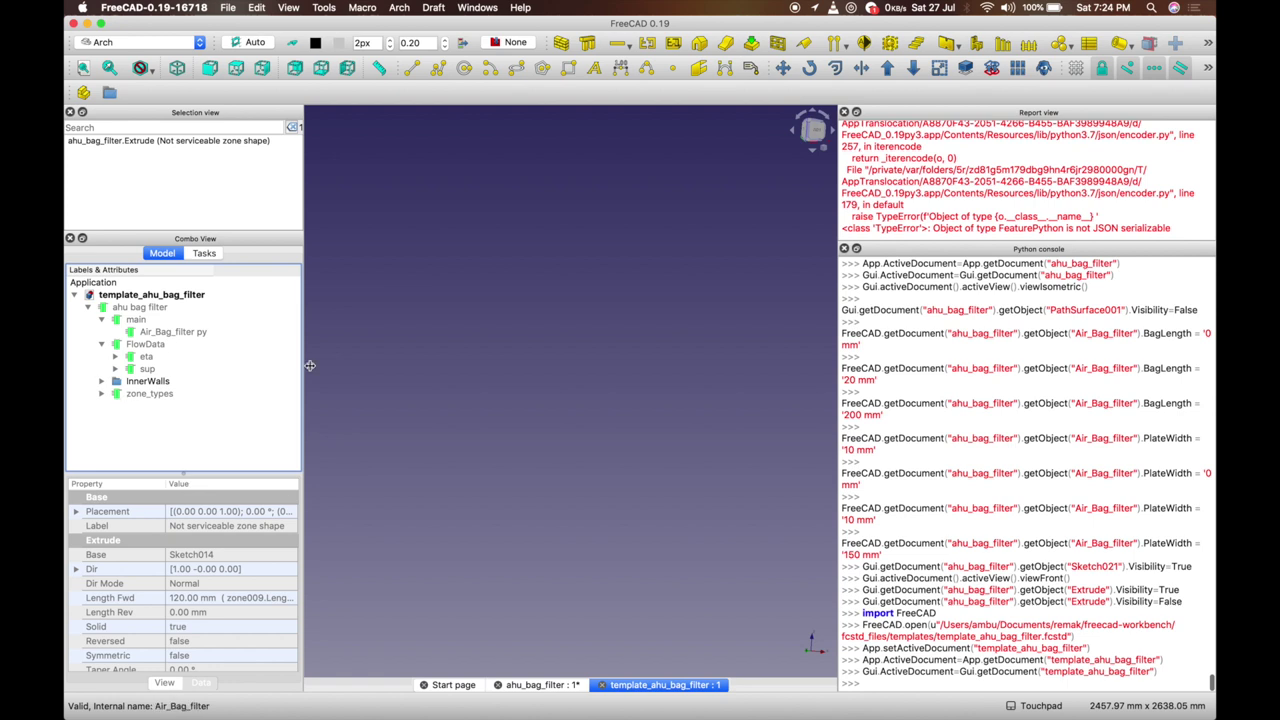
{"action": "left_click", "coordinate": [101, 381]}
{"action": "left_click", "coordinate": [101, 418]}
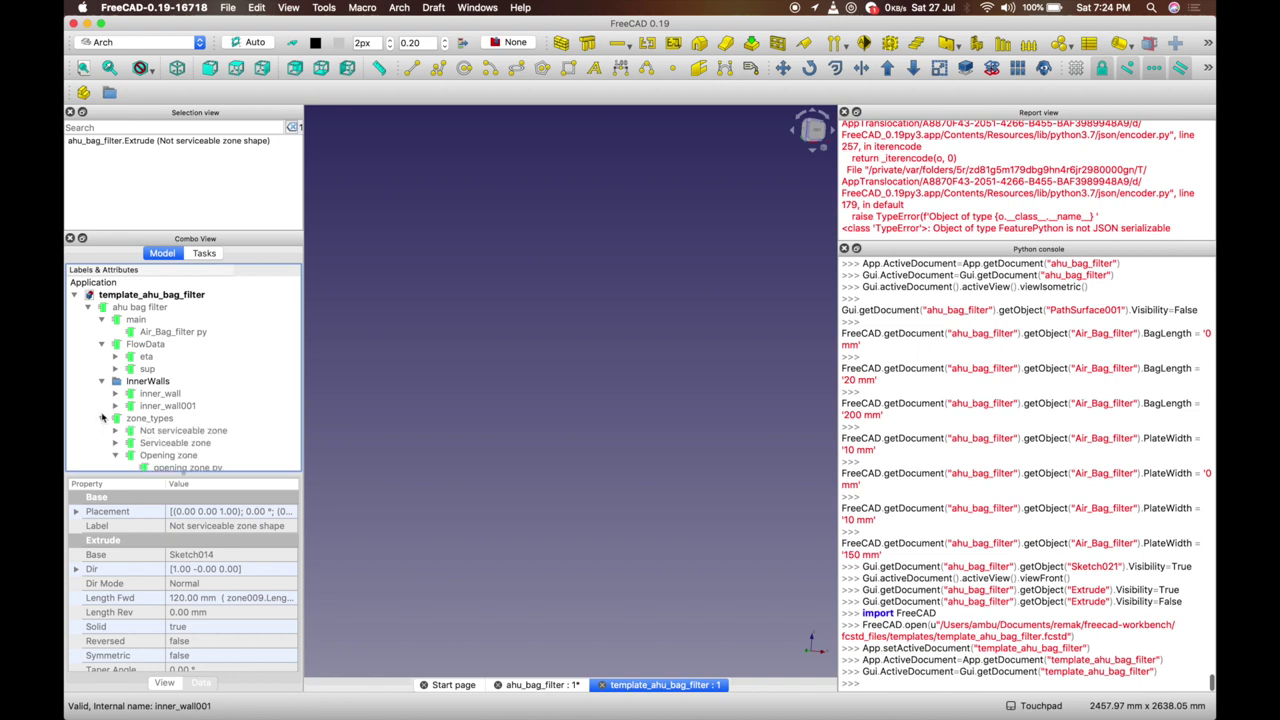
{"action": "scroll", "coordinate": [237, 403], "scroll_direction": "down", "scroll_amount": 4}
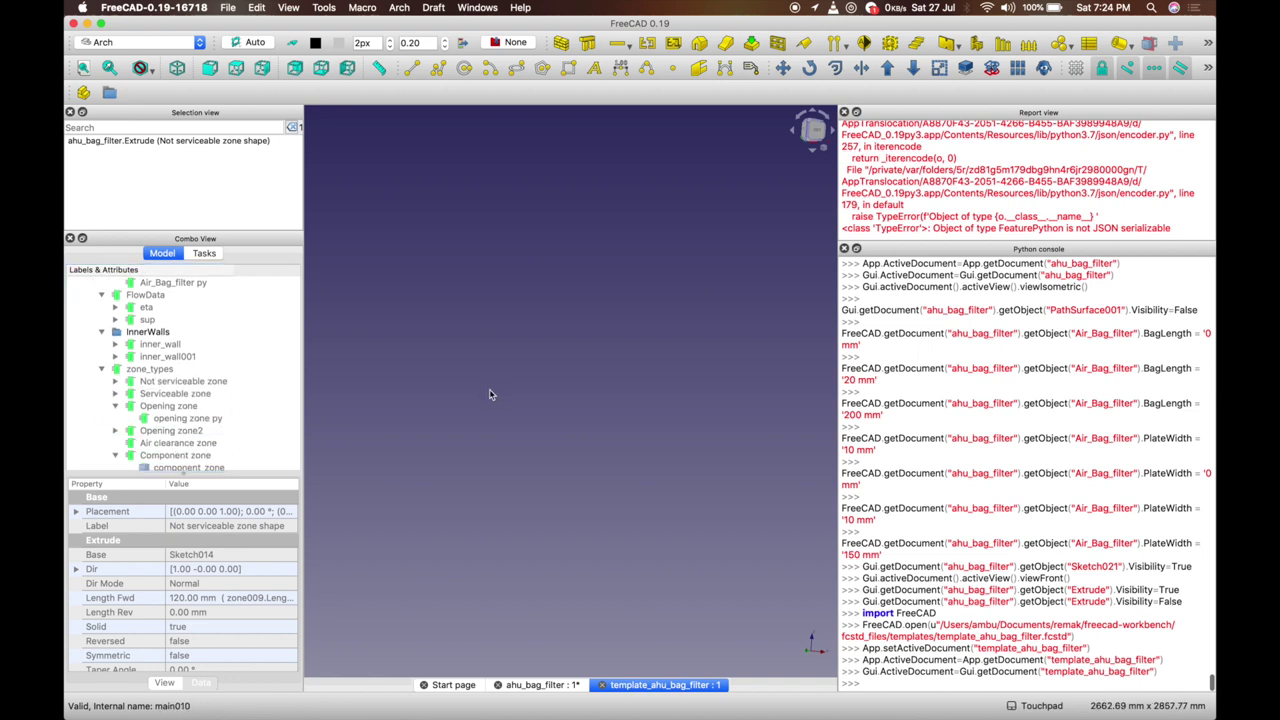
{"action": "scroll", "coordinate": [221, 384], "scroll_direction": "up", "scroll_amount": 4}
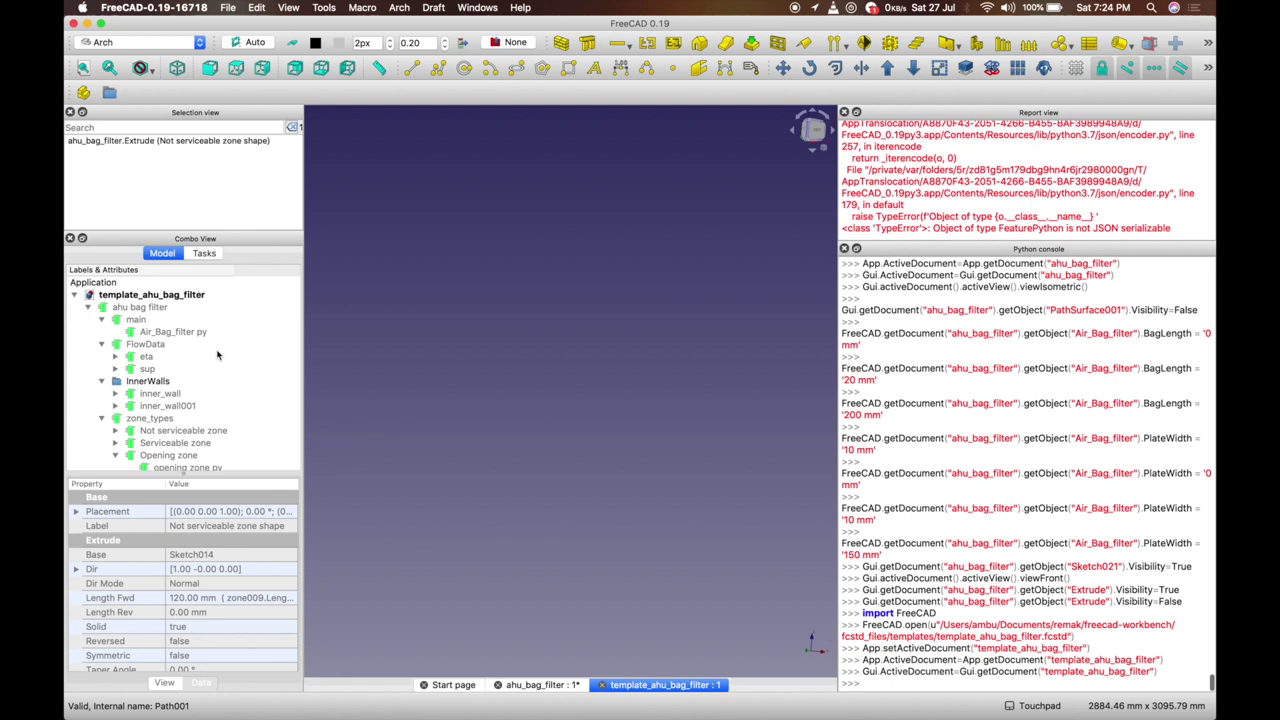
{"action": "left_click", "coordinate": [166, 43]}
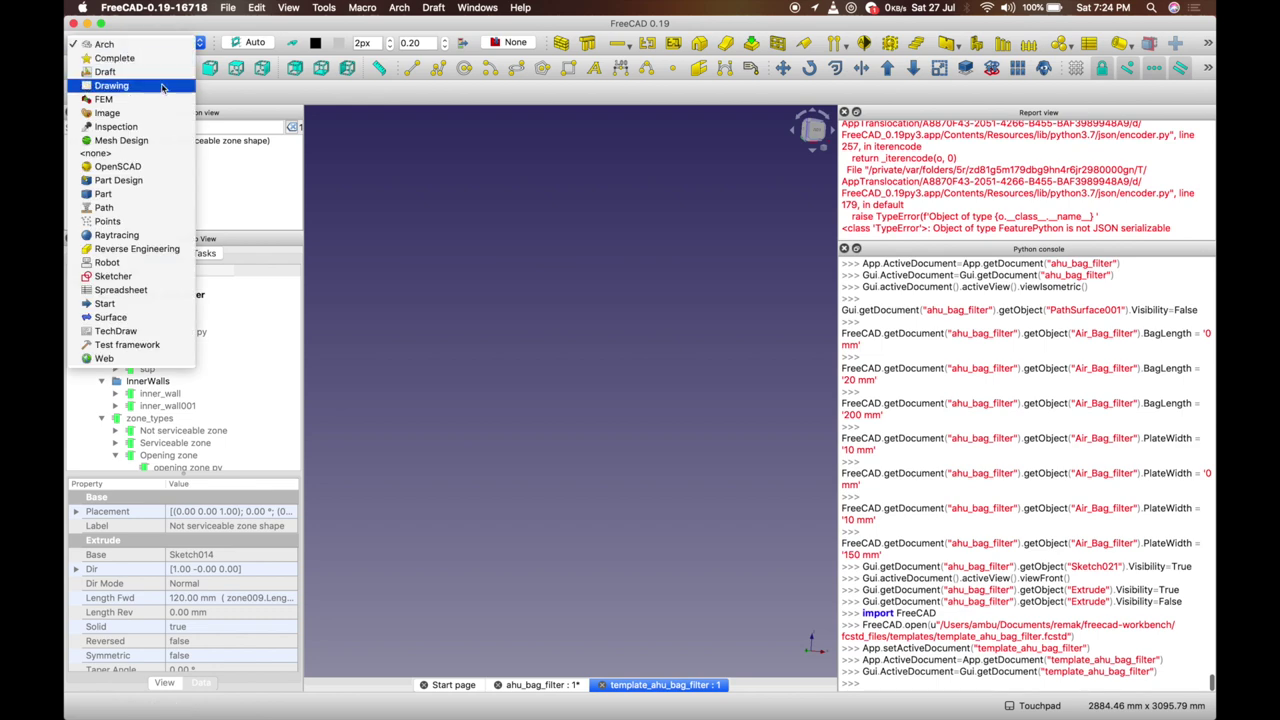
Create a new Sketcher sketch on the YZ-Plane with Reverse direction enabled
{"action": "left_click", "coordinate": [112, 276]}
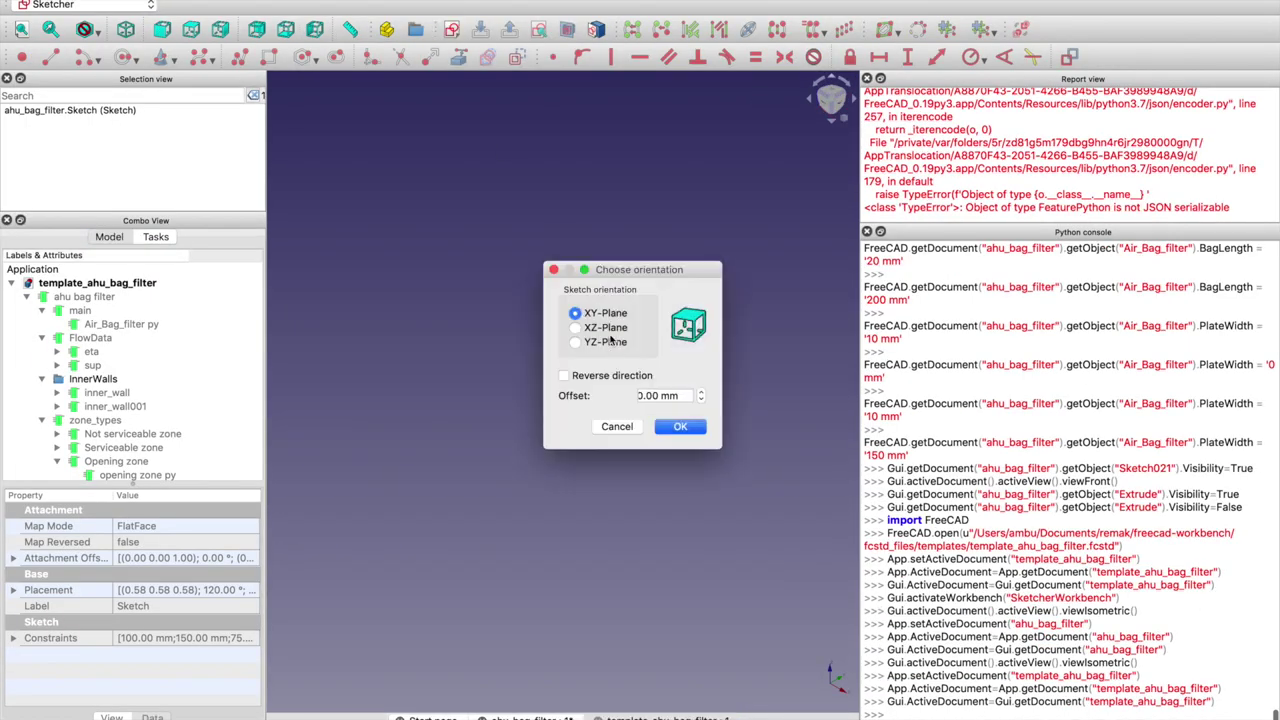
{"action": "left_click", "coordinate": [600, 344]}
{"action": "left_click", "coordinate": [595, 378]}
{"action": "left_click", "coordinate": [699, 434]}
{"action": "scroll", "coordinate": [588, 452], "scroll_direction": "down", "scroll_amount": 3}
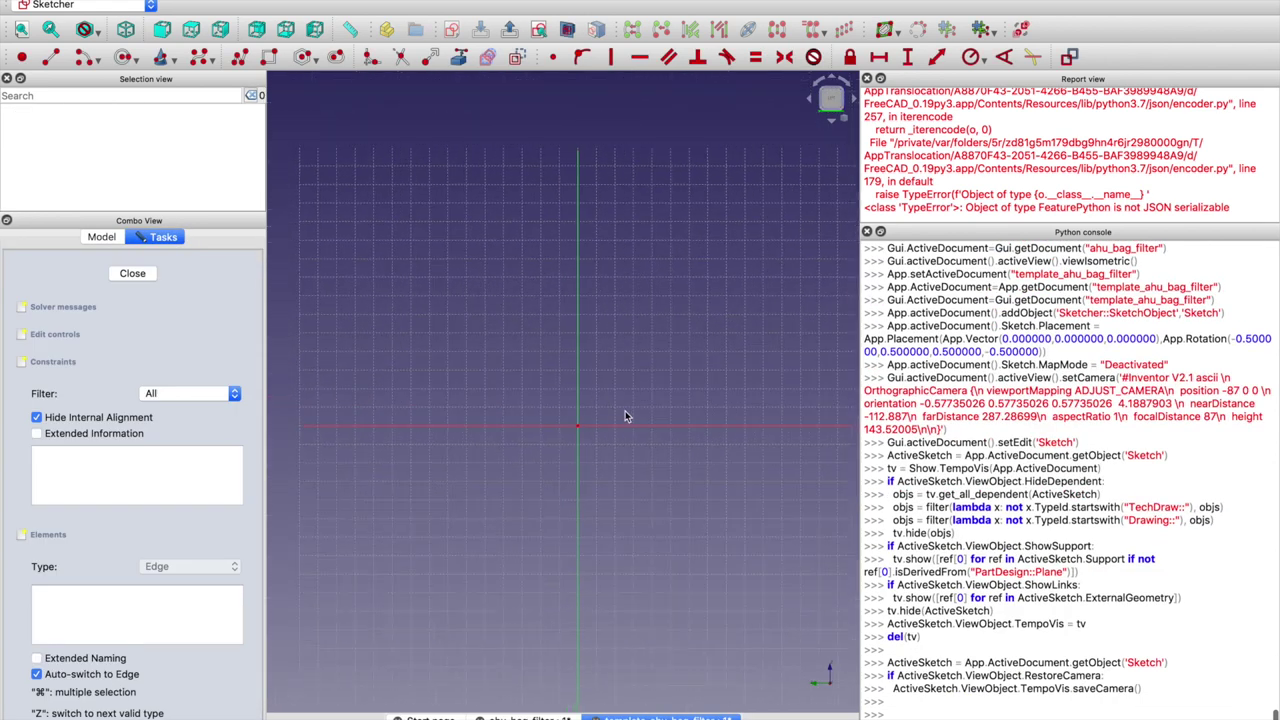
{"action": "left_click", "coordinate": [269, 57]}
Draw a rectangle spanning the origin from upper-left to lower-right, nudge it right, and close the sketch
{"action": "left_click", "coordinate": [429, 289]}
{"action": "left_click", "coordinate": [527, 377]}
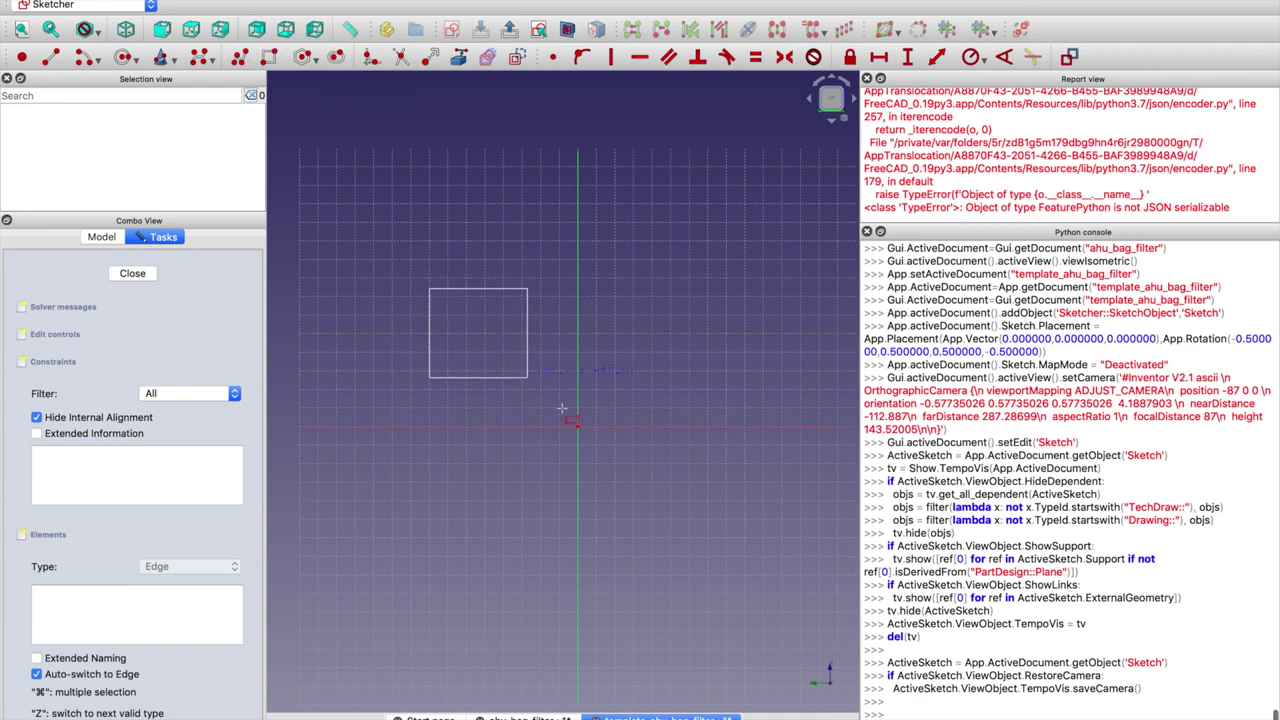
{"action": "left_click", "coordinate": [726, 585]}
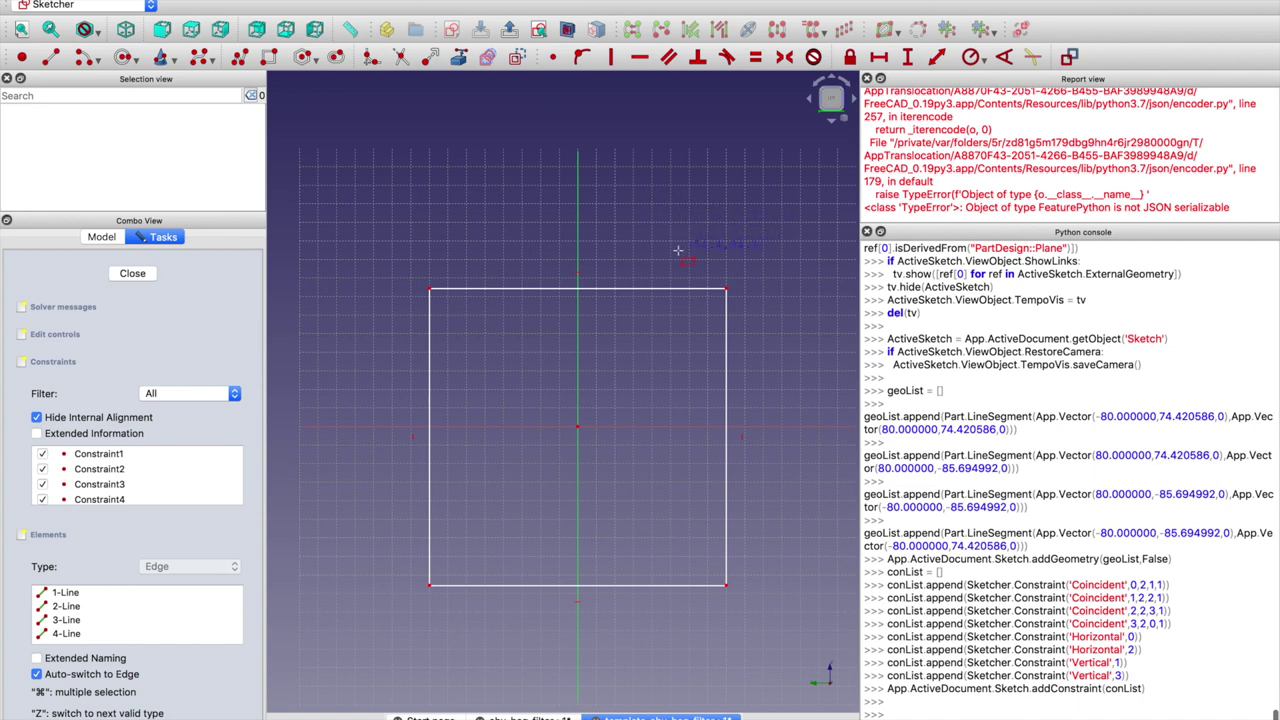
{"action": "mouse_move", "coordinate": [679, 289]}
{"action": "left_mouse_down"}
{"action": "mouse_move", "coordinate": [697, 289]}
{"action": "mouse_move", "coordinate": [669, 281]}
{"action": "left_mouse_up"}
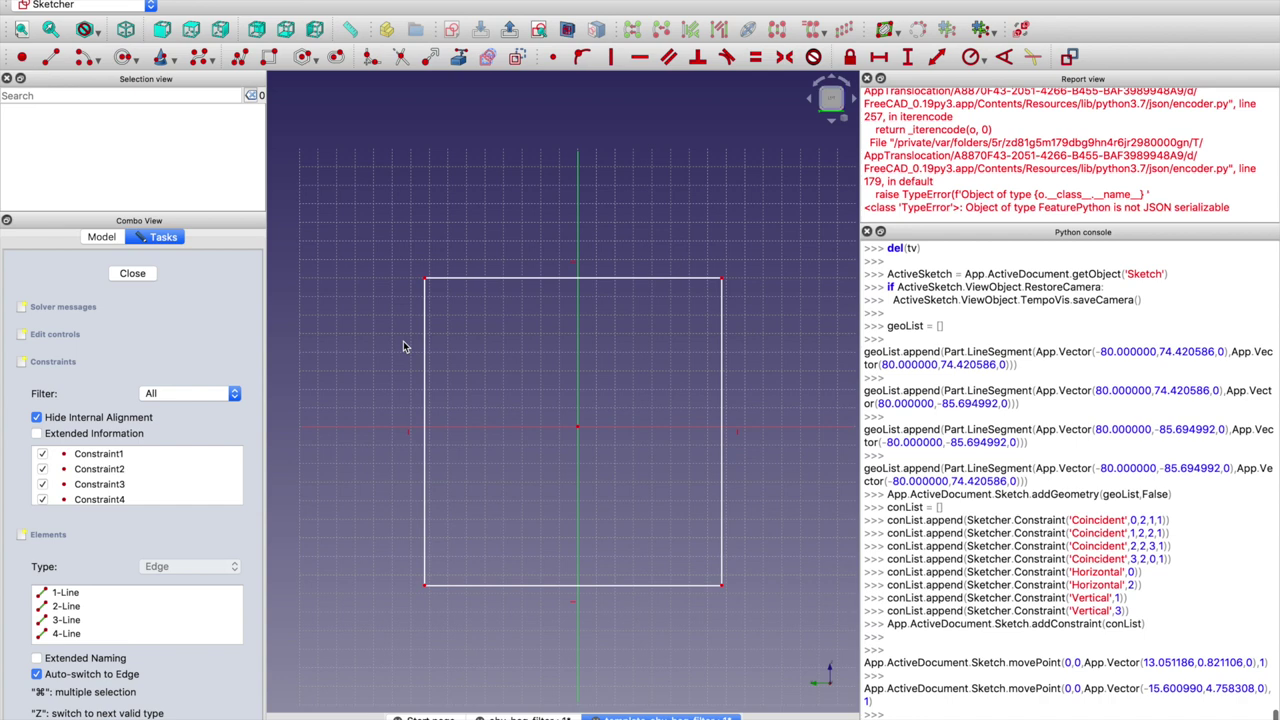
{"action": "left_click", "coordinate": [133, 273]}
{"action": "scroll", "coordinate": [126, 366], "scroll_direction": "up", "scroll_amount": 3}
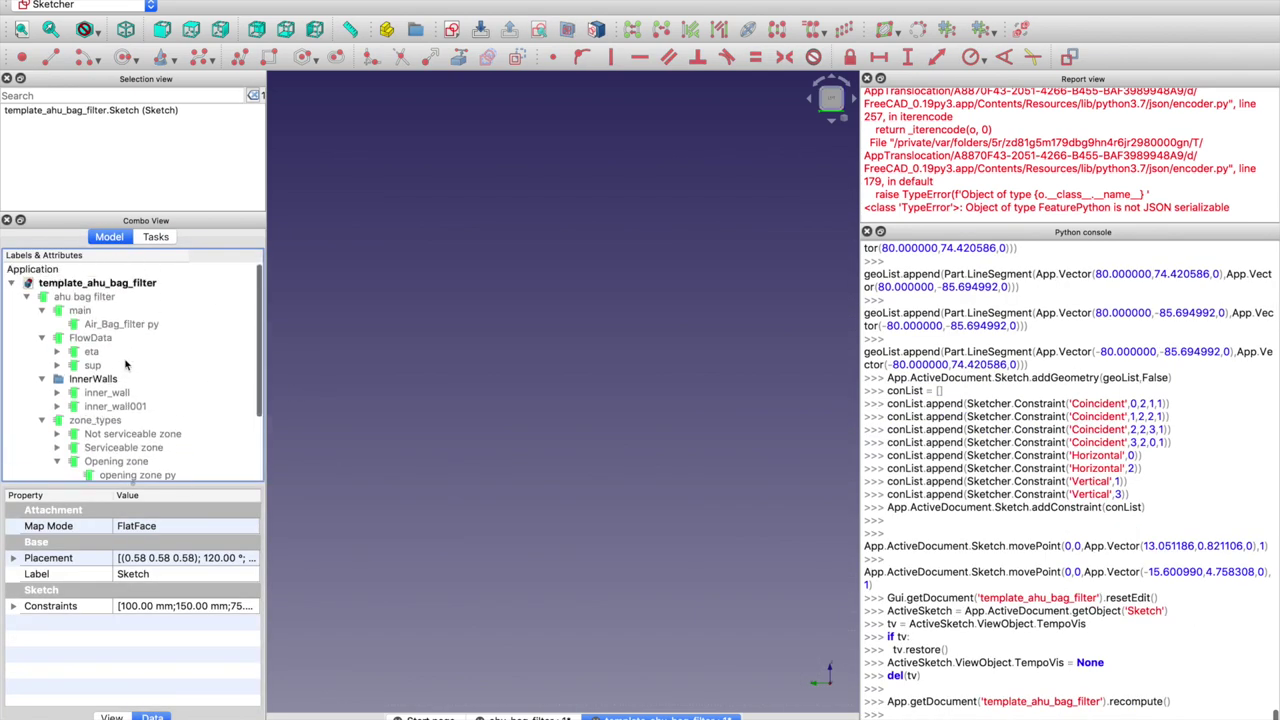
Set the template Air_Bag_filter py's Plate Width to 200 mm
{"action": "left_click", "coordinate": [87, 352]}
{"action": "left_click", "coordinate": [92, 326]}
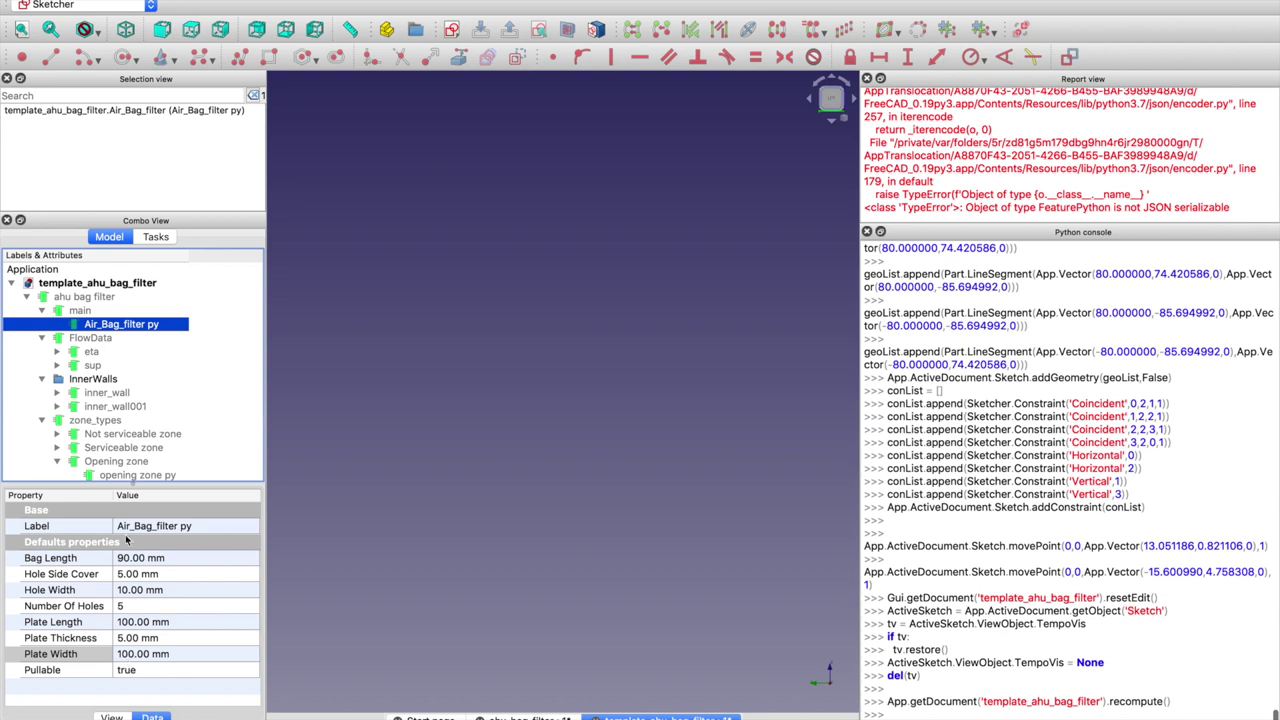
{"action": "left_click", "coordinate": [80, 622]}
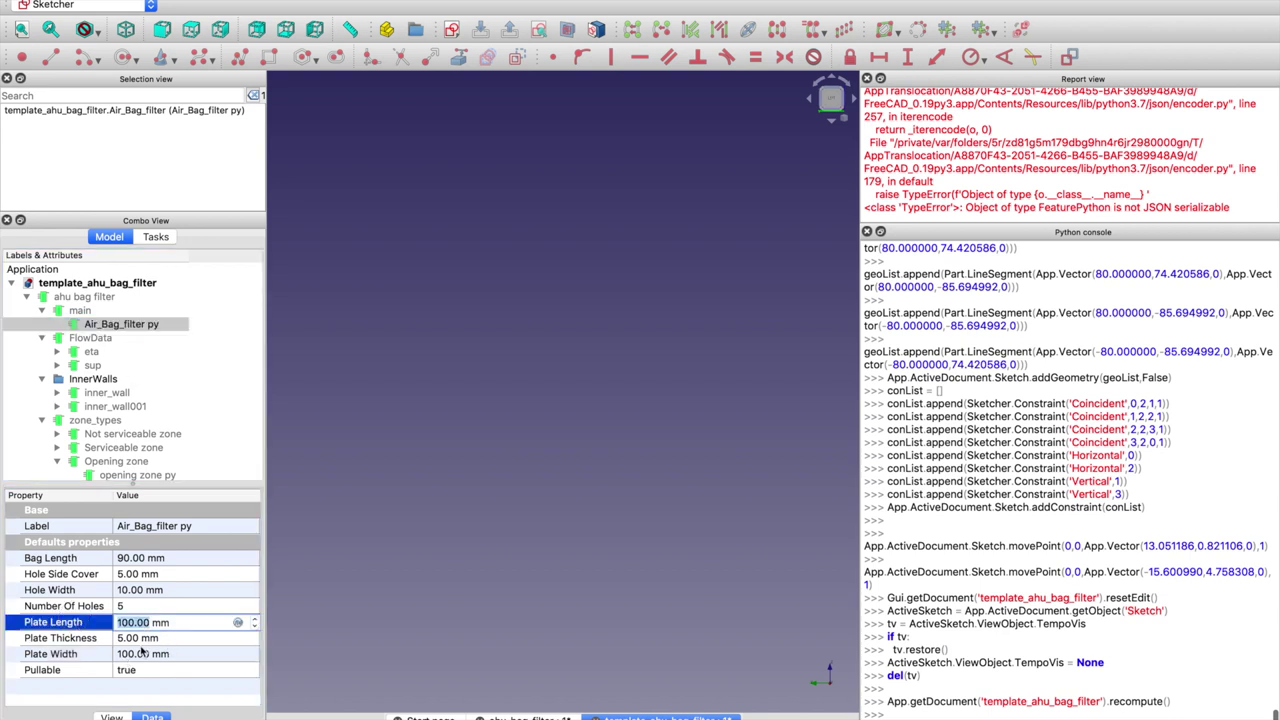
{"action": "left_click", "coordinate": [140, 653]}
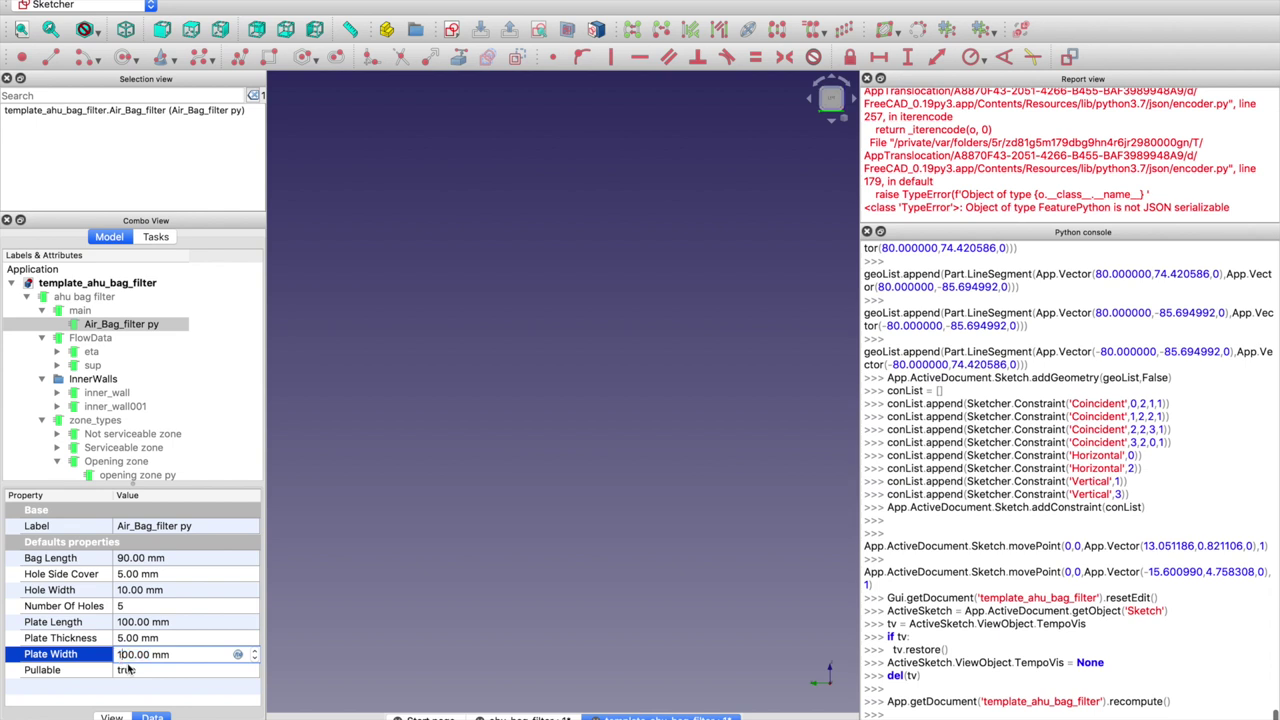
{"action": "key", "text": "BackSpace"}
{"action": "type", "text": "2"}
{"action": "key", "text": "Return"}
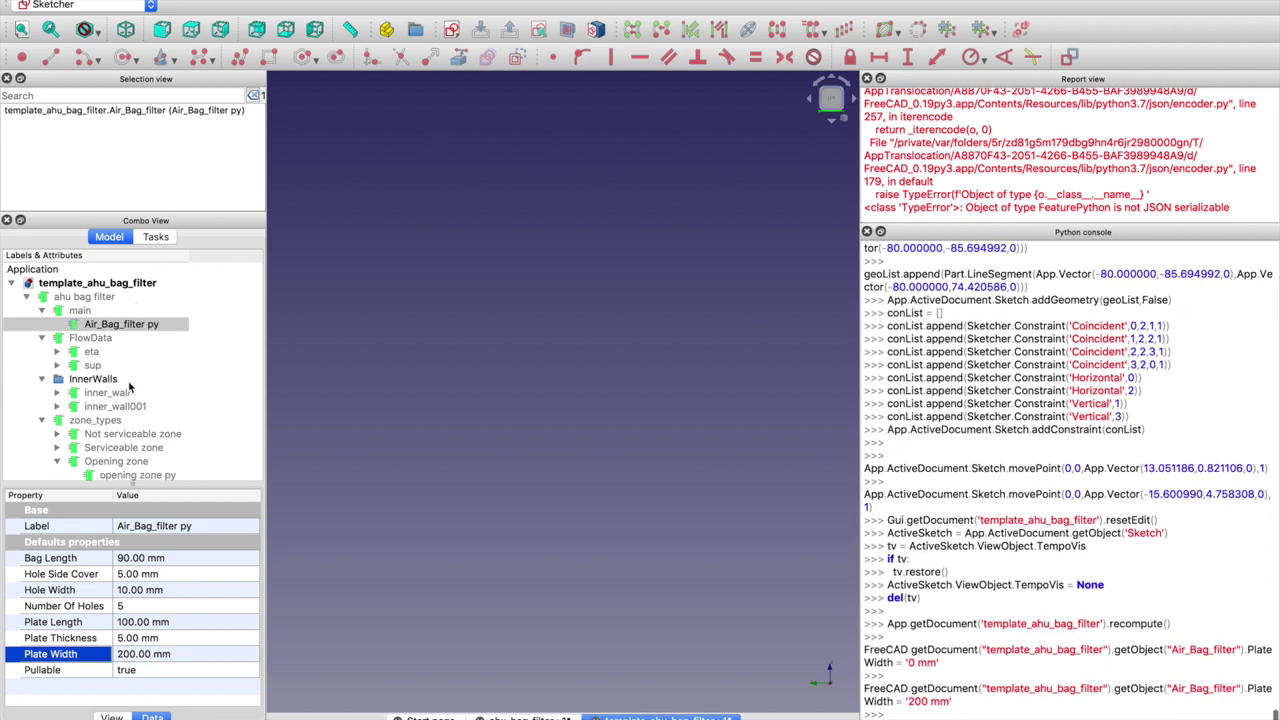
Reopen the Sketch from the model tree for editing
{"action": "left_click", "coordinate": [124, 324]}
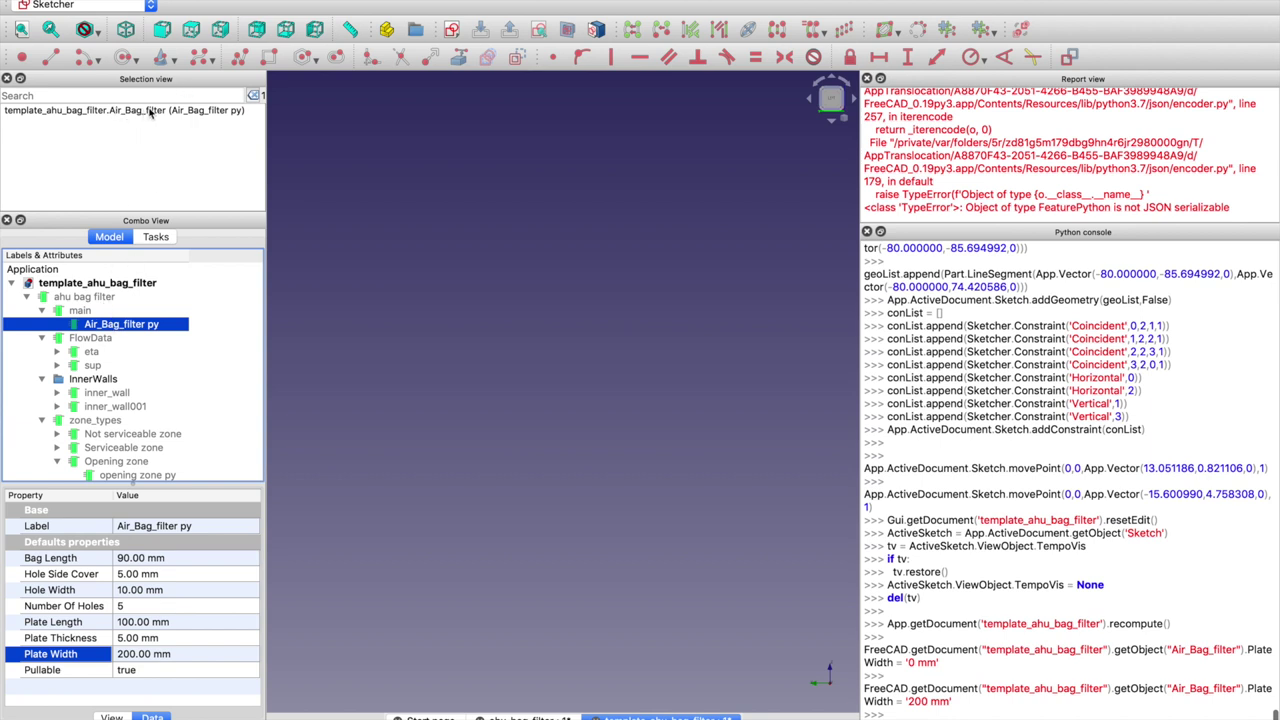
{"action": "scroll", "coordinate": [129, 391], "scroll_direction": "down", "scroll_amount": 3}
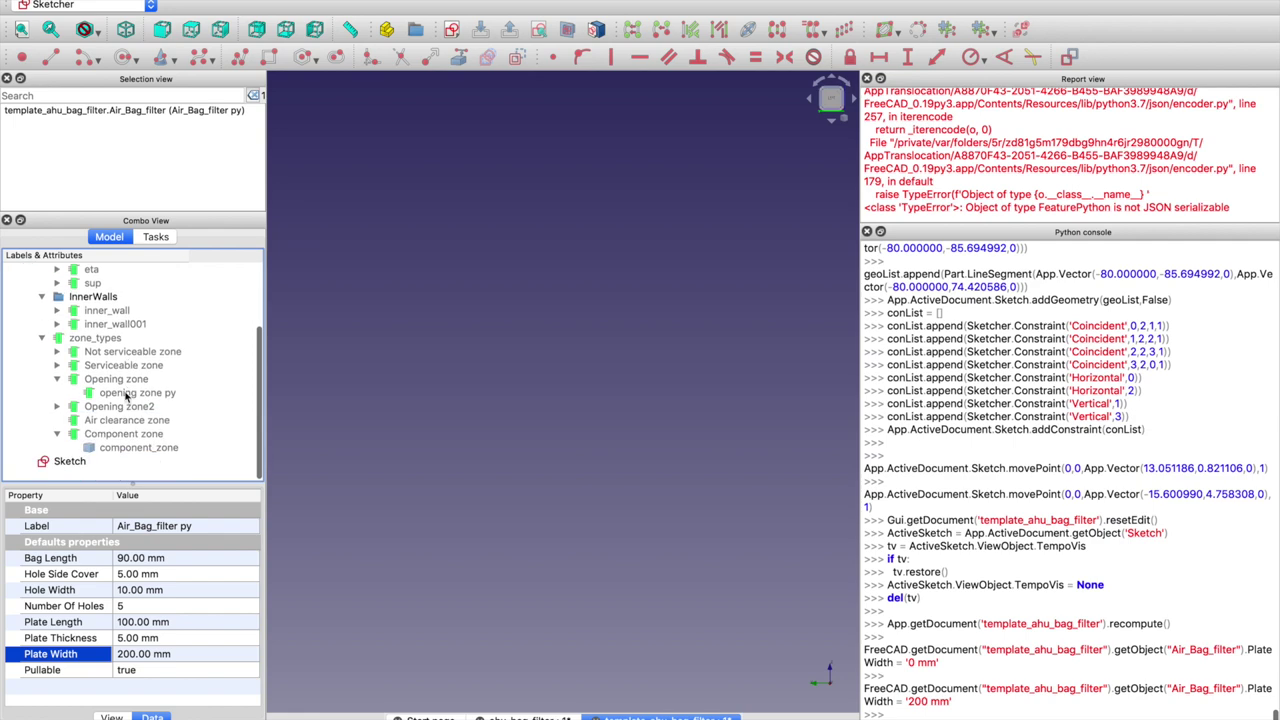
{"action": "double_click", "coordinate": [58, 471]}
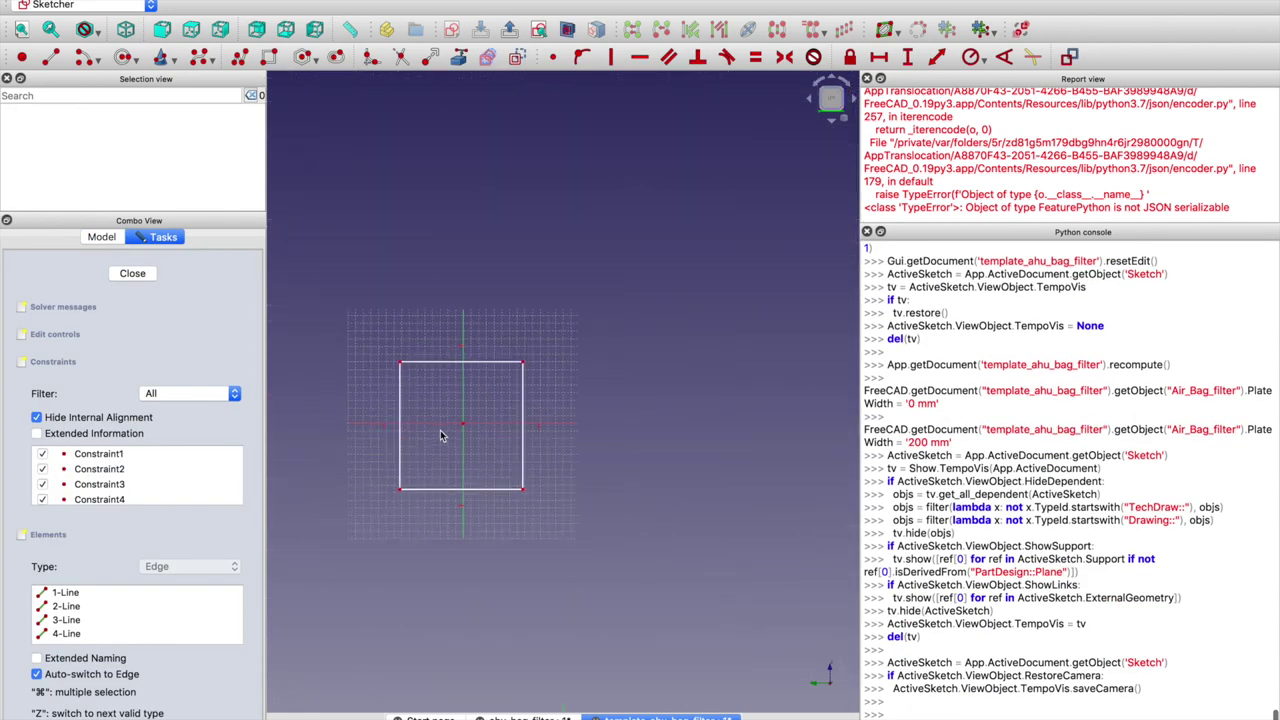
Constrain the rectangle's bottom edge width to Air_Bag_filter.PlateLength (100 mm)
{"action": "left_click", "coordinate": [126, 30]}
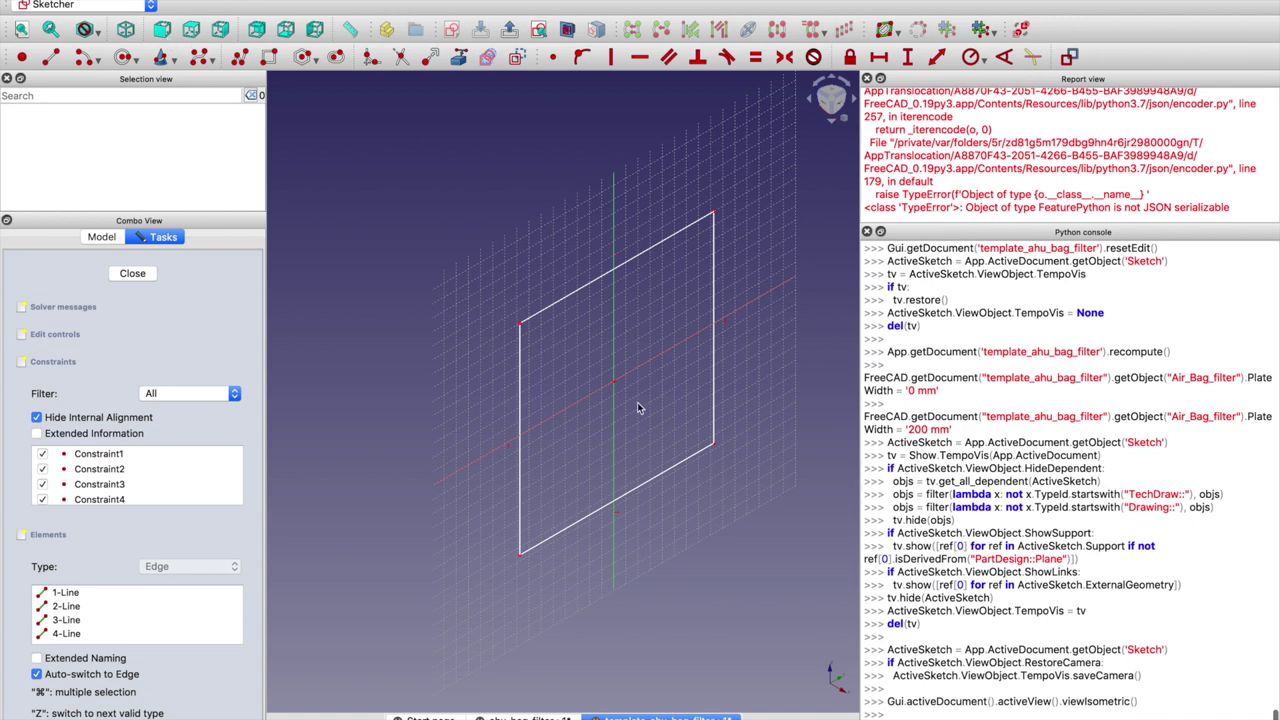
{"action": "left_click", "coordinate": [647, 484]}
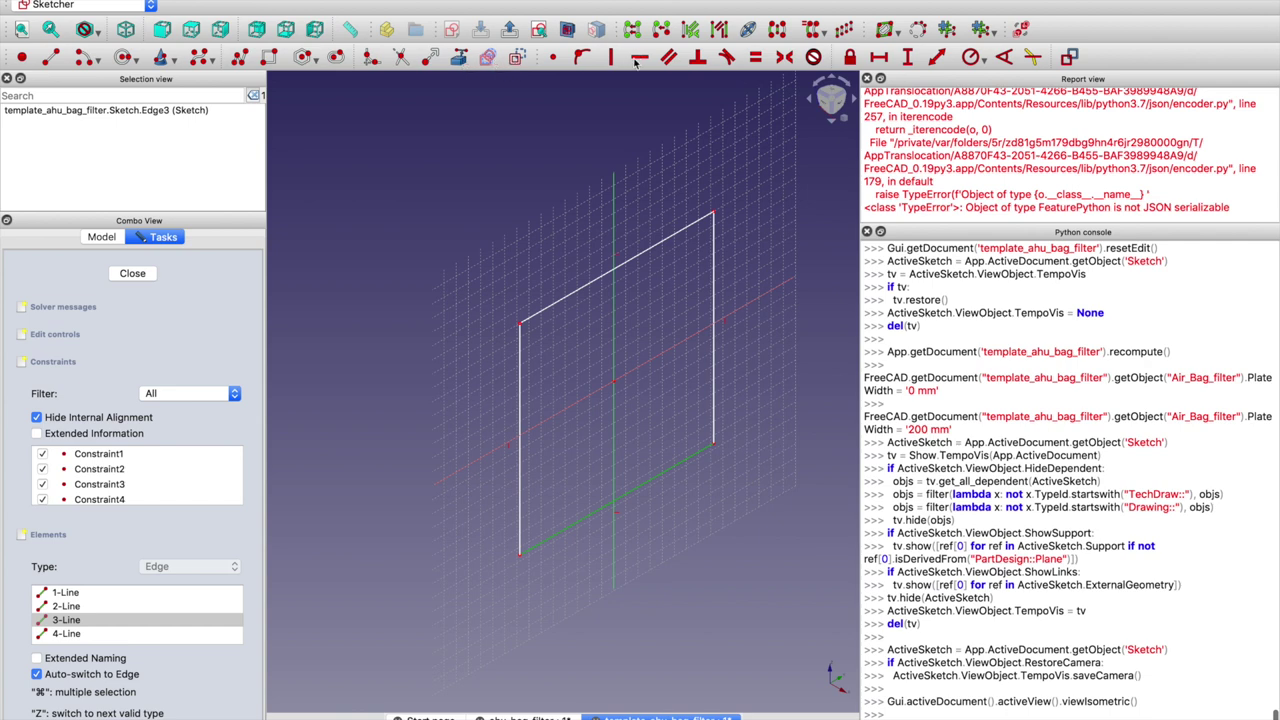
{"action": "left_click", "coordinate": [881, 60]}
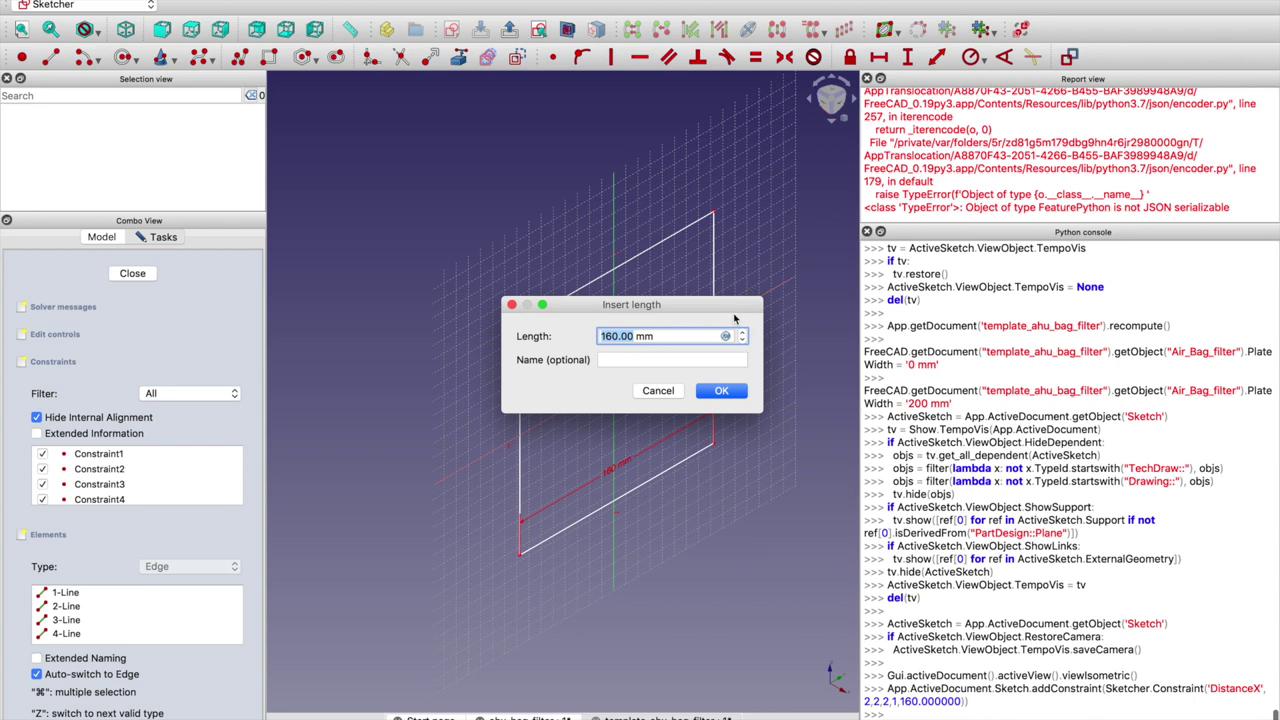
{"action": "left_click", "coordinate": [725, 336]}
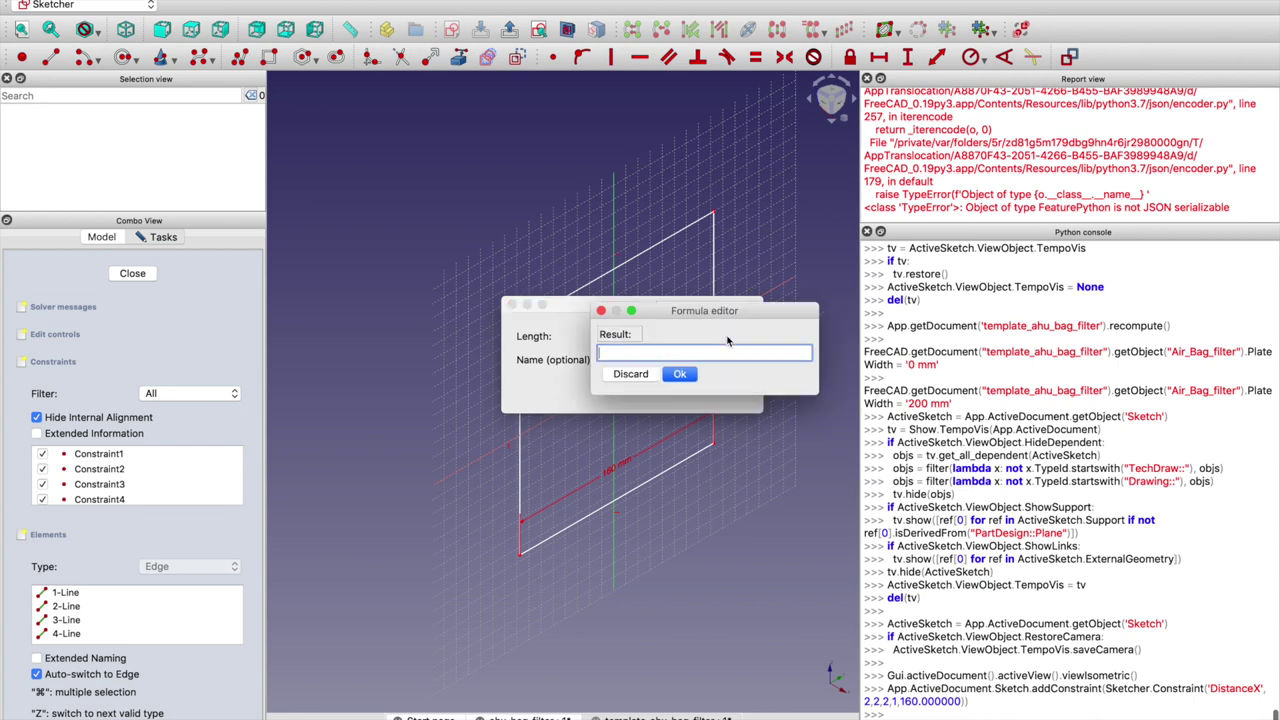
{"action": "type", "text": "a"}
{"action": "key", "text": "Down"}
{"action": "key", "text": "Down"}
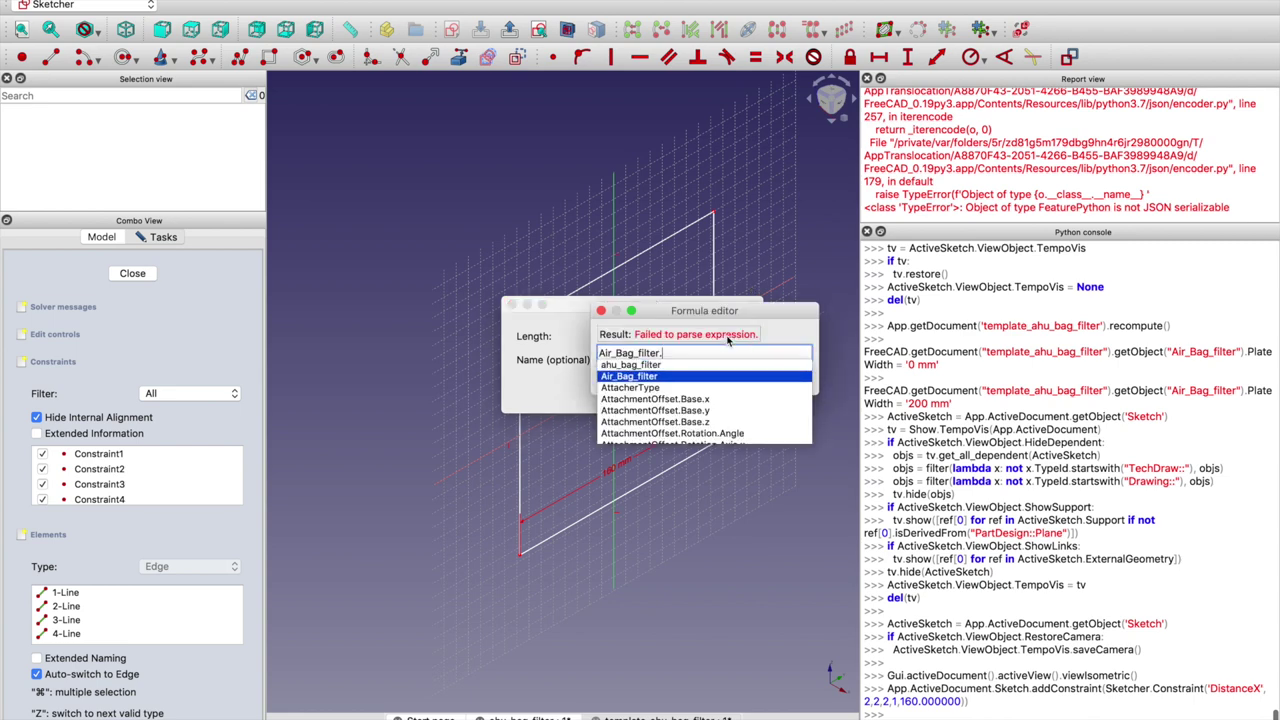
{"action": "type", "text": "Pl"}
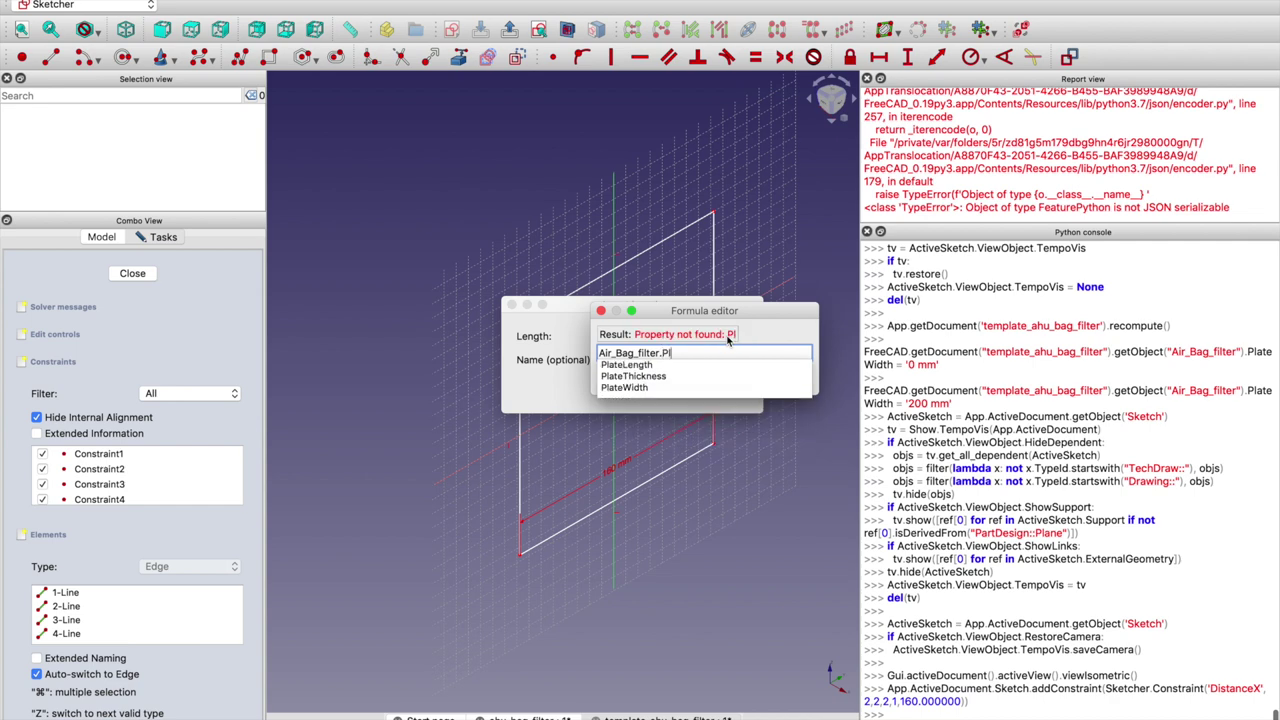
{"action": "key", "text": "Down"}
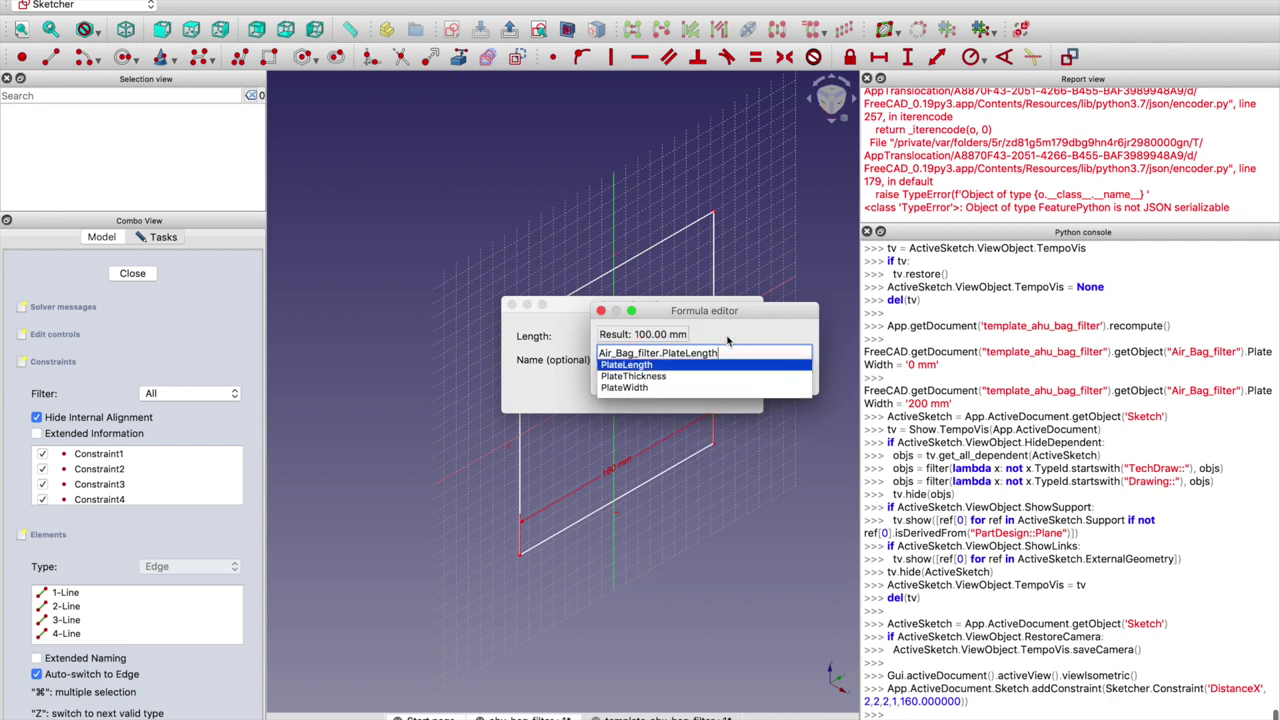
{"action": "key", "text": "Return"}
{"action": "key", "text": "Return"}
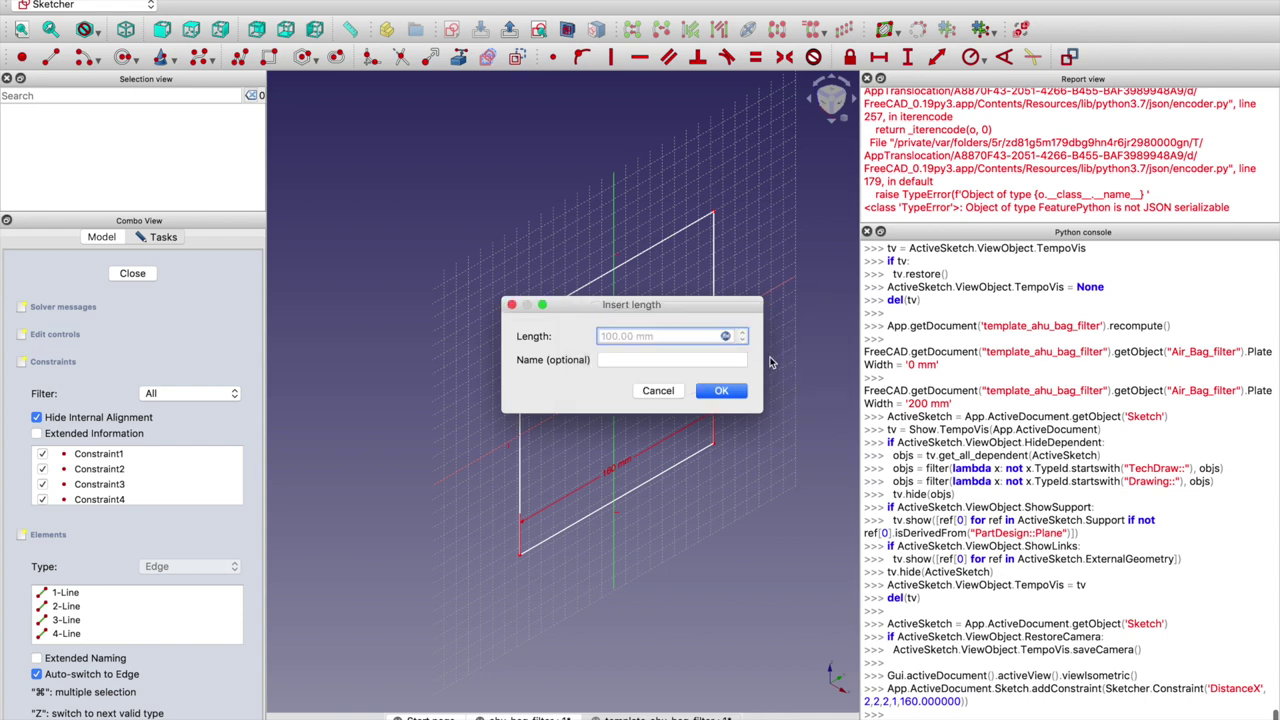
{"action": "left_click", "coordinate": [744, 397]}
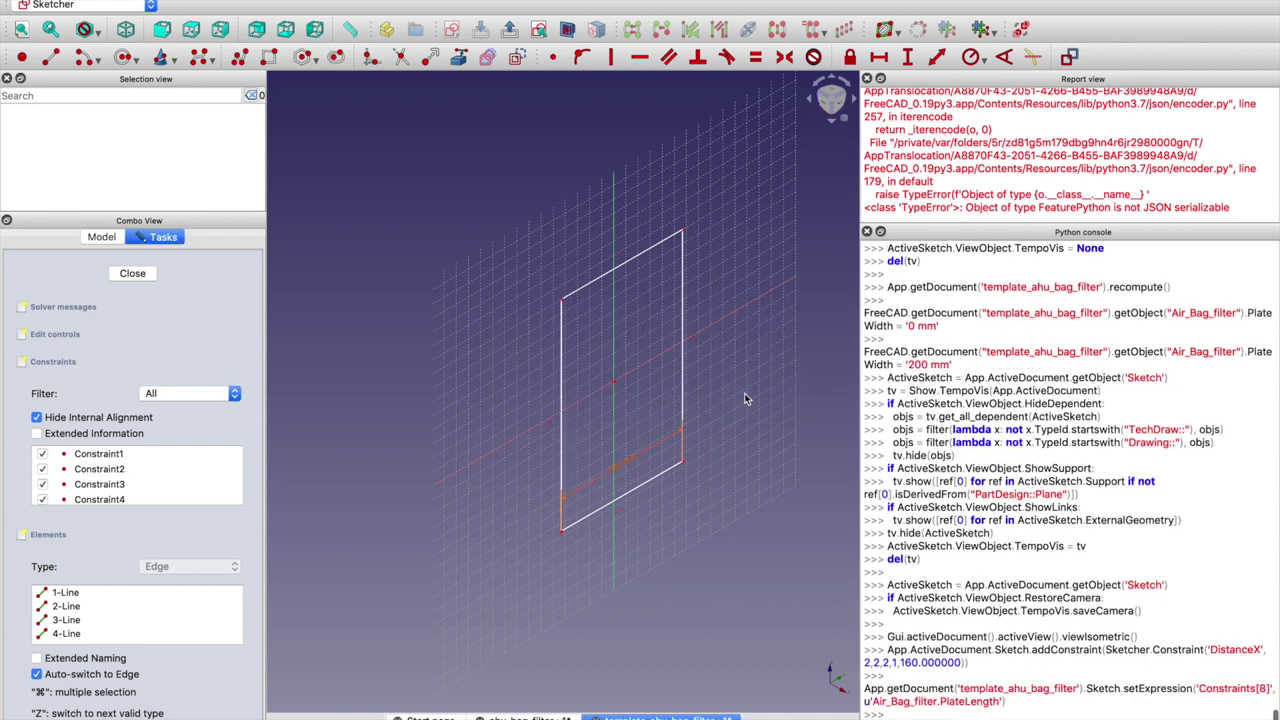
Constrain the rectangle's left edge height to Air_Bag_filter.PlateWidth (200 mm)
{"action": "left_click", "coordinate": [565, 397]}
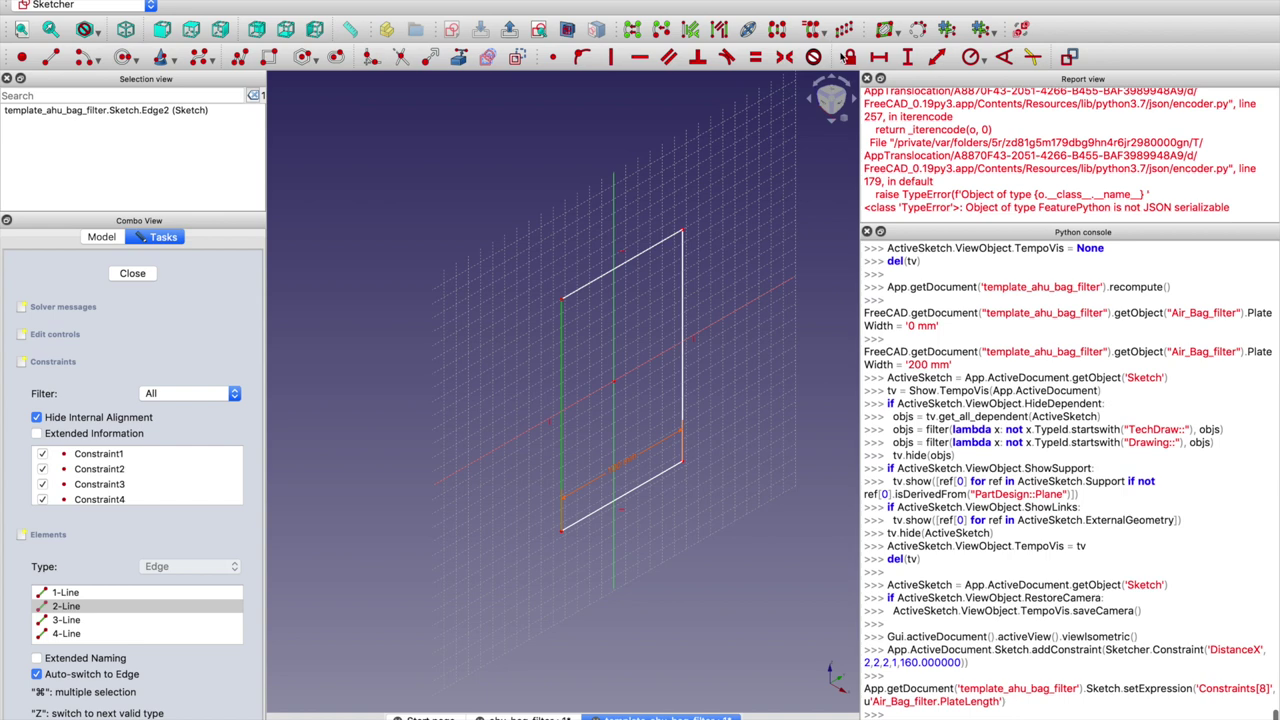
{"action": "left_click", "coordinate": [907, 57]}
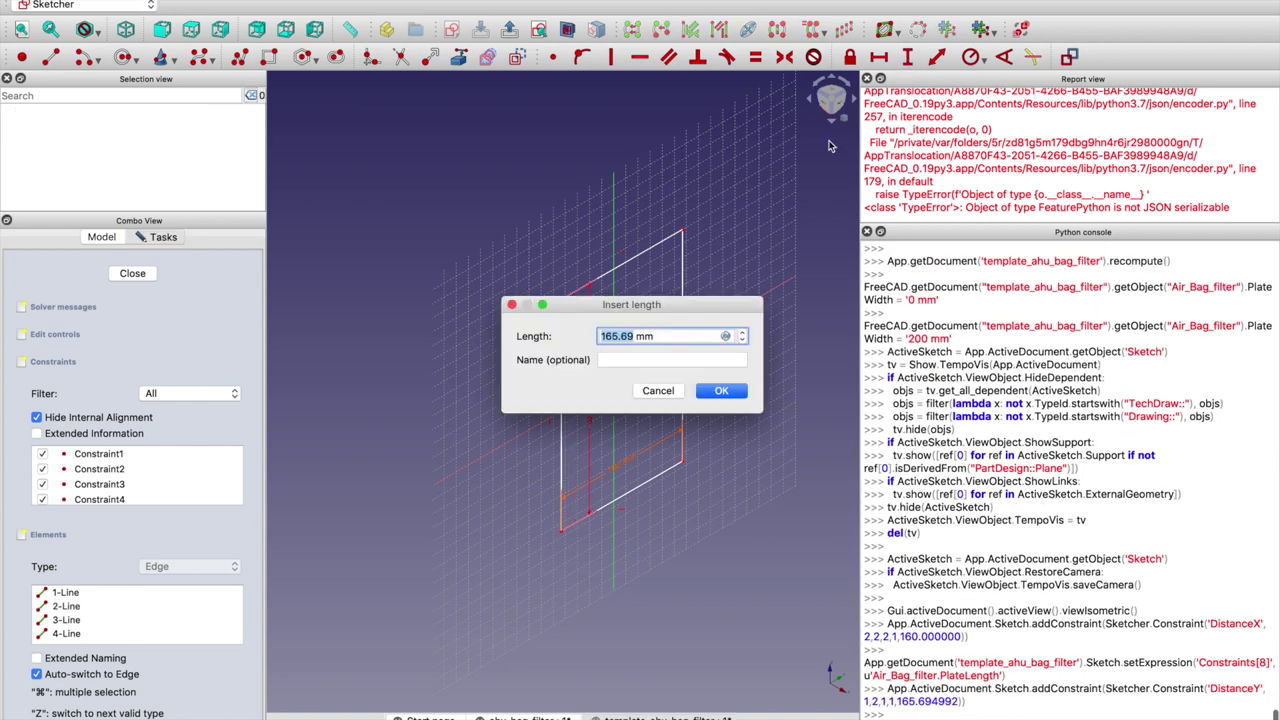
{"action": "left_click", "coordinate": [728, 338]}
{"action": "left_click", "coordinate": [727, 337]}
{"action": "type", "text": "A"}
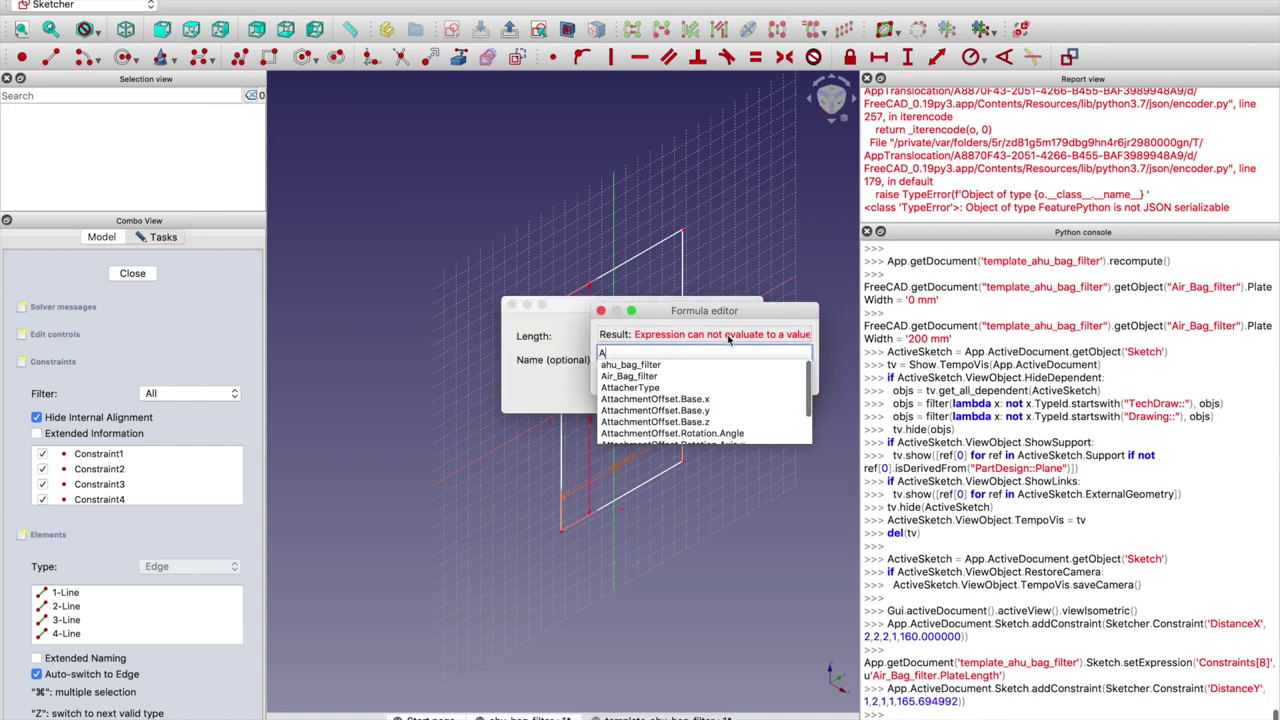
{"action": "type", "text": "ir_Bag_filter.Plate"}
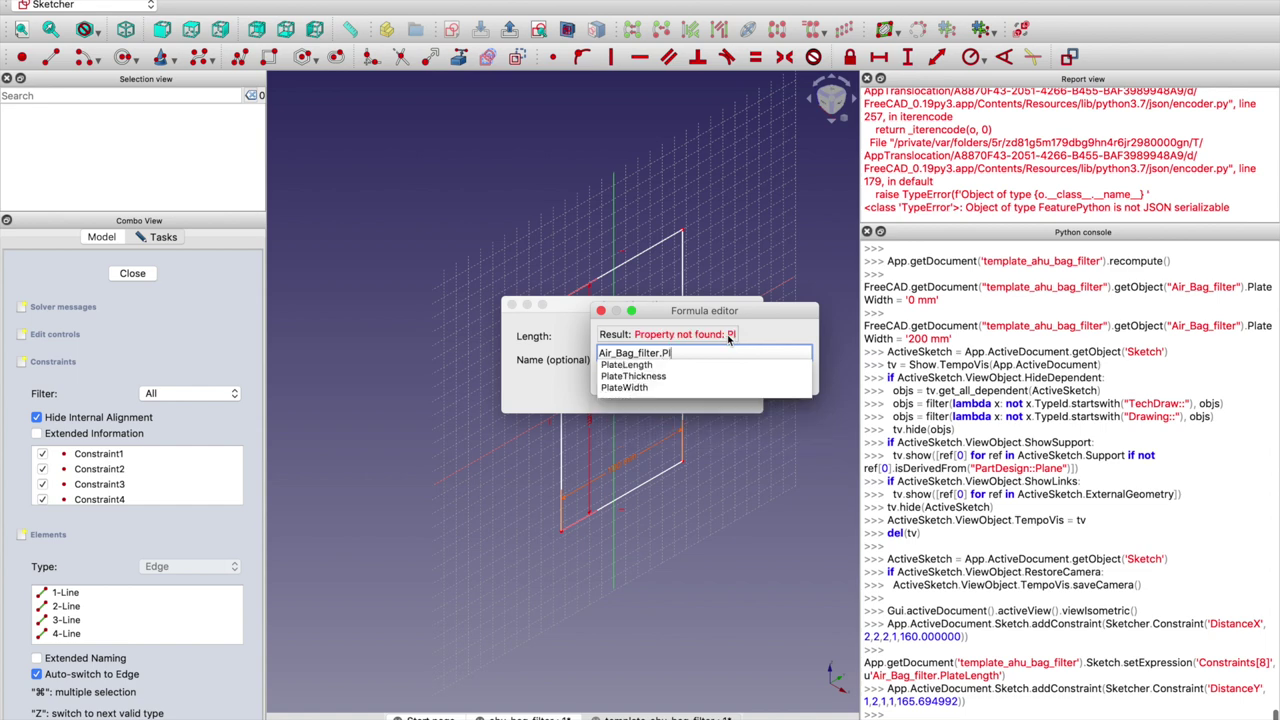
{"action": "key", "text": "Down"}
{"action": "key", "text": "Down"}
{"action": "key", "text": "Down"}
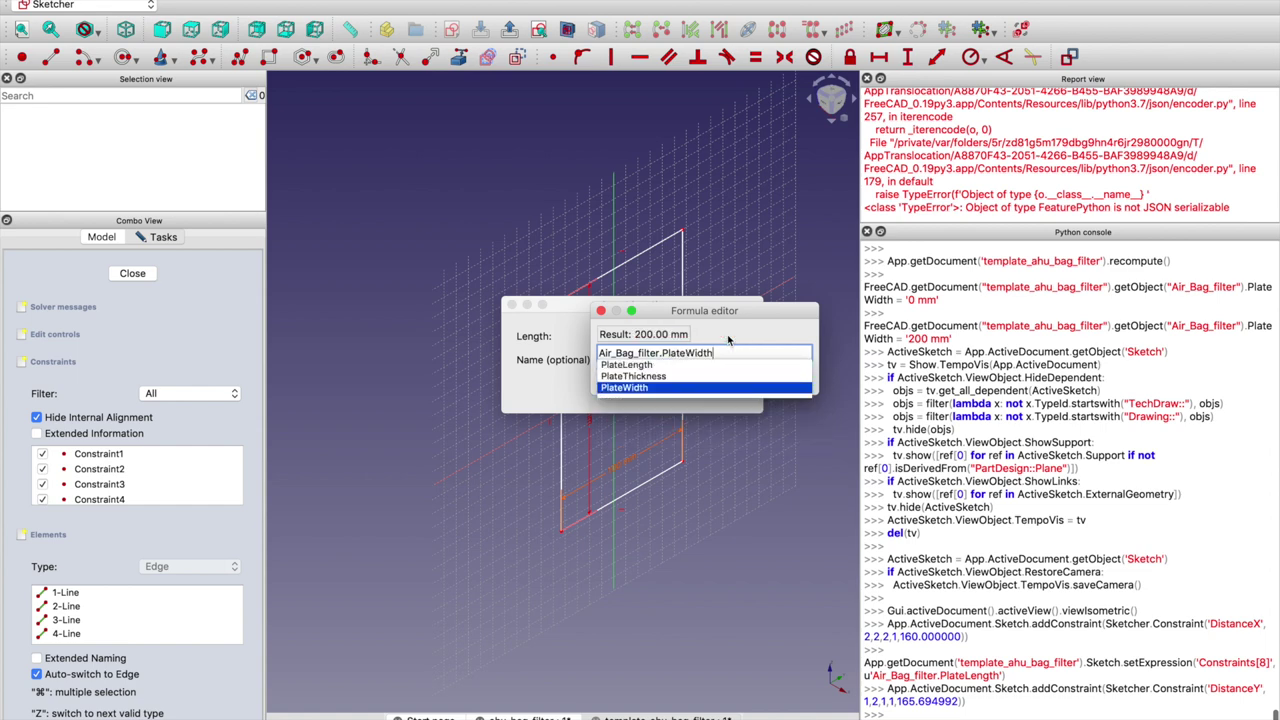
{"action": "key", "text": "Return"}
{"action": "left_click", "coordinate": [680, 374]}
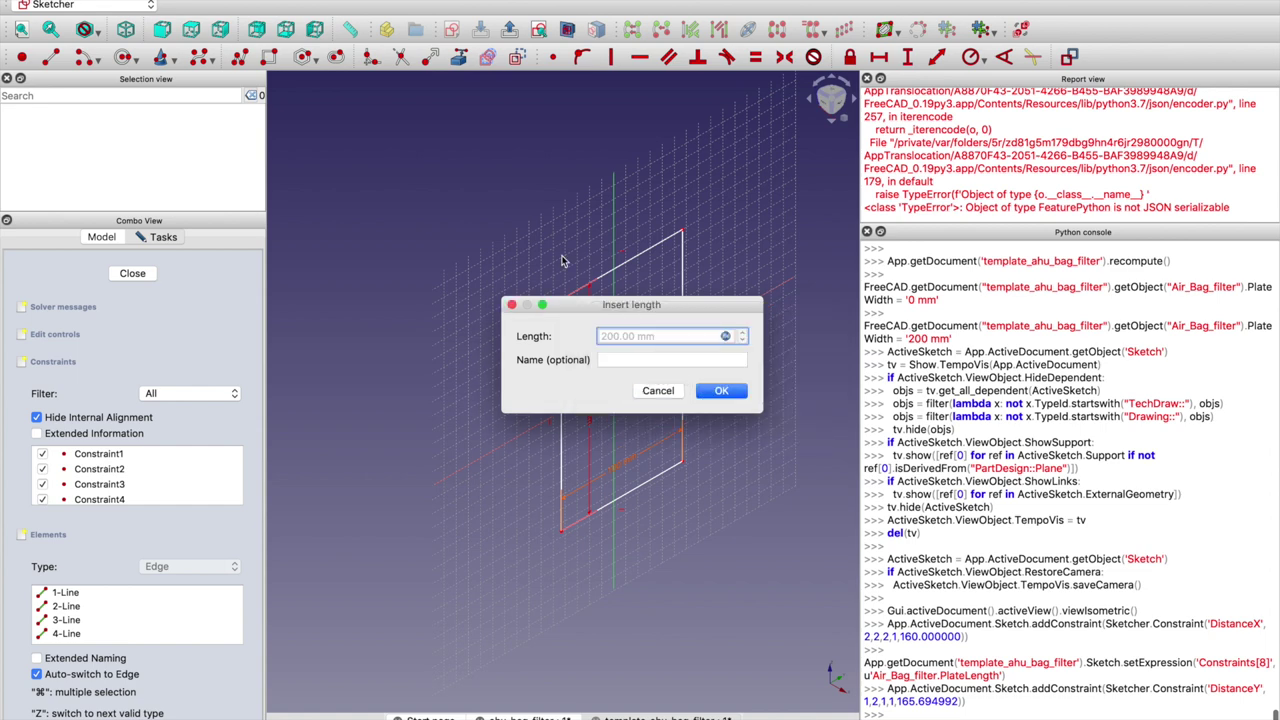
{"action": "left_click", "coordinate": [724, 389]}
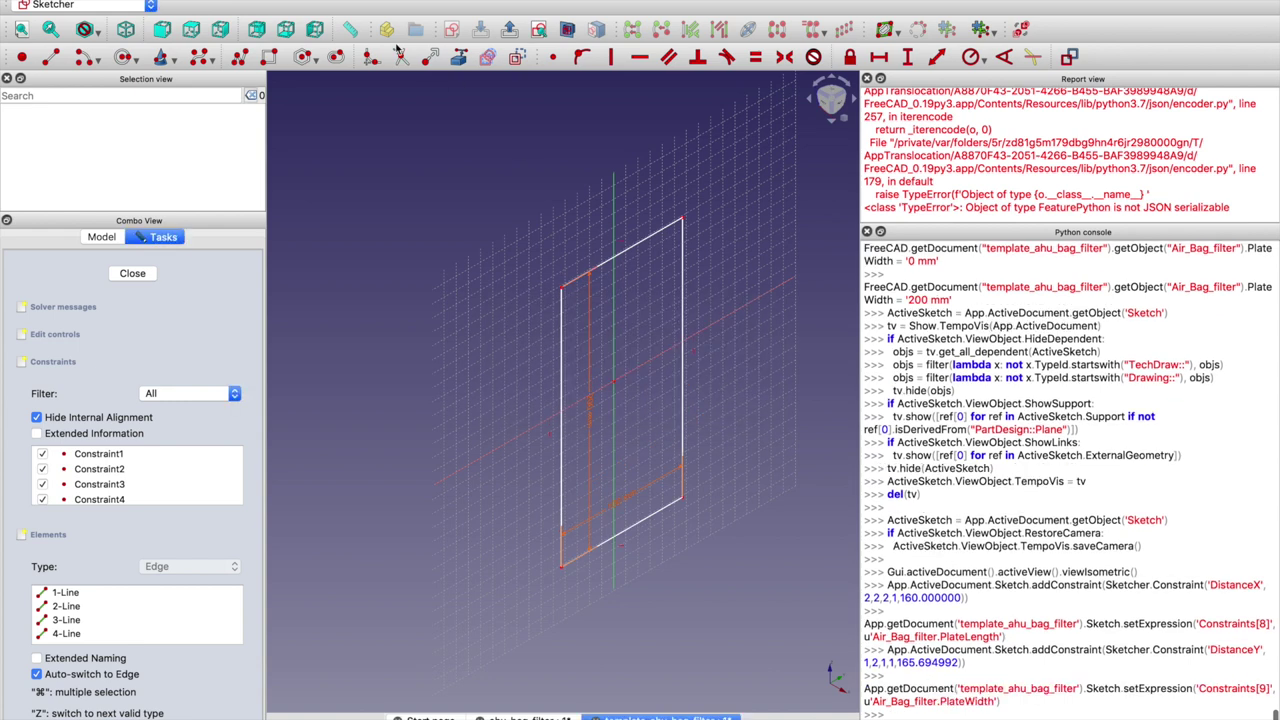
{"action": "left_click", "coordinate": [315, 28]}
{"action": "left_click_drag", "start_coordinate": [568, 464], "coordinate": [578, 453]}
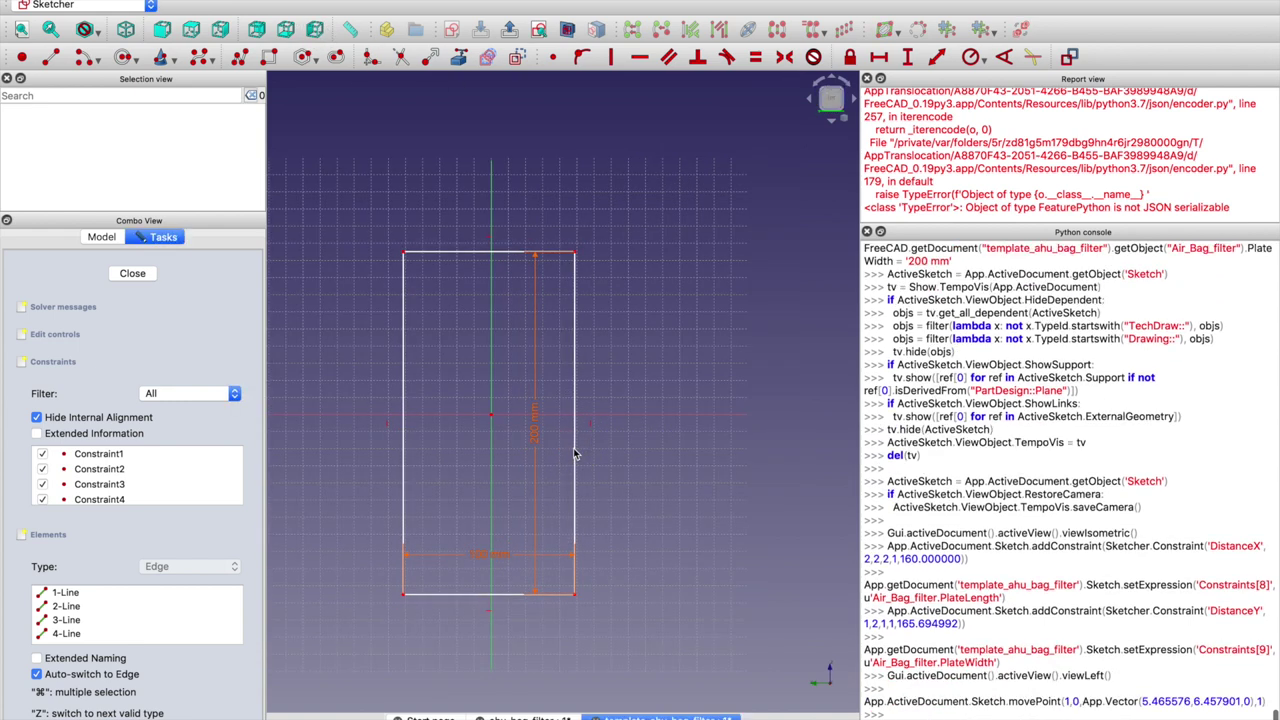
Set the top-right corner's vertical distance from the origin to Air_Bag_filter.PlateWidth / 2 (100 mm)
{"action": "left_click", "coordinate": [576, 253]}
{"action": "left_click", "coordinate": [491, 417]}
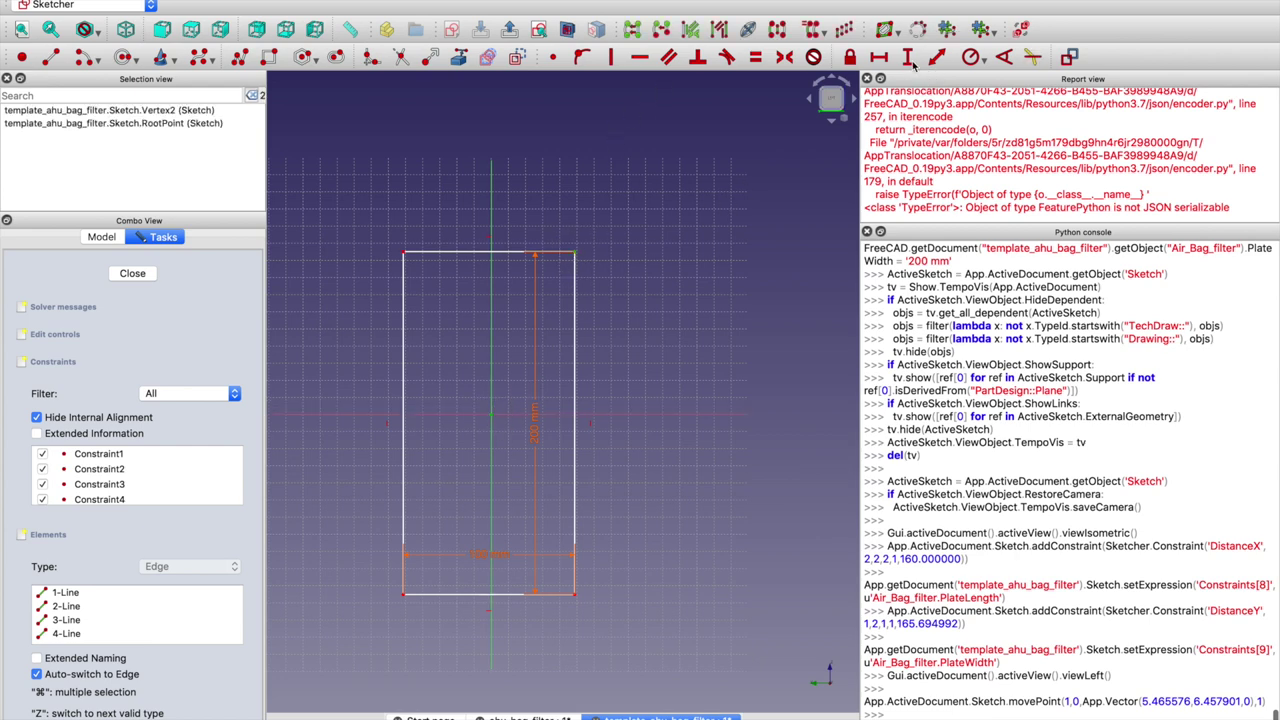
{"action": "left_click", "coordinate": [908, 58]}
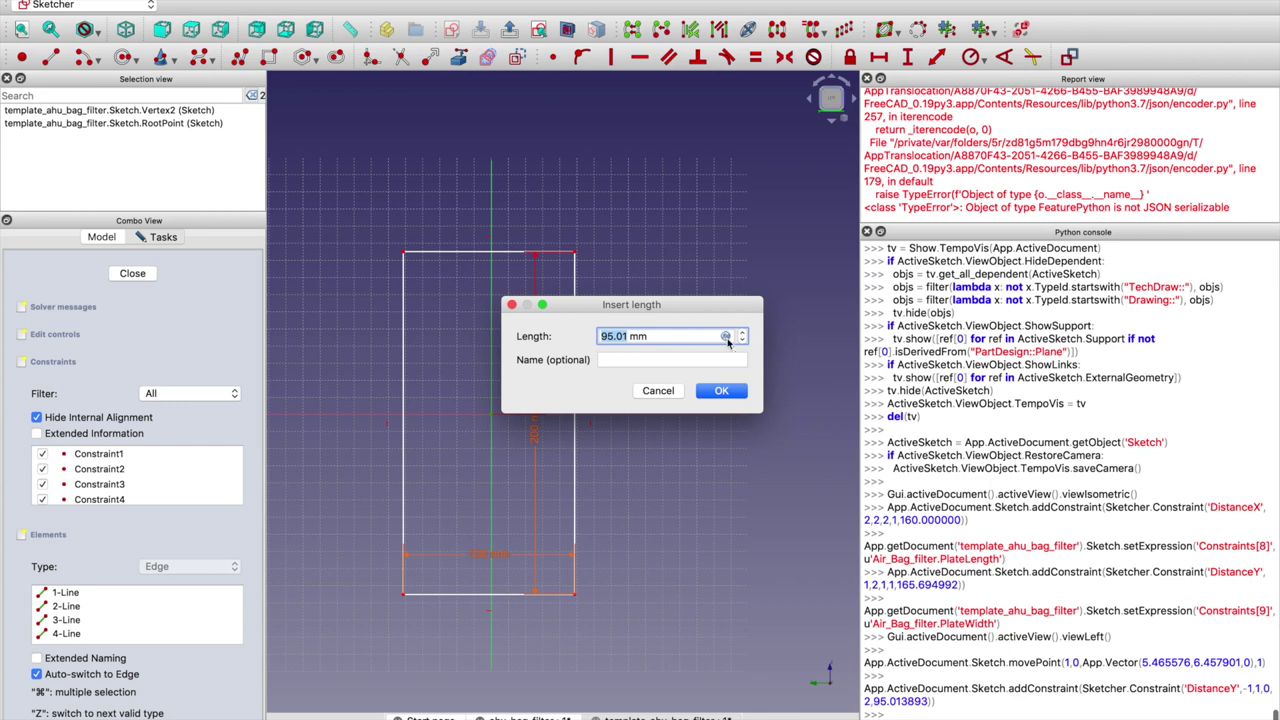
{"action": "left_click", "coordinate": [729, 341]}
{"action": "type", "text": "A"}
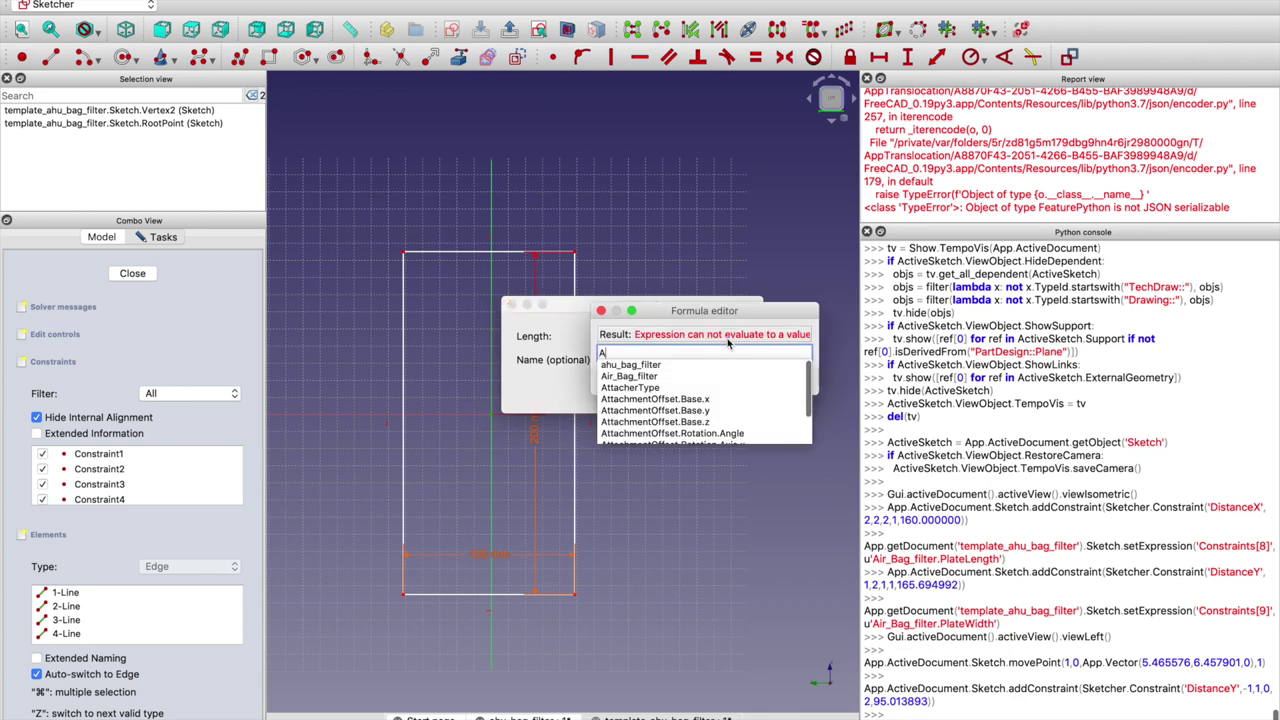
{"action": "type", "text": "ir_Bag_filter.Pl"}
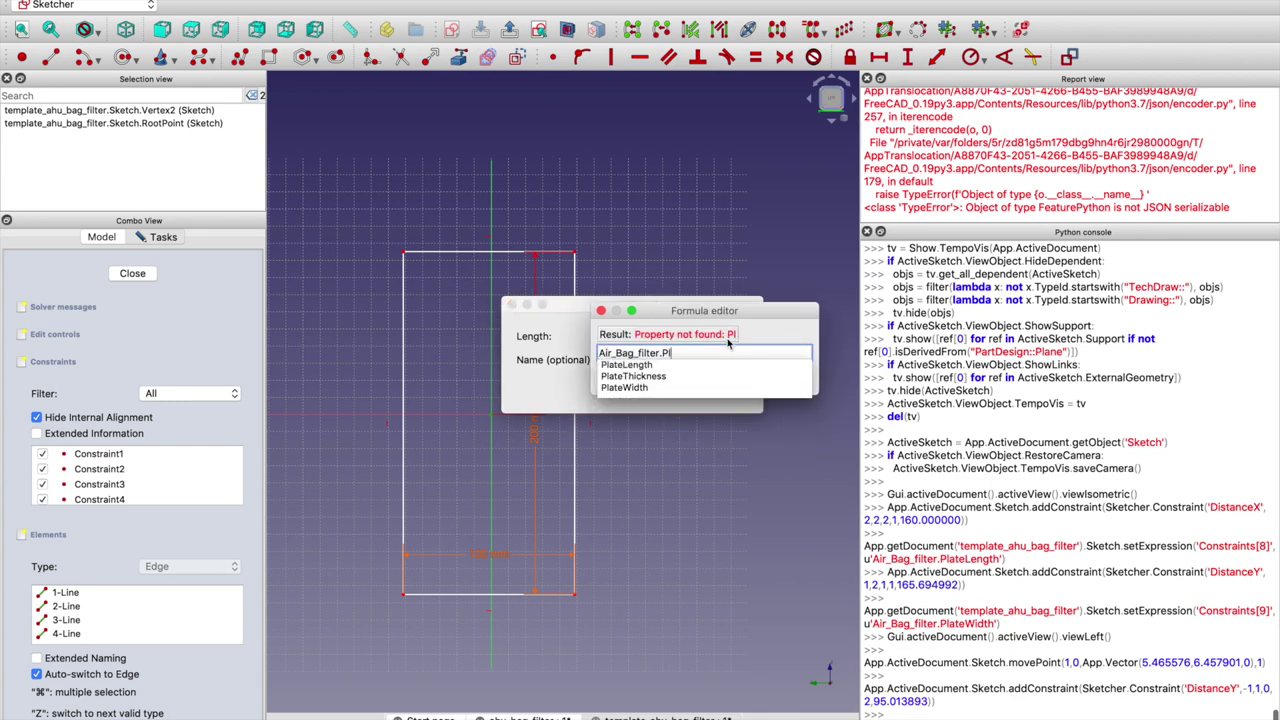
{"action": "key", "text": "Down"}
{"action": "key", "text": "Down"}
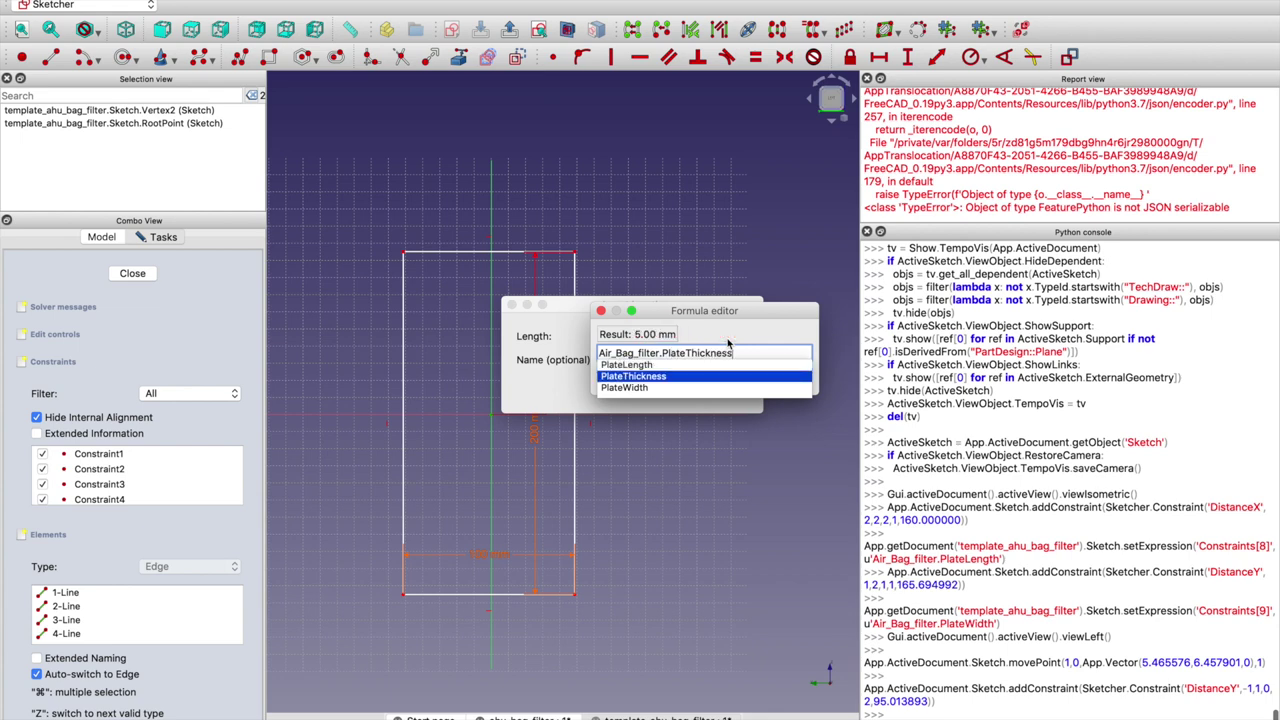
{"action": "key", "text": "Down"}
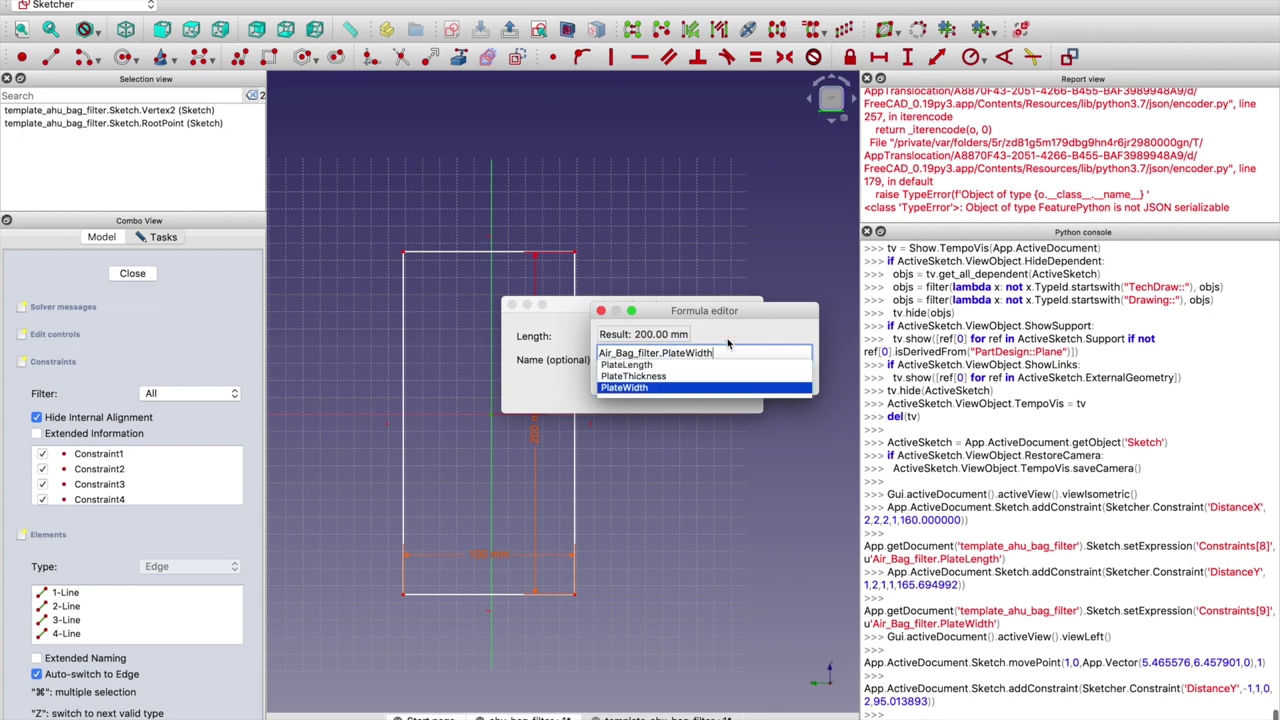
{"action": "key", "text": "Return"}
{"action": "key", "text": "Return"}
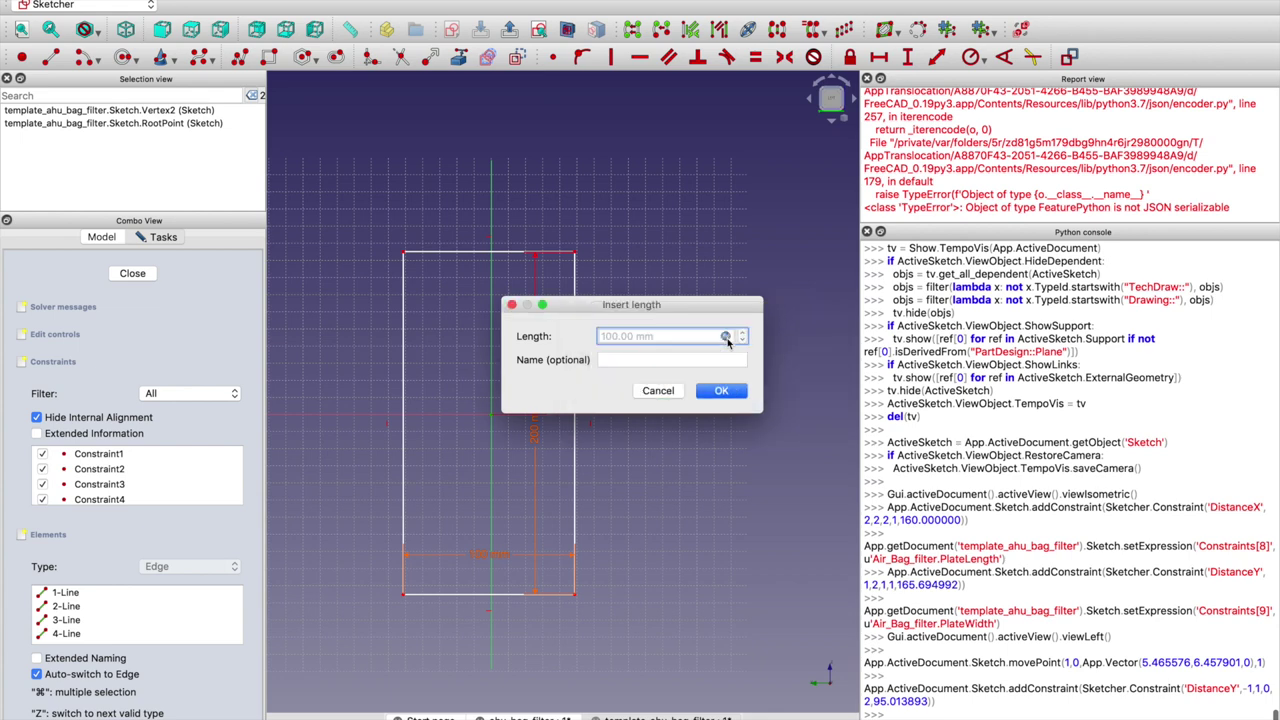
{"action": "left_click", "coordinate": [740, 390]}
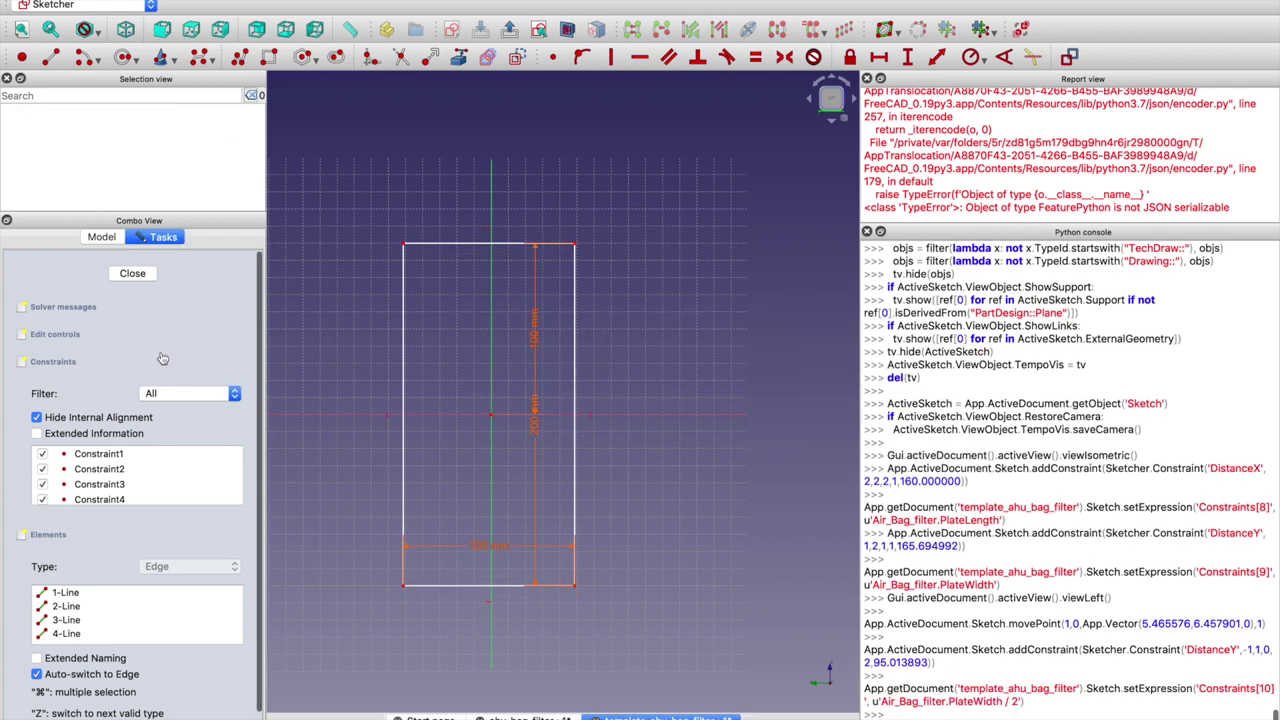
{"action": "scroll", "coordinate": [78, 568], "scroll_direction": "down", "scroll_amount": 1}
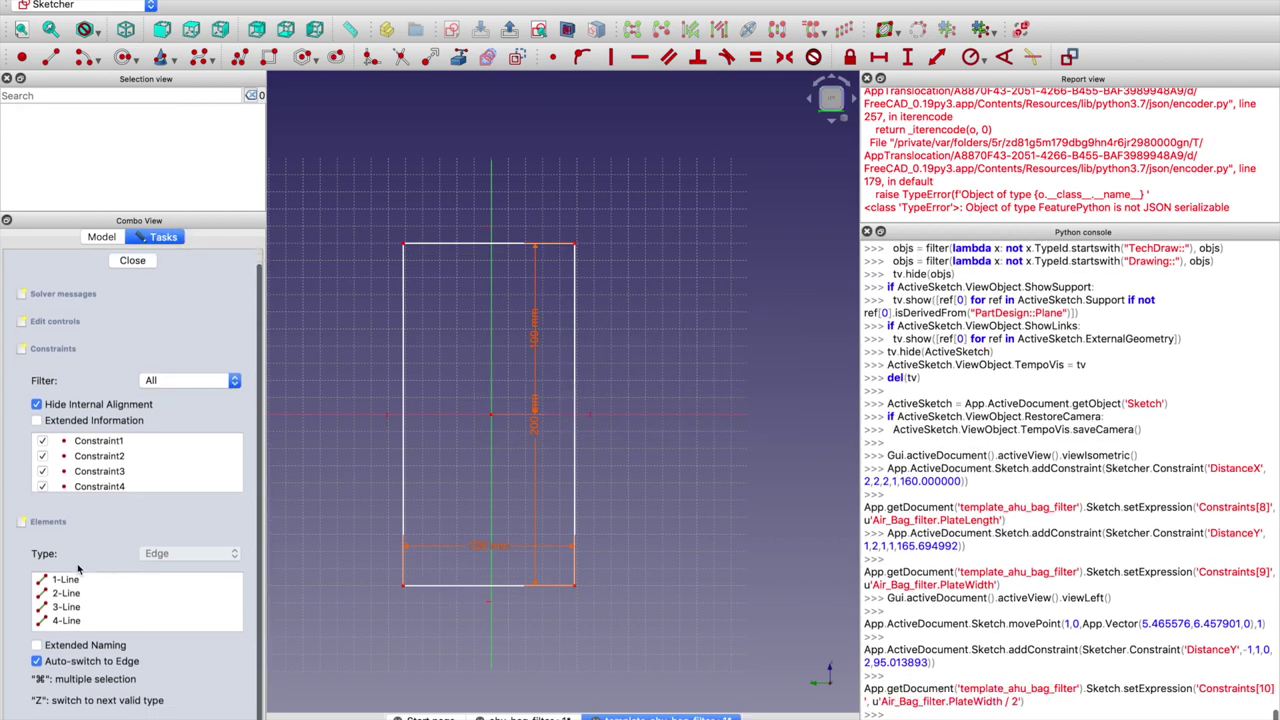
Show the solver messages reporting 1 degree of freedom and drag the rectangle sideways to test it
{"action": "scroll", "coordinate": [140, 288], "scroll_direction": "up", "scroll_amount": 1}
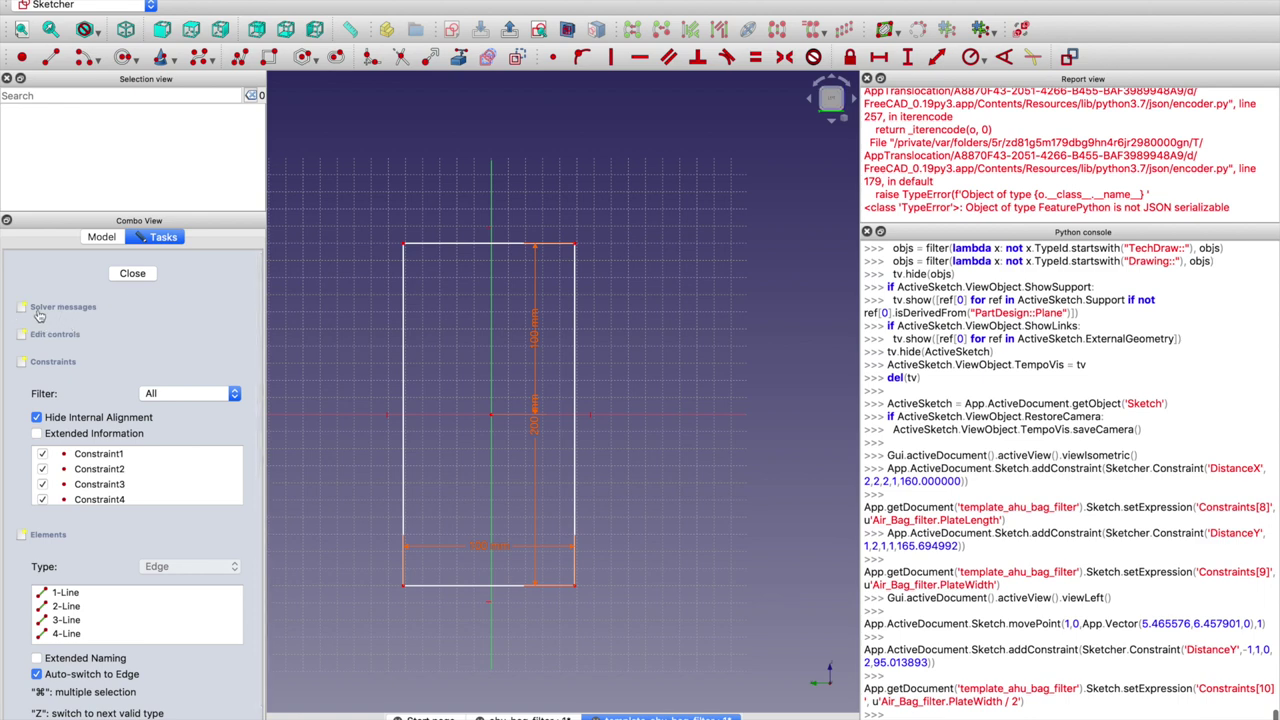
{"action": "left_click", "coordinate": [38, 316]}
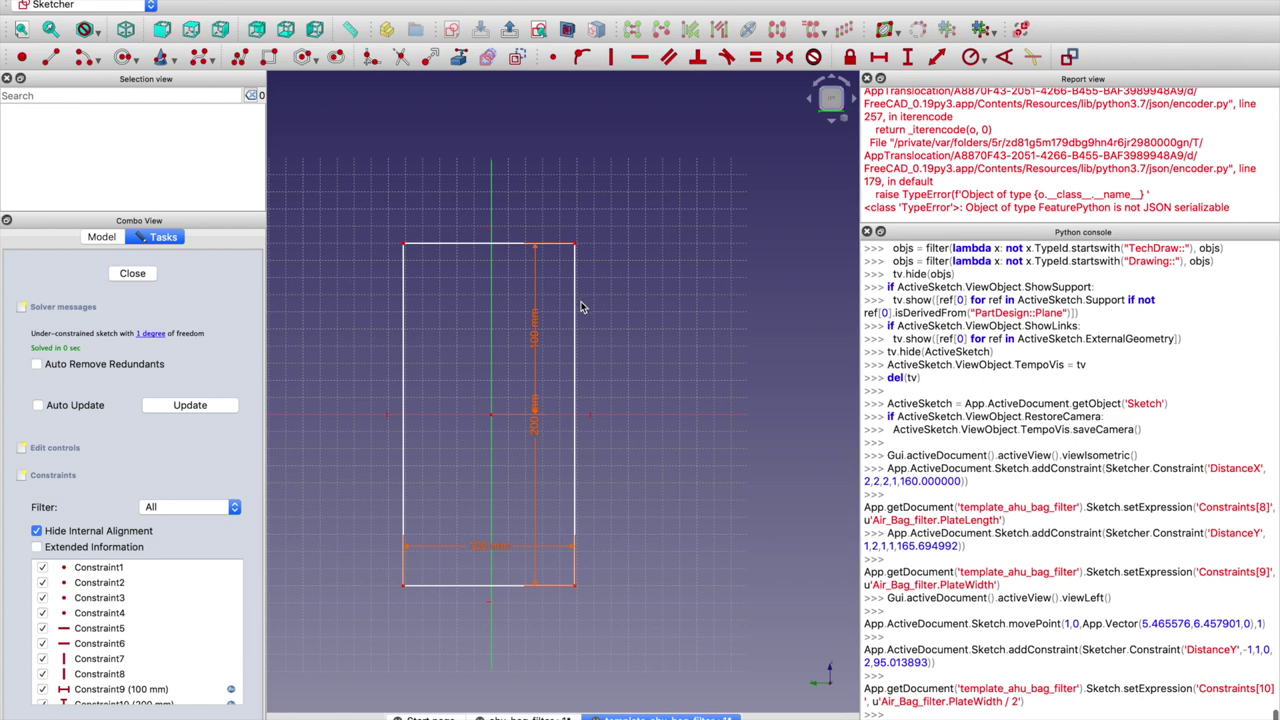
{"action": "mouse_move", "coordinate": [577, 307]}
{"action": "left_mouse_down"}
{"action": "mouse_move", "coordinate": [586, 286]}
{"action": "mouse_move", "coordinate": [565, 275]}
{"action": "left_mouse_up"}
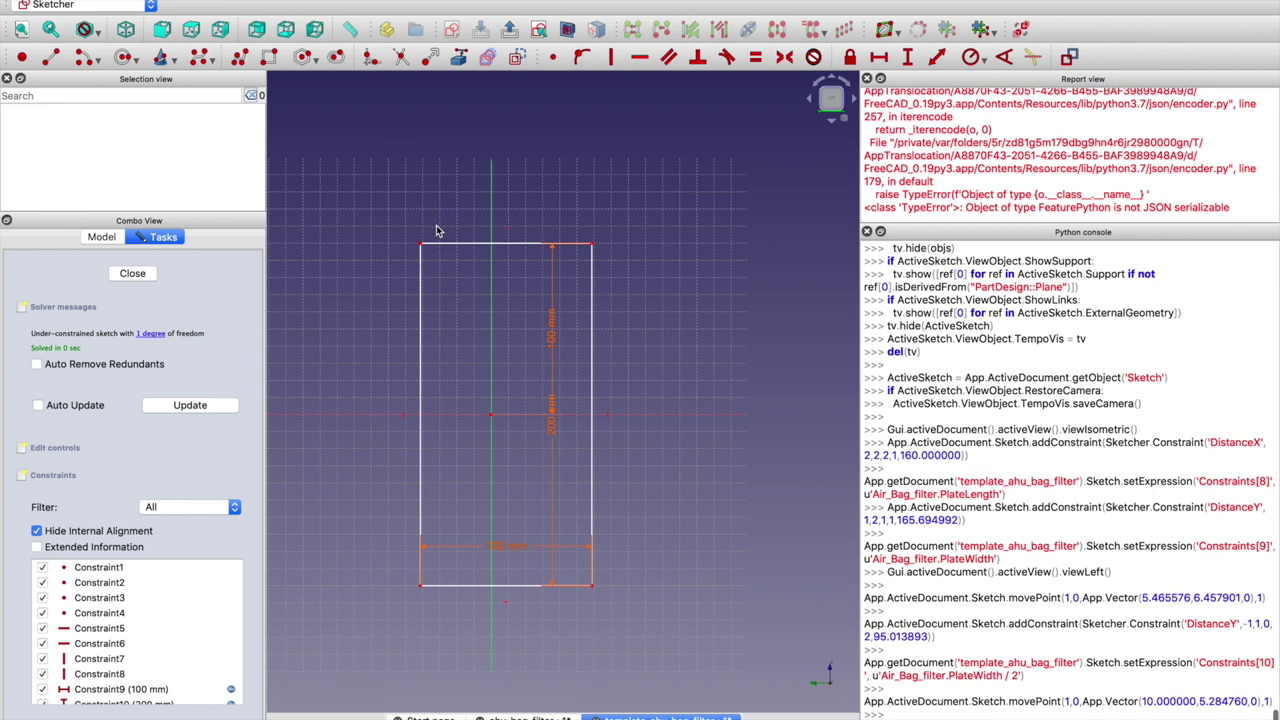
{"action": "mouse_move", "coordinate": [437, 245]}
{"action": "left_mouse_down"}
{"action": "mouse_move", "coordinate": [484, 156]}
{"action": "mouse_move", "coordinate": [343, 251]}
{"action": "mouse_move", "coordinate": [429, 263]}
{"action": "mouse_move", "coordinate": [426, 233]}
{"action": "left_mouse_up"}
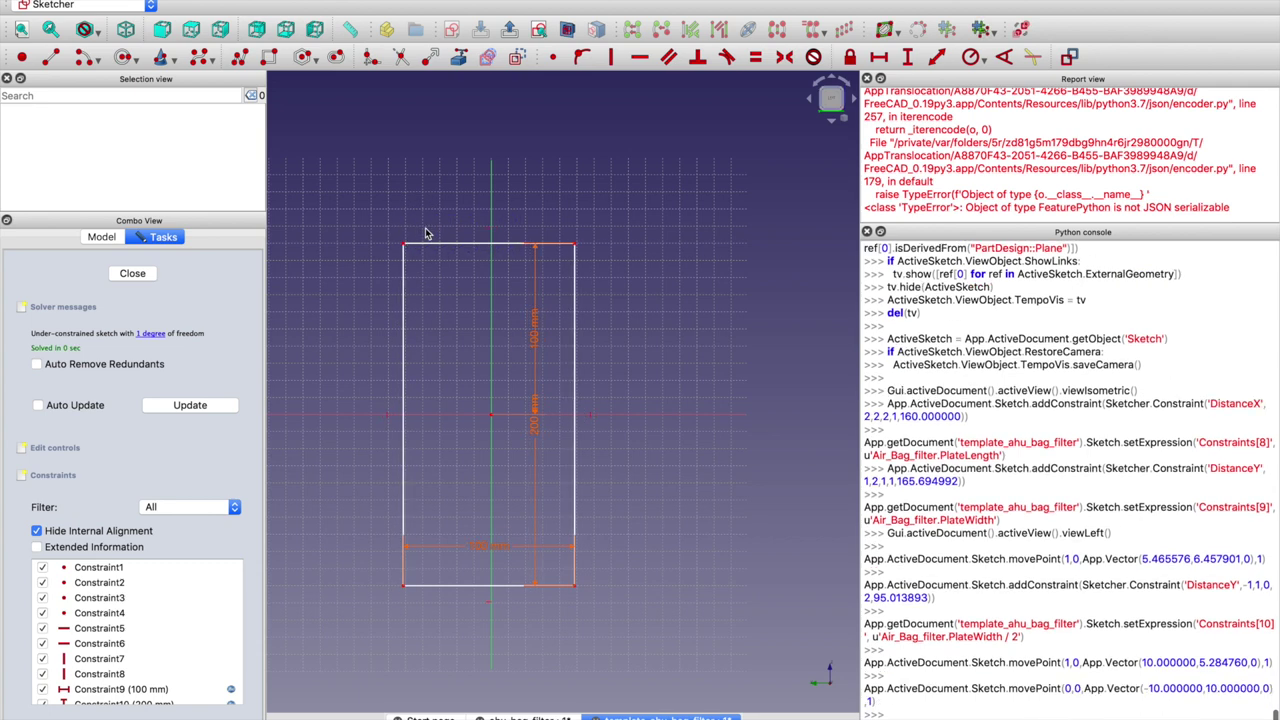
{"action": "left_click", "coordinate": [403, 586]}
Add a 50 mm horizontal corner-to-origin distance driven by Air_Bag_filter.PlateLength/2
{"action": "left_click", "coordinate": [492, 414]}
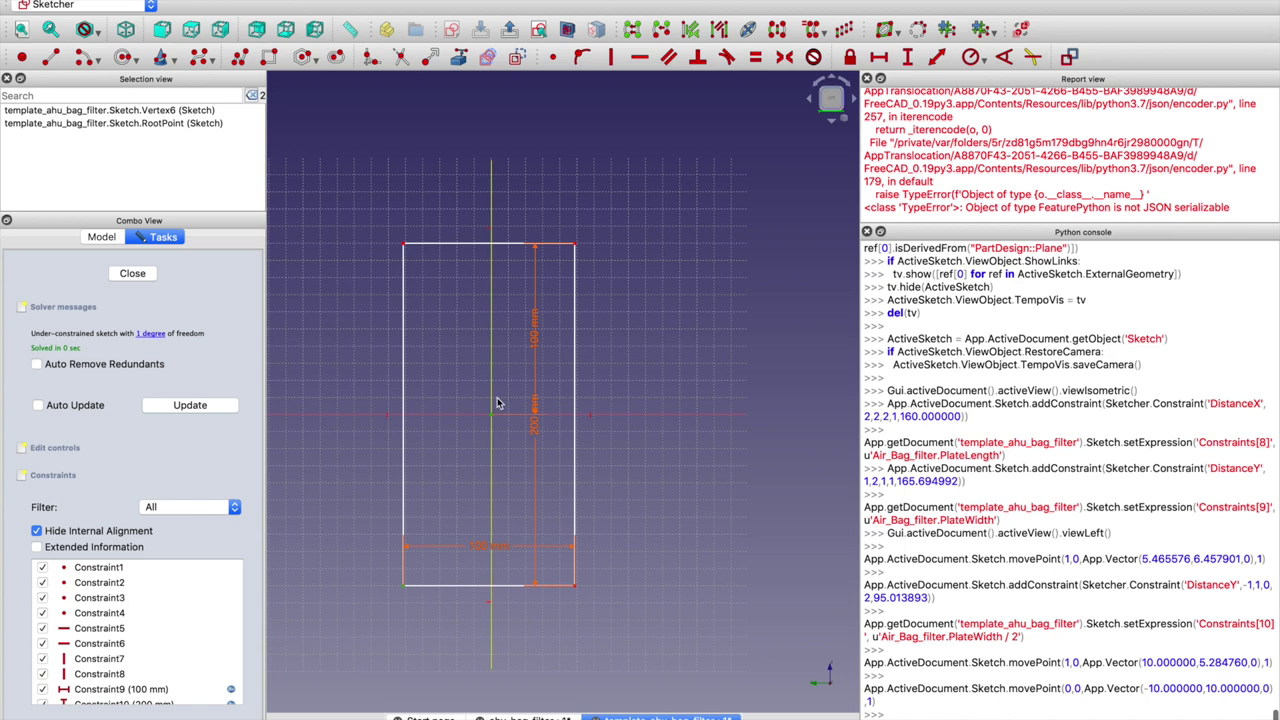
{"action": "left_click", "coordinate": [878, 57]}
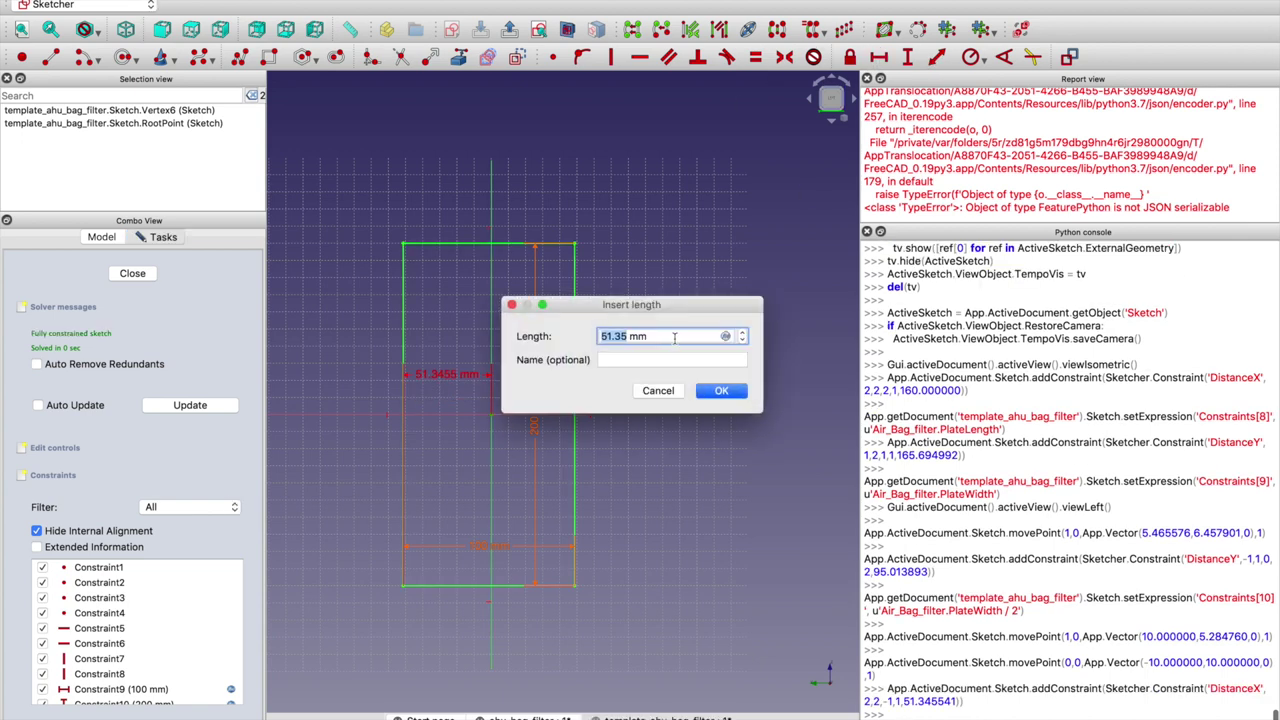
{"action": "left_click", "coordinate": [730, 340]}
{"action": "type", "text": "pl"}
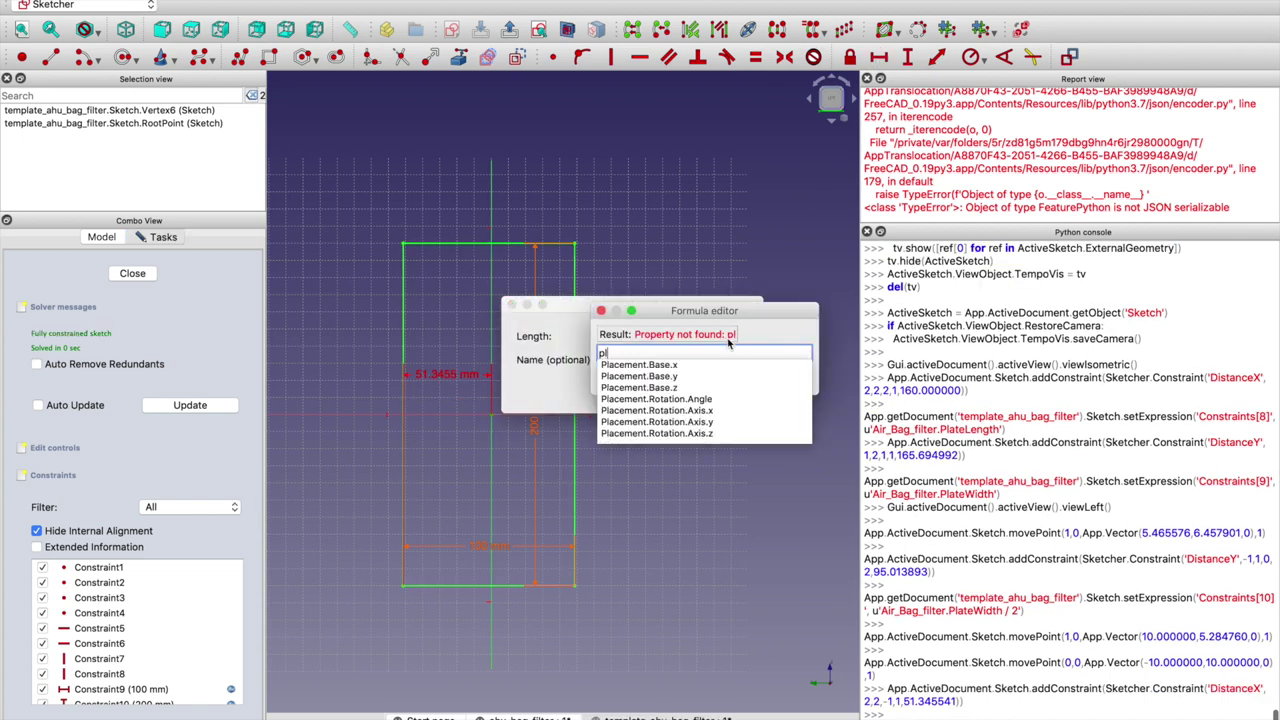
{"action": "key", "text": "BackSpace"}
{"action": "key", "text": "BackSpace"}
{"action": "type", "text": "Air_Bag_filter."}
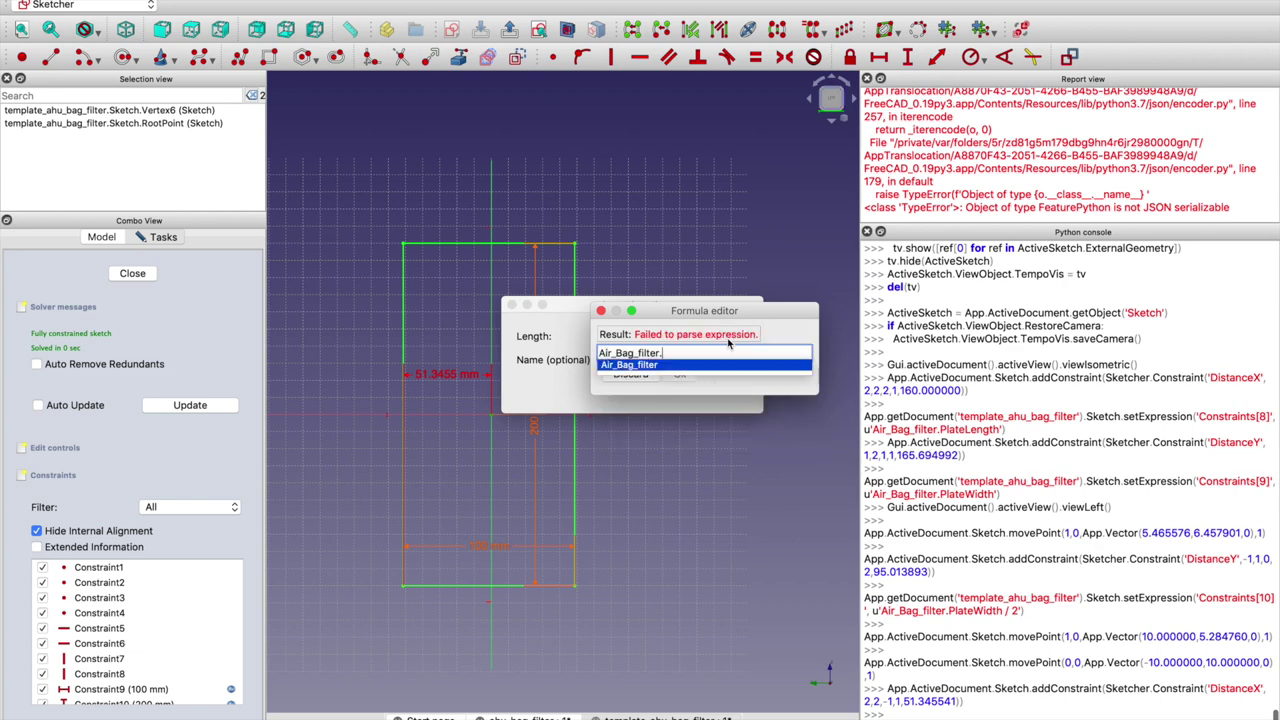
{"action": "type", "text": "pla"}
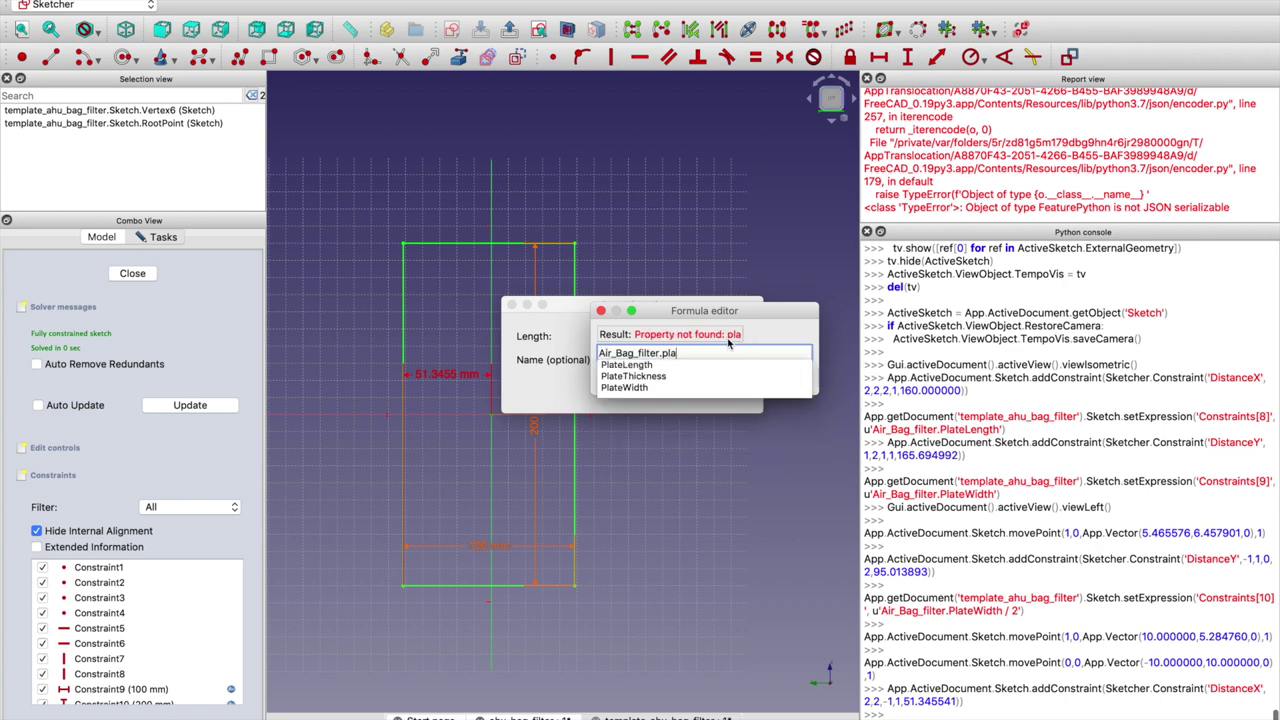
{"action": "key", "text": "Down"}
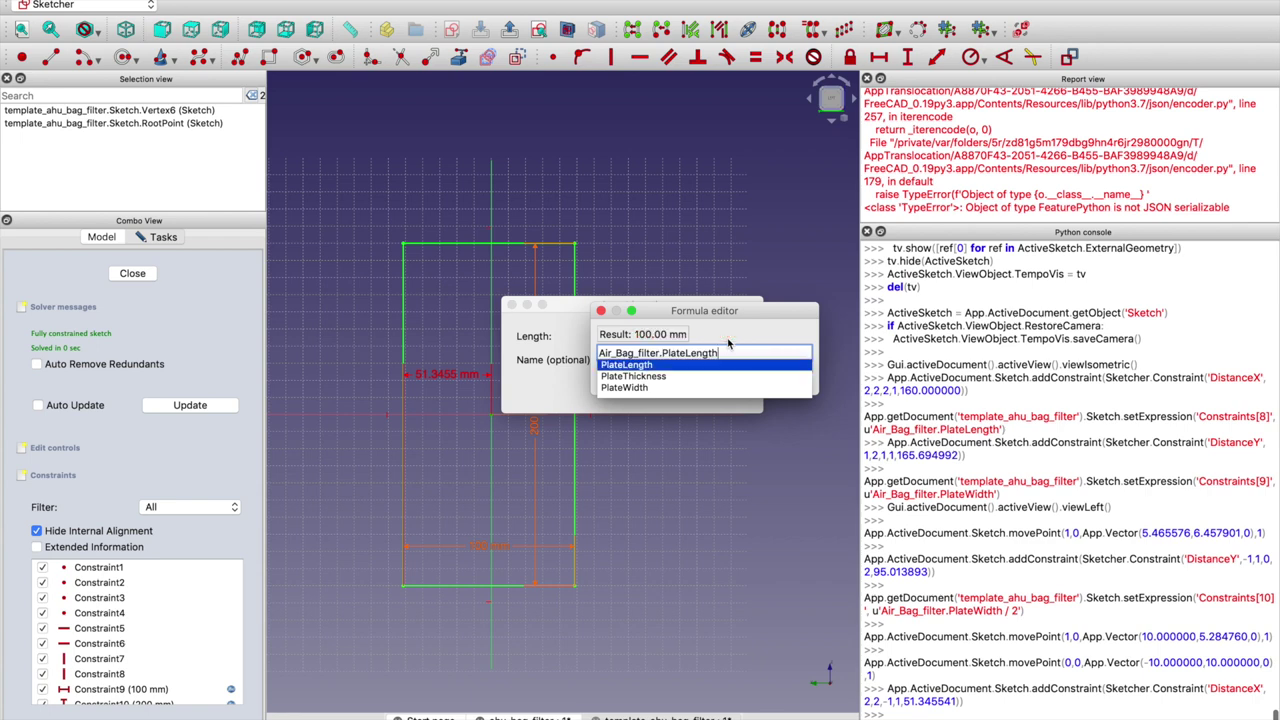
{"action": "type", "text": "/2"}
{"action": "key", "text": "Return"}
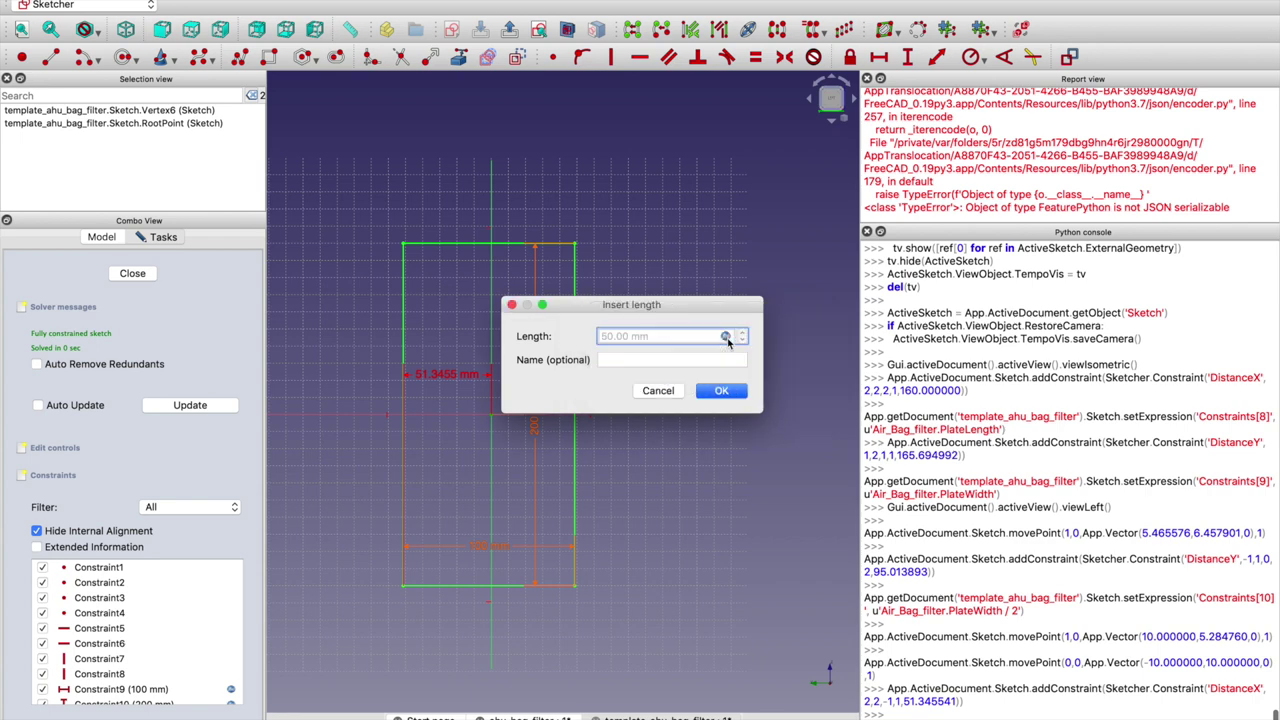
{"action": "left_click", "coordinate": [726, 391]}
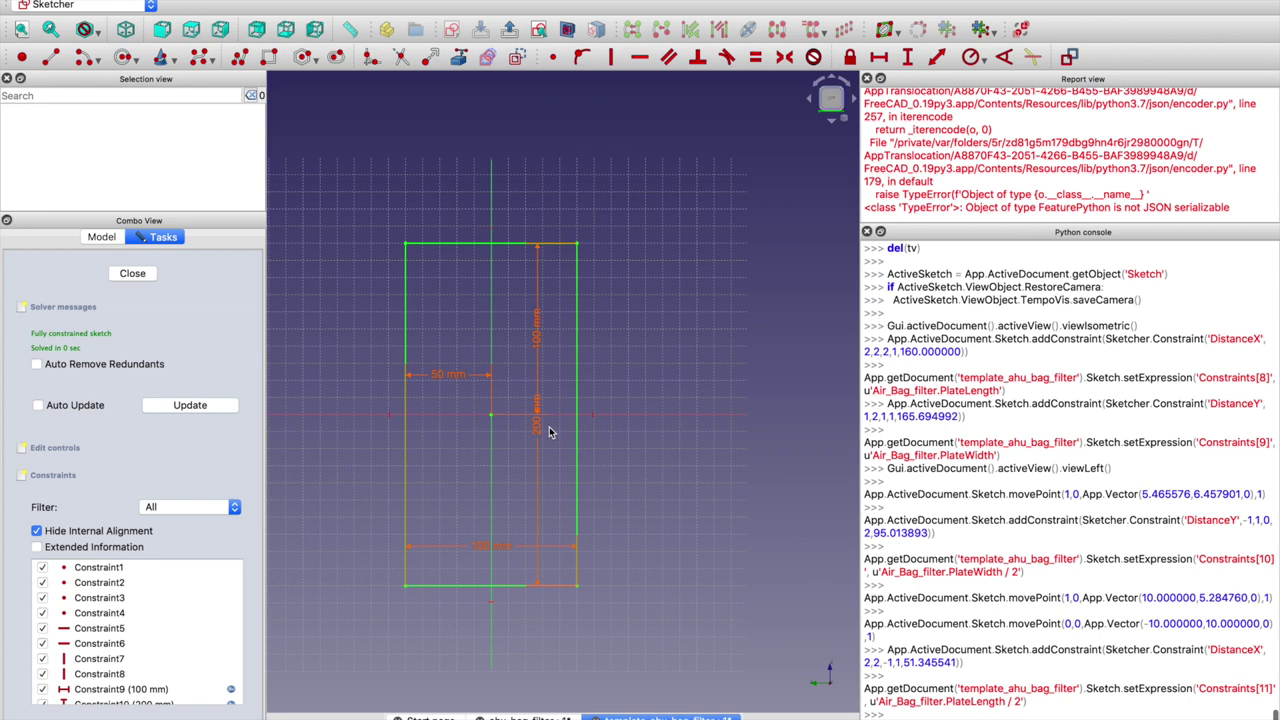
Close the sketch and view the rectangle isometrically
{"action": "left_click", "coordinate": [132, 274]}
{"action": "left_click", "coordinate": [316, 432]}
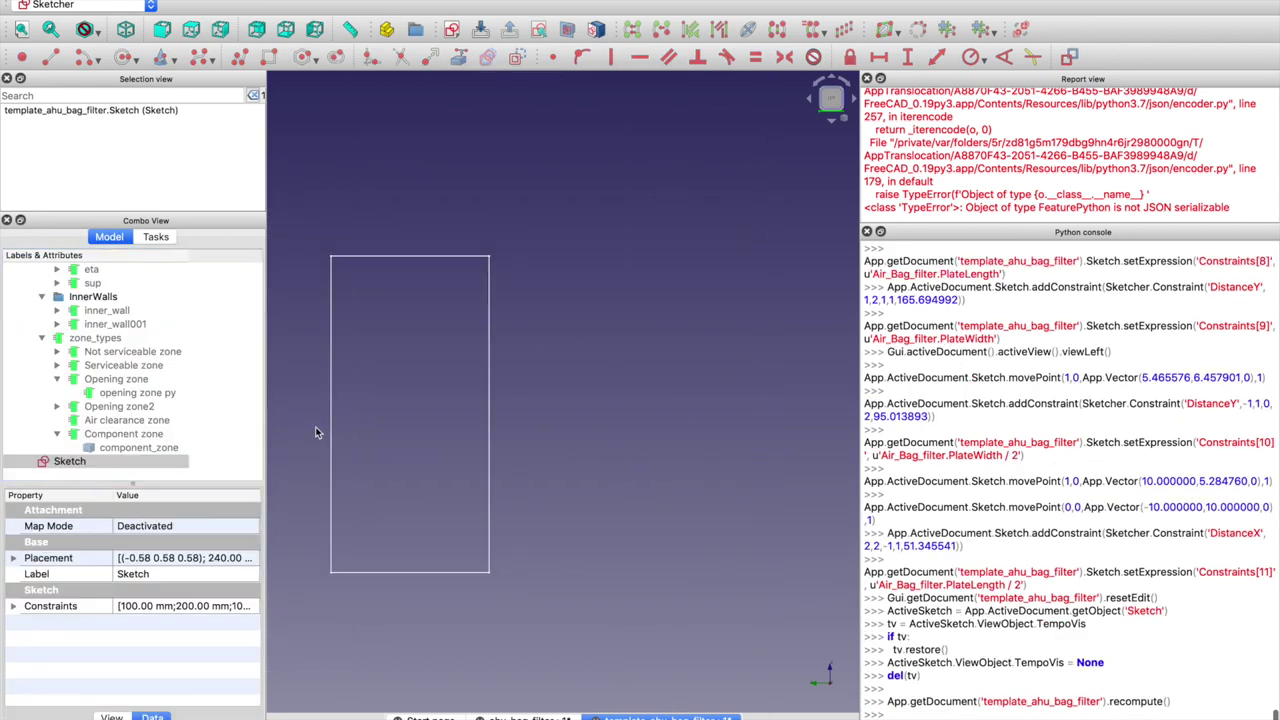
{"action": "left_click", "coordinate": [125, 30]}
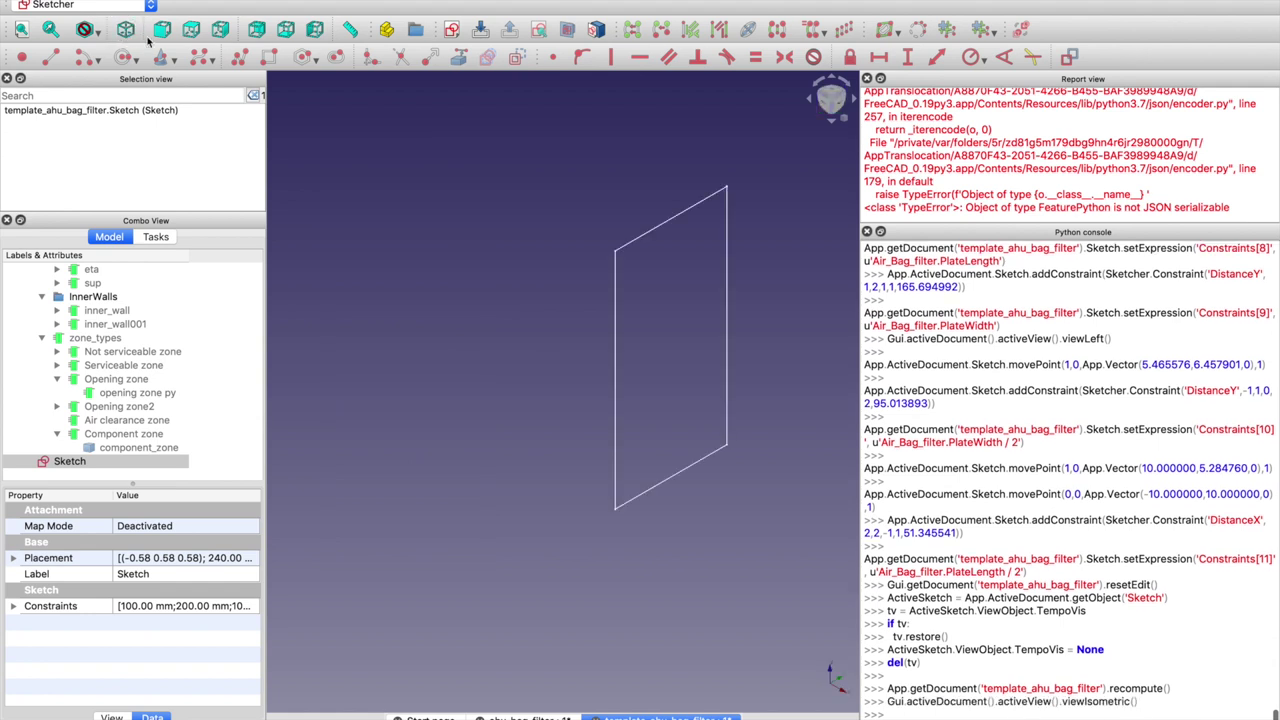
Switch to the Part workbench and start an Extrude of the Sketch
{"action": "left_click", "coordinate": [58, 463]}
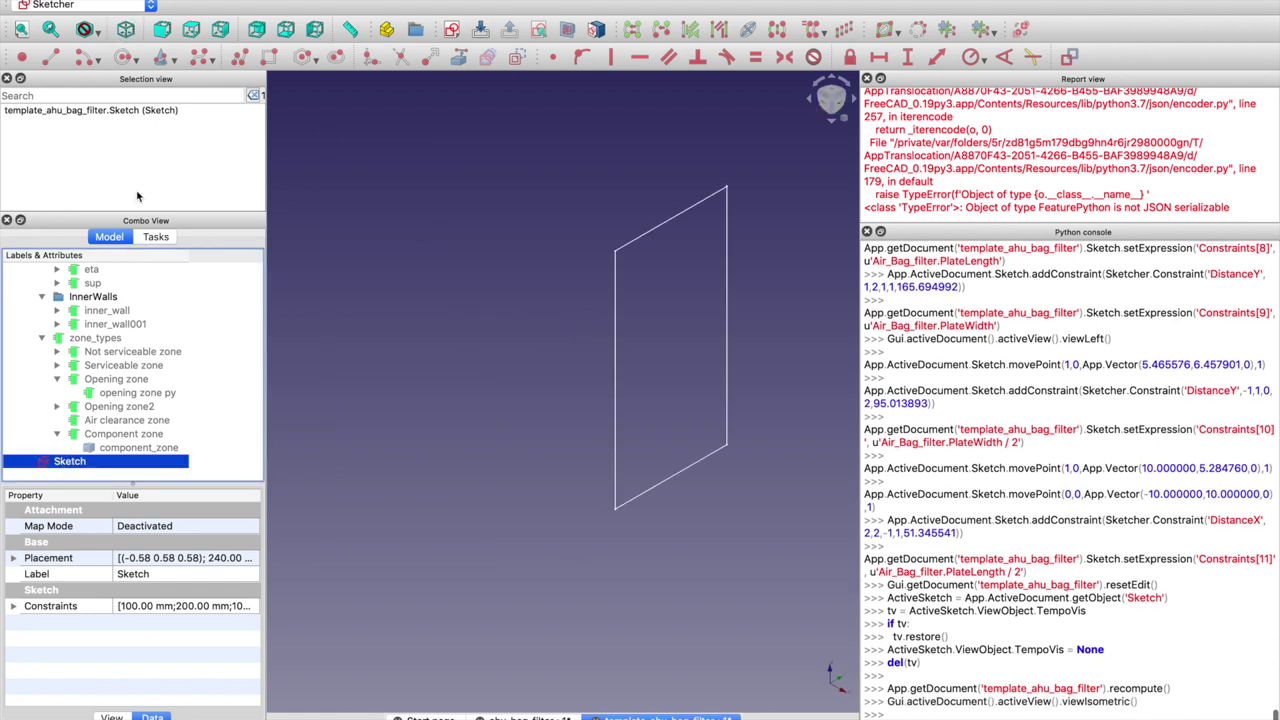
{"action": "left_click", "coordinate": [90, 5]}
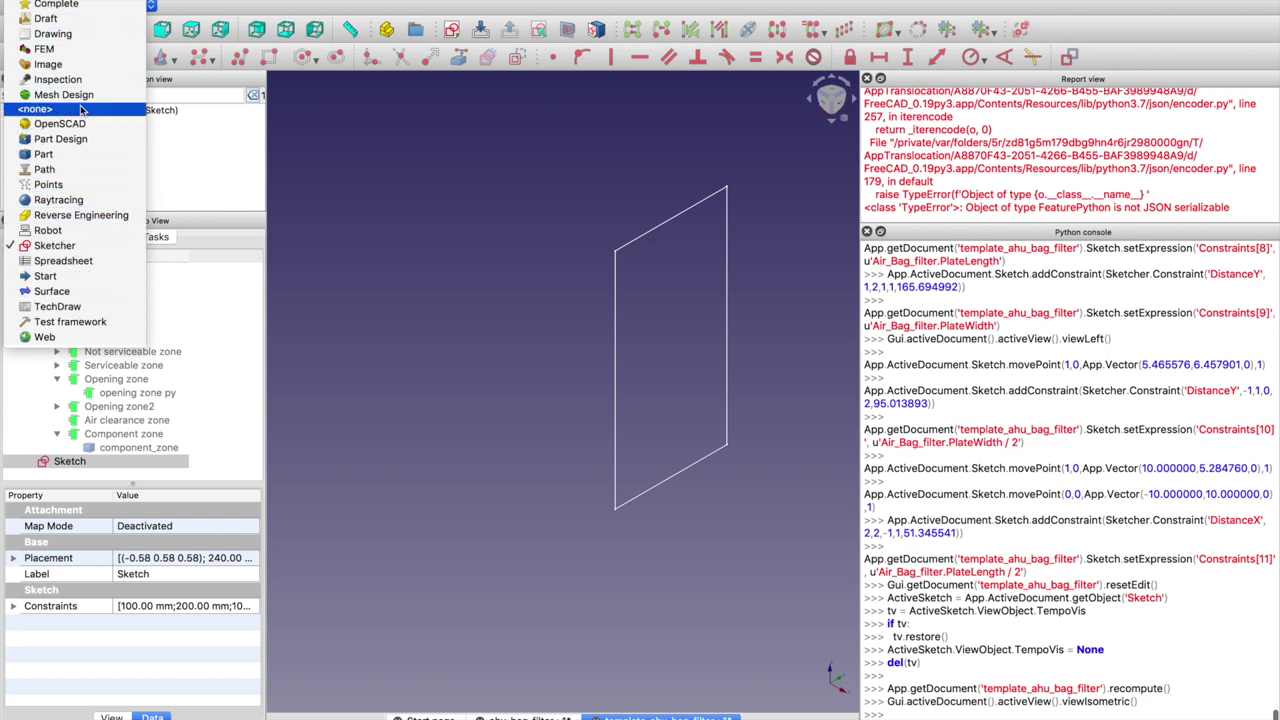
{"action": "key", "text": "Escape"}
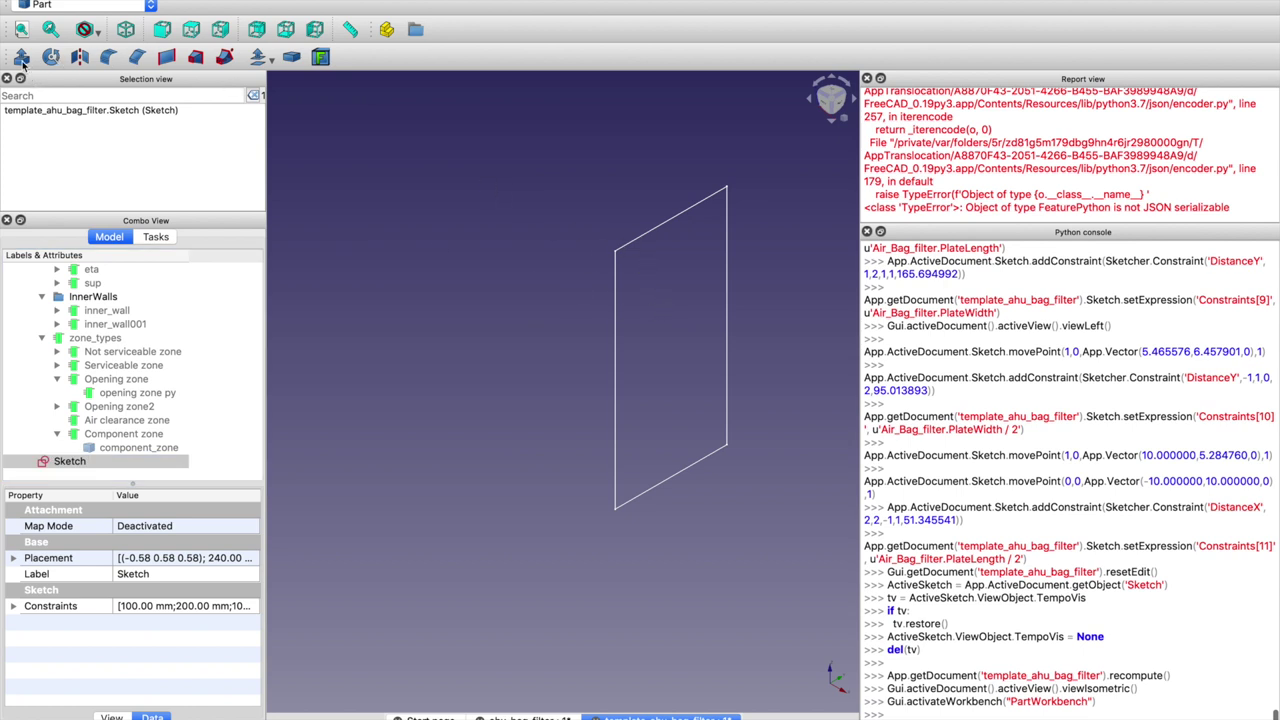
{"action": "left_click", "coordinate": [40, 465]}
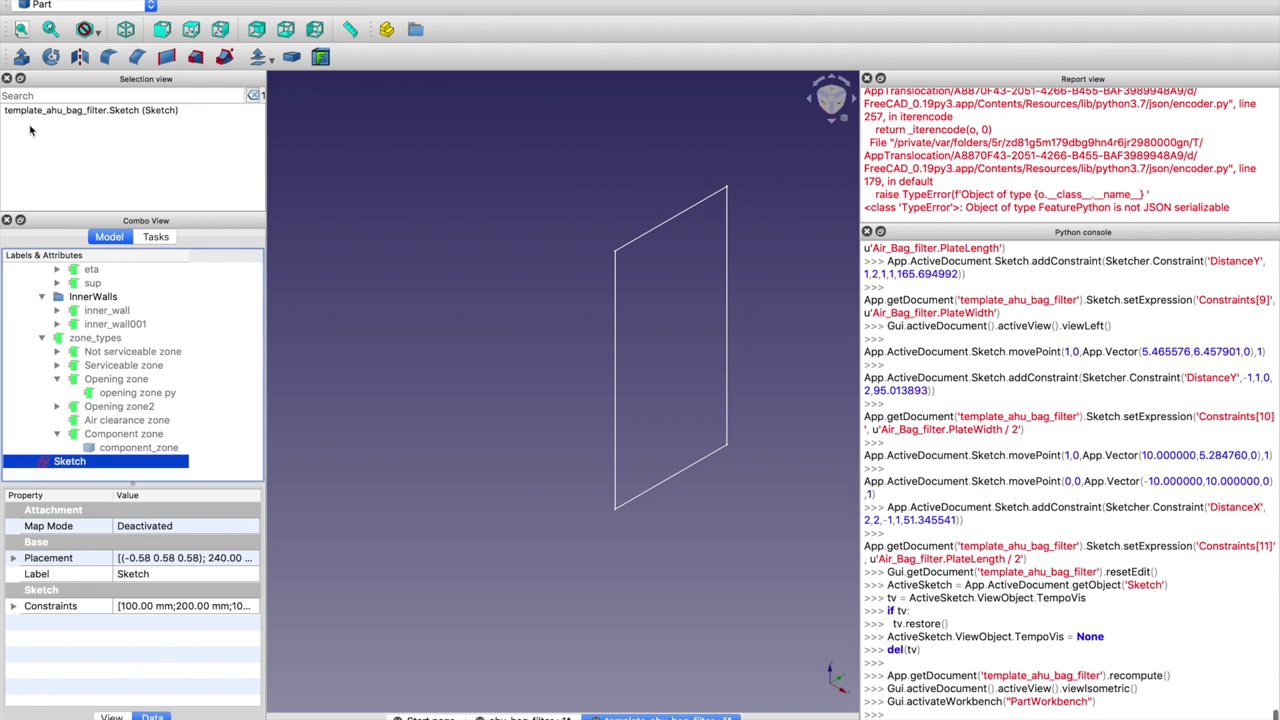
{"action": "left_click", "coordinate": [21, 58]}
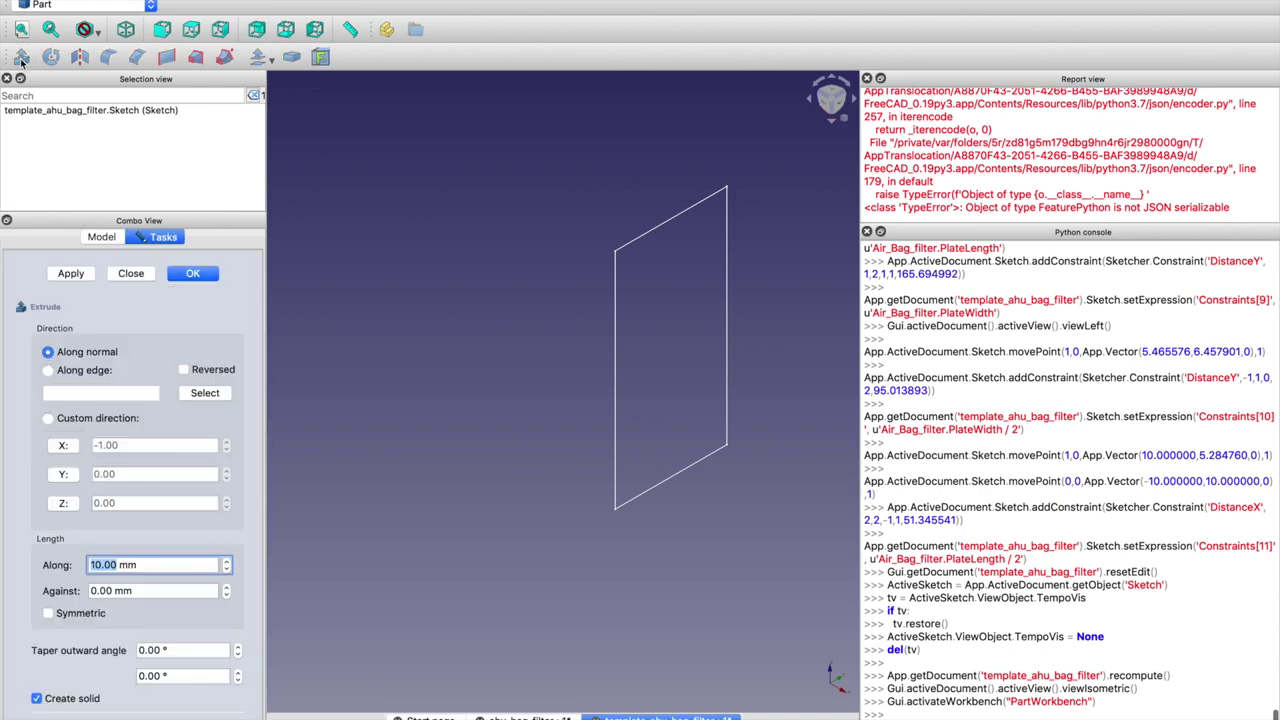
Create the solid Extrude and set its Length Fwd to 0 mm
{"action": "left_click", "coordinate": [183, 274]}
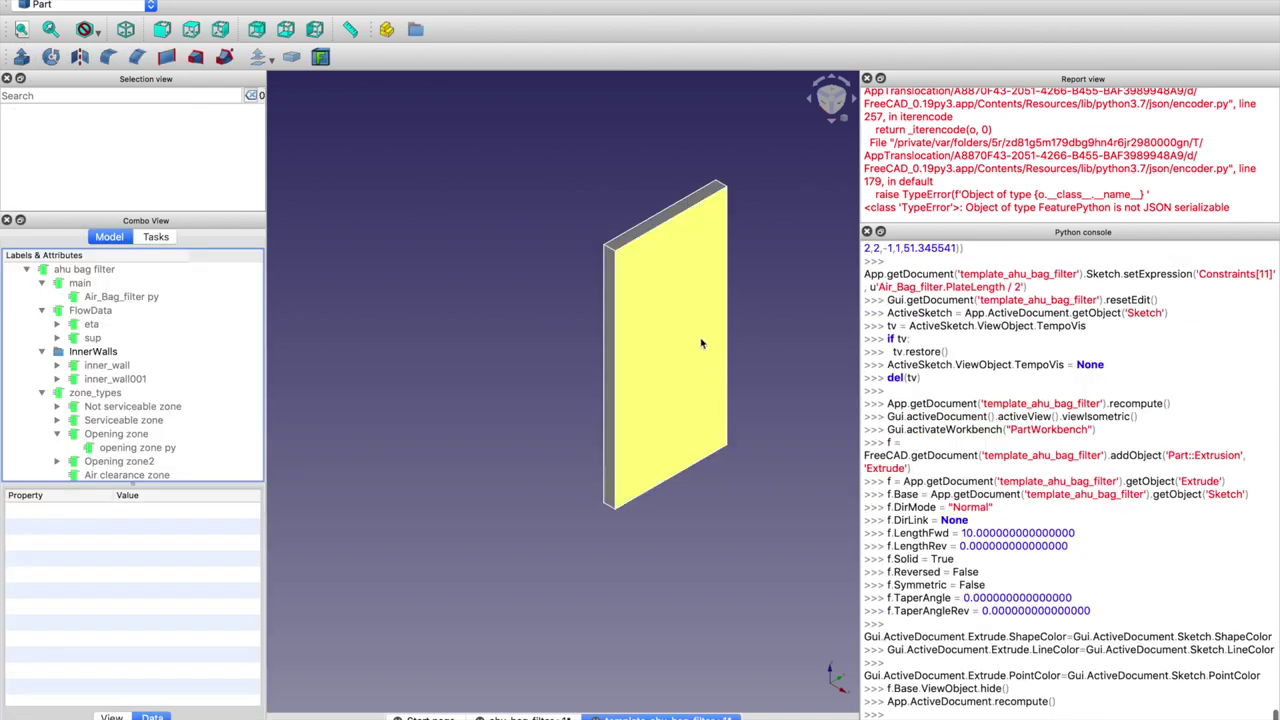
{"action": "middle_click_drag", "start_coordinate": [697, 335], "coordinate": [600, 294]}
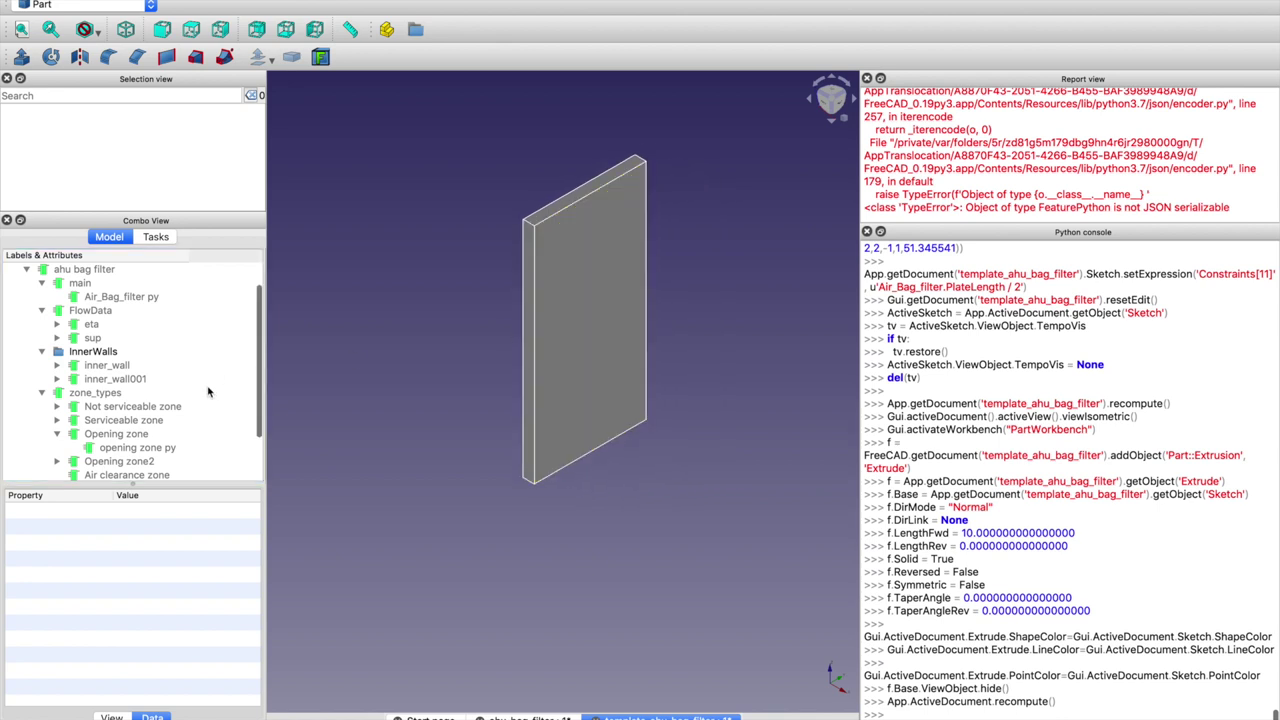
{"action": "scroll", "coordinate": [202, 395], "scroll_direction": "down", "scroll_amount": 3}
{"action": "left_click", "coordinate": [72, 461]}
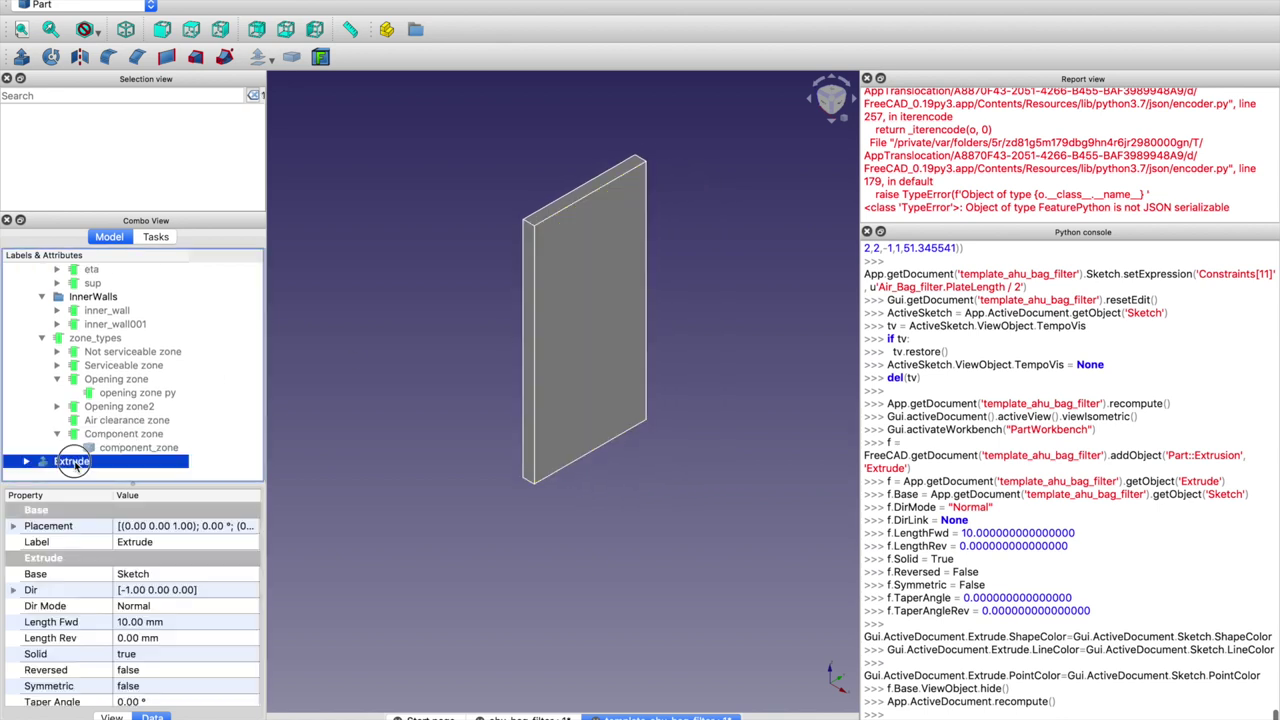
{"action": "left_click", "coordinate": [136, 622]}
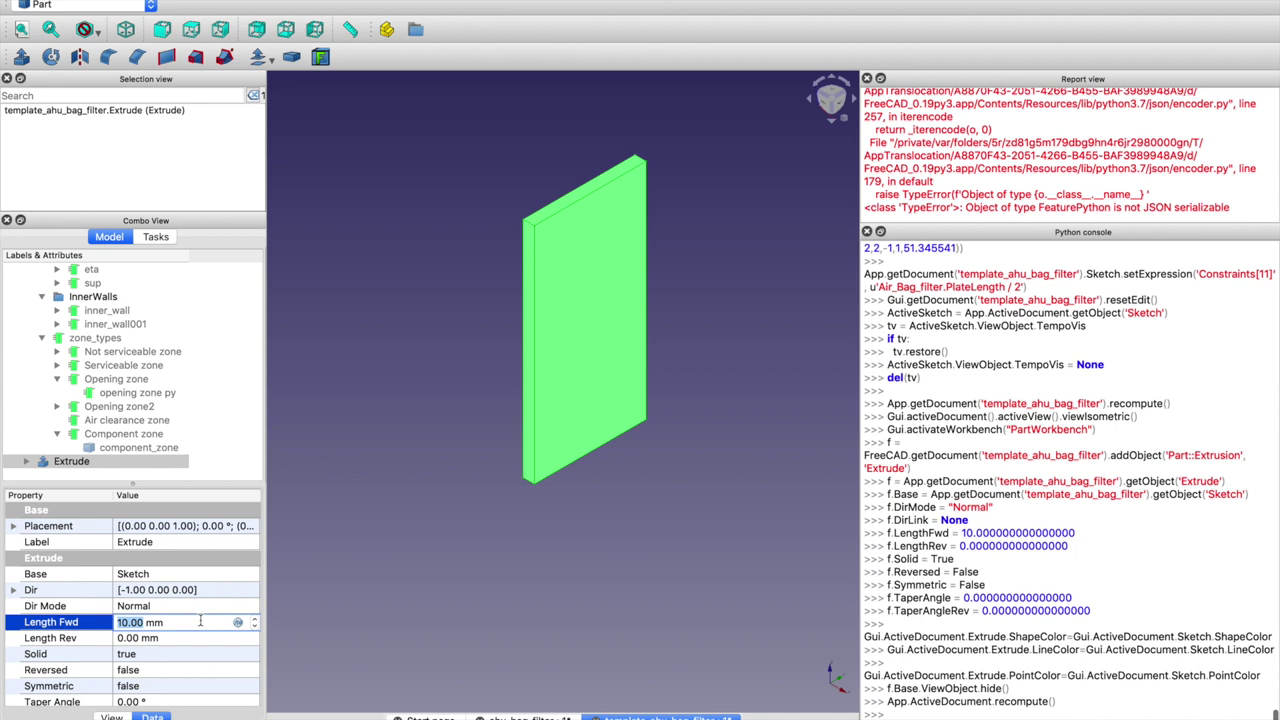
{"action": "left_click", "coordinate": [161, 632]}
{"action": "type", "text": "10"}
{"action": "left_click", "coordinate": [148, 621]}
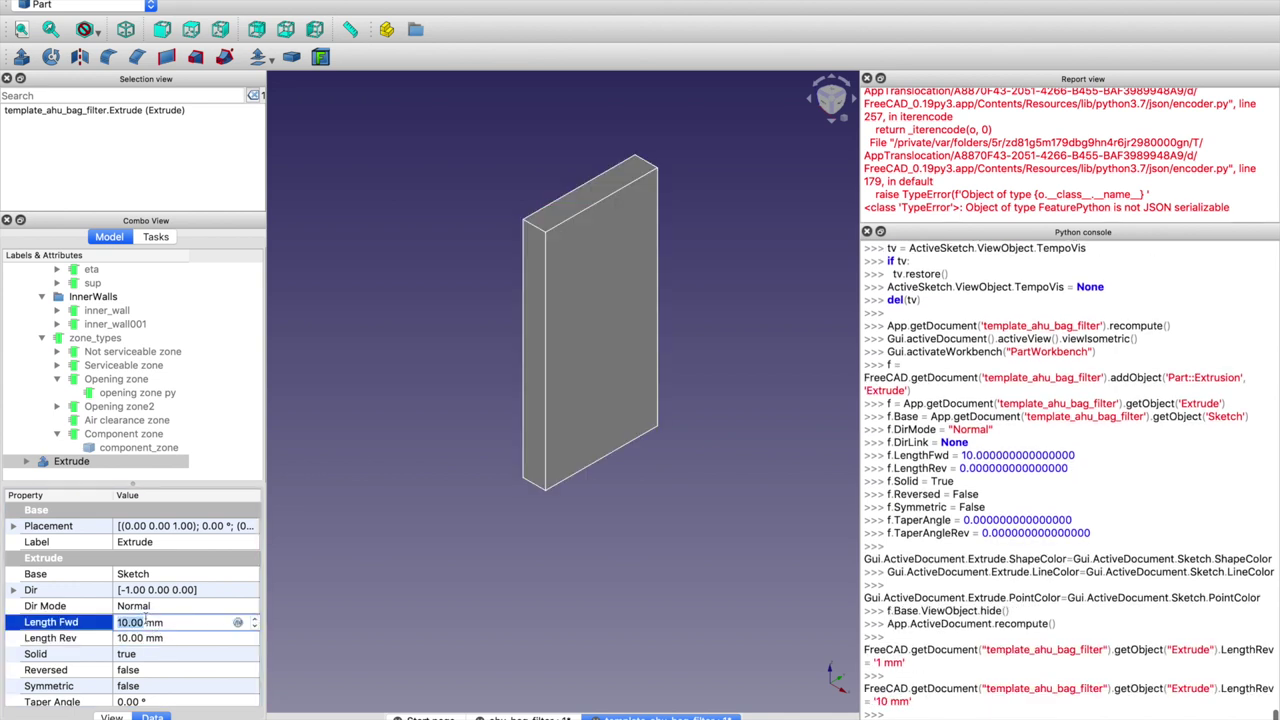
{"action": "type", "text": "0"}
{"action": "key", "text": "Return"}
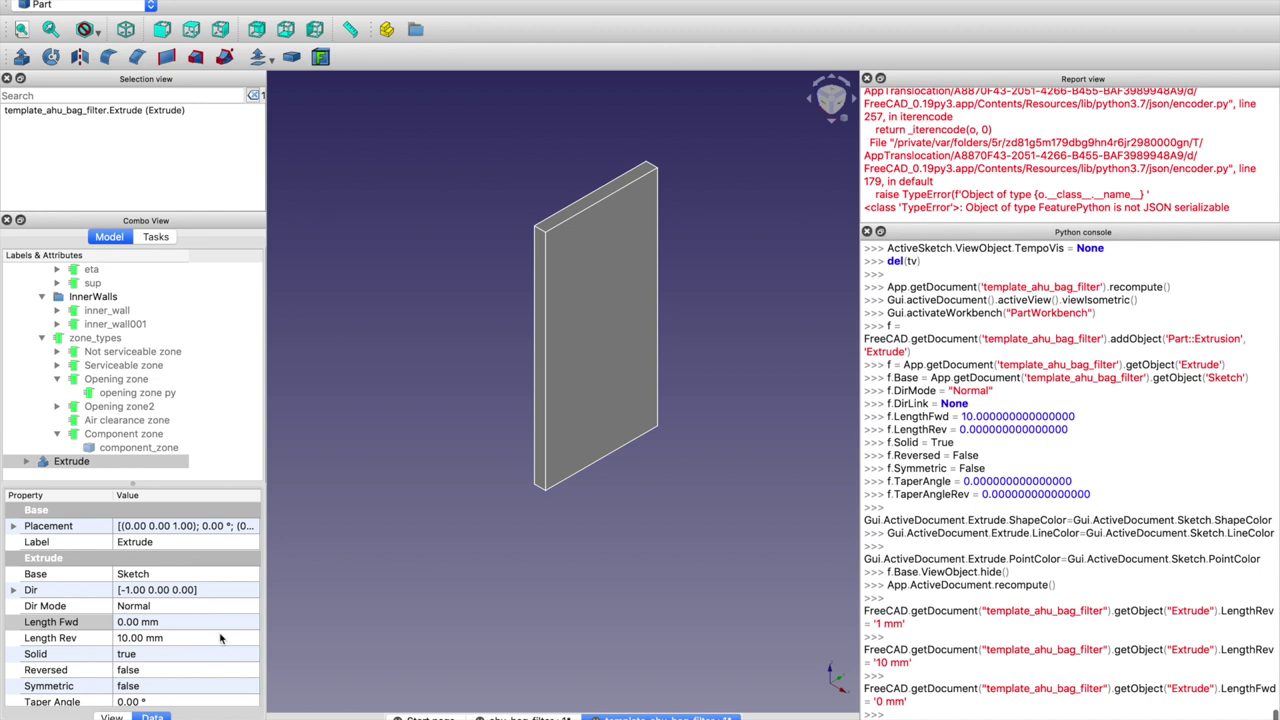
Bind Length Rev to Air_Bag_filter.PlateThickness (5 mm) and view the plate isometrically
{"action": "left_click", "coordinate": [221, 638]}
{"action": "left_click", "coordinate": [244, 639]}
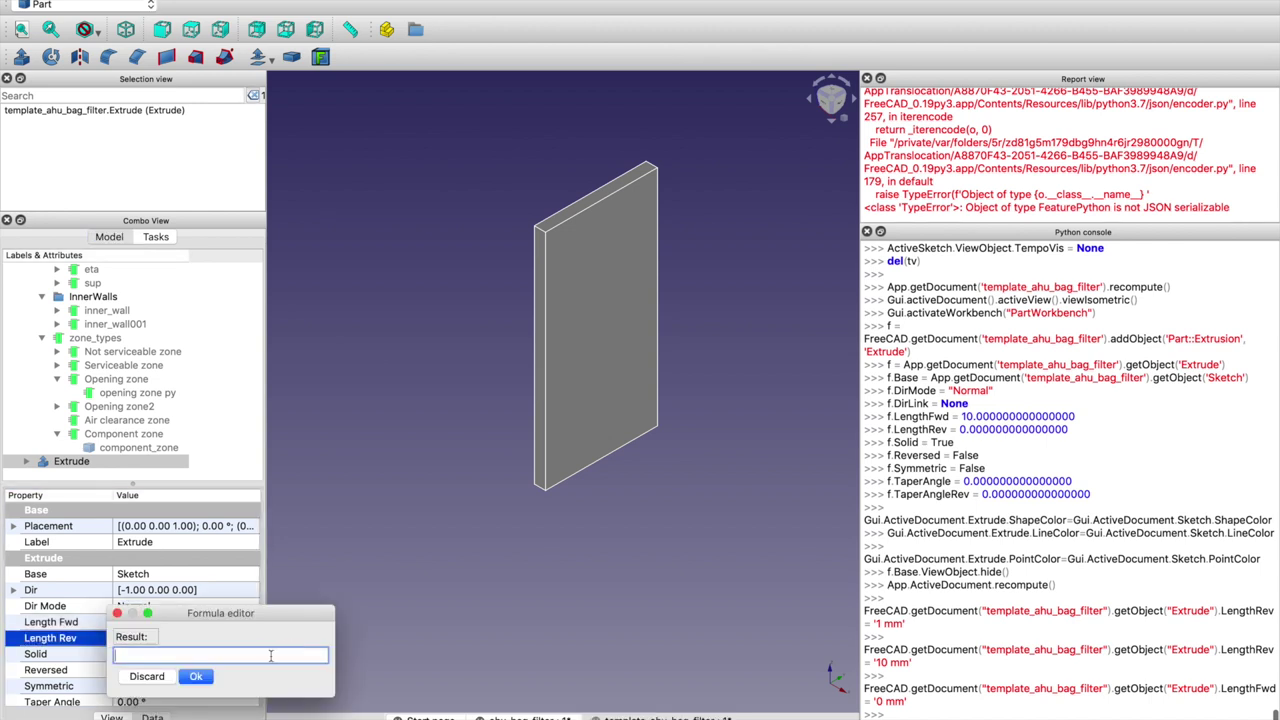
{"action": "type", "text": "Air"}
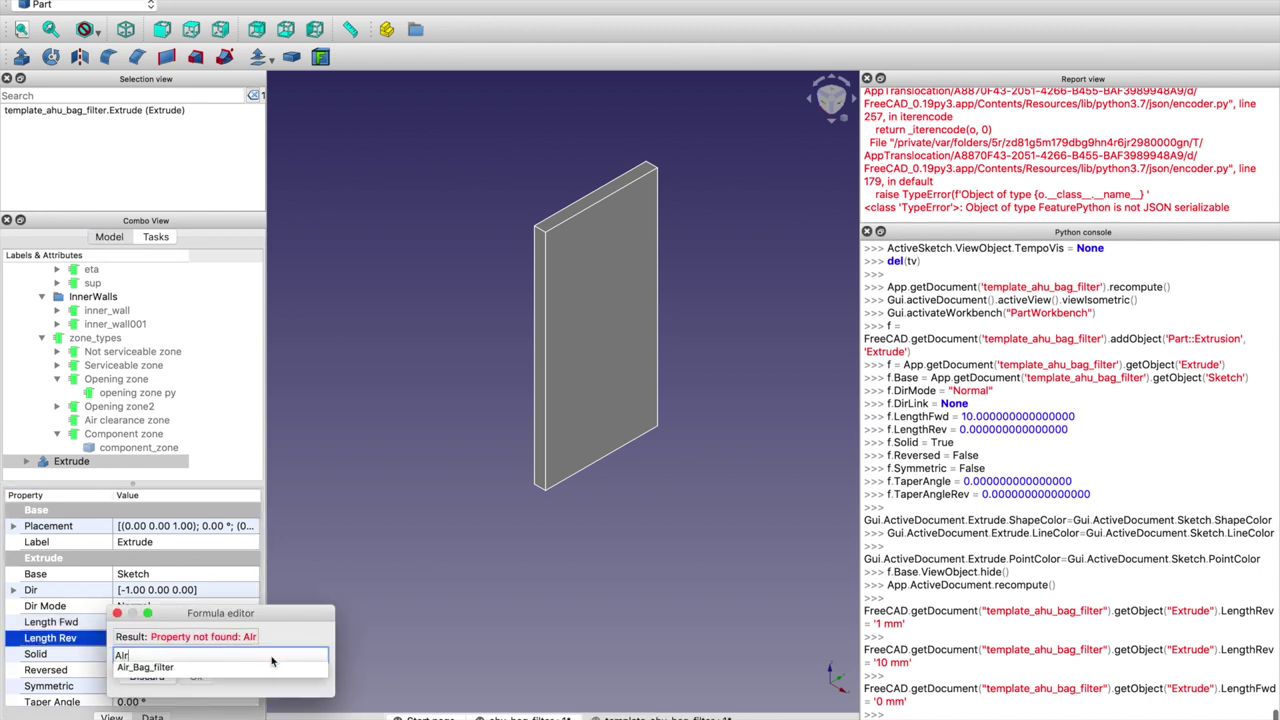
{"action": "key", "text": "Down"}
{"action": "type", "text": "Pl"}
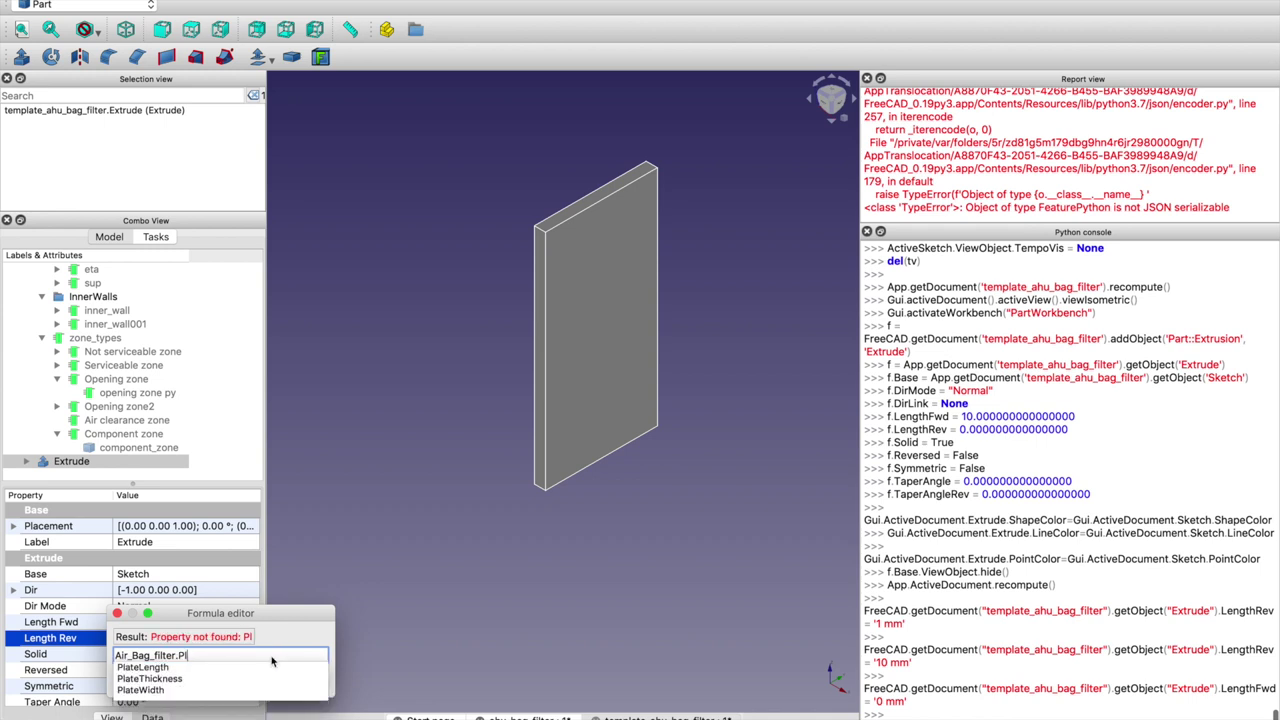
{"action": "key", "text": "Down"}
{"action": "key", "text": "Down"}
{"action": "key", "text": "Return"}
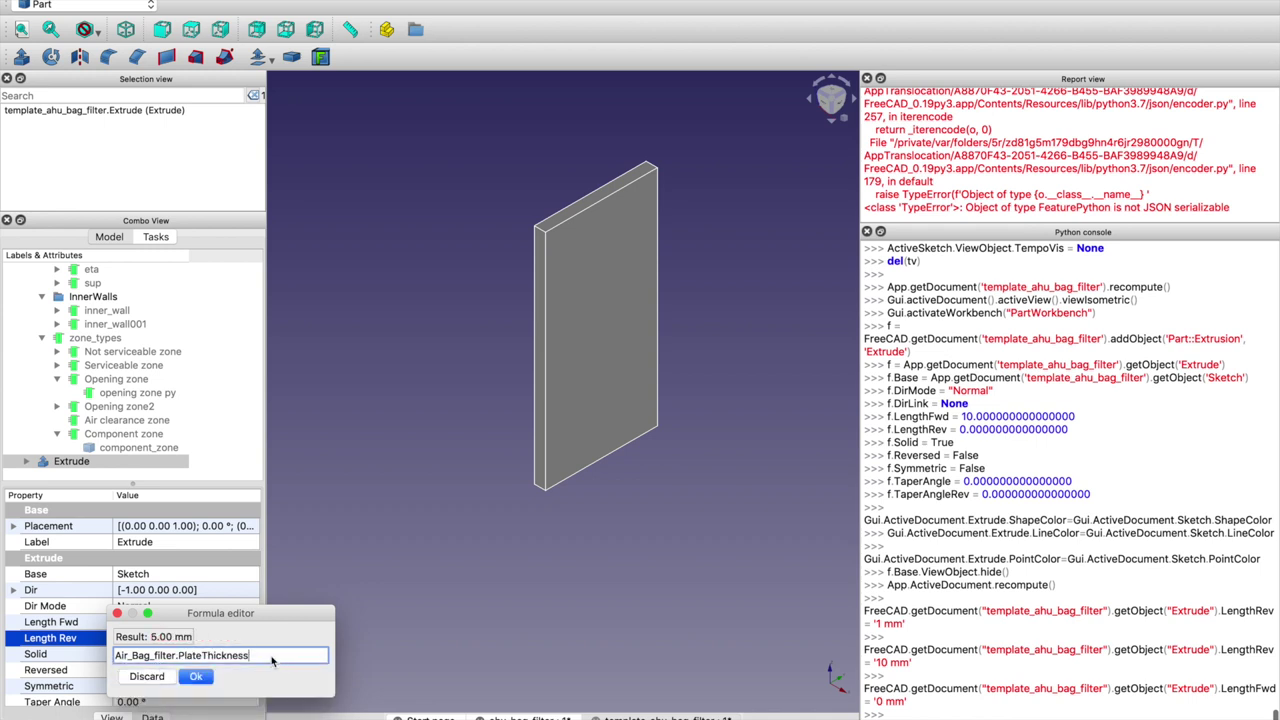
{"action": "key", "text": "Return"}
{"action": "left_click", "coordinate": [449, 513]}
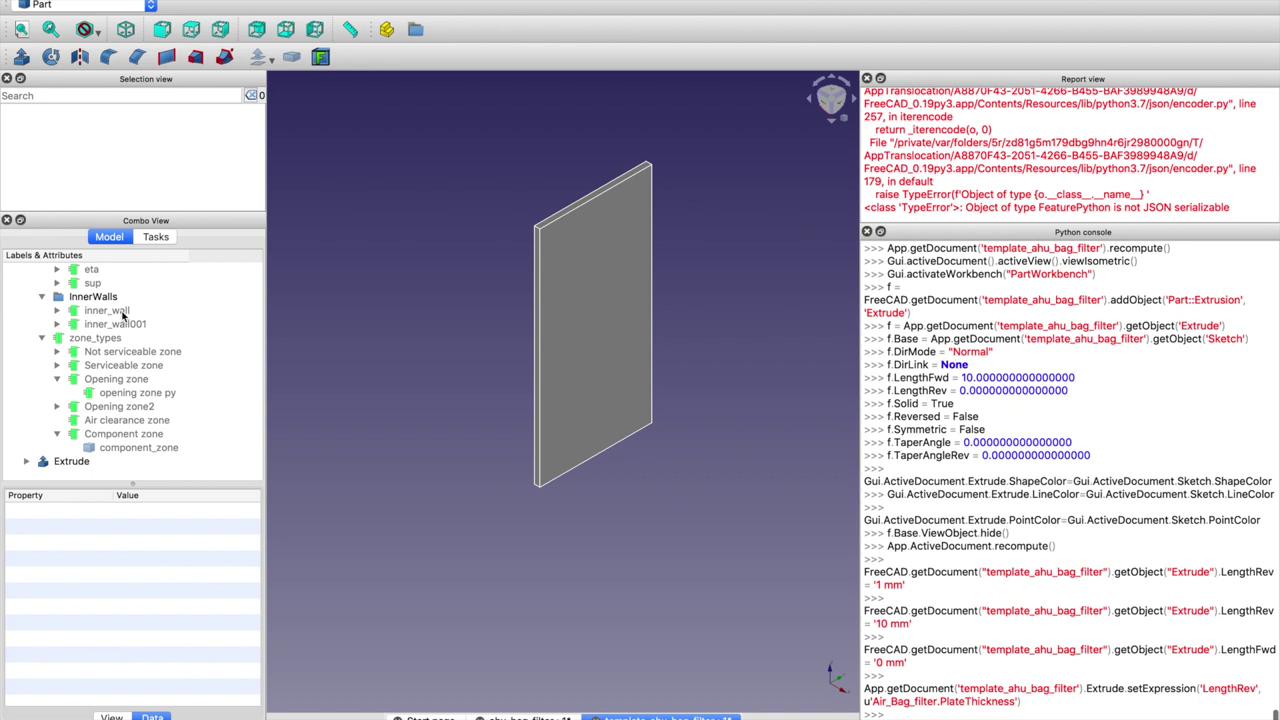
{"action": "scroll", "coordinate": [115, 425], "scroll_direction": "up", "scroll_amount": 1}
{"action": "scroll", "coordinate": [115, 425], "scroll_direction": "up", "scroll_amount": 3}
{"action": "scroll", "coordinate": [115, 425], "scroll_direction": "down", "scroll_amount": 3}
{"action": "scroll", "coordinate": [118, 380], "scroll_direction": "up", "scroll_amount": 3}
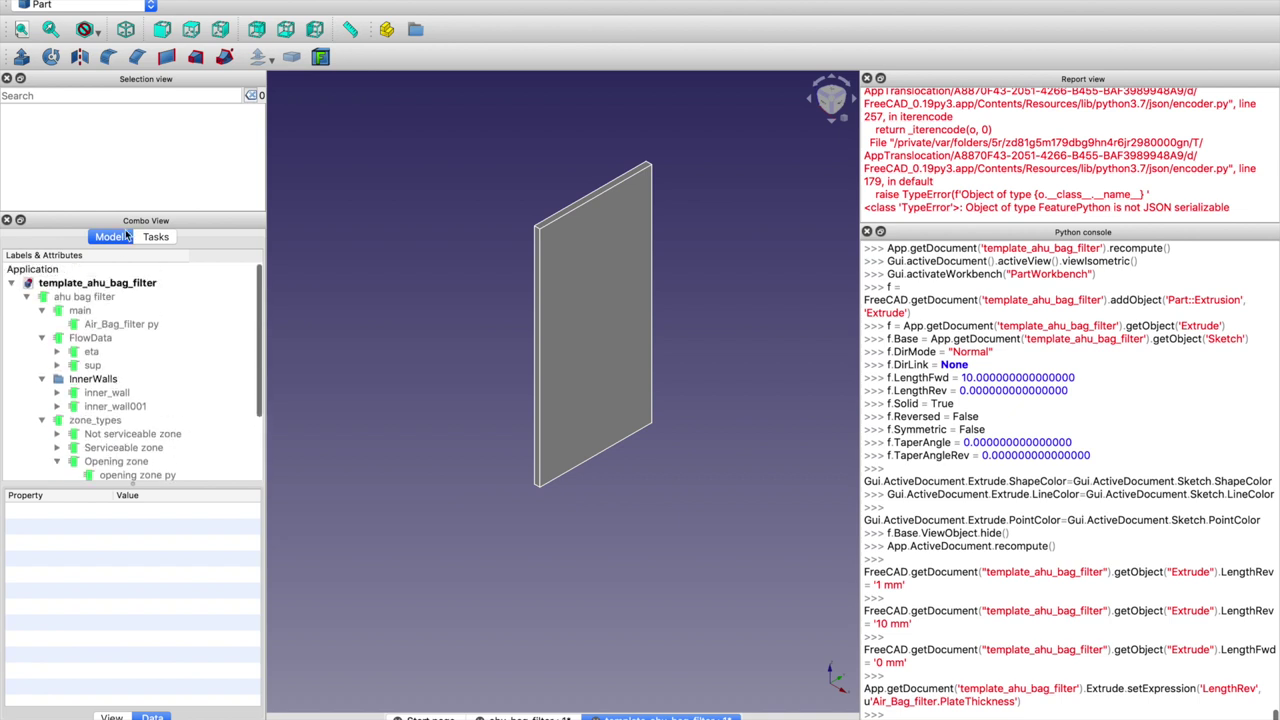
{"action": "left_click", "coordinate": [129, 32]}
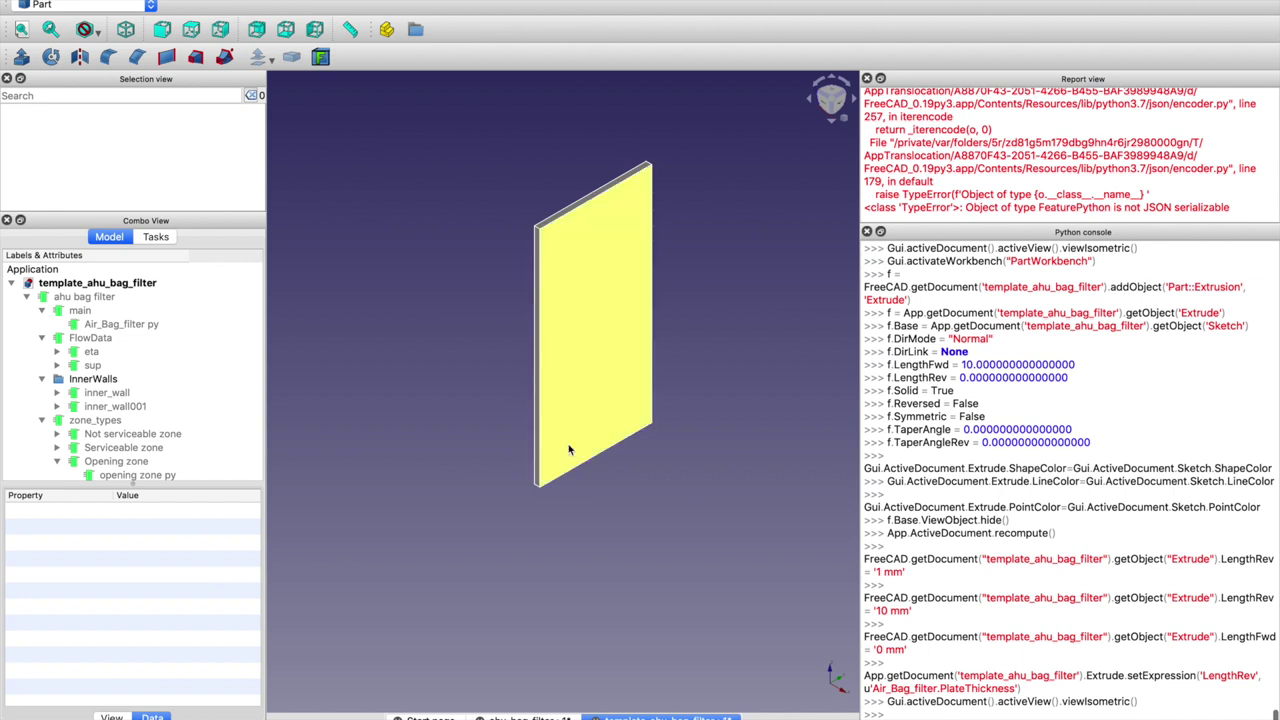
{"action": "scroll", "coordinate": [150, 380], "scroll_direction": "down", "scroll_amount": 3}
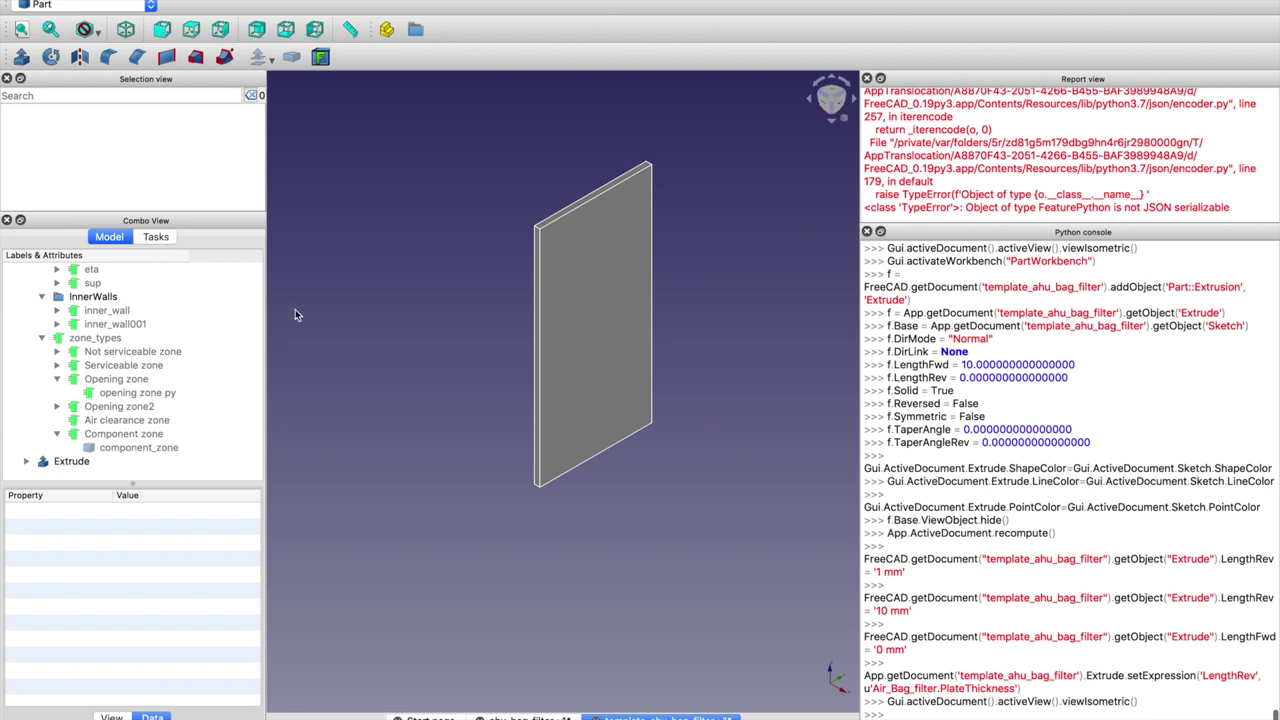
{"action": "scroll", "coordinate": [111, 407], "scroll_direction": "up", "scroll_amount": 3}
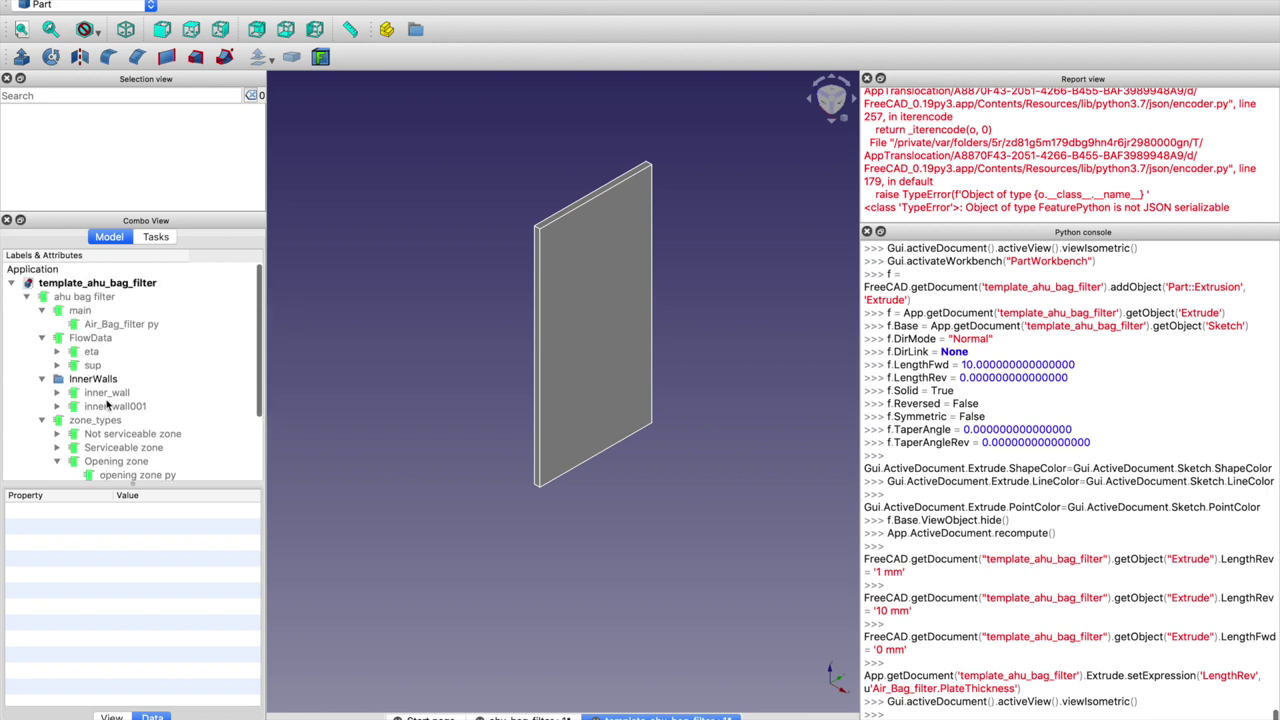
Set Air_Bag_filter's Plate Length to 100 mm and Plate Width to 100 mm
{"action": "left_click", "coordinate": [97, 326]}
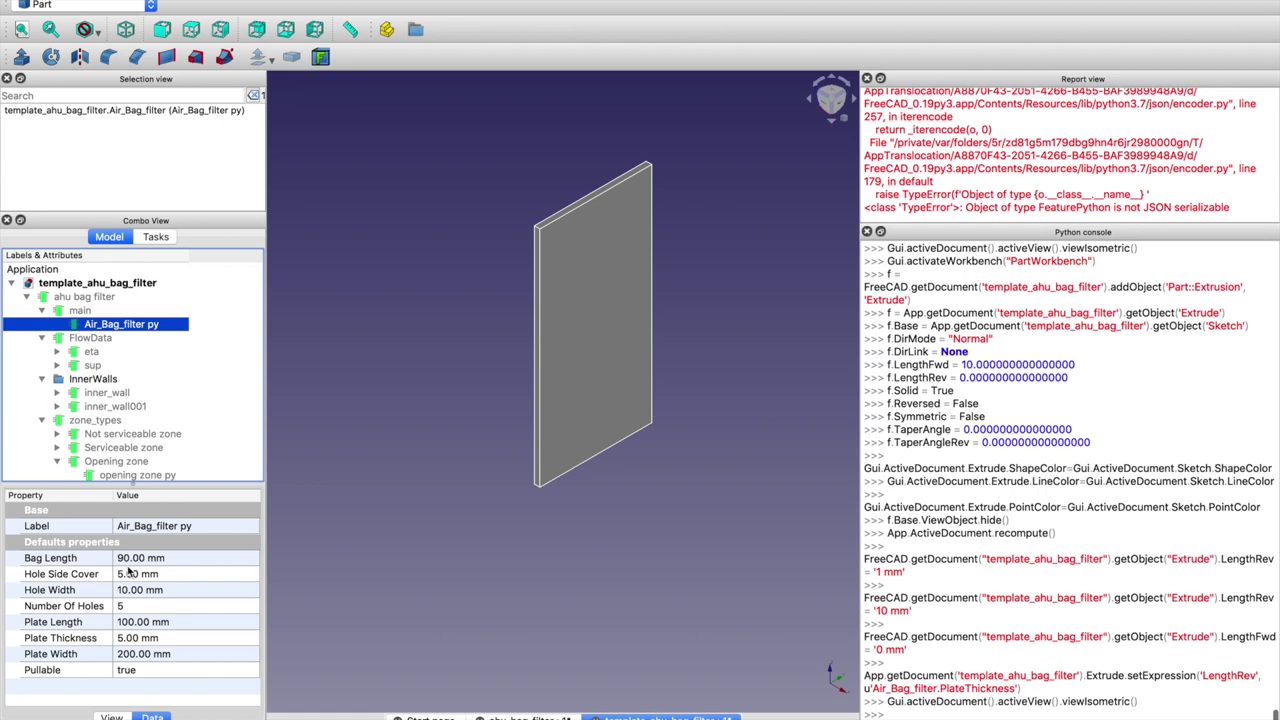
{"action": "left_click", "coordinate": [125, 558]}
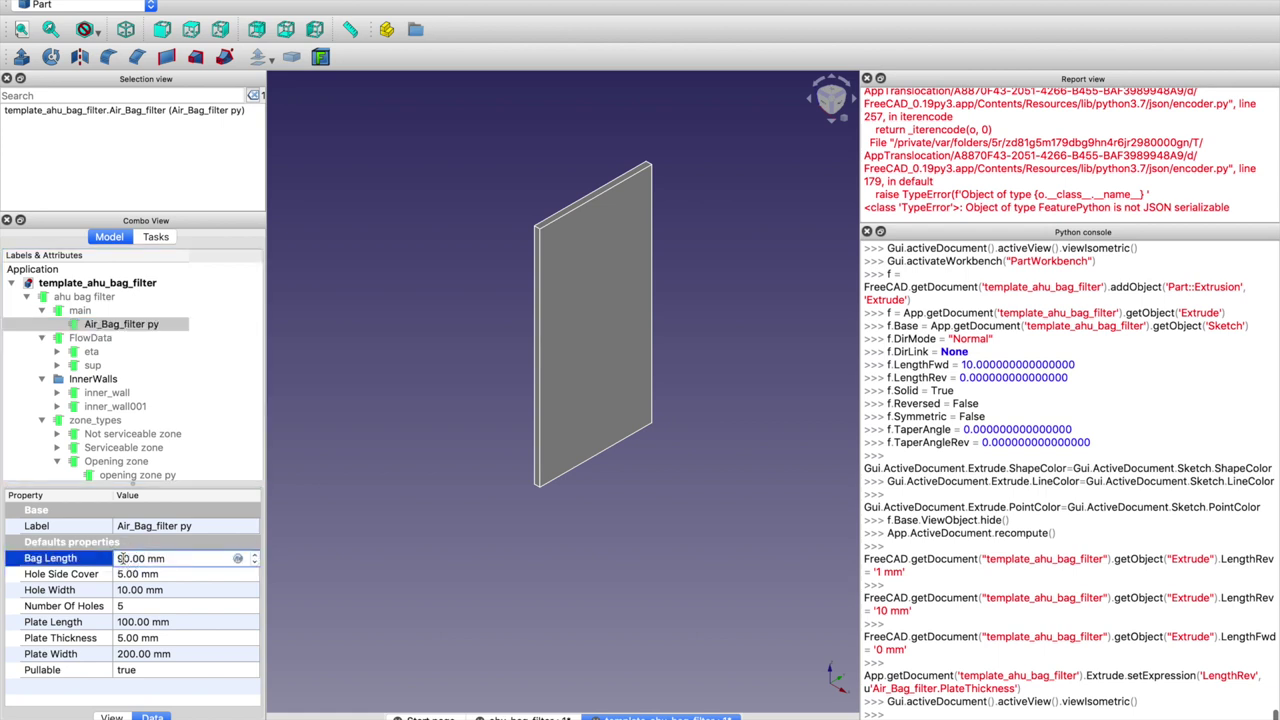
{"action": "left_click", "coordinate": [121, 622]}
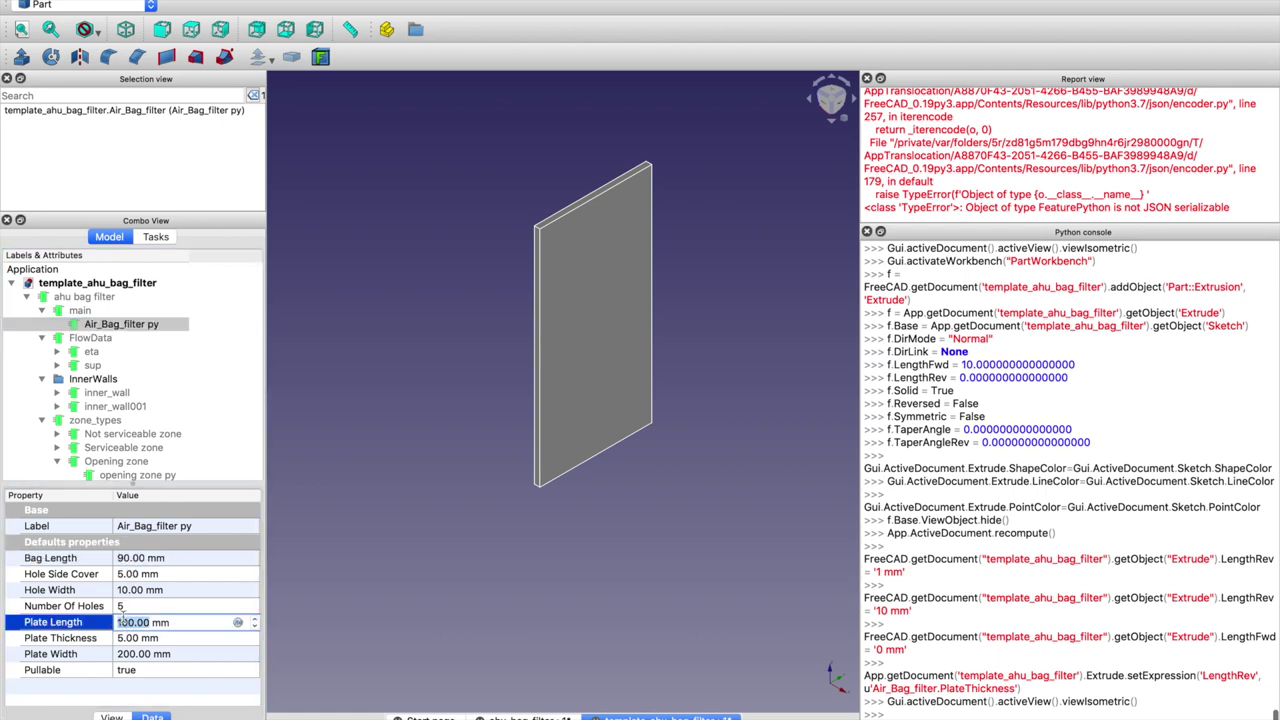
{"action": "key", "text": "BackSpace"}
{"action": "type", "text": "2"}
{"action": "key", "text": "Return"}
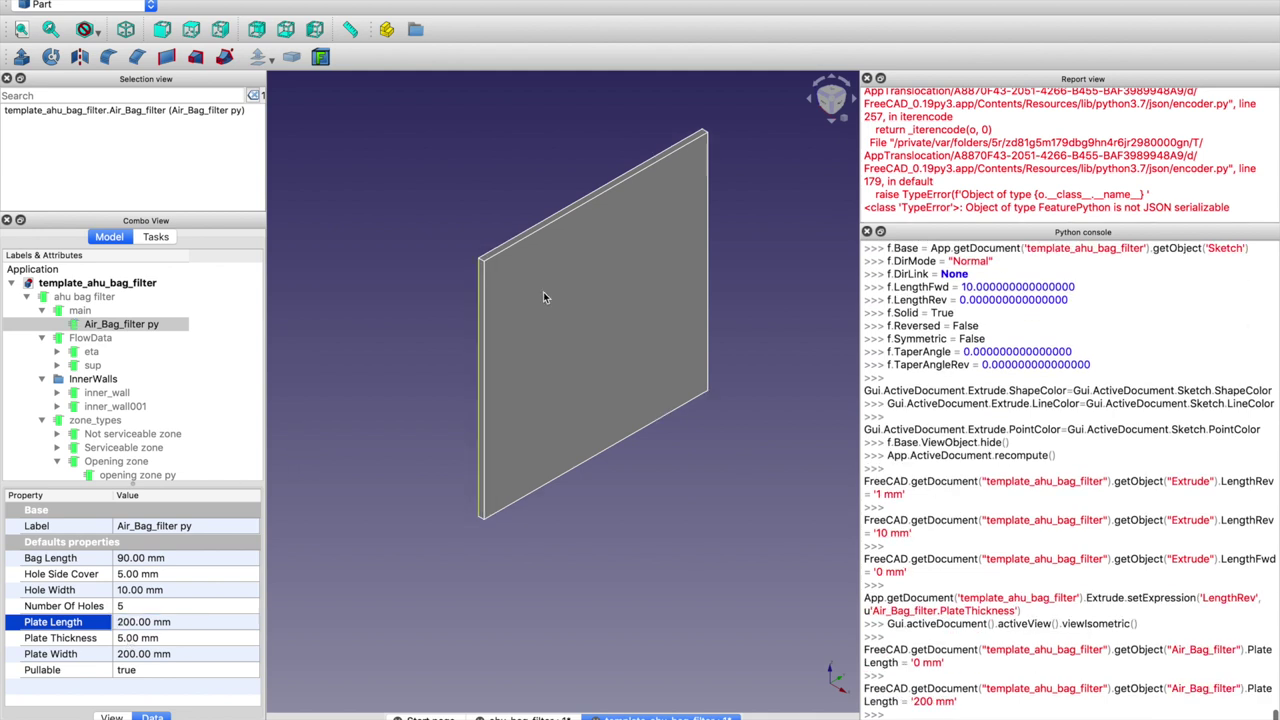
{"action": "left_click", "coordinate": [121, 622]}
{"action": "key", "text": "BackSpace"}
{"action": "type", "text": "1"}
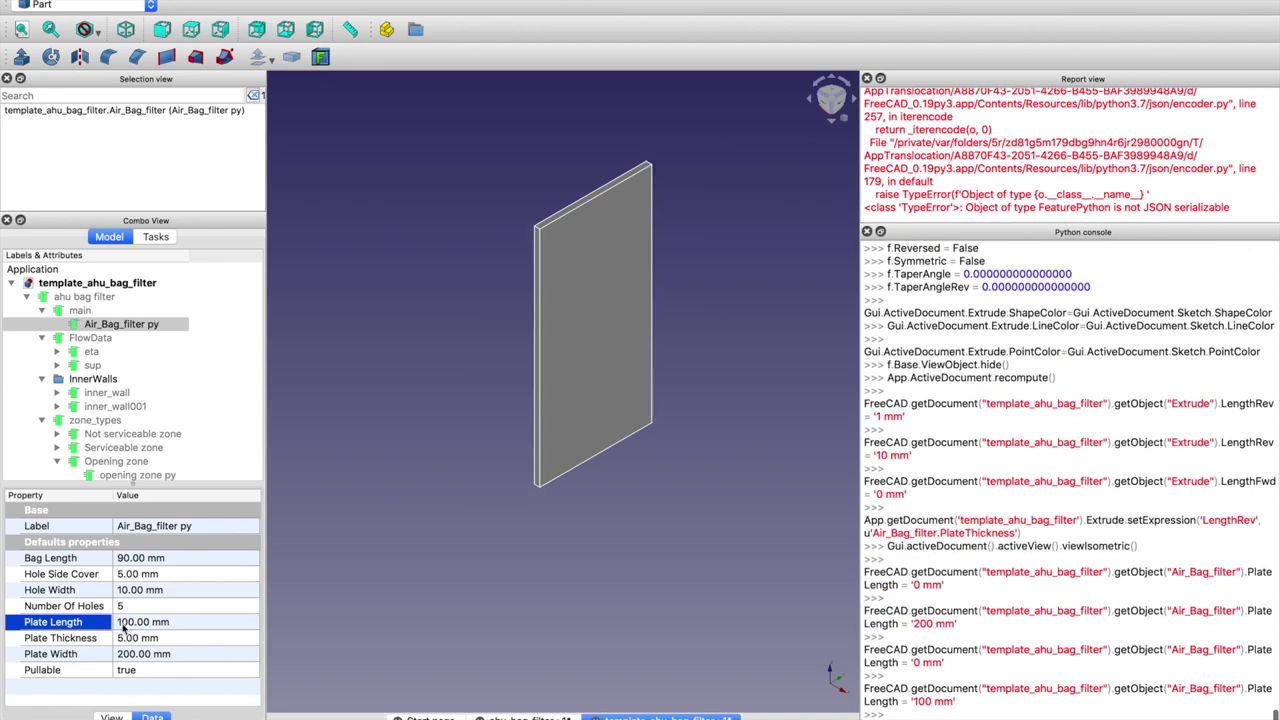
{"action": "double_click", "coordinate": [131, 654]}
{"action": "type", "text": "10"}
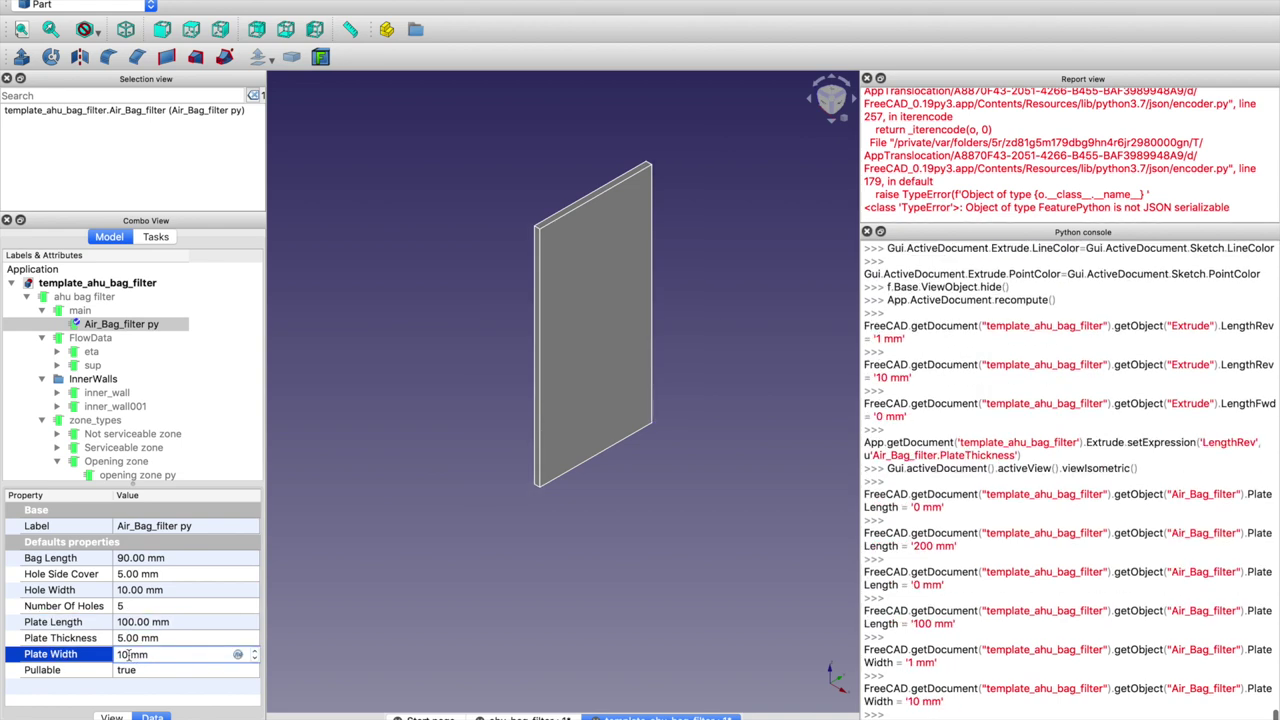
{"action": "type", "text": "0"}
{"action": "key", "text": "Return"}
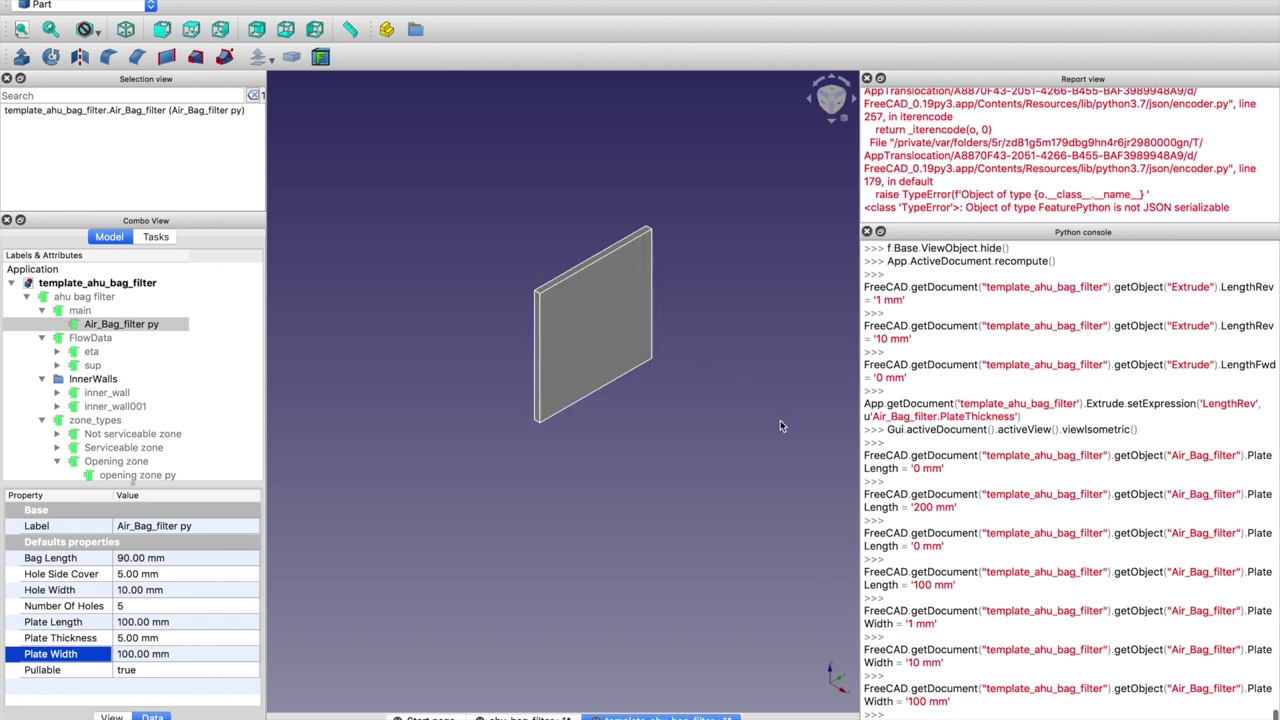
Select the plate's top face and switch to the Sketcher workbench
{"action": "left_click", "coordinate": [343, 344]}
{"action": "scroll", "coordinate": [150, 347], "scroll_direction": "down", "scroll_amount": 3}
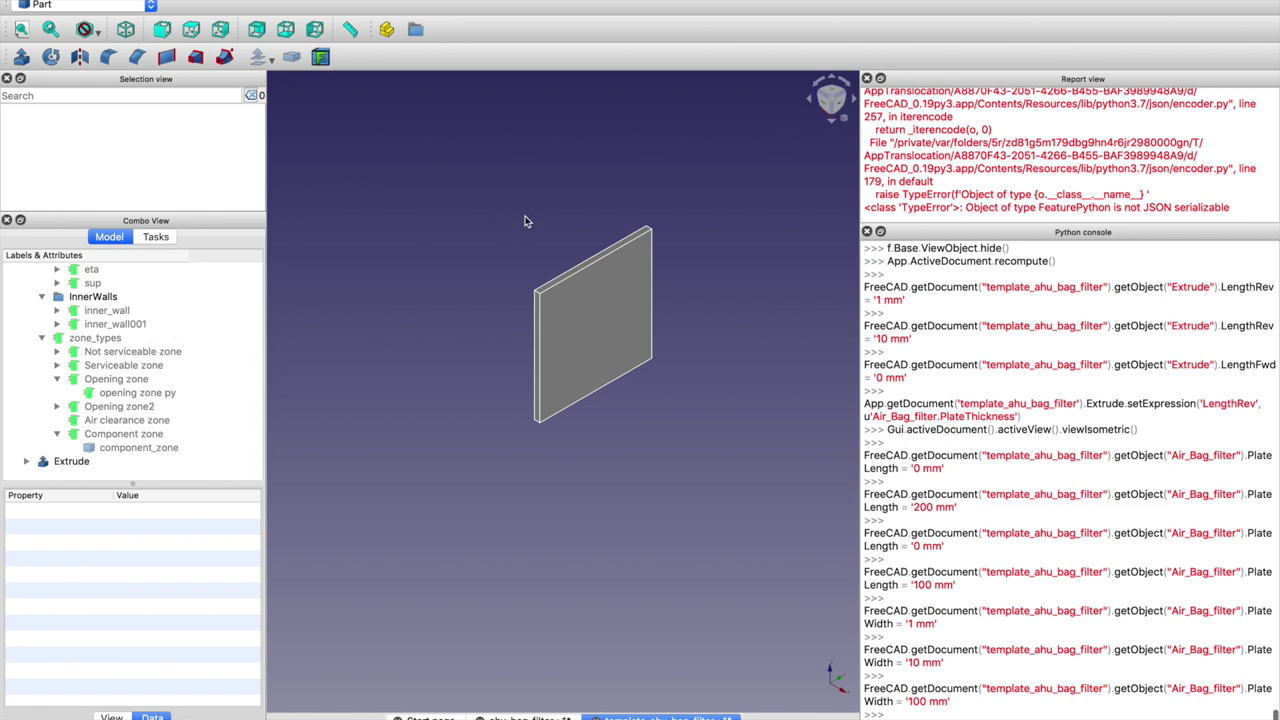
{"action": "left_click", "coordinate": [583, 262]}
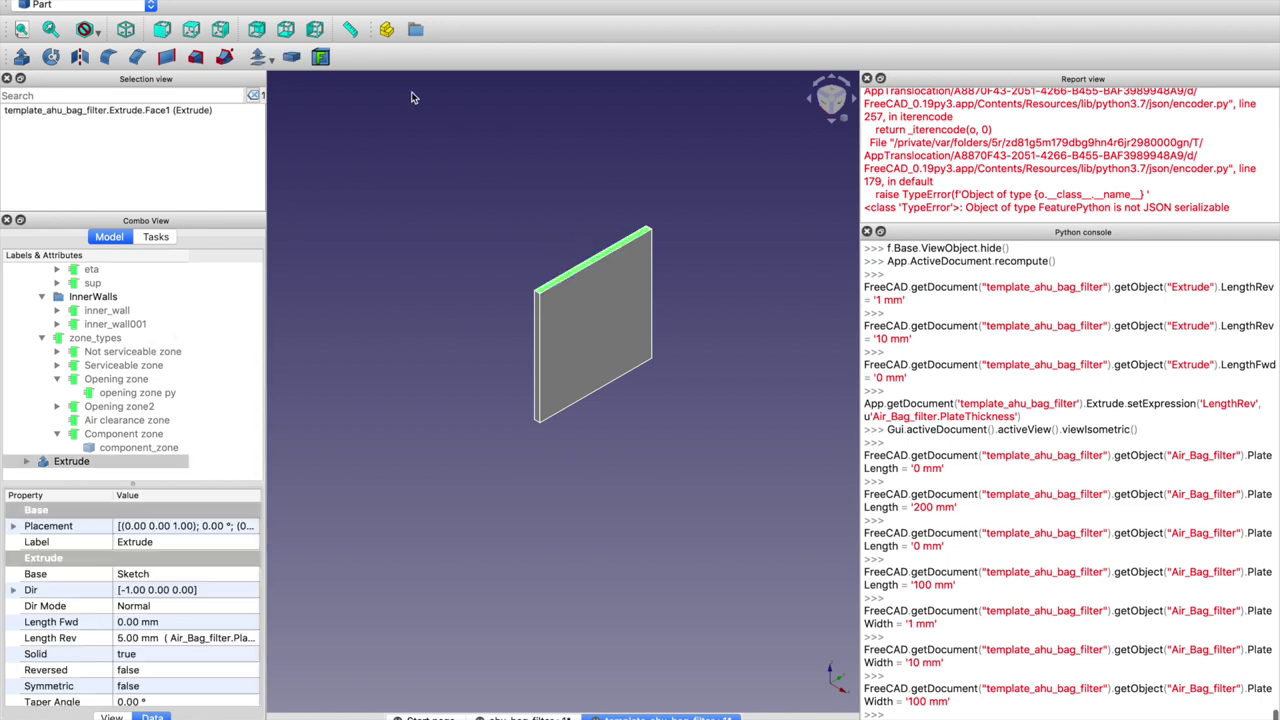
{"action": "left_click", "coordinate": [145, 8]}
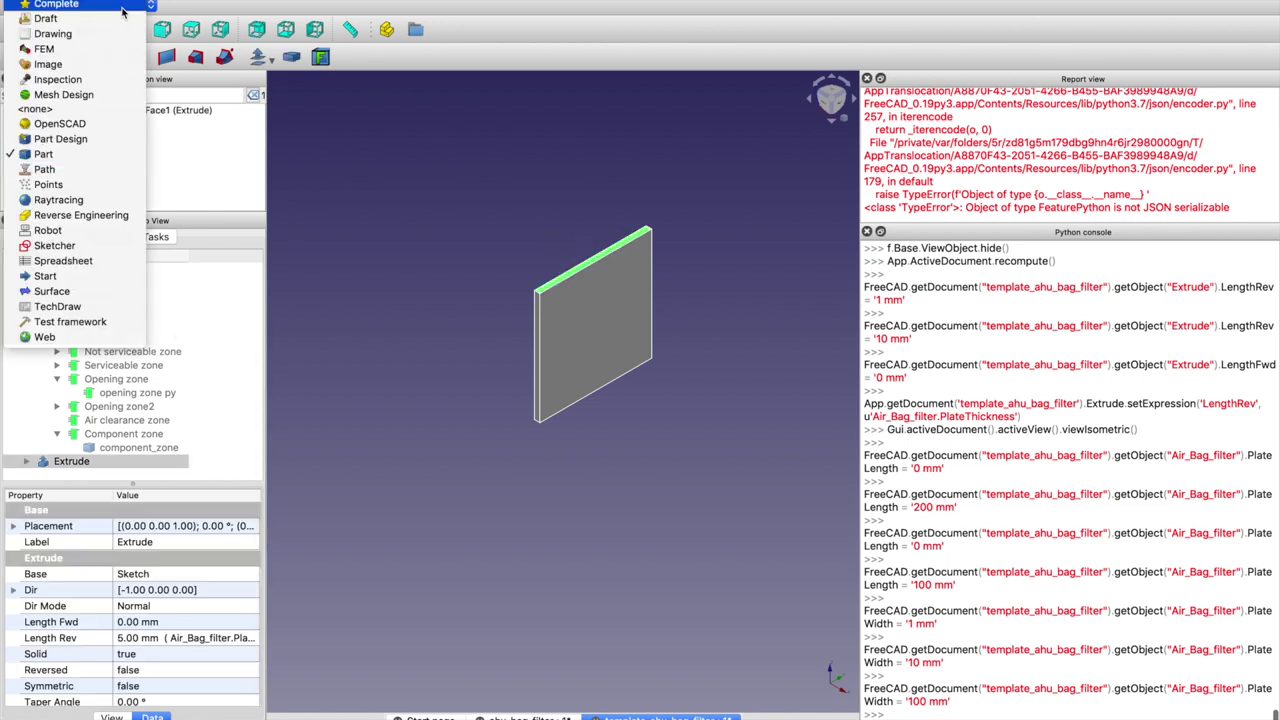
{"action": "left_click", "coordinate": [55, 245]}
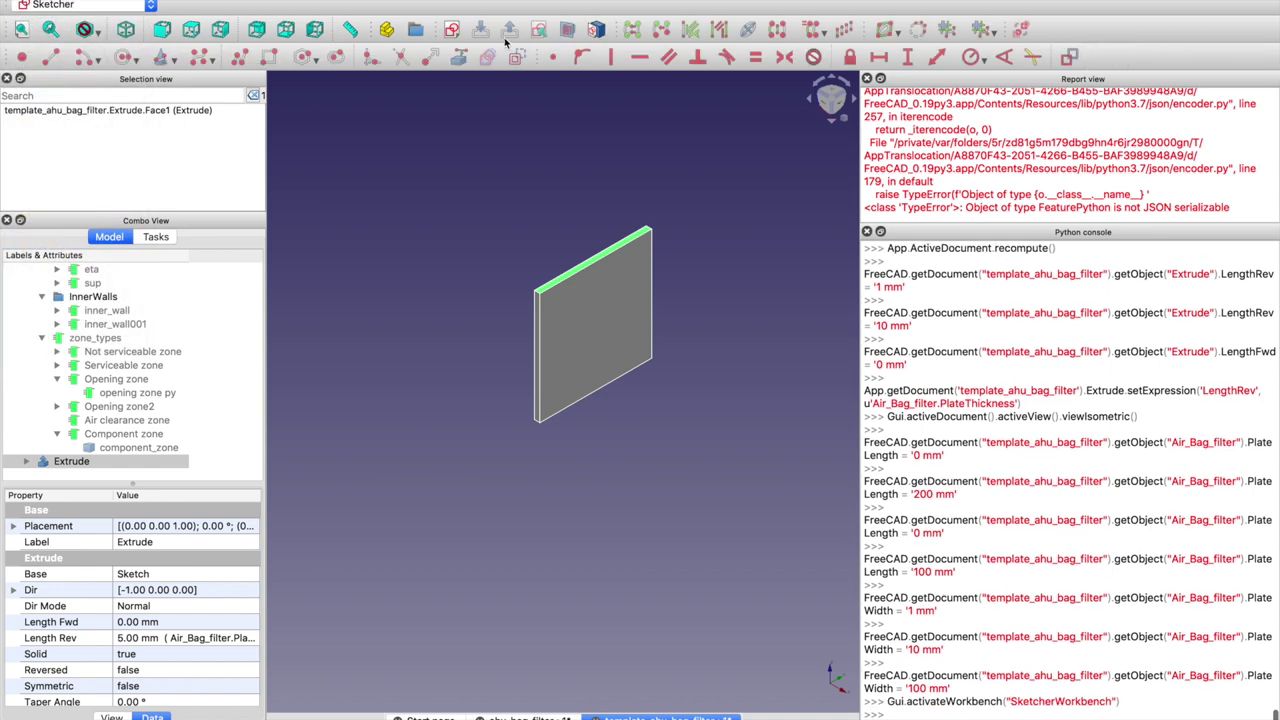
Create Sketch001 on the plate's top face with FlatFace attachment
{"action": "left_click", "coordinate": [451, 30]}
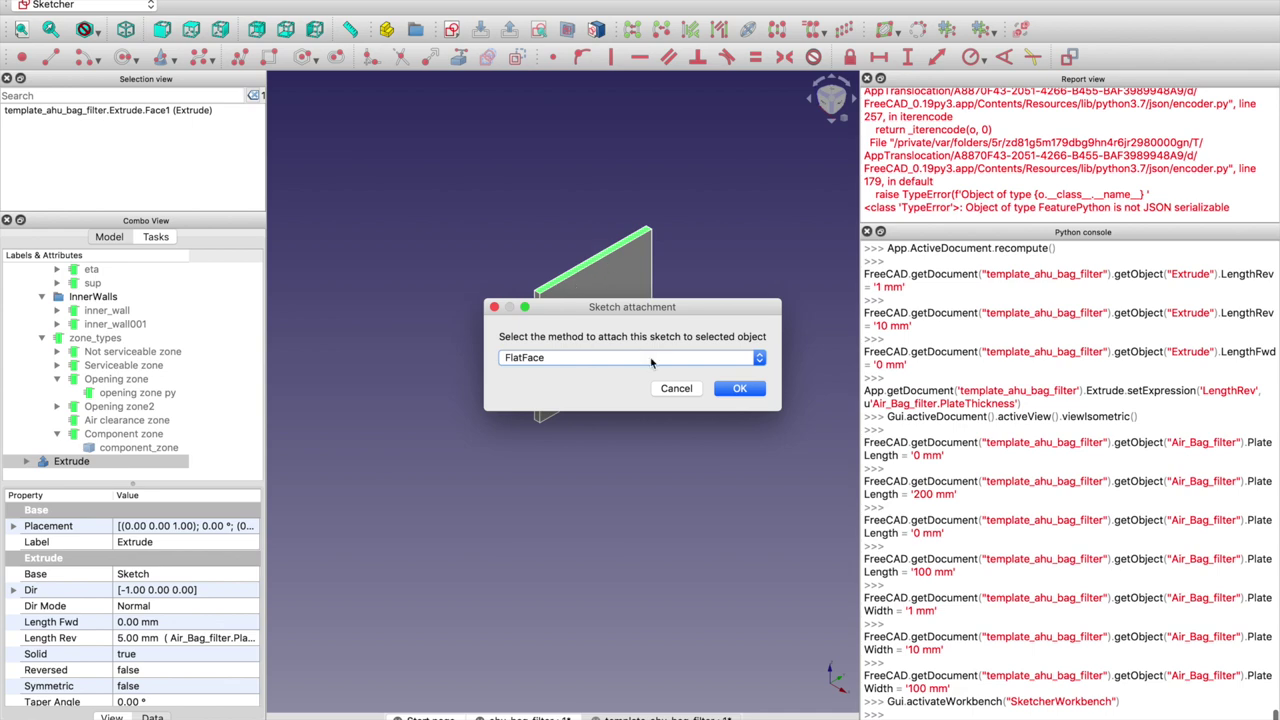
{"action": "left_click", "coordinate": [743, 390]}
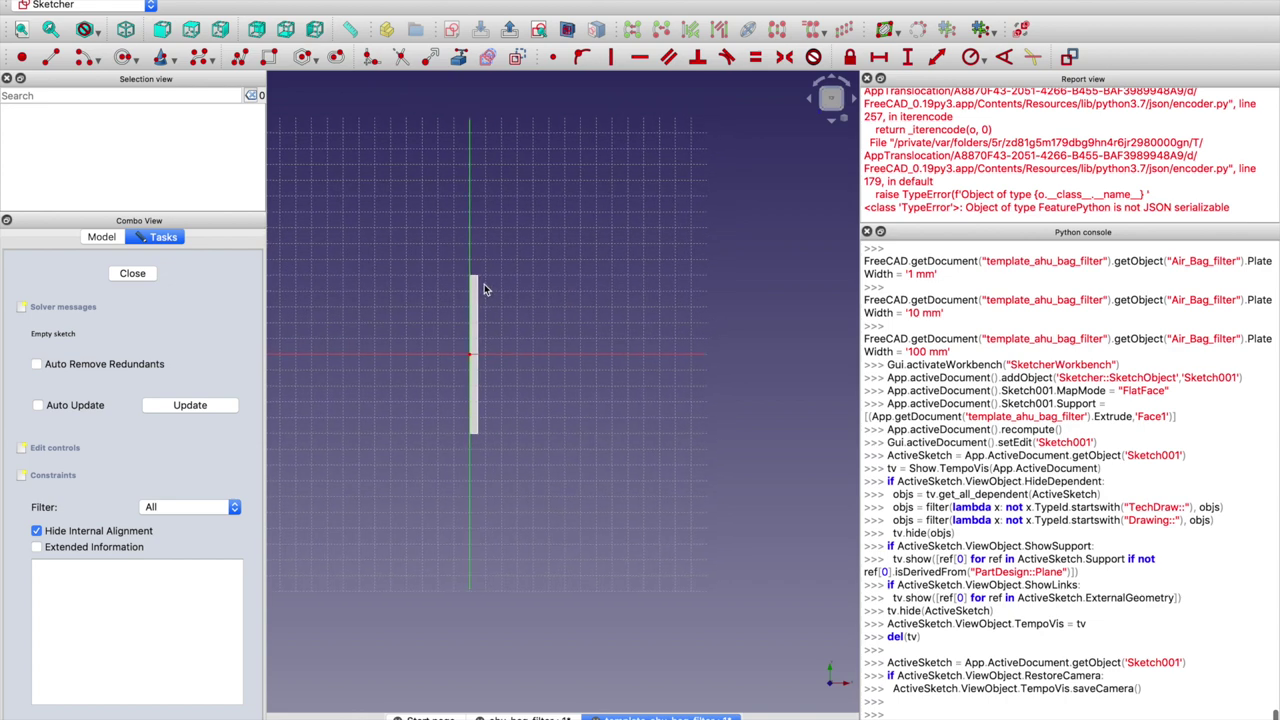
Reference the plate's right edge as external geometry in the sketch
{"action": "left_click", "coordinate": [464, 57]}
{"action": "left_click", "coordinate": [478, 345]}
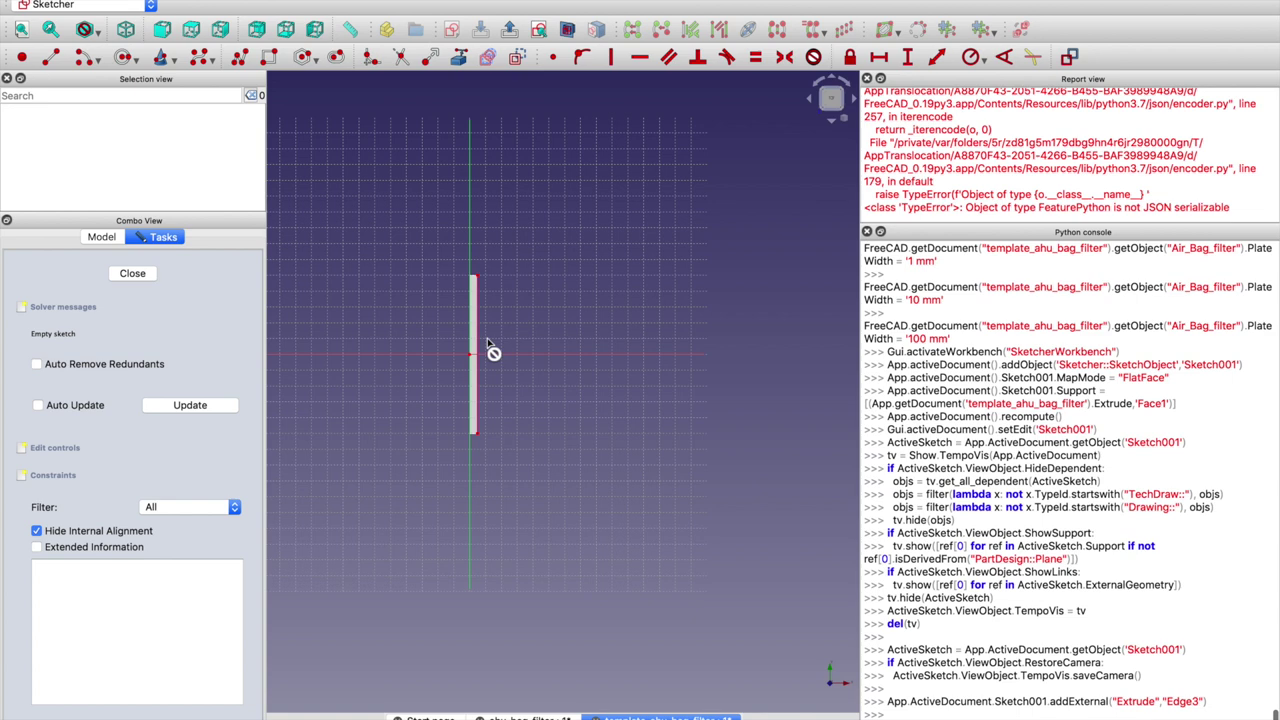
{"action": "right_click", "coordinate": [503, 287]}
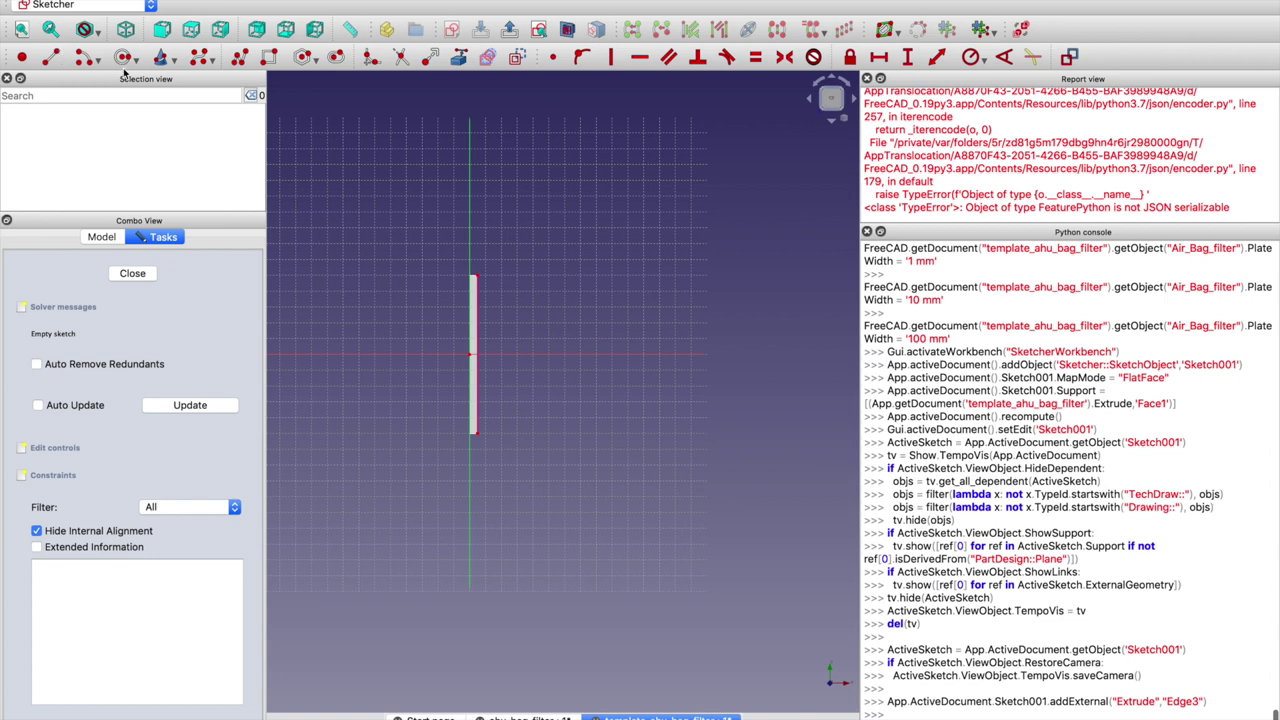
Draw a six-segment zigzag polyline off the plate edge and move its middle tip to x = 90
{"action": "left_click", "coordinate": [241, 60]}
{"action": "left_click", "coordinate": [478, 291]}
{"action": "left_click", "coordinate": [609, 322]}
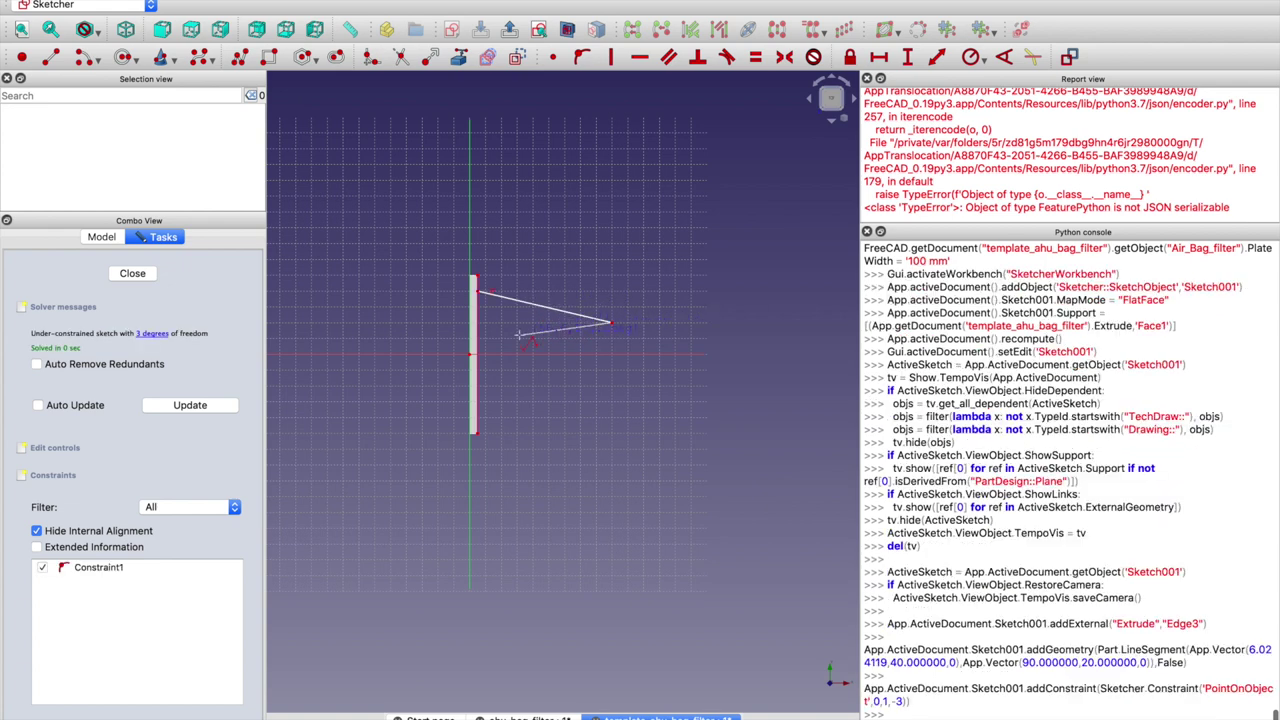
{"action": "left_click", "coordinate": [478, 343]}
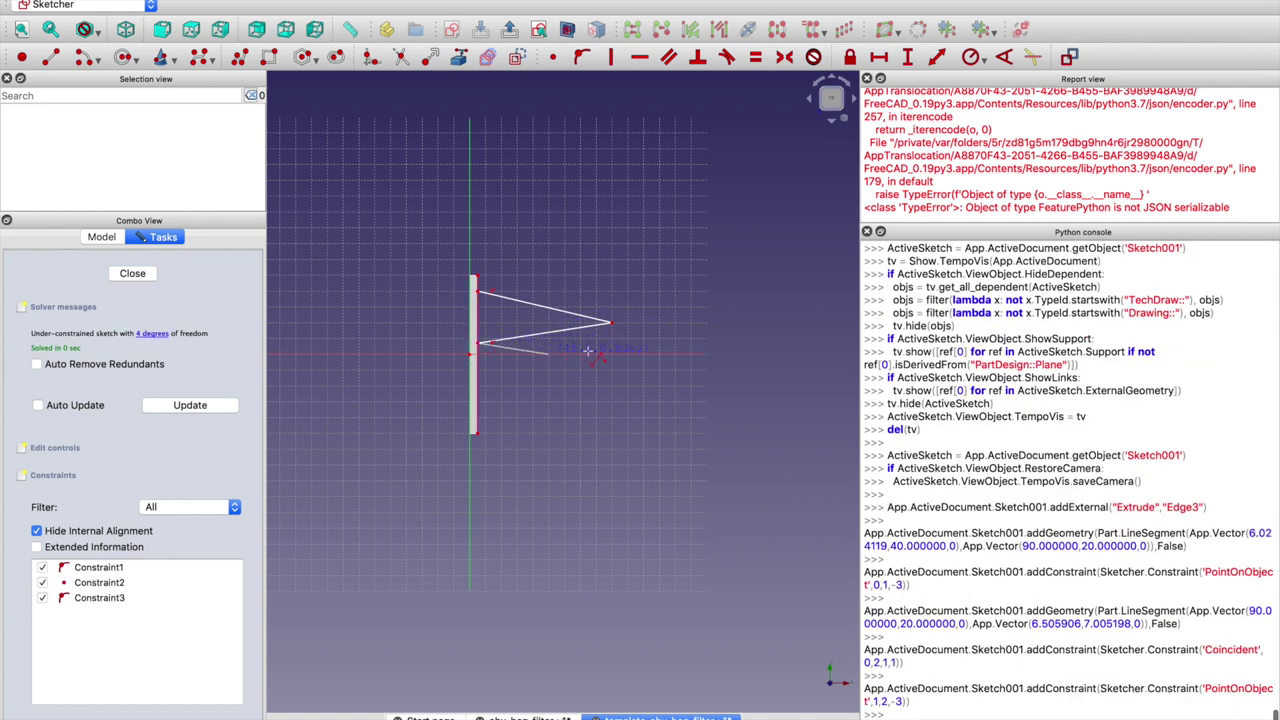
{"action": "left_click", "coordinate": [634, 369]}
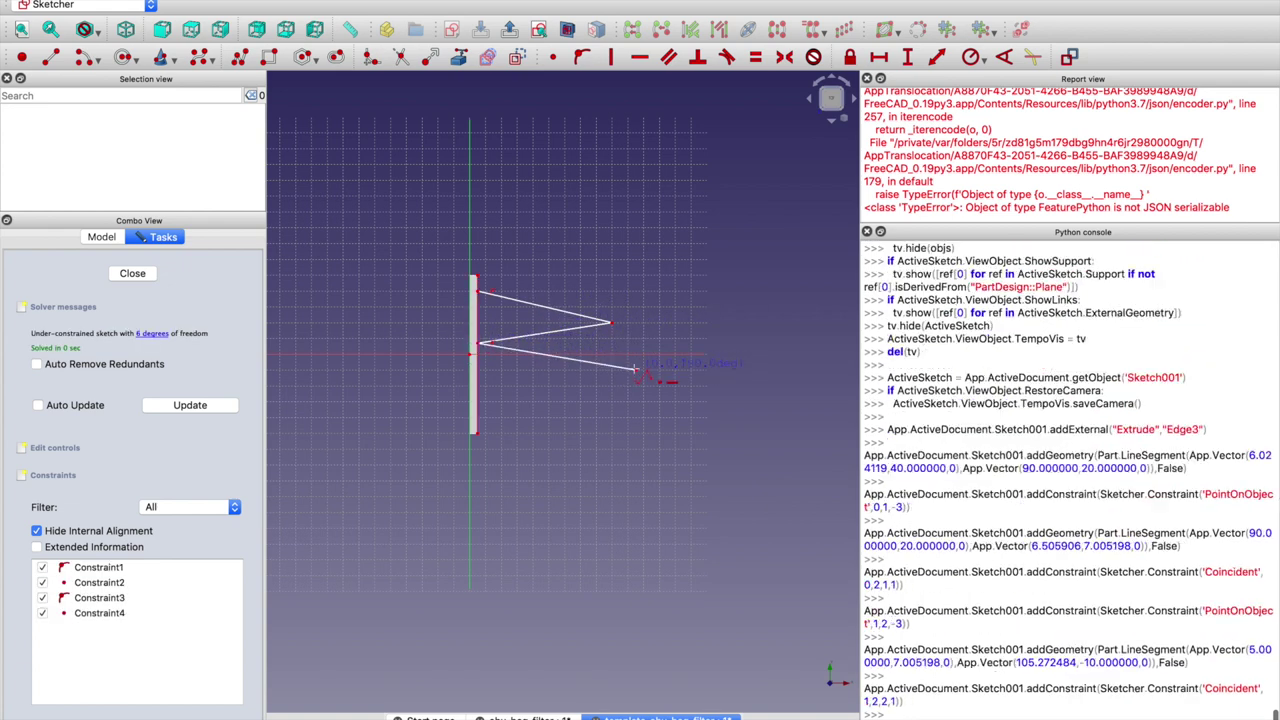
{"action": "left_click", "coordinate": [479, 385]}
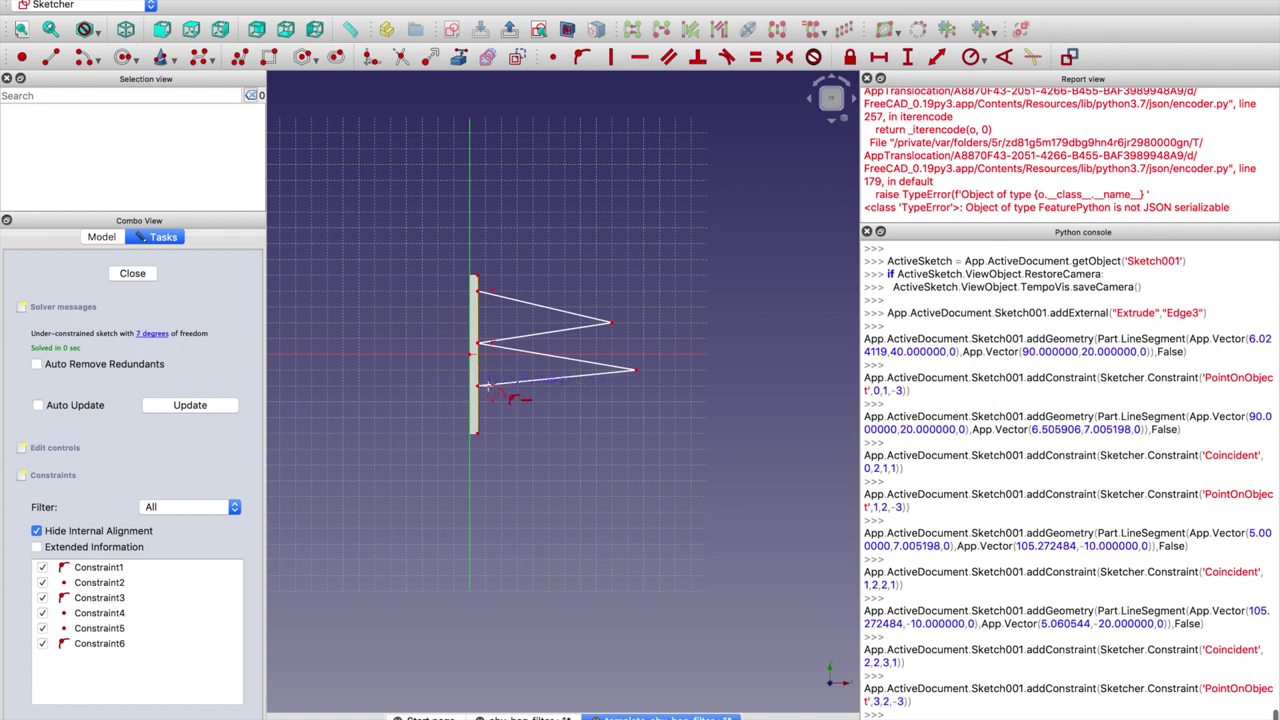
{"action": "left_click", "coordinate": [626, 393]}
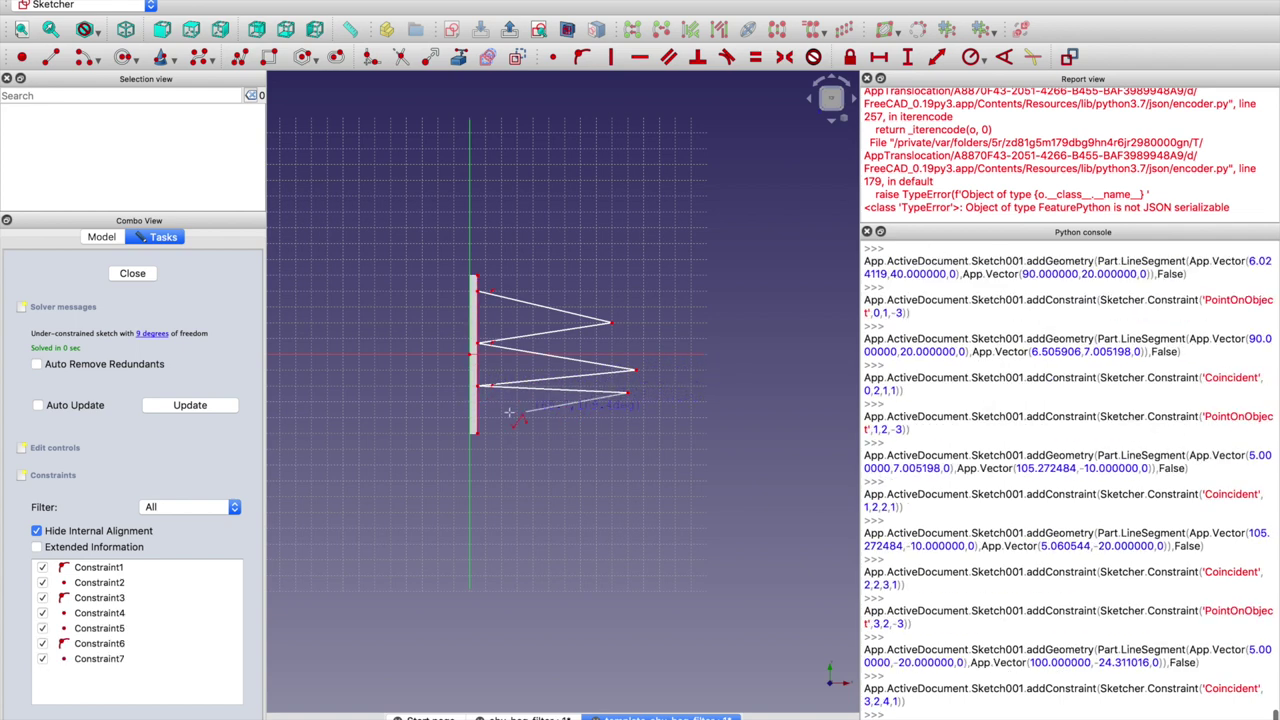
{"action": "left_click", "coordinate": [479, 417]}
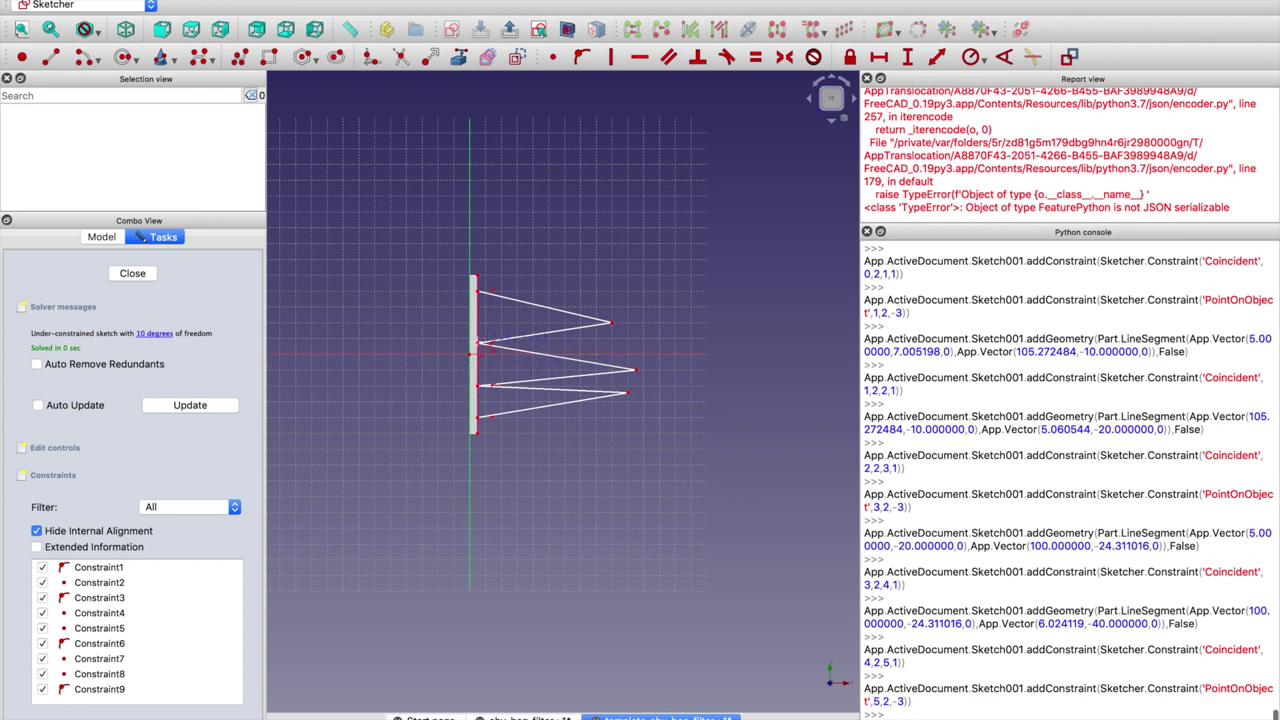
{"action": "key", "text": "Escape"}
{"action": "left_click_drag", "start_coordinate": [637, 372], "coordinate": [612, 407]}
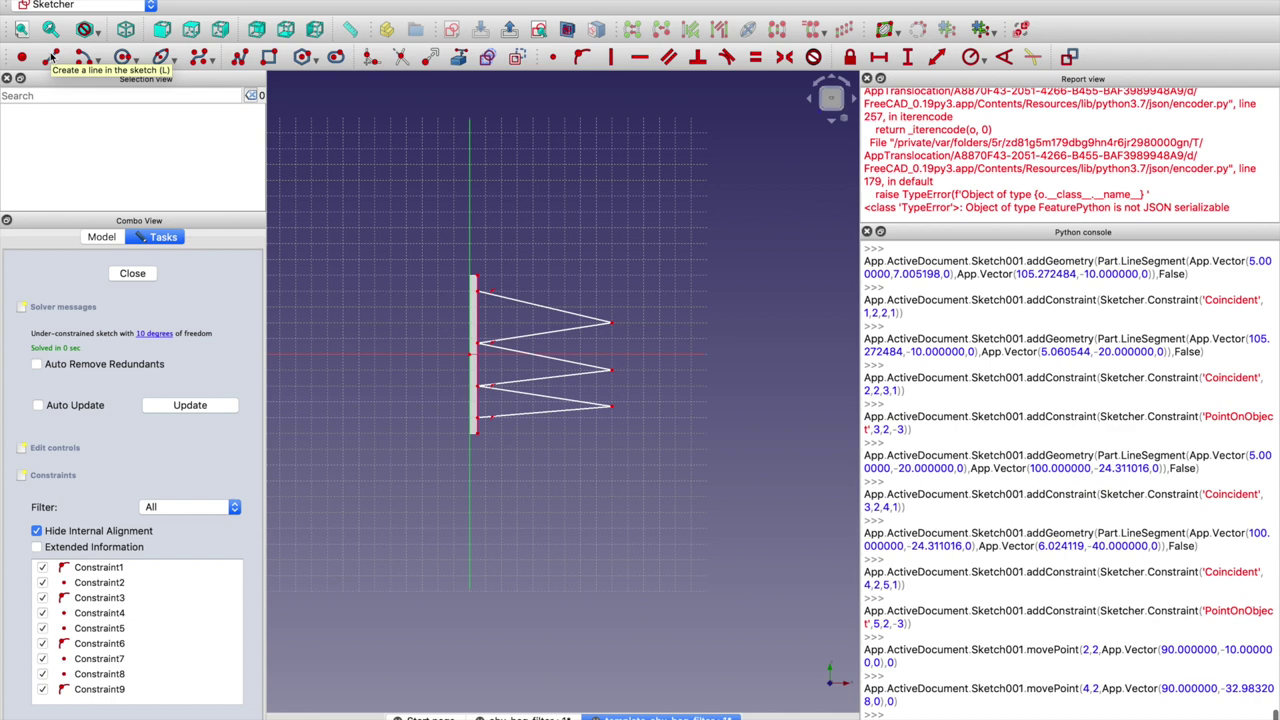
Join the zigzag tips with vertical lines at x = 90, then select the redundant Constraint17
{"action": "left_click", "coordinate": [52, 58]}
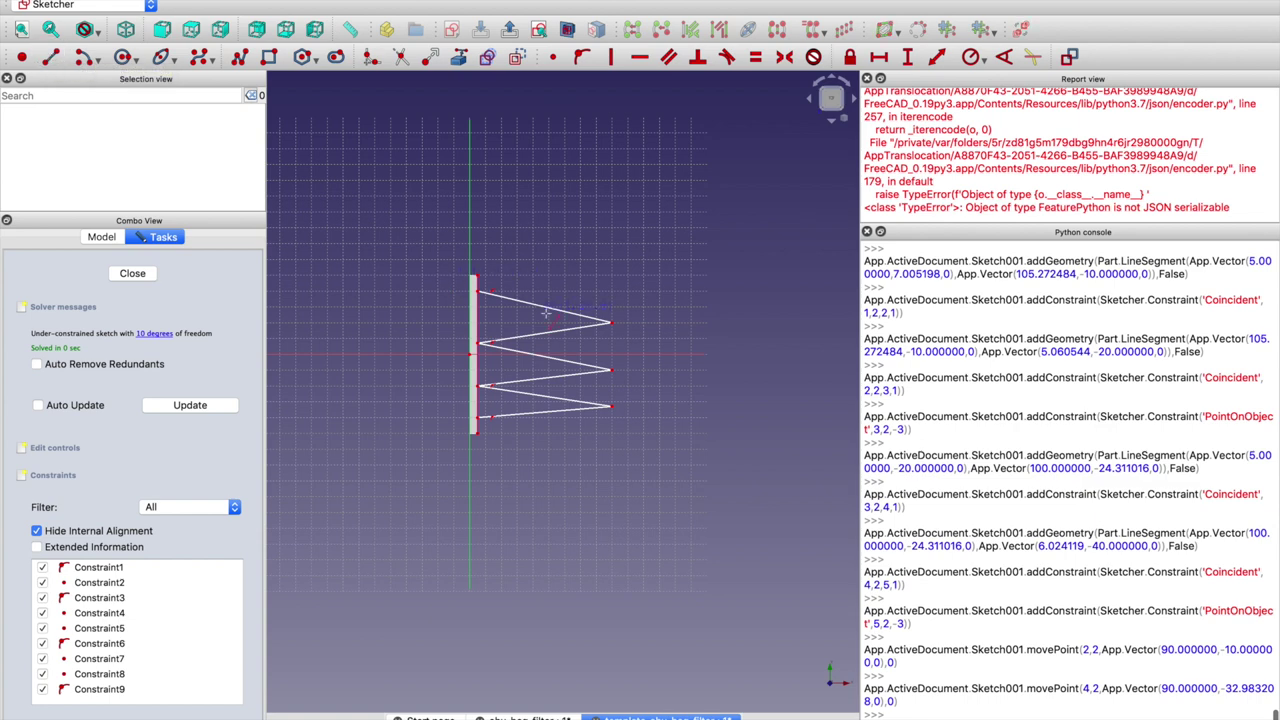
{"action": "left_click", "coordinate": [611, 323]}
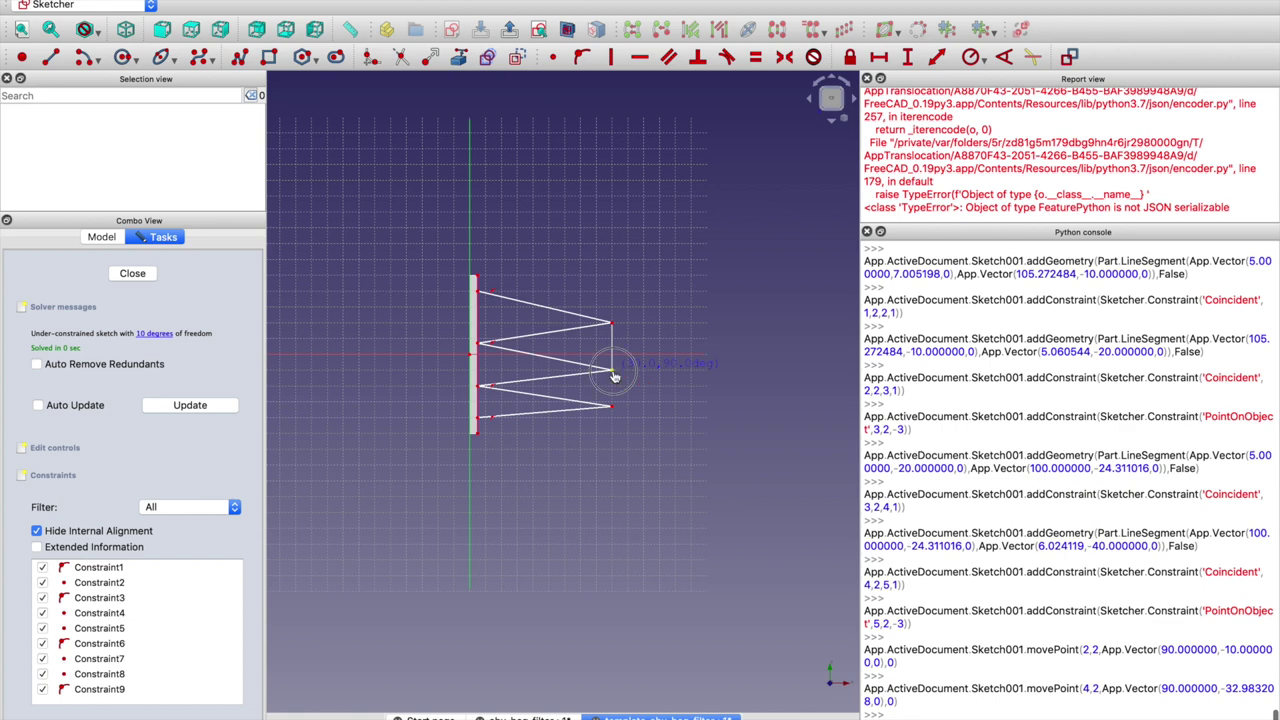
{"action": "left_click", "coordinate": [613, 370]}
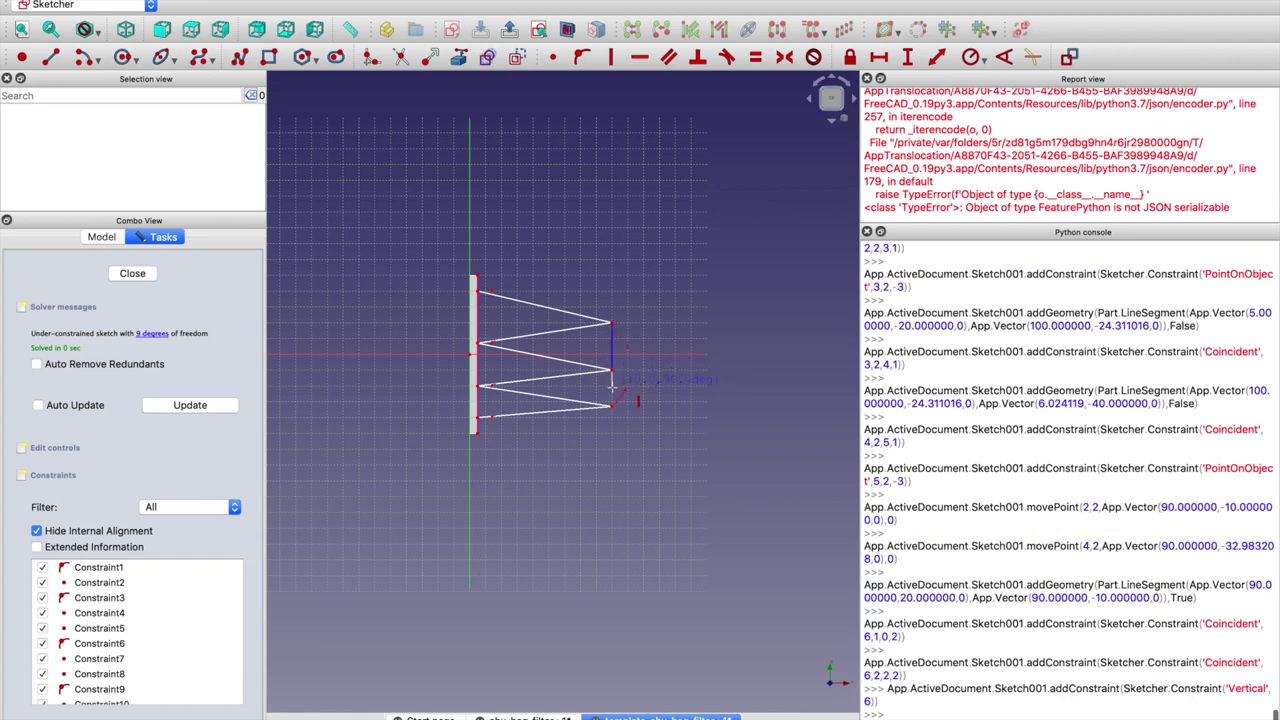
{"action": "left_click", "coordinate": [612, 405]}
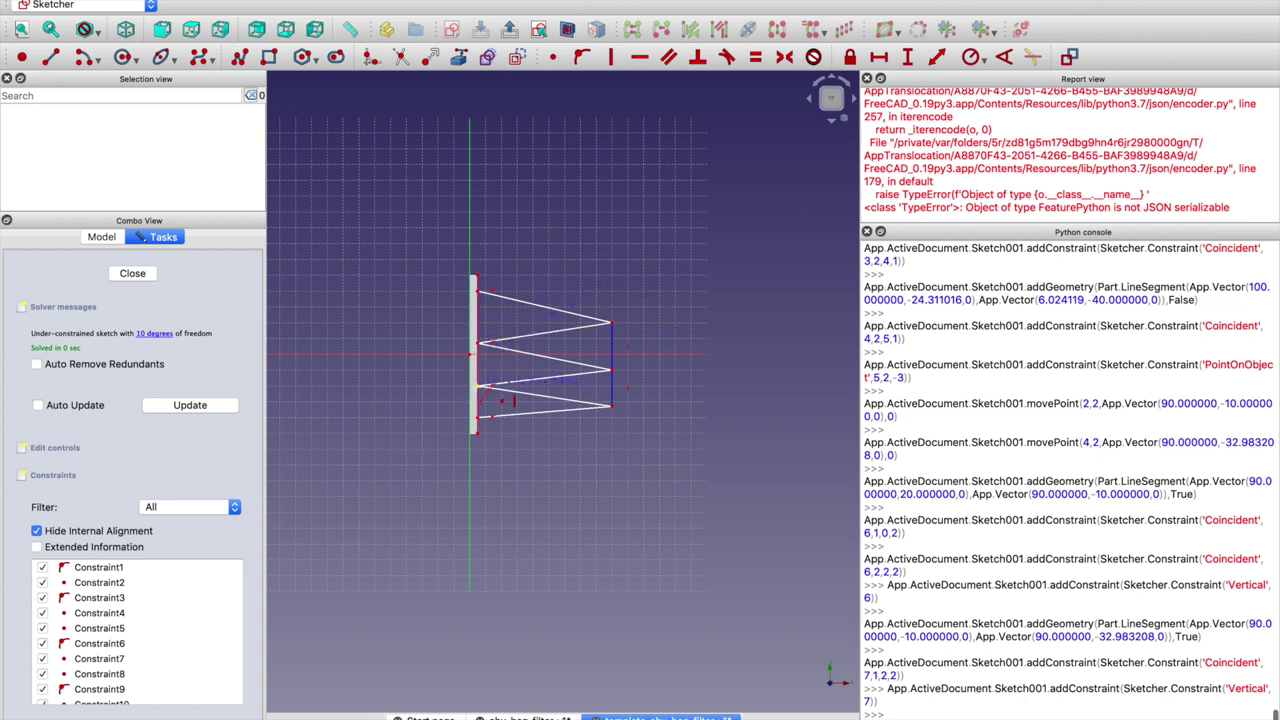
{"action": "left_click", "coordinate": [478, 386]}
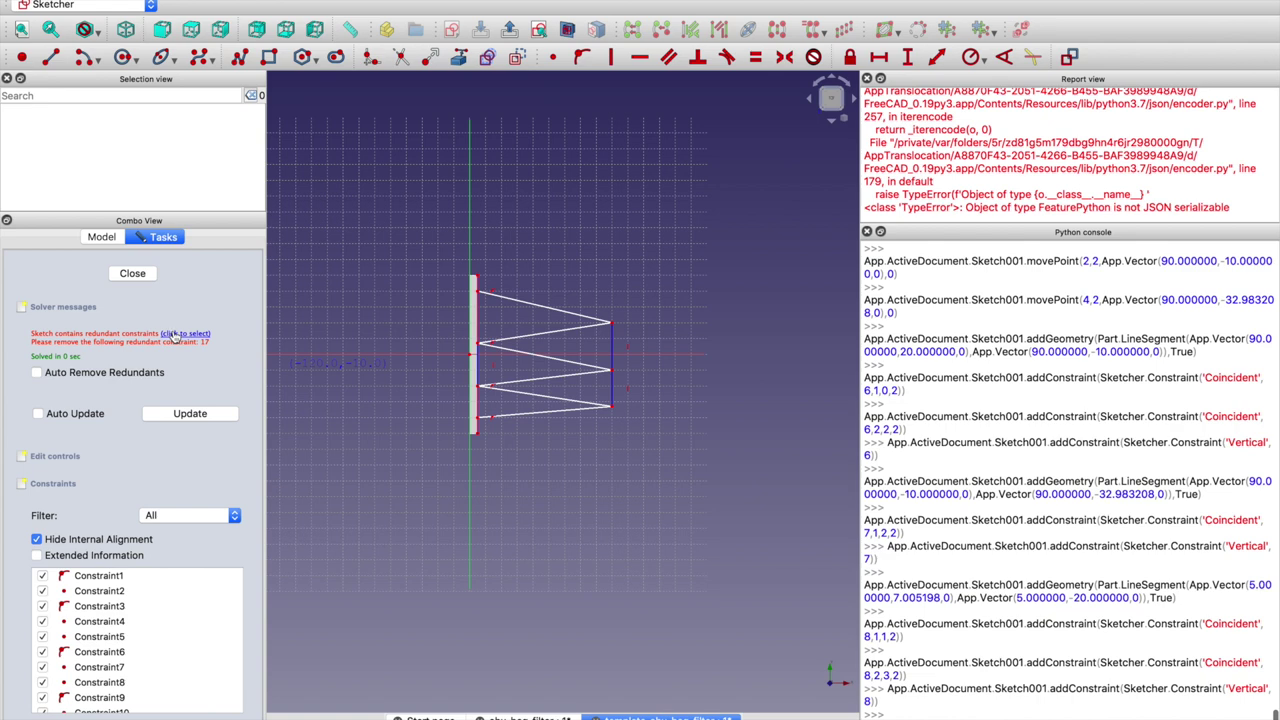
{"action": "scroll", "coordinate": [131, 652], "scroll_direction": "down", "scroll_amount": 5}
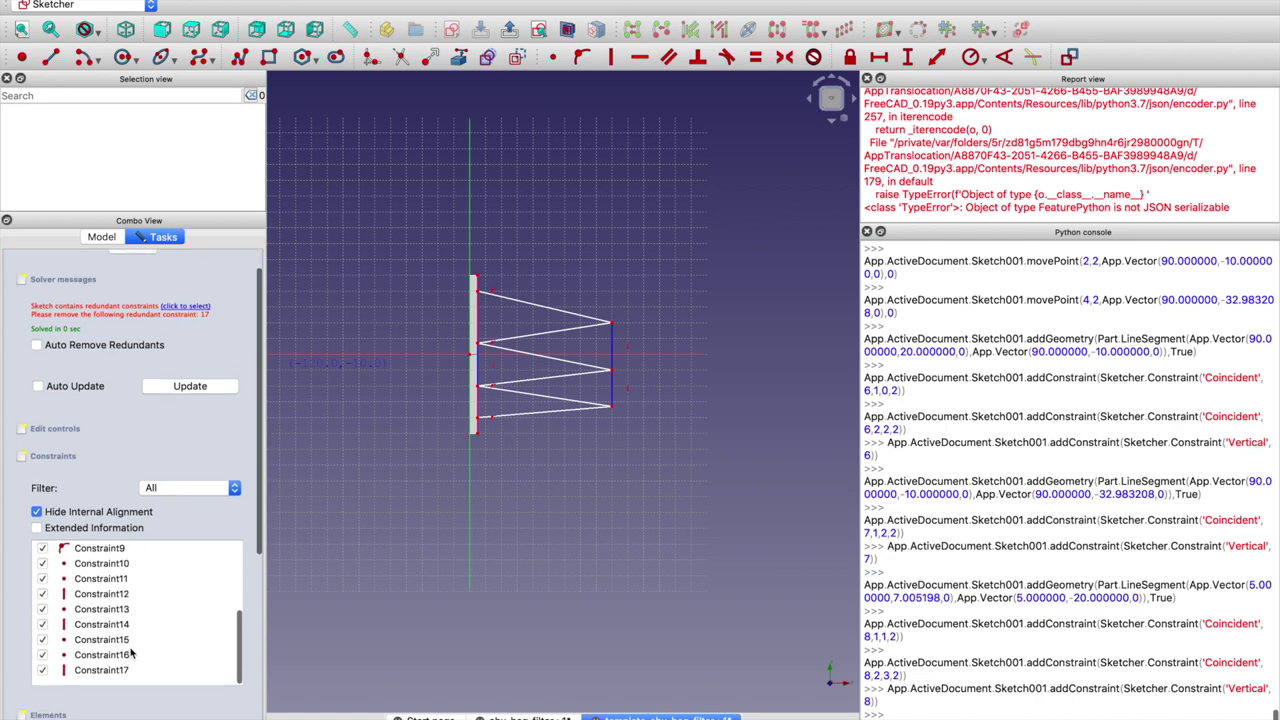
{"action": "left_click", "coordinate": [125, 662]}
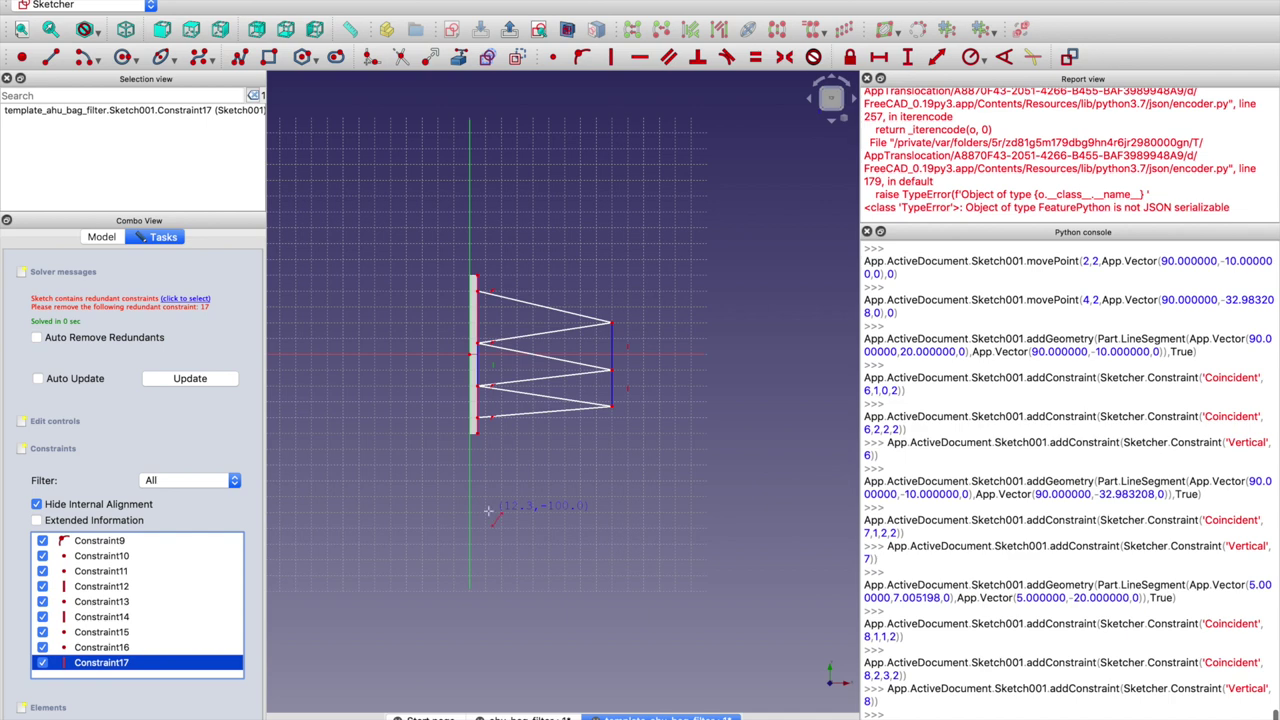
Reopen Sketch001 and delete the redundant Constraint17
{"action": "key", "text": "Escape"}
{"action": "double_click", "coordinate": [80, 460]}
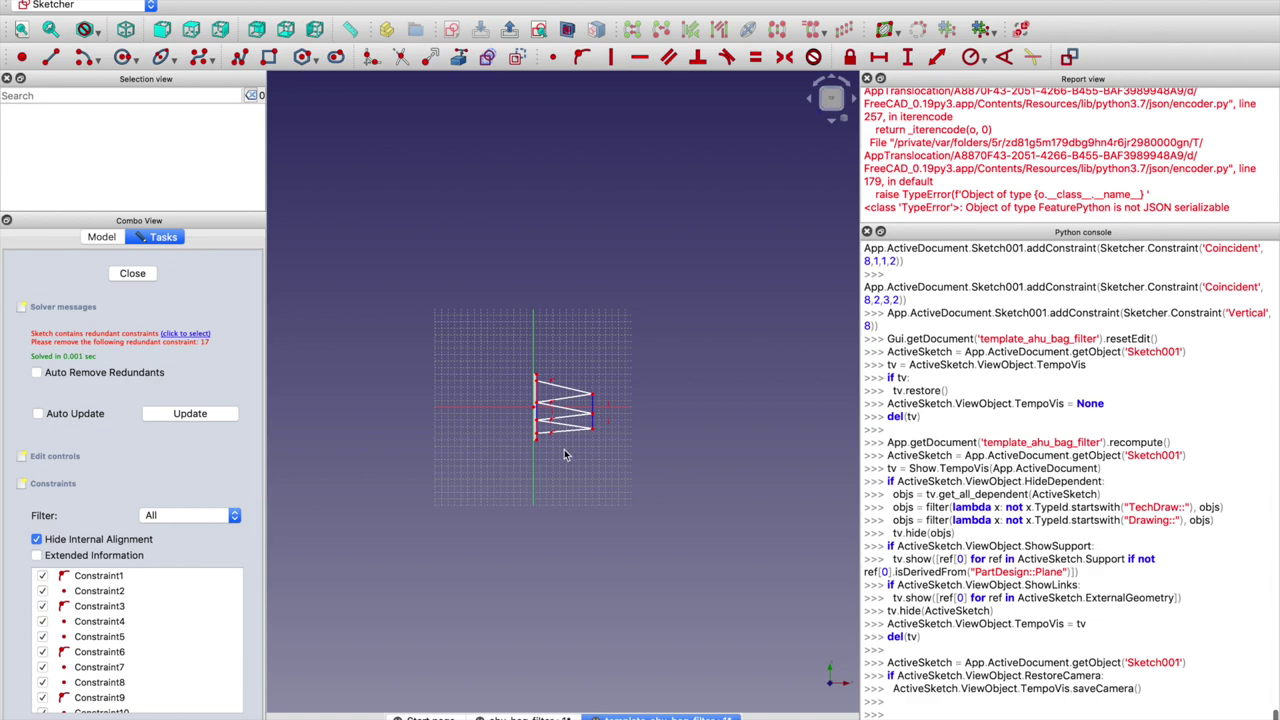
{"action": "scroll", "coordinate": [535, 425], "scroll_direction": "up", "scroll_amount": 8}
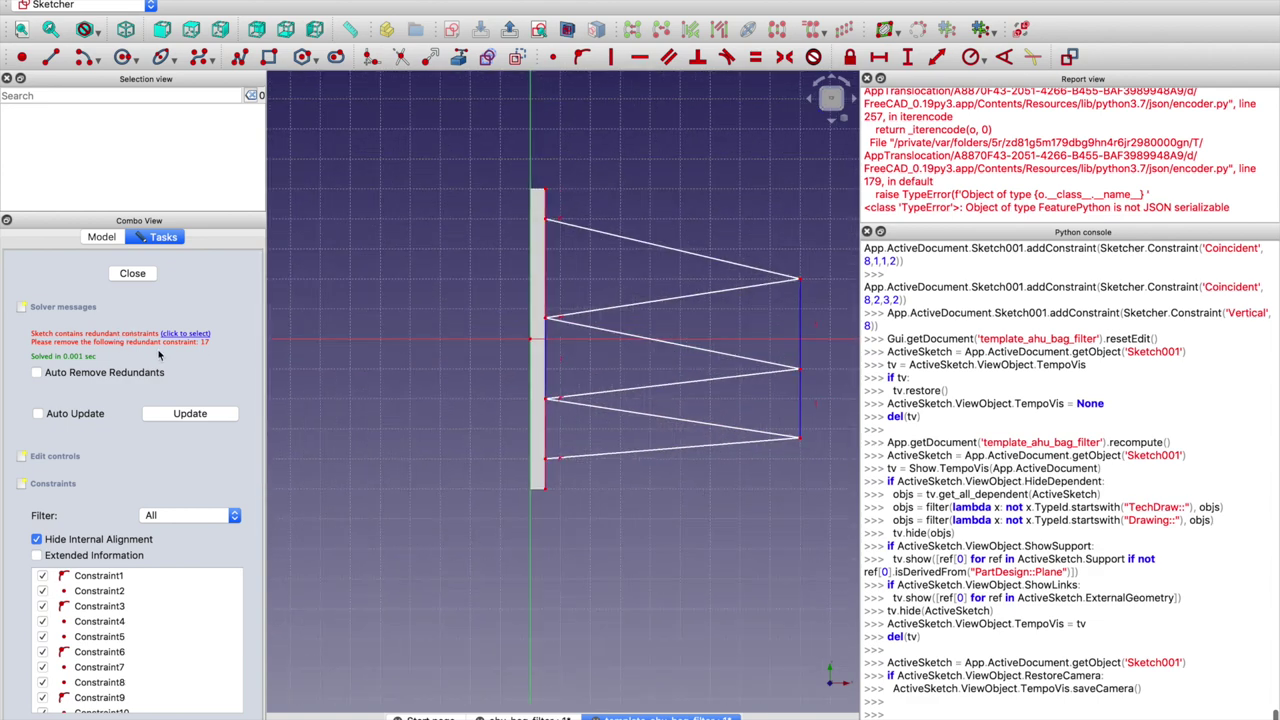
{"action": "scroll", "coordinate": [132, 605], "scroll_direction": "down", "scroll_amount": 10}
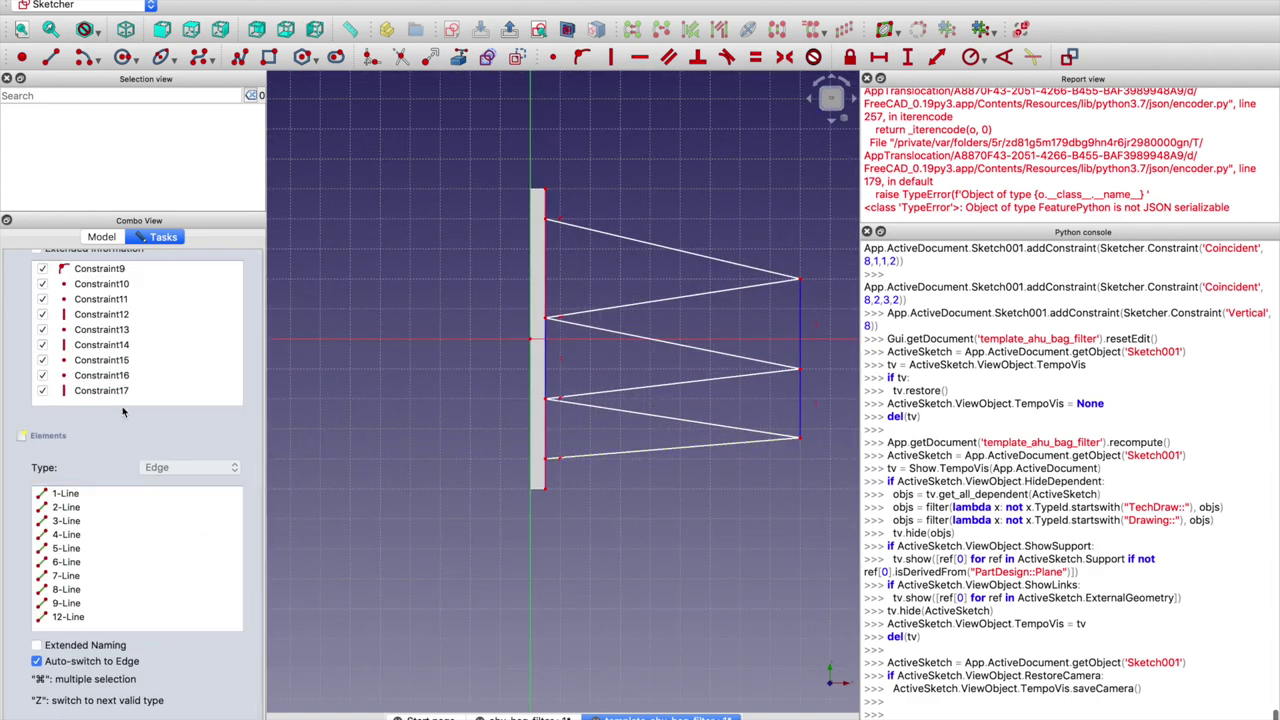
{"action": "left_click", "coordinate": [116, 395]}
{"action": "key", "text": "Delete"}
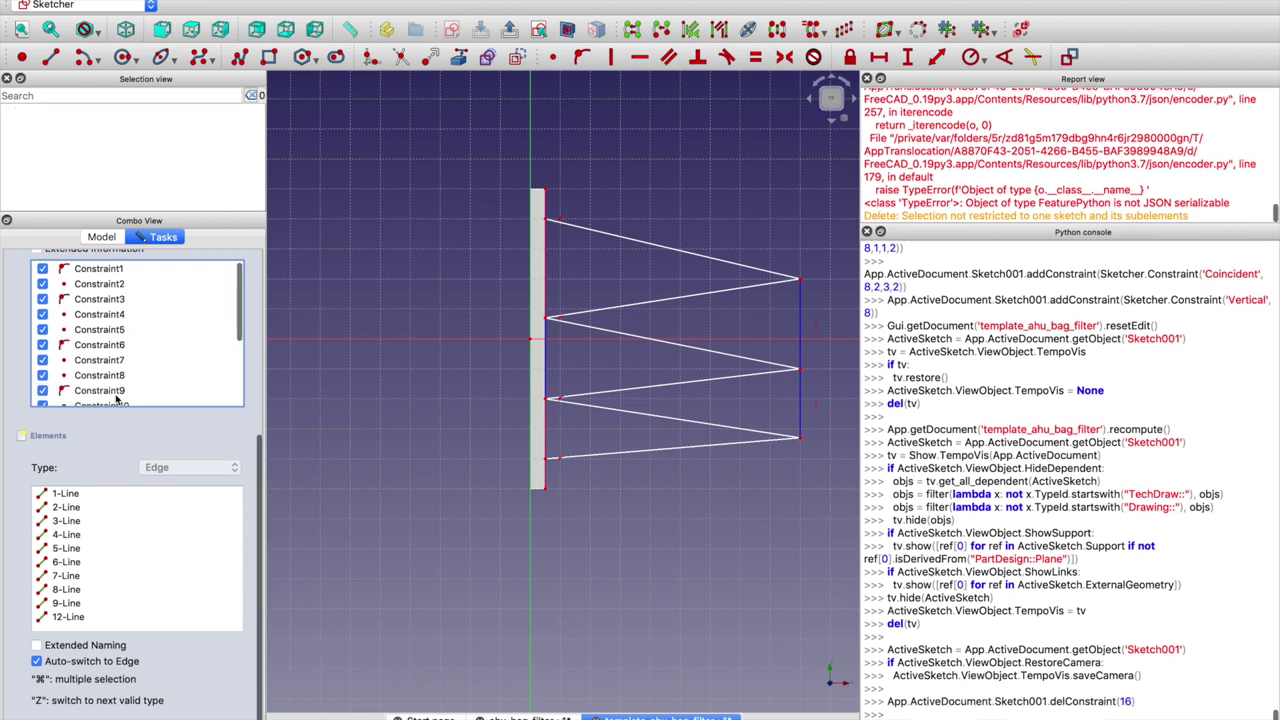
Pull up the loose zigzag line and make its tip coincide with the right edge's lower endpoint
{"action": "mouse_move", "coordinate": [648, 308]}
{"action": "left_mouse_down"}
{"action": "mouse_move", "coordinate": [660, 280]}
{"action": "mouse_move", "coordinate": [680, 289]}
{"action": "mouse_move", "coordinate": [655, 272]}
{"action": "mouse_move", "coordinate": [697, 278]}
{"action": "left_mouse_up"}
{"action": "left_click", "coordinate": [848, 438]}
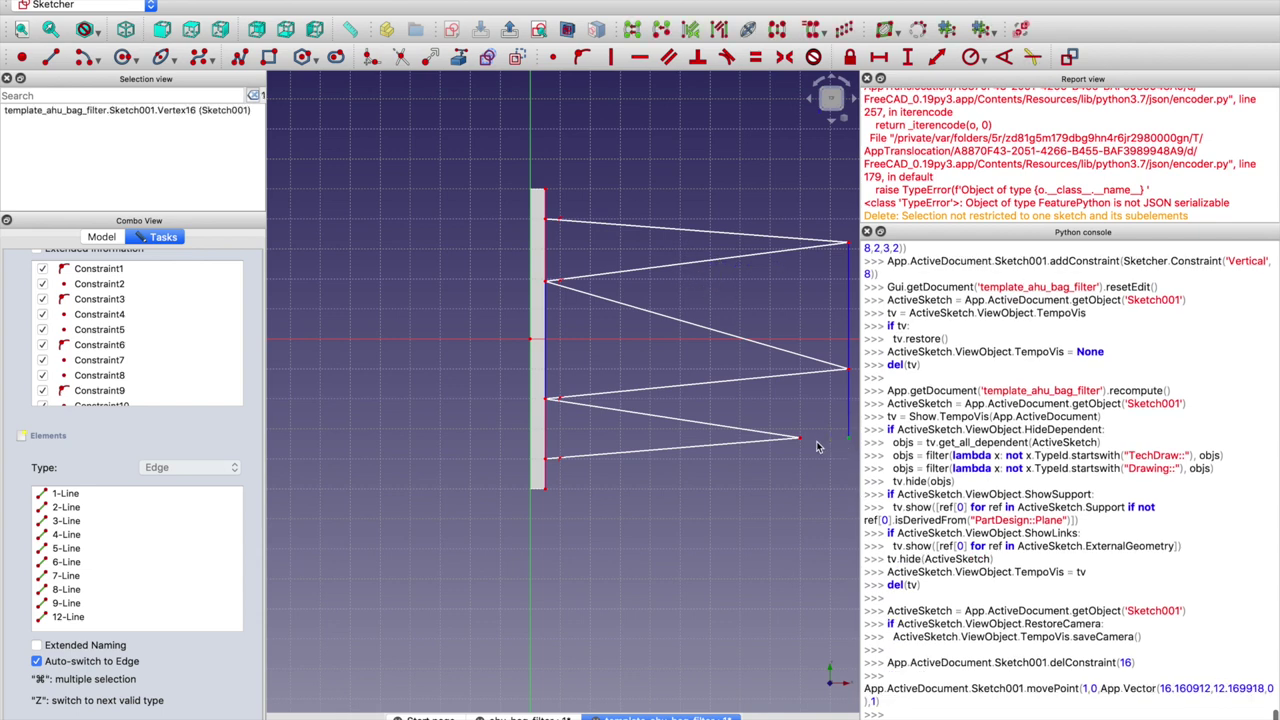
{"action": "left_click", "coordinate": [799, 437], "text": "super"}
{"action": "left_click", "coordinate": [553, 57]}
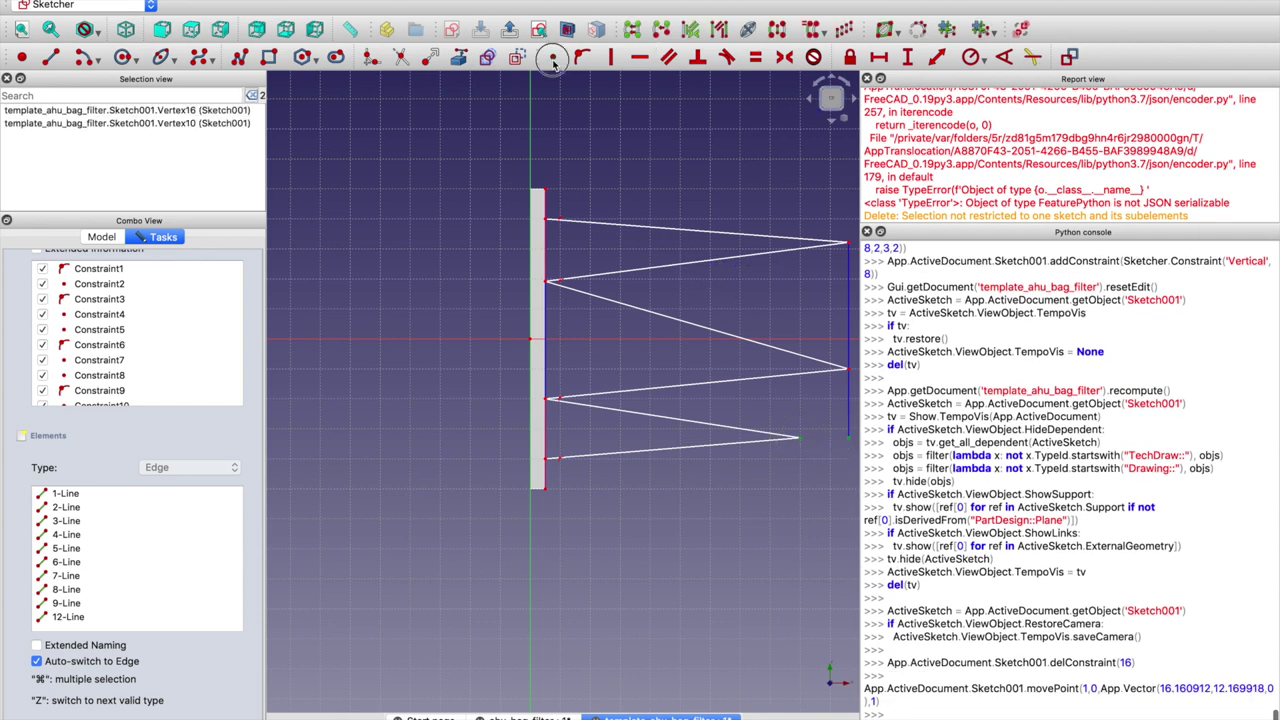
Make the upper right, lower right and third vertical segments equal, then leave the sketch
{"action": "scroll", "coordinate": [771, 283], "scroll_direction": "right", "scroll_amount": 5}
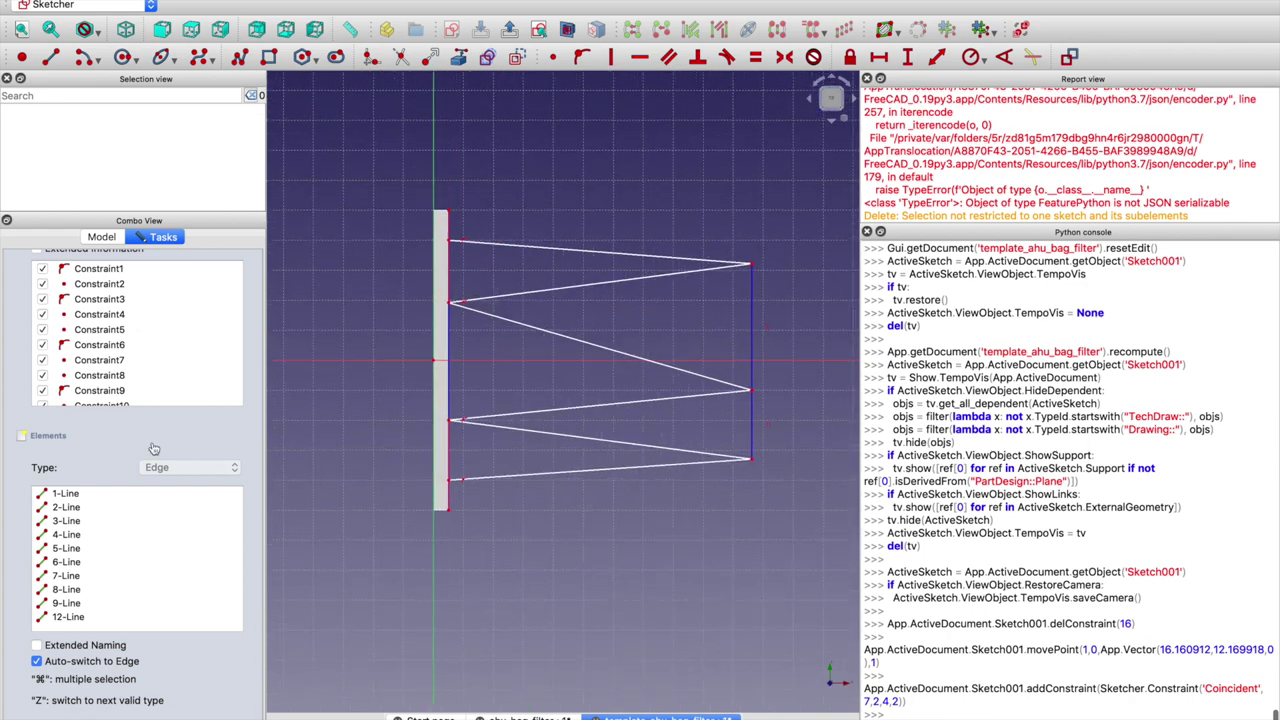
{"action": "scroll", "coordinate": [153, 448], "scroll_direction": "up", "scroll_amount": 10}
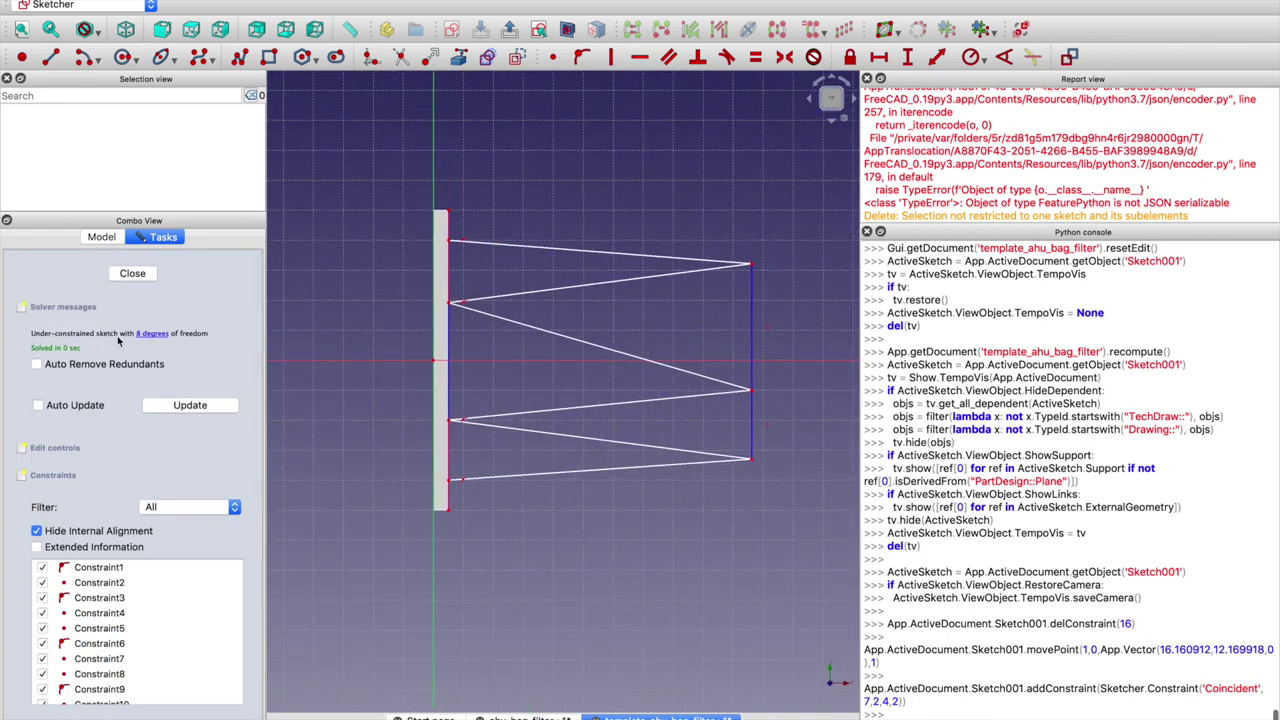
{"action": "left_click", "coordinate": [615, 283]}
{"action": "left_click", "coordinate": [818, 299]}
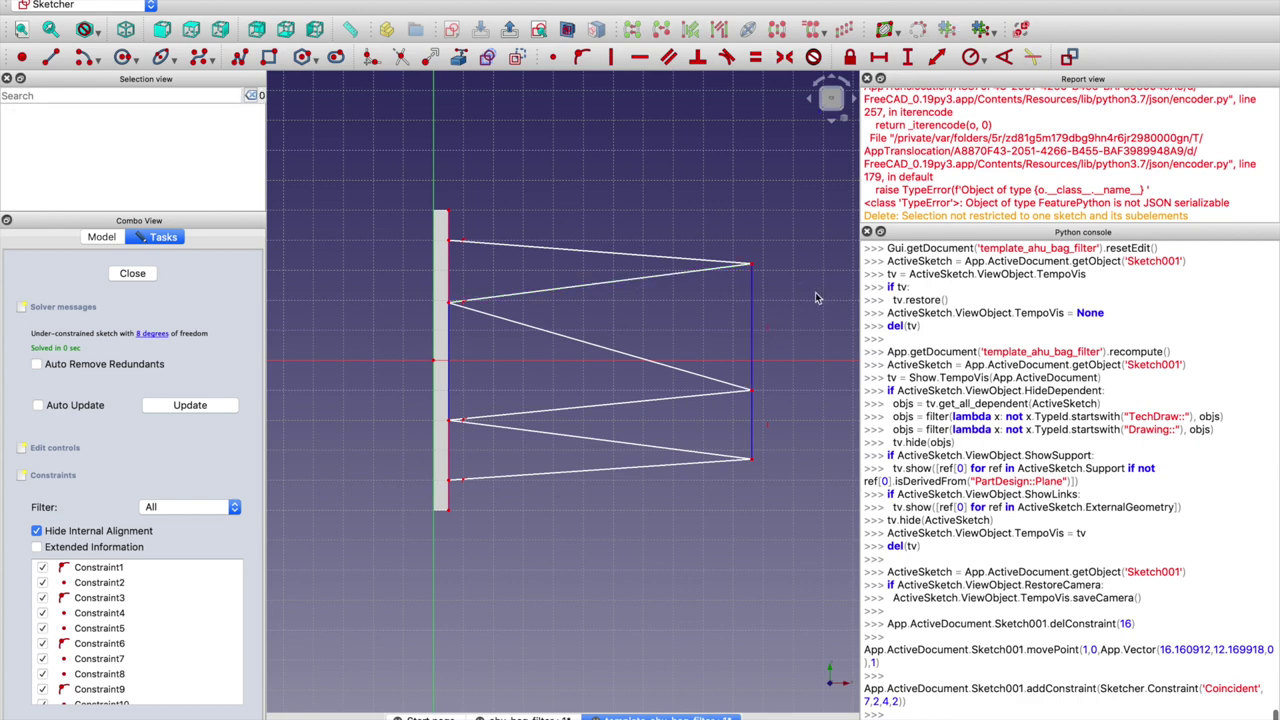
{"action": "left_click", "coordinate": [754, 325]}
{"action": "left_click", "coordinate": [753, 435]}
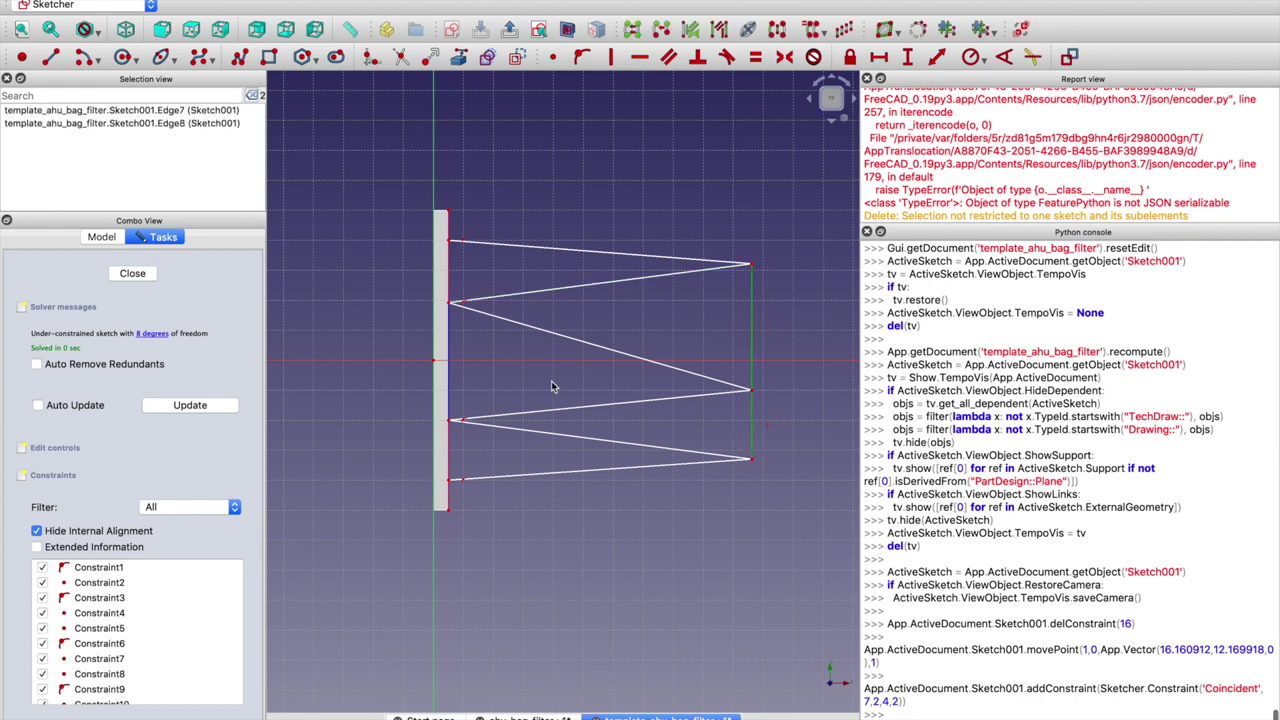
{"action": "left_click", "coordinate": [451, 353]}
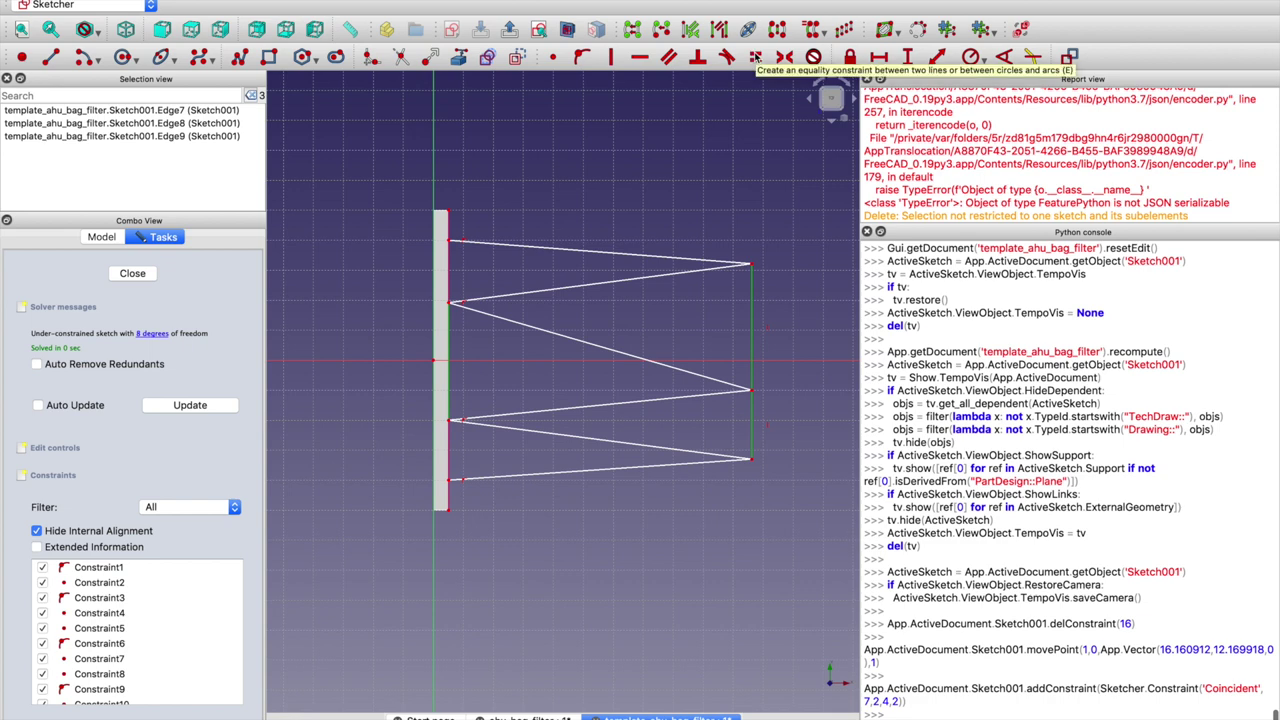
{"action": "left_click", "coordinate": [756, 58]}
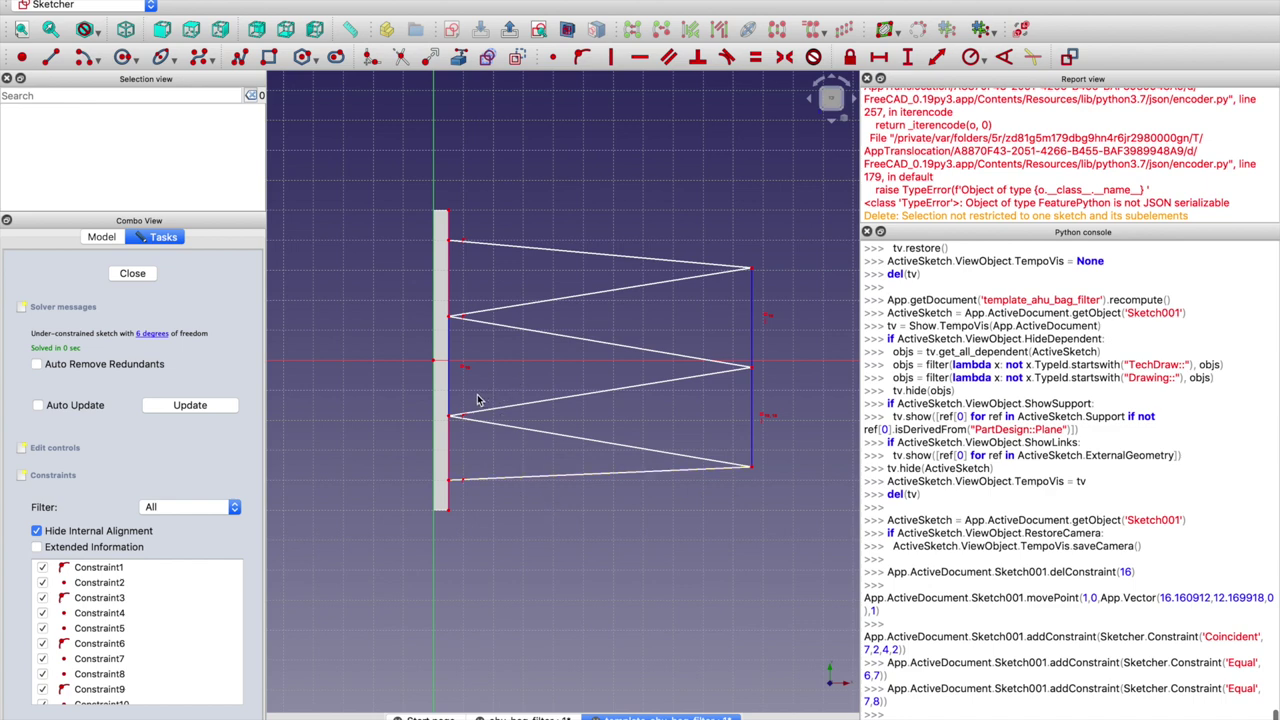
{"action": "key", "text": "Escape"}
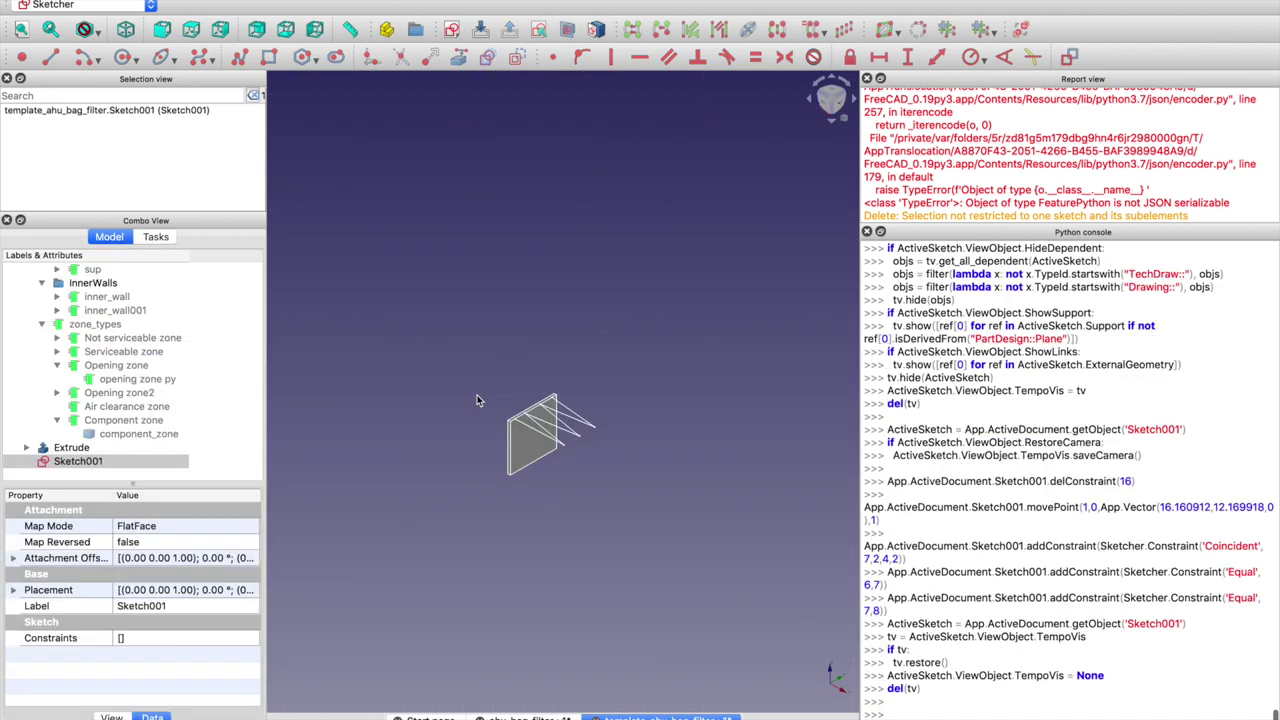
Reopen Sketch001 and add a horizontal distance from a plate-side vertex to the right zigzag tip
{"action": "double_click", "coordinate": [67, 463]}
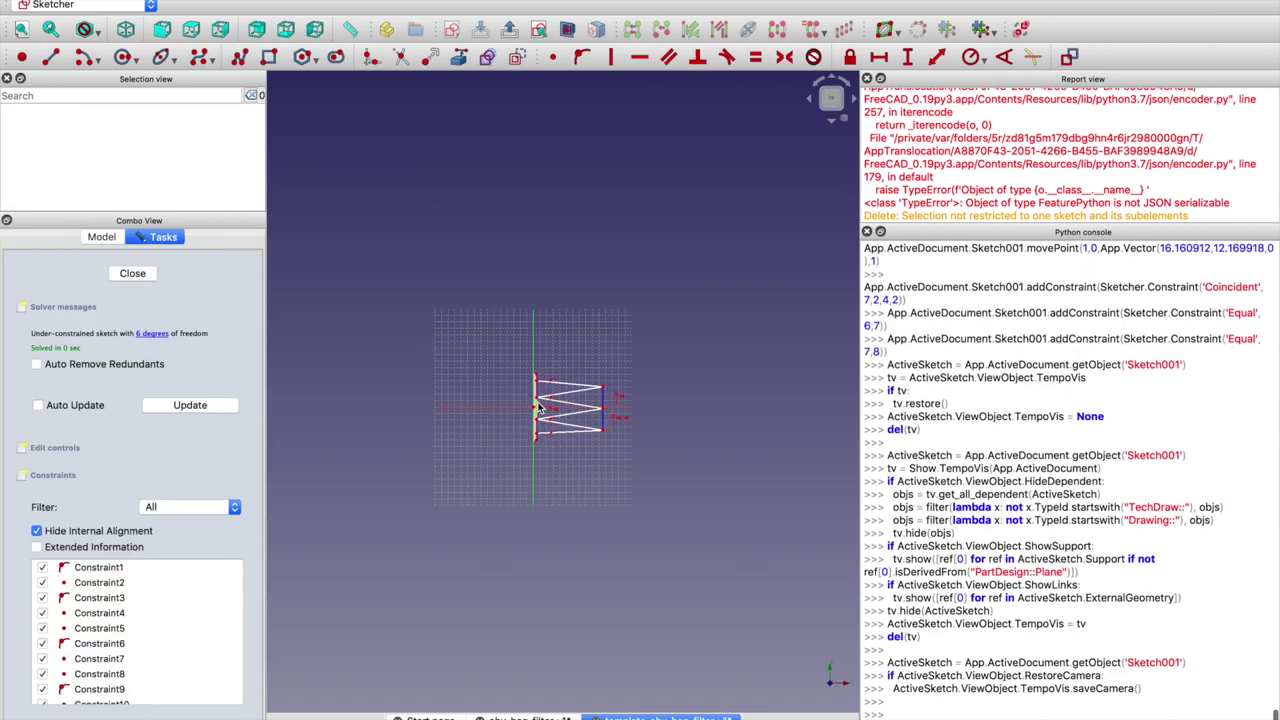
{"action": "scroll", "coordinate": [537, 405], "scroll_direction": "up", "scroll_amount": 5}
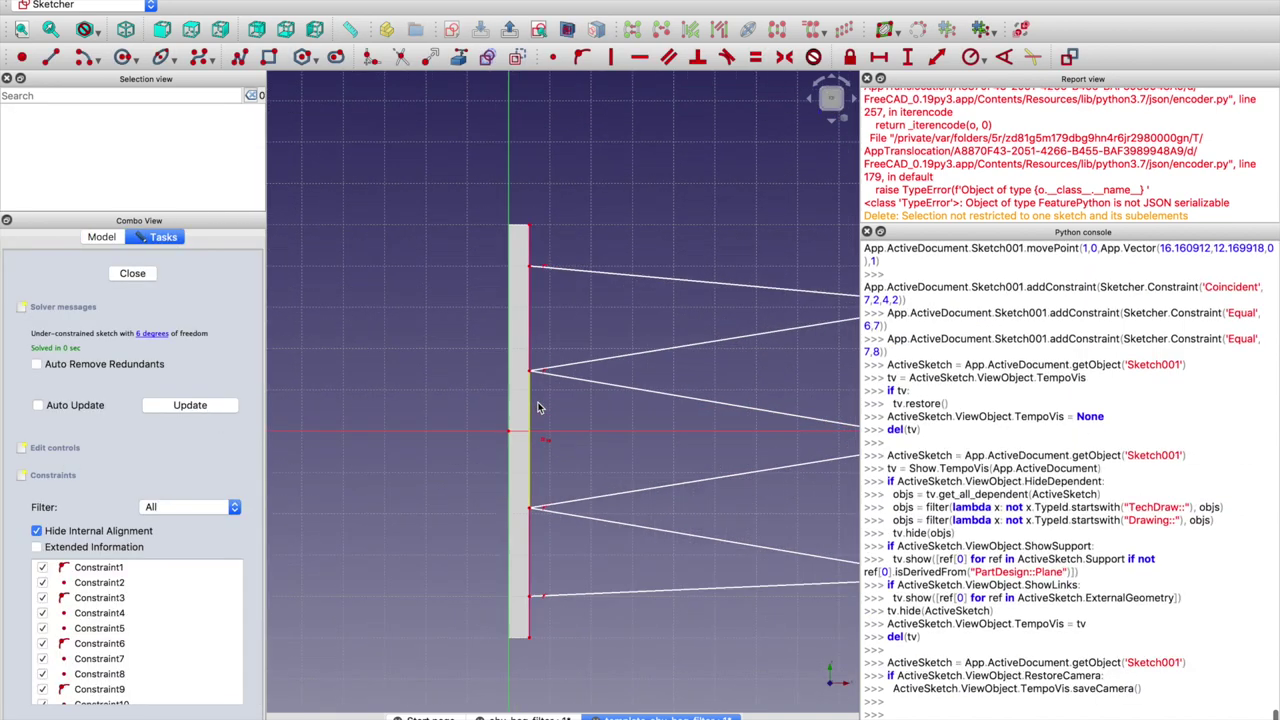
{"action": "left_click", "coordinate": [531, 508]}
{"action": "scroll", "coordinate": [504, 496], "scroll_direction": "right", "scroll_amount": 5}
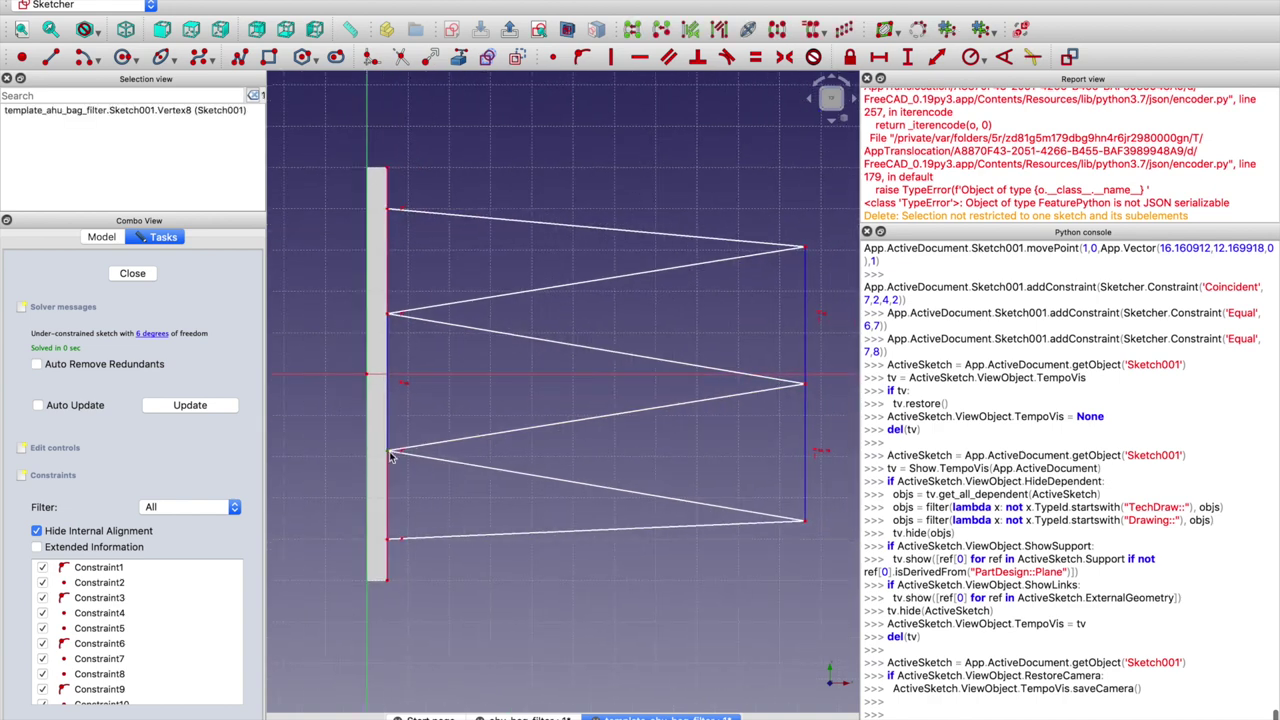
{"action": "left_click", "coordinate": [806, 386]}
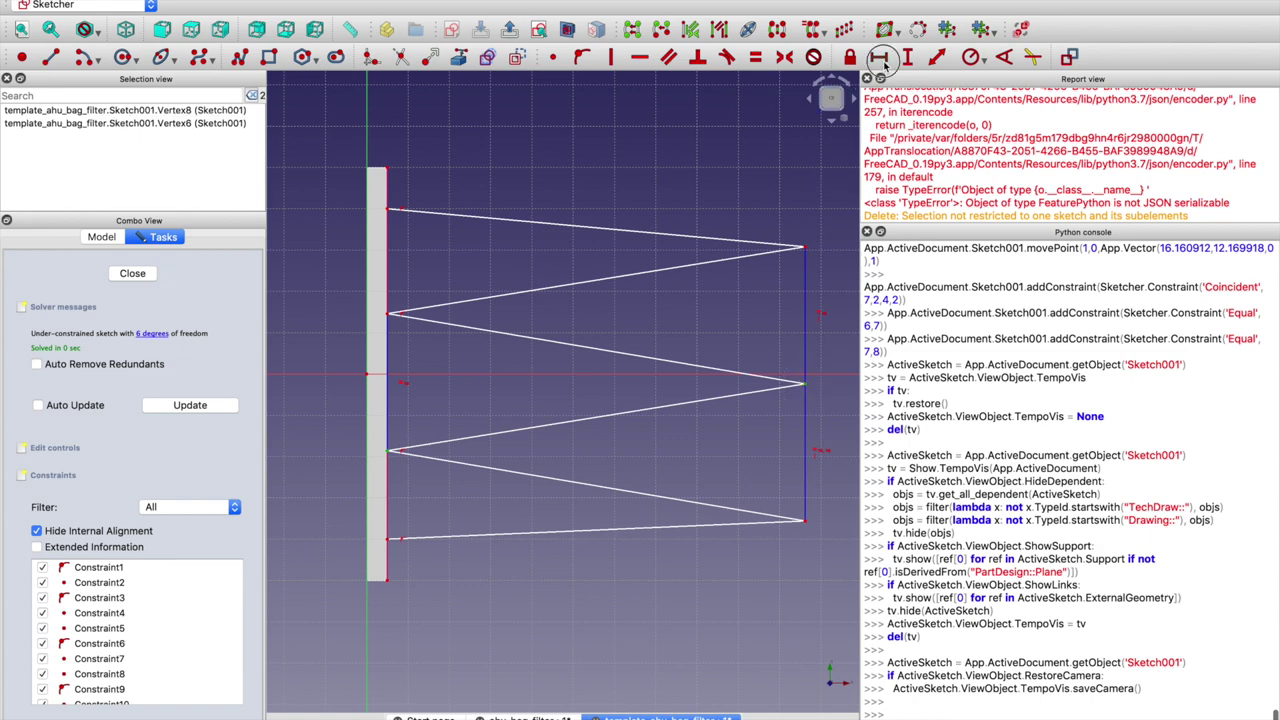
{"action": "left_click", "coordinate": [878, 57]}
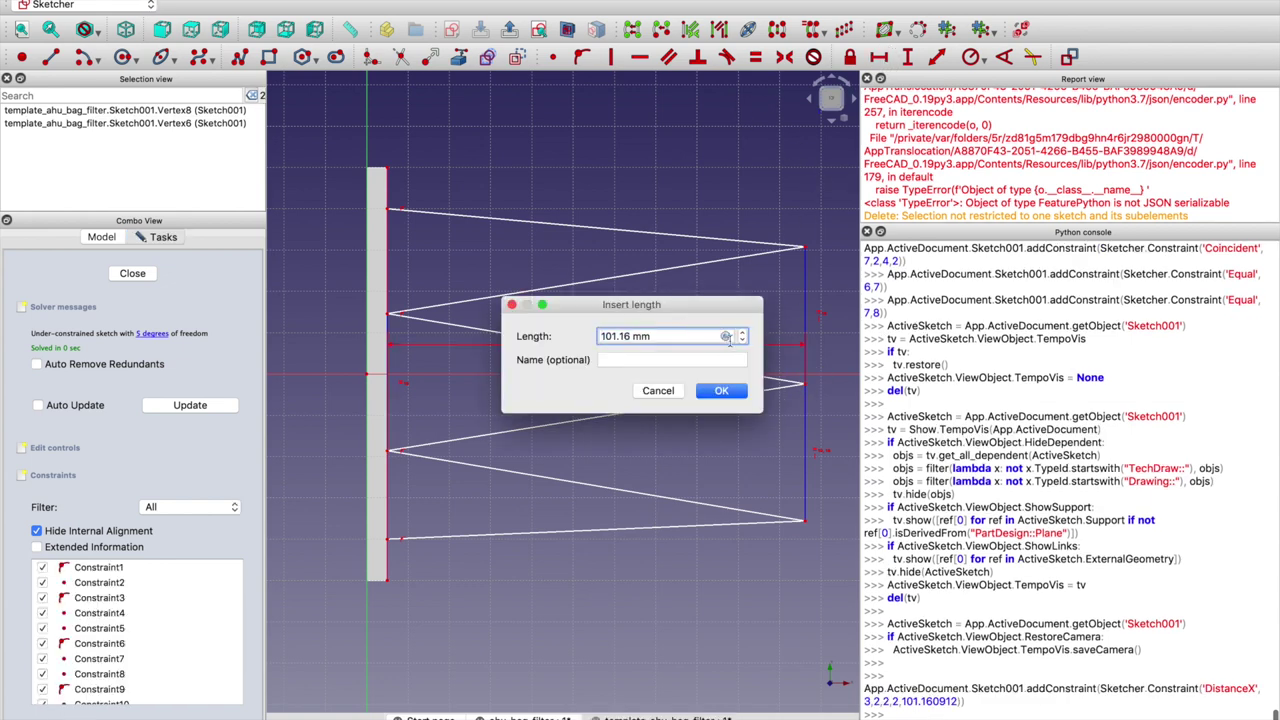
Bind that horizontal distance to Air_Bag_filter.BagLength, giving 90 mm
{"action": "left_click", "coordinate": [726, 337]}
{"action": "type", "text": "air"}
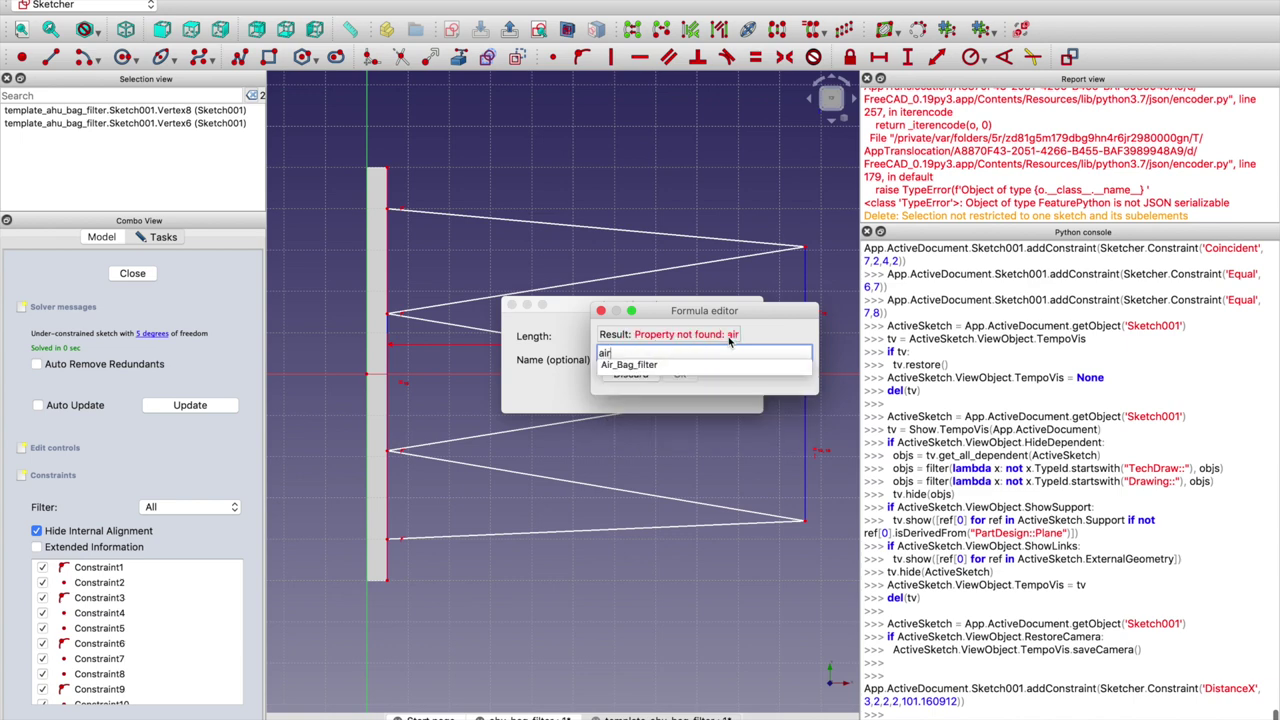
{"action": "key", "text": "Down"}
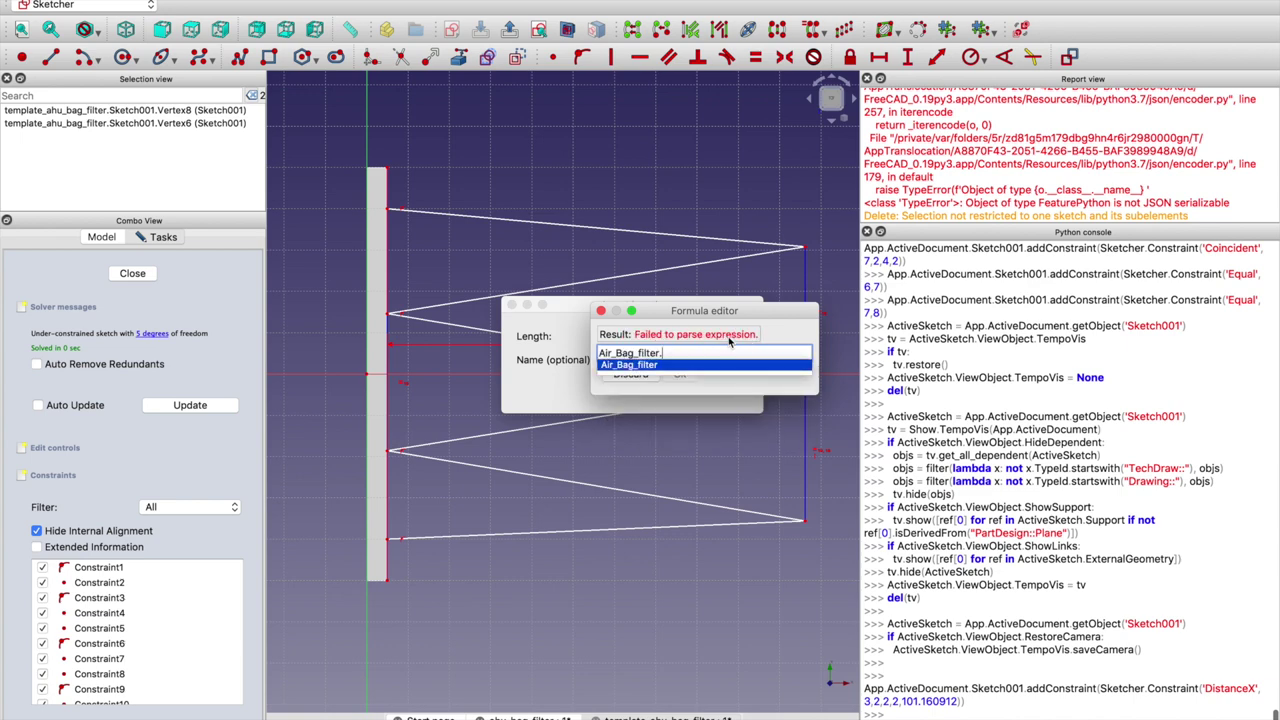
{"action": "type", "text": "ba"}
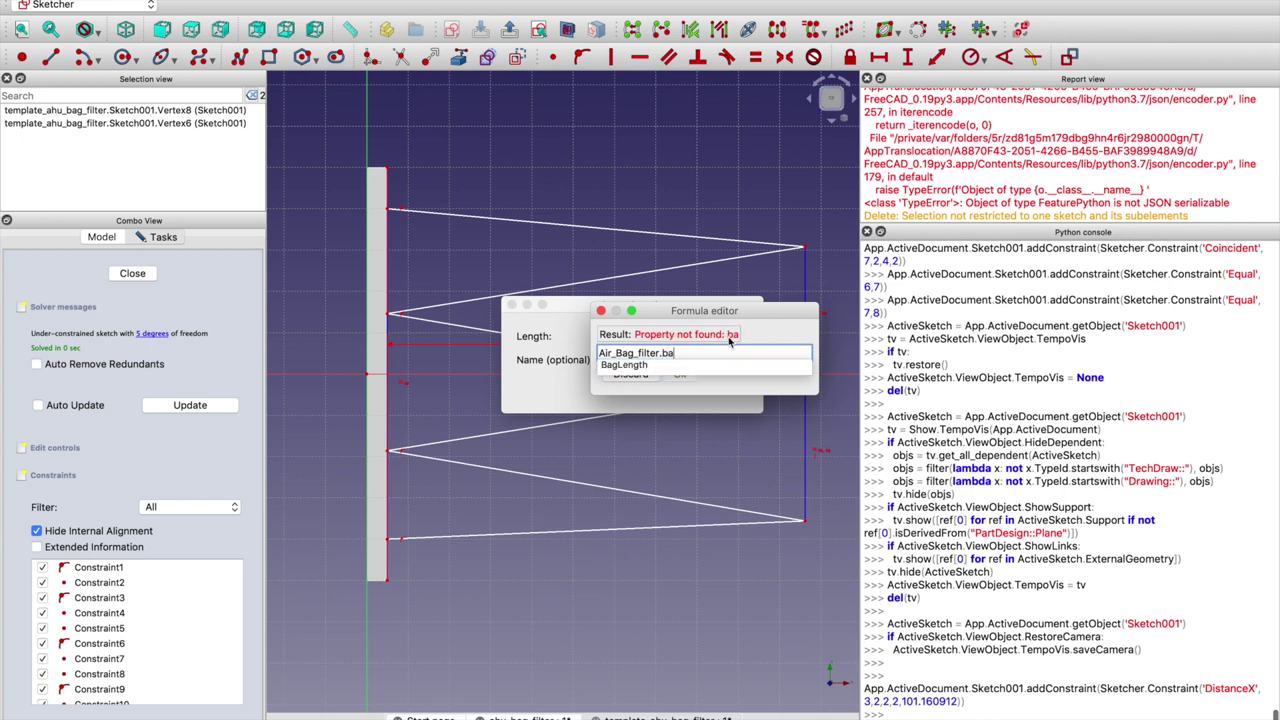
{"action": "key", "text": "Down"}
{"action": "key", "text": "Return"}
{"action": "key", "text": "Return"}
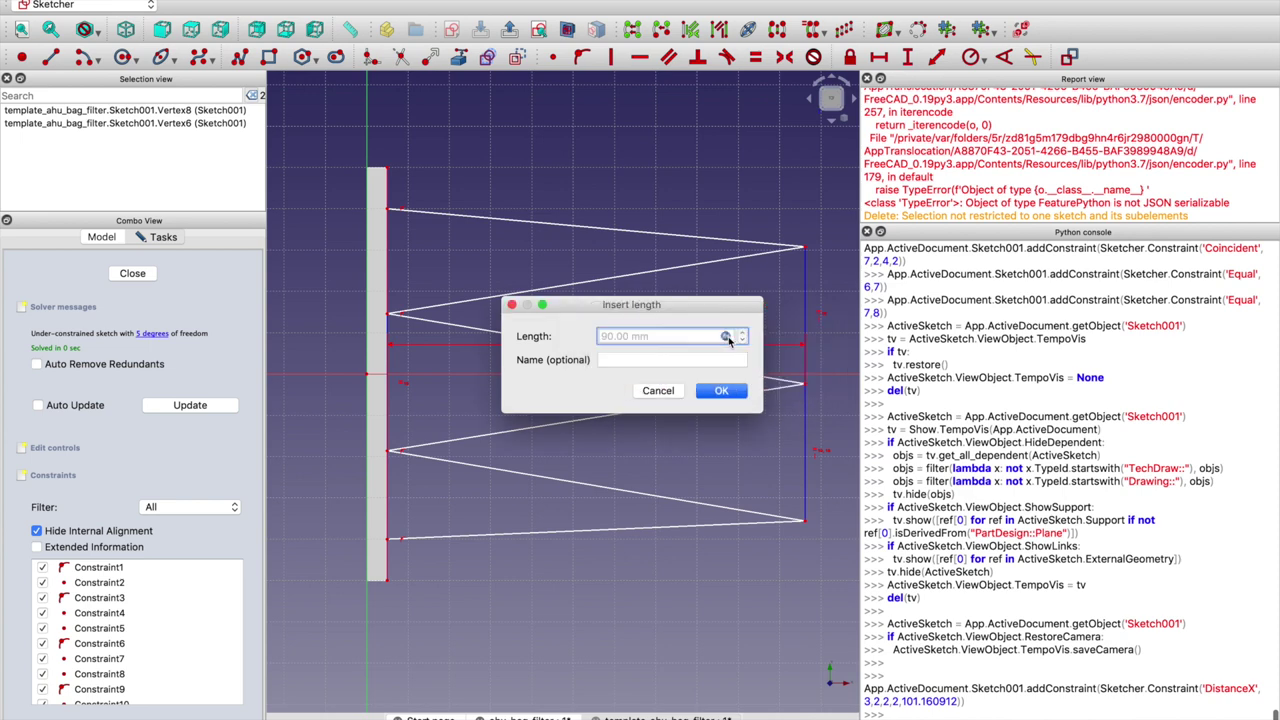
{"action": "left_click", "coordinate": [722, 391]}
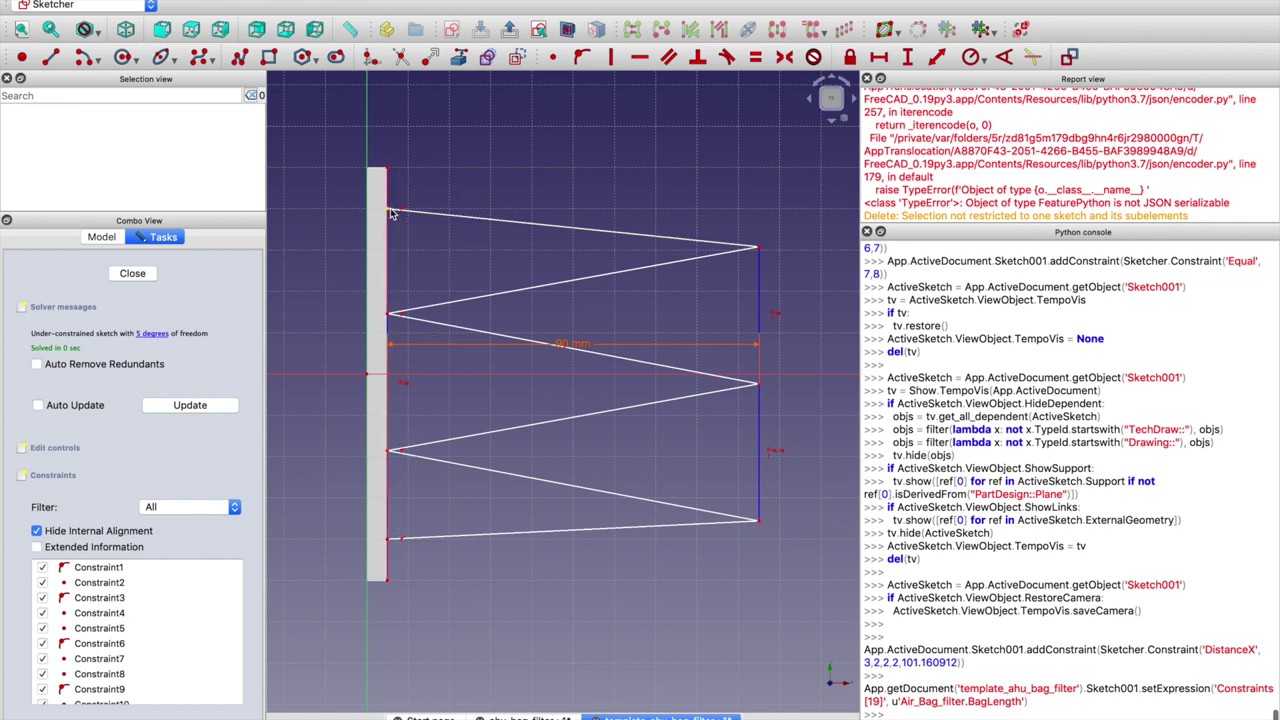
Select the bottom-left and top-left vertices and the bottom edge, then close the sketch
{"action": "left_click", "coordinate": [389, 540]}
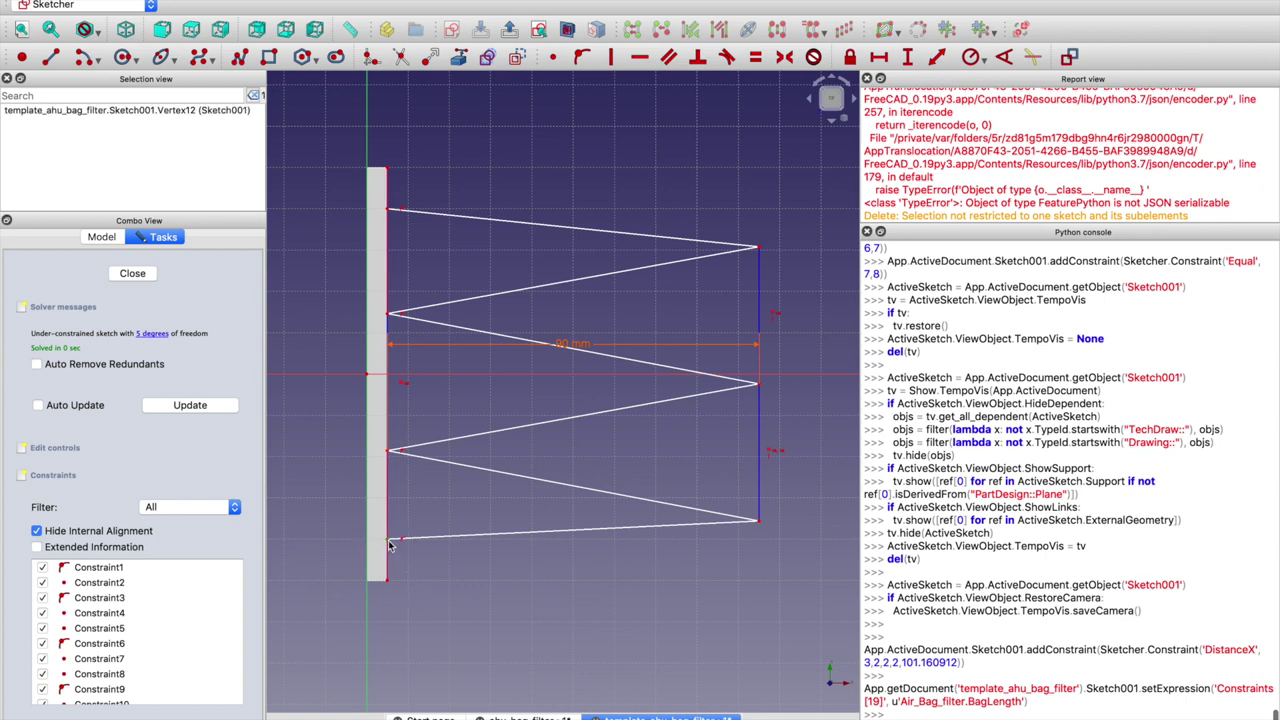
{"action": "left_click", "coordinate": [390, 212]}
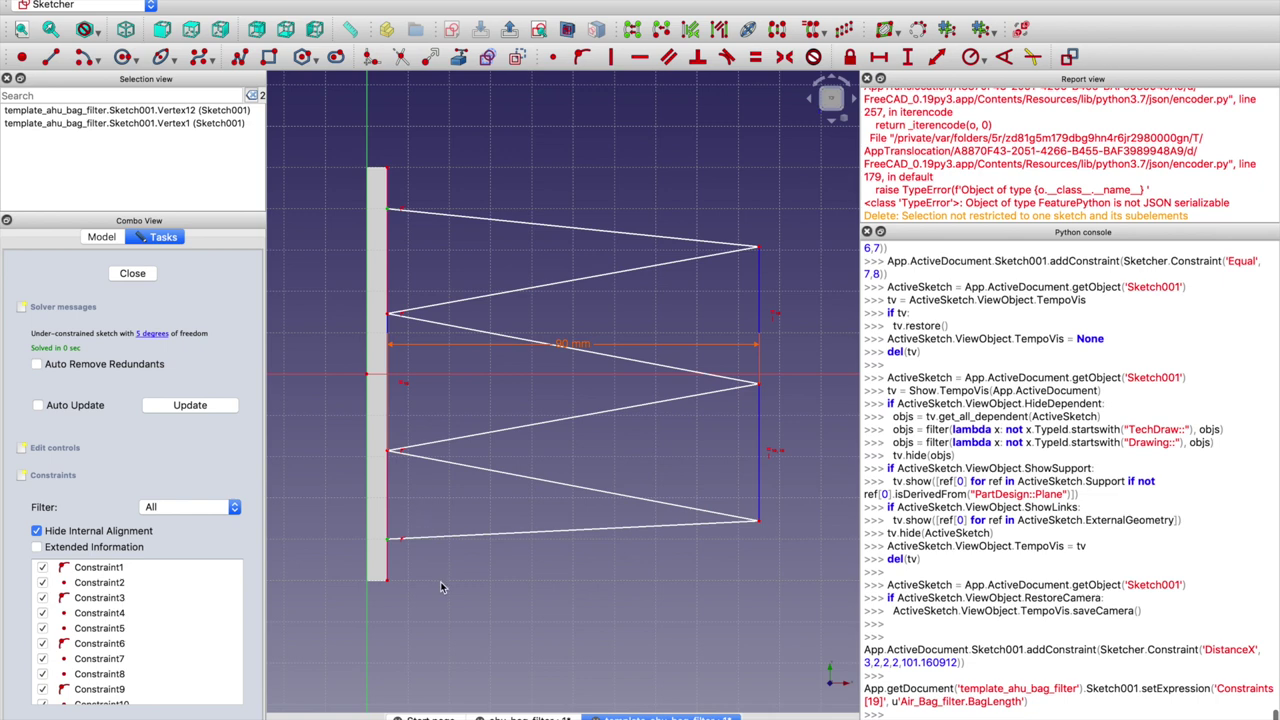
{"action": "left_click", "coordinate": [449, 536]}
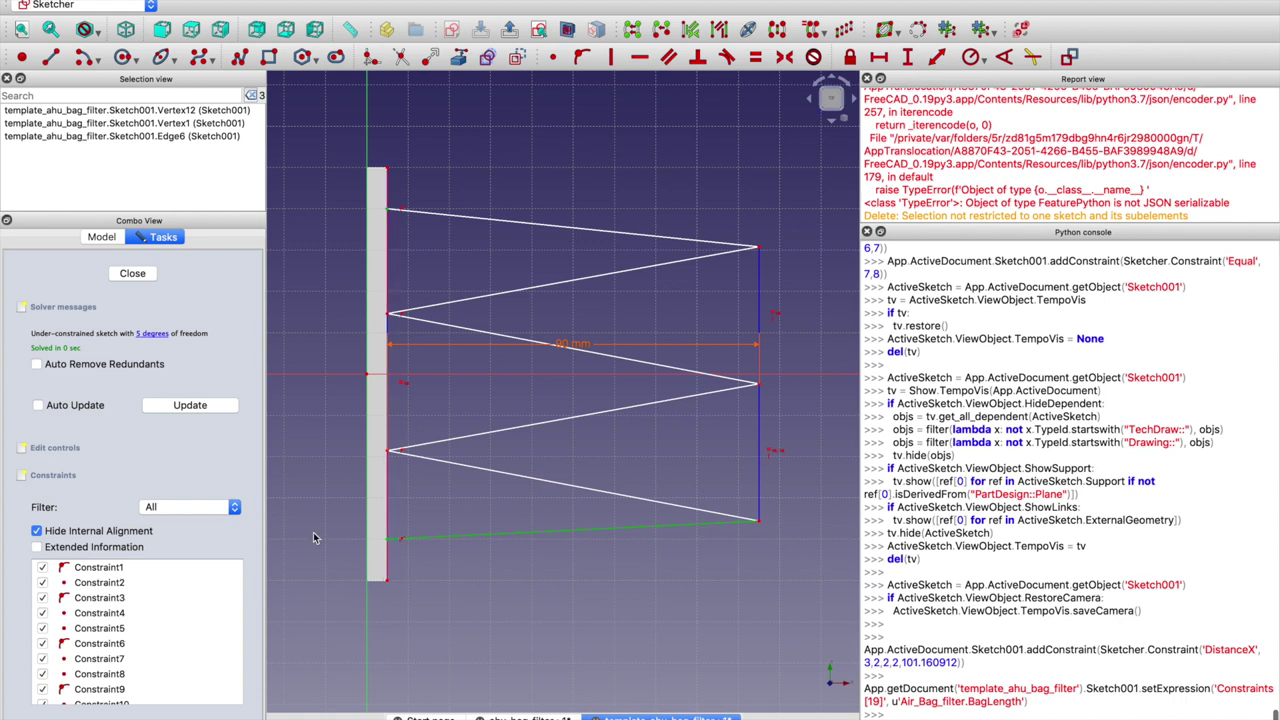
{"action": "left_click", "coordinate": [134, 275]}
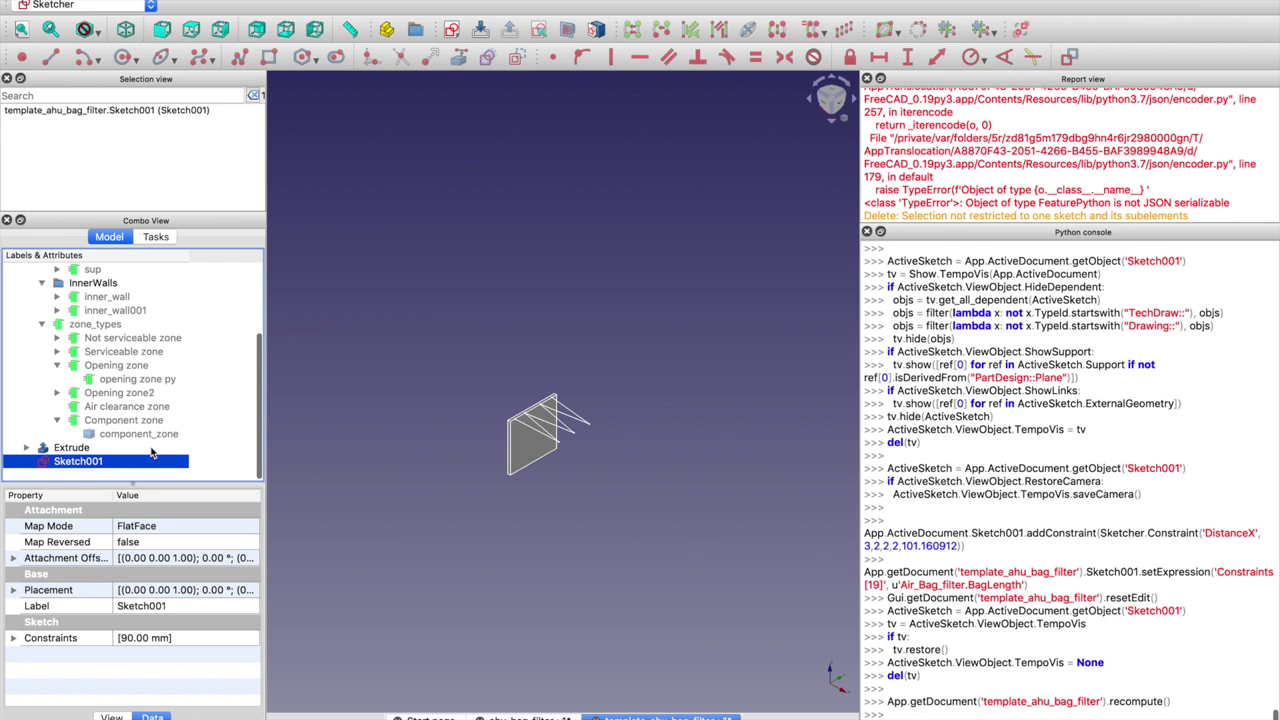
Select Air_Bag_filter py to view its properties, including Bag Length 90 mm and Plate Length 100 mm
{"action": "scroll", "coordinate": [133, 393], "scroll_direction": "up", "scroll_amount": 3}
{"action": "left_click", "coordinate": [128, 324]}
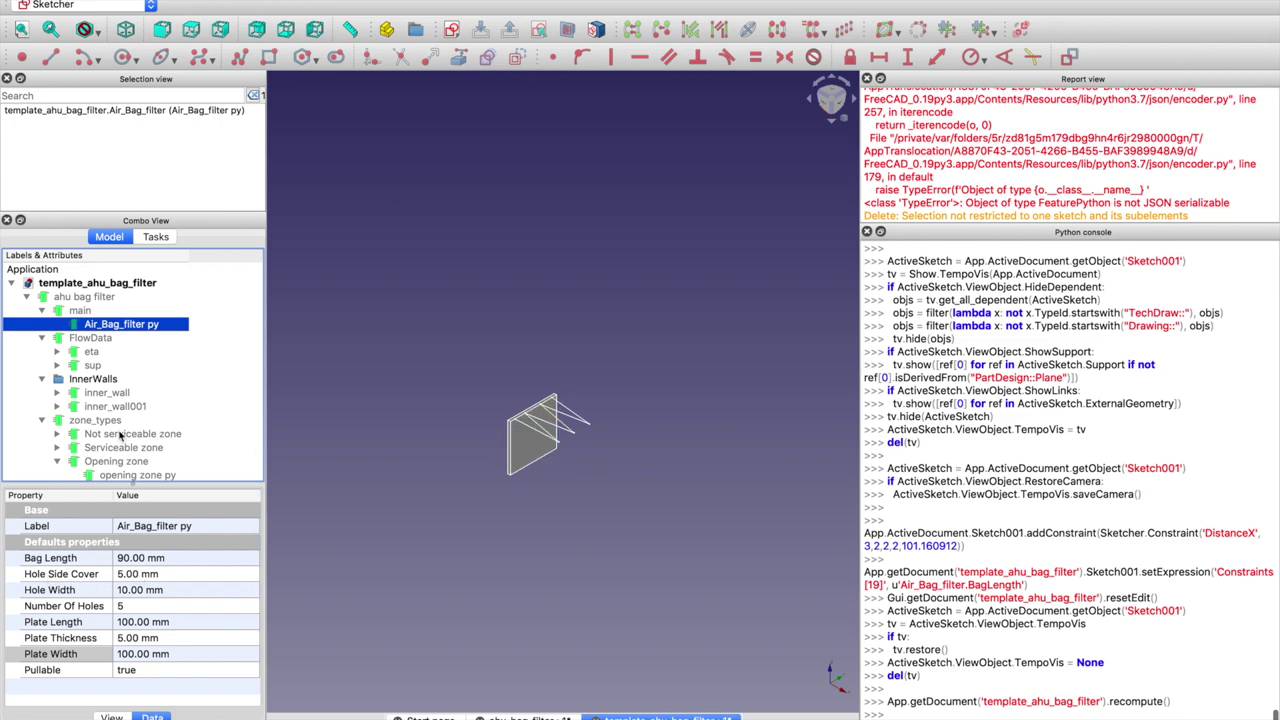
{"action": "scroll", "coordinate": [103, 447], "scroll_direction": "down", "scroll_amount": 3}
Reopen Sketch001 and add a vertical distance between the bottom-left and top-left profile points
{"action": "double_click", "coordinate": [71, 465]}
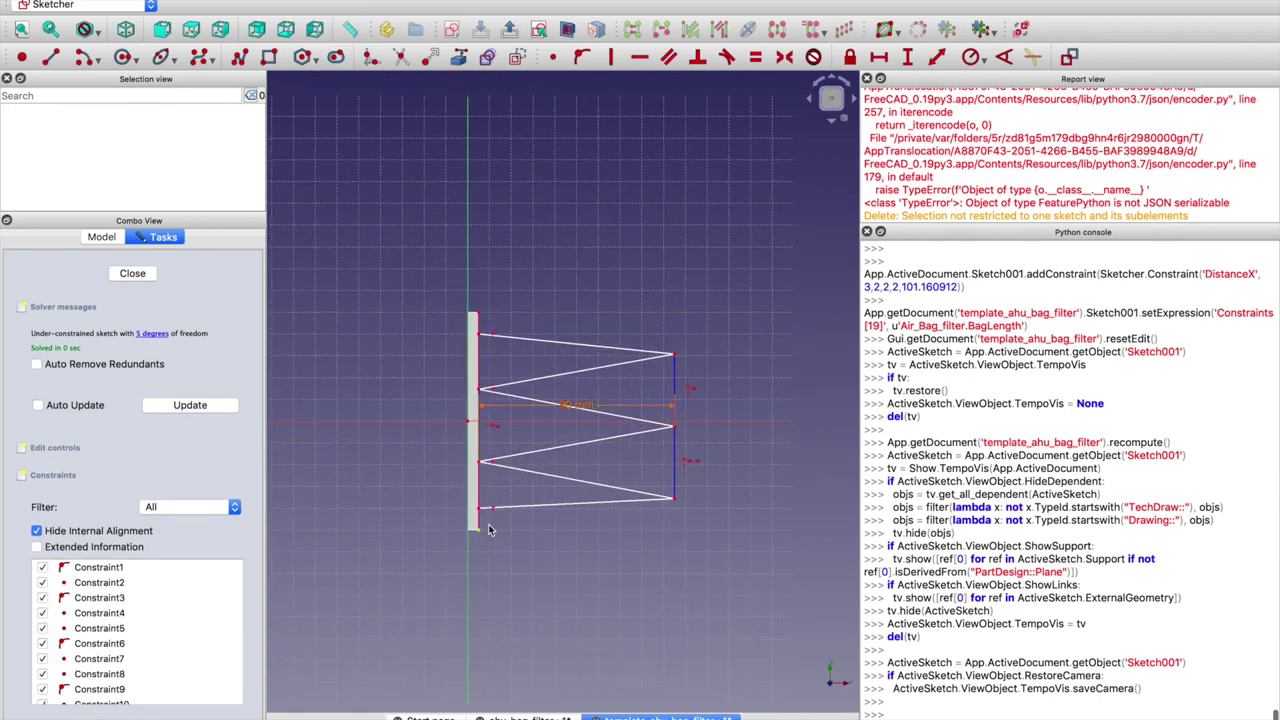
{"action": "left_click", "coordinate": [481, 512]}
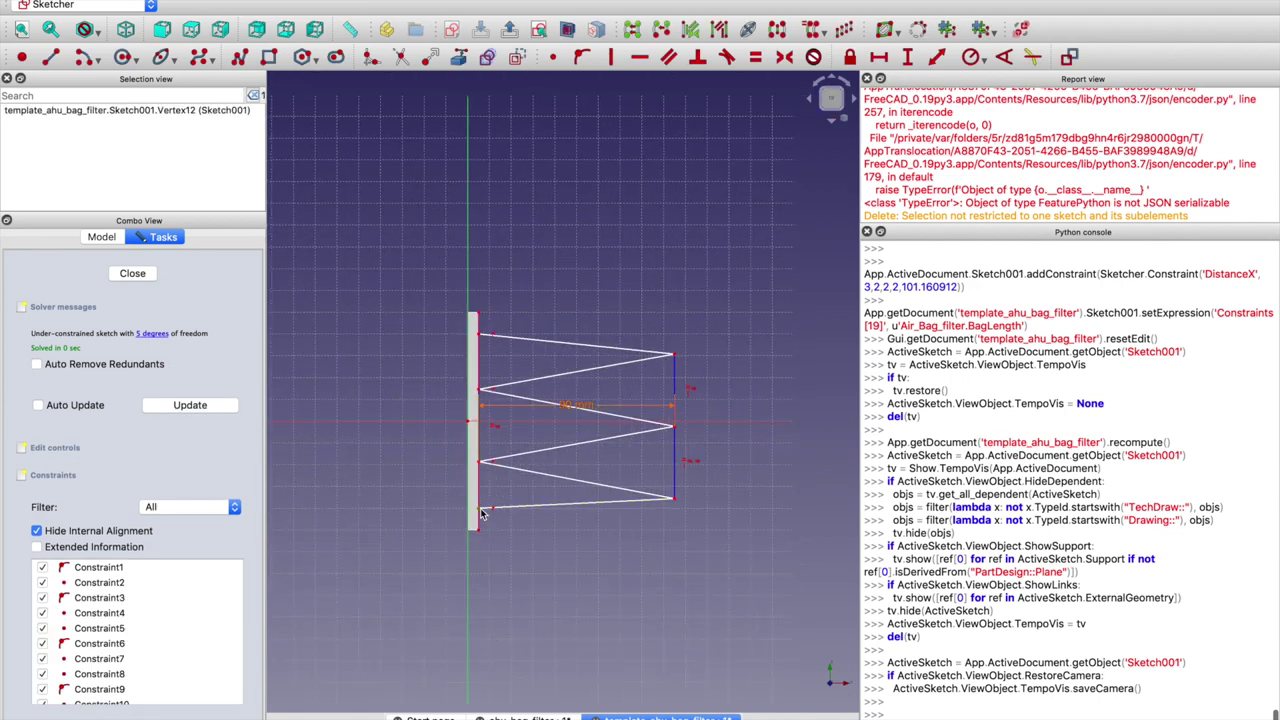
{"action": "left_click", "coordinate": [481, 340]}
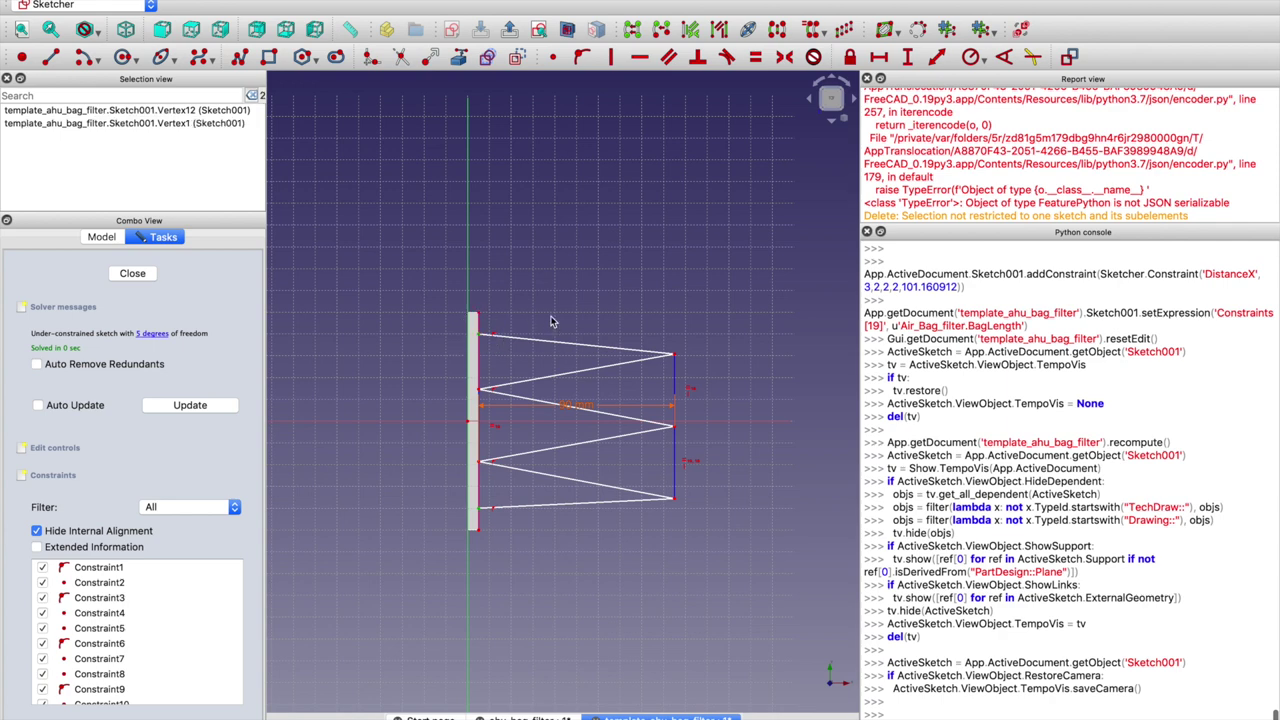
{"action": "left_click", "coordinate": [910, 58]}
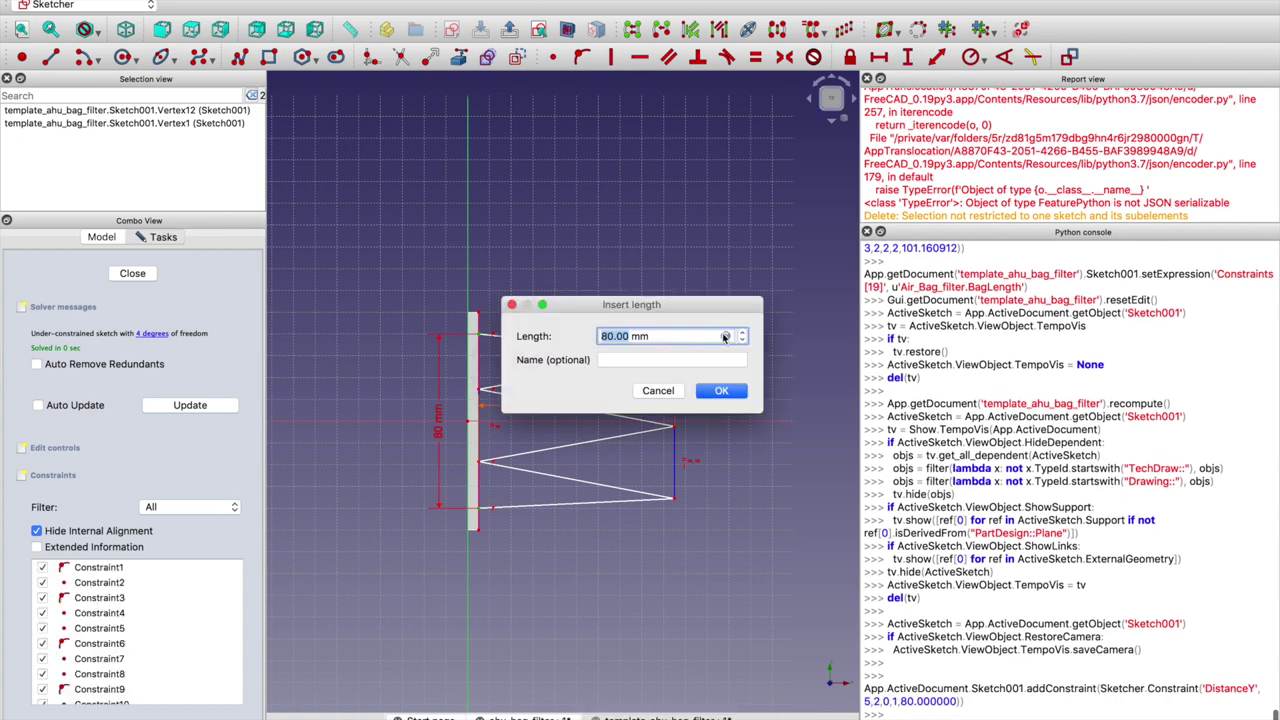
Drive that distance with Air_Bag_filter.PlateLength - 2*Air_Bag_filter.HoleSideCover, giving 90 mm
{"action": "left_click", "coordinate": [725, 336]}
{"action": "type", "text": "Air_Bag_filter."}
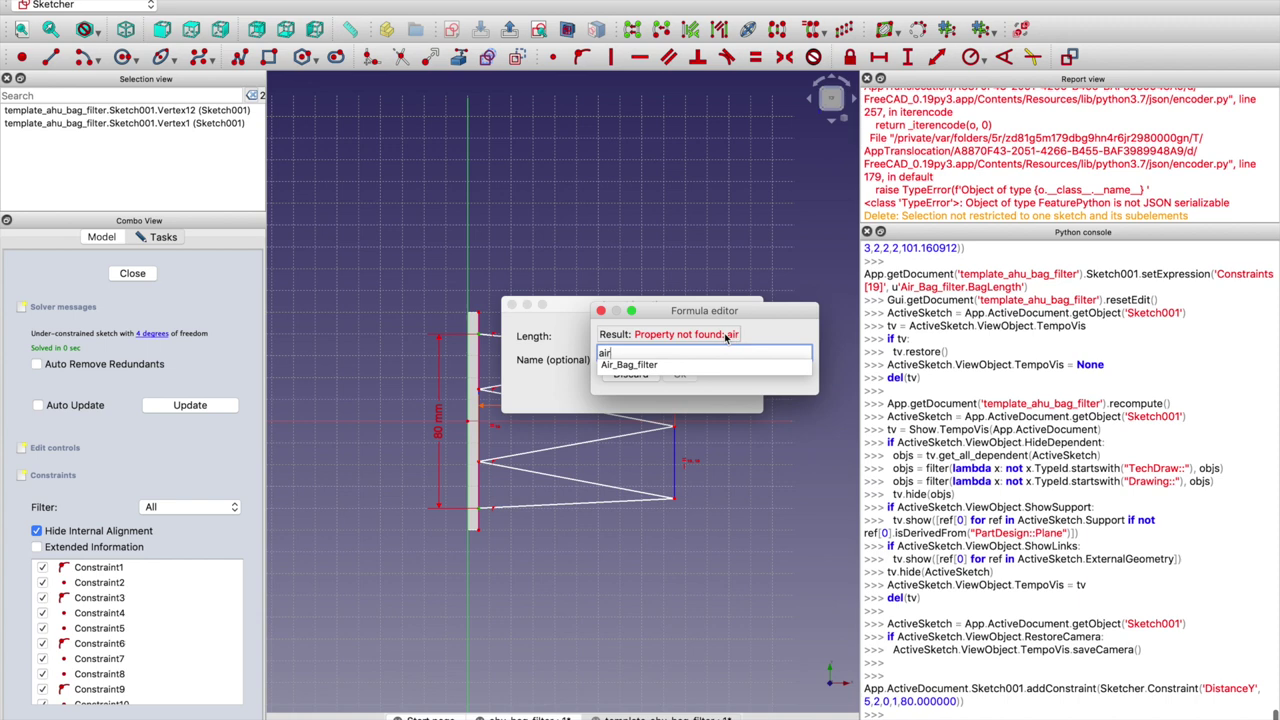
{"action": "type", "text": "Plate"}
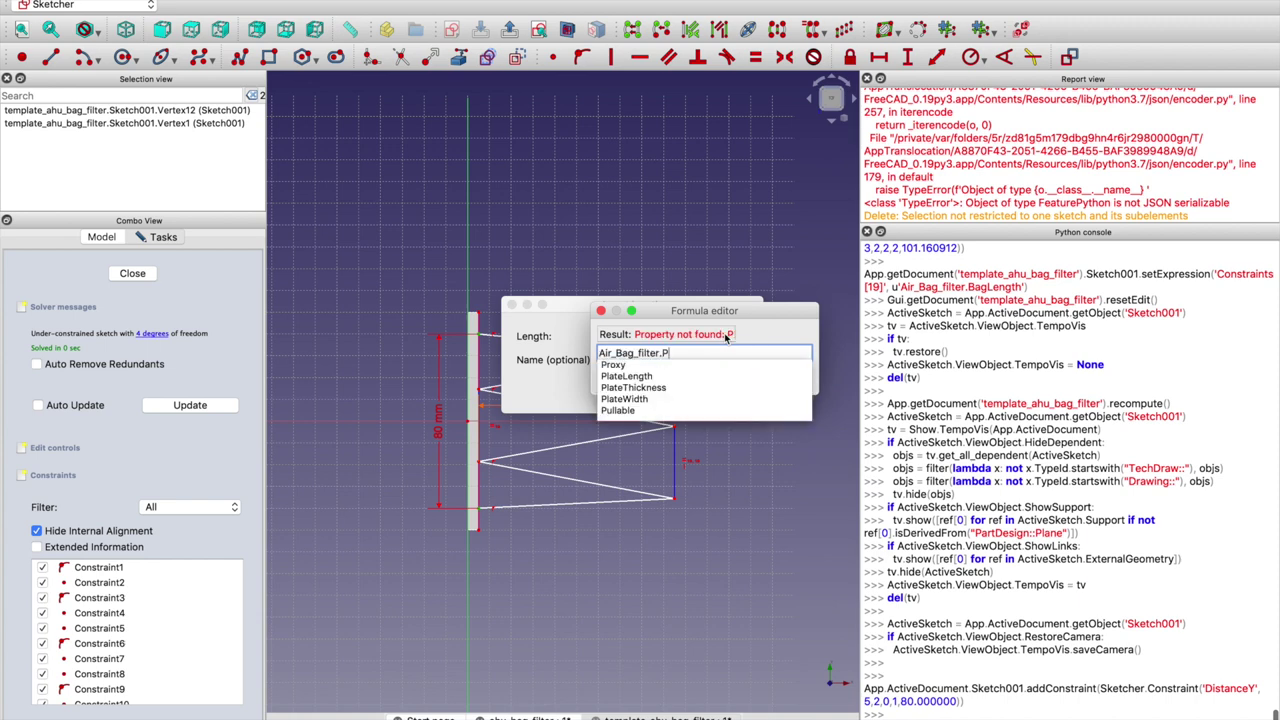
{"action": "key", "text": "Down"}
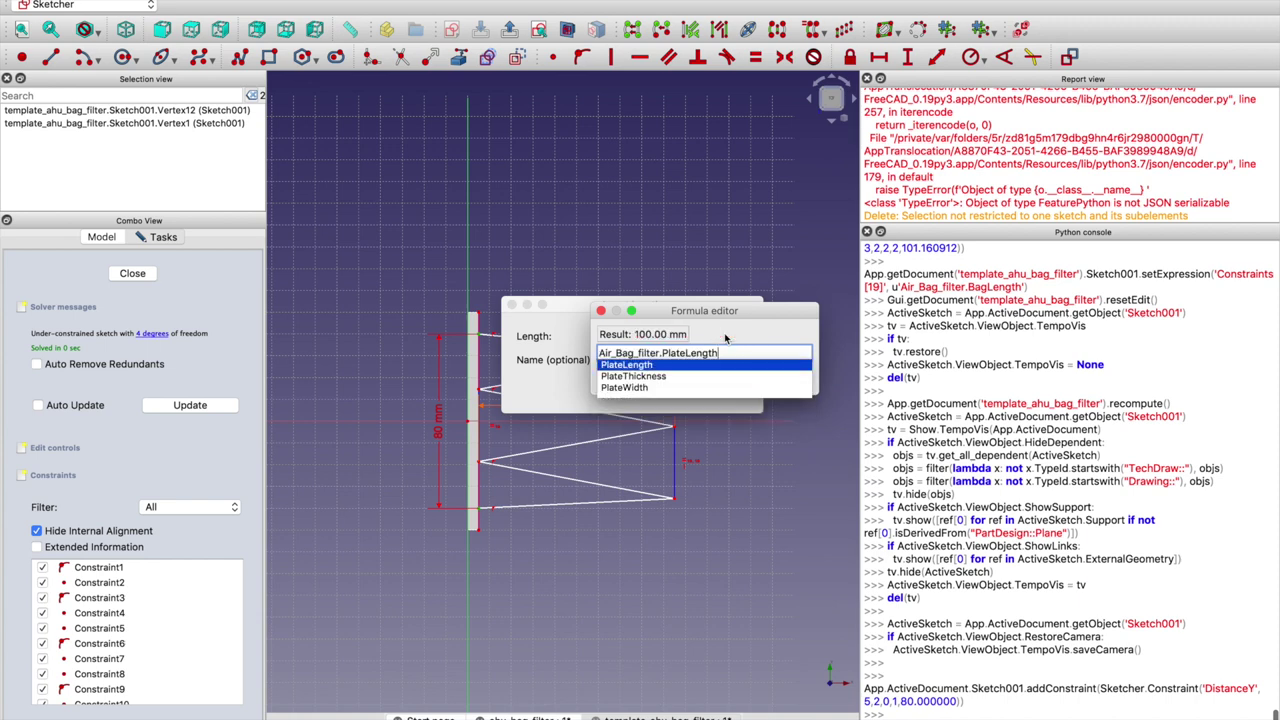
{"action": "key", "text": "Return"}
{"action": "type", "text": "- 2*"}
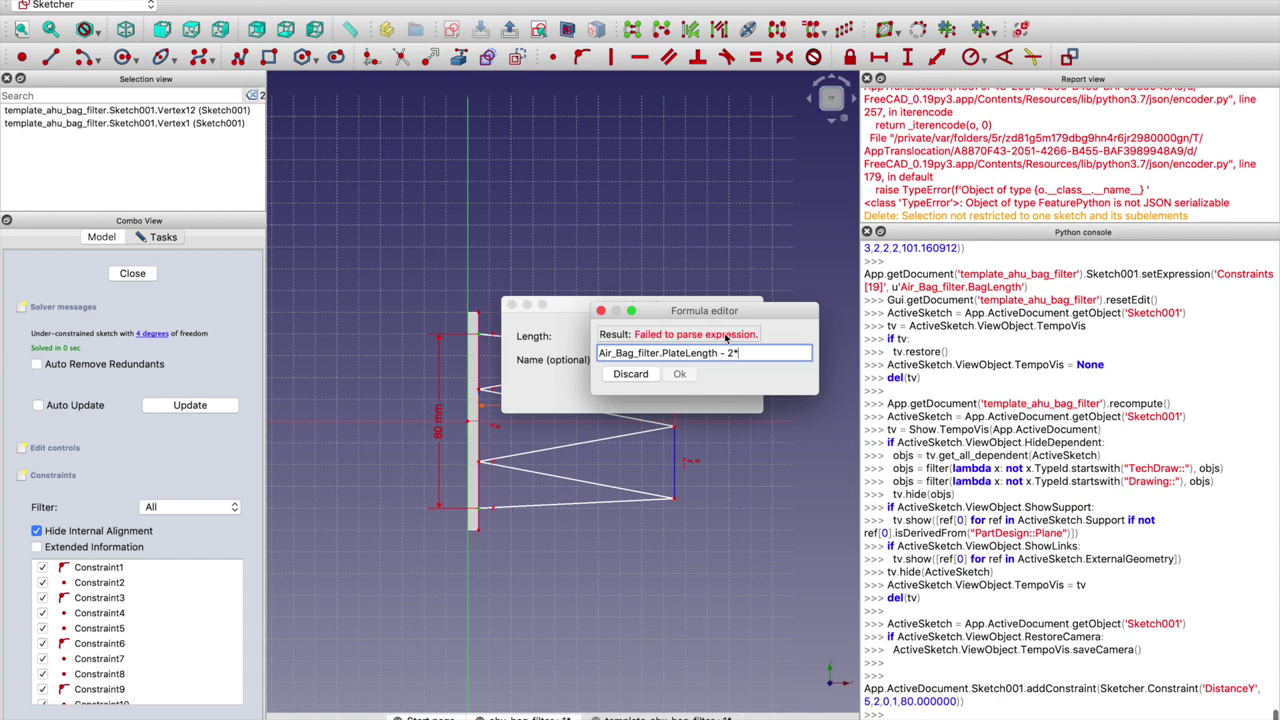
{"action": "type", "text": "a"}
{"action": "key", "text": "Down"}
{"action": "key", "text": "Down"}
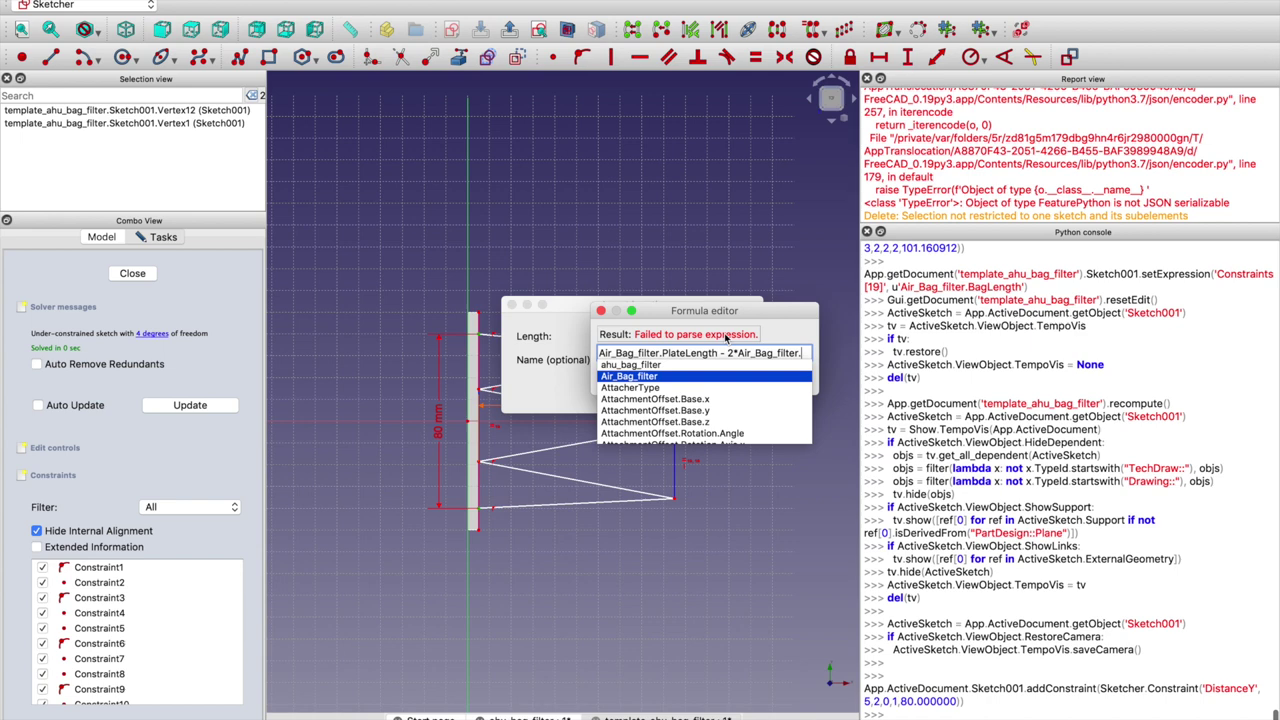
{"action": "type", "text": "Ho"}
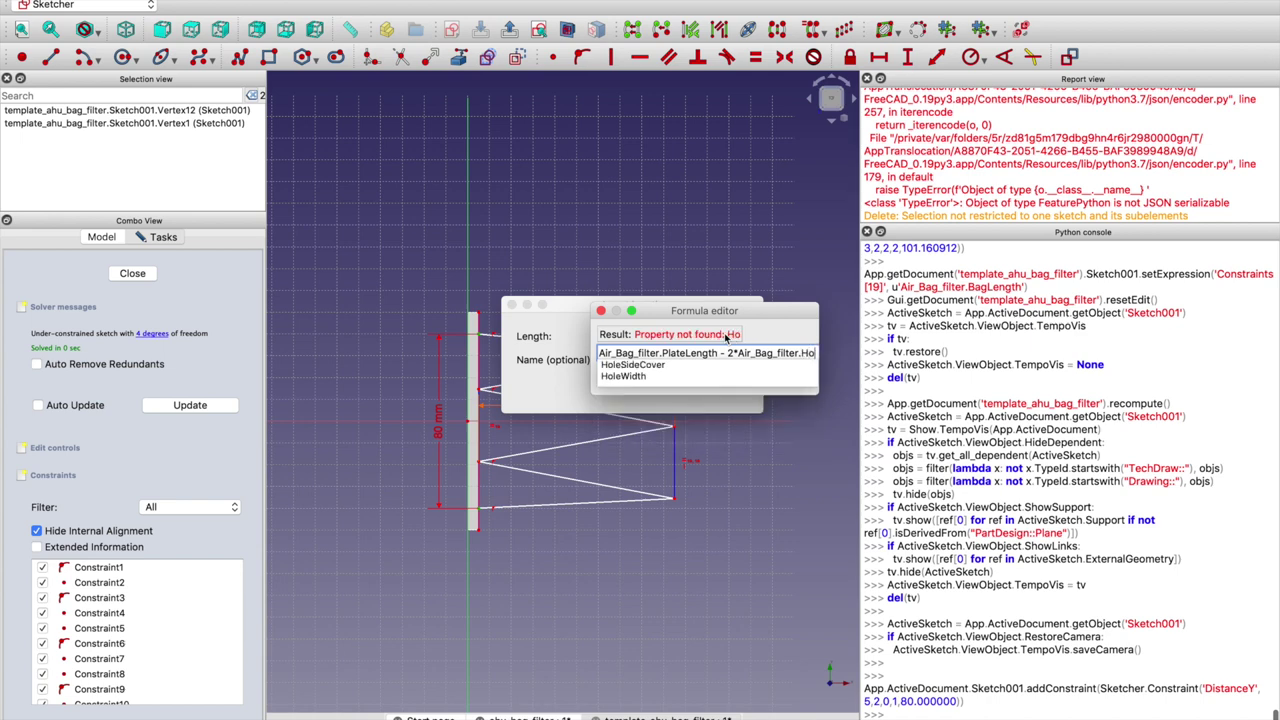
{"action": "key", "text": "Down"}
{"action": "key", "text": "Return"}
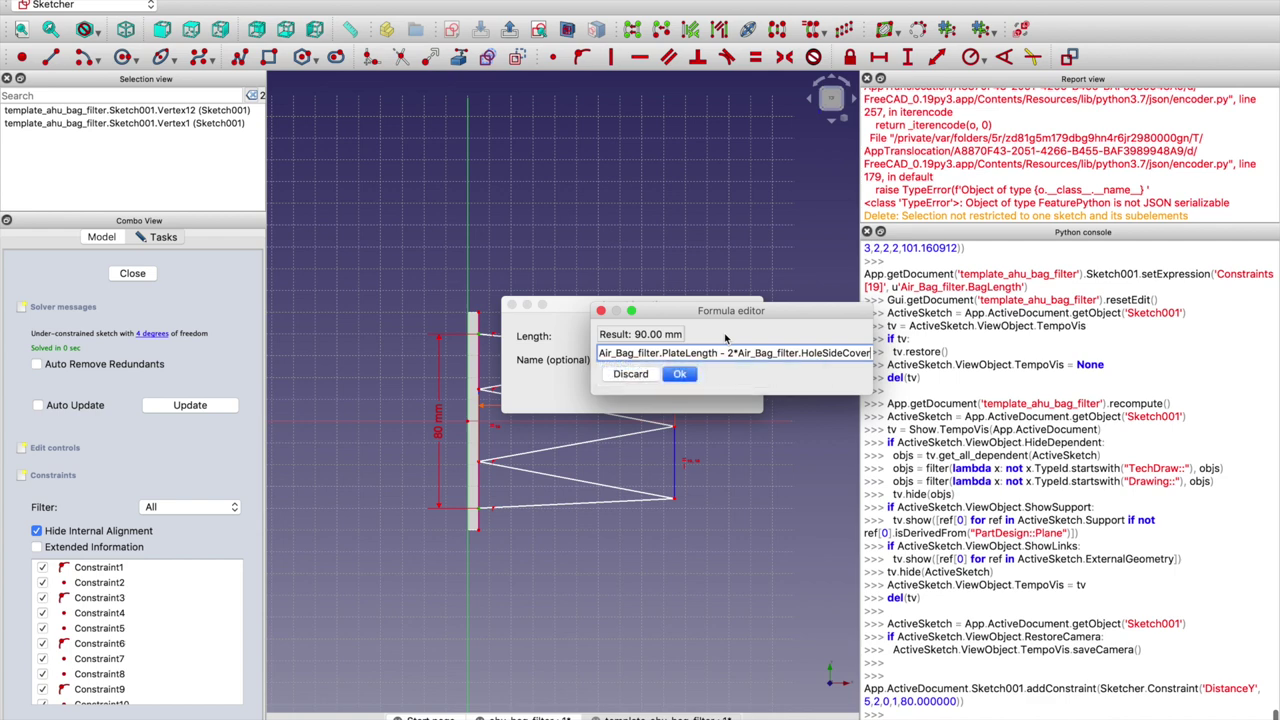
{"action": "key", "text": "Return"}
{"action": "left_click", "coordinate": [724, 391]}
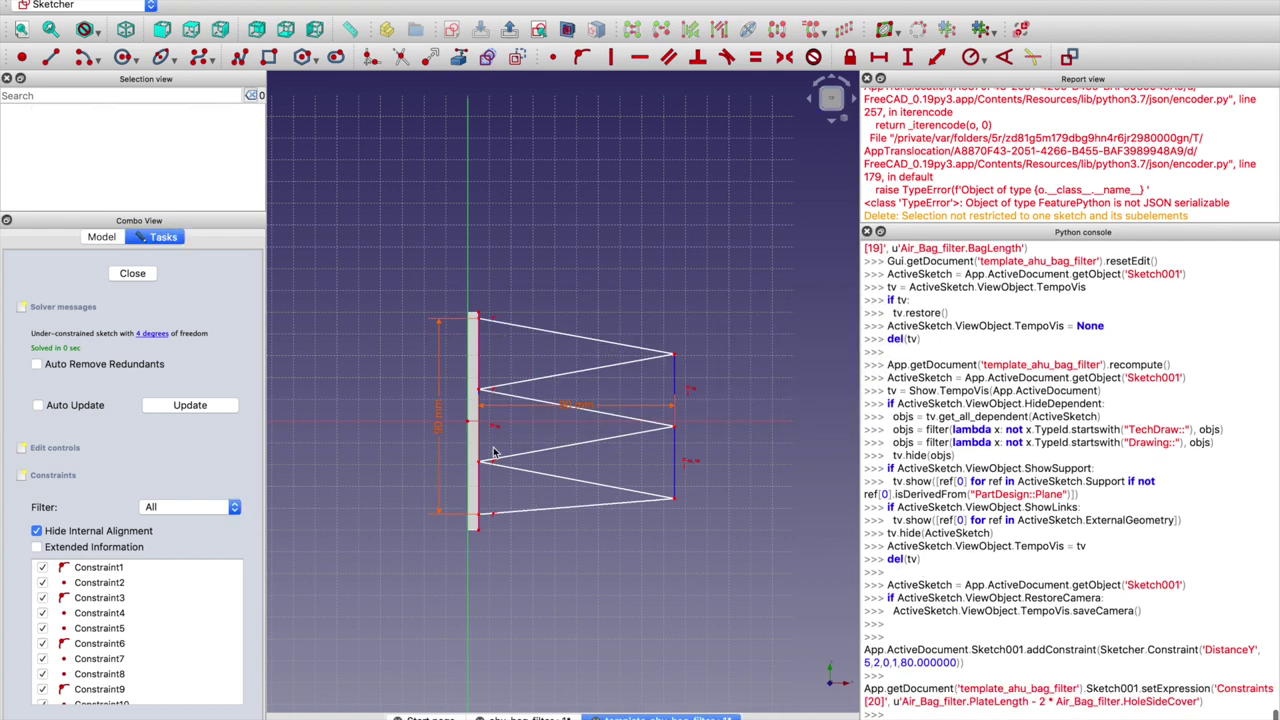
Add a 5 mm vertical distance between the two bottom points bound to Air_Bag_filter.HoleSideCover, then nudge the top zigzag line
{"action": "left_click", "coordinate": [479, 530]}
{"action": "left_click", "coordinate": [479, 531]}
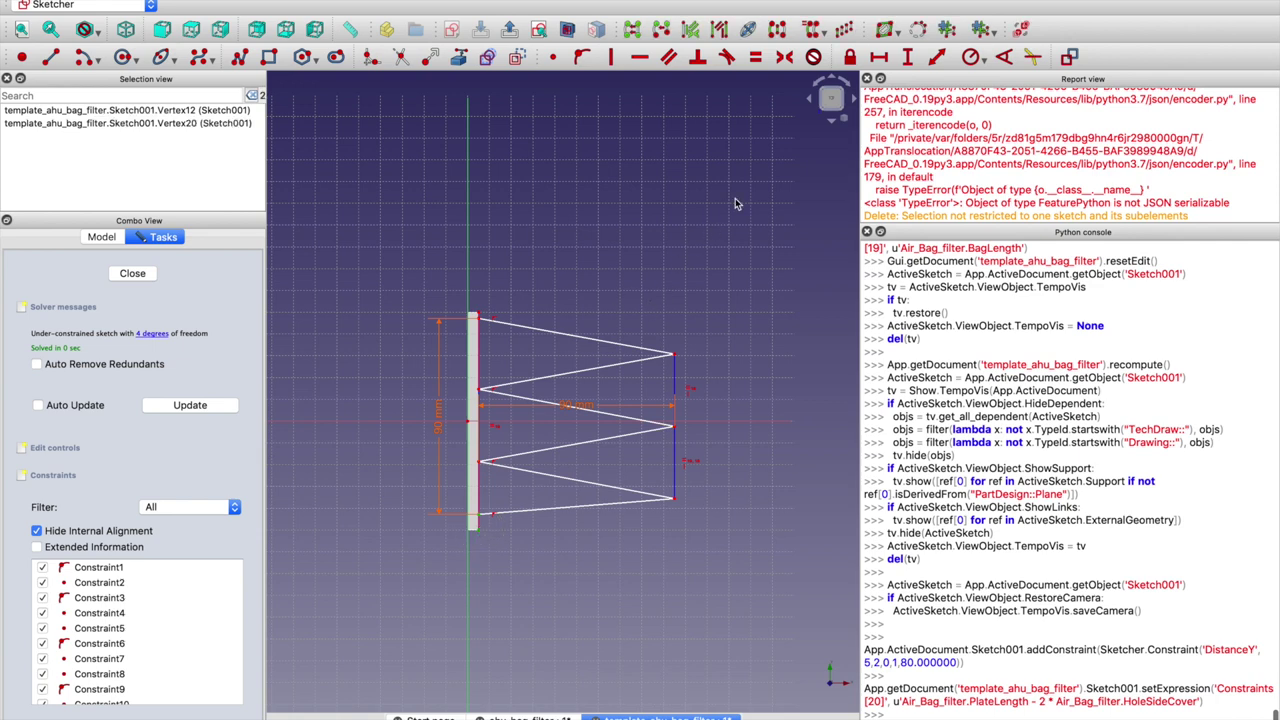
{"action": "left_click", "coordinate": [907, 57]}
{"action": "left_click", "coordinate": [726, 338]}
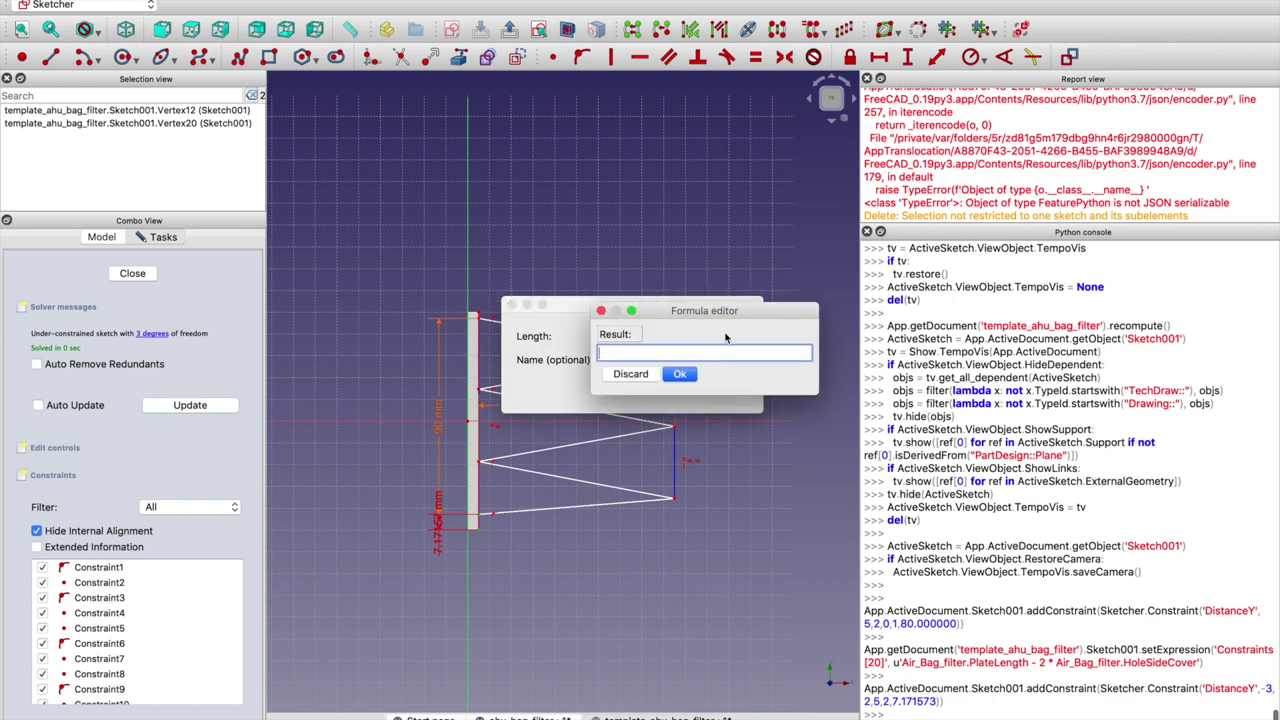
{"action": "type", "text": "a"}
{"action": "key", "text": "BackSpace"}
{"action": "type", "text": "ai"}
{"action": "key", "text": "Down"}
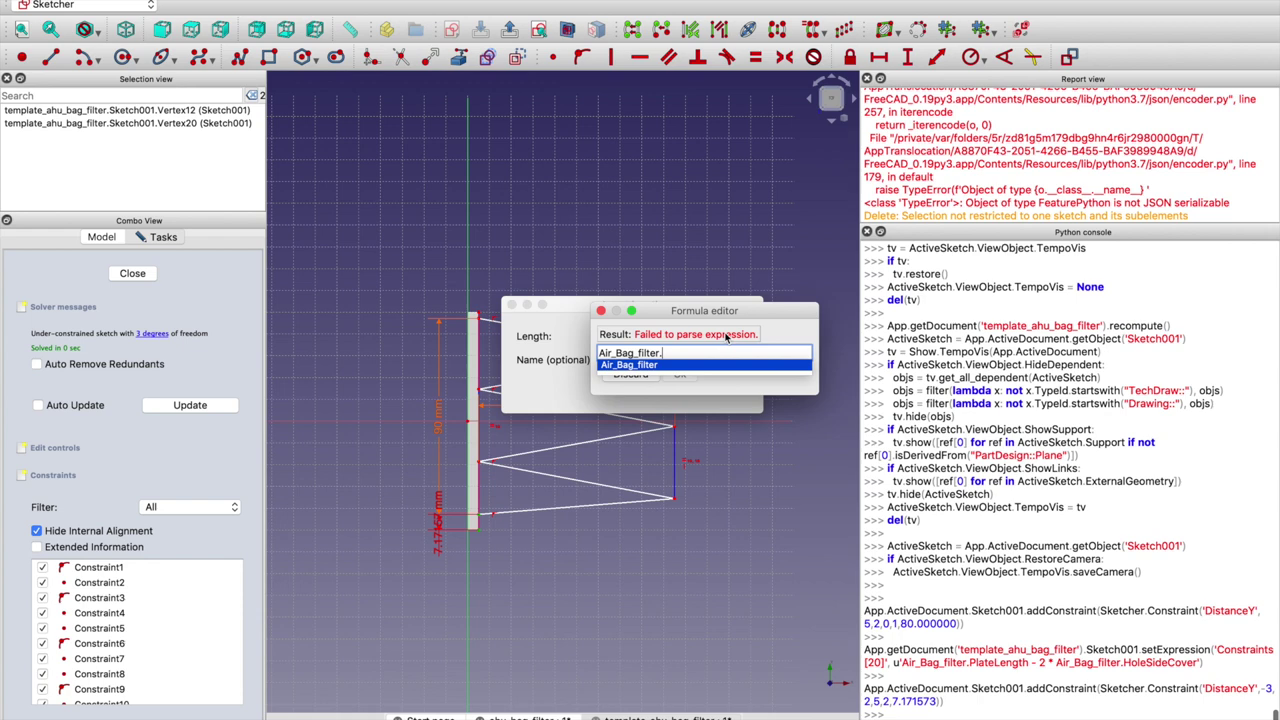
{"action": "type", "text": "hol"}
{"action": "key", "text": "Down"}
{"action": "key", "text": "Return"}
{"action": "key", "text": "Return"}
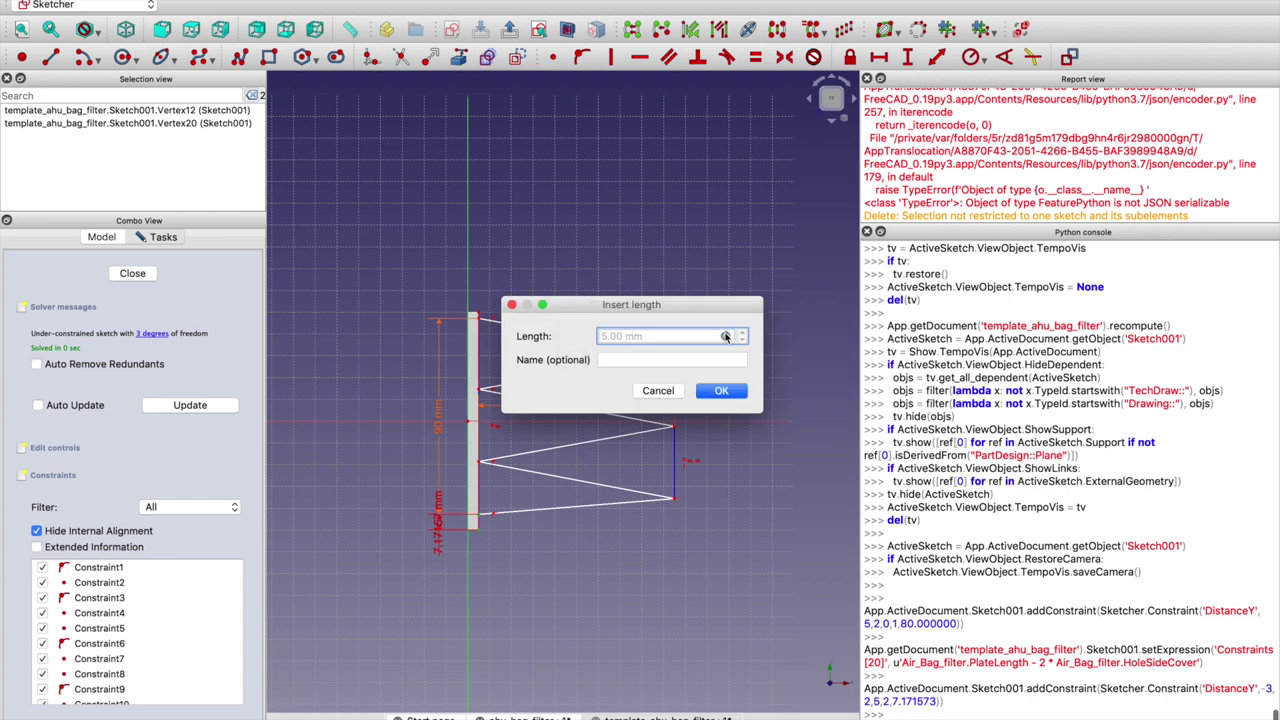
{"action": "left_click", "coordinate": [731, 396]}
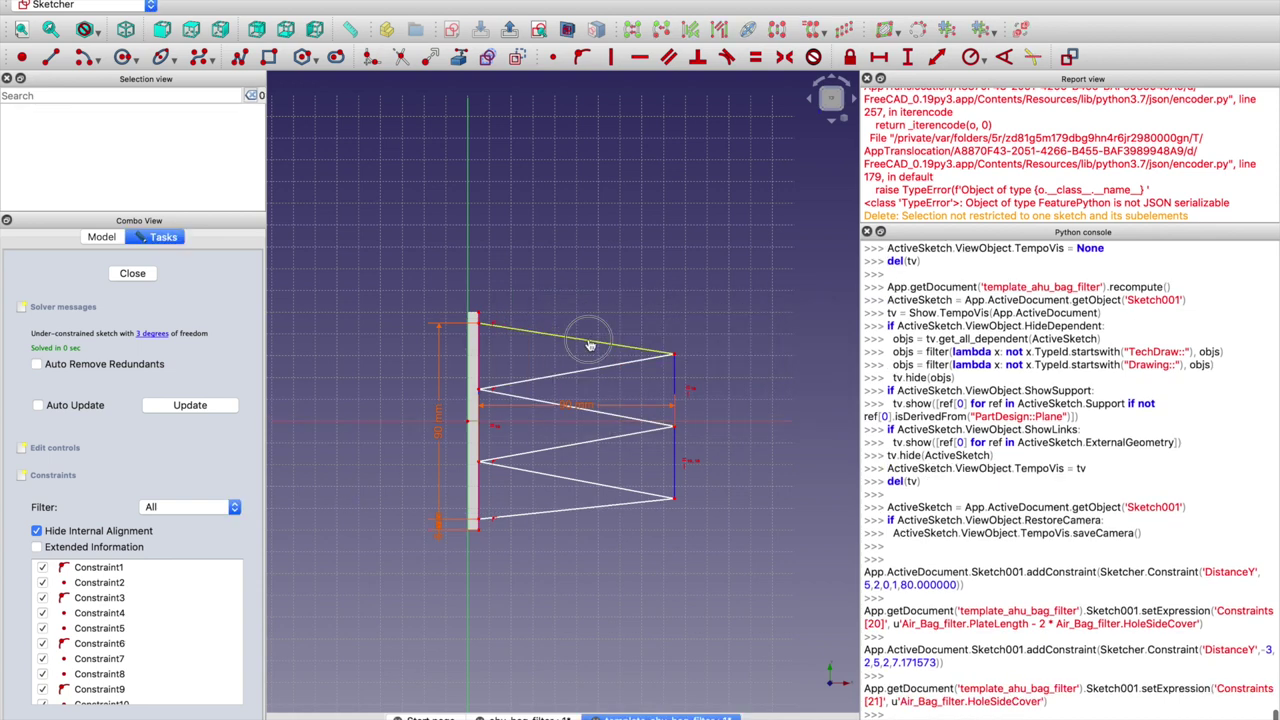
{"action": "mouse_move", "coordinate": [596, 343]}
{"action": "left_mouse_down"}
{"action": "mouse_move", "coordinate": [586, 337]}
{"action": "mouse_move", "coordinate": [632, 348]}
{"action": "mouse_move", "coordinate": [643, 337]}
{"action": "left_mouse_up"}
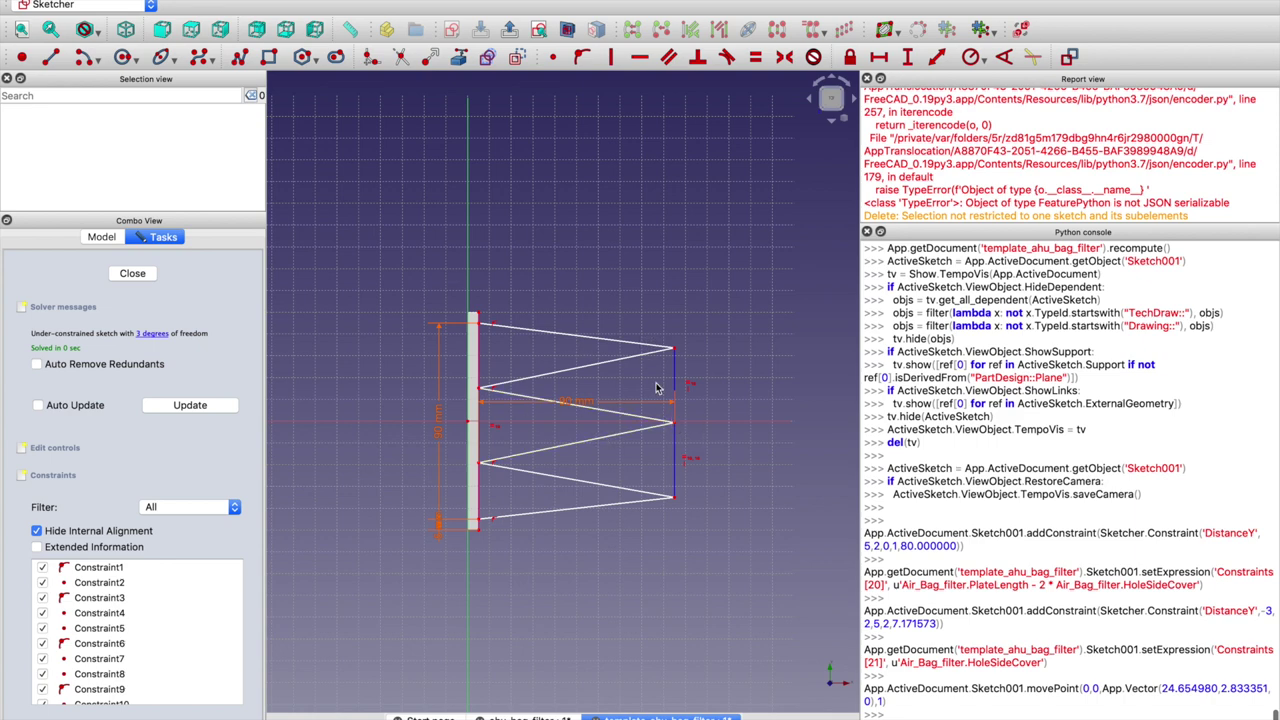
Pull the top-right zigzag point down and move the 90 mm depth dimension above and right of the sketch
{"action": "left_click_drag", "start_coordinate": [676, 354], "coordinate": [681, 366]}
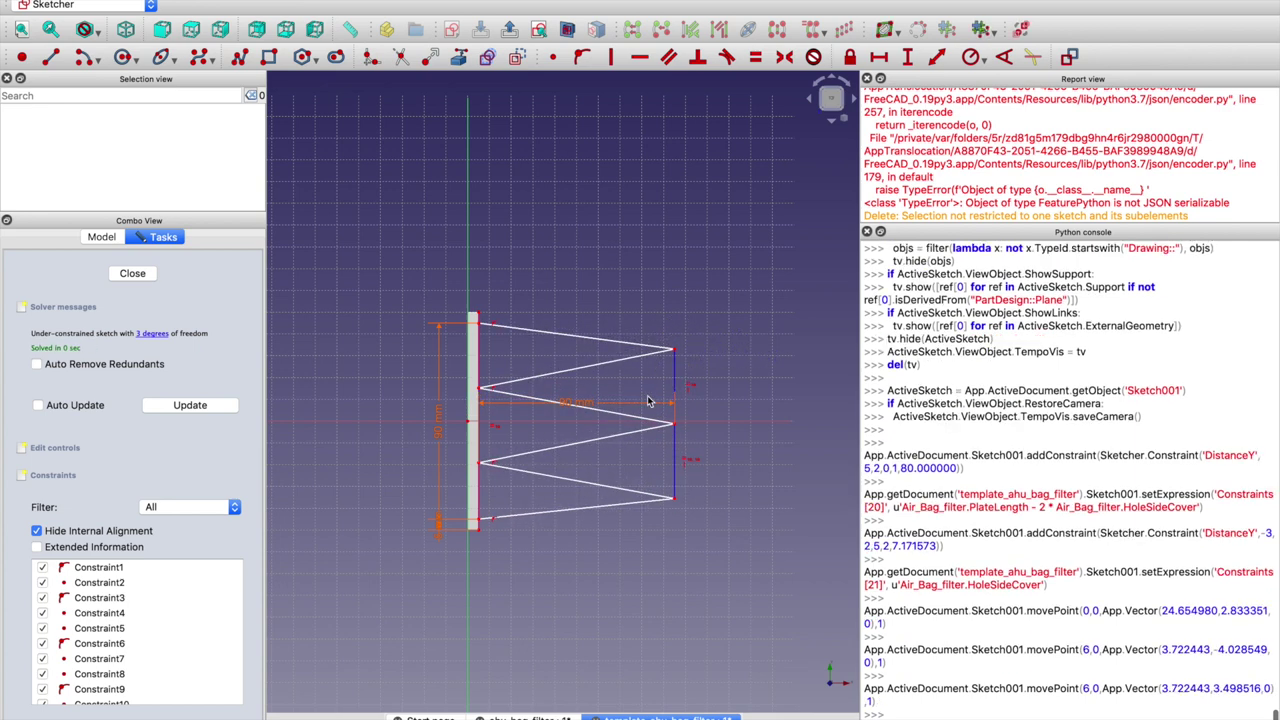
{"action": "left_click_drag", "start_coordinate": [586, 403], "coordinate": [641, 250]}
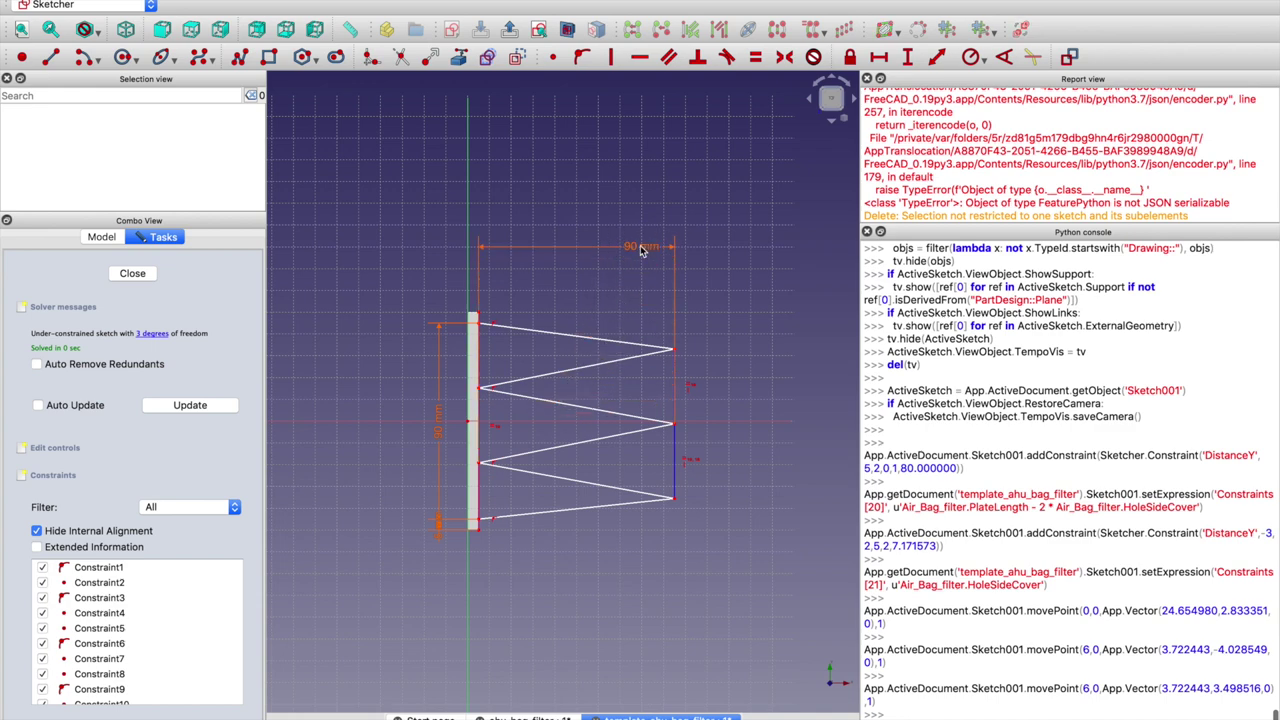
{"action": "left_click", "coordinate": [641, 250]}
{"action": "left_click_drag", "start_coordinate": [641, 250], "coordinate": [760, 250]}
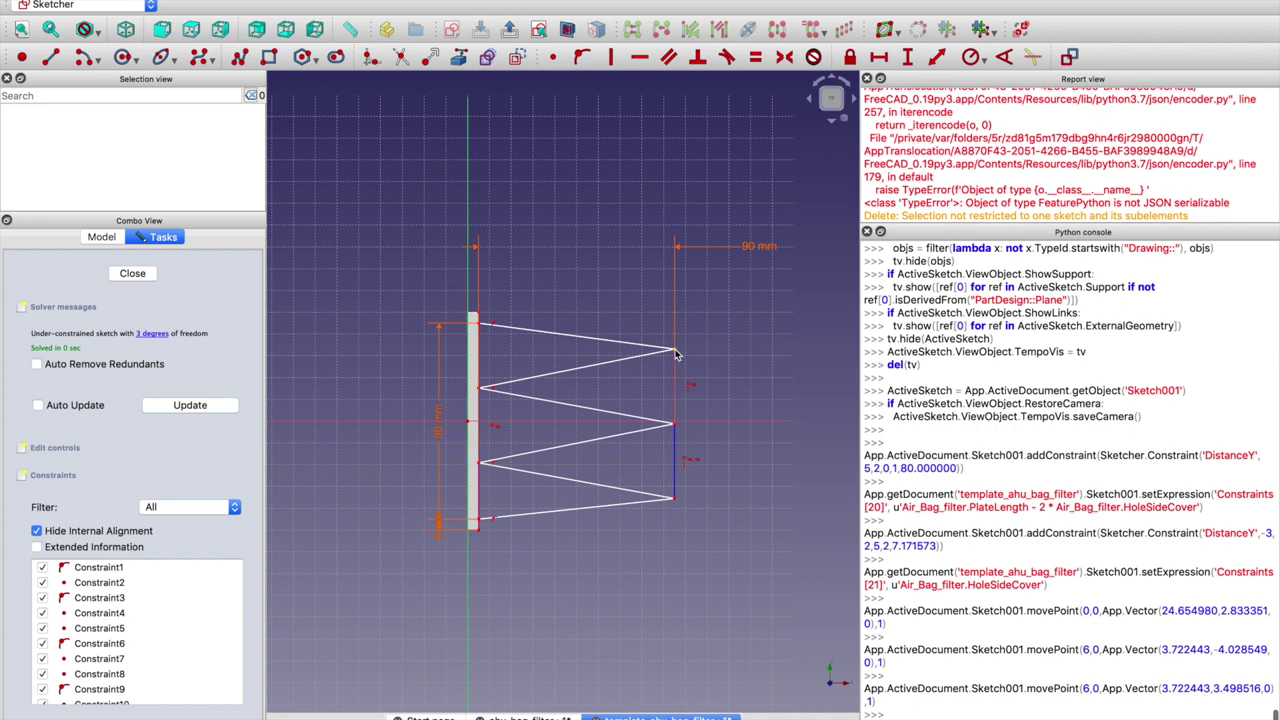
{"action": "left_click", "coordinate": [481, 530]}
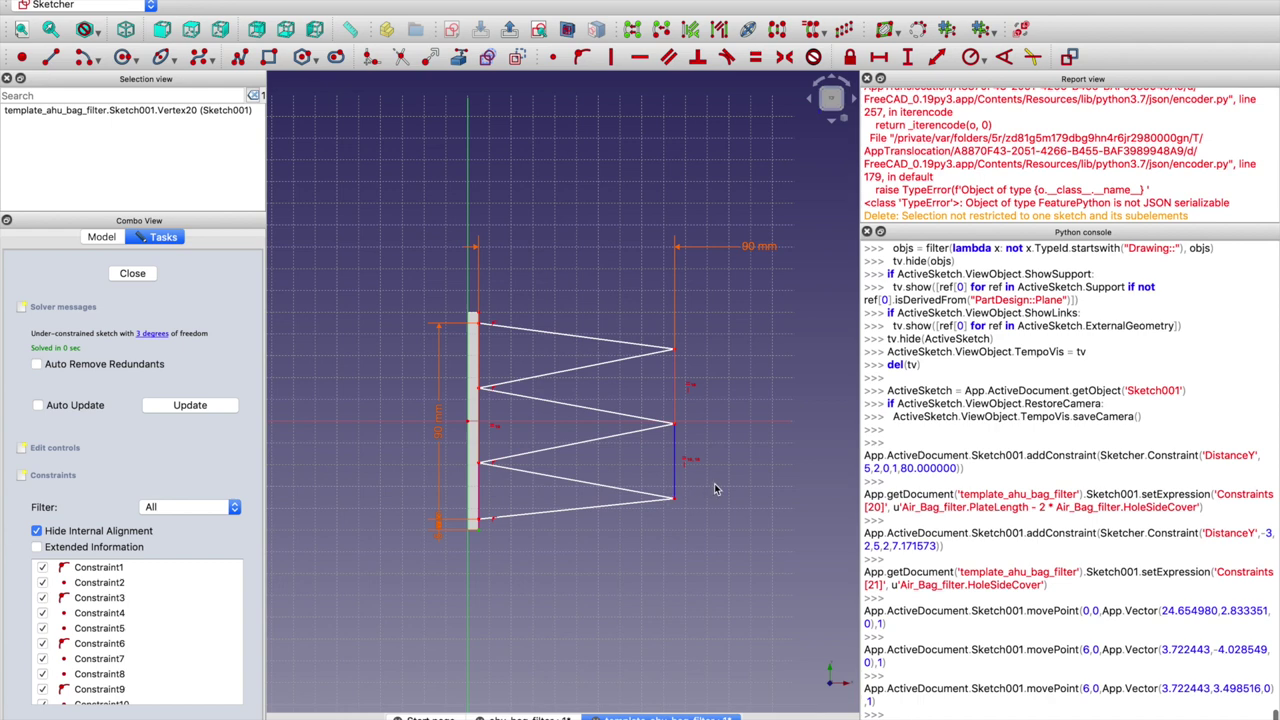
Move the vertical 90 mm dimension left and check its formula, leaving it unchanged
{"action": "left_click_drag", "start_coordinate": [443, 438], "coordinate": [405, 385]}
{"action": "double_click", "coordinate": [403, 382]}
{"action": "left_click", "coordinate": [494, 405]}
{"action": "key", "text": "super+c"}
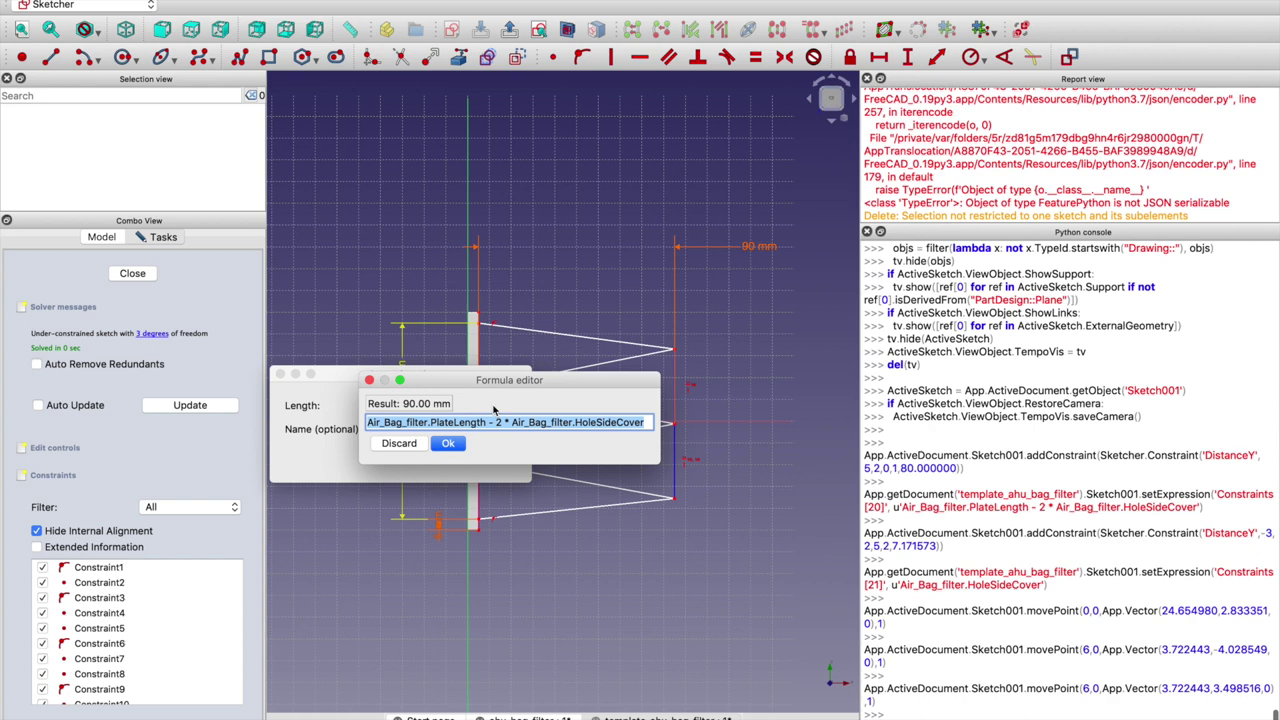
{"action": "left_click", "coordinate": [448, 443]}
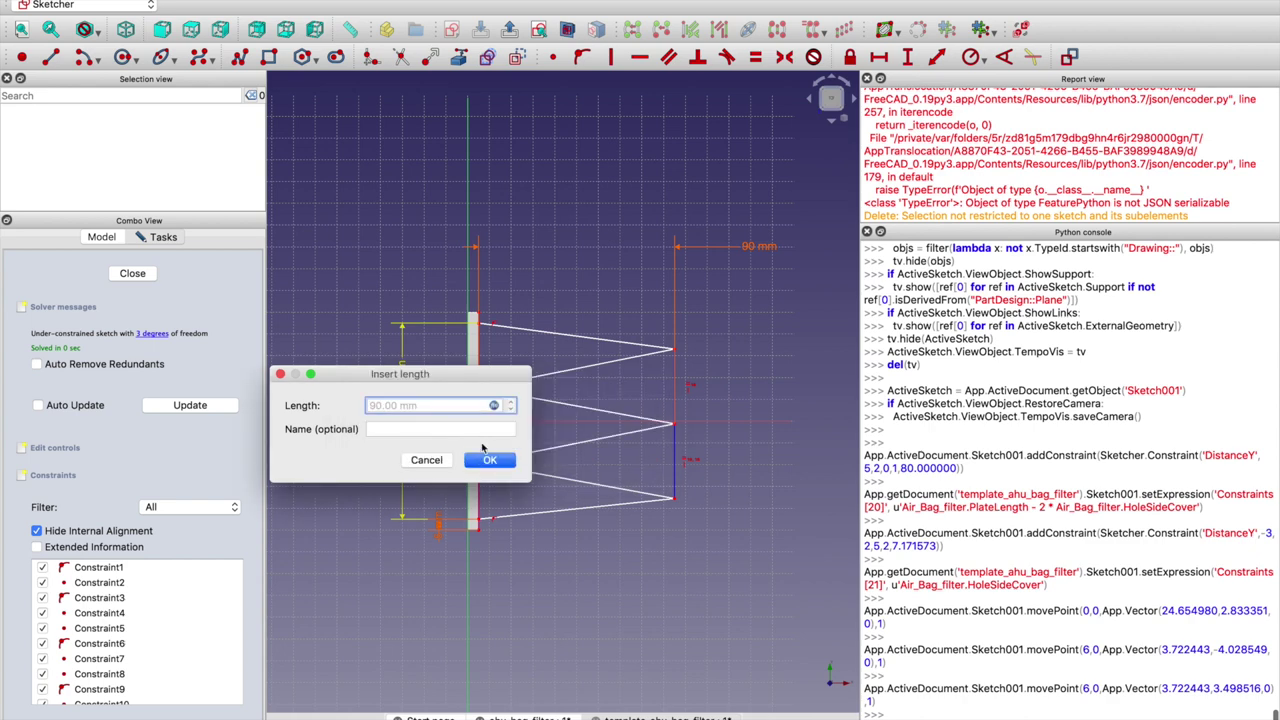
{"action": "left_click", "coordinate": [490, 461]}
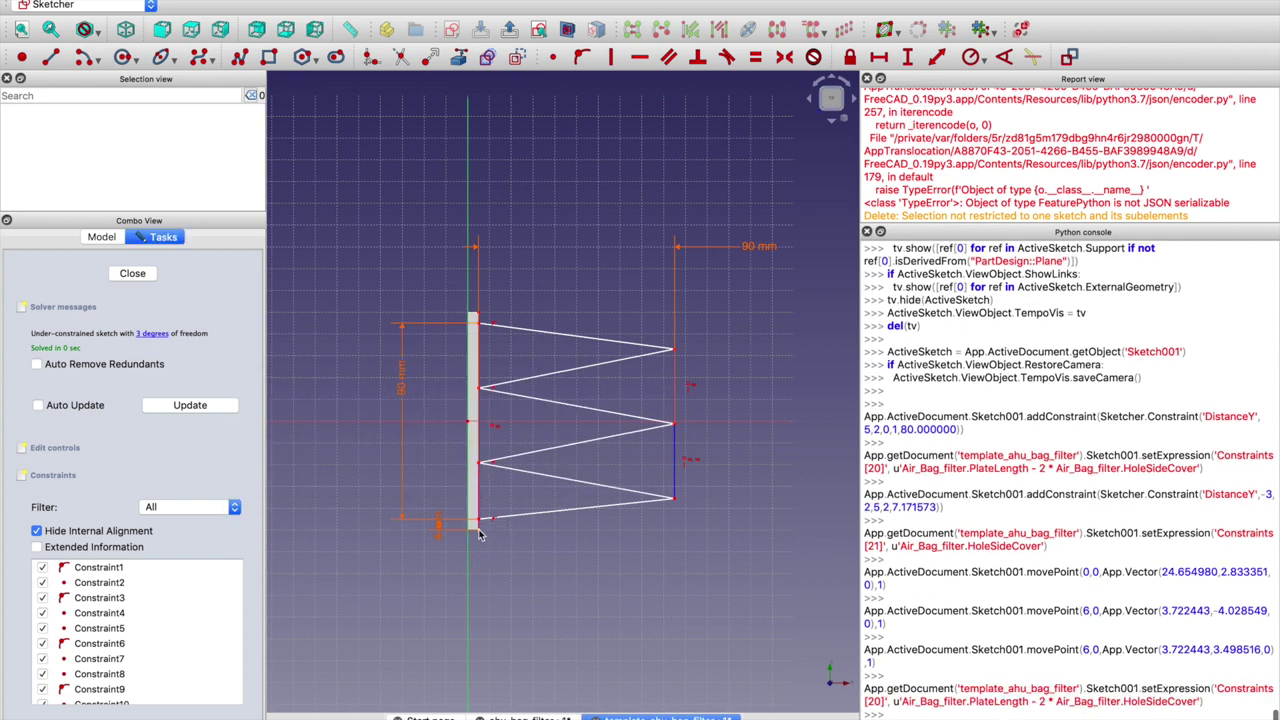
Add a vertical distance from the profile's bottom end point to the lowest right zigzag tip
{"action": "left_click", "coordinate": [479, 531]}
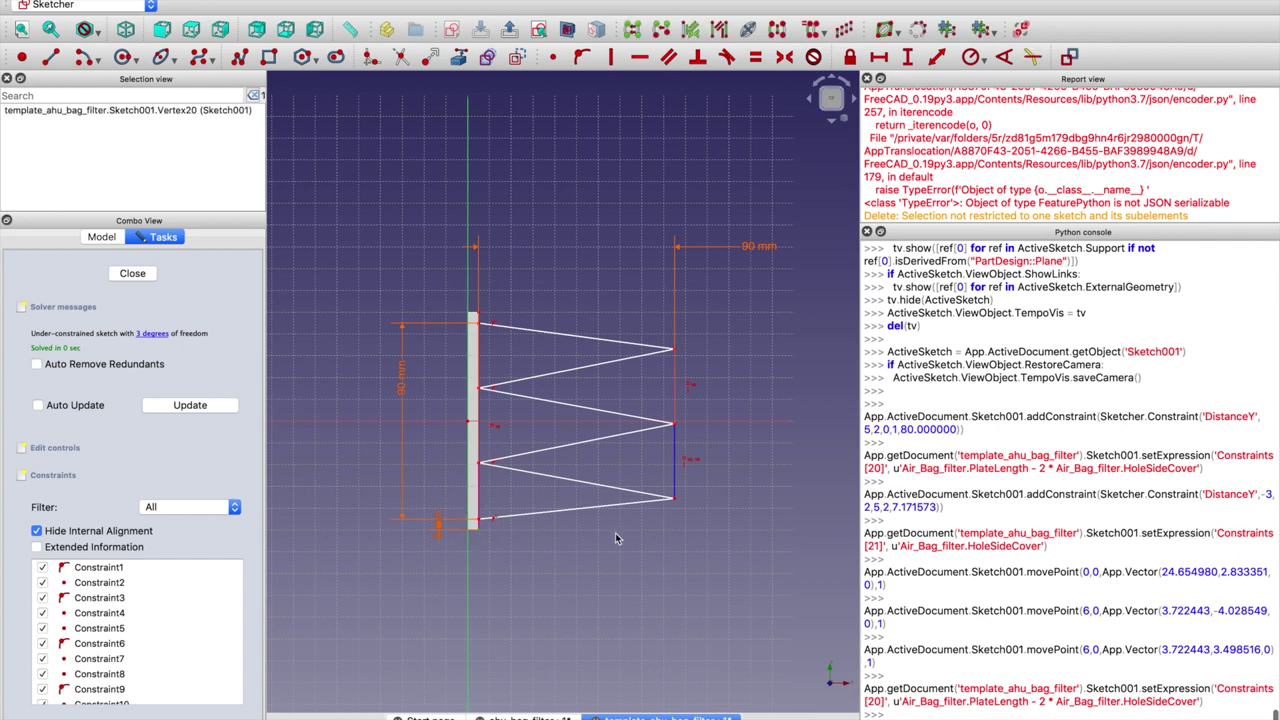
{"action": "left_click", "coordinate": [674, 501]}
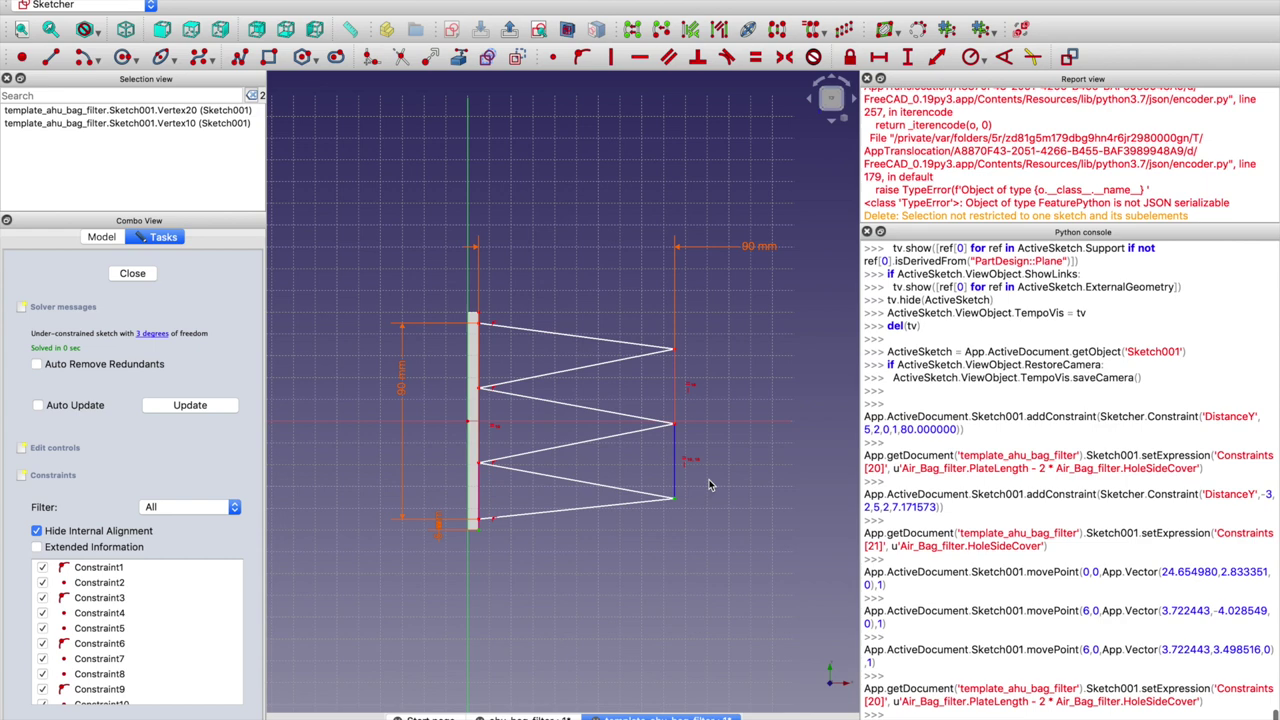
{"action": "left_click", "coordinate": [907, 57]}
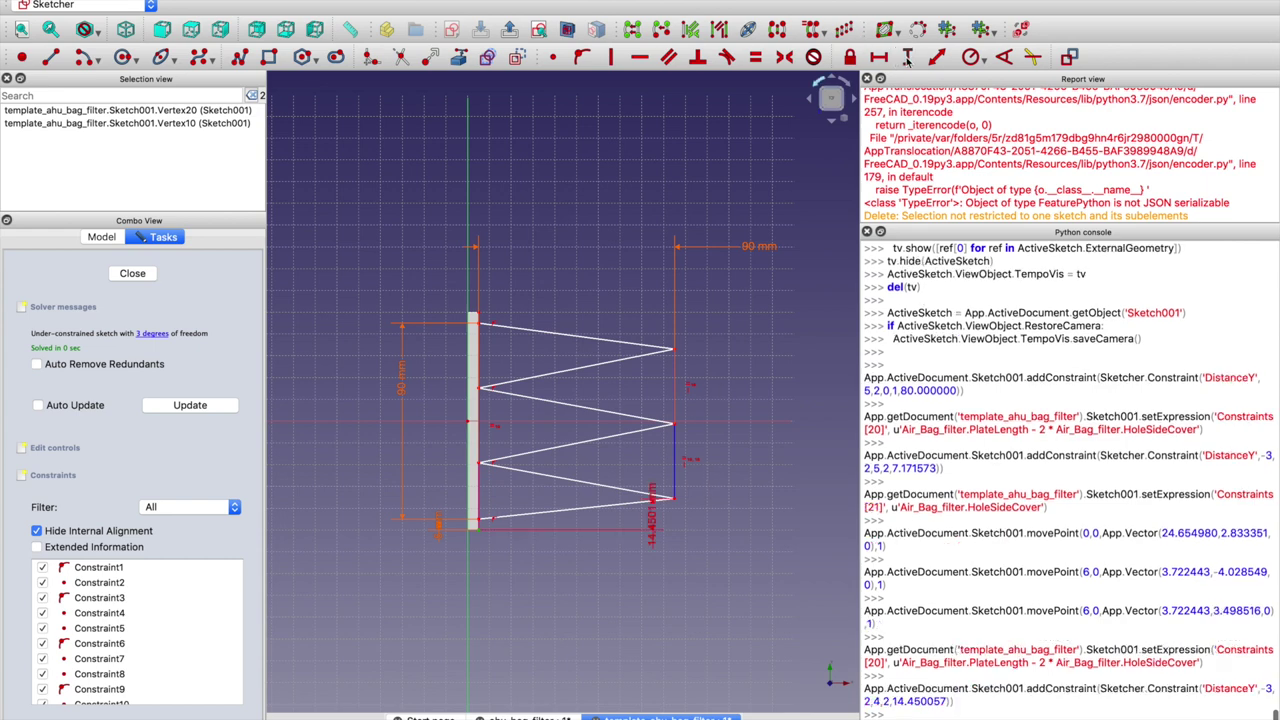
Start a formula from the pasted plate-length expression, then discard it and cancel the length constraint
{"action": "left_click", "coordinate": [731, 340]}
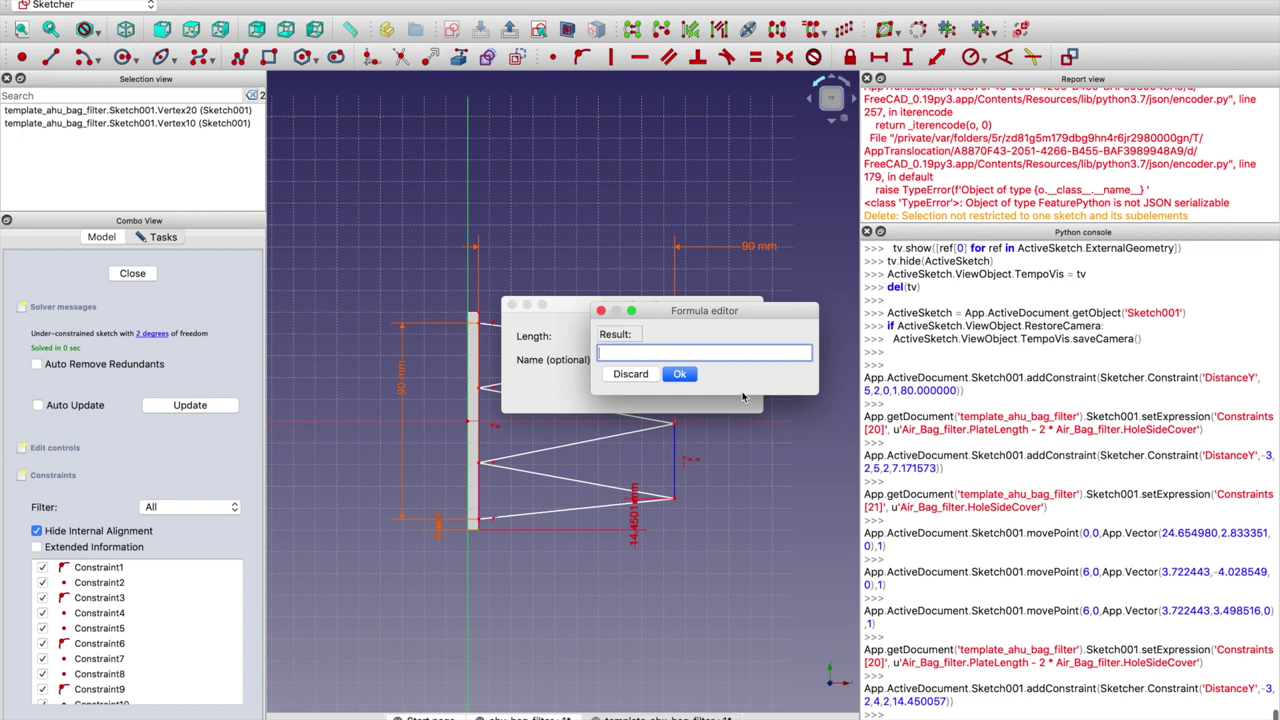
{"action": "key", "text": "super+v"}
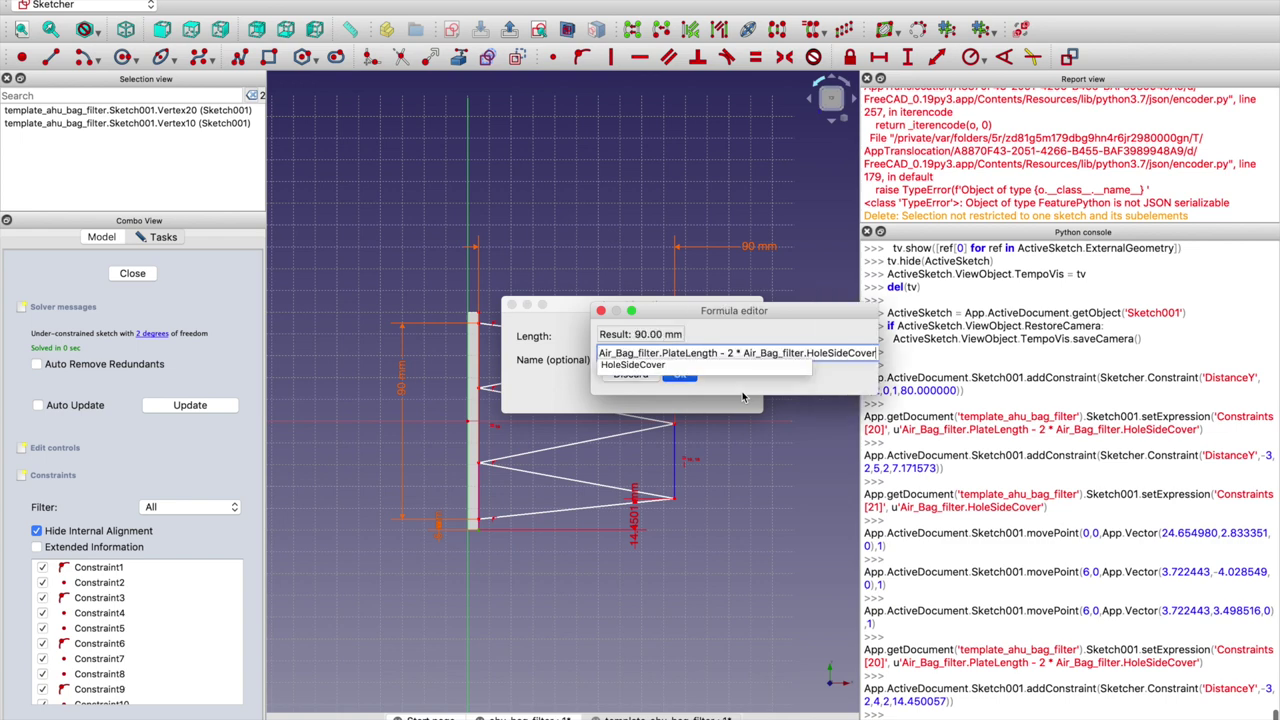
{"action": "type", "text": ")"}
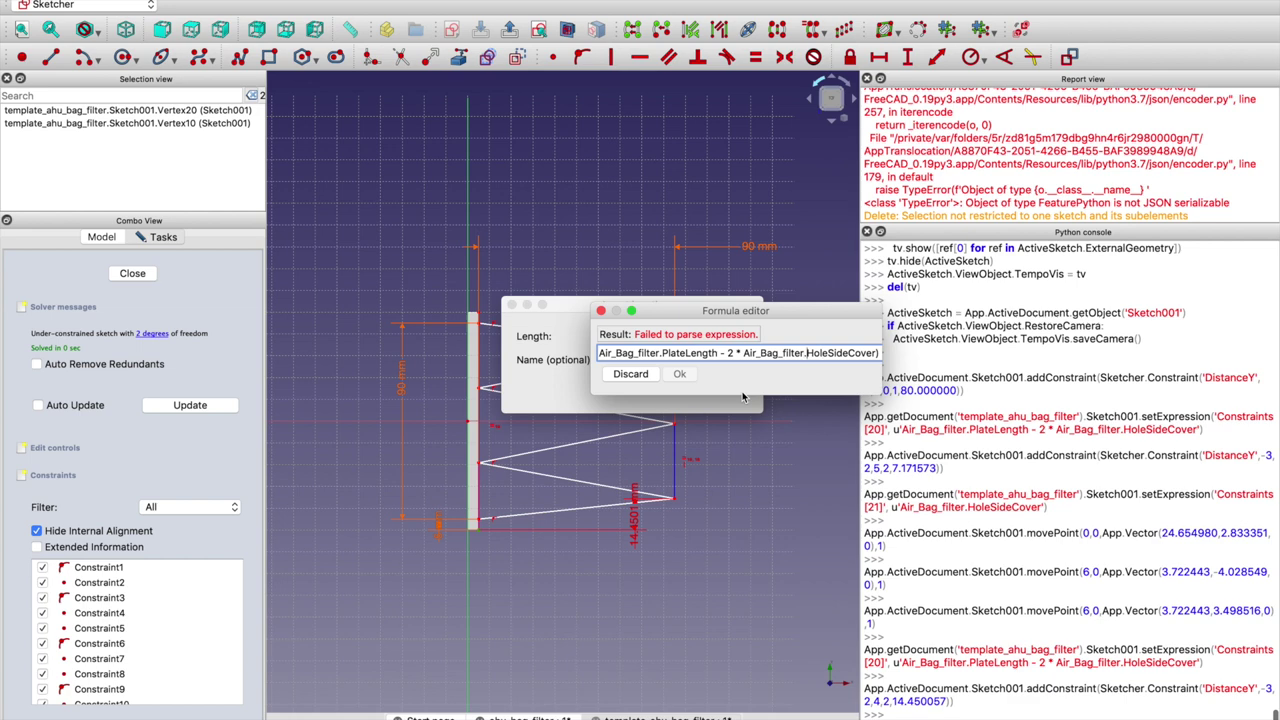
{"action": "key", "text": "Left"}
{"action": "key", "text": "Left"}
{"action": "key", "text": "Left"}
{"action": "key", "text": "Left"}
{"action": "key", "text": "Left"}
{"action": "key", "text": "Left"}
{"action": "key", "text": "Left"}
{"action": "key", "text": "Left"}
{"action": "key", "text": "Left"}
{"action": "key", "text": "Left"}
{"action": "key", "text": "Left"}
{"action": "key", "text": "Left"}
{"action": "key", "text": "Left"}
{"action": "key", "text": "Left"}
{"action": "key", "text": "Left"}
{"action": "type", "text": "("}
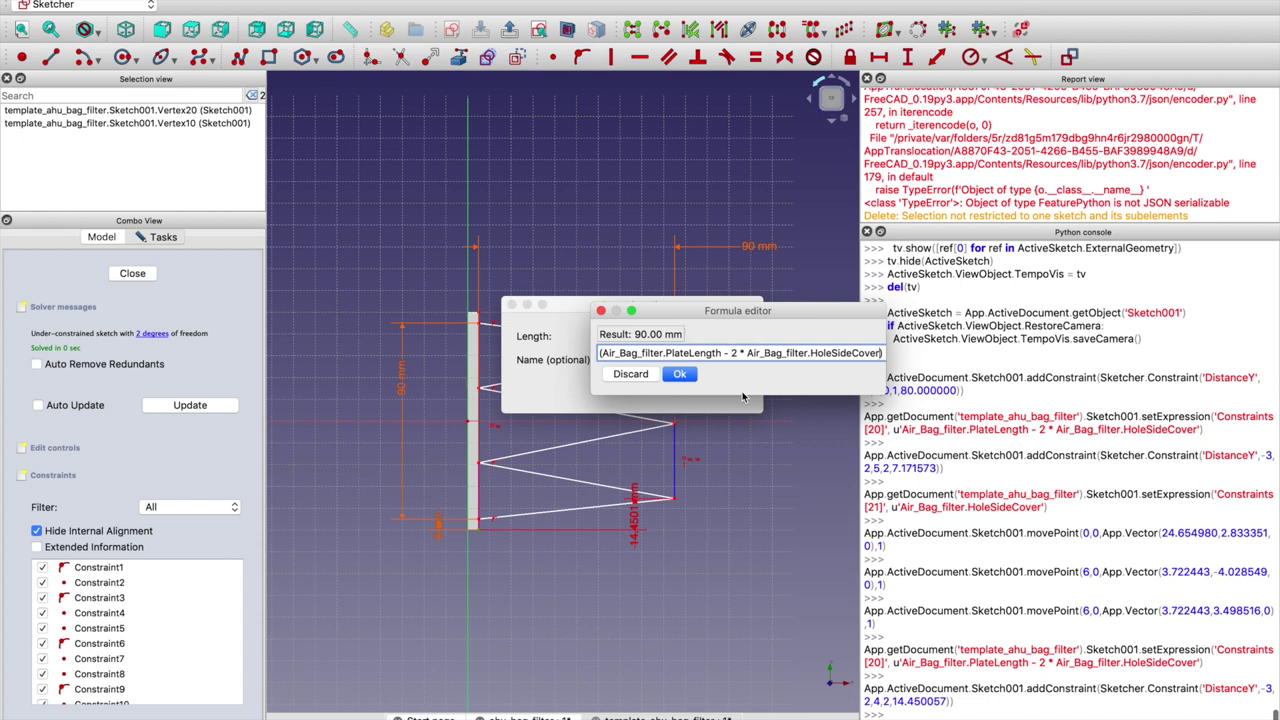
{"action": "type", "text": "/"}
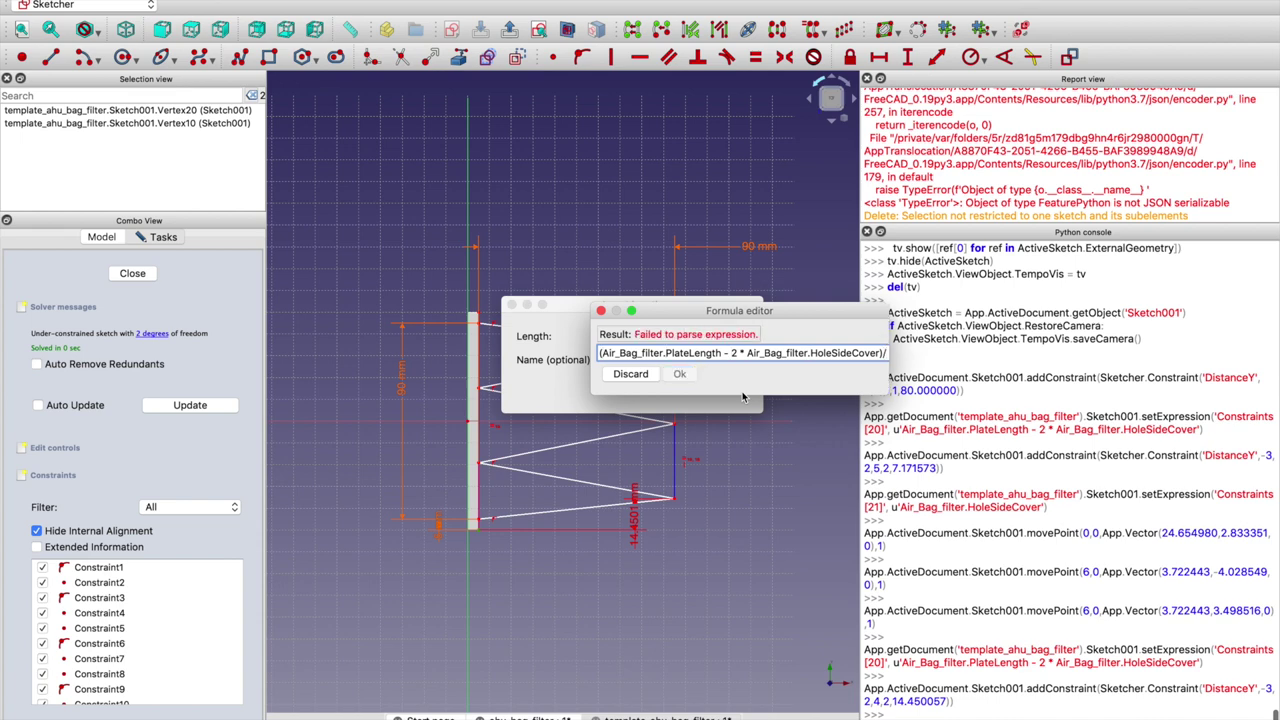
{"action": "type", "text": "6"}
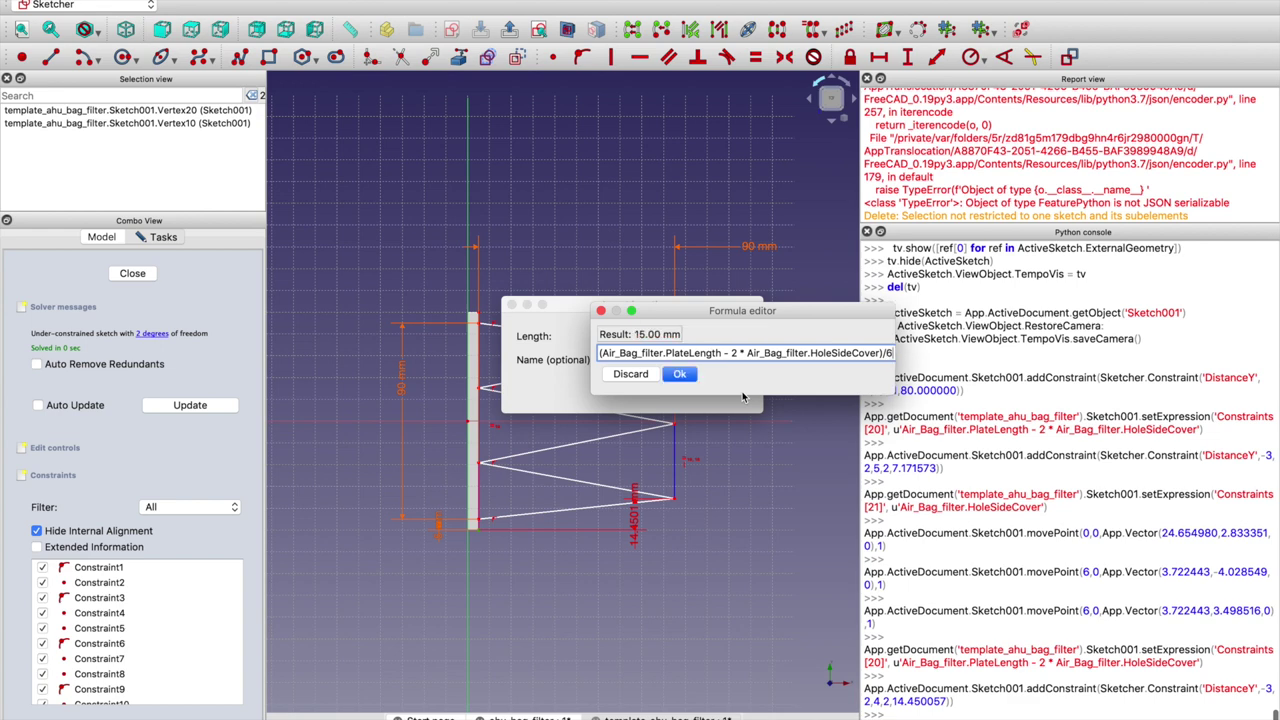
{"action": "type", "text": " +"}
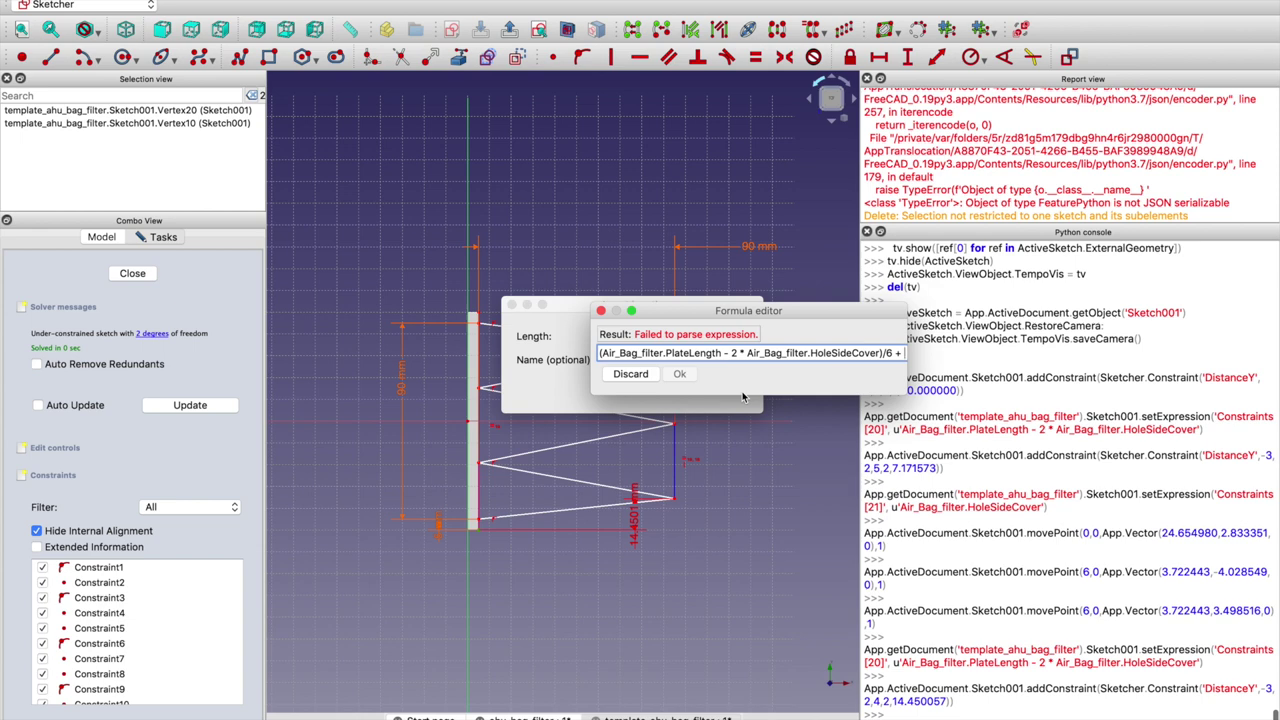
{"action": "left_click", "coordinate": [645, 376]}
{"action": "left_click", "coordinate": [654, 396]}
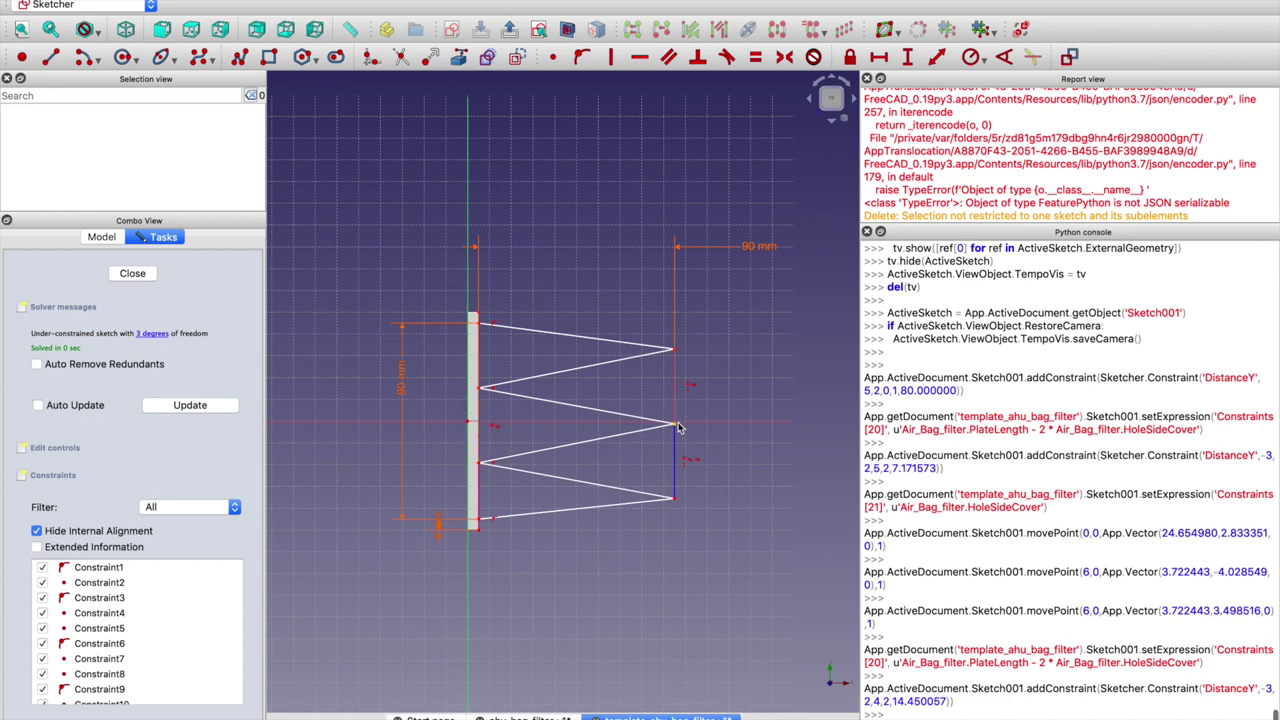
Raise the middle zigzag vertex, recentre the 90 mm label, and put the right tip on the horizontal axis
{"action": "mouse_move", "coordinate": [680, 430]}
{"action": "left_mouse_down"}
{"action": "mouse_move", "coordinate": [694, 394]}
{"action": "mouse_move", "coordinate": [688, 410]}
{"action": "left_mouse_up"}
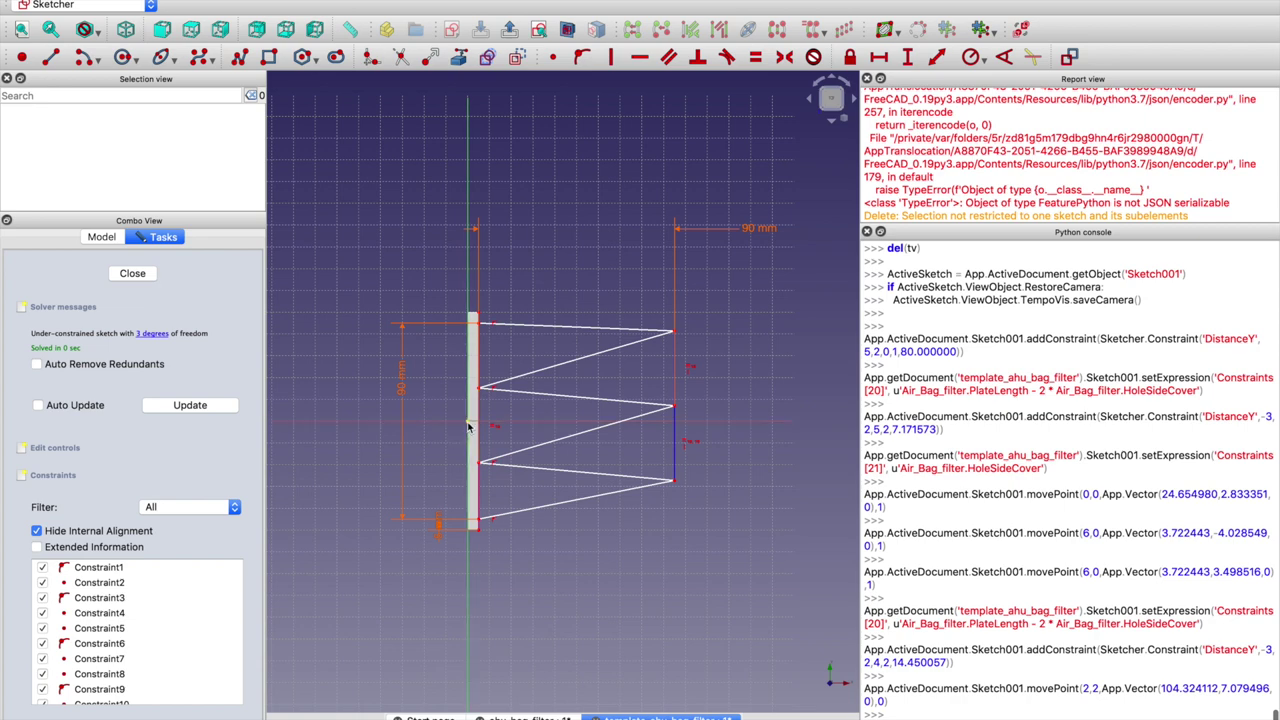
{"action": "mouse_move", "coordinate": [748, 228]}
{"action": "left_mouse_down"}
{"action": "mouse_move", "coordinate": [588, 231]}
{"action": "mouse_move", "coordinate": [578, 275]}
{"action": "mouse_move", "coordinate": [570, 252]}
{"action": "left_mouse_up"}
{"action": "left_click", "coordinate": [676, 410]}
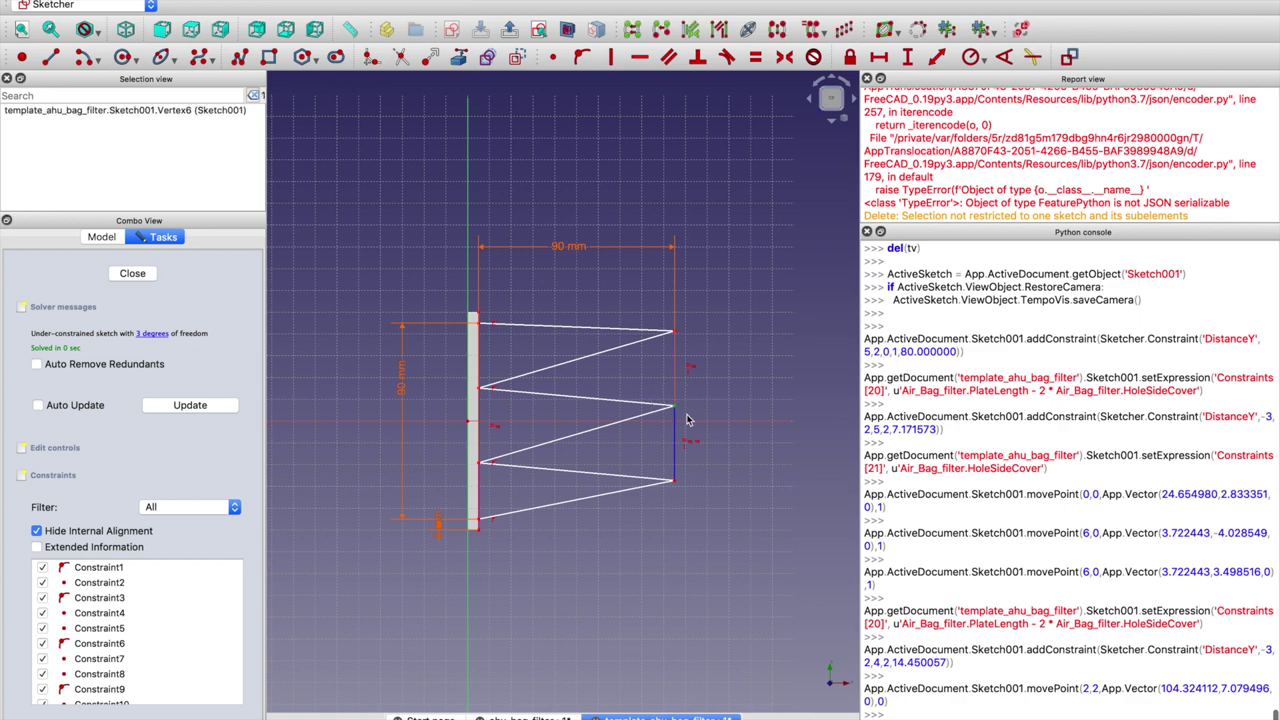
{"action": "left_click", "coordinate": [688, 422]}
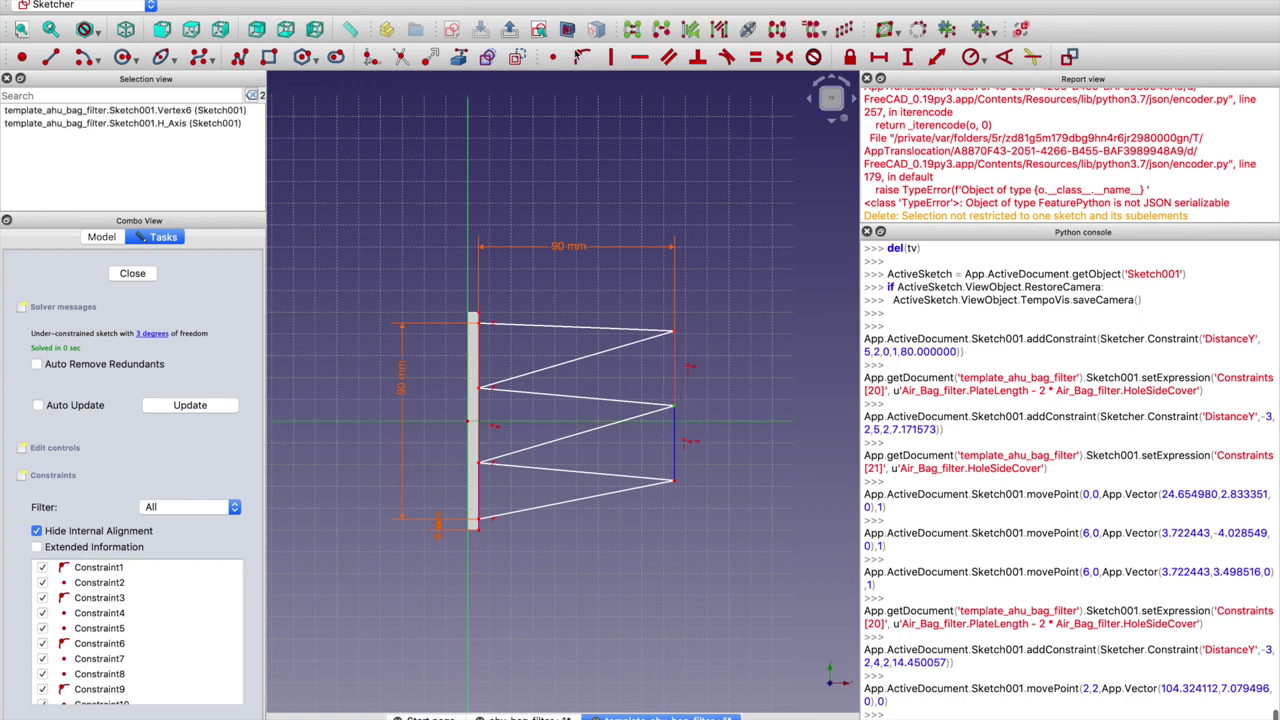
{"action": "left_click", "coordinate": [581, 57]}
Pull the upper right zigzag vertex upward and select the right vertical segment
{"action": "left_click_drag", "start_coordinate": [686, 363], "coordinate": [714, 358]}
{"action": "left_click", "coordinate": [719, 398]}
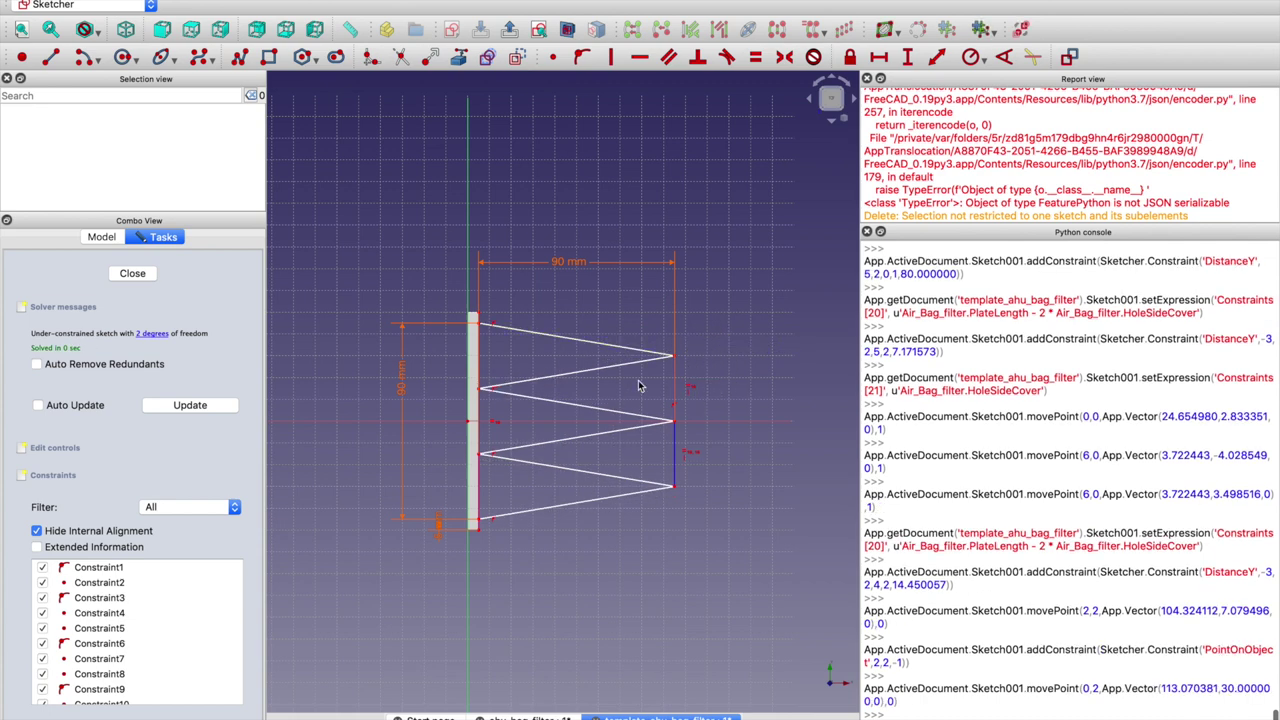
{"action": "left_click", "coordinate": [675, 465]}
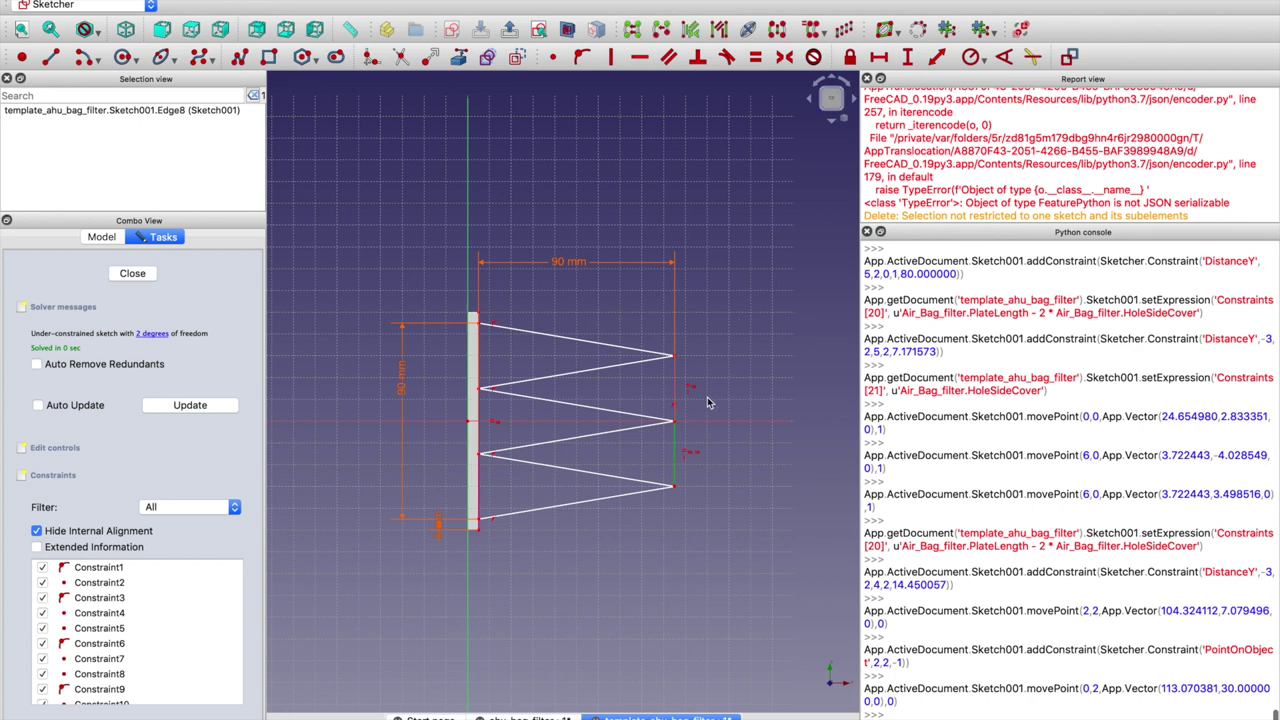
{"action": "left_click", "coordinate": [729, 430]}
{"action": "left_click", "coordinate": [675, 443]}
Constrain the right vertical segment to 30 mm using (PlateLength - 2*HoleSideCover)/3
{"action": "left_click", "coordinate": [937, 57]}
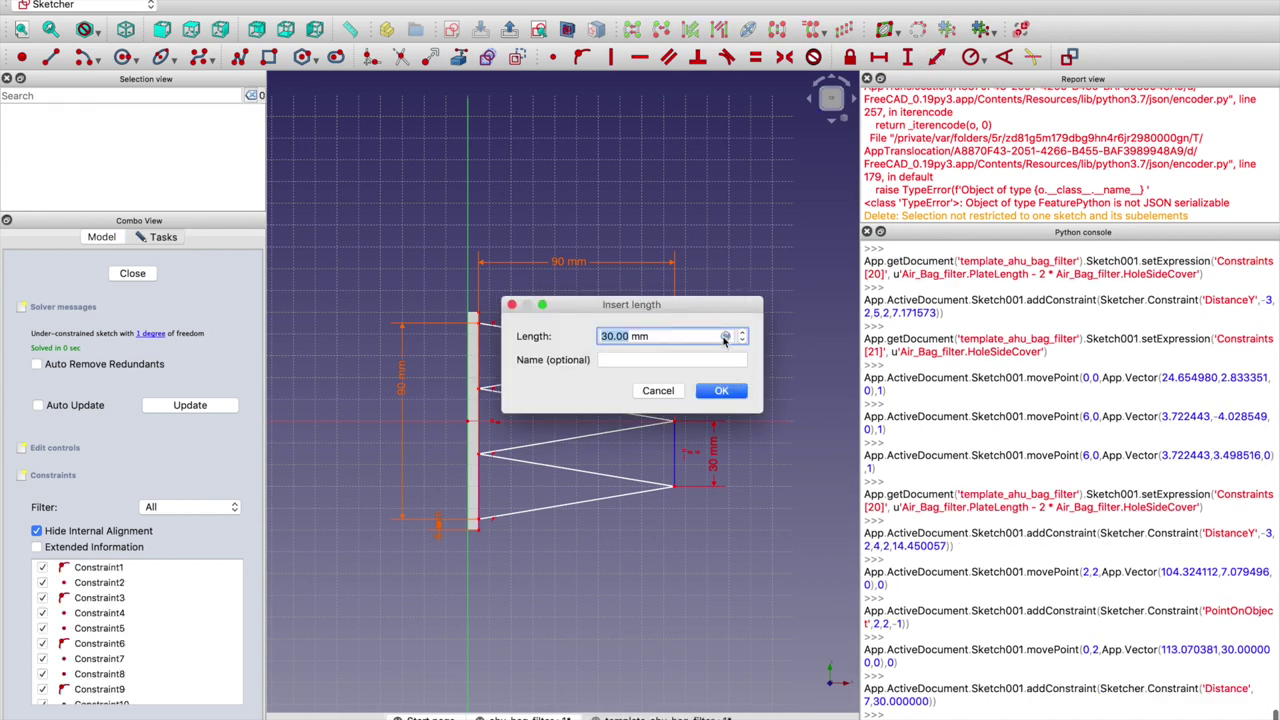
{"action": "left_click", "coordinate": [724, 339]}
{"action": "type", "text": "Air_Bag_filter.PlateLength - 2 * Air_Bag_filter.HoleSideCover"}
{"action": "type", "text": ")"}
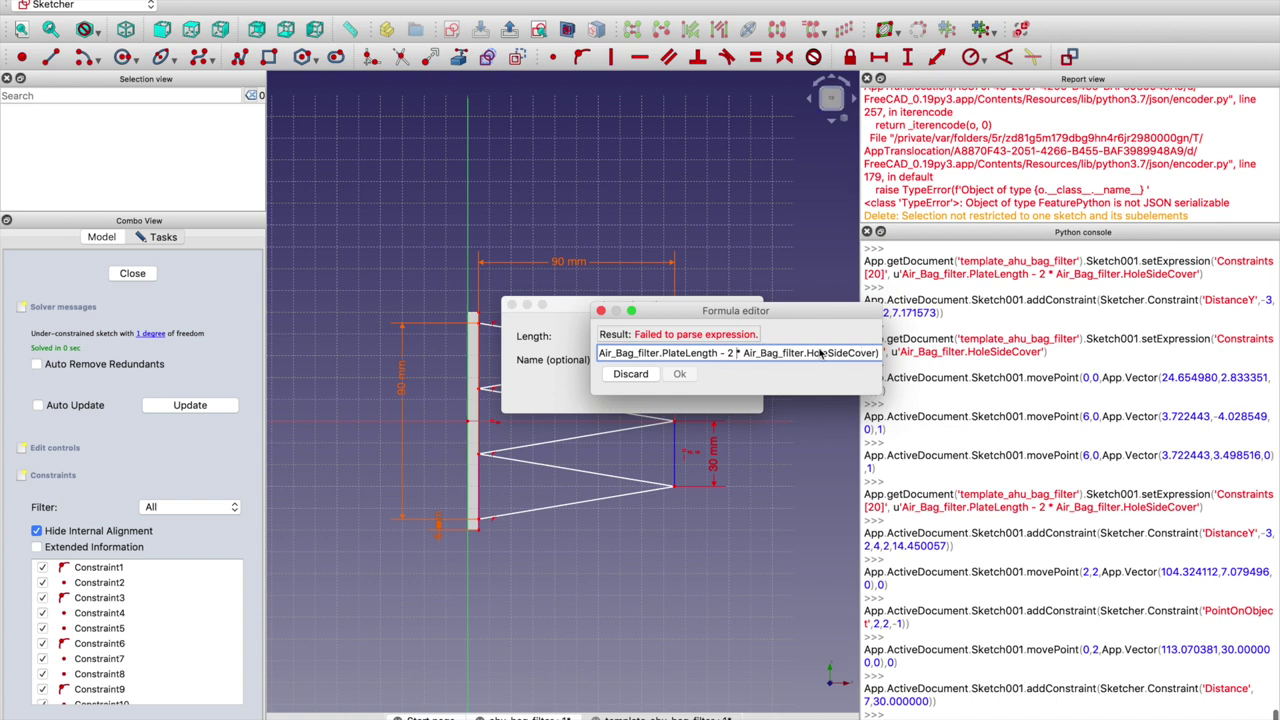
{"action": "key", "text": "Home"}
{"action": "type", "text": "("}
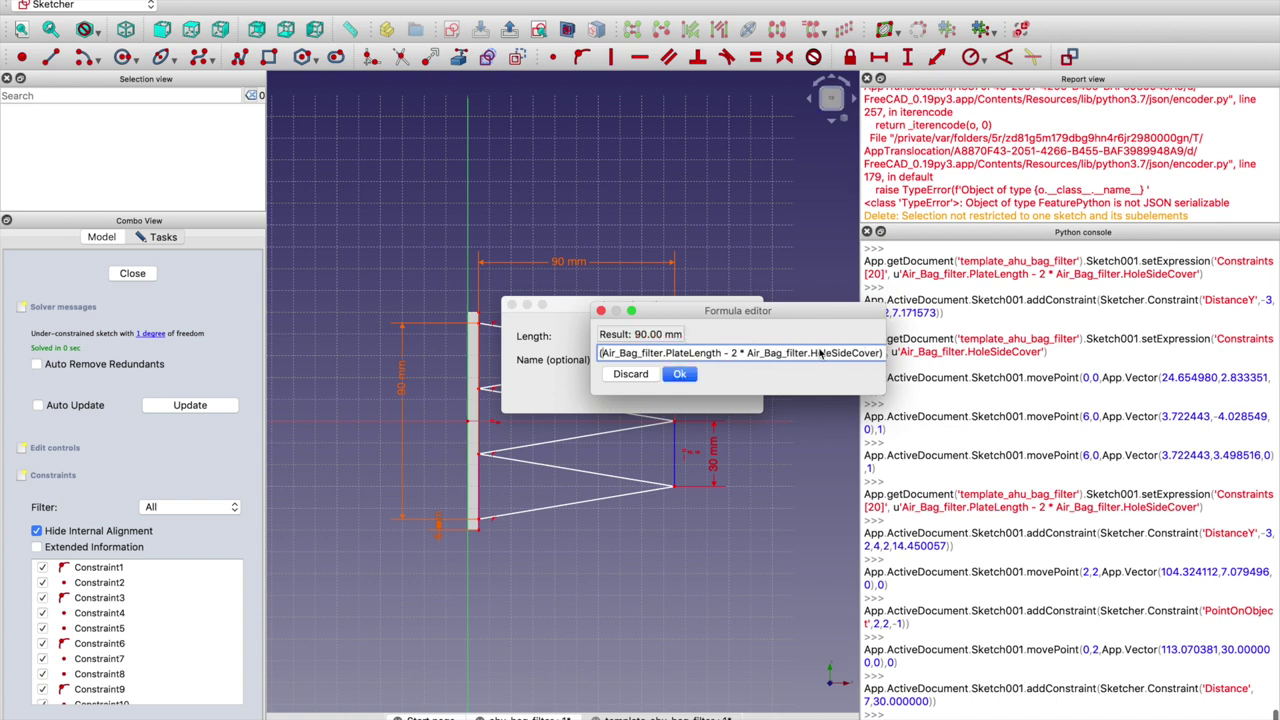
{"action": "key", "text": "alt+Right"}
{"action": "key", "text": "alt+Right"}
{"action": "key", "text": "alt+Right"}
{"action": "key", "text": "alt+Right"}
{"action": "key", "text": "alt+Right"}
{"action": "key", "text": "alt+Right"}
{"action": "key", "text": "End"}
{"action": "type", "text": "/3"}
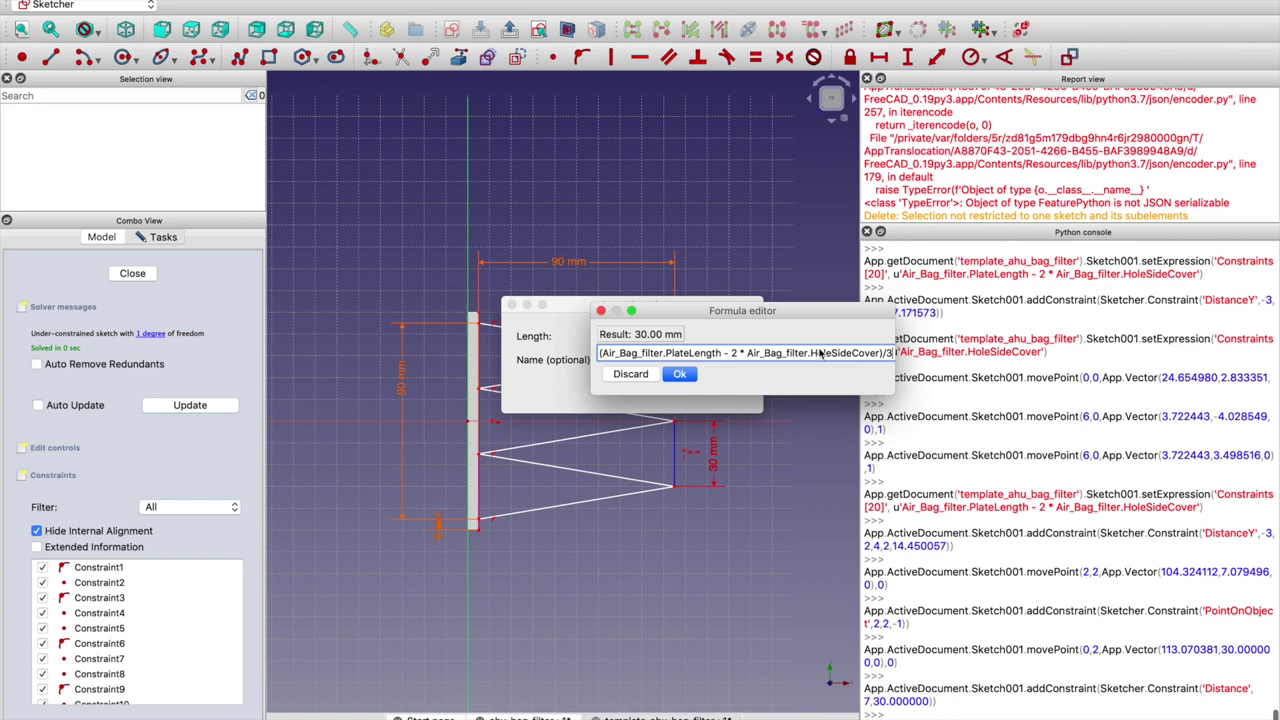
{"action": "key", "text": "Return"}
{"action": "left_click", "coordinate": [737, 392]}
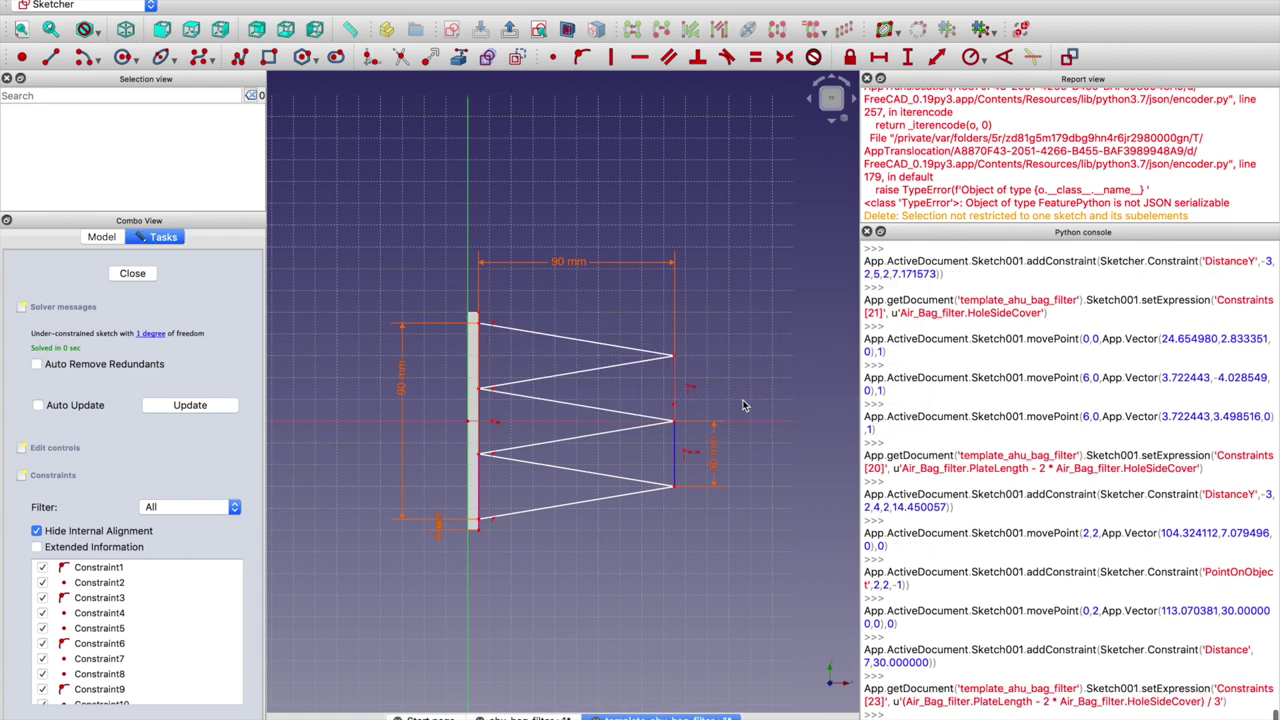
Reopen the 30 mm dimension to verify its formula, keeping it unchanged
{"action": "double_click", "coordinate": [713, 452]}
{"action": "left_click", "coordinate": [803, 486]}
{"action": "key", "text": "super+c"}
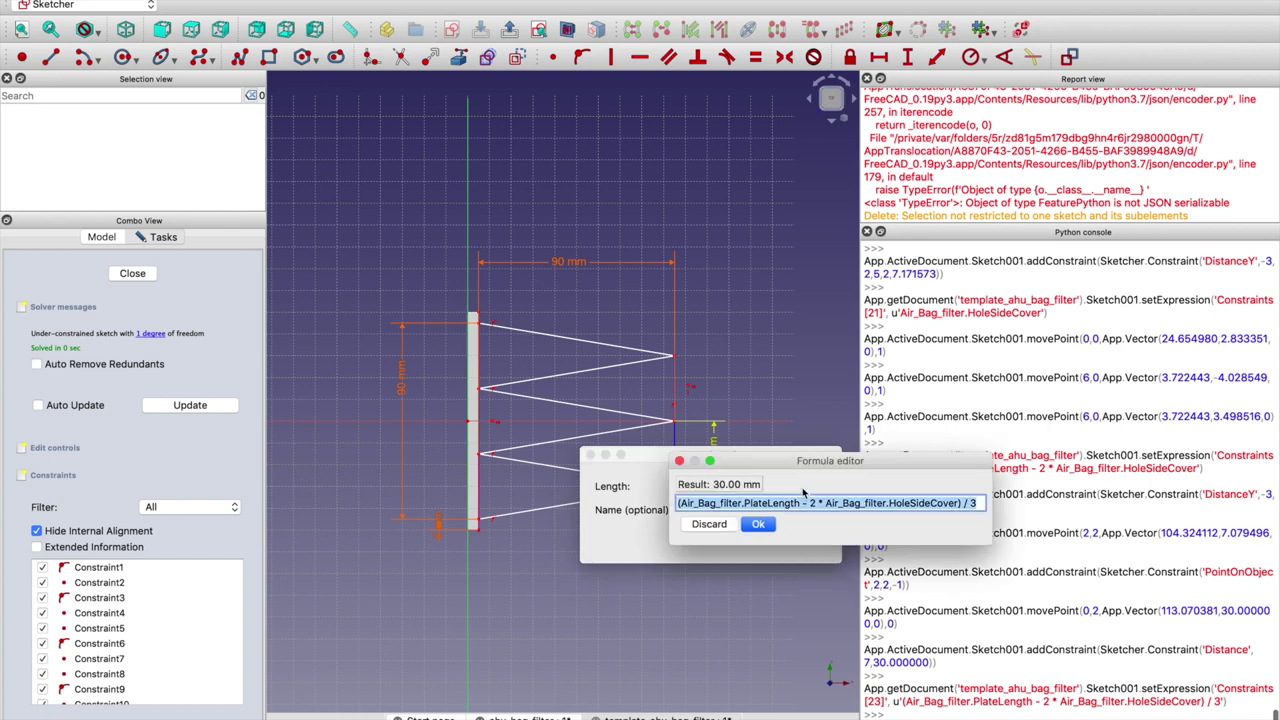
{"action": "left_click", "coordinate": [759, 524]}
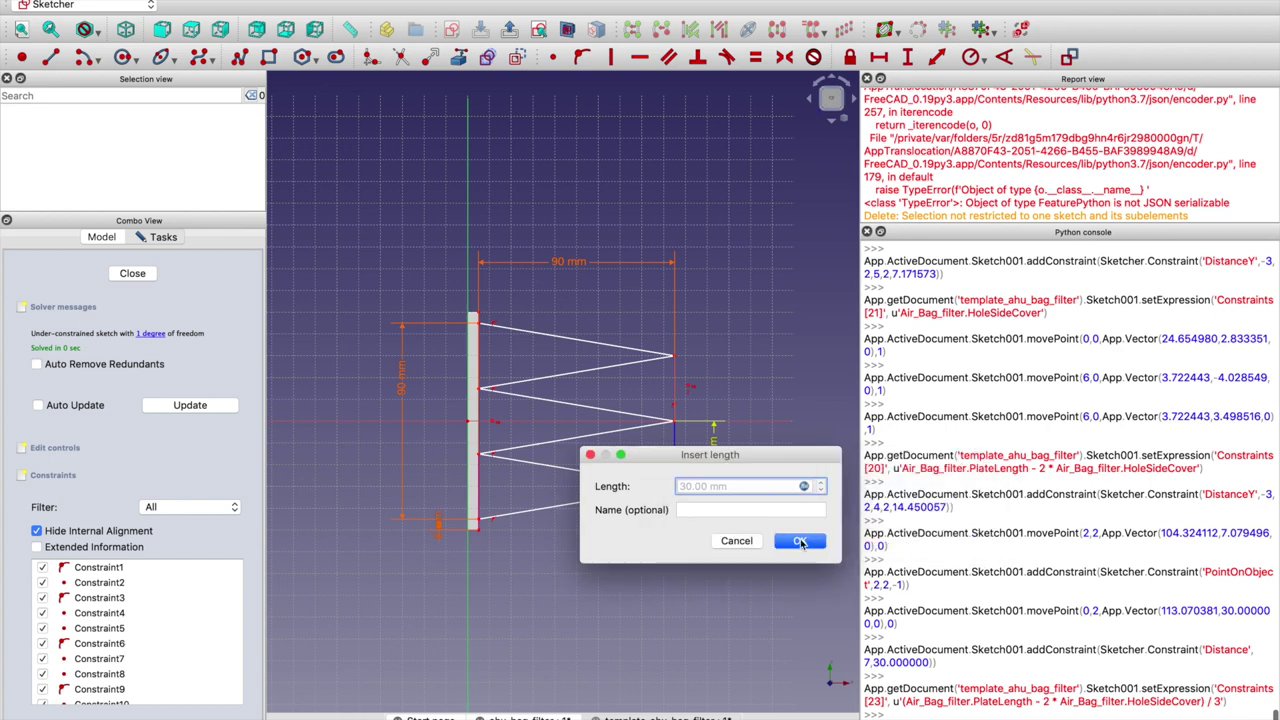
{"action": "left_click", "coordinate": [800, 542]}
Give another zigzag edge the same 30 mm one-third length, then delete the redundant constraint
{"action": "left_click", "coordinate": [676, 386]}
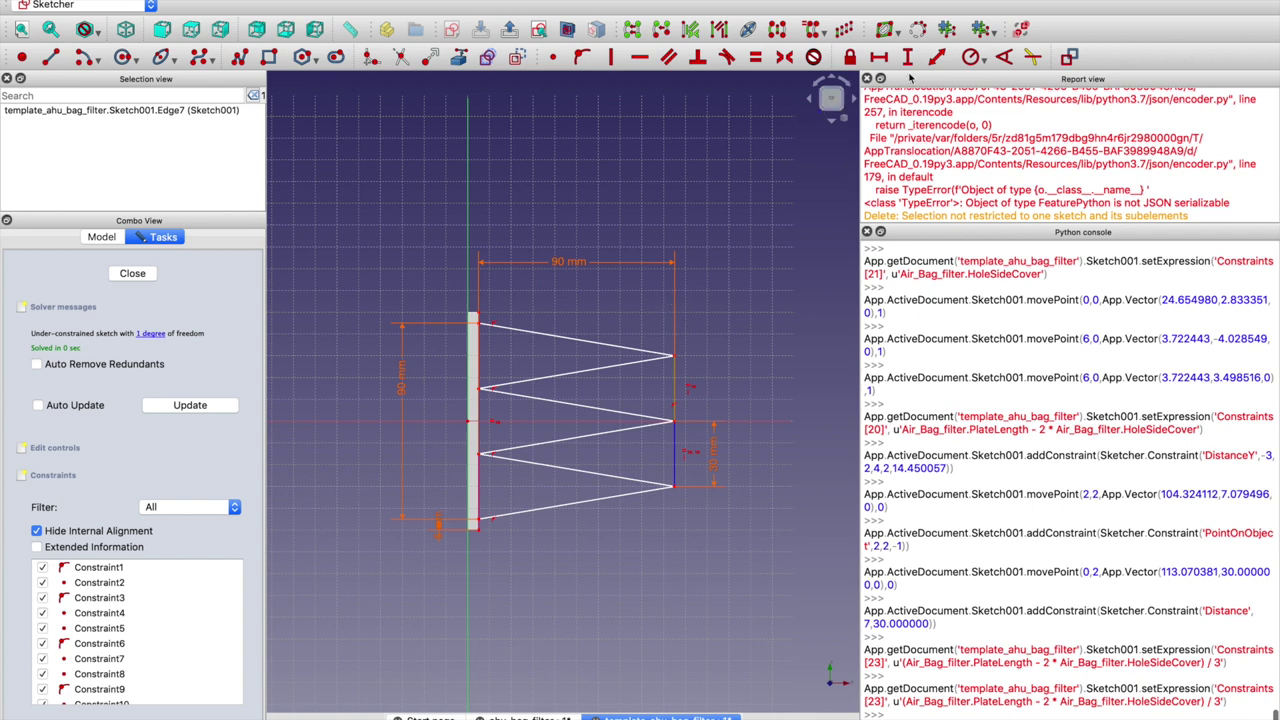
{"action": "left_click", "coordinate": [937, 59]}
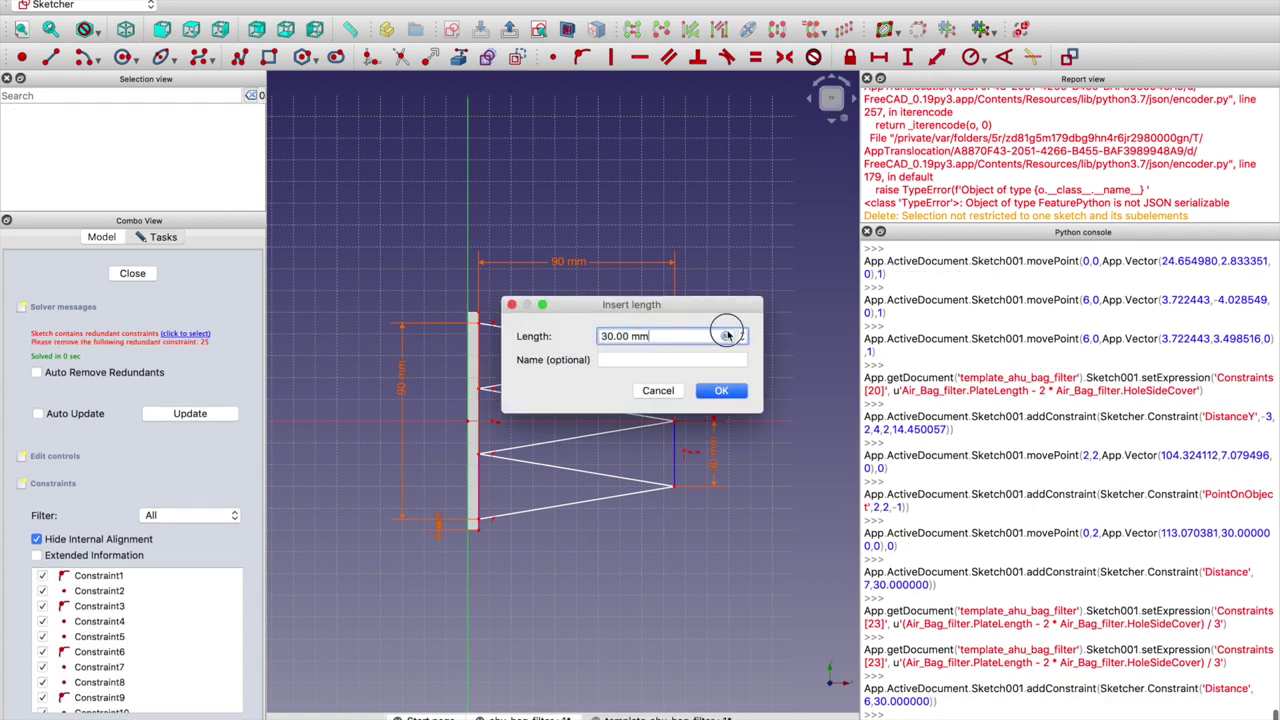
{"action": "left_click", "coordinate": [728, 333]}
{"action": "key", "text": "super+v"}
{"action": "key", "text": "Return"}
{"action": "left_click", "coordinate": [727, 390]}
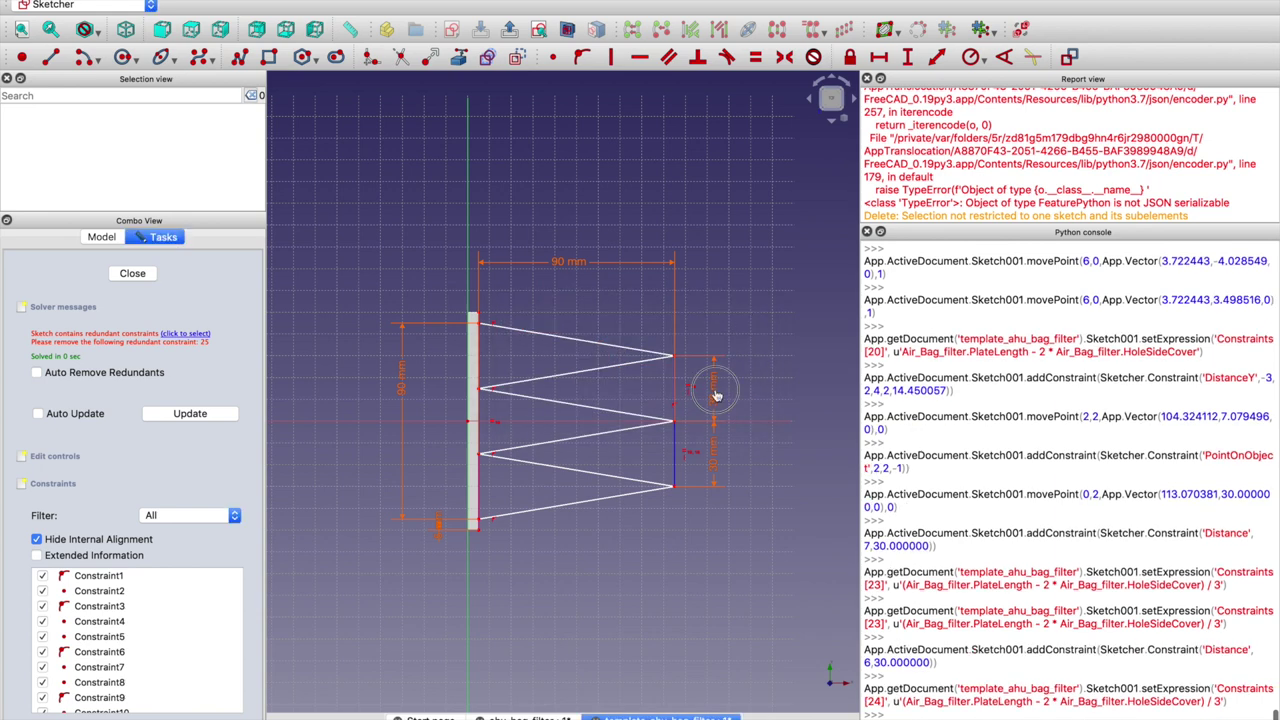
{"action": "left_click_drag", "start_coordinate": [718, 378], "coordinate": [721, 389]}
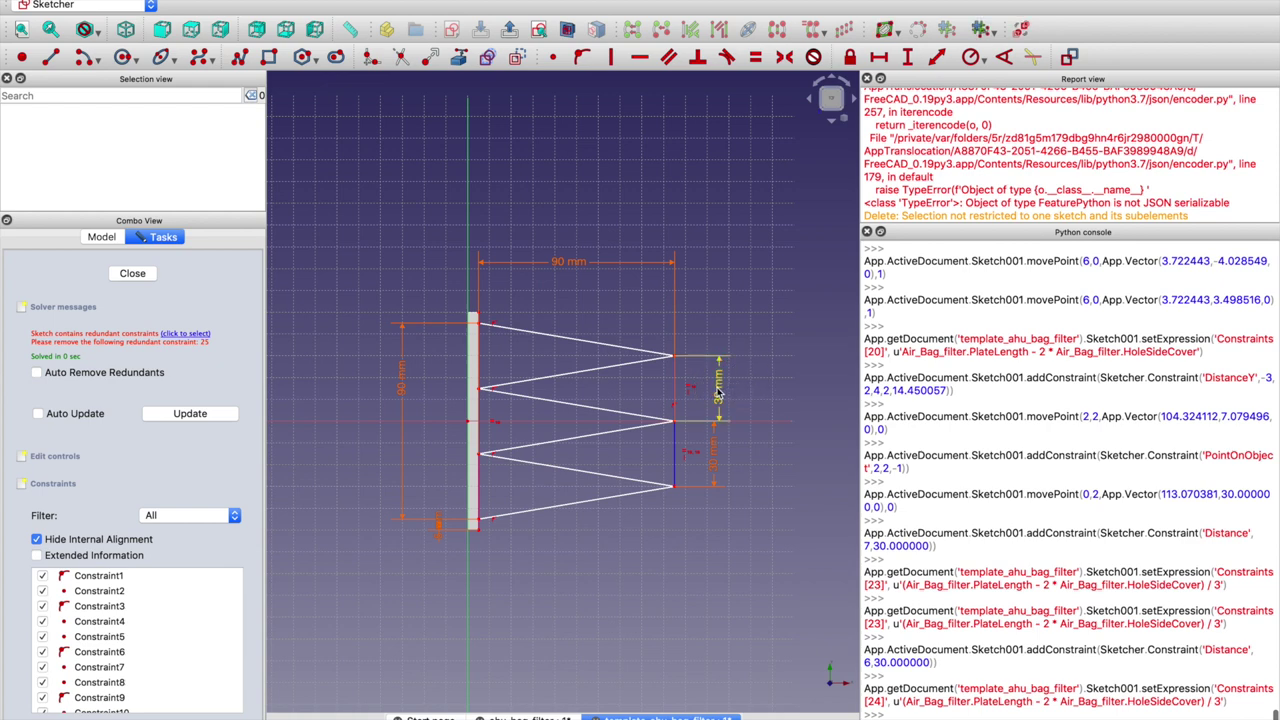
{"action": "left_click", "coordinate": [718, 393]}
{"action": "key", "text": "Delete"}
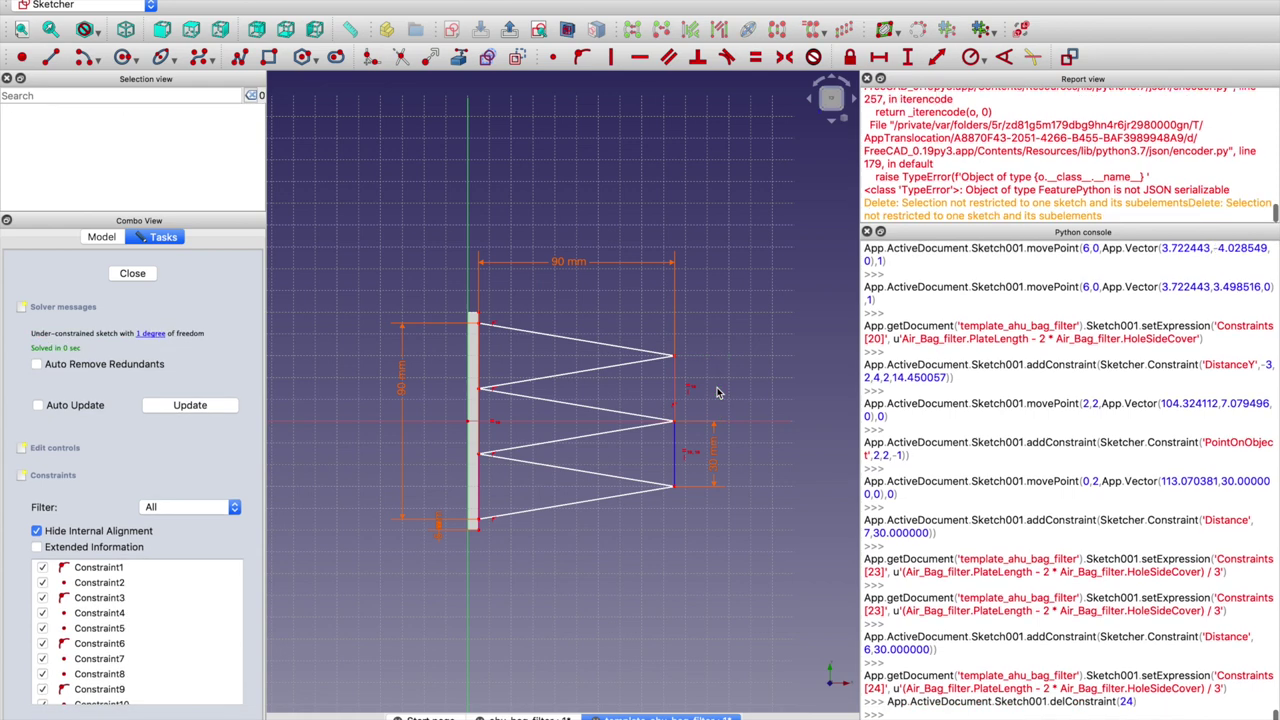
Reposition the zigzag's right vertex and shift the lower edge slightly
{"action": "left_click", "coordinate": [676, 347]}
{"action": "left_click_drag", "start_coordinate": [676, 347], "coordinate": [686, 366]}
{"action": "left_click", "coordinate": [481, 455]}
{"action": "left_click", "coordinate": [560, 468]}
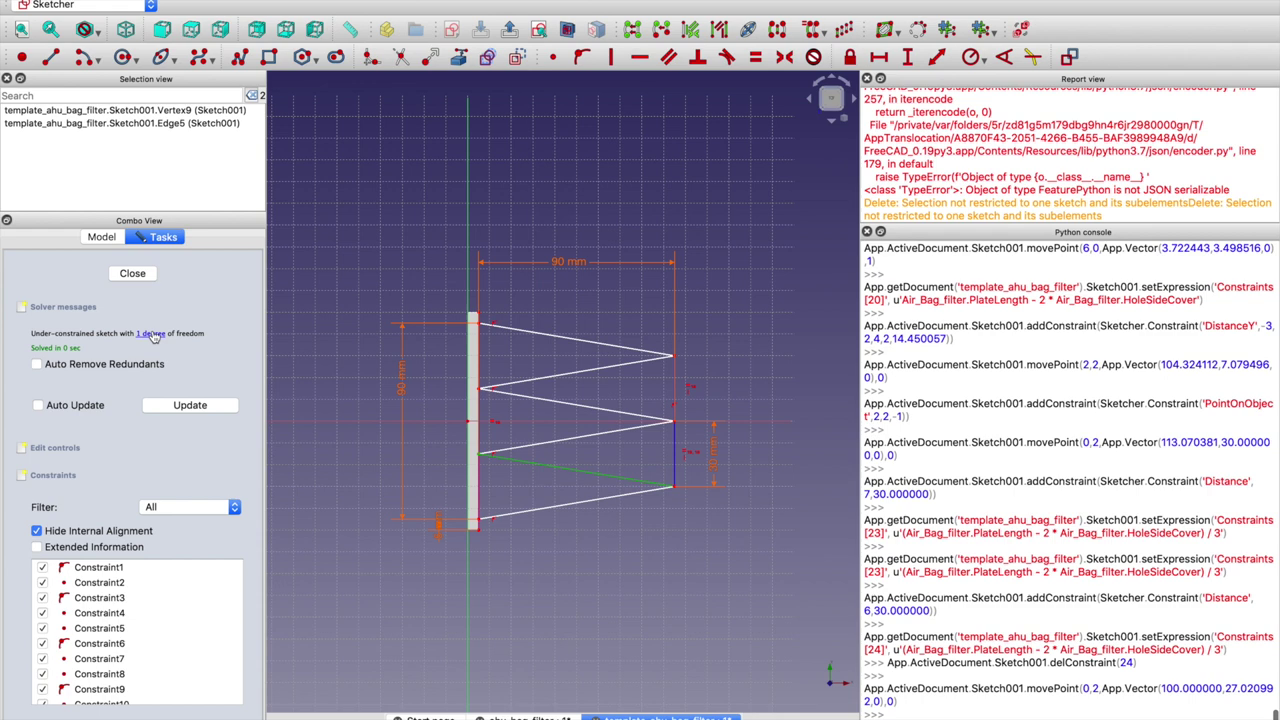
{"action": "left_click_drag", "start_coordinate": [587, 468], "coordinate": [588, 477]}
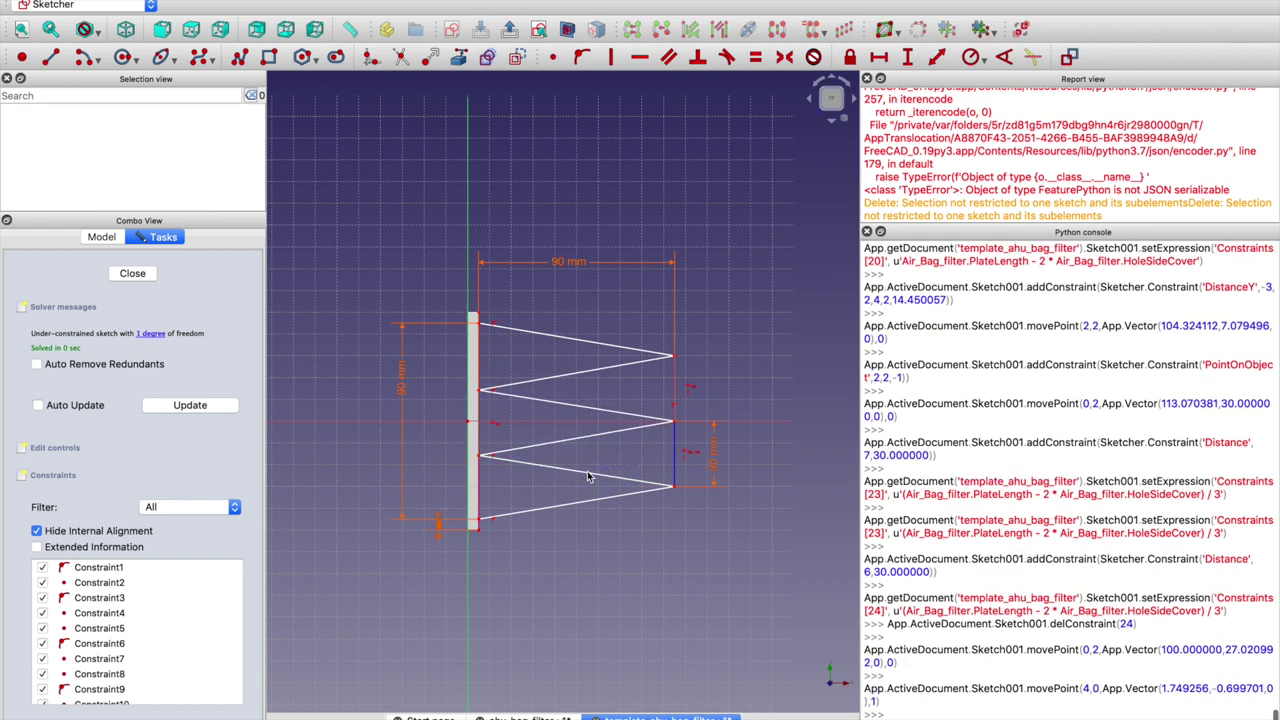
Set a 30 mm one-third vertical distance from the left zigzag vertex to the bottom-left vertex, then close the sketch
{"action": "left_click", "coordinate": [482, 456]}
{"action": "left_click", "coordinate": [481, 522]}
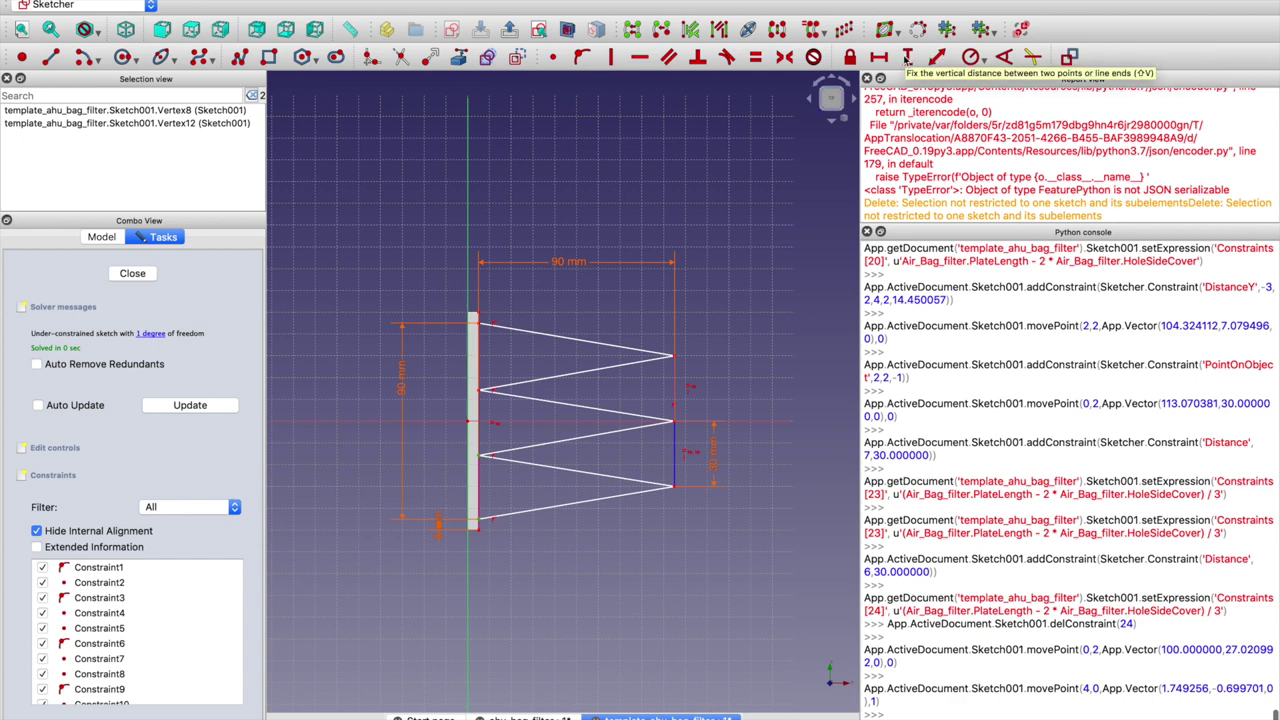
{"action": "left_click", "coordinate": [907, 57]}
{"action": "left_click", "coordinate": [725, 336]}
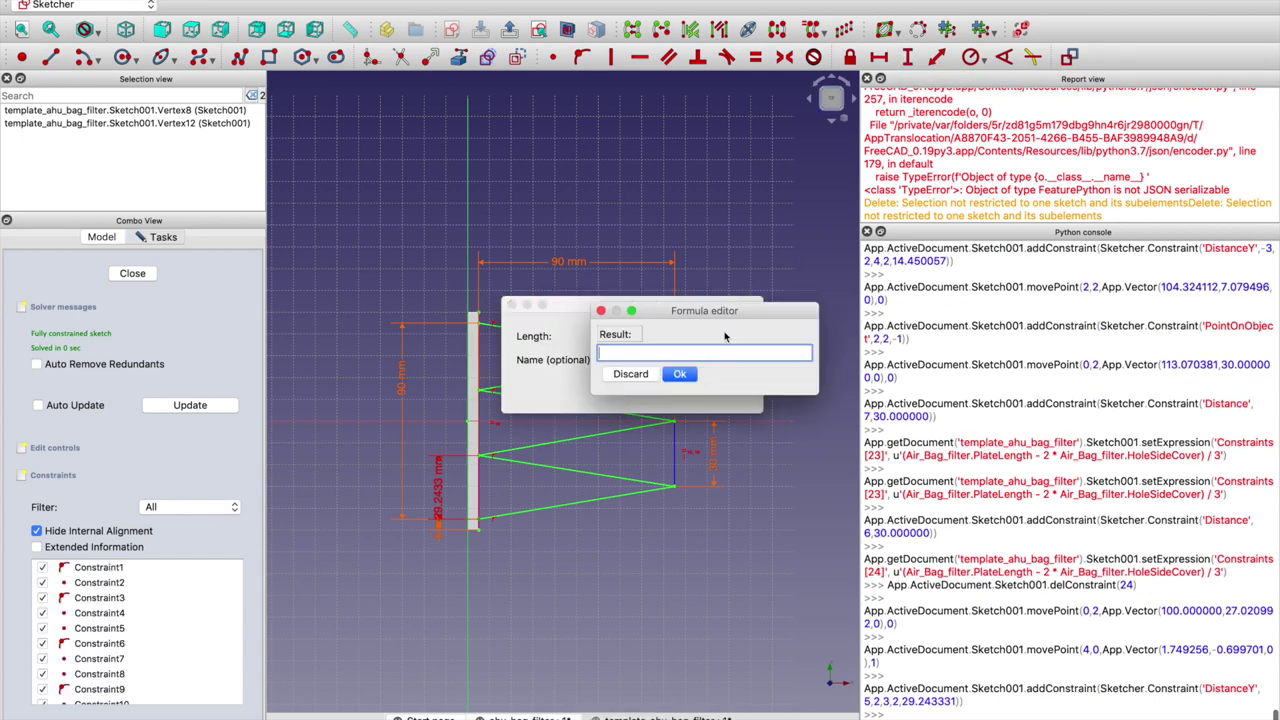
{"action": "key", "text": "super+v"}
{"action": "key", "text": "Return"}
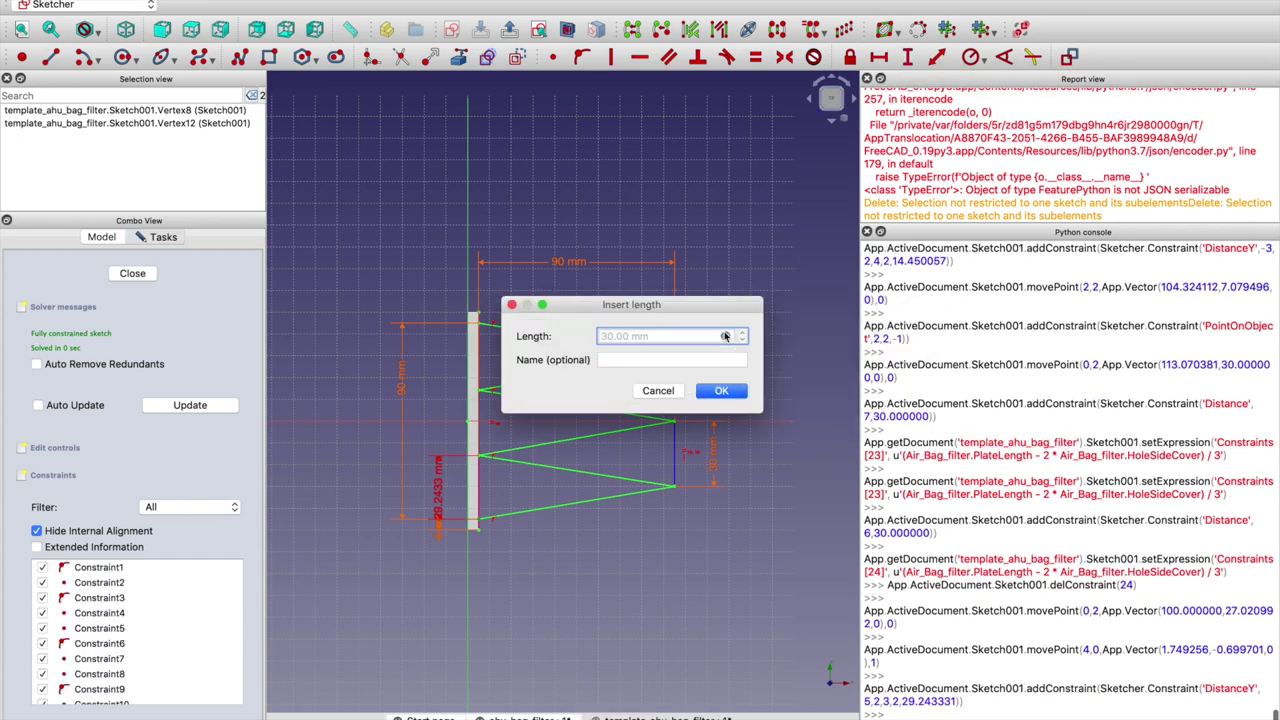
{"action": "left_click", "coordinate": [721, 391]}
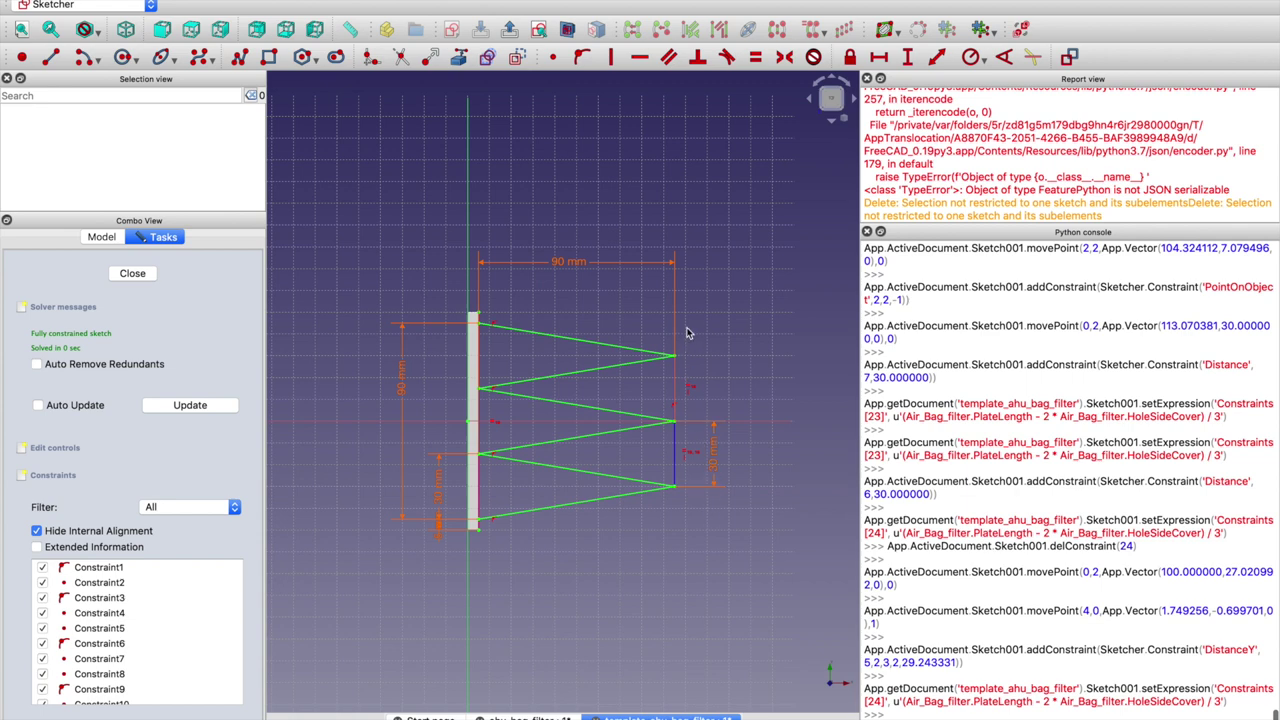
{"action": "mouse_move", "coordinate": [569, 263]}
{"action": "left_mouse_down"}
{"action": "mouse_move", "coordinate": [686, 266]}
{"action": "mouse_move", "coordinate": [737, 320]}
{"action": "mouse_move", "coordinate": [822, 470]}
{"action": "mouse_move", "coordinate": [842, 400]}
{"action": "mouse_move", "coordinate": [862, 404]}
{"action": "mouse_move", "coordinate": [826, 400]}
{"action": "left_mouse_up"}
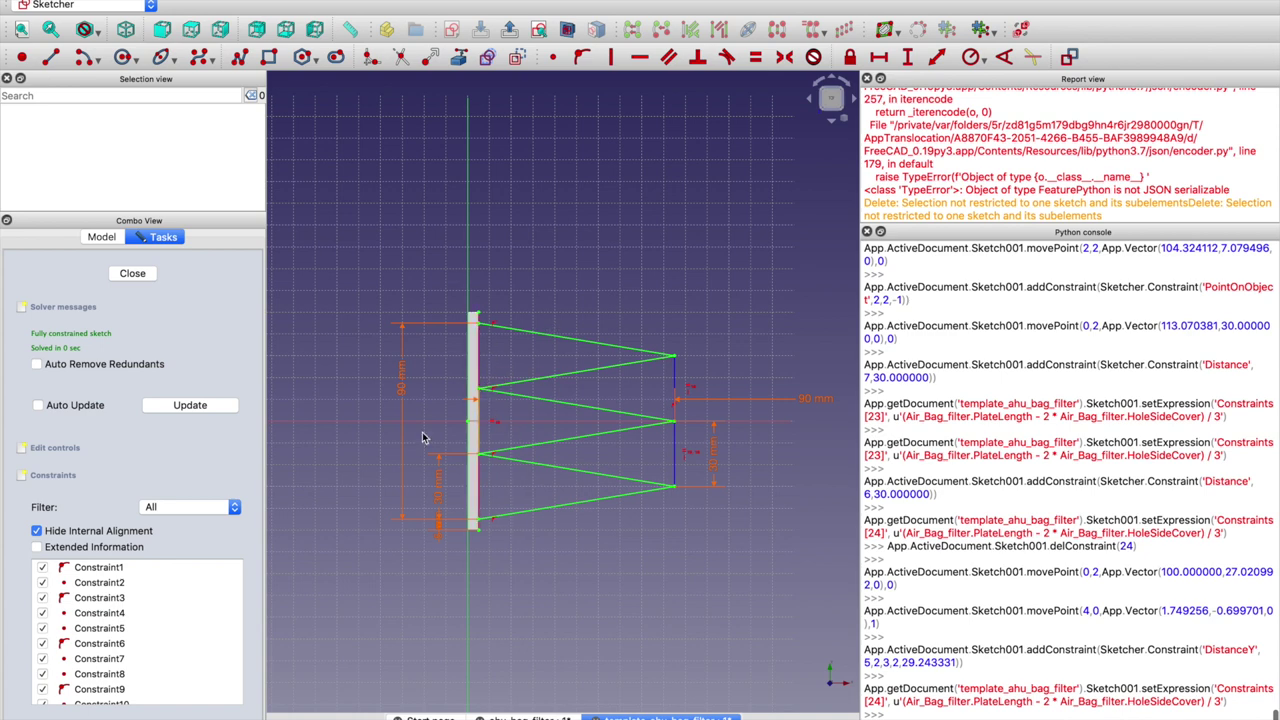
{"action": "left_click", "coordinate": [131, 276]}
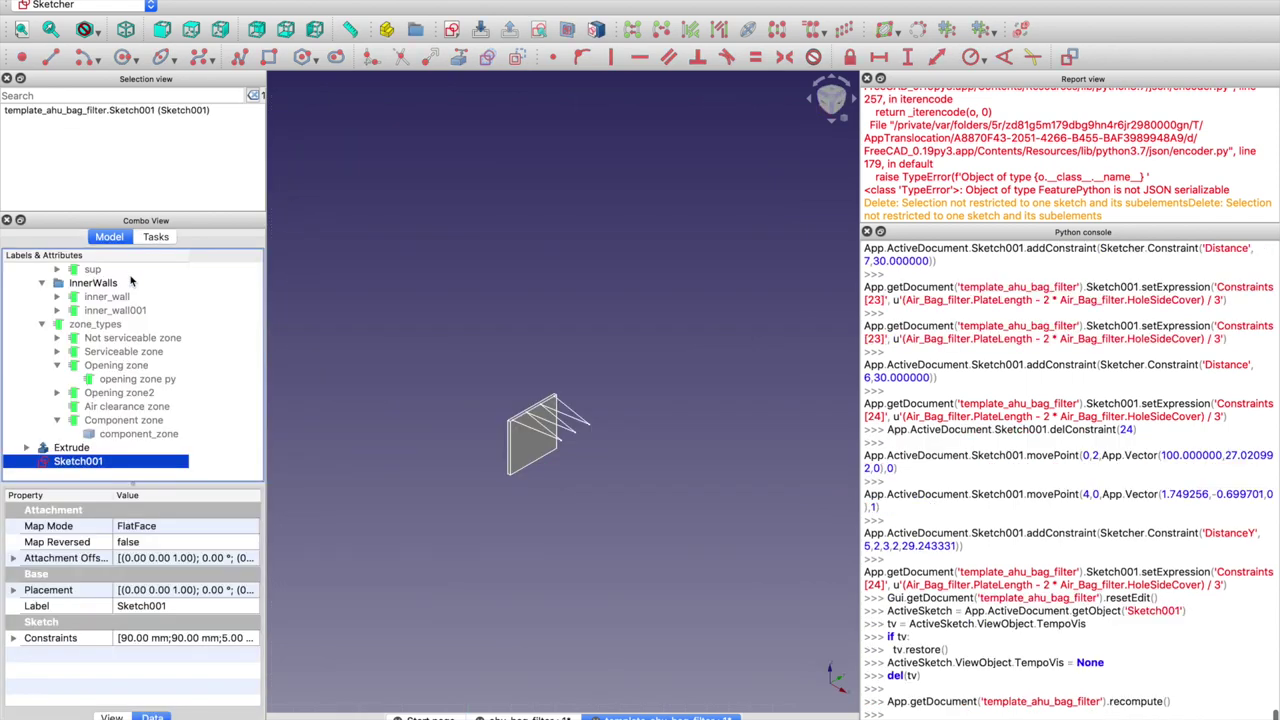
Switch to the Part workbench and extrude Sketch001 with the Extrude tool
{"action": "scroll", "coordinate": [540, 445], "scroll_direction": "up", "scroll_amount": 3}
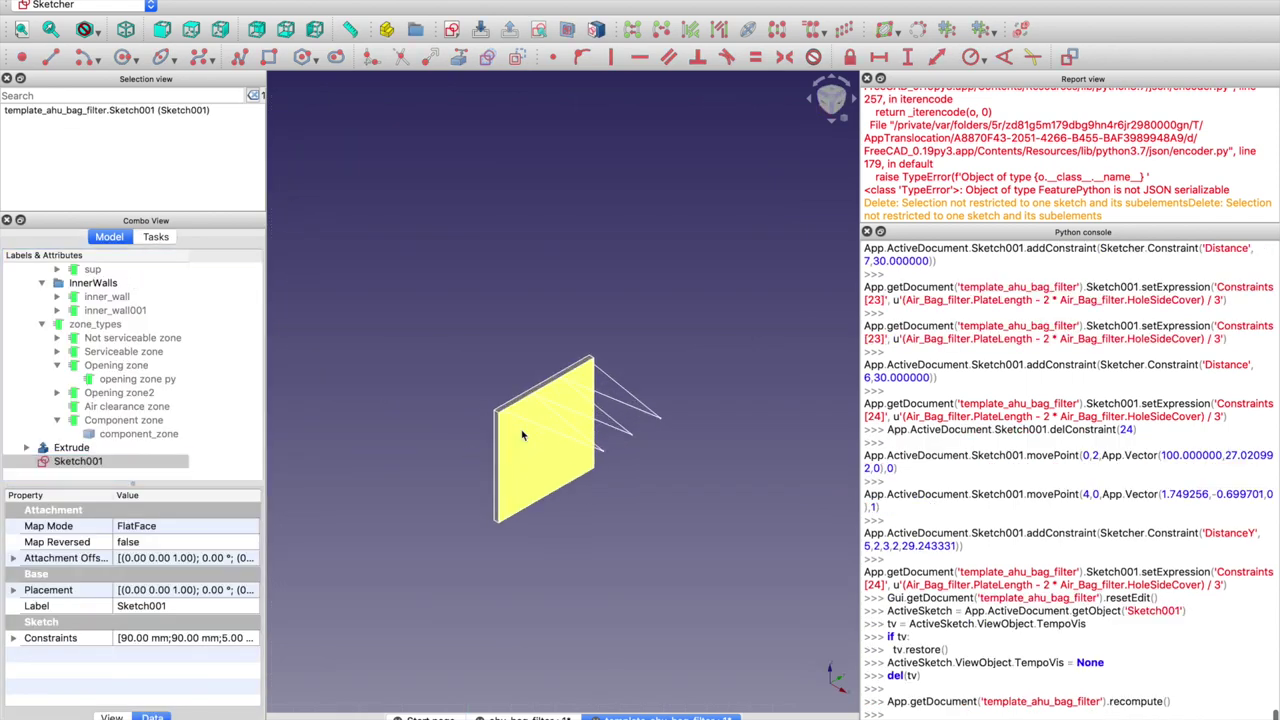
{"action": "scroll", "coordinate": [625, 520], "scroll_direction": "down", "scroll_amount": 2}
{"action": "middle_click_drag", "start_coordinate": [623, 537], "coordinate": [597, 488]}
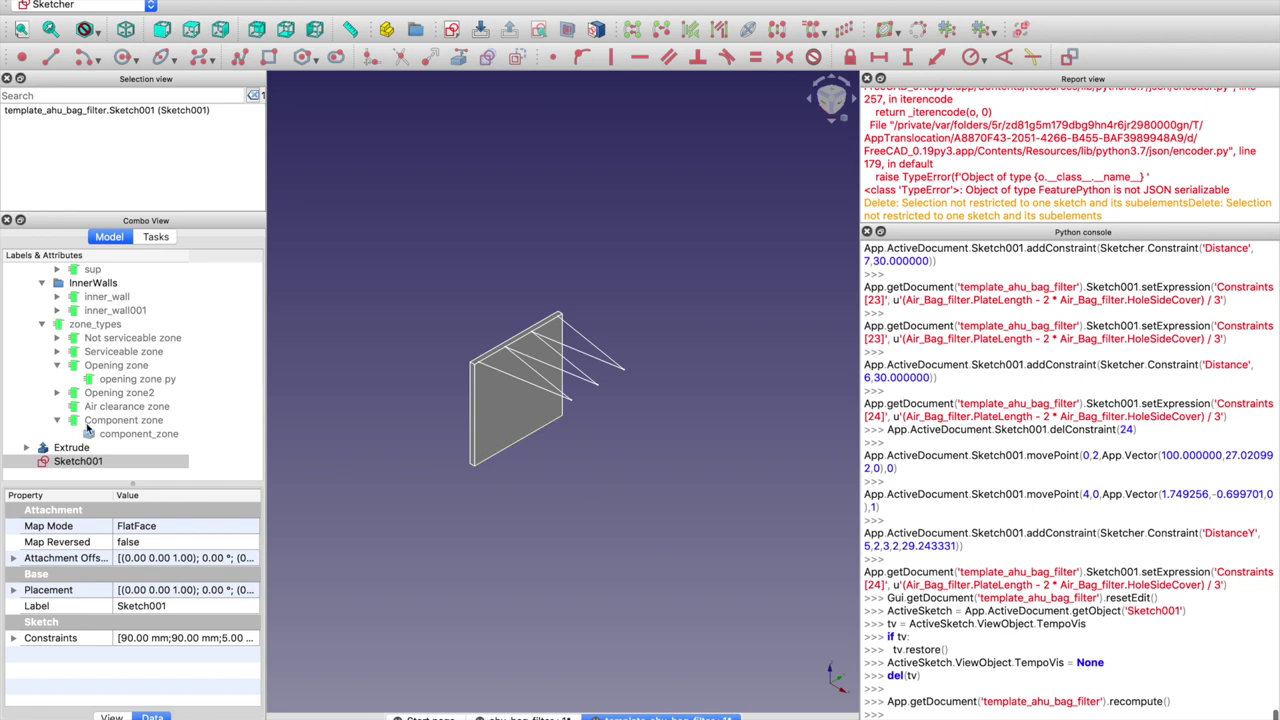
{"action": "left_click", "coordinate": [114, 10]}
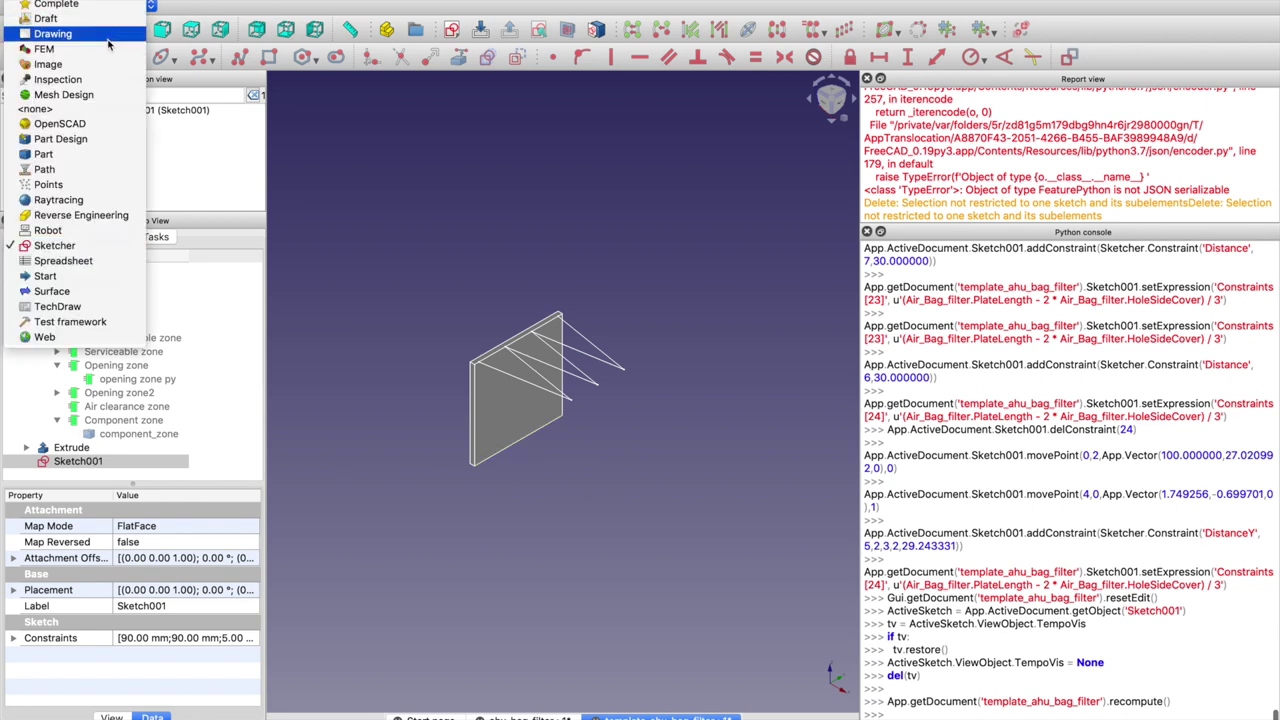
{"action": "left_click", "coordinate": [44, 154]}
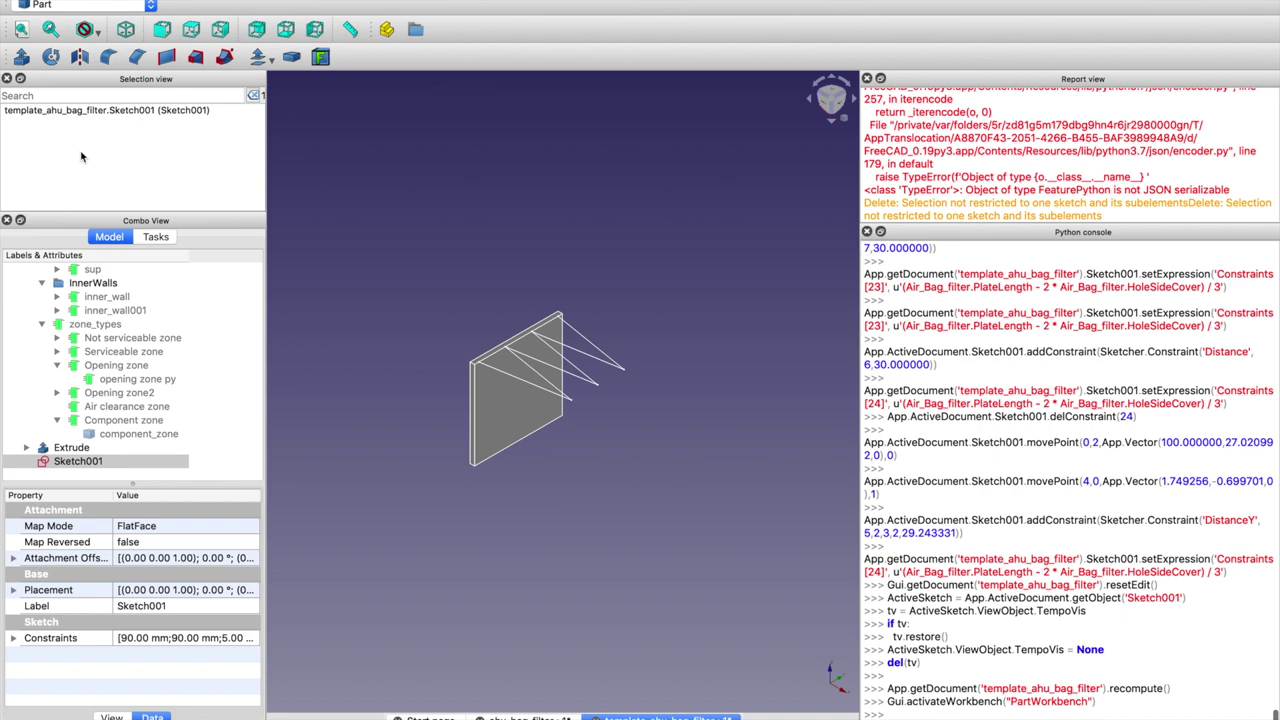
{"action": "left_click", "coordinate": [20, 57]}
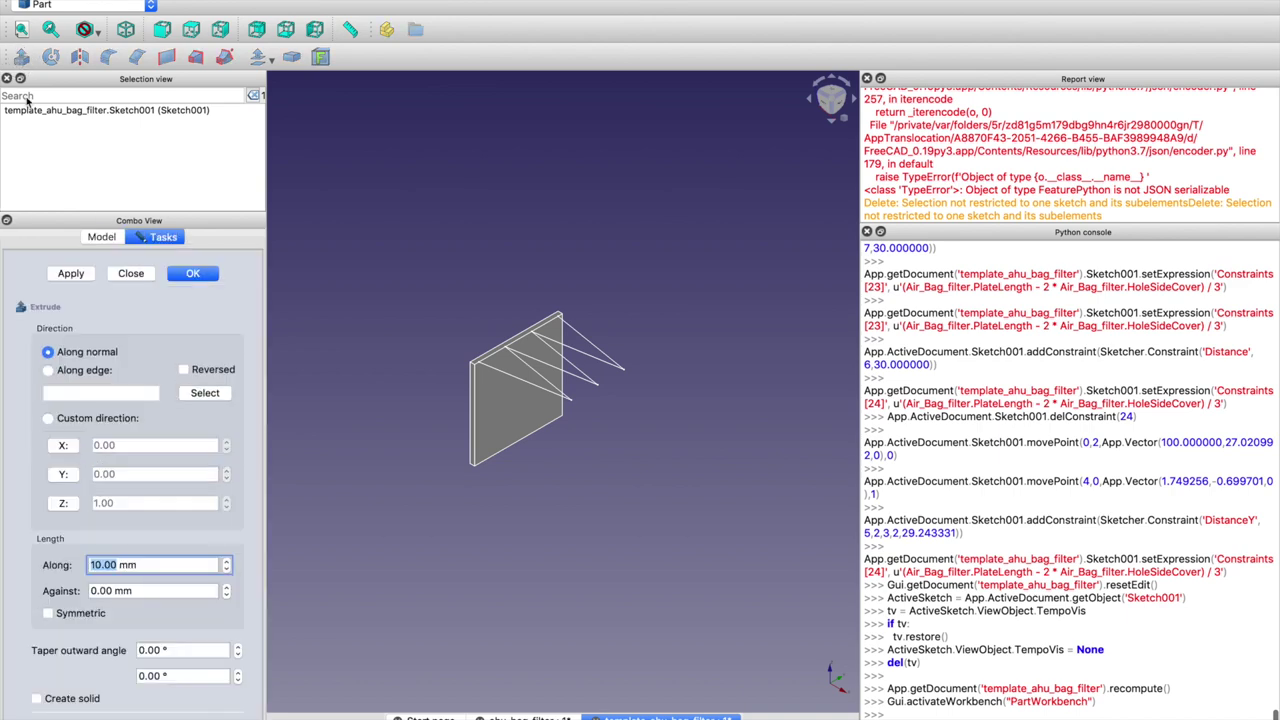
{"action": "left_click", "coordinate": [188, 275]}
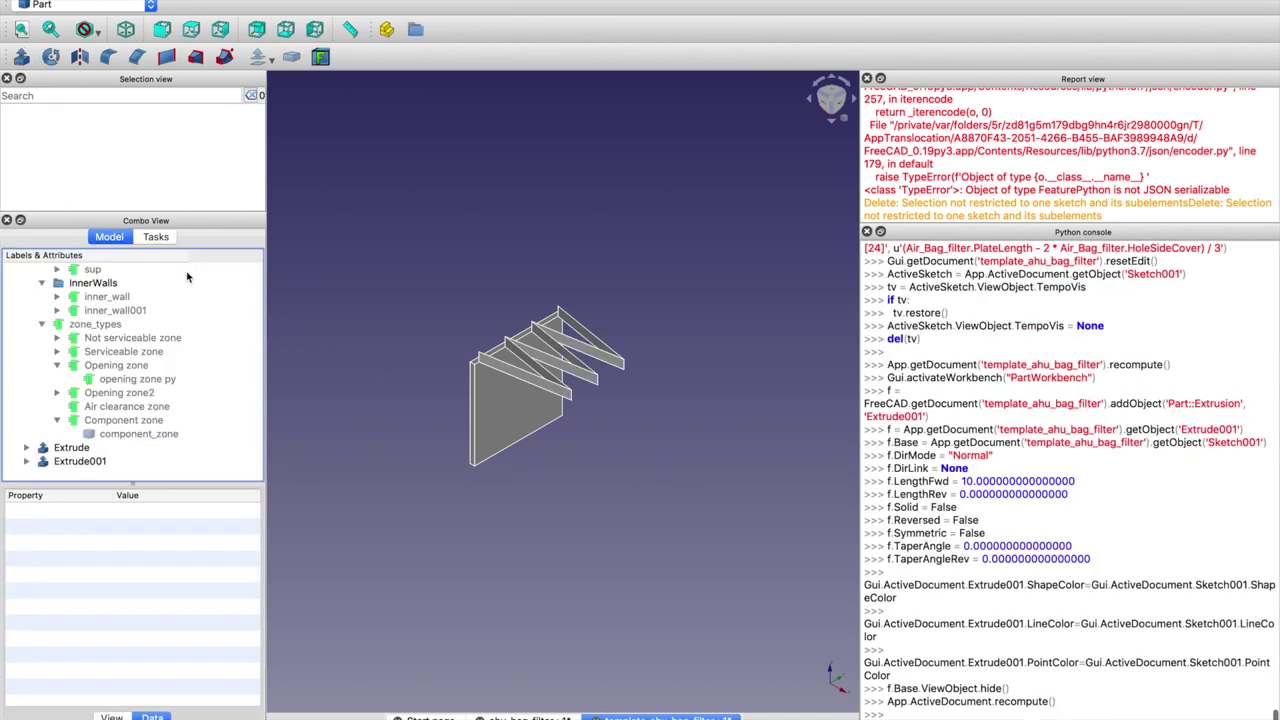
Select Extrude001 and leave its Solid property set to false
{"action": "left_click", "coordinate": [88, 461]}
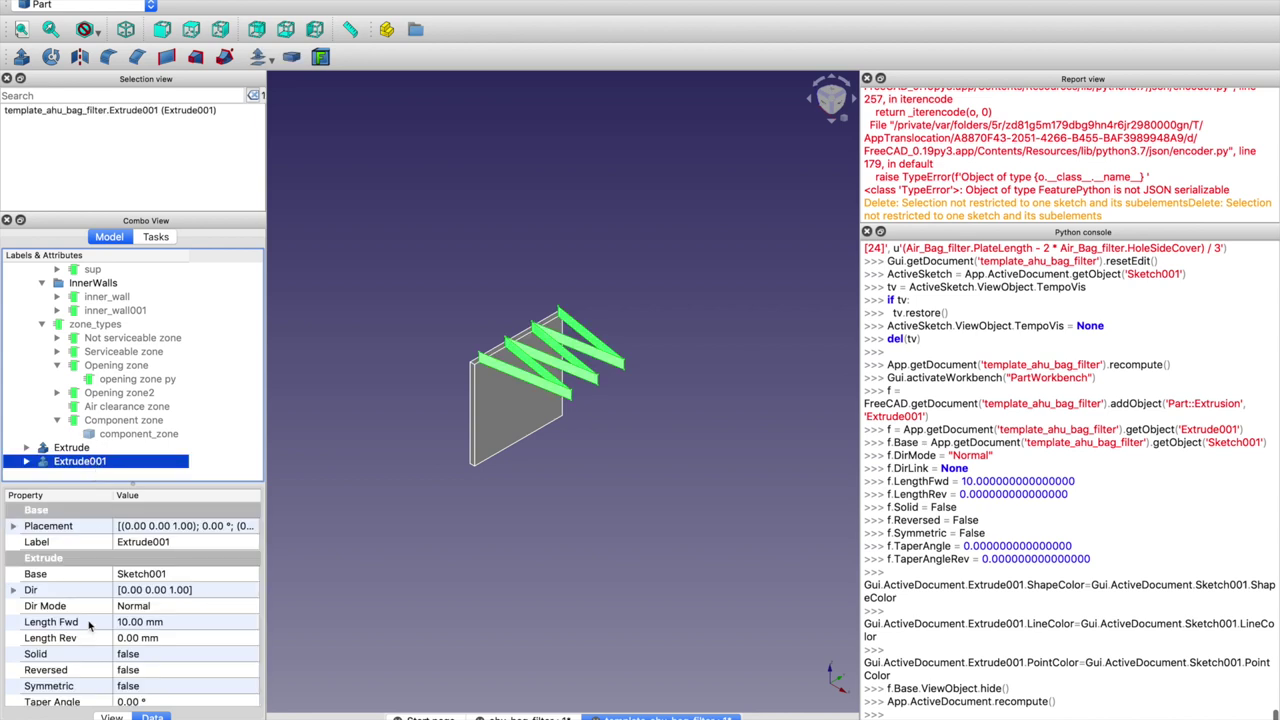
{"action": "scroll", "coordinate": [88, 638], "scroll_direction": "down", "scroll_amount": 3}
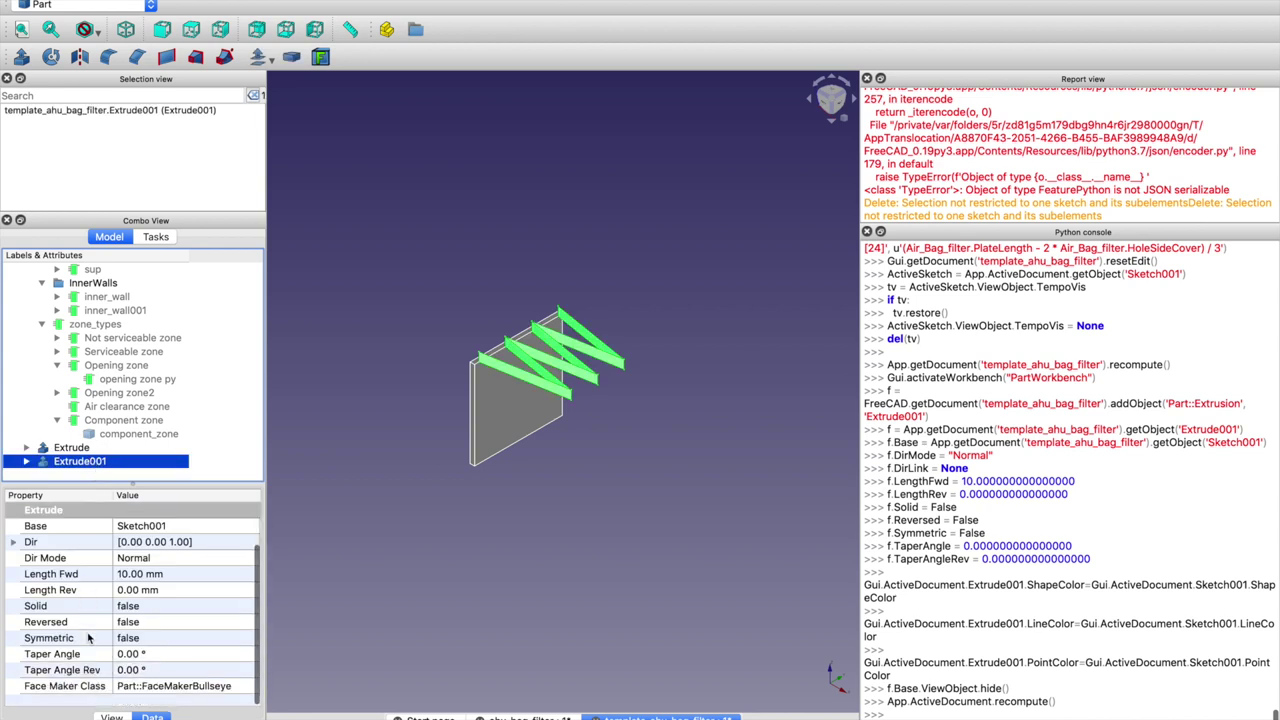
{"action": "left_click", "coordinate": [128, 606]}
{"action": "left_click", "coordinate": [157, 609]}
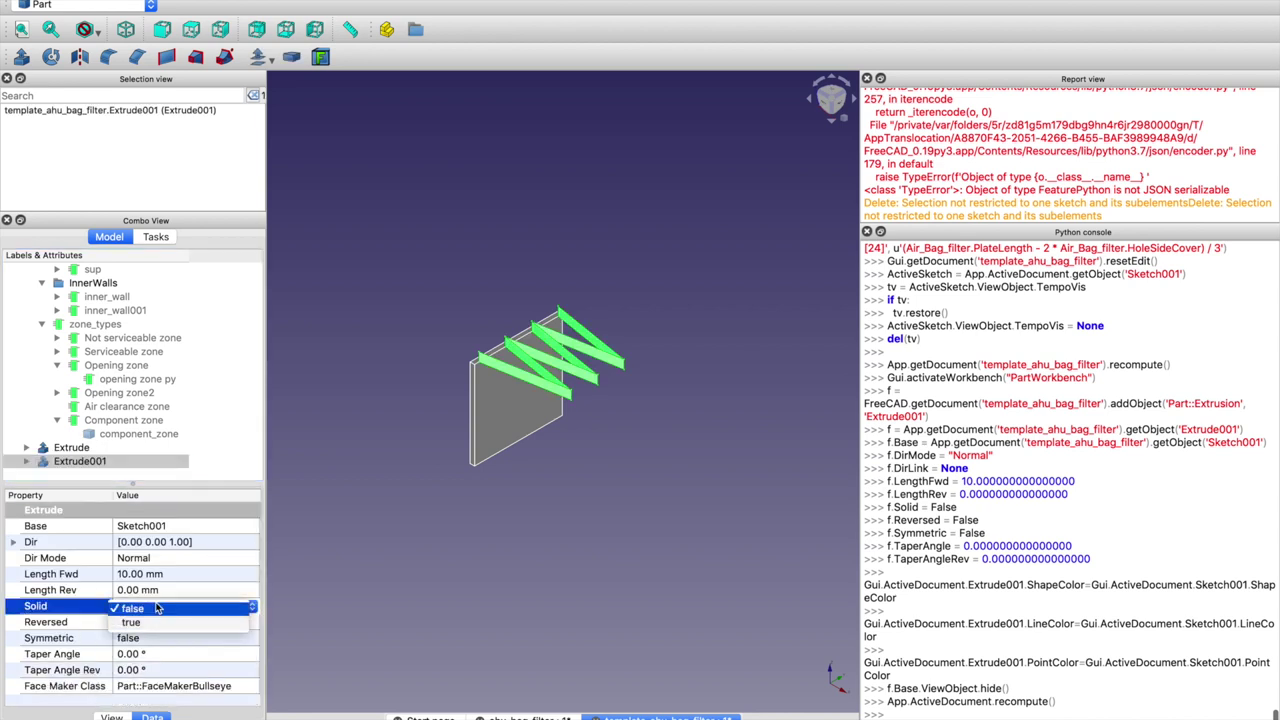
{"action": "left_click", "coordinate": [157, 608]}
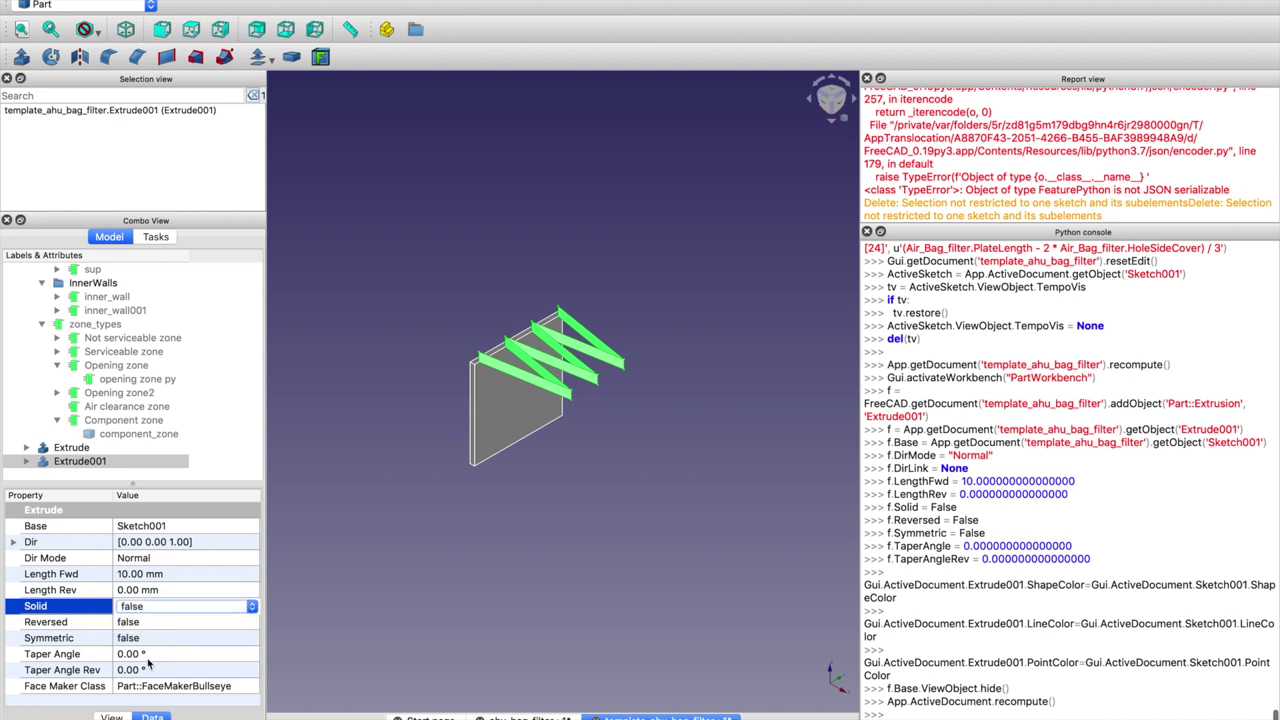
Set Extrude001's Length Rev to 90 mm and Length Fwd to 0
{"action": "left_click", "coordinate": [148, 574]}
{"action": "left_click", "coordinate": [148, 606]}
{"action": "left_click", "coordinate": [147, 590]}
{"action": "type", "text": "90"}
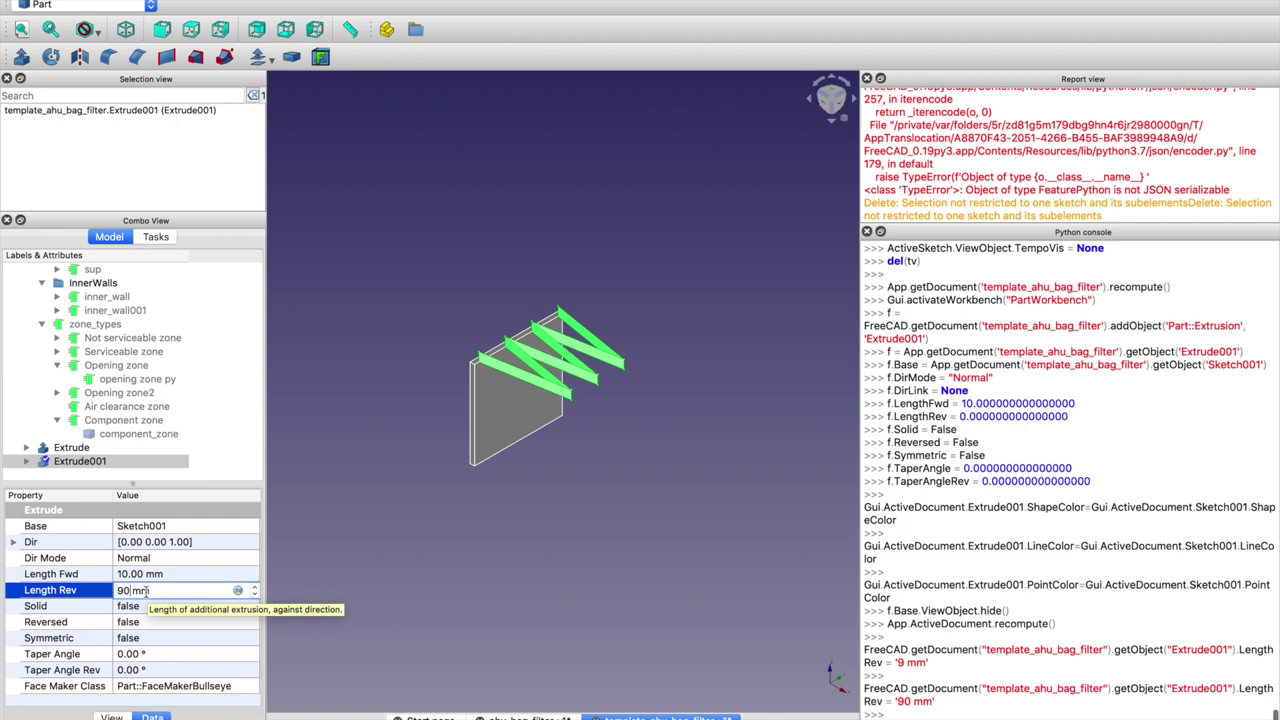
{"action": "key", "text": "Return"}
{"action": "left_click", "coordinate": [130, 574]}
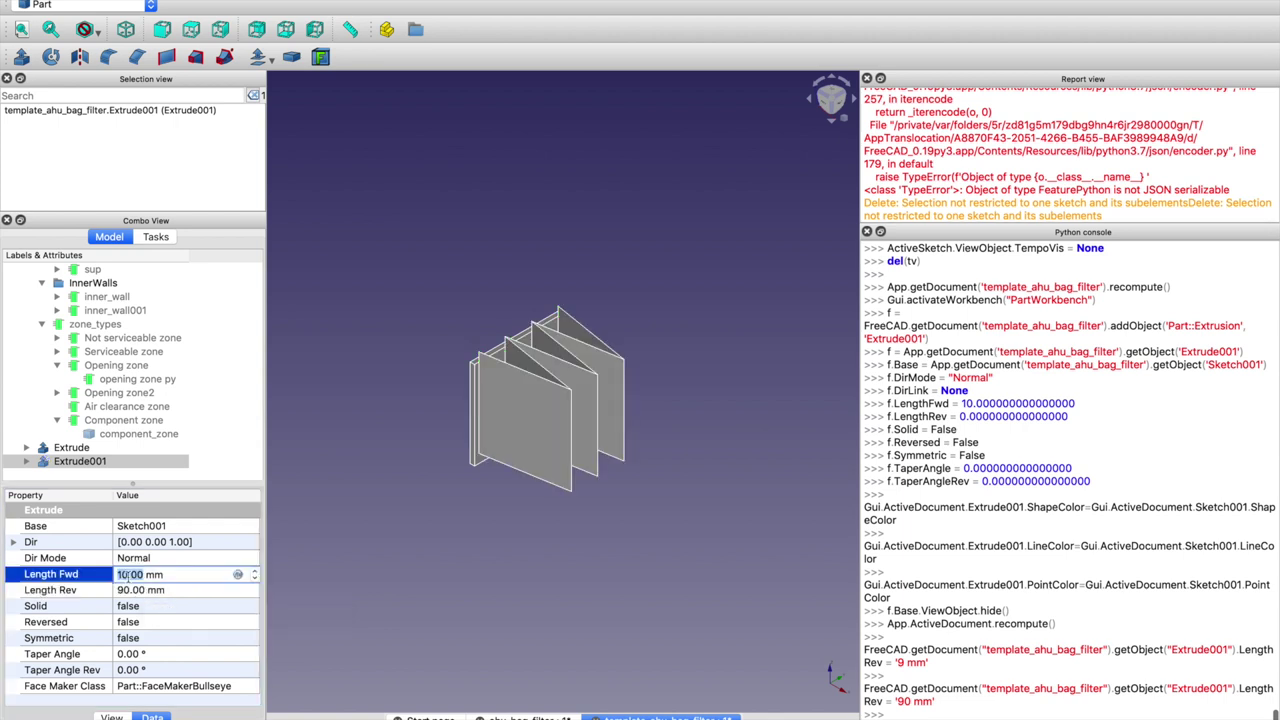
{"action": "type", "text": "0"}
{"action": "key", "text": "Return"}
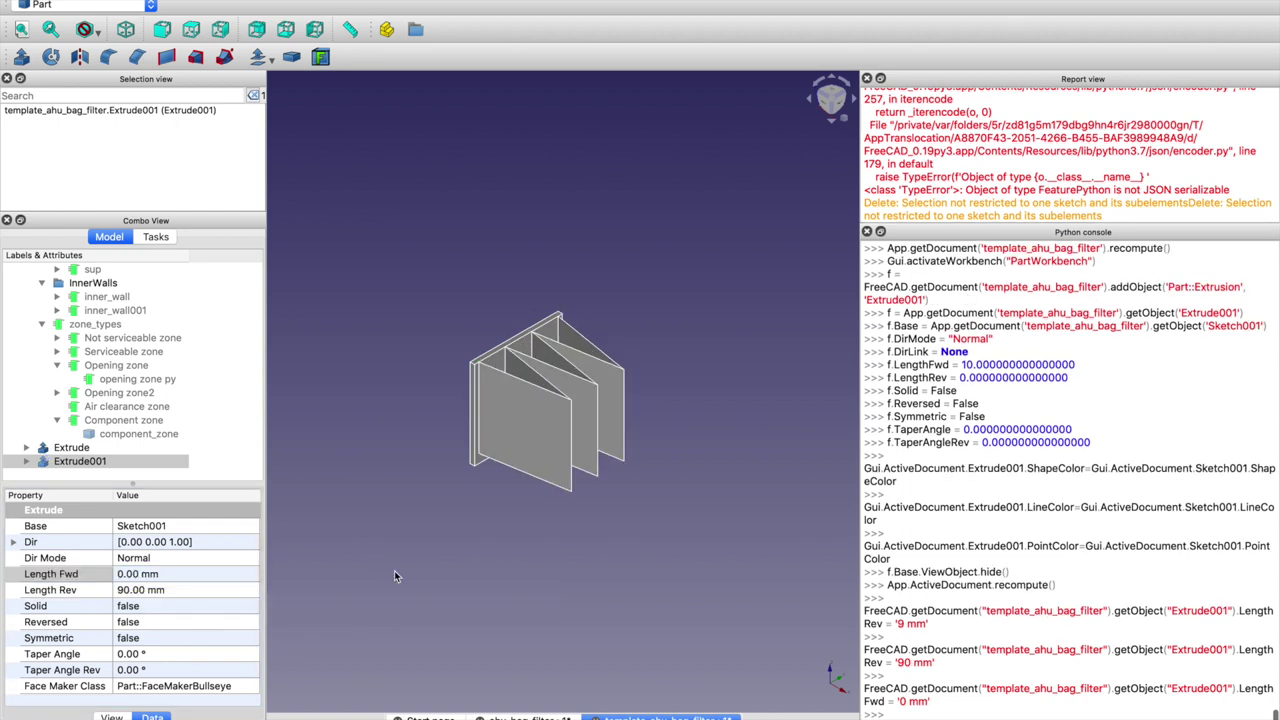
{"action": "mouse_move", "coordinate": [478, 471]}
{"action": "middle_mouse_down"}
{"action": "mouse_move", "coordinate": [463, 425]}
{"action": "mouse_move", "coordinate": [516, 455]}
{"action": "mouse_move", "coordinate": [521, 558]}
{"action": "mouse_move", "coordinate": [506, 553]}
{"action": "mouse_move", "coordinate": [526, 476]}
{"action": "mouse_move", "coordinate": [490, 520]}
{"action": "mouse_move", "coordinate": [443, 543]}
{"action": "mouse_move", "coordinate": [465, 510]}
{"action": "mouse_move", "coordinate": [503, 501]}
{"action": "mouse_move", "coordinate": [442, 438]}
{"action": "middle_mouse_up"}
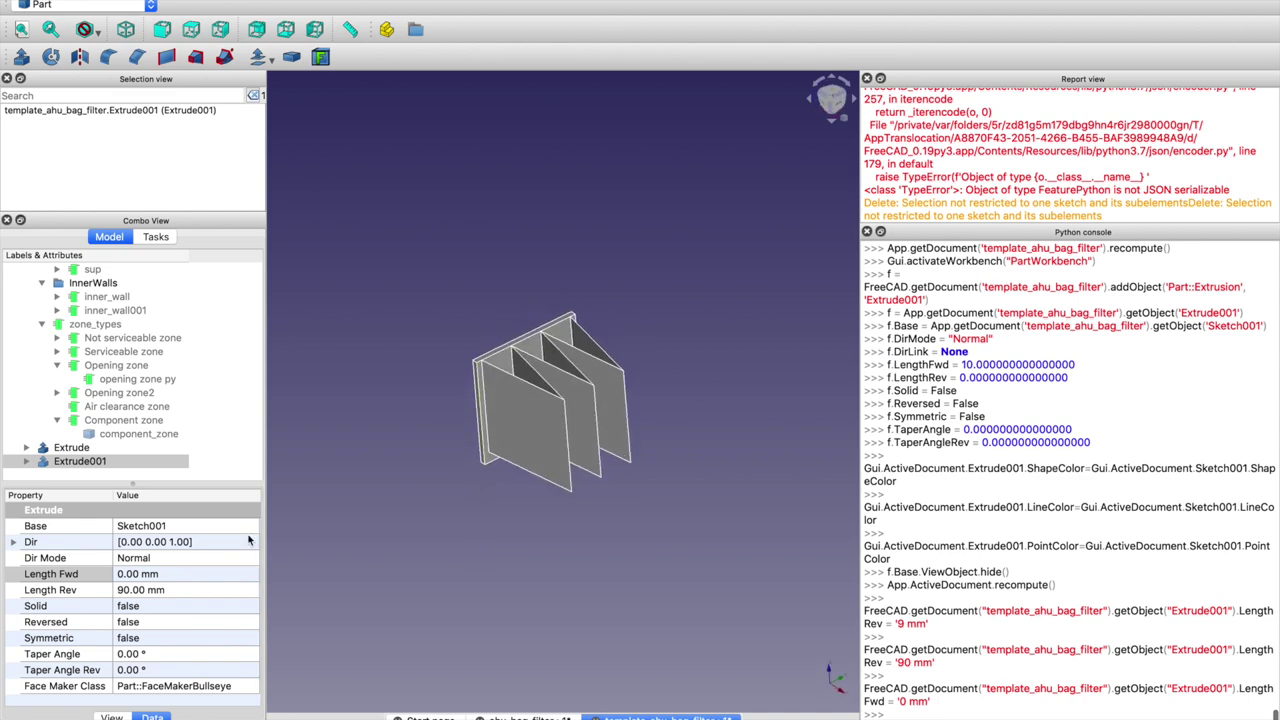
Set Extrude001's Solid property to true and orbit the model to view the result
{"action": "left_click", "coordinate": [150, 606]}
{"action": "left_click", "coordinate": [140, 622]}
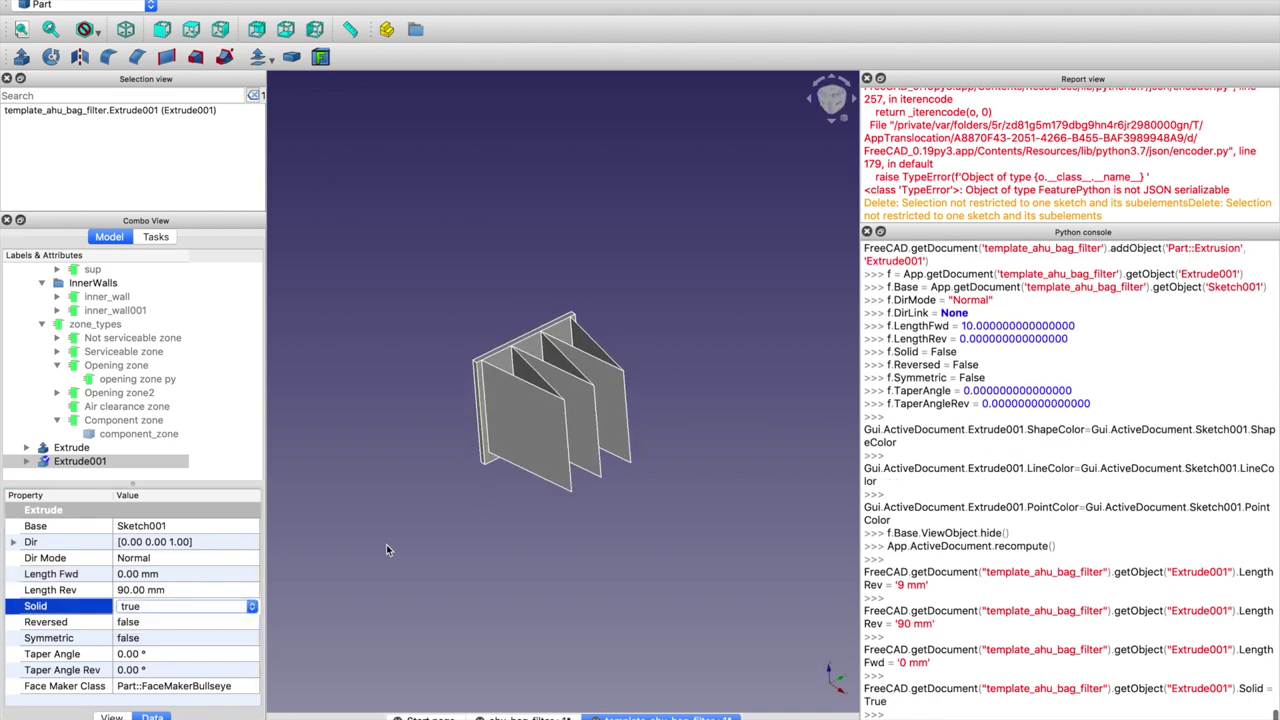
{"action": "left_click", "coordinate": [387, 545]}
{"action": "middle_click_drag", "start_coordinate": [387, 545], "coordinate": [517, 475]}
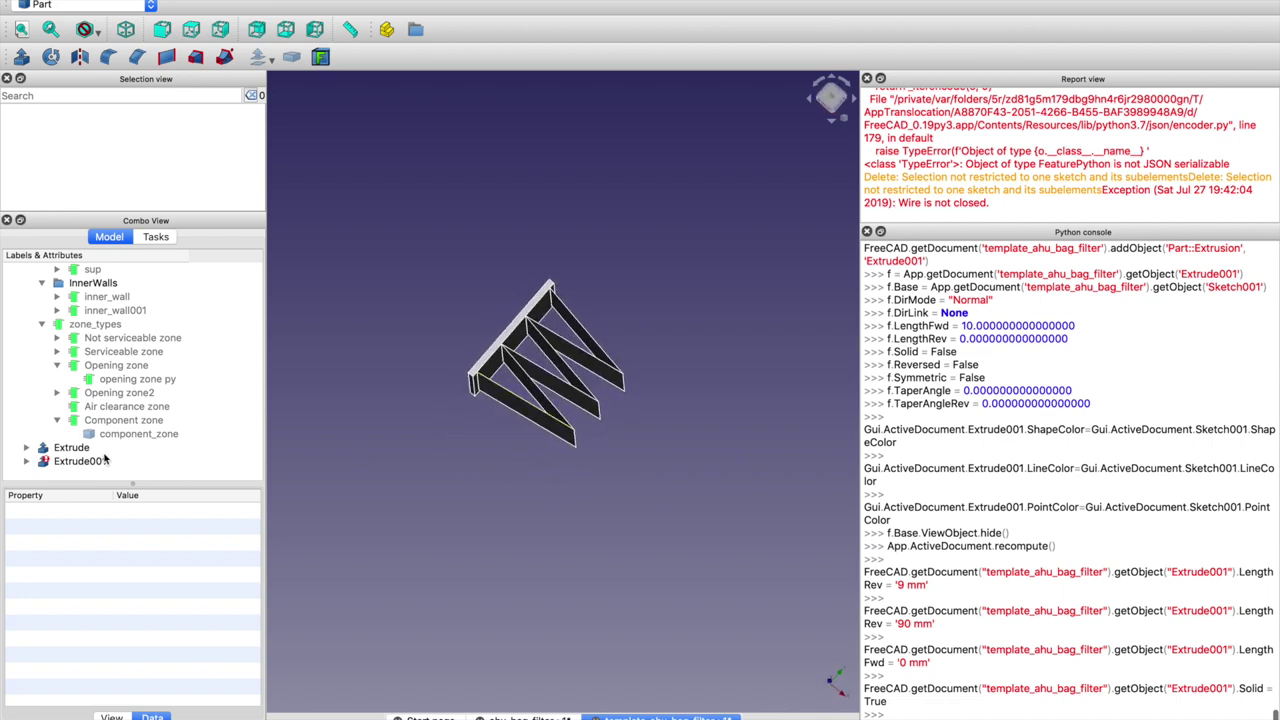
Expand Extrude001 in the tree and open Sketch001 for editing
{"action": "left_click", "coordinate": [27, 461]}
{"action": "left_click", "coordinate": [66, 461]}
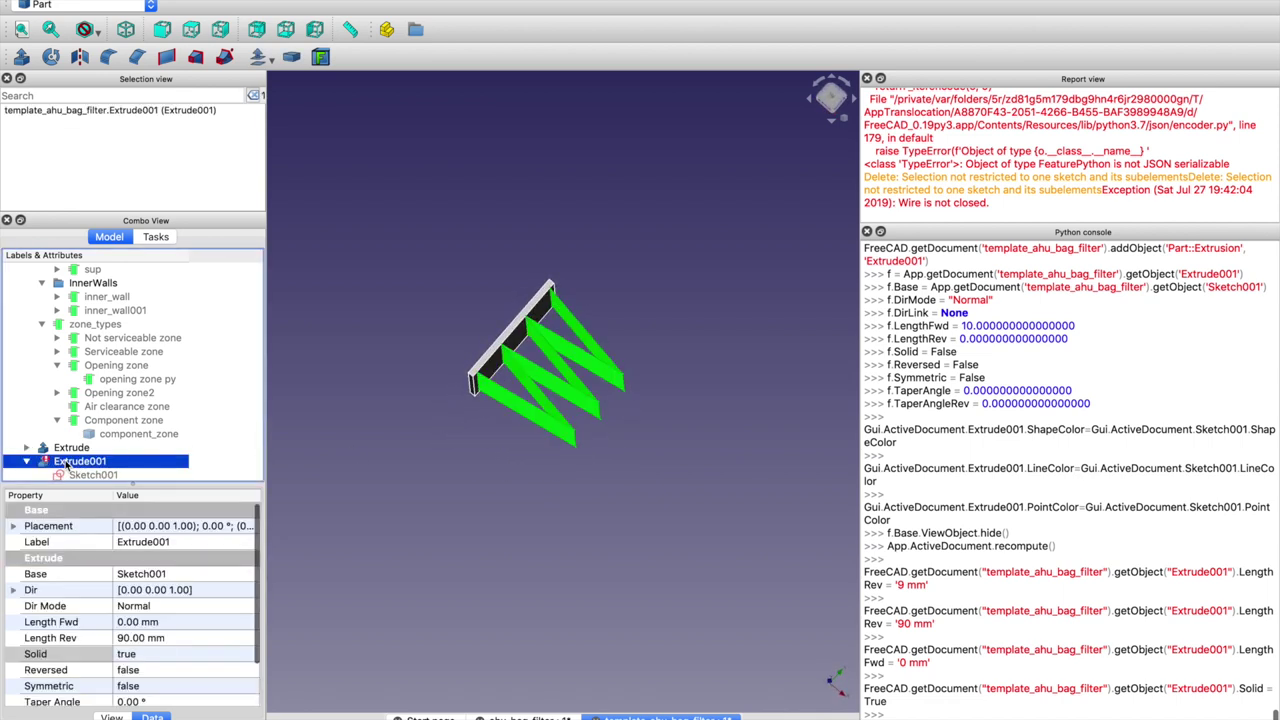
{"action": "scroll", "coordinate": [66, 455], "scroll_direction": "down", "scroll_amount": 1}
{"action": "left_click", "coordinate": [77, 466]}
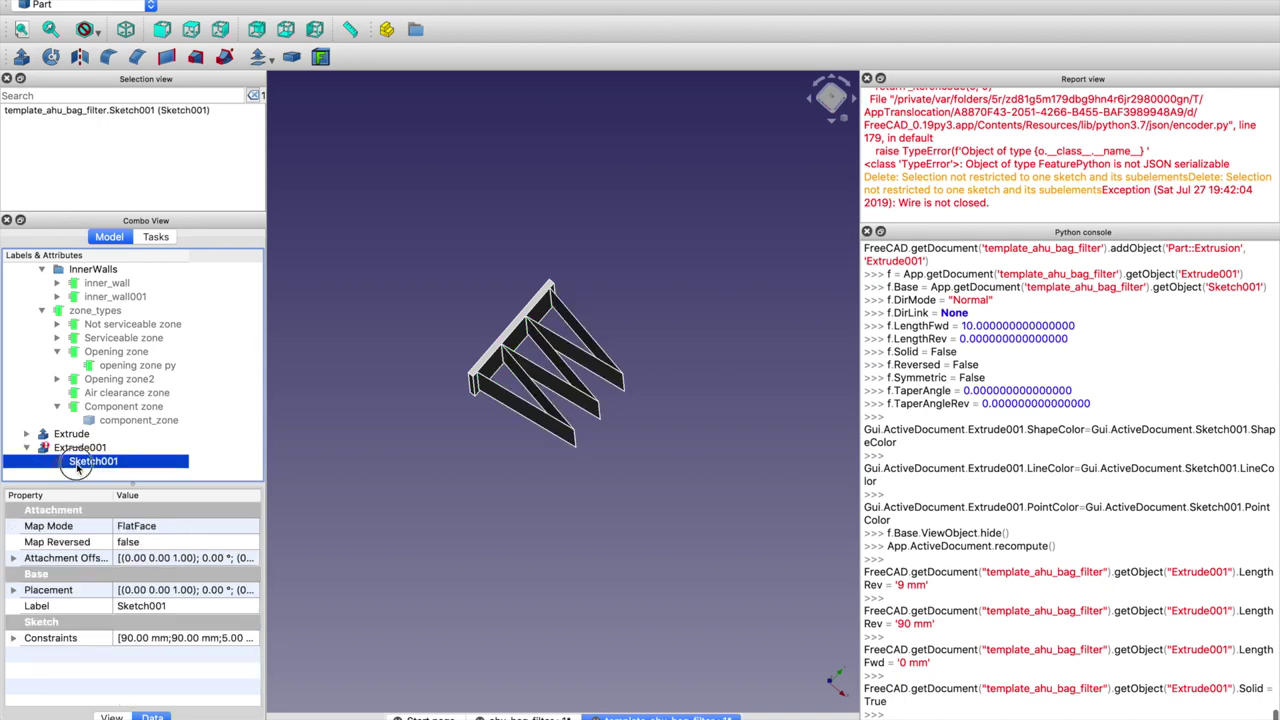
{"action": "double_click", "coordinate": [76, 463]}
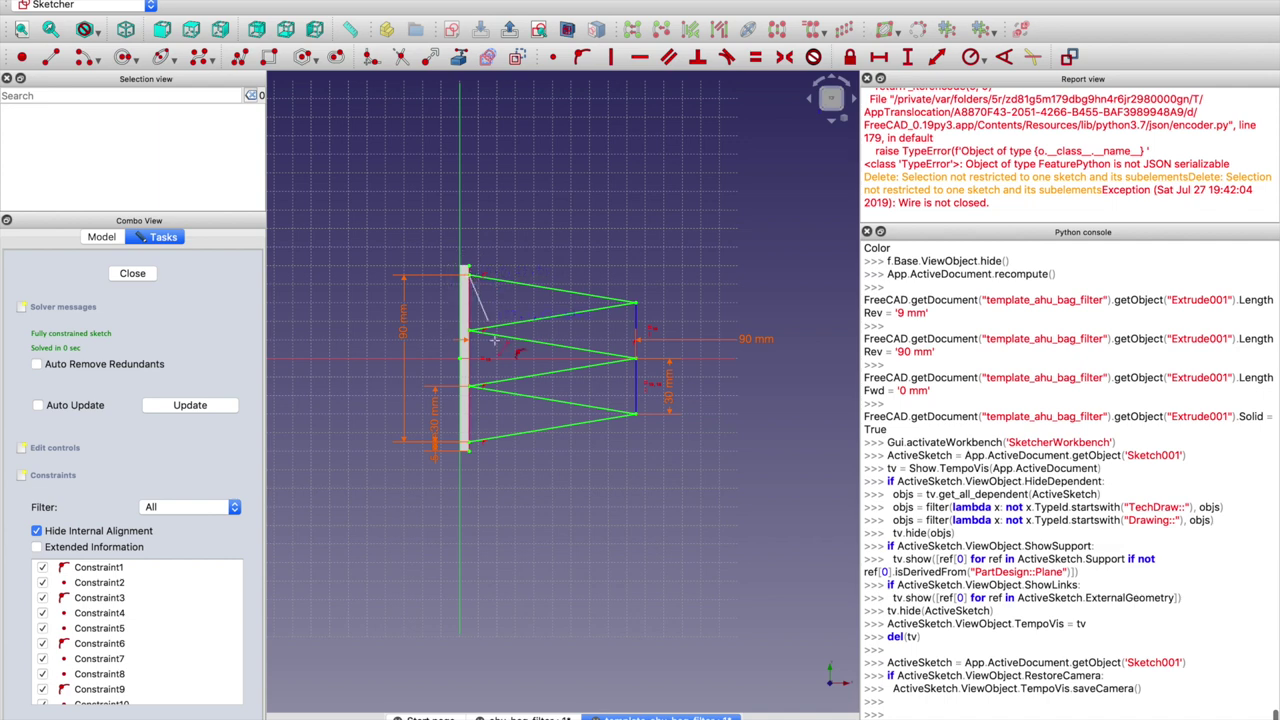
Close the zigzag with a vertical line, delete redundant Constraint28, and exit the sketch
{"action": "left_click", "coordinate": [468, 446]}
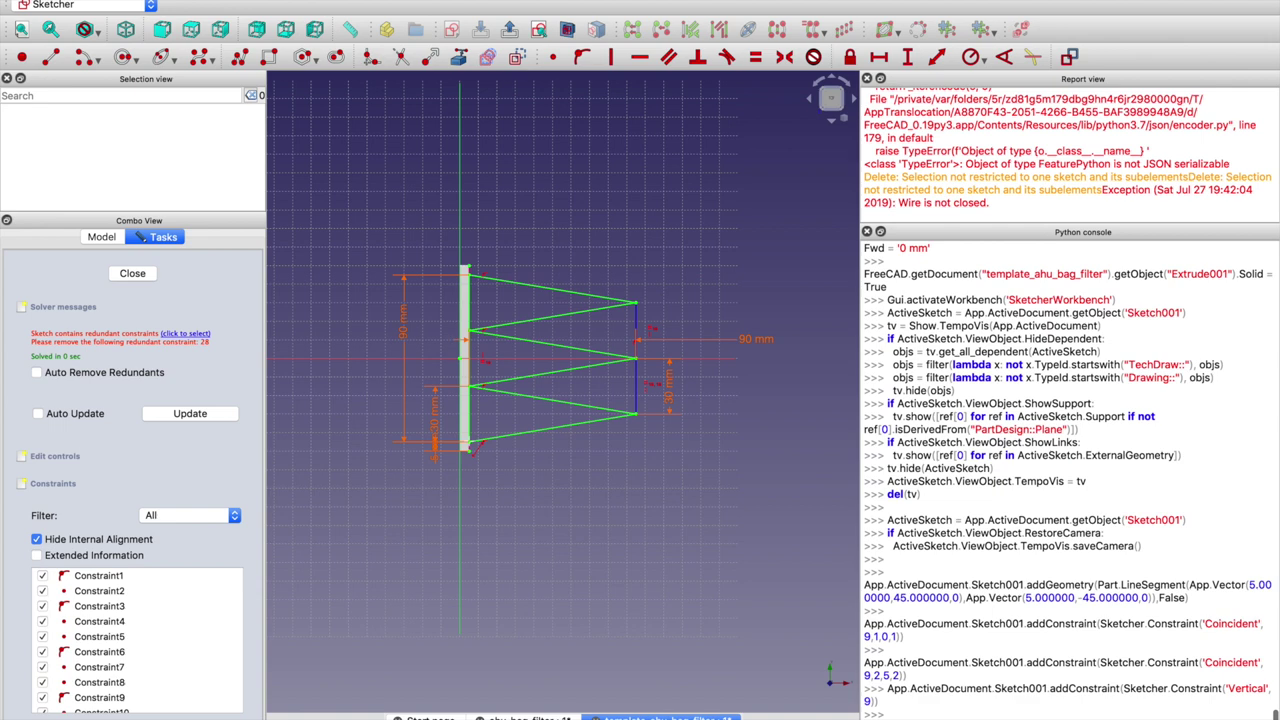
{"action": "scroll", "coordinate": [120, 652], "scroll_direction": "down", "scroll_amount": 10}
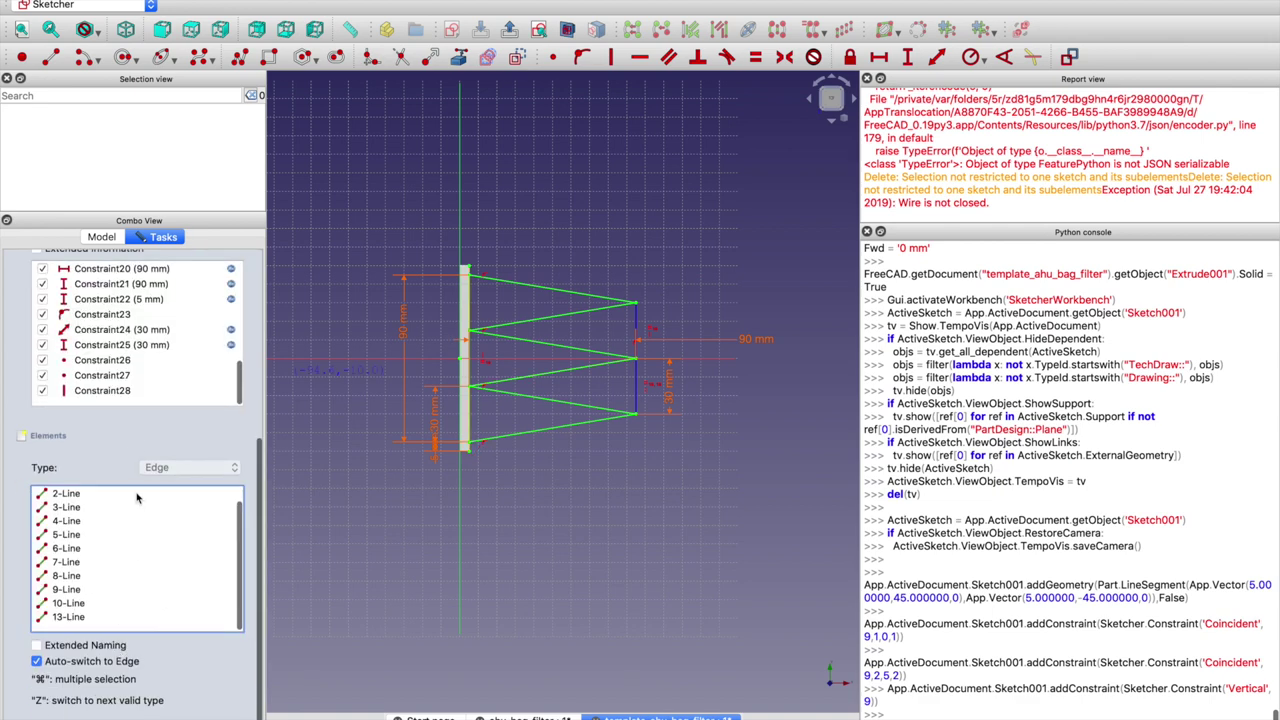
{"action": "left_click", "coordinate": [128, 392]}
{"action": "key", "text": "Delete"}
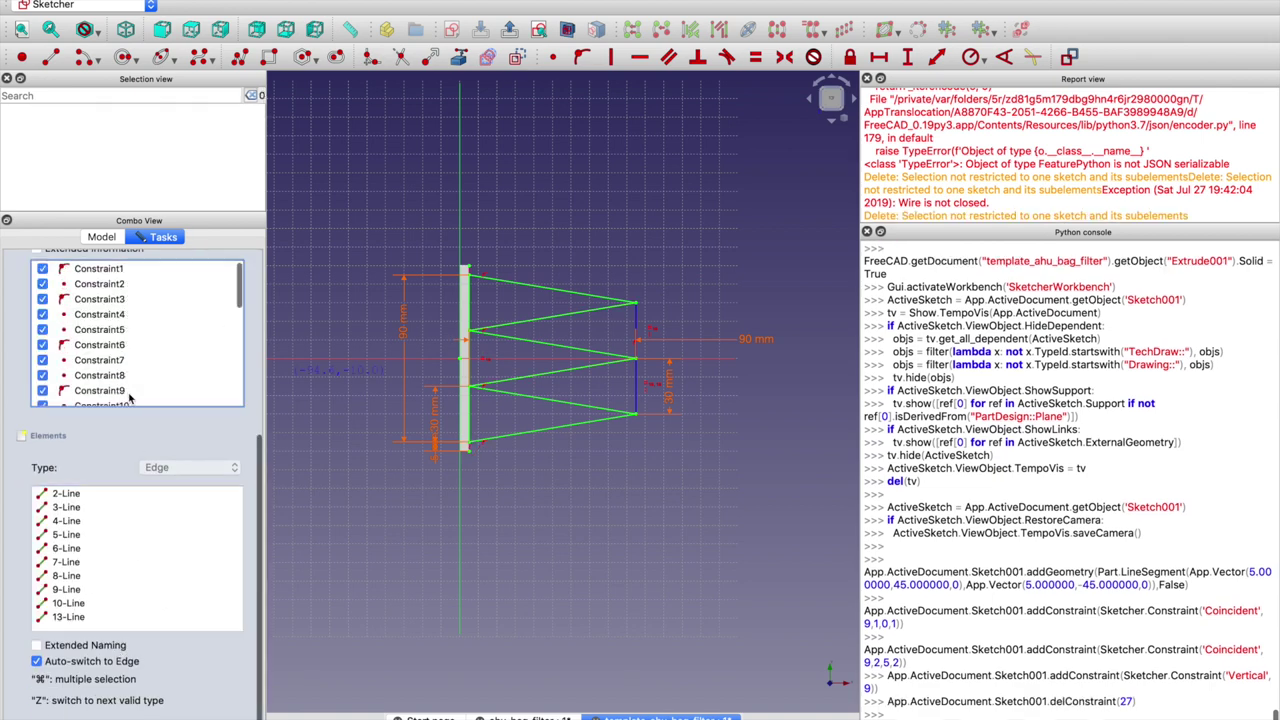
{"action": "scroll", "coordinate": [185, 360], "scroll_direction": "up", "scroll_amount": 10}
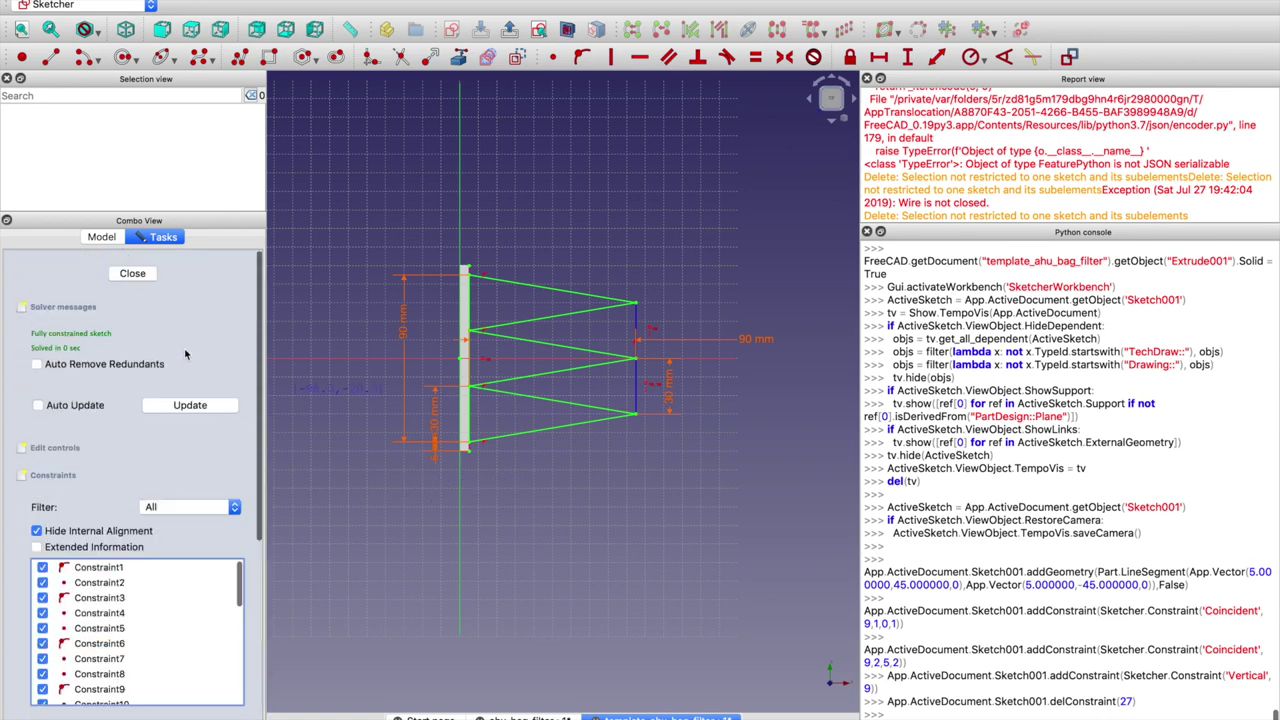
{"action": "left_click", "coordinate": [142, 274]}
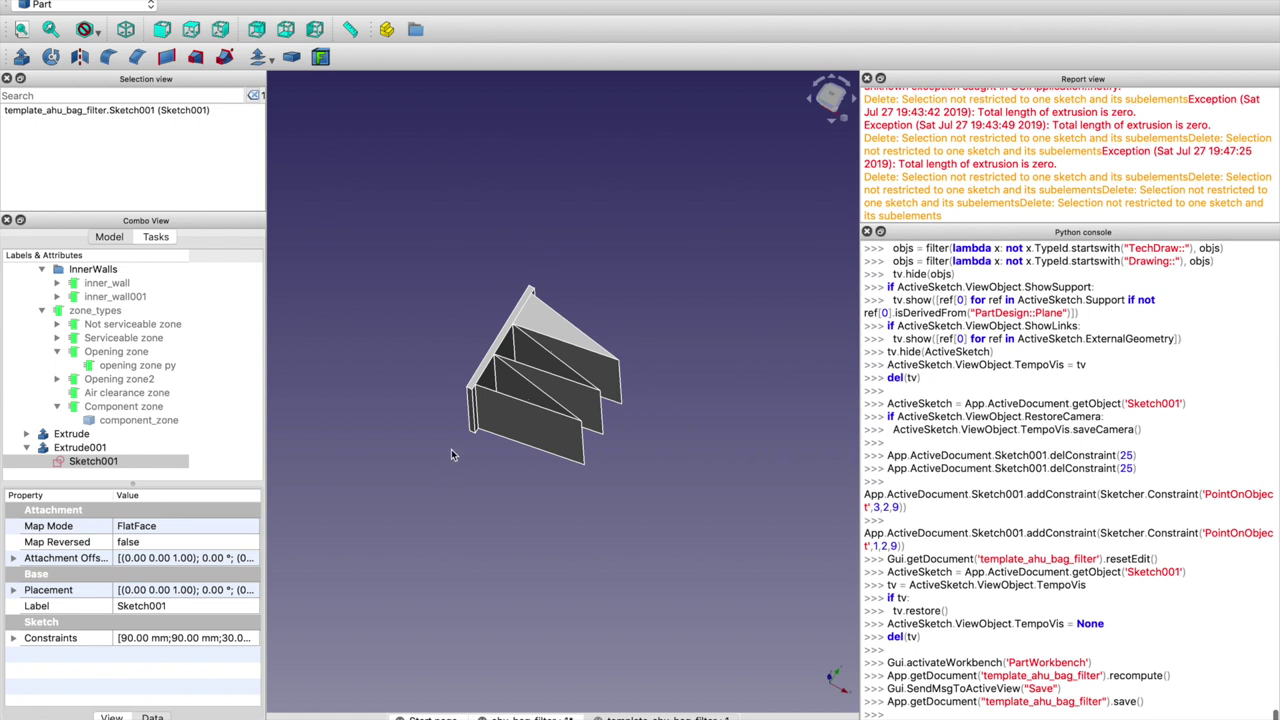
Check Extrude001's 100 mm reverse length, then reopen Sketch001 and zoom into it
{"action": "left_click", "coordinate": [68, 447]}
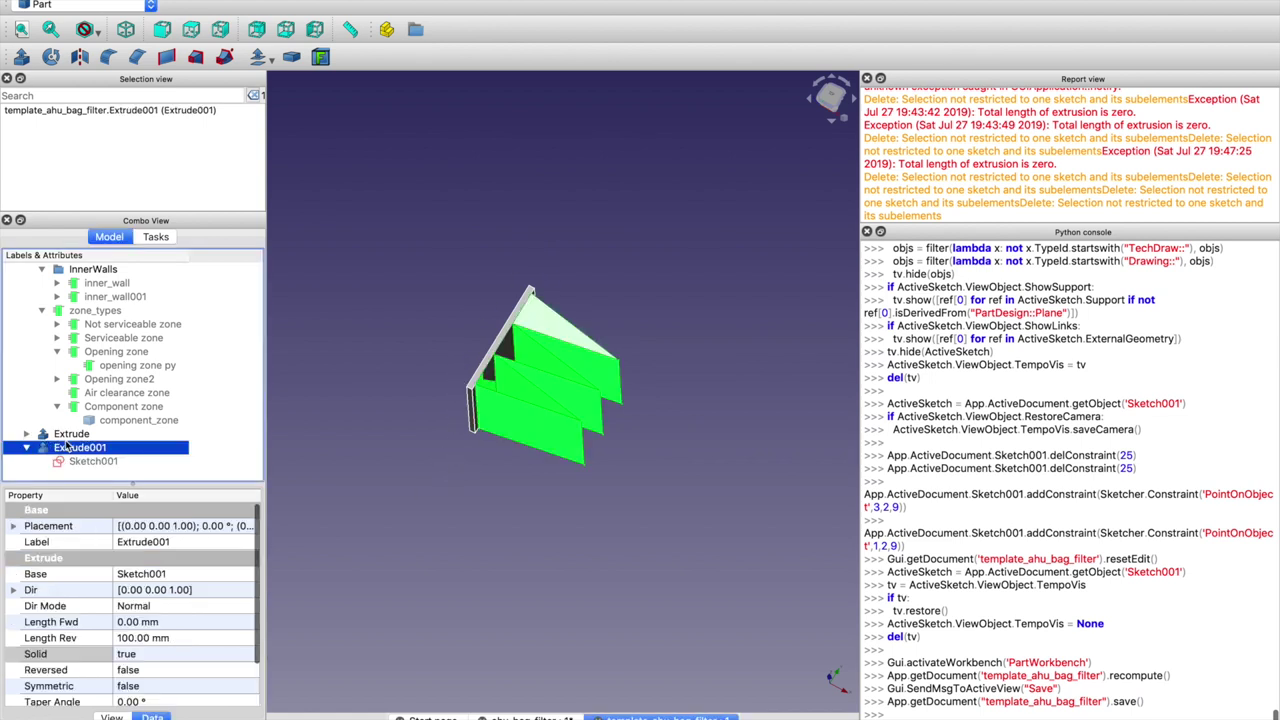
{"action": "scroll", "coordinate": [92, 594], "scroll_direction": "down", "scroll_amount": 2}
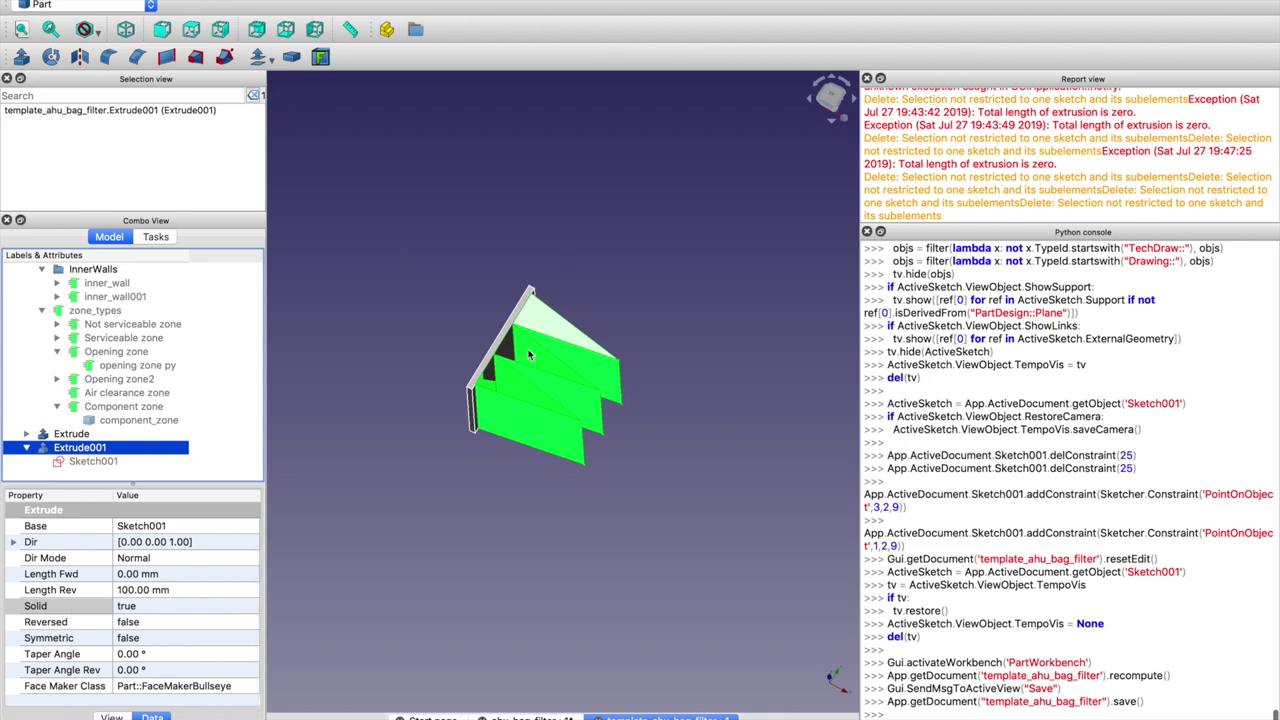
{"action": "left_click", "coordinate": [72, 434]}
{"action": "double_click", "coordinate": [93, 461]}
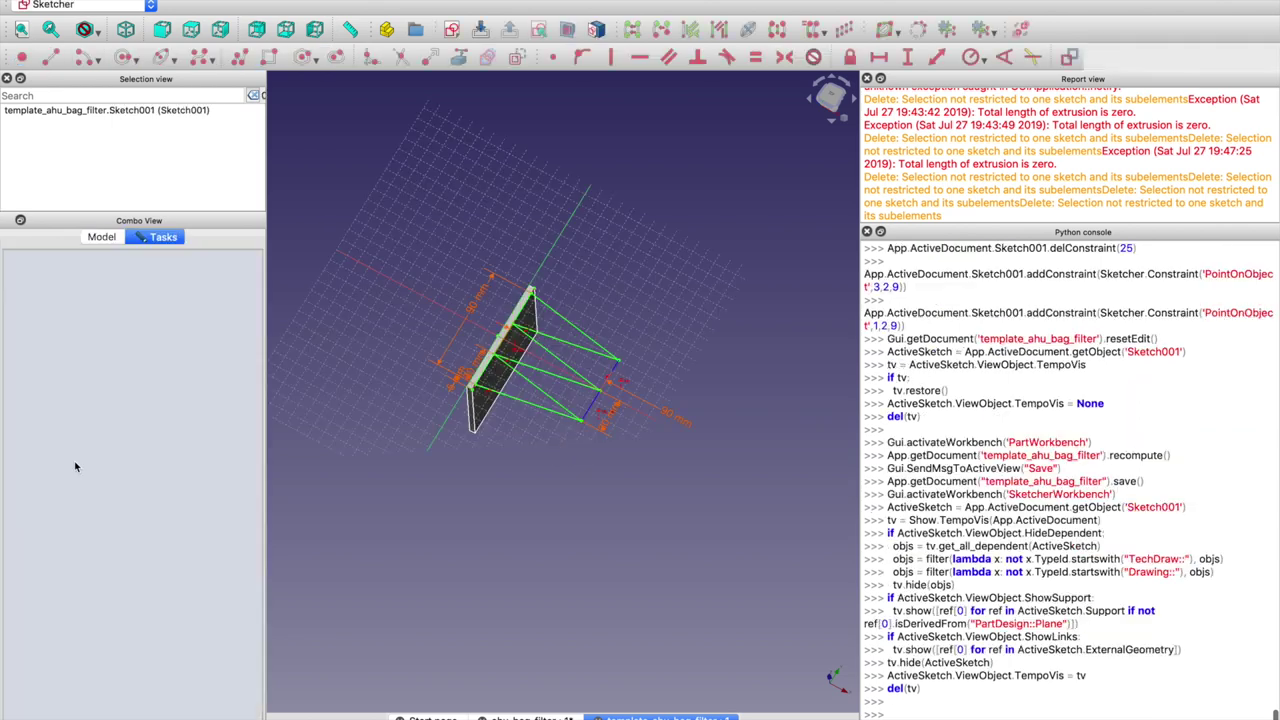
{"action": "scroll", "coordinate": [508, 358], "scroll_direction": "up", "scroll_amount": 5}
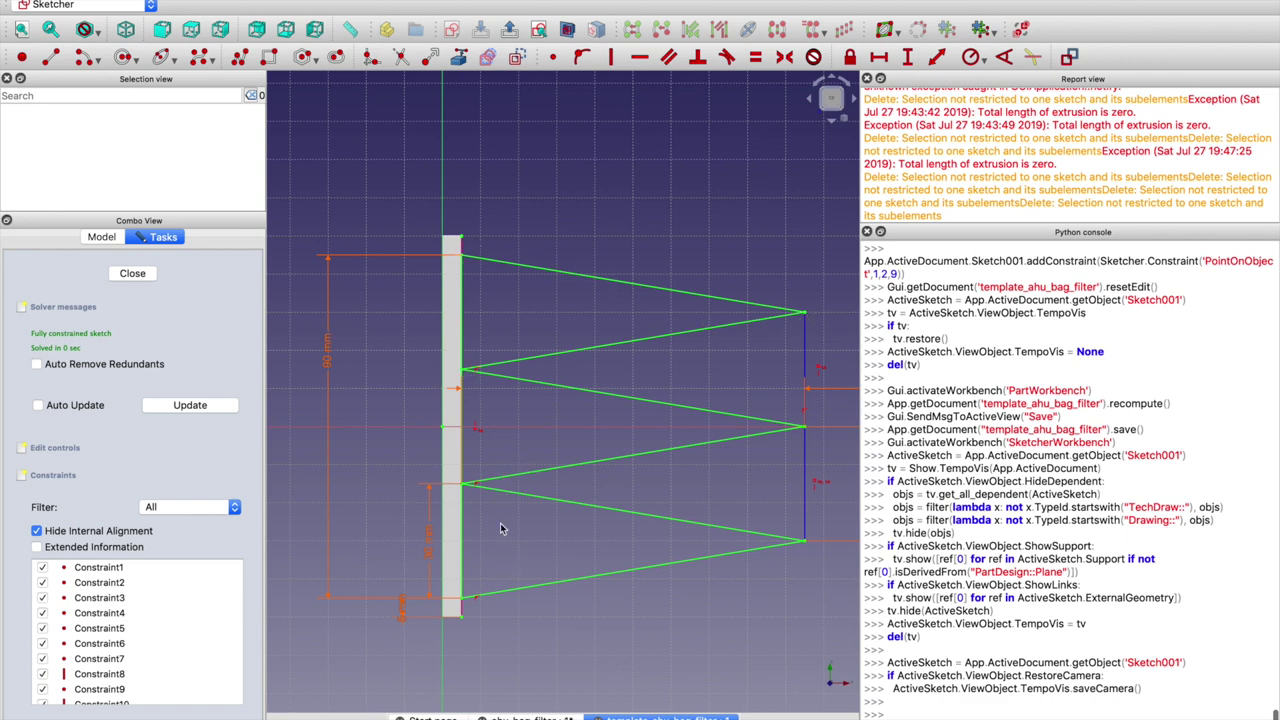
Delete the two redundant zigzag-tip constraints and drag the lower inner tip to the right
{"action": "left_click", "coordinate": [477, 374]}
{"action": "key", "text": "Delete"}
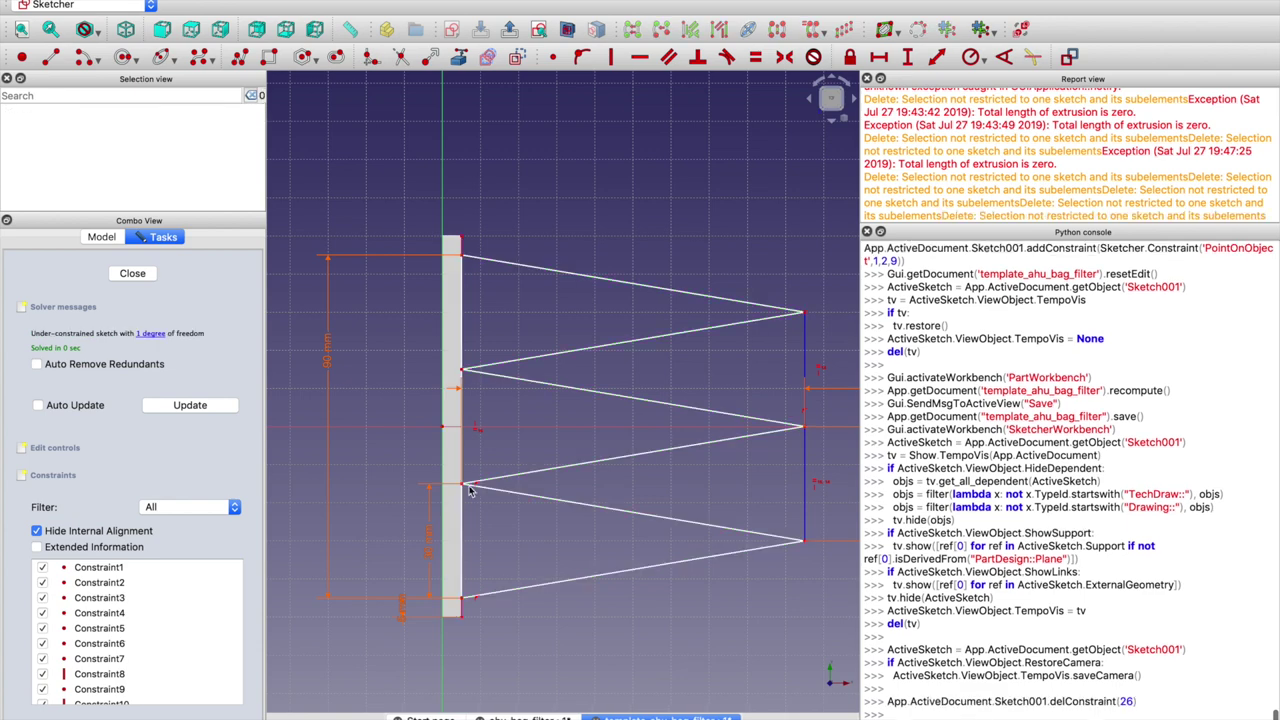
{"action": "left_click", "coordinate": [477, 487]}
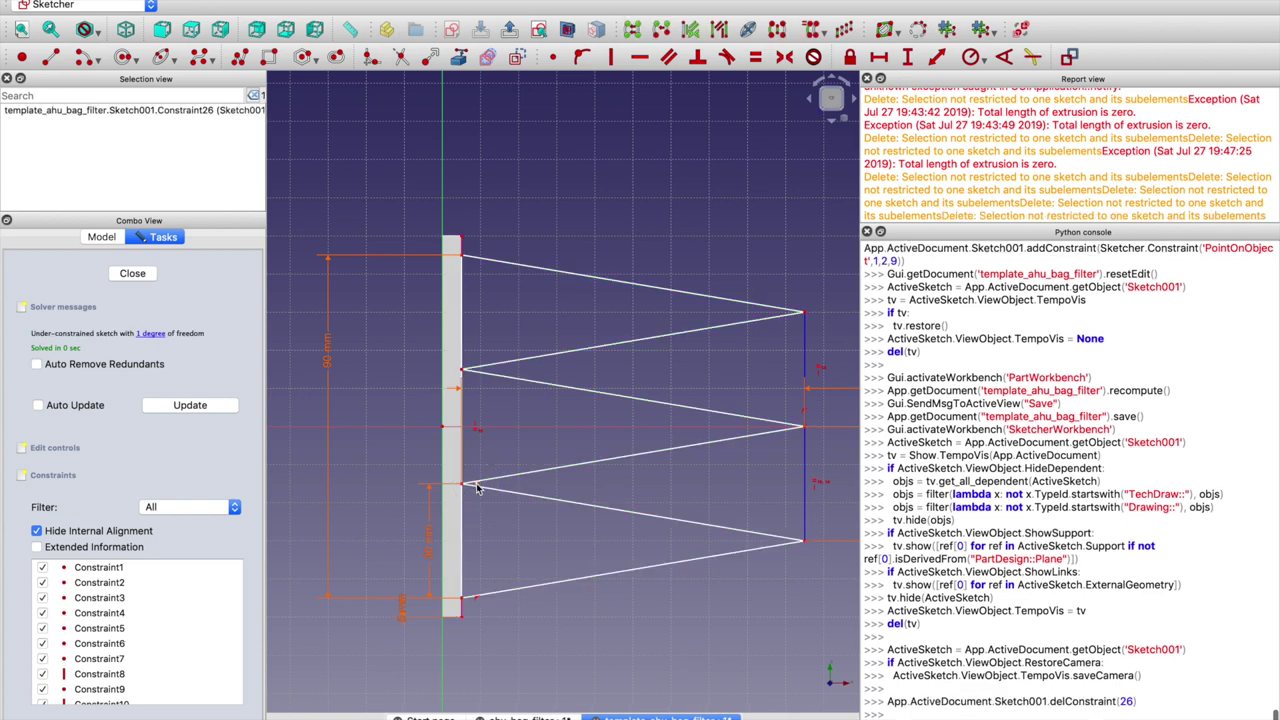
{"action": "key", "text": "Delete"}
{"action": "mouse_move", "coordinate": [483, 380]}
{"action": "left_mouse_down"}
{"action": "mouse_move", "coordinate": [500, 371]}
{"action": "mouse_move", "coordinate": [478, 373]}
{"action": "left_mouse_up"}
Add 1 mm horizontal distances from the lower and upper inner tips to the plate vertex
{"action": "left_click", "coordinate": [481, 374]}
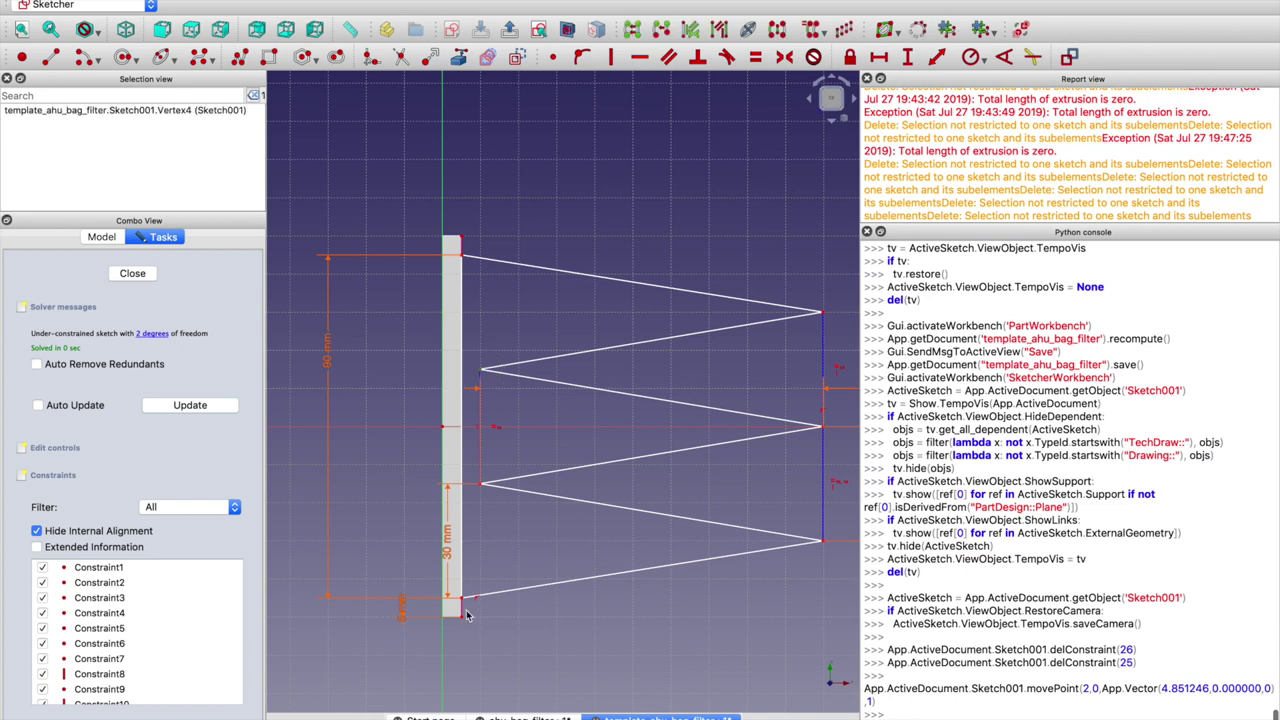
{"action": "left_click", "coordinate": [463, 606]}
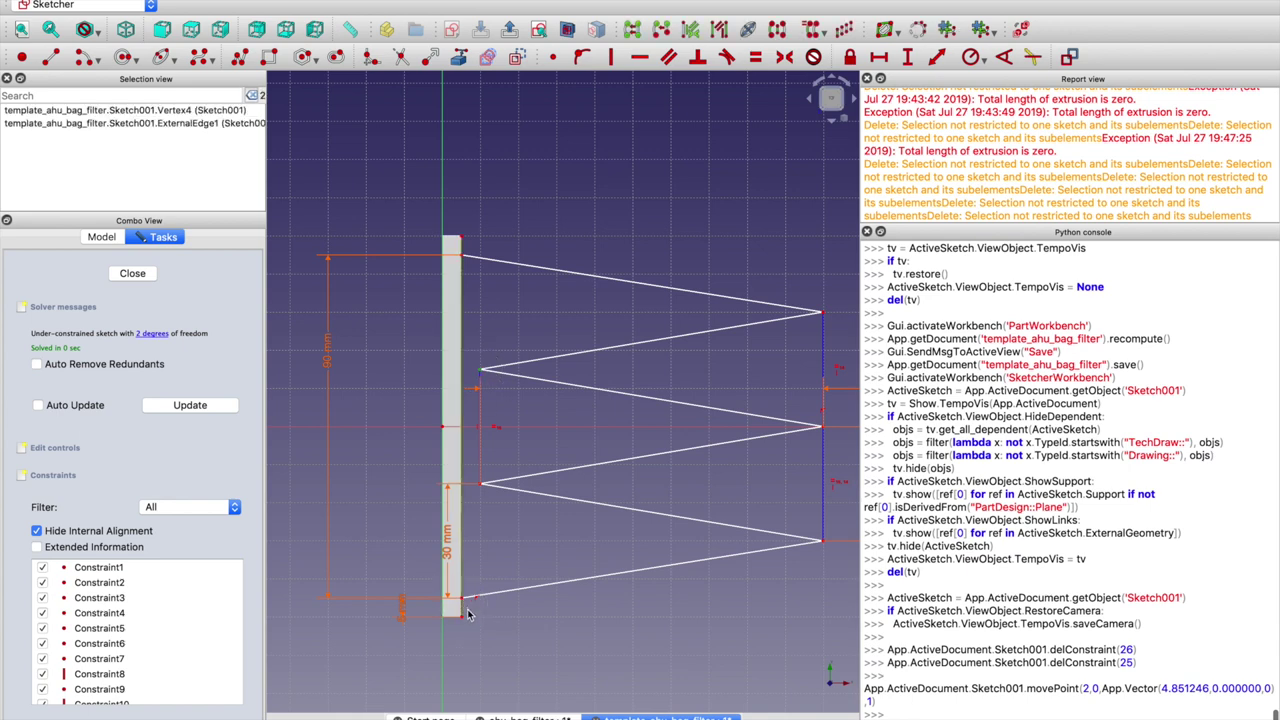
{"action": "left_click", "coordinate": [467, 612]}
{"action": "left_click", "coordinate": [463, 598]}
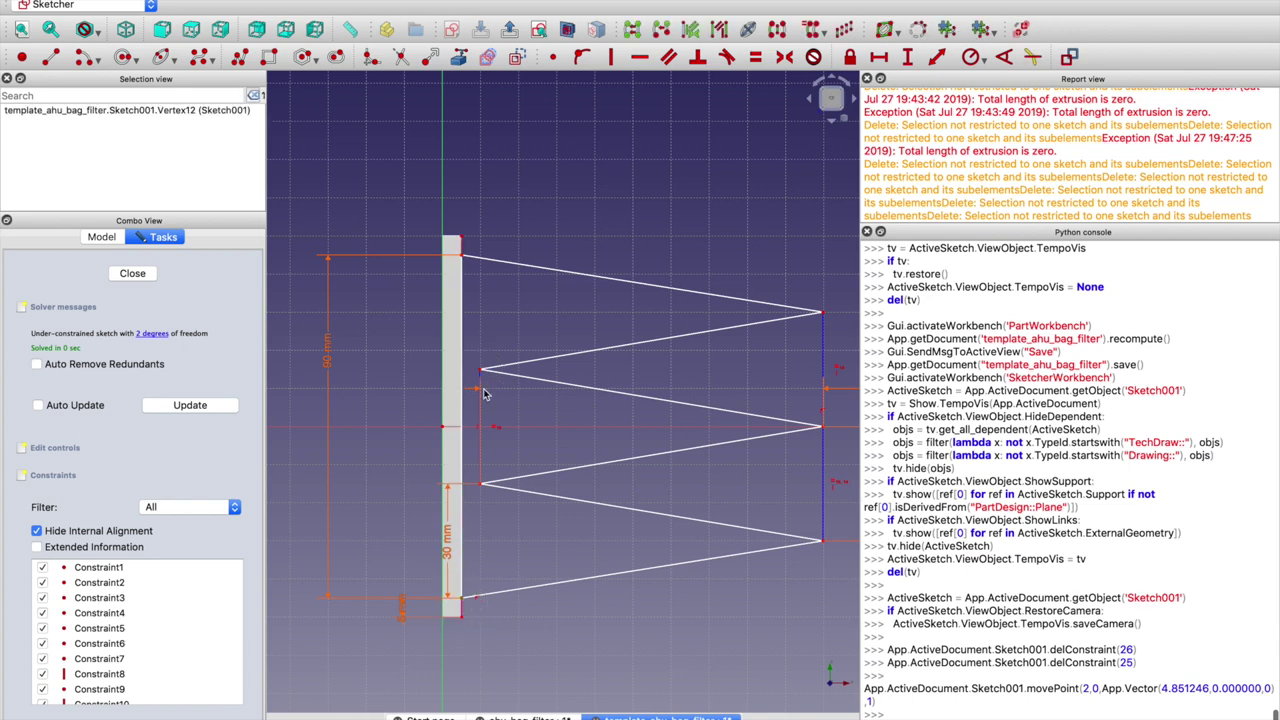
{"action": "left_click", "coordinate": [481, 371]}
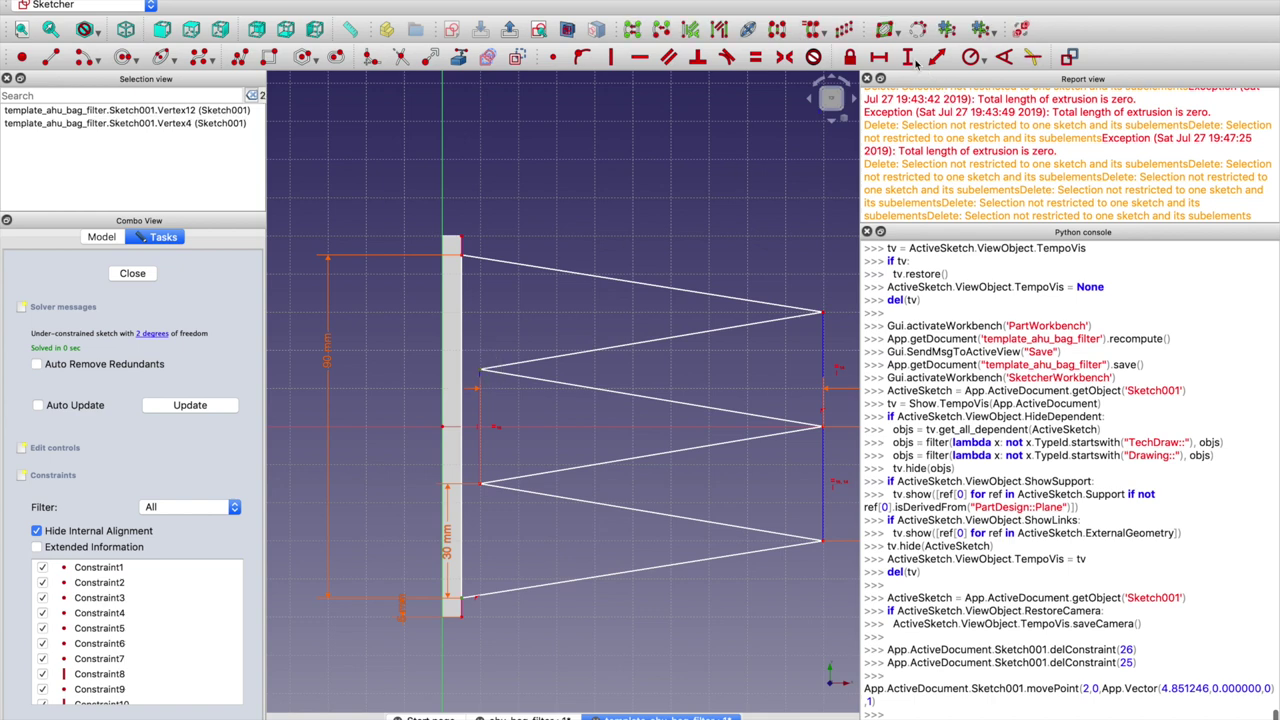
{"action": "left_click", "coordinate": [880, 57]}
{"action": "type", "text": "1"}
{"action": "key", "text": "Return"}
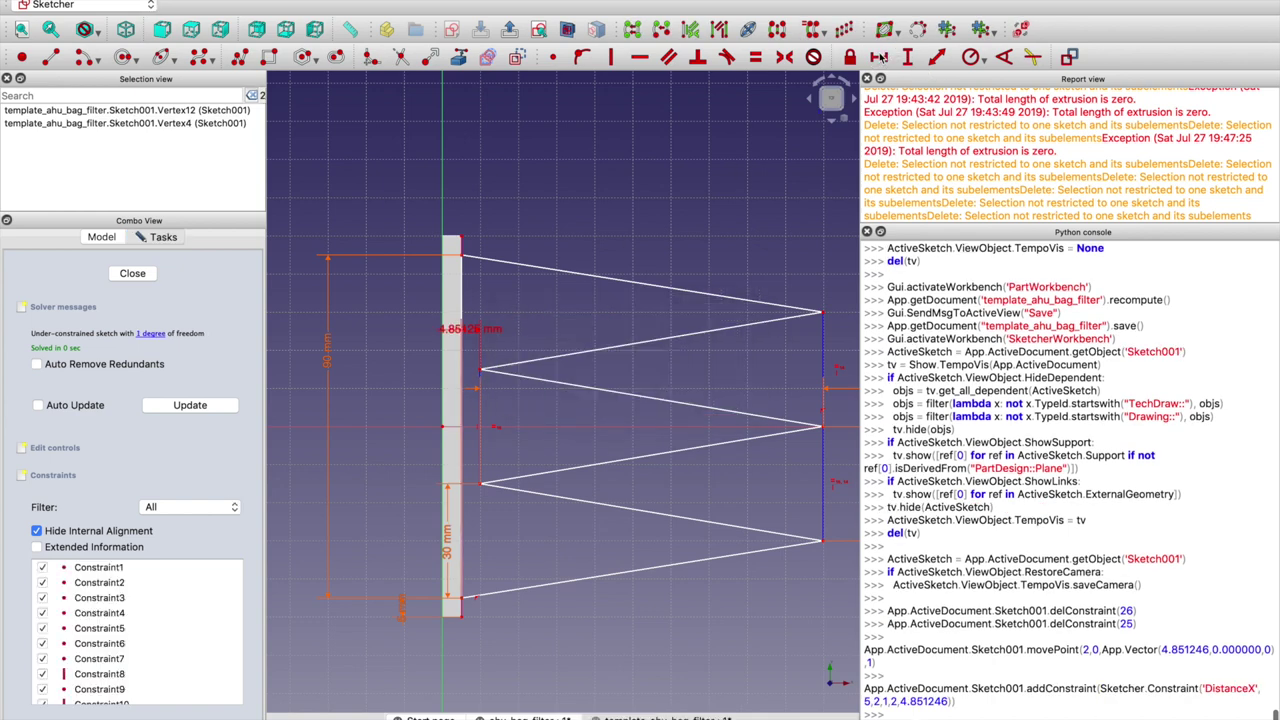
{"action": "left_click", "coordinate": [480, 486]}
{"action": "left_click", "coordinate": [462, 598]}
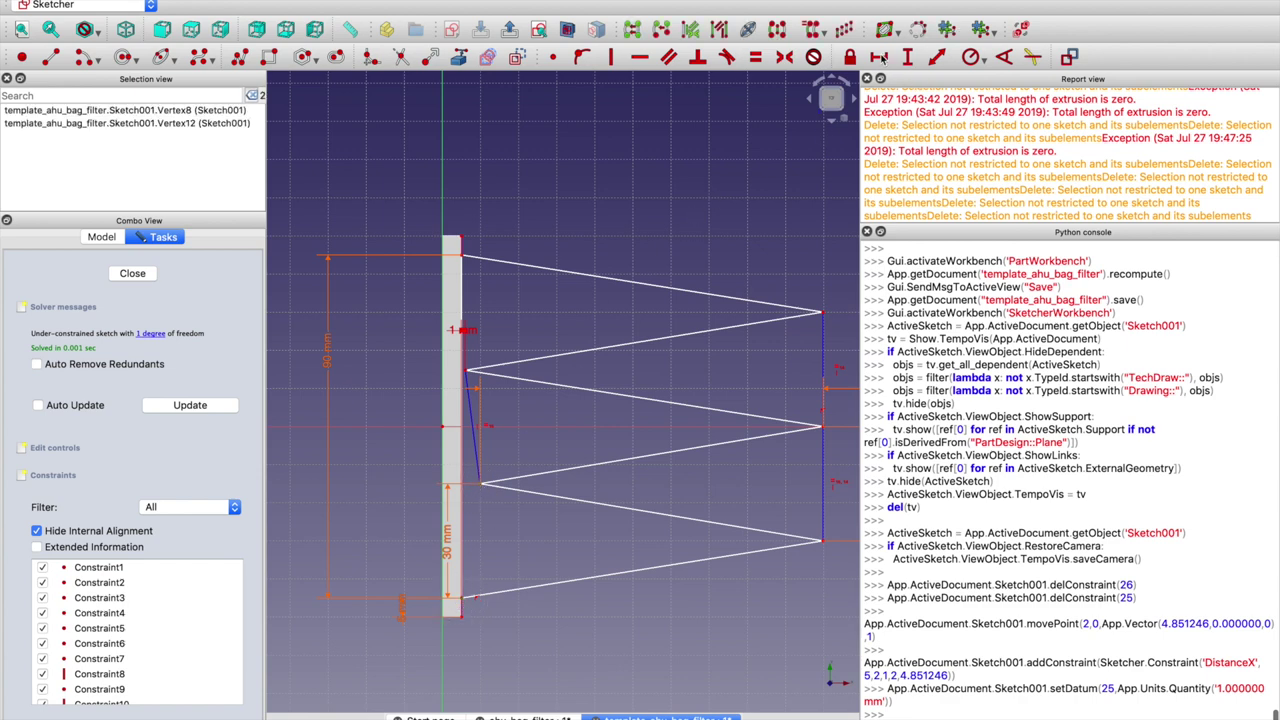
{"action": "left_click", "coordinate": [879, 57]}
{"action": "type", "text": "1"}
{"action": "key", "text": "Return"}
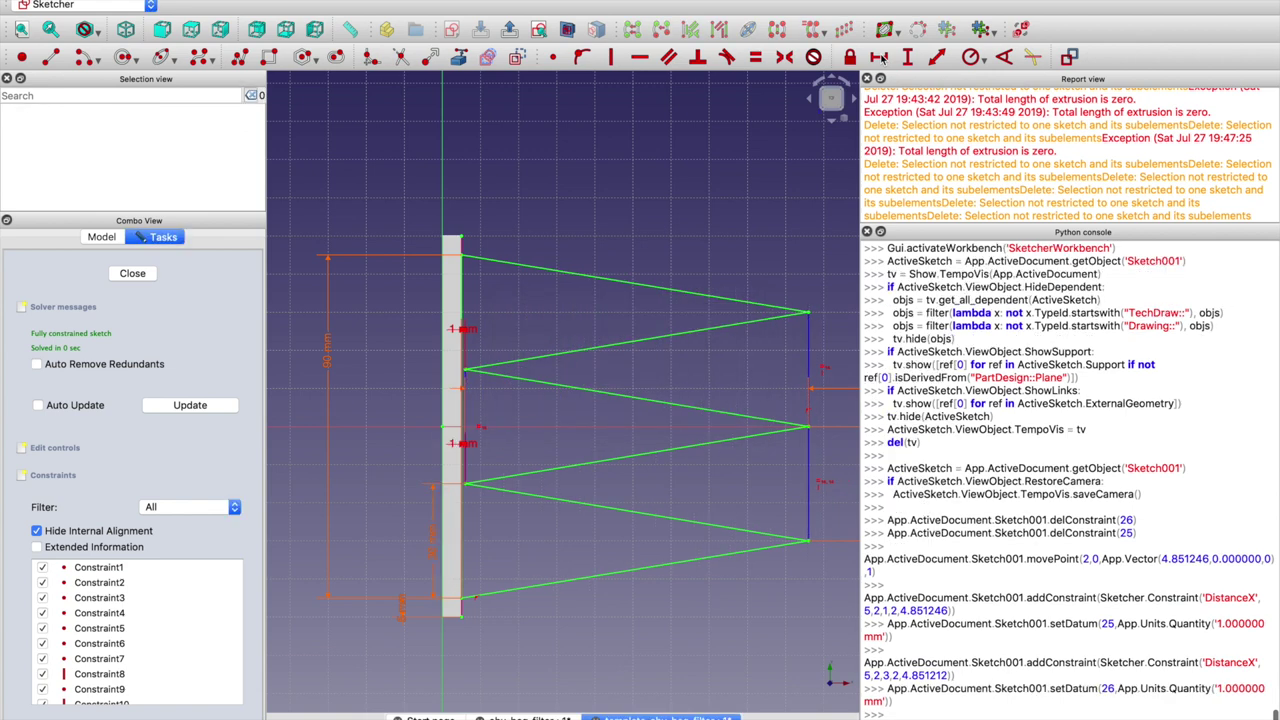
Close the now fully constrained Sketch001
{"action": "scroll", "coordinate": [465, 370], "scroll_direction": "up", "scroll_amount": 3}
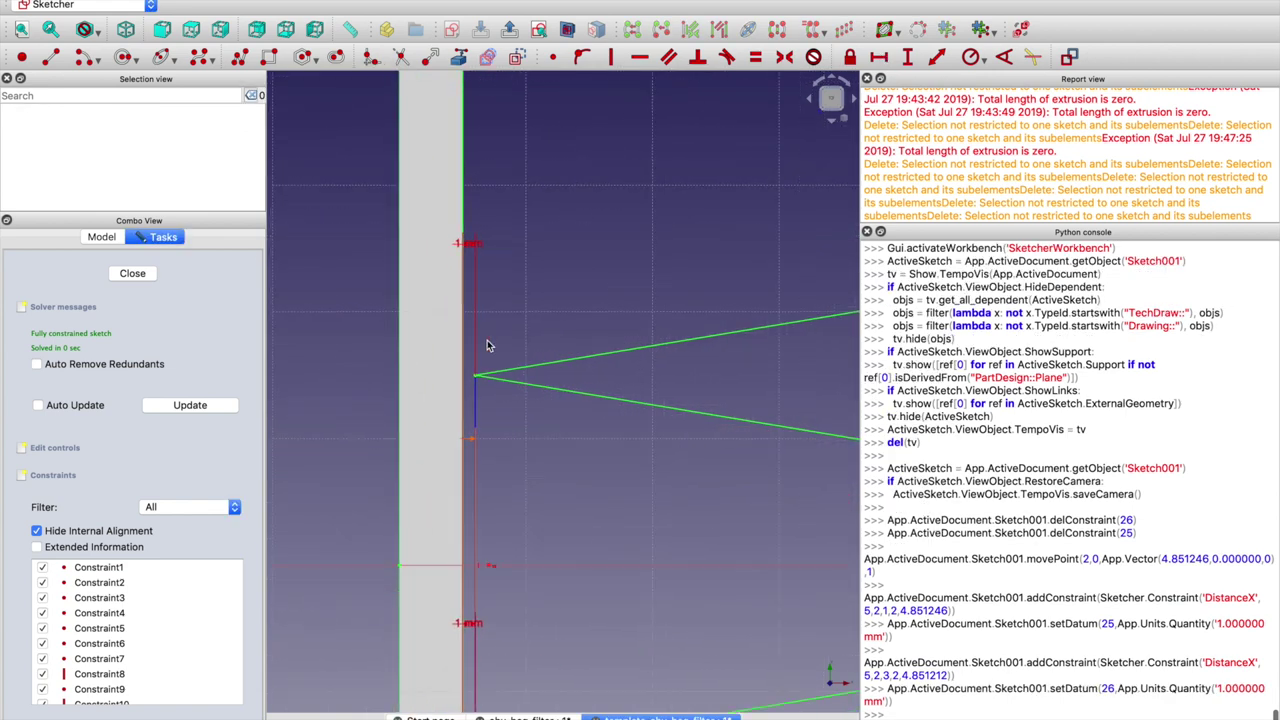
{"action": "scroll", "coordinate": [478, 428], "scroll_direction": "down", "scroll_amount": 4}
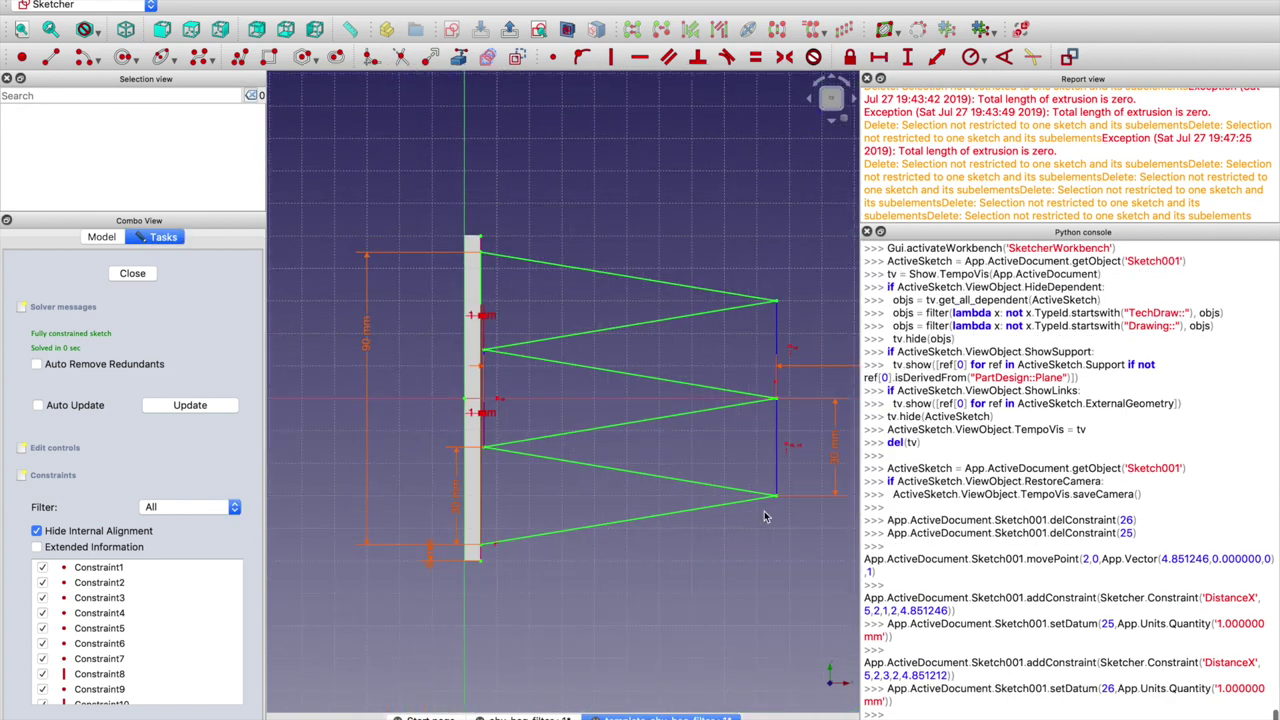
{"action": "scroll", "coordinate": [488, 462], "scroll_direction": "up", "scroll_amount": 3}
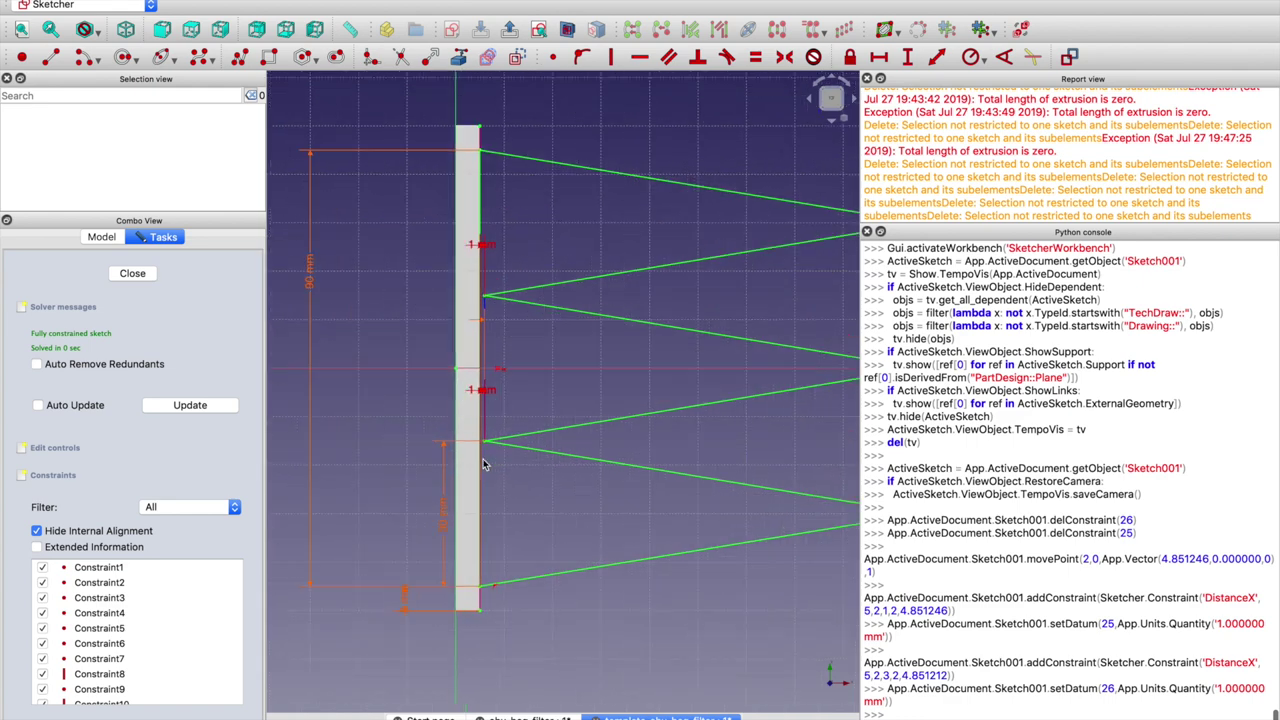
{"action": "scroll", "coordinate": [522, 368], "scroll_direction": "down", "scroll_amount": 3}
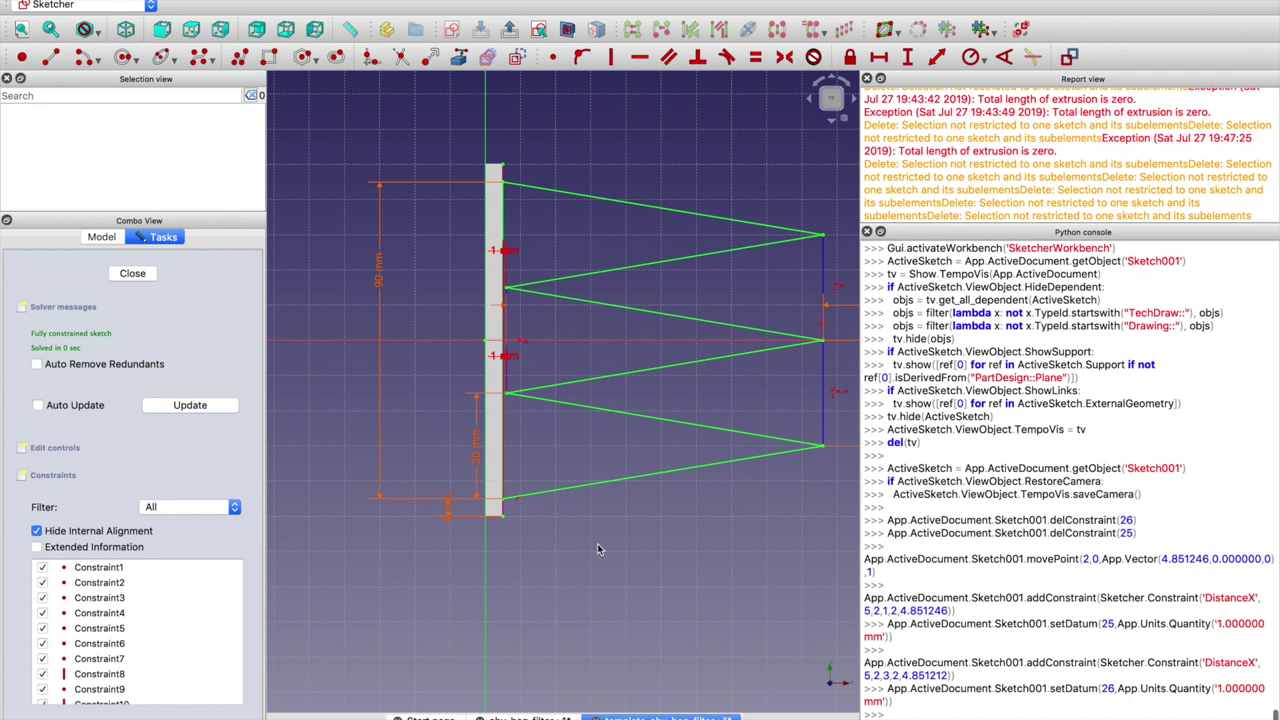
{"action": "left_click", "coordinate": [132, 280]}
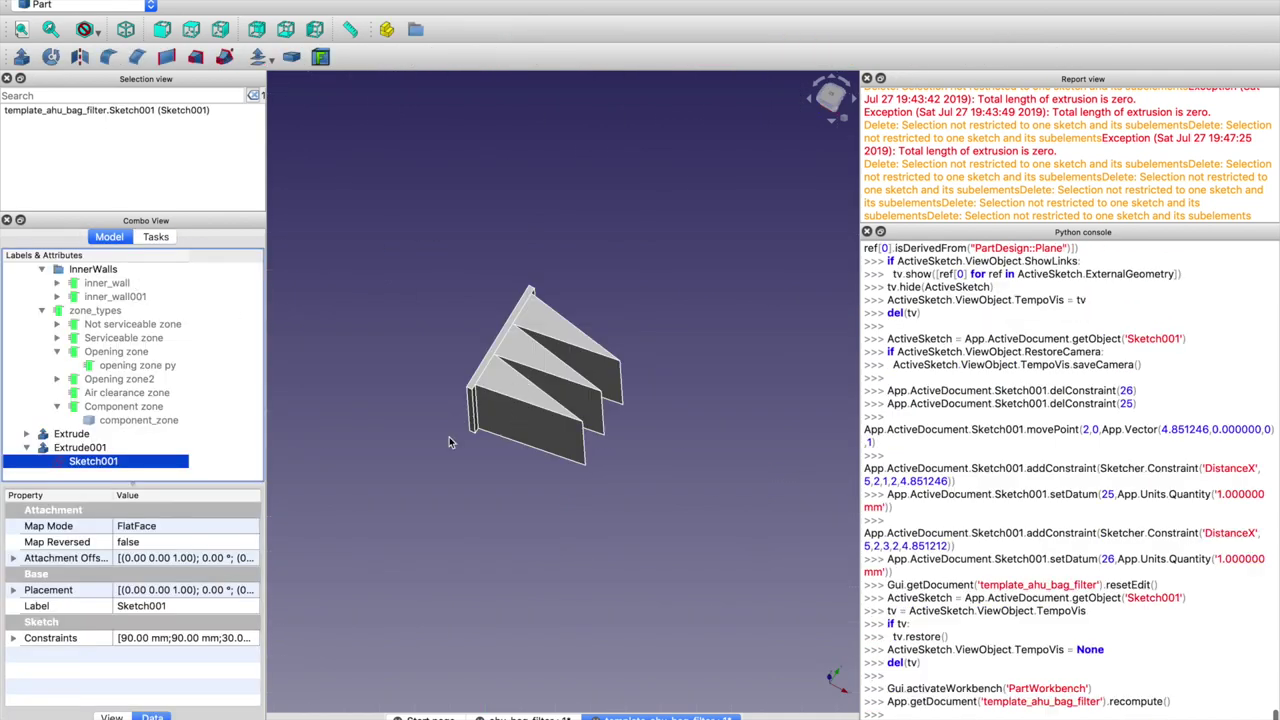
{"action": "left_click", "coordinate": [521, 436]}
{"action": "double_click", "coordinate": [528, 410]}
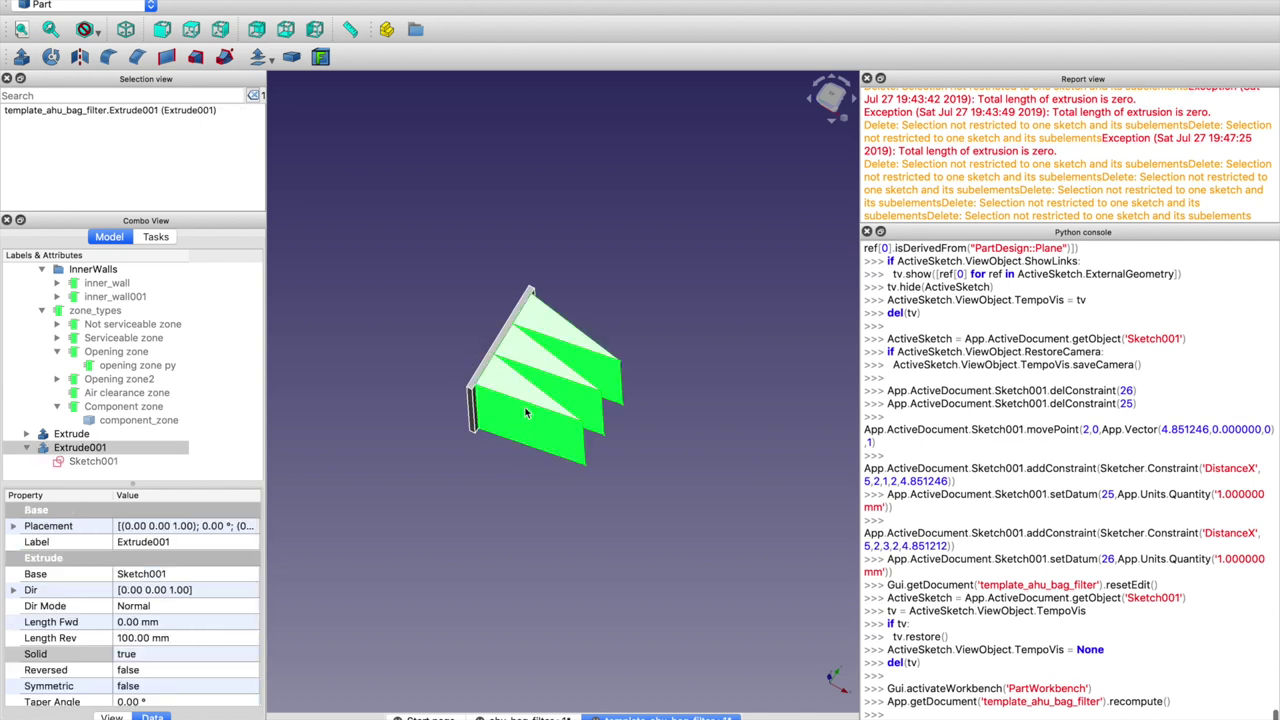
{"action": "left_click", "coordinate": [521, 248]}
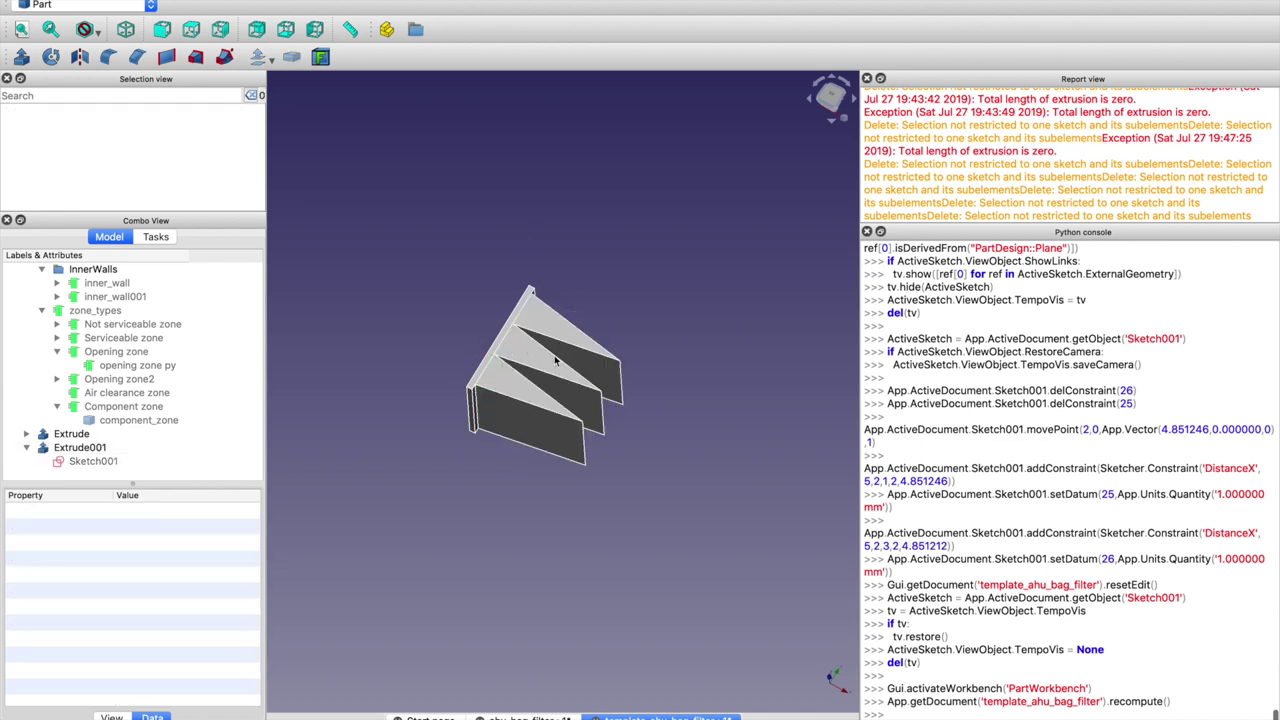
{"action": "left_click", "coordinate": [557, 362]}
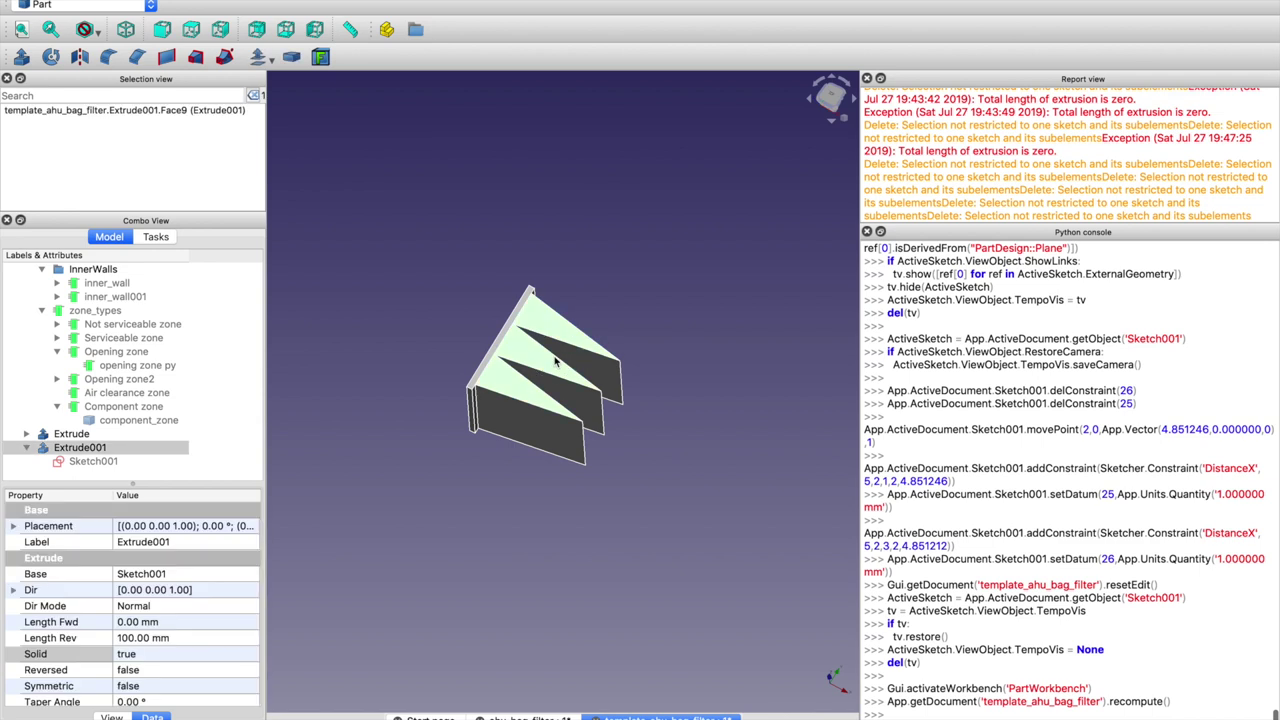
{"action": "left_click", "coordinate": [127, 30]}
{"action": "left_click", "coordinate": [531, 523]}
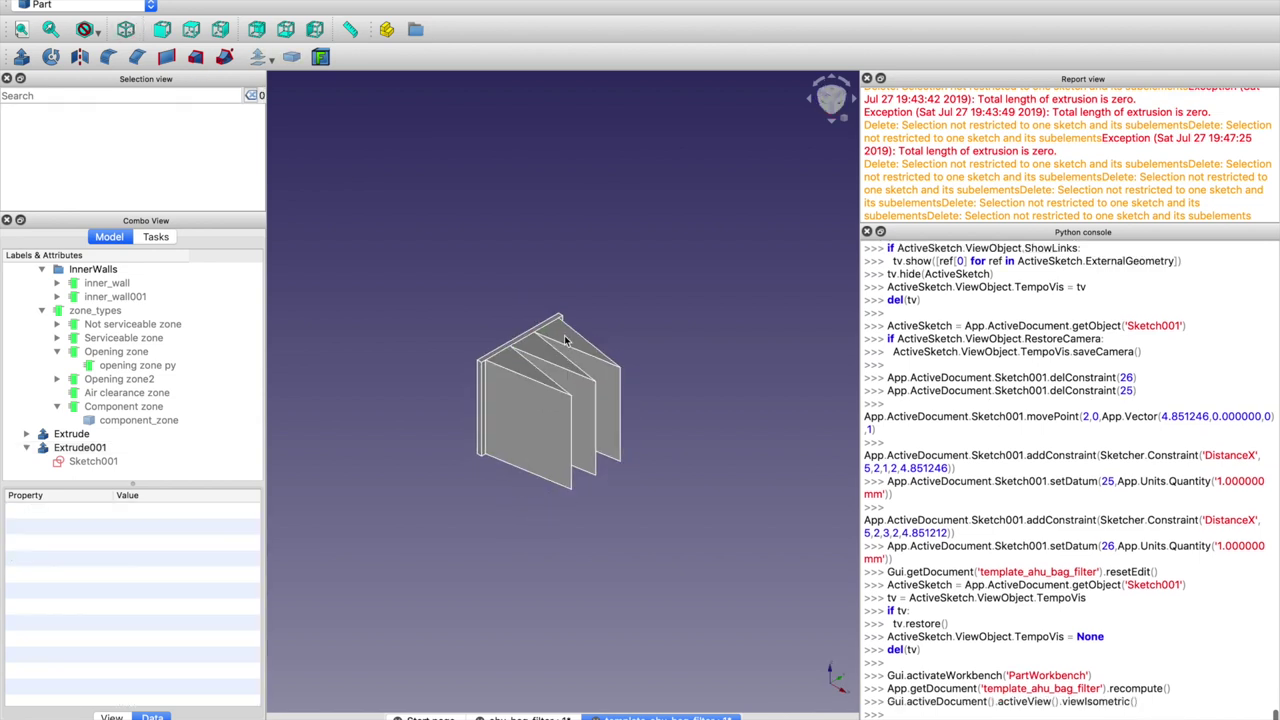
{"action": "scroll", "coordinate": [565, 342], "scroll_direction": "up", "scroll_amount": 3}
{"action": "scroll", "coordinate": [565, 342], "scroll_direction": "down", "scroll_amount": 2}
{"action": "left_click", "coordinate": [82, 447]}
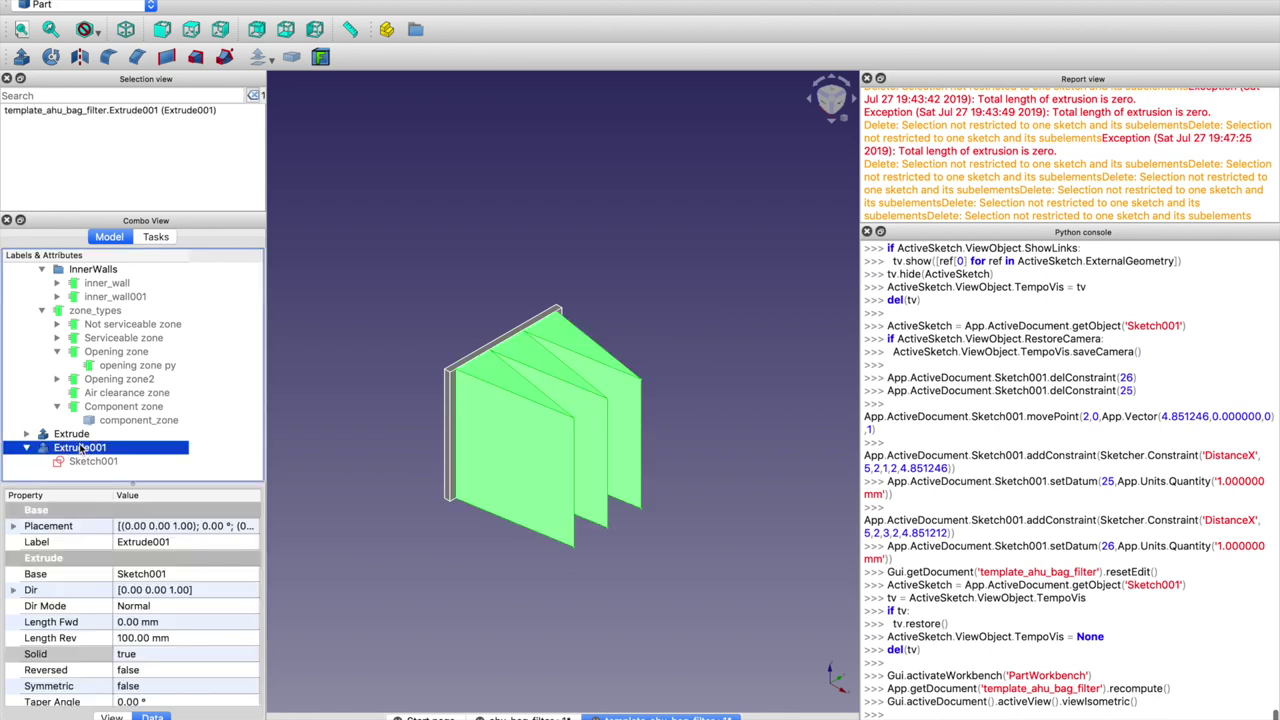
{"action": "left_click", "coordinate": [505, 462]}
{"action": "left_click", "coordinate": [541, 421]}
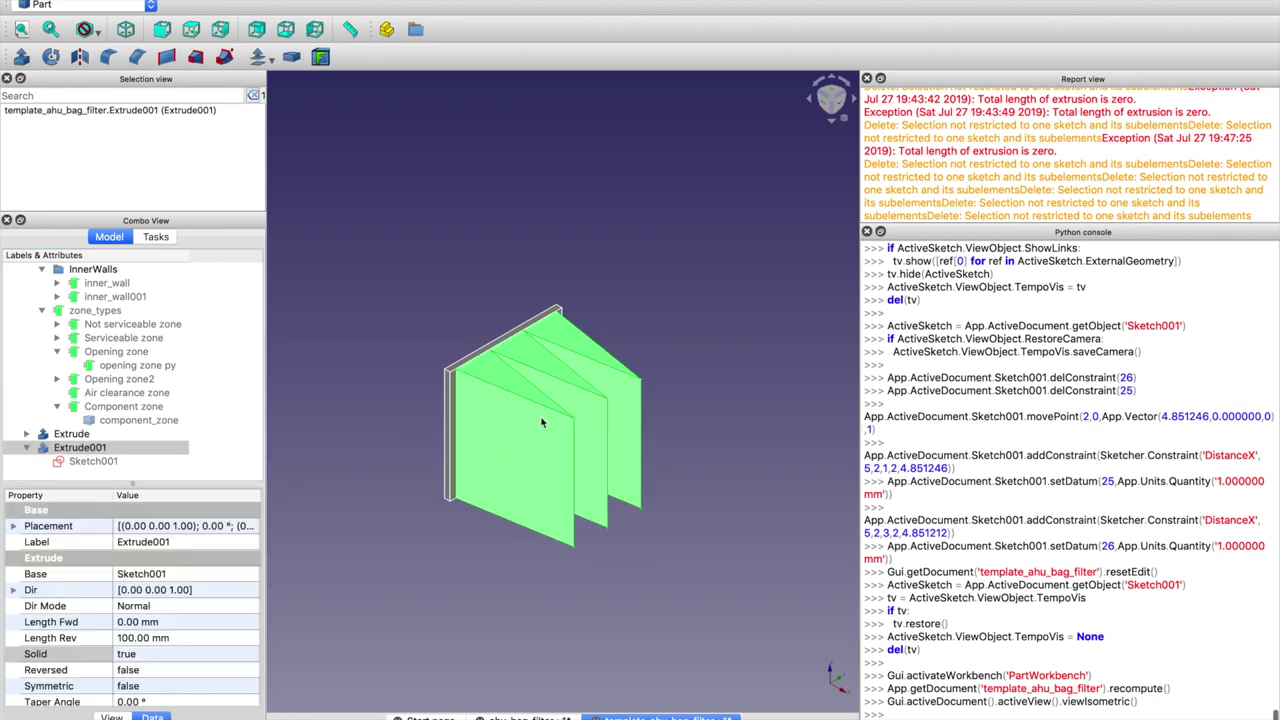
{"action": "left_click", "coordinate": [505, 357]}
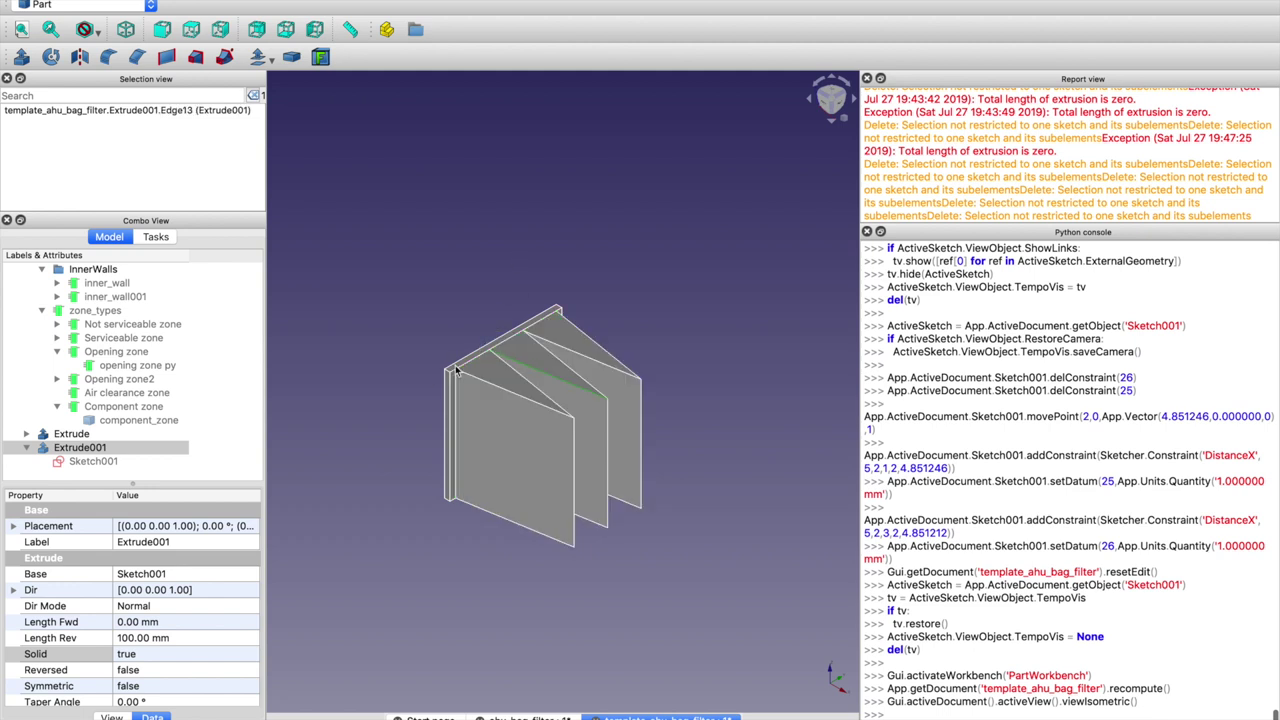
{"action": "left_click", "coordinate": [123, 30]}
{"action": "left_click", "coordinate": [161, 29]}
{"action": "left_click", "coordinate": [125, 30]}
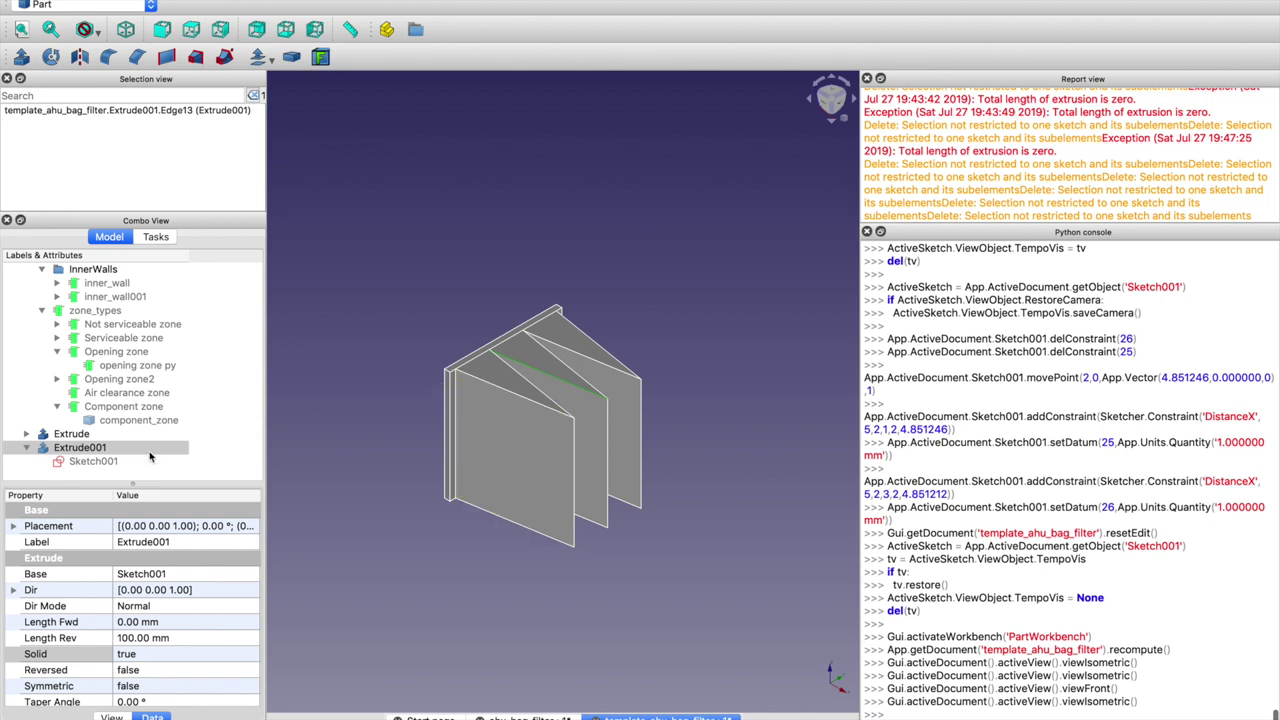
{"action": "left_click", "coordinate": [157, 637]}
Set Extrude001 Length Rev to Air_Bag_filter.PlateWidth - 2*Air_Bag_filter.HoleSideCover, giving 90 mm
{"action": "left_click", "coordinate": [239, 640]}
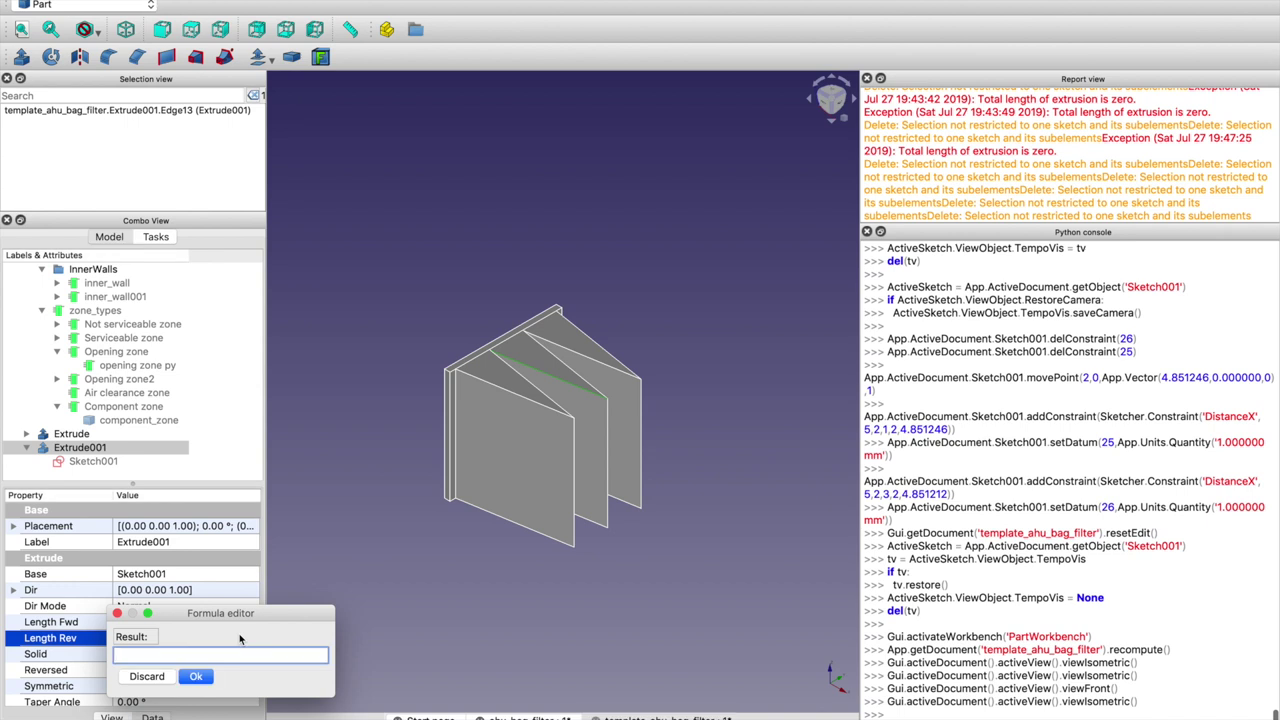
{"action": "type", "text": "air"}
{"action": "key", "text": "Down"}
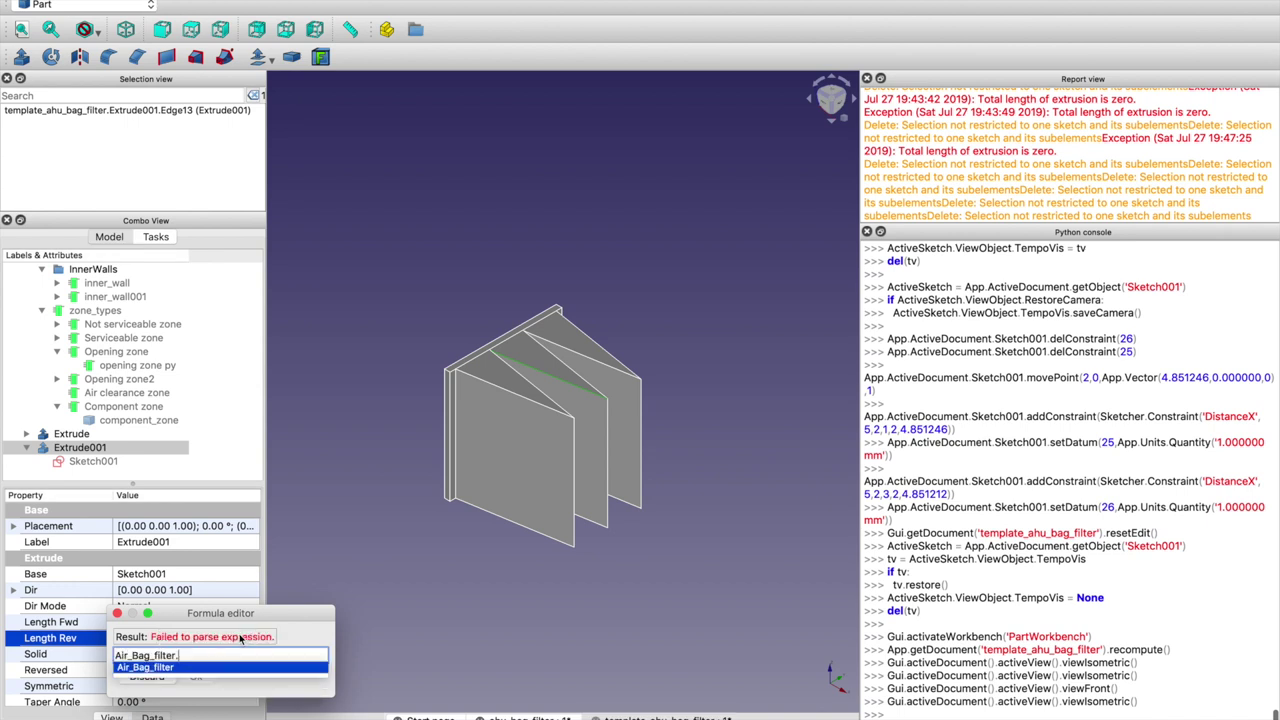
{"action": "type", "text": "P"}
{"action": "key", "text": "Down"}
{"action": "key", "text": "Down"}
{"action": "key", "text": "Down"}
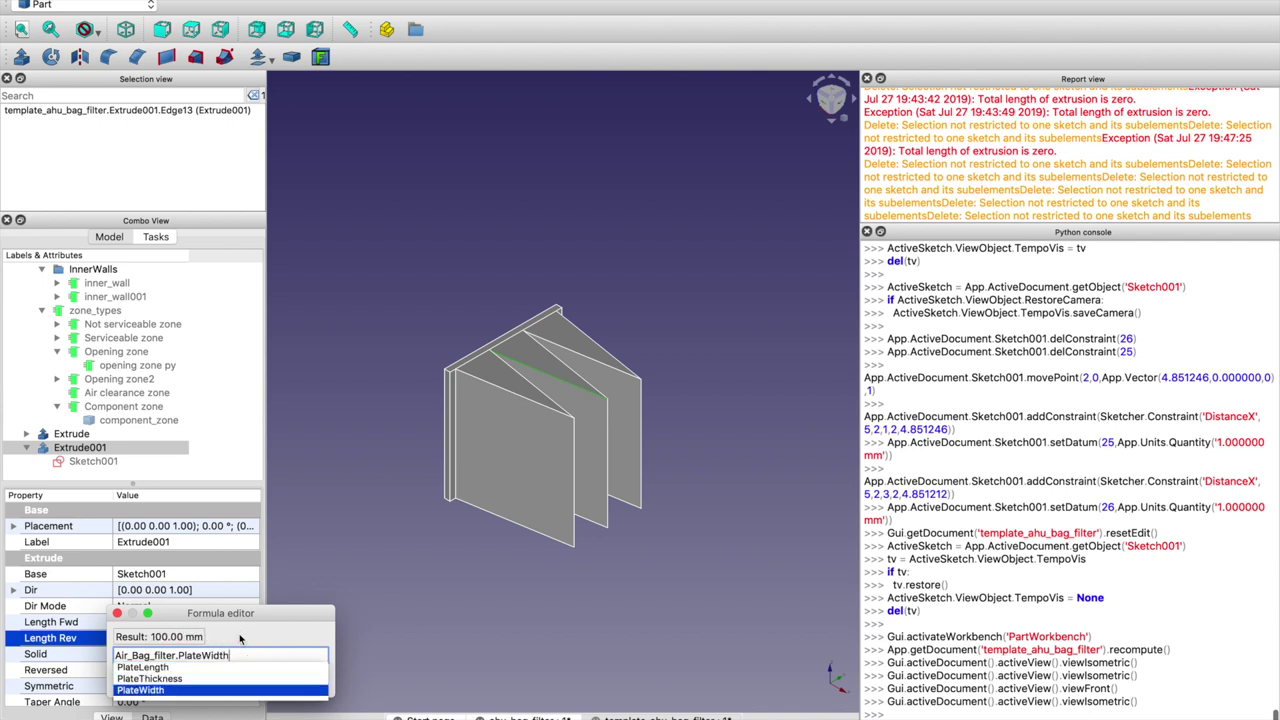
{"action": "key", "text": "Return"}
{"action": "type", "text": "-"}
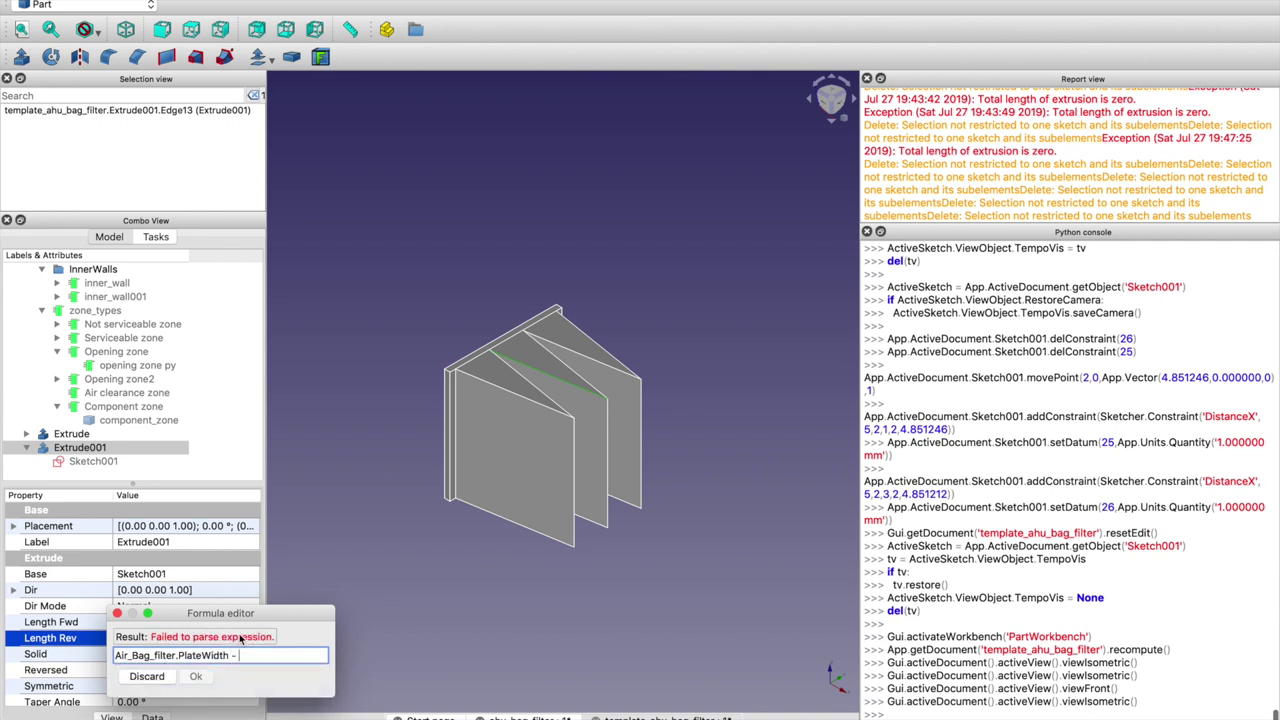
{"action": "type", "text": " @"}
{"action": "key", "text": "BackSpace"}
{"action": "type", "text": "2"}
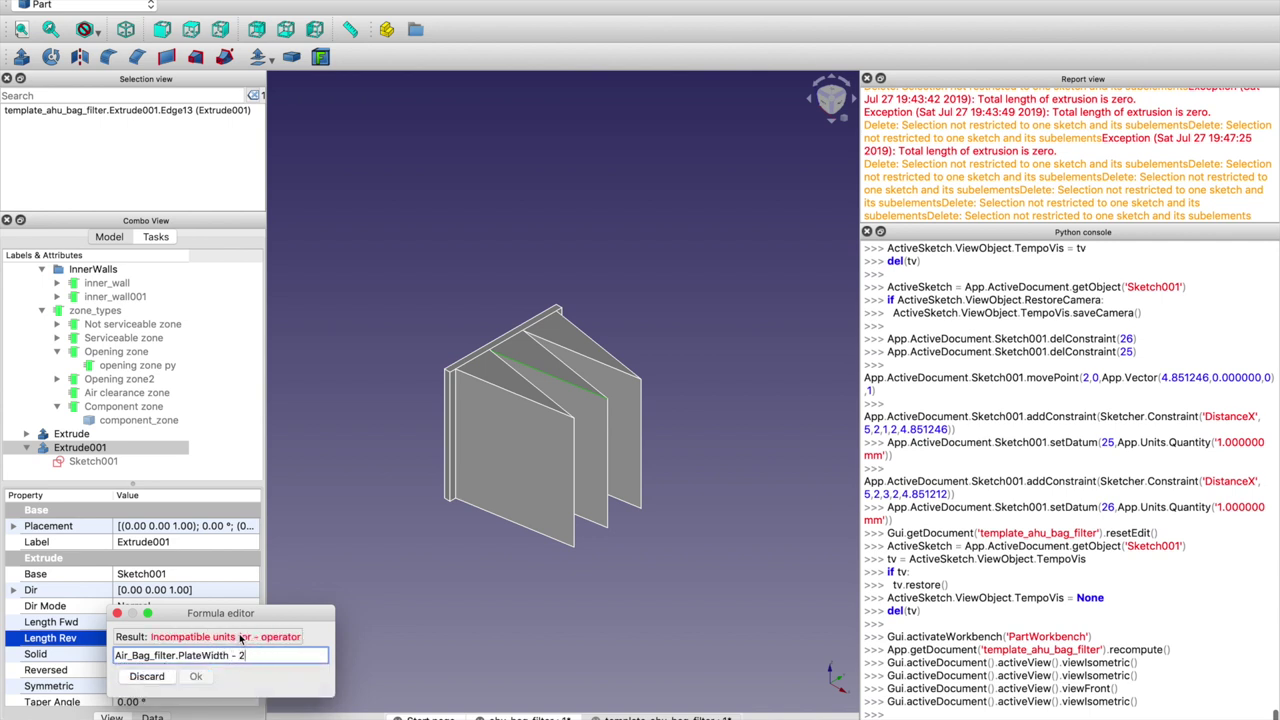
{"action": "type", "text": "*Air"}
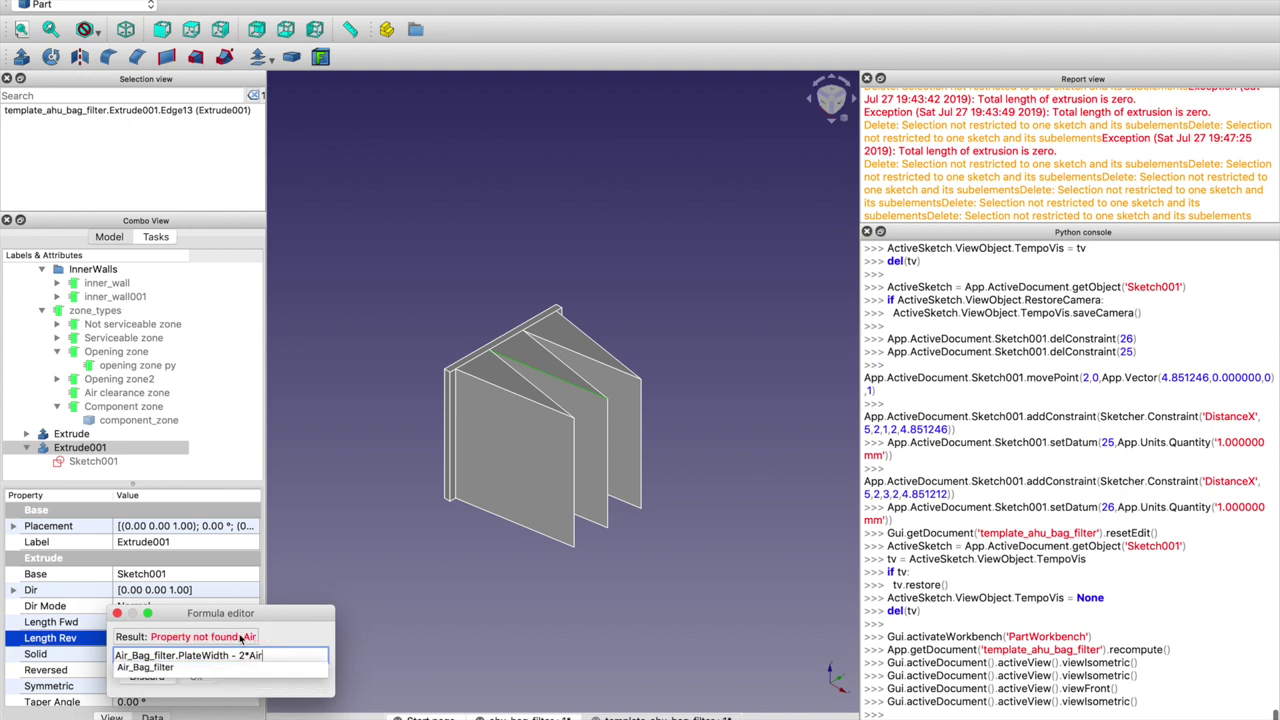
{"action": "key", "text": "Down"}
{"action": "key", "text": "Return"}
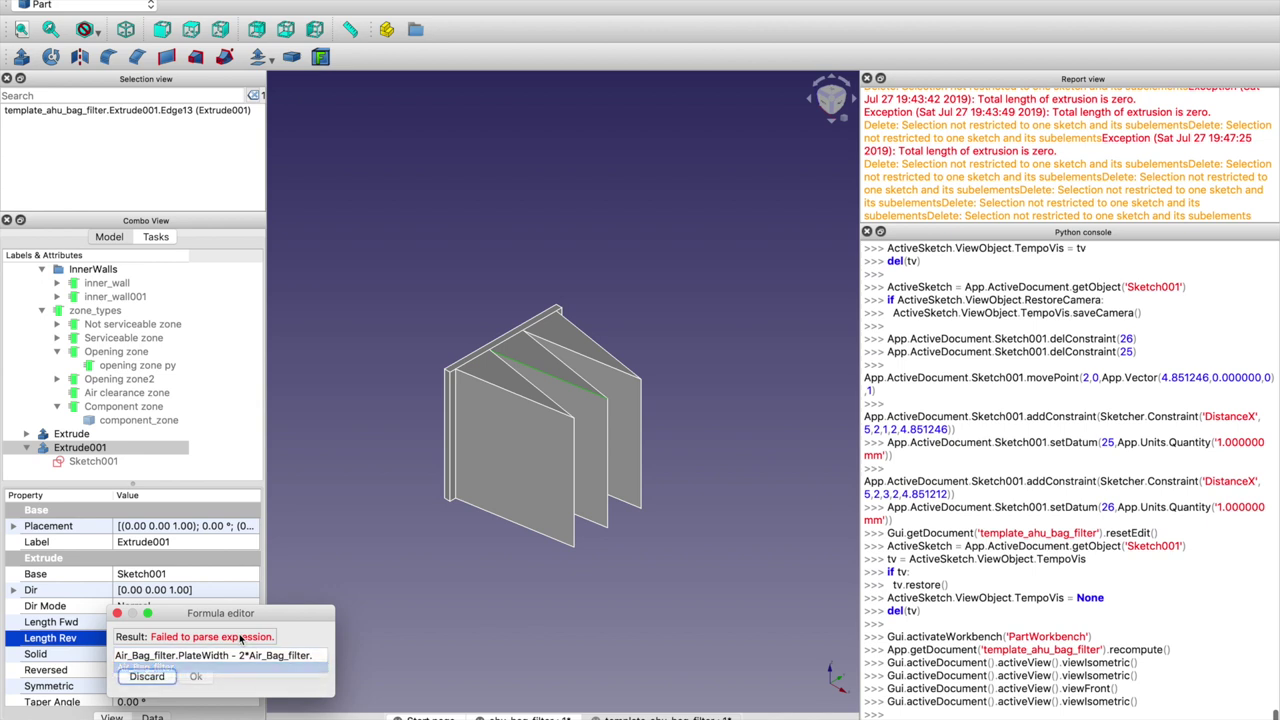
{"action": "left_click", "coordinate": [317, 656]}
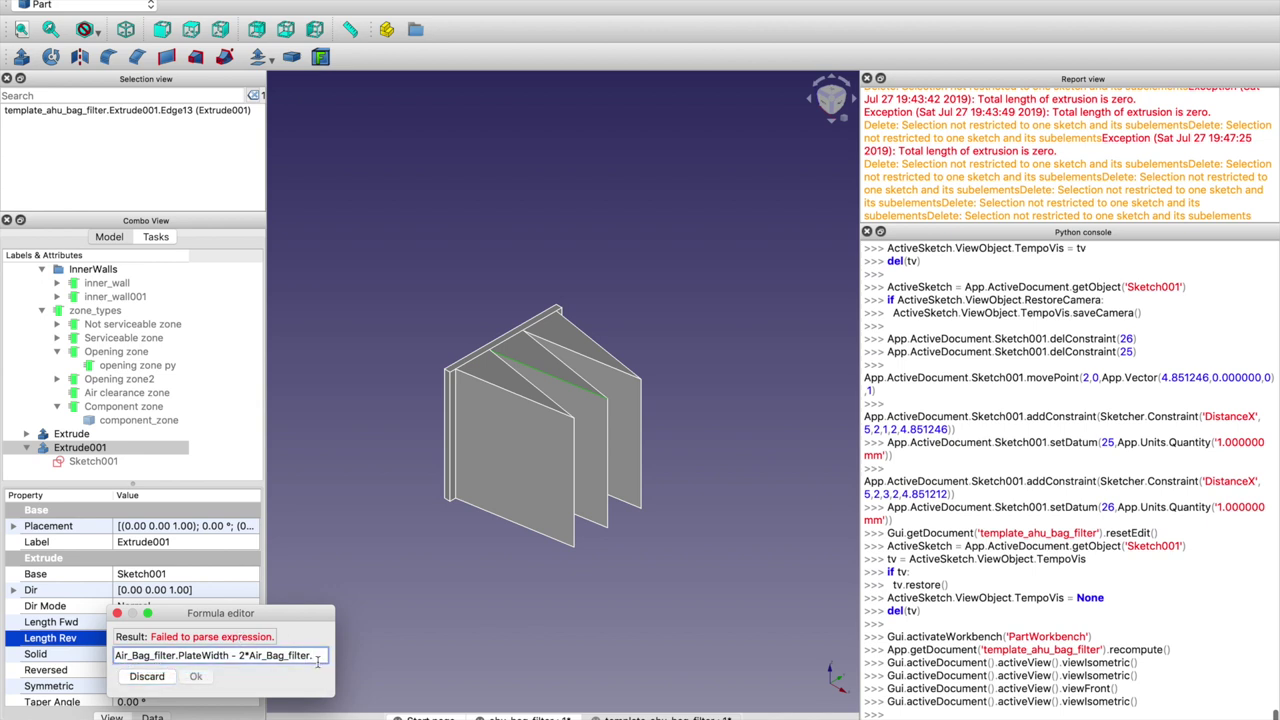
{"action": "type", "text": "Hol"}
{"action": "left_click", "coordinate": [318, 666]}
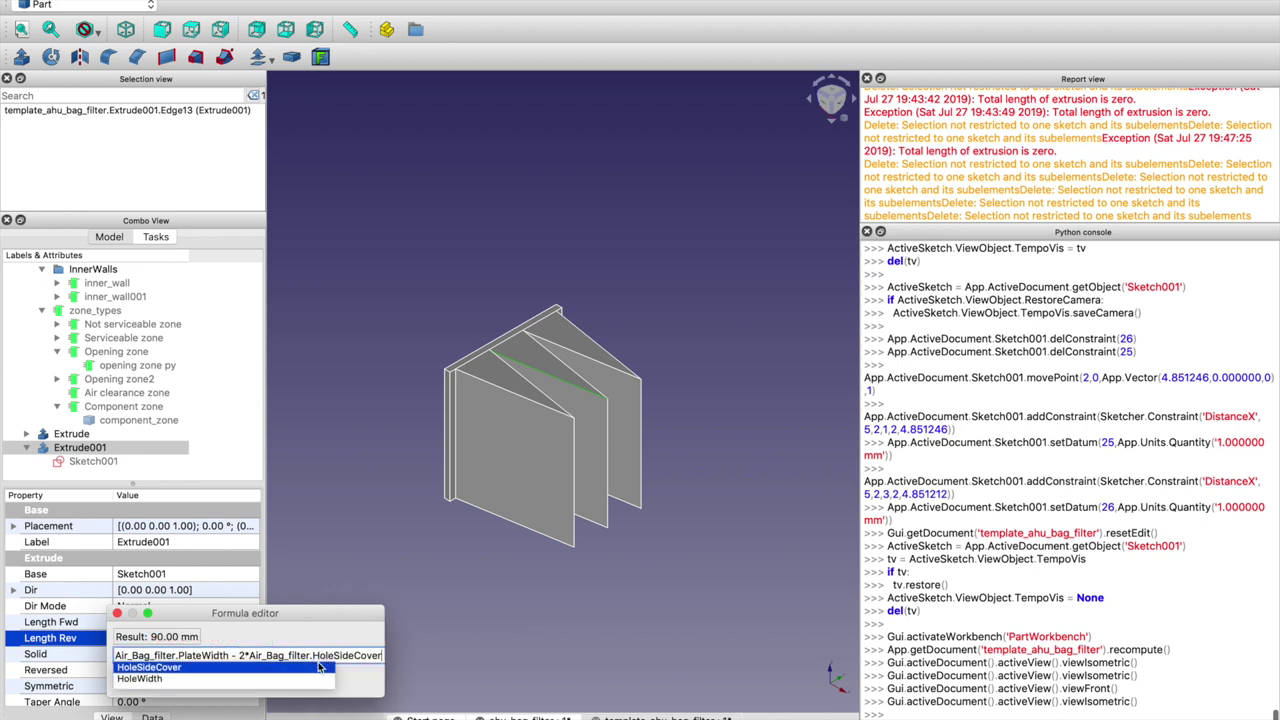
{"action": "key", "text": "Return"}
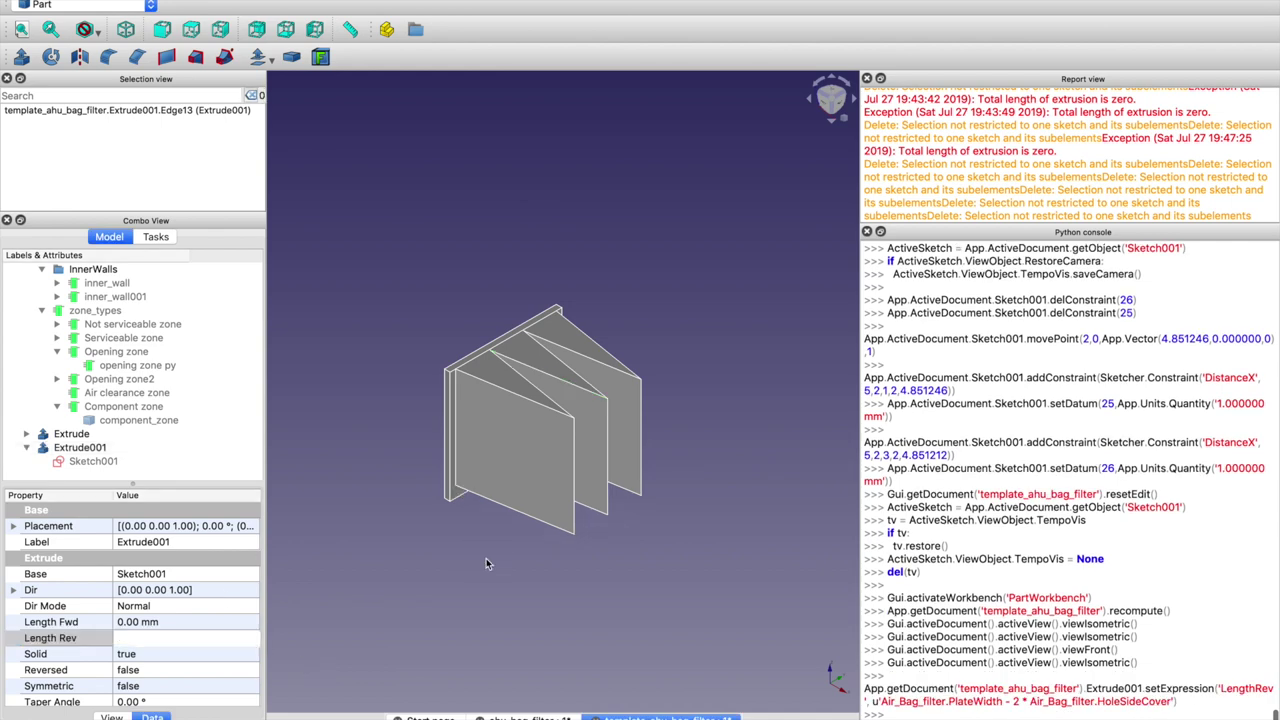
{"action": "left_click", "coordinate": [485, 560]}
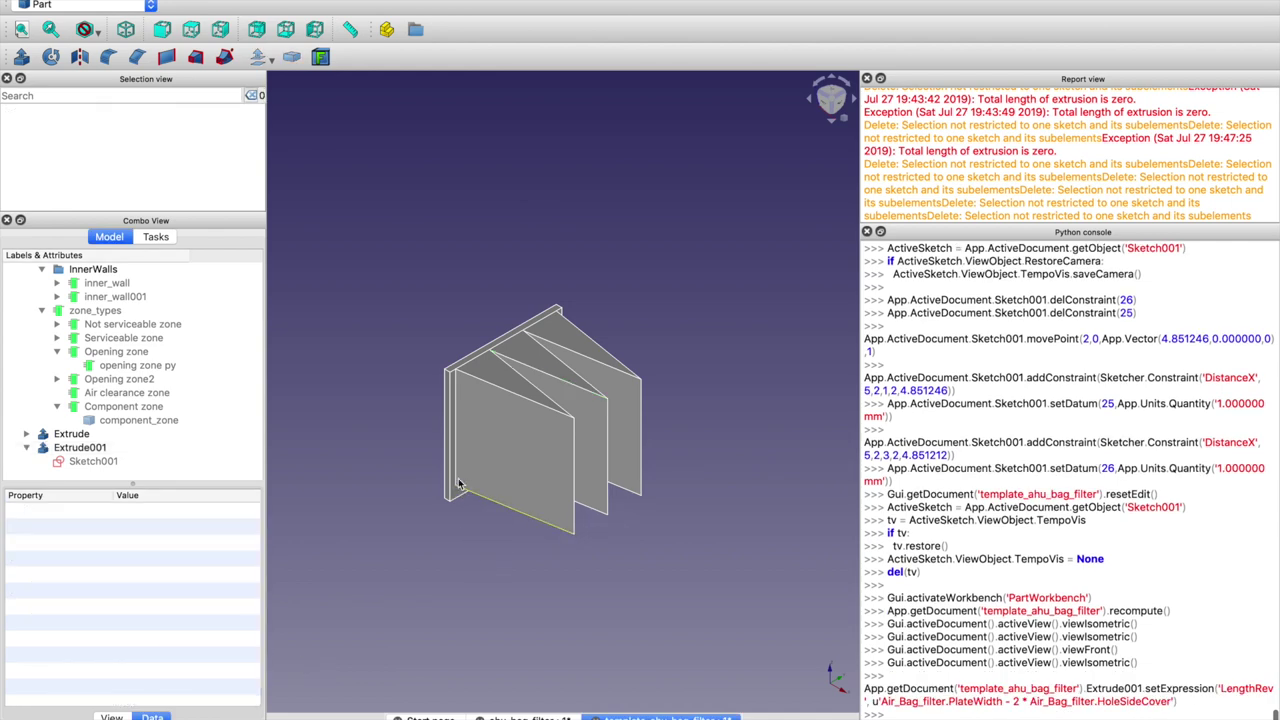
Select and show Sketch001, then expand its Attachment Offset position values
{"action": "left_click", "coordinate": [100, 462]}
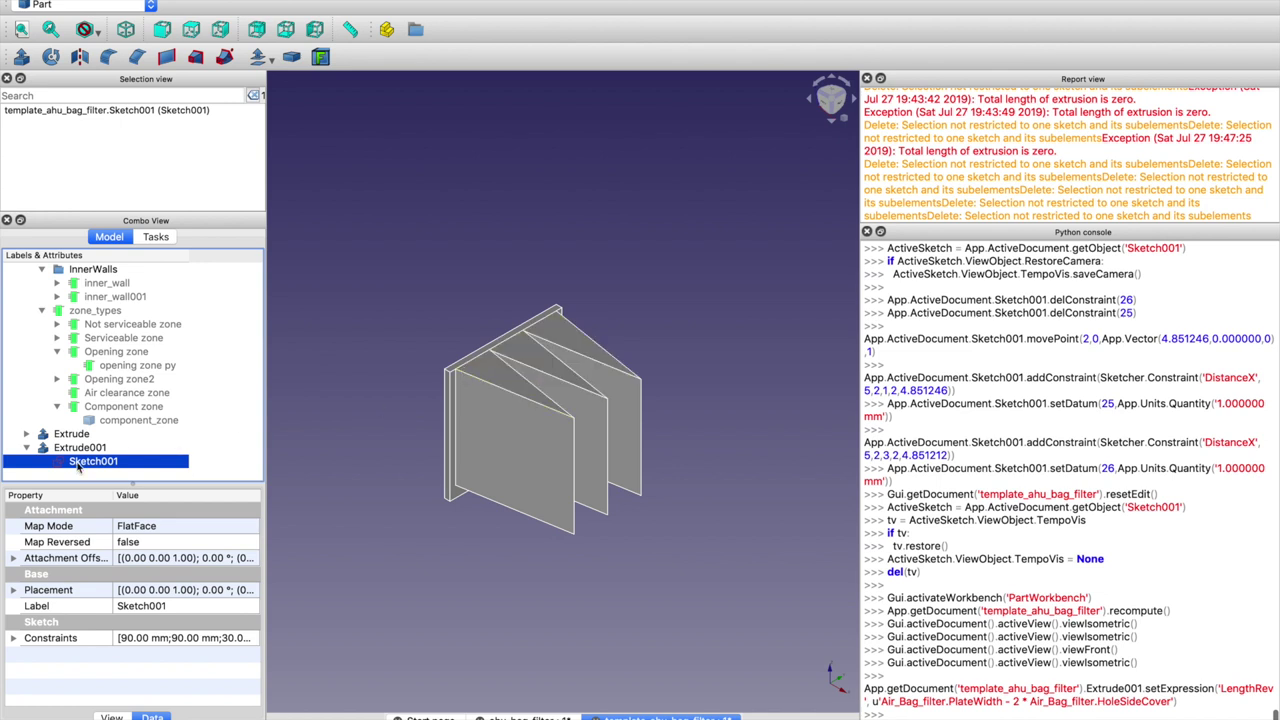
{"action": "key", "text": "space"}
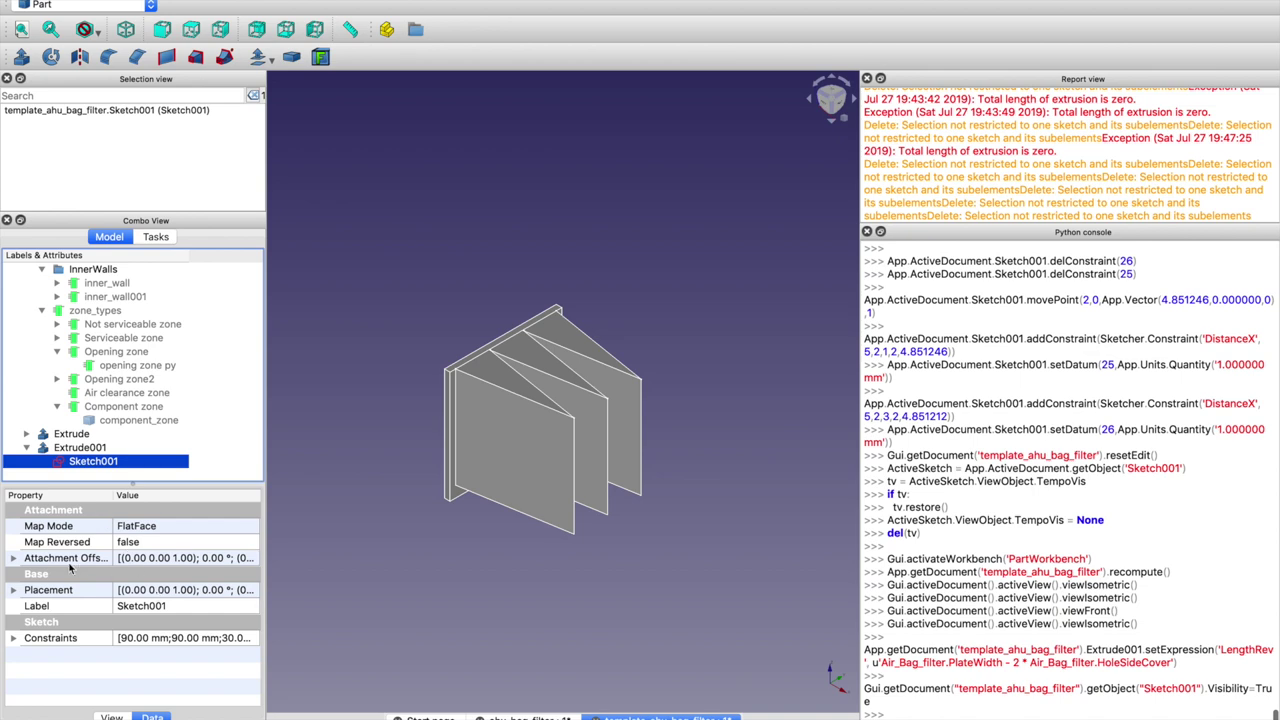
{"action": "left_click", "coordinate": [16, 560]}
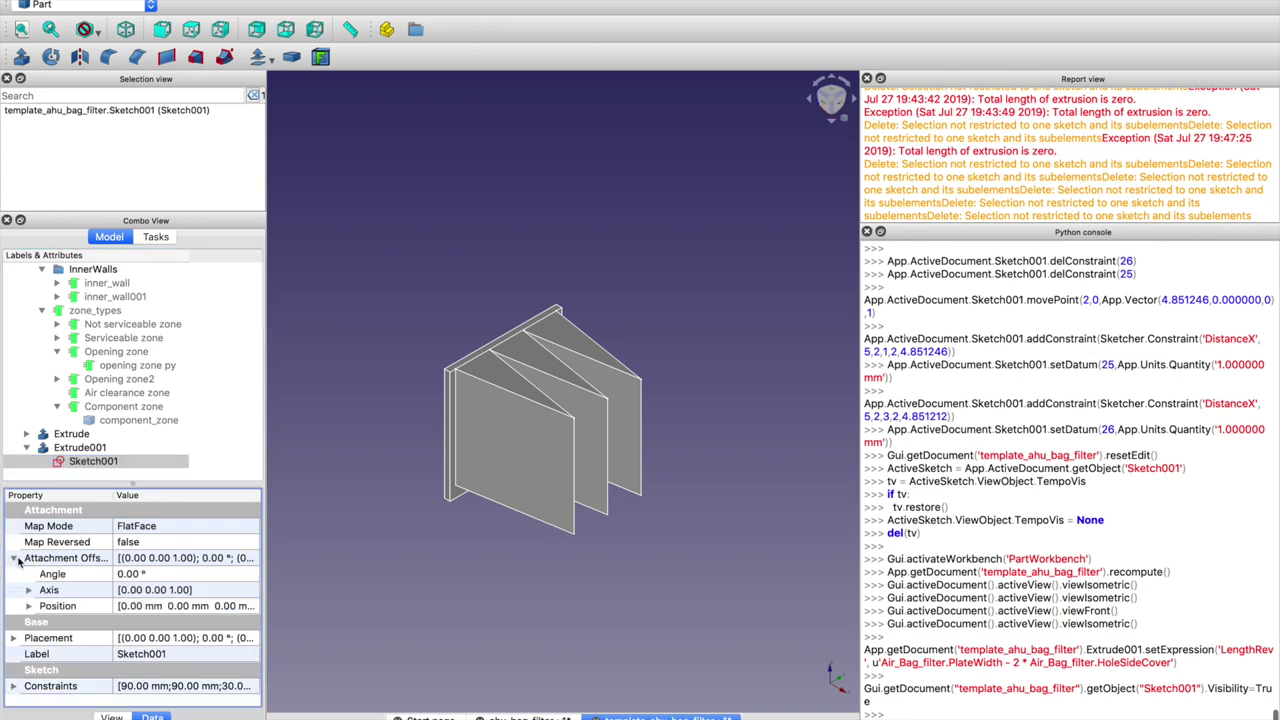
{"action": "left_click", "coordinate": [28, 606]}
{"action": "left_click", "coordinate": [133, 622]}
{"action": "scroll", "coordinate": [133, 623], "scroll_direction": "up", "scroll_amount": 4}
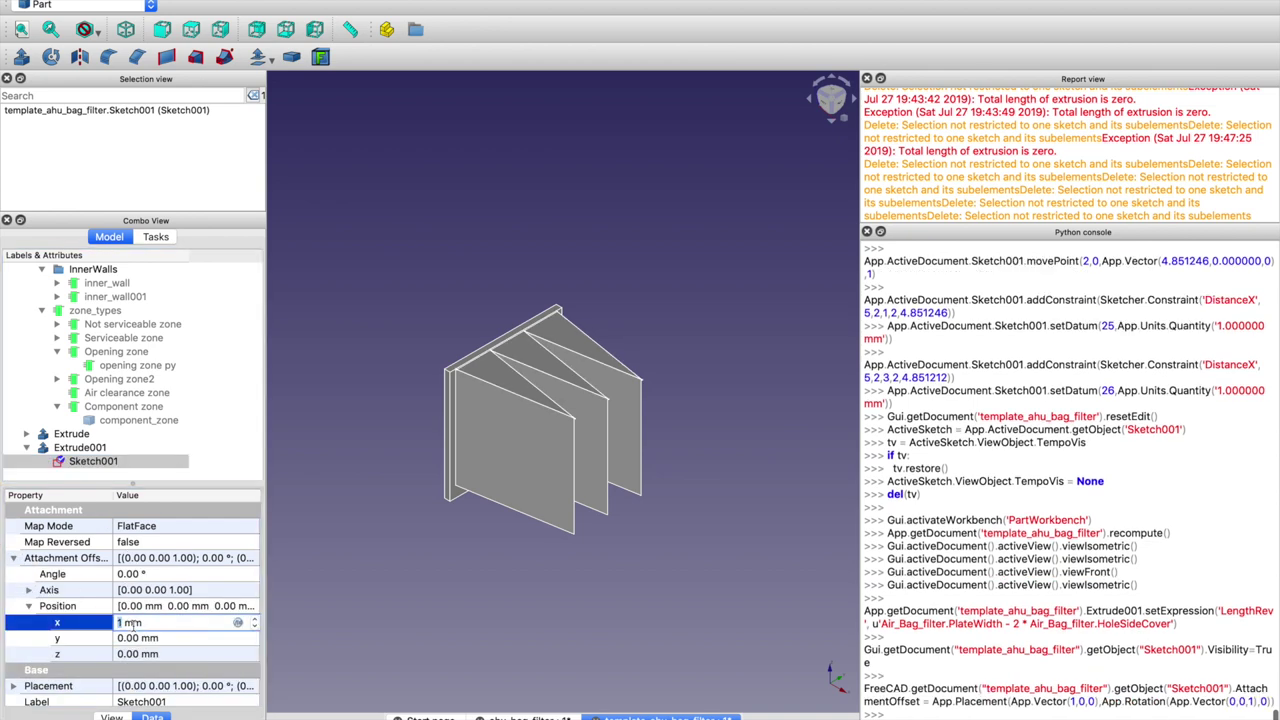
{"action": "scroll", "coordinate": [133, 622], "scroll_direction": "up", "scroll_amount": 2}
{"action": "scroll", "coordinate": [133, 622], "scroll_direction": "down", "scroll_amount": 6}
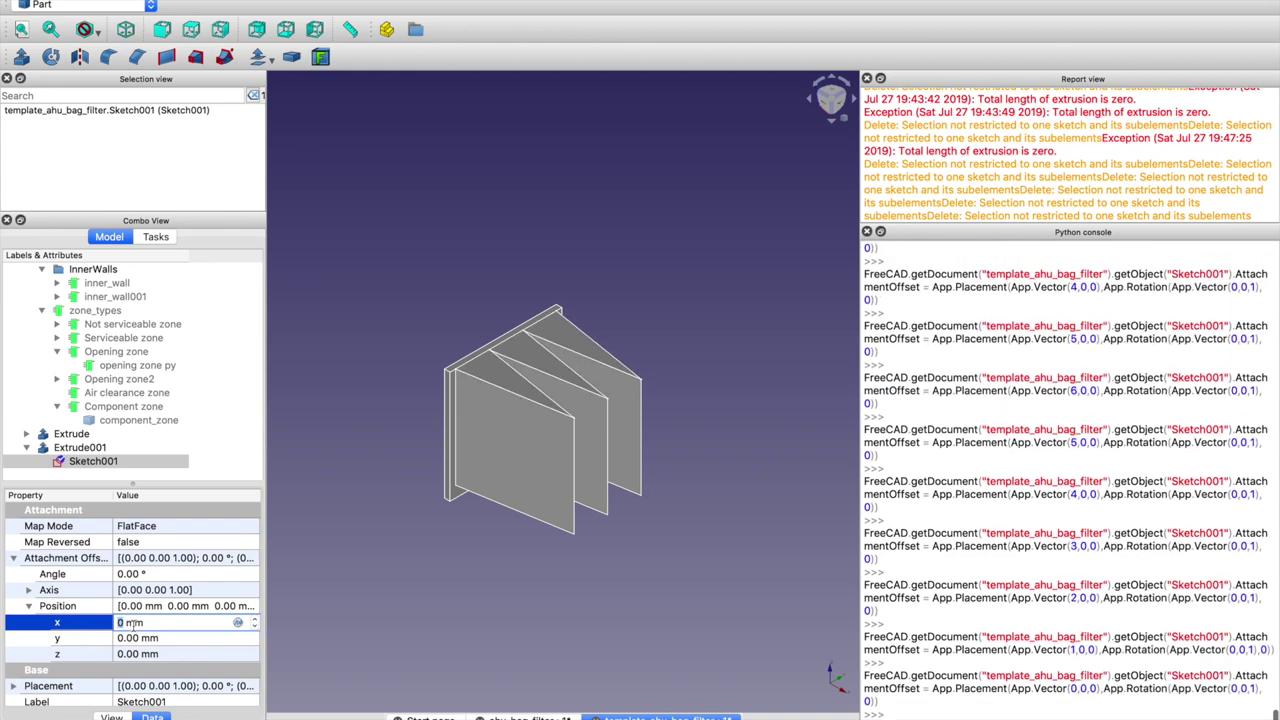
{"action": "left_click", "coordinate": [135, 638]}
{"action": "scroll", "coordinate": [135, 638], "scroll_direction": "up", "scroll_amount": 4}
{"action": "scroll", "coordinate": [135, 638], "scroll_direction": "down", "scroll_amount": 1}
{"action": "scroll", "coordinate": [135, 638], "scroll_direction": "down", "scroll_amount": 3}
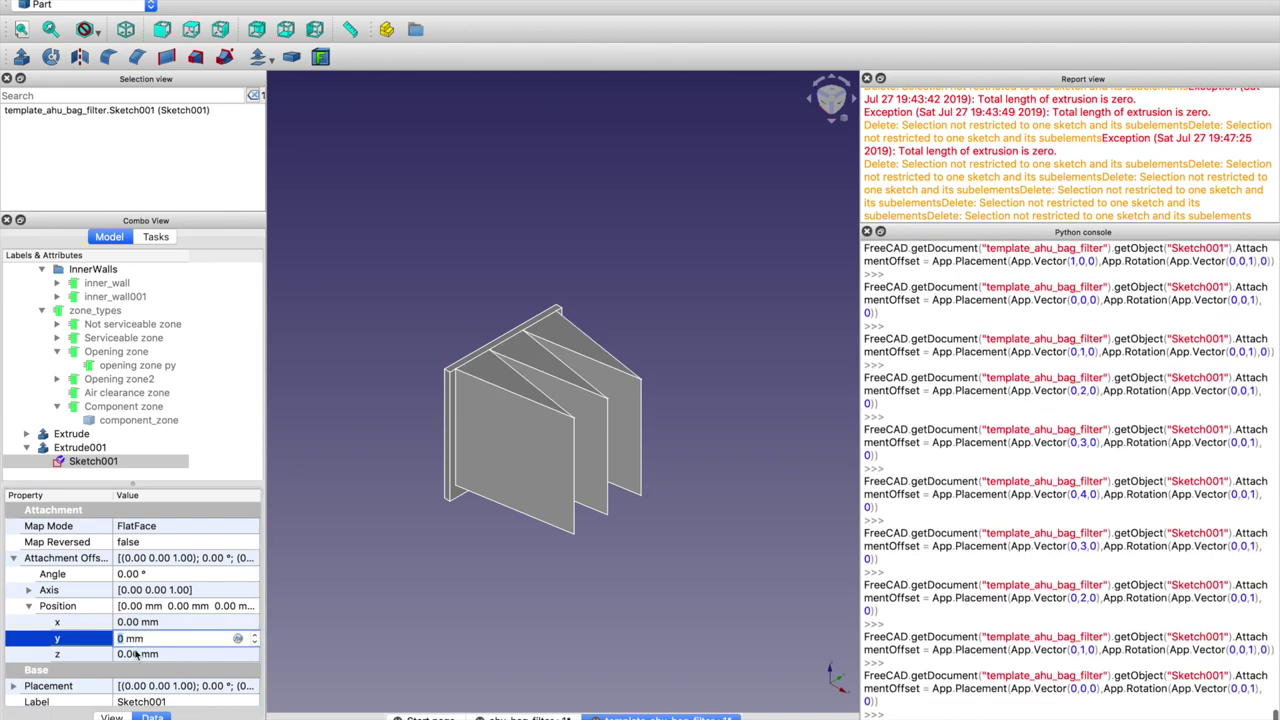
Drive the z offset with -Air_Bag_filter.HoleSideCover (-5 mm) and check it in 3D
{"action": "left_click", "coordinate": [136, 653]}
{"action": "left_click", "coordinate": [238, 655]}
{"action": "type", "text": "- "}
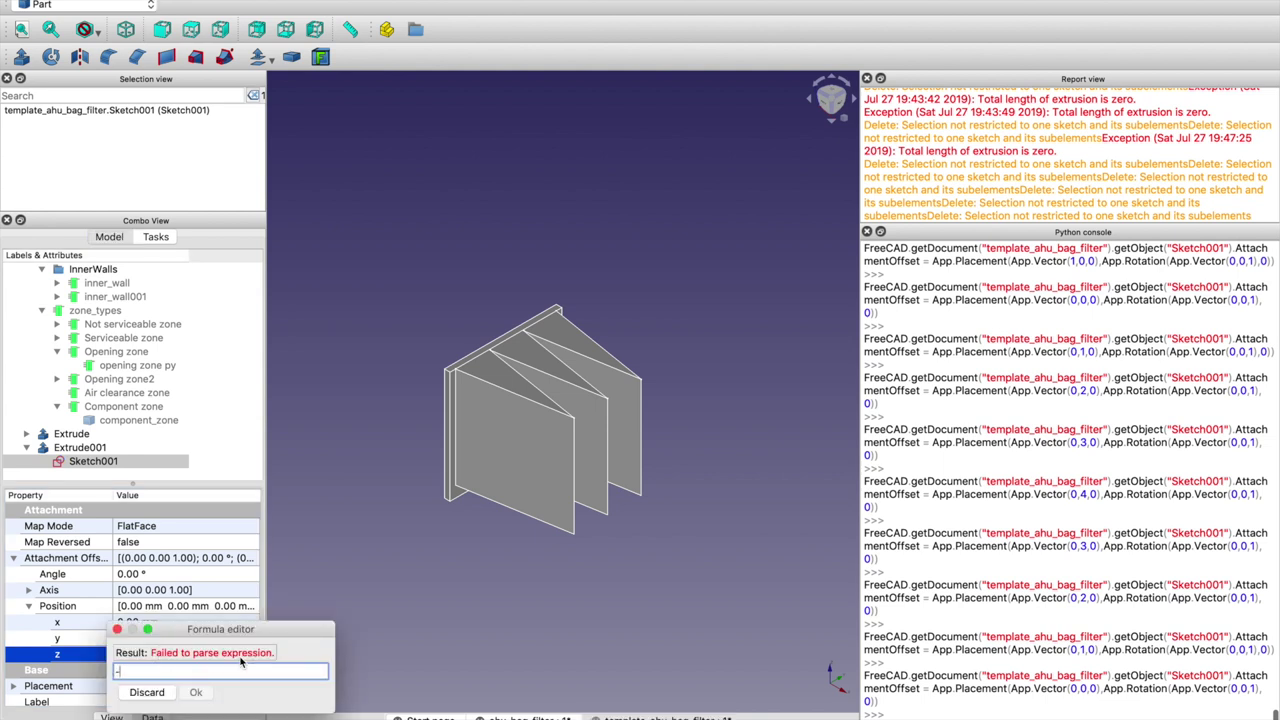
{"action": "type", "text": "Al"}
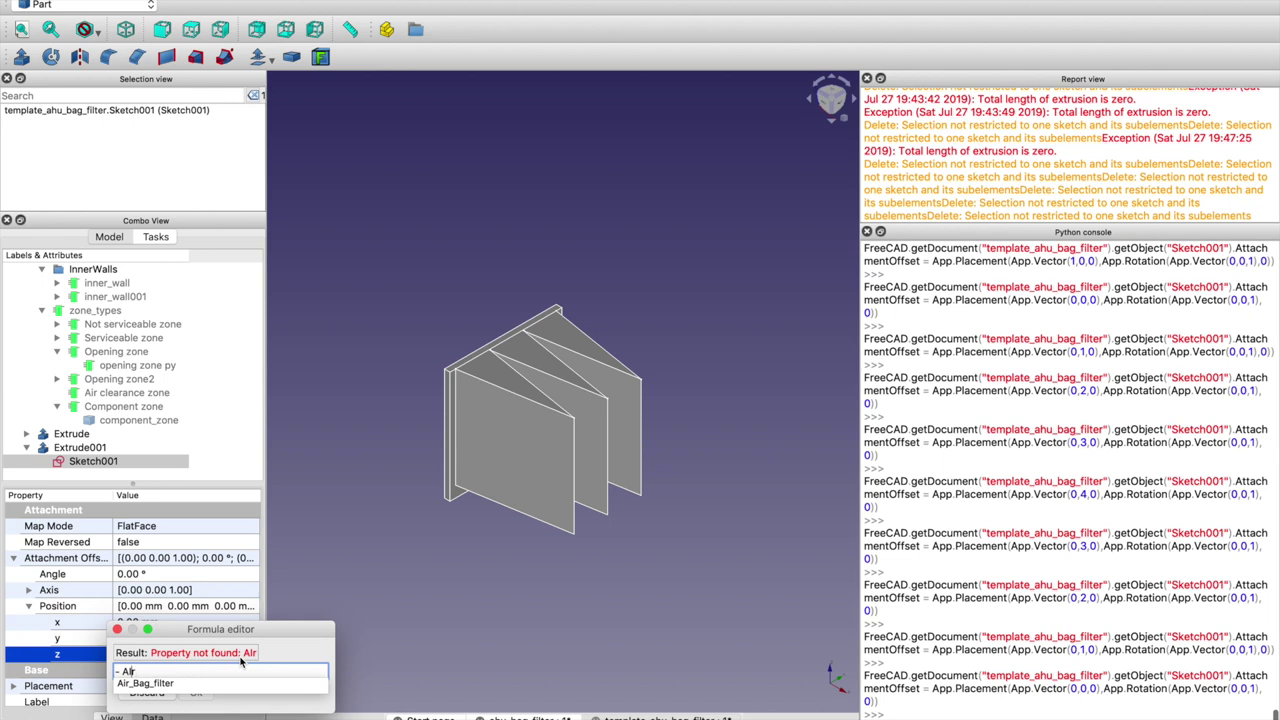
{"action": "type", "text": "r"}
{"action": "key", "text": "Down"}
{"action": "key", "text": "BackSpace"}
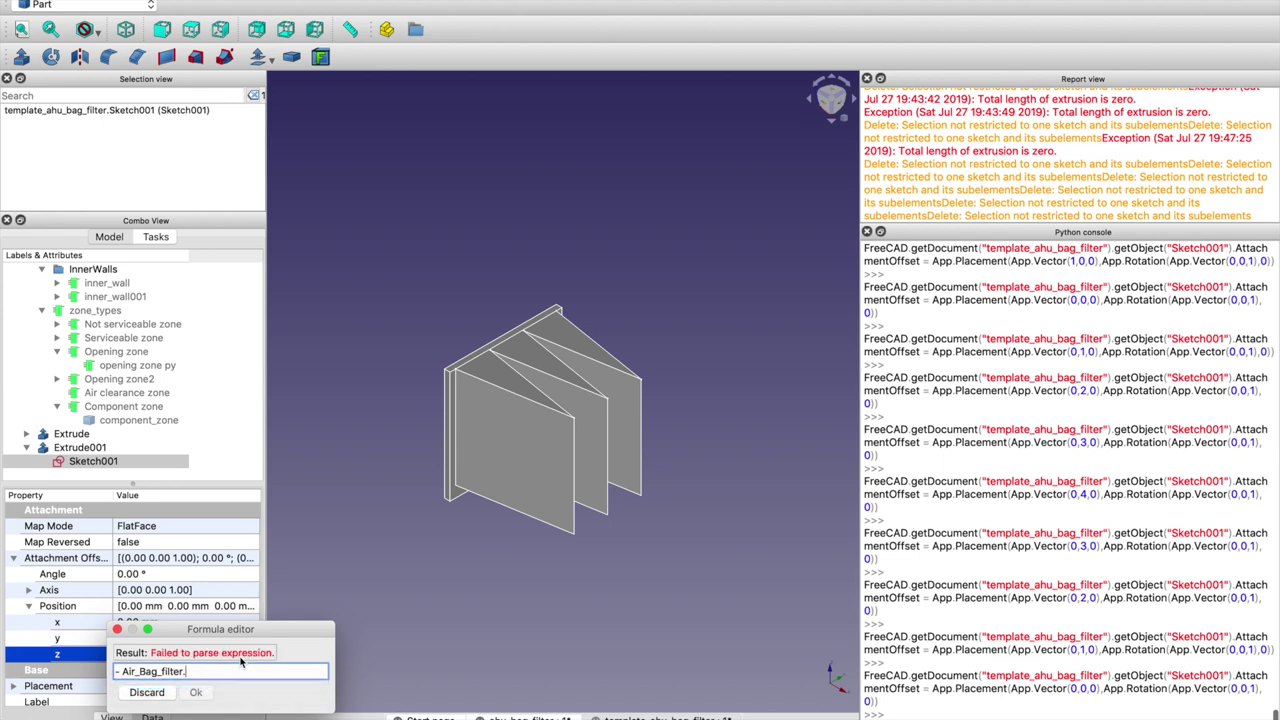
{"action": "type", "text": "H"}
{"action": "key", "text": "Down"}
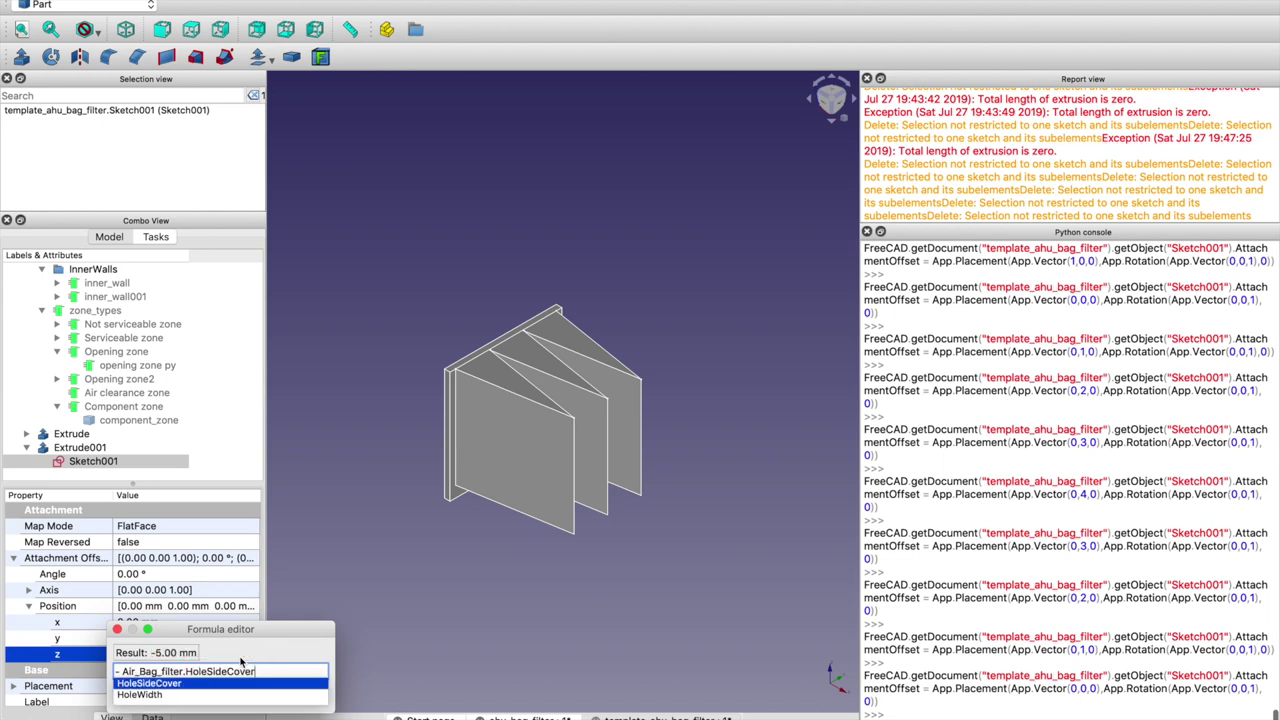
{"action": "key", "text": "Return"}
{"action": "key", "text": "Return"}
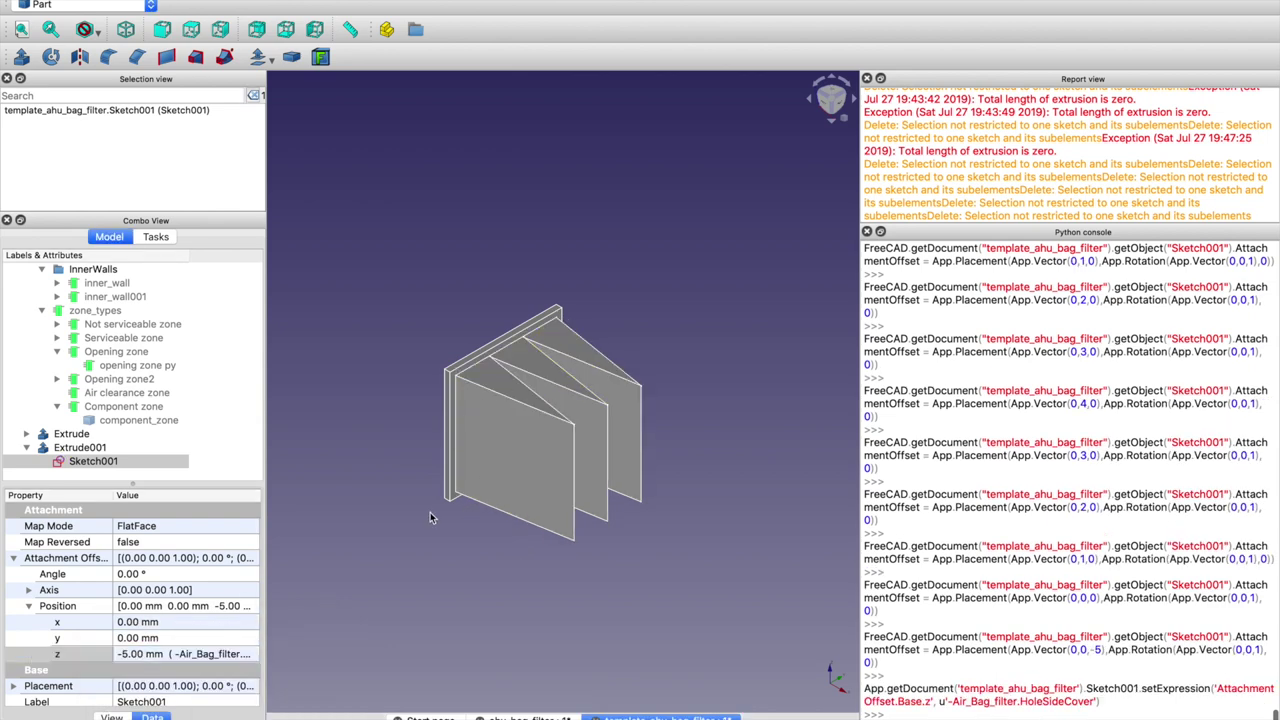
{"action": "middle_click_drag", "start_coordinate": [437, 530], "coordinate": [464, 426]}
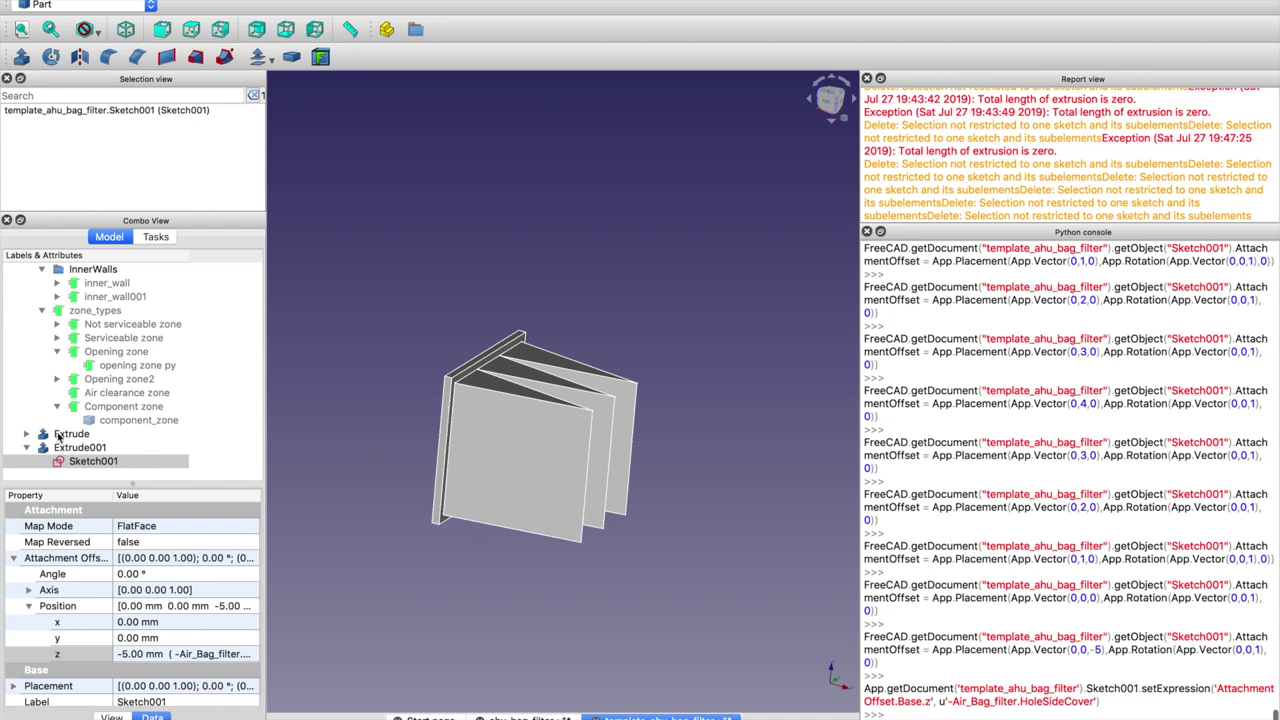
{"action": "scroll", "coordinate": [58, 437], "scroll_direction": "up", "scroll_amount": 5}
{"action": "left_click", "coordinate": [108, 325]}
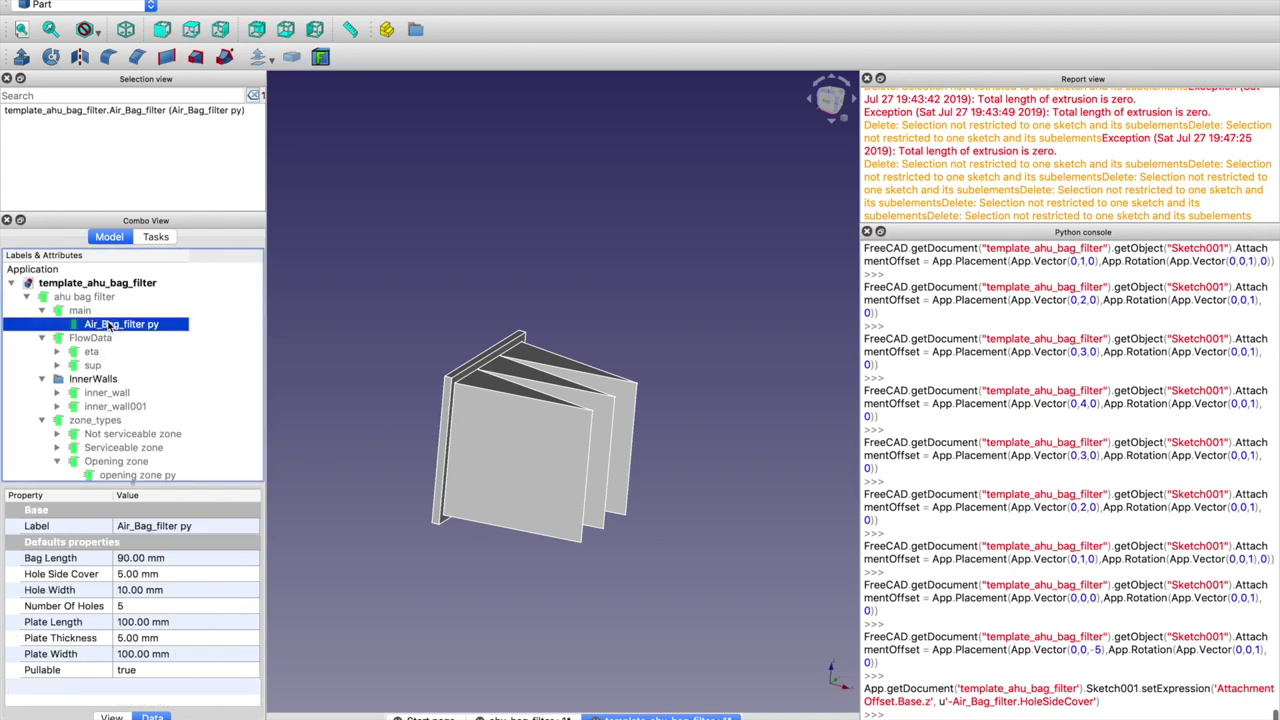
Change the filter's Plate Length to 200 mm in isometric view
{"action": "left_click", "coordinate": [130, 625]}
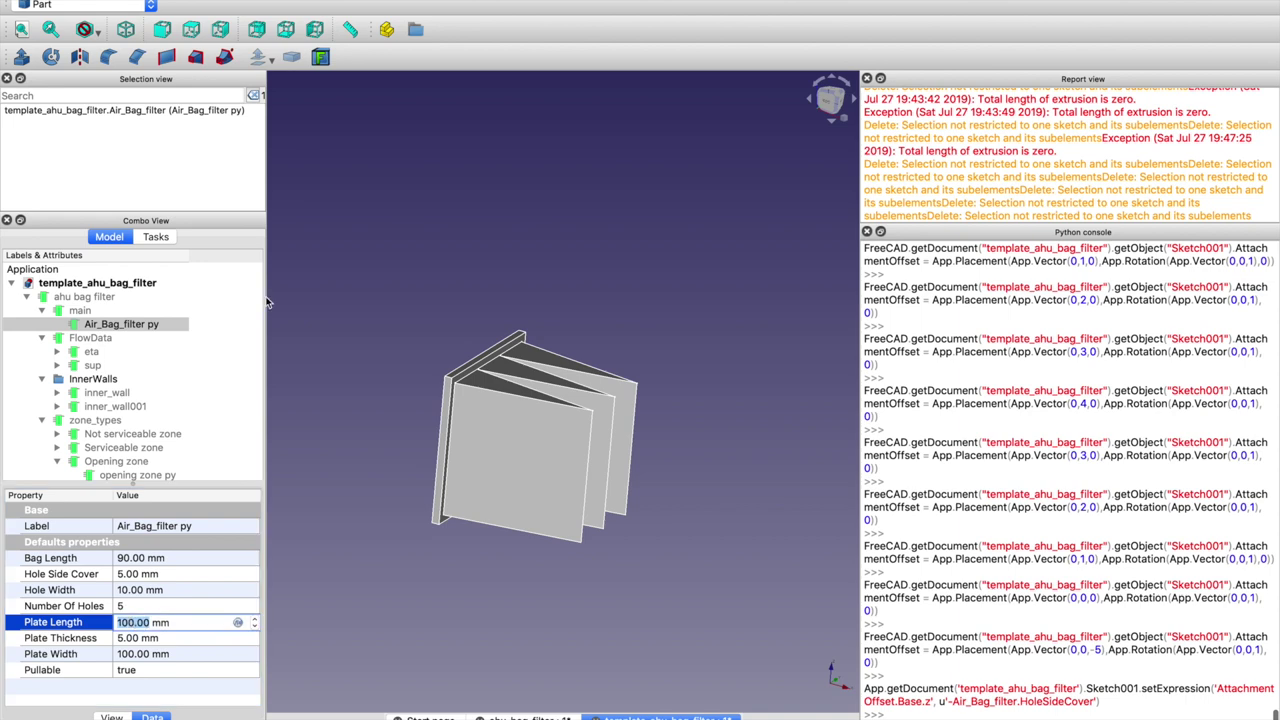
{"action": "left_click", "coordinate": [126, 29]}
{"action": "left_click", "coordinate": [120, 622]}
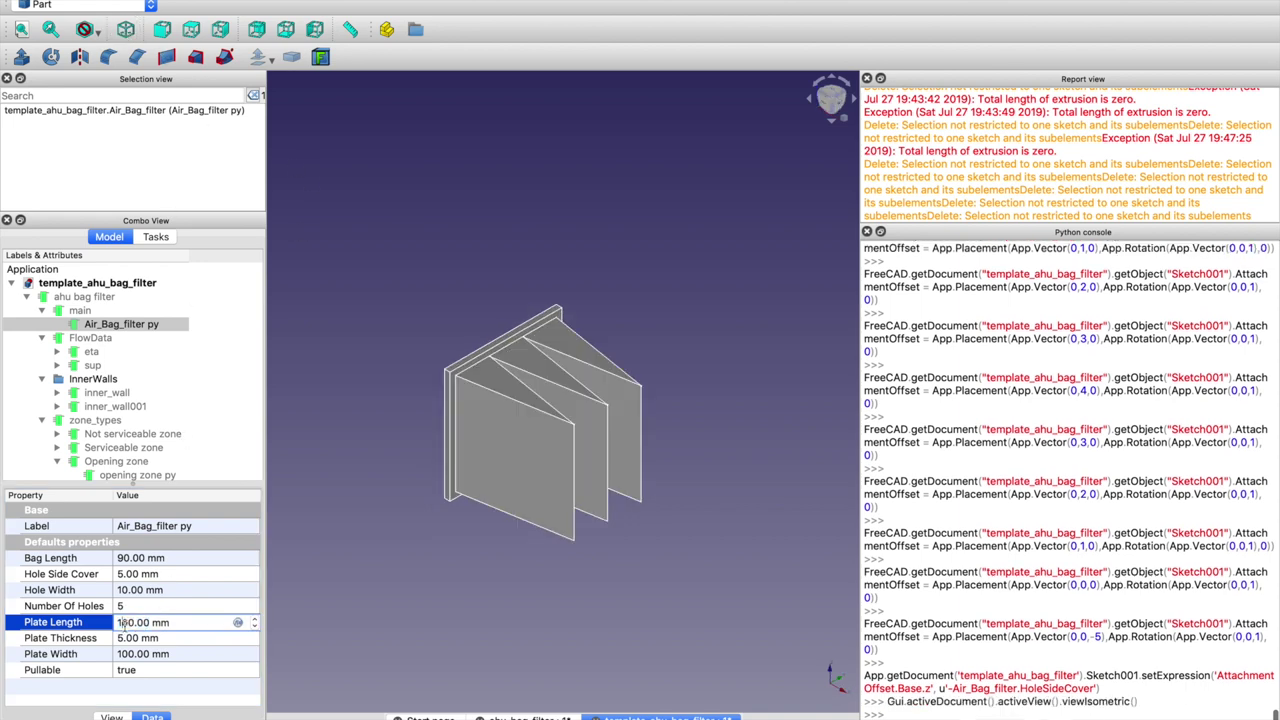
{"action": "key", "text": "BackSpace"}
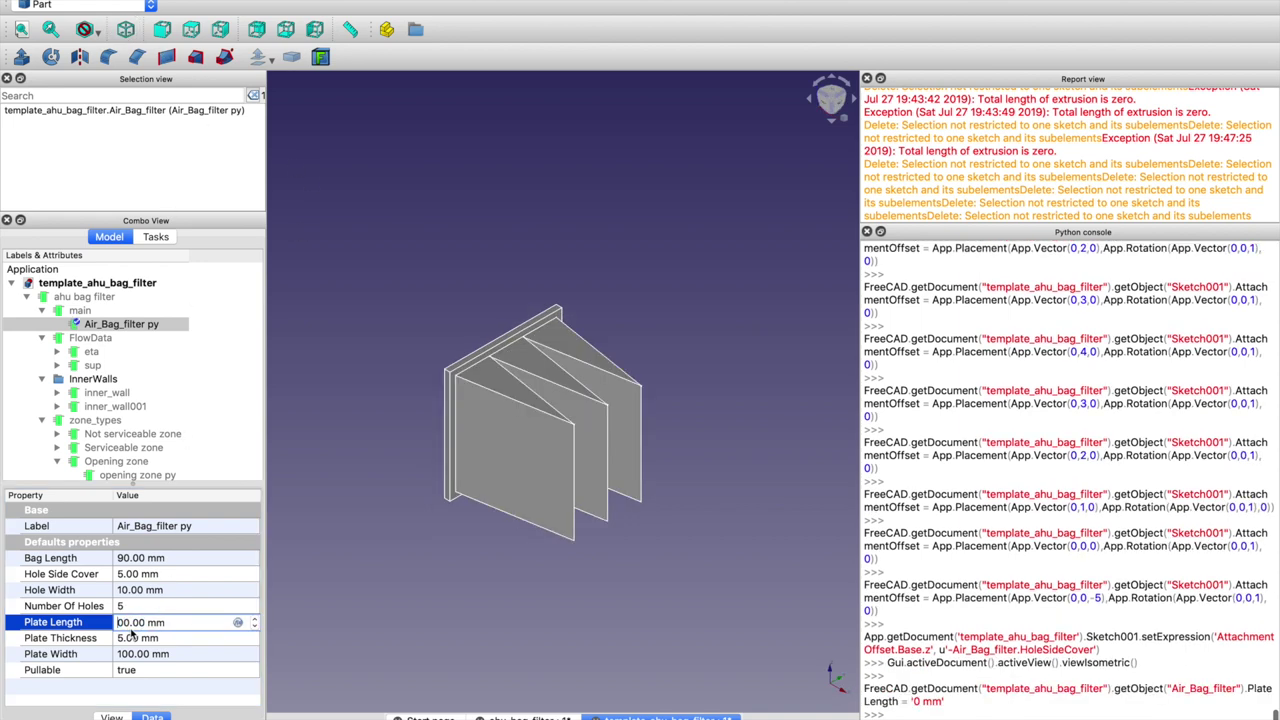
{"action": "type", "text": "2"}
{"action": "key", "text": "Return"}
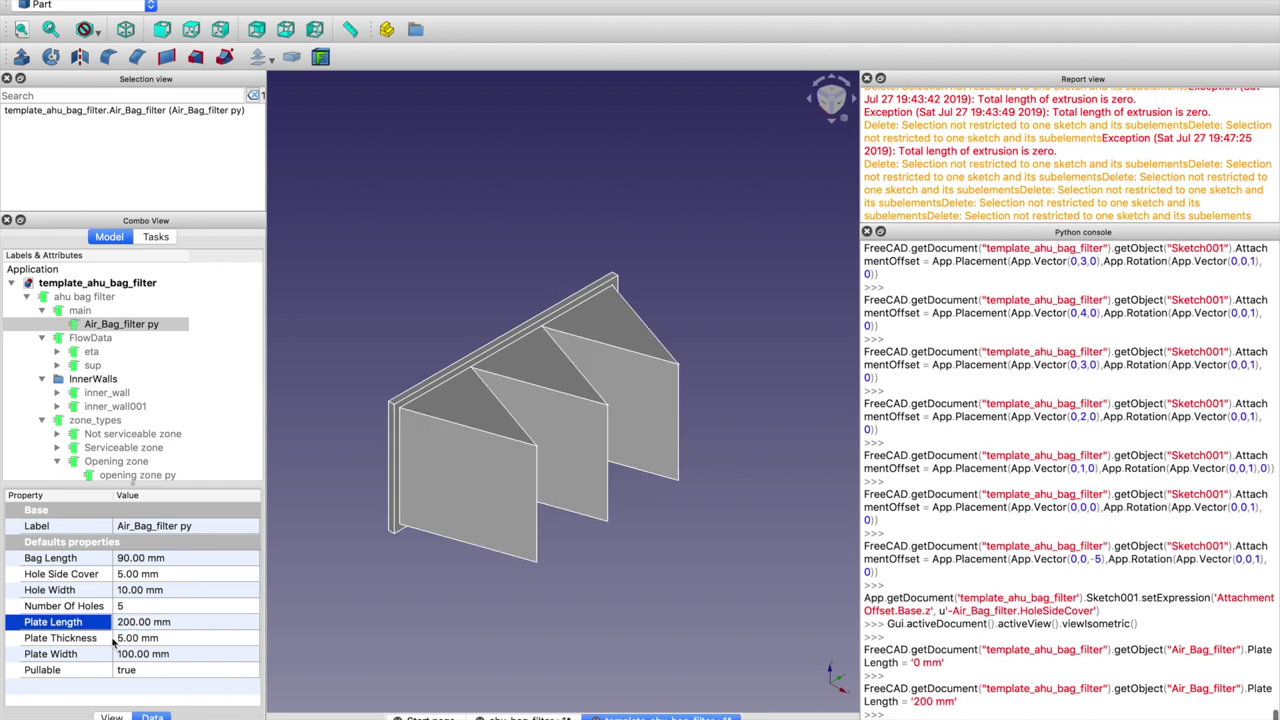
Set Hole Side Cover to 20 mm and inspect the regenerated filter
{"action": "left_click", "coordinate": [120, 574]}
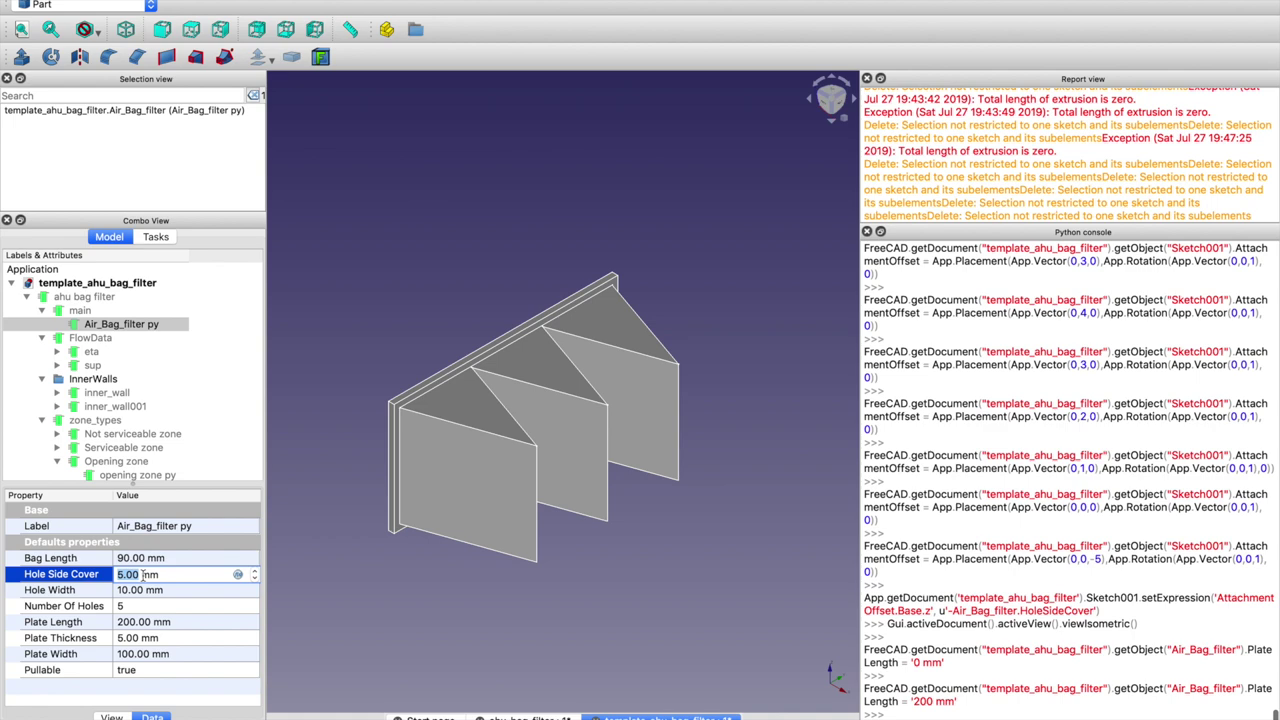
{"action": "type", "text": "20"}
{"action": "key", "text": "Return"}
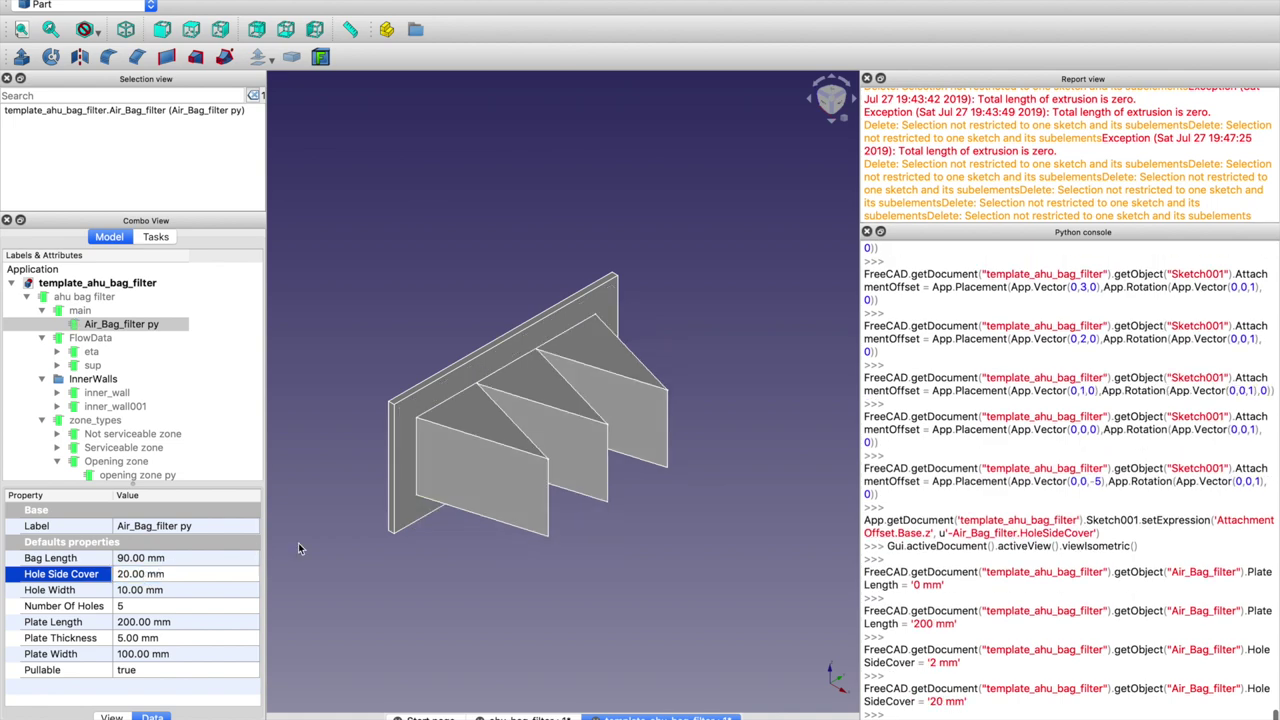
{"action": "middle_click_drag", "start_coordinate": [490, 480], "coordinate": [418, 503]}
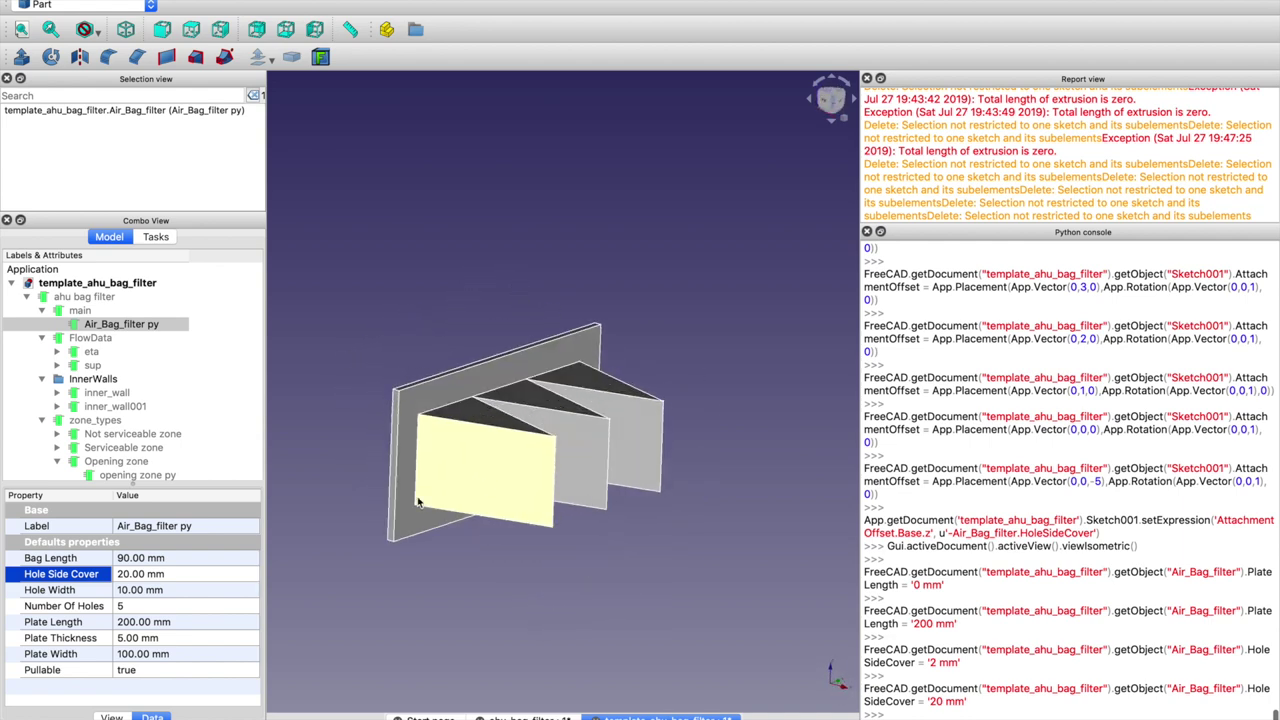
{"action": "left_click", "coordinate": [145, 591]}
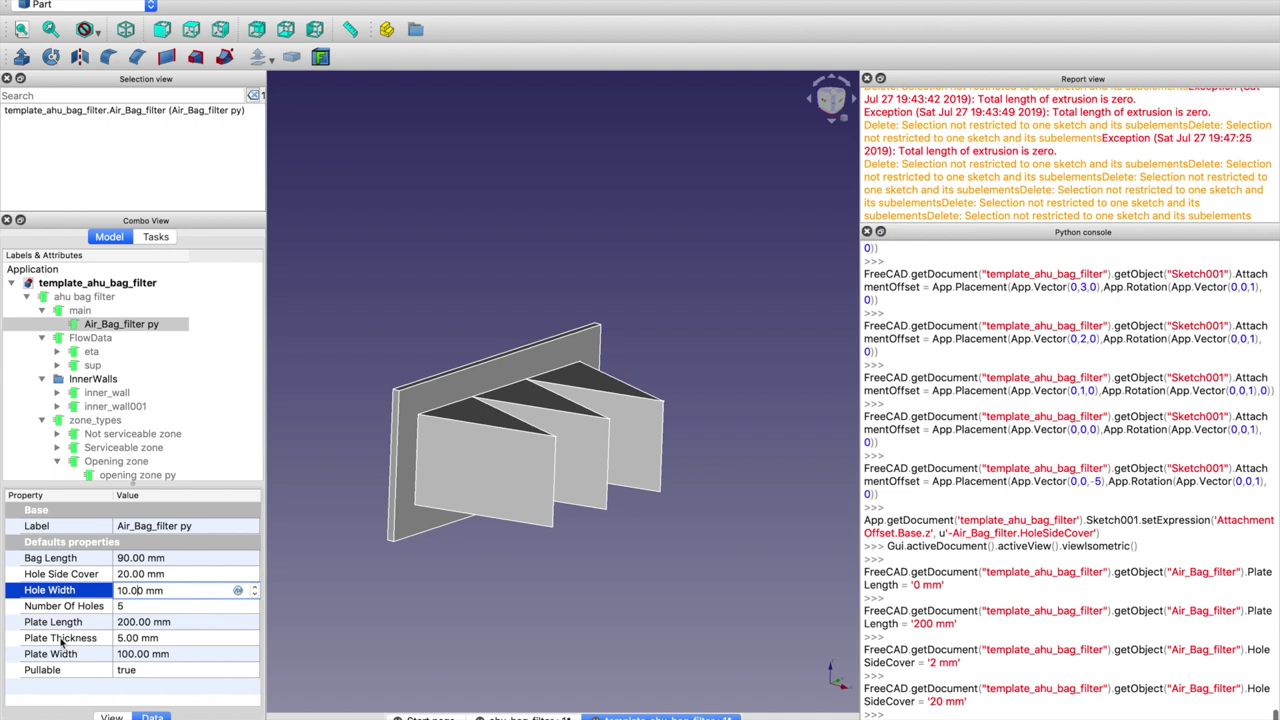
{"action": "left_click", "coordinate": [151, 112]}
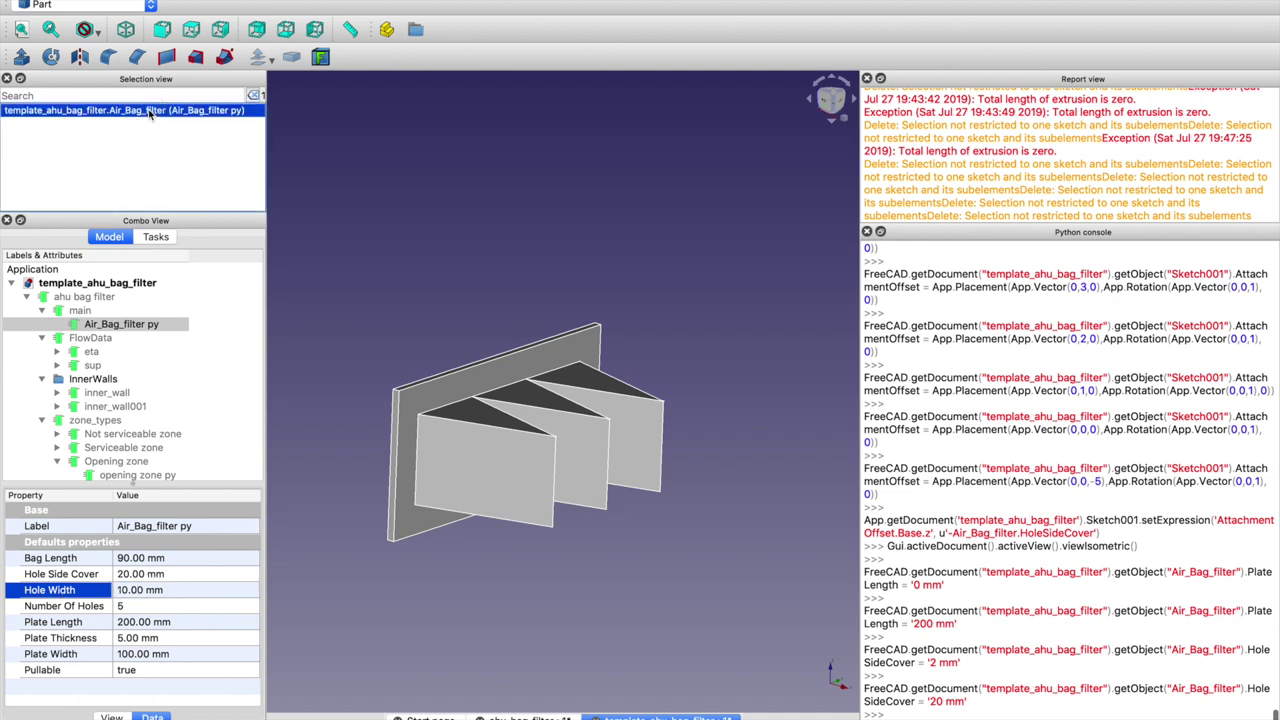
Send the Air_Bag_filter object to the Python console as obj
{"action": "right_click", "coordinate": [149, 112]}
{"action": "left_click", "coordinate": [220, 195]}
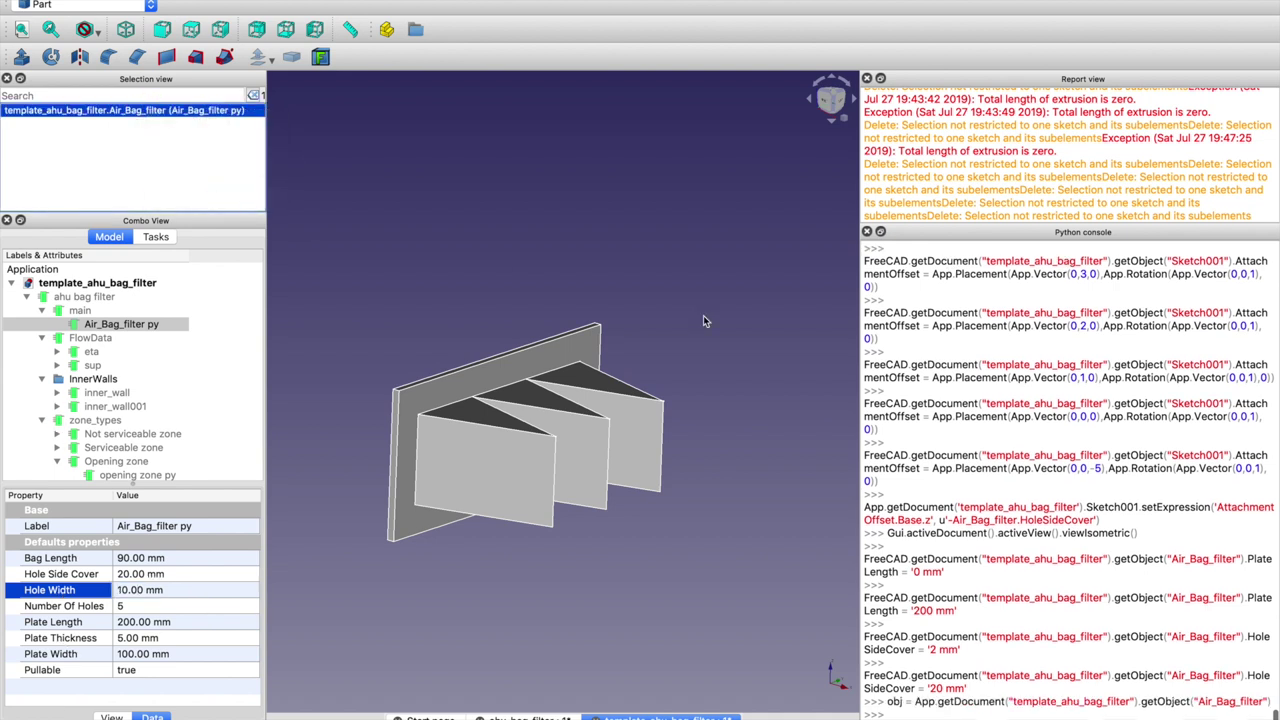
{"action": "left_click", "coordinate": [1050, 512]}
{"action": "key", "text": "Return"}
{"action": "key", "text": "Return"}
{"action": "key", "text": "Return"}
{"action": "key", "text": "Return"}
{"action": "key", "text": "Return"}
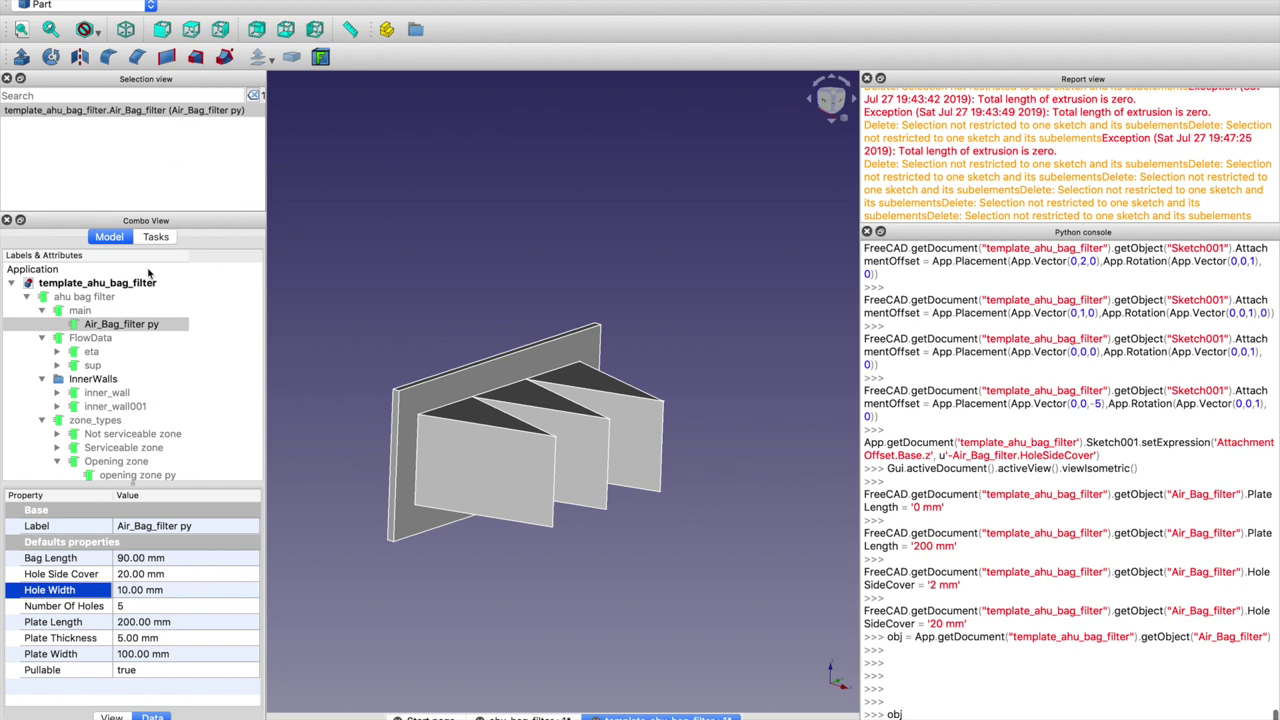
{"action": "left_click", "coordinate": [116, 328]}
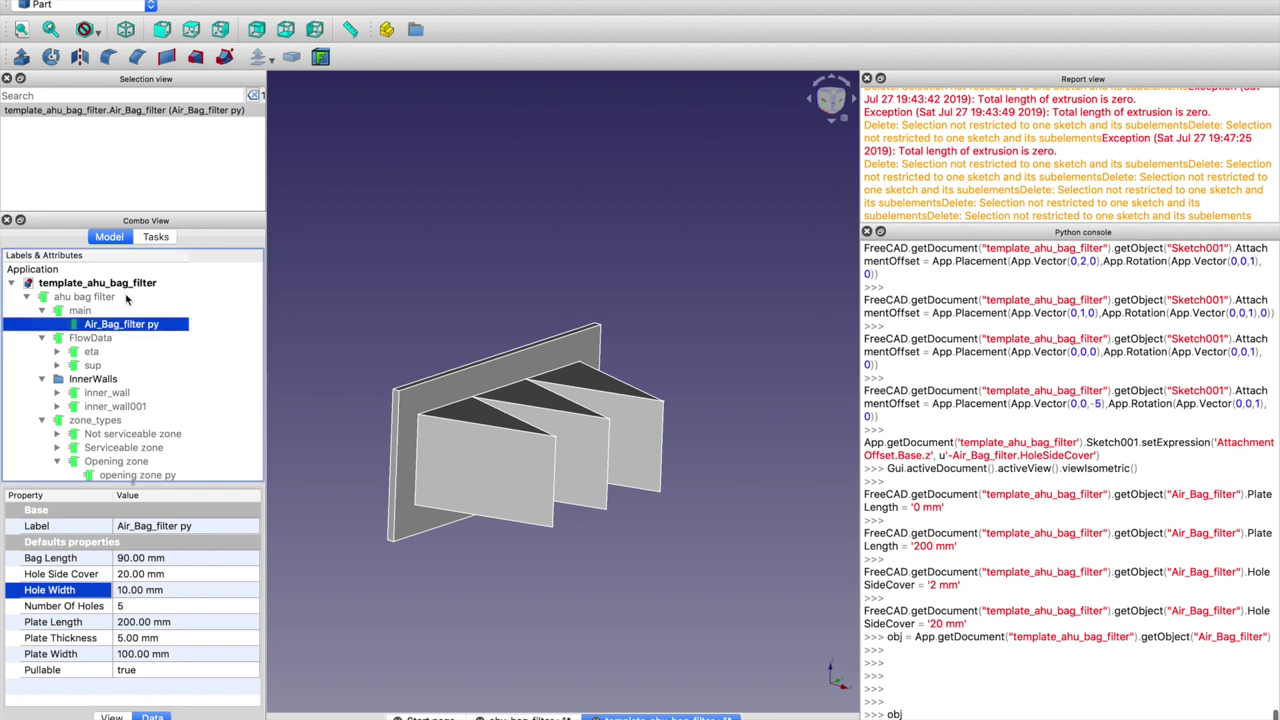
{"action": "right_click", "coordinate": [127, 115]}
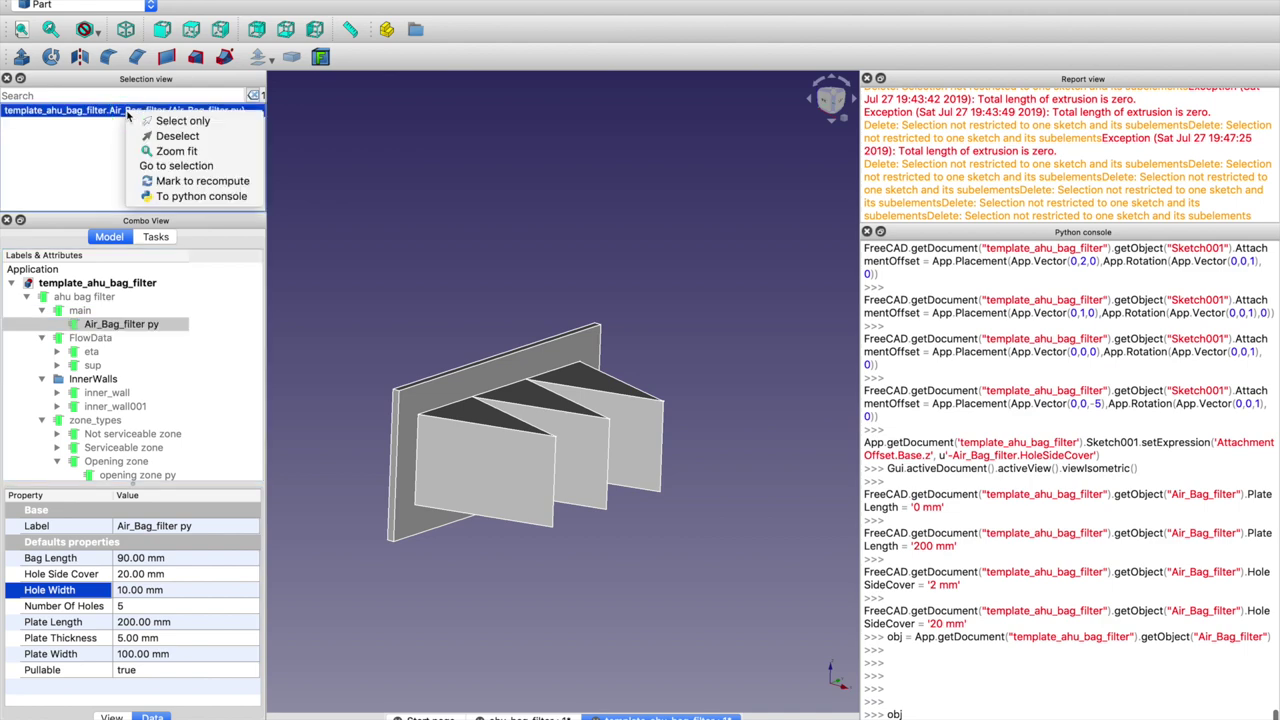
{"action": "left_click", "coordinate": [200, 196]}
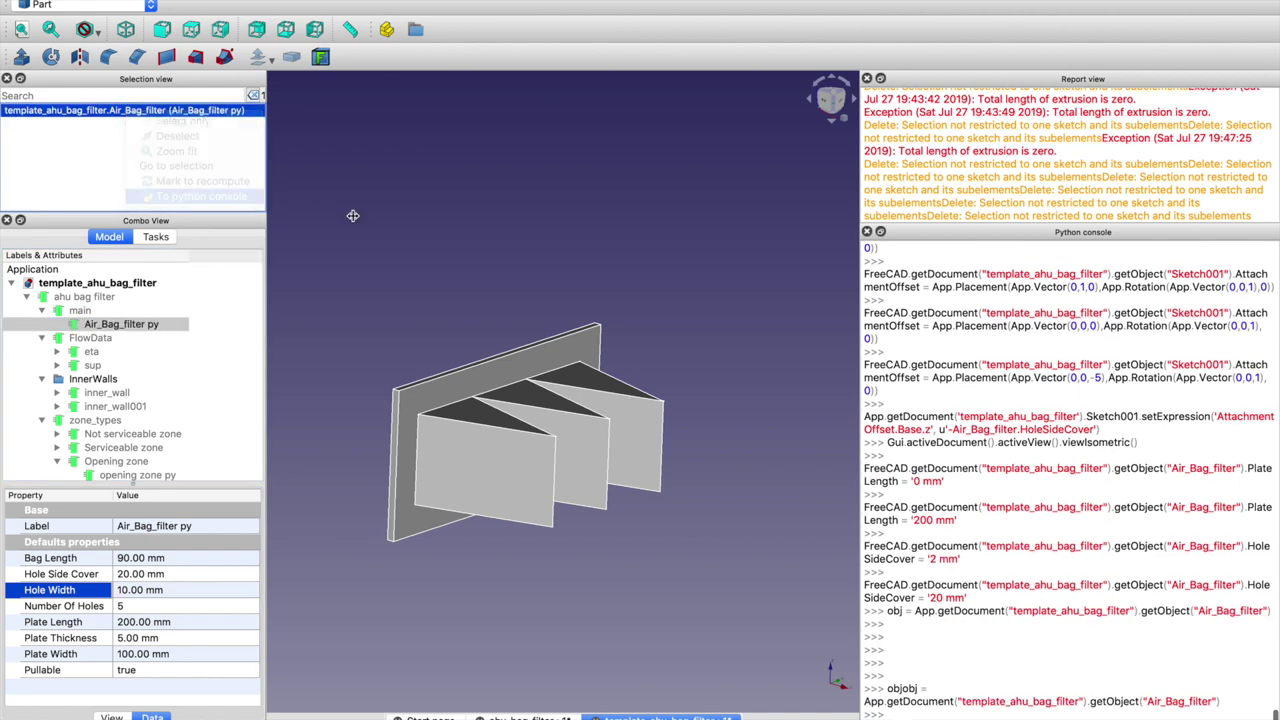
{"action": "left_click", "coordinate": [1043, 481]}
{"action": "key", "text": "Return"}
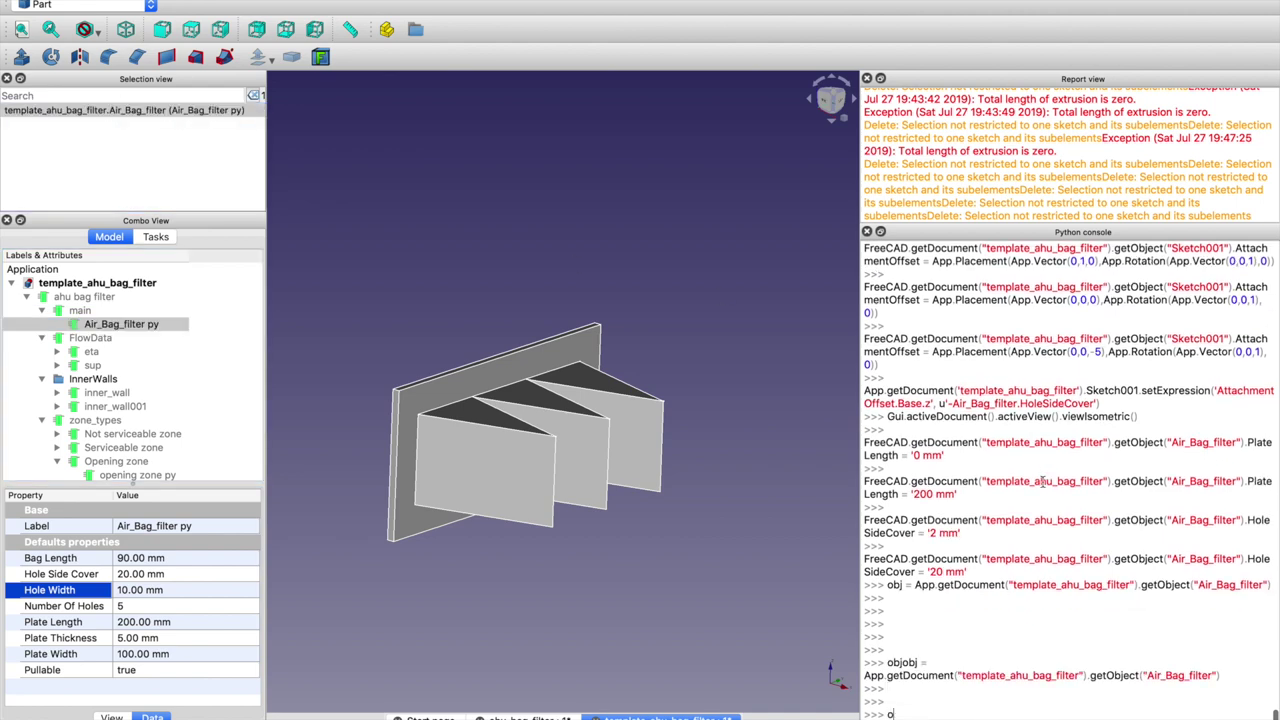
{"action": "key", "text": "Return"}
Run obj.addProperty("App::PropertyLength", "SomeProperty") in the console
{"action": "type", "text": "obj."}
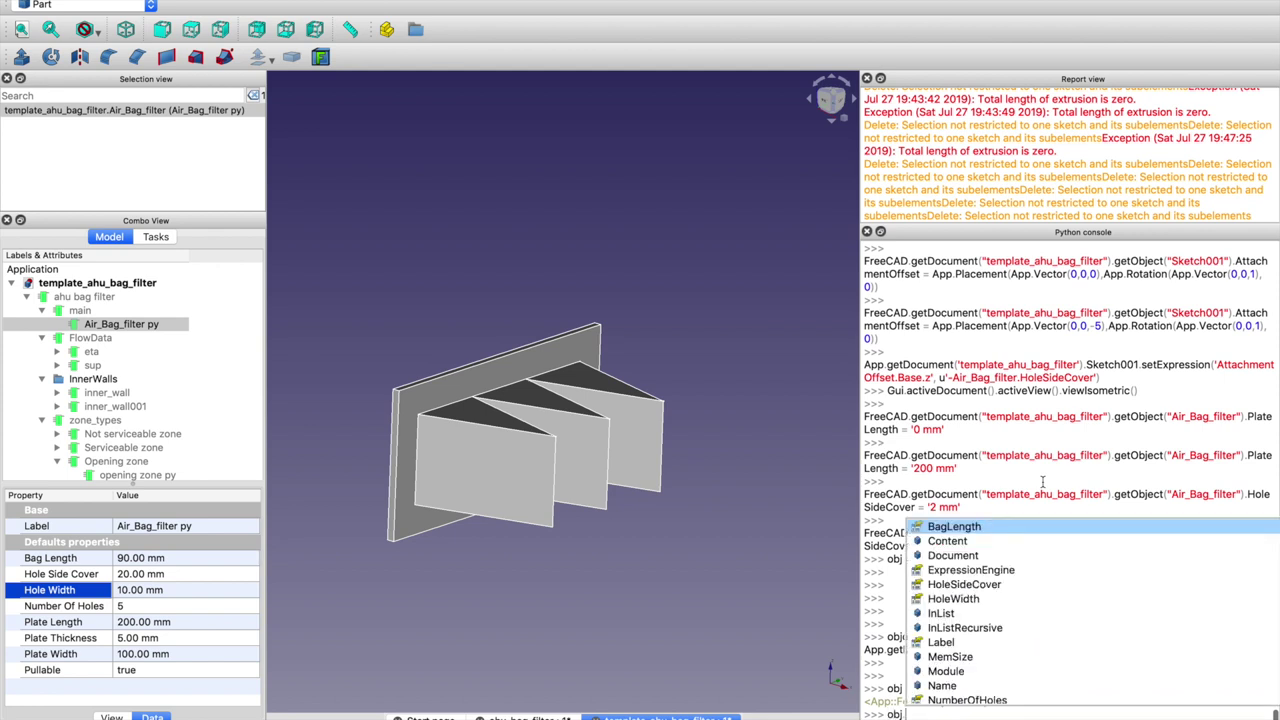
{"action": "type", "text": "addPro"}
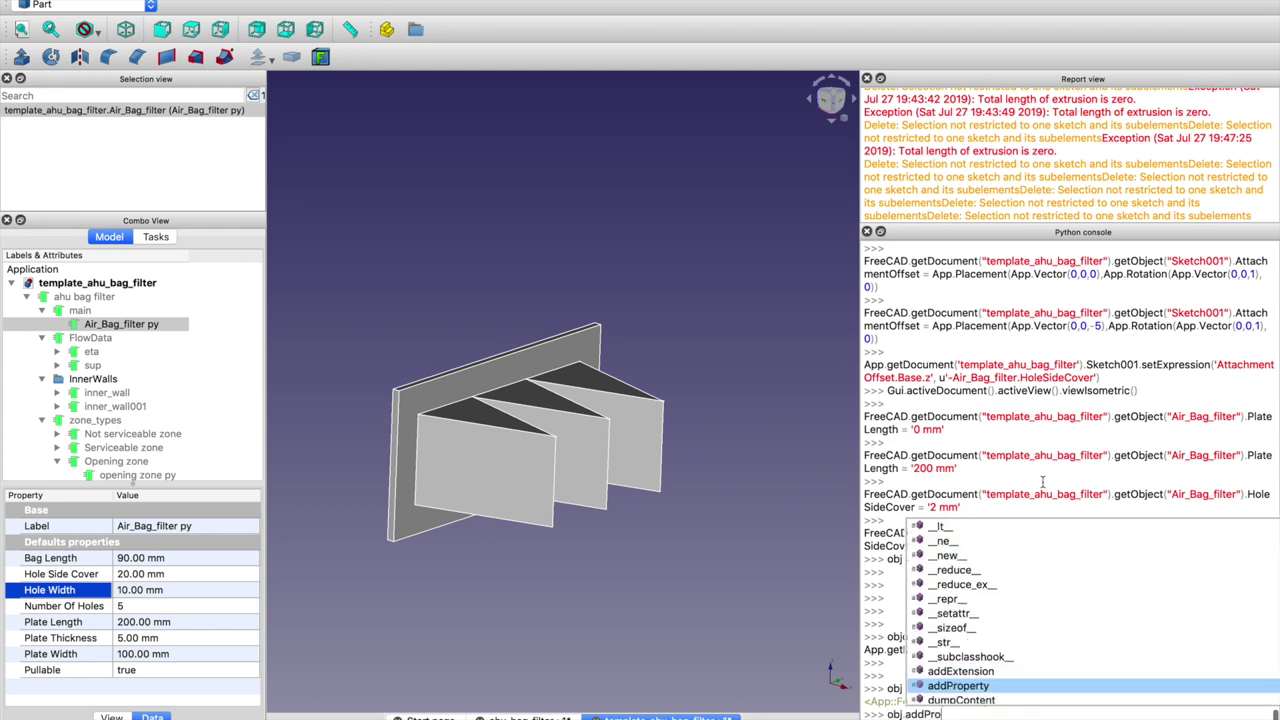
{"action": "key", "text": "Return"}
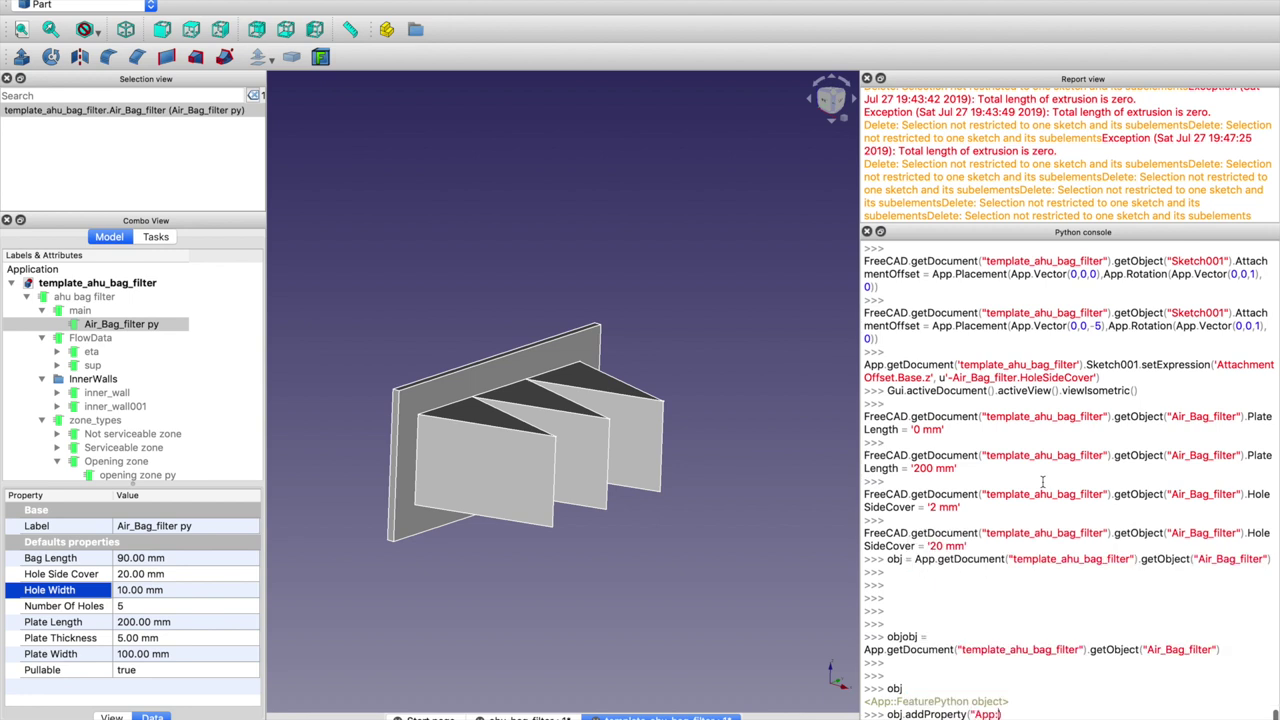
{"action": "type", "text": "PropertyLengt"}
{"action": "type", "text": "h\", \"someprop"}
{"action": "key", "text": "BackSpace"}
{"action": "key", "text": "BackSpace"}
{"action": "key", "text": "BackSpace"}
{"action": "key", "text": "BackSpace"}
{"action": "key", "text": "BackSpace"}
{"action": "key", "text": "BackSpace"}
{"action": "type", "text": "SomeProperty"}
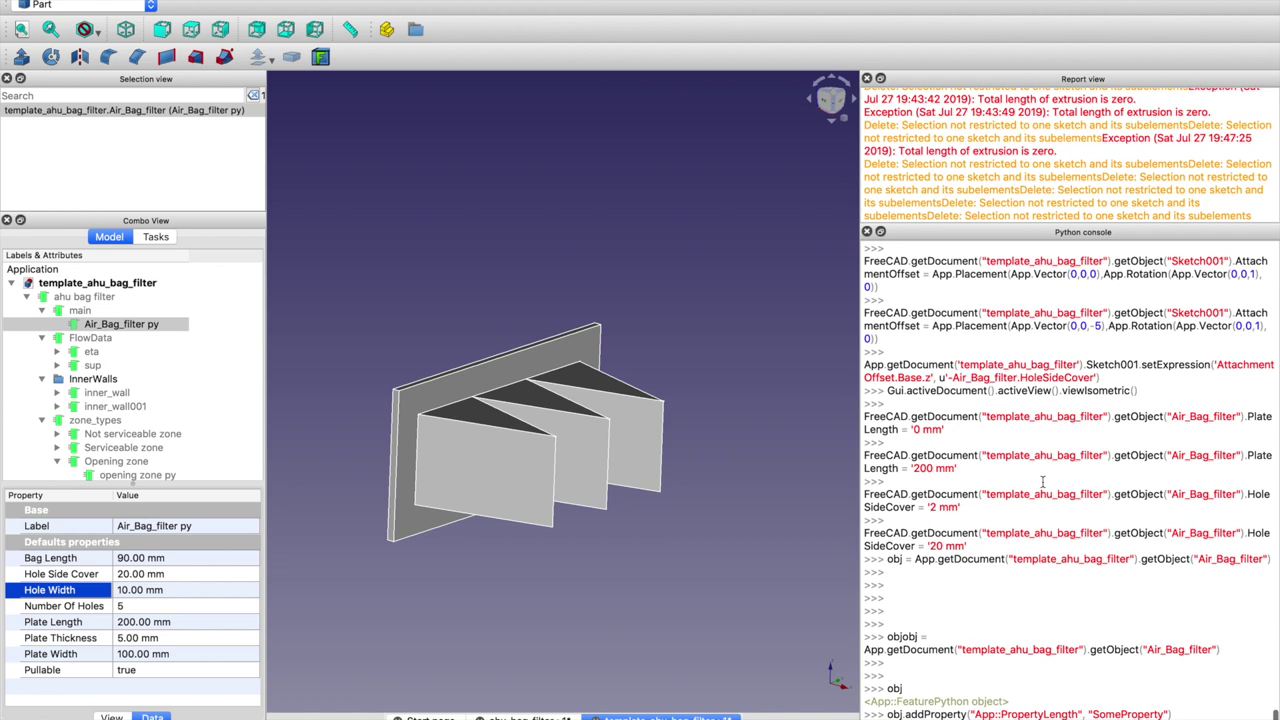
{"action": "key", "text": "Return"}
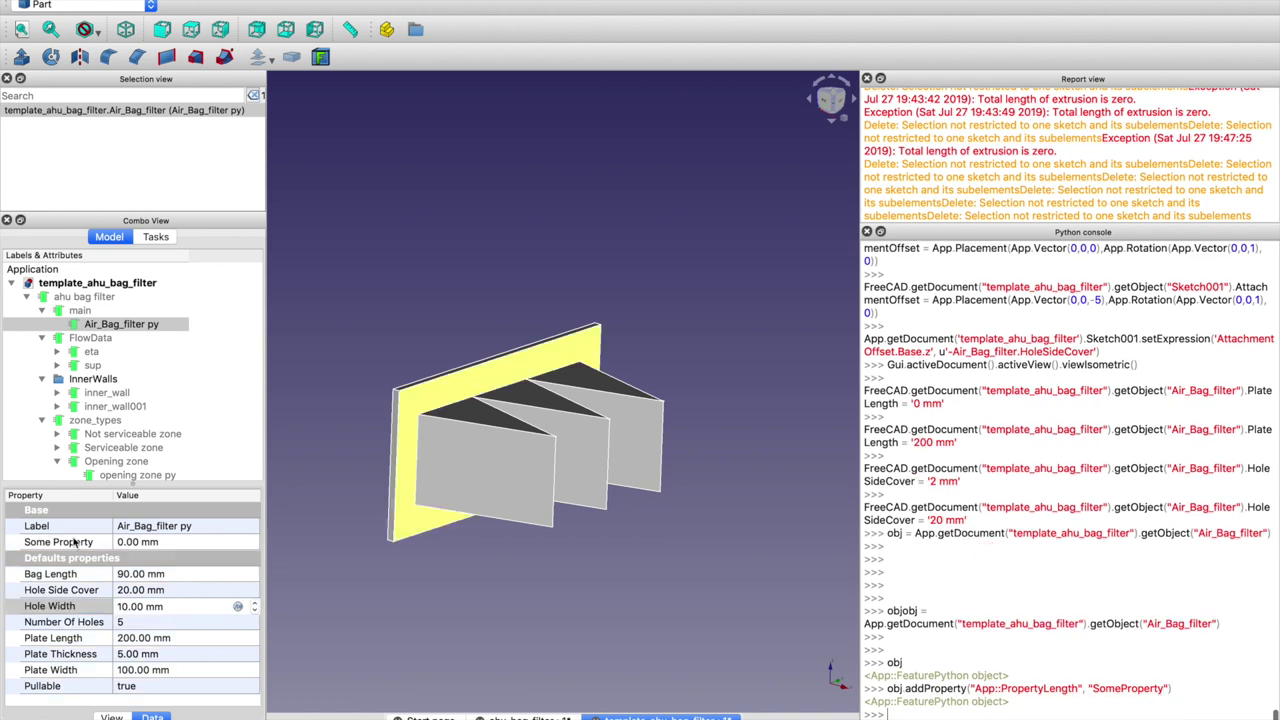
Set Some Property to 10 mm in the Data tab
{"action": "left_click", "coordinate": [35, 542]}
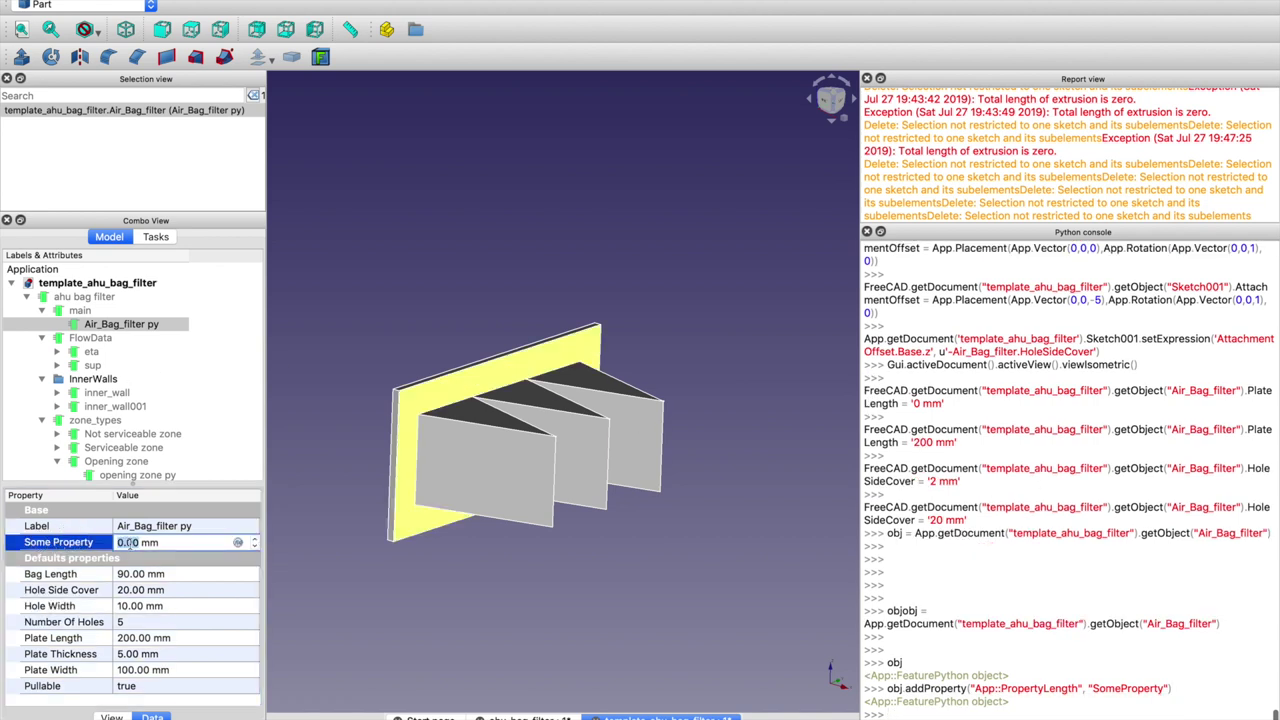
{"action": "left_click", "coordinate": [134, 543]}
{"action": "left_click_drag", "start_coordinate": [119, 543], "coordinate": [138, 543]}
{"action": "type", "text": "10"}
{"action": "key", "text": "Return"}
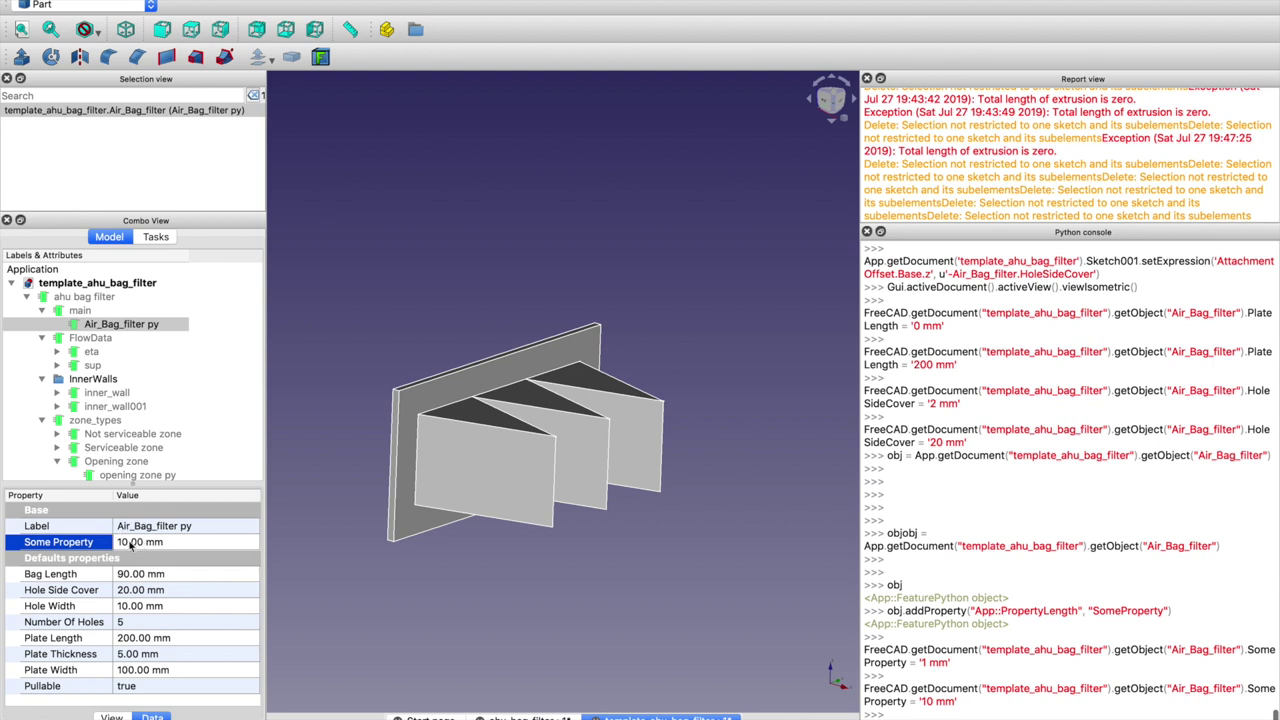
{"action": "scroll", "coordinate": [126, 356], "scroll_direction": "down", "scroll_amount": 4}
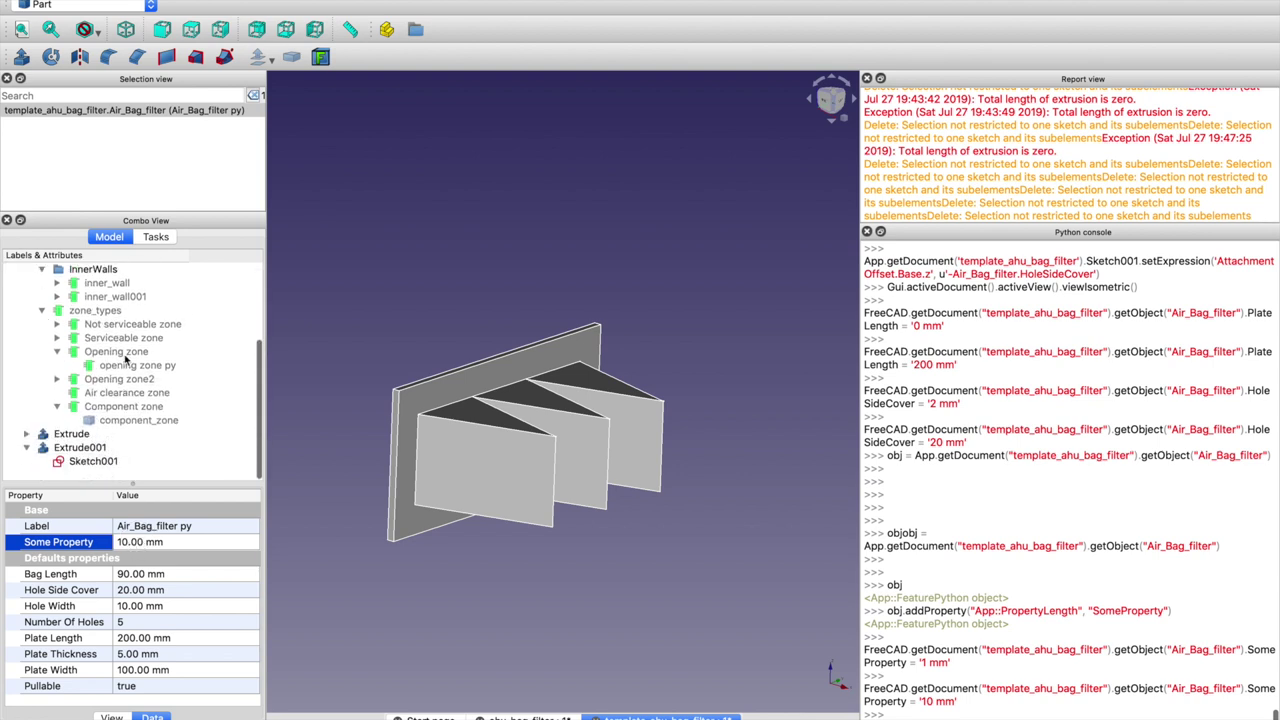
{"action": "scroll", "coordinate": [126, 356], "scroll_direction": "up", "scroll_amount": 4}
{"action": "scroll", "coordinate": [127, 365], "scroll_direction": "down", "scroll_amount": 4}
{"action": "left_click", "coordinate": [80, 547]}
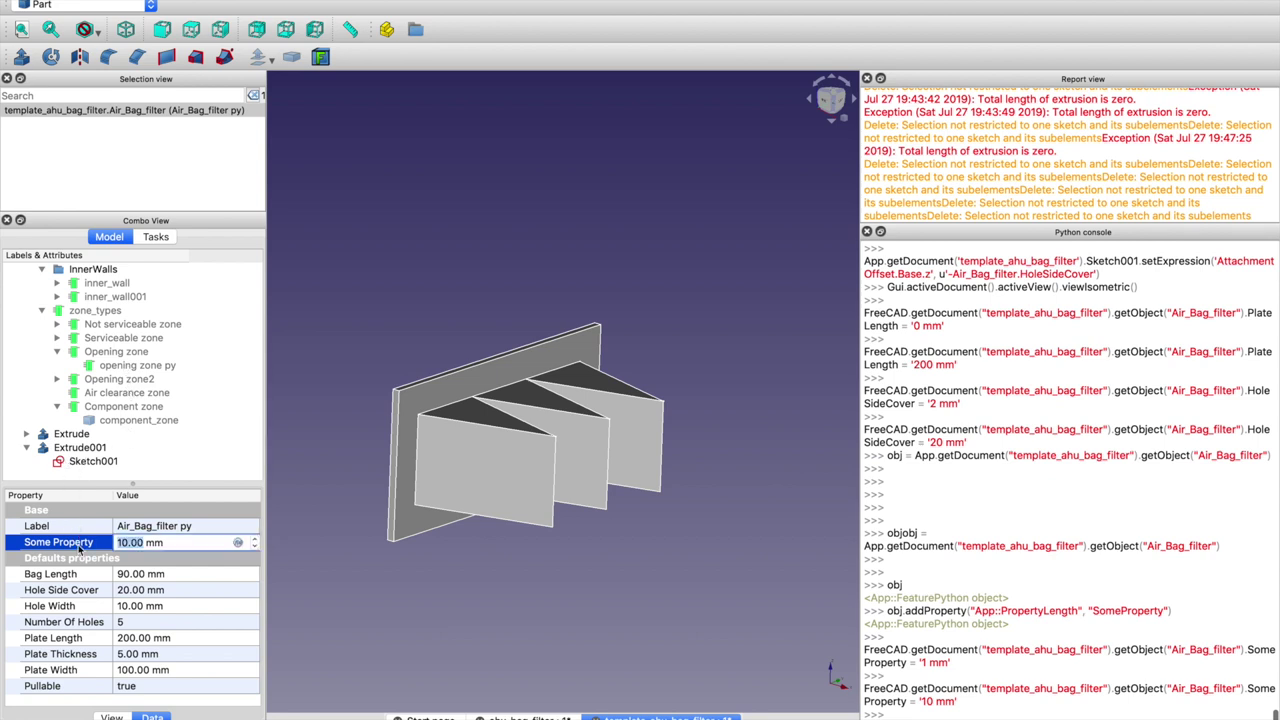
Run obj.removeProperty("SomeProperty") in the console and save the template document
{"action": "left_click", "coordinate": [1199, 608]}
{"action": "key", "text": "Return"}
{"action": "key", "text": "Return"}
{"action": "key", "text": "Return"}
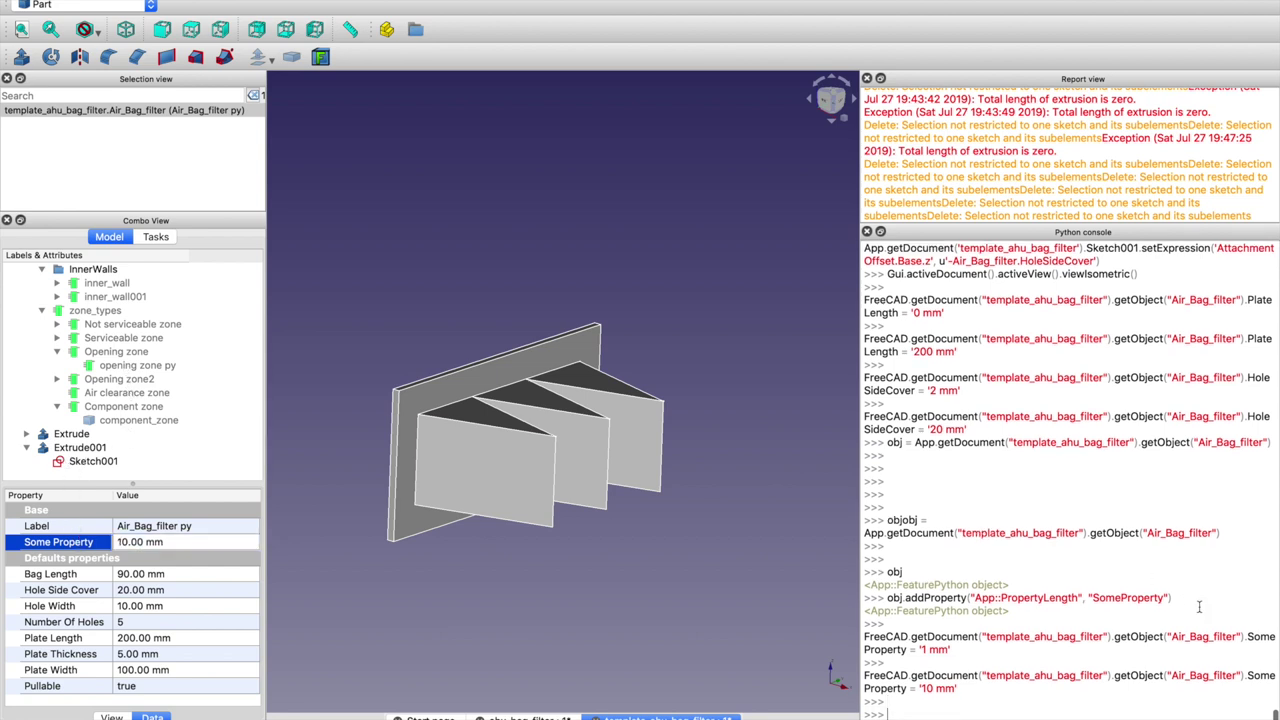
{"action": "type", "text": "obj."}
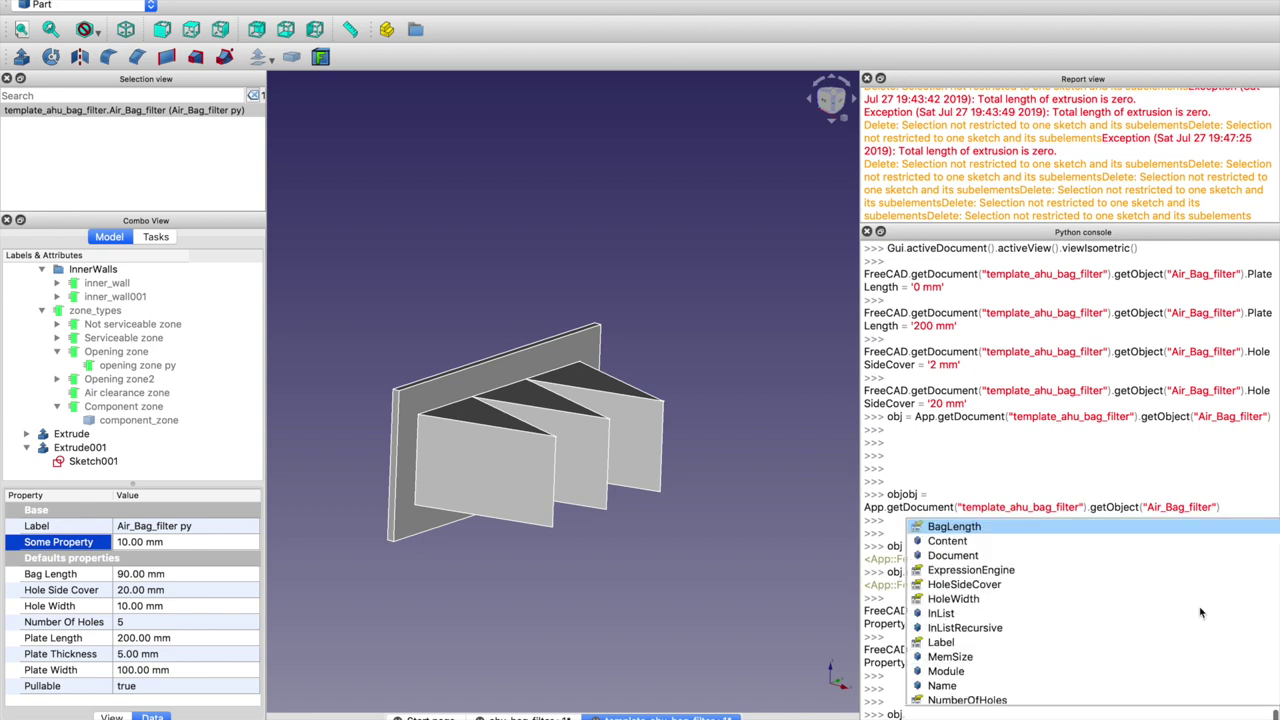
{"action": "type", "text": "remo"}
{"action": "key", "text": "Return"}
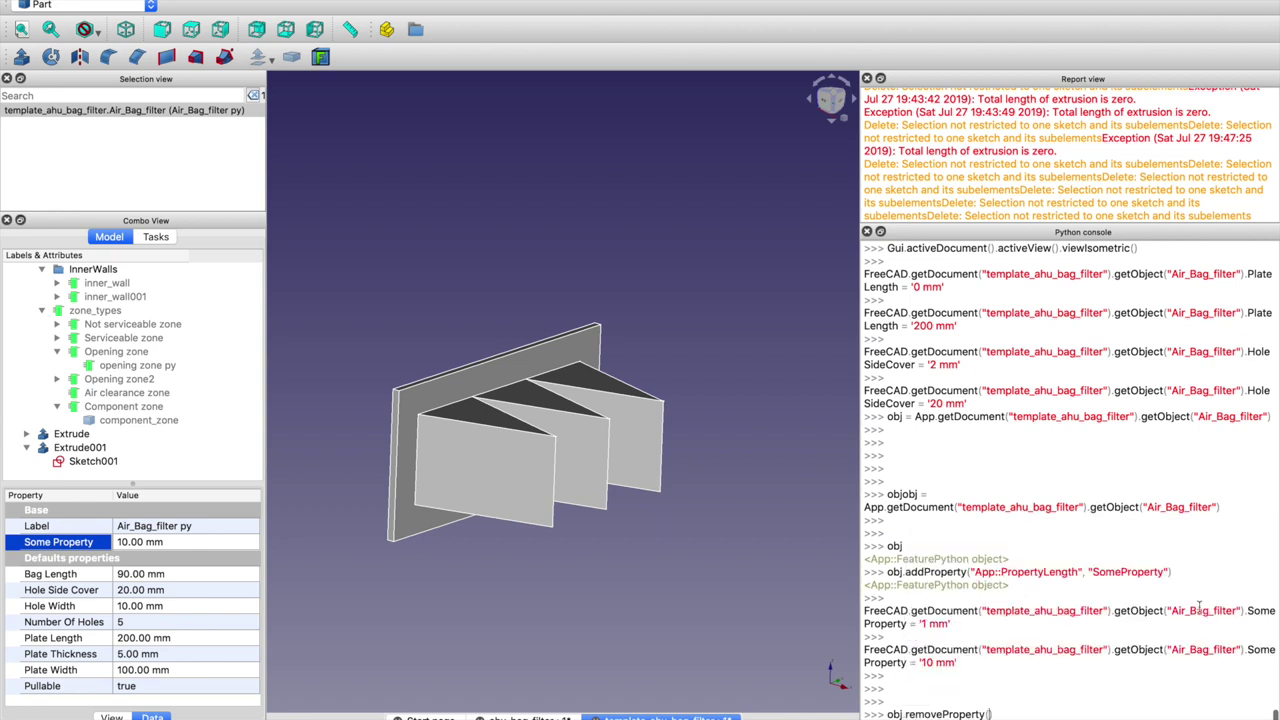
{"action": "type", "text": "\"SomeProperty"}
{"action": "key", "text": "Return"}
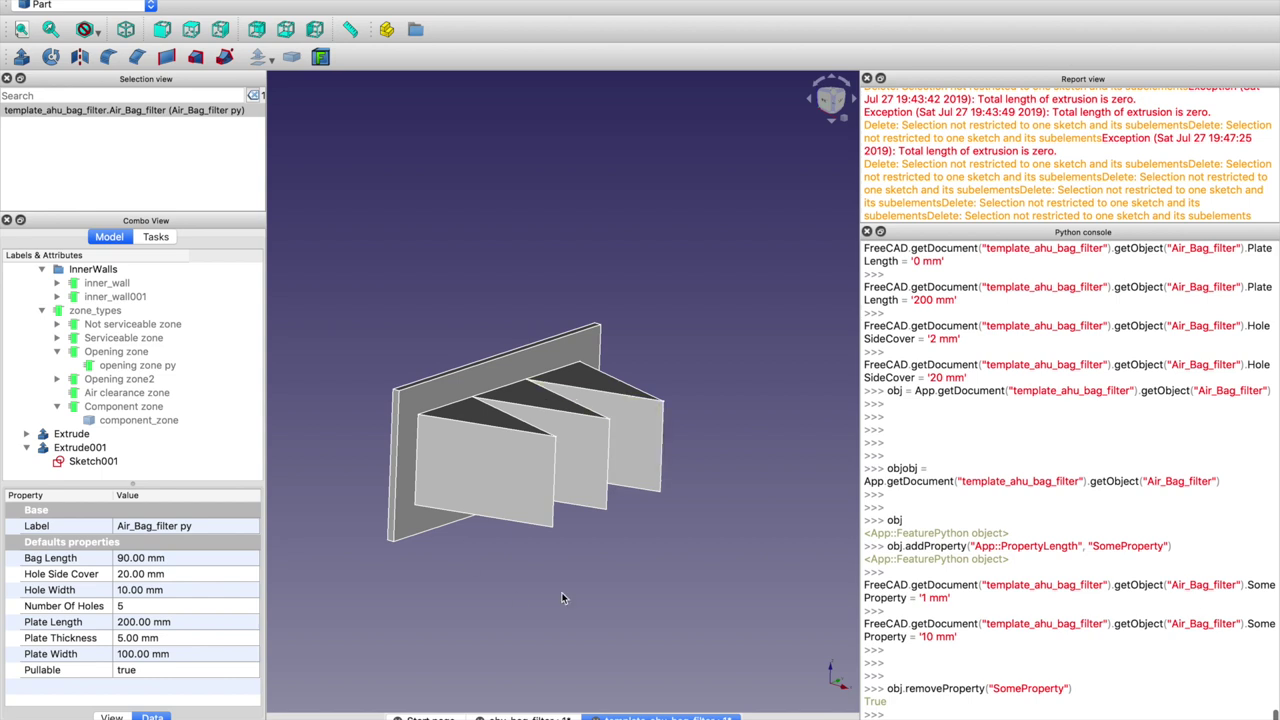
{"action": "key", "text": "ctrl+s"}
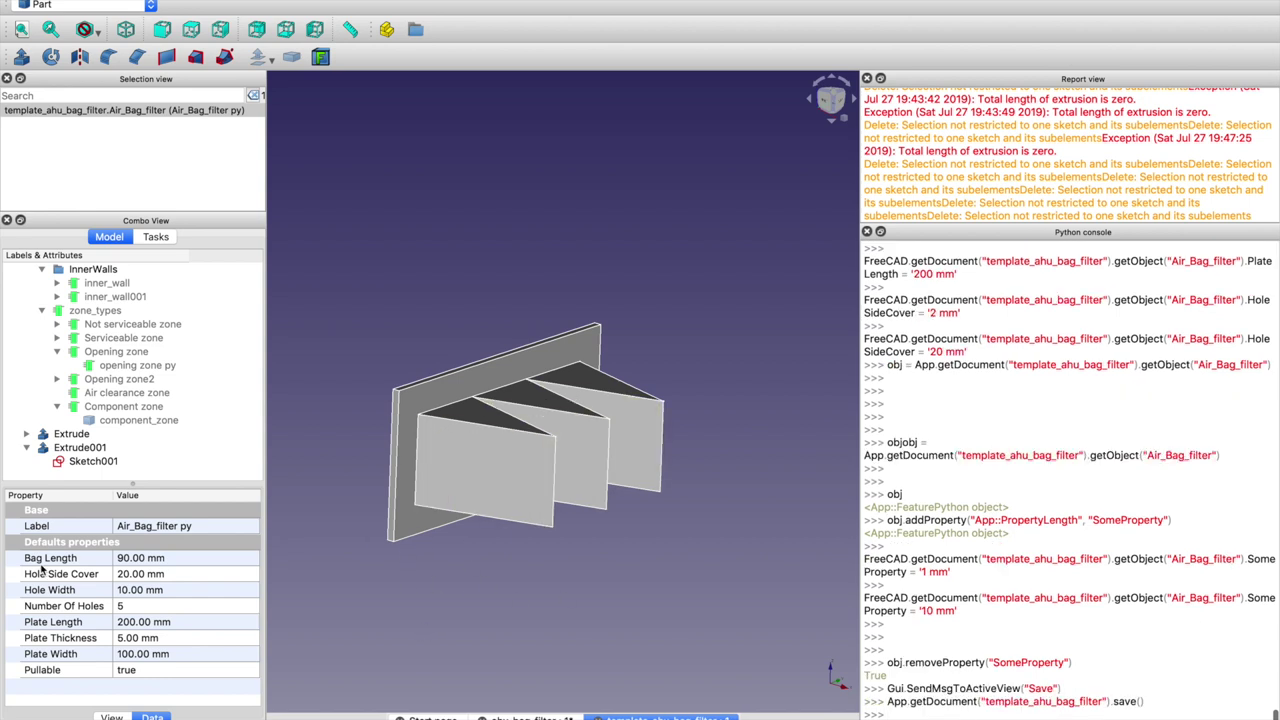
Set Hole Side Cover to 5 mm and Plate Length to 100 mm, then view isometric
{"action": "left_click", "coordinate": [128, 590]}
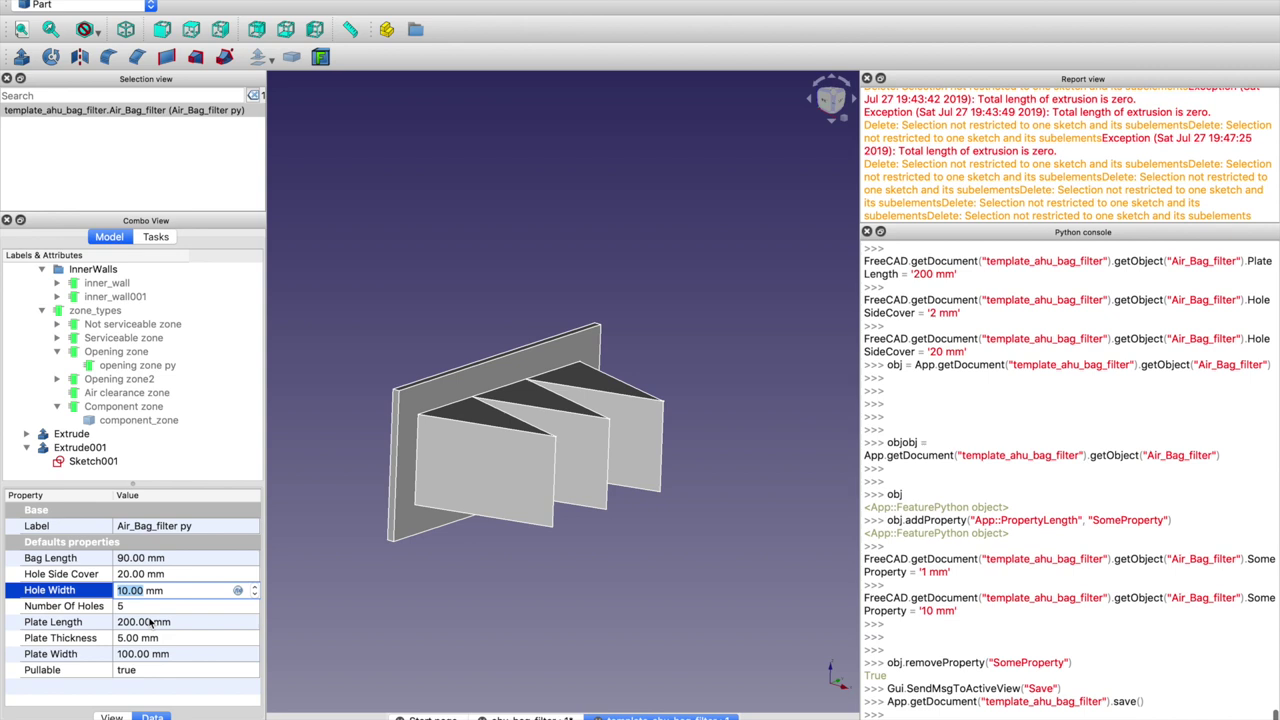
{"action": "left_click", "coordinate": [122, 574]}
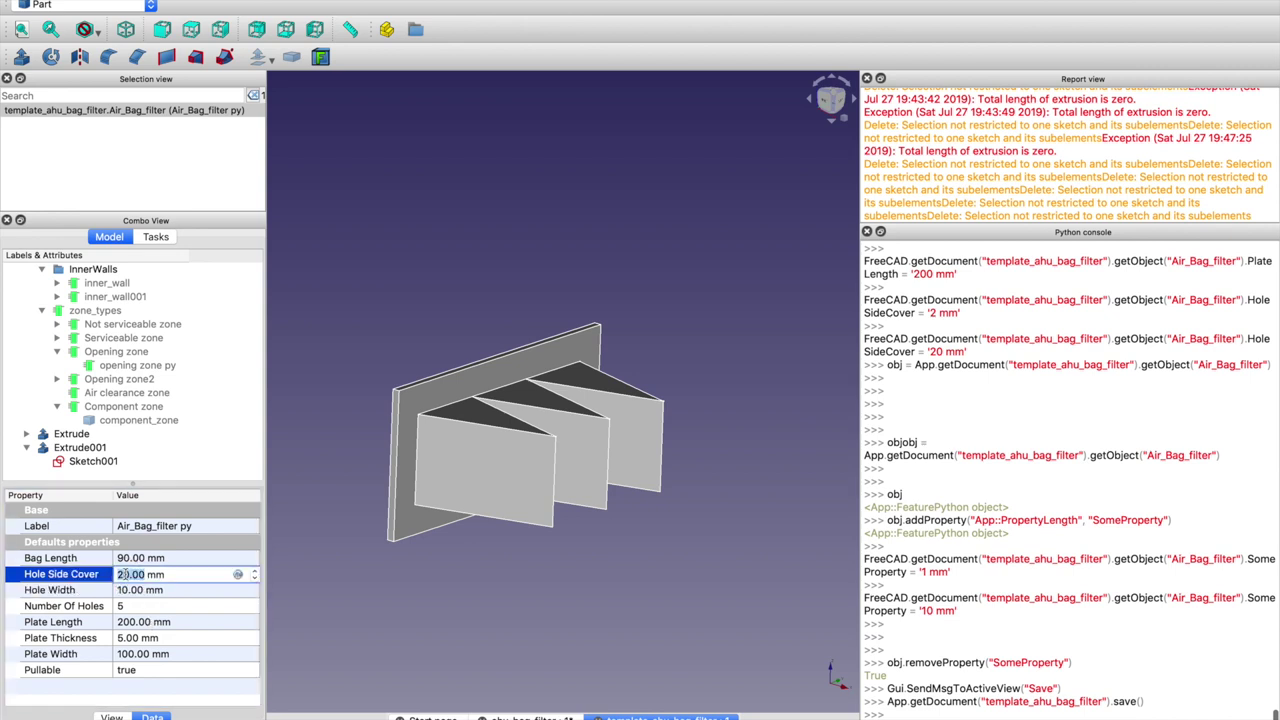
{"action": "type", "text": "5"}
{"action": "key", "text": "Return"}
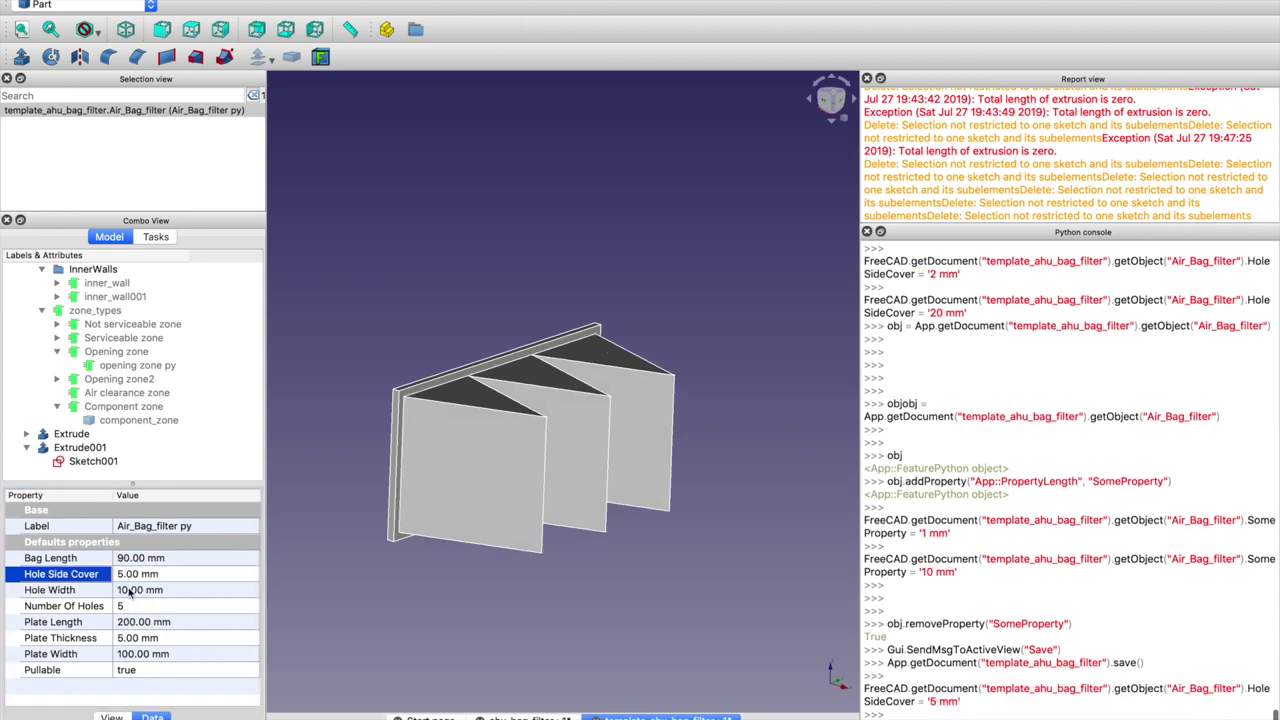
{"action": "left_click", "coordinate": [122, 622]}
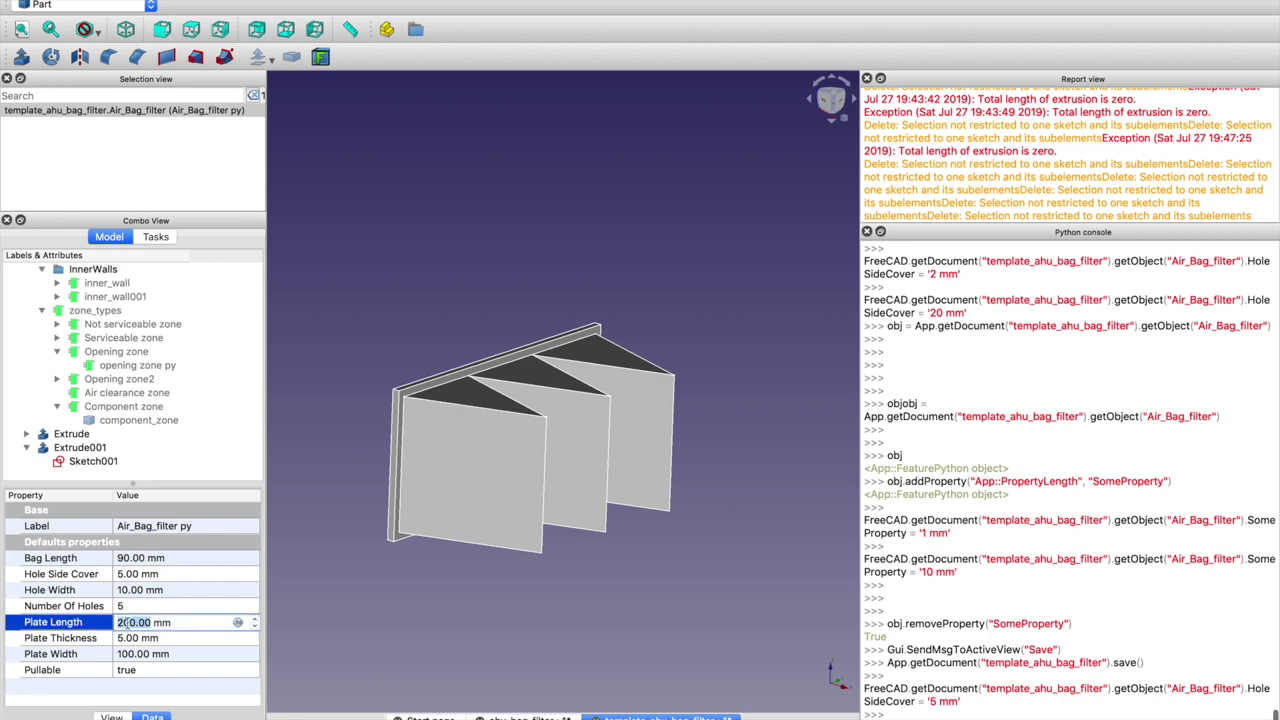
{"action": "type", "text": "100"}
{"action": "key", "text": "Return"}
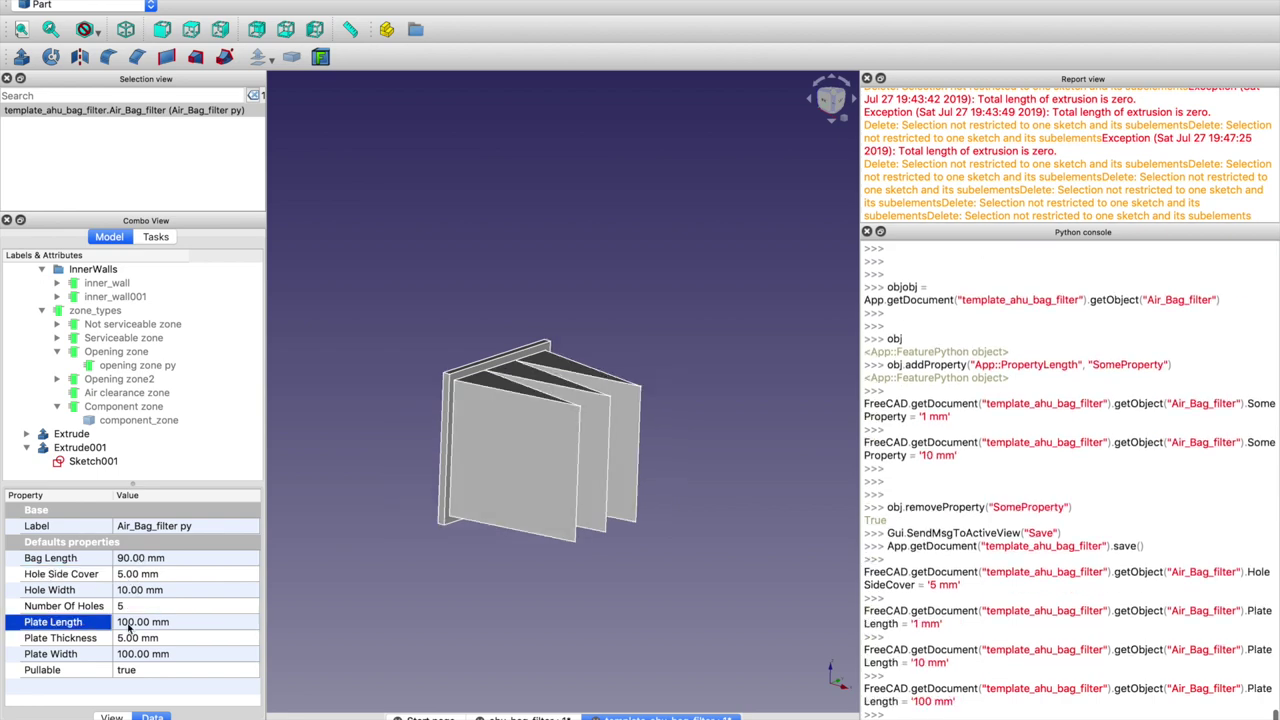
{"action": "left_click_drag", "start_coordinate": [509, 371], "coordinate": [590, 426]}
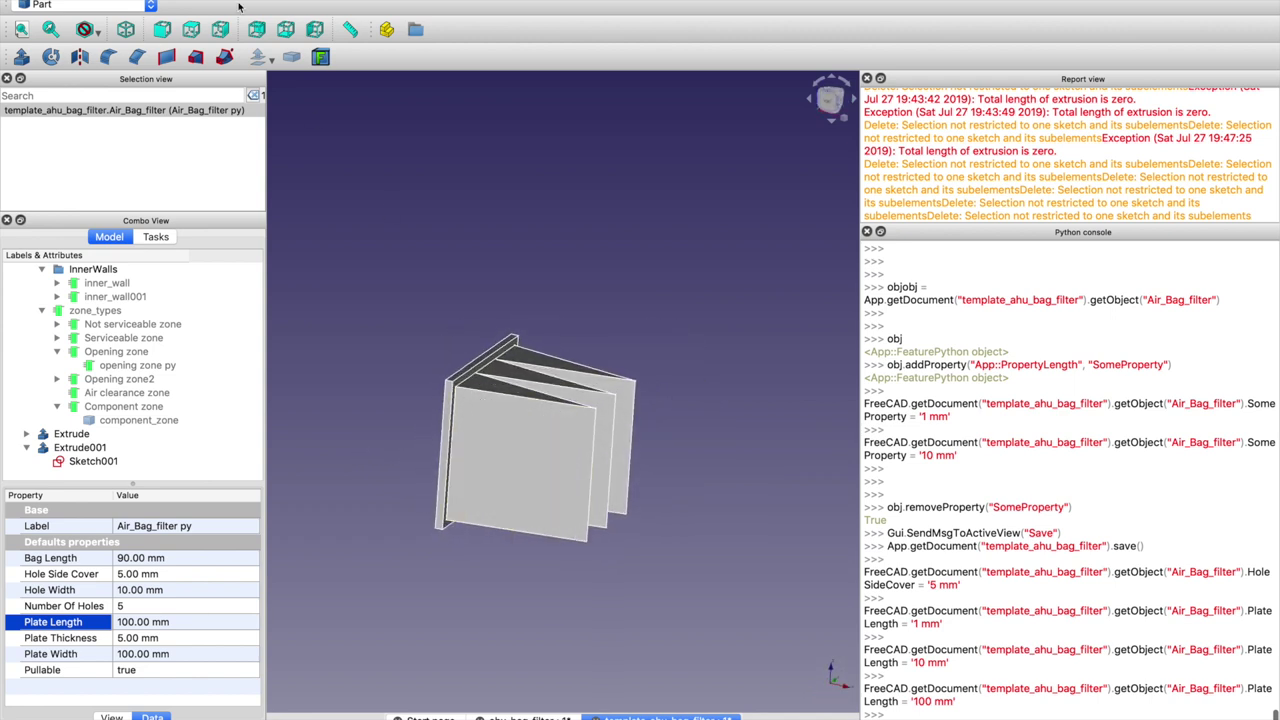
{"action": "left_click", "coordinate": [131, 33]}
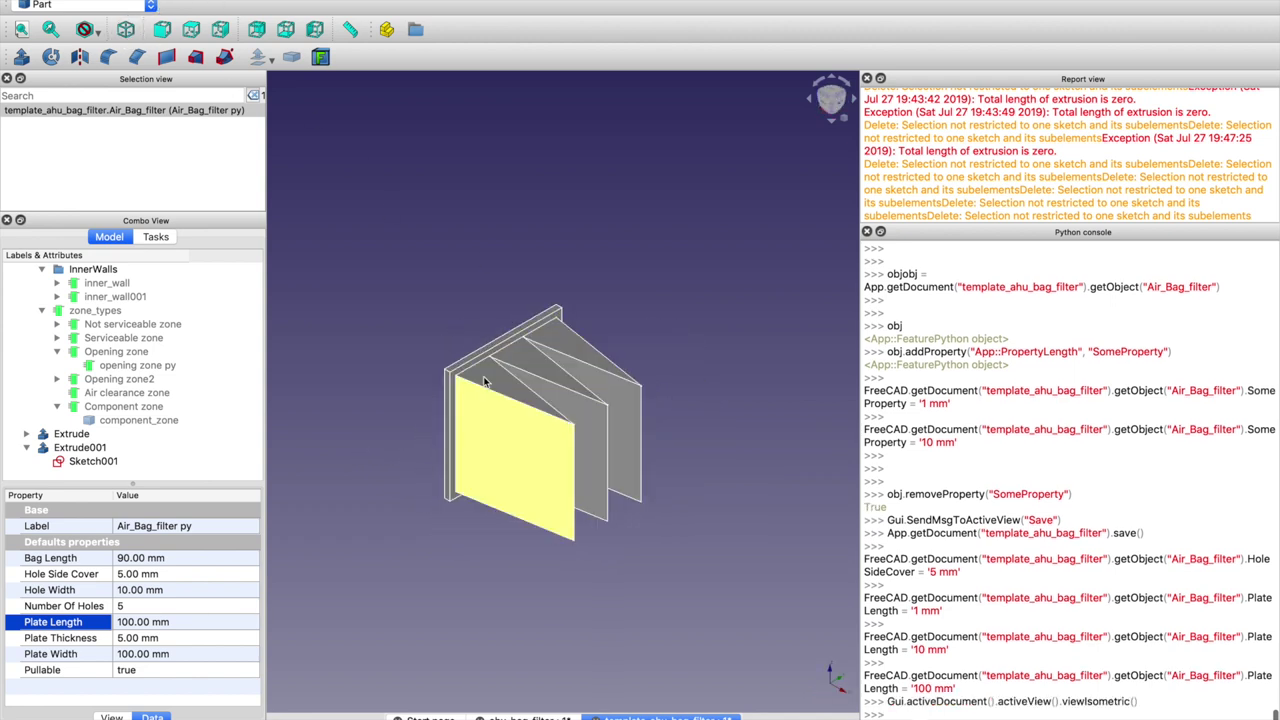
Combine Extrude and Extrude001 into a single Compound
{"action": "left_click", "coordinate": [28, 448]}
{"action": "left_click", "coordinate": [48, 448]}
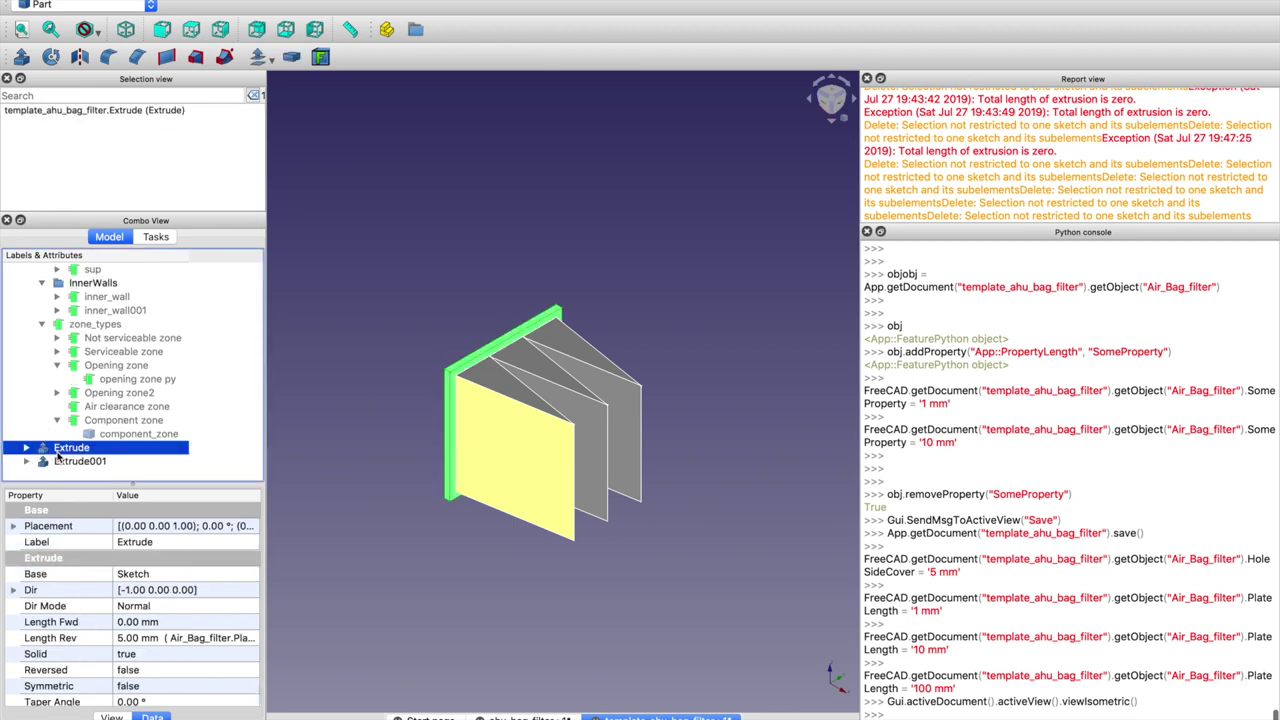
{"action": "left_click", "coordinate": [60, 461], "text": "ctrl"}
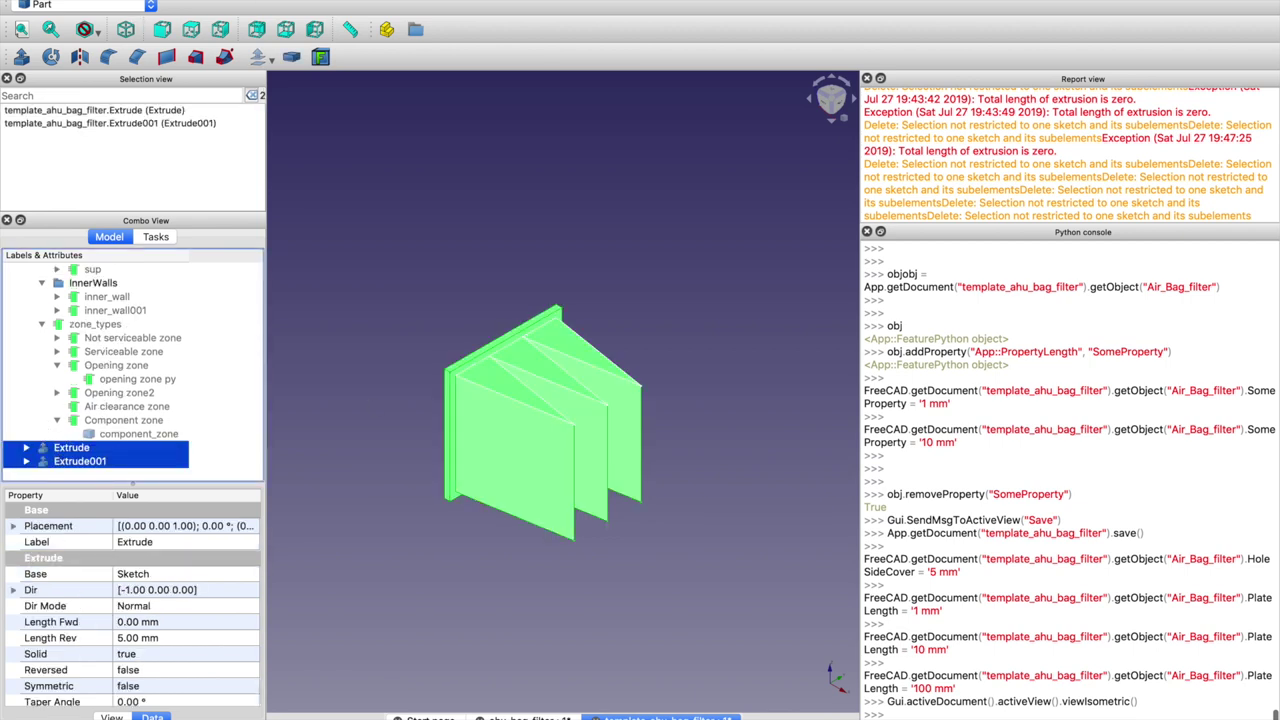
{"action": "left_click", "coordinate": [295, 1]}
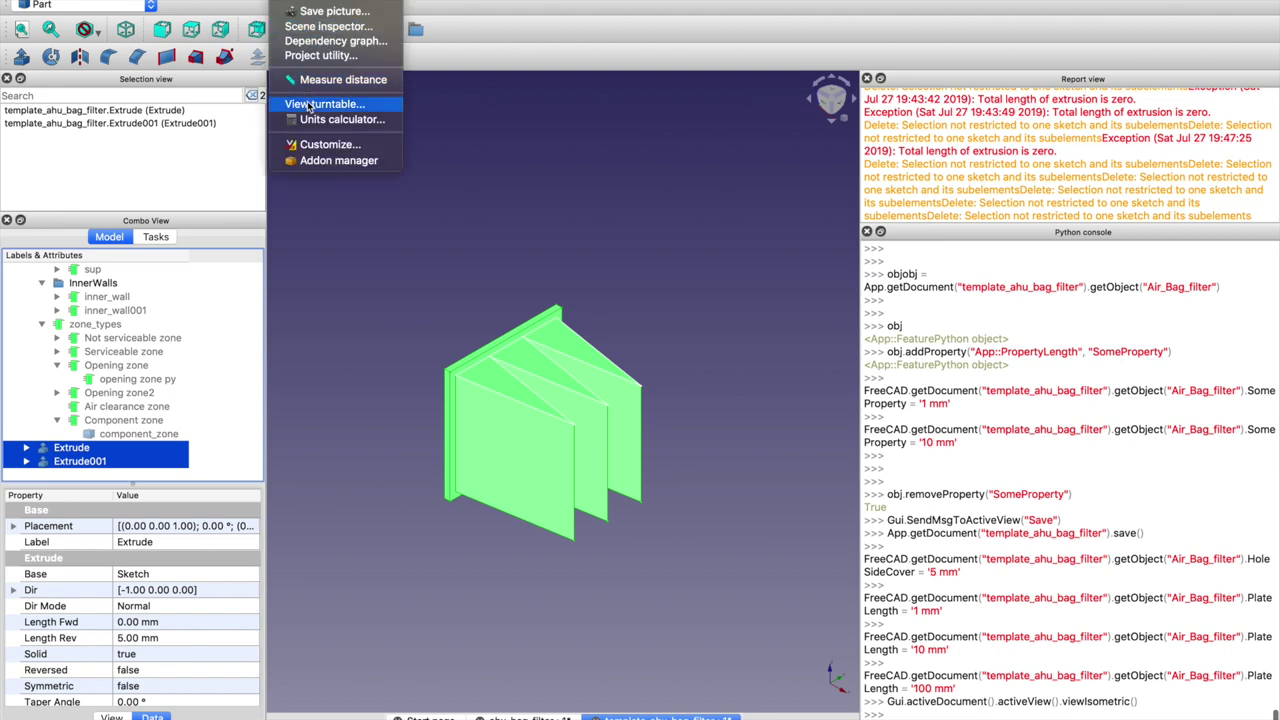
{"action": "left_click", "coordinate": [380, 1]}
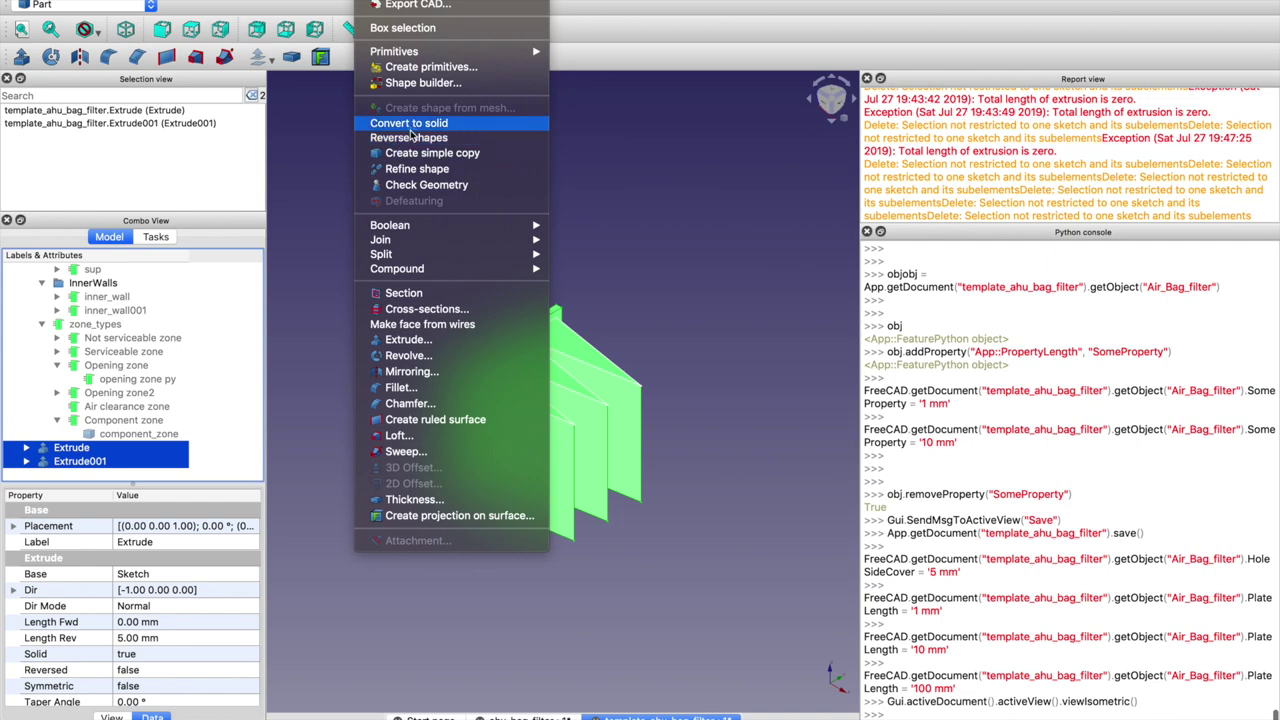
{"action": "mouse_move", "coordinate": [518, 272]}
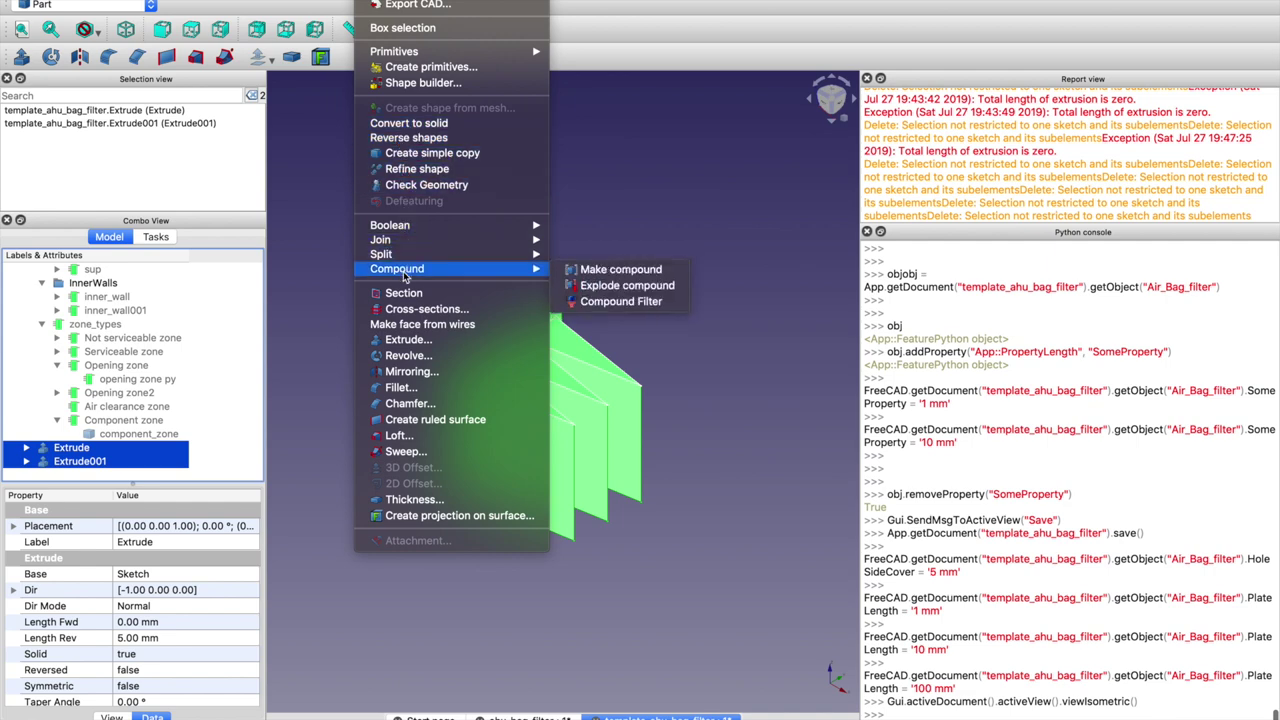
{"action": "left_click", "coordinate": [583, 272]}
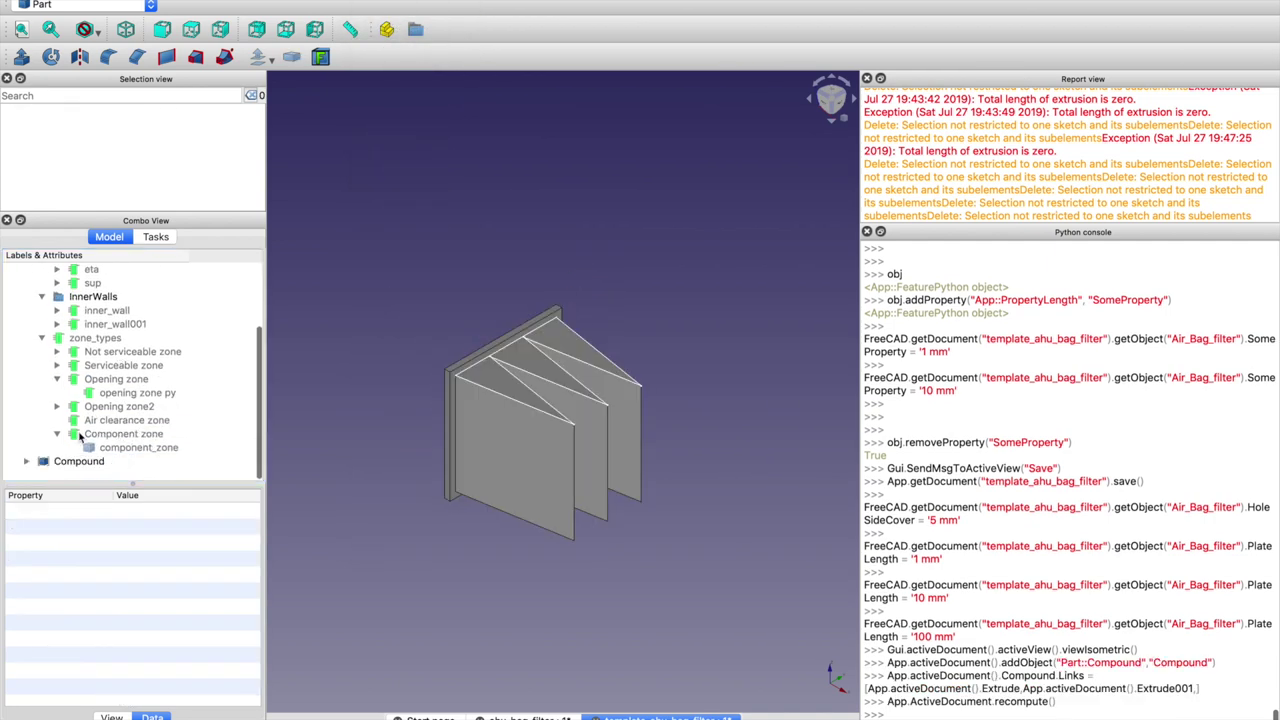
Change the Compound's Label to 'air bag filter shape'
{"action": "left_click", "coordinate": [75, 463]}
{"action": "left_click", "coordinate": [139, 559]}
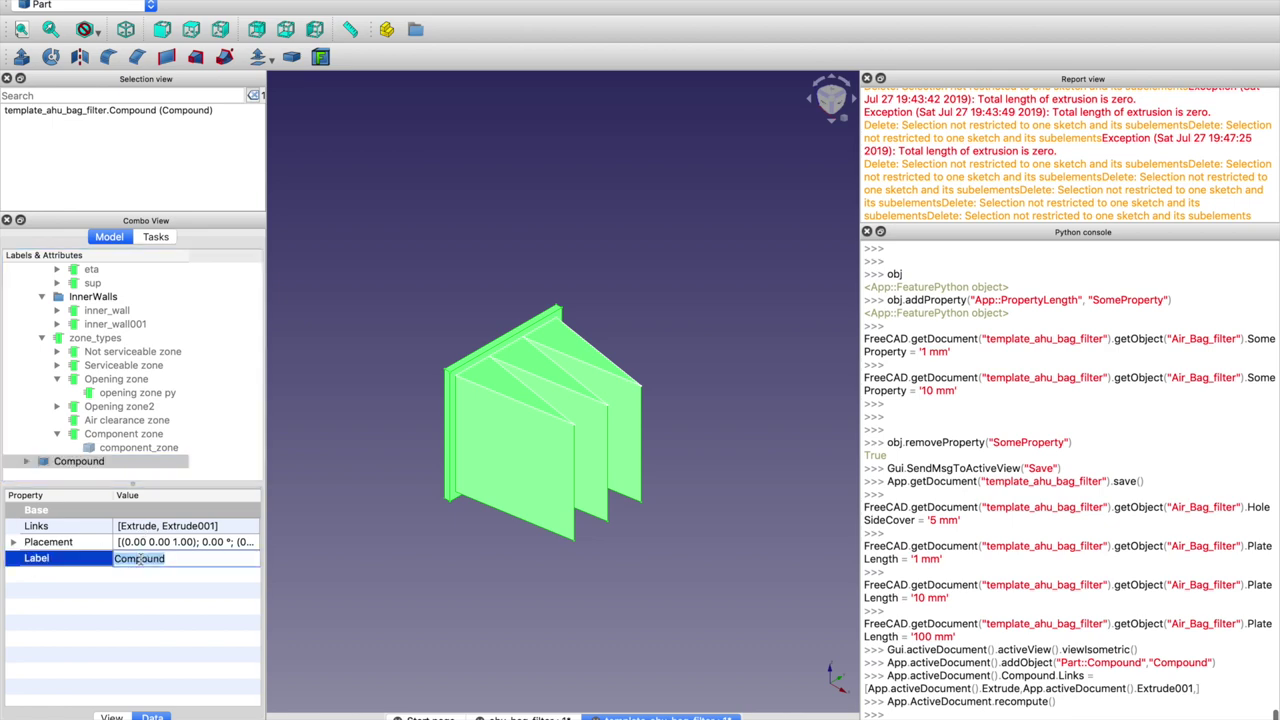
{"action": "type", "text": "air "}
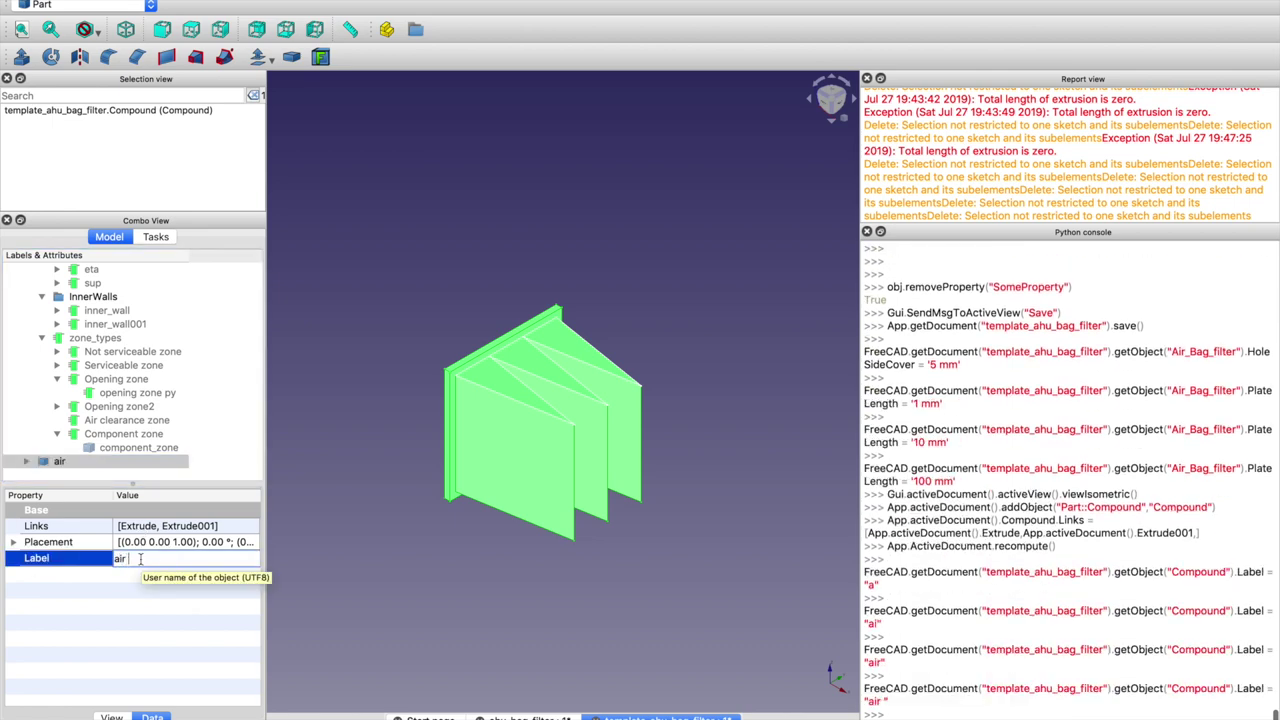
{"action": "type", "text": "bag filter "}
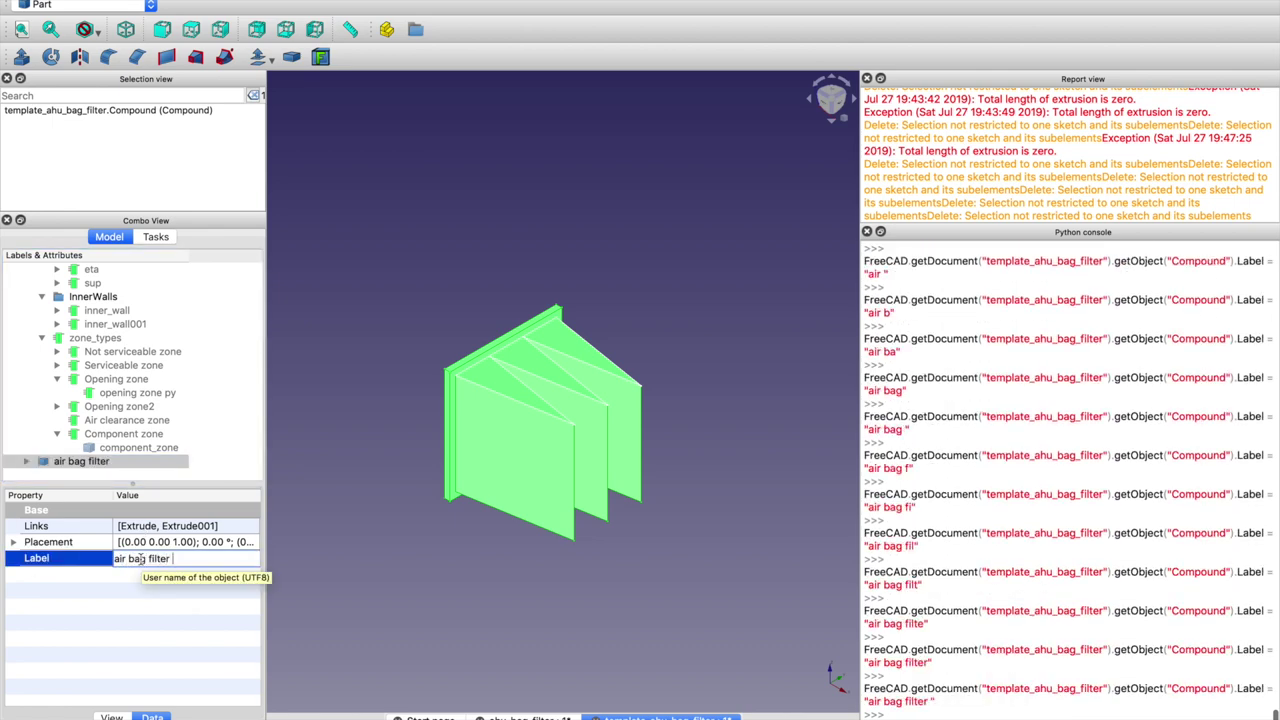
{"action": "type", "text": "shape"}
{"action": "left_click", "coordinate": [307, 576]}
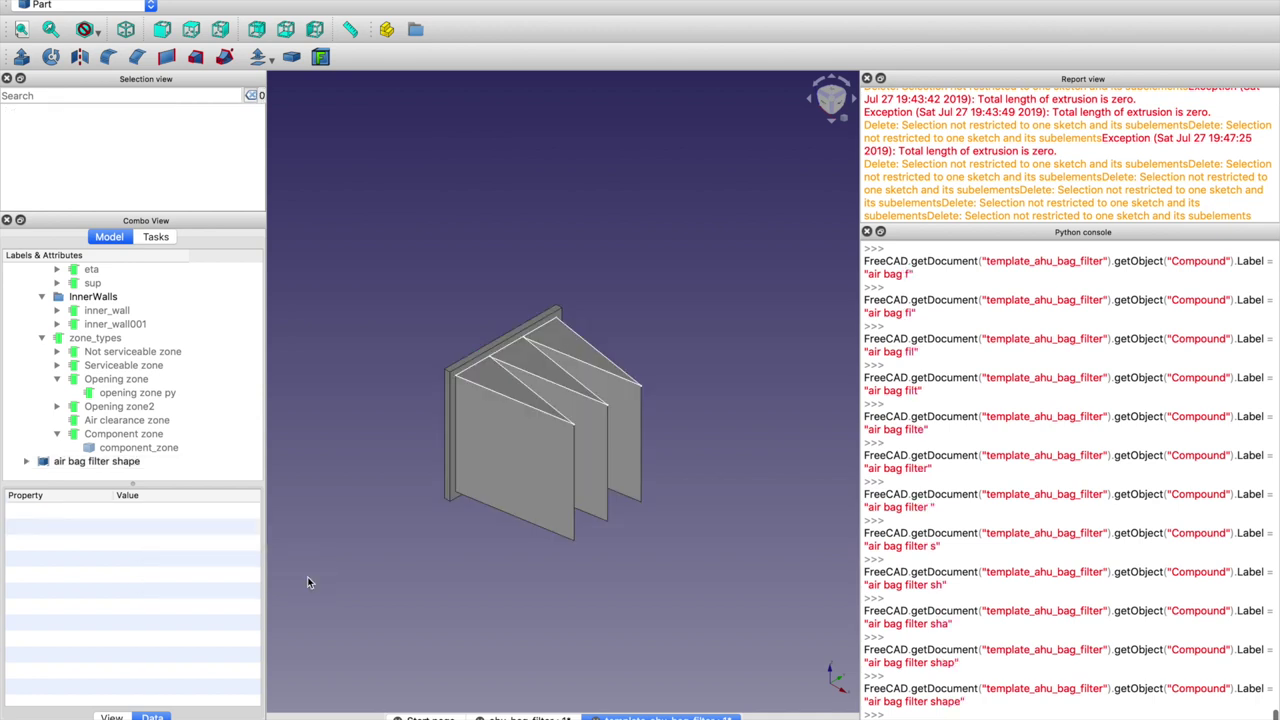
{"action": "scroll", "coordinate": [130, 428], "scroll_direction": "up", "scroll_amount": 3}
{"action": "left_click", "coordinate": [100, 324]}
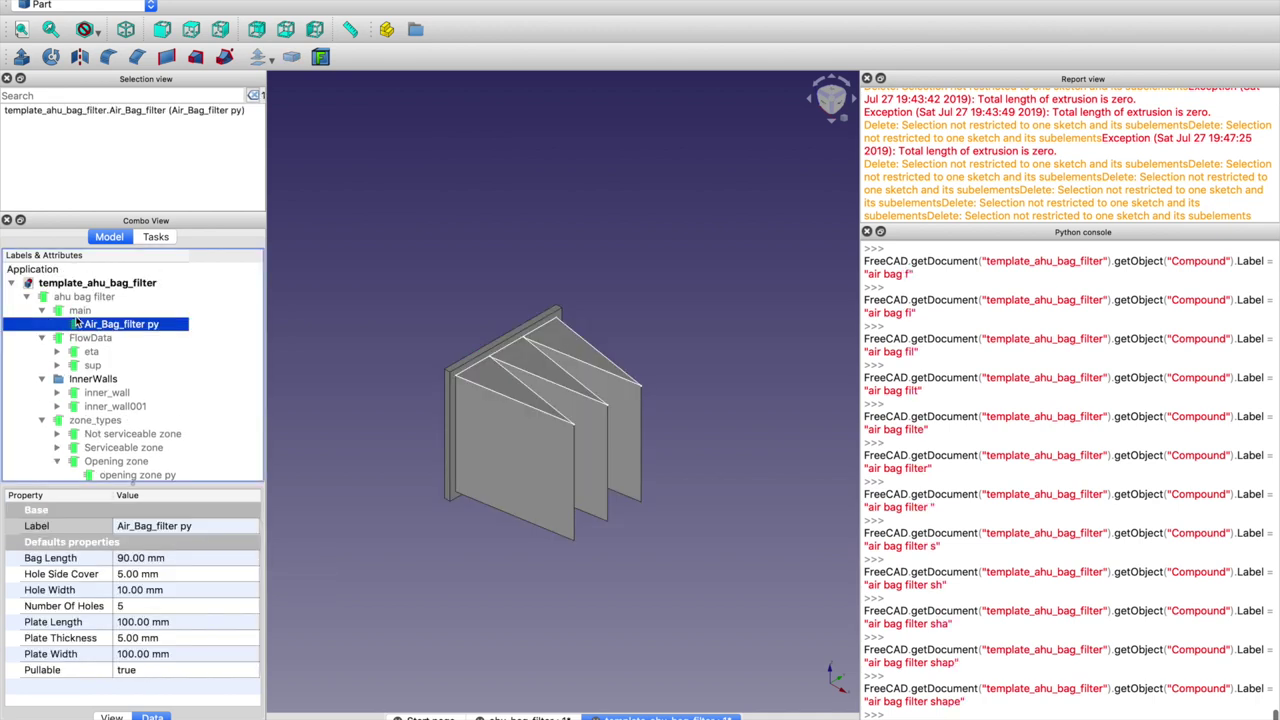
Link main's Component property to the 'air bag filter shape' object
{"action": "left_click", "coordinate": [80, 310]}
{"action": "left_click", "coordinate": [226, 566]}
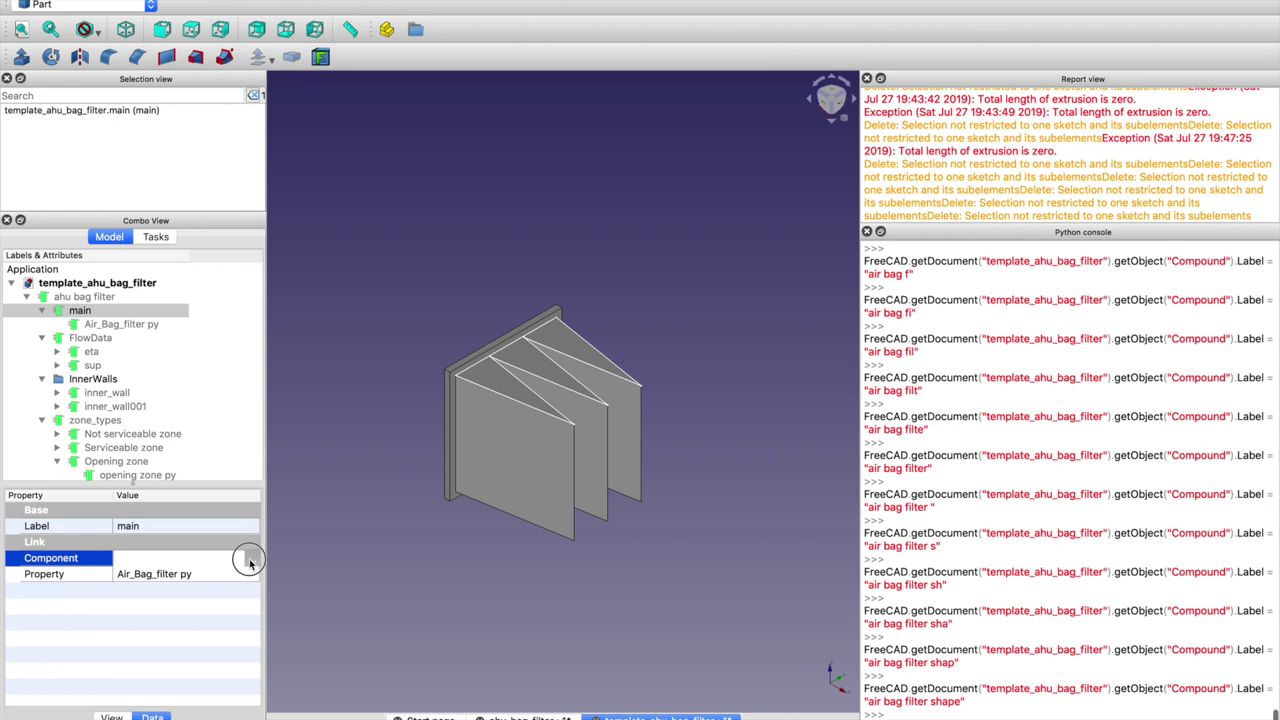
{"action": "left_click", "coordinate": [251, 560]}
{"action": "scroll", "coordinate": [651, 386], "scroll_direction": "down", "scroll_amount": 5}
{"action": "left_click", "coordinate": [640, 426]}
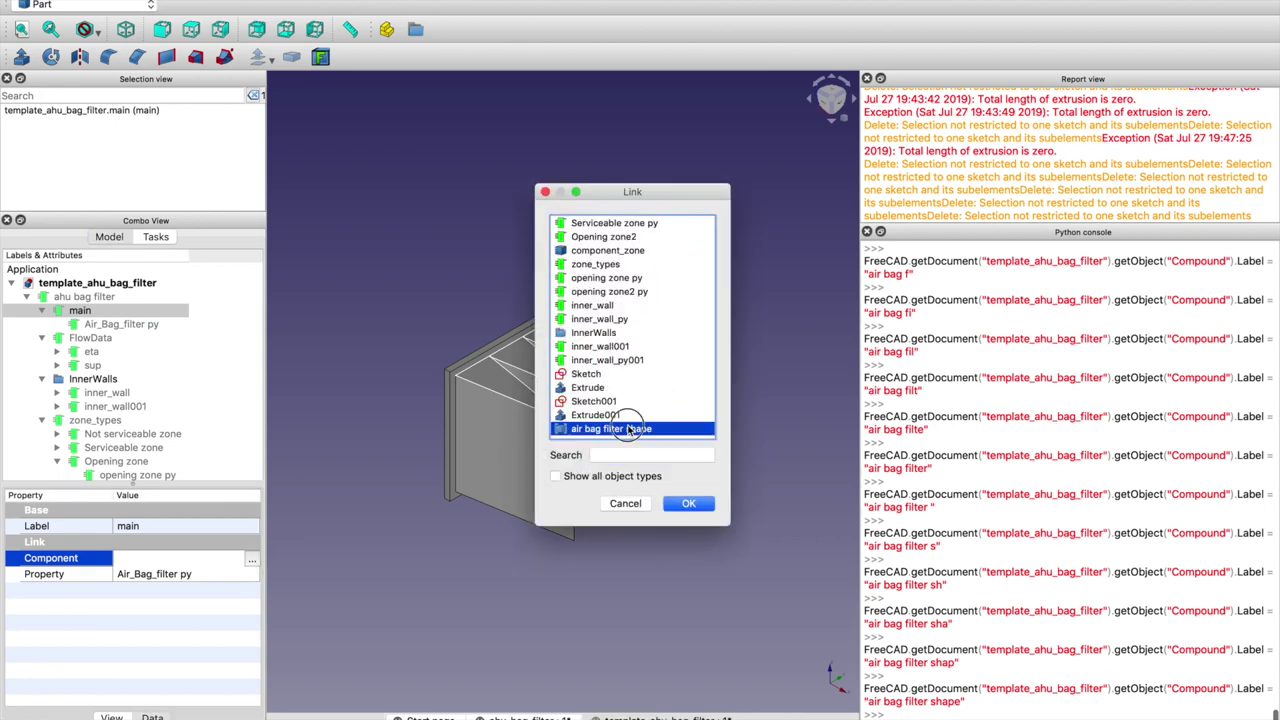
{"action": "left_click", "coordinate": [686, 510]}
Expand air bag filter shape down to Extrude001 and hide Sketch001
{"action": "left_click", "coordinate": [100, 325]}
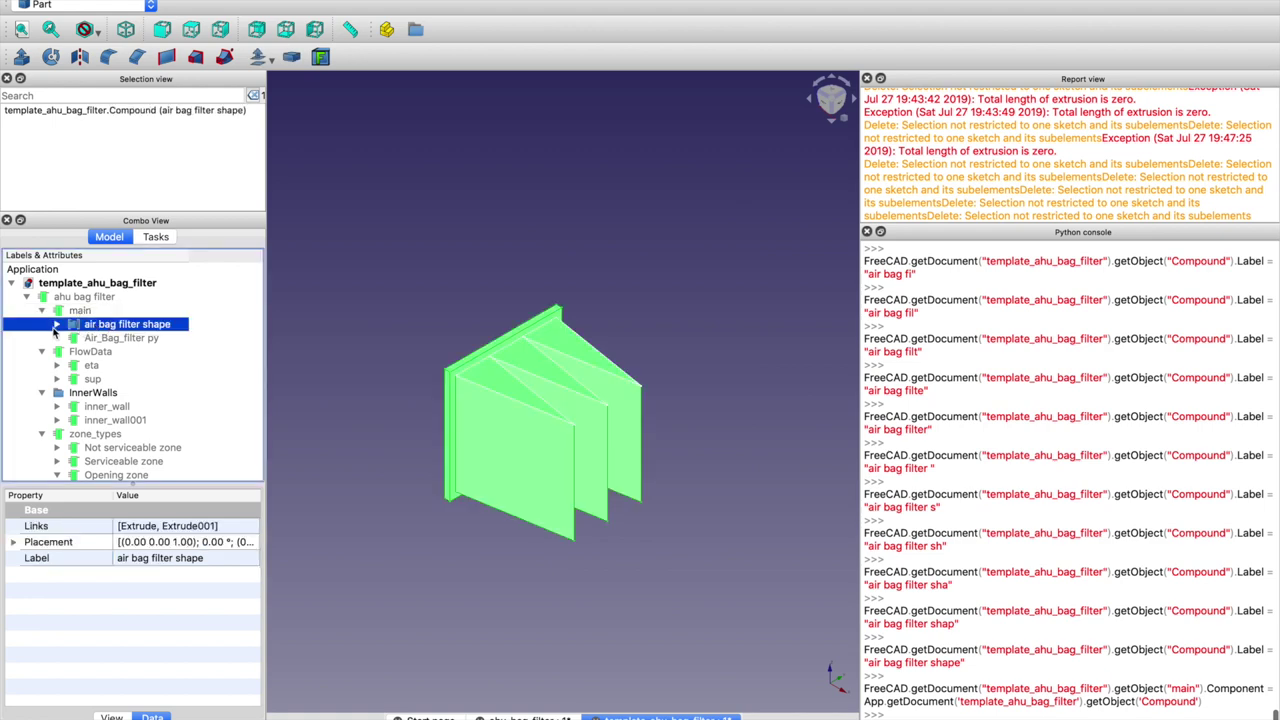
{"action": "left_click", "coordinate": [56, 325]}
{"action": "left_click", "coordinate": [104, 340]}
{"action": "left_click", "coordinate": [110, 325]}
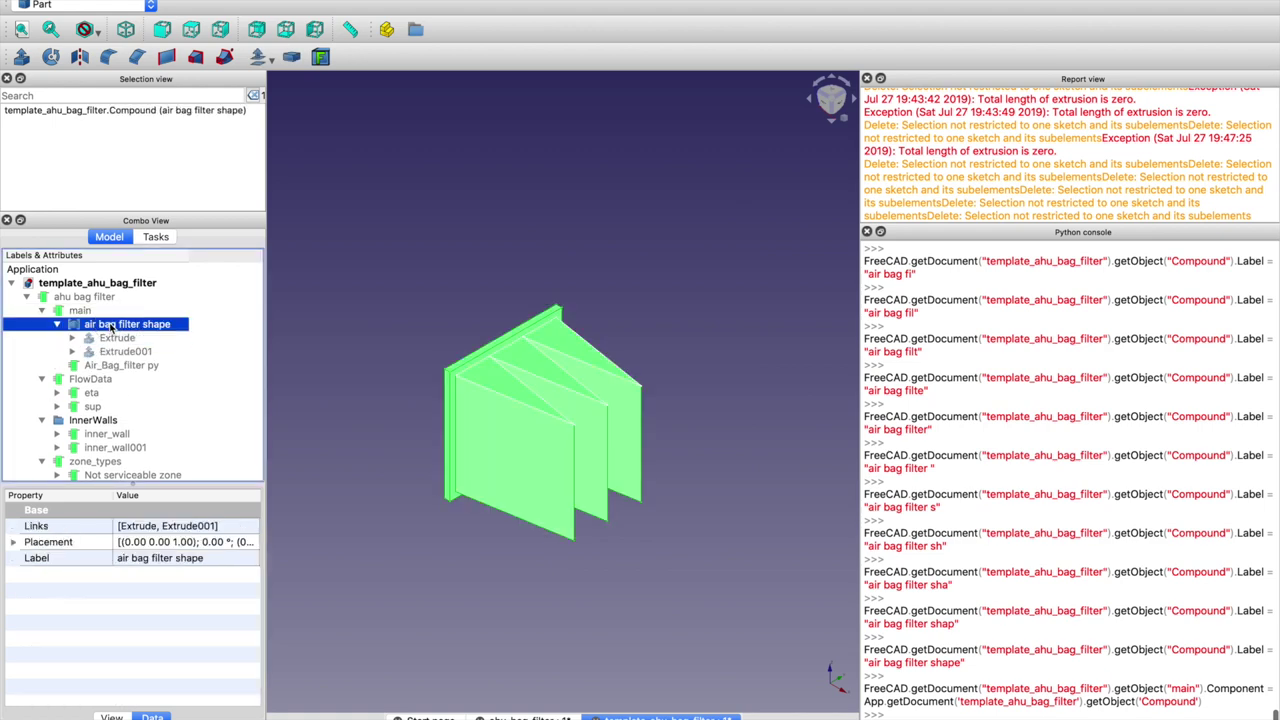
{"action": "left_click", "coordinate": [72, 351]}
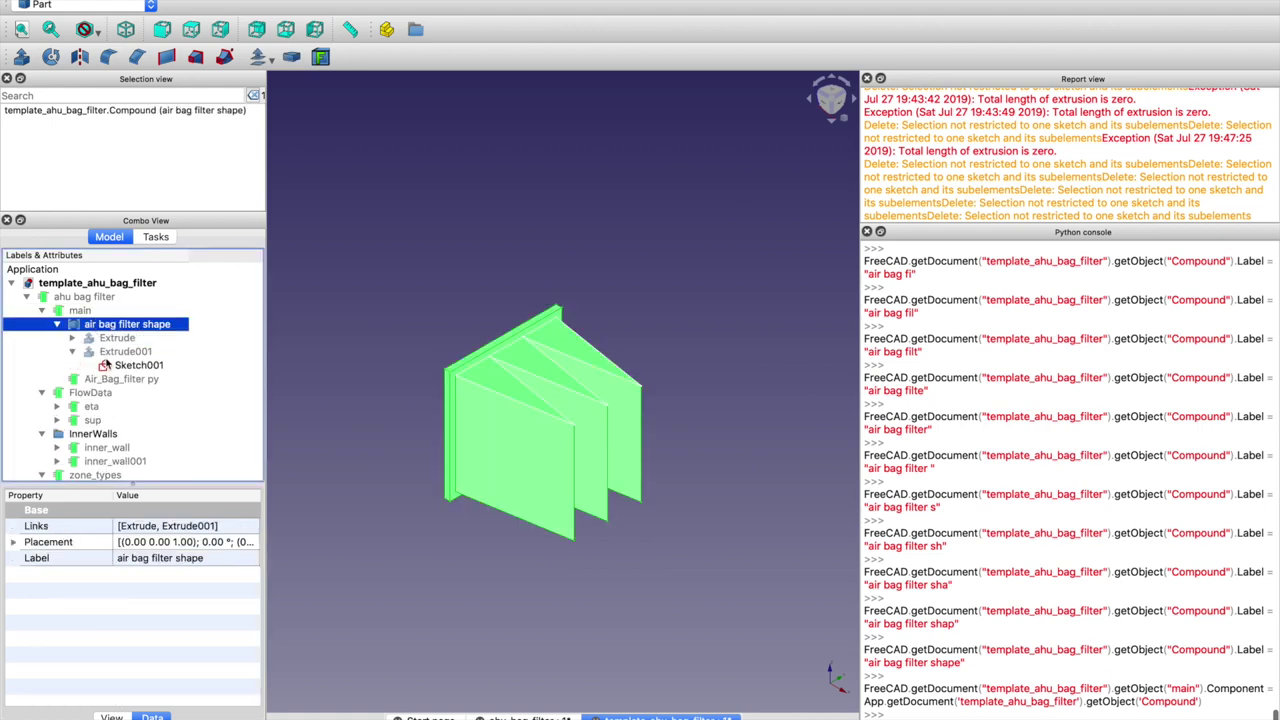
{"action": "left_click", "coordinate": [110, 366]}
{"action": "key", "text": "space"}
{"action": "left_click", "coordinate": [373, 432]}
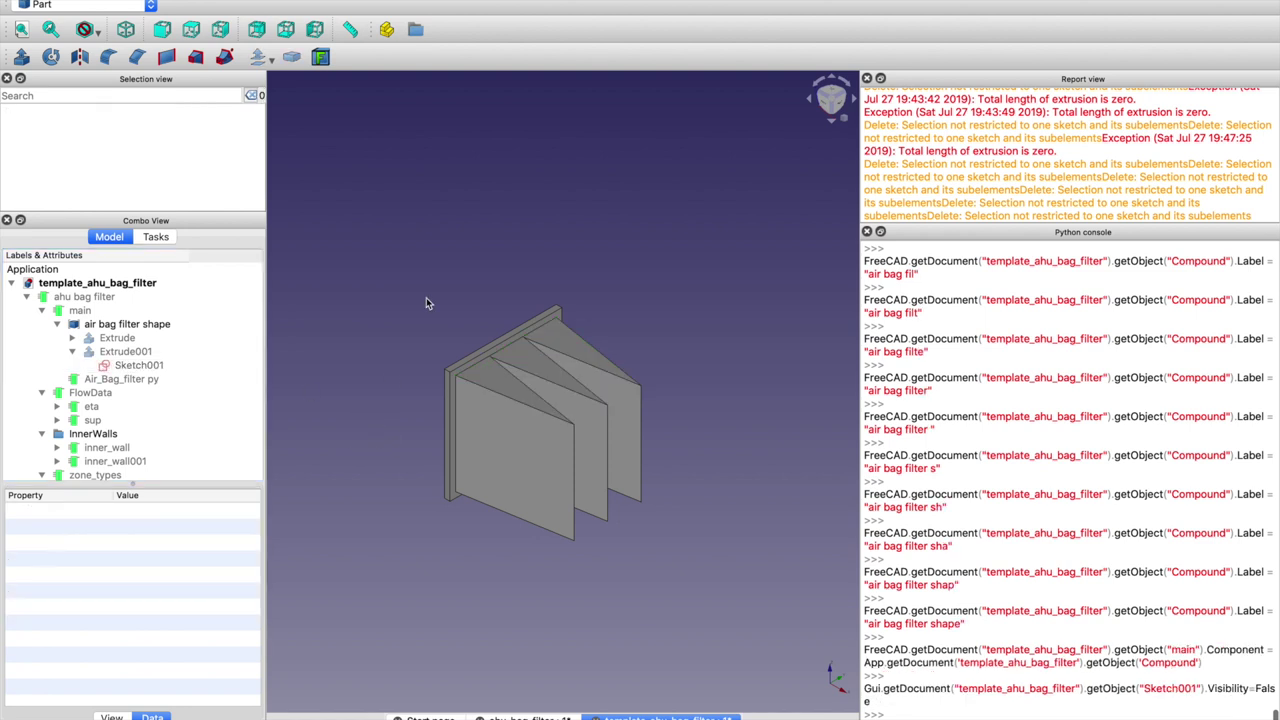
Select zone_types and widen the side panel and the property name column
{"action": "middle_click_drag", "start_coordinate": [470, 426], "coordinate": [443, 380]}
{"action": "scroll", "coordinate": [100, 449], "scroll_direction": "down", "scroll_amount": 5}
{"action": "scroll", "coordinate": [100, 452], "scroll_direction": "up", "scroll_amount": 5}
{"action": "scroll", "coordinate": [100, 450], "scroll_direction": "down", "scroll_amount": 4}
{"action": "left_click", "coordinate": [88, 381]}
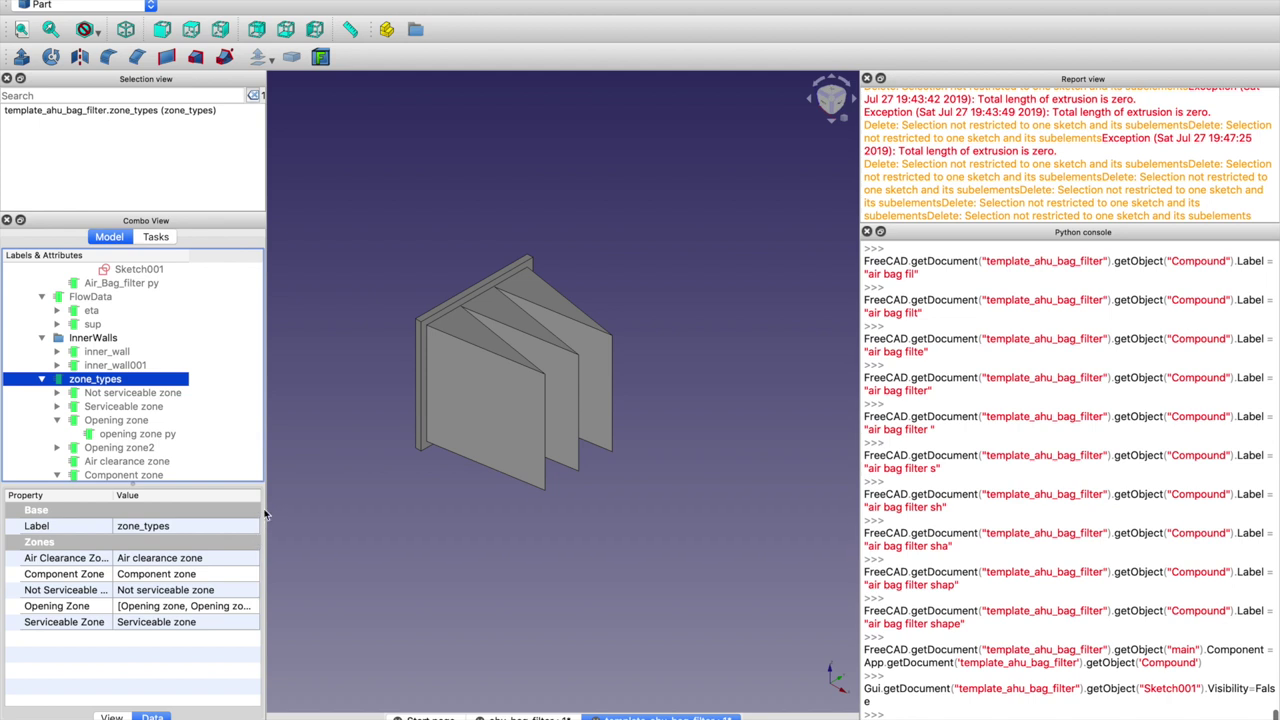
{"action": "left_click_drag", "start_coordinate": [267, 509], "coordinate": [377, 510]}
{"action": "left_click", "coordinate": [190, 495]}
{"action": "left_click_drag", "start_coordinate": [193, 495], "coordinate": [152, 510]}
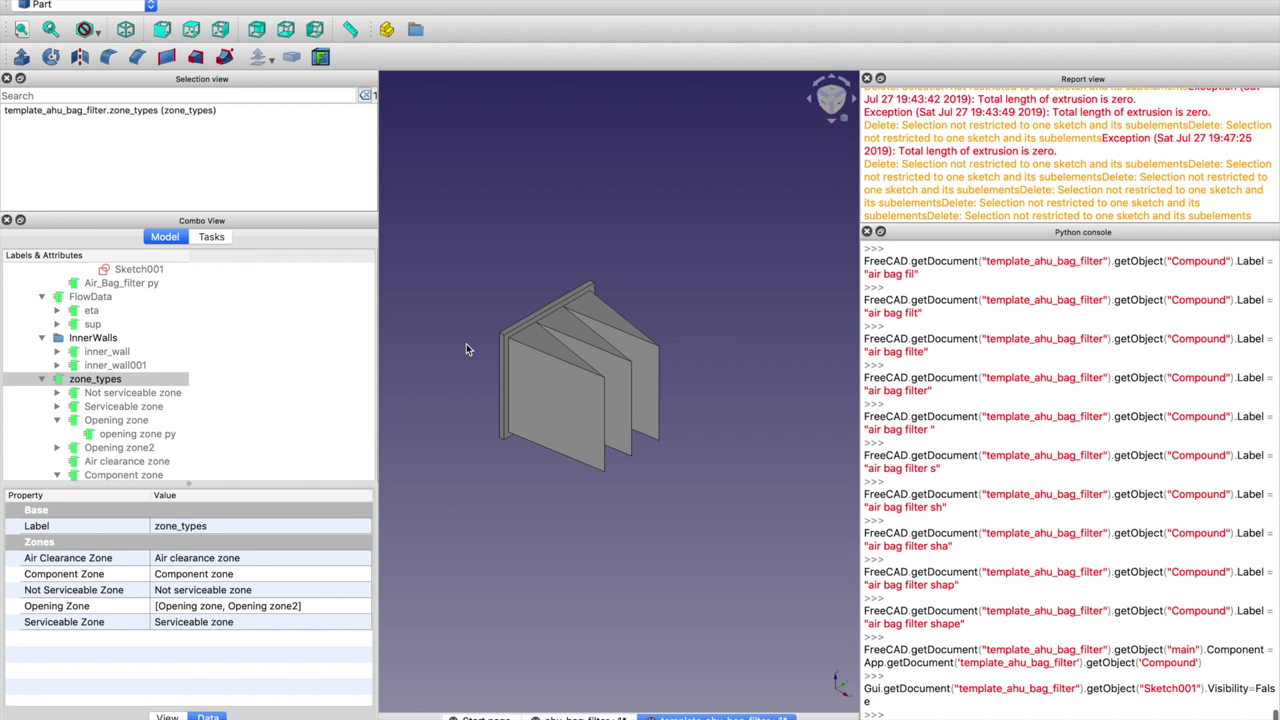
Review the Opening Zone property, which lists Opening zone and Opening zone2
{"action": "left_click", "coordinate": [64, 607]}
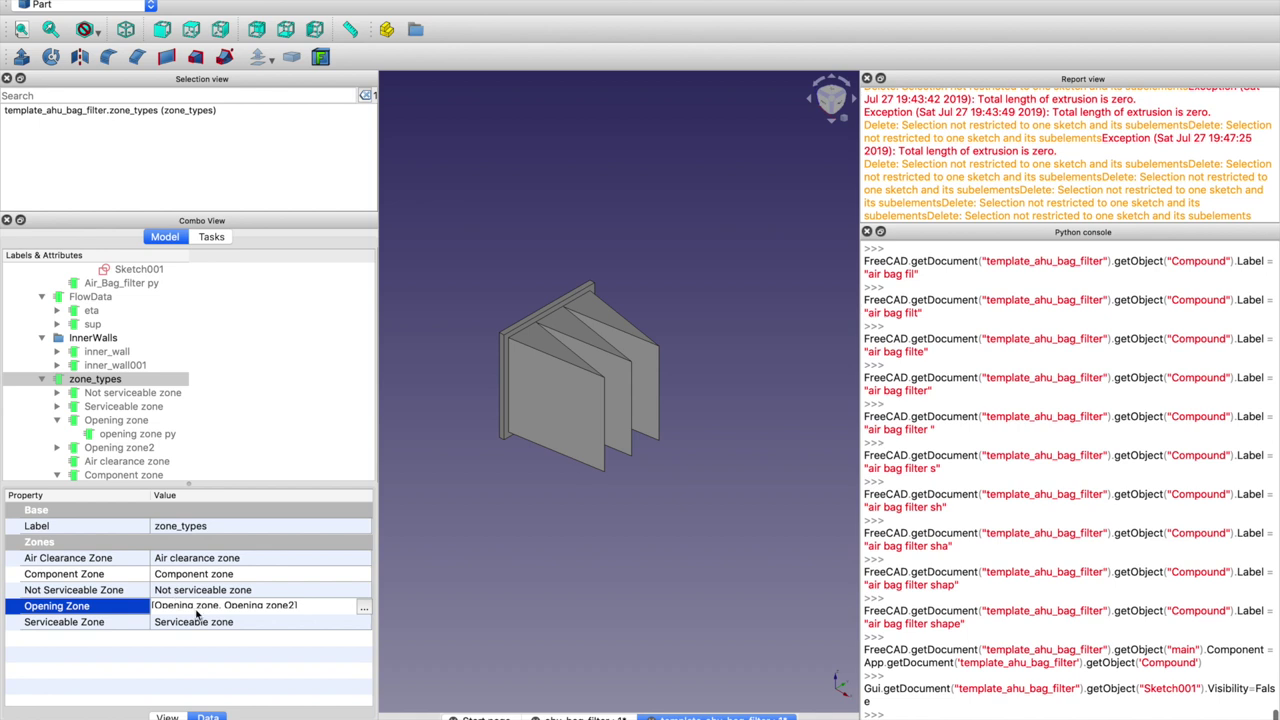
{"action": "scroll", "coordinate": [397, 505], "scroll_direction": "down", "scroll_amount": 5}
{"action": "scroll", "coordinate": [400, 490], "scroll_direction": "up", "scroll_amount": 3}
{"action": "scroll", "coordinate": [403, 487], "scroll_direction": "up", "scroll_amount": 3}
{"action": "middle_click_drag", "start_coordinate": [560, 583], "coordinate": [606, 463]}
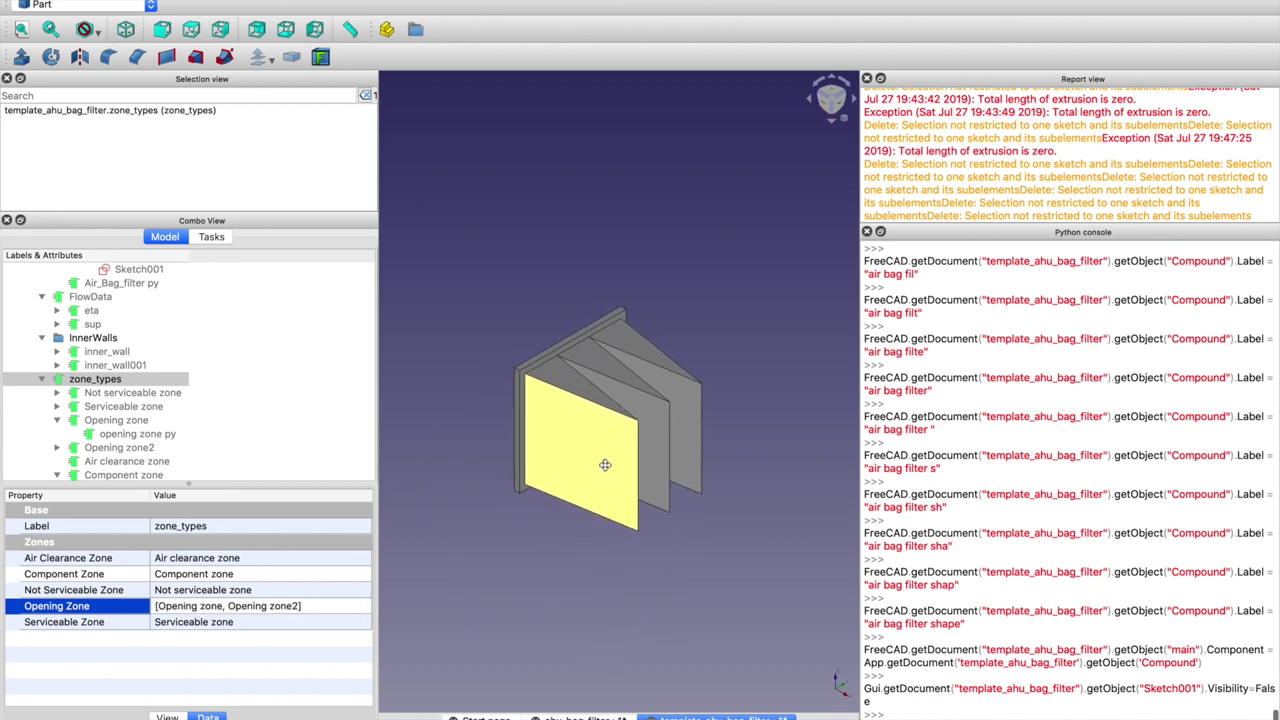
Check Not serviceable zone py's size (100 high, 120 long, 100 wide), then orbit to the front plate
{"action": "left_click", "coordinate": [113, 393]}
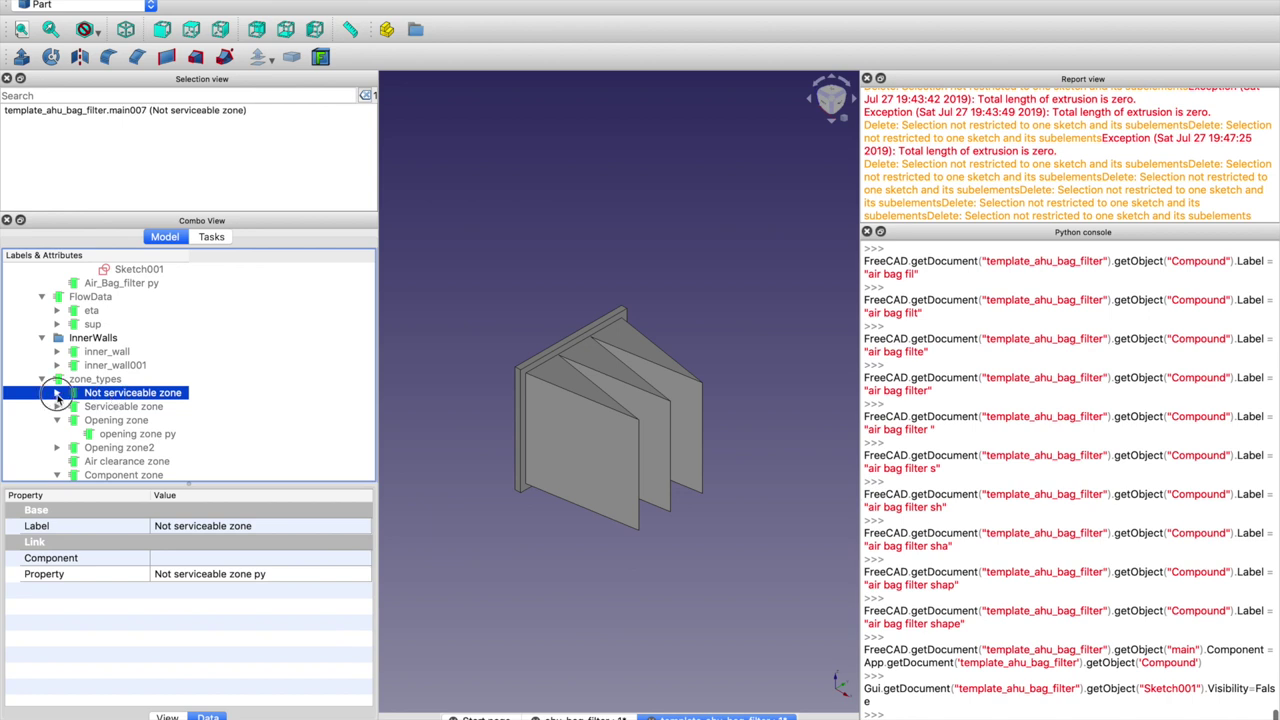
{"action": "left_click", "coordinate": [57, 392]}
{"action": "left_click", "coordinate": [116, 406]}
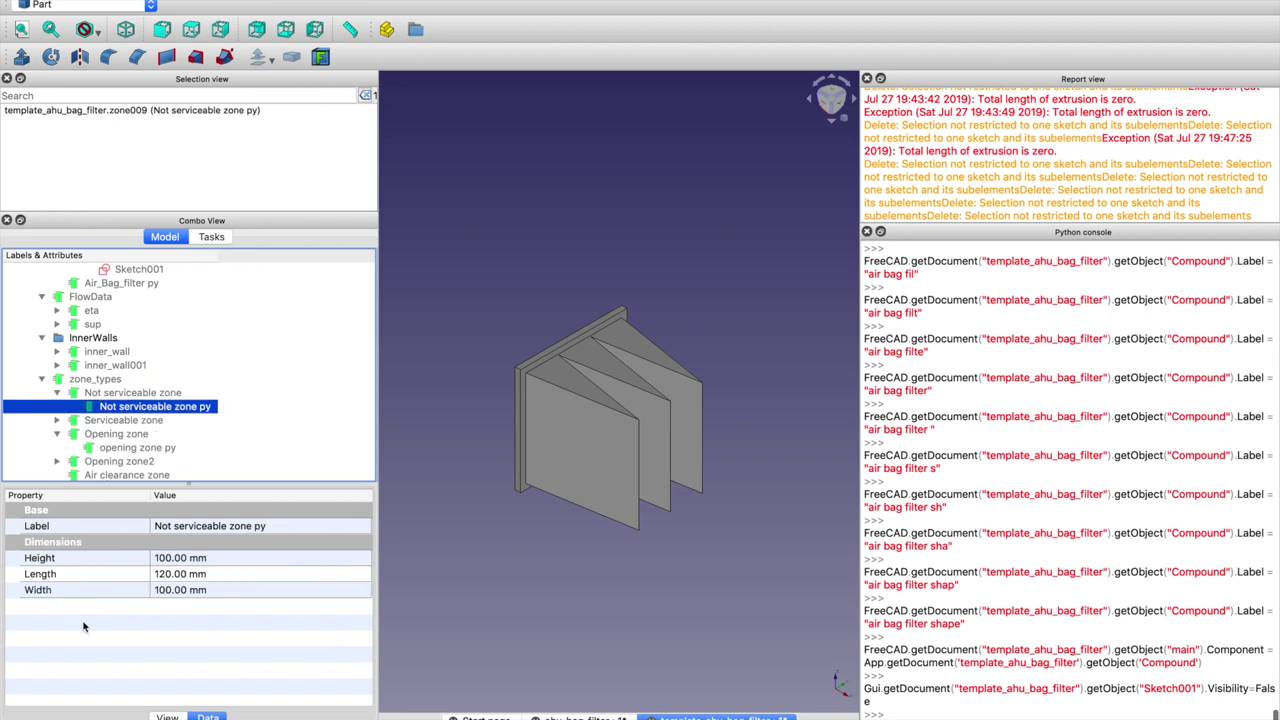
{"action": "left_click", "coordinate": [58, 558]}
{"action": "left_click", "coordinate": [60, 574]}
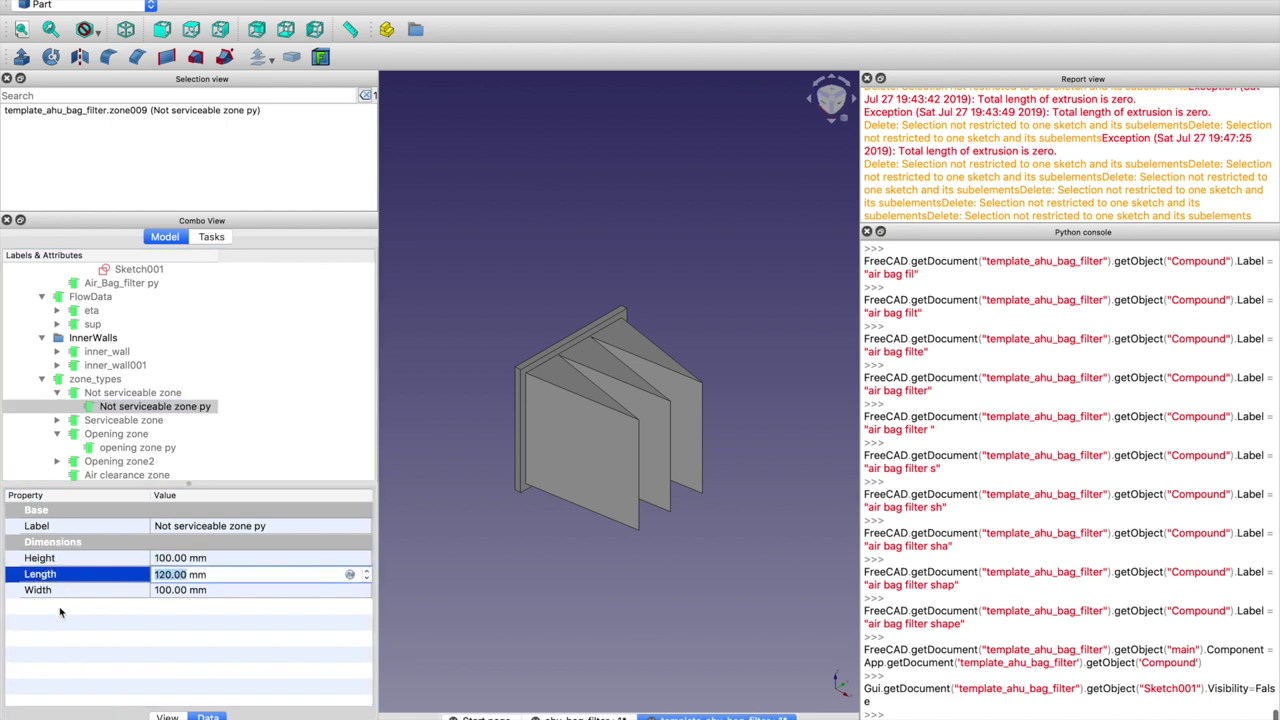
{"action": "left_click", "coordinate": [515, 540]}
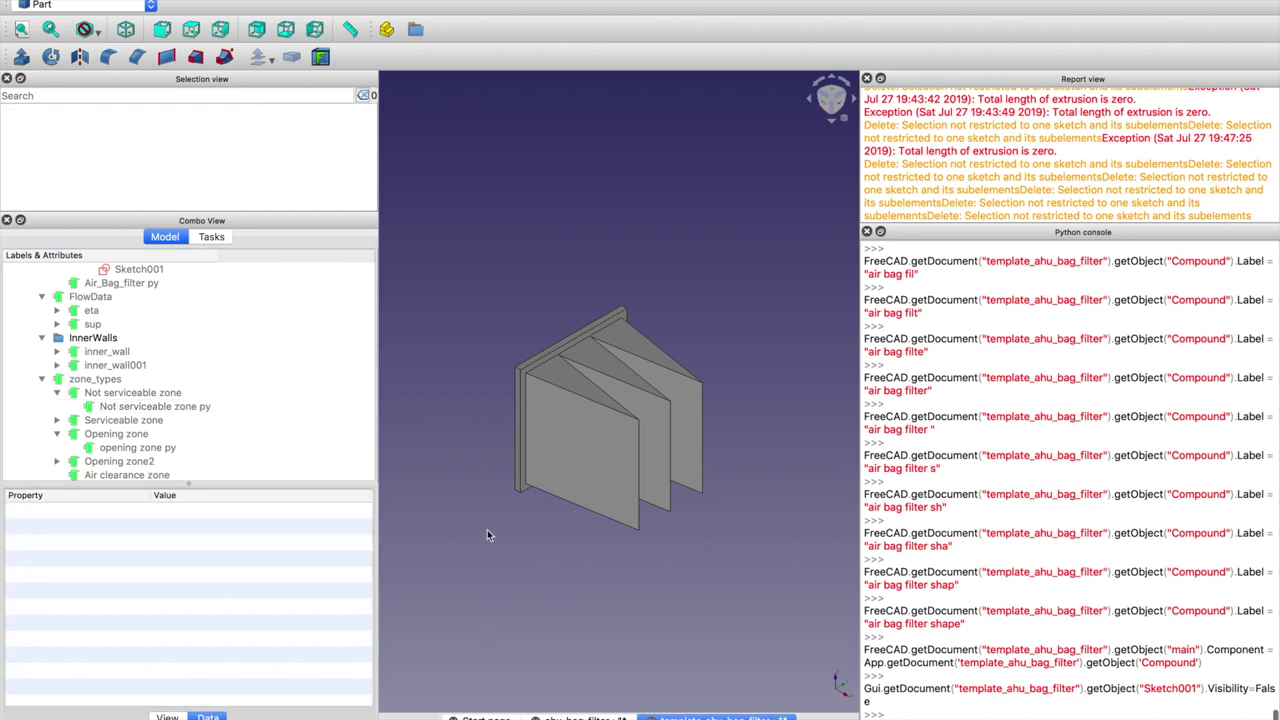
{"action": "middle_click_drag", "start_coordinate": [511, 428], "coordinate": [634, 431]}
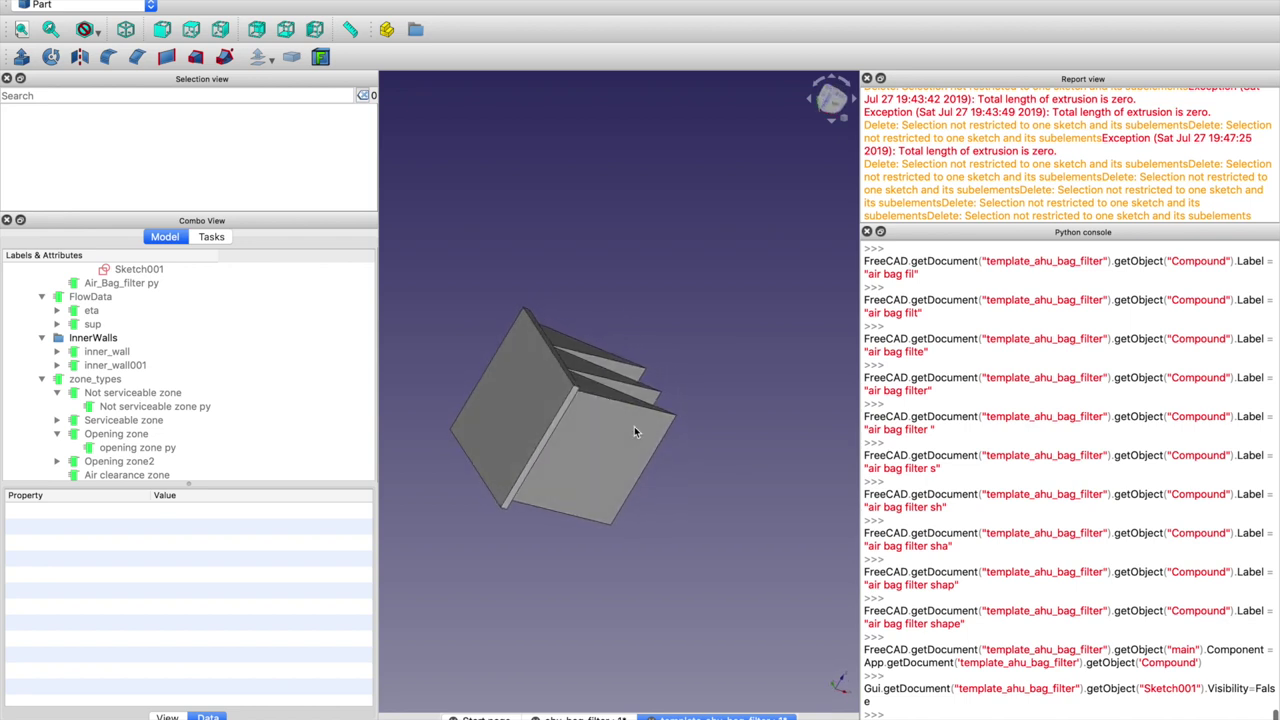
Create a new FlatFace sketch on the filter's front face in the Sketcher workbench
{"action": "left_click", "coordinate": [524, 396]}
{"action": "left_click", "coordinate": [104, 8]}
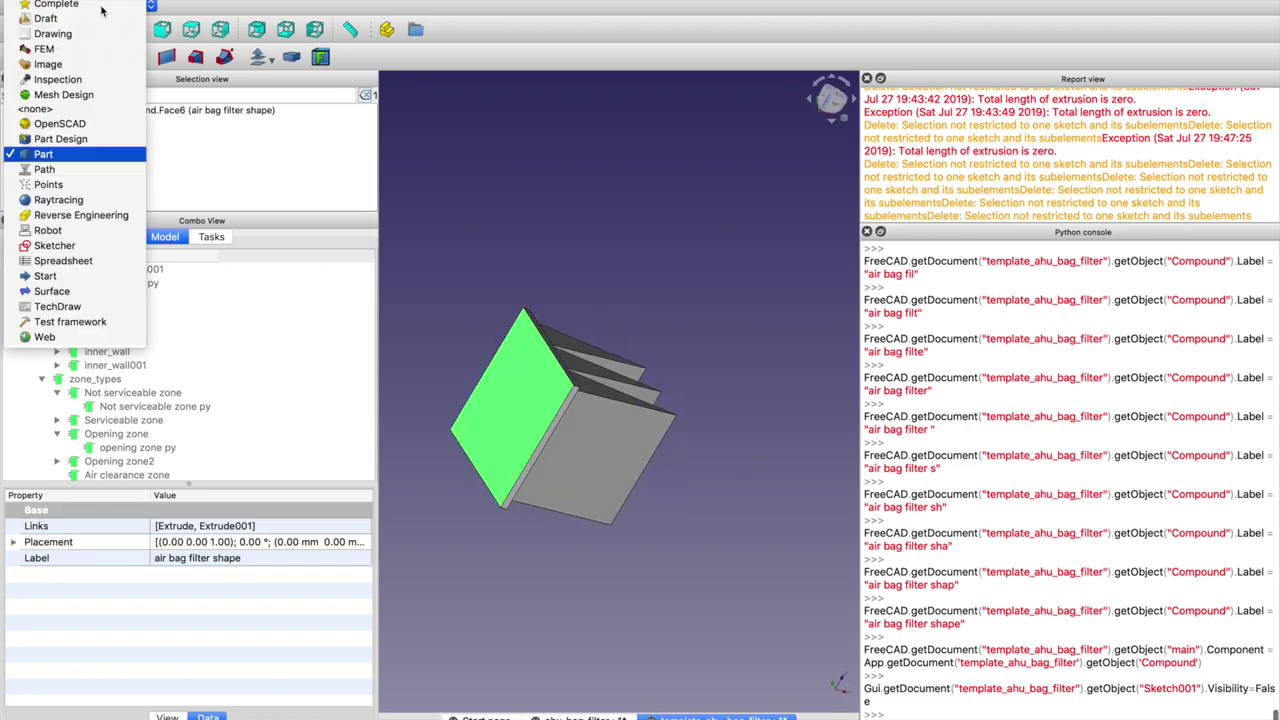
{"action": "left_click", "coordinate": [55, 246]}
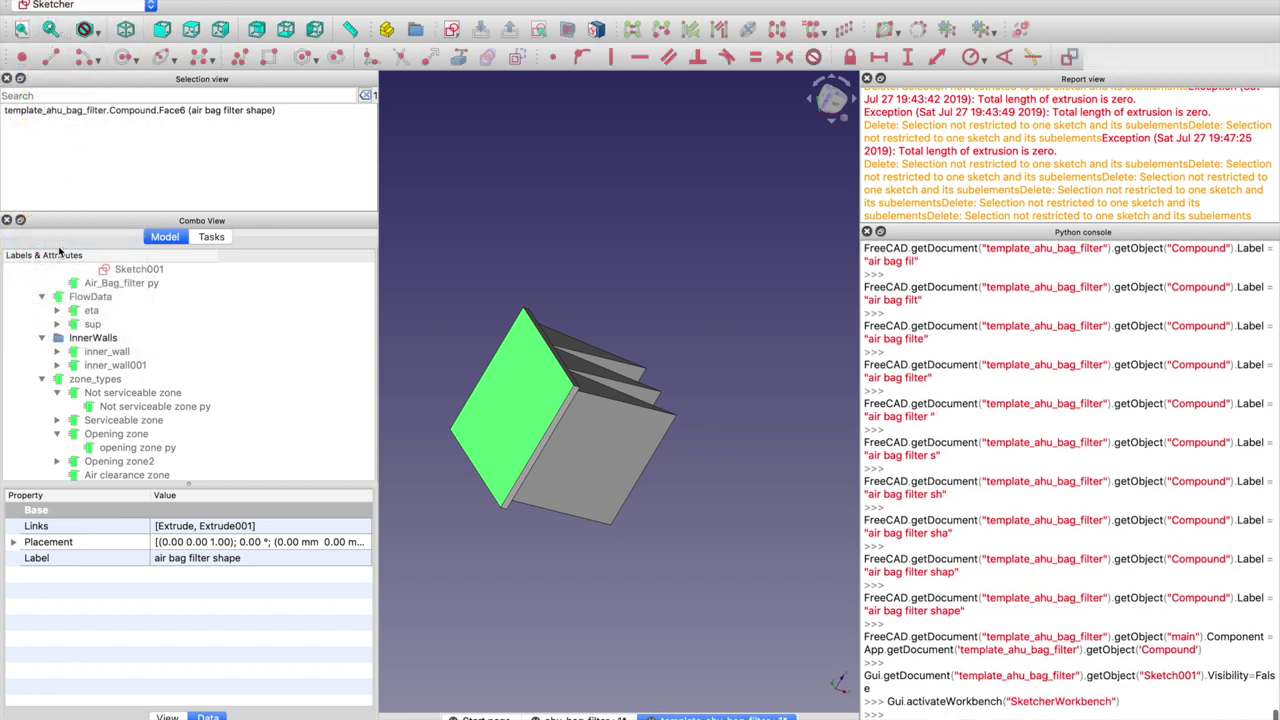
{"action": "left_click", "coordinate": [452, 30]}
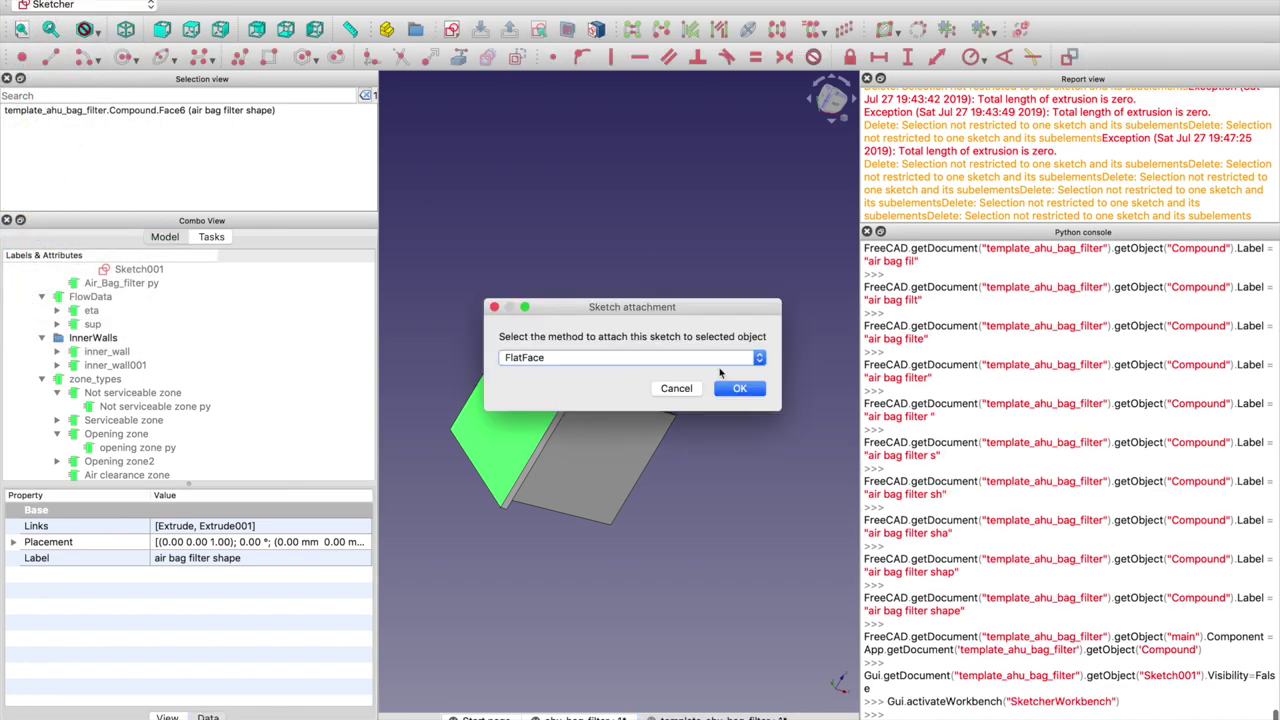
{"action": "left_click", "coordinate": [745, 392]}
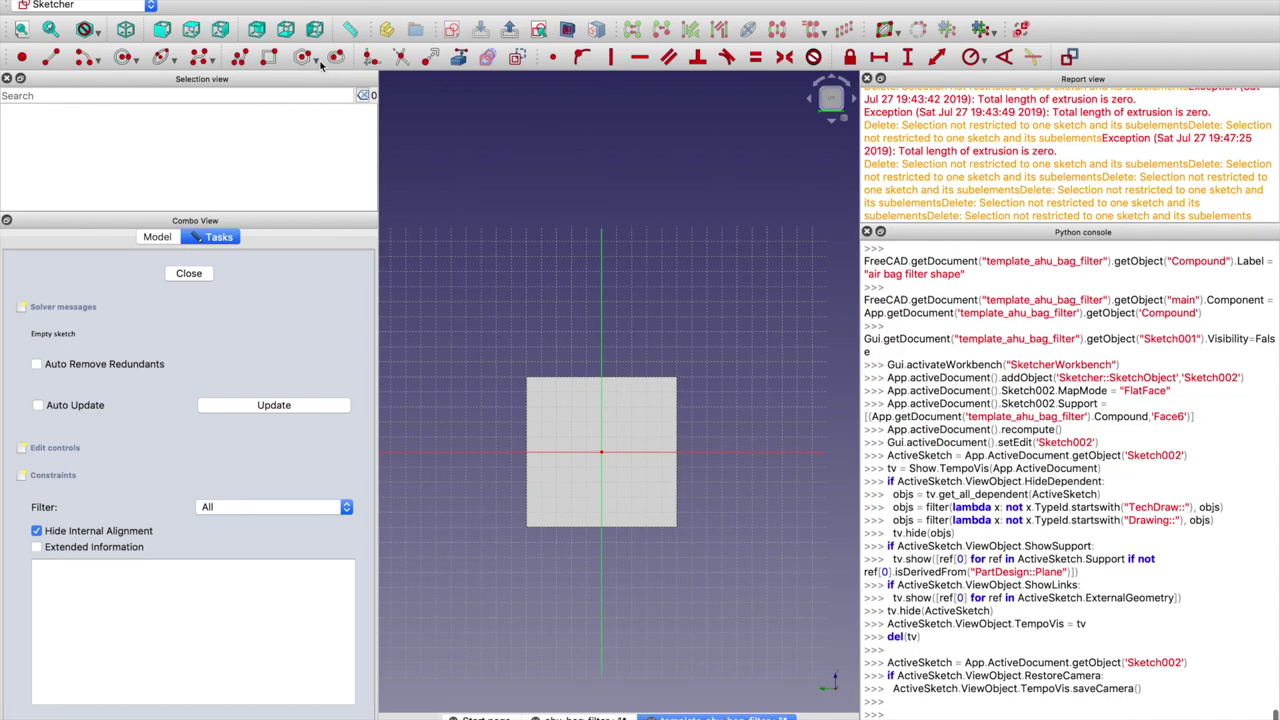
{"action": "left_click", "coordinate": [267, 57]}
Draw a rectangle around the front plate, close Sketch002, then reopen it for editing
{"action": "left_click", "coordinate": [511, 362]}
{"action": "left_click", "coordinate": [707, 566]}
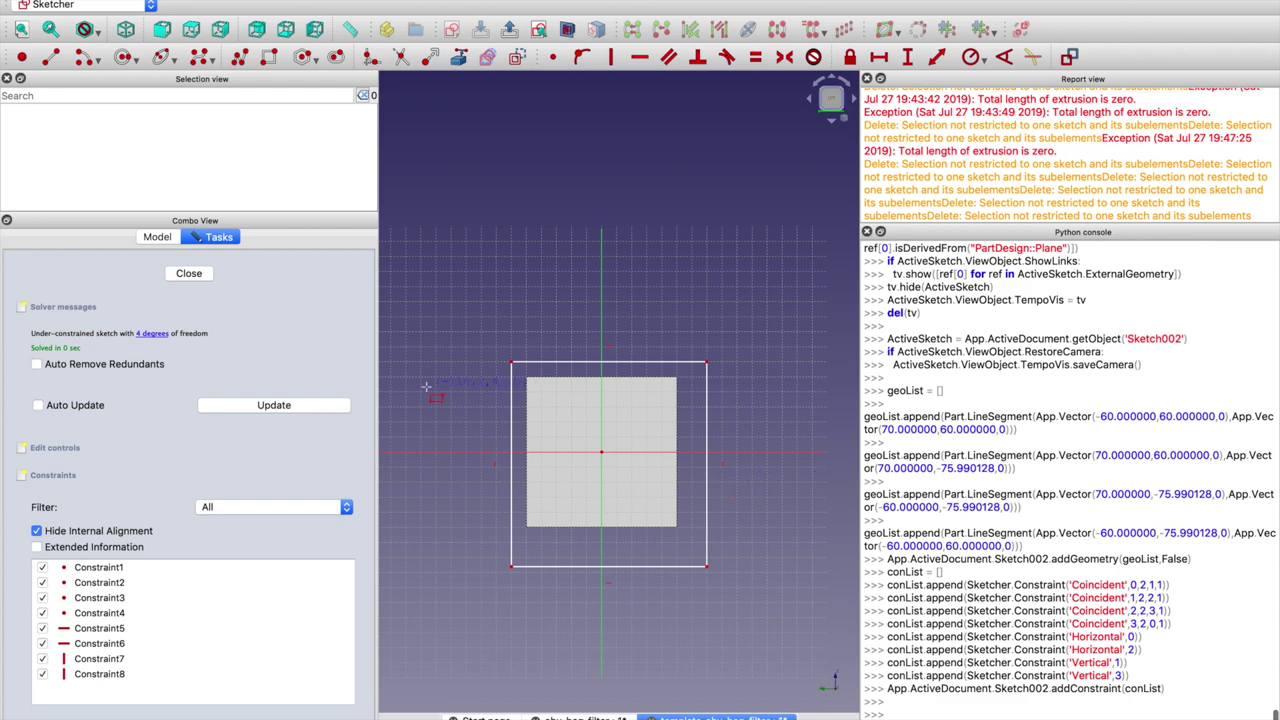
{"action": "left_click", "coordinate": [189, 273]}
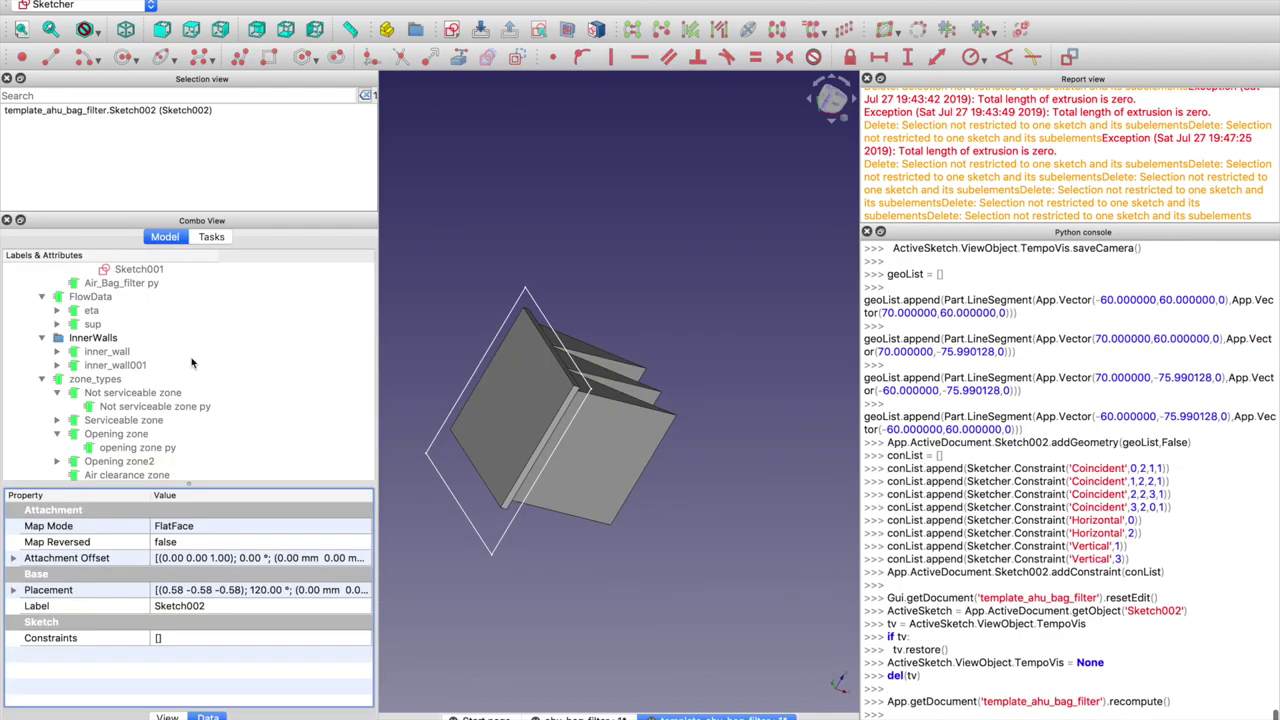
{"action": "left_click", "coordinate": [128, 350]}
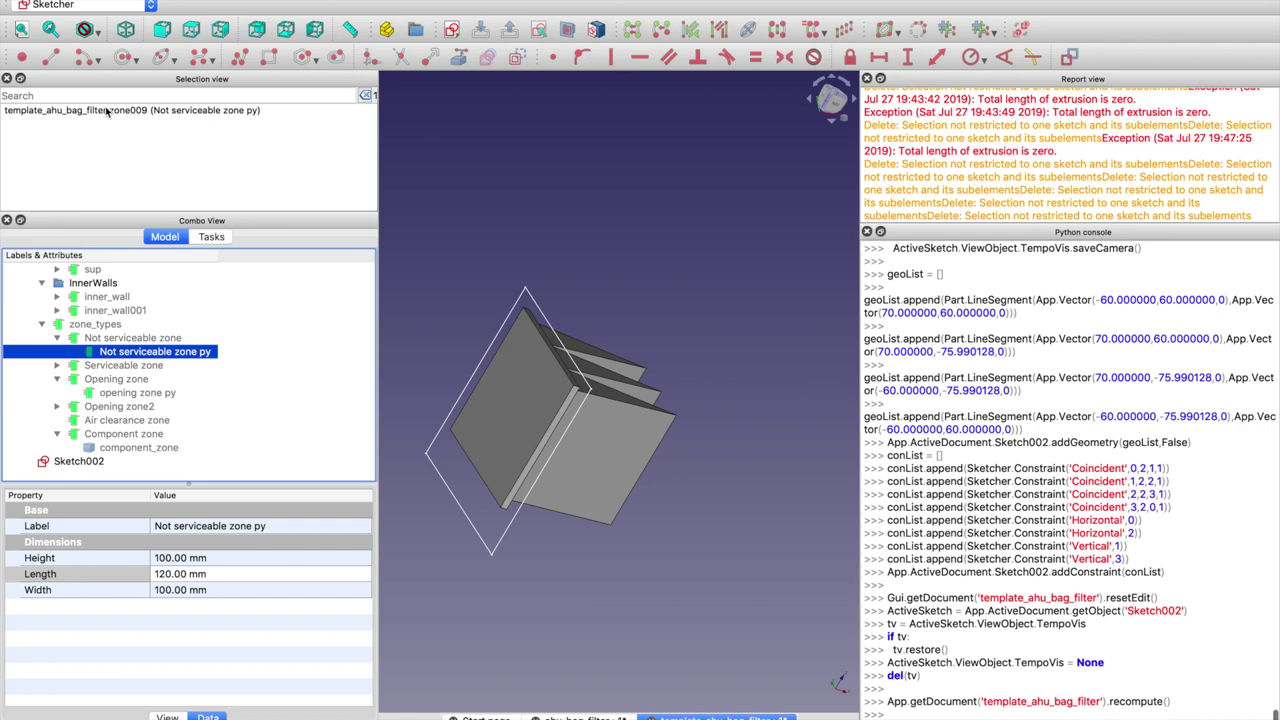
{"action": "double_click", "coordinate": [78, 462]}
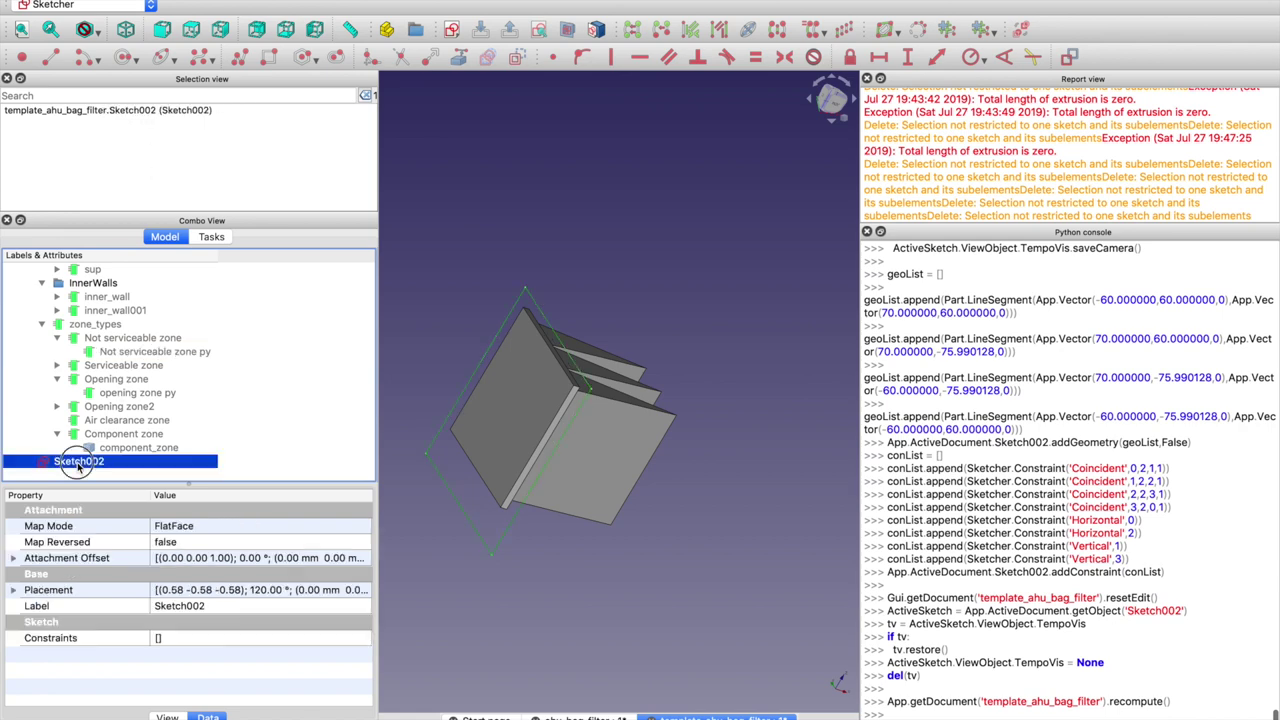
Constrain the rectangle's bottom edge length to the formula zone009.Width
{"action": "left_click", "coordinate": [624, 567]}
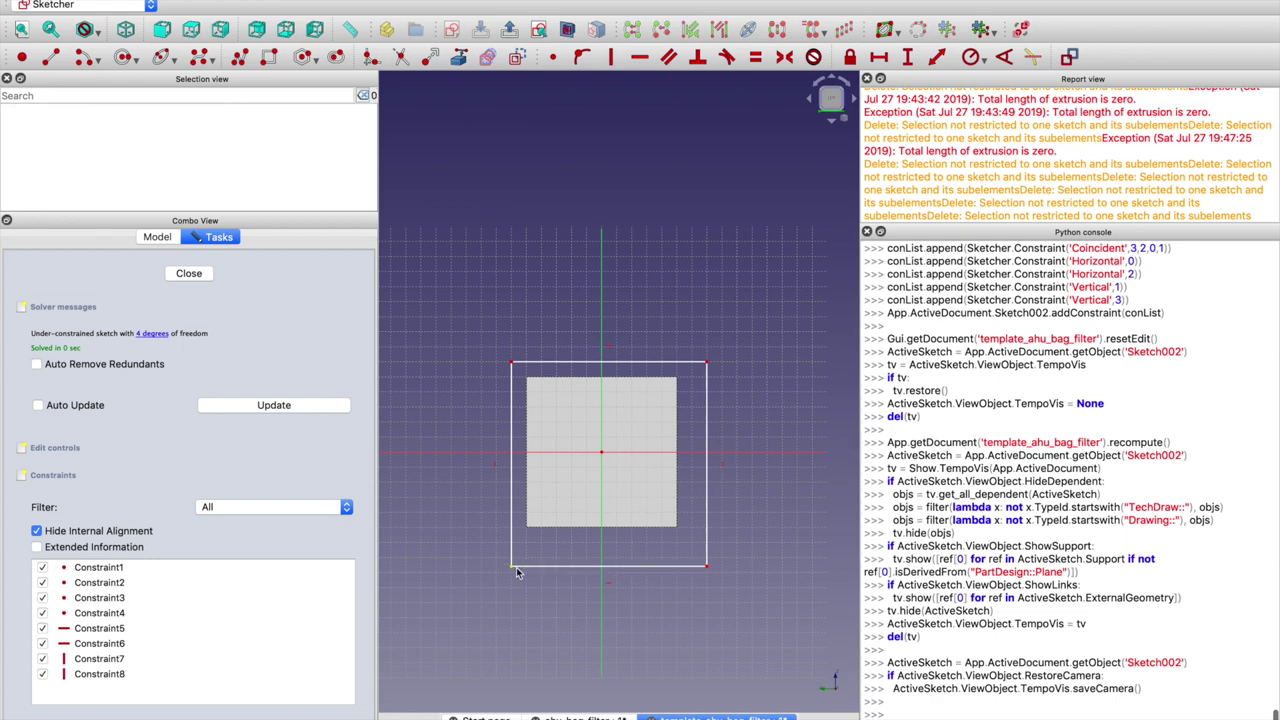
{"action": "left_click", "coordinate": [936, 57]}
{"action": "left_click", "coordinate": [727, 337]}
{"action": "type", "text": "z"}
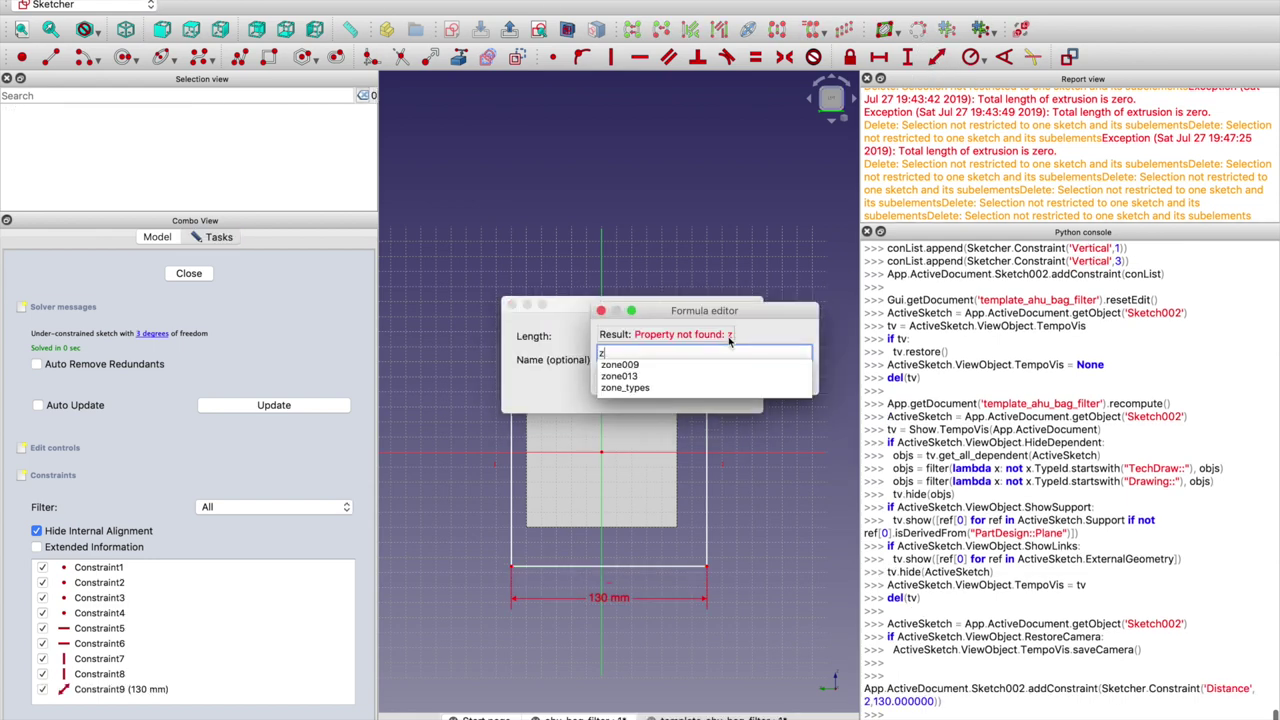
{"action": "type", "text": "one009"}
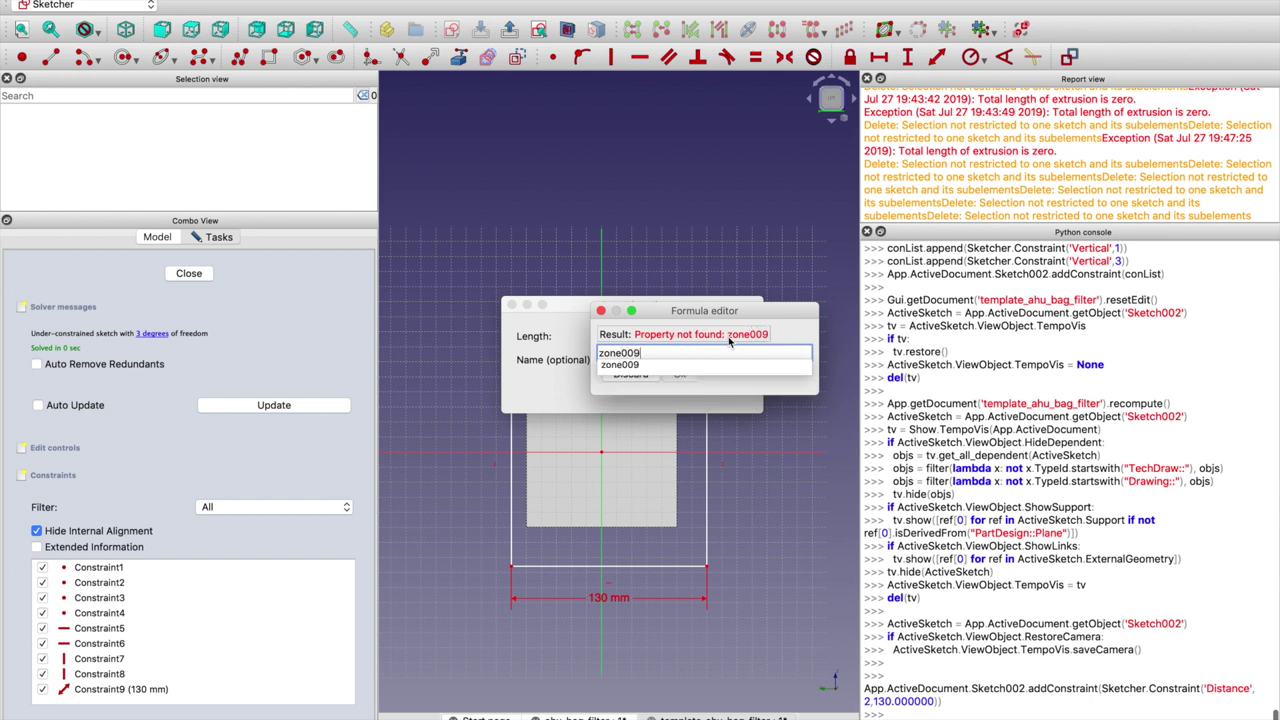
{"action": "type", "text": "."}
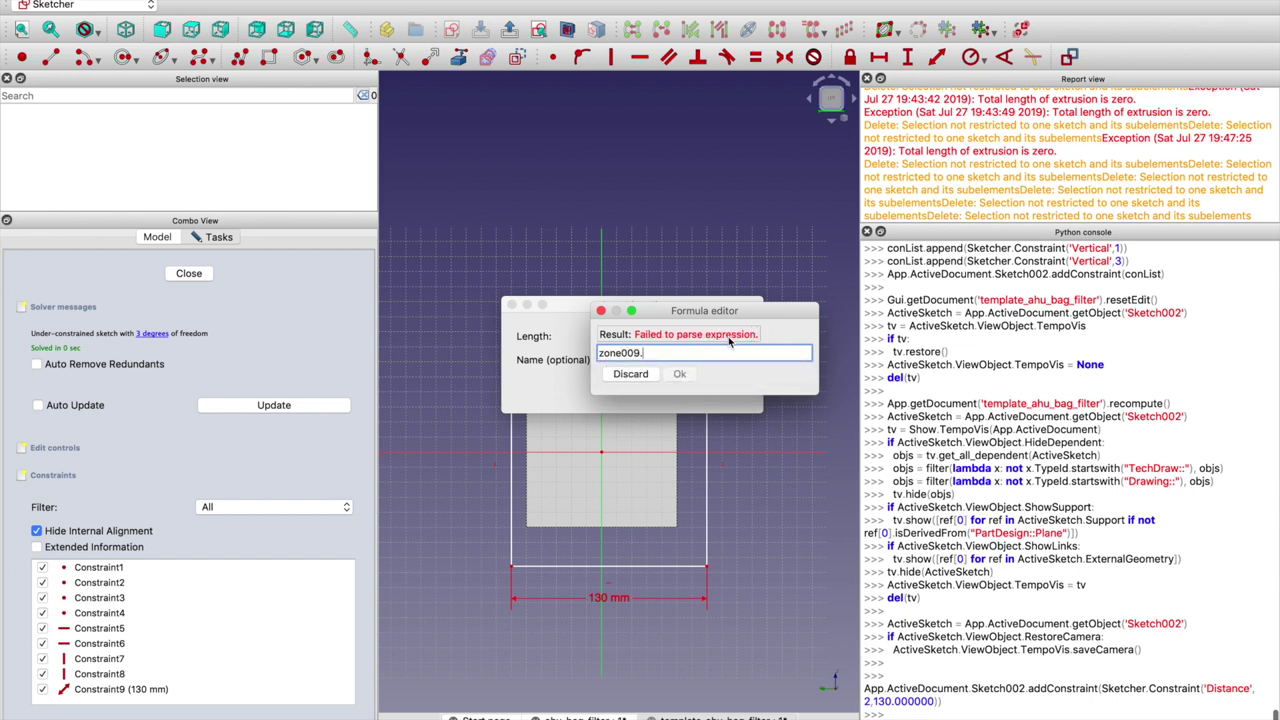
{"action": "type", "text": "Wi"}
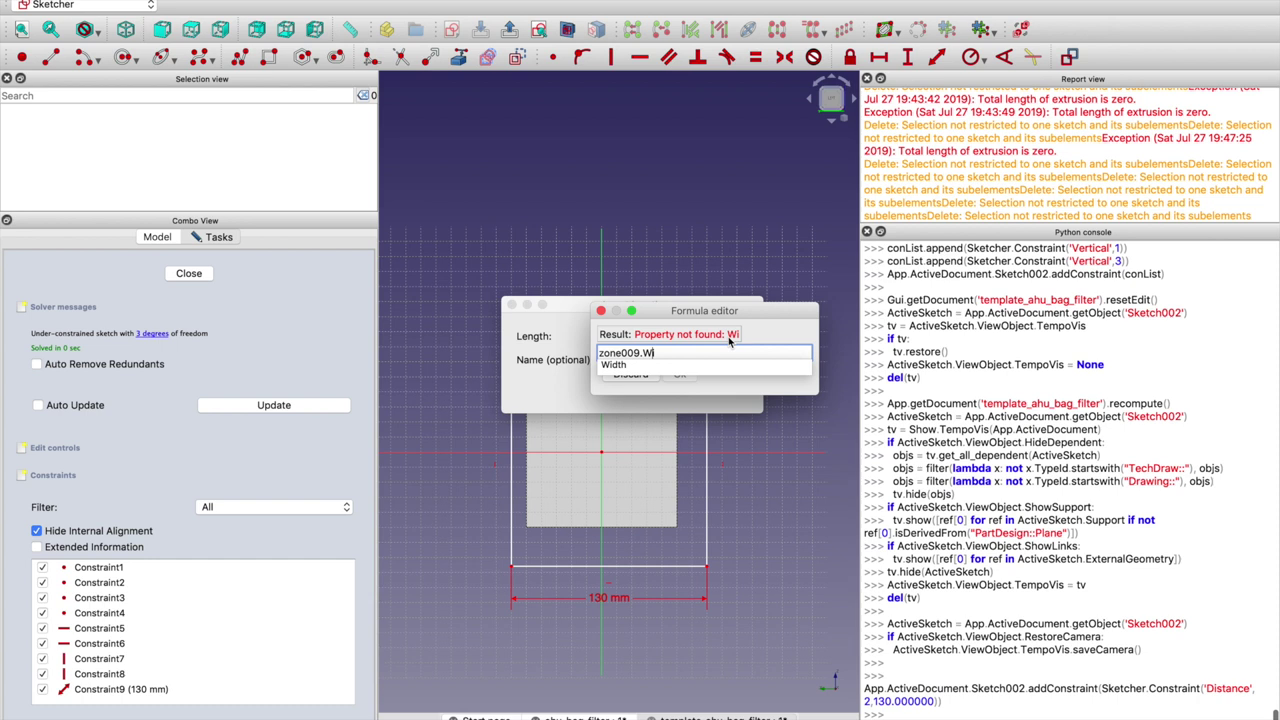
{"action": "key", "text": "Down"}
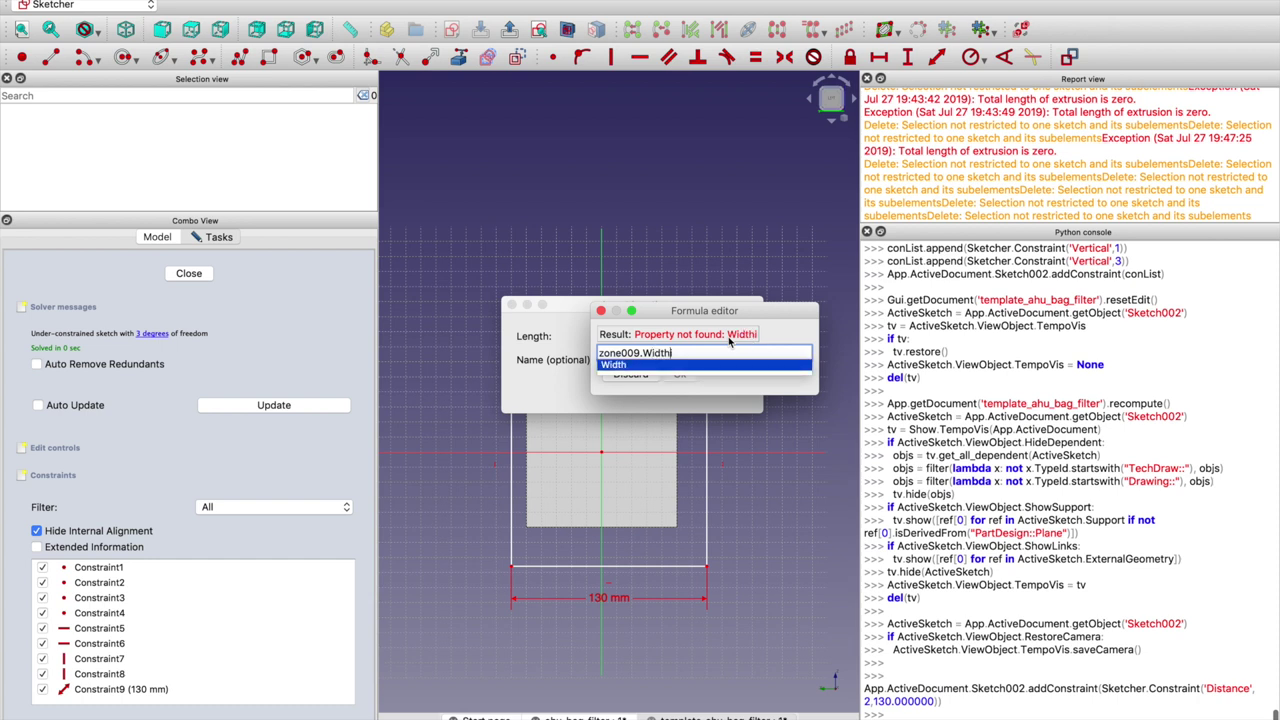
{"action": "key", "text": "BackSpace"}
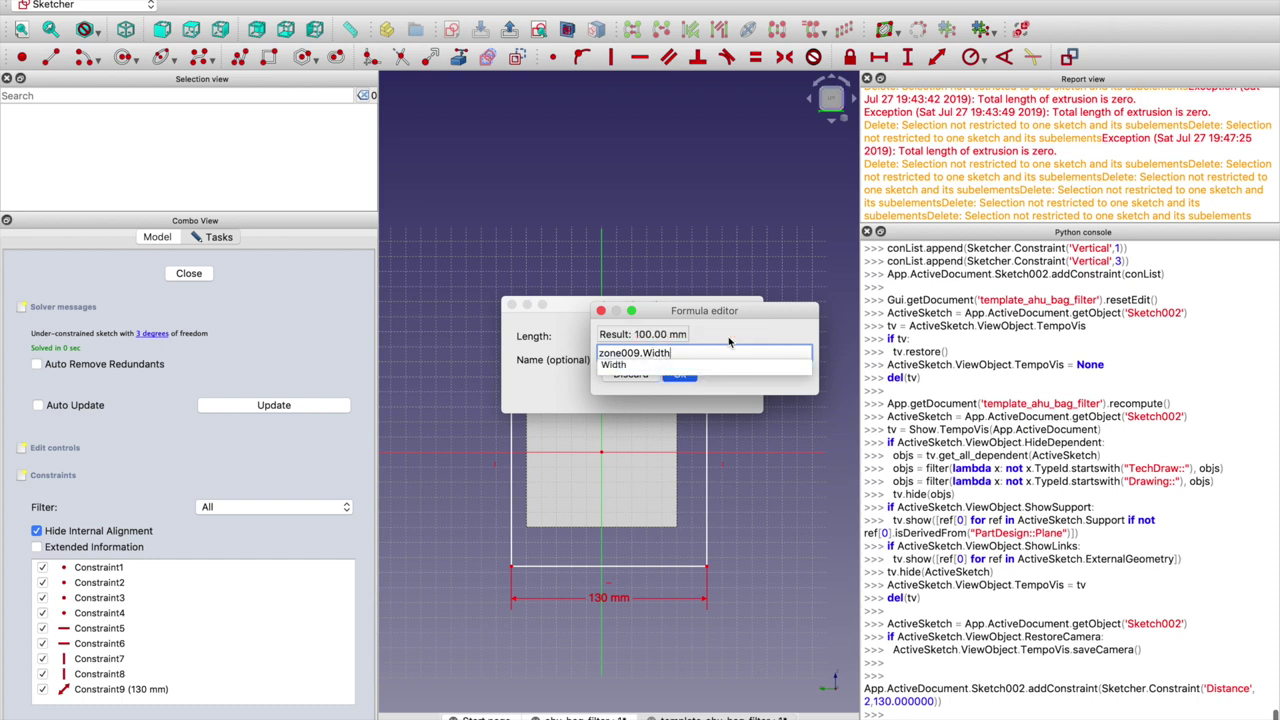
{"action": "key", "text": "Return"}
{"action": "key", "text": "Return"}
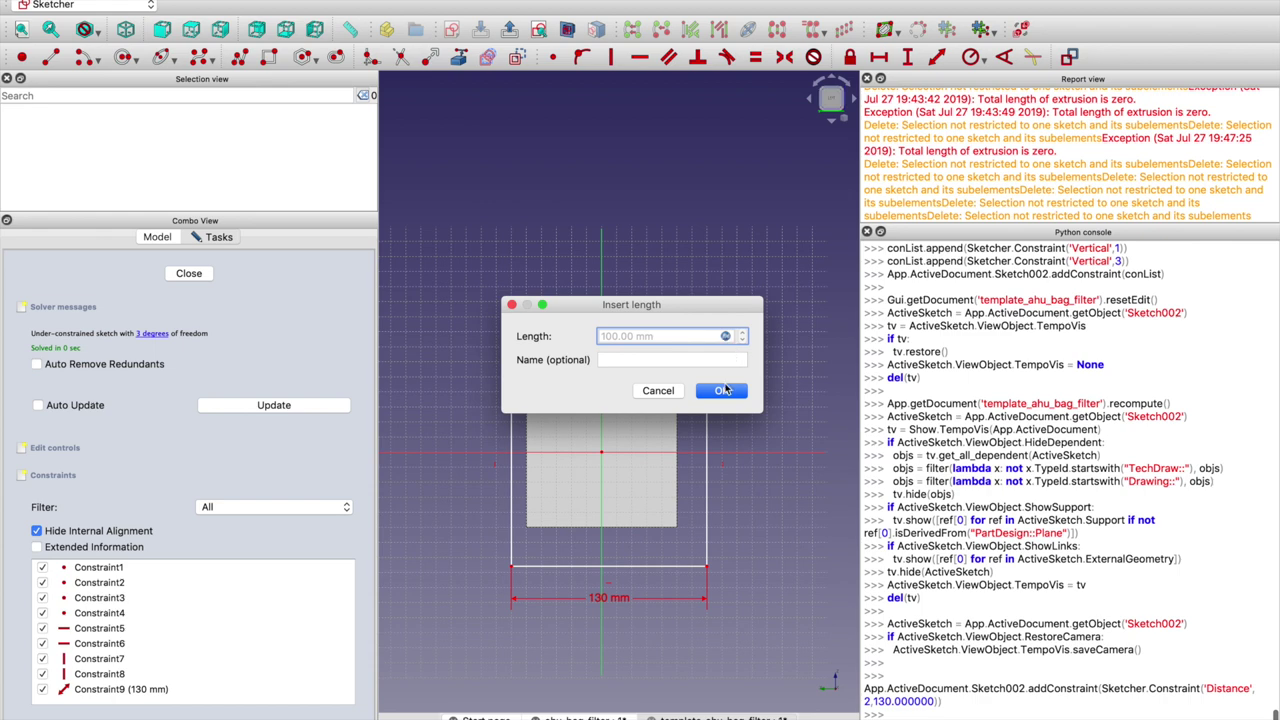
{"action": "left_click", "coordinate": [724, 390]}
Set the horizontal distance from origin to bottom-right corner to half of zone009.Width
{"action": "left_click", "coordinate": [601, 453]}
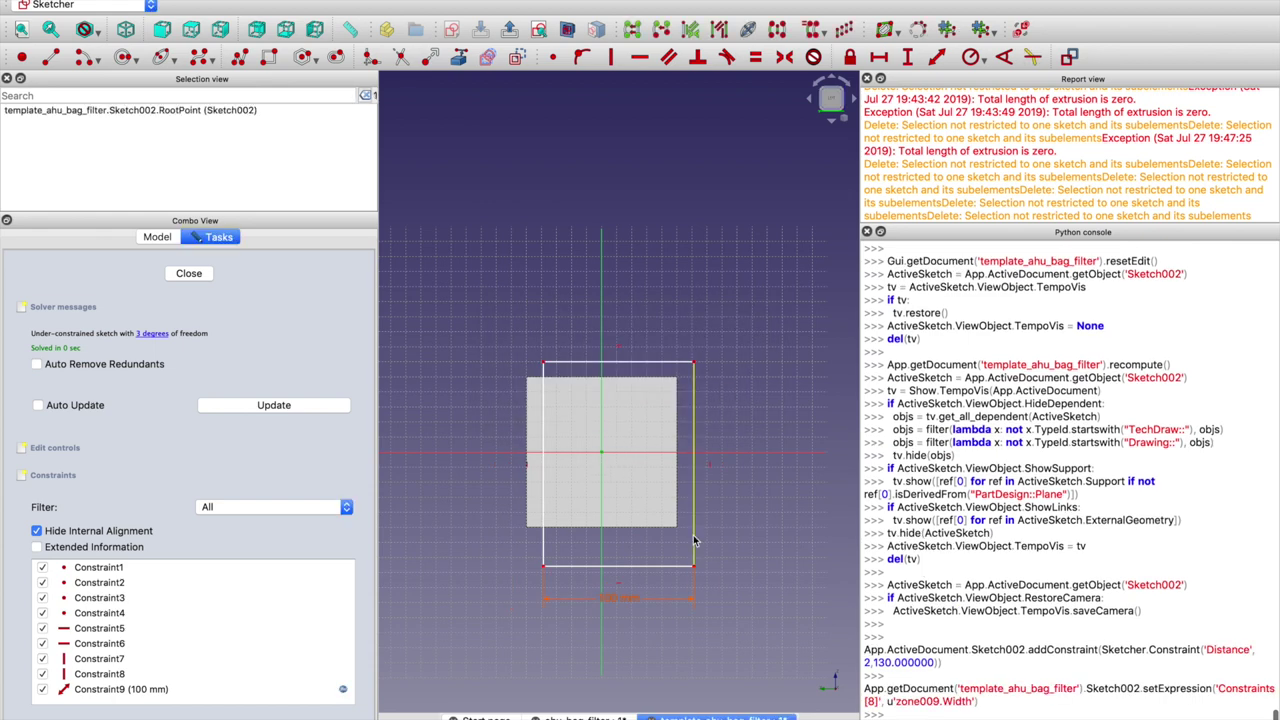
{"action": "left_click", "coordinate": [694, 566]}
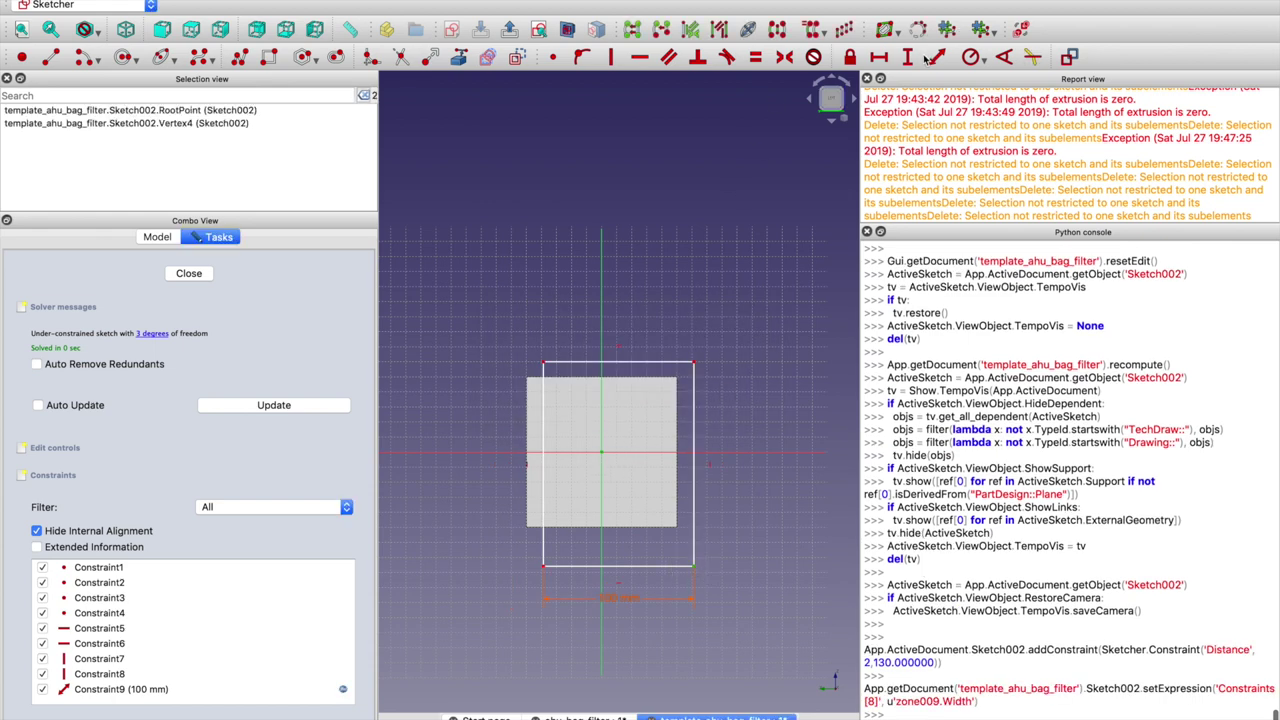
{"action": "left_click", "coordinate": [879, 58]}
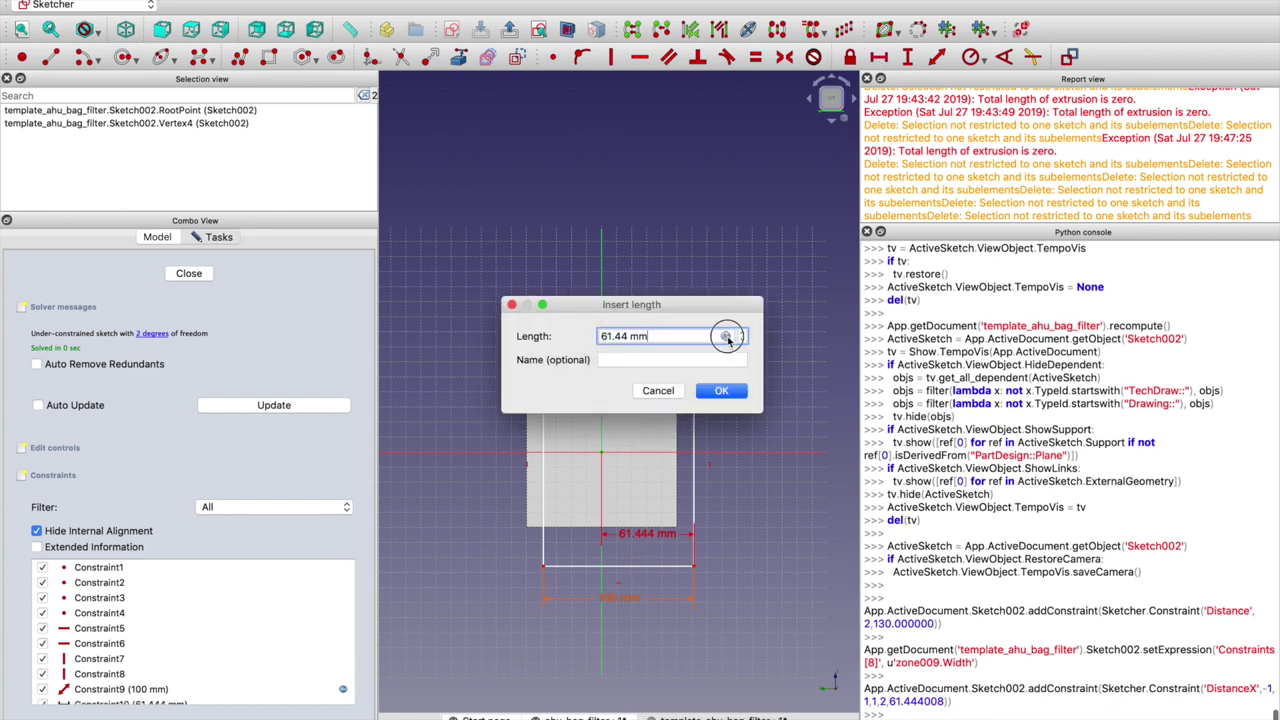
{"action": "left_click", "coordinate": [726, 338]}
{"action": "type", "text": "zone00"}
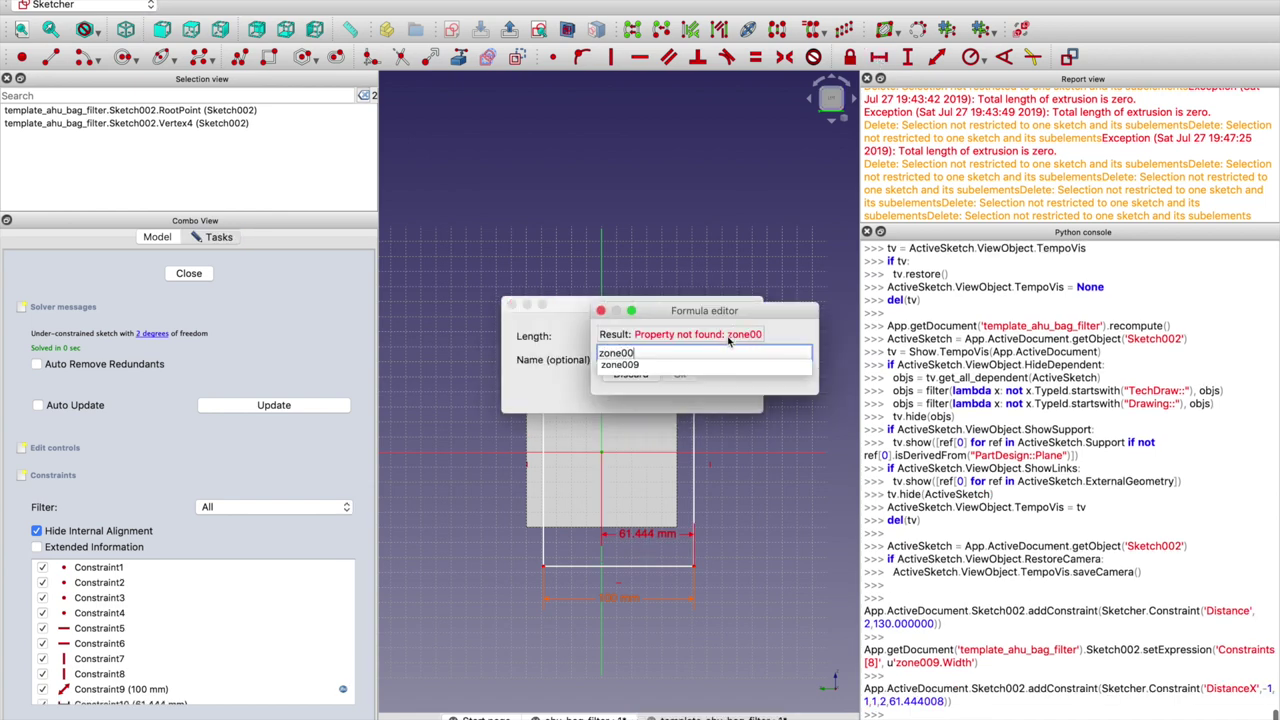
{"action": "type", "text": "9.Wi"}
{"action": "key", "text": "Return"}
{"action": "key", "text": "Return"}
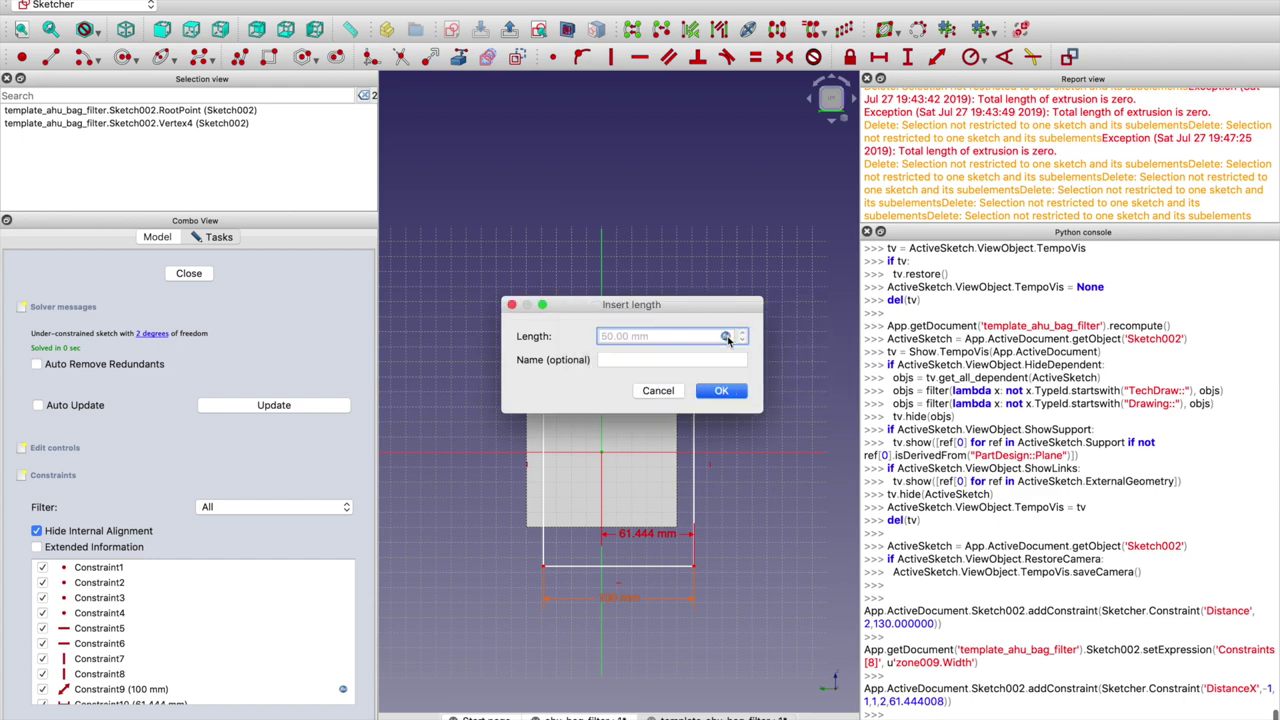
{"action": "left_click", "coordinate": [743, 392]}
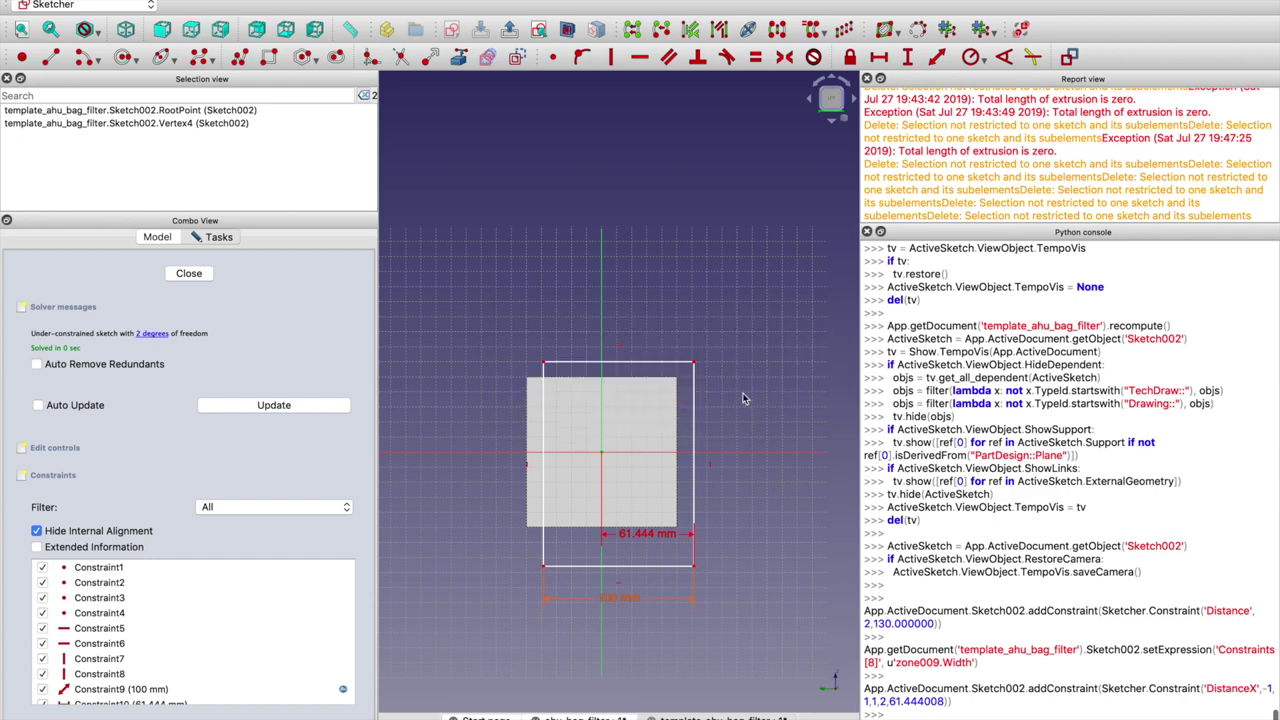
Constrain the rectangle's right edge length to the formula zone009.Height
{"action": "left_click", "coordinate": [678, 386]}
{"action": "left_click", "coordinate": [912, 60]}
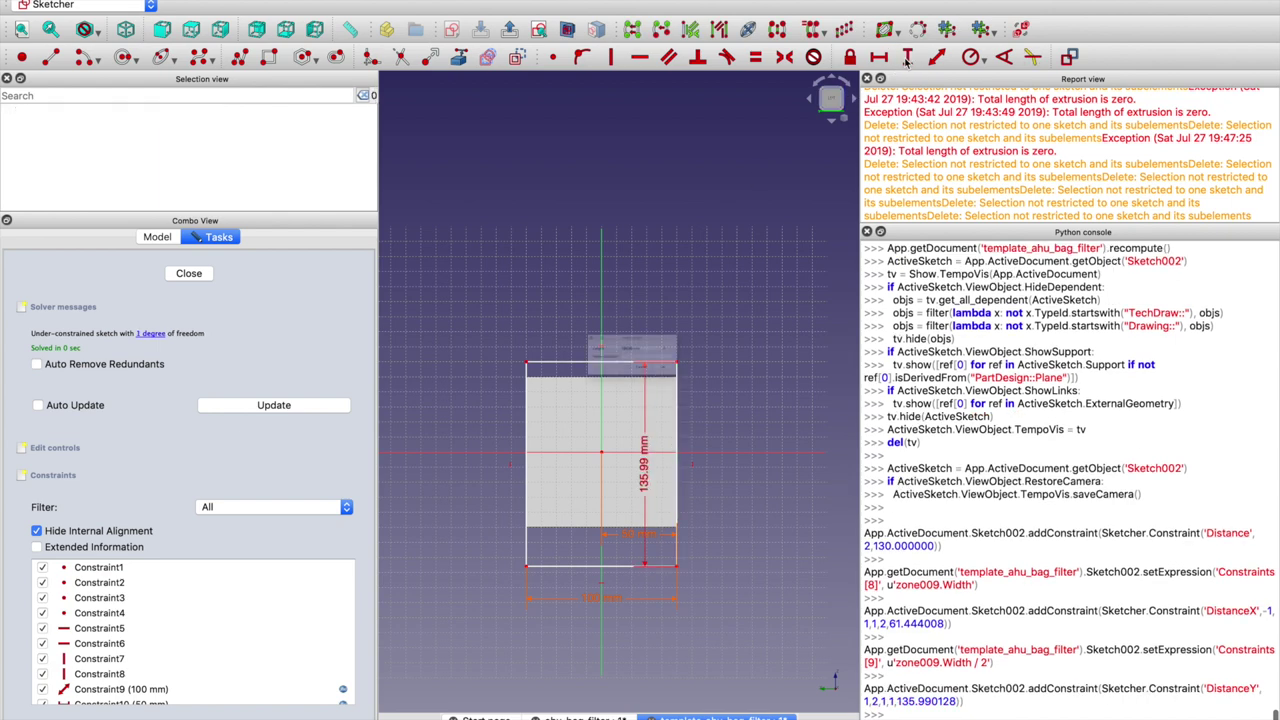
{"action": "left_click", "coordinate": [648, 402]}
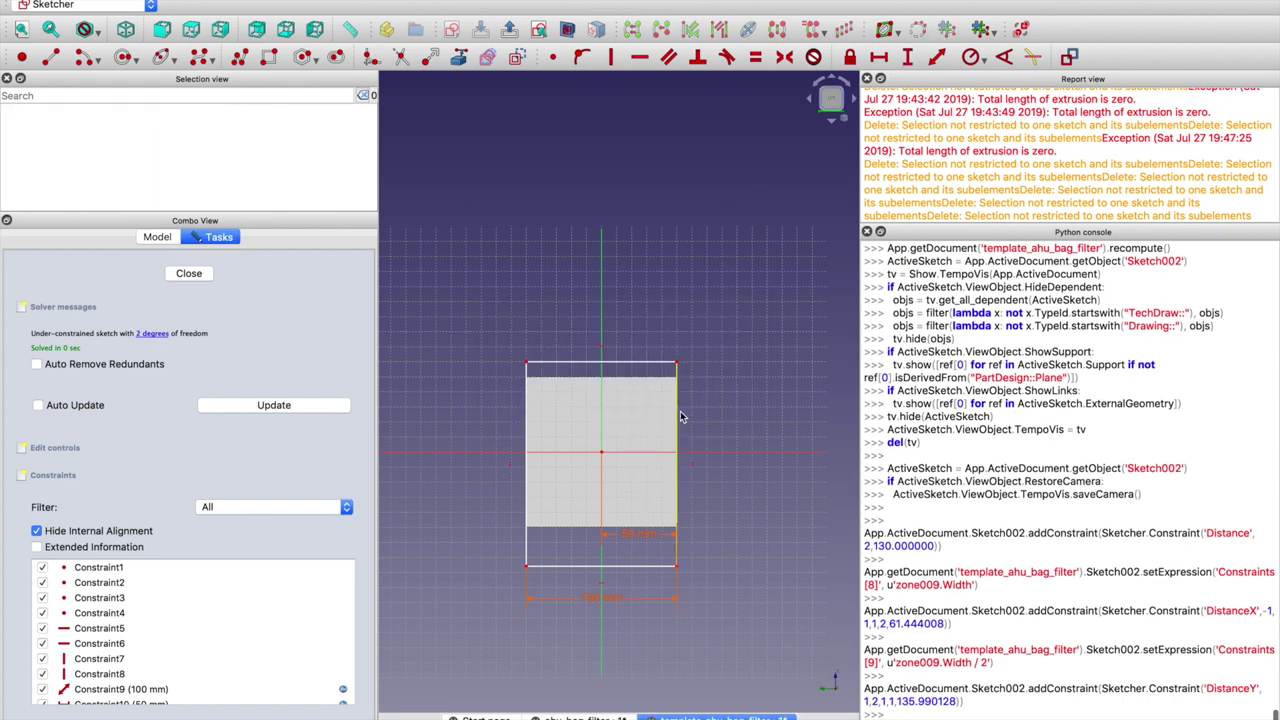
{"action": "left_click", "coordinate": [677, 412]}
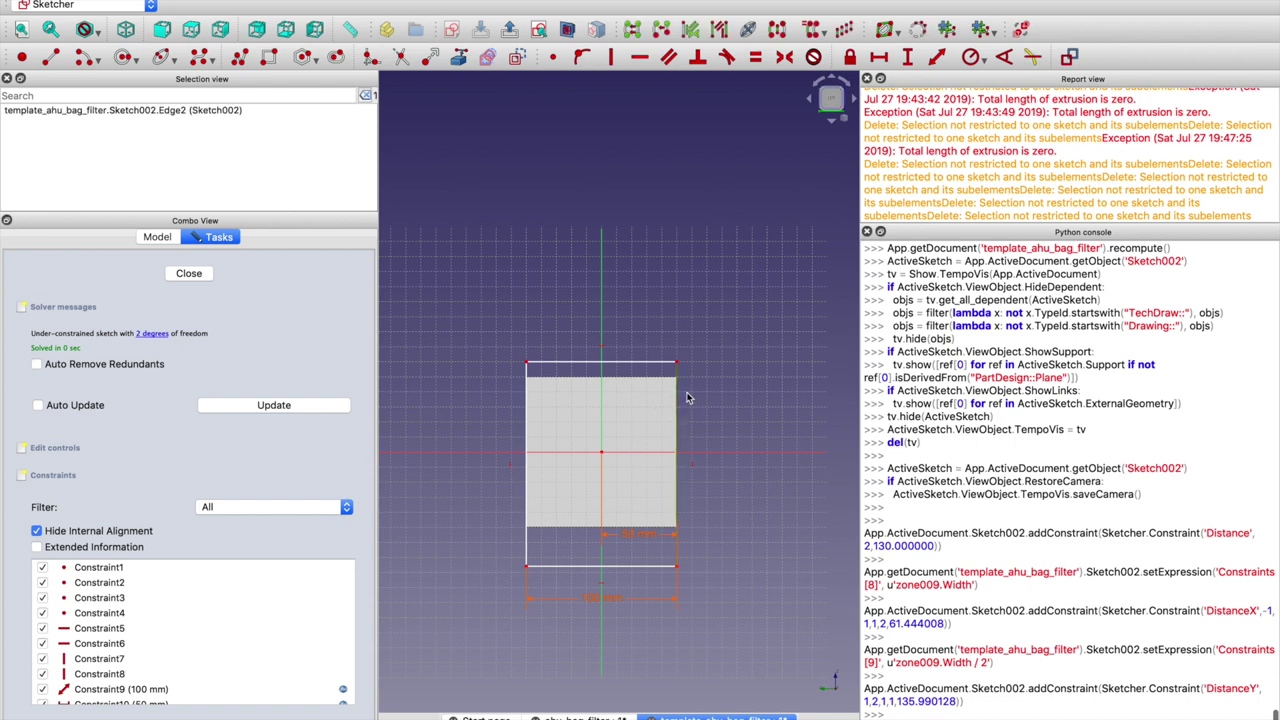
{"action": "left_click", "coordinate": [940, 60]}
{"action": "left_click", "coordinate": [726, 336]}
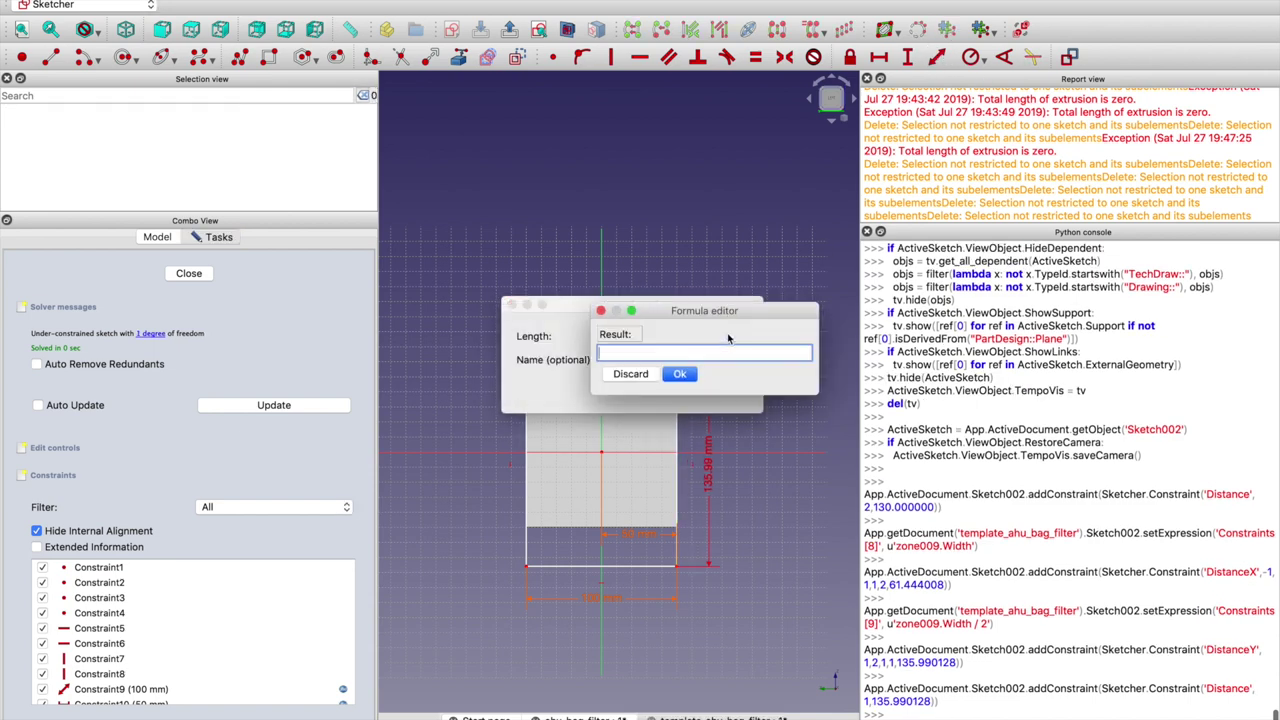
{"action": "type", "text": "zone0"}
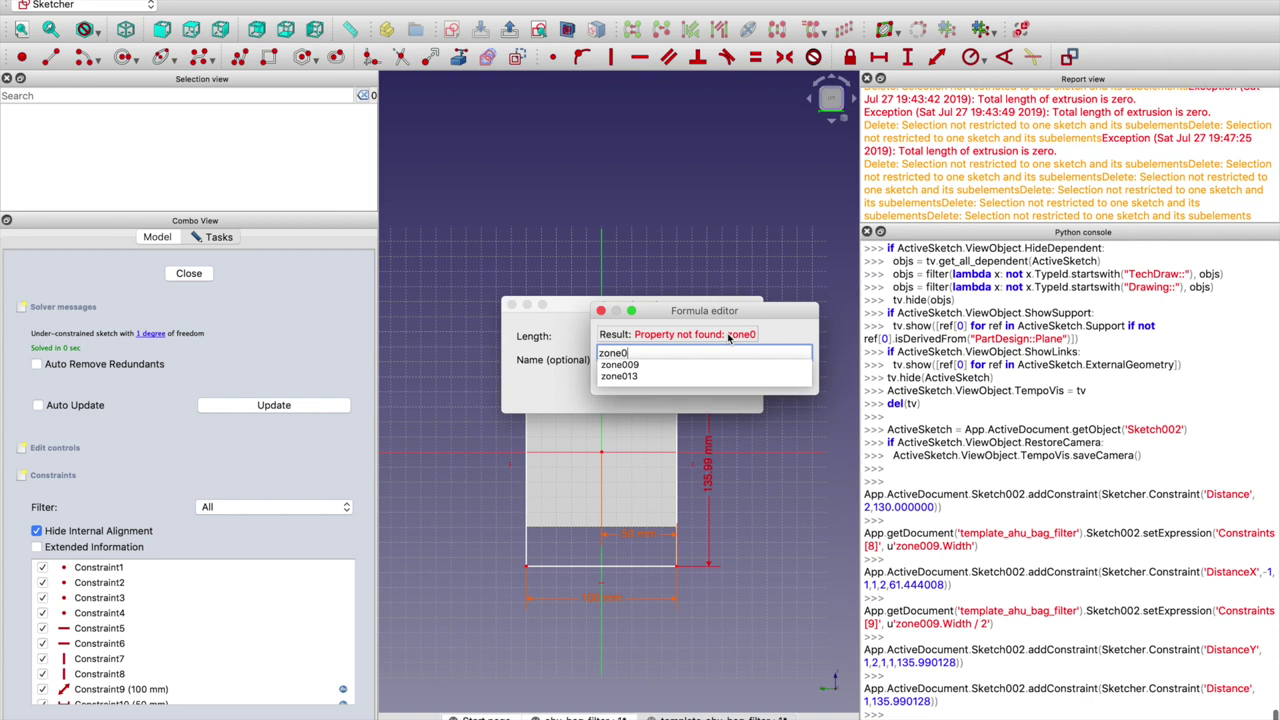
{"action": "type", "text": "09.H"}
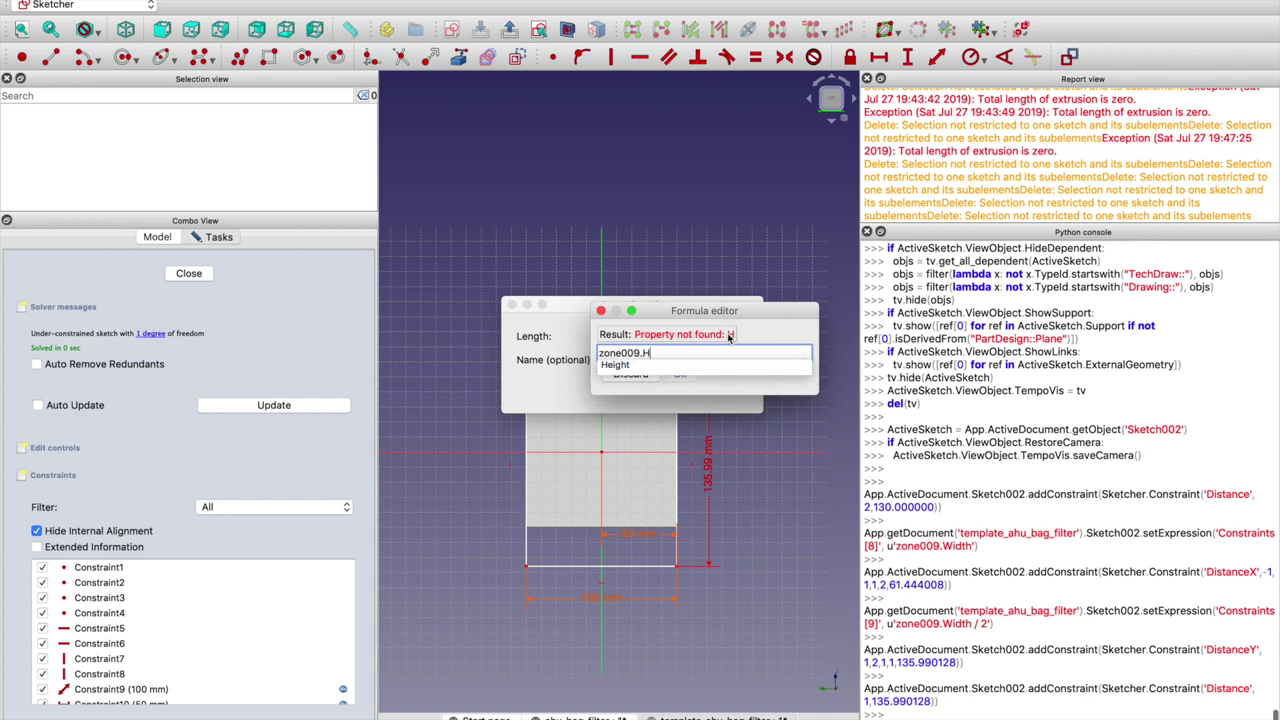
{"action": "key", "text": "Down"}
{"action": "key", "text": "Return"}
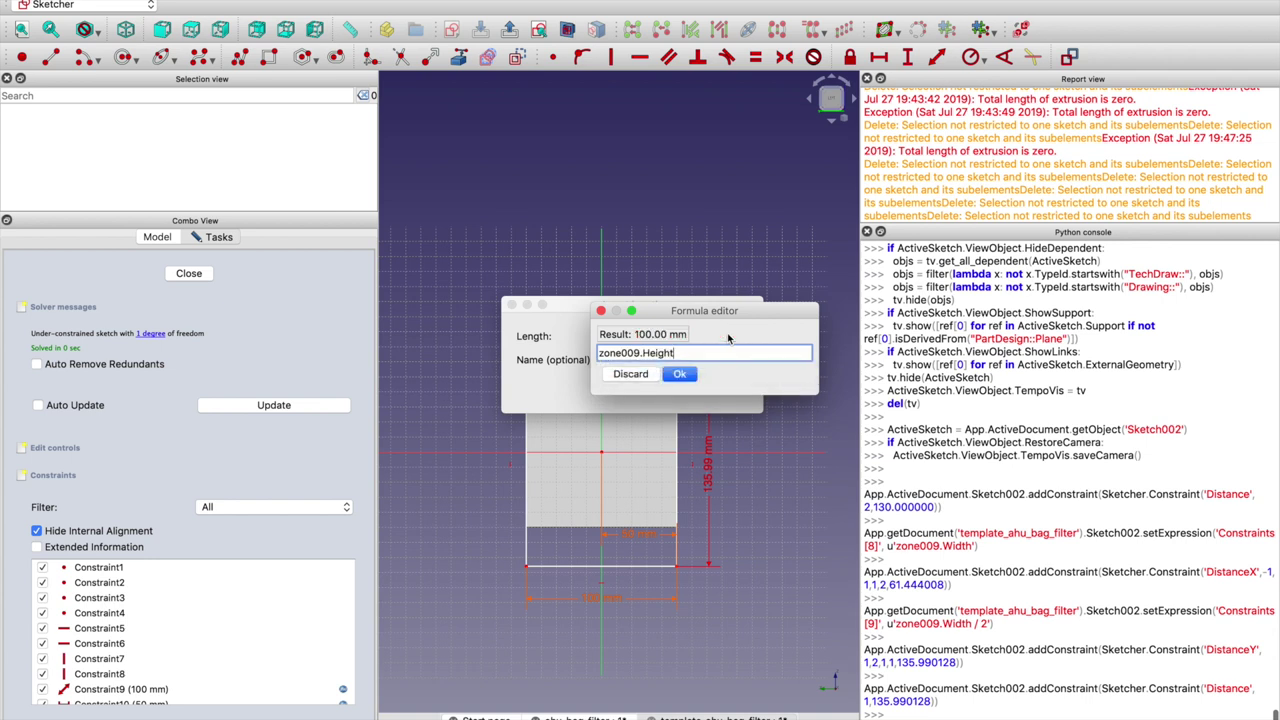
{"action": "key", "text": "Return"}
{"action": "left_click", "coordinate": [724, 390]}
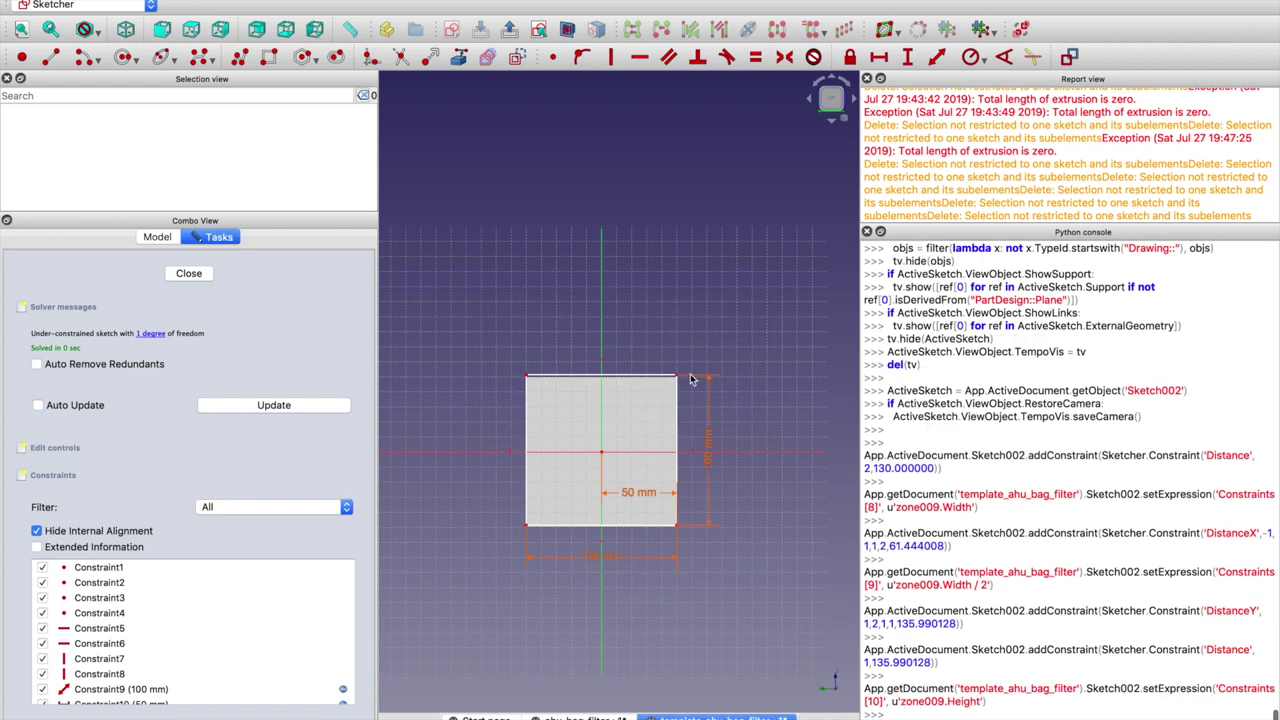
Set the corner-to-origin vertical distance to zone009.Height/2 and close the sketch
{"action": "left_click", "coordinate": [677, 377]}
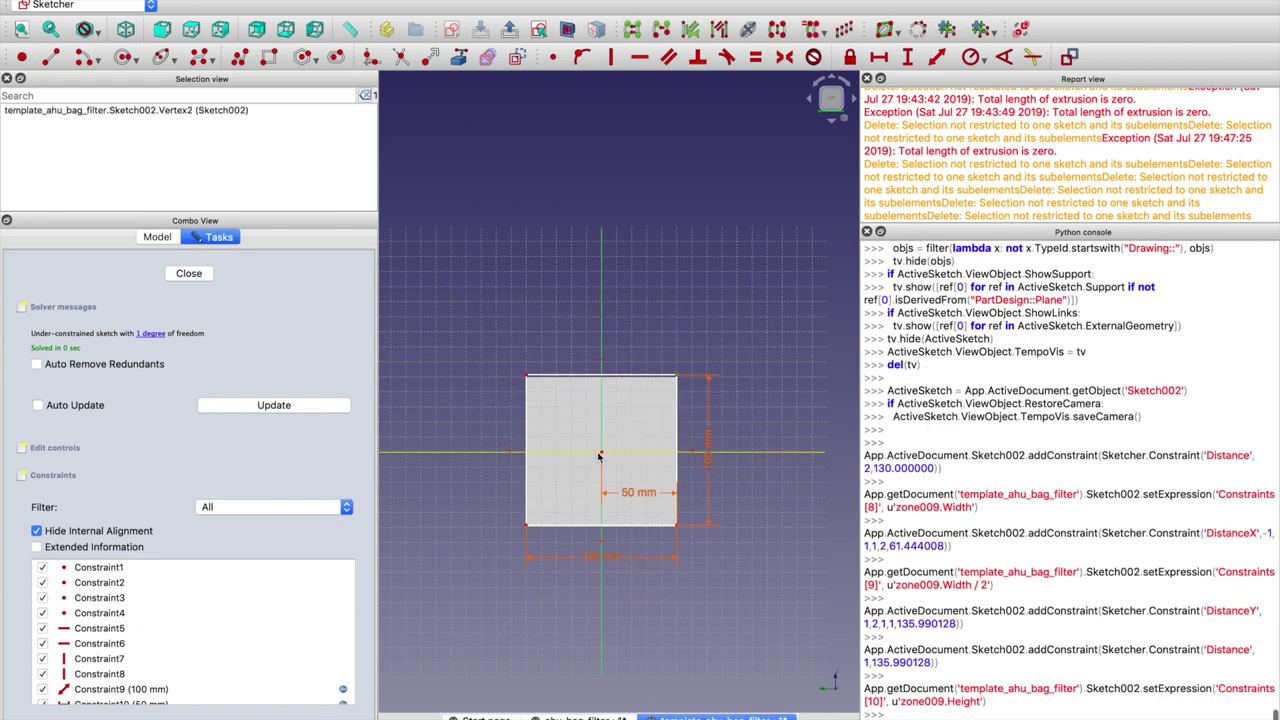
{"action": "left_click", "coordinate": [601, 452]}
{"action": "left_click", "coordinate": [909, 59]}
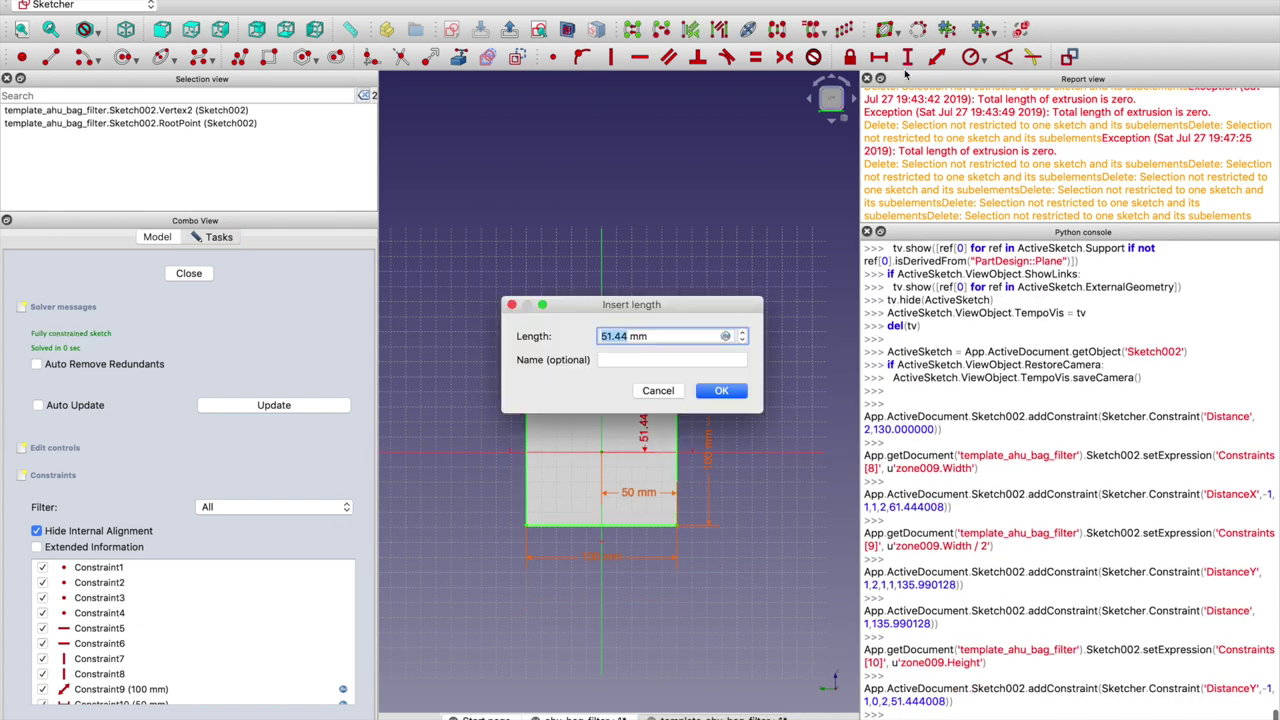
{"action": "left_click", "coordinate": [726, 336]}
{"action": "type", "text": "z"}
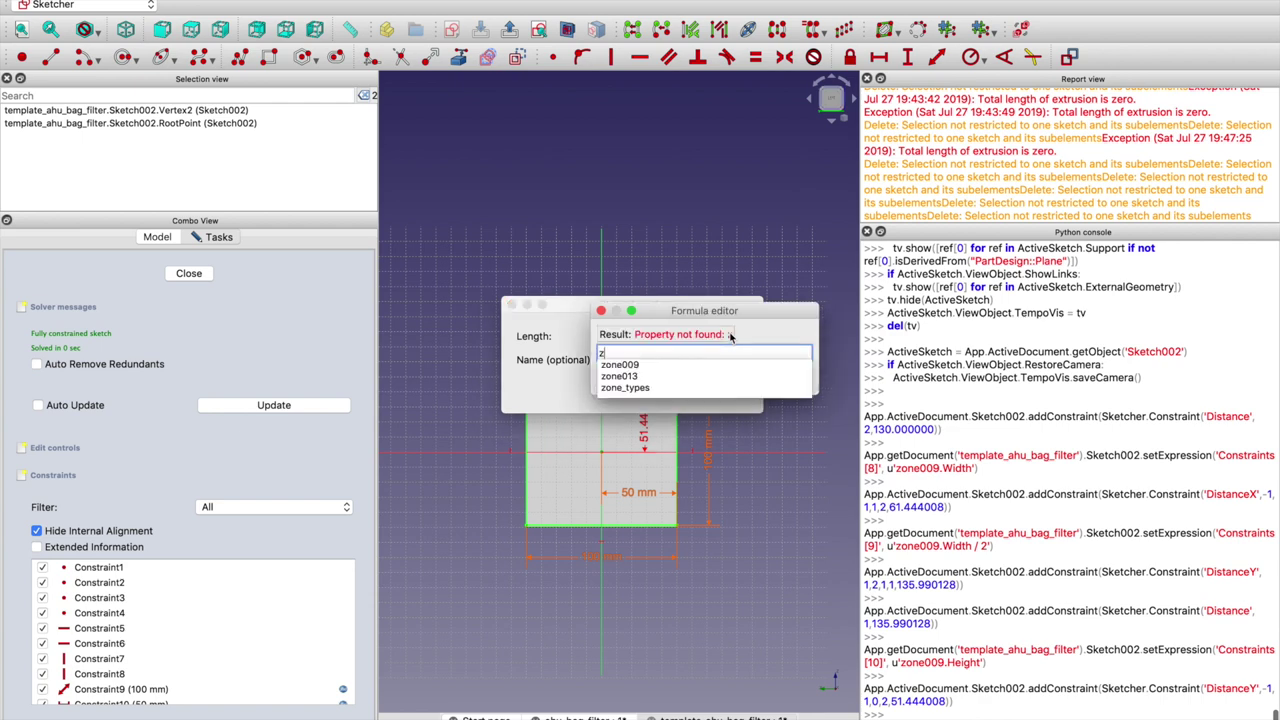
{"action": "type", "text": "one009."}
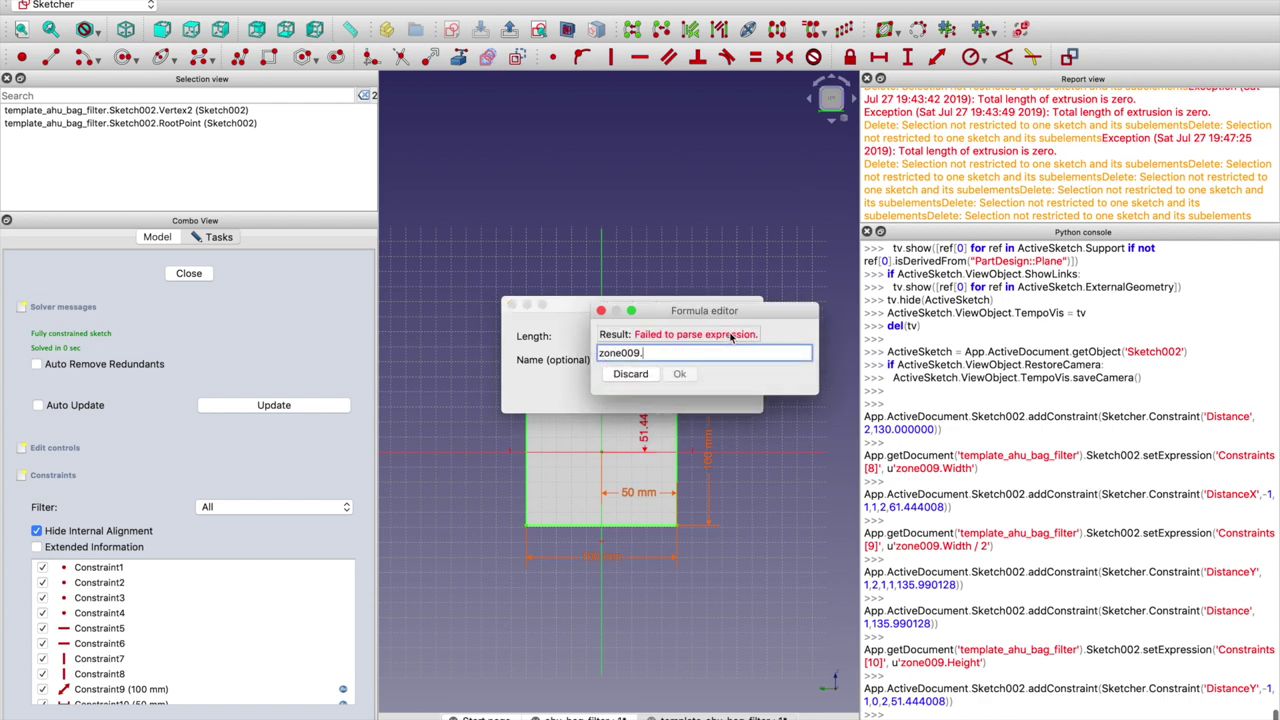
{"action": "type", "text": "Height"}
{"action": "key", "text": "Return"}
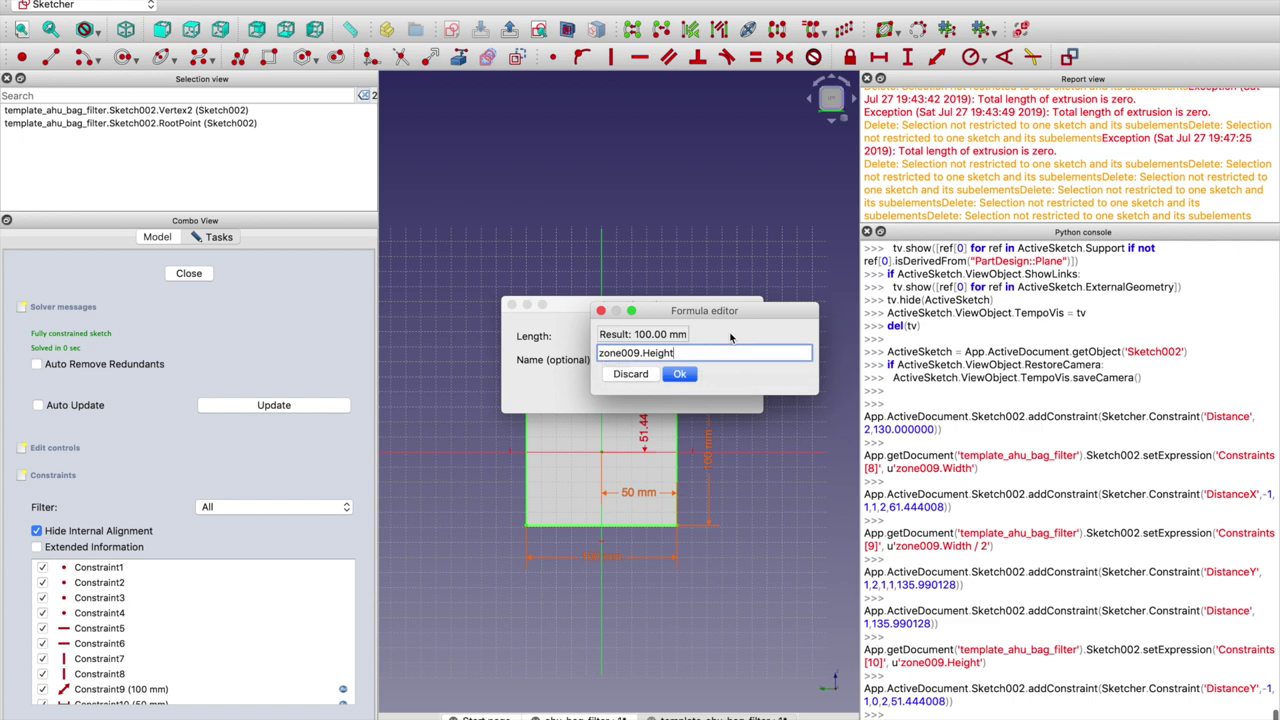
{"action": "left_click", "coordinate": [681, 374]}
{"action": "left_click", "coordinate": [737, 400]}
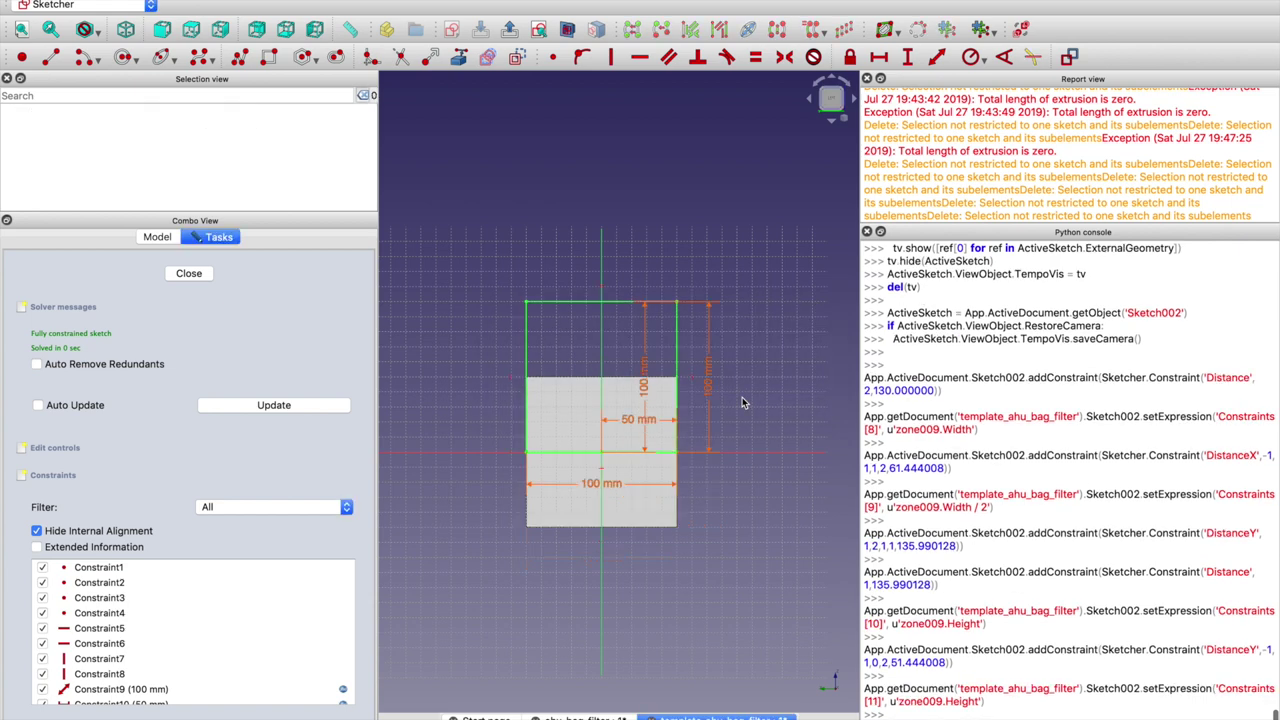
{"action": "double_click", "coordinate": [644, 380]}
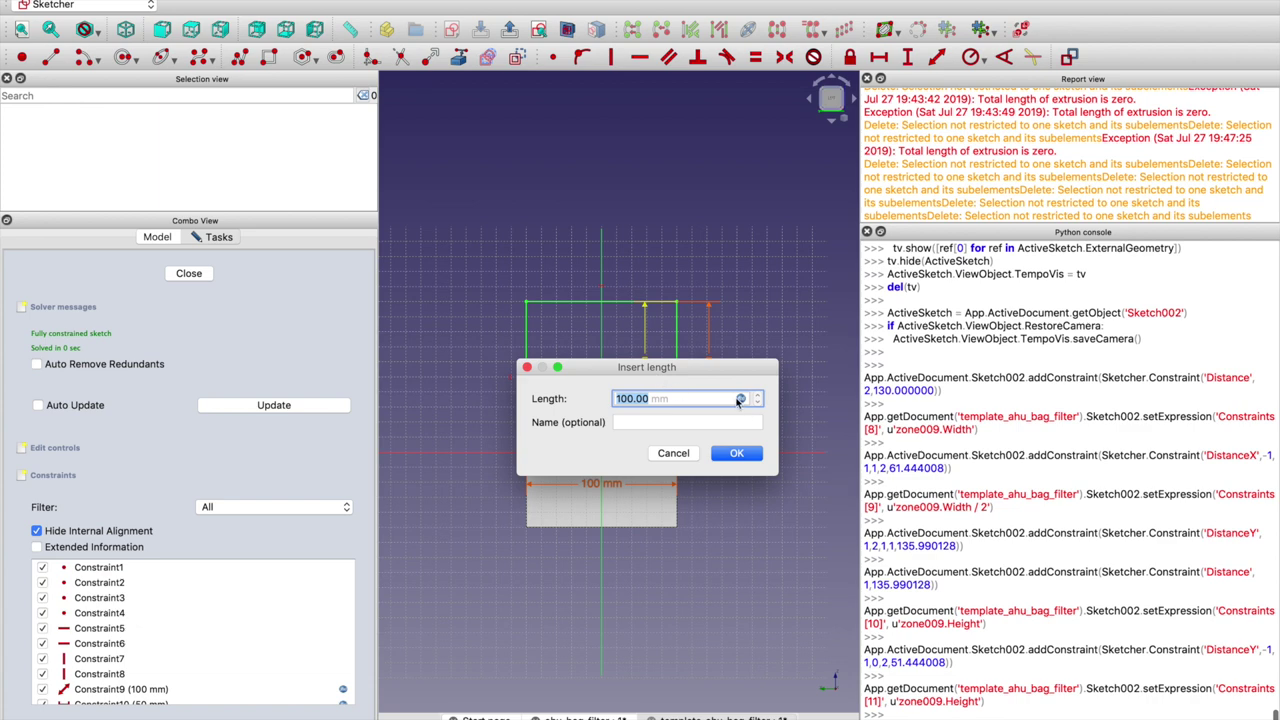
{"action": "left_click", "coordinate": [740, 399]}
{"action": "left_click", "coordinate": [739, 410]}
{"action": "type", "text": "/2"}
{"action": "key", "text": "Return"}
{"action": "left_click", "coordinate": [740, 454]}
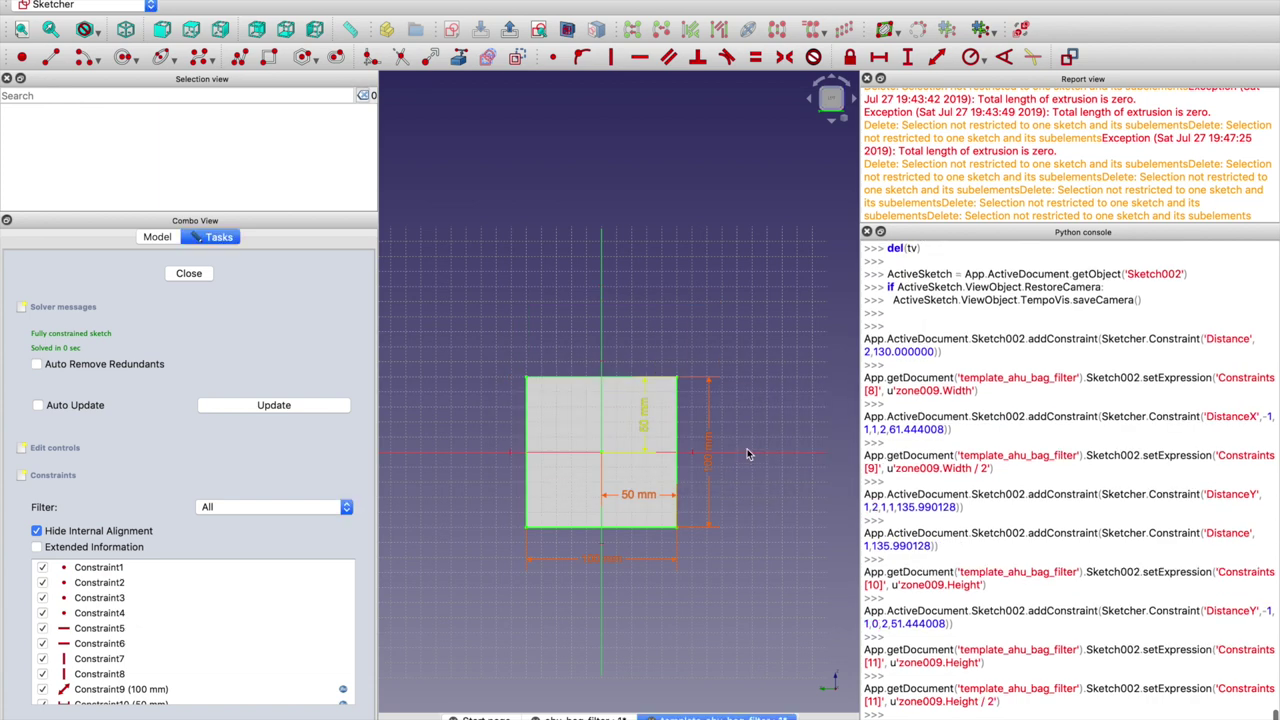
{"action": "left_click", "coordinate": [192, 273]}
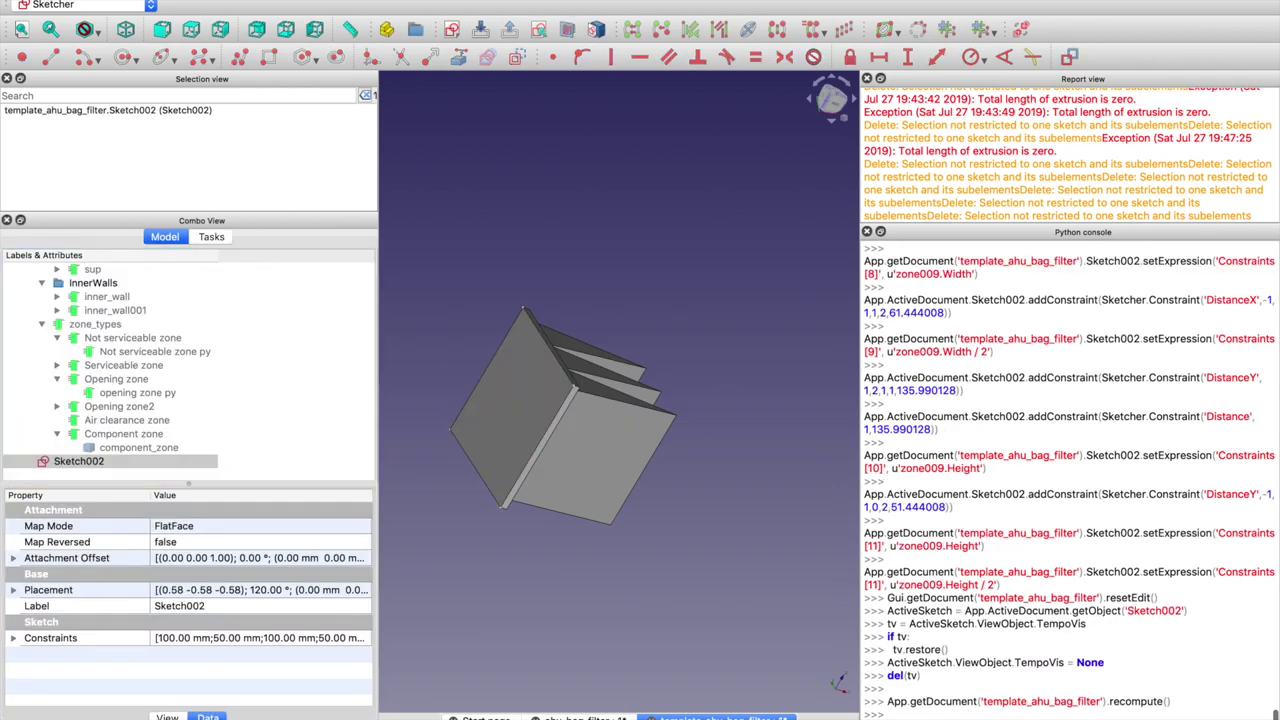
Extrude Sketch002 in the Part workbench, creating Extrude002
{"action": "left_click", "coordinate": [95, 5]}
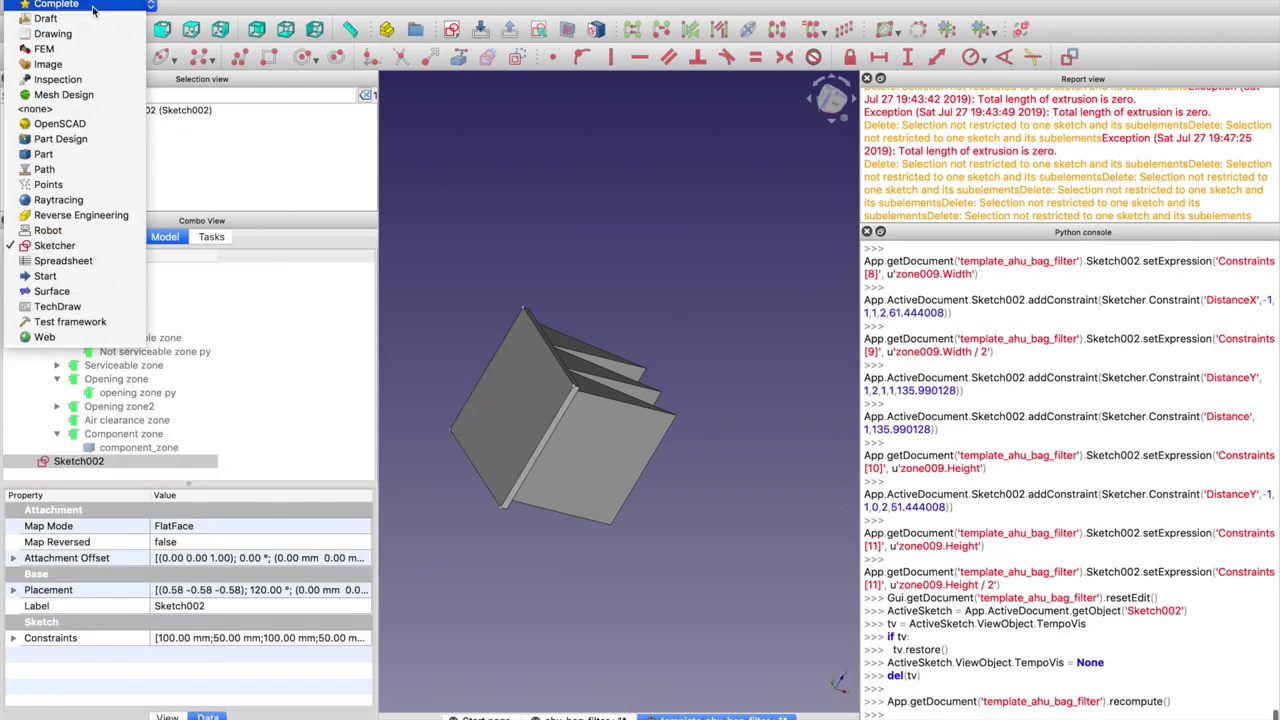
{"action": "left_click", "coordinate": [50, 163]}
{"action": "left_click", "coordinate": [21, 57]}
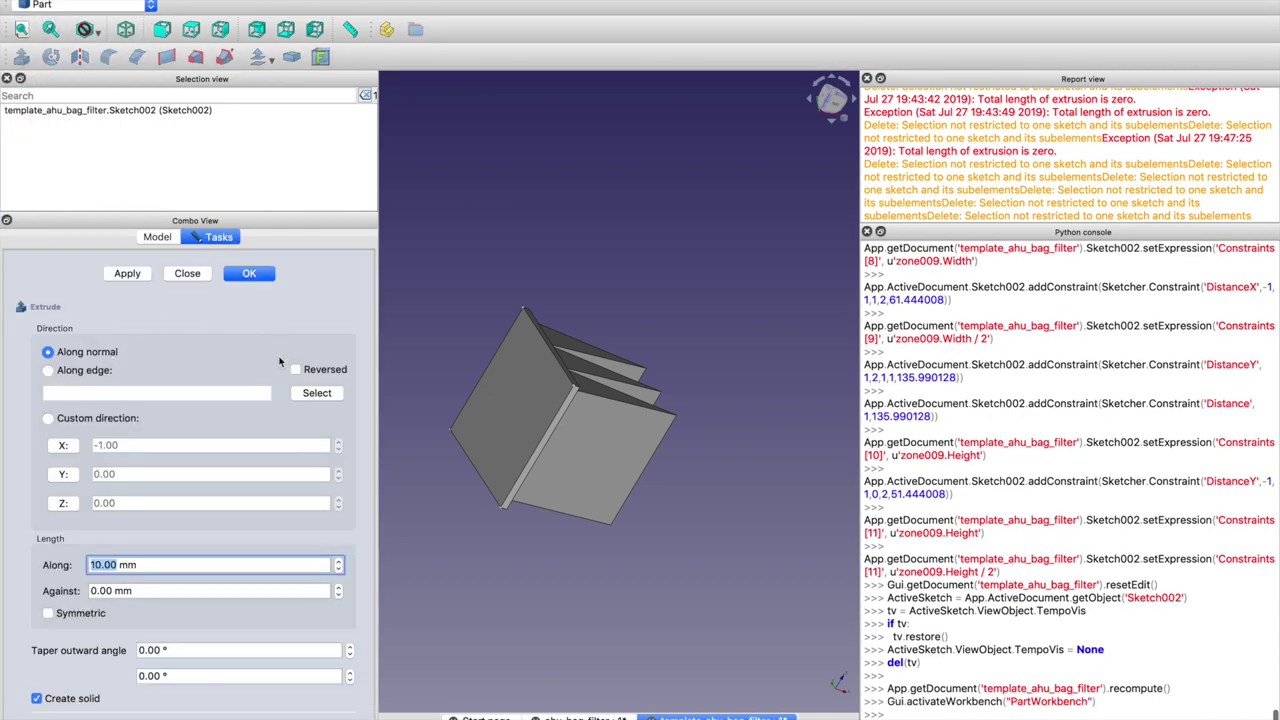
{"action": "left_click", "coordinate": [249, 273]}
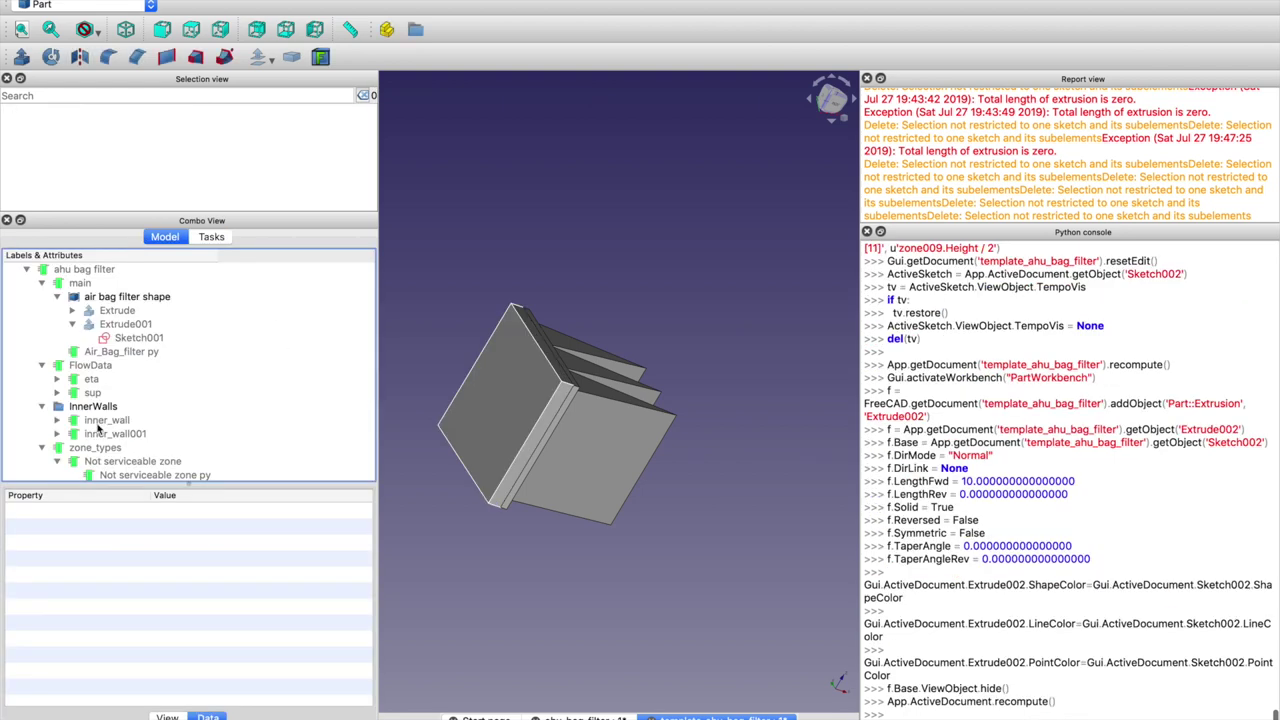
{"action": "scroll", "coordinate": [97, 427], "scroll_direction": "down", "scroll_amount": 5}
{"action": "left_click", "coordinate": [85, 465]}
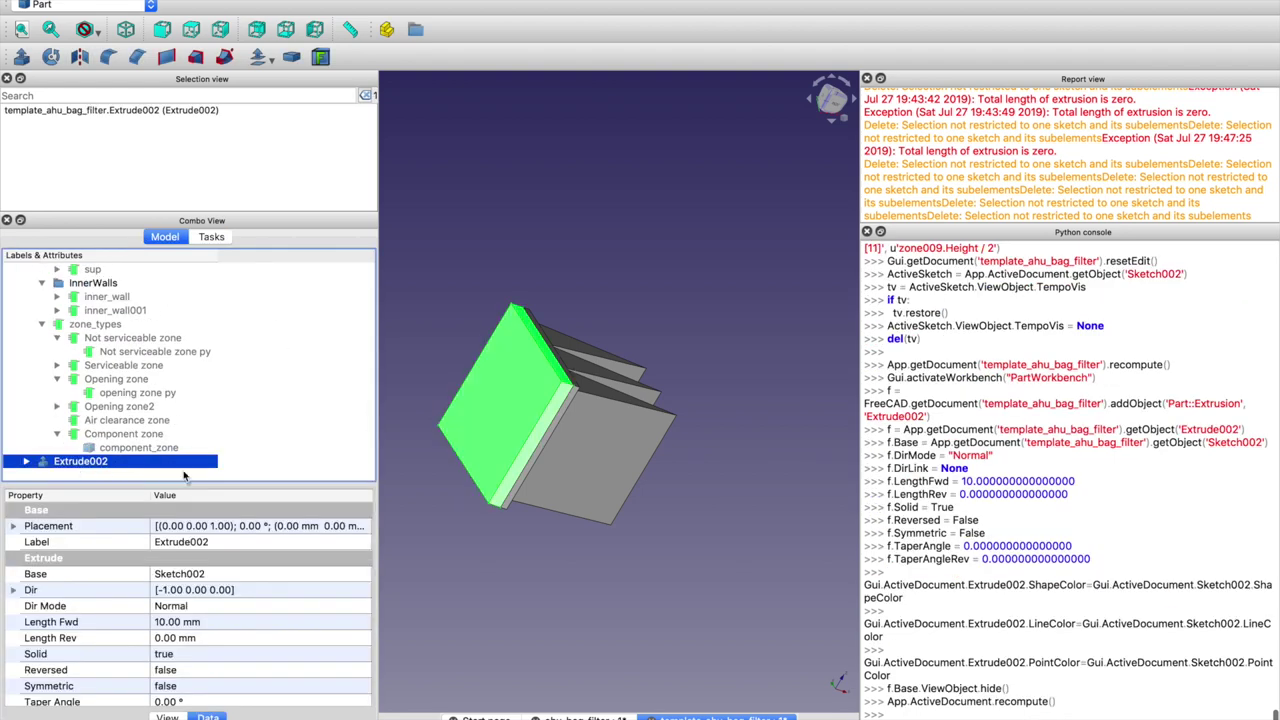
Set Extrude002's Length Rev to zone009.Length (120 mm) and Length Fwd to 0 mm
{"action": "scroll", "coordinate": [163, 622], "scroll_direction": "down", "scroll_amount": 2}
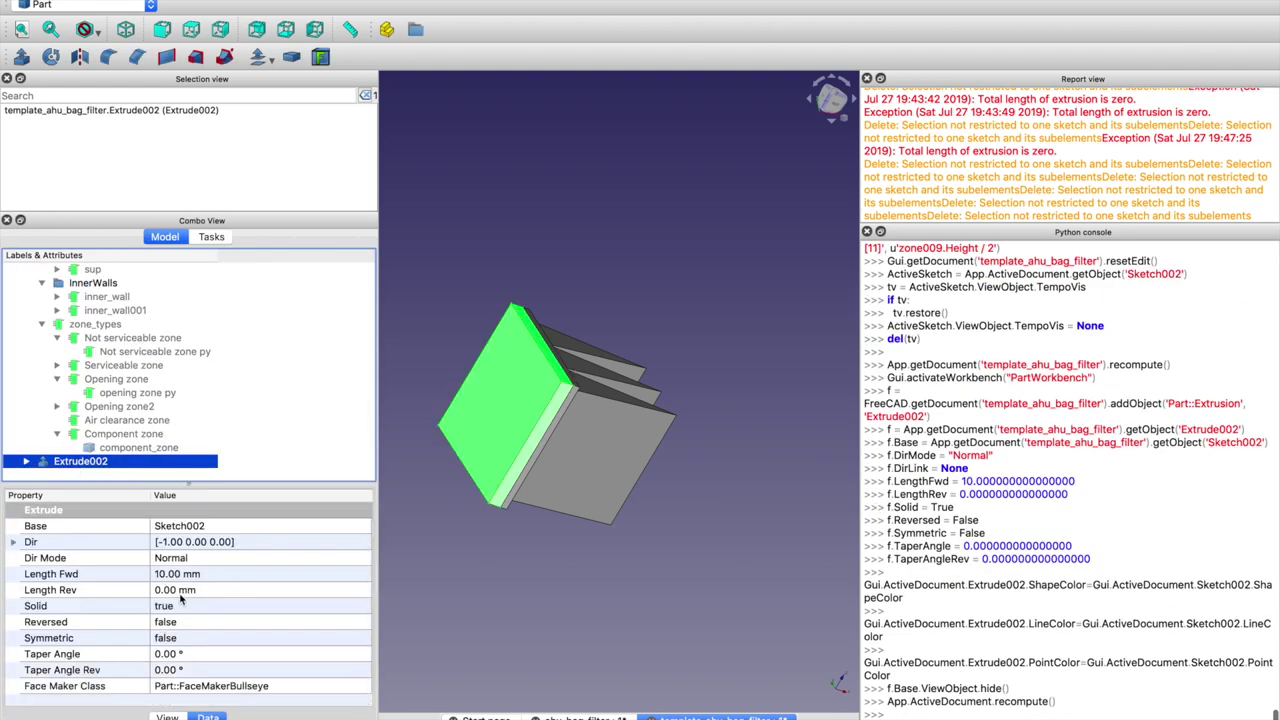
{"action": "left_click", "coordinate": [180, 591]}
{"action": "type", "text": "1"}
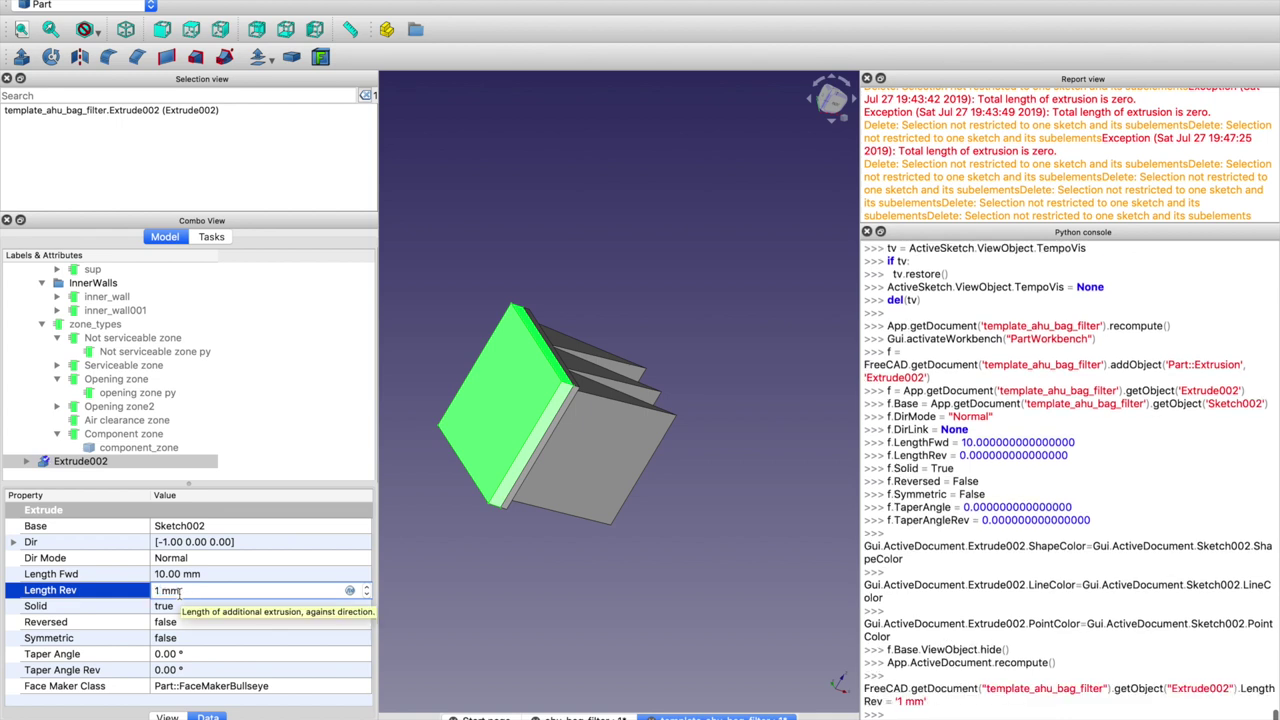
{"action": "left_click", "coordinate": [350, 591]}
{"action": "type", "text": "zone00"}
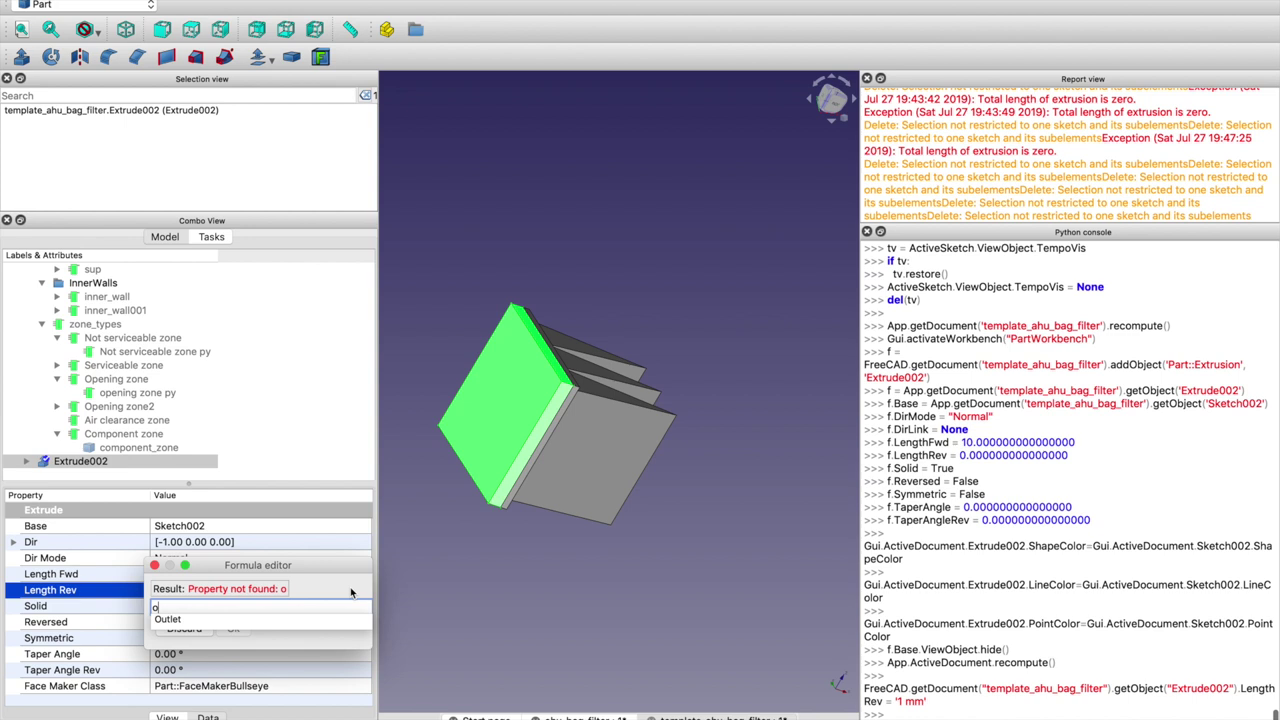
{"action": "type", "text": "9.Length"}
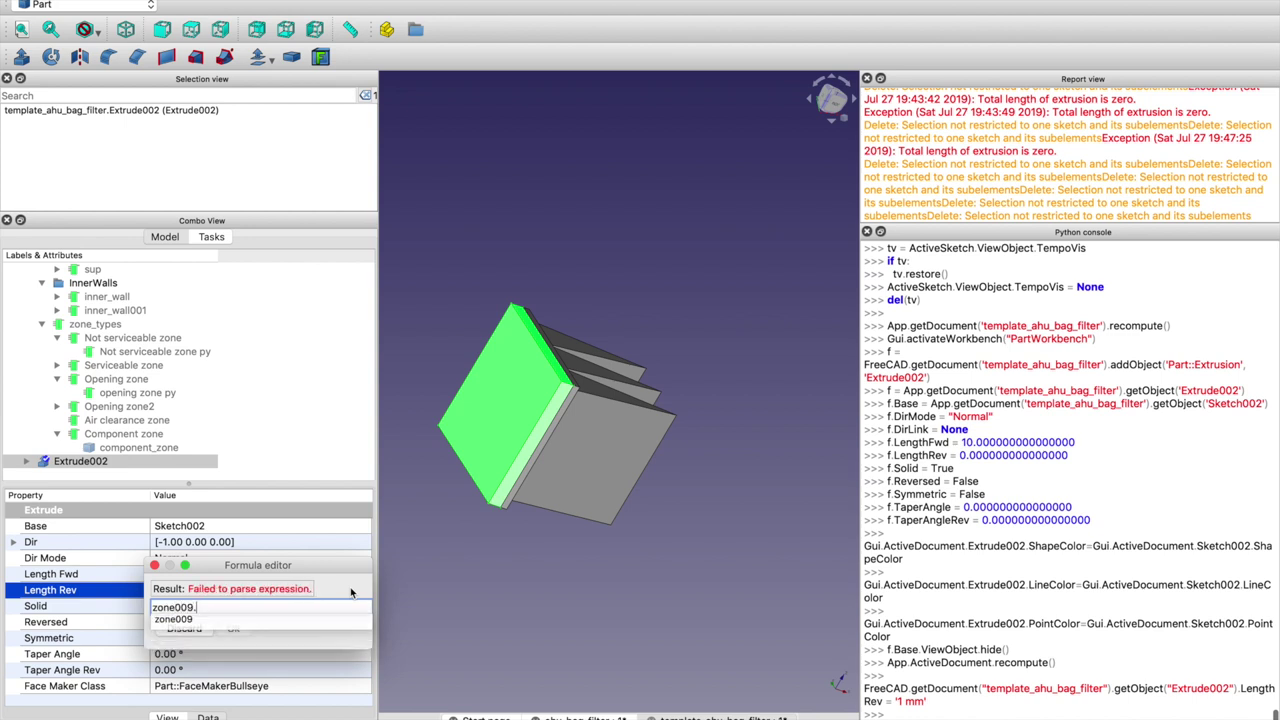
{"action": "key", "text": "Return"}
{"action": "key", "text": "Return"}
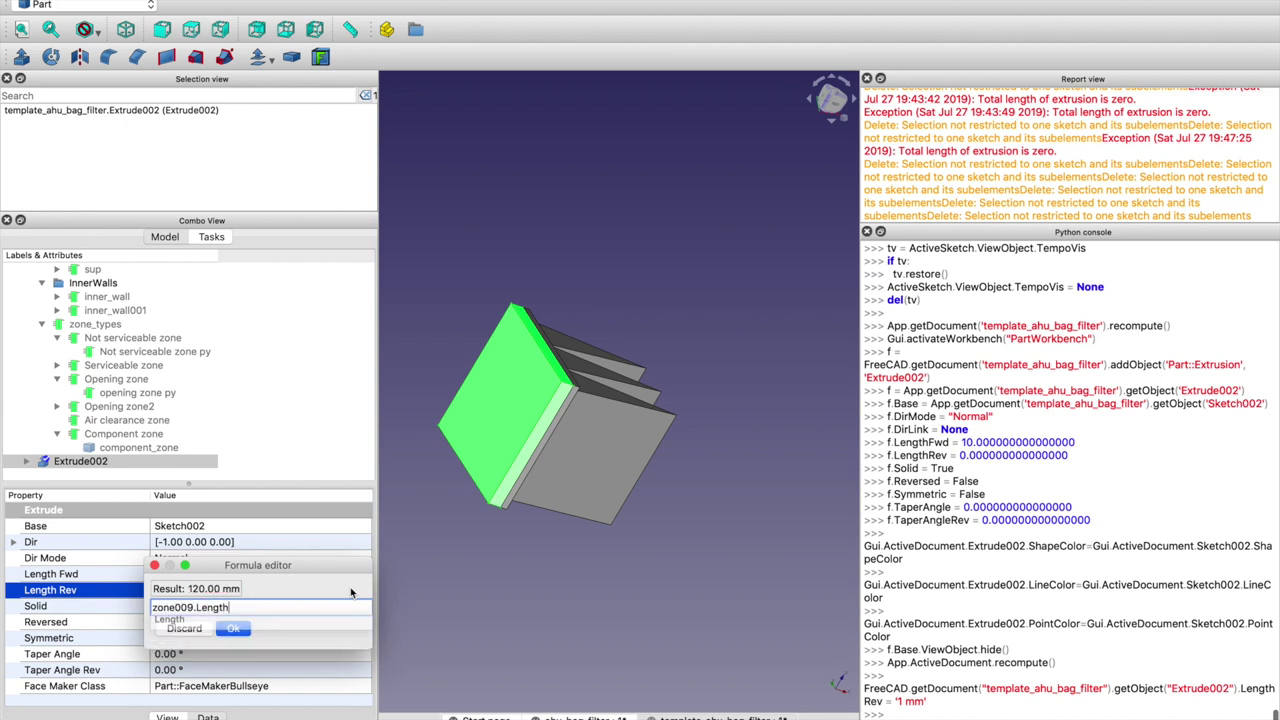
{"action": "left_click", "coordinate": [230, 574]}
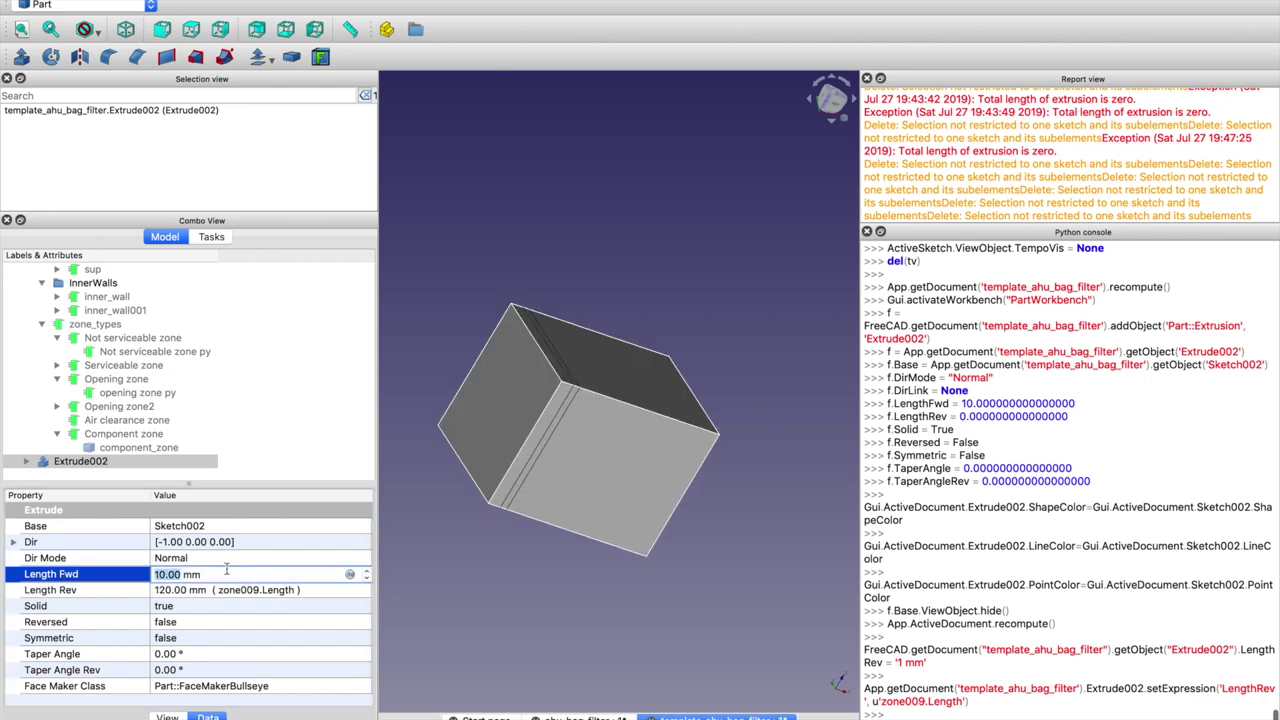
{"action": "type", "text": "0"}
{"action": "key", "text": "Return"}
{"action": "middle_click_drag", "start_coordinate": [830, 329], "coordinate": [740, 300]}
{"action": "left_click", "coordinate": [652, 363]}
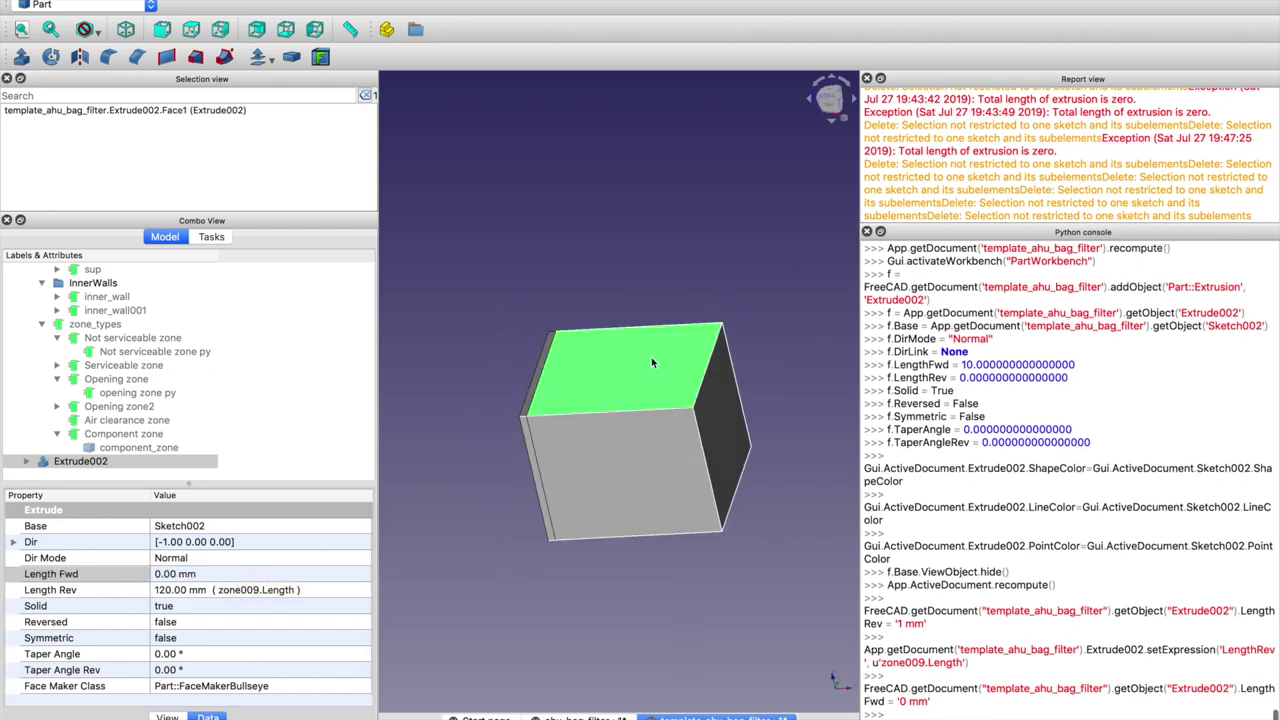
Give Extrude002 a lime shape colour and transparency 80
{"action": "left_click", "coordinate": [167, 717]}
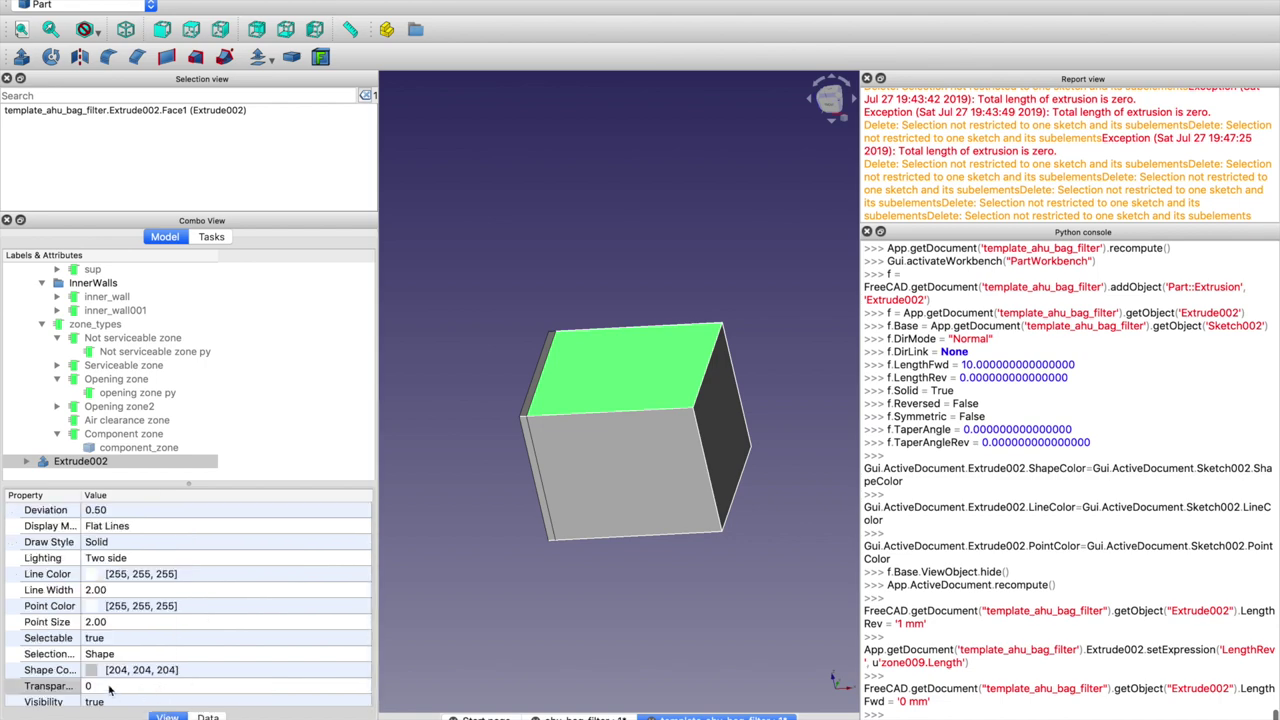
{"action": "scroll", "coordinate": [116, 677], "scroll_direction": "down", "scroll_amount": 1}
{"action": "left_click", "coordinate": [126, 654]}
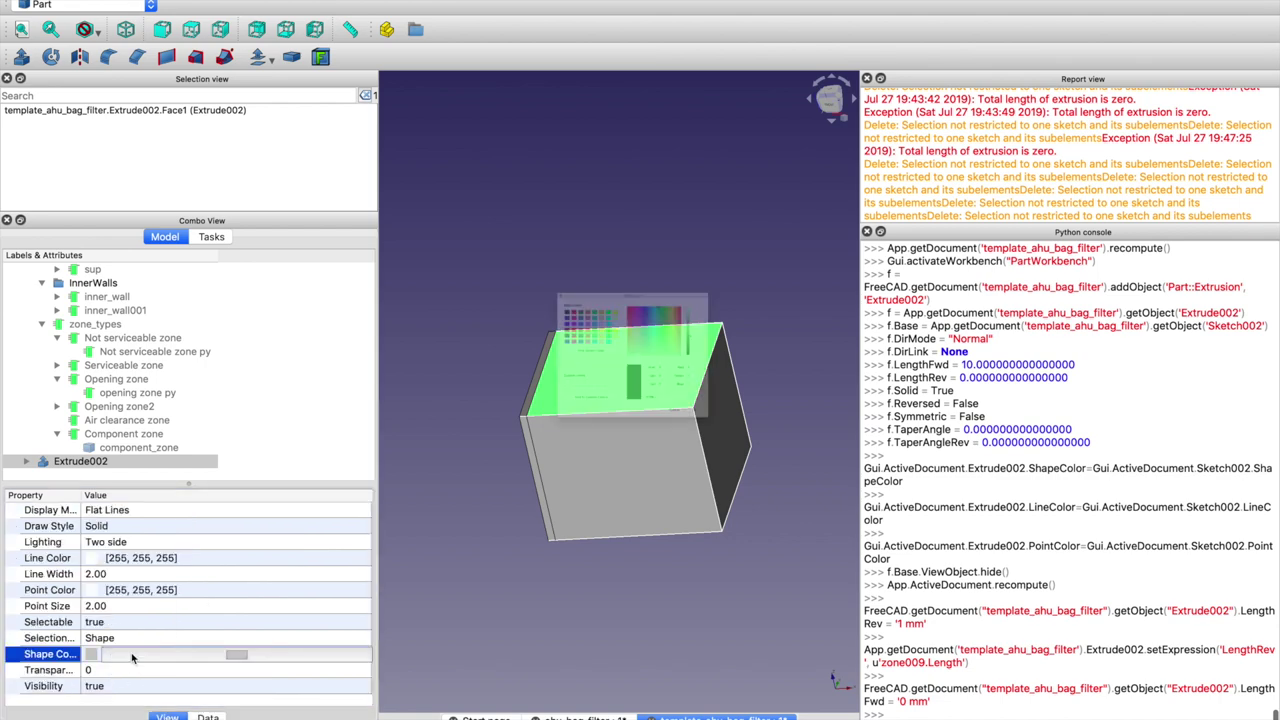
{"action": "left_click", "coordinate": [130, 656]}
{"action": "left_click", "coordinate": [577, 226]}
{"action": "left_click", "coordinate": [843, 523]}
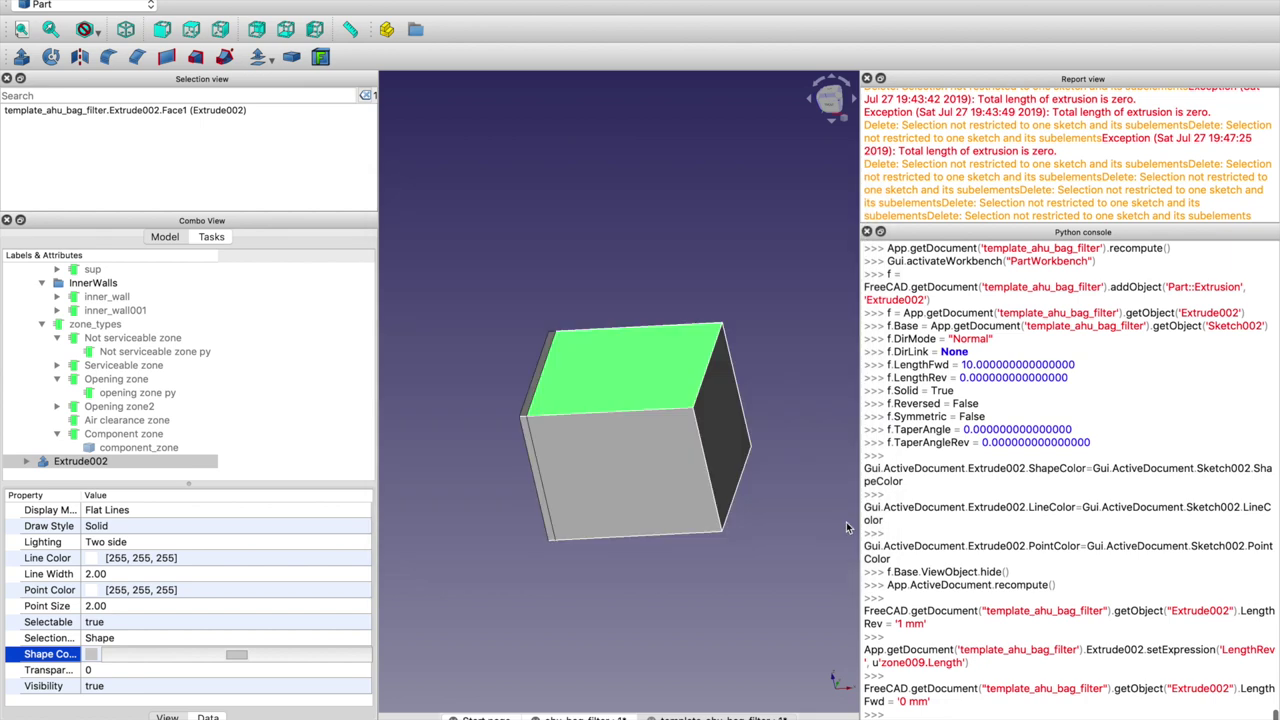
{"action": "left_click", "coordinate": [173, 670]}
{"action": "type", "text": "80"}
{"action": "key", "text": "Return"}
{"action": "left_click", "coordinate": [622, 621]}
{"action": "middle_click_drag", "start_coordinate": [622, 621], "coordinate": [148, 452]}
Rename Extrude002 to 'Not serviceable zone shape'
{"action": "left_click", "coordinate": [84, 460]}
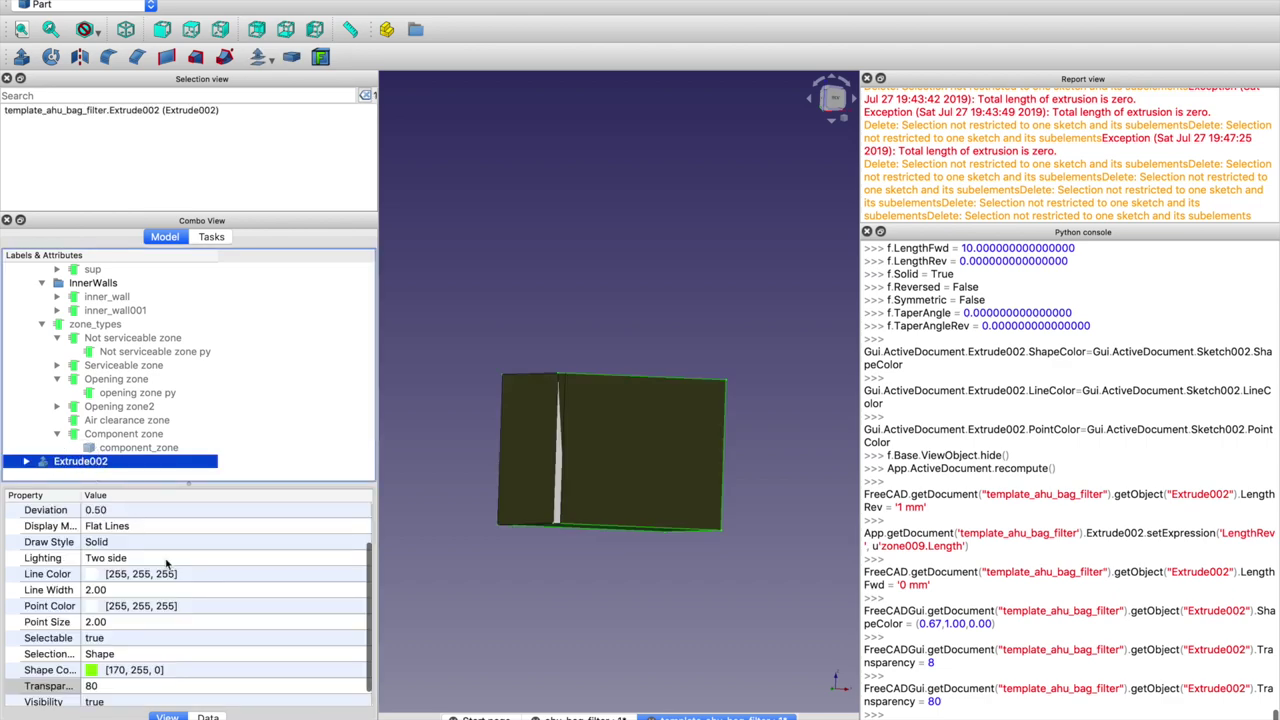
{"action": "left_click", "coordinate": [207, 717]}
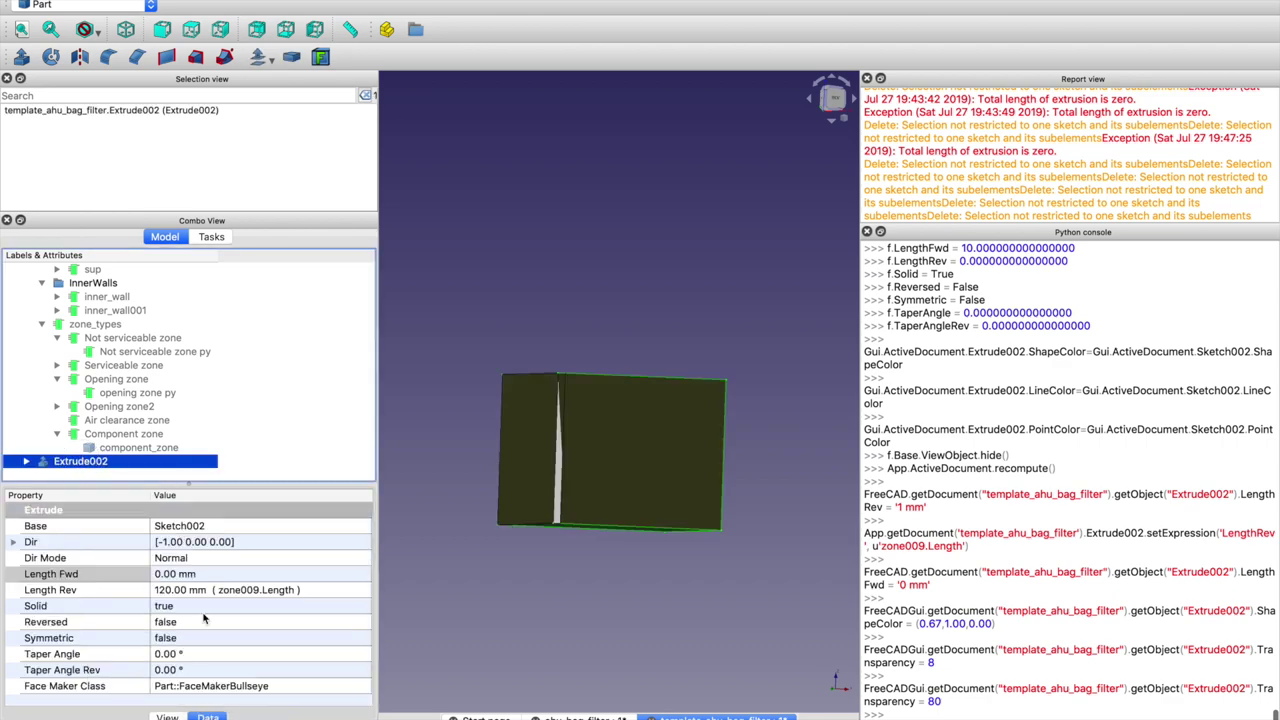
{"action": "scroll", "coordinate": [190, 545], "scroll_direction": "up", "scroll_amount": 1}
{"action": "left_click", "coordinate": [192, 542]}
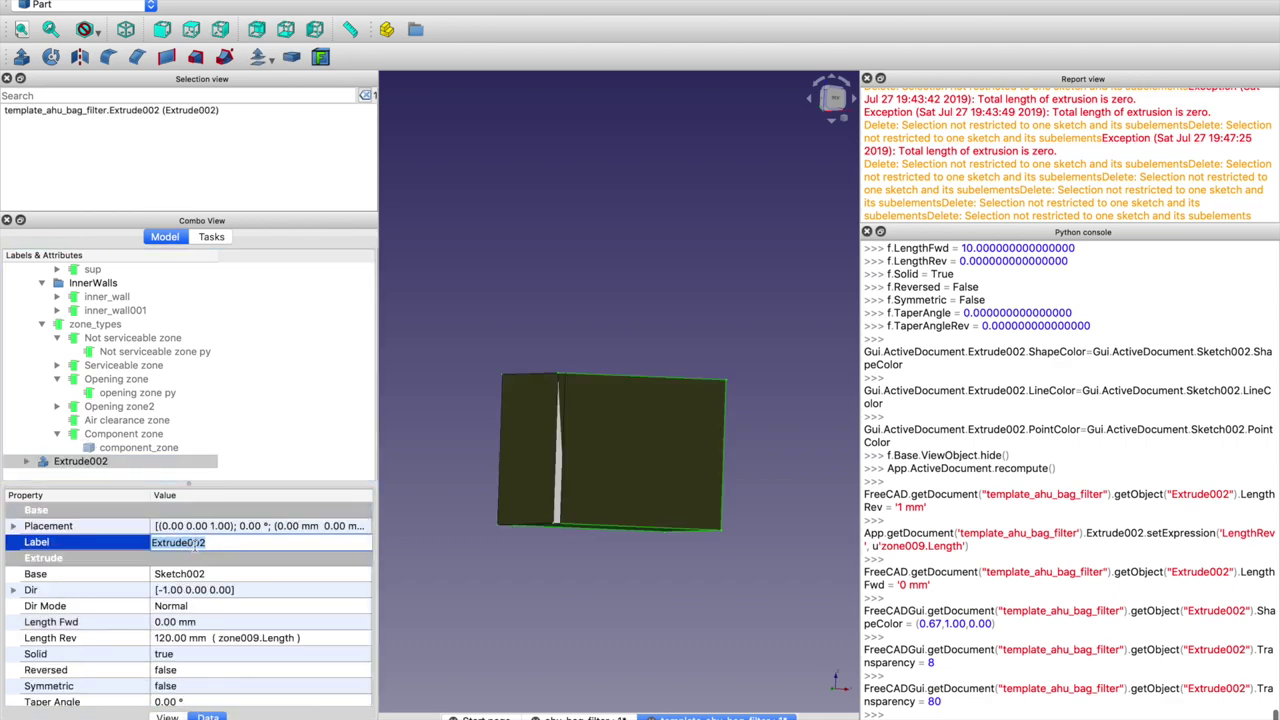
{"action": "type", "text": "nor"}
{"action": "key", "text": "BackSpace"}
{"action": "key", "text": "BackSpace"}
{"action": "key", "text": "BackSpace"}
{"action": "type", "text": "Not serviceable zone shape"}
{"action": "key", "text": "Return"}
{"action": "left_click", "coordinate": [477, 597]}
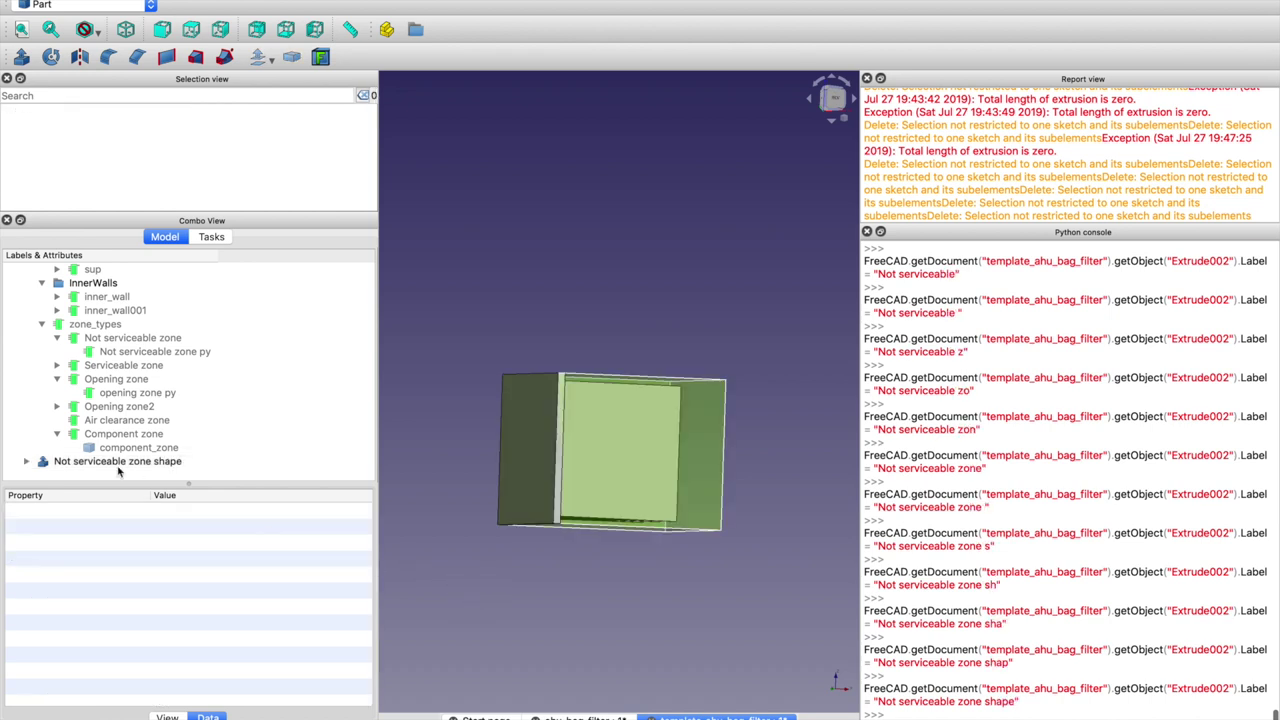
{"action": "scroll", "coordinate": [103, 400], "scroll_direction": "up", "scroll_amount": 1}
{"action": "left_click", "coordinate": [103, 372]}
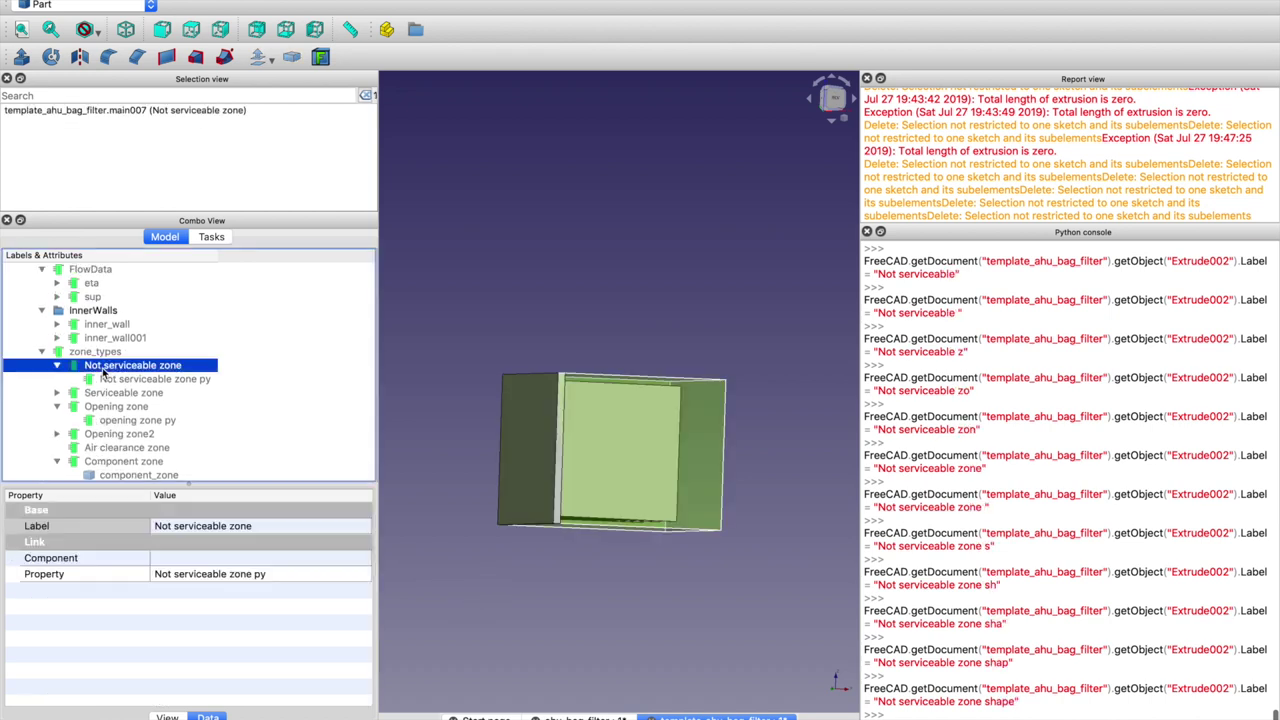
Link Not serviceable zone's Component property to Not serviceable zone shape
{"action": "left_click", "coordinate": [240, 558]}
{"action": "left_click", "coordinate": [365, 557]}
{"action": "scroll", "coordinate": [580, 365], "scroll_direction": "down", "scroll_amount": 5}
{"action": "left_click", "coordinate": [600, 428]}
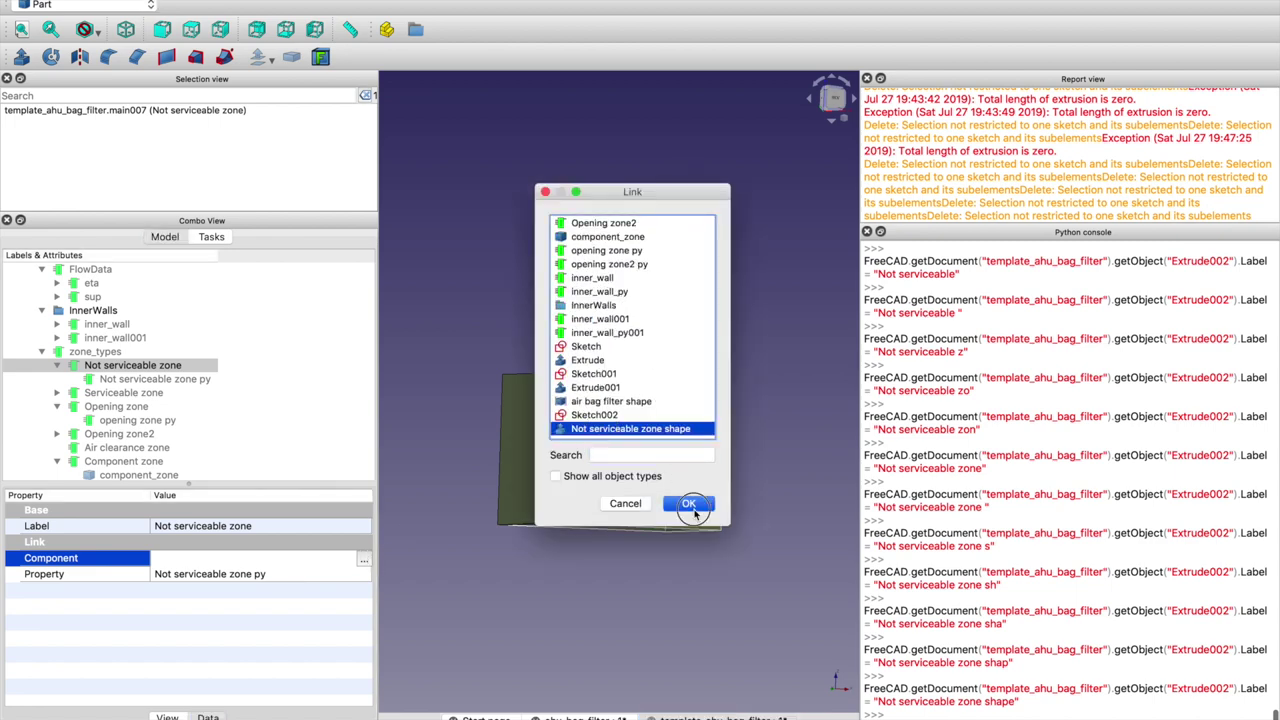
{"action": "left_click", "coordinate": [690, 504]}
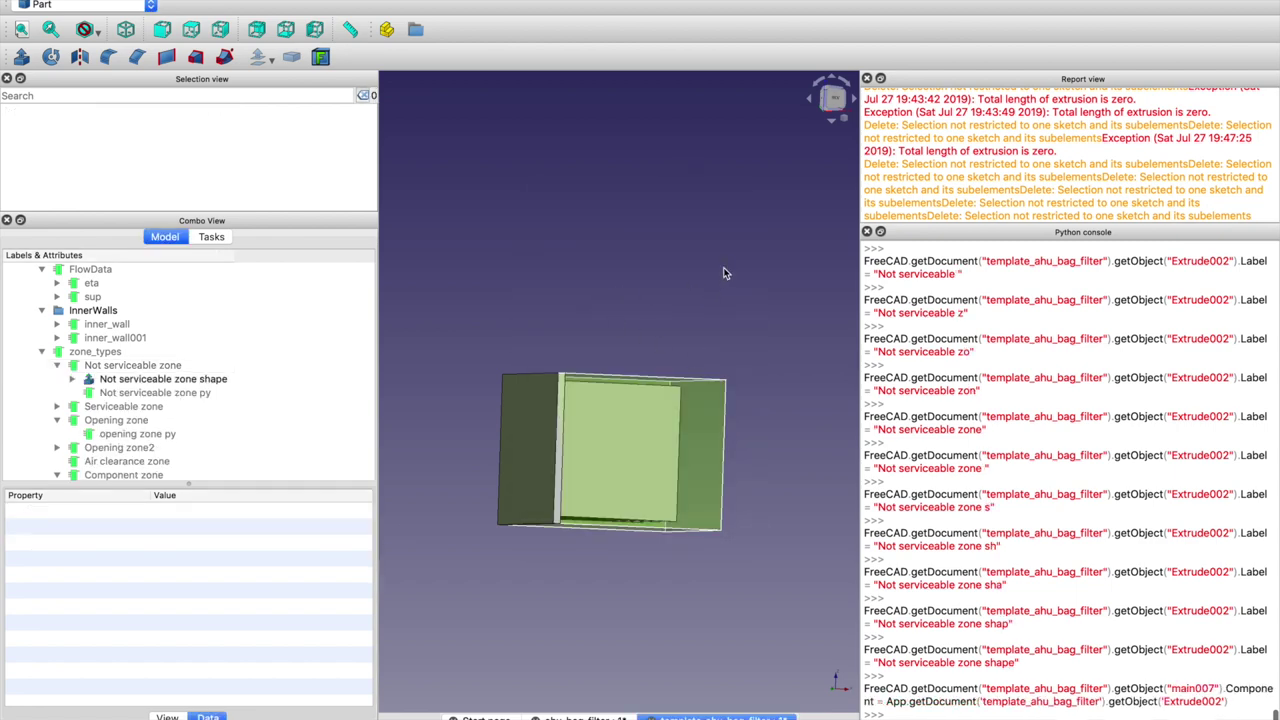
{"action": "middle_click_drag", "start_coordinate": [682, 264], "coordinate": [585, 467]}
Set Not serviceable zone py's Height to 200 mm to check the shape follows
{"action": "left_click", "coordinate": [155, 393]}
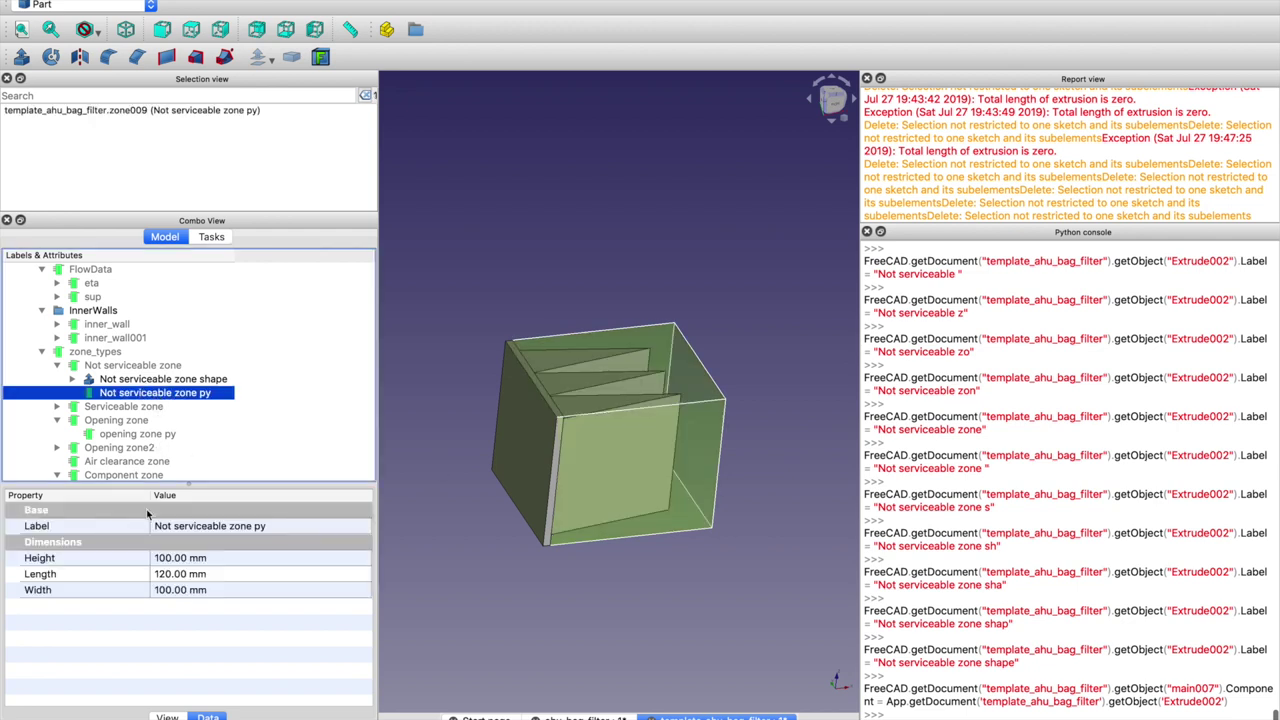
{"action": "left_click", "coordinate": [166, 559]}
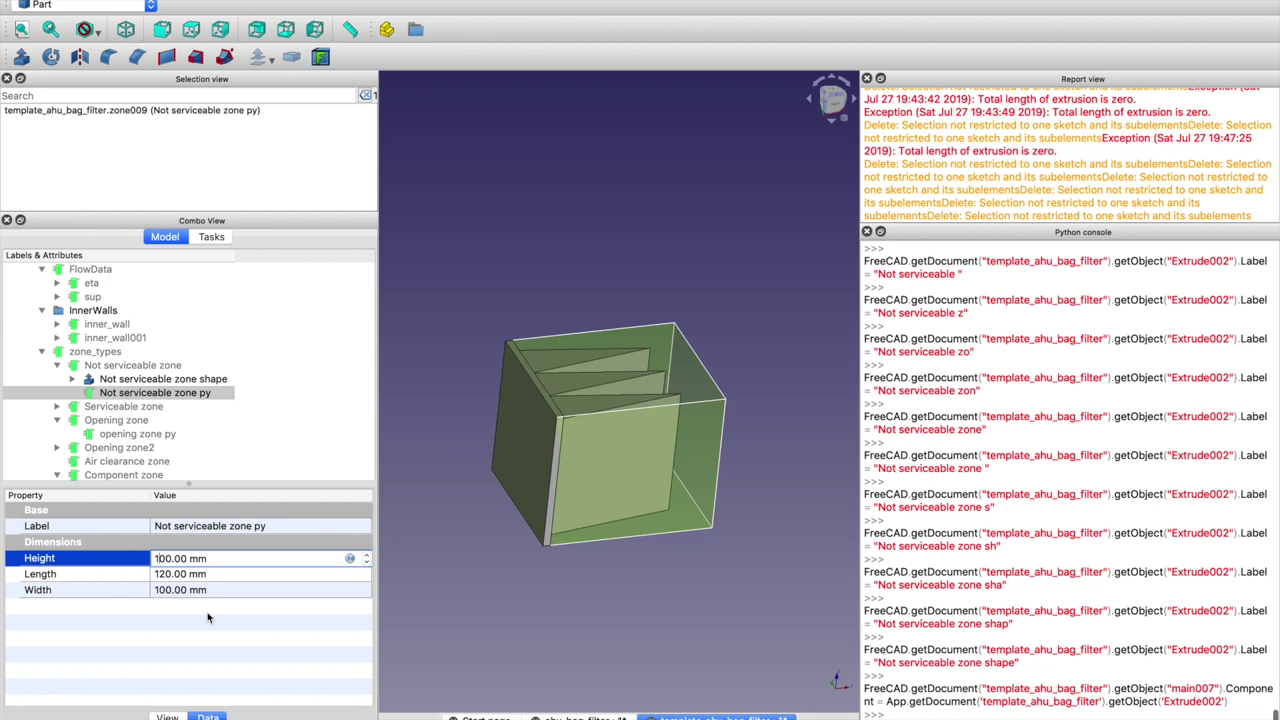
{"action": "key", "text": "BackSpace"}
{"action": "type", "text": "2"}
{"action": "key", "text": "Return"}
Restore the Height to 100 mm and re-centre the view on the box
{"action": "left_click", "coordinate": [160, 563]}
{"action": "key", "text": "BackSpace"}
{"action": "type", "text": "1"}
{"action": "key", "text": "Return"}
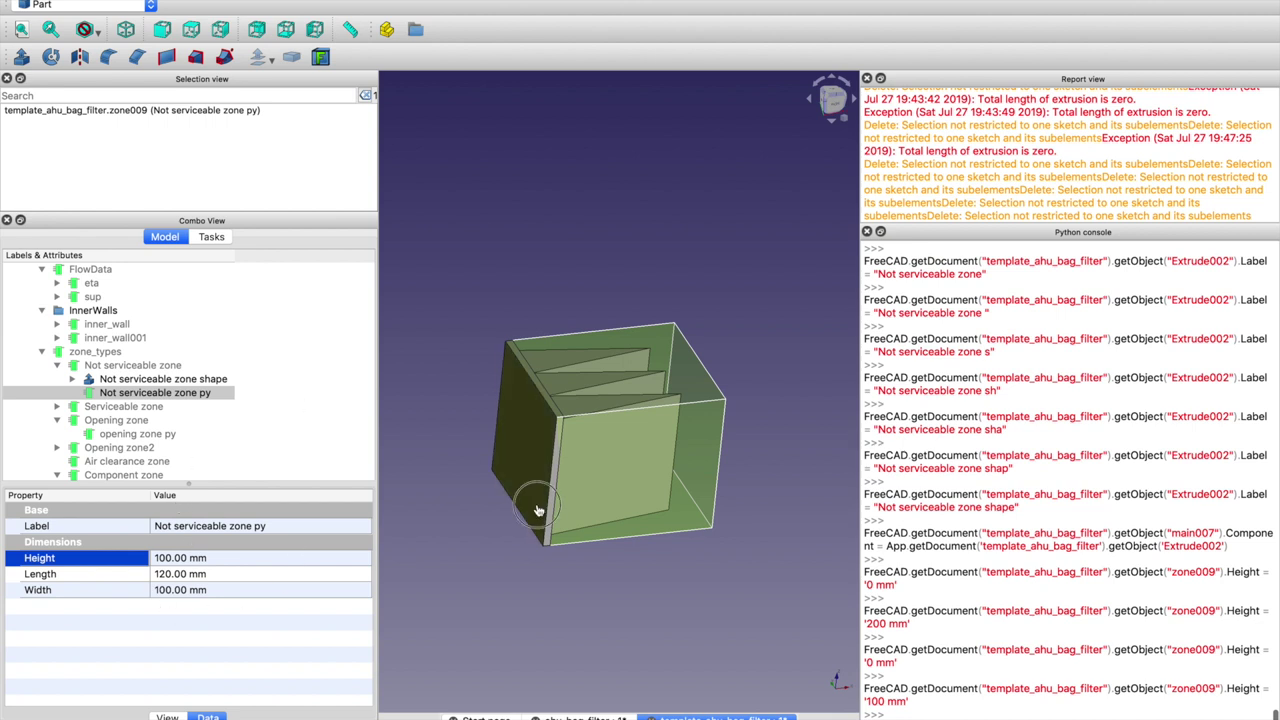
{"action": "left_click", "coordinate": [675, 414]}
{"action": "left_click", "coordinate": [622, 618]}
{"action": "middle_click_drag", "start_coordinate": [622, 618], "coordinate": [607, 536]}
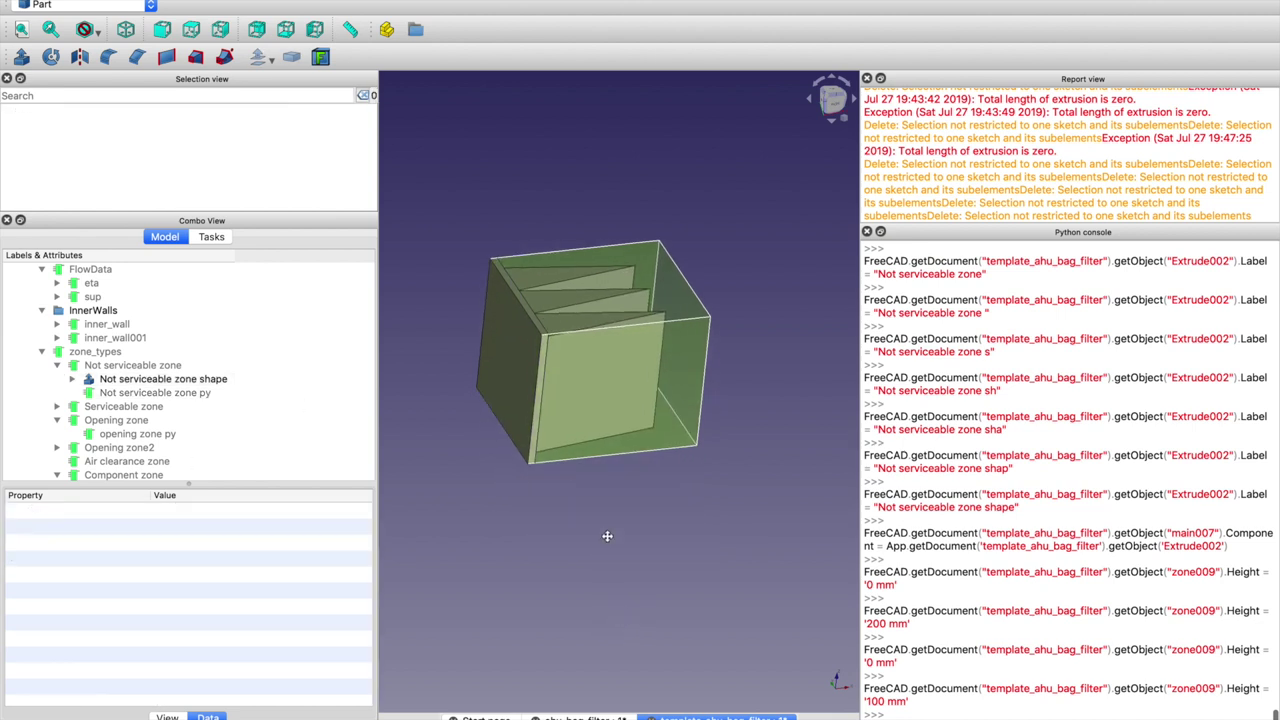
{"action": "middle_click_drag", "start_coordinate": [697, 580], "coordinate": [637, 502]}
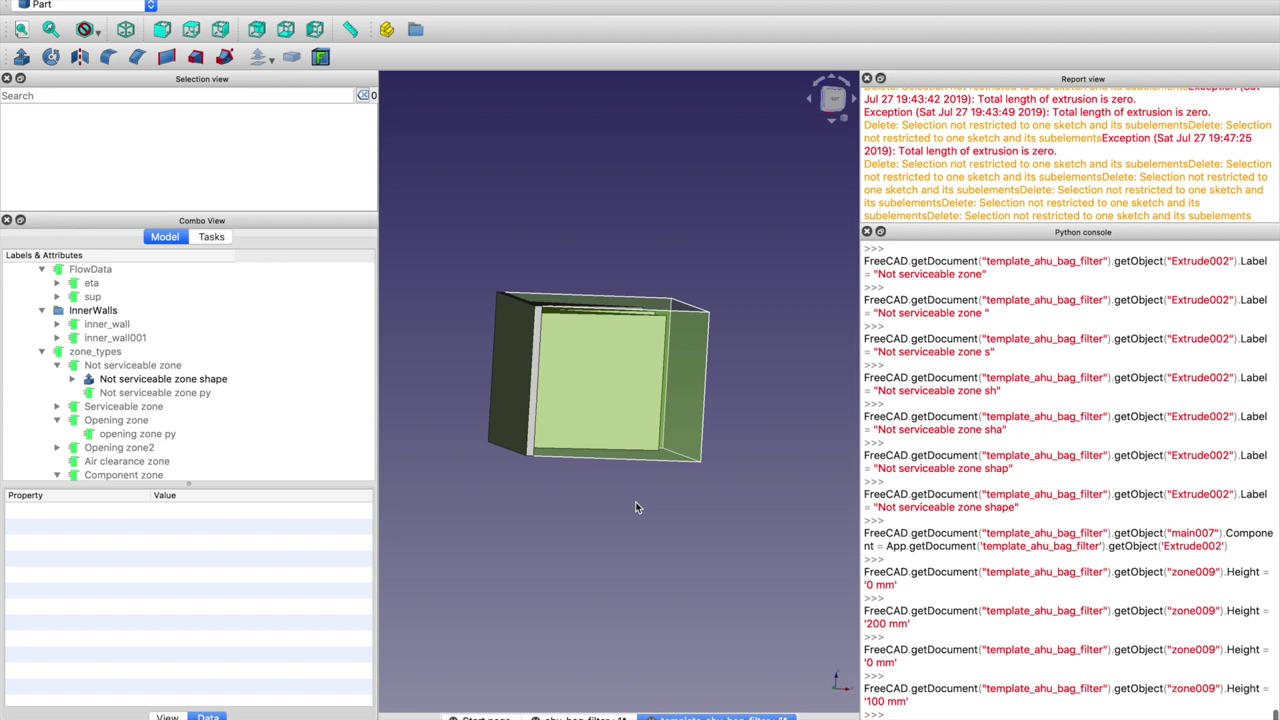
Copy Not serviceable zone shape together with Sketch002
{"action": "left_click", "coordinate": [174, 379]}
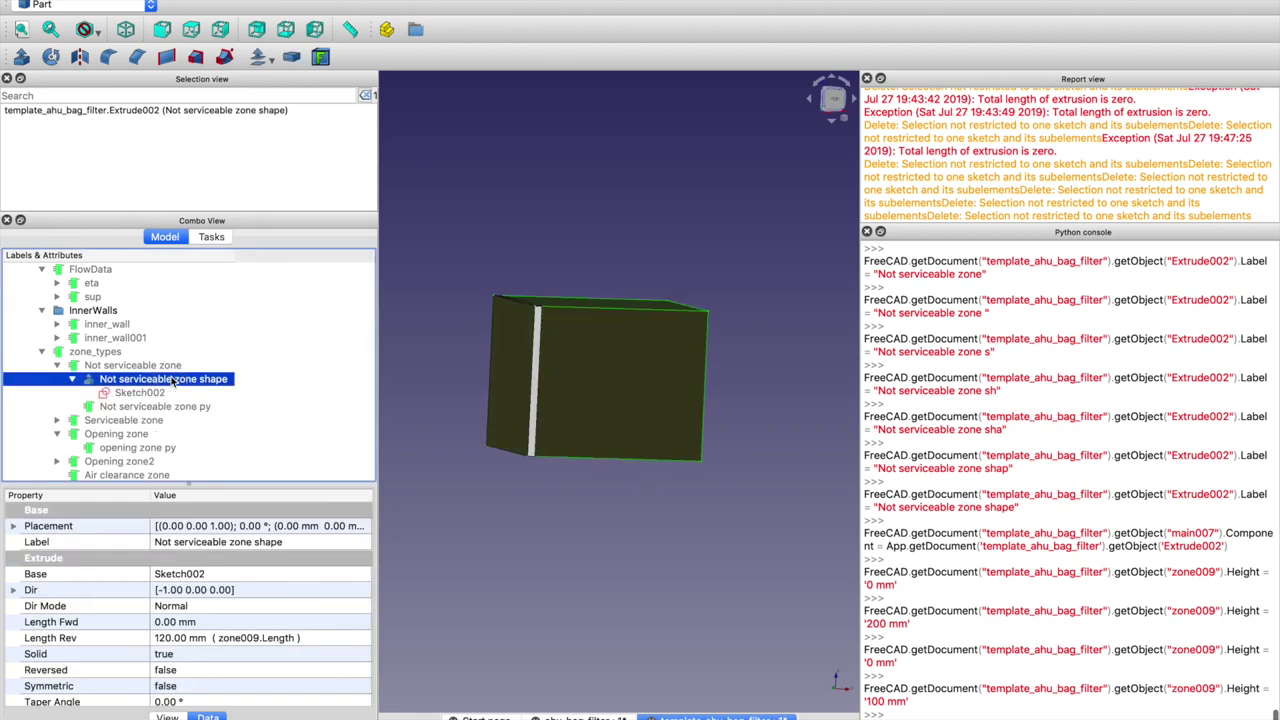
{"action": "left_click", "coordinate": [148, 394]}
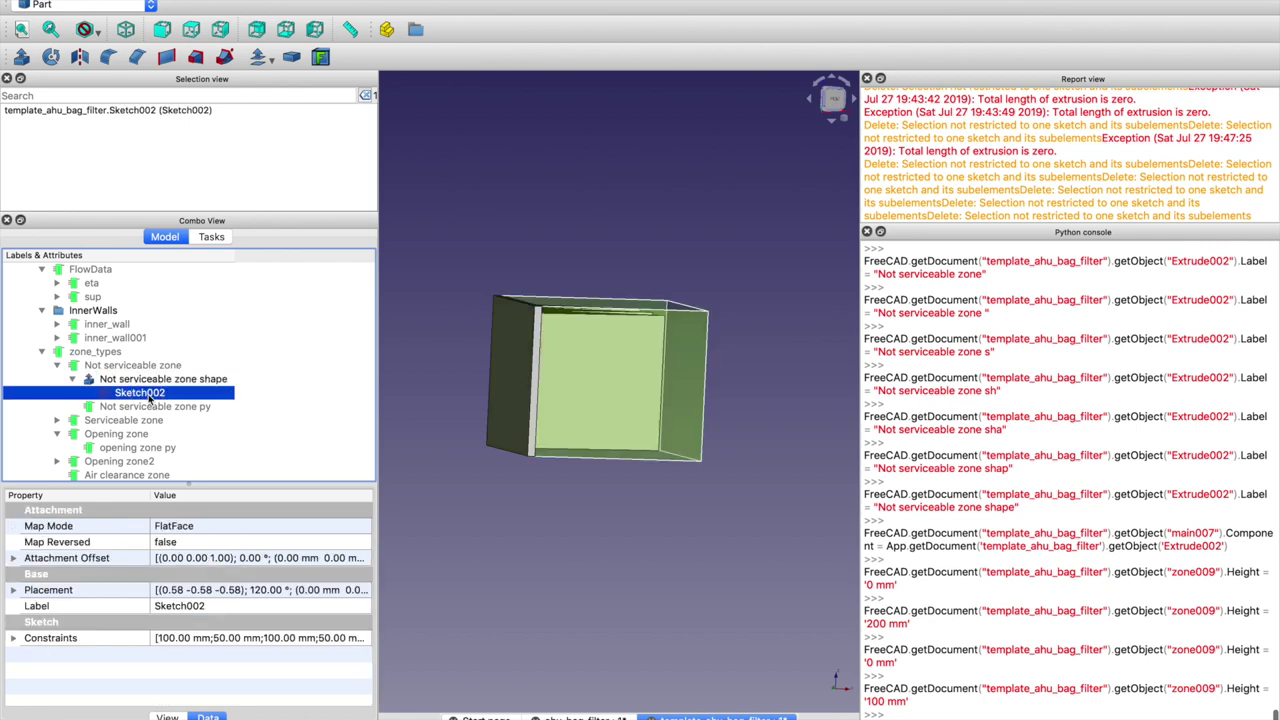
{"action": "key", "text": "shift+Up"}
{"action": "key", "text": "super+c"}
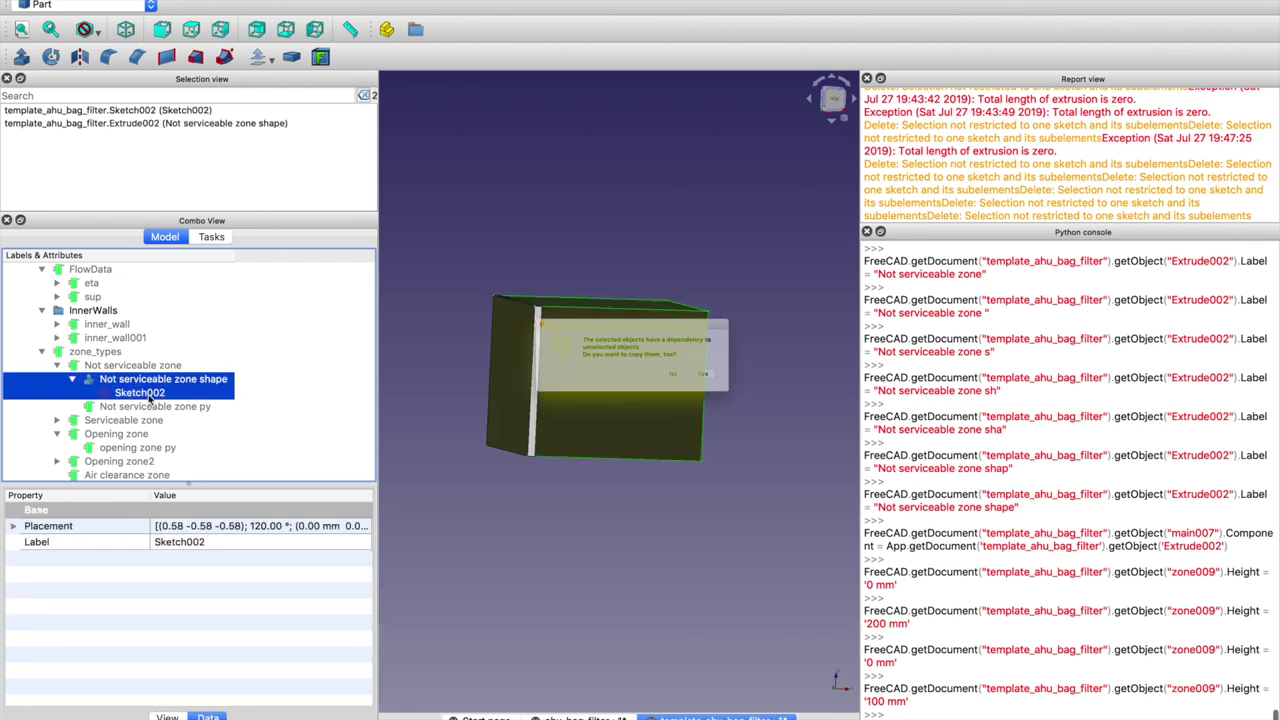
Paste a duplicate without dependencies and label it 'Serviceable zone shape'
{"action": "left_click", "coordinate": [694, 385]}
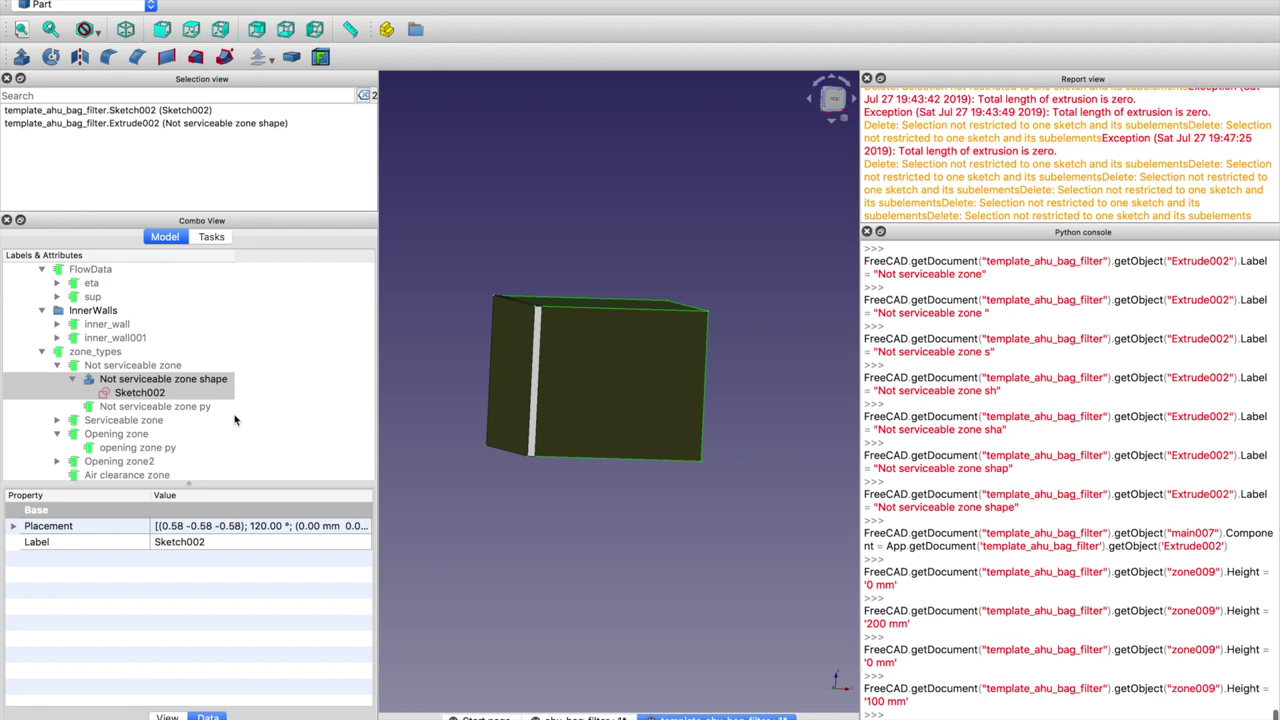
{"action": "key", "text": "super+v"}
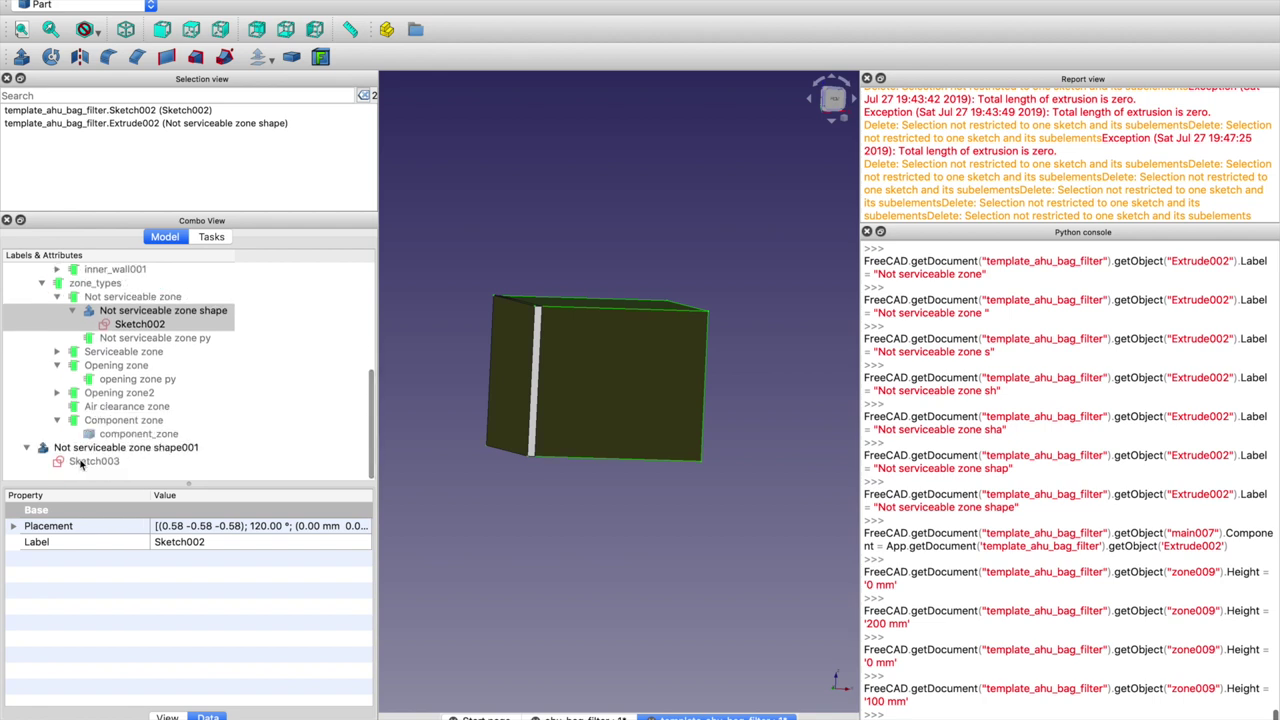
{"action": "left_click", "coordinate": [94, 449]}
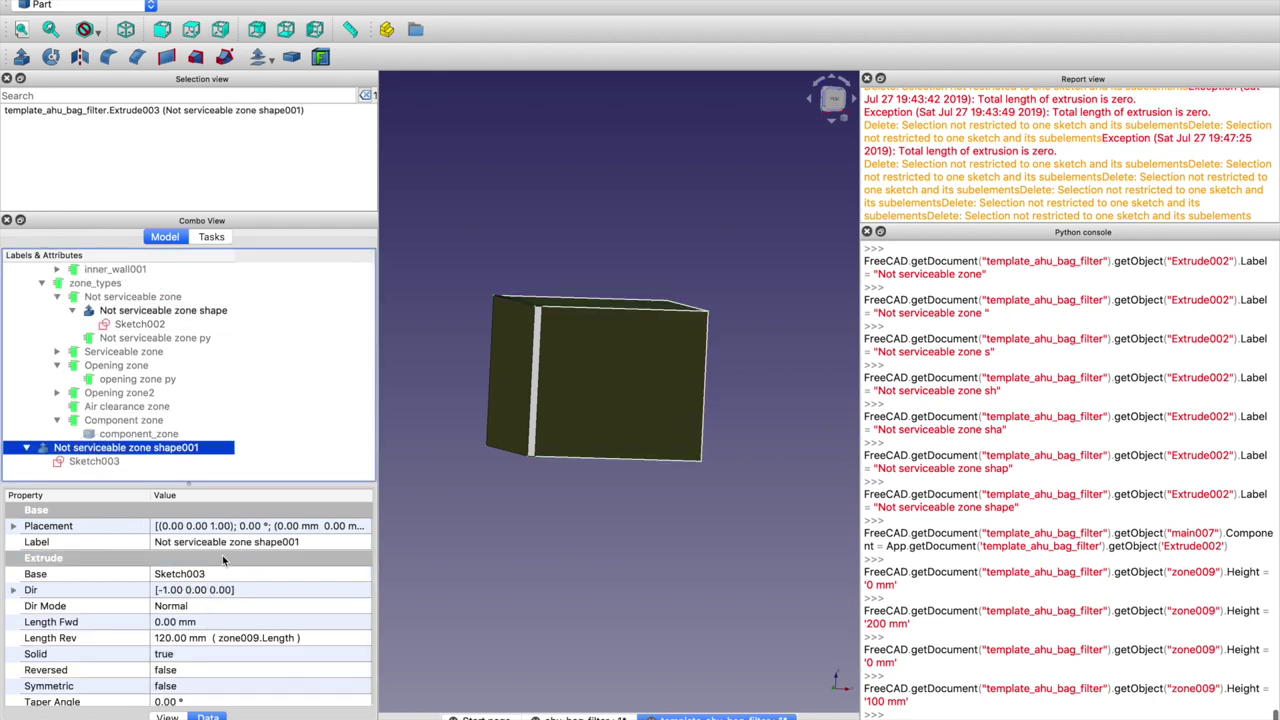
{"action": "left_click", "coordinate": [228, 542]}
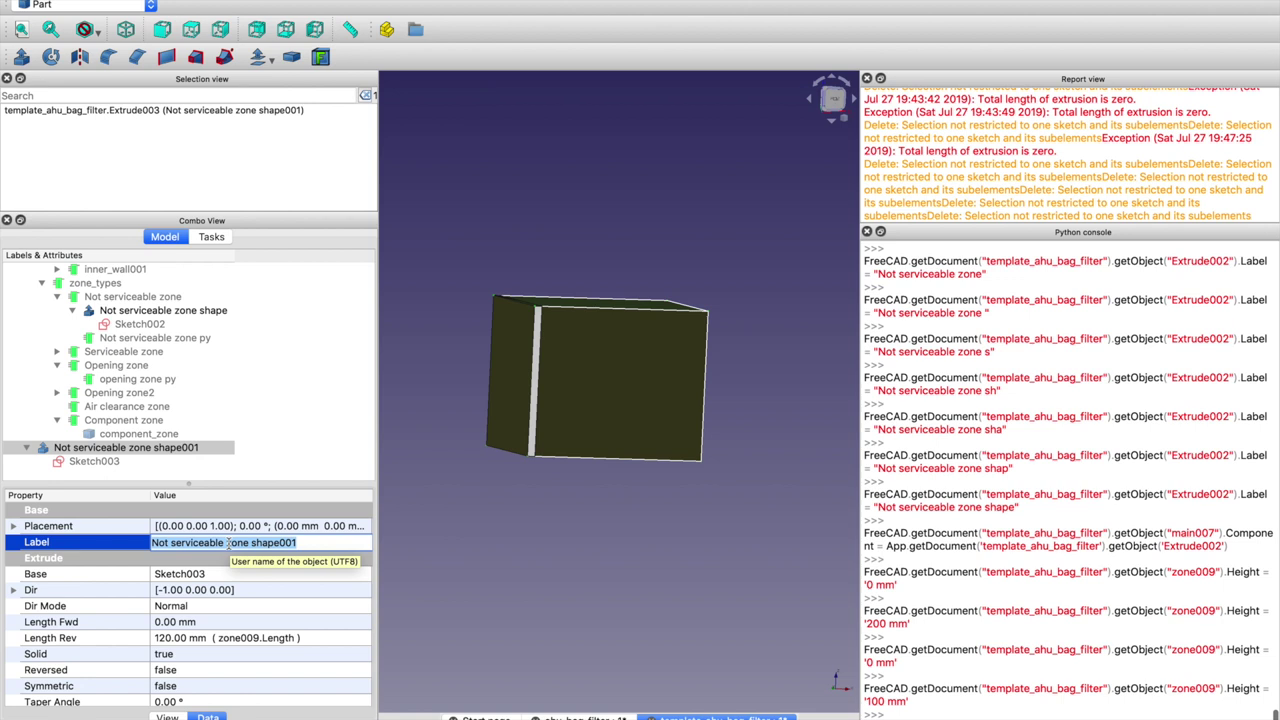
{"action": "type", "text": "Servcei"}
{"action": "key", "text": "BackSpace"}
{"action": "key", "text": "BackSpace"}
{"action": "key", "text": "BackSpace"}
{"action": "type", "text": "iceable zone shape"}
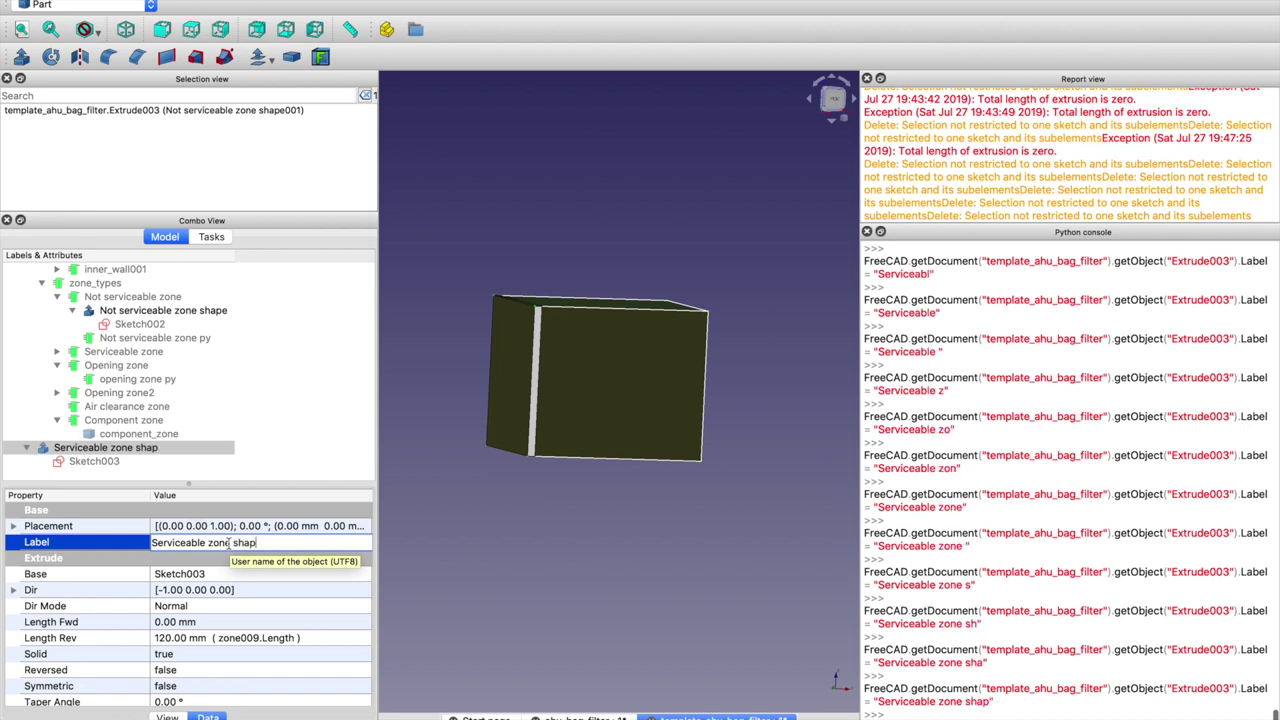
Select the Serviceable zone shape extrusion and bring up its Shape Color property
{"action": "left_click", "coordinate": [505, 572]}
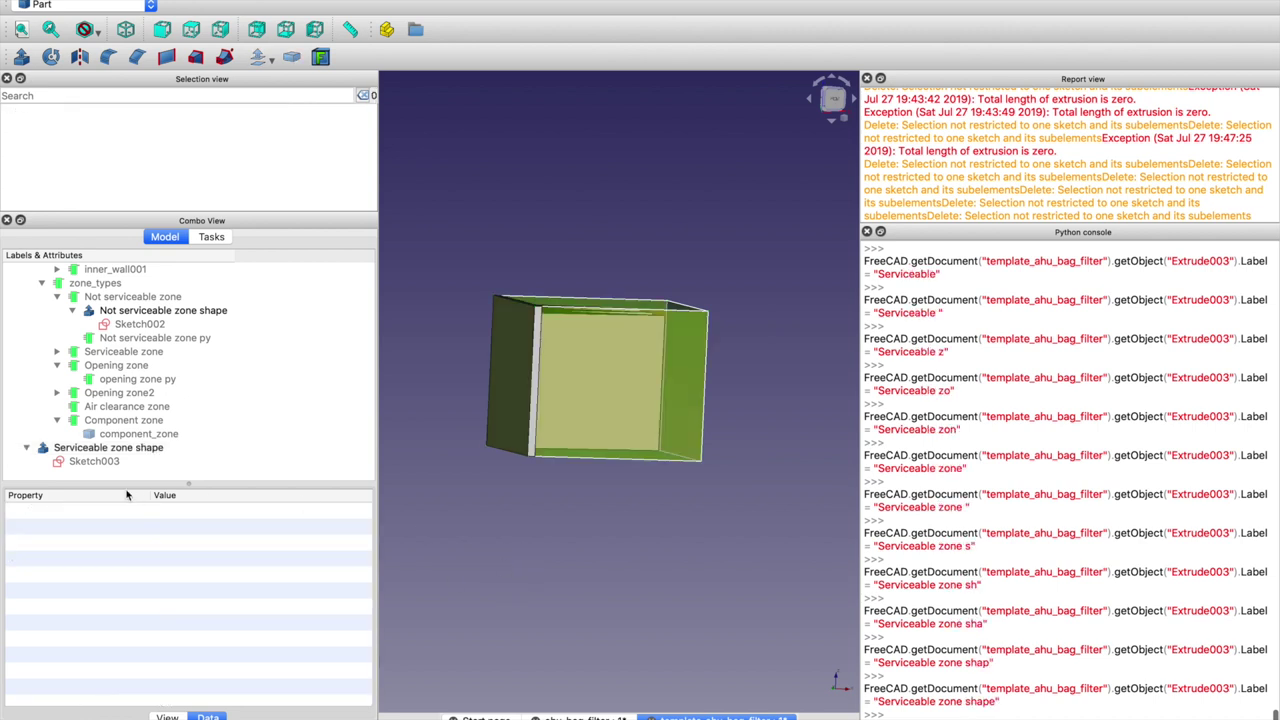
{"action": "left_click", "coordinate": [64, 352]}
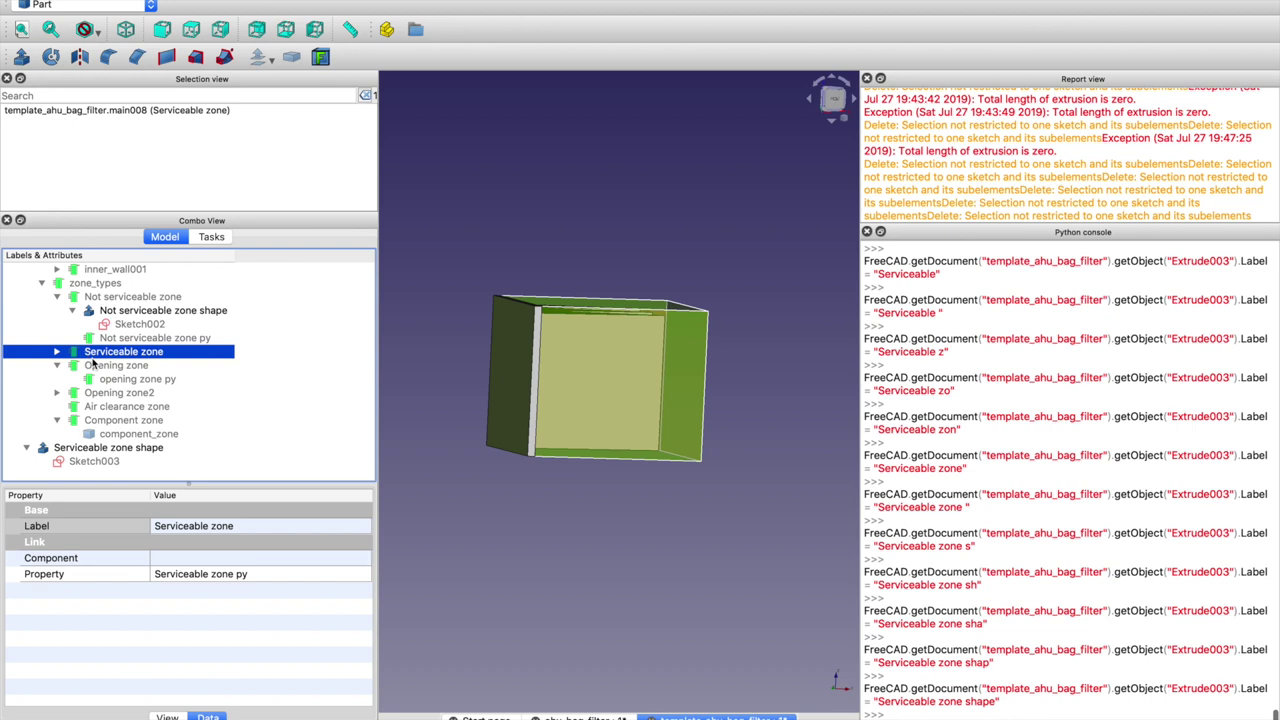
{"action": "left_click", "coordinate": [57, 351]}
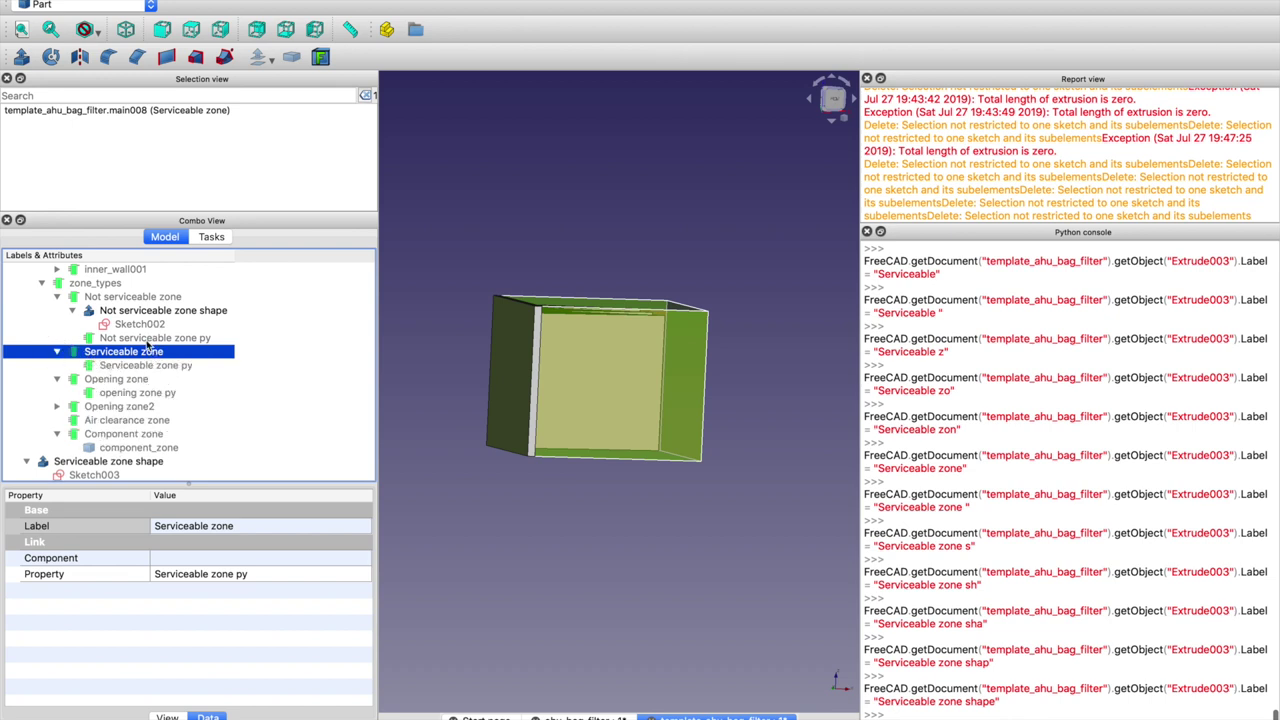
{"action": "left_click", "coordinate": [148, 340]}
{"action": "left_click", "coordinate": [125, 463]}
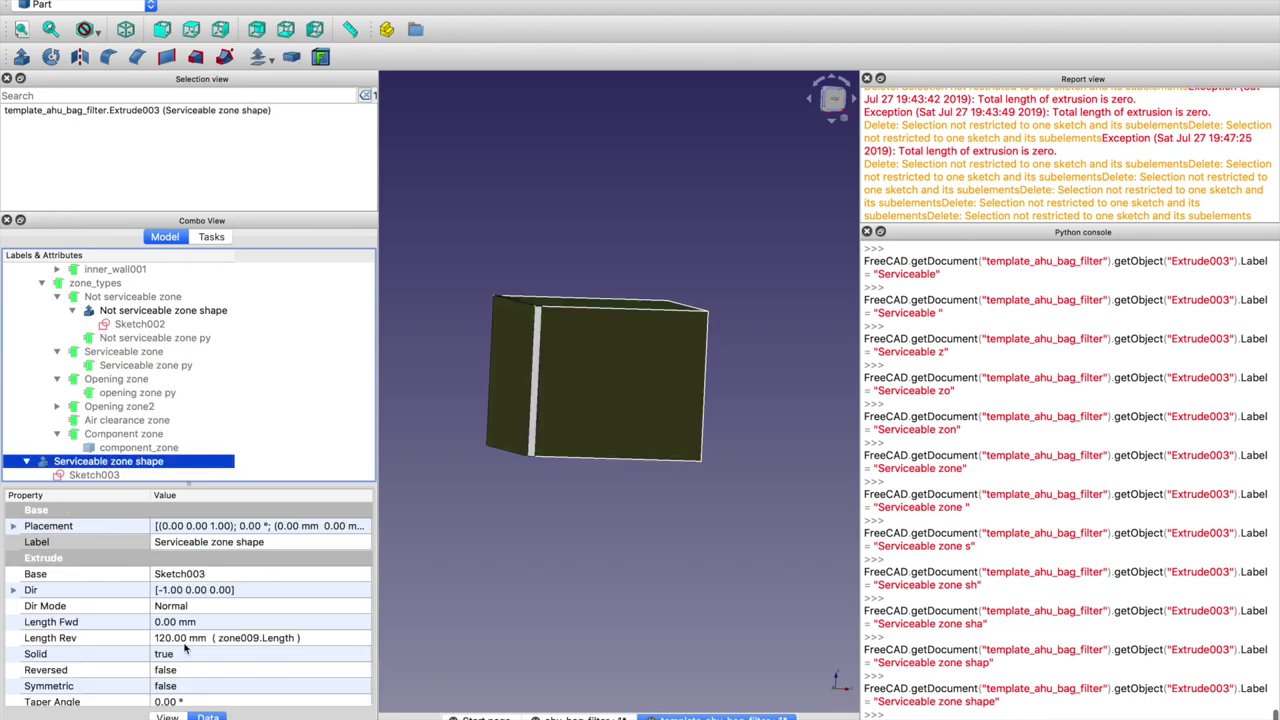
{"action": "scroll", "coordinate": [147, 681], "scroll_direction": "down", "scroll_amount": 3}
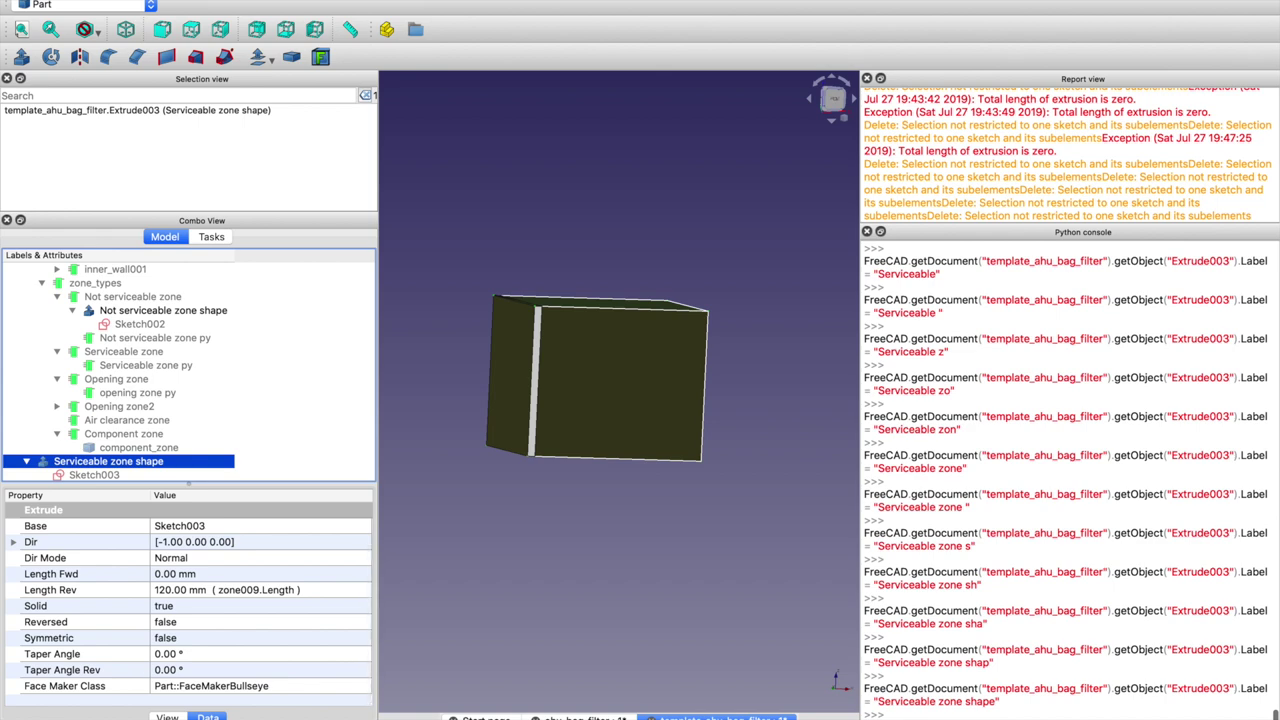
{"action": "left_click", "coordinate": [167, 717]}
{"action": "left_click", "coordinate": [230, 670]}
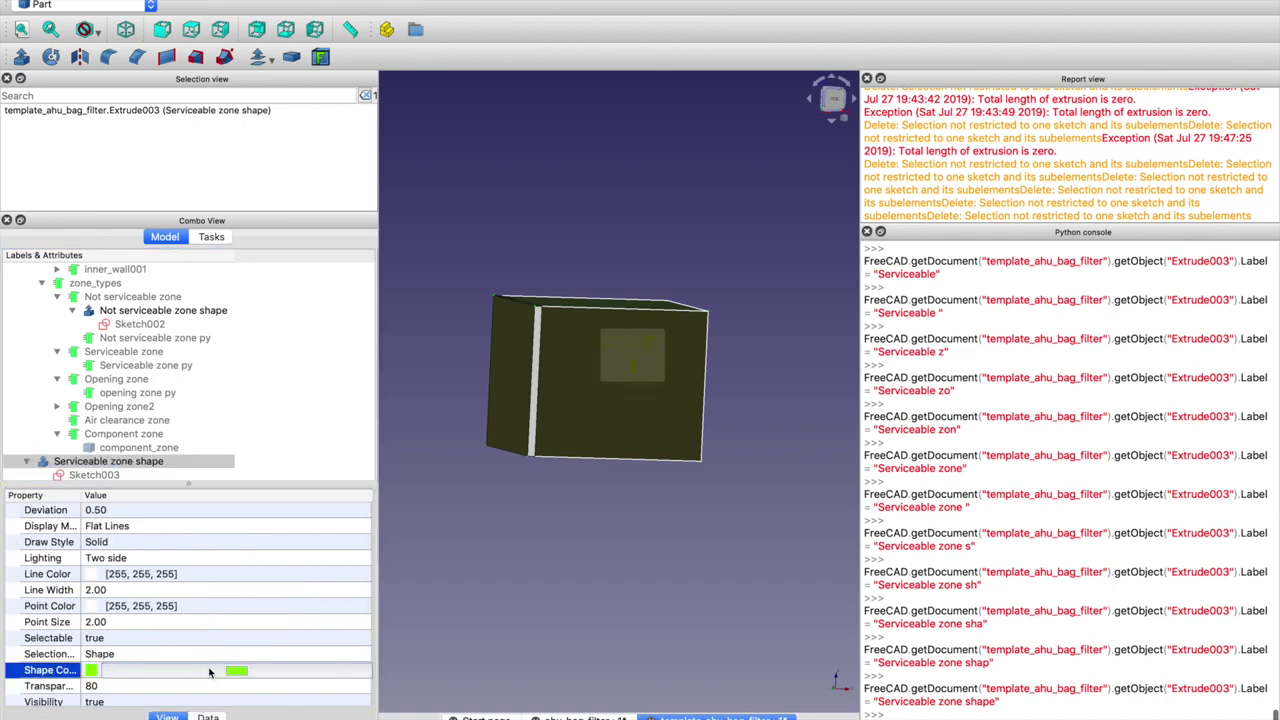
Colour Serviceable zone shape light blue (#00aaff)
{"action": "left_click", "coordinate": [236, 670]}
{"action": "left_click", "coordinate": [516, 260]}
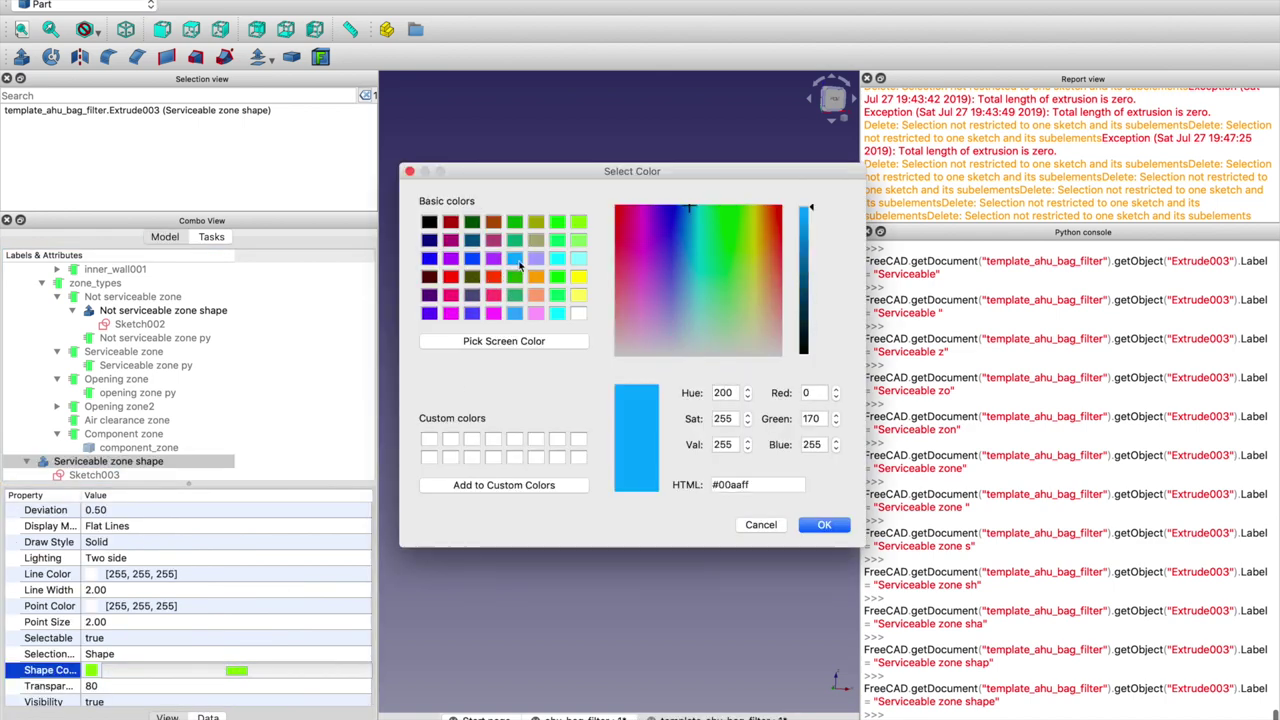
{"action": "left_click", "coordinate": [823, 526]}
{"action": "middle_click_drag", "start_coordinate": [631, 247], "coordinate": [596, 299]}
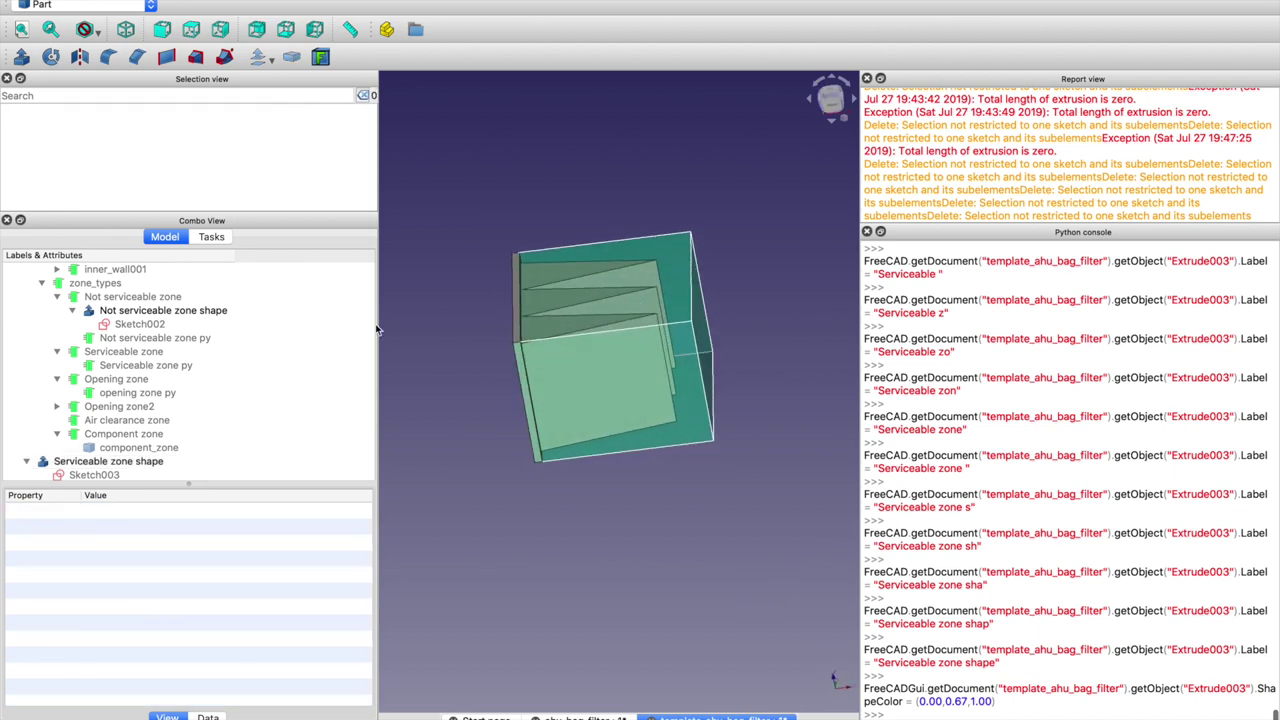
Test Not serviceable zone py's Height at 200 mm, then reset it to 100 mm
{"action": "left_click", "coordinate": [140, 462]}
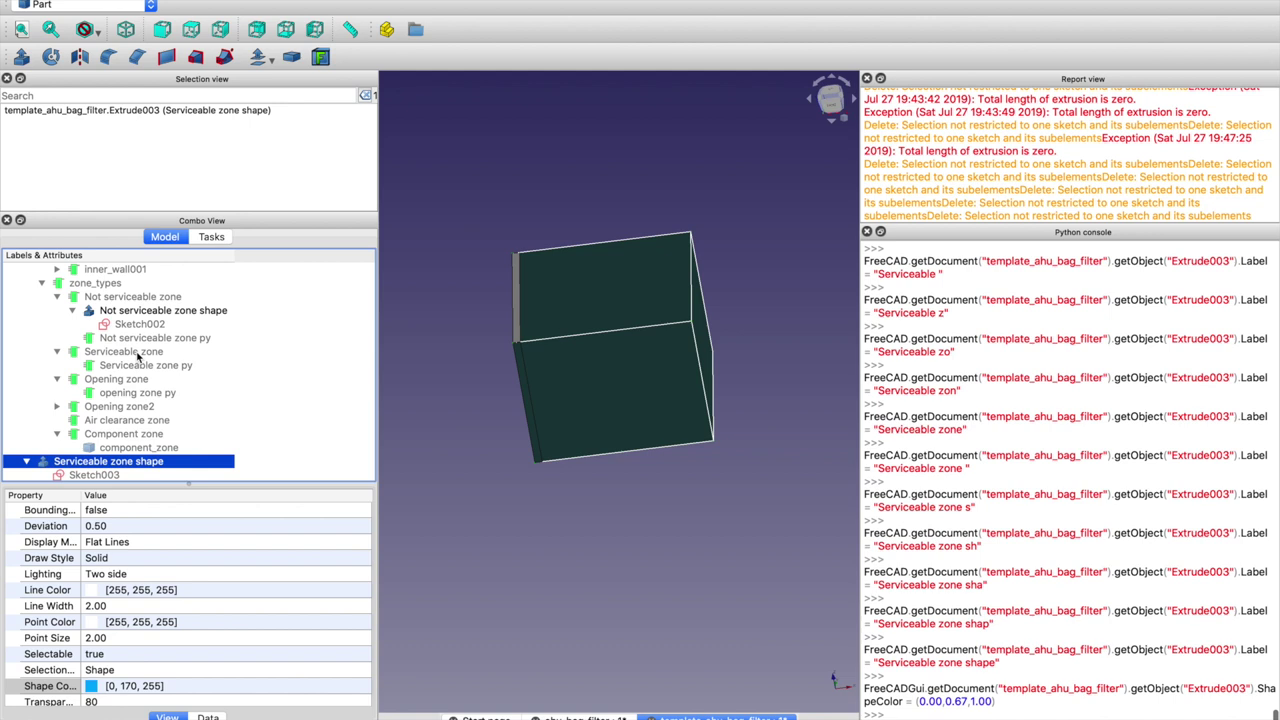
{"action": "left_click", "coordinate": [142, 338]}
{"action": "left_click", "coordinate": [207, 717]}
{"action": "left_click", "coordinate": [172, 560]}
{"action": "left_click", "coordinate": [160, 558]}
{"action": "key", "text": "BackSpace"}
{"action": "type", "text": "200.00"}
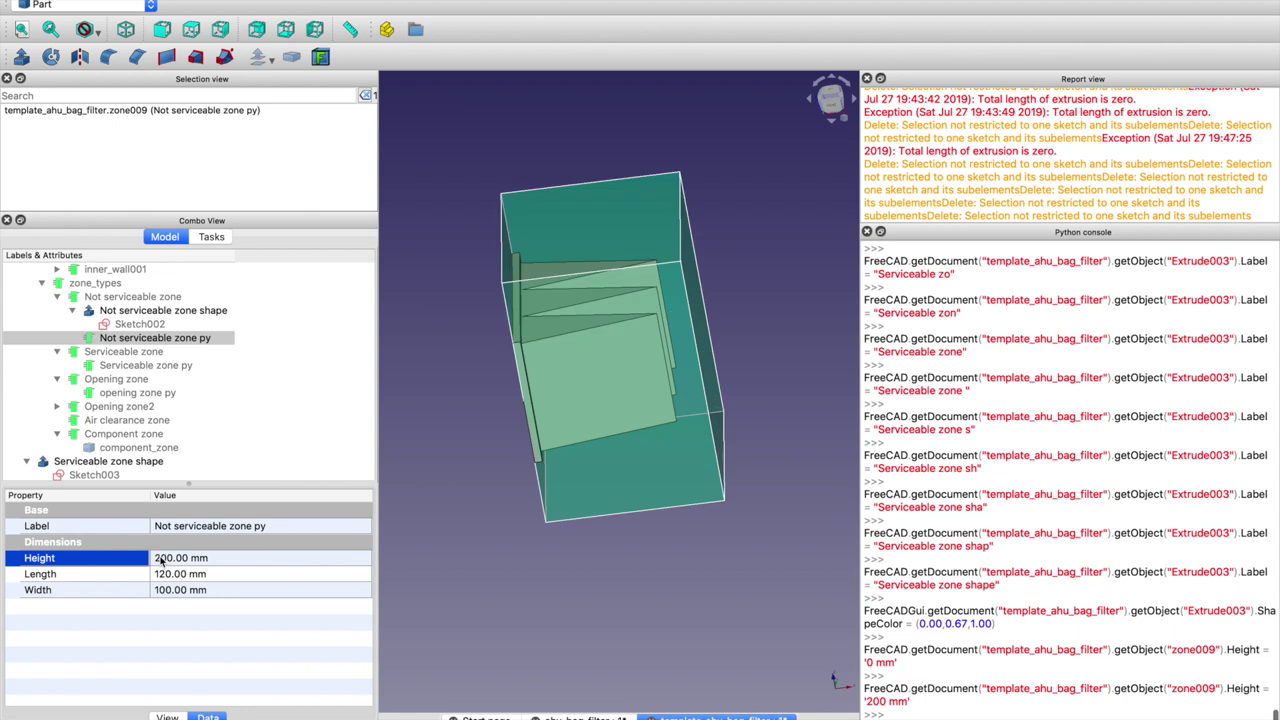
{"action": "left_click", "coordinate": [160, 560]}
{"action": "key", "text": "BackSpace"}
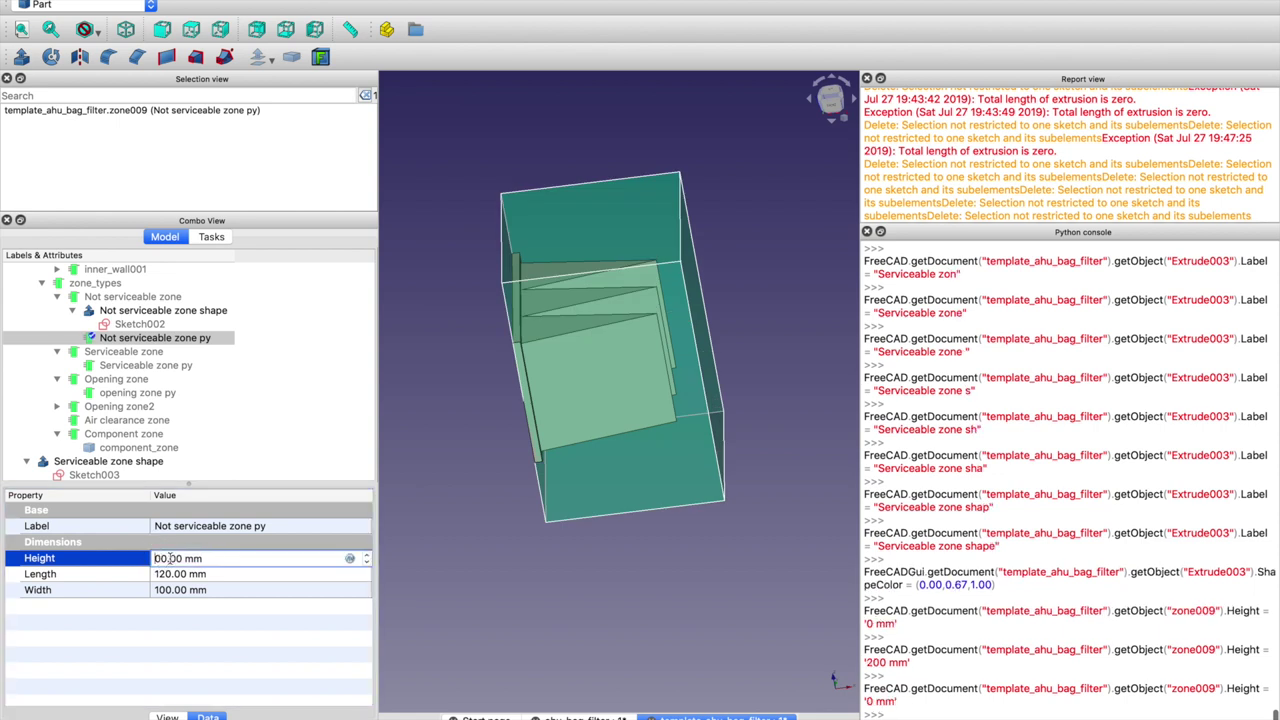
{"action": "type", "text": "1"}
Open Sketch003 under Serviceable zone shape for editing
{"action": "left_click", "coordinate": [103, 367]}
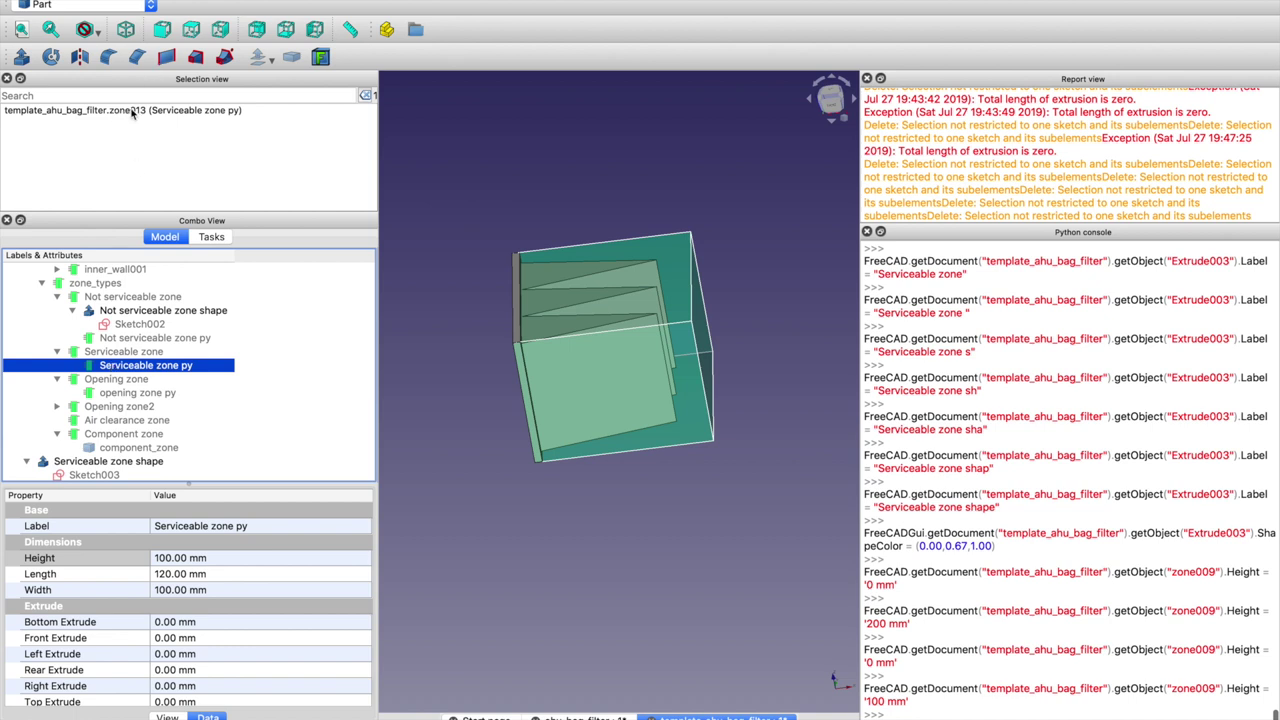
{"action": "scroll", "coordinate": [174, 447], "scroll_direction": "down", "scroll_amount": 1}
{"action": "left_click", "coordinate": [120, 449]}
{"action": "double_click", "coordinate": [118, 459]}
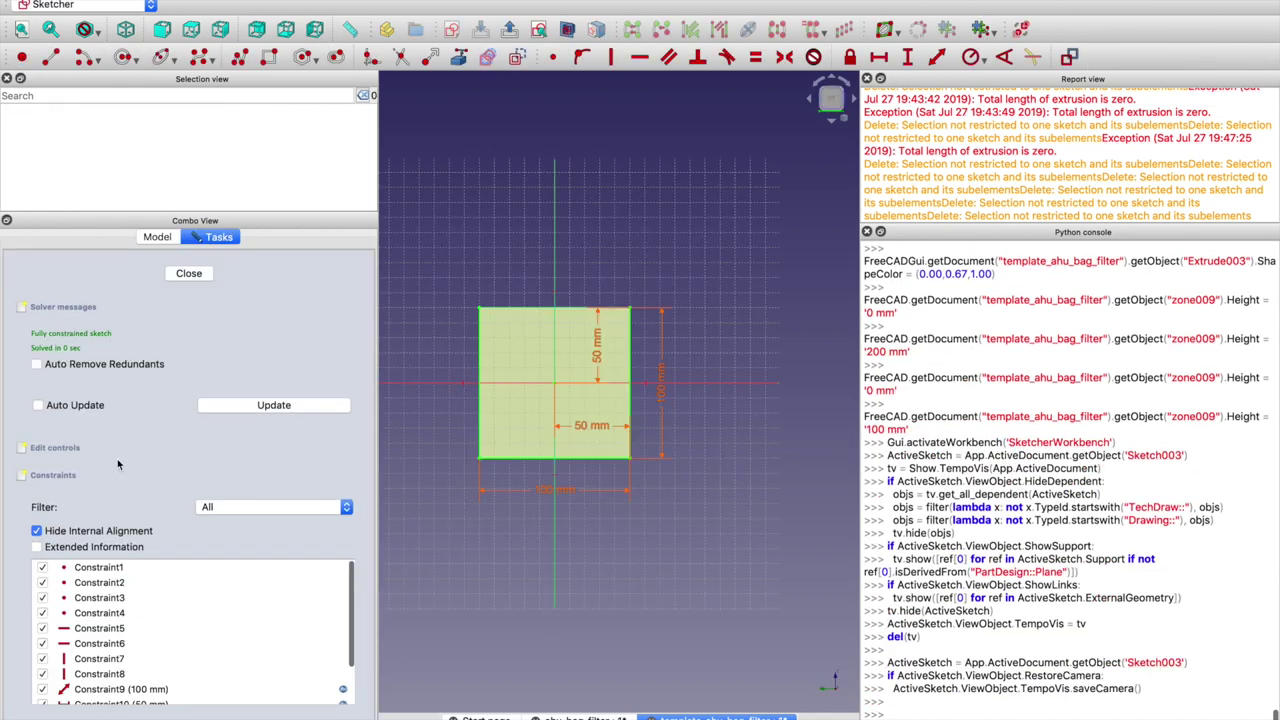
Drive the vertical 50 and 100 mm dimensions by zone013.Height / 2 and zone013.Height
{"action": "double_click", "coordinate": [598, 347]}
{"action": "left_click", "coordinate": [691, 371]}
{"action": "left_click", "coordinate": [609, 388]}
{"action": "key", "text": "BackSpace"}
{"action": "key", "text": "BackSpace"}
{"action": "type", "text": "13"}
{"action": "key", "text": "Return"}
{"action": "key", "text": "Return"}
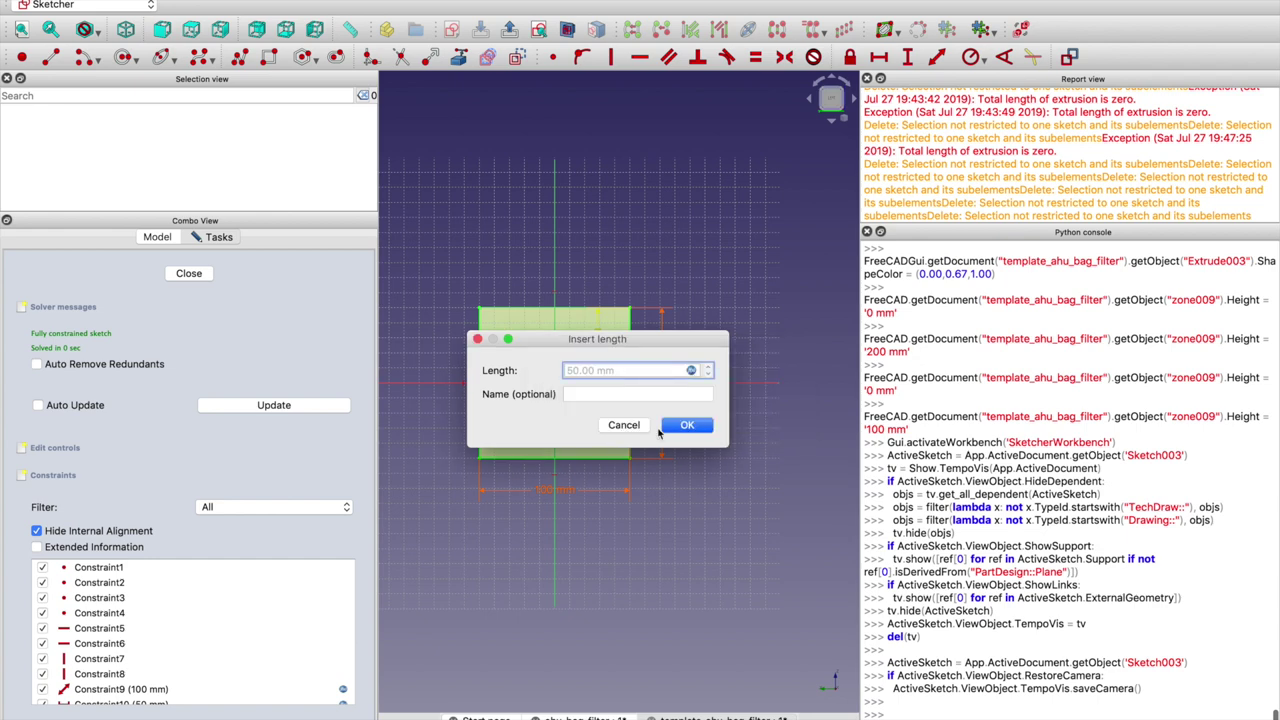
{"action": "left_click", "coordinate": [668, 427]}
{"action": "double_click", "coordinate": [661, 378]}
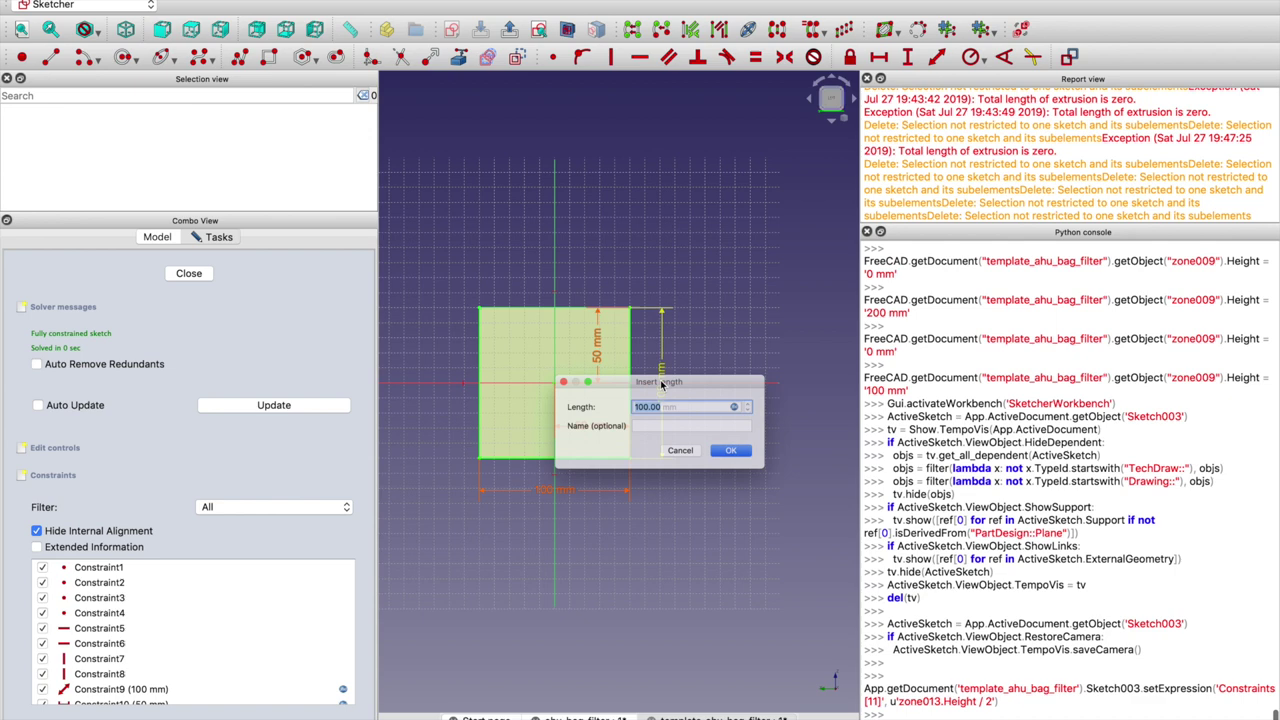
{"action": "left_click", "coordinate": [750, 405]}
{"action": "left_click", "coordinate": [669, 421]}
{"action": "key", "text": "BackSpace"}
{"action": "key", "text": "BackSpace"}
{"action": "type", "text": "13"}
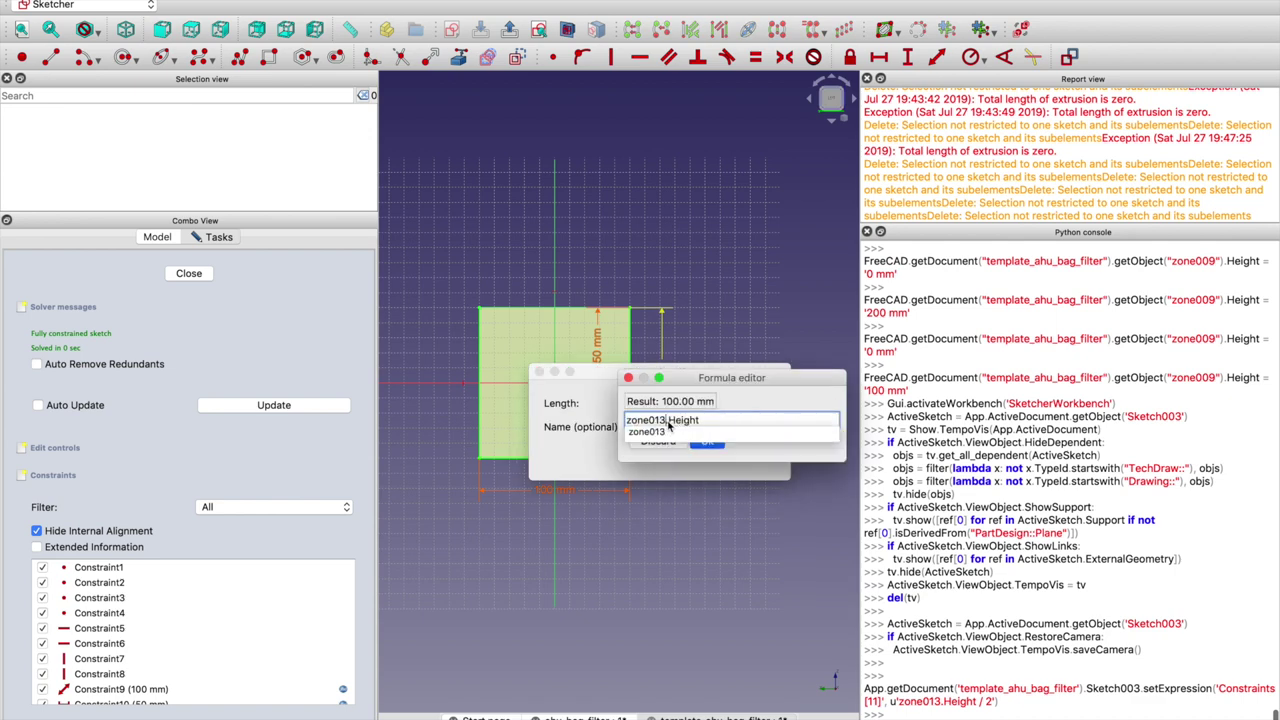
{"action": "key", "text": "Return"}
{"action": "left_click", "coordinate": [765, 464]}
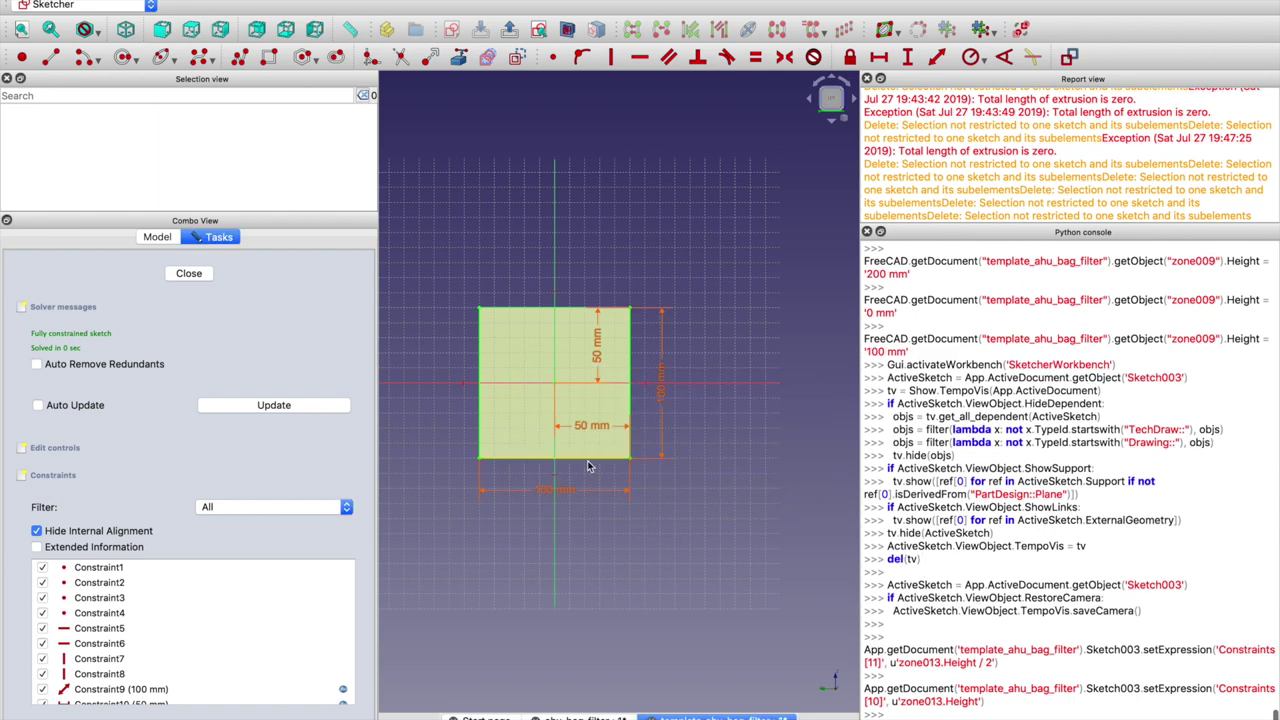
Drive the horizontal 50 and 100 mm dimensions by zone013.Width / 2 and zone013.Width
{"action": "double_click", "coordinate": [584, 428]}
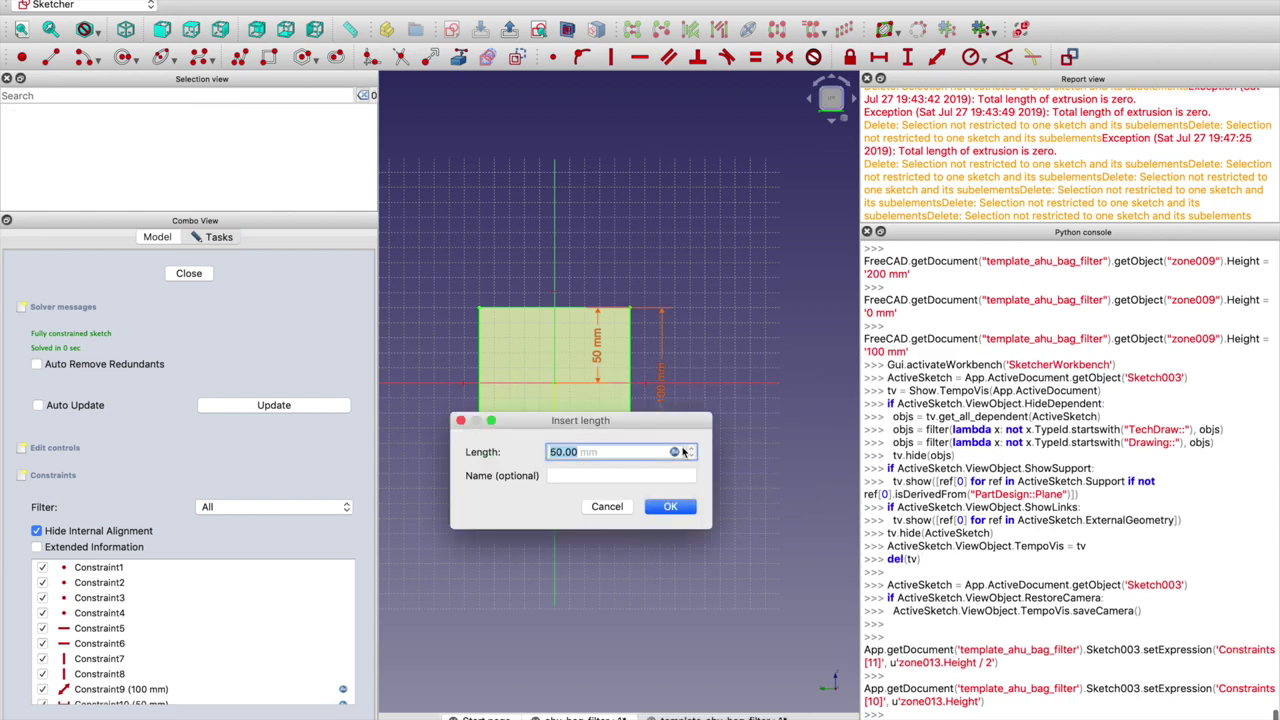
{"action": "left_click", "coordinate": [676, 452]}
{"action": "left_click", "coordinate": [589, 468]}
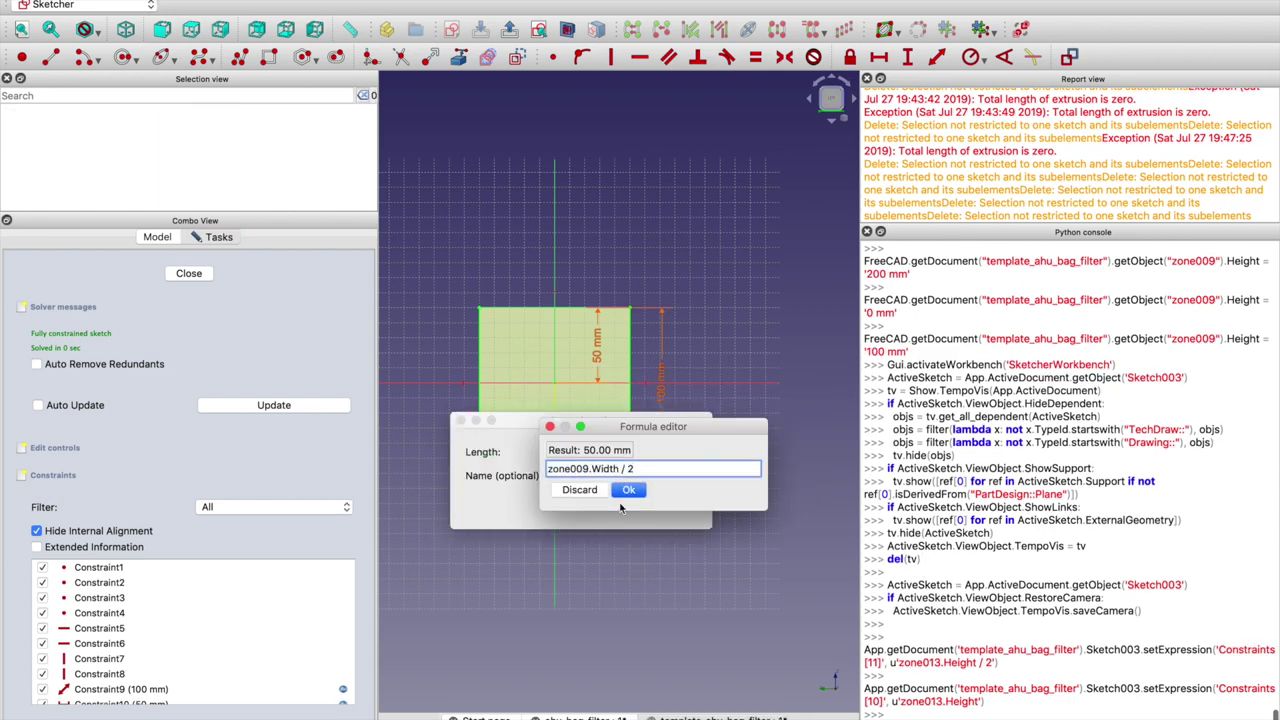
{"action": "key", "text": "BackSpace"}
{"action": "key", "text": "BackSpace"}
{"action": "type", "text": "13"}
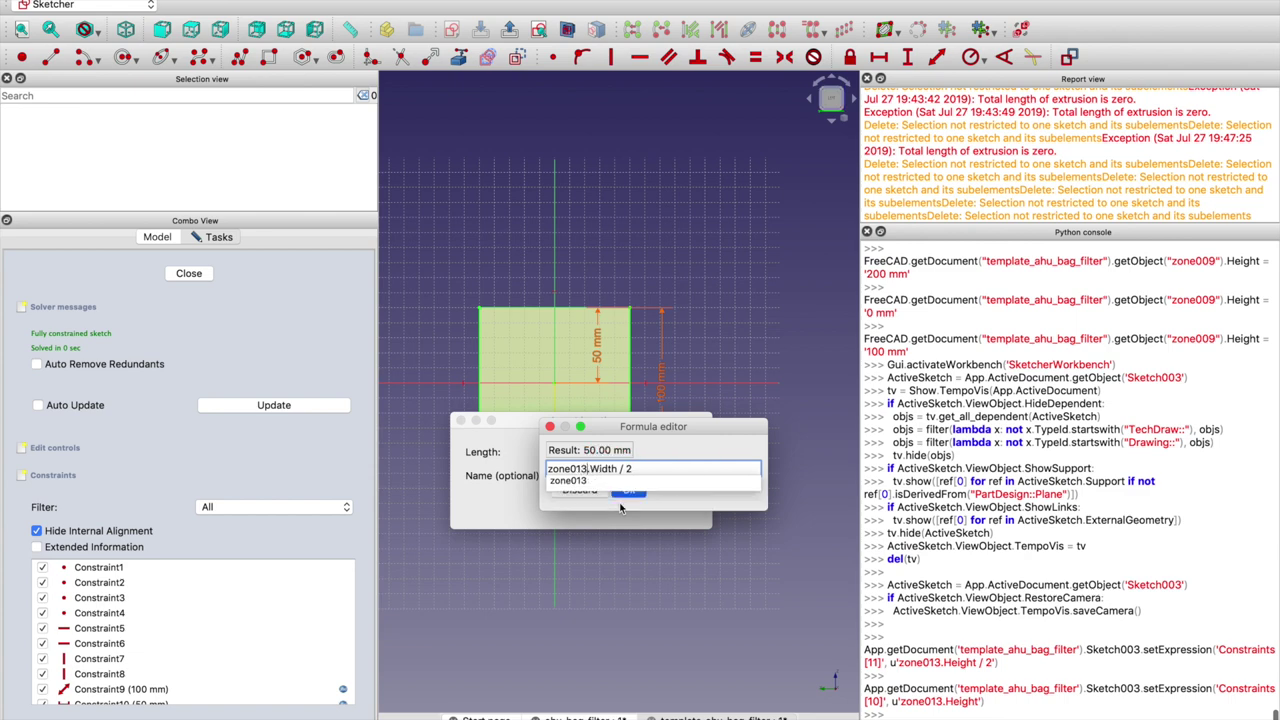
{"action": "key", "text": "Return"}
{"action": "left_click", "coordinate": [664, 507]}
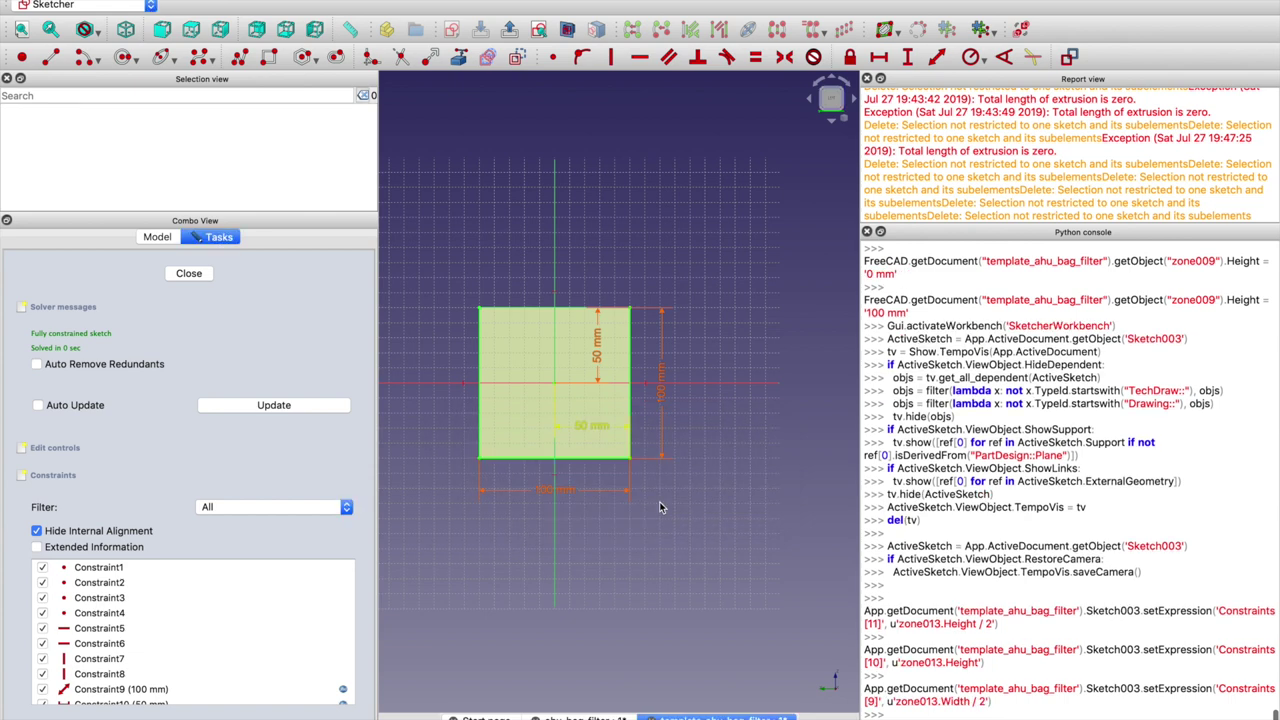
{"action": "double_click", "coordinate": [564, 497]}
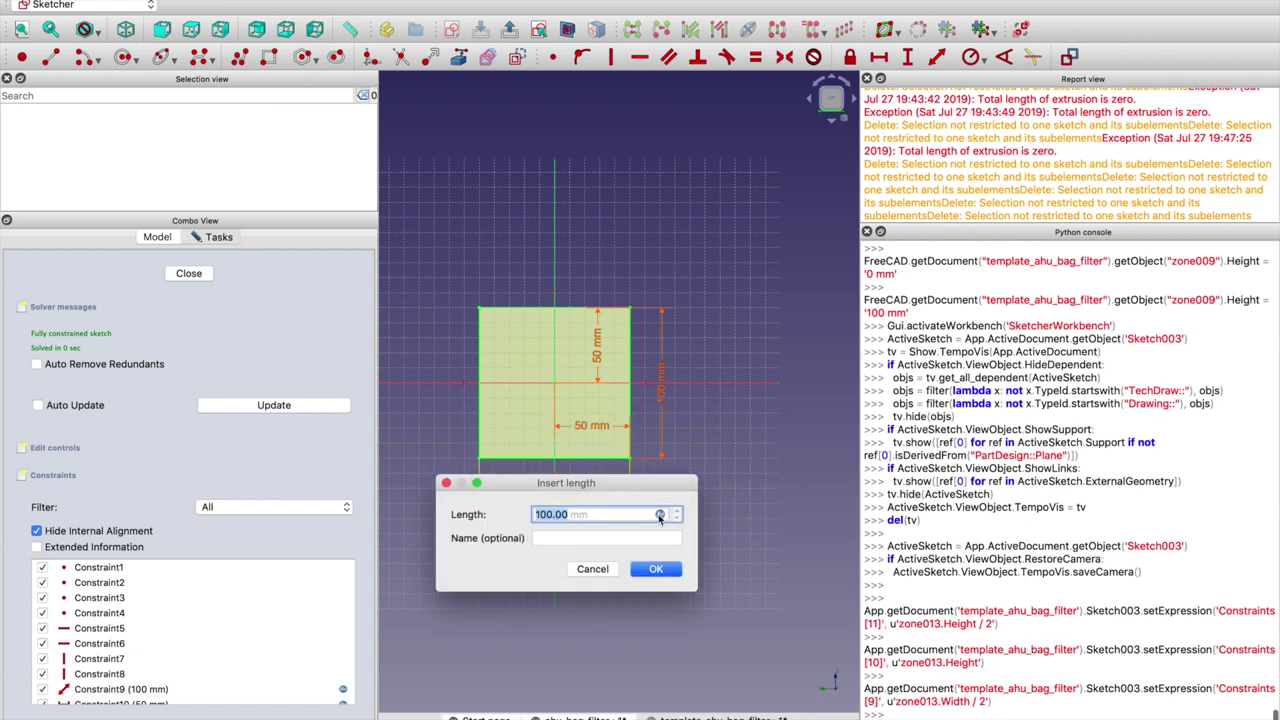
{"action": "left_click", "coordinate": [660, 514]}
{"action": "left_click", "coordinate": [576, 531]}
{"action": "key", "text": "BackSpace"}
{"action": "key", "text": "BackSpace"}
{"action": "type", "text": "13"}
{"action": "key", "text": "Return"}
{"action": "left_click", "coordinate": [650, 570]}
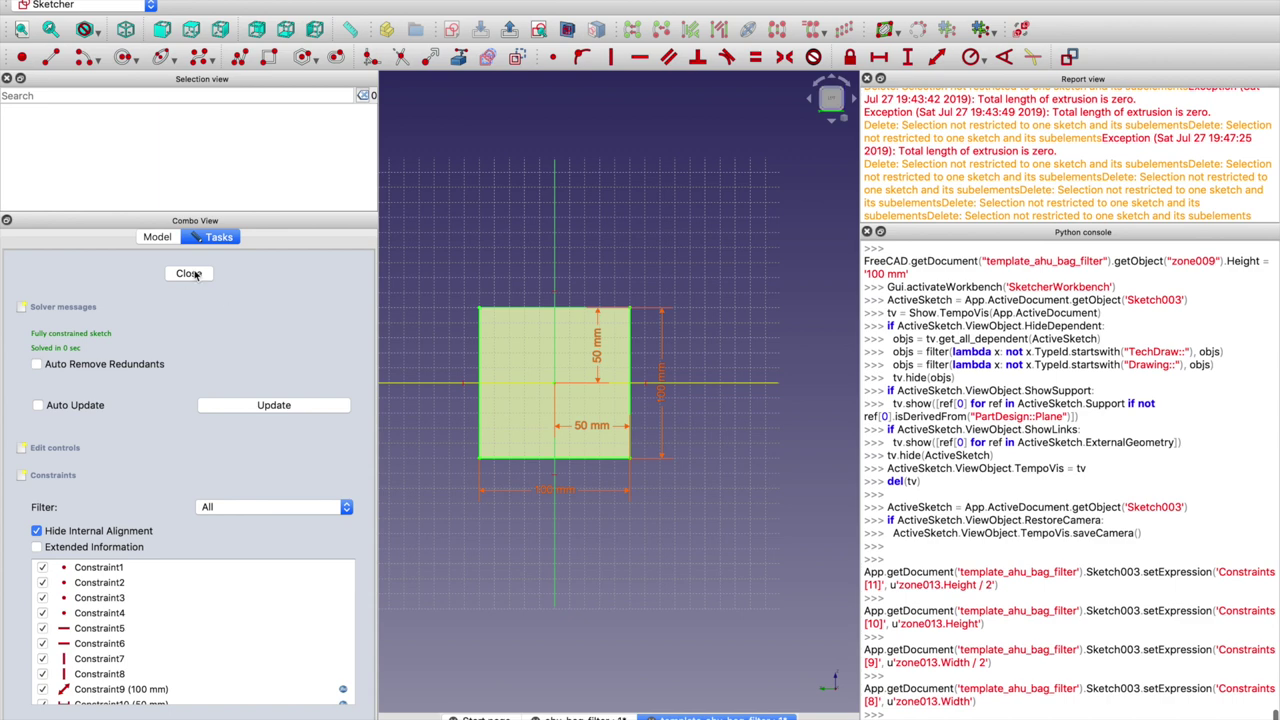
{"action": "left_click", "coordinate": [189, 274]}
{"action": "left_click", "coordinate": [110, 448]}
Drive Serviceable zone shape's Length Rev by zone013.Length, giving 120 mm
{"action": "left_click", "coordinate": [267, 640]}
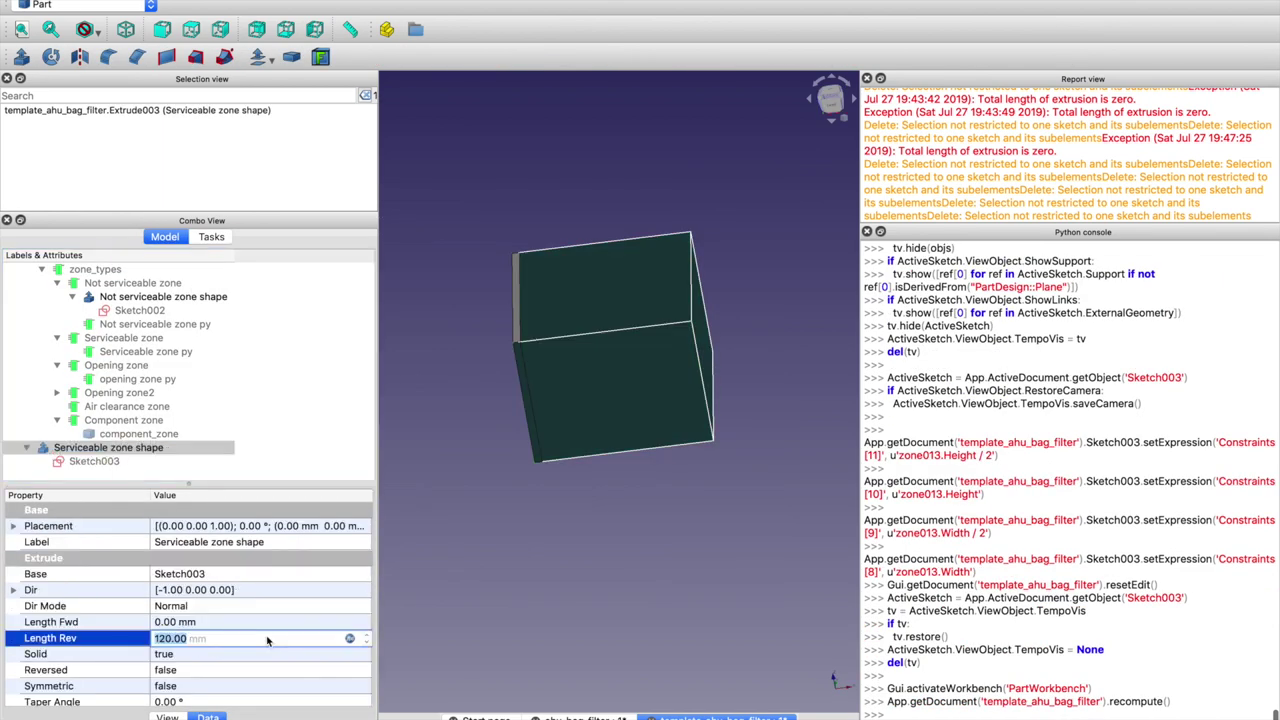
{"action": "left_click", "coordinate": [349, 638]}
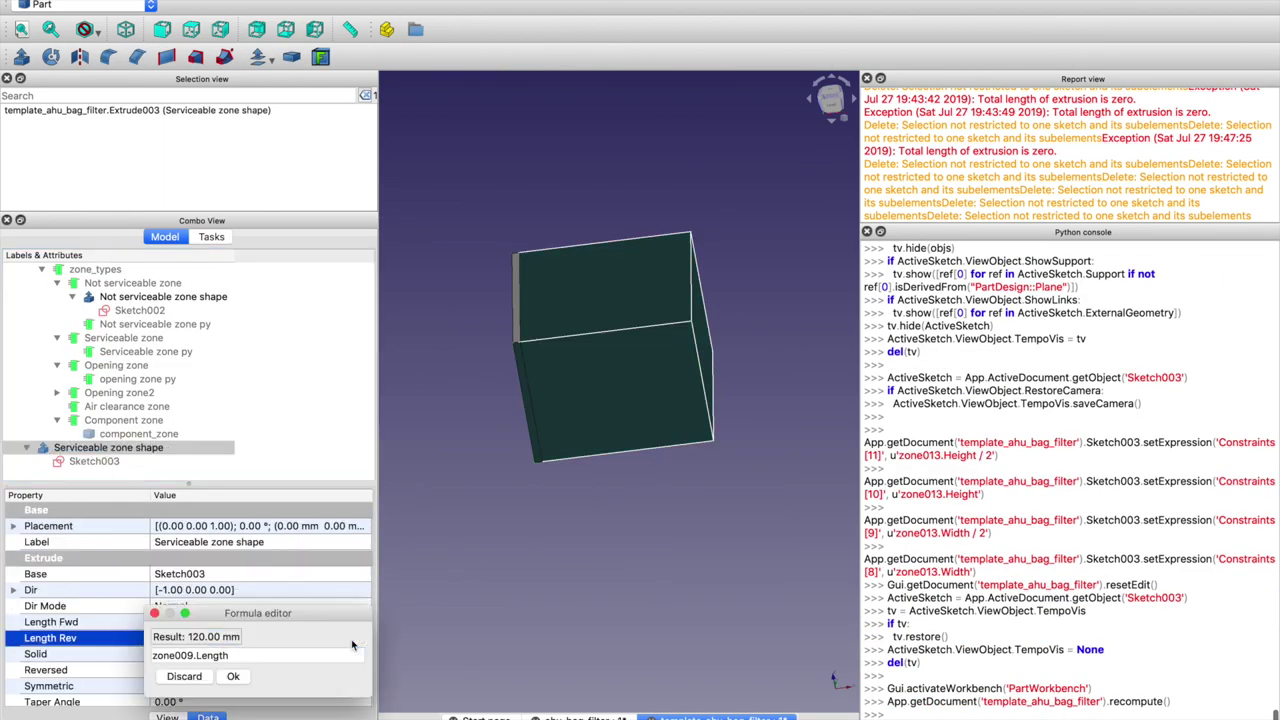
{"action": "left_click", "coordinate": [197, 655]}
{"action": "key", "text": "BackSpace"}
{"action": "key", "text": "BackSpace"}
{"action": "type", "text": "13"}
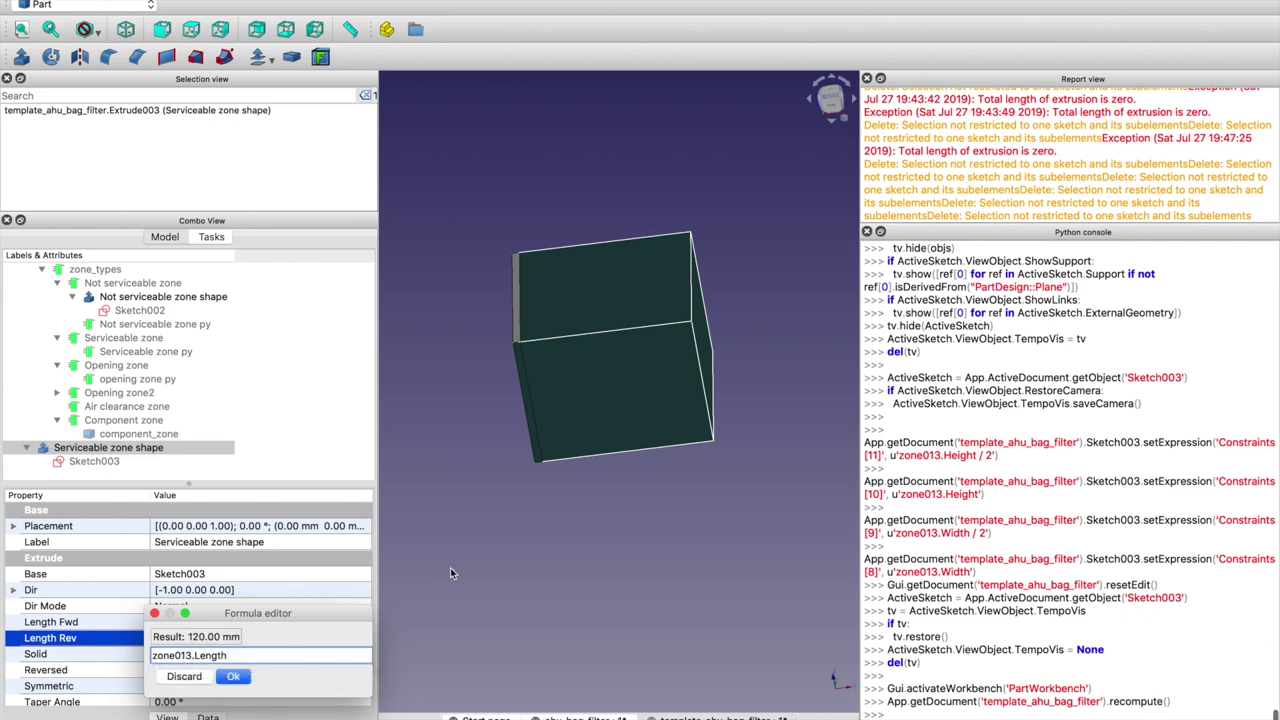
{"action": "key", "text": "Return"}
{"action": "left_click", "coordinate": [366, 430]}
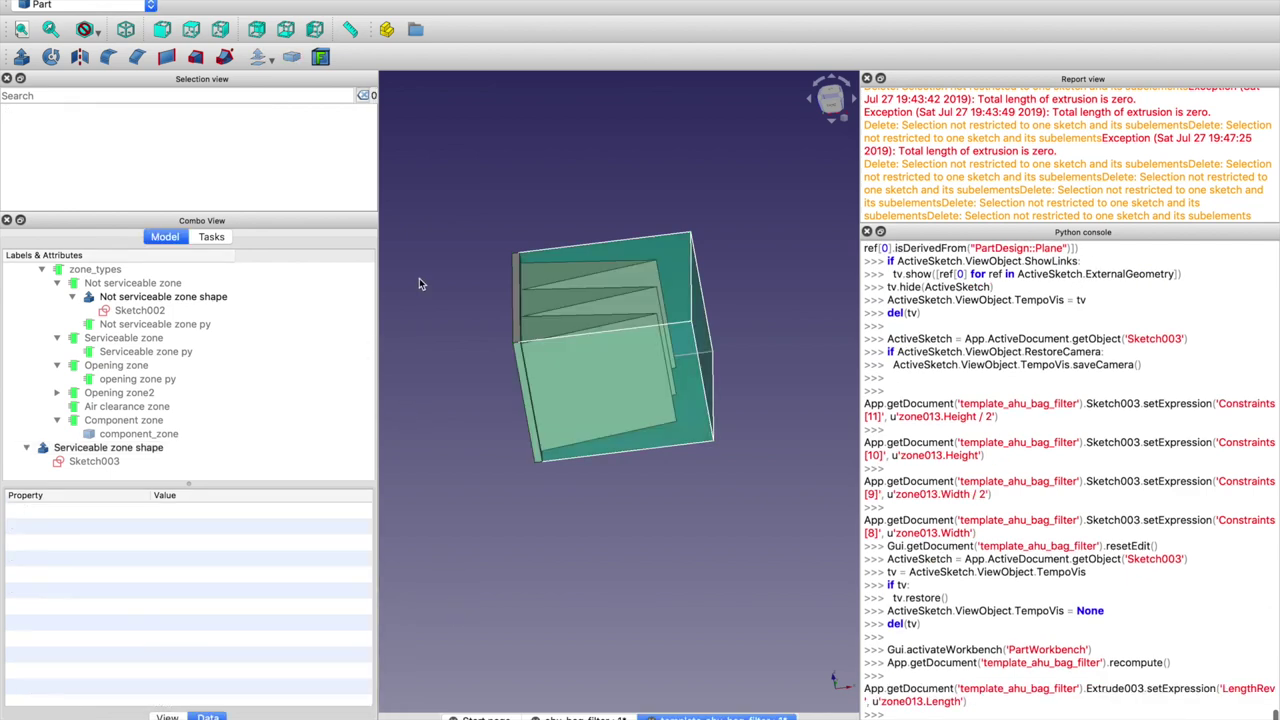
{"action": "middle_click_drag", "start_coordinate": [419, 284], "coordinate": [530, 262]}
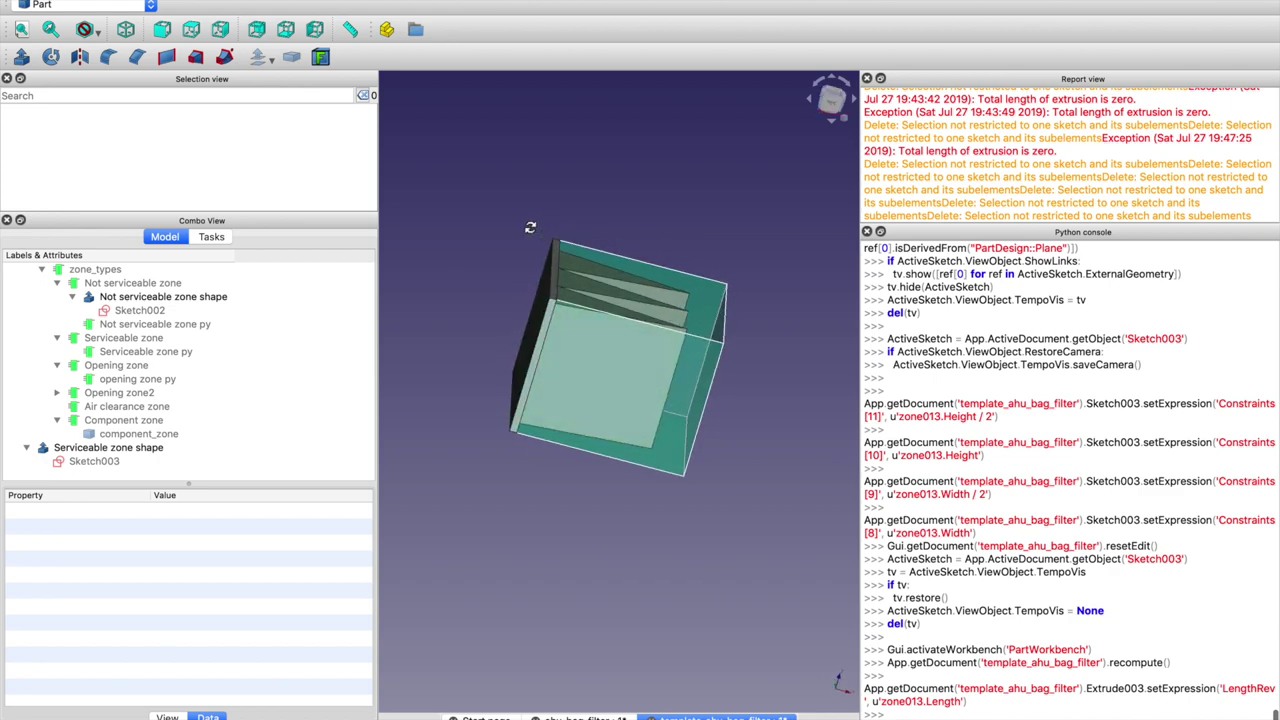
Select the Serviceable zone object to show its empty Component link
{"action": "left_click", "coordinate": [214, 300]}
{"action": "left_click", "coordinate": [158, 450]}
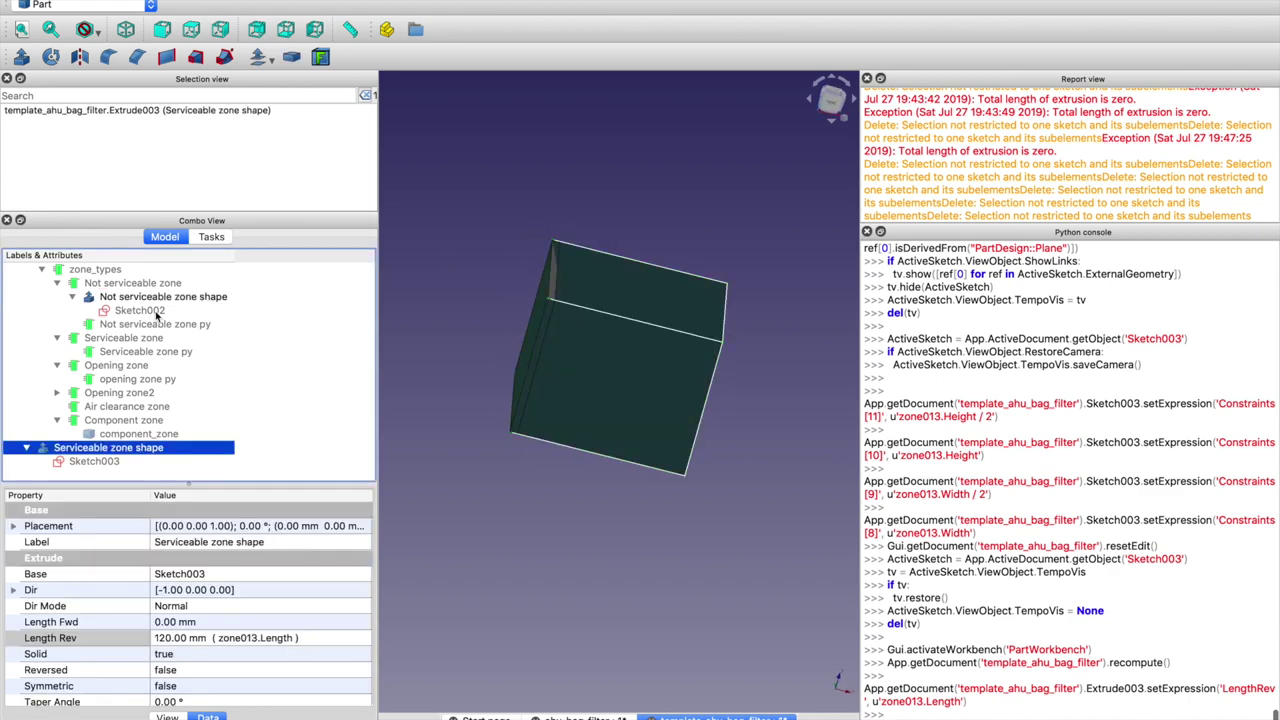
{"action": "left_click", "coordinate": [150, 324]}
{"action": "left_click", "coordinate": [140, 338]}
{"action": "left_click", "coordinate": [287, 551]}
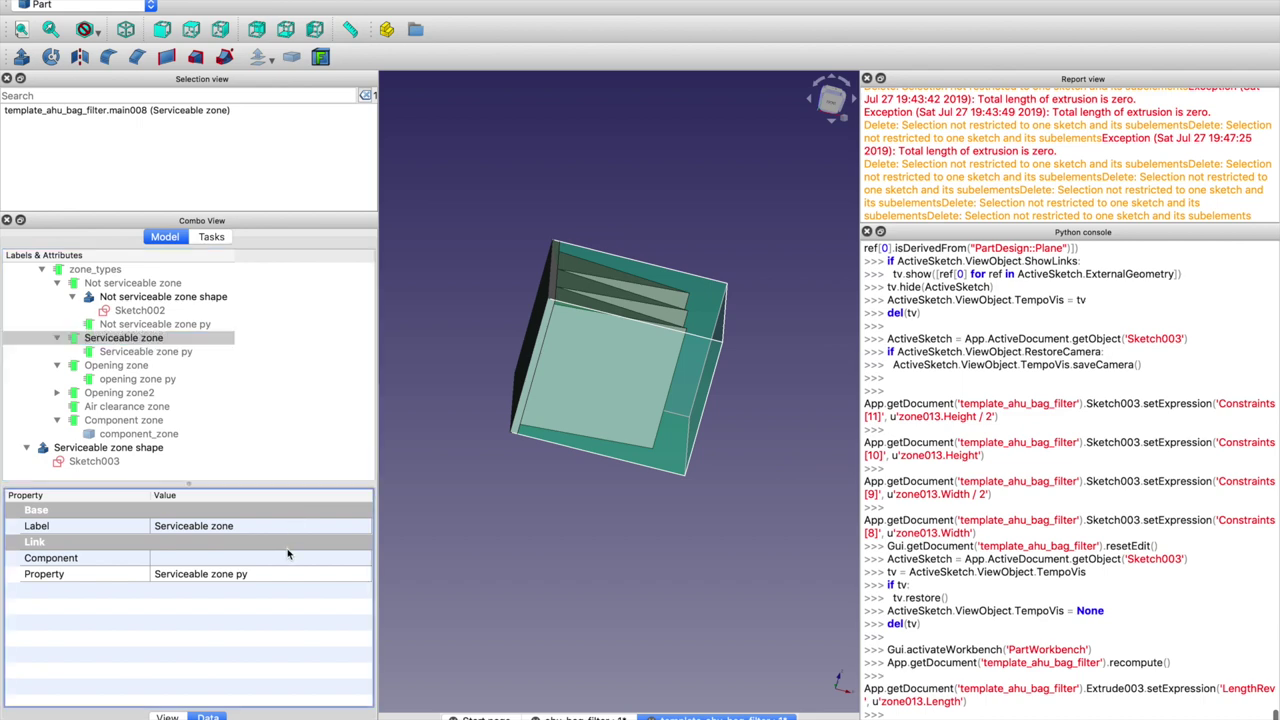
Link Serviceable zone's Component property to Serviceable zone shape
{"action": "left_click", "coordinate": [363, 560]}
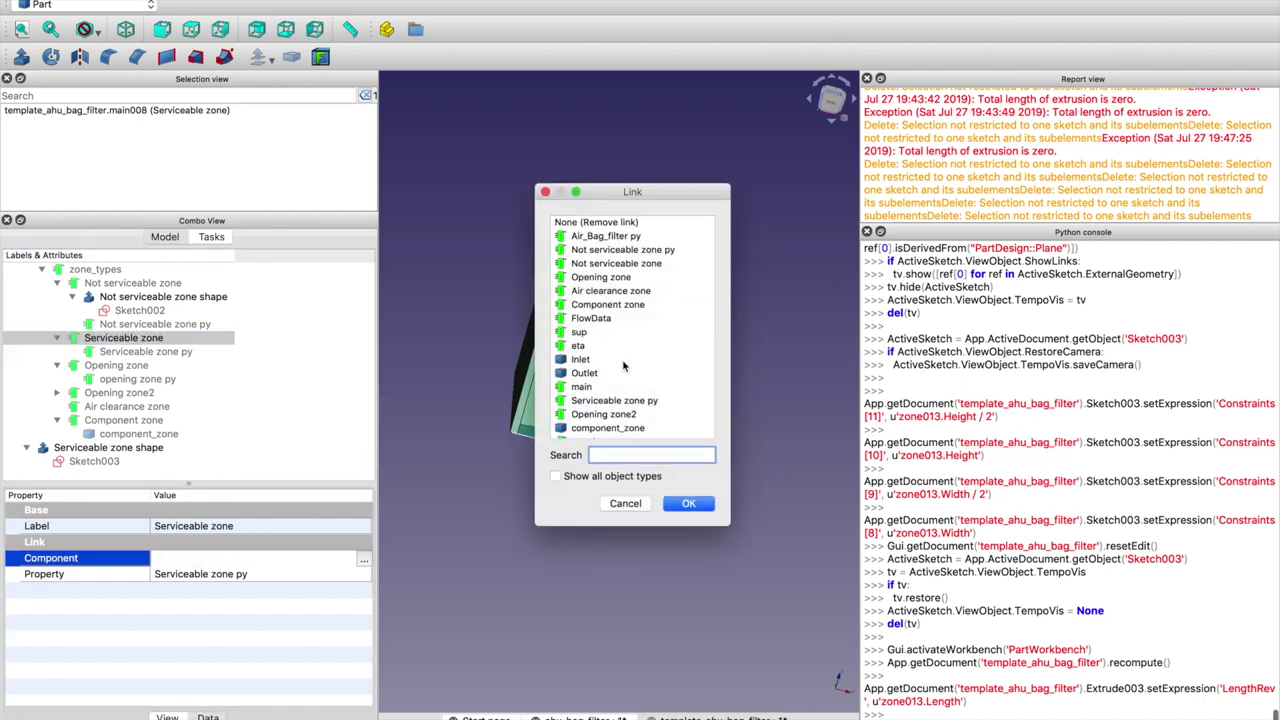
{"action": "scroll", "coordinate": [622, 366], "scroll_direction": "down", "scroll_amount": 10}
{"action": "left_click", "coordinate": [612, 428]}
{"action": "left_click", "coordinate": [689, 504]}
Resize Serviceable zone py to Height 80 mm and Length 90 mm
{"action": "left_click", "coordinate": [178, 379]}
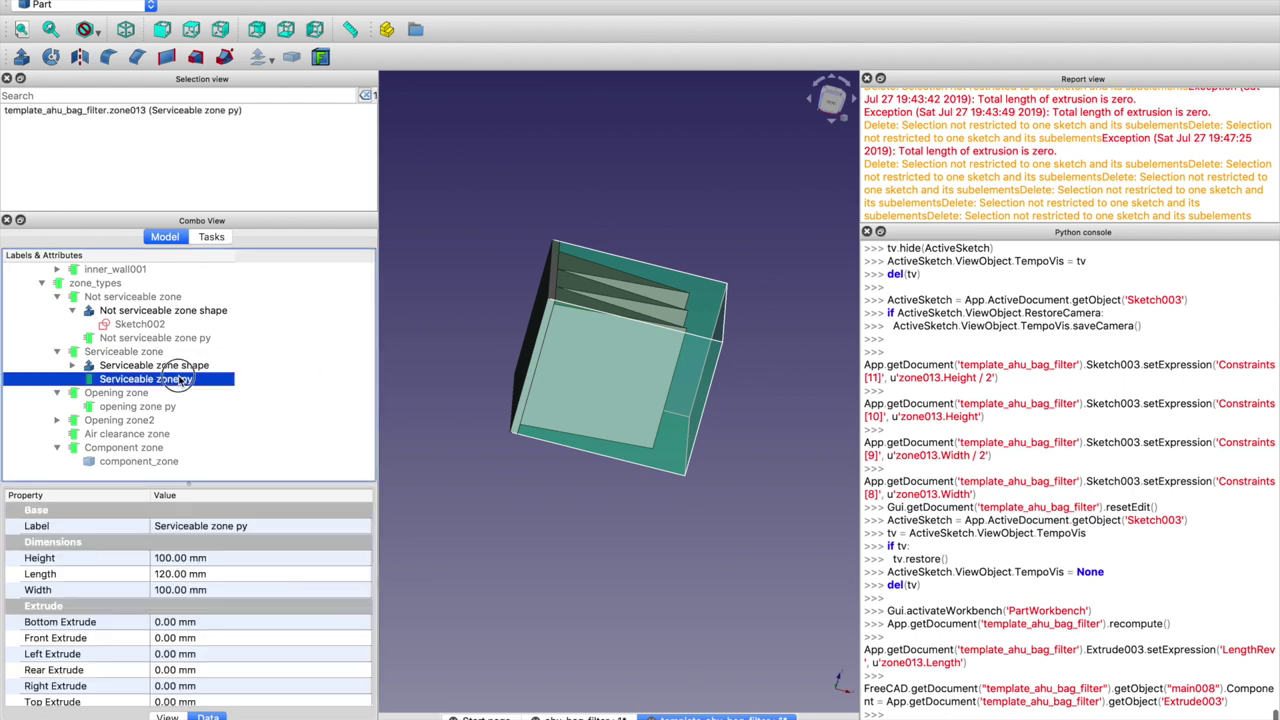
{"action": "left_click", "coordinate": [163, 558]}
{"action": "type", "text": "0"}
{"action": "type", "text": "8"}
{"action": "key", "text": "Return"}
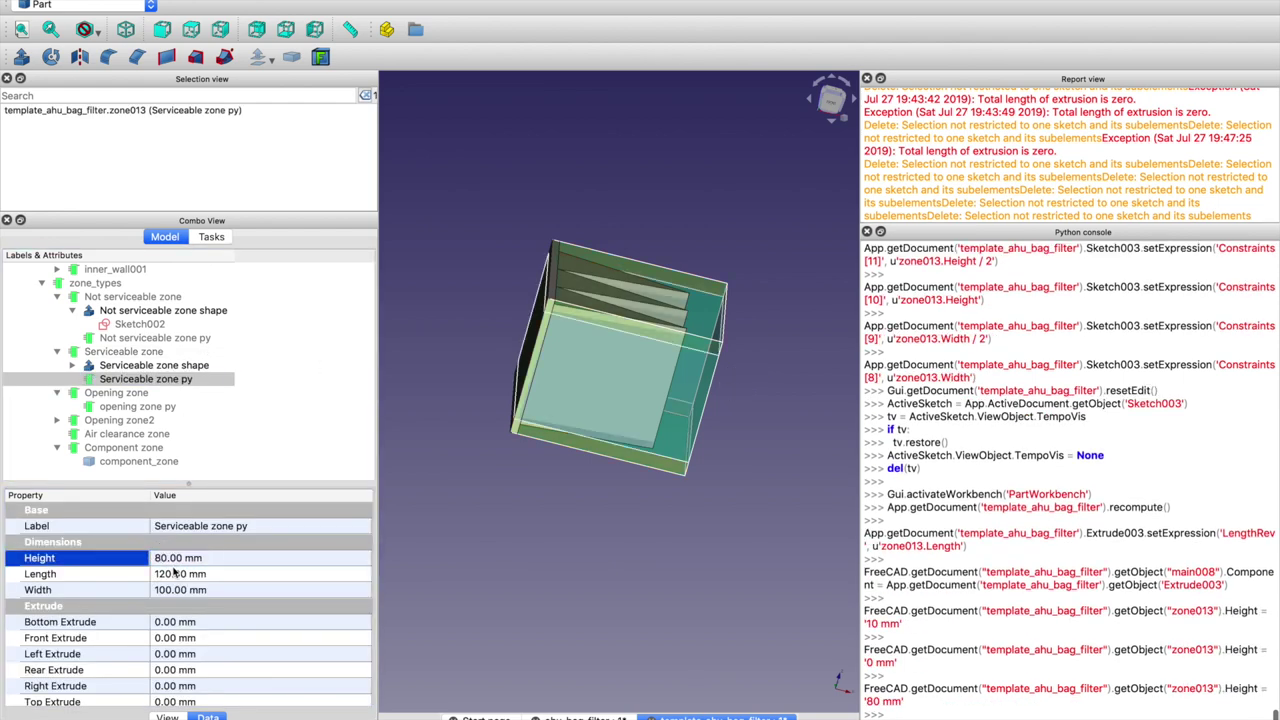
{"action": "left_click", "coordinate": [162, 574]}
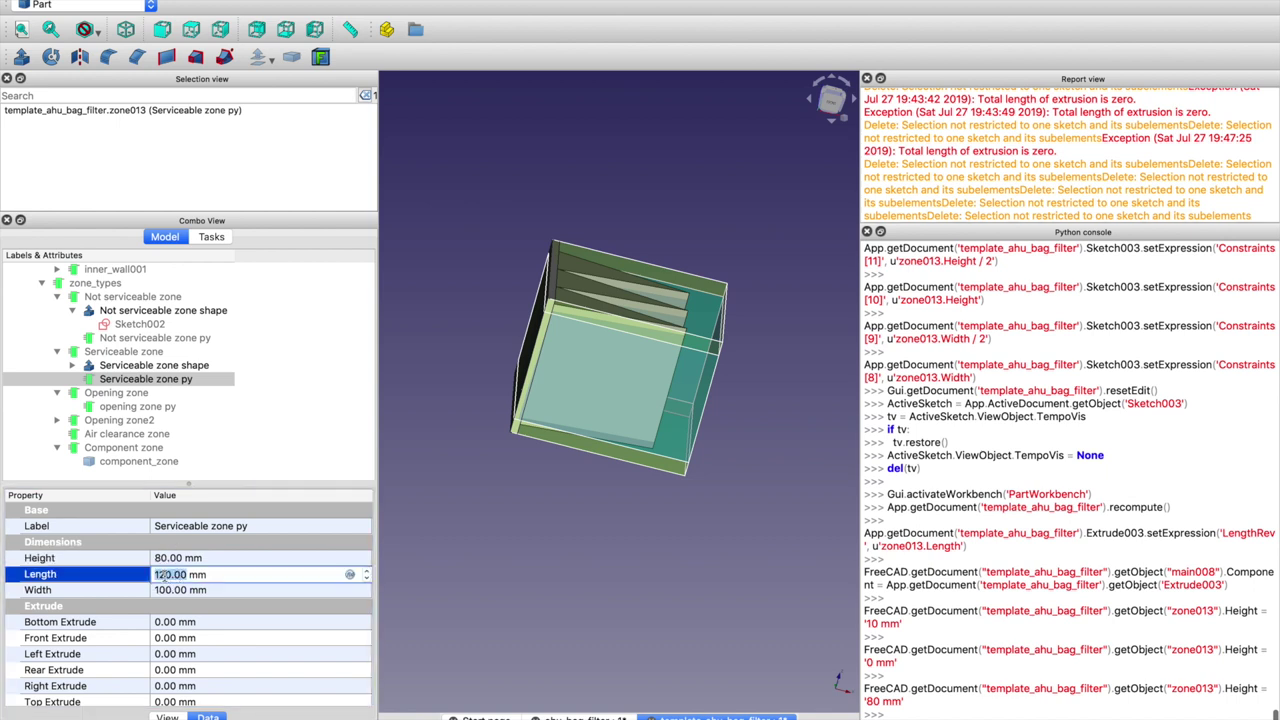
{"action": "key", "text": "BackSpace"}
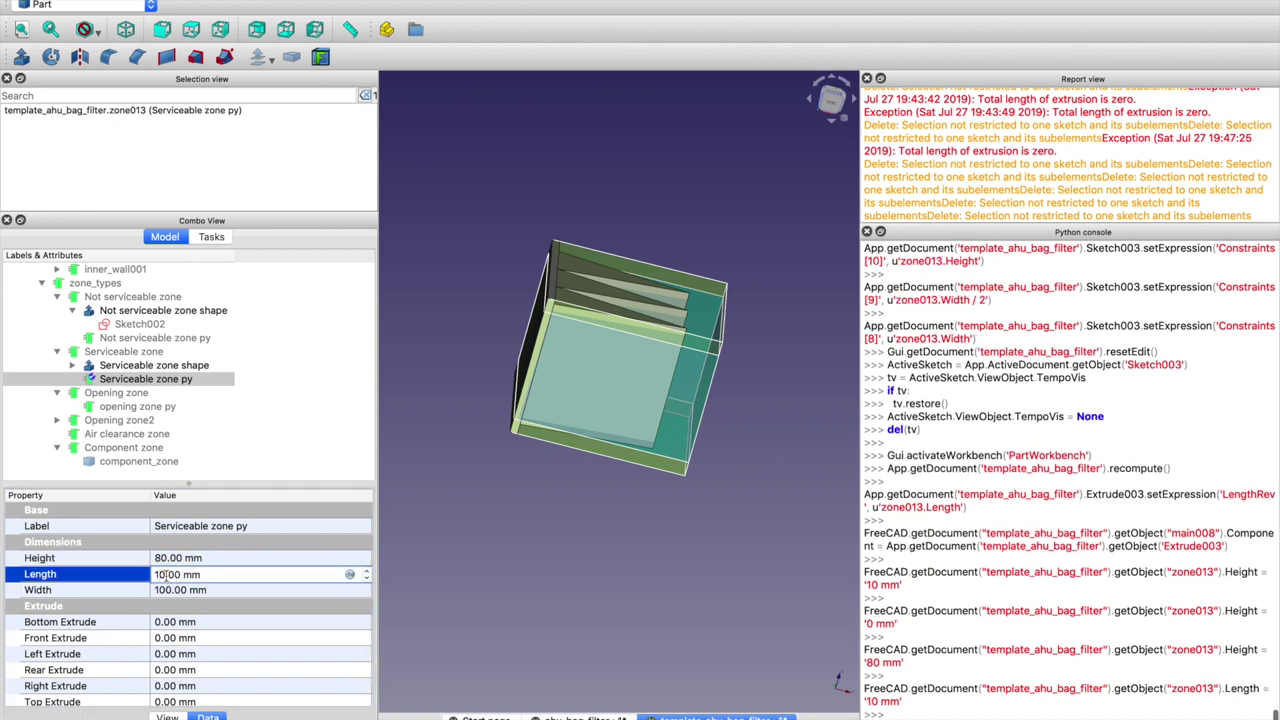
{"action": "key", "text": "BackSpace"}
{"action": "type", "text": "9"}
{"action": "key", "text": "Return"}
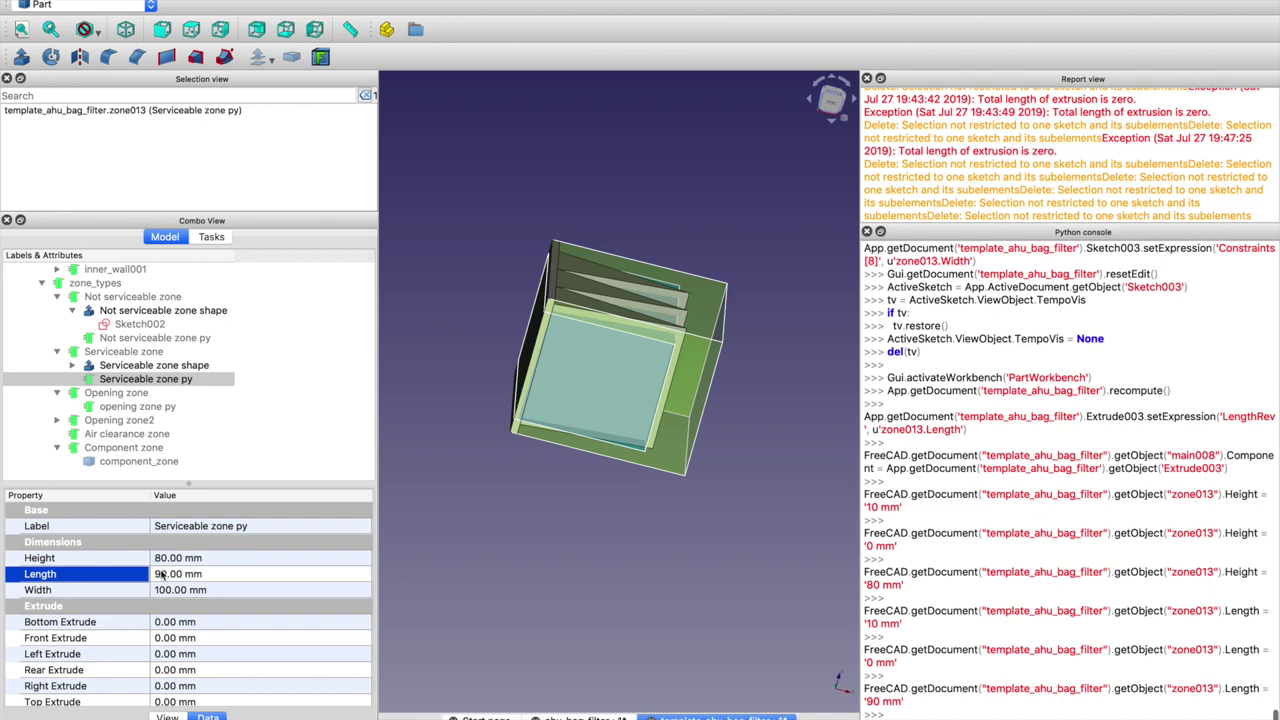
{"action": "left_click", "coordinate": [163, 591]}
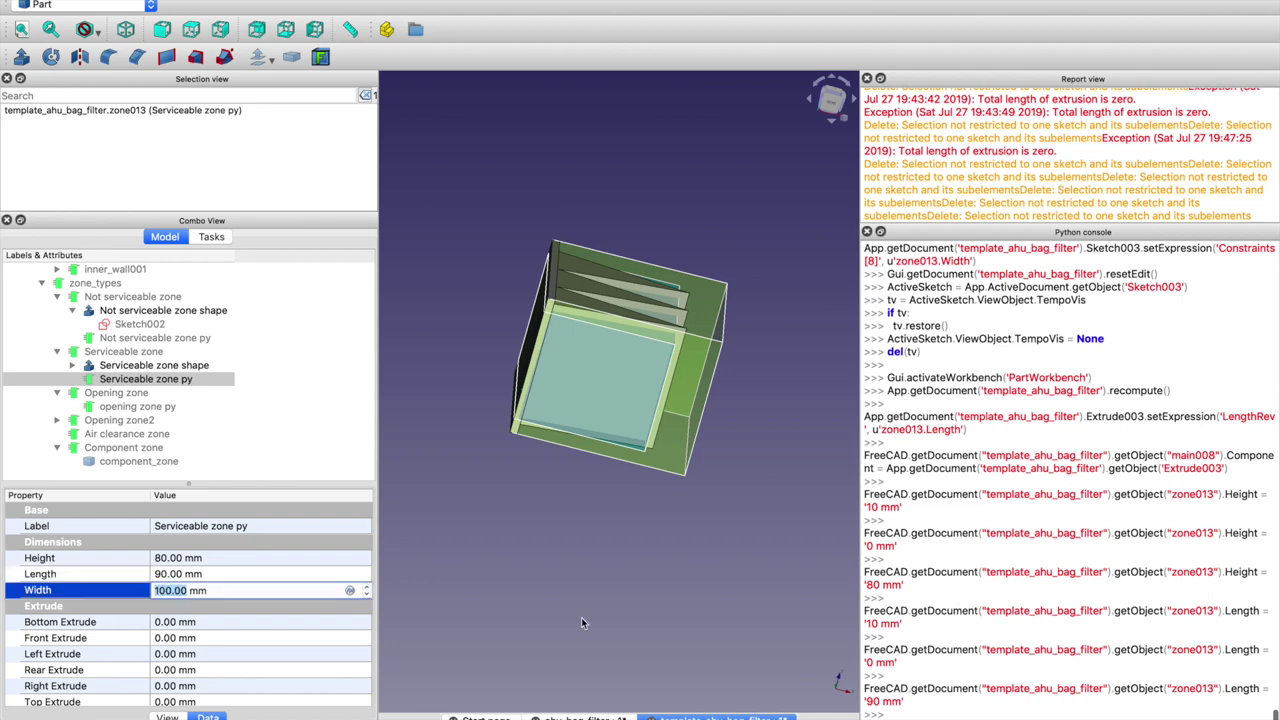
Check the resized zone, review the Opening zone objects, and collapse the Opening zone branch
{"action": "left_click", "coordinate": [732, 639]}
{"action": "middle_click_drag", "start_coordinate": [628, 545], "coordinate": [609, 517]}
{"action": "middle_click_drag", "start_coordinate": [638, 374], "coordinate": [525, 490]}
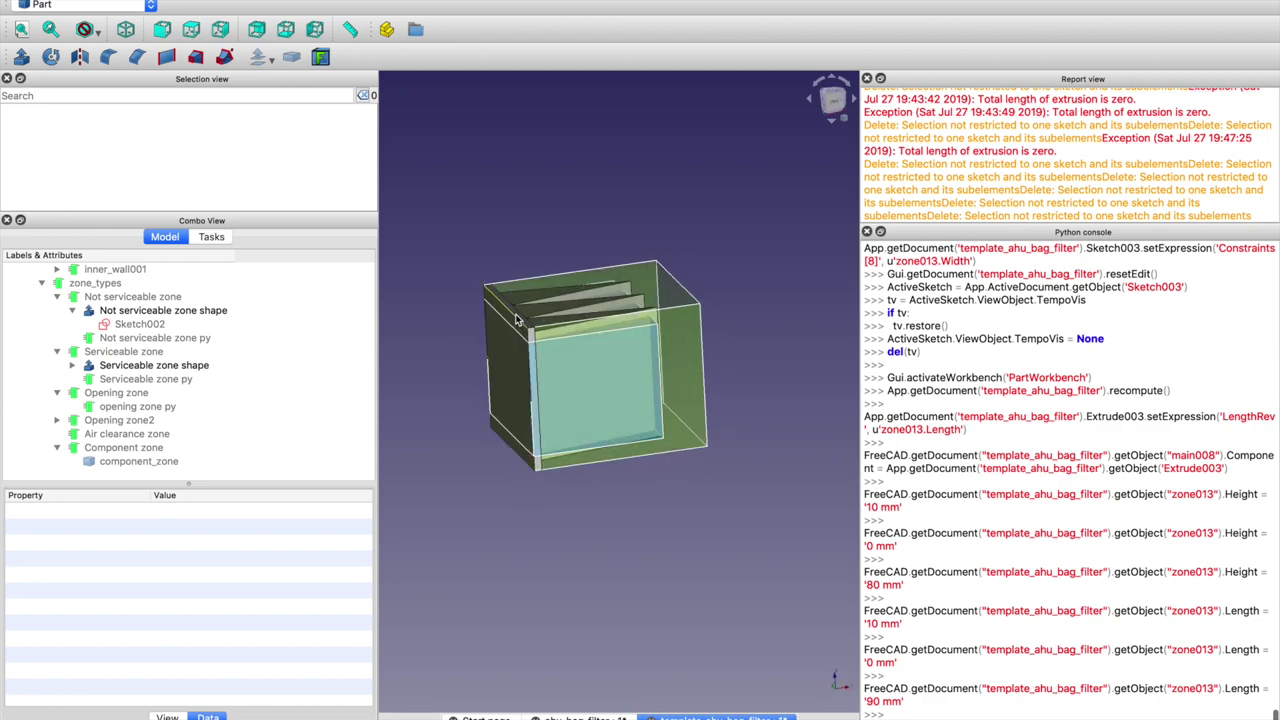
{"action": "left_click", "coordinate": [133, 406]}
{"action": "left_click", "coordinate": [137, 394]}
{"action": "left_click", "coordinate": [137, 405]}
{"action": "left_click", "coordinate": [138, 392]}
{"action": "left_click", "coordinate": [58, 393]}
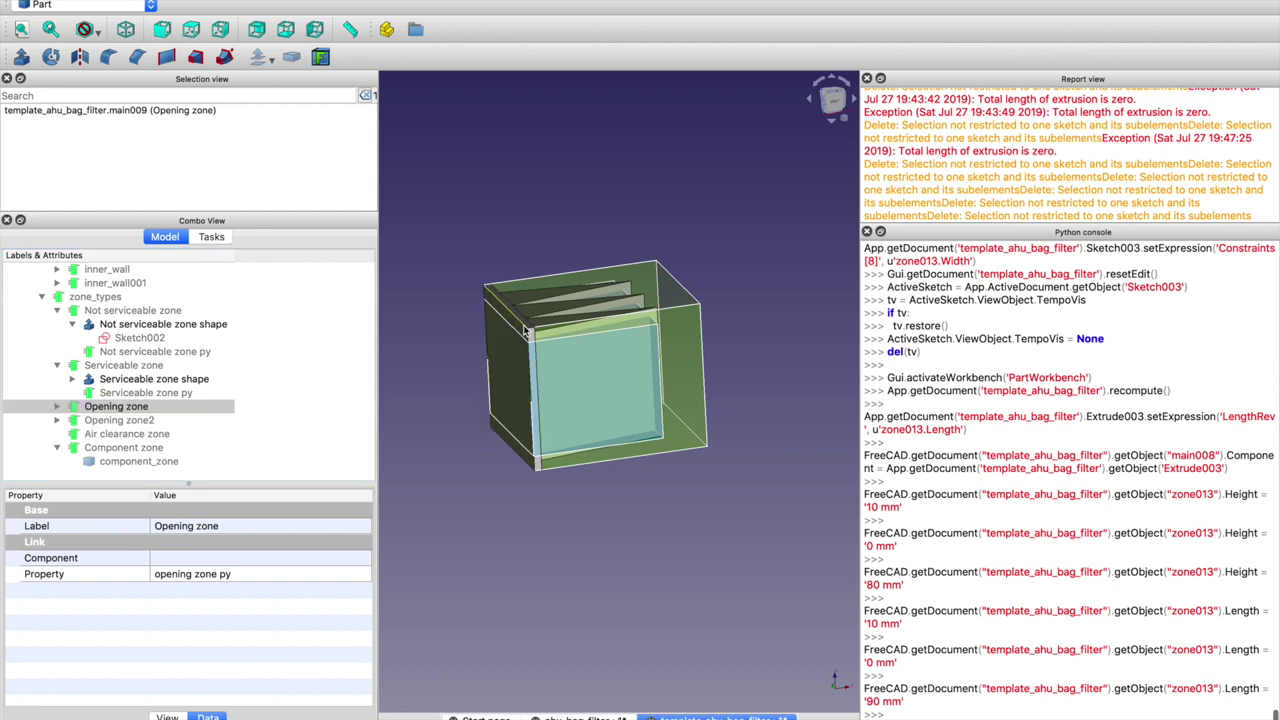
Hide Not serviceable zone shape and Serviceable zone shape in the 3D view
{"action": "left_click", "coordinate": [581, 284]}
{"action": "key", "text": "space"}
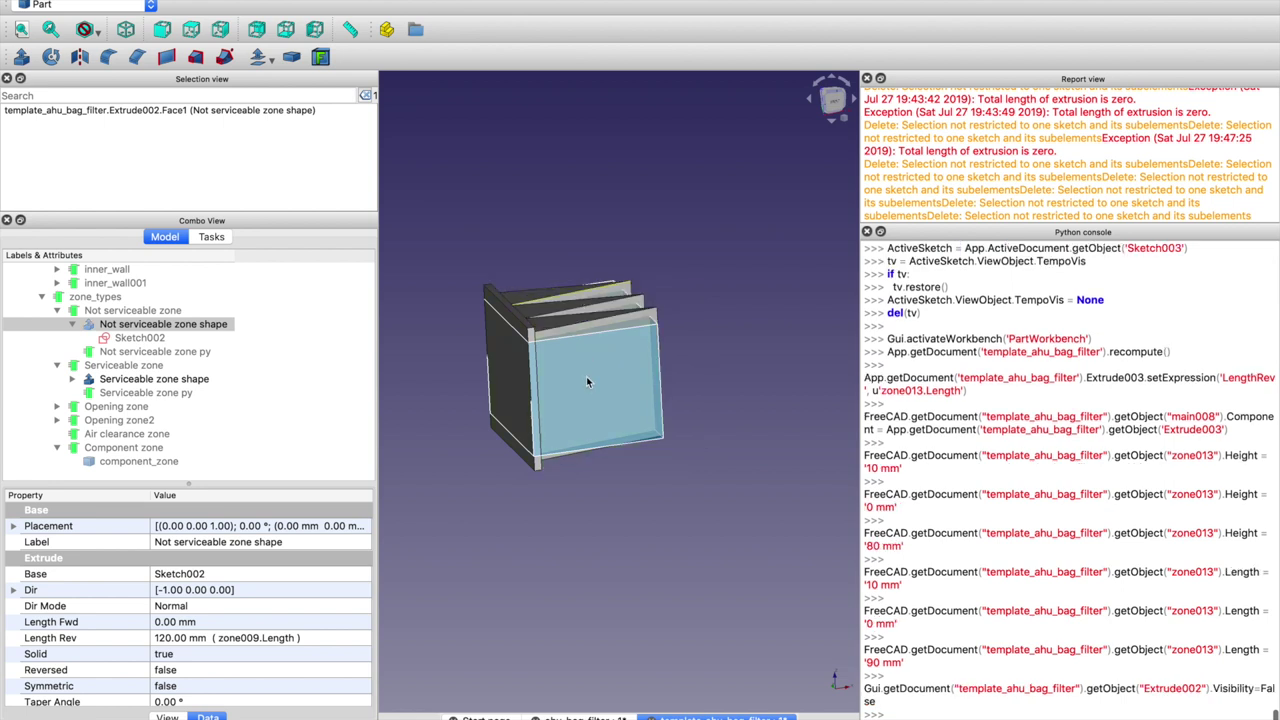
{"action": "left_click", "coordinate": [505, 349]}
{"action": "key", "text": "space"}
{"action": "middle_click_drag", "start_coordinate": [537, 349], "coordinate": [521, 395]}
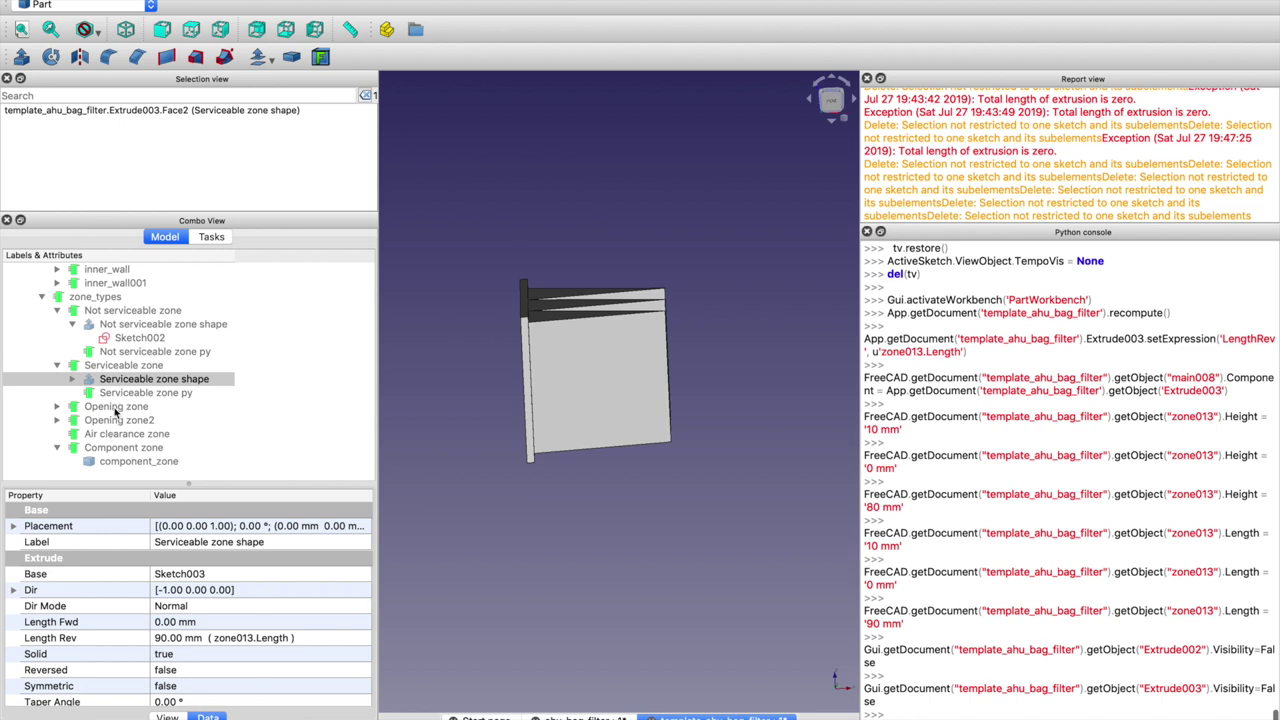
Review opening zone py's properties (50 mm long, Input type) while viewing the bag filter
{"action": "left_click", "coordinate": [58, 407]}
{"action": "left_click", "coordinate": [110, 420]}
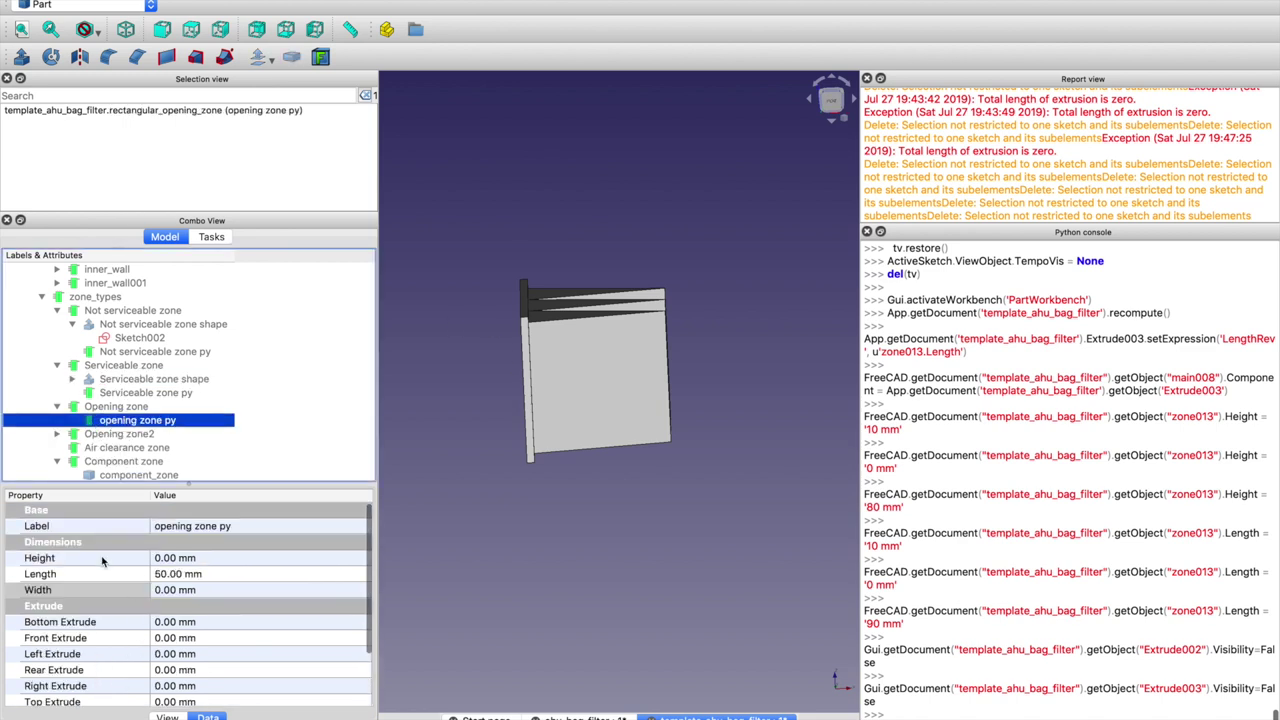
{"action": "scroll", "coordinate": [144, 643], "scroll_direction": "down", "scroll_amount": 3}
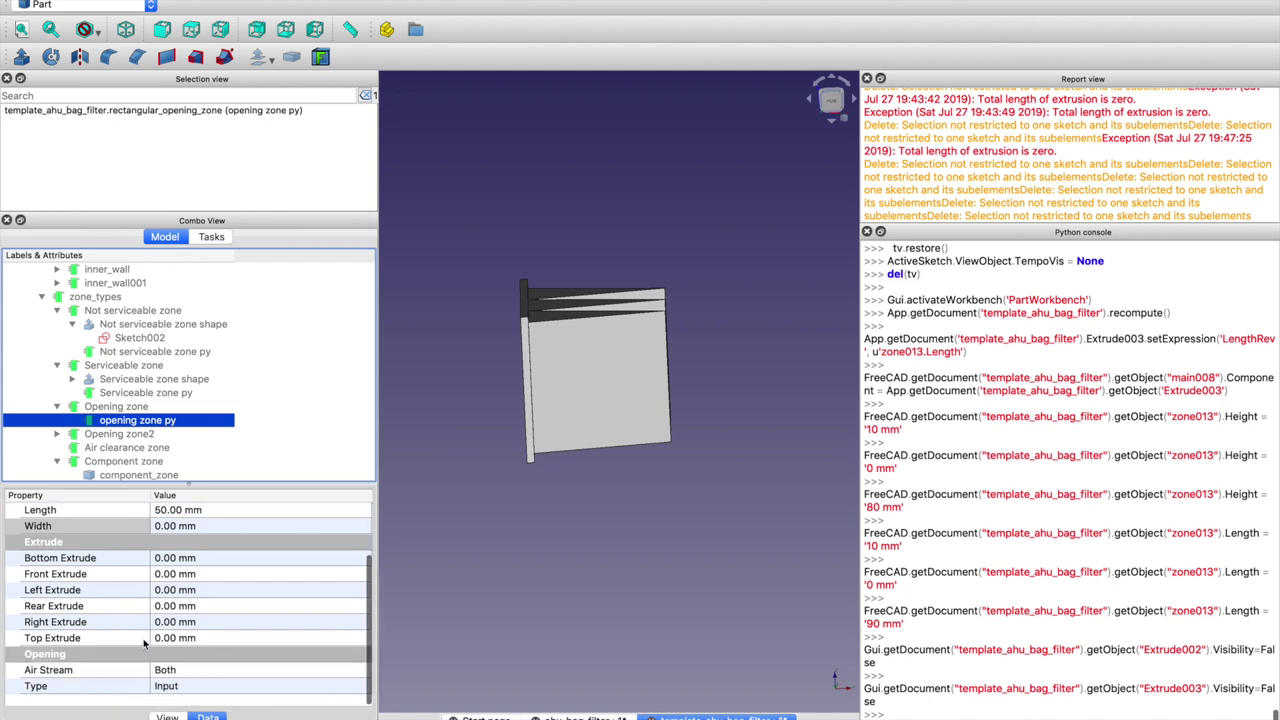
{"action": "scroll", "coordinate": [144, 643], "scroll_direction": "up", "scroll_amount": 3}
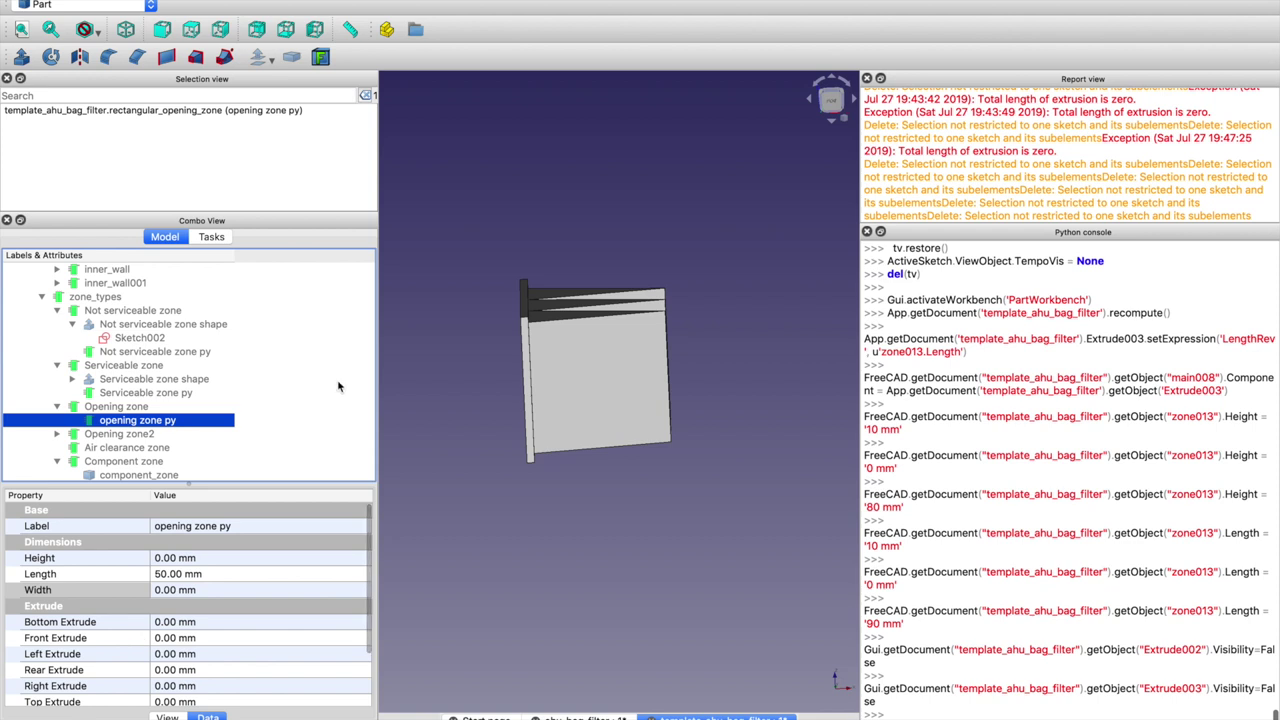
{"action": "middle_click_drag", "start_coordinate": [473, 380], "coordinate": [507, 393]}
{"action": "middle_click_drag", "start_coordinate": [609, 371], "coordinate": [408, 383]}
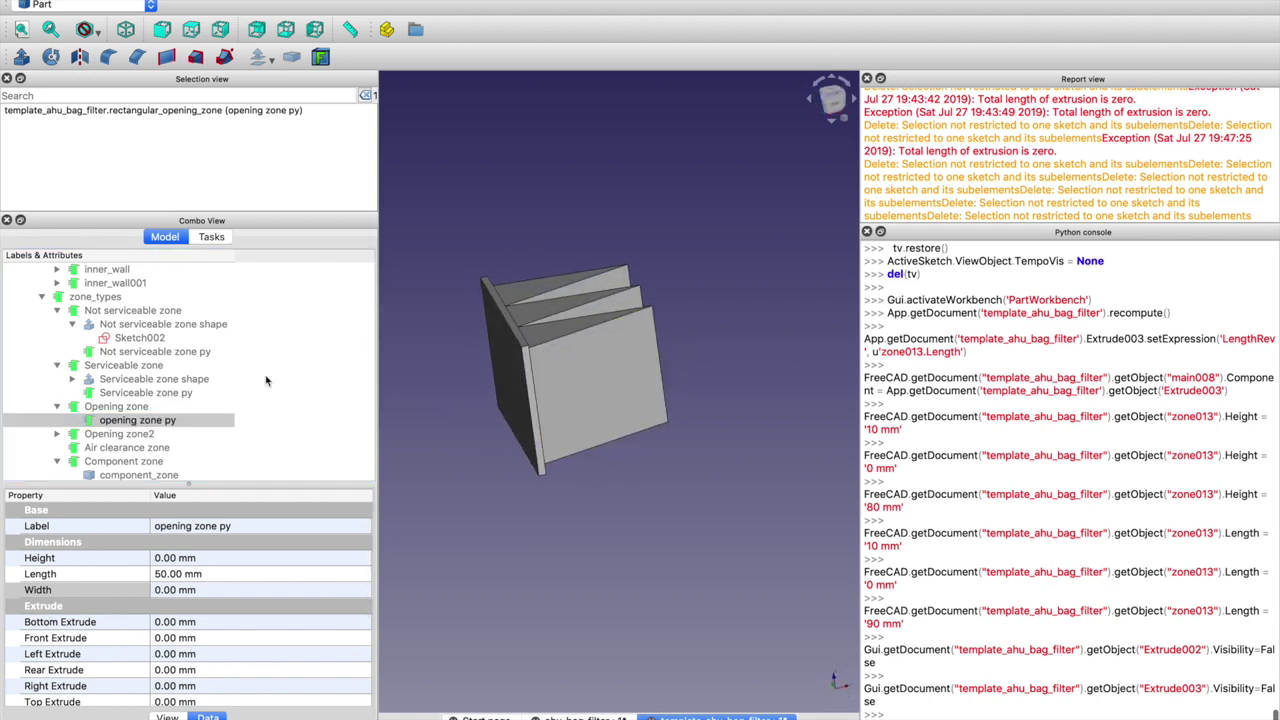
{"action": "scroll", "coordinate": [81, 657], "scroll_direction": "down", "scroll_amount": 3}
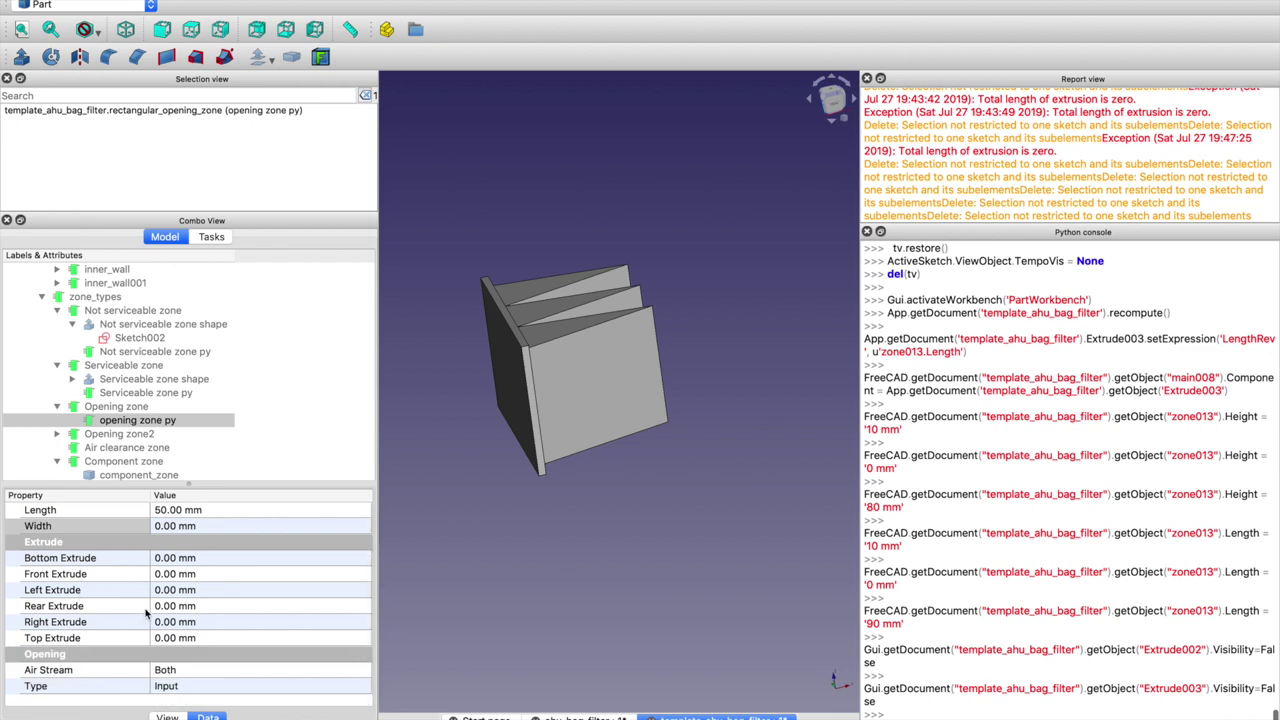
{"action": "middle_click_drag", "start_coordinate": [439, 376], "coordinate": [384, 414]}
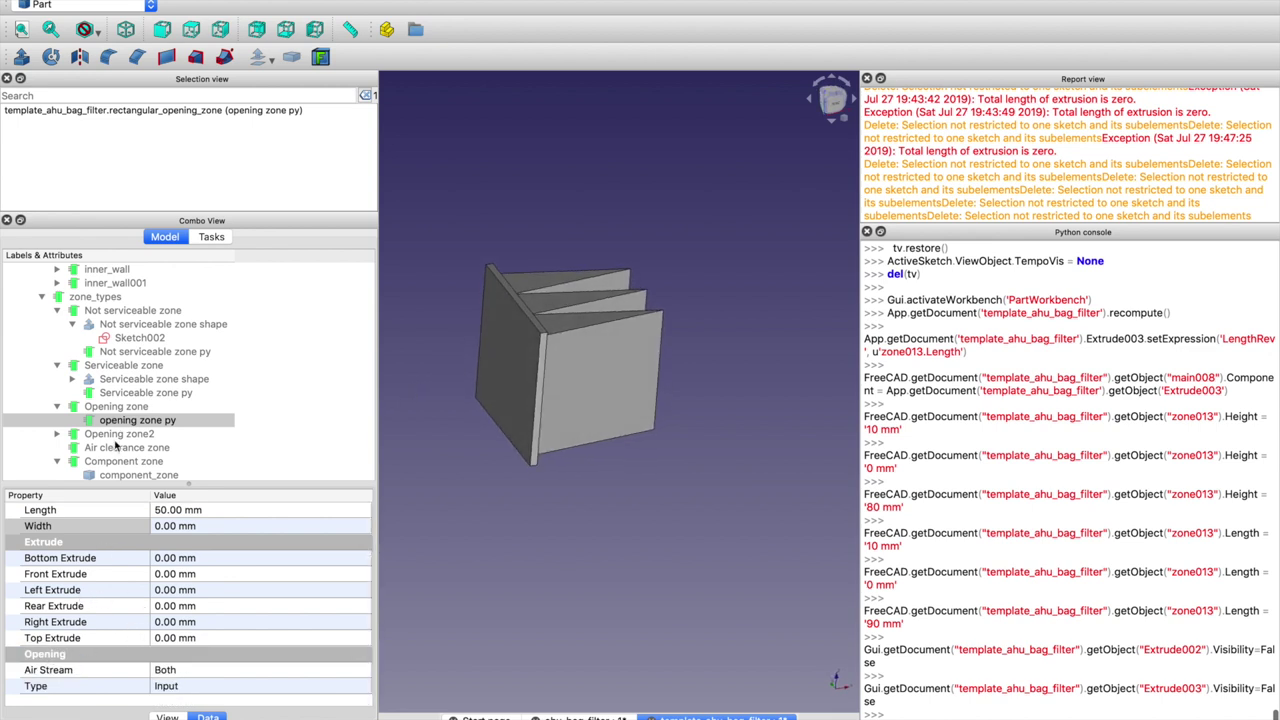
Try opening zone py's Air Stream as Eta, then set it back to Both
{"action": "left_click", "coordinate": [91, 675]}
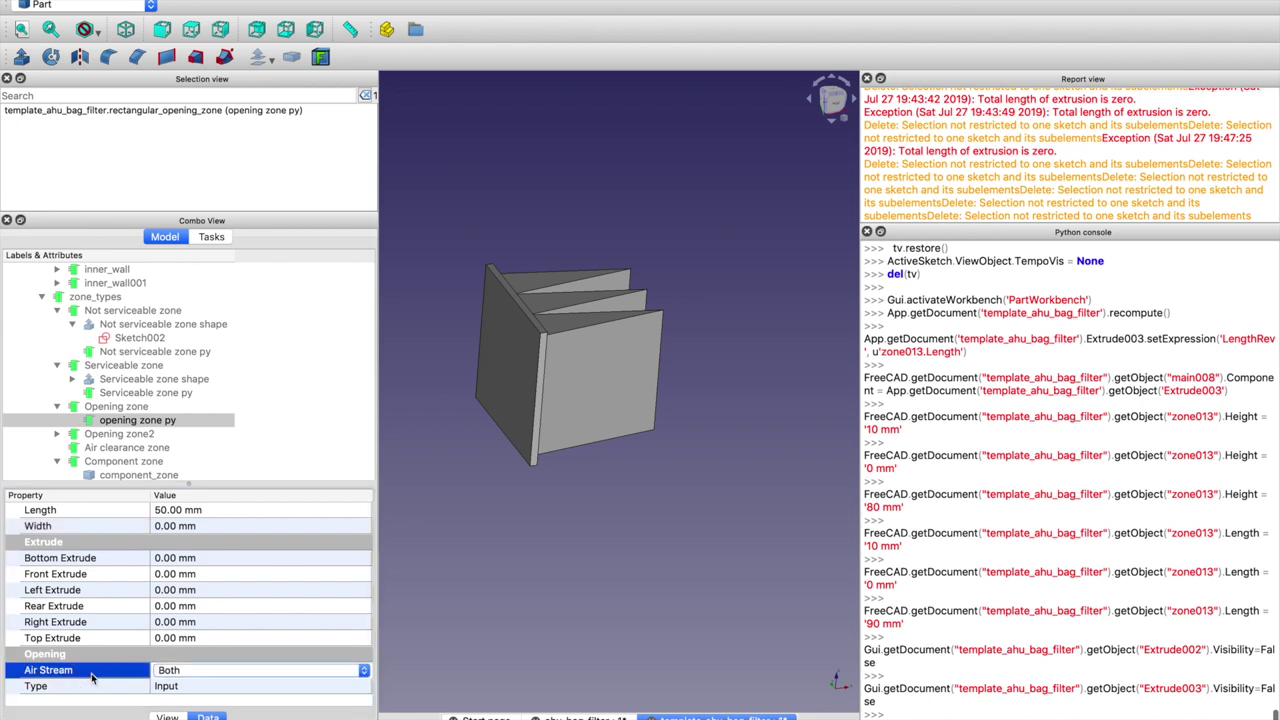
{"action": "left_click", "coordinate": [176, 675]}
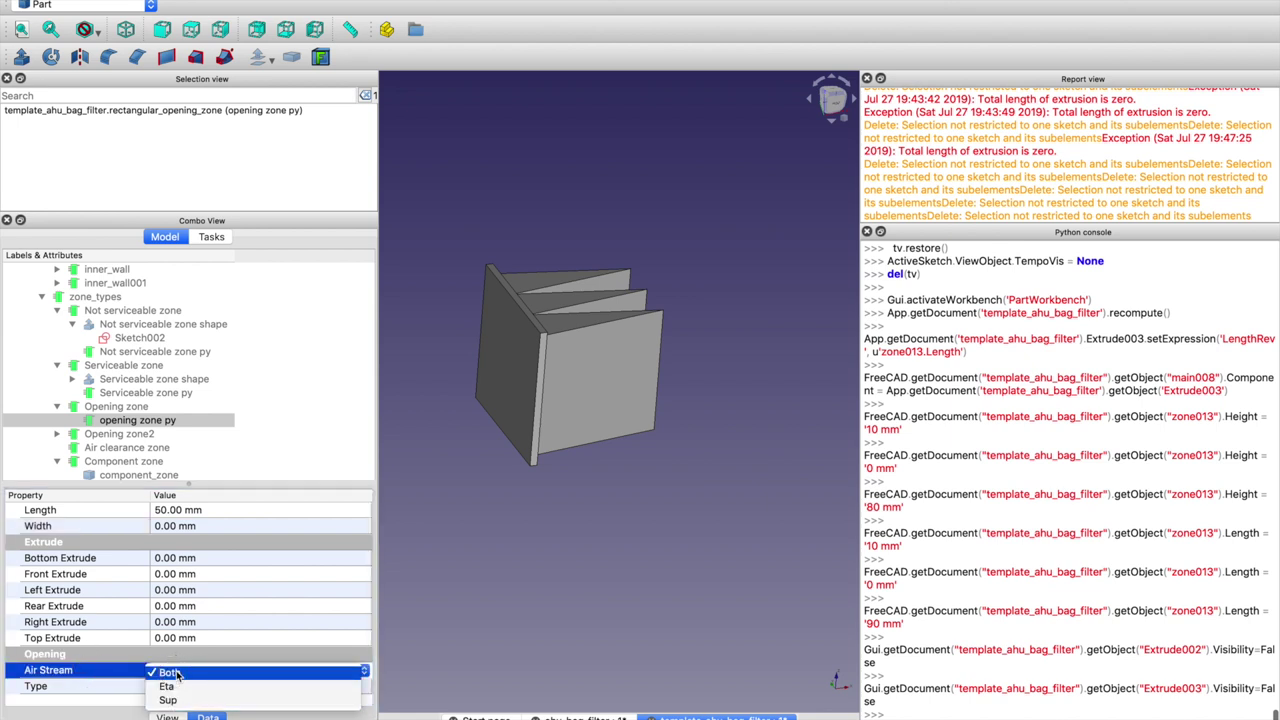
{"action": "left_click", "coordinate": [176, 675]}
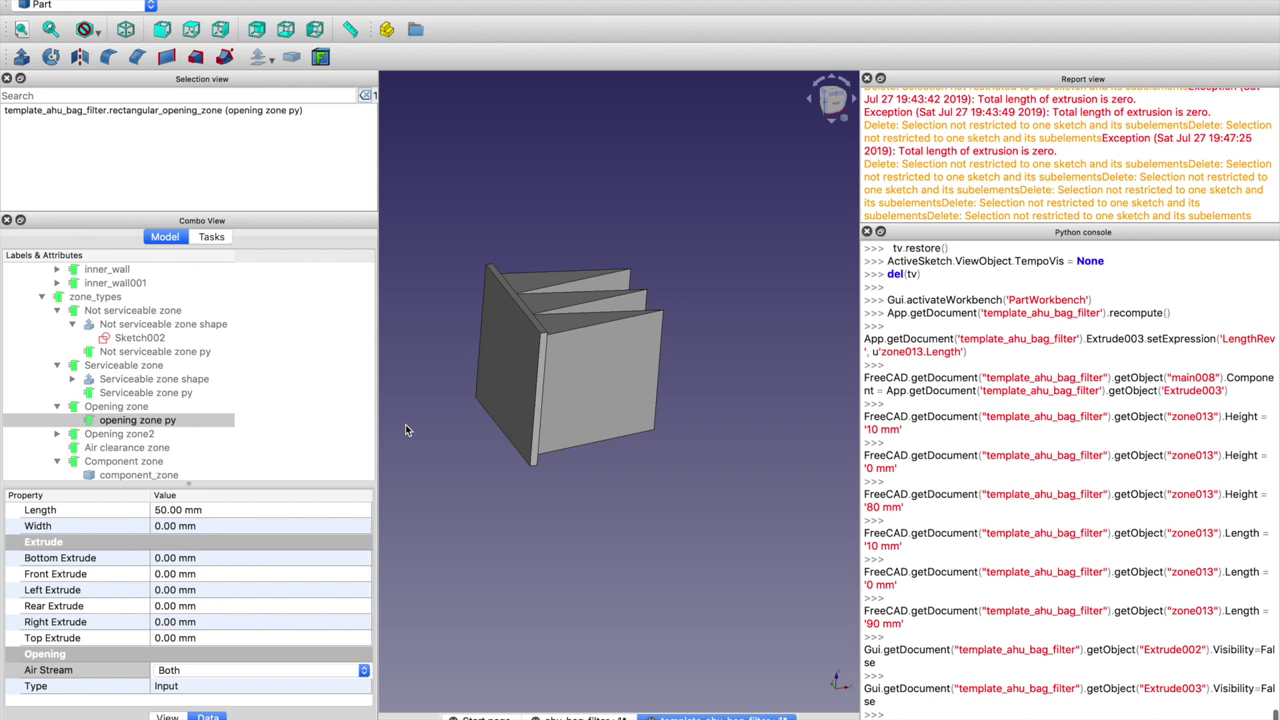
{"action": "left_click", "coordinate": [211, 670]}
{"action": "left_click", "coordinate": [207, 687]}
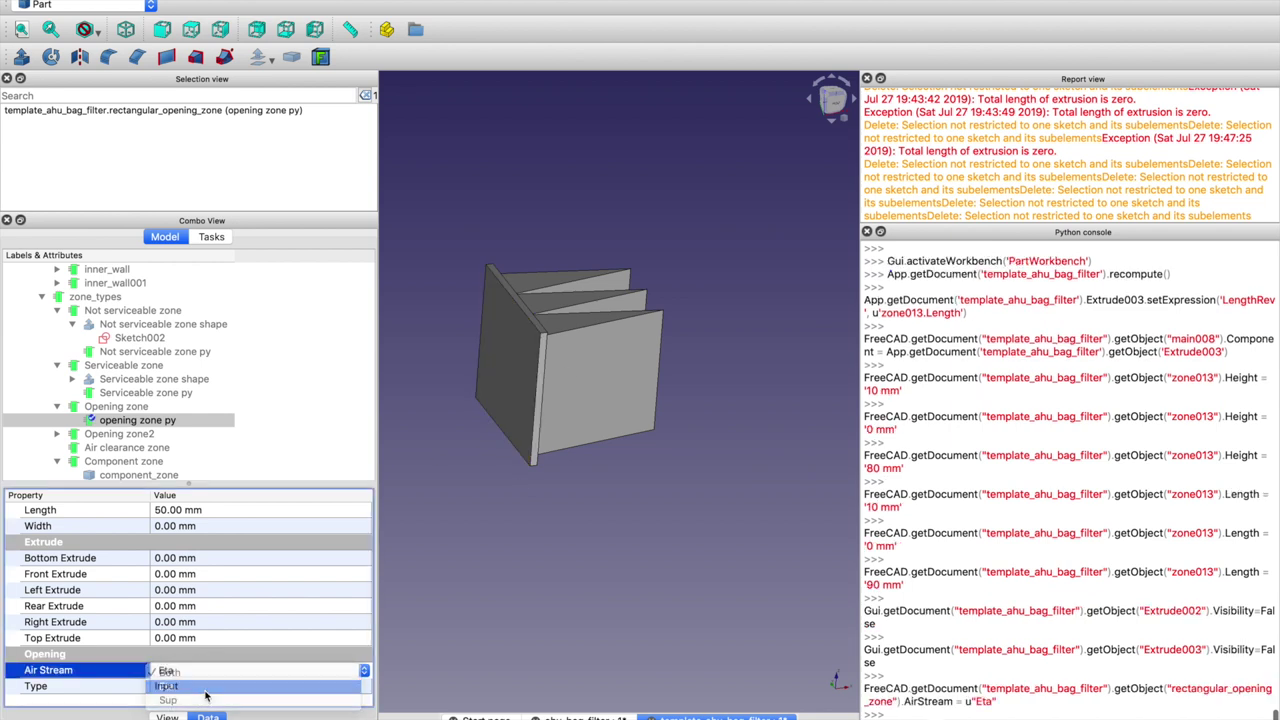
{"action": "left_click", "coordinate": [409, 650]}
{"action": "left_click", "coordinate": [128, 424]}
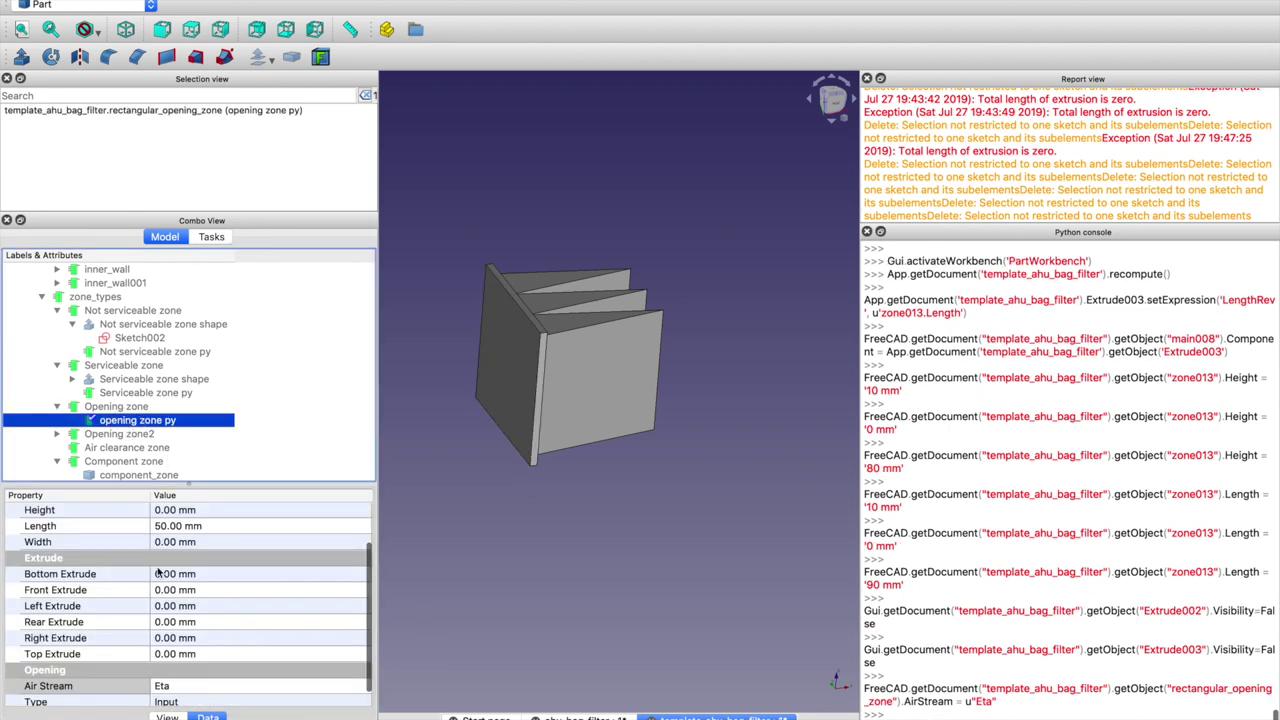
{"action": "left_click", "coordinate": [170, 686]}
{"action": "left_click", "coordinate": [170, 686]}
{"action": "key", "text": "Up"}
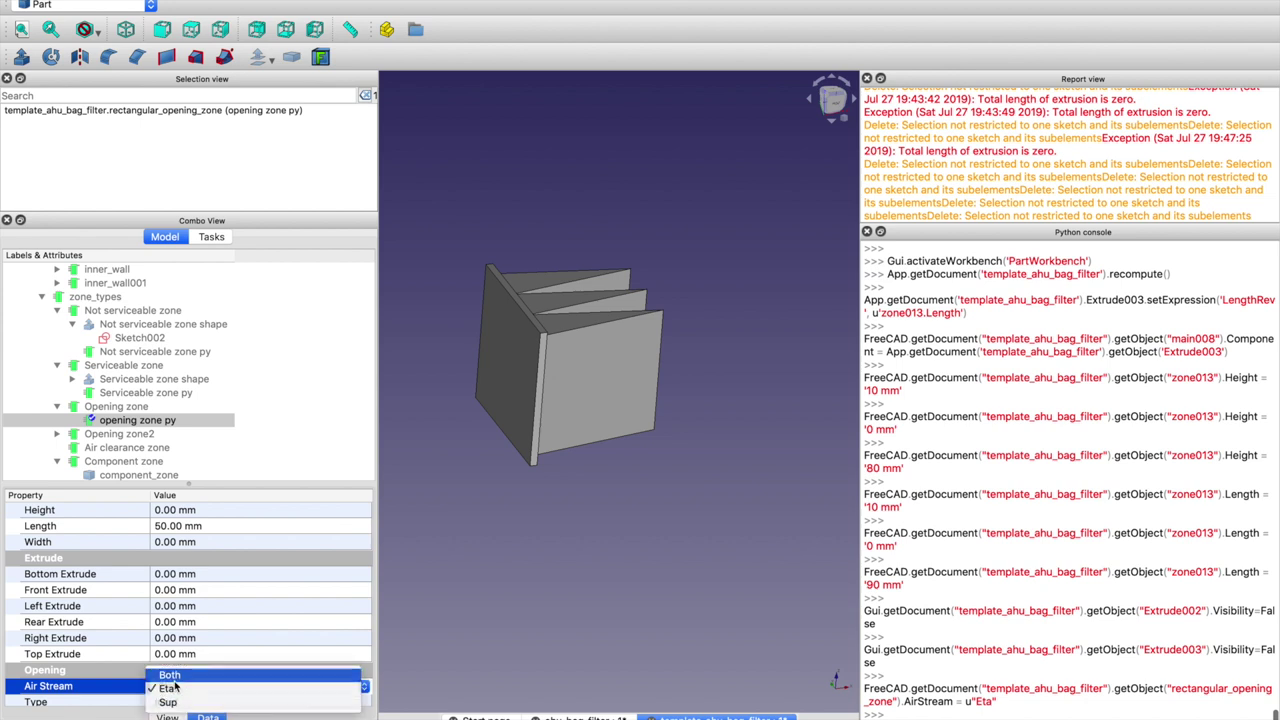
{"action": "key", "text": "Return"}
Check the Type choices (Input, Output) and leave Type at Input
{"action": "scroll", "coordinate": [114, 679], "scroll_direction": "down", "scroll_amount": 1}
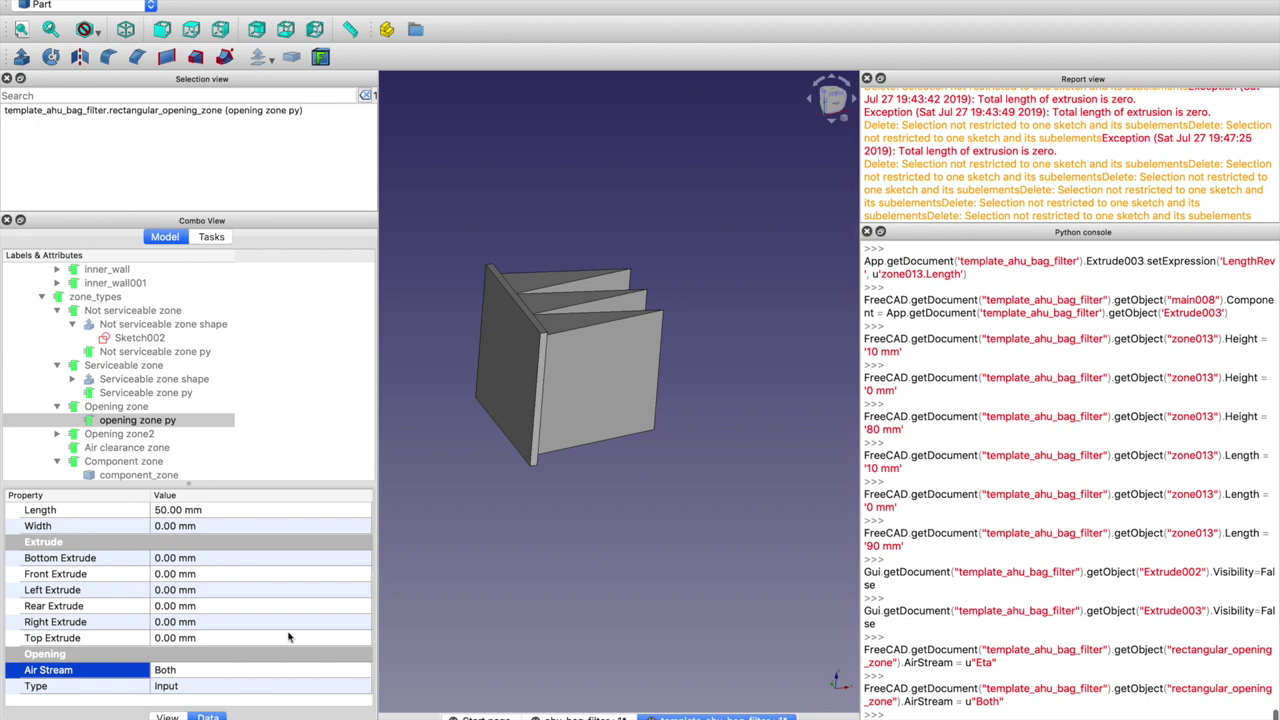
{"action": "left_click", "coordinate": [250, 687]}
{"action": "left_click", "coordinate": [249, 688]}
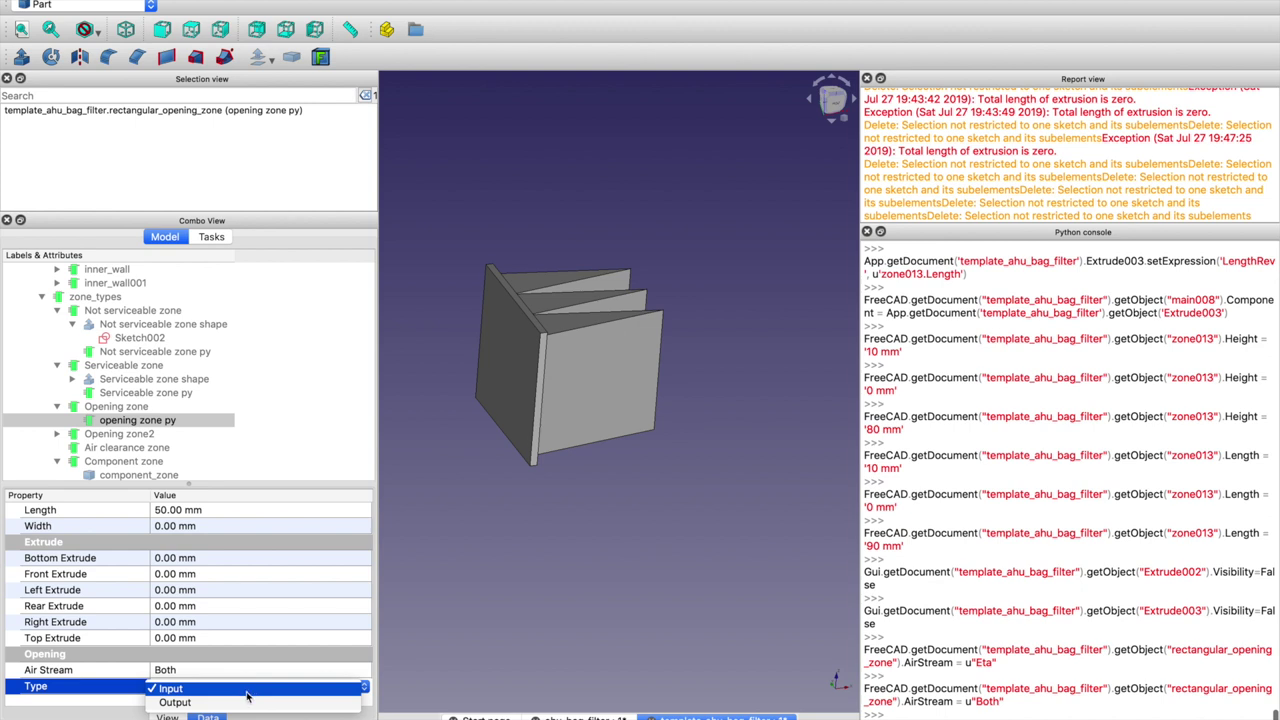
{"action": "left_click", "coordinate": [401, 565]}
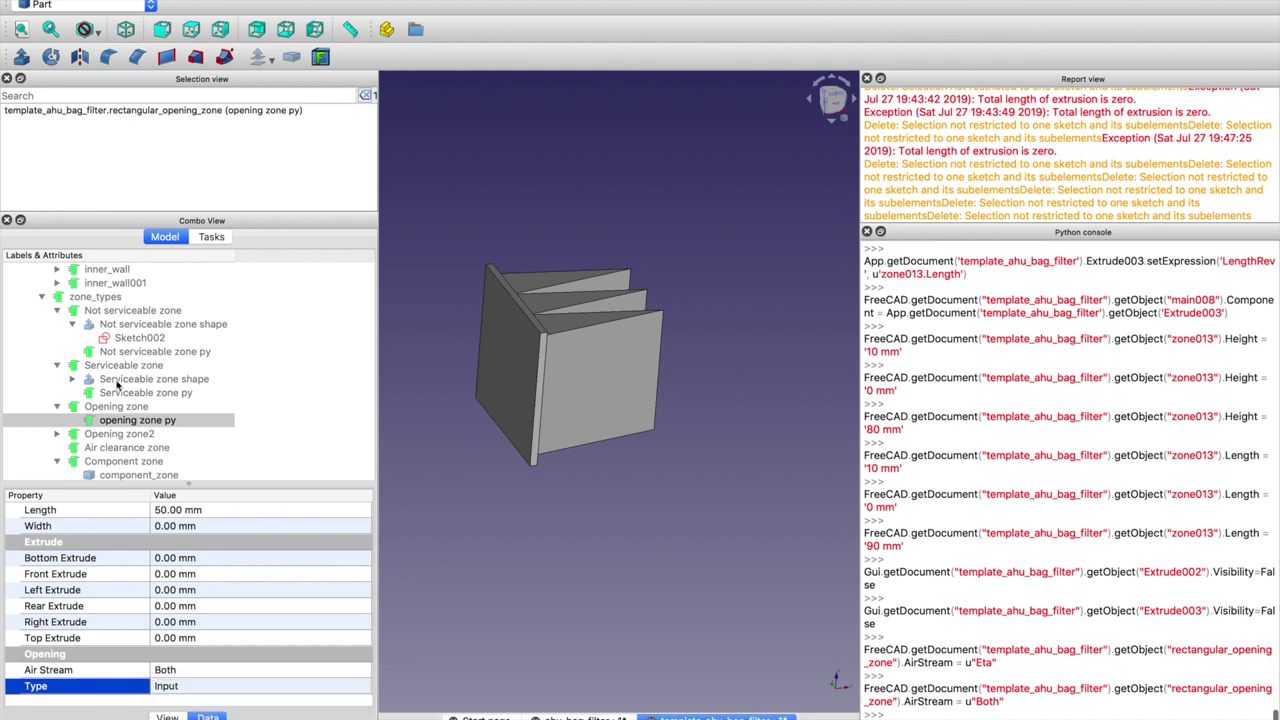
Select component_zone in the tree to show its empty Component link
{"action": "left_click", "coordinate": [97, 423]}
{"action": "left_click", "coordinate": [98, 406]}
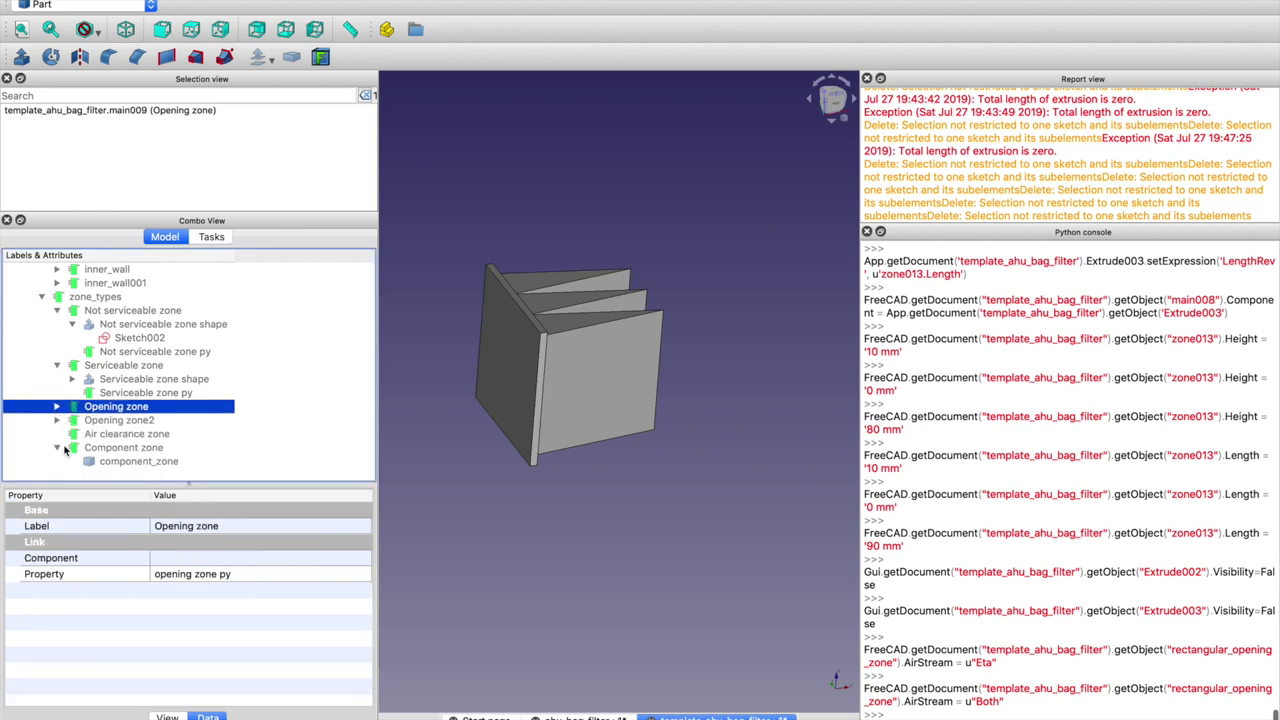
{"action": "left_click", "coordinate": [68, 449]}
{"action": "left_click", "coordinate": [110, 472]}
{"action": "left_click", "coordinate": [112, 462]}
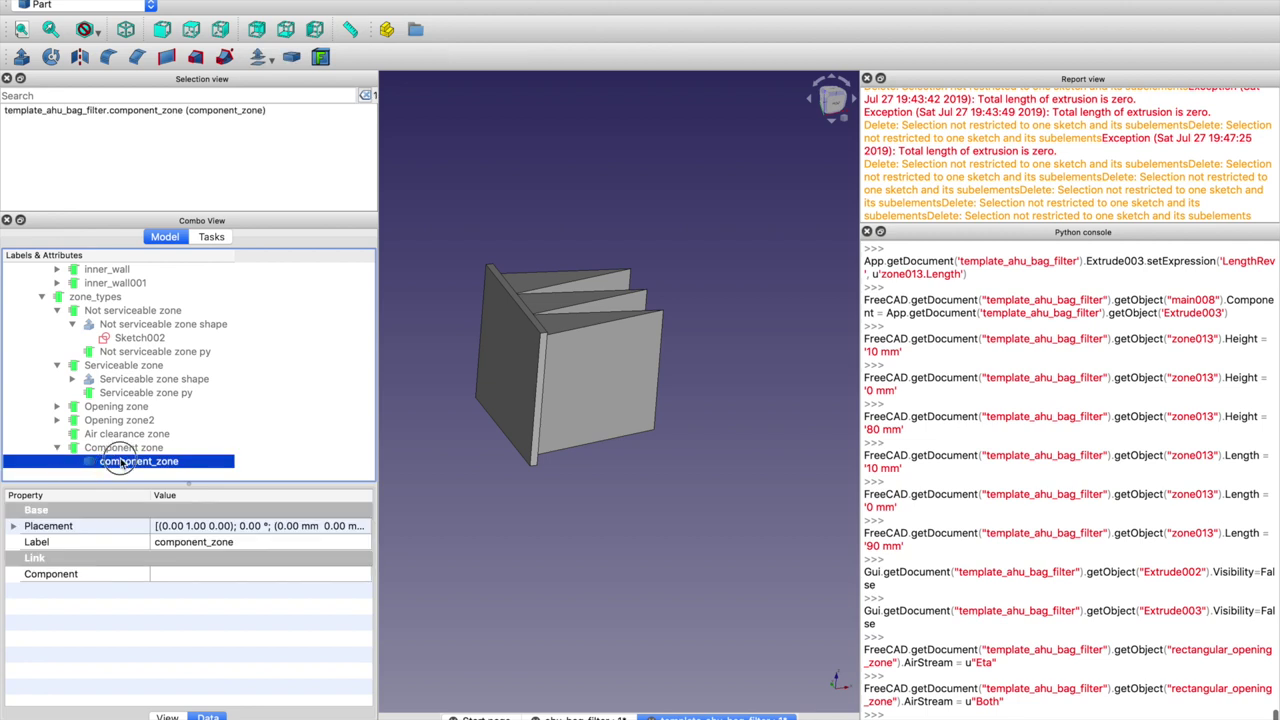
Compare the air bag filter shape object with Extrude in the tree
{"action": "left_click", "coordinate": [179, 579]}
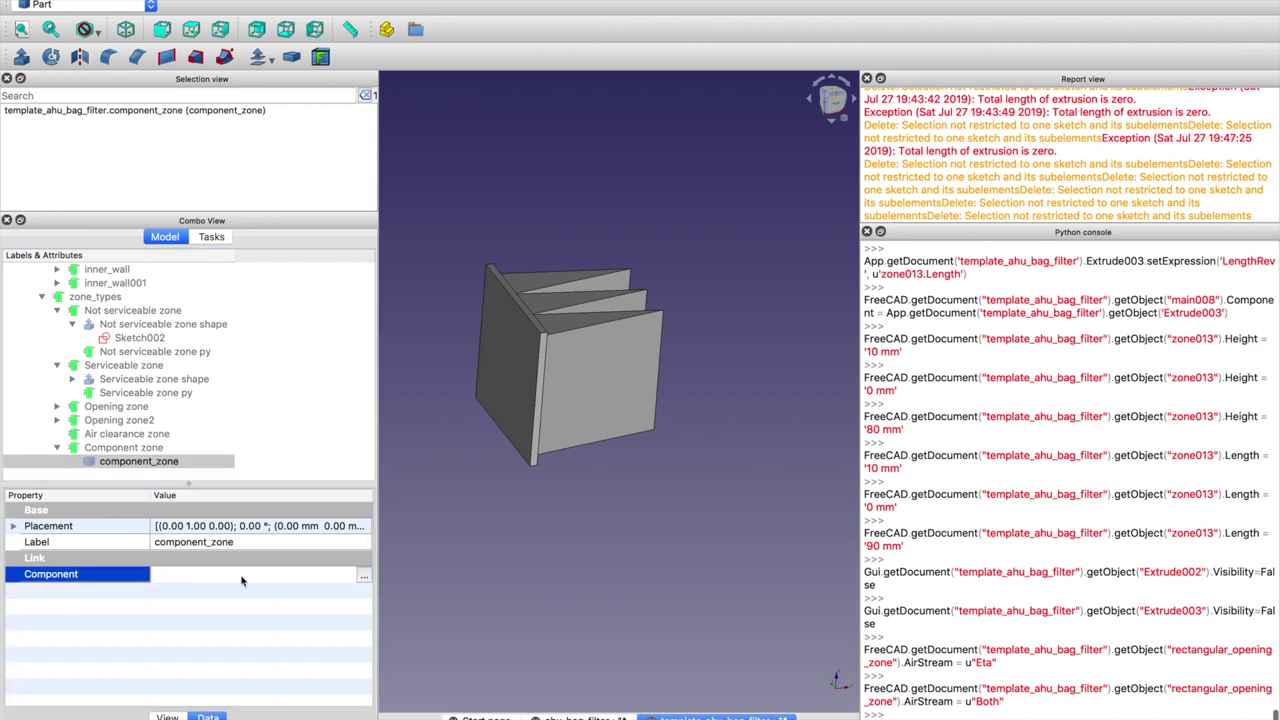
{"action": "scroll", "coordinate": [163, 288], "scroll_direction": "up", "scroll_amount": 5}
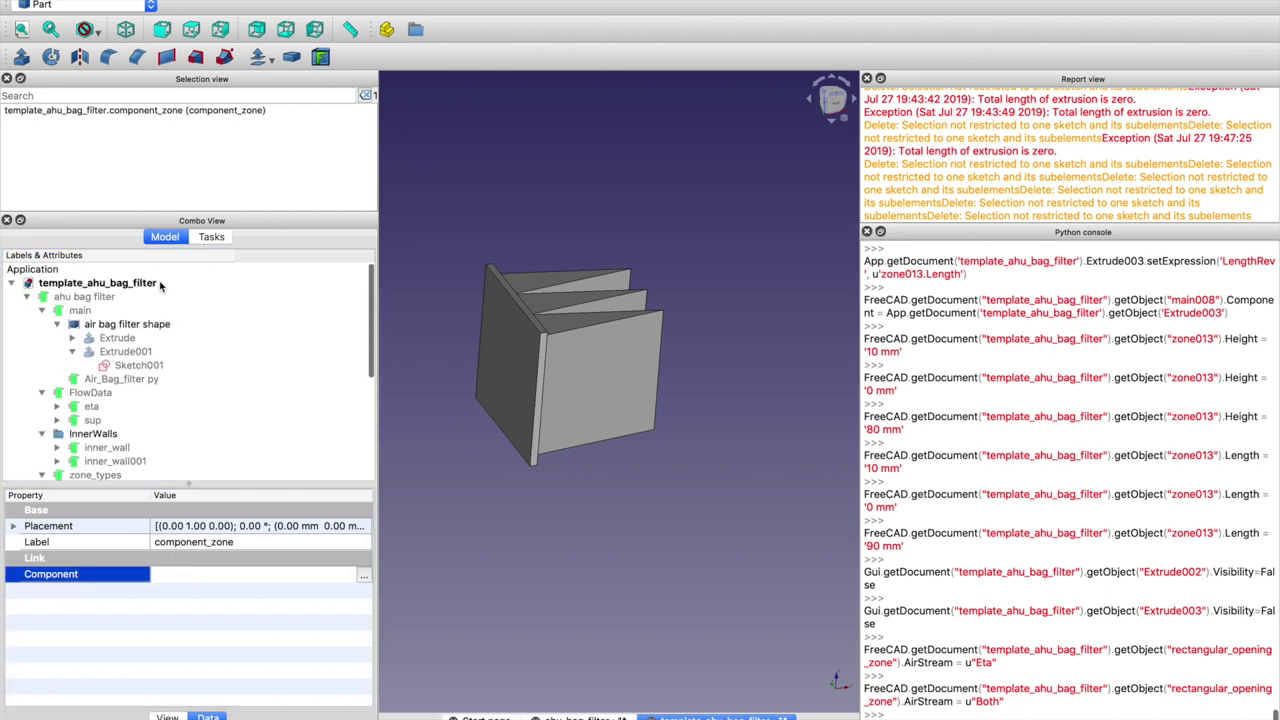
{"action": "left_click", "coordinate": [140, 324]}
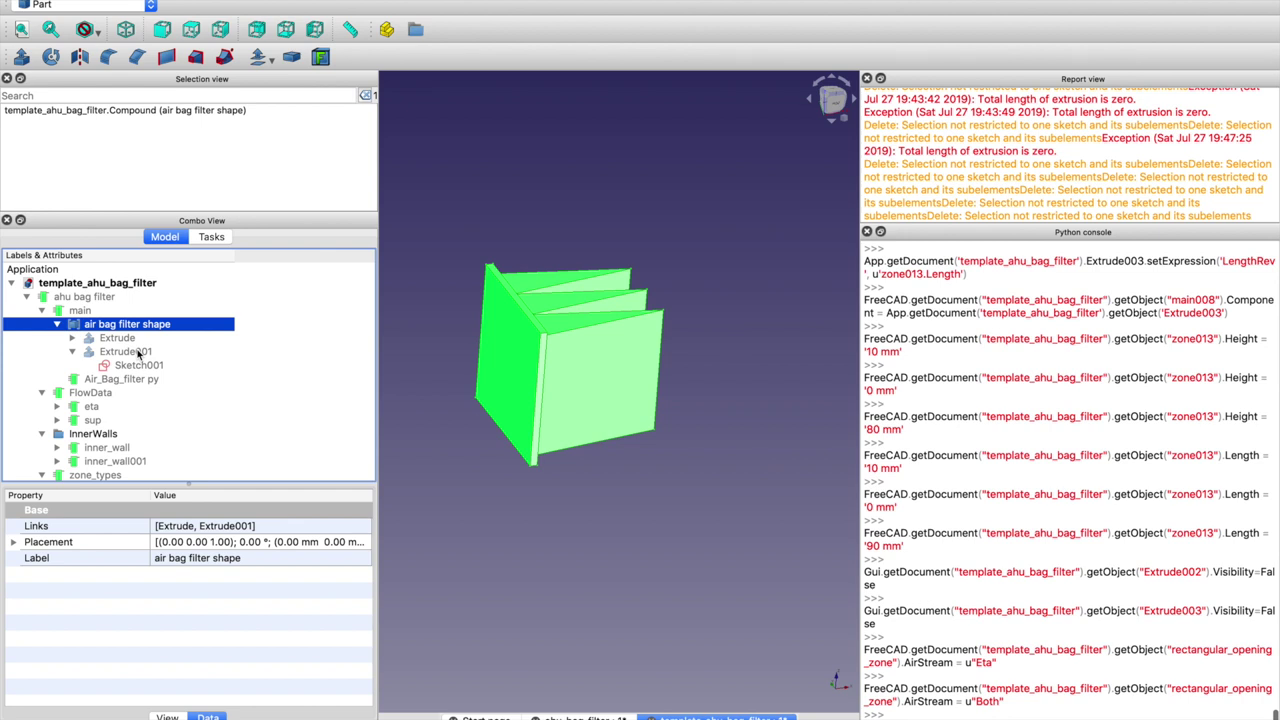
{"action": "left_click", "coordinate": [140, 339]}
{"action": "left_click", "coordinate": [136, 326]}
{"action": "scroll", "coordinate": [158, 368], "scroll_direction": "down", "scroll_amount": 5}
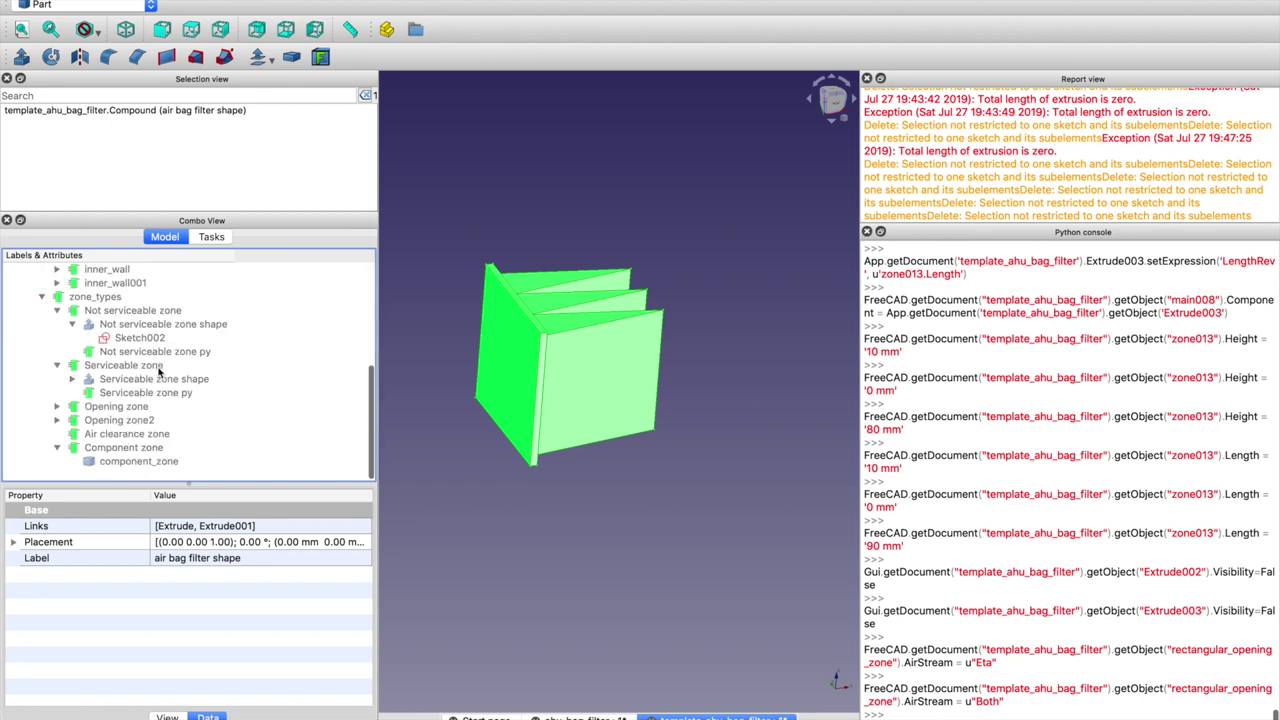
Set component_zone's Component link to 'air bag filter shape' and verify it
{"action": "left_click", "coordinate": [166, 466]}
{"action": "left_click", "coordinate": [224, 567]}
{"action": "left_click", "coordinate": [363, 575]}
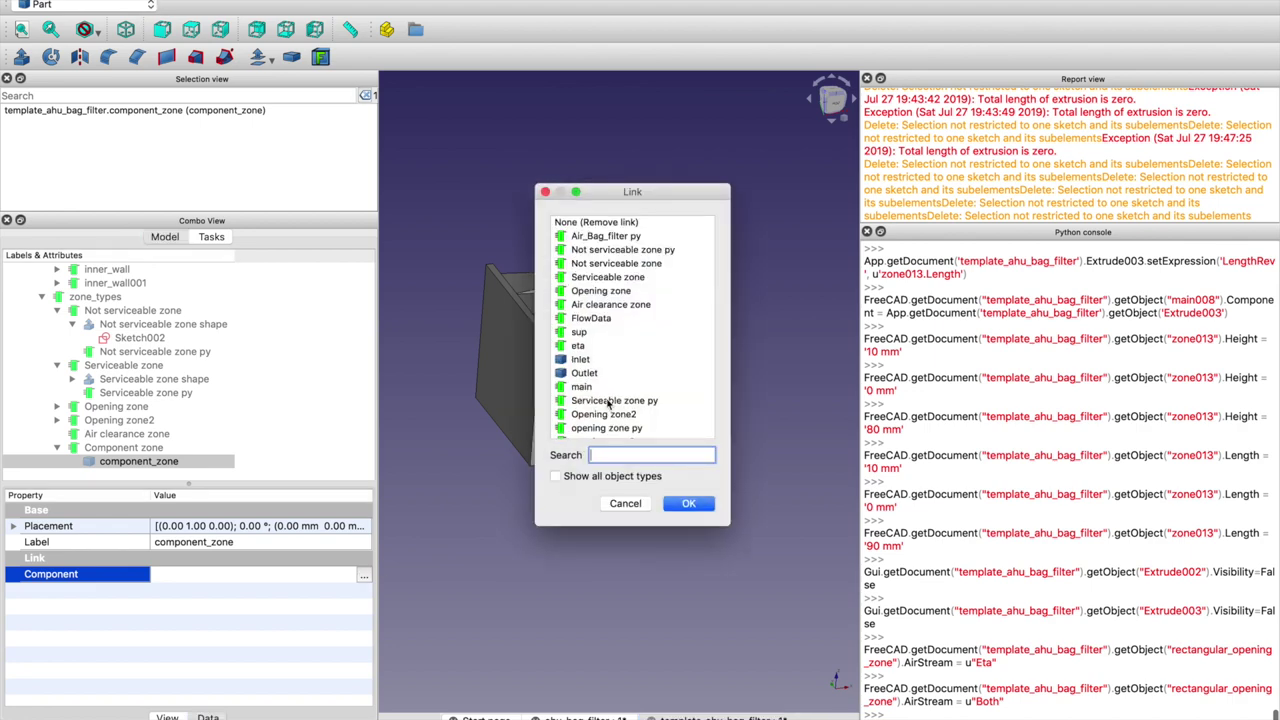
{"action": "scroll", "coordinate": [608, 405], "scroll_direction": "down", "scroll_amount": 5}
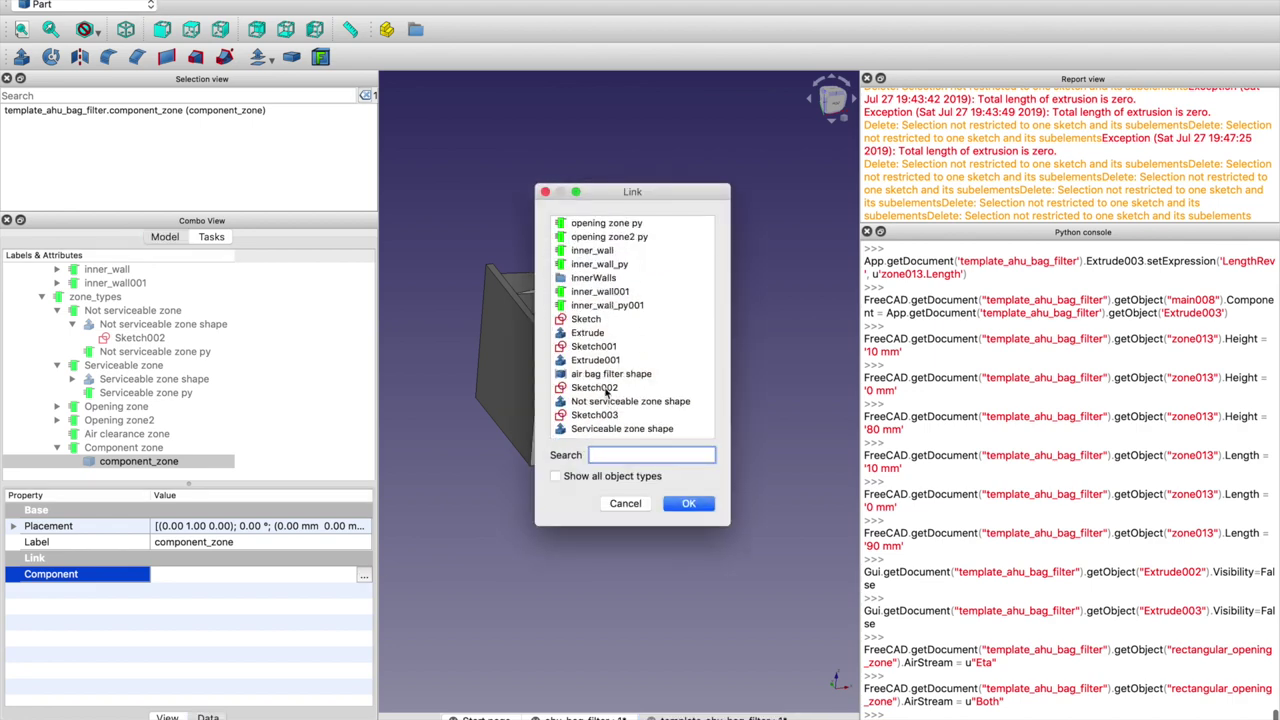
{"action": "scroll", "coordinate": [613, 337], "scroll_direction": "up", "scroll_amount": 5}
{"action": "scroll", "coordinate": [613, 337], "scroll_direction": "down", "scroll_amount": 4}
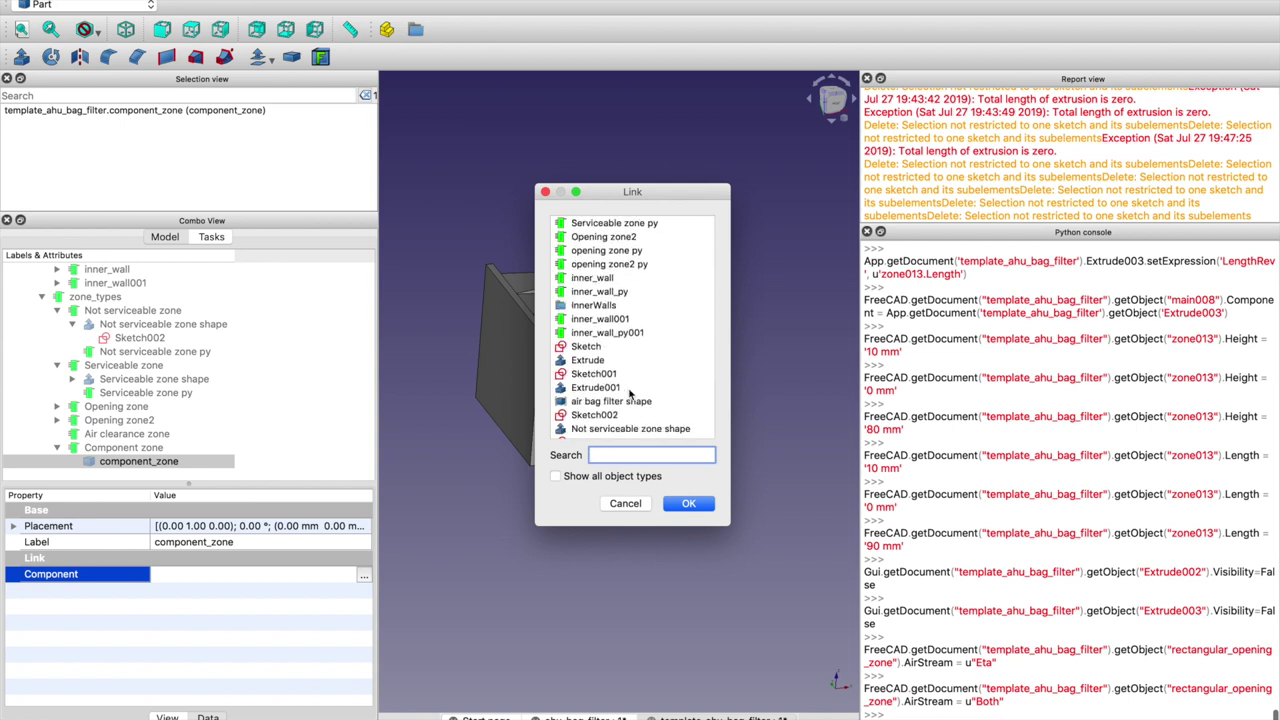
{"action": "scroll", "coordinate": [620, 376], "scroll_direction": "down", "scroll_amount": 1}
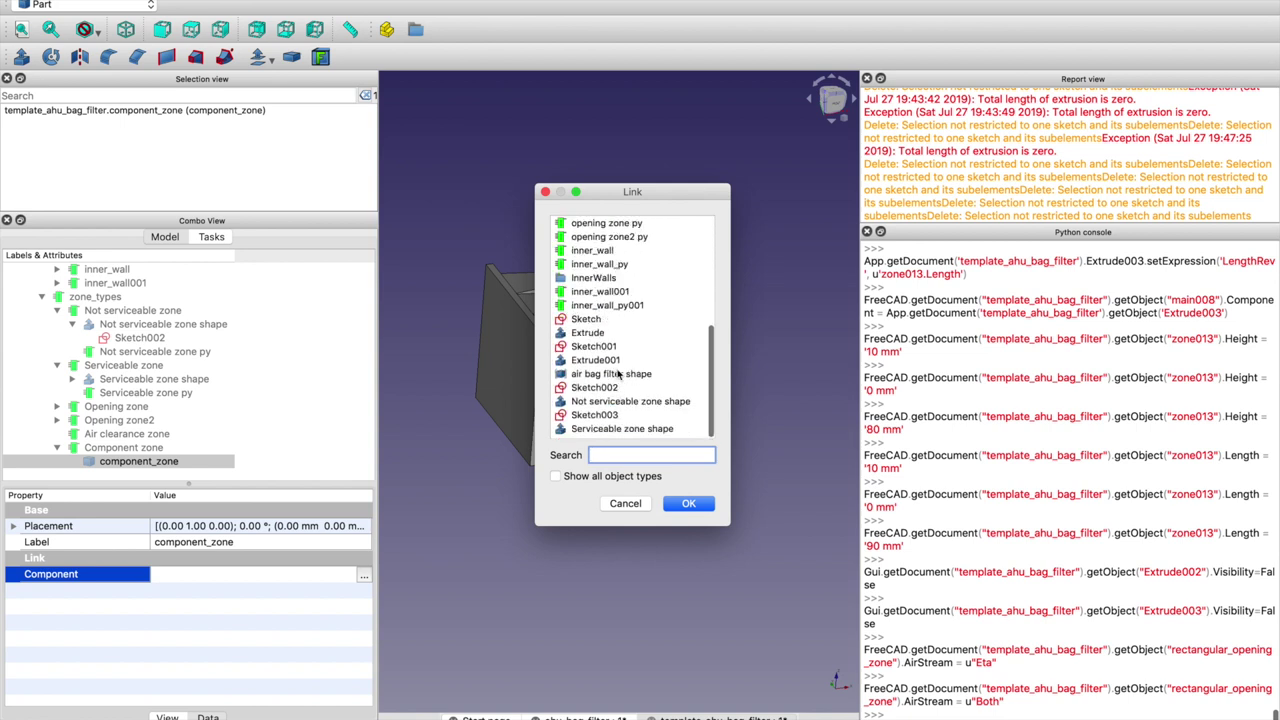
{"action": "scroll", "coordinate": [618, 373], "scroll_direction": "up", "scroll_amount": 6}
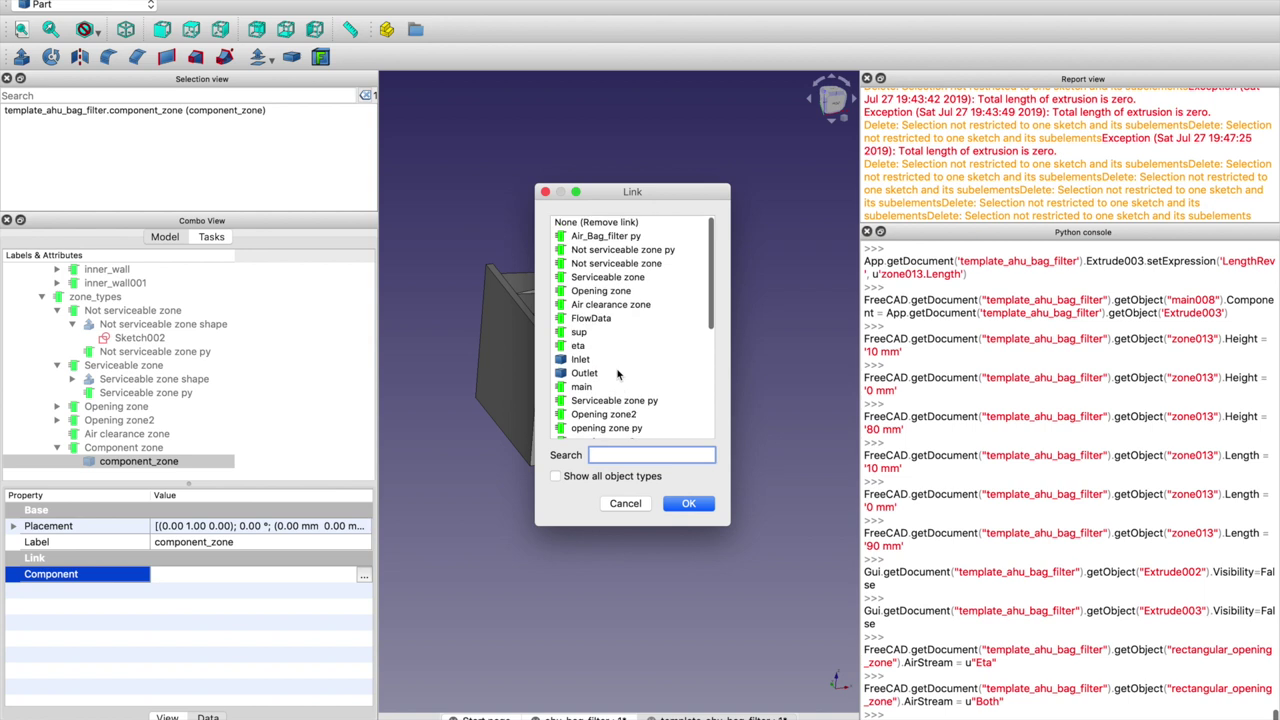
{"action": "scroll", "coordinate": [618, 374], "scroll_direction": "down", "scroll_amount": 5}
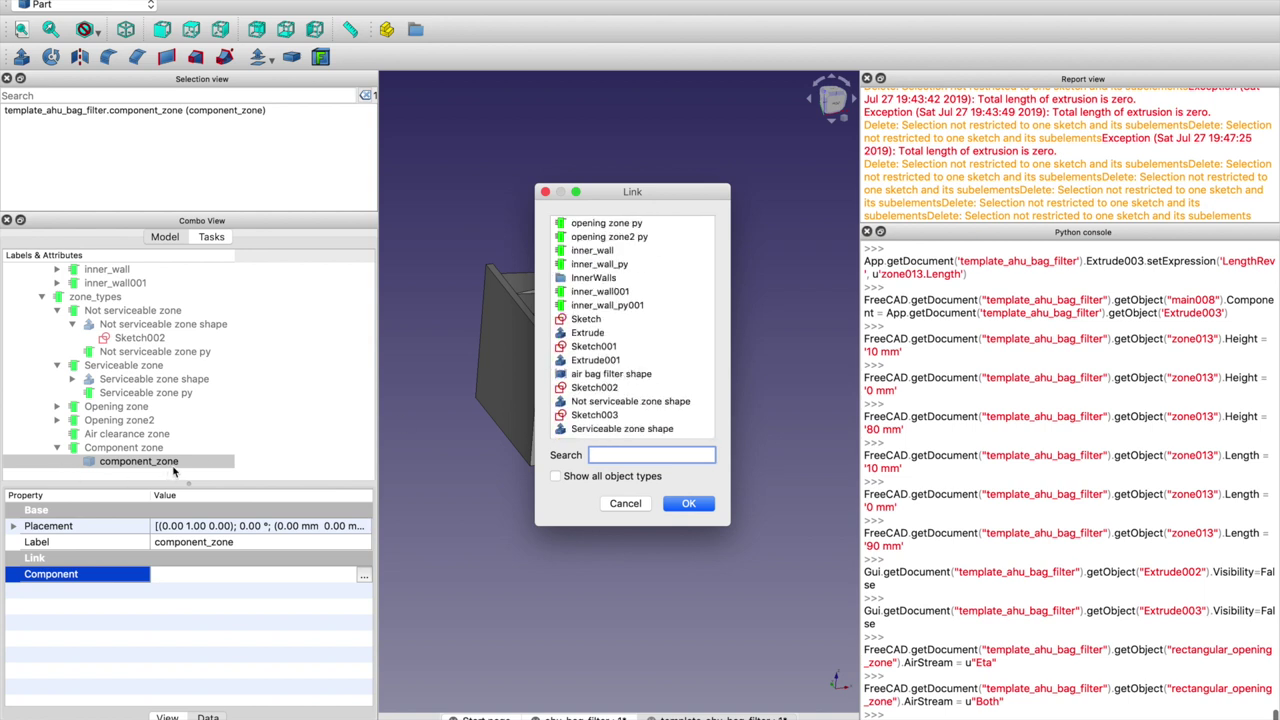
{"action": "left_click", "coordinate": [608, 375]}
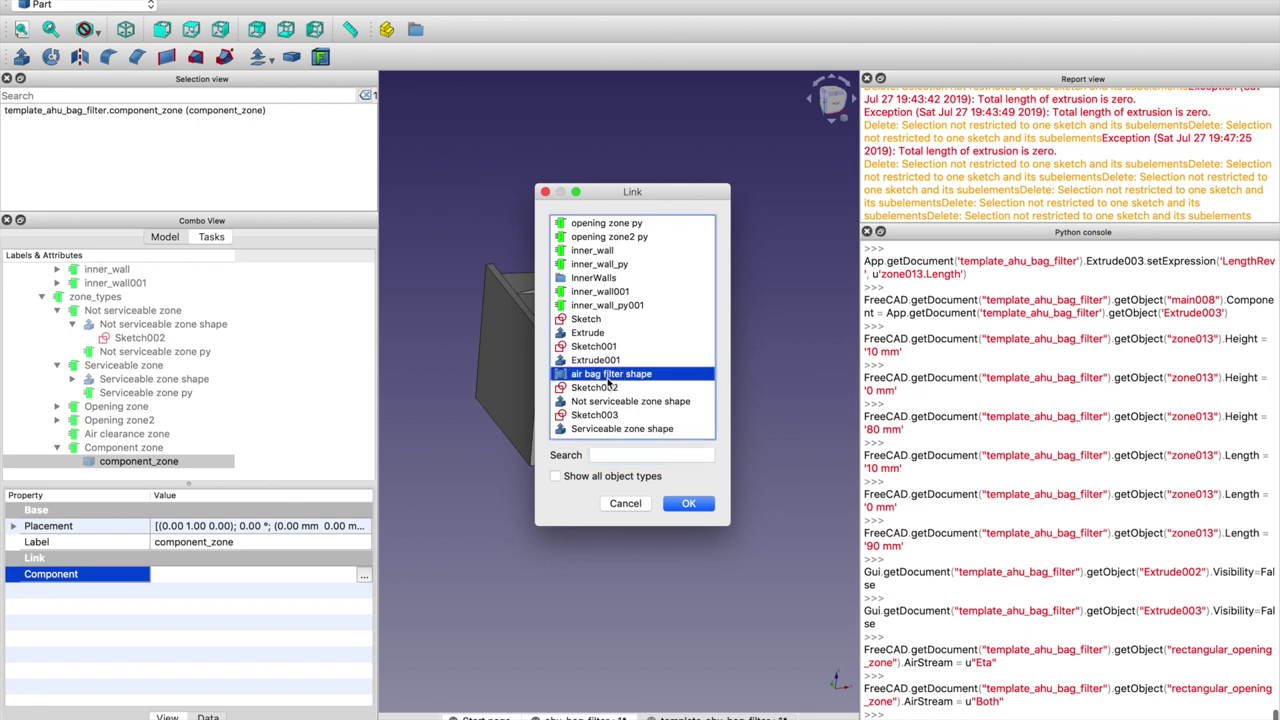
{"action": "left_click", "coordinate": [688, 504]}
{"action": "left_click", "coordinate": [577, 625]}
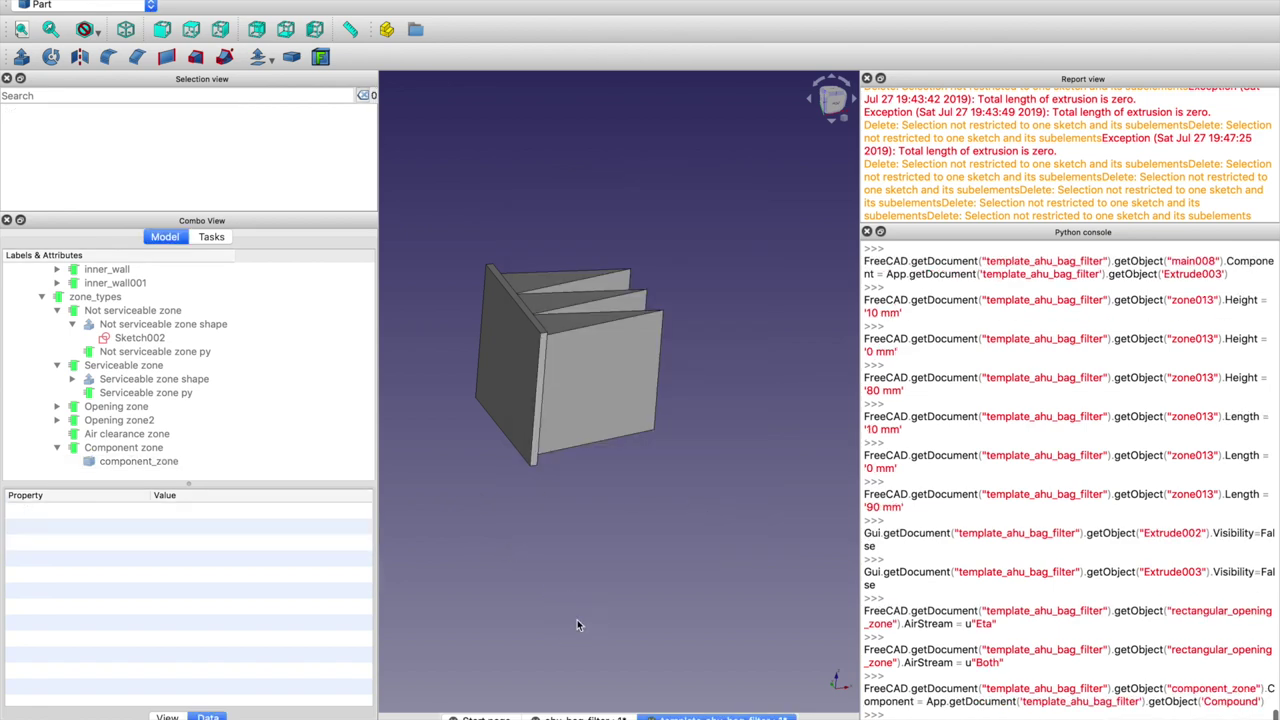
{"action": "left_click", "coordinate": [151, 461]}
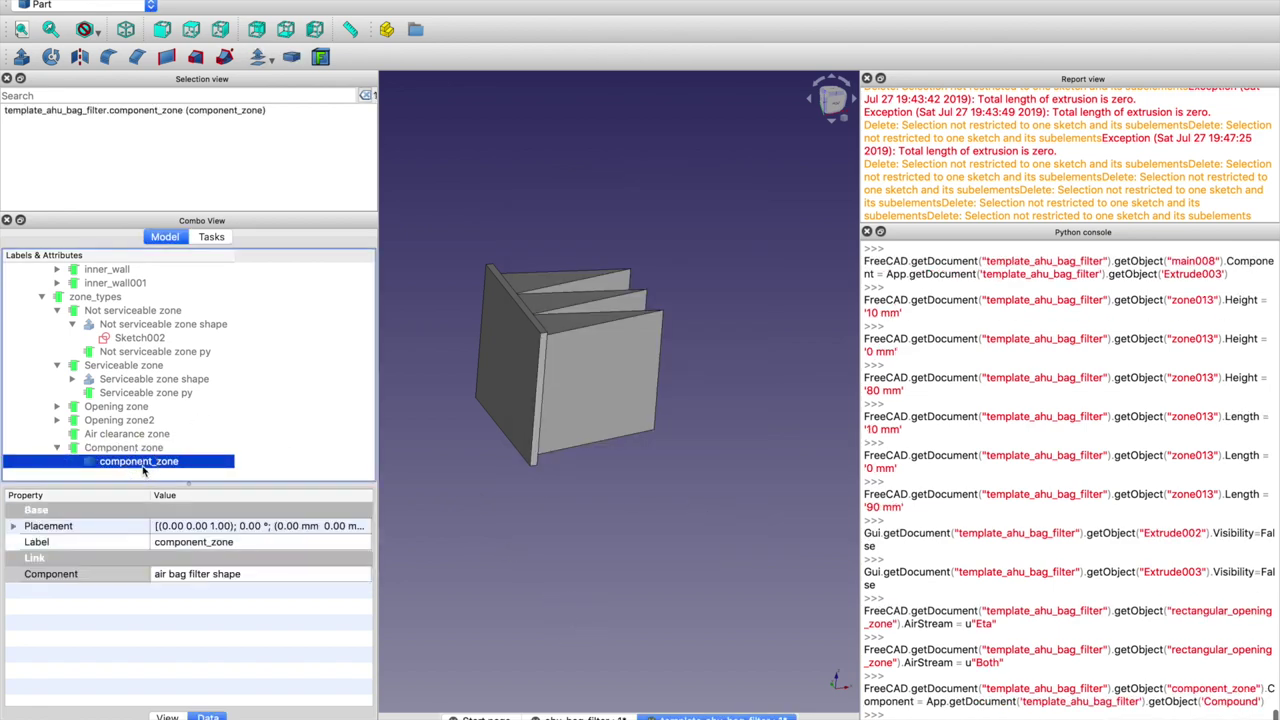
{"action": "key", "text": "space"}
{"action": "scroll", "coordinate": [147, 424], "scroll_direction": "up", "scroll_amount": 5}
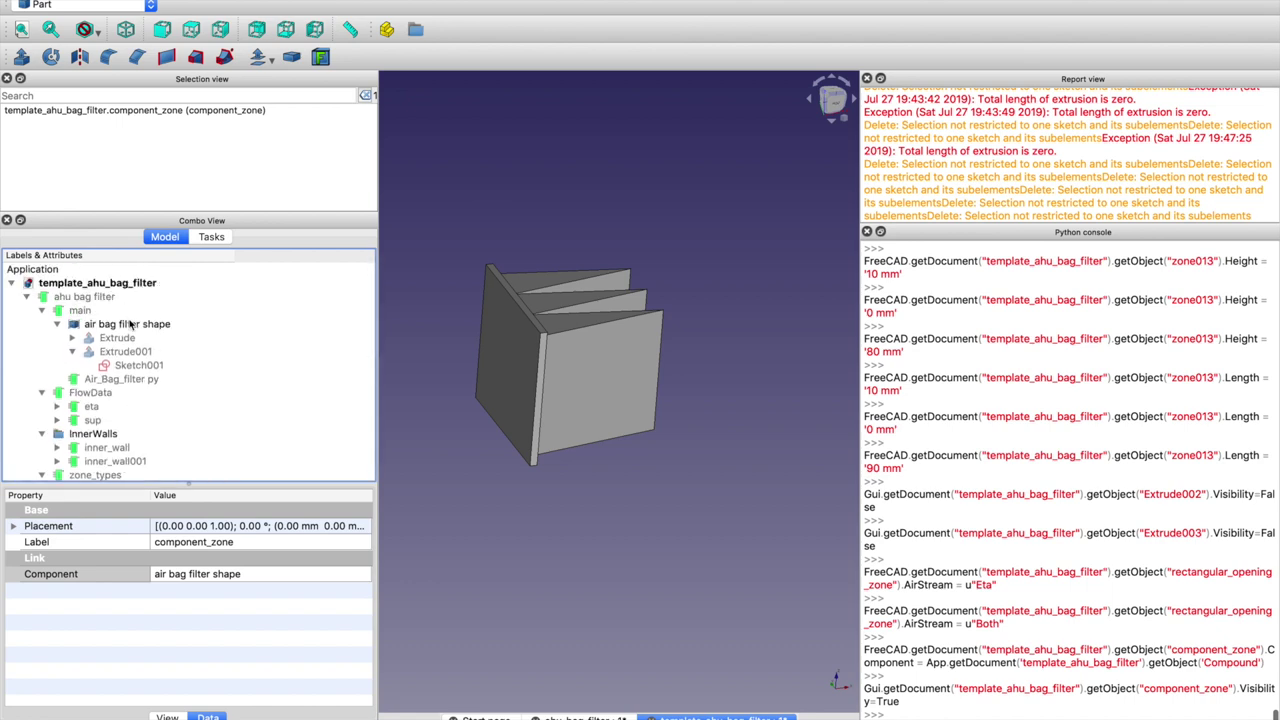
{"action": "left_click", "coordinate": [130, 323]}
{"action": "key", "text": "space"}
{"action": "scroll", "coordinate": [135, 440], "scroll_direction": "down", "scroll_amount": 5}
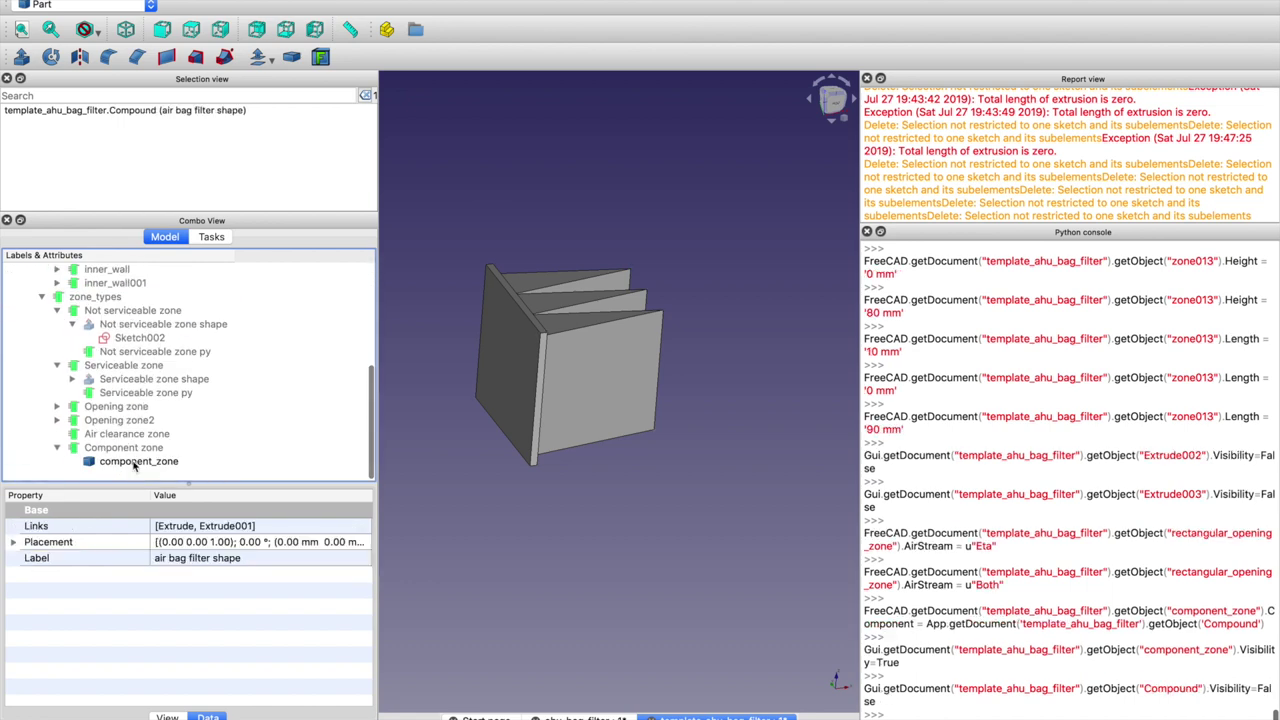
{"action": "left_click", "coordinate": [136, 462]}
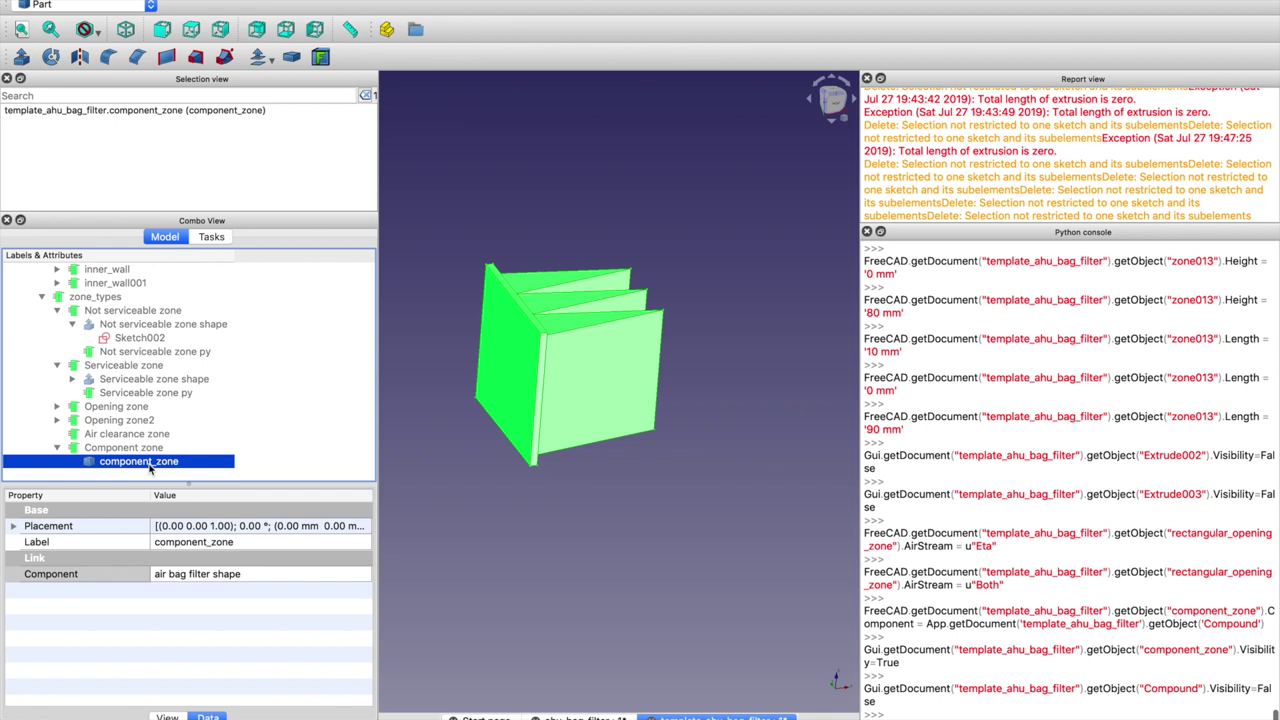
{"action": "scroll", "coordinate": [214, 366], "scroll_direction": "up", "scroll_amount": 10}
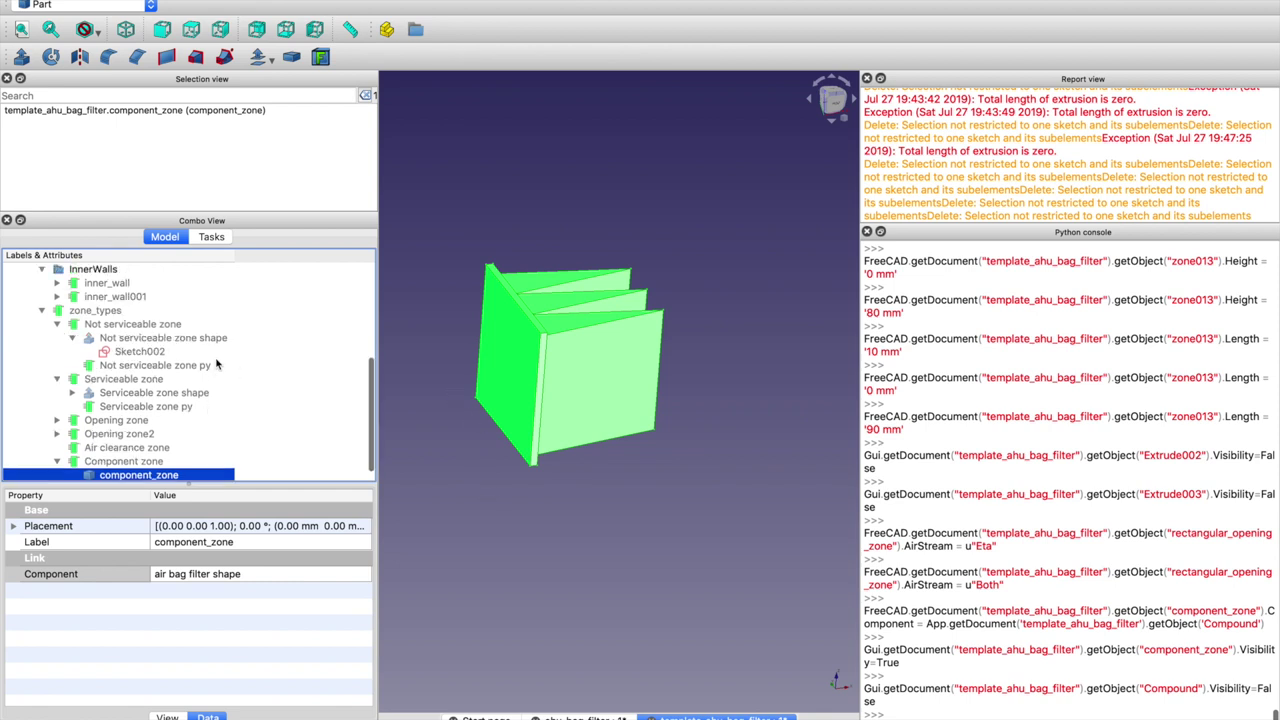
{"action": "left_click", "coordinate": [126, 327]}
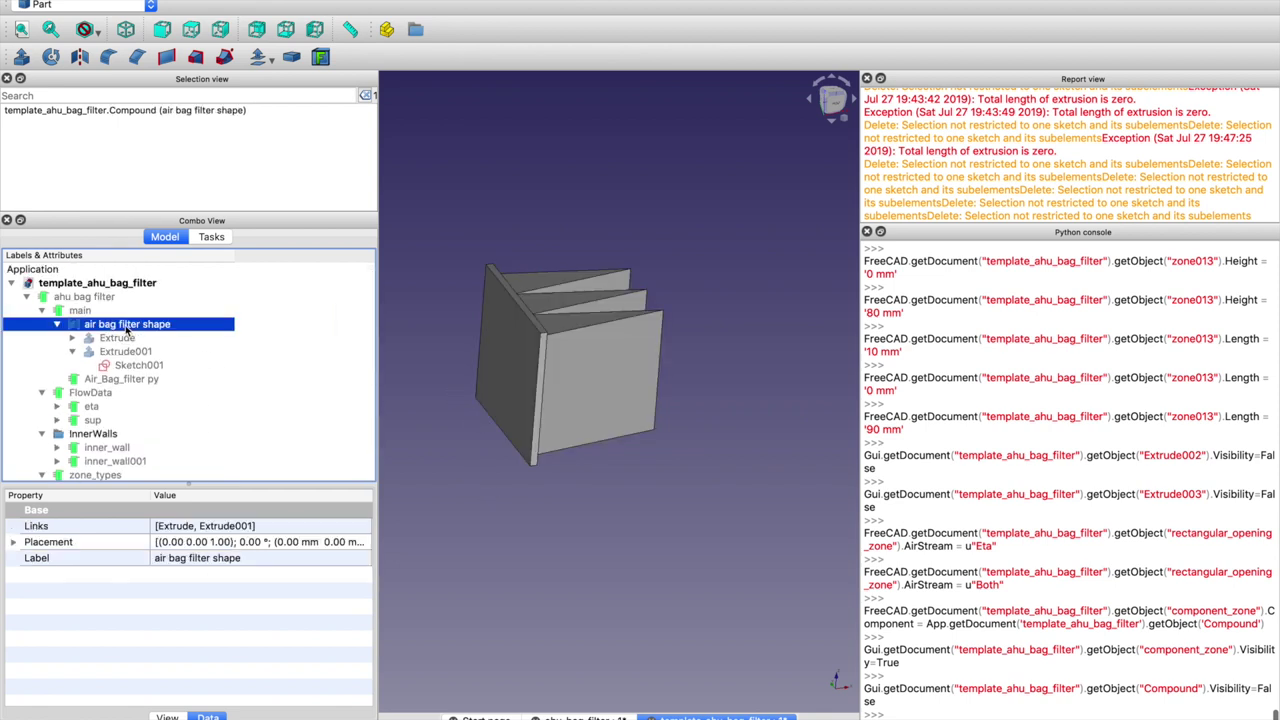
{"action": "key", "text": "space"}
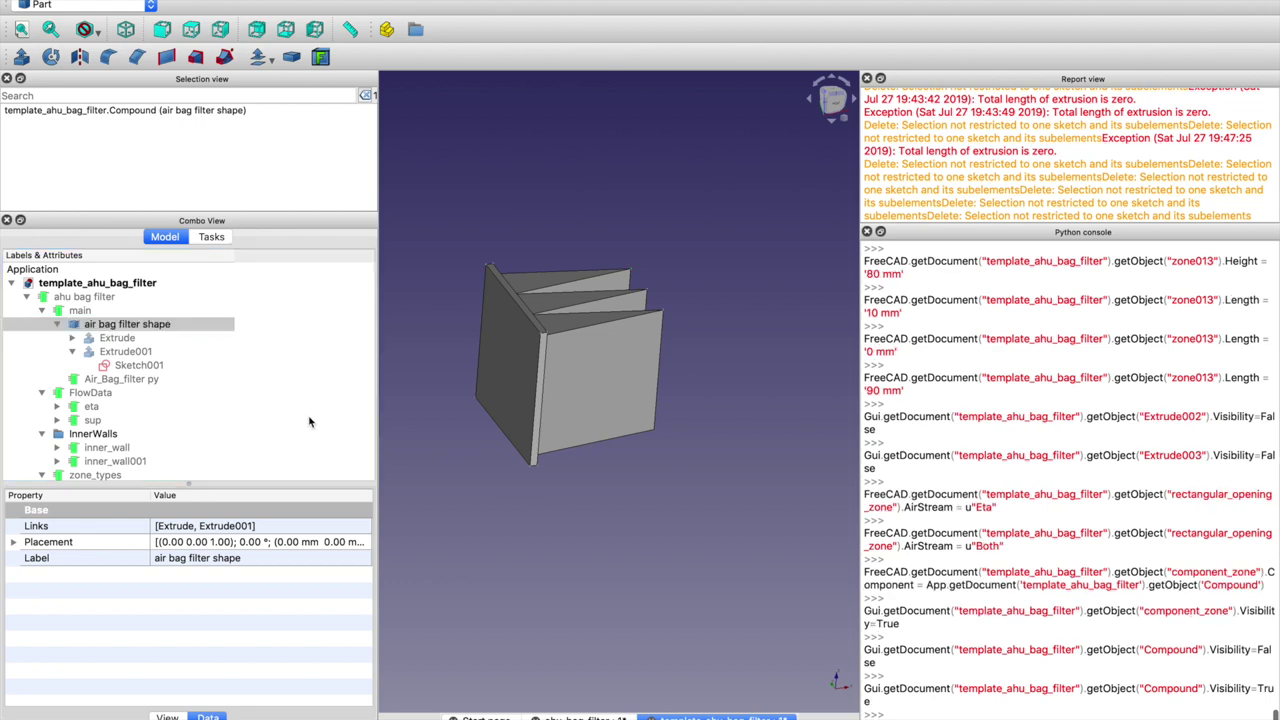
{"action": "scroll", "coordinate": [263, 409], "scroll_direction": "down", "scroll_amount": 5}
{"action": "left_click", "coordinate": [150, 461]}
{"action": "key", "text": "space"}
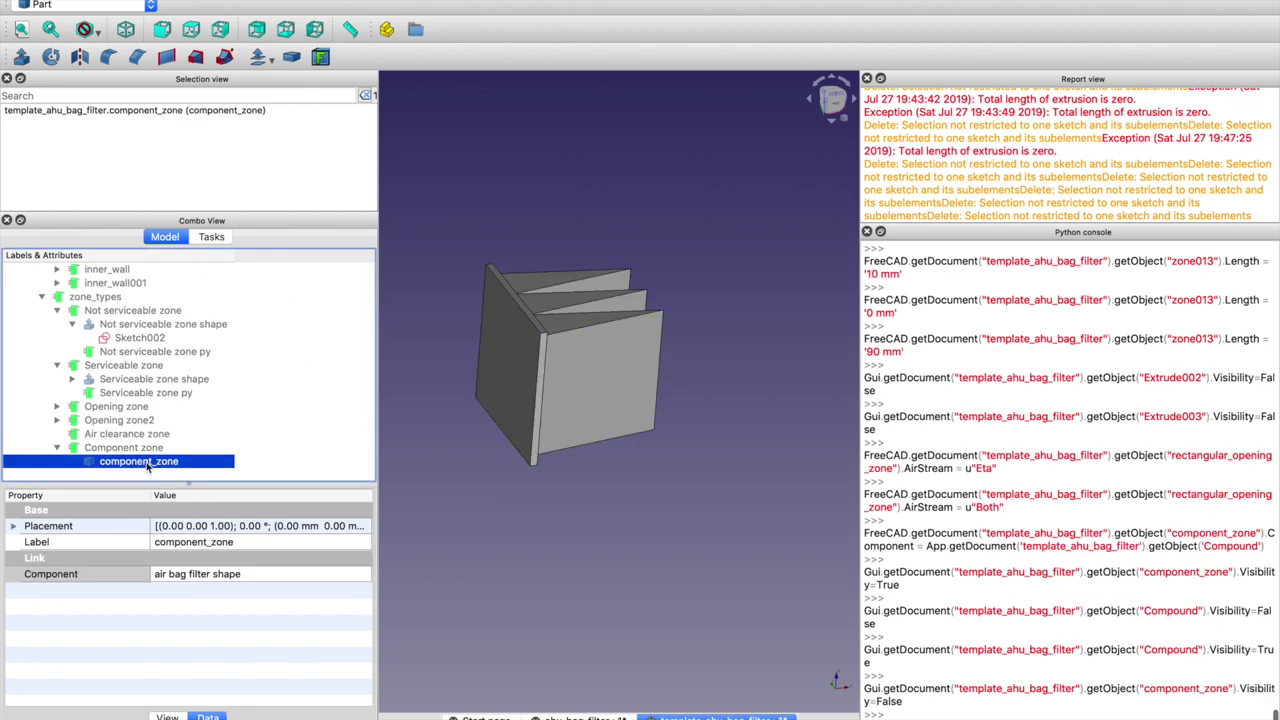
{"action": "left_click", "coordinate": [57, 447]}
{"action": "left_click", "coordinate": [57, 434]}
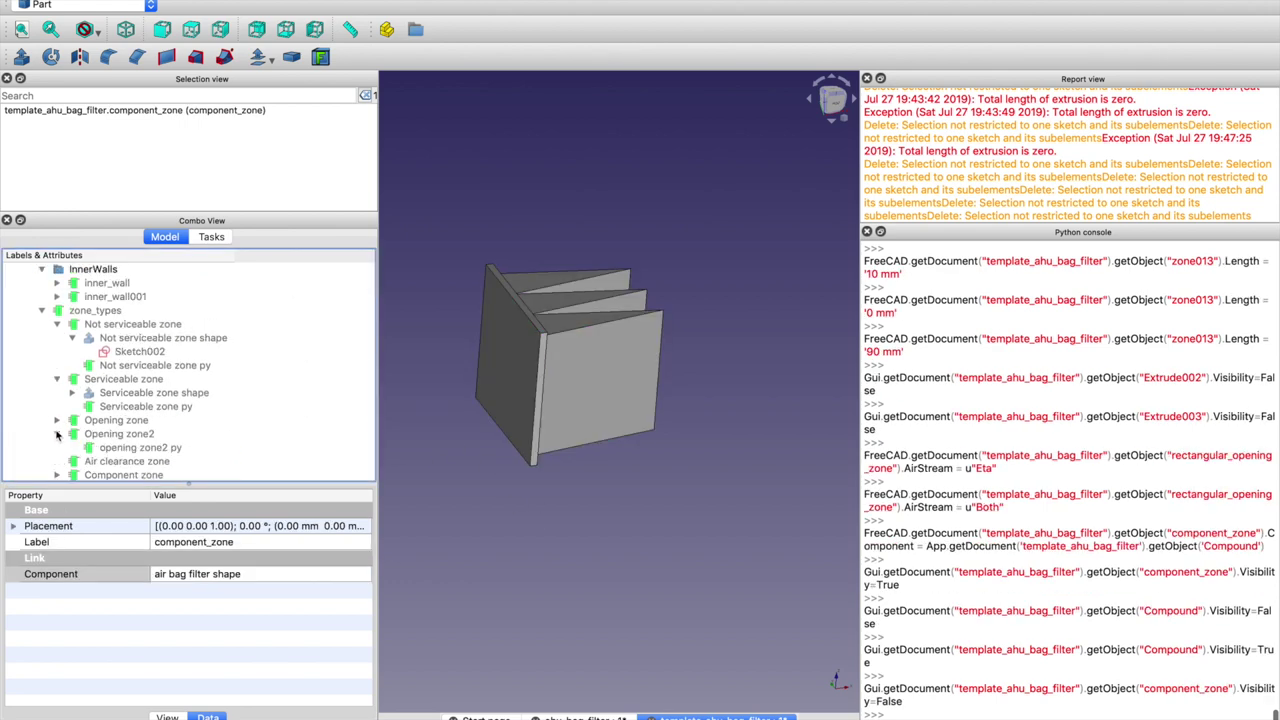
{"action": "left_click", "coordinate": [57, 434]}
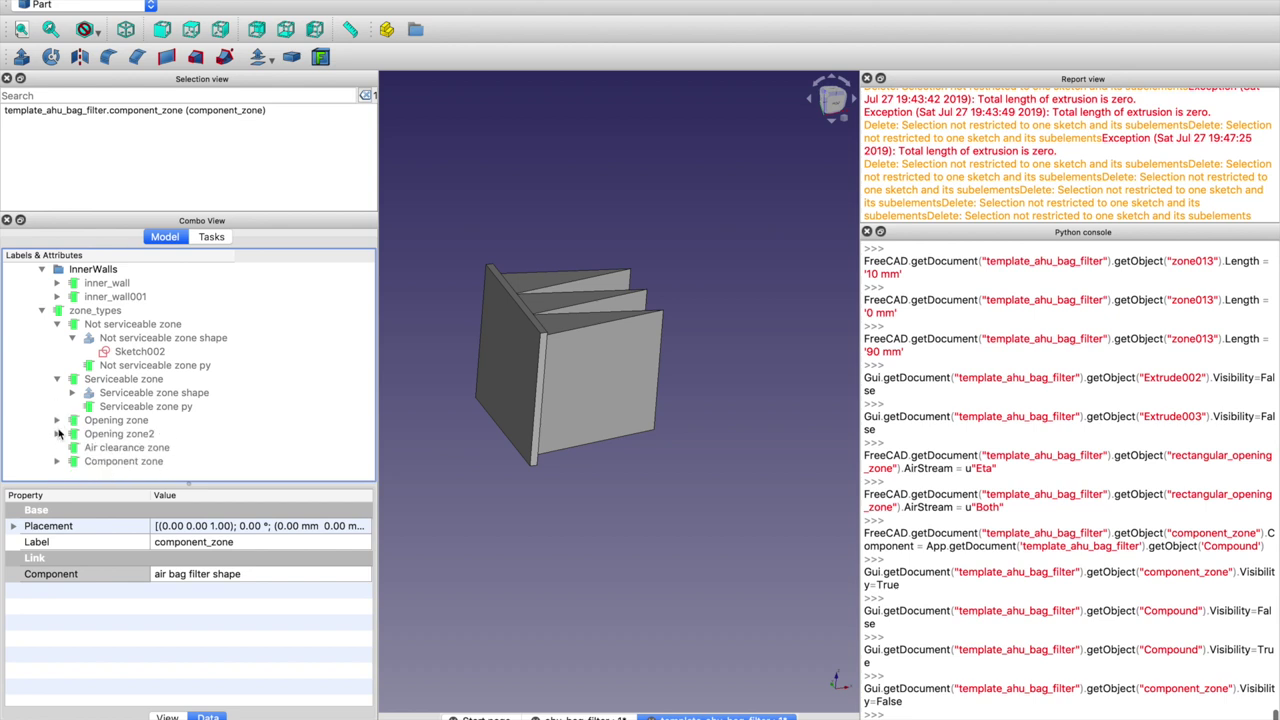
{"action": "left_click", "coordinate": [57, 379]}
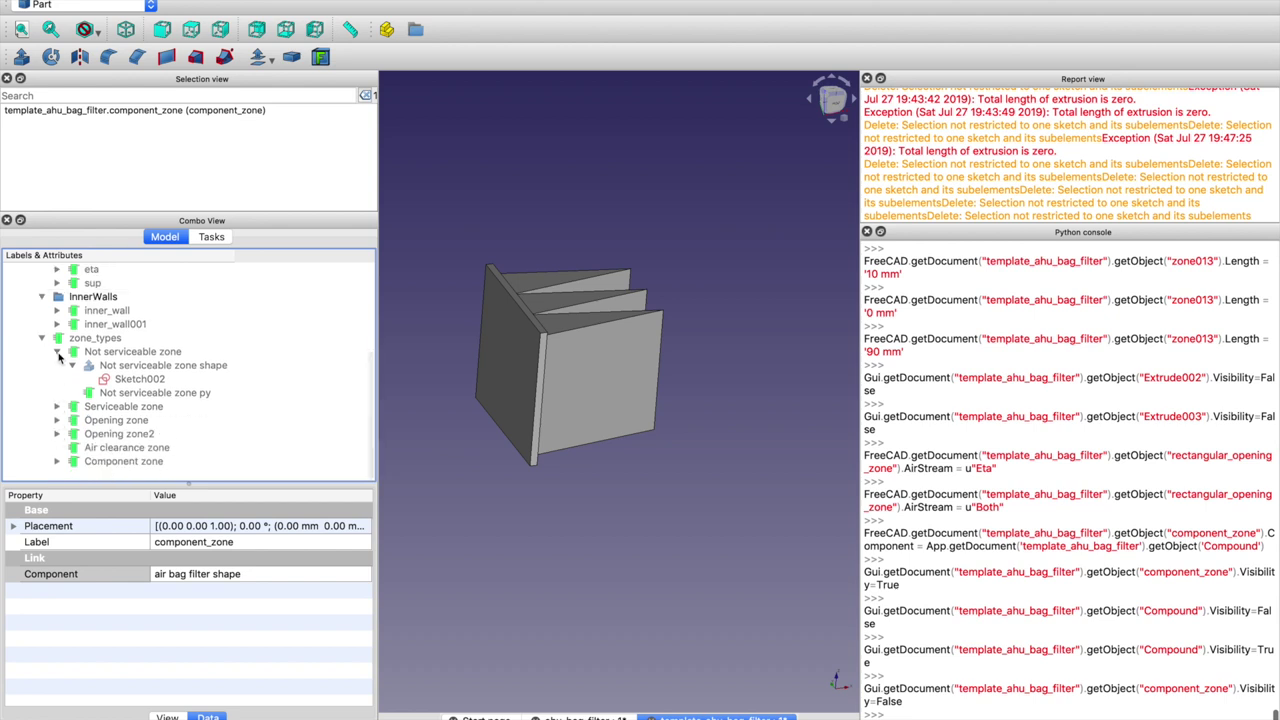
{"action": "left_click", "coordinate": [57, 352]}
{"action": "scroll", "coordinate": [114, 390], "scroll_direction": "up", "scroll_amount": 5}
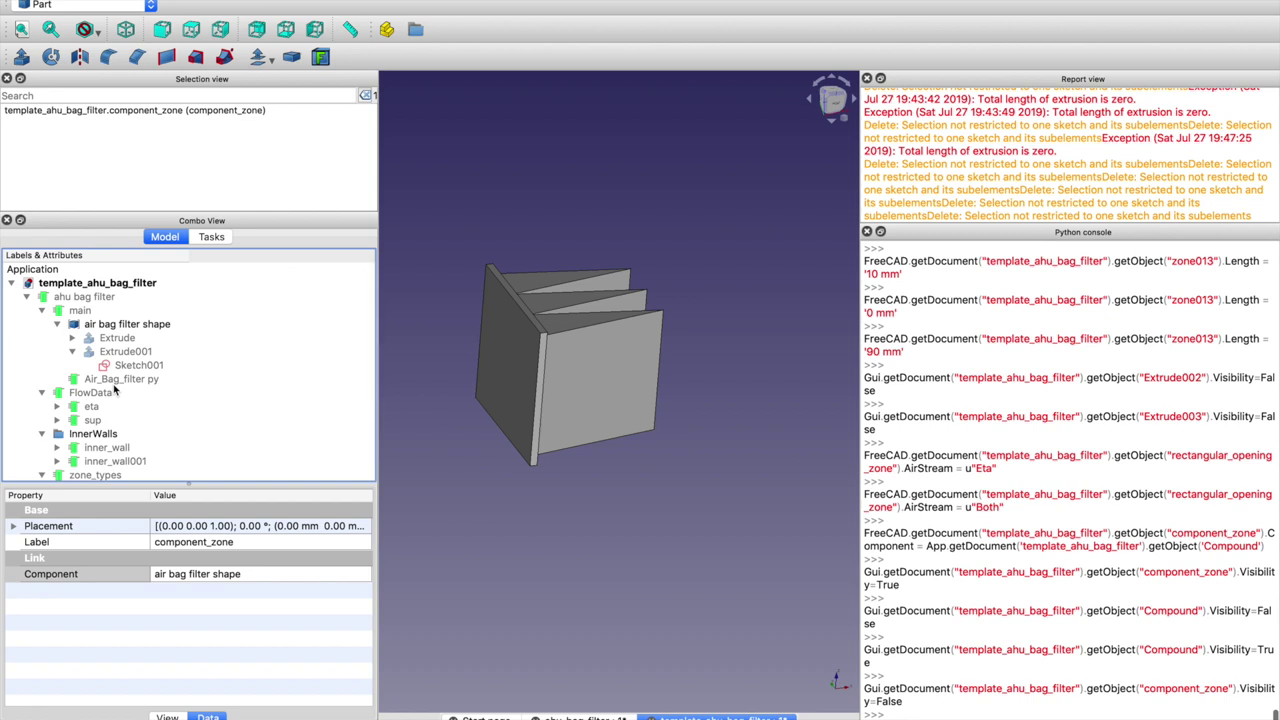
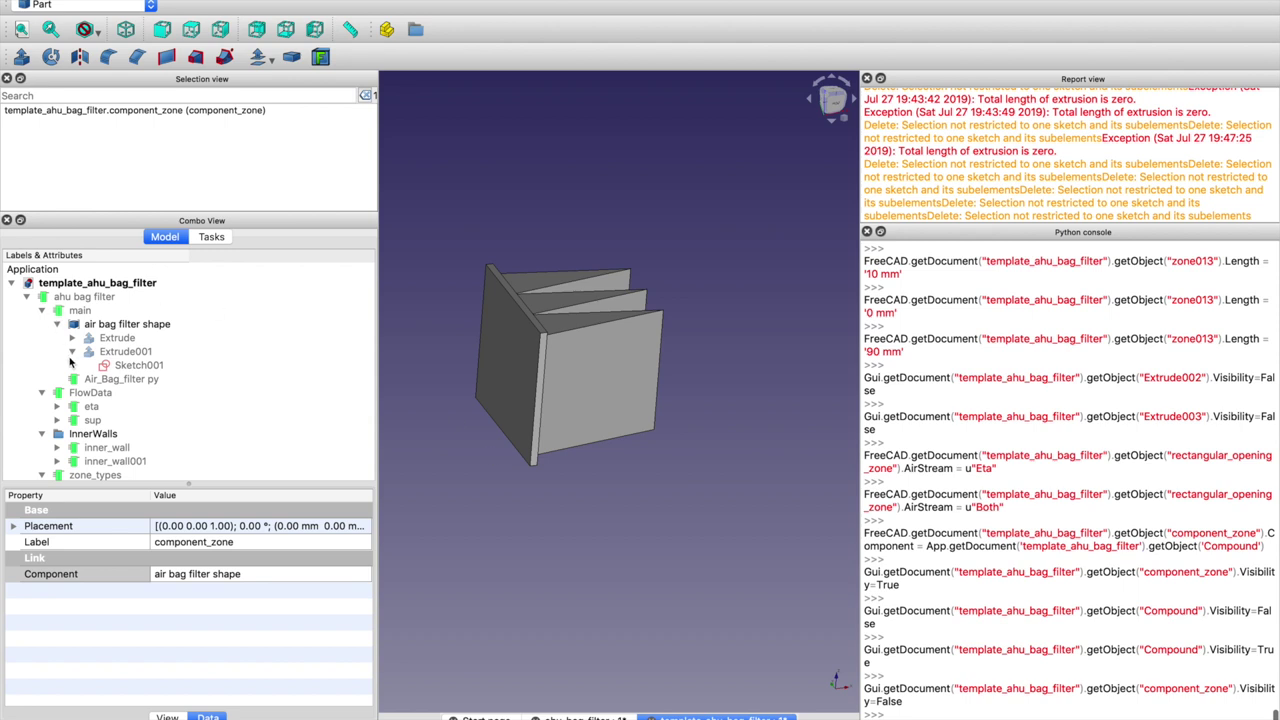
Show the Inlet surface from FlowData > sup in the 3D view
{"action": "left_click", "coordinate": [41, 310]}
{"action": "left_click", "coordinate": [70, 325]}
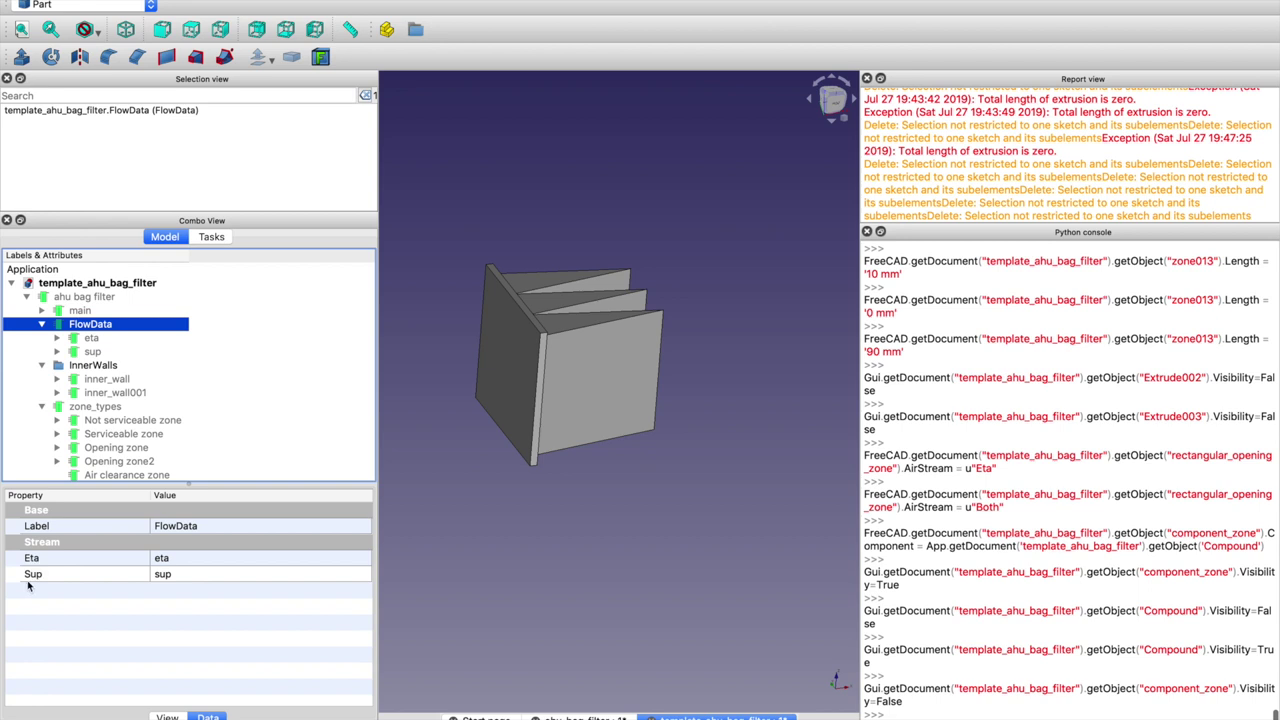
{"action": "left_click", "coordinate": [57, 352]}
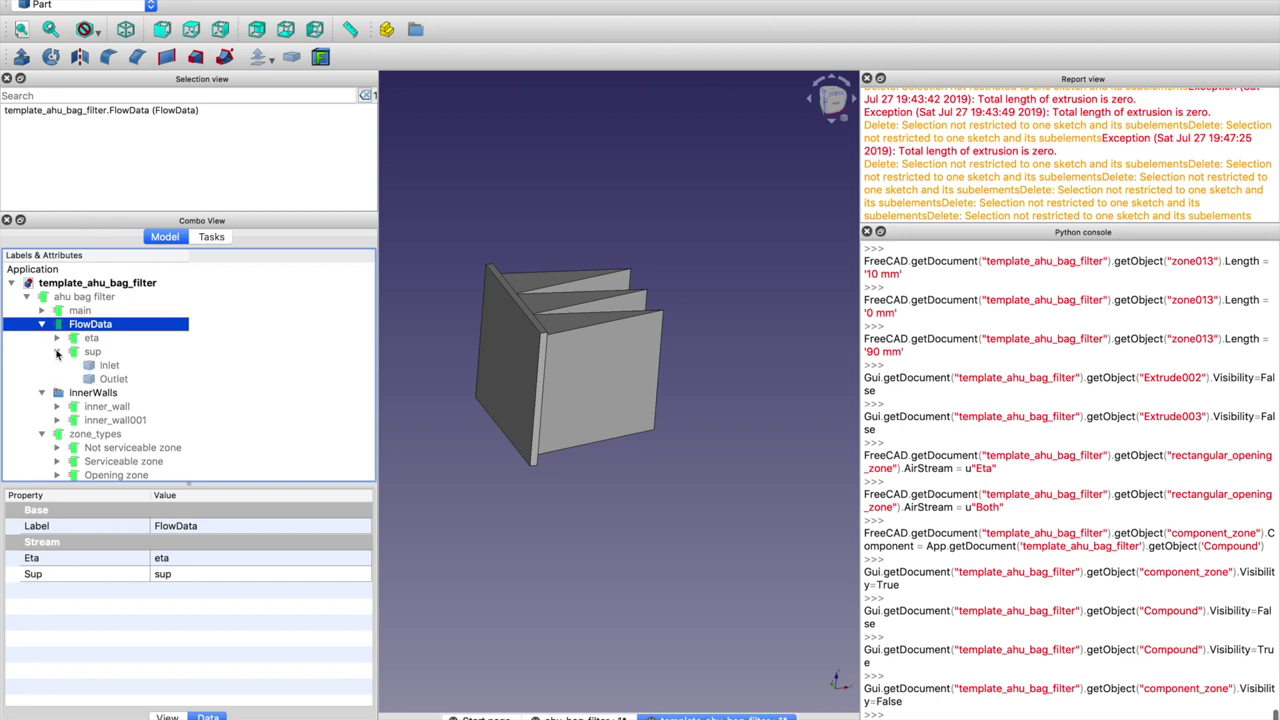
{"action": "left_click", "coordinate": [92, 352]}
{"action": "left_click", "coordinate": [106, 366]}
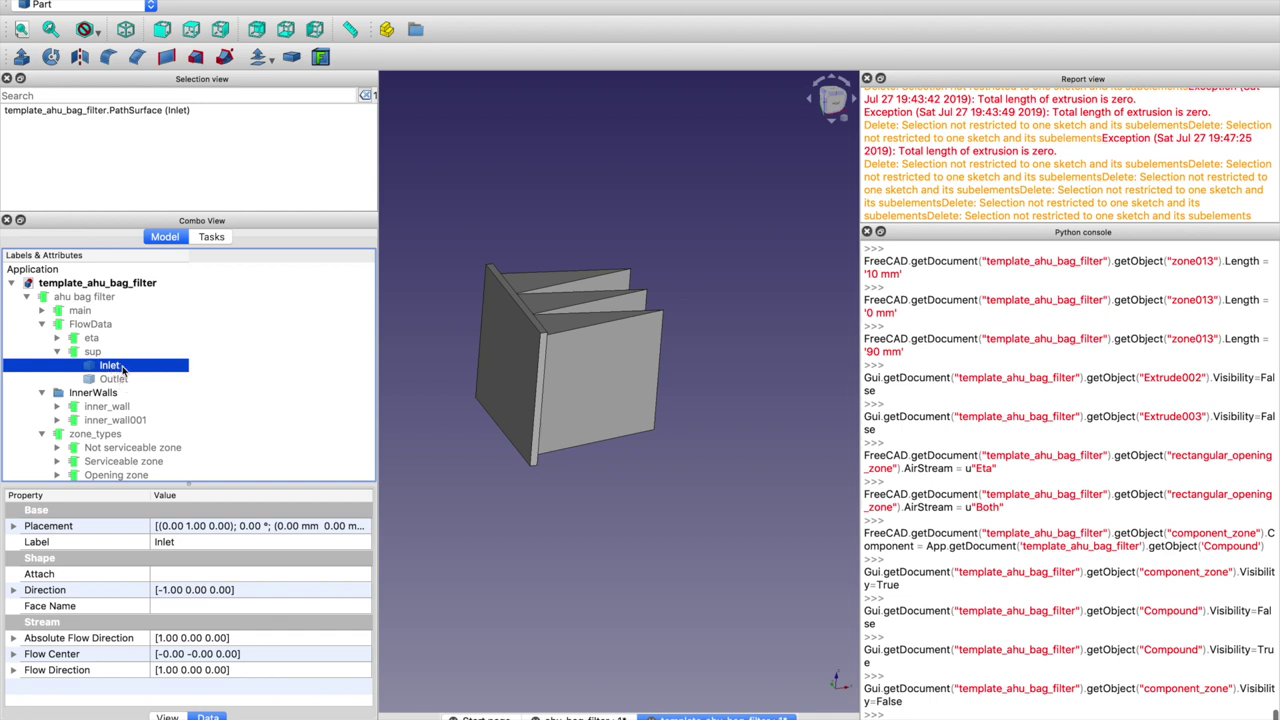
{"action": "key", "text": "space"}
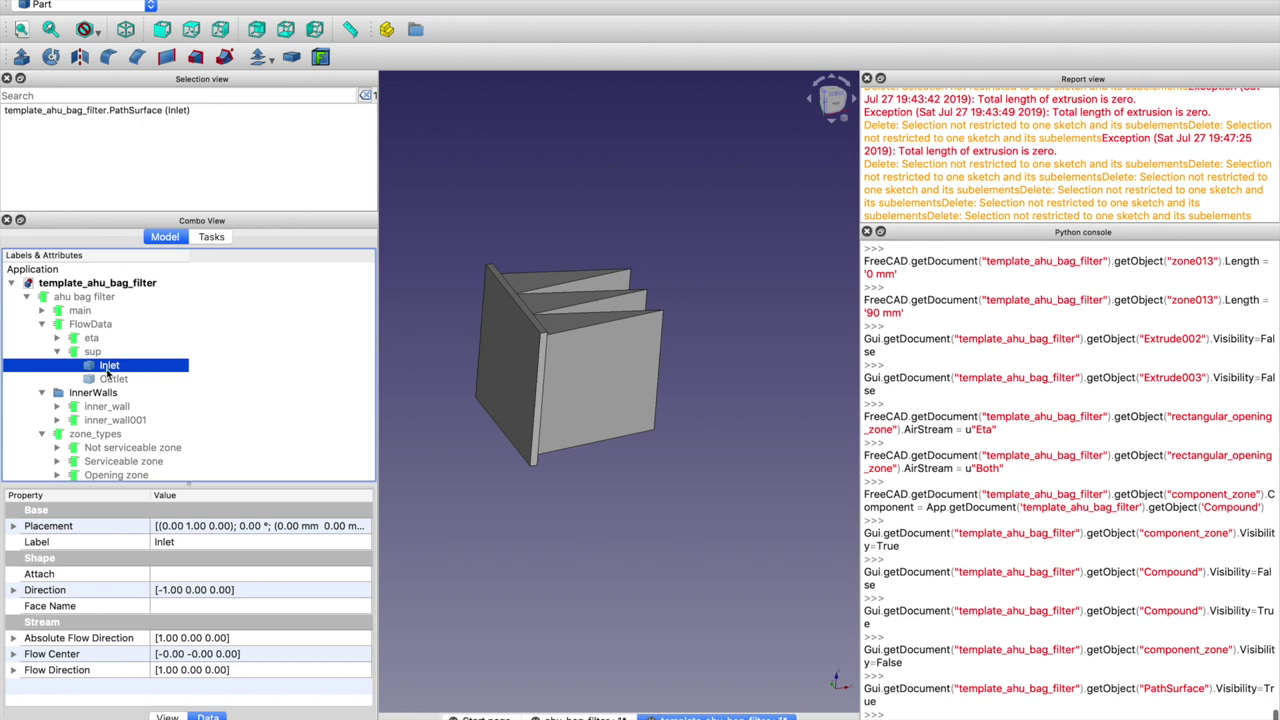
Locate the air bag filter shape, then open the object list for the Inlet's Attach property
{"action": "left_click", "coordinate": [188, 575]}
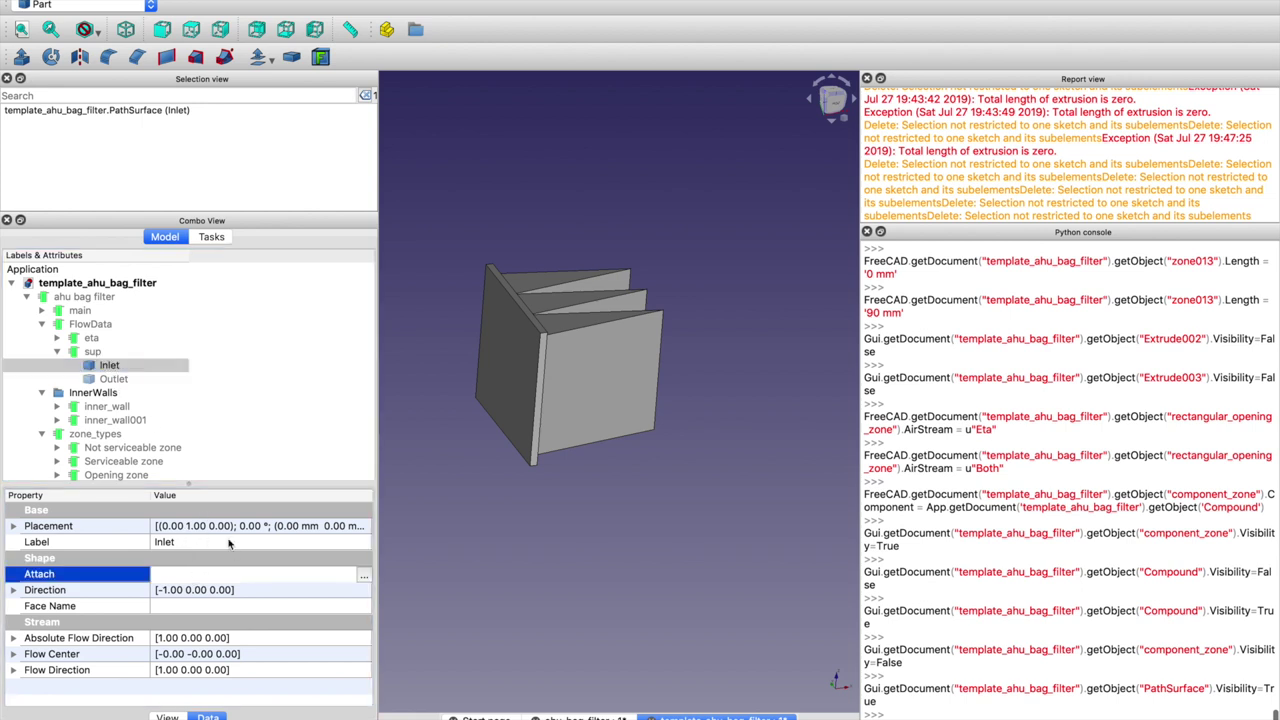
{"action": "left_click", "coordinate": [42, 312]}
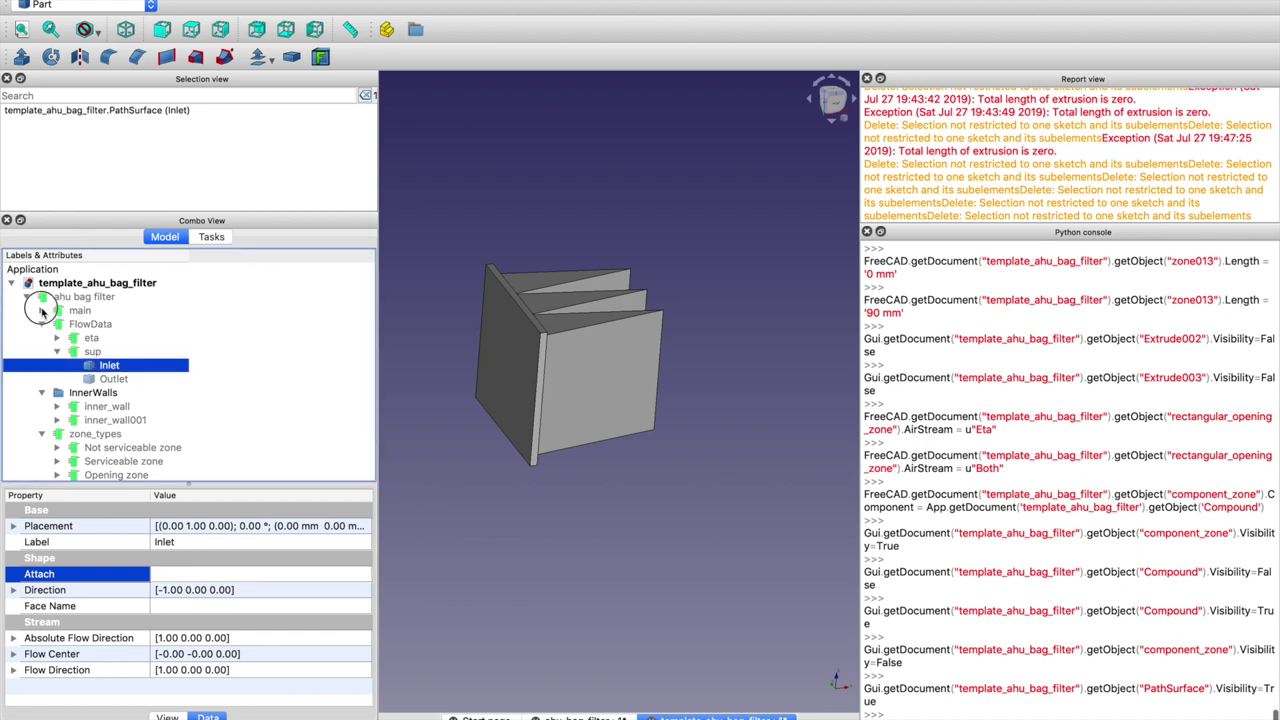
{"action": "scroll", "coordinate": [223, 440], "scroll_direction": "down", "scroll_amount": 2}
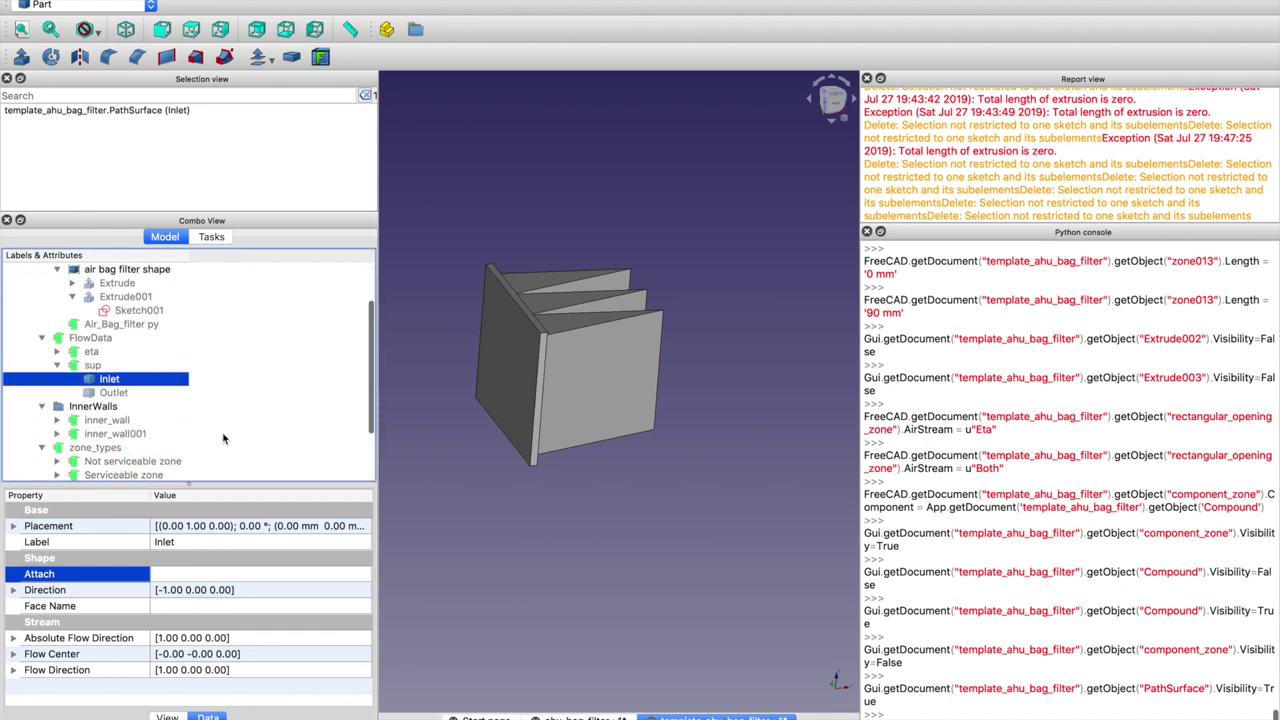
{"action": "scroll", "coordinate": [217, 470], "scroll_direction": "up", "scroll_amount": 2}
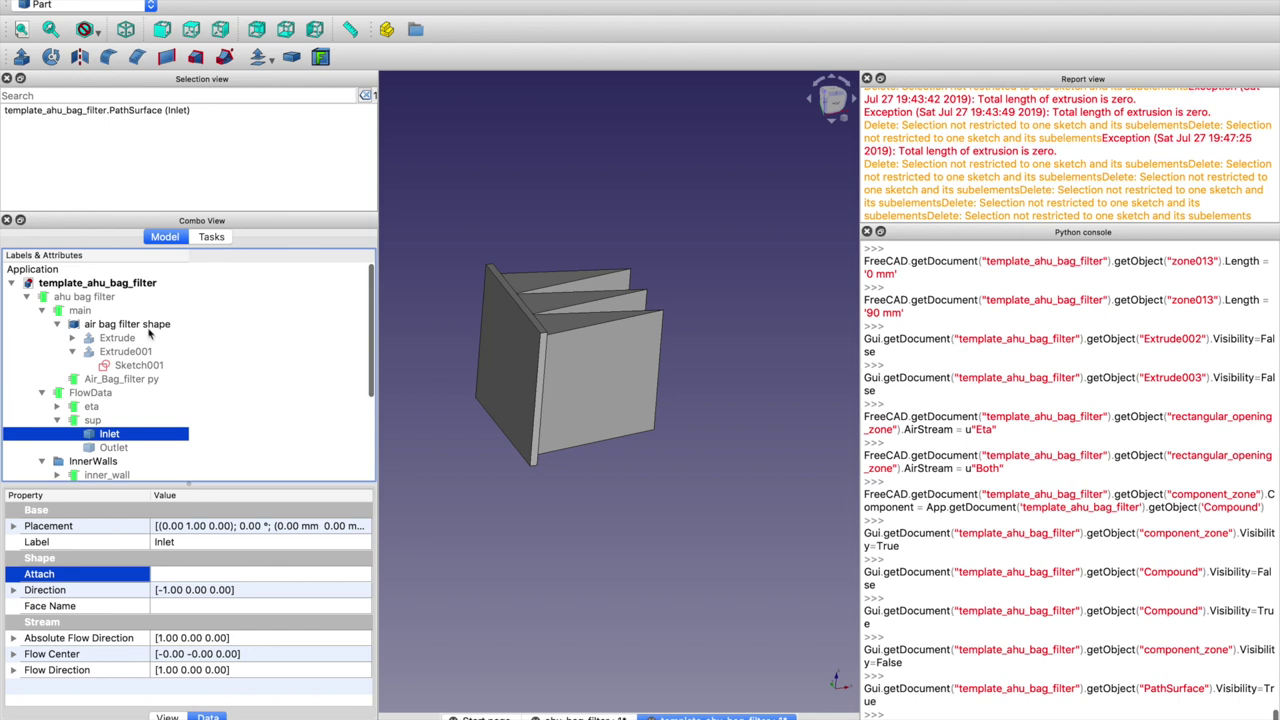
{"action": "left_click", "coordinate": [148, 326]}
{"action": "left_click", "coordinate": [108, 434]}
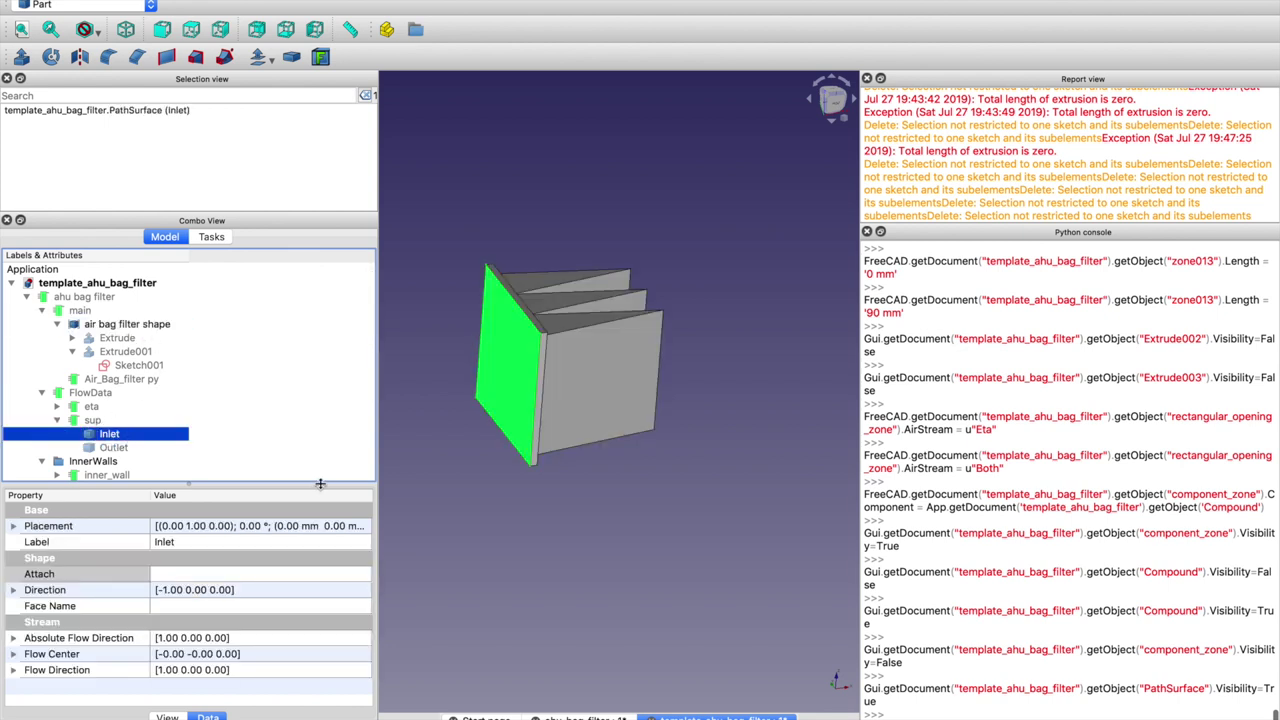
{"action": "left_click", "coordinate": [354, 572]}
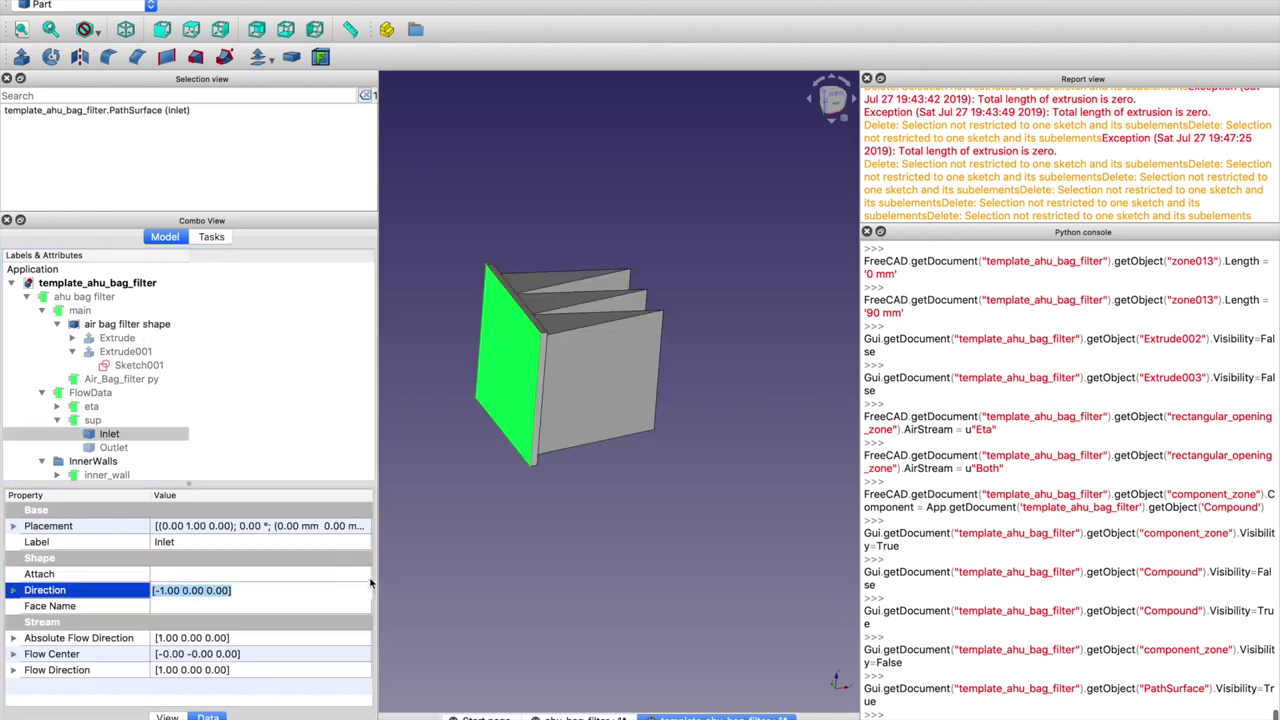
{"action": "left_click", "coordinate": [363, 575]}
Link the Inlet's Attach property to 'air bag filter shape' and expand its Direction
{"action": "scroll", "coordinate": [620, 413], "scroll_direction": "down", "scroll_amount": 5}
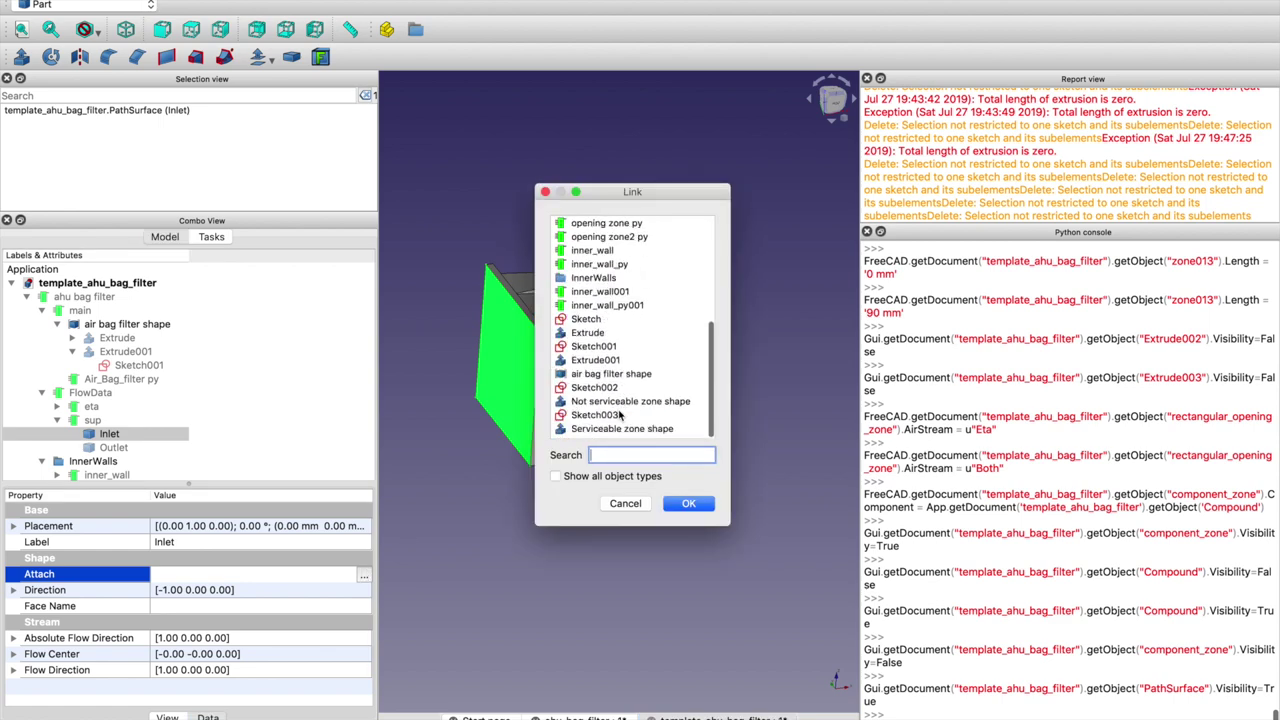
{"action": "left_click", "coordinate": [621, 374]}
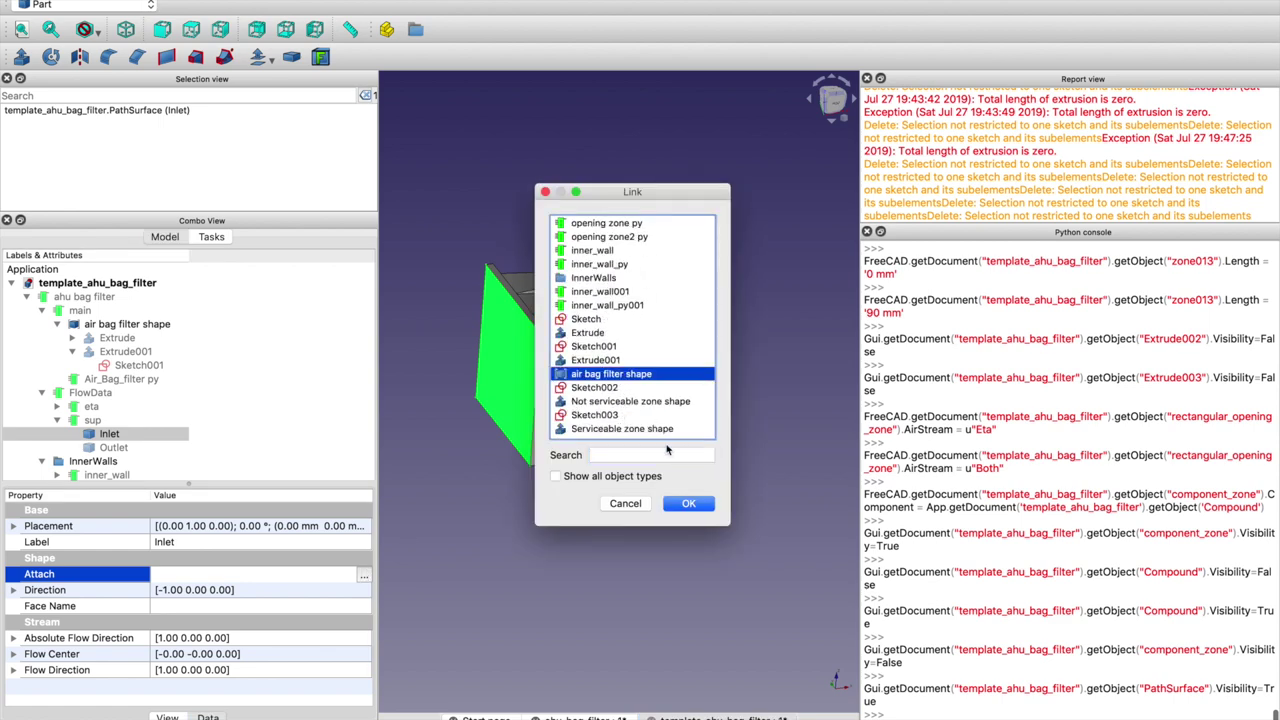
{"action": "left_click", "coordinate": [688, 501]}
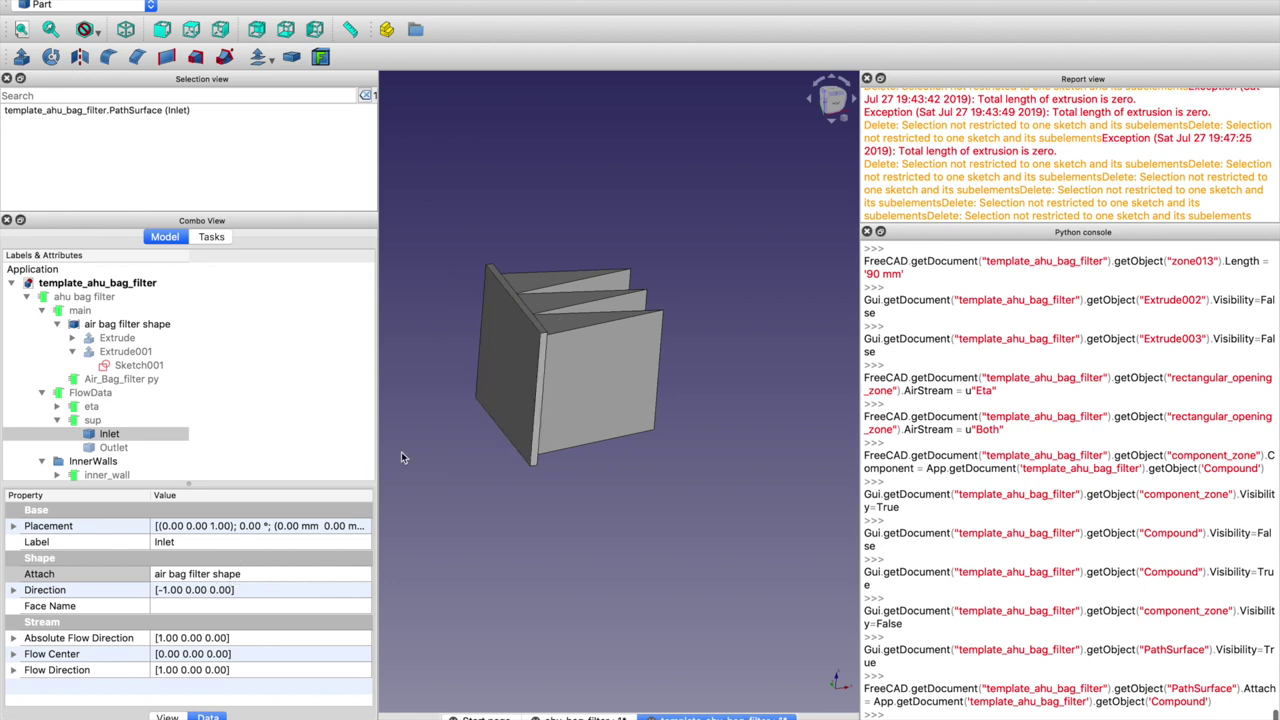
{"action": "left_click", "coordinate": [110, 435]}
{"action": "left_click", "coordinate": [13, 590]}
Set the Inlet's Direction to x 0, y -1 and check the result in the model
{"action": "scroll", "coordinate": [111, 620], "scroll_direction": "down", "scroll_amount": 2}
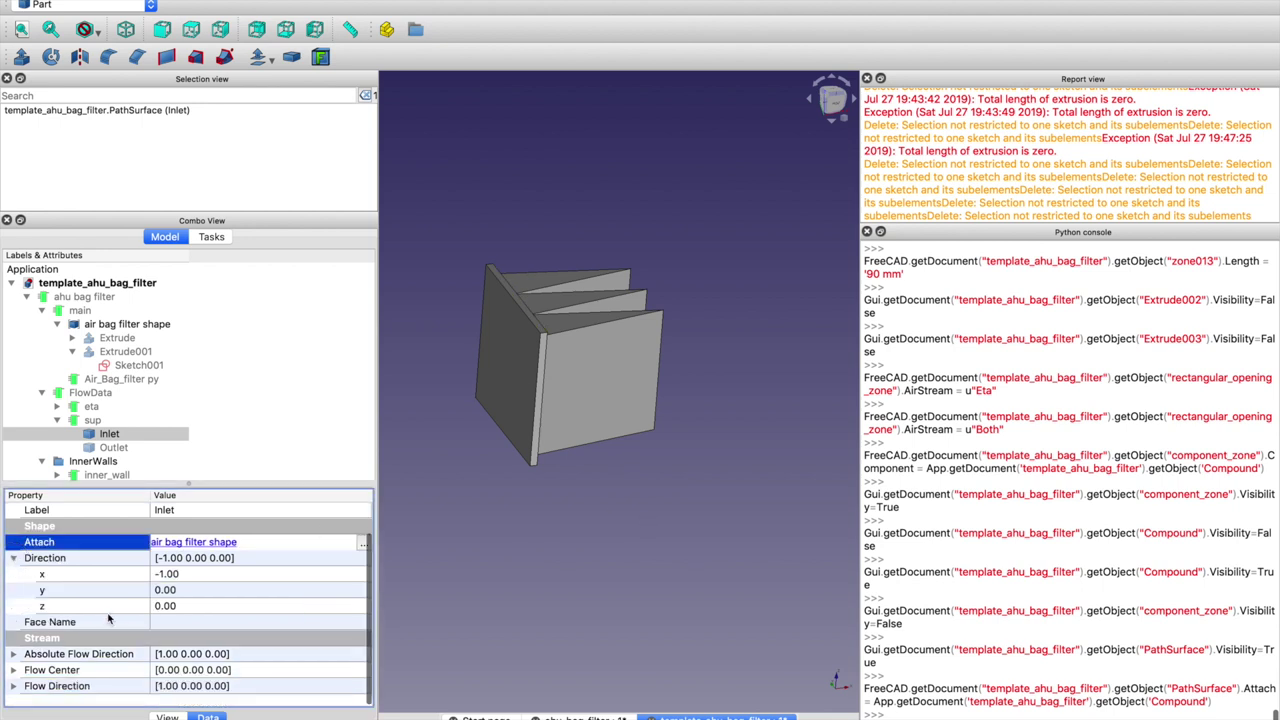
{"action": "left_click", "coordinate": [168, 574]}
{"action": "type", "text": "0"}
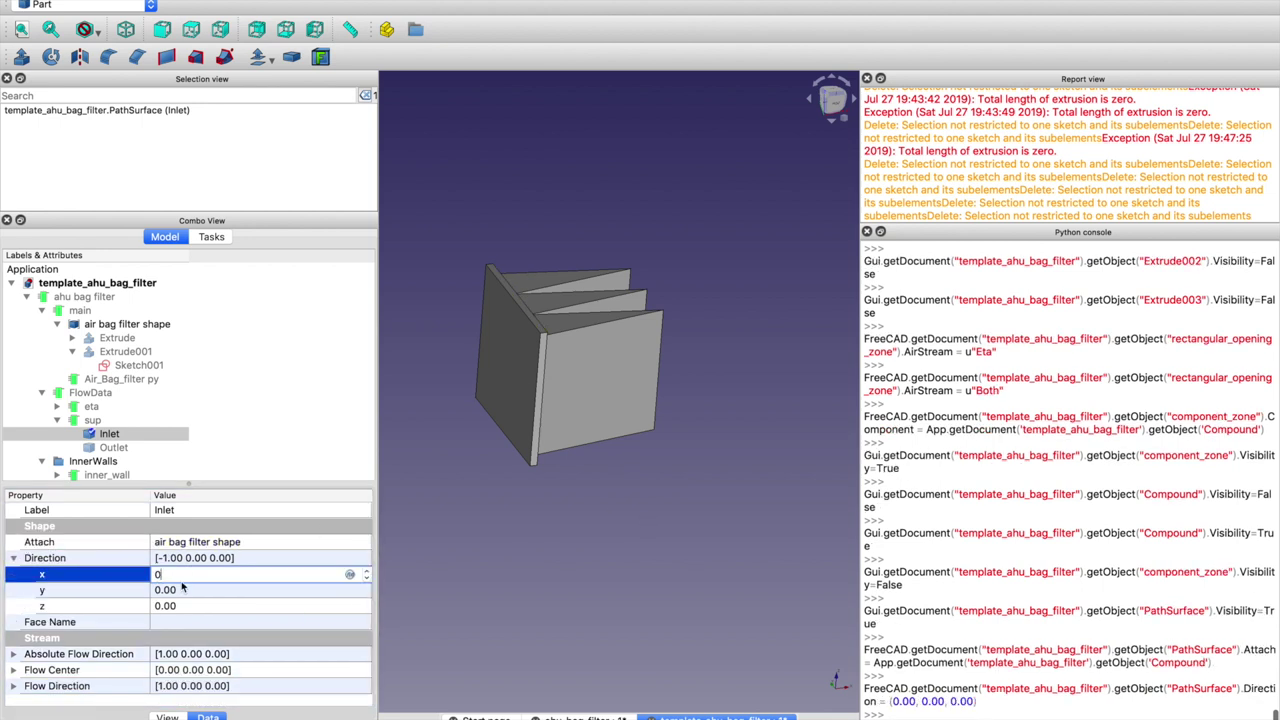
{"action": "left_click", "coordinate": [185, 591]}
{"action": "type", "text": "-"}
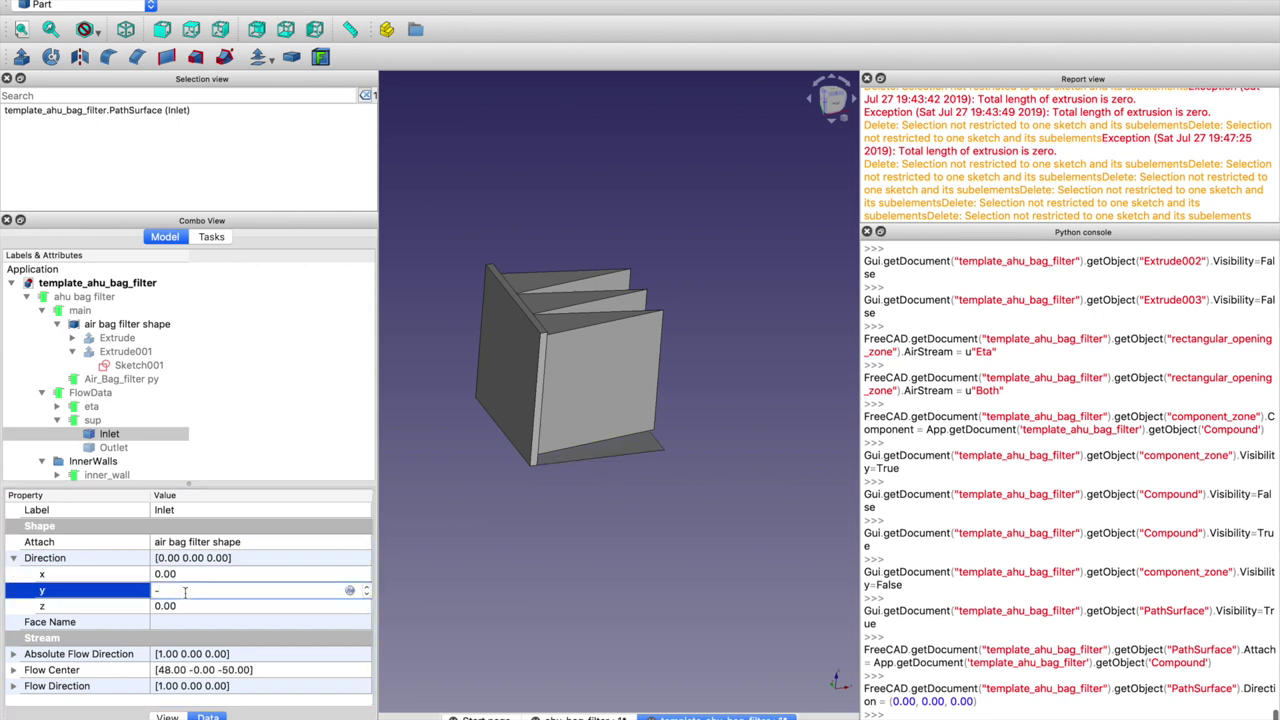
{"action": "type", "text": "1"}
{"action": "key", "text": "Return"}
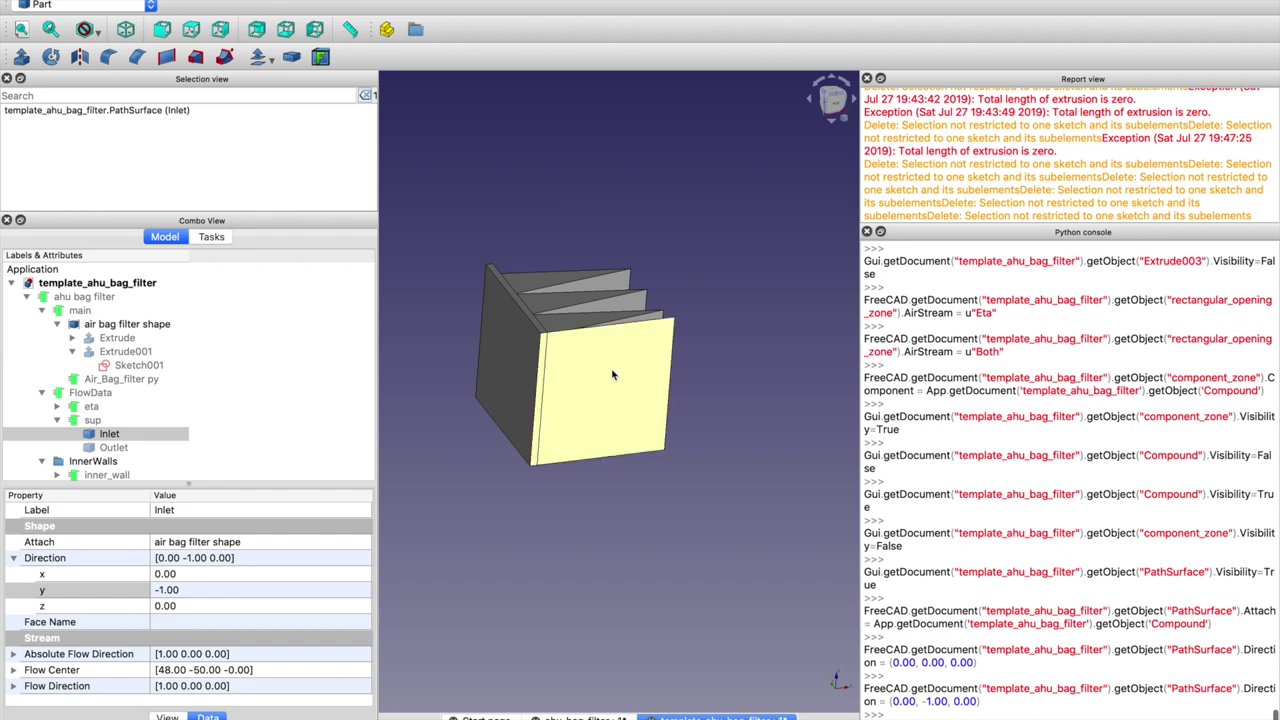
{"action": "left_click", "coordinate": [613, 375]}
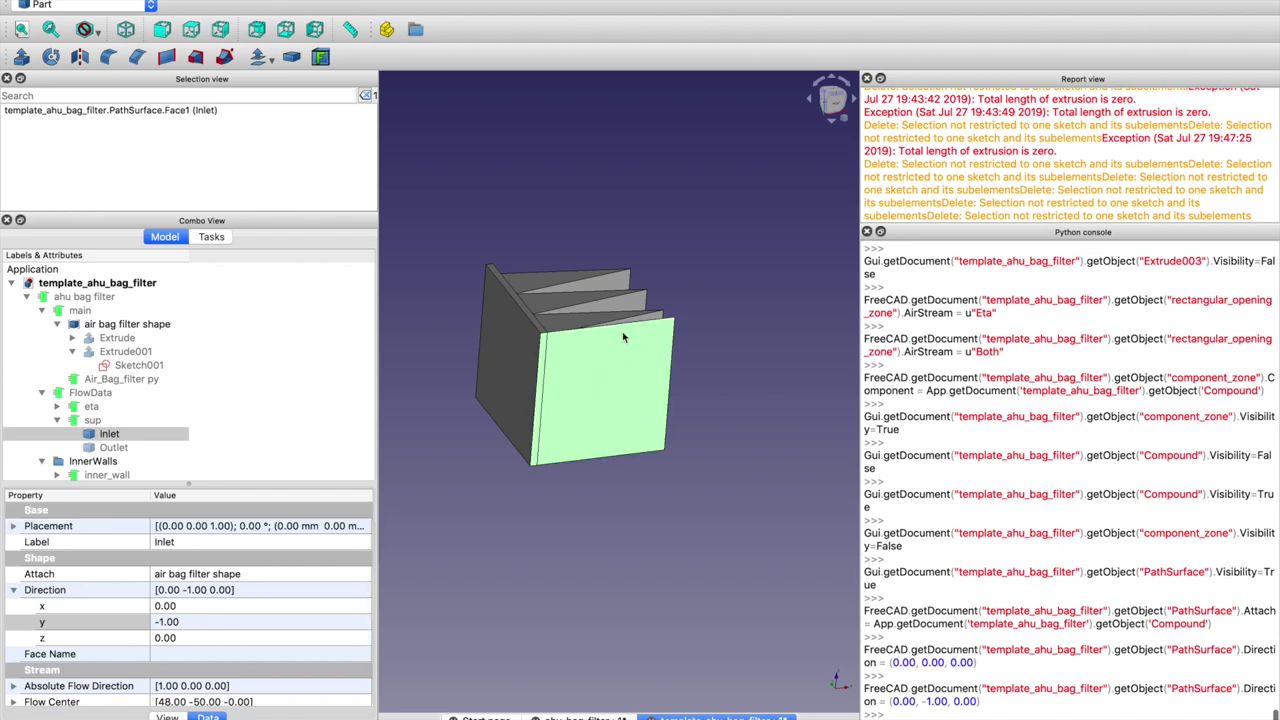
{"action": "middle_click_drag", "start_coordinate": [665, 292], "coordinate": [614, 328]}
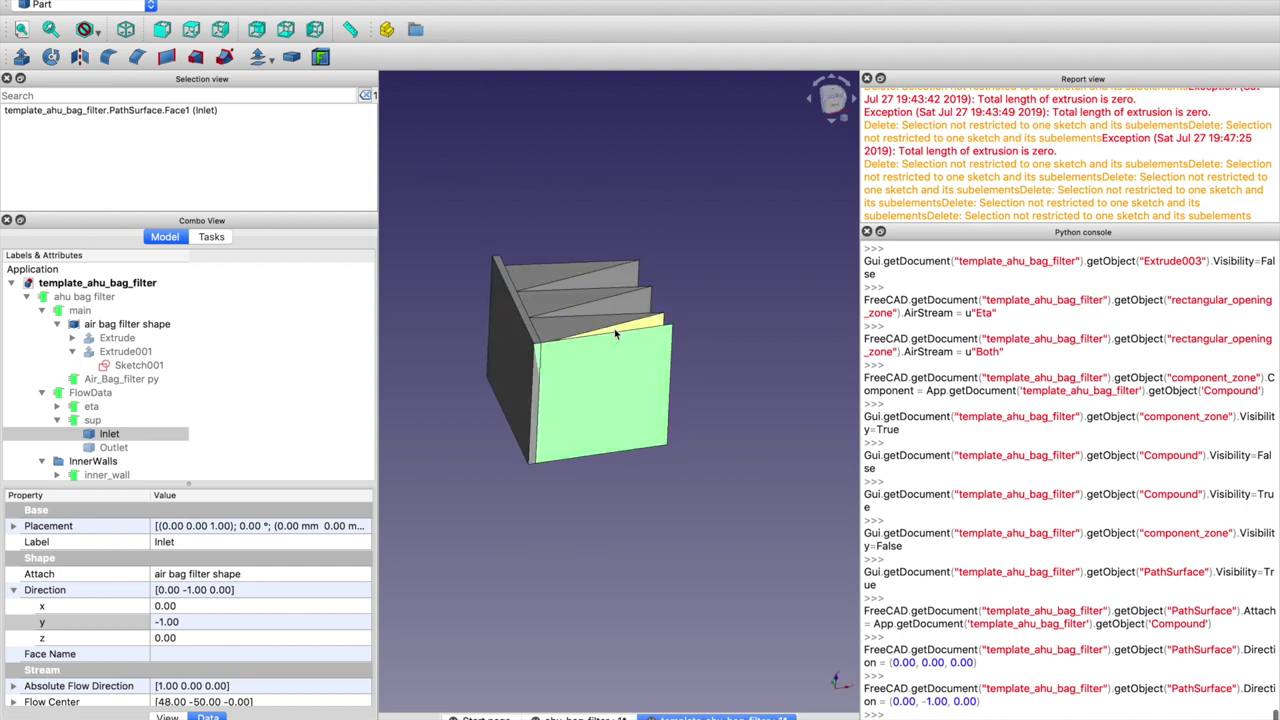
Change the Inlet's Direction to 1, 0, 0
{"action": "left_click", "coordinate": [165, 622]}
{"action": "type", "text": "0"}
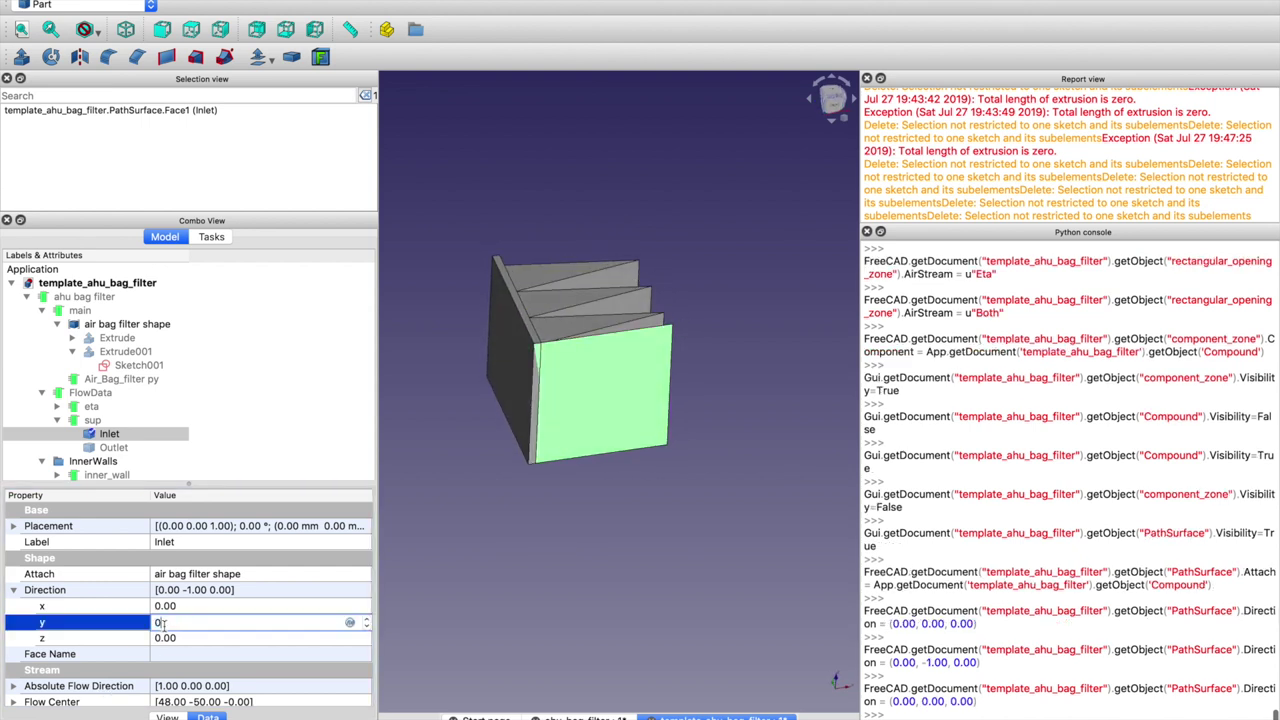
{"action": "left_click", "coordinate": [164, 637]}
{"action": "left_click", "coordinate": [176, 606]}
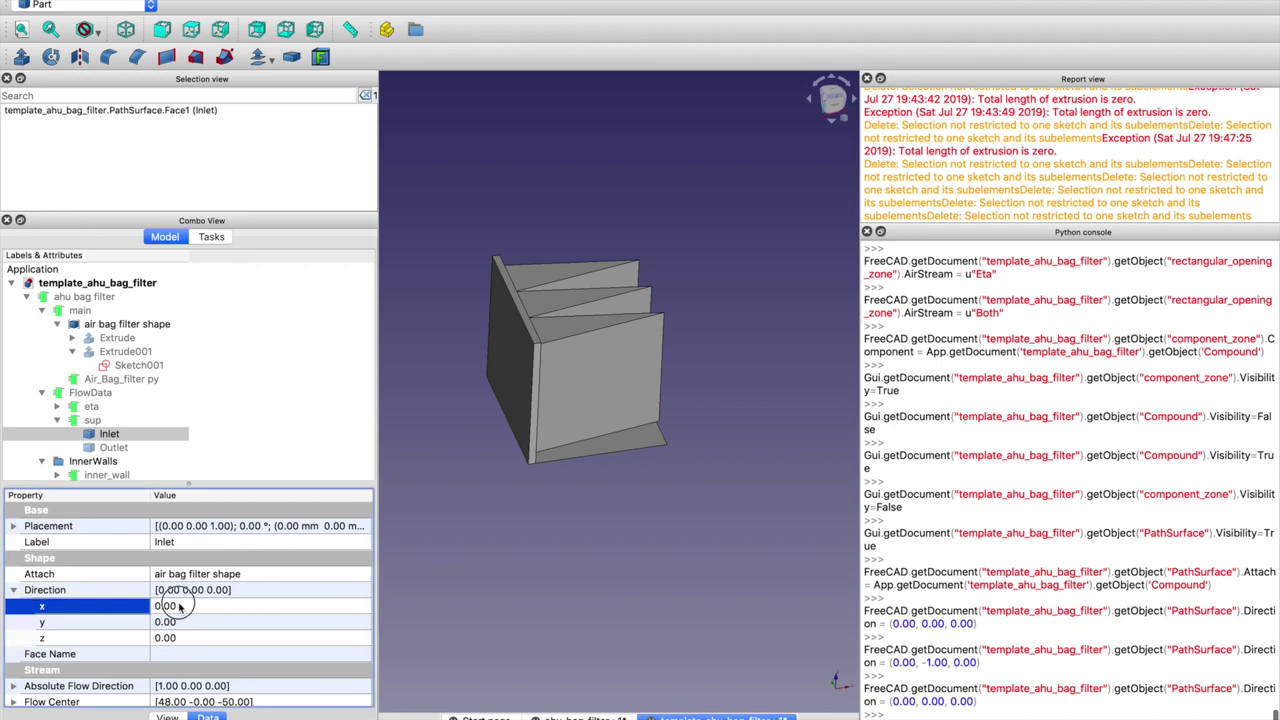
{"action": "type", "text": "1"}
{"action": "key", "text": "Return"}
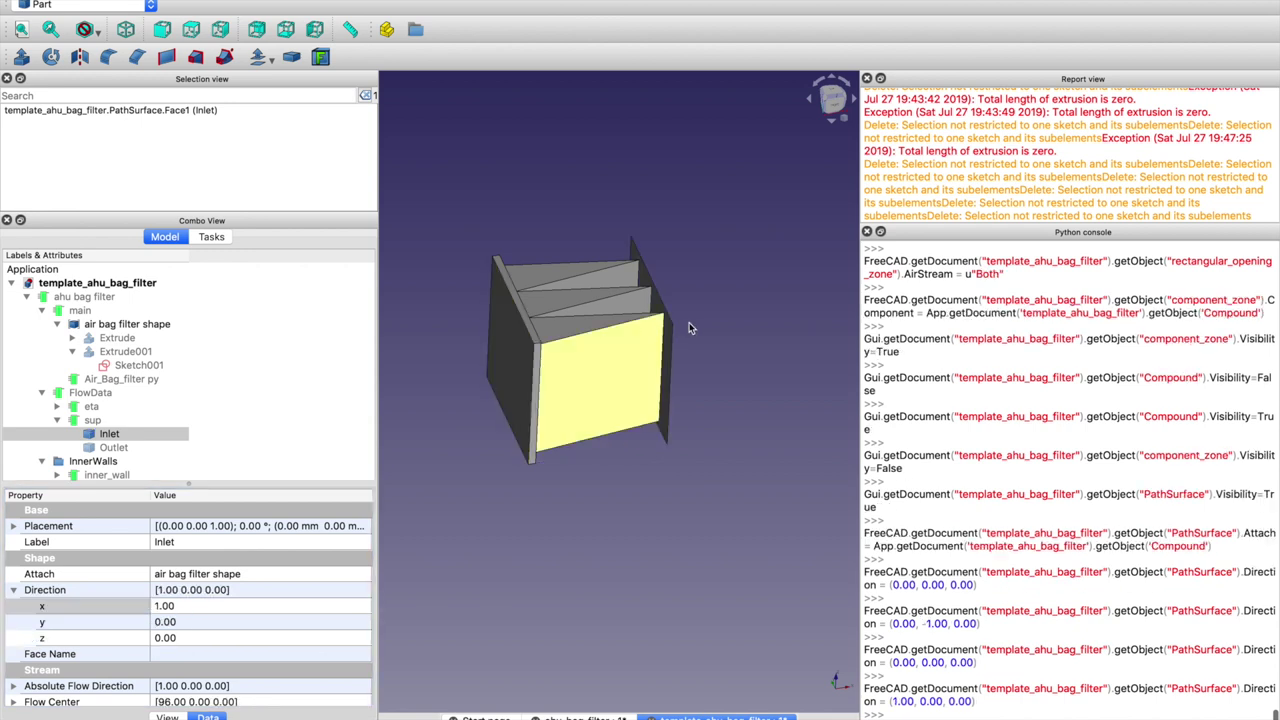
Select the filter's faces from a new angle and identify the matching face as Face12
{"action": "left_click_drag", "start_coordinate": [525, 340], "coordinate": [677, 325]}
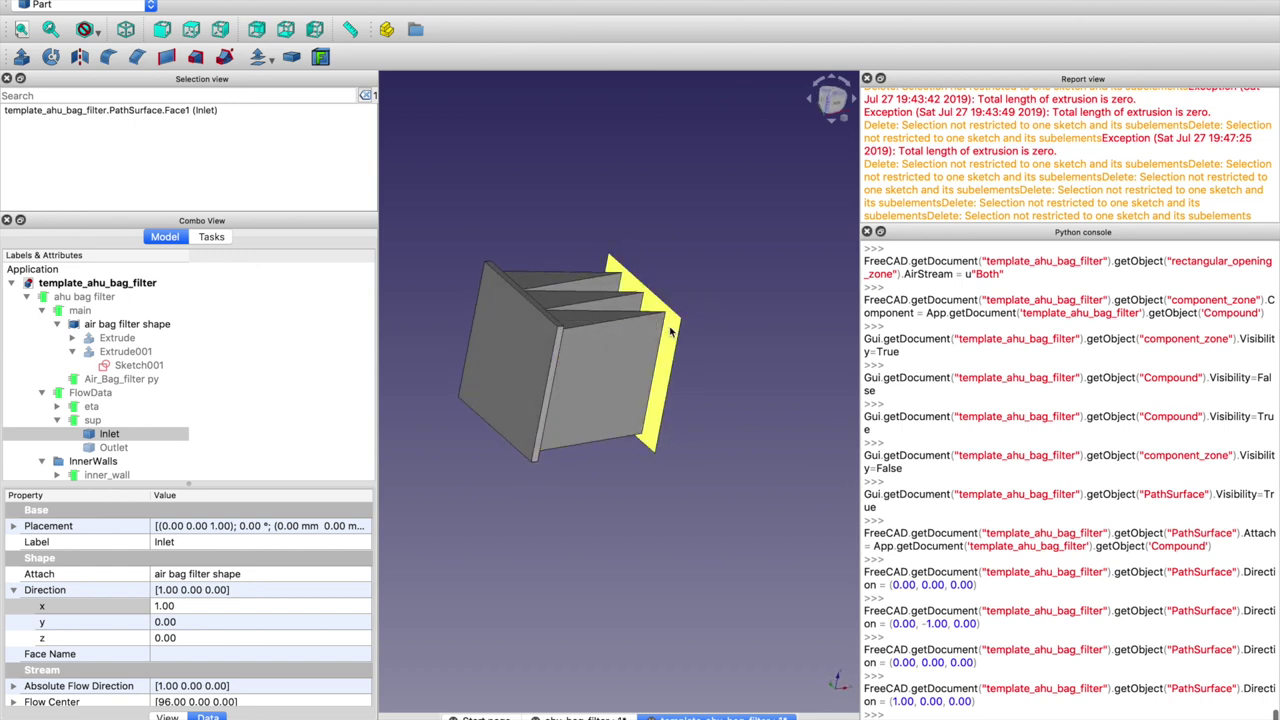
{"action": "left_click", "coordinate": [512, 364]}
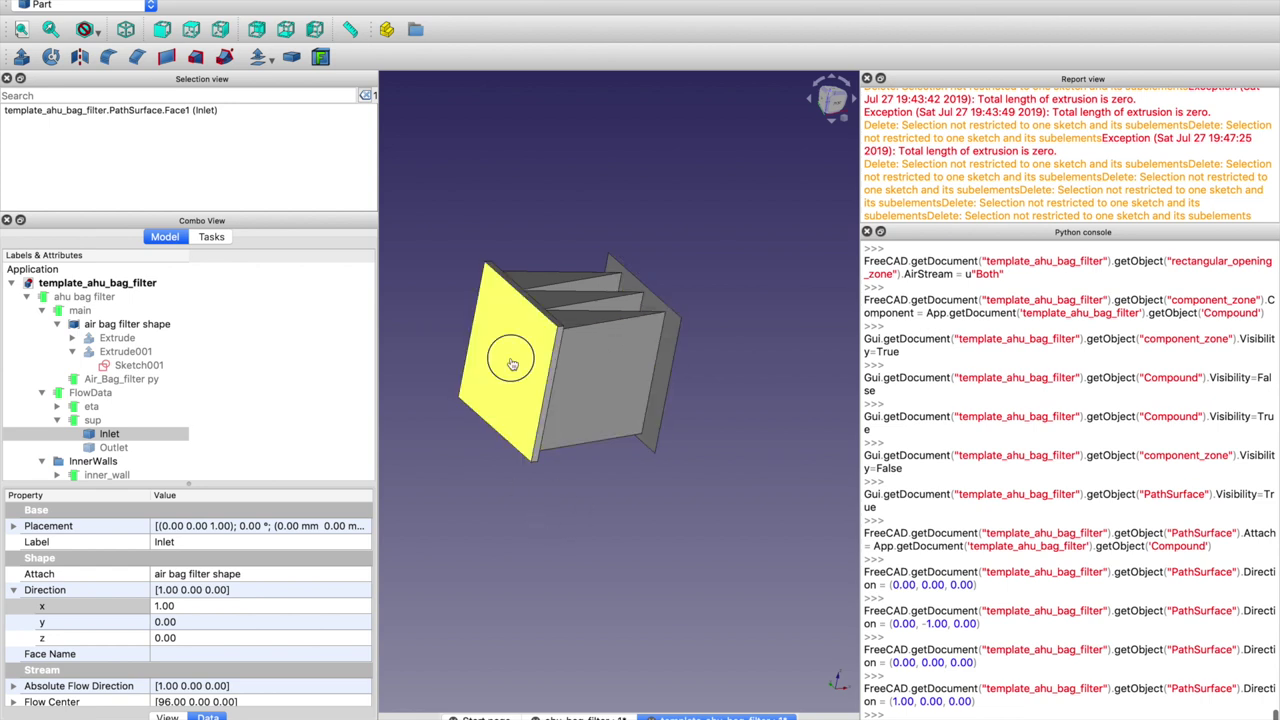
{"action": "left_click", "coordinate": [447, 557]}
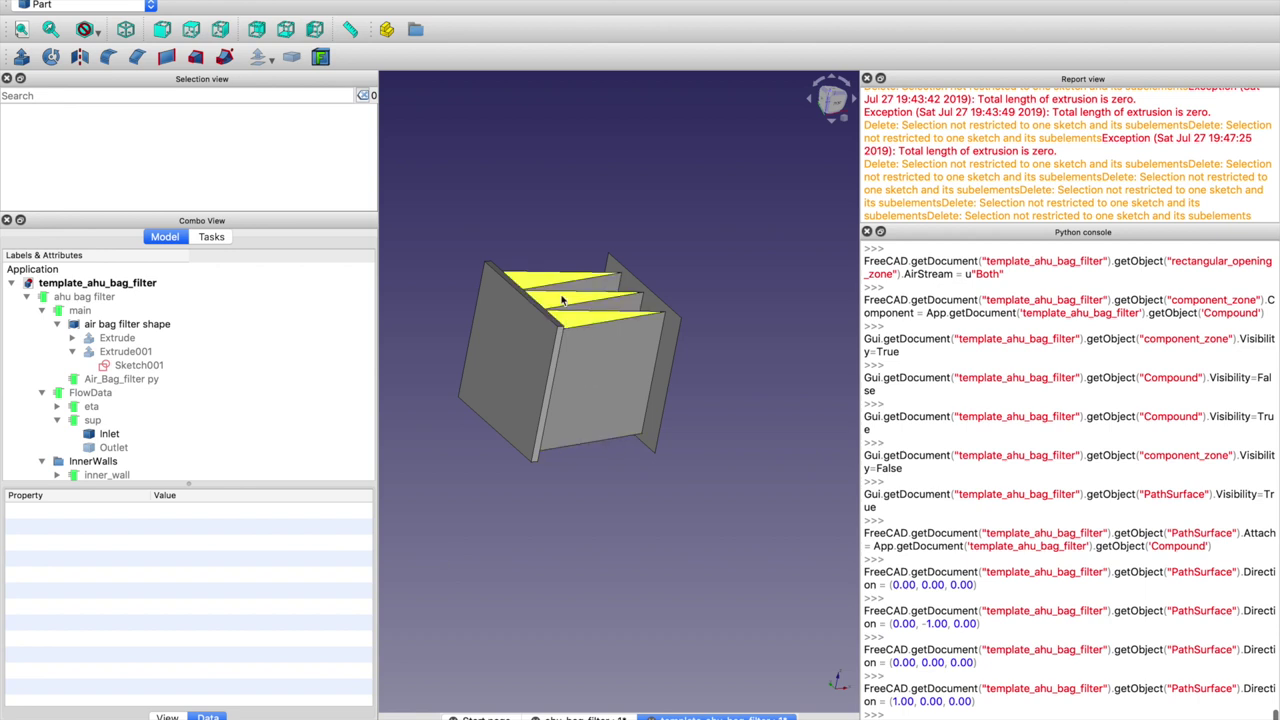
{"action": "left_click", "coordinate": [598, 379]}
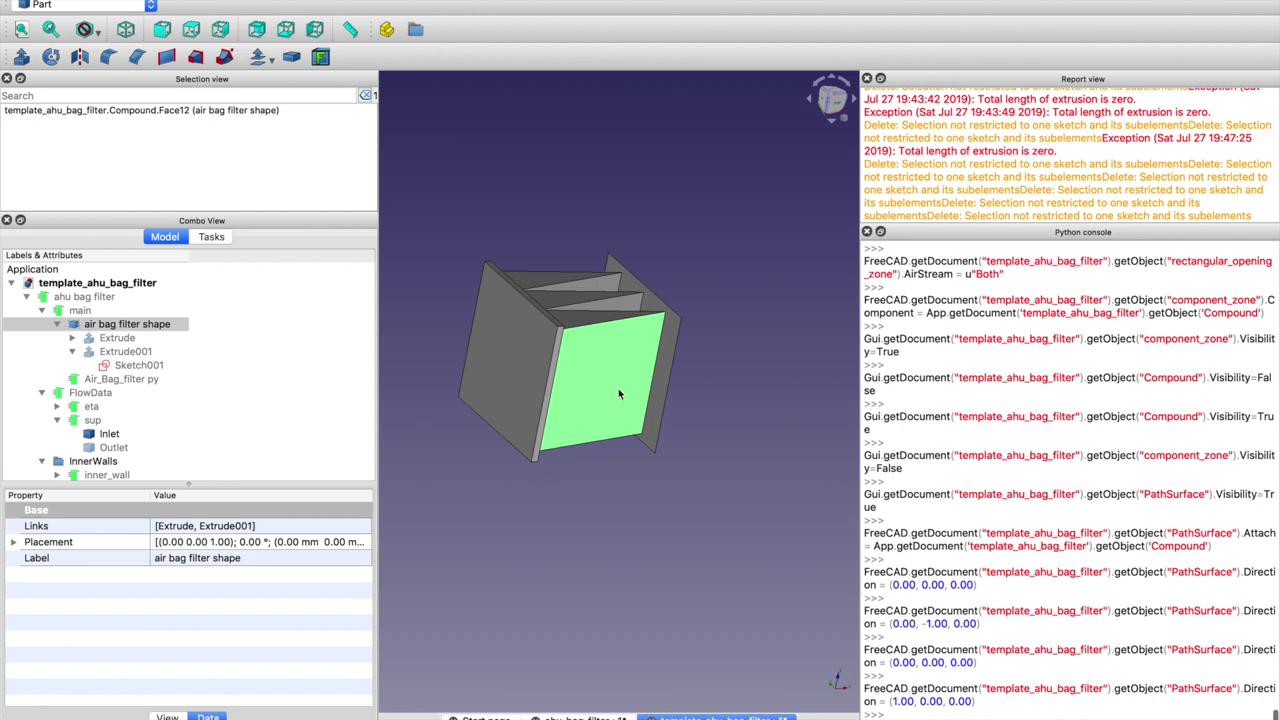
{"action": "left_click", "coordinate": [636, 508]}
{"action": "left_click", "coordinate": [600, 400]}
Set the Inlet's Face Name to Face12
{"action": "left_click", "coordinate": [110, 434]}
{"action": "left_click", "coordinate": [171, 654]}
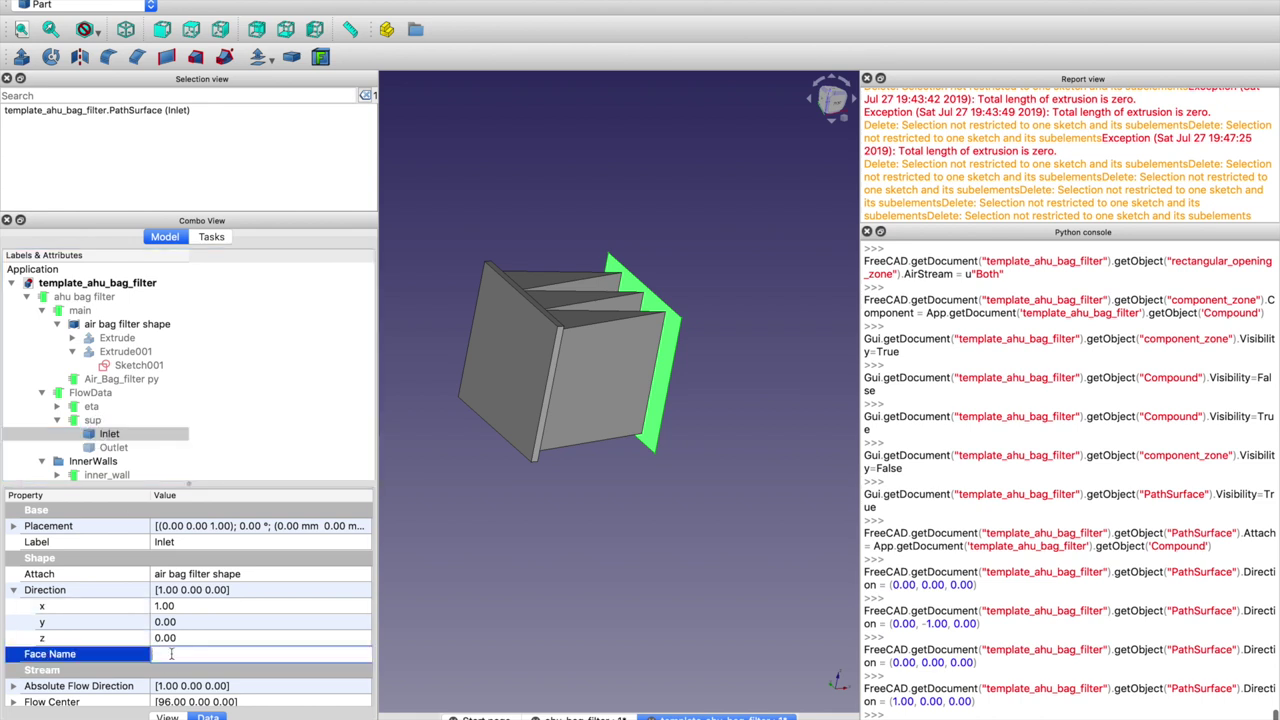
{"action": "type", "text": "Face12"}
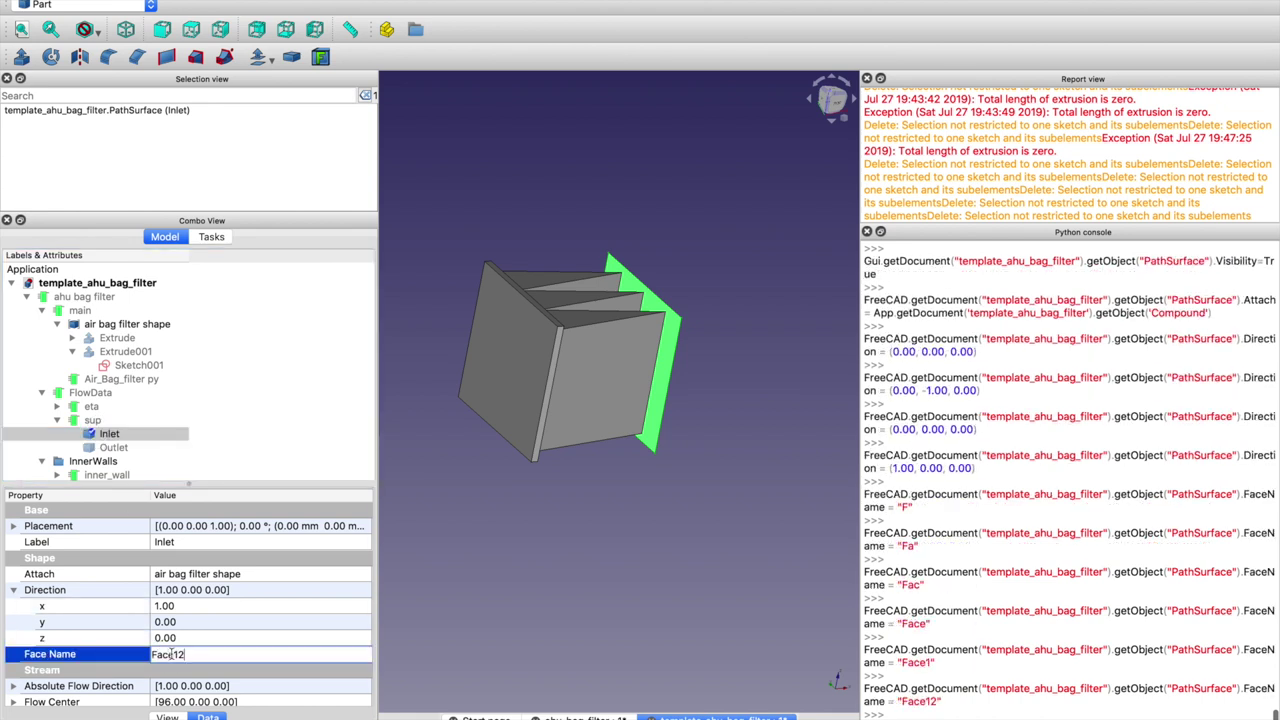
{"action": "key", "text": "Return"}
{"action": "left_click", "coordinate": [573, 553]}
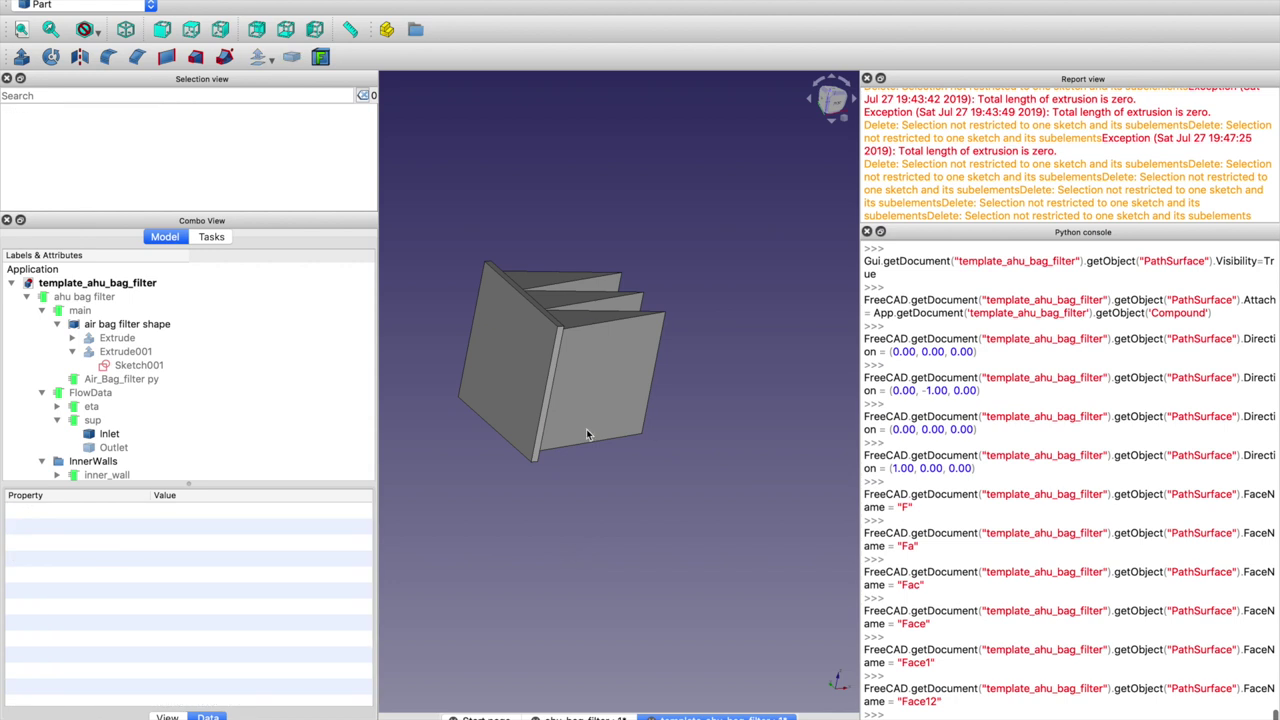
{"action": "left_click", "coordinate": [590, 405]}
{"action": "left_click", "coordinate": [106, 434]}
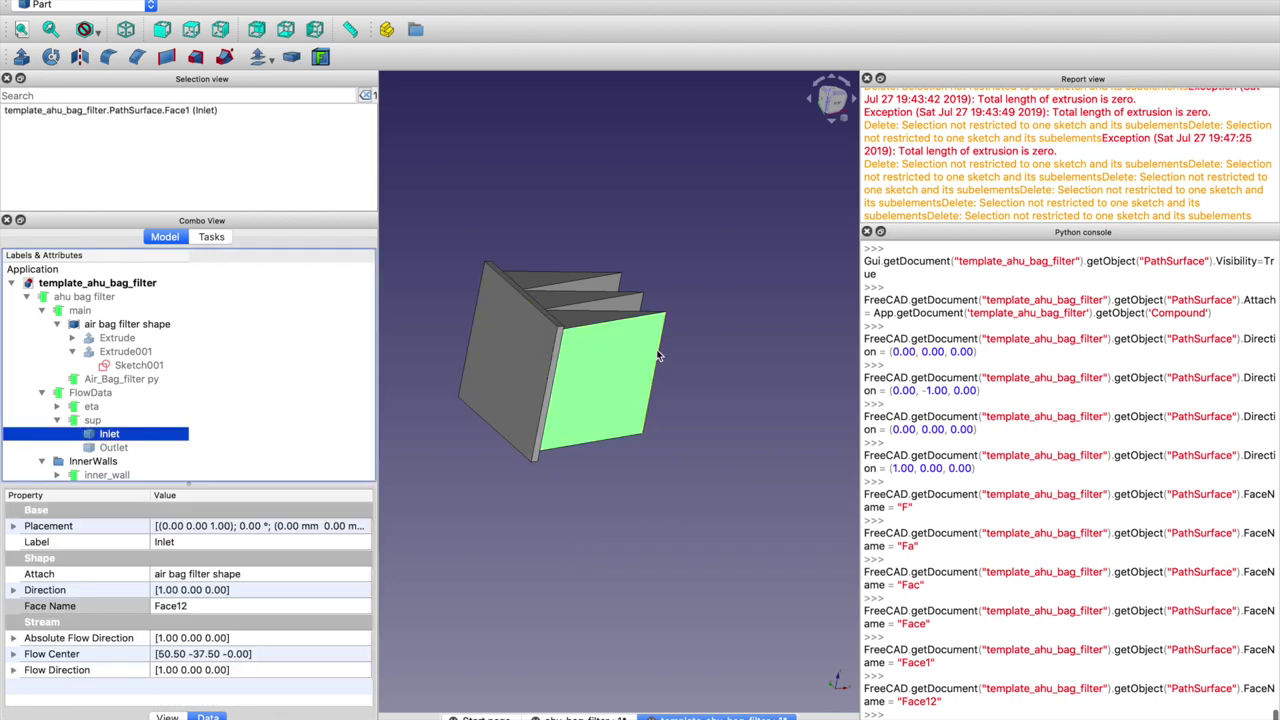
Pick the filter's left face and change the Inlet's Face Name to 'Face06'
{"action": "middle_click_drag", "start_coordinate": [668, 297], "coordinate": [618, 320]}
{"action": "middle_click_drag", "start_coordinate": [557, 404], "coordinate": [675, 320]}
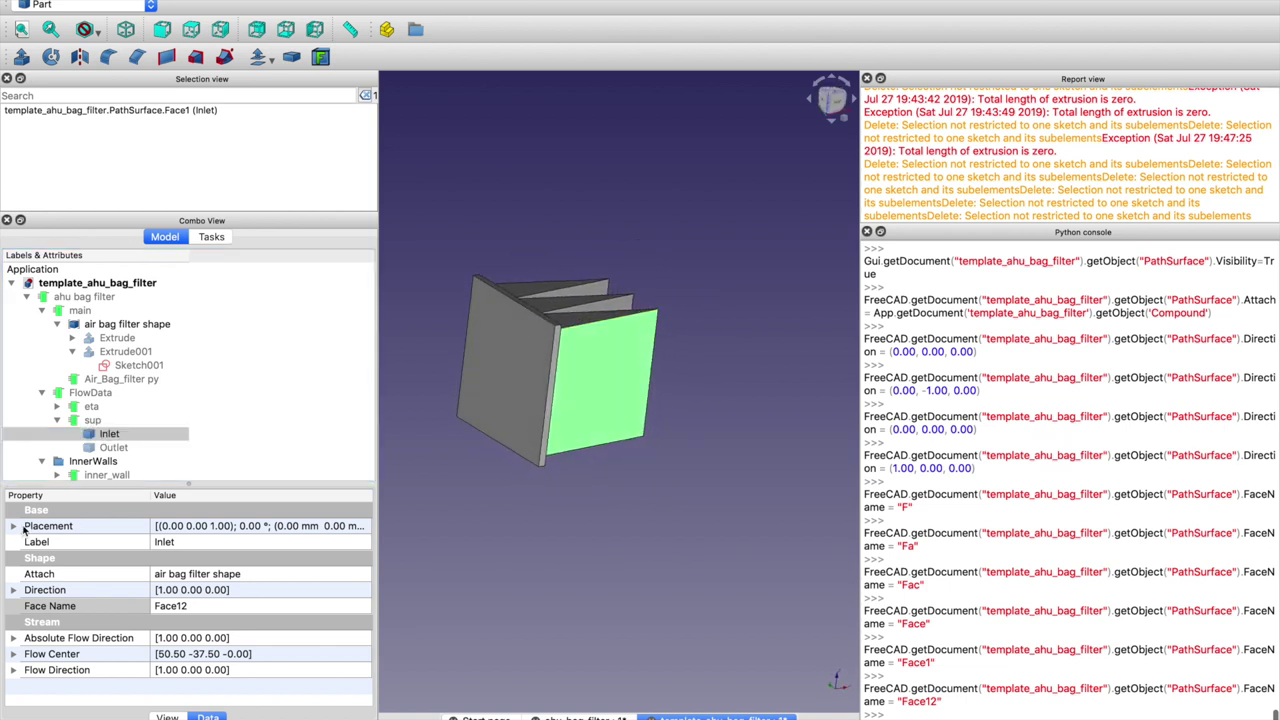
{"action": "left_click", "coordinate": [99, 438]}
{"action": "left_click", "coordinate": [530, 346]}
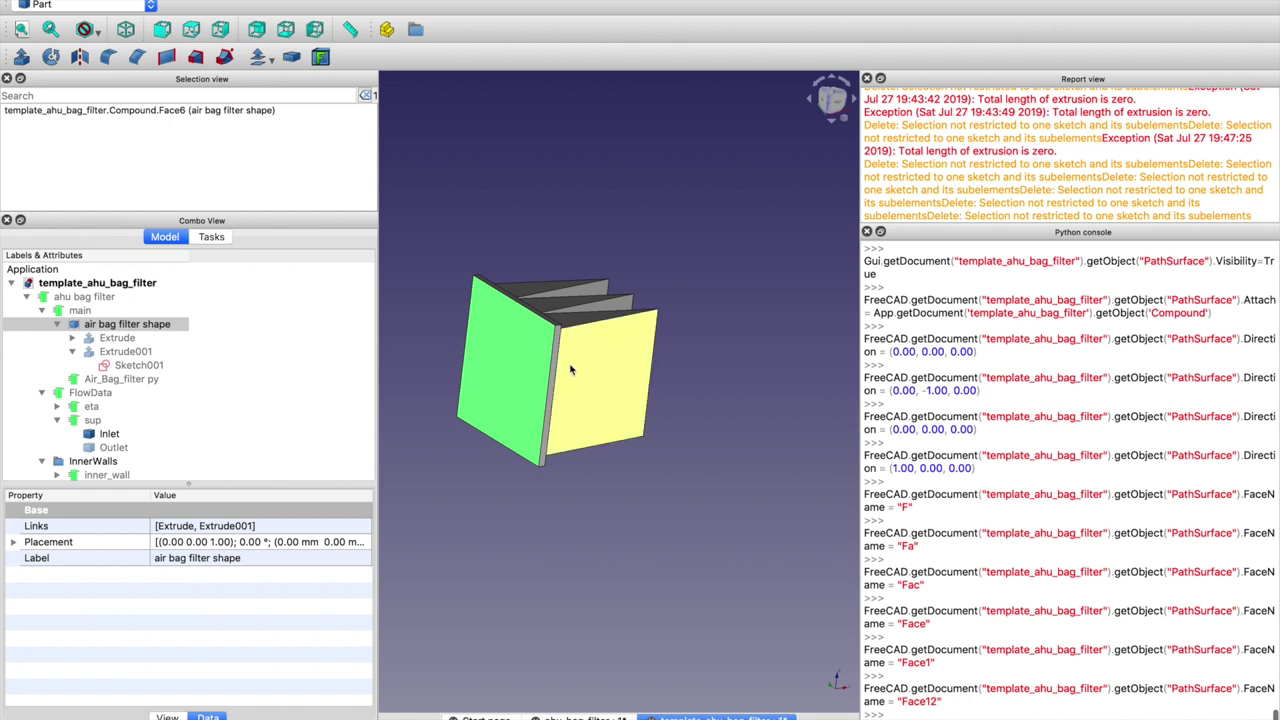
{"action": "left_click", "coordinate": [108, 433]}
{"action": "left_click", "coordinate": [205, 605]}
{"action": "left_click", "coordinate": [205, 605]}
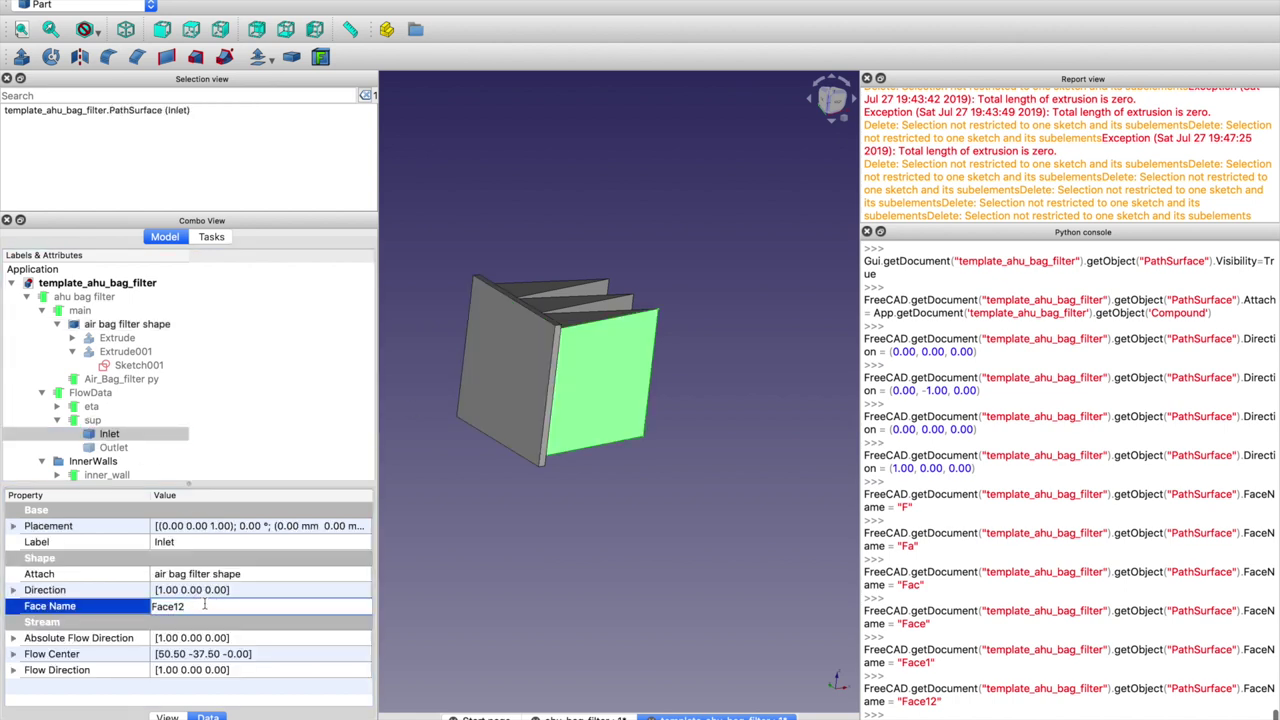
{"action": "key", "text": "BackSpace"}
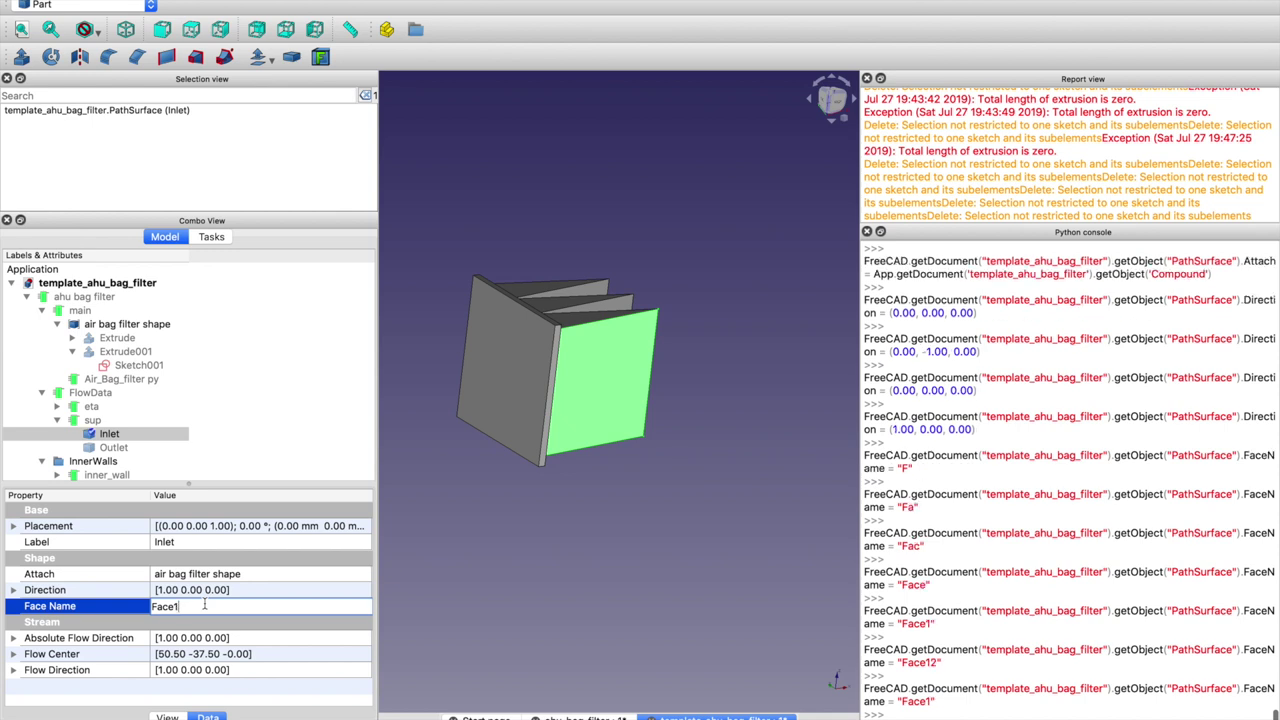
{"action": "key", "text": "BackSpace"}
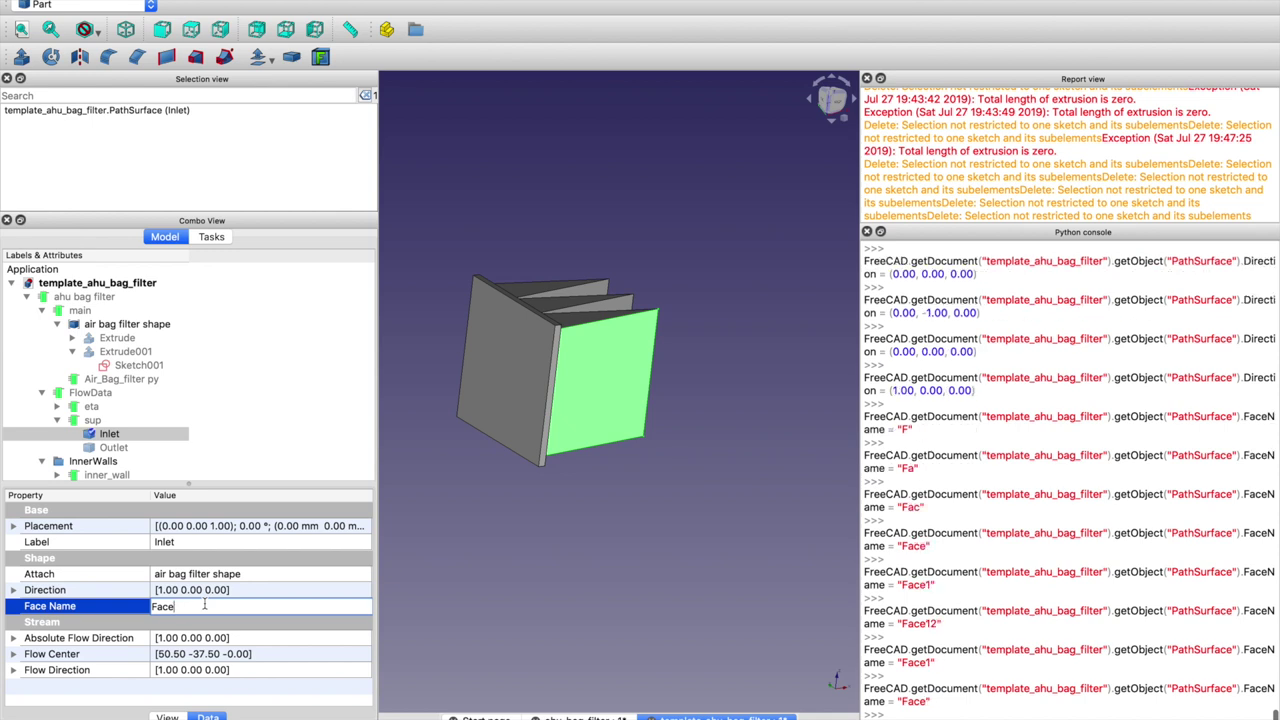
{"action": "type", "text": "0"}
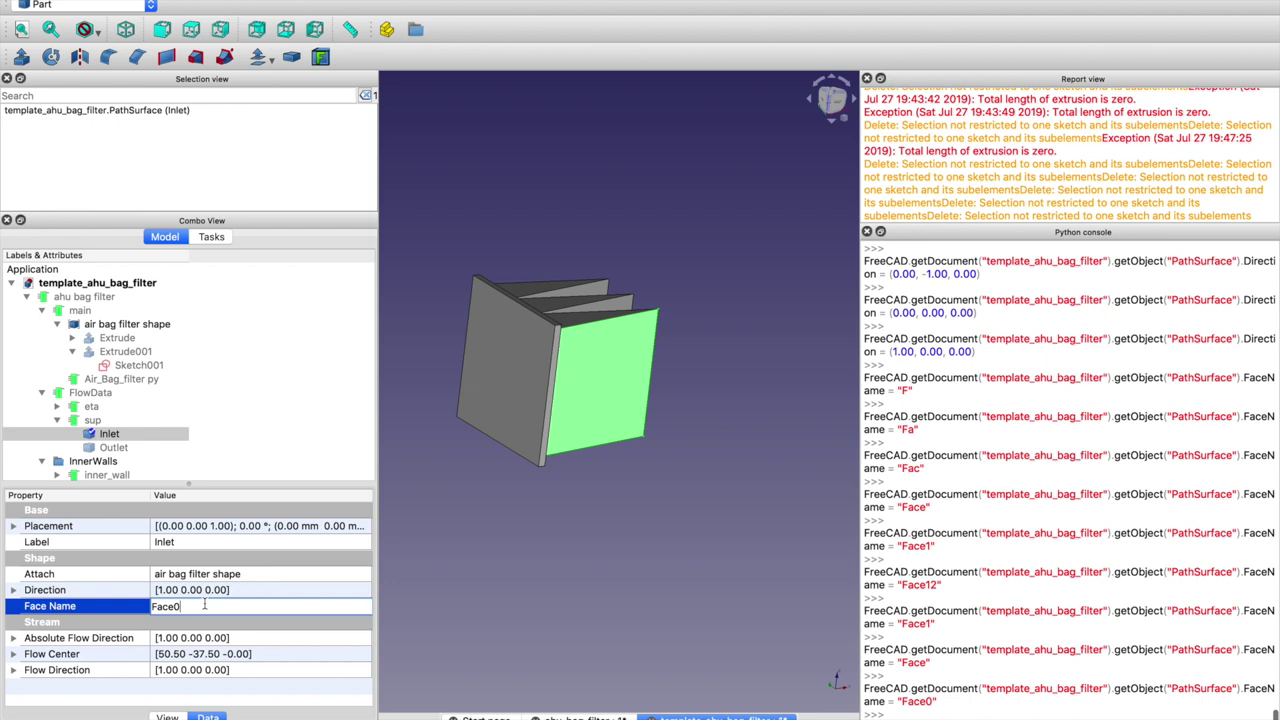
{"action": "type", "text": "6"}
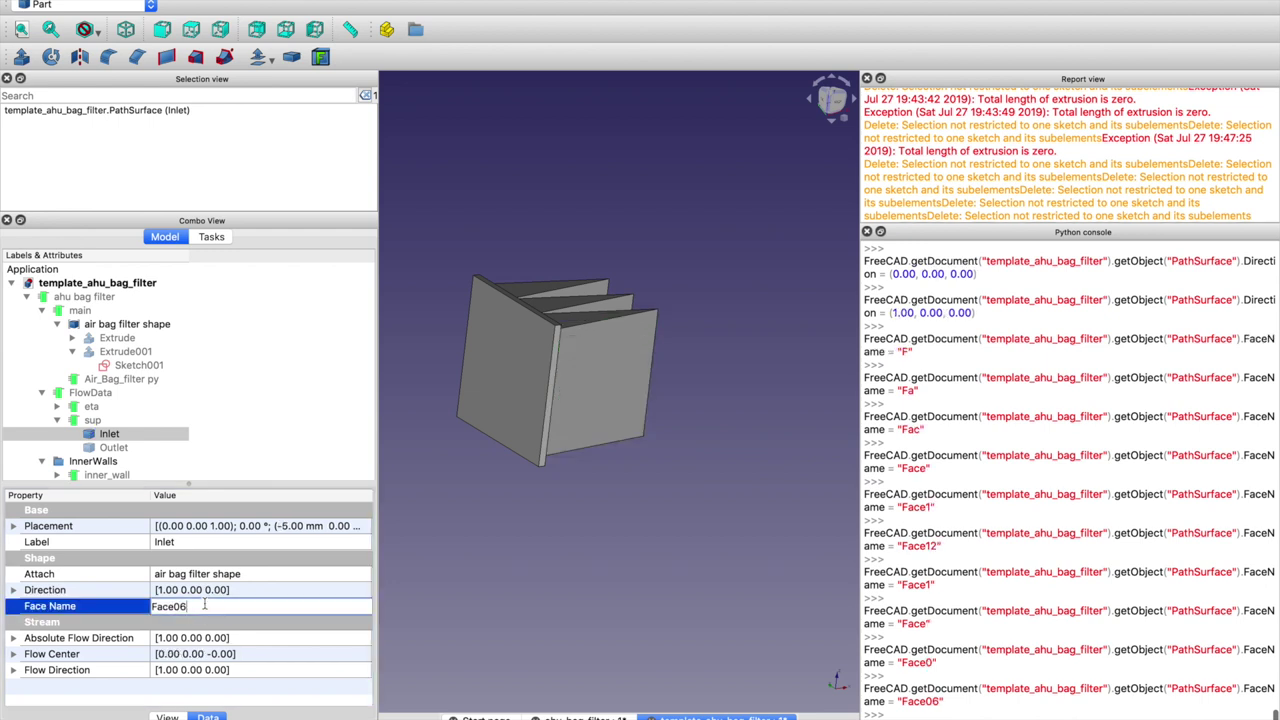
{"action": "left_click", "coordinate": [516, 338]}
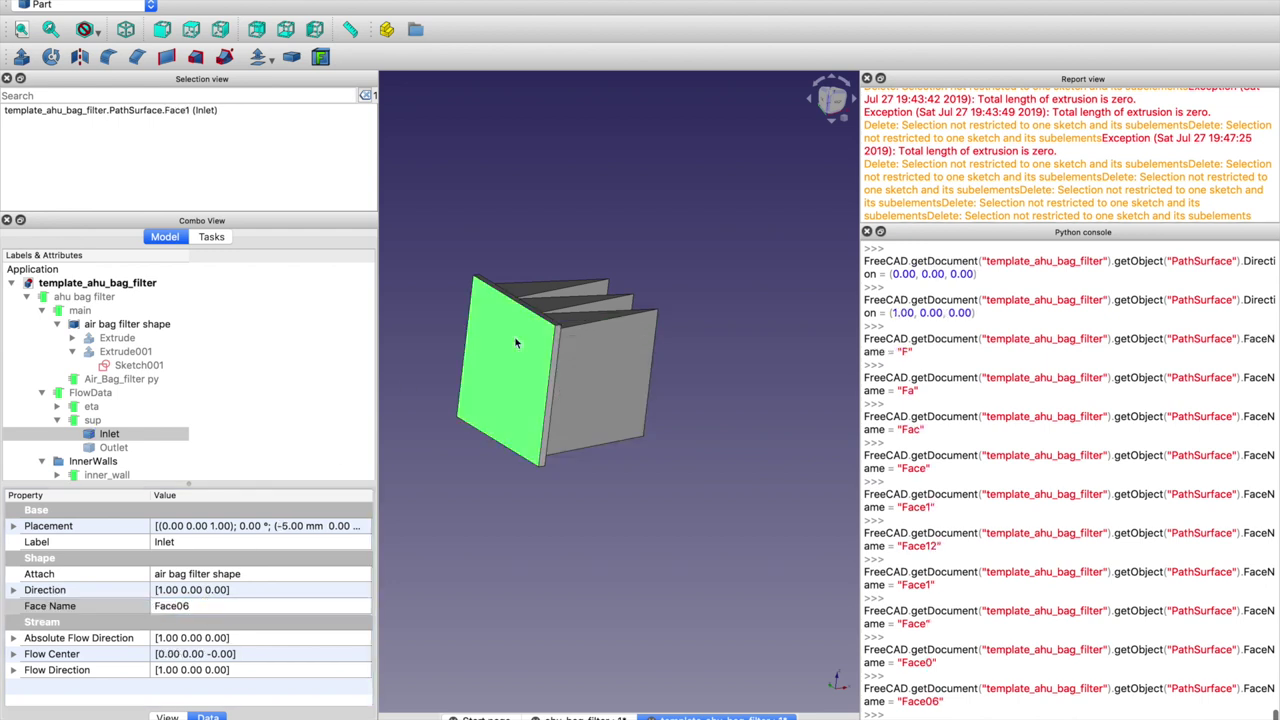
Hide the Inlet surface and identify the filter's left face as Face6
{"action": "left_click", "coordinate": [125, 433]}
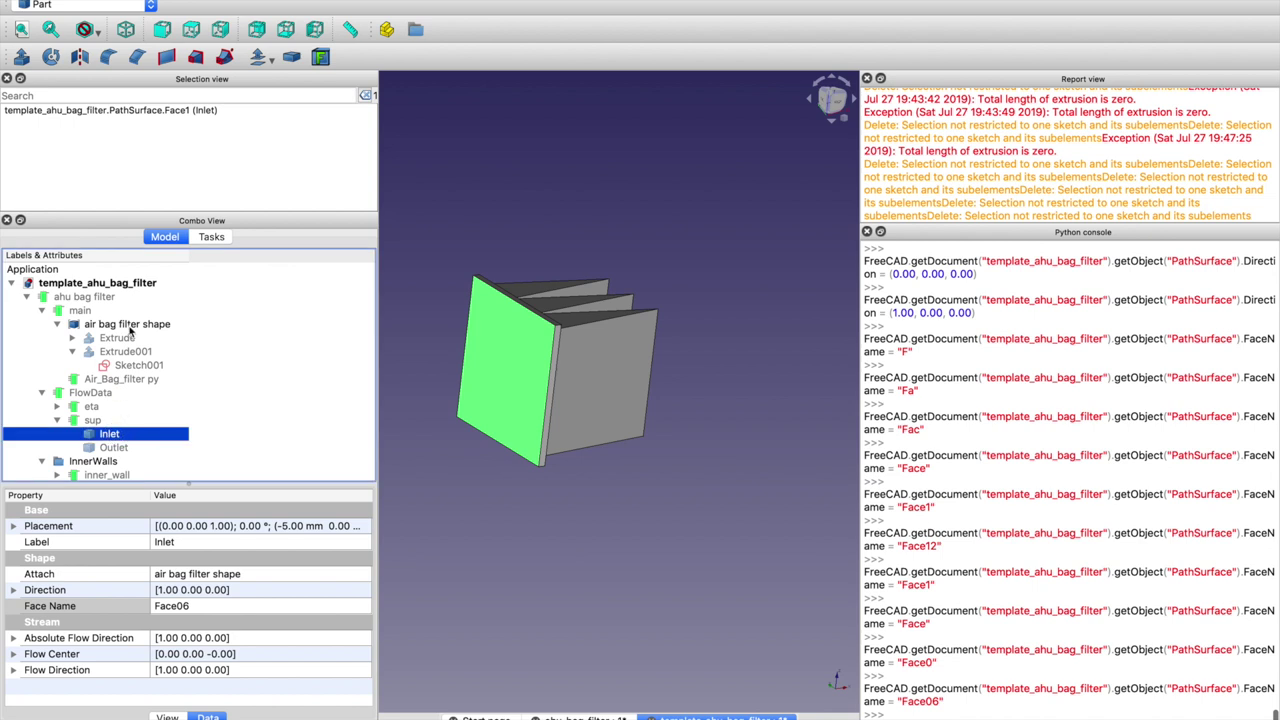
{"action": "key", "text": "space"}
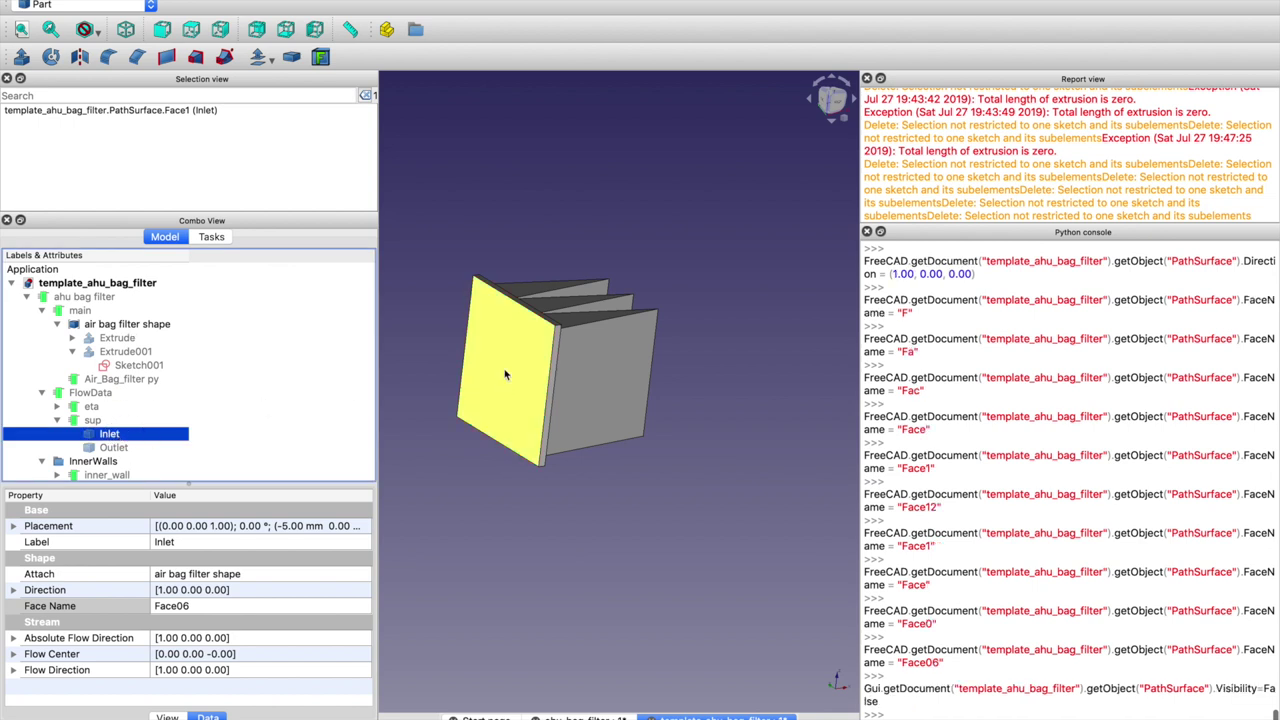
{"action": "left_click", "coordinate": [594, 580]}
{"action": "left_click", "coordinate": [542, 346]}
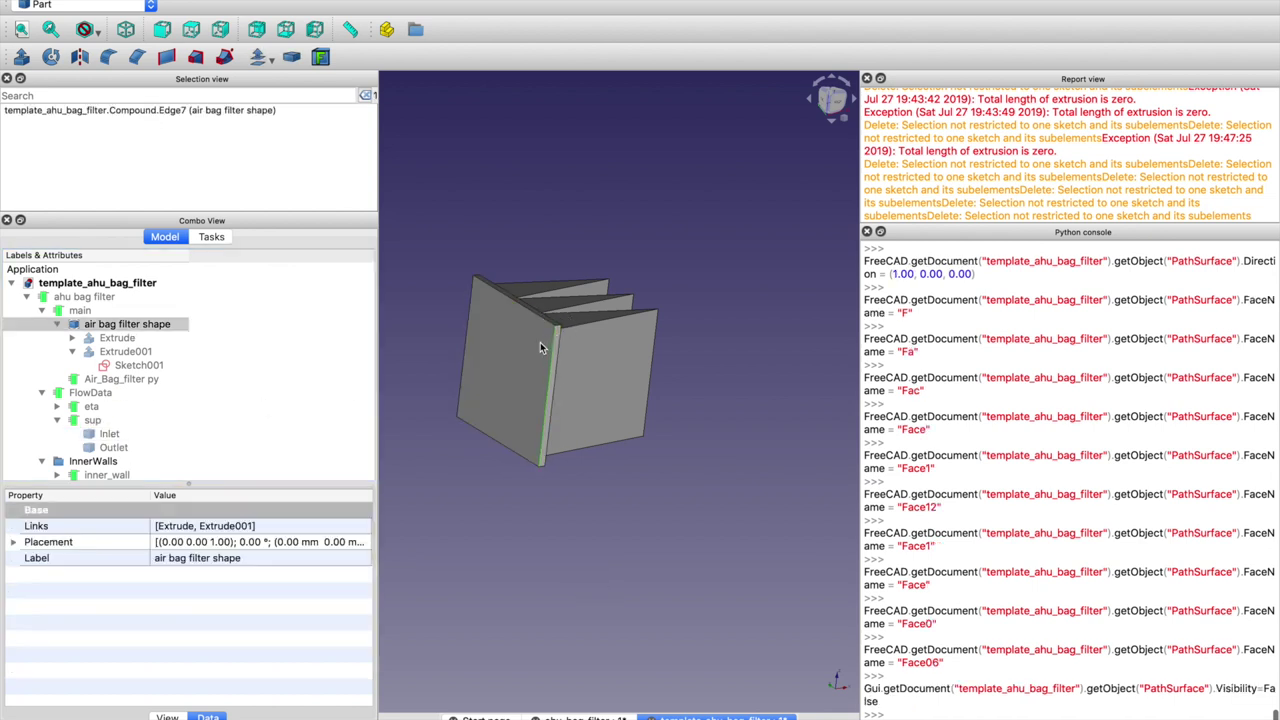
{"action": "left_click", "coordinate": [527, 361]}
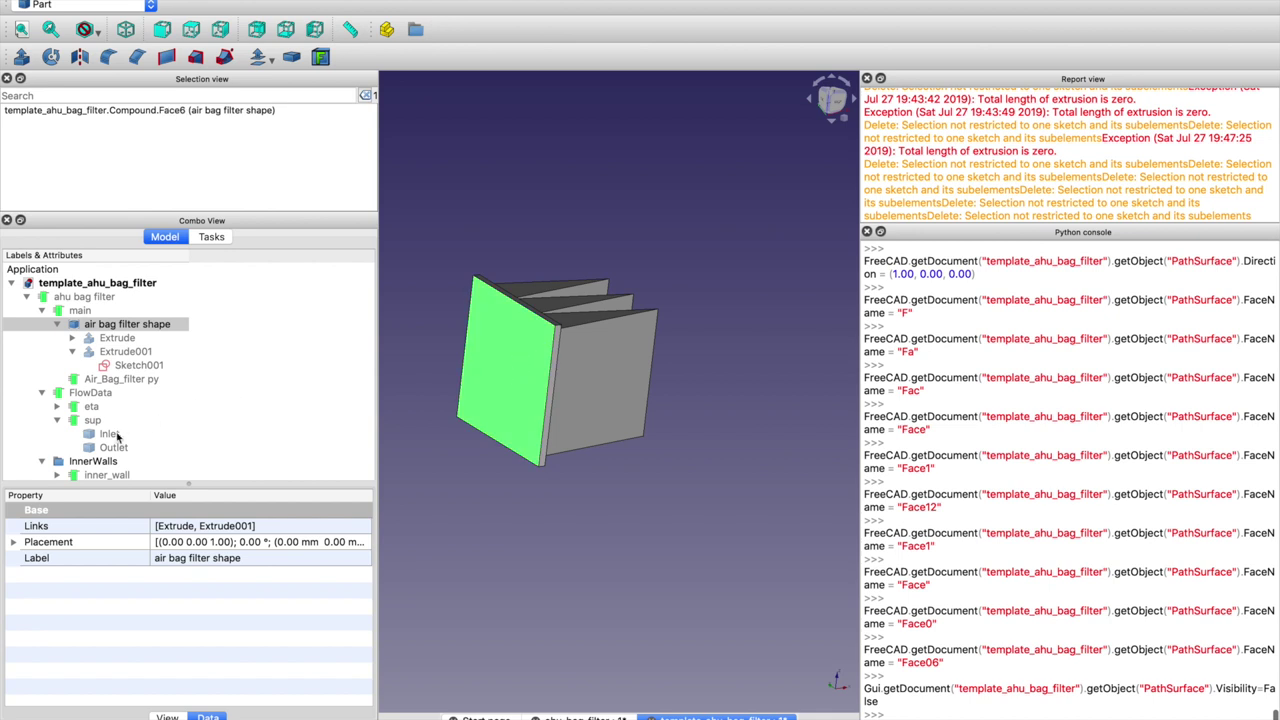
Correct the Inlet's Face Name to Face6
{"action": "scroll", "coordinate": [116, 436], "scroll_direction": "down", "scroll_amount": 1}
{"action": "left_click", "coordinate": [116, 408]}
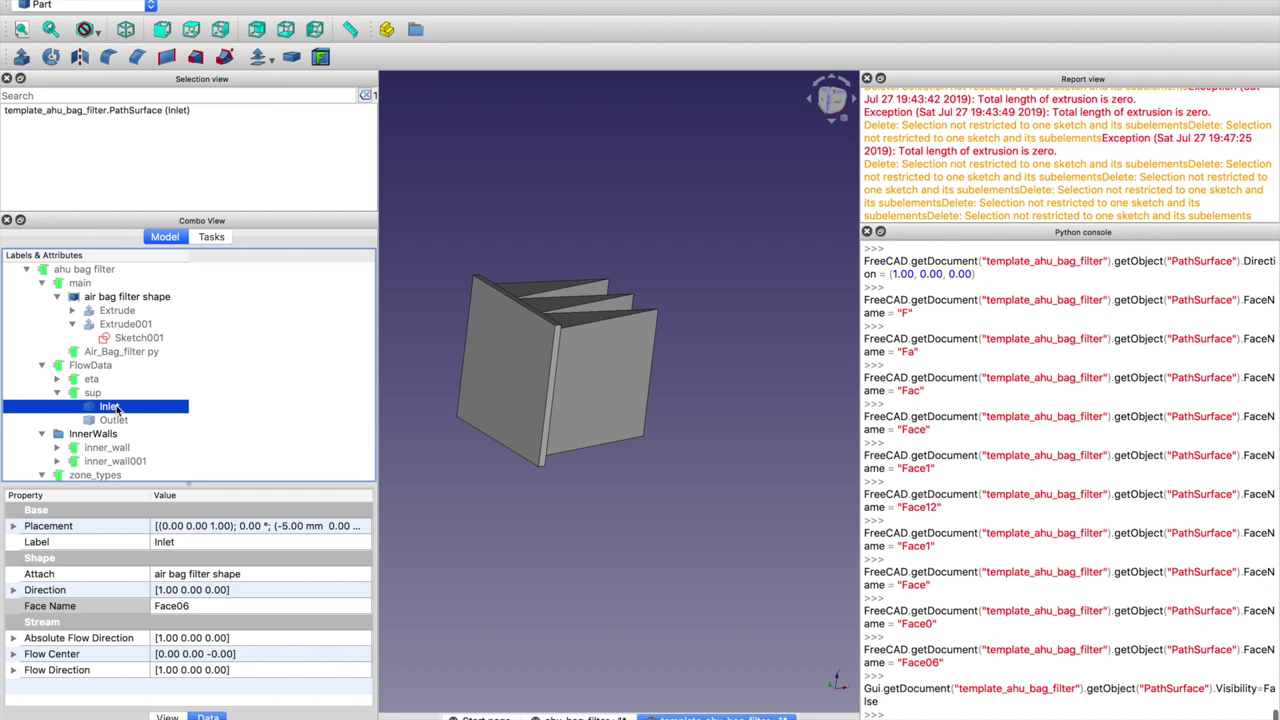
{"action": "left_click", "coordinate": [184, 606]}
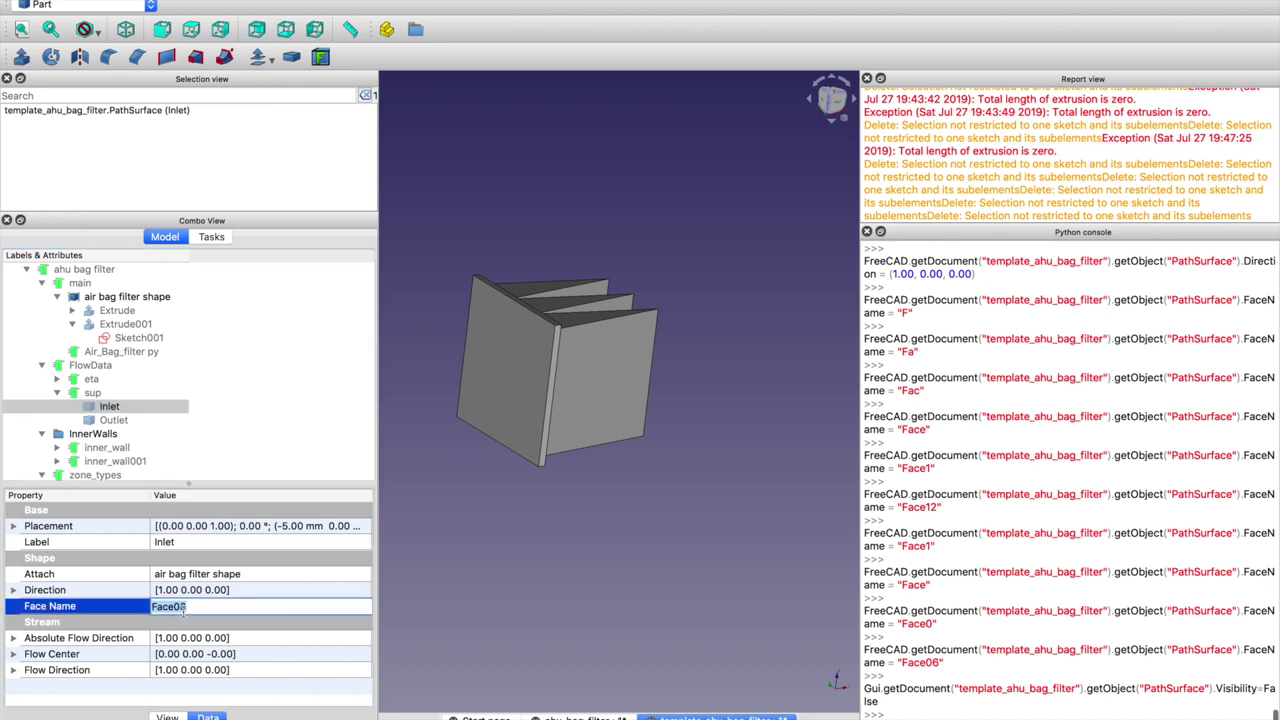
{"action": "key", "text": "BackSpace"}
{"action": "key", "text": "Return"}
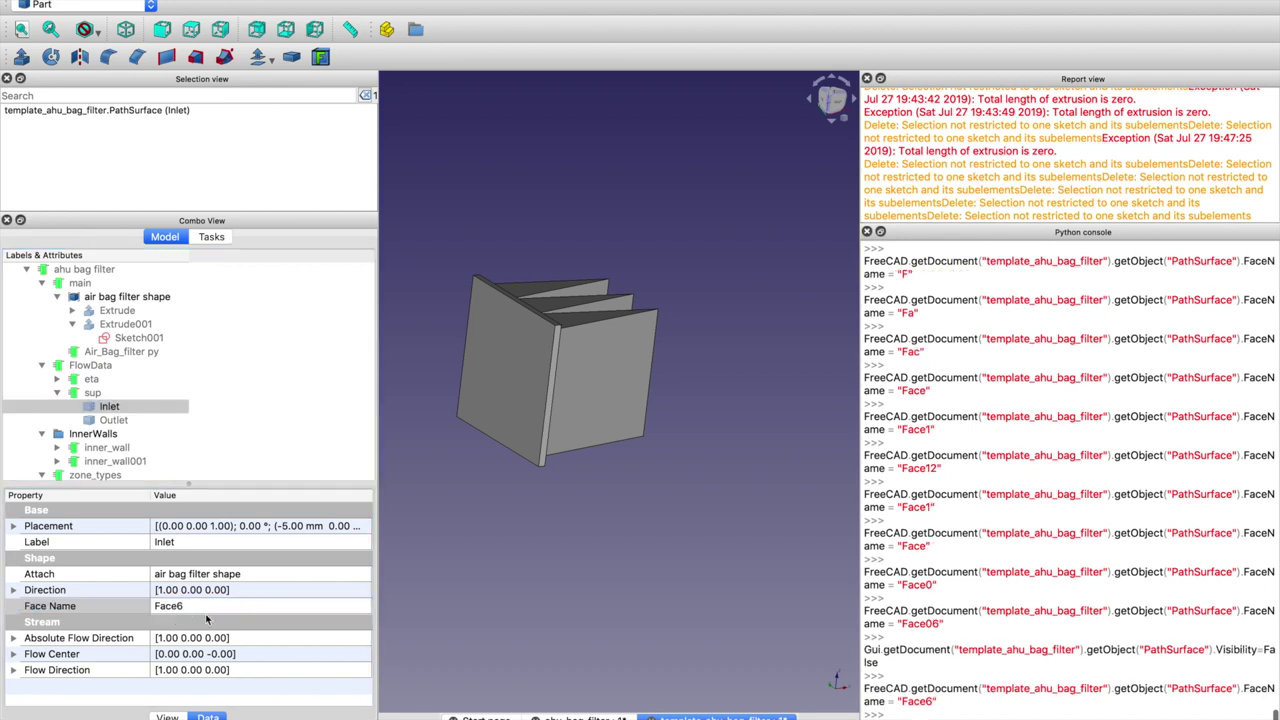
{"action": "left_click", "coordinate": [118, 420]}
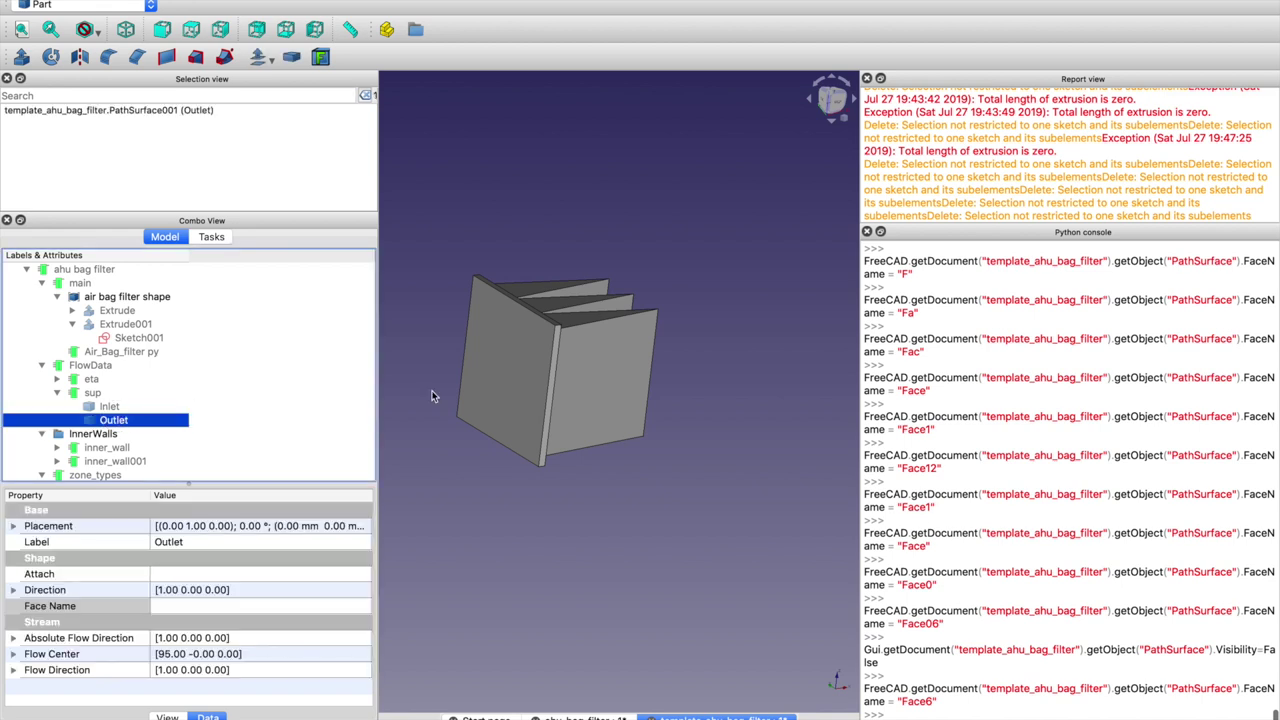
Link the Outlet's Attach property to 'air bag filter shape'
{"action": "middle_click_drag", "start_coordinate": [627, 274], "coordinate": [543, 380]}
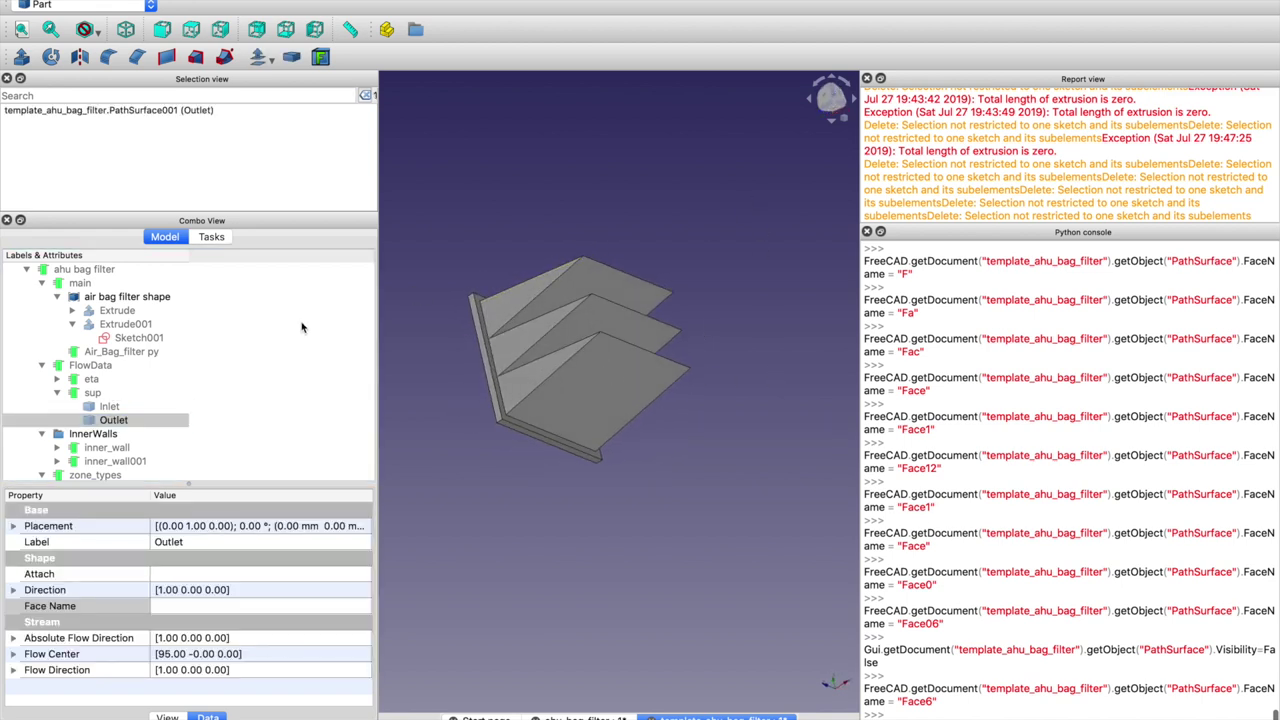
{"action": "left_click", "coordinate": [70, 606]}
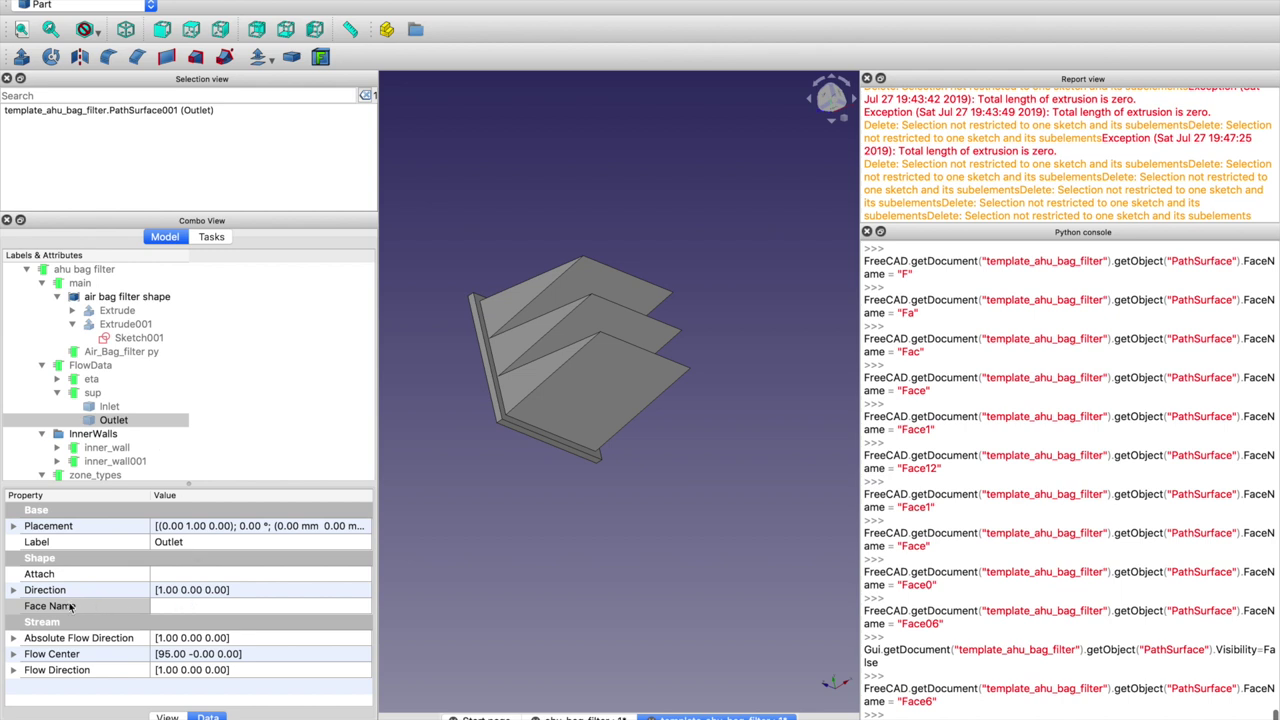
{"action": "left_click", "coordinate": [13, 590]}
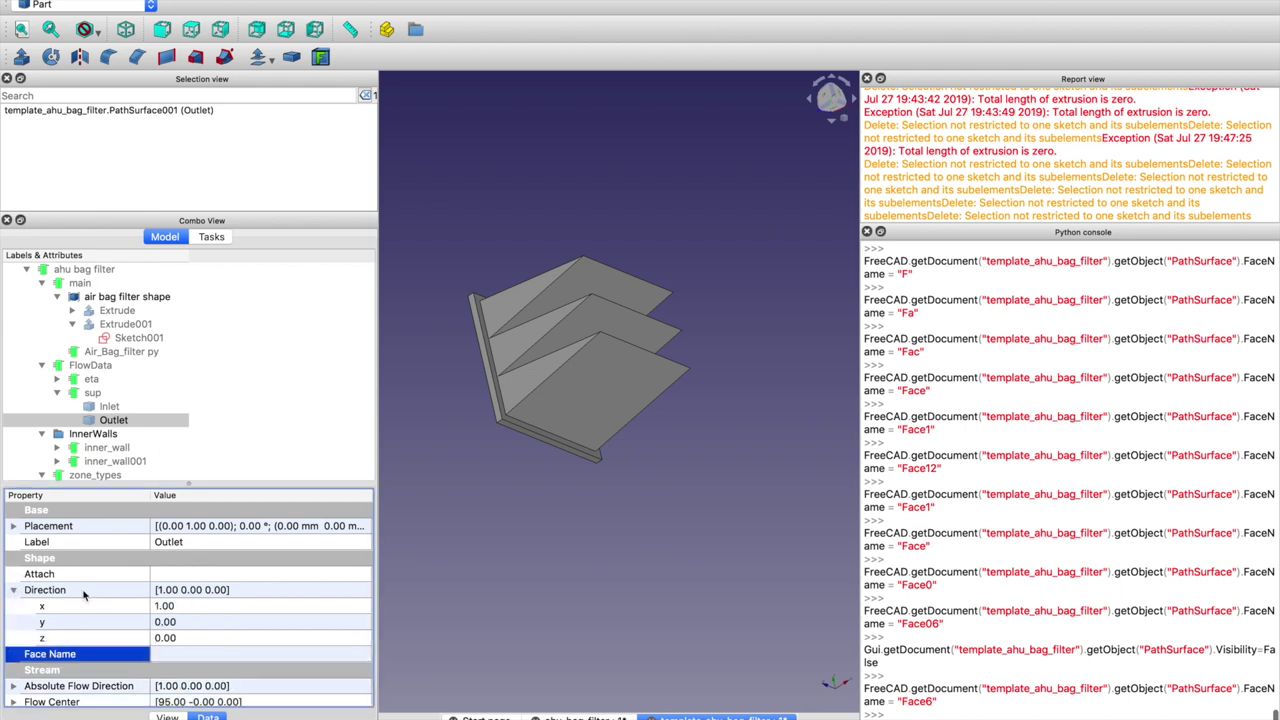
{"action": "left_click", "coordinate": [211, 608]}
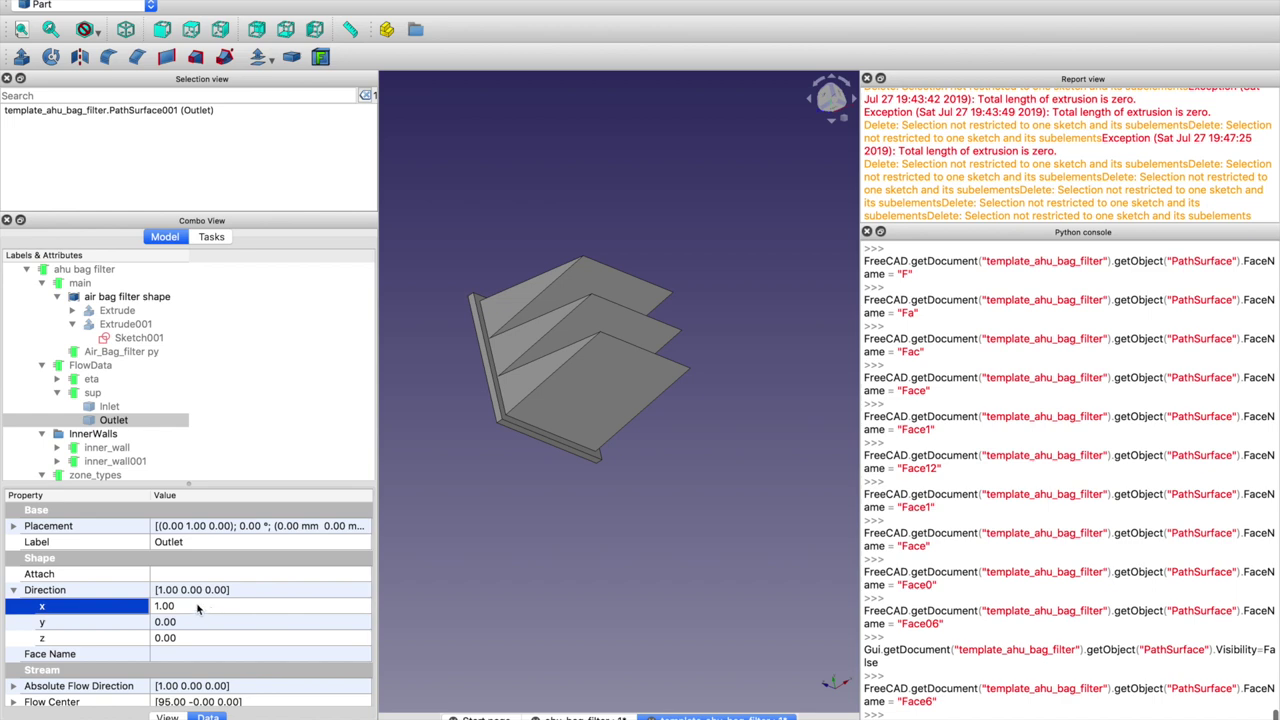
{"action": "left_click", "coordinate": [204, 579]}
{"action": "left_click", "coordinate": [365, 578]}
{"action": "scroll", "coordinate": [603, 364], "scroll_direction": "down", "scroll_amount": 5}
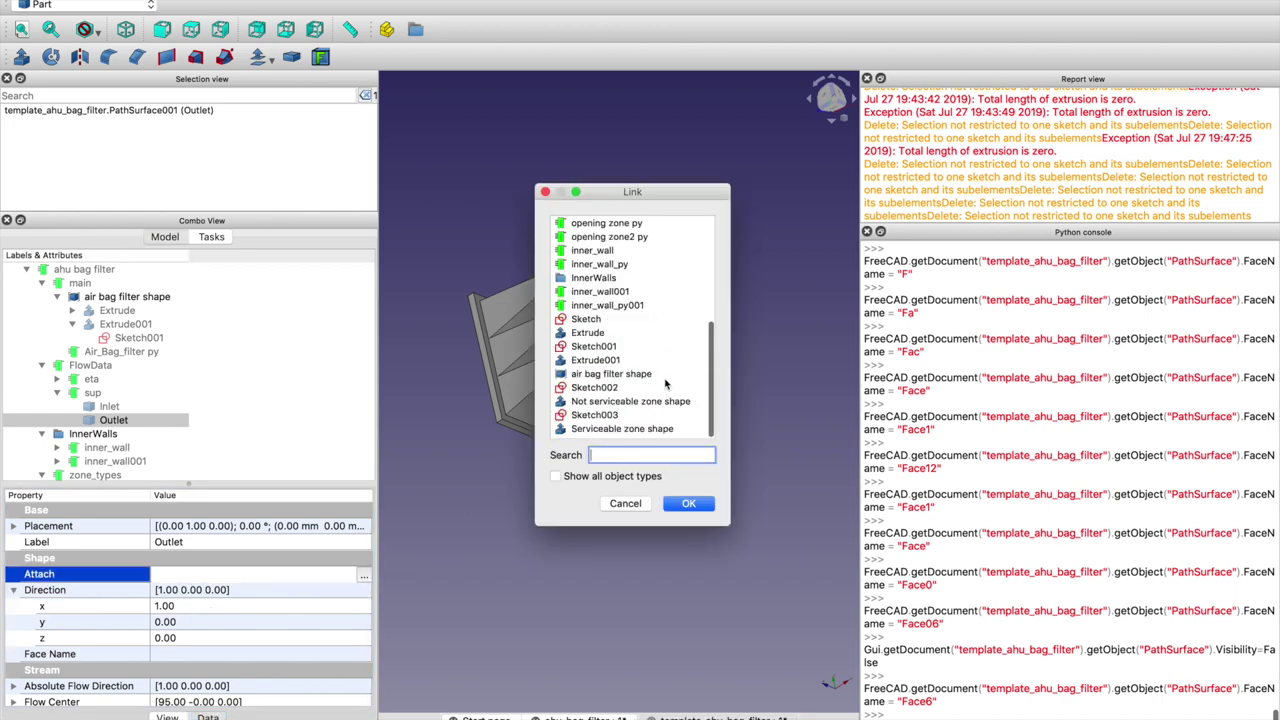
{"action": "left_click", "coordinate": [614, 374]}
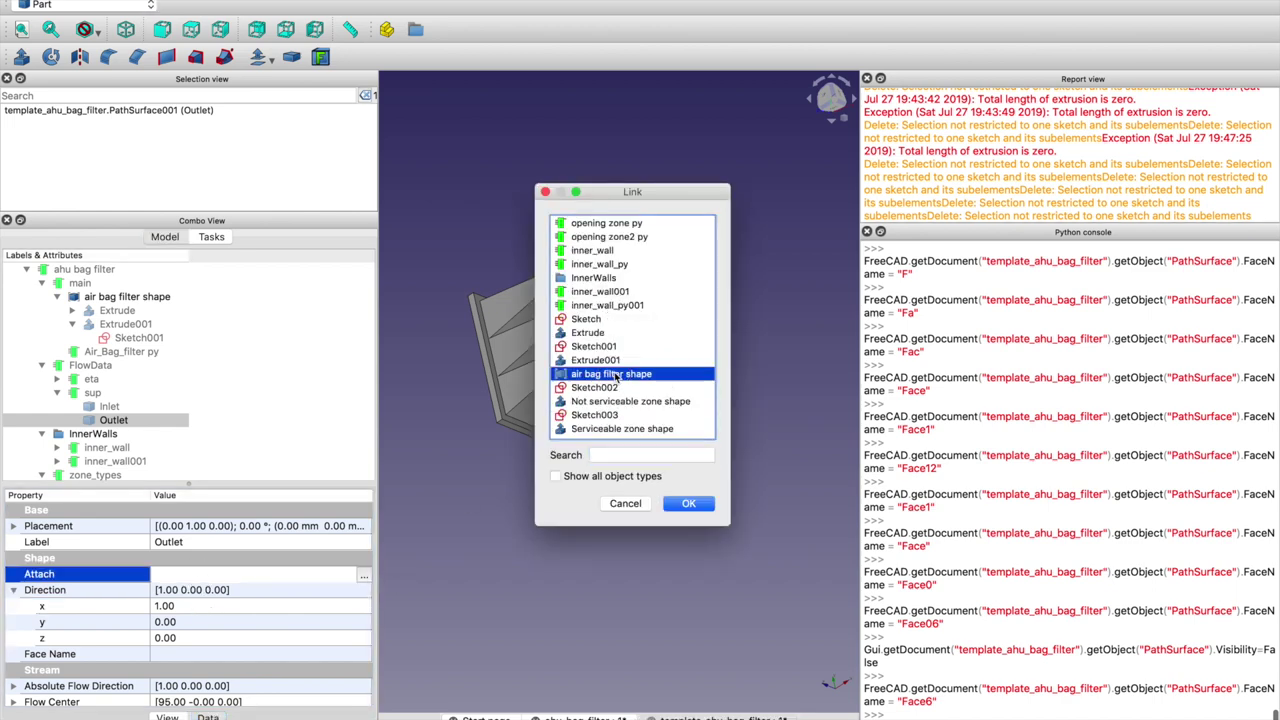
{"action": "left_click", "coordinate": [690, 503]}
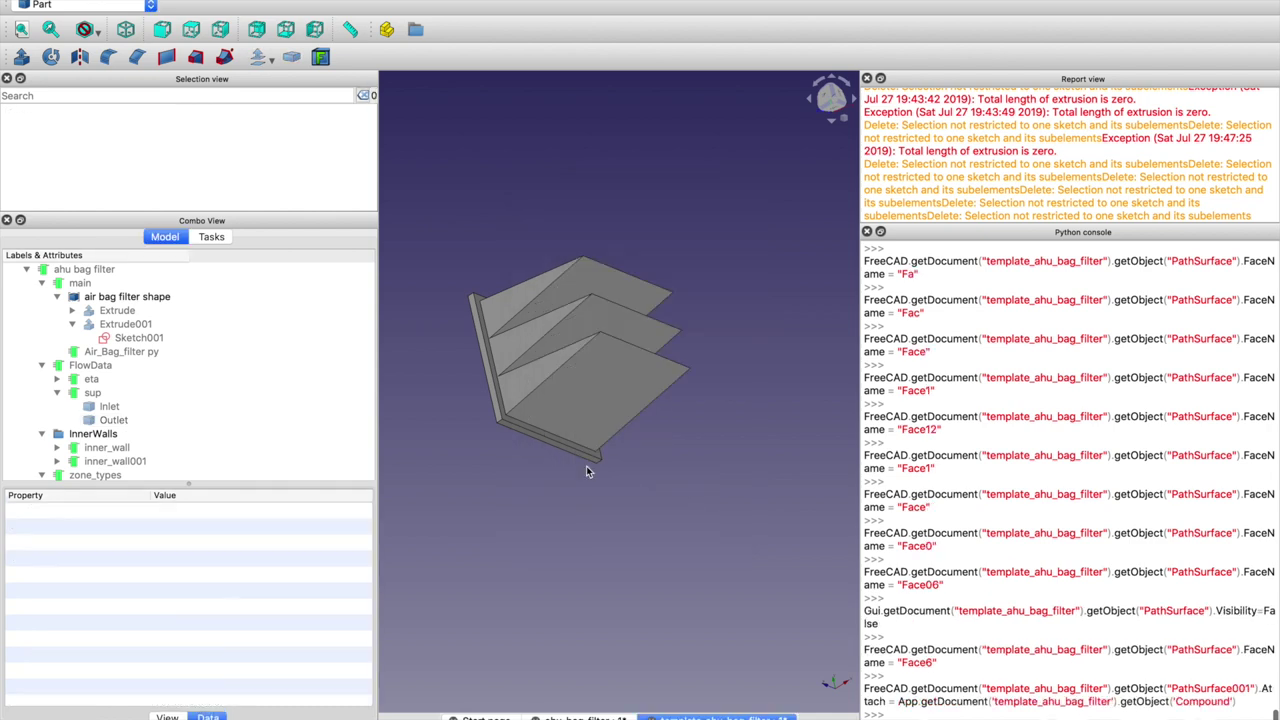
{"action": "left_click", "coordinate": [112, 421]}
Show both the Outlet and Inlet surfaces and switch to the isometric view
{"action": "key", "text": "space"}
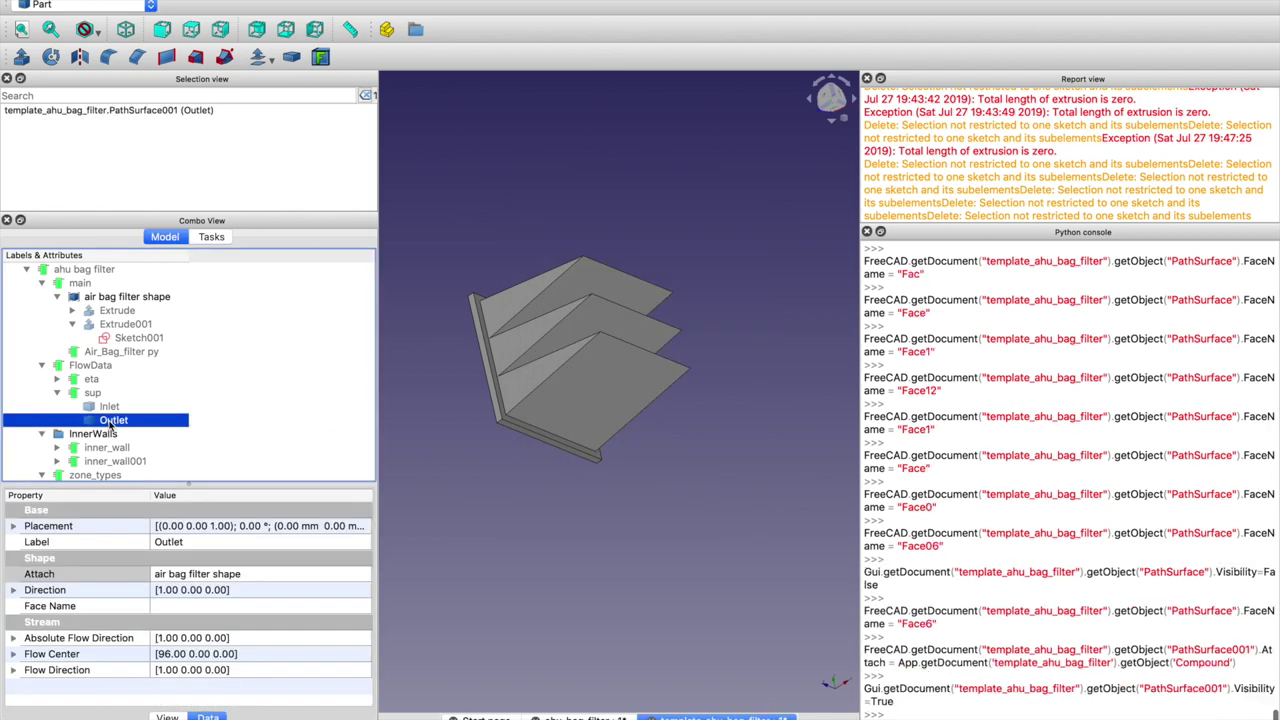
{"action": "middle_click_drag", "start_coordinate": [398, 385], "coordinate": [720, 223]}
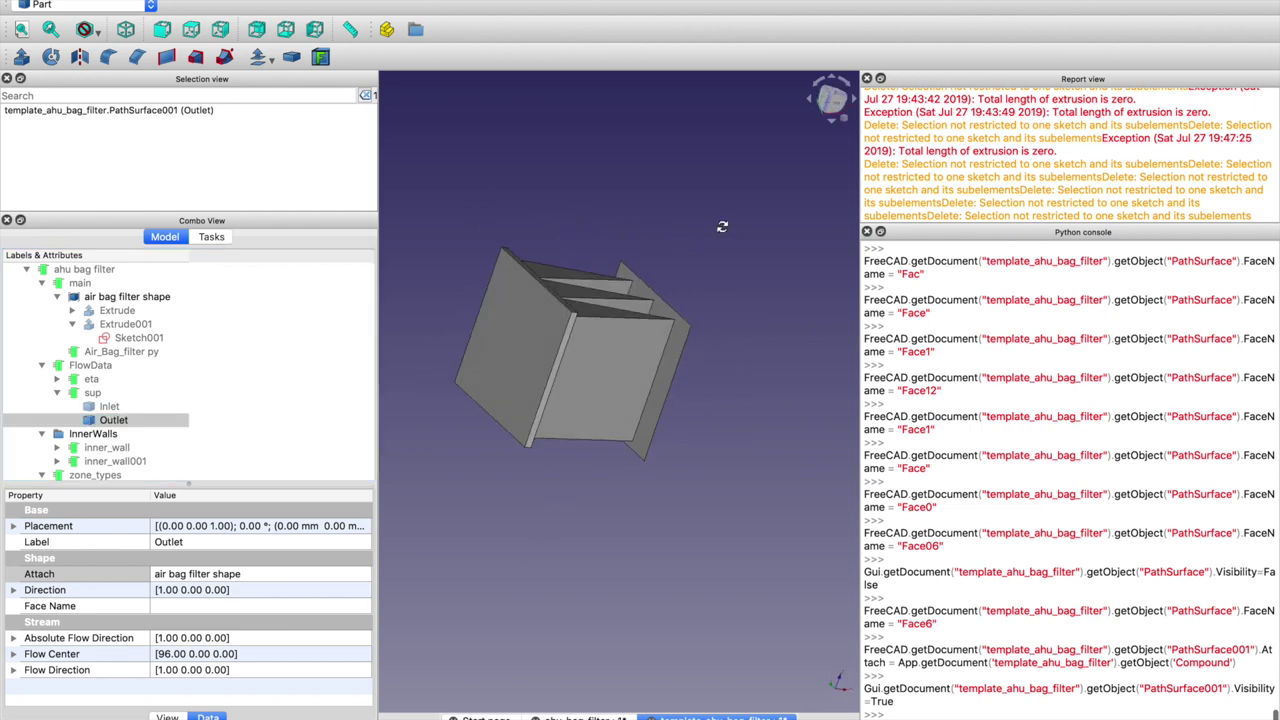
{"action": "left_click", "coordinate": [110, 407]}
{"action": "key", "text": "space"}
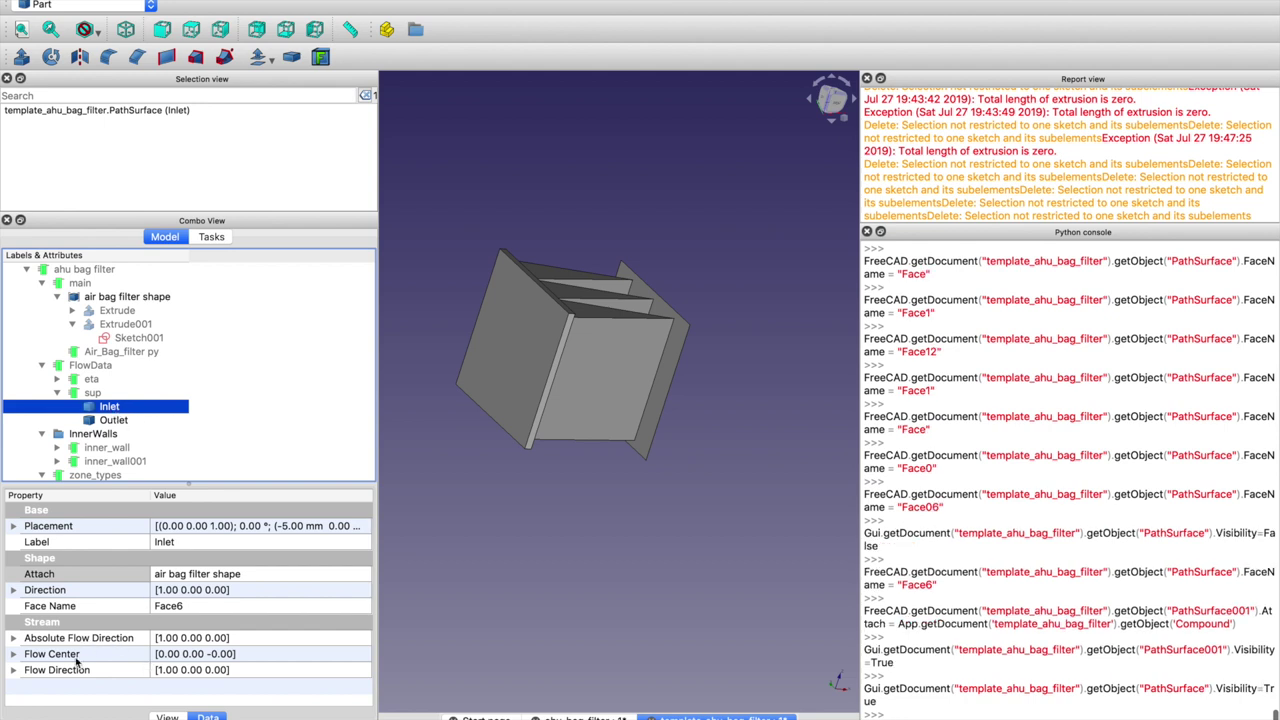
{"action": "left_click", "coordinate": [26, 672]}
{"action": "left_click", "coordinate": [14, 672]}
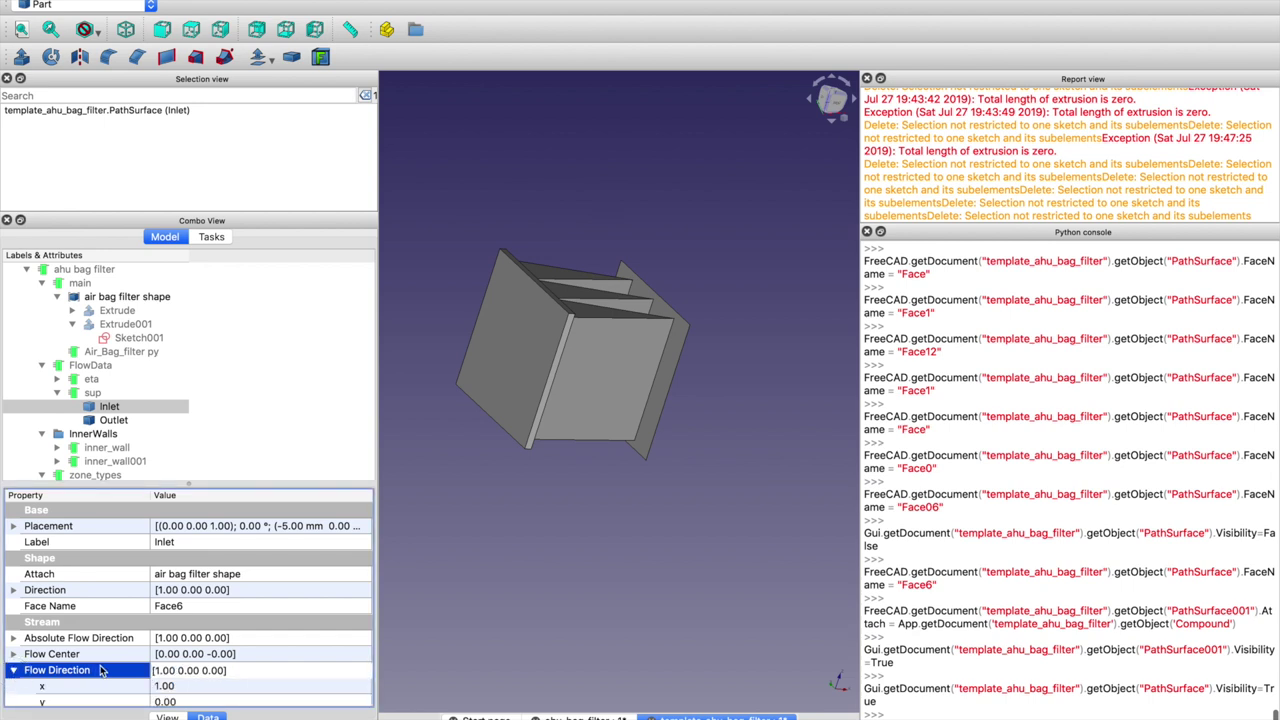
{"action": "scroll", "coordinate": [104, 670], "scroll_direction": "down", "scroll_amount": 1}
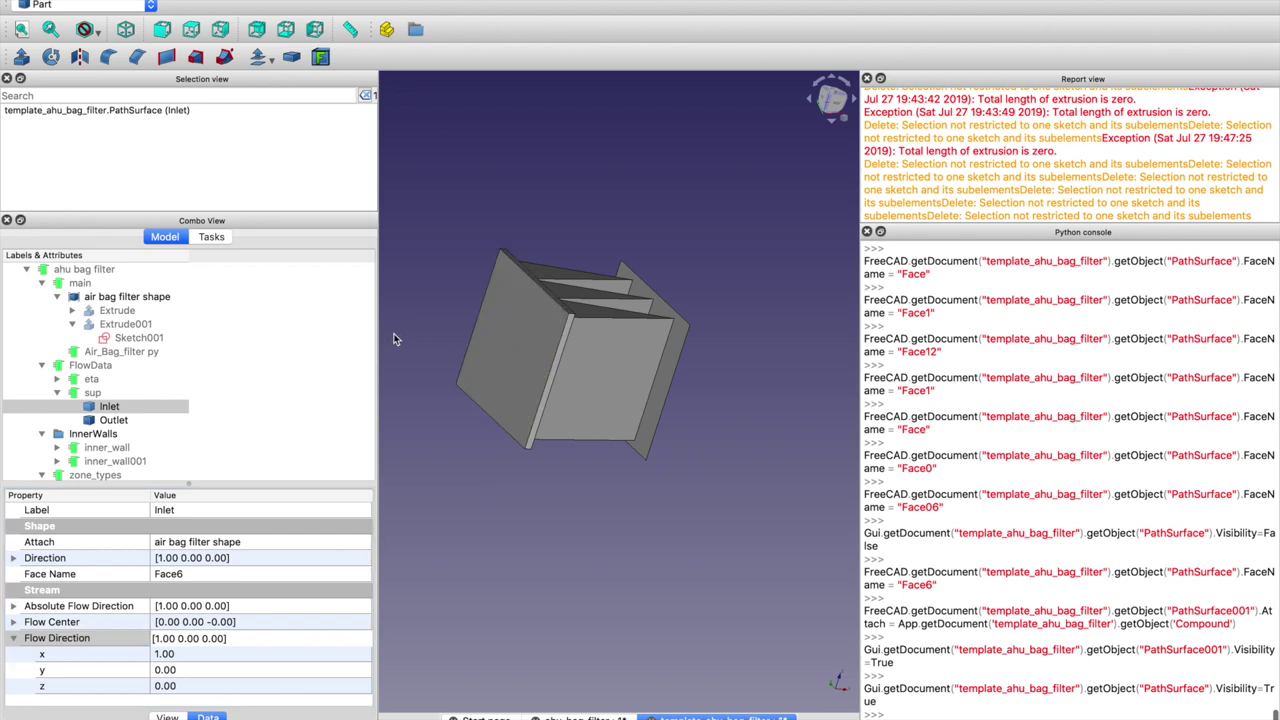
{"action": "left_click", "coordinate": [131, 31]}
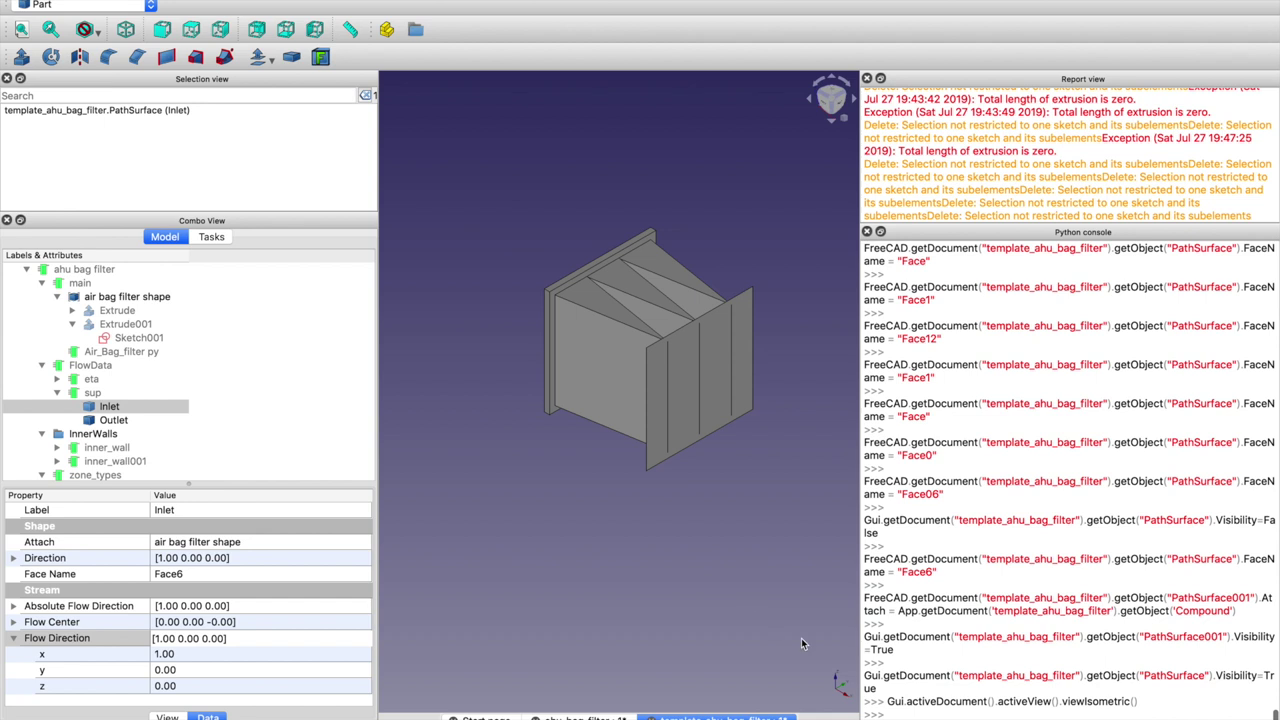
Review the Inlet's flow direction, then hide the supply Outlet and expand the eta group
{"action": "left_click", "coordinate": [40, 654]}
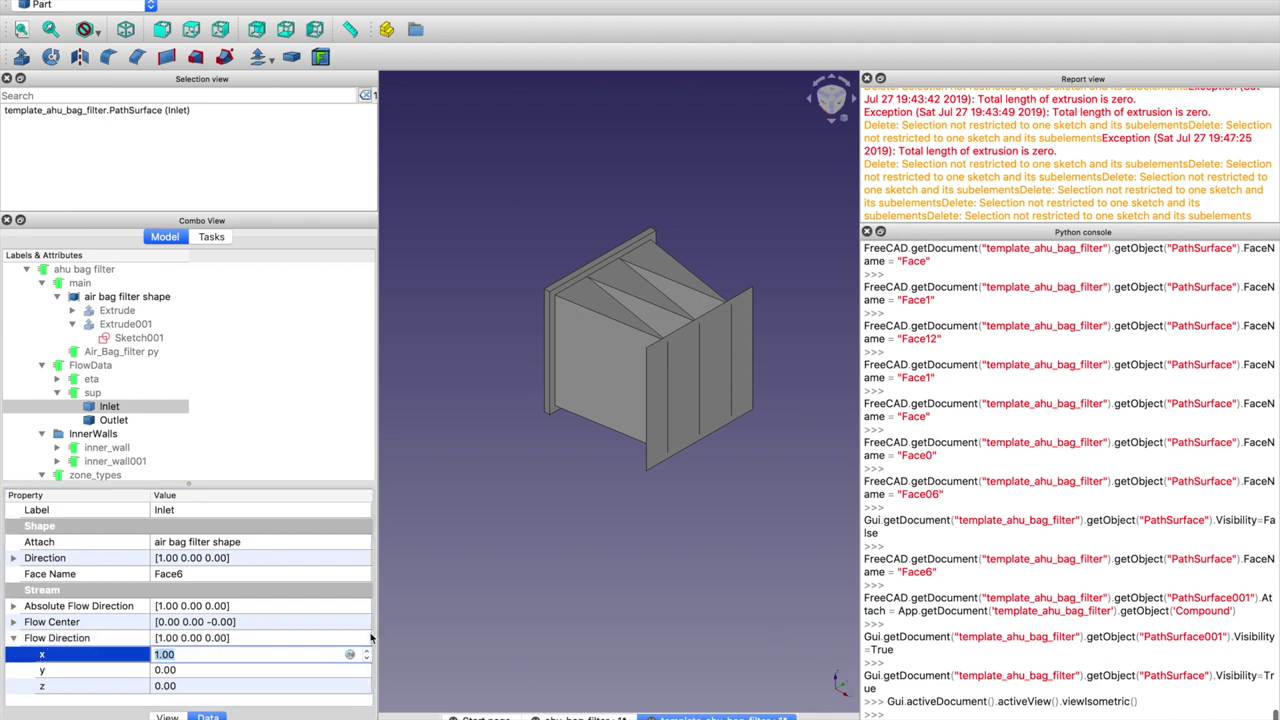
{"action": "key", "text": "Return"}
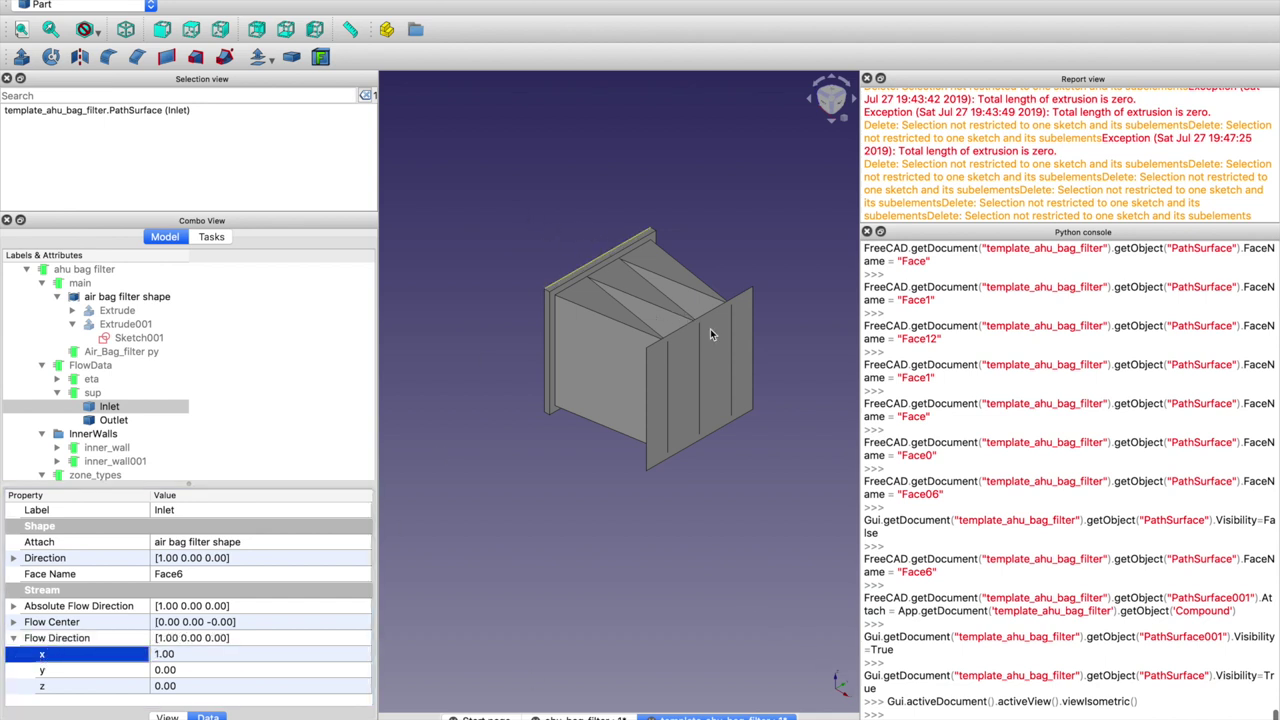
{"action": "left_click", "coordinate": [166, 653]}
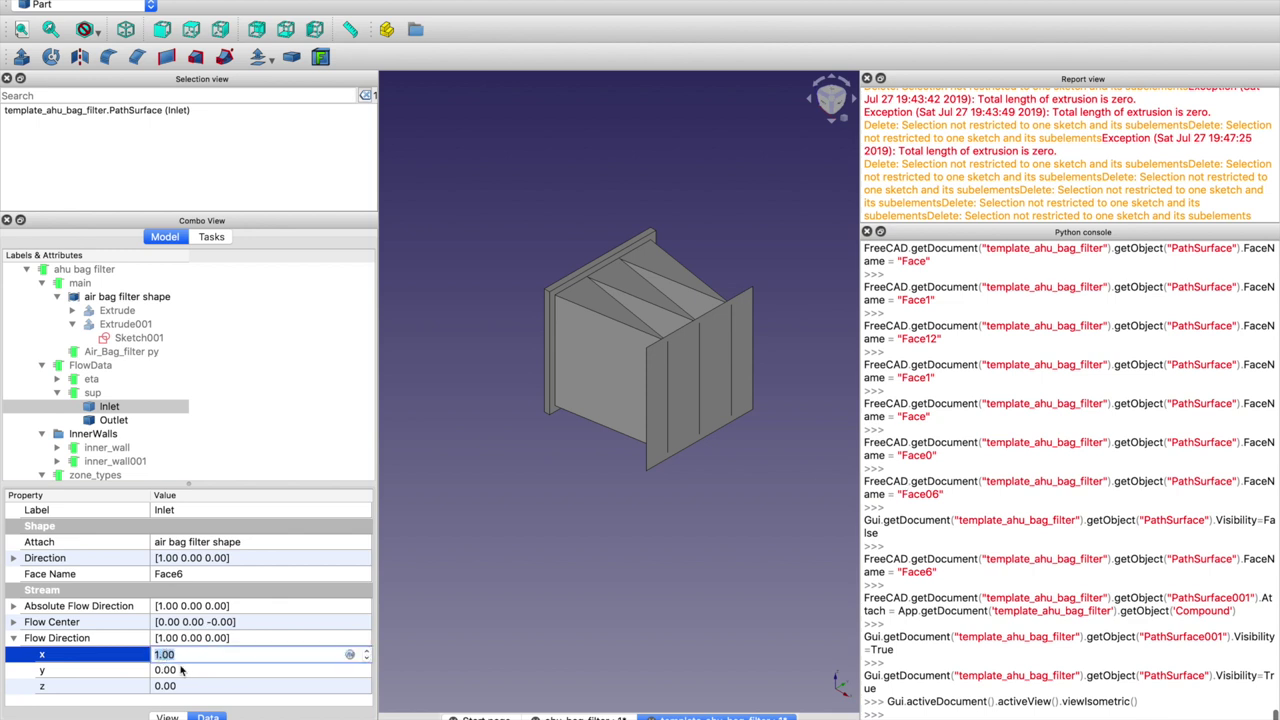
{"action": "left_click", "coordinate": [104, 421]}
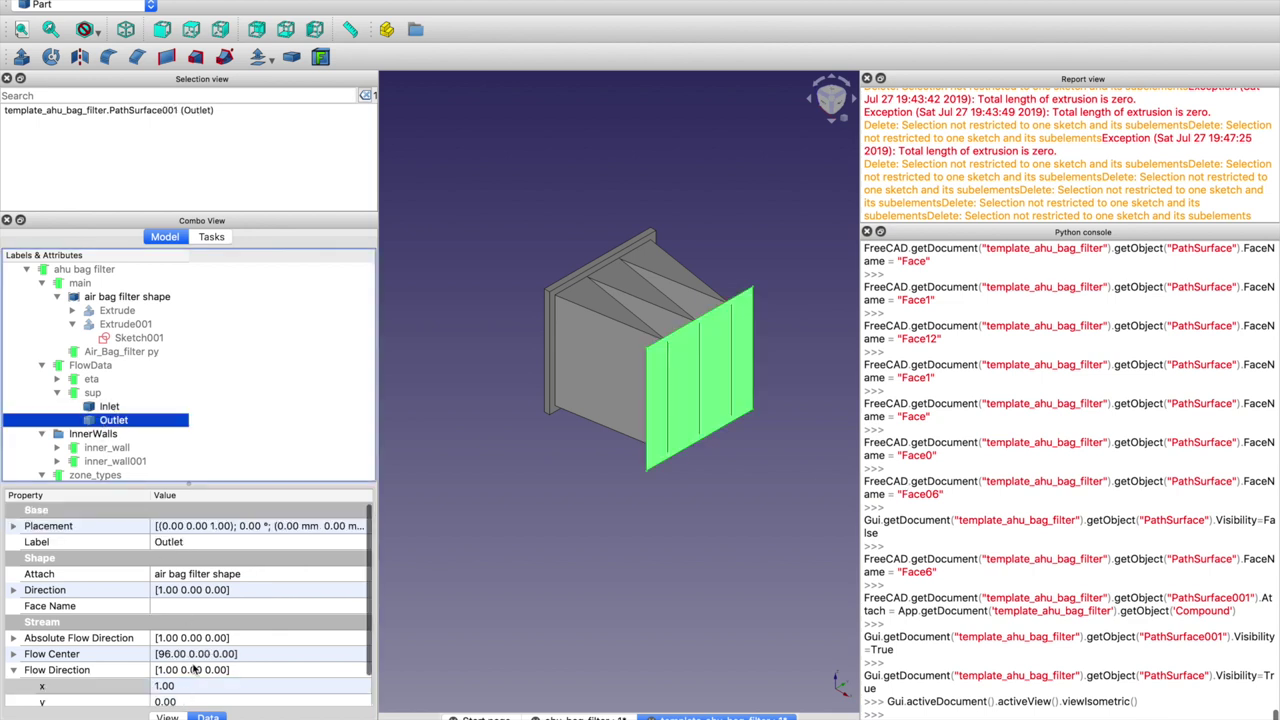
{"action": "scroll", "coordinate": [190, 668], "scroll_direction": "down", "scroll_amount": 1}
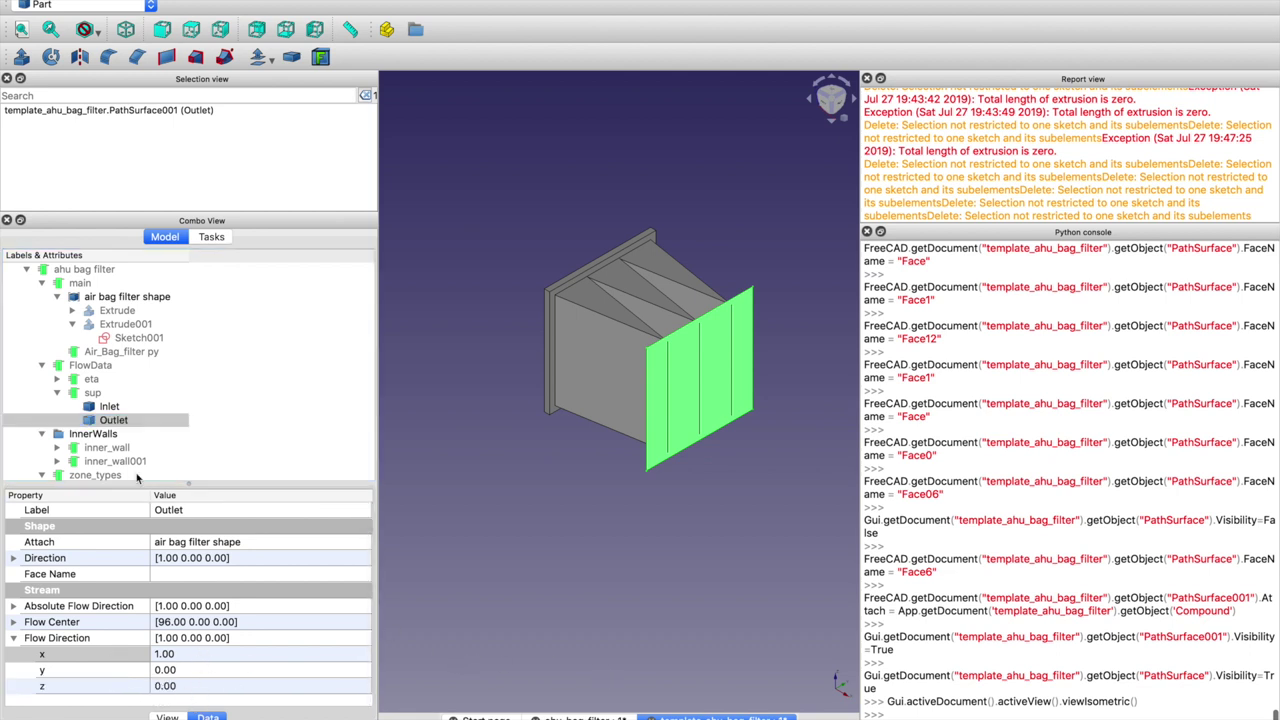
{"action": "left_click", "coordinate": [121, 408]}
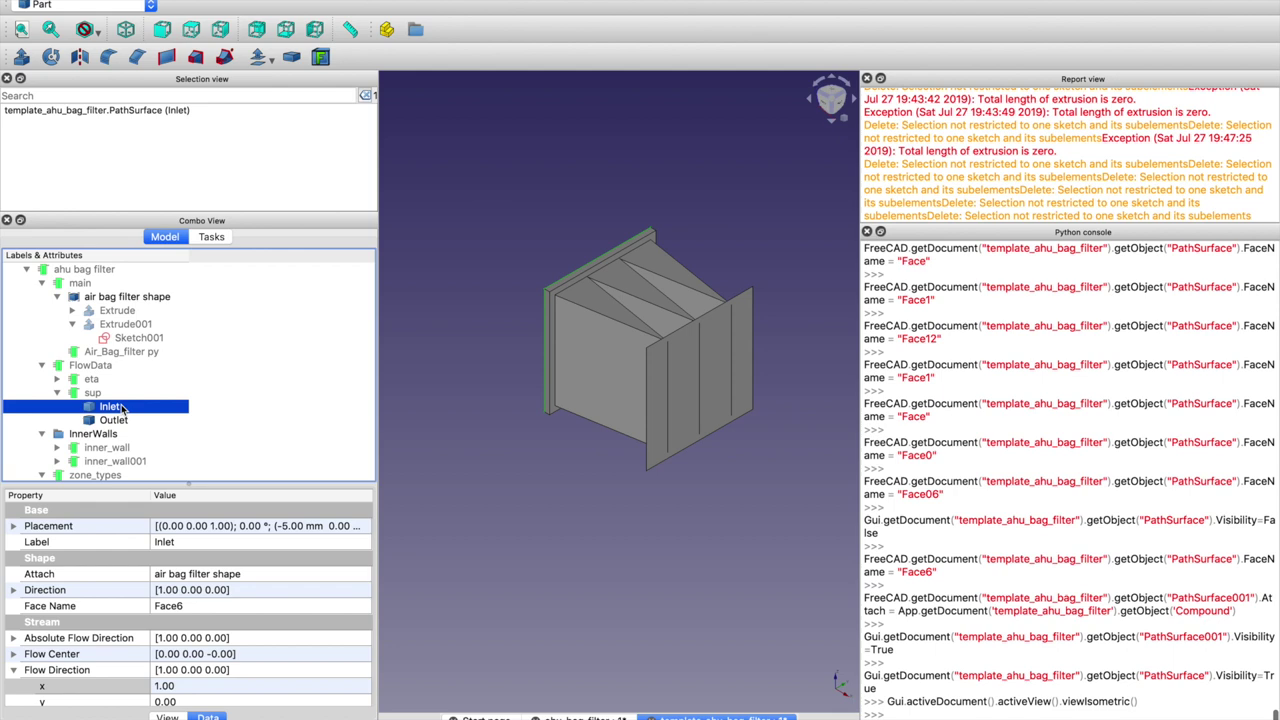
{"action": "left_click", "coordinate": [129, 434]}
{"action": "left_click", "coordinate": [131, 424]}
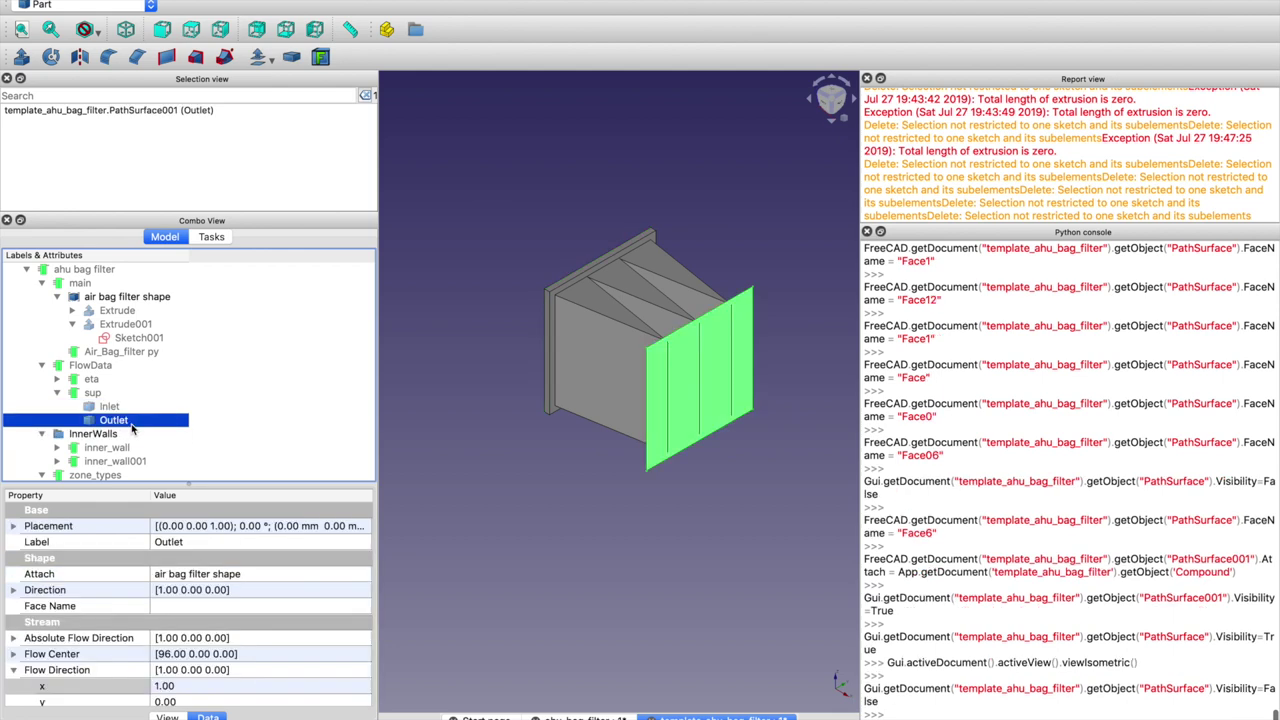
{"action": "key", "text": "space"}
{"action": "left_click", "coordinate": [57, 379]}
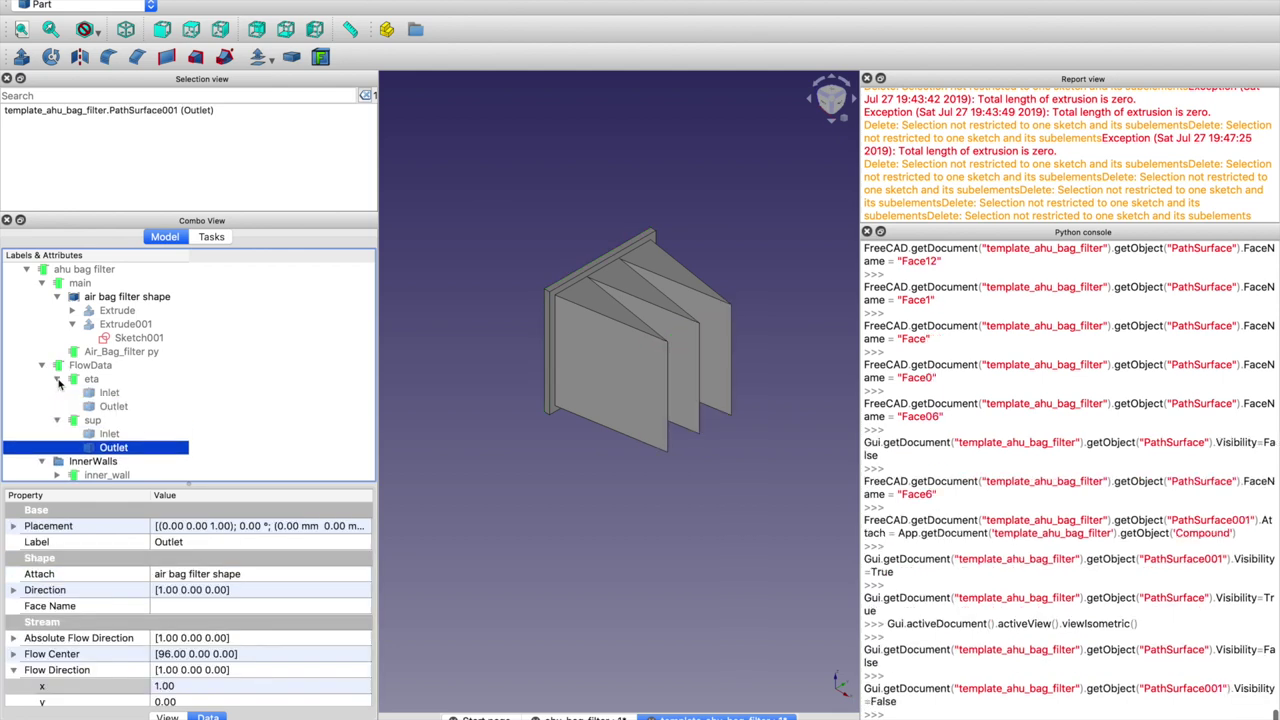
Inspect the eta Inlet's Face Name and show the eta Outlet surface
{"action": "left_click", "coordinate": [128, 394]}
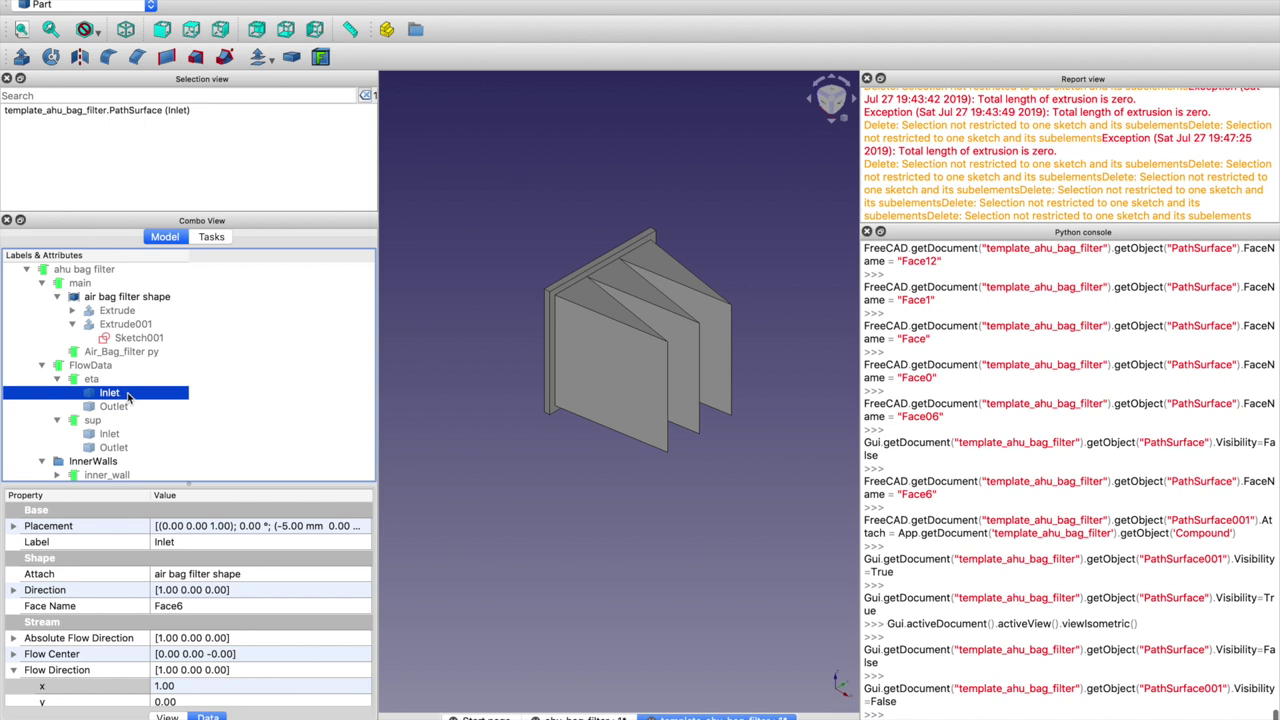
{"action": "left_click", "coordinate": [180, 606]}
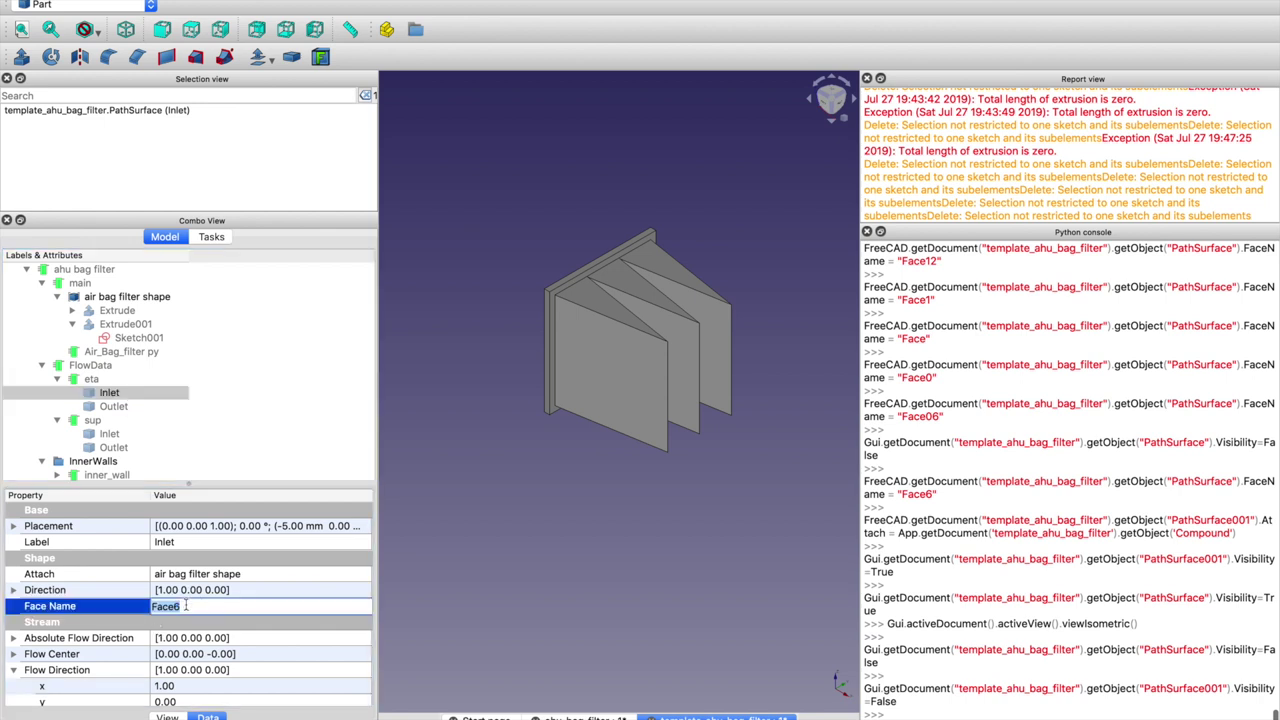
{"action": "left_click", "coordinate": [136, 406]}
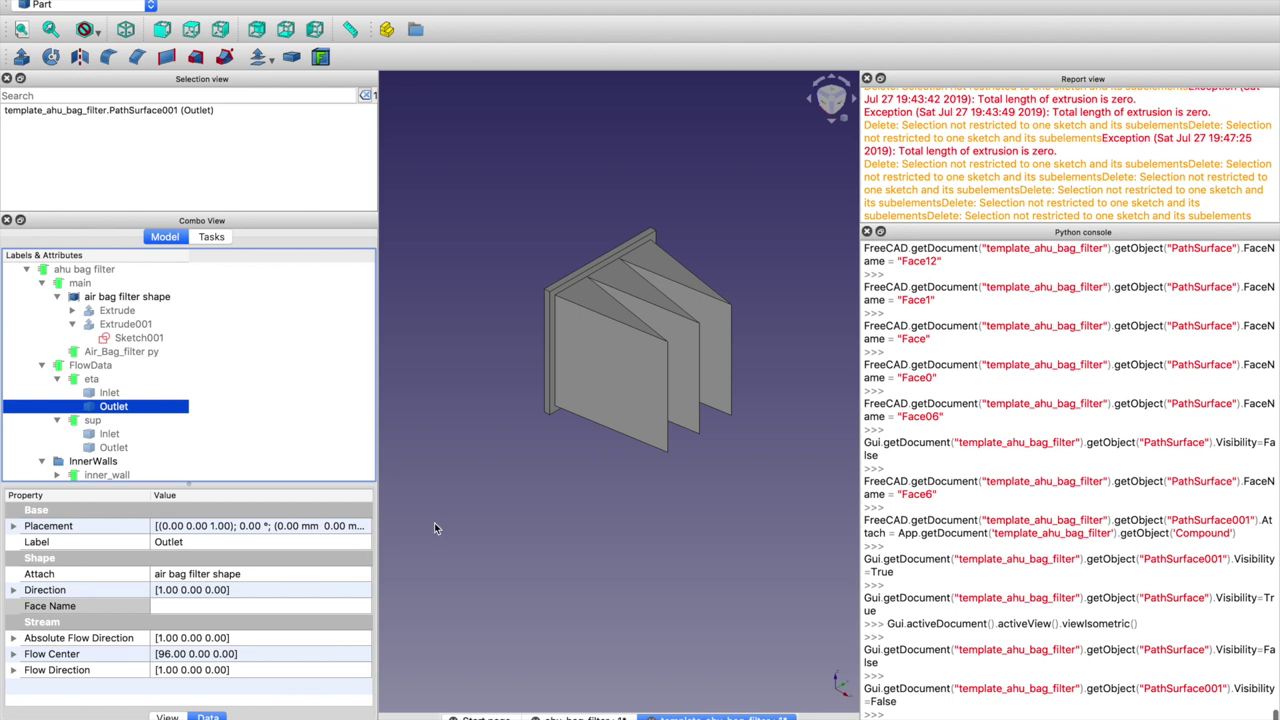
{"action": "left_click", "coordinate": [120, 394]}
{"action": "left_click", "coordinate": [128, 407]}
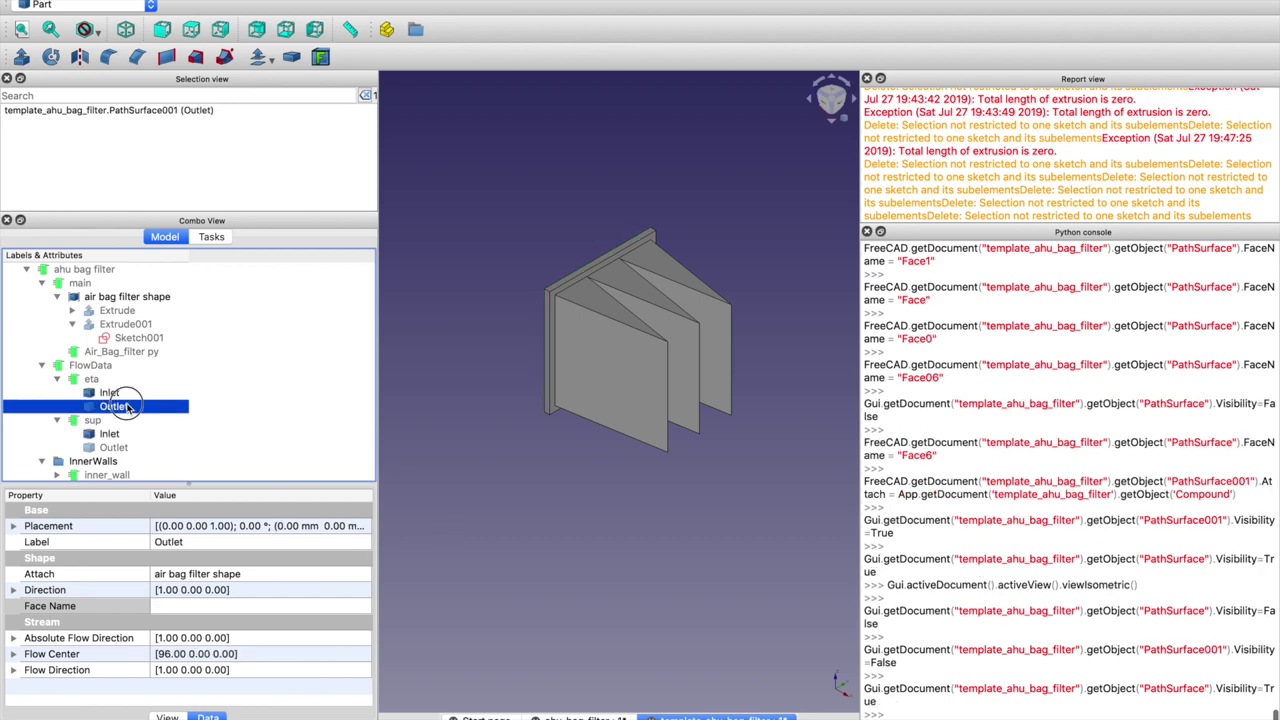
{"action": "key", "text": "space"}
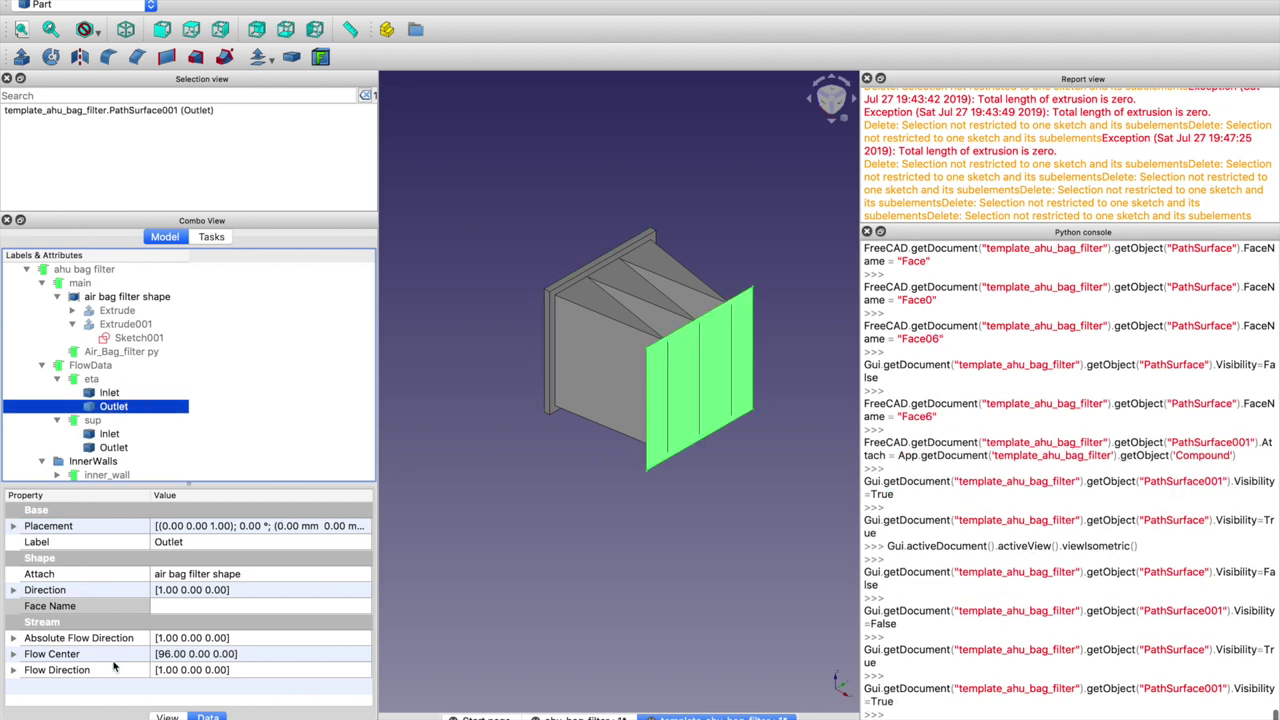
Hide the eta Outlet again, collapse the eta and sup groups, and clear the selection
{"action": "left_click", "coordinate": [102, 395]}
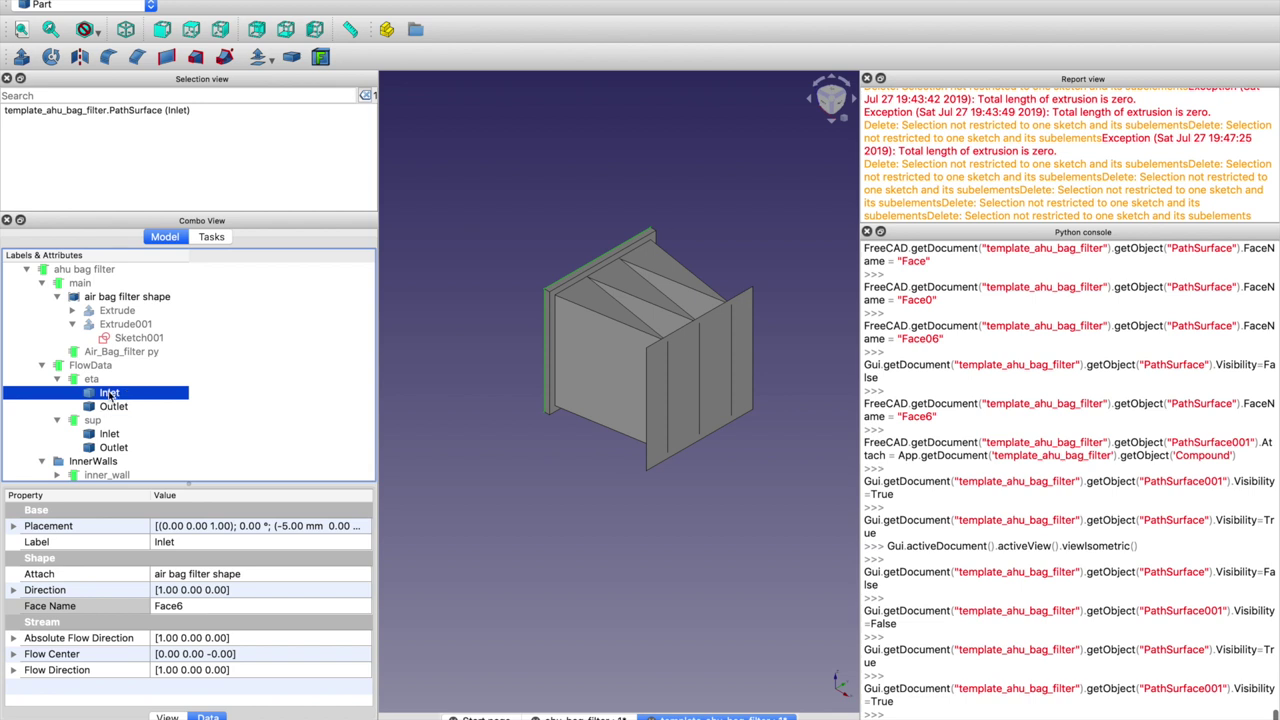
{"action": "left_click", "coordinate": [113, 408]}
{"action": "left_click", "coordinate": [112, 398]}
{"action": "left_click", "coordinate": [113, 406]}
{"action": "left_click", "coordinate": [111, 394]}
{"action": "left_click", "coordinate": [115, 407]}
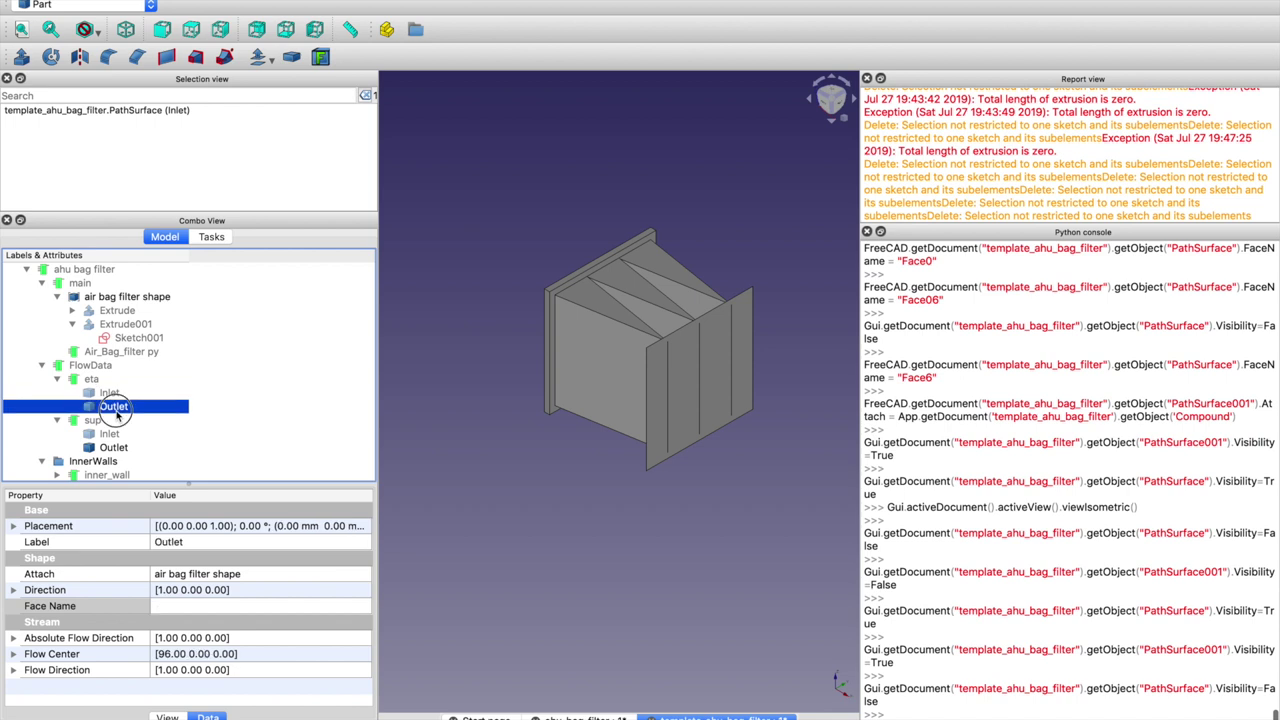
{"action": "key", "text": "space"}
{"action": "left_click", "coordinate": [60, 381]}
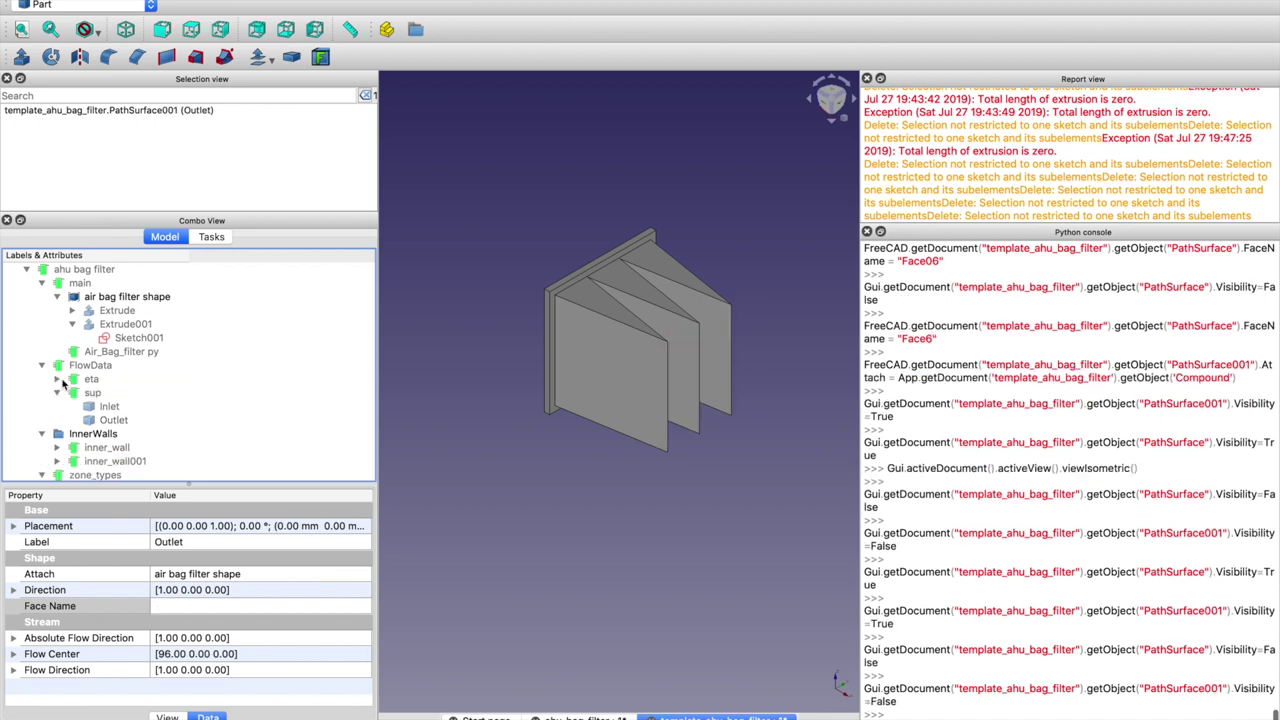
{"action": "left_click", "coordinate": [59, 392]}
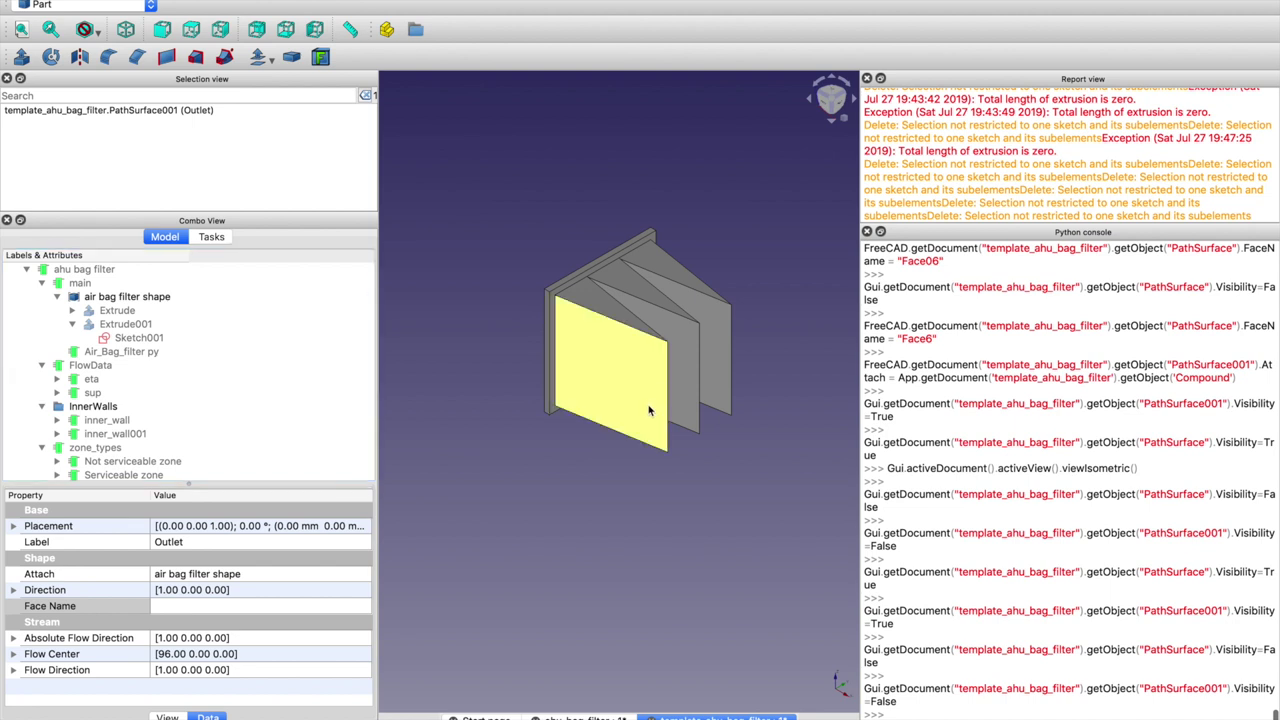
{"action": "left_click", "coordinate": [619, 465]}
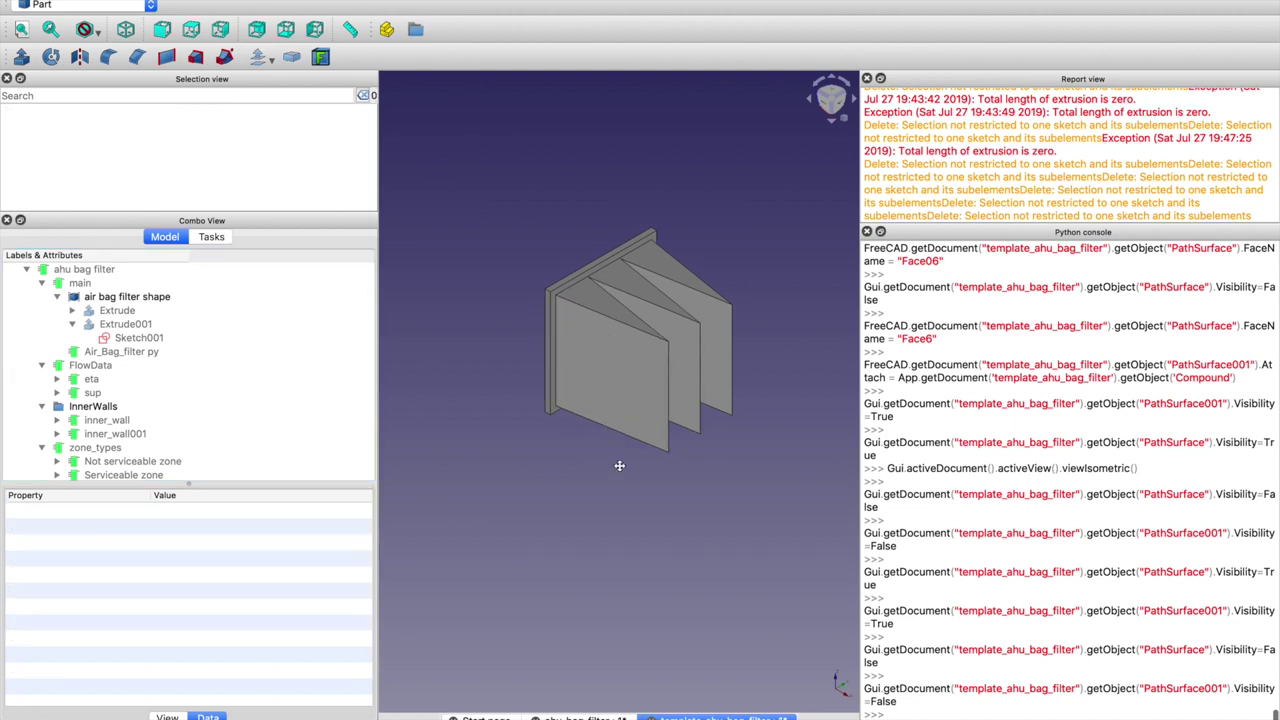
Expand InnerWalls and inner_wall and review inner_wall_py, inner_wall and InnerWalls properties
{"action": "scroll", "coordinate": [262, 428], "scroll_direction": "down", "scroll_amount": 2}
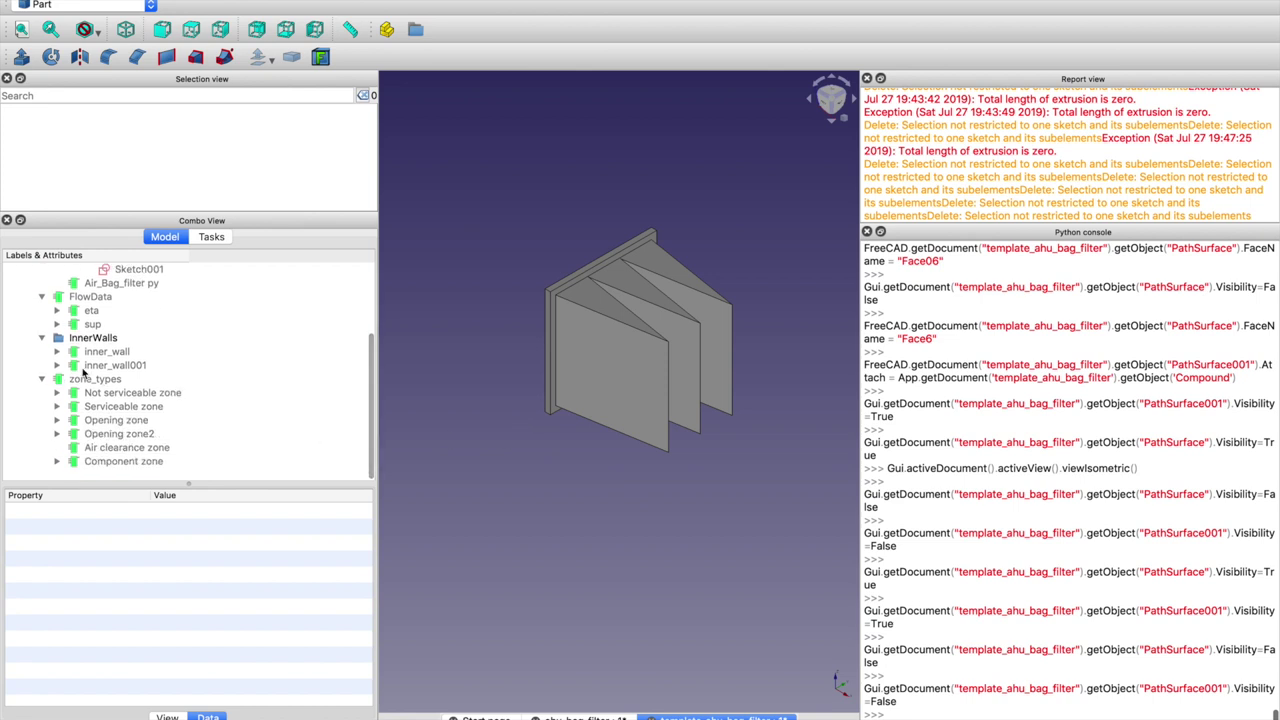
{"action": "left_click", "coordinate": [41, 338]}
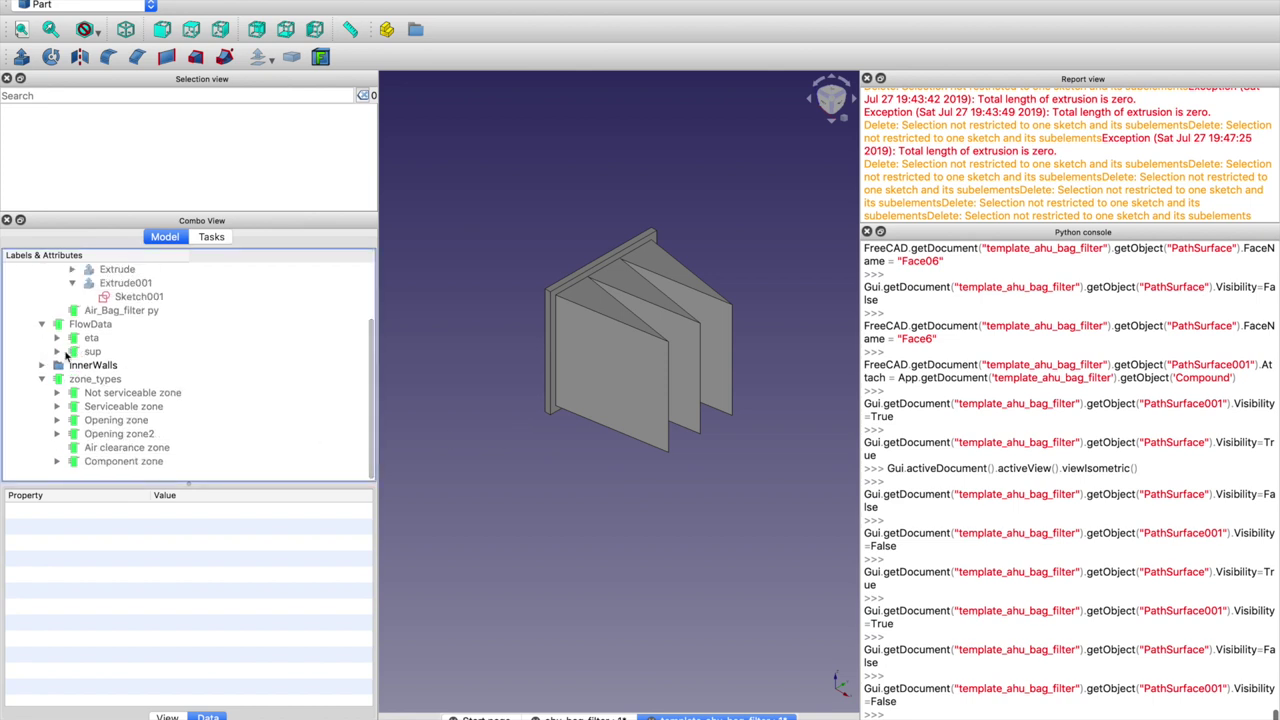
{"action": "left_click", "coordinate": [42, 365]}
{"action": "scroll", "coordinate": [112, 374], "scroll_direction": "down", "scroll_amount": 1}
{"action": "left_click", "coordinate": [57, 352]}
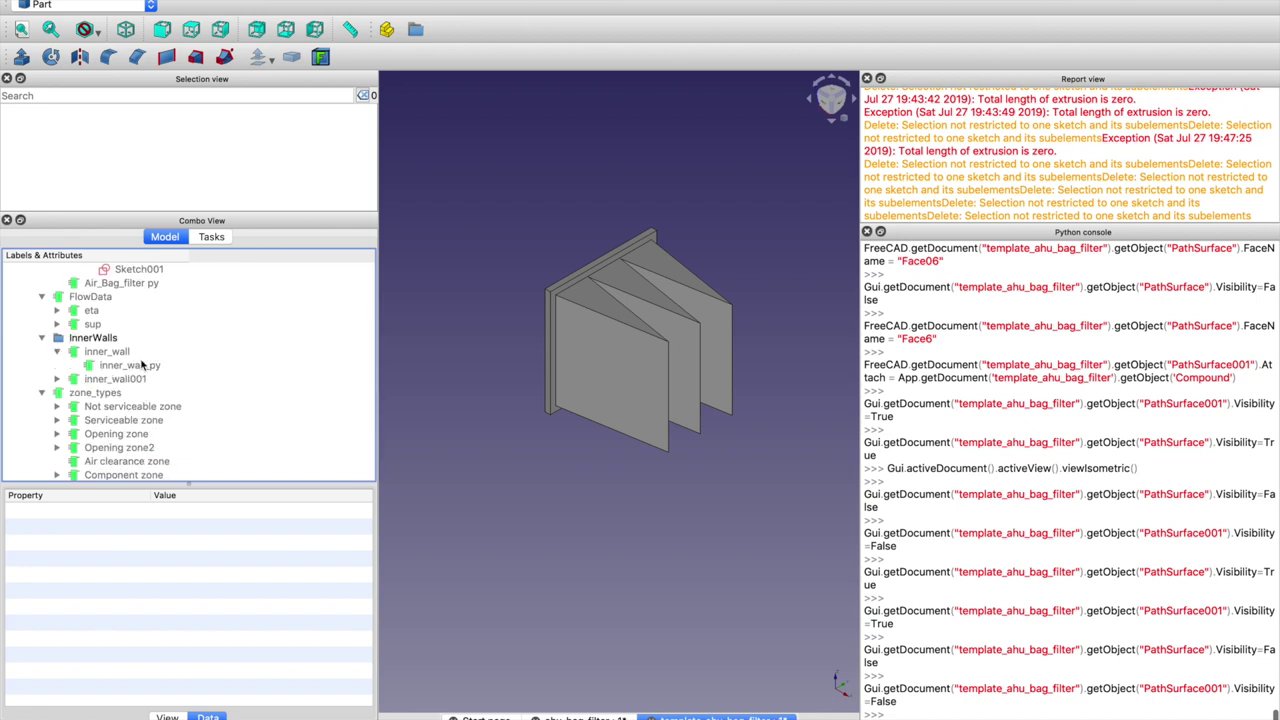
{"action": "left_click", "coordinate": [135, 365]}
{"action": "left_click", "coordinate": [456, 428]}
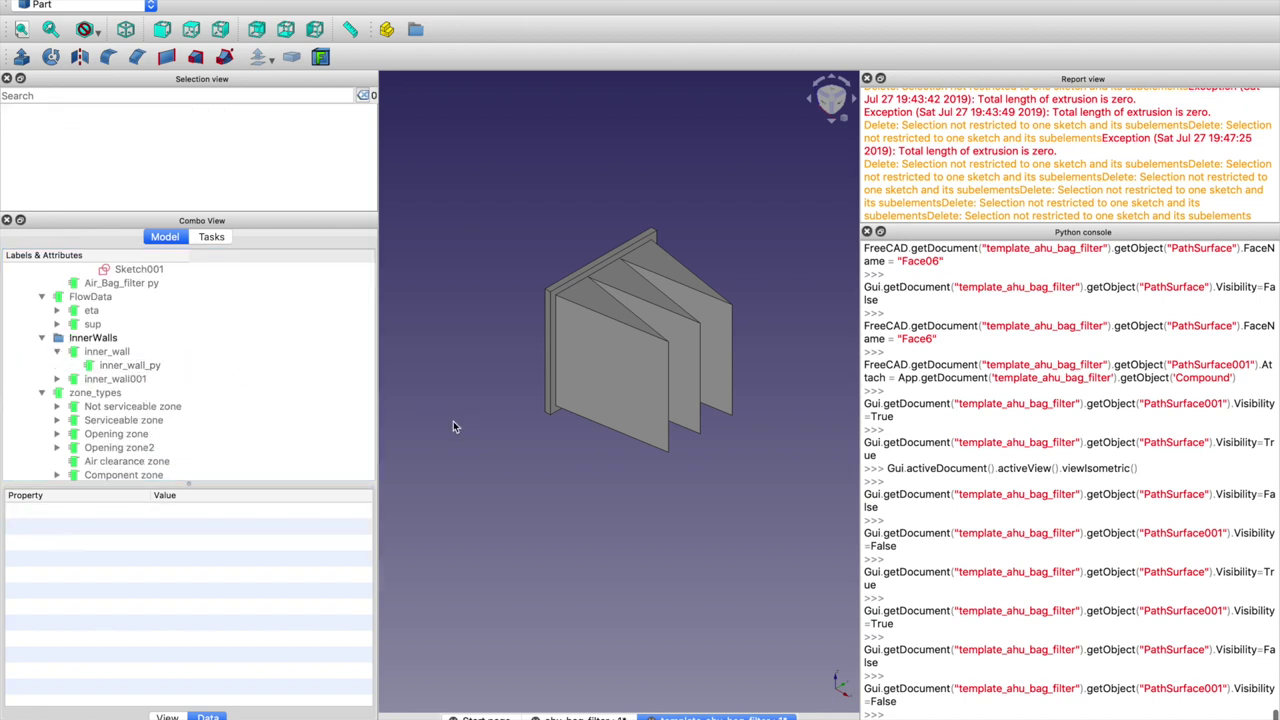
{"action": "left_click", "coordinate": [95, 353]}
{"action": "left_click", "coordinate": [116, 365]}
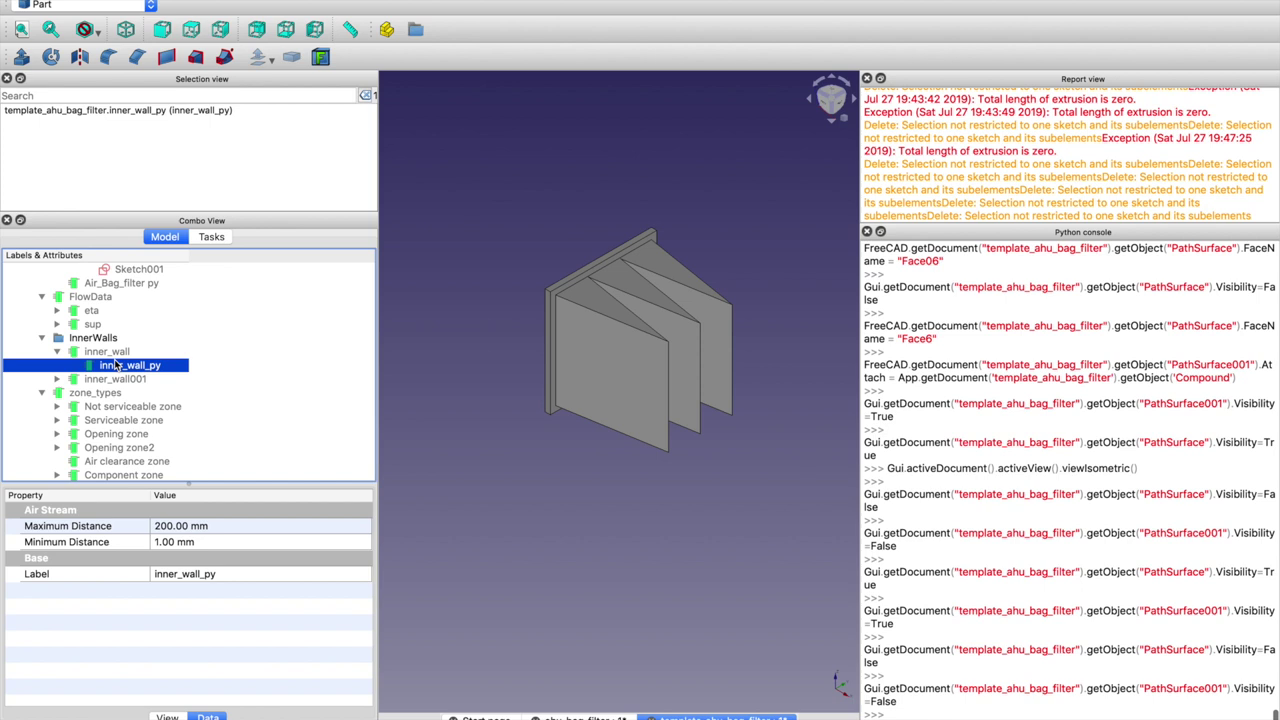
{"action": "left_click", "coordinate": [112, 353]}
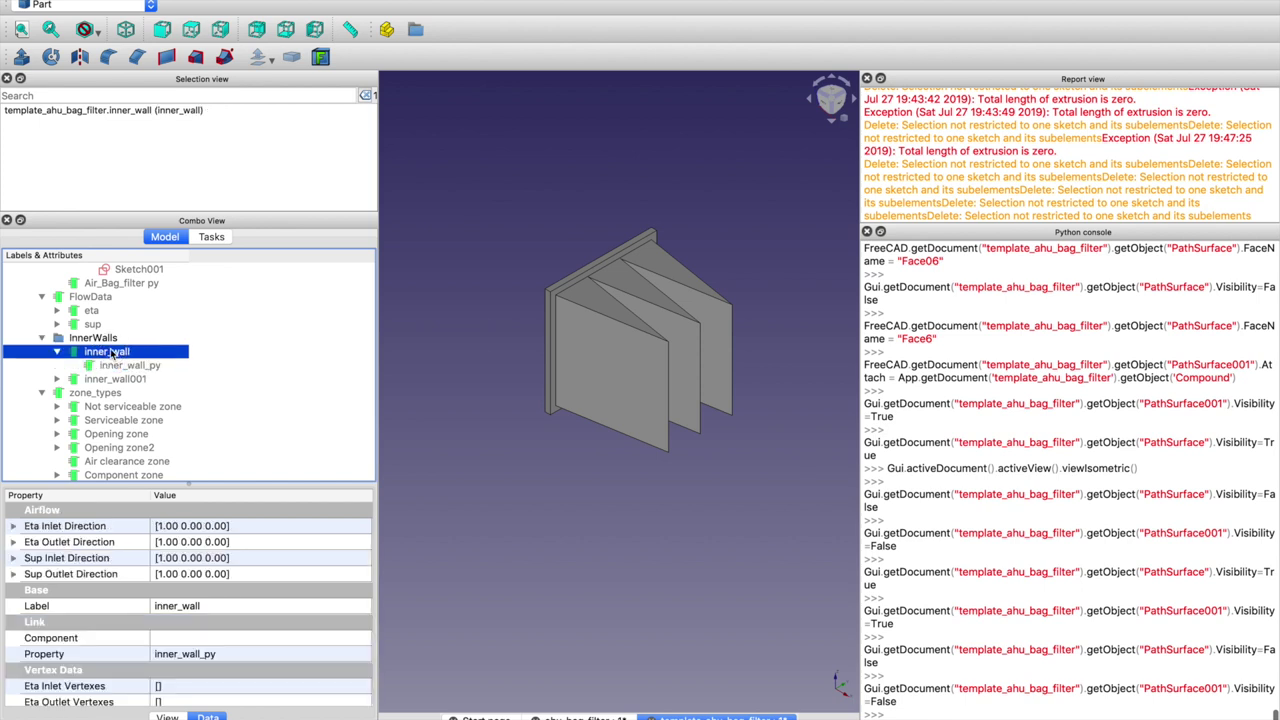
{"action": "left_click", "coordinate": [98, 340]}
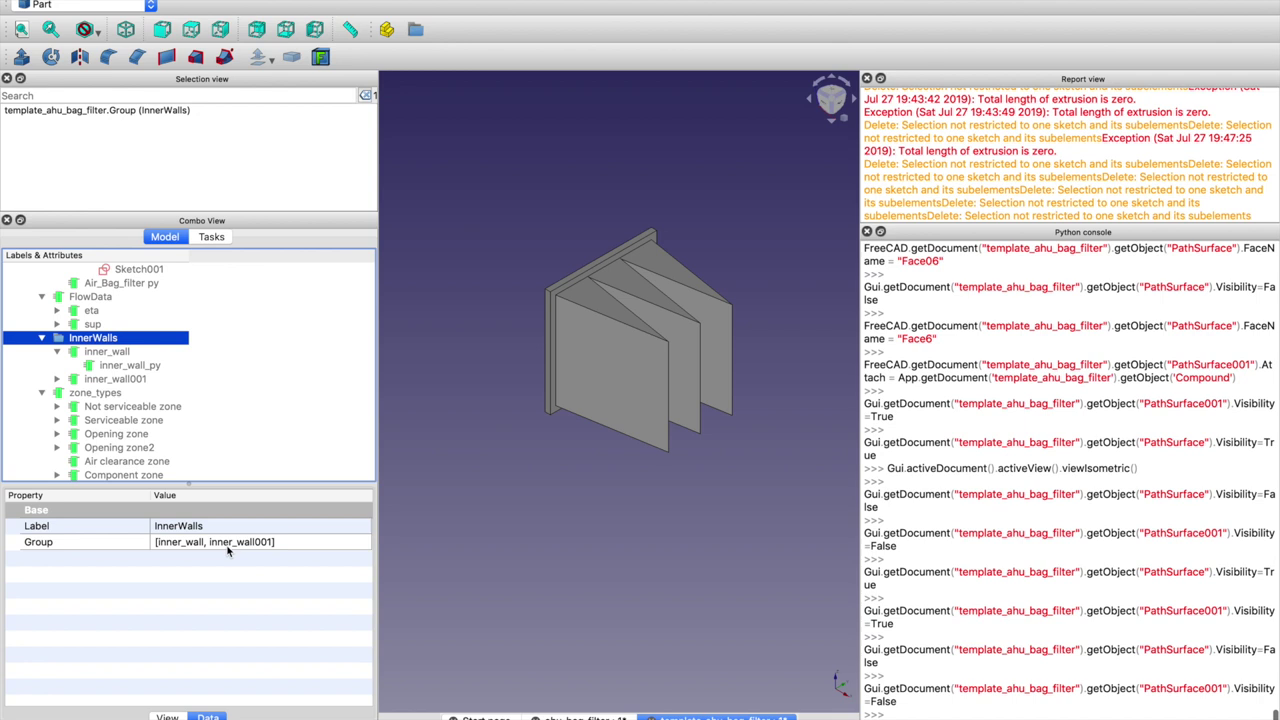
Recheck inner_wall's properties and leave it expanded showing inner_wall_py
{"action": "left_click", "coordinate": [58, 352]}
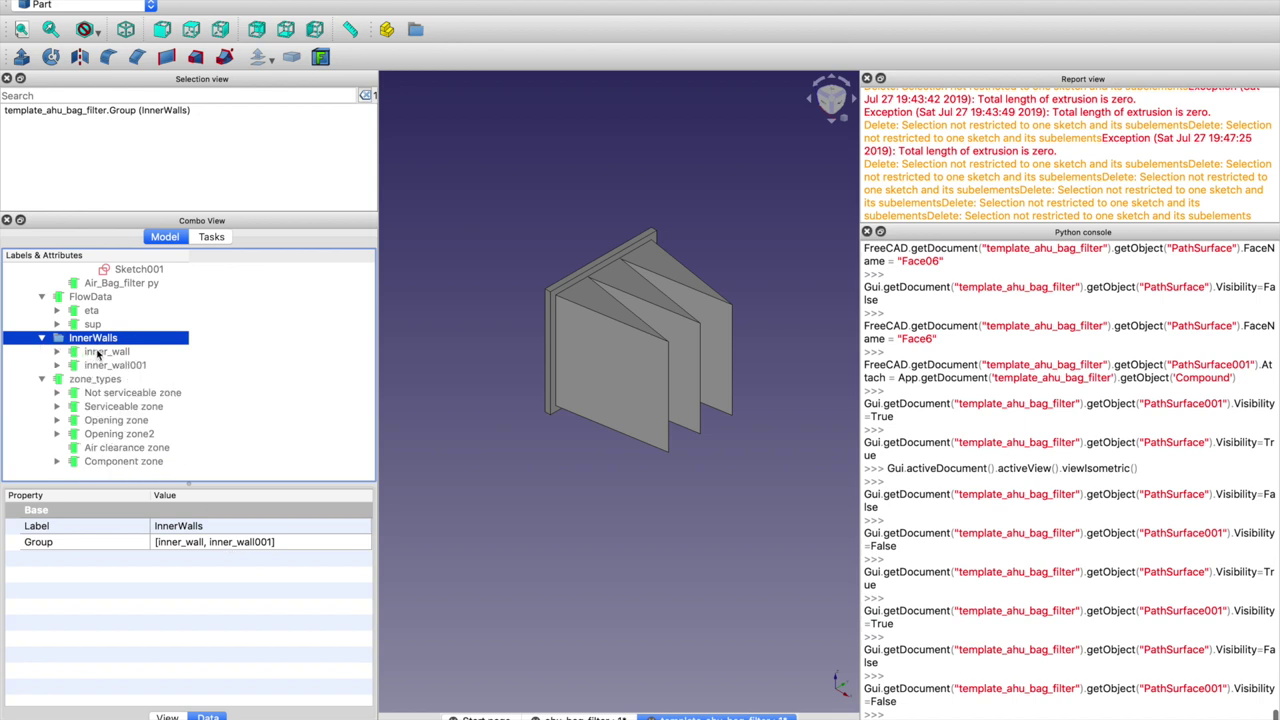
{"action": "left_click", "coordinate": [100, 352]}
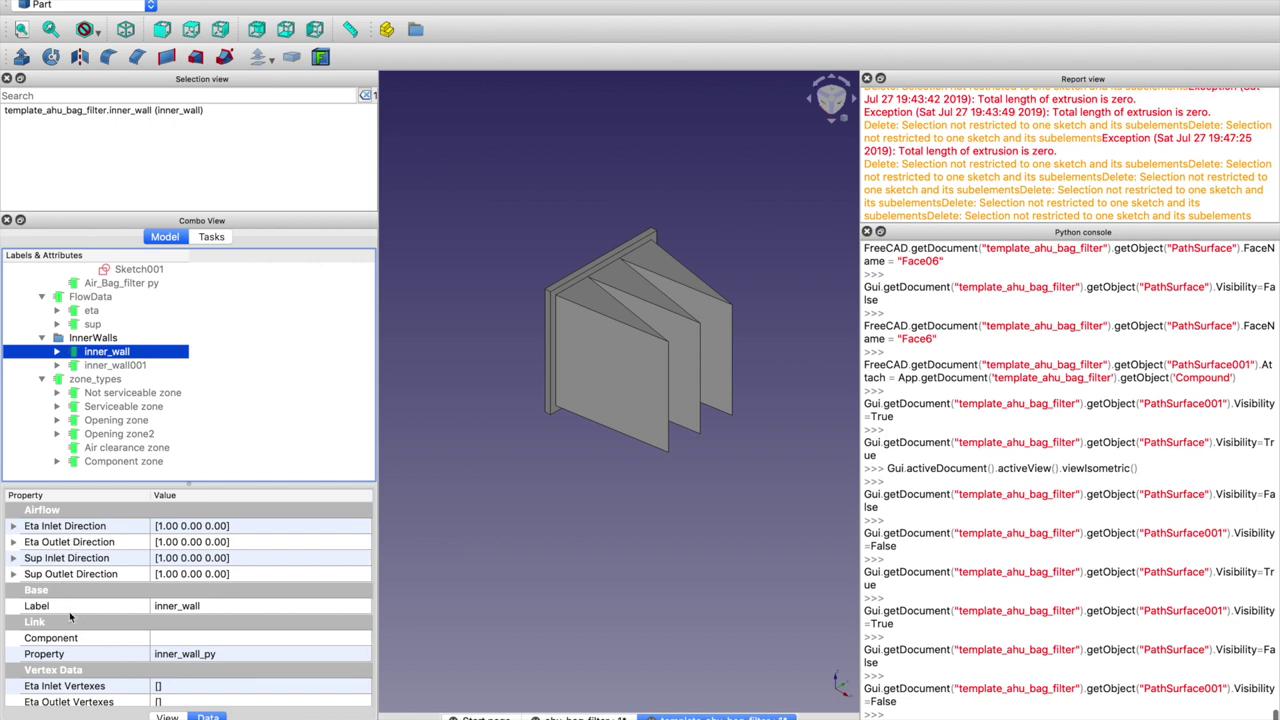
{"action": "scroll", "coordinate": [103, 649], "scroll_direction": "down", "scroll_amount": 2}
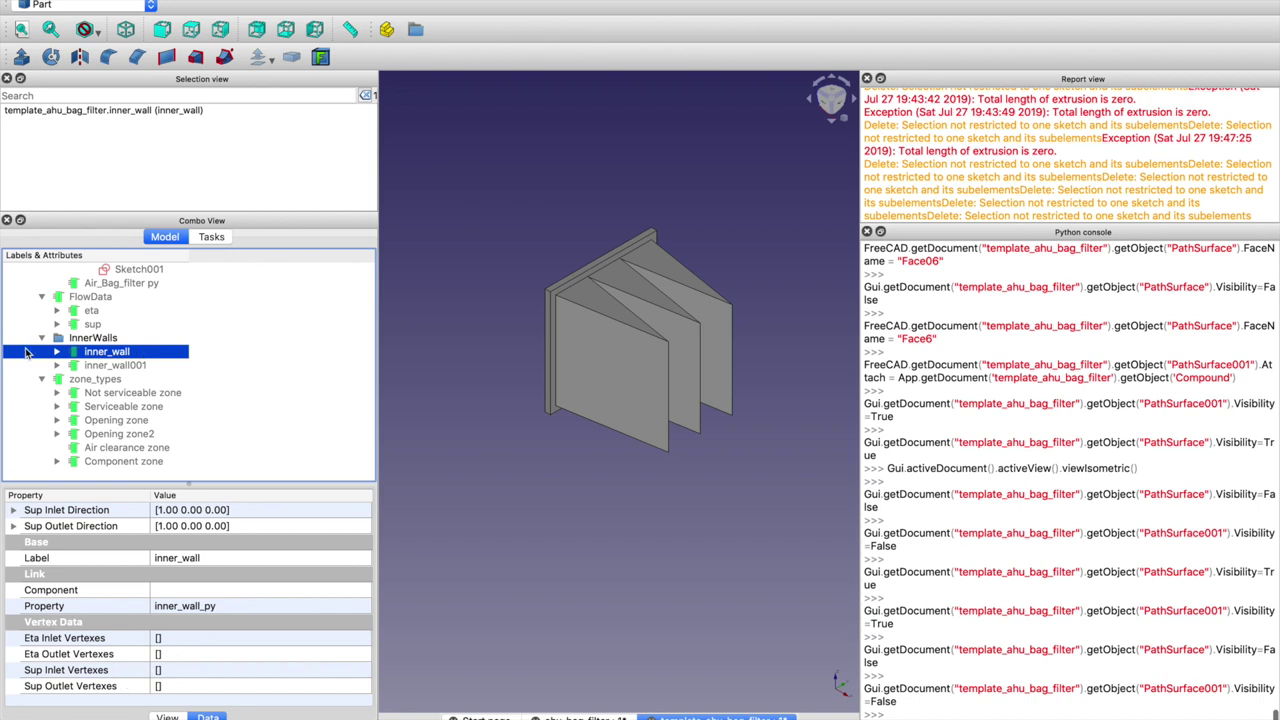
{"action": "left_click", "coordinate": [57, 352]}
{"action": "left_click", "coordinate": [474, 390]}
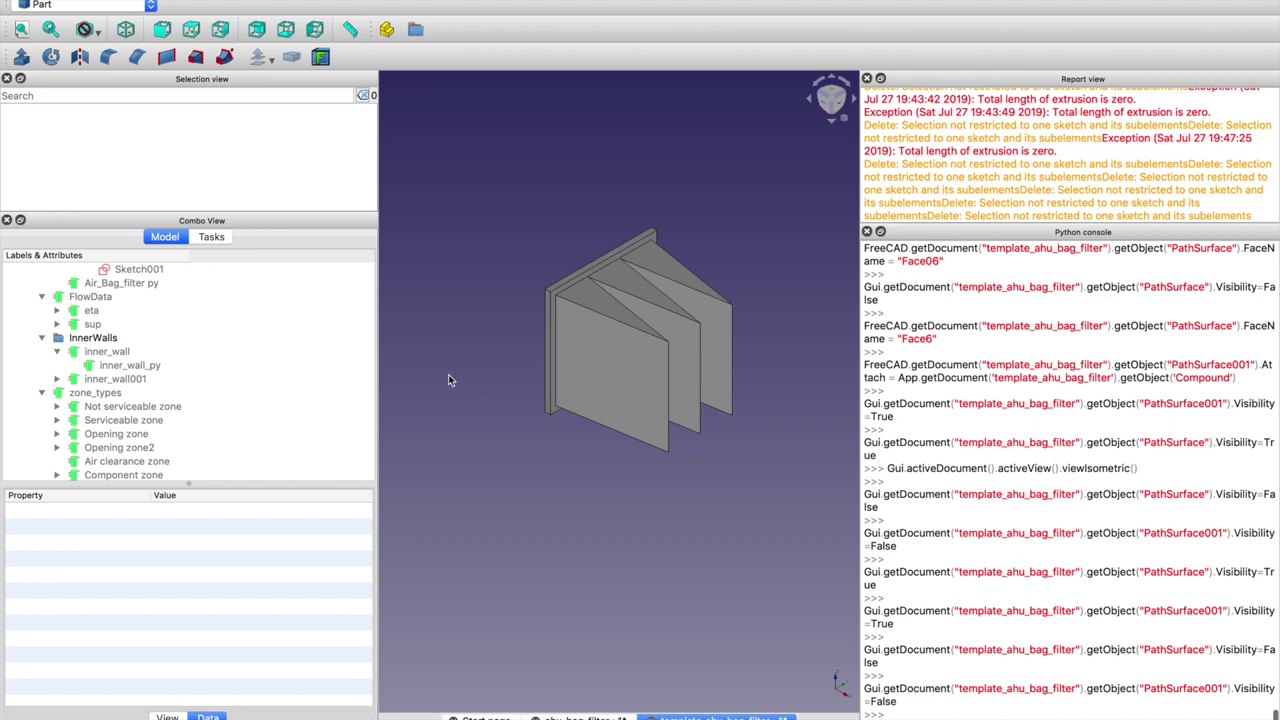
{"action": "left_click", "coordinate": [125, 5]}
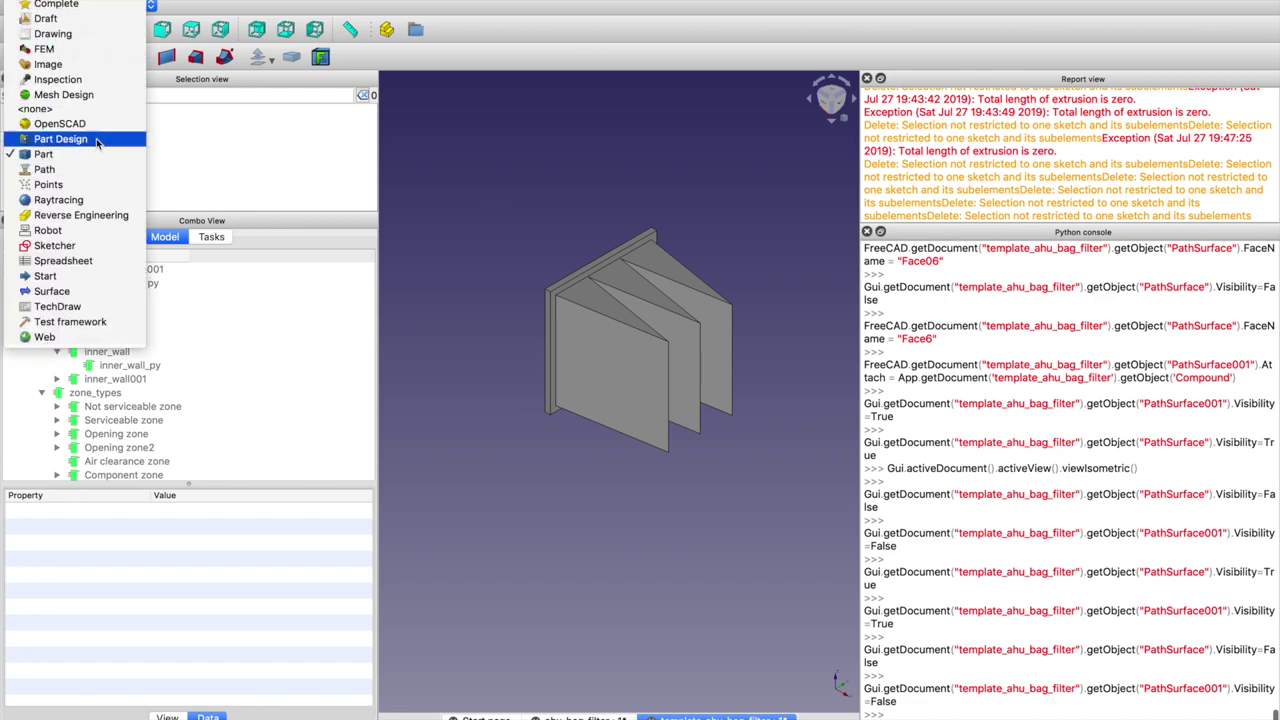
In the Sketcher workbench, create a new sketch on the XZ plane
{"action": "left_click", "coordinate": [88, 246]}
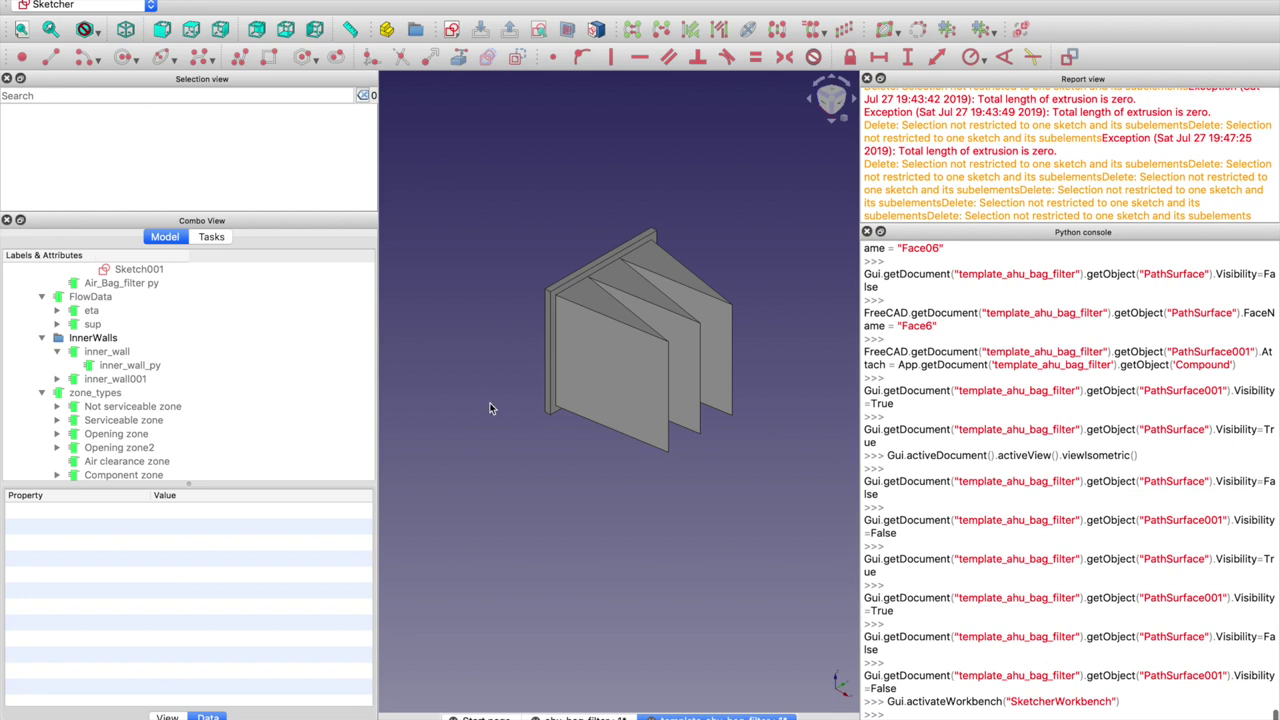
{"action": "left_click", "coordinate": [454, 29]}
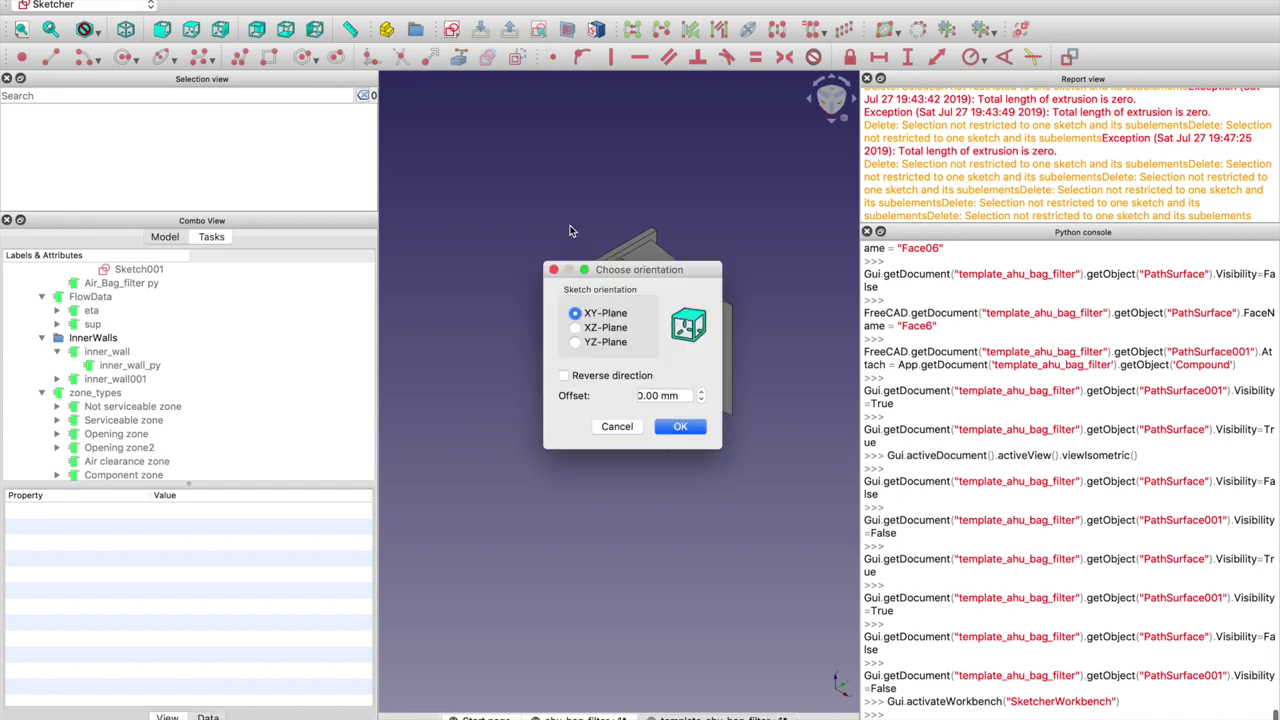
{"action": "left_click", "coordinate": [613, 332]}
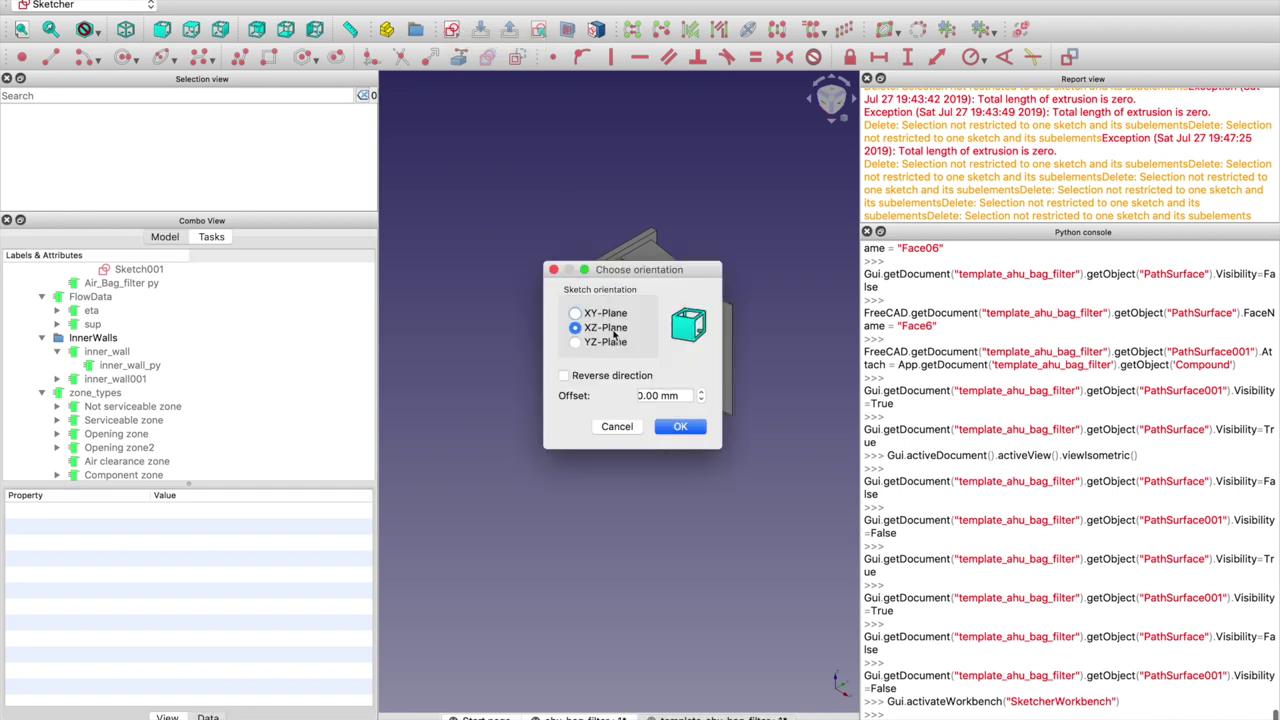
{"action": "left_click", "coordinate": [707, 431]}
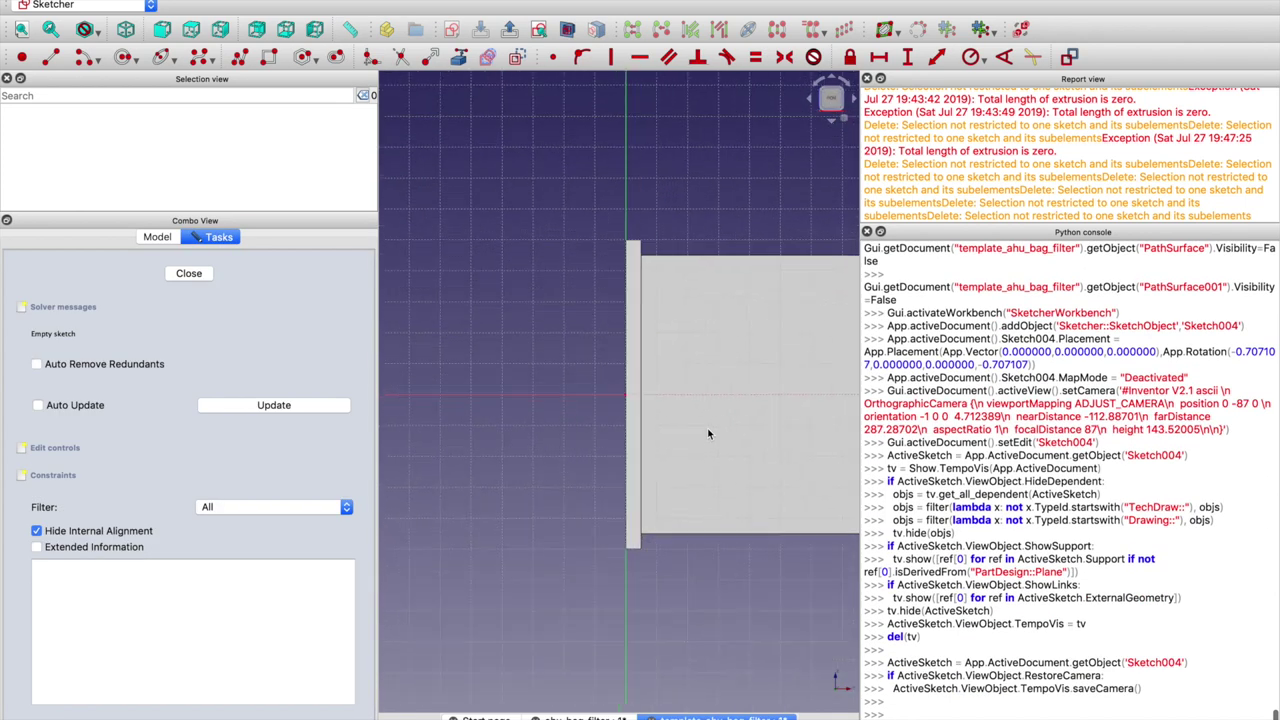
{"action": "scroll", "coordinate": [708, 433], "scroll_direction": "down", "scroll_amount": 2}
{"action": "scroll", "coordinate": [700, 430], "scroll_direction": "down", "scroll_amount": 3}
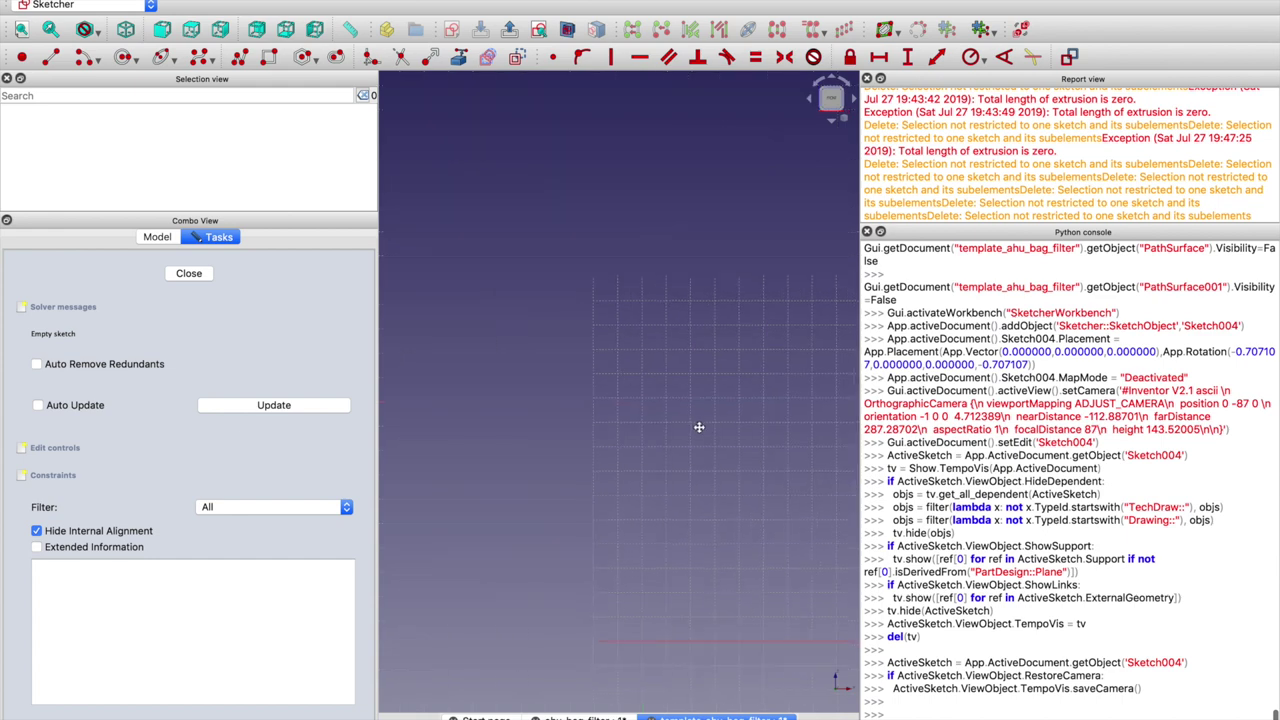
{"action": "scroll", "coordinate": [585, 364], "scroll_direction": "up", "scroll_amount": 3}
{"action": "scroll", "coordinate": [585, 364], "scroll_direction": "right", "scroll_amount": 5}
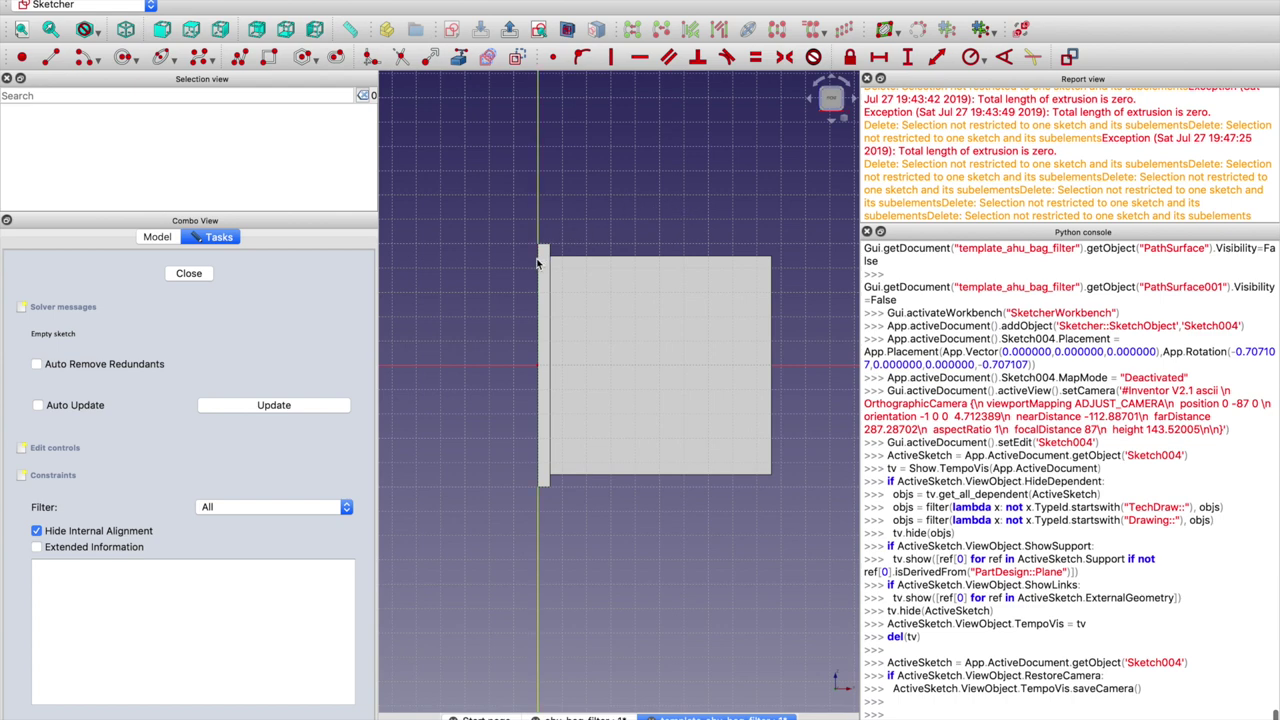
Link the Compound's Edge7 into the sketch as external geometry and close the sketch
{"action": "left_click", "coordinate": [460, 58]}
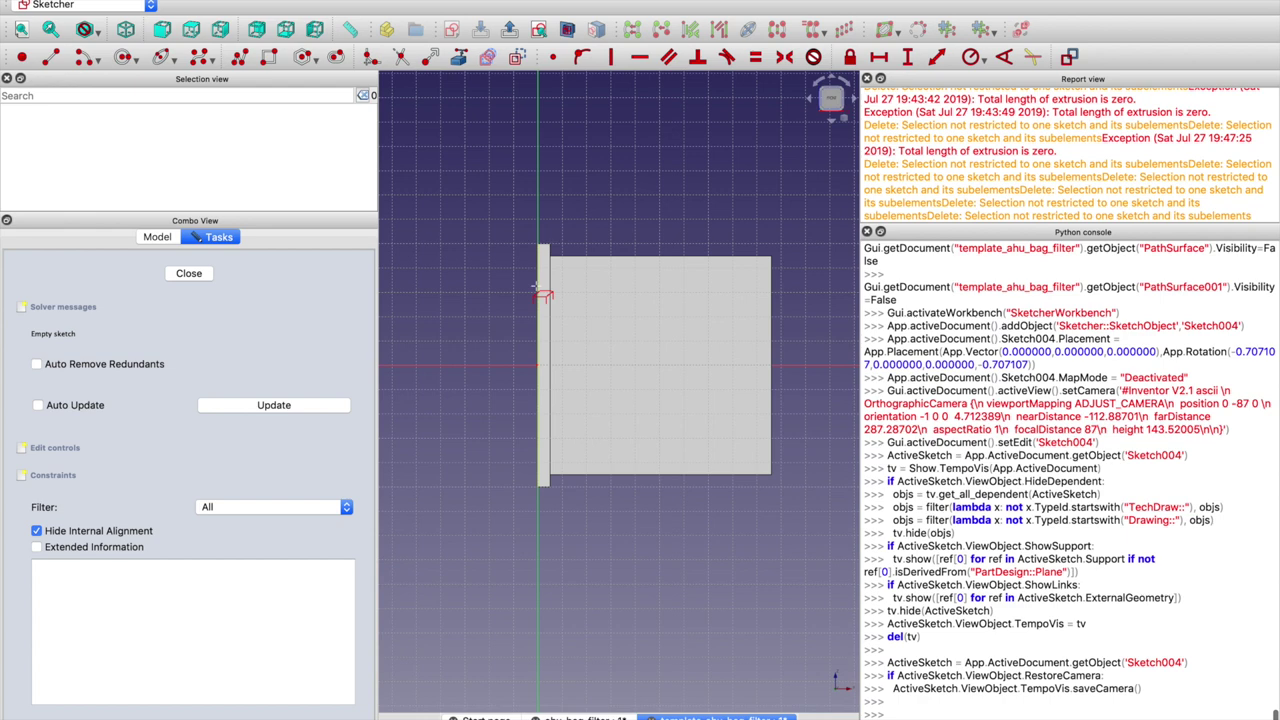
{"action": "left_click", "coordinate": [538, 292]}
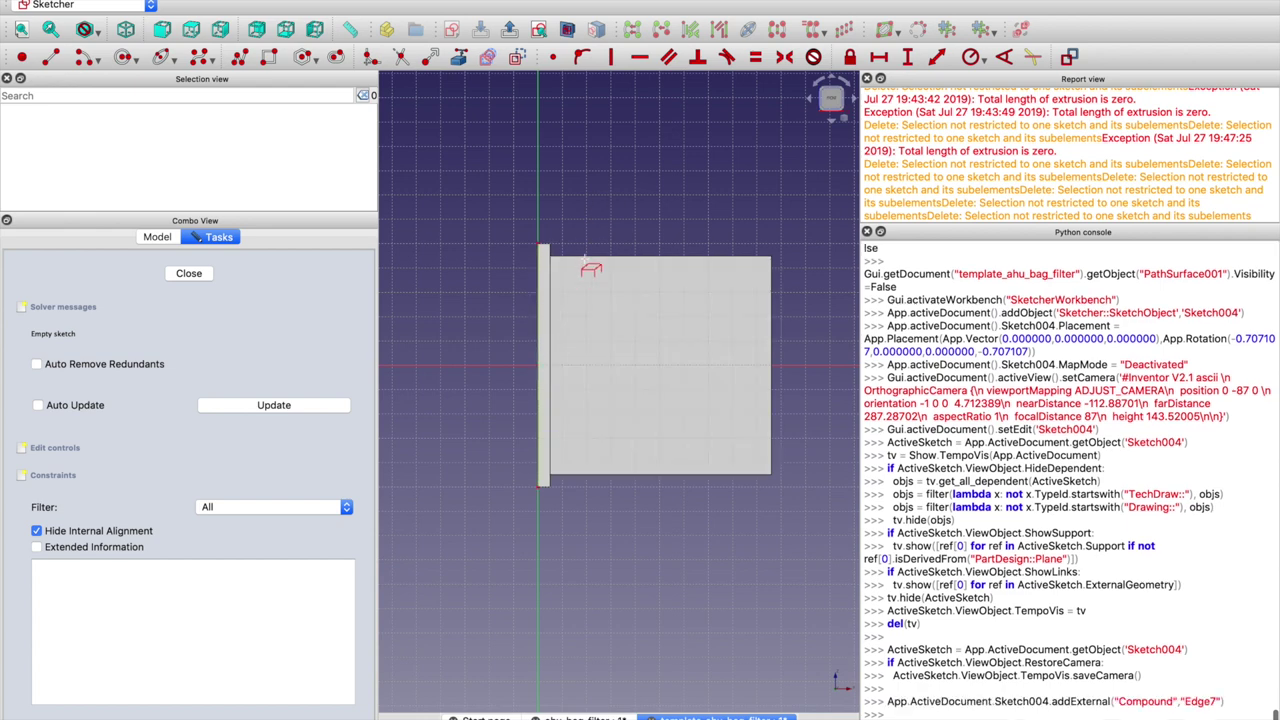
{"action": "key", "text": "Escape"}
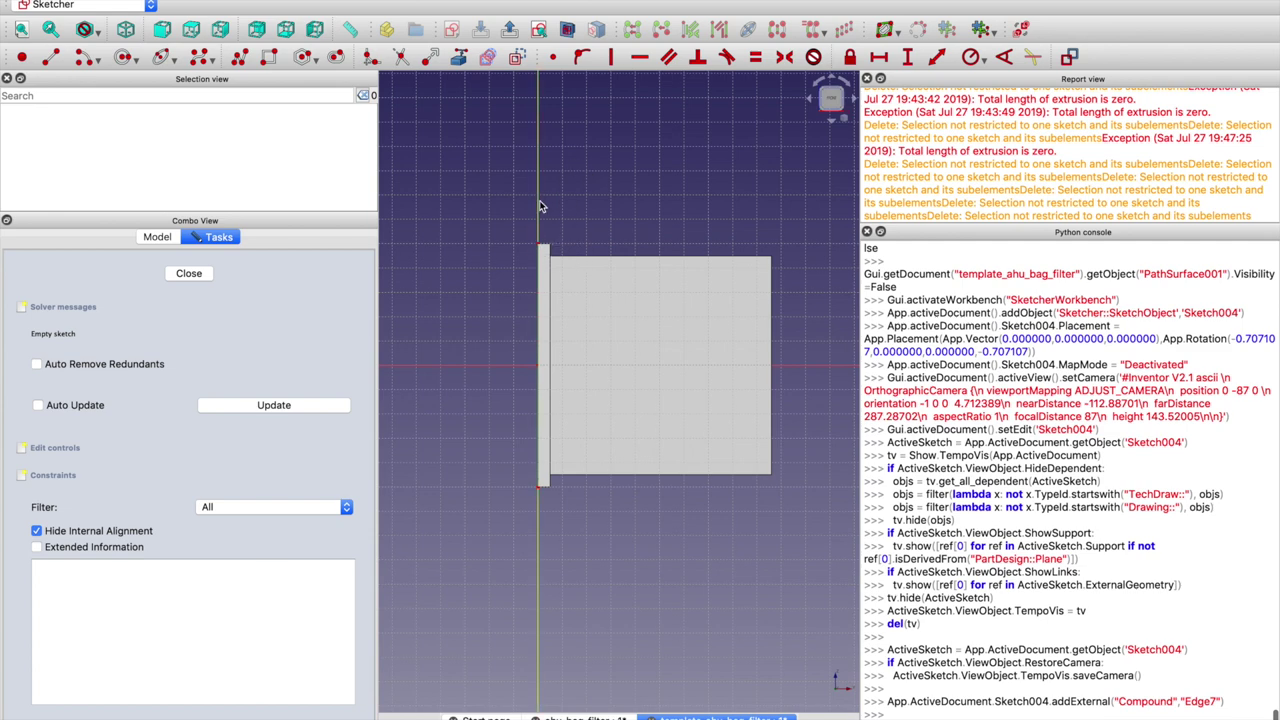
{"action": "scroll", "coordinate": [573, 115], "scroll_direction": "down", "scroll_amount": 1}
{"action": "scroll", "coordinate": [573, 115], "scroll_direction": "down", "scroll_amount": 2}
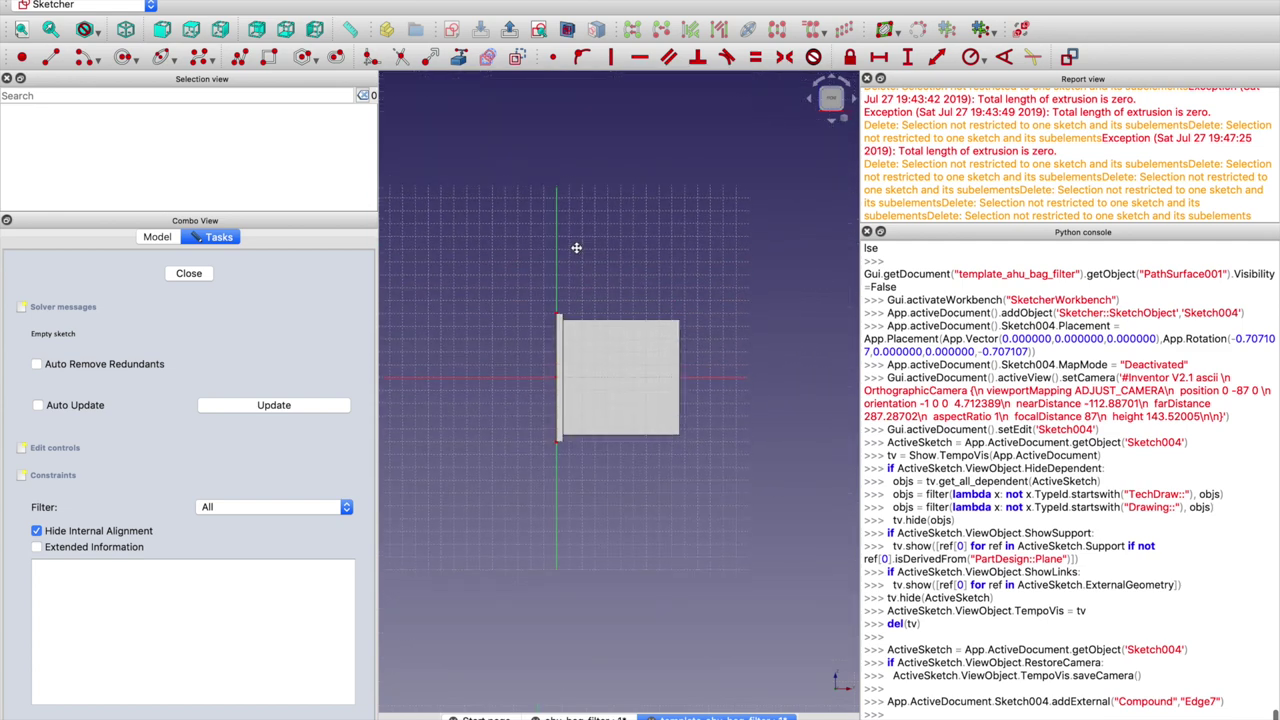
{"action": "left_click", "coordinate": [56, 59]}
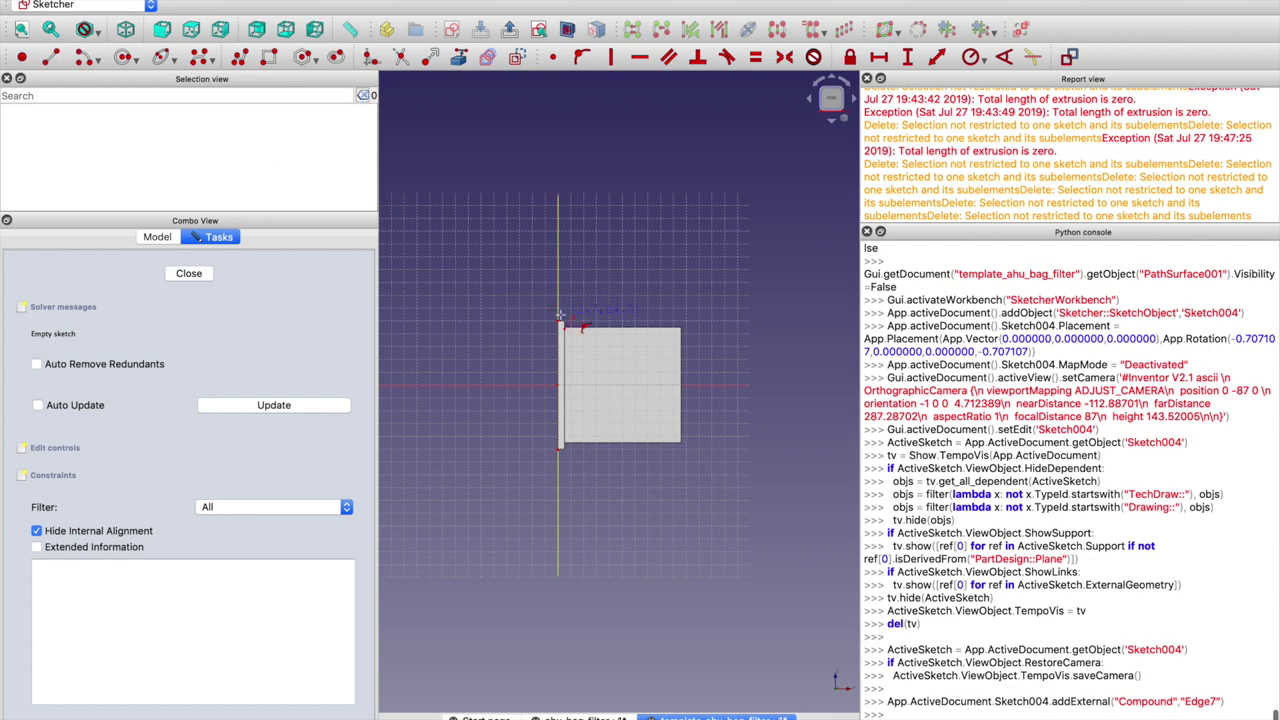
{"action": "left_click", "coordinate": [189, 273]}
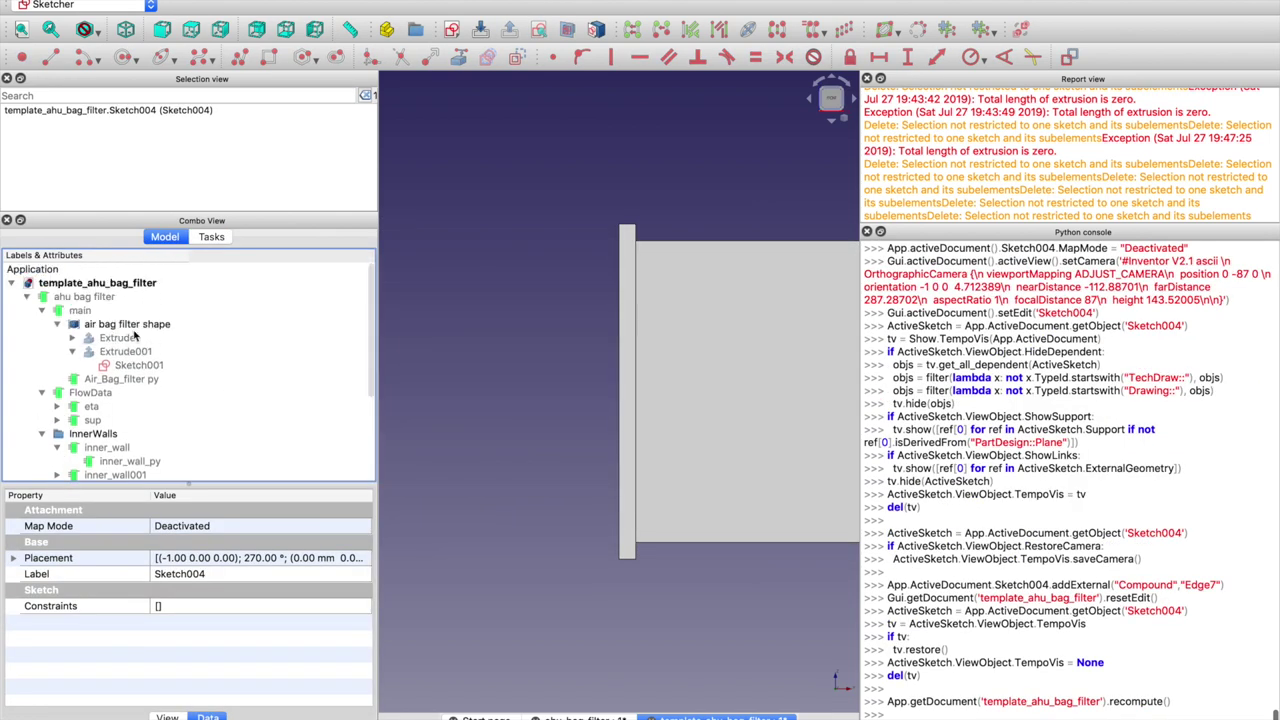
Set the air bag filter shape's position to x 100 mm, z 200 mm, then reopen Sketch004
{"action": "left_click", "coordinate": [132, 326]}
{"action": "left_click", "coordinate": [19, 542]}
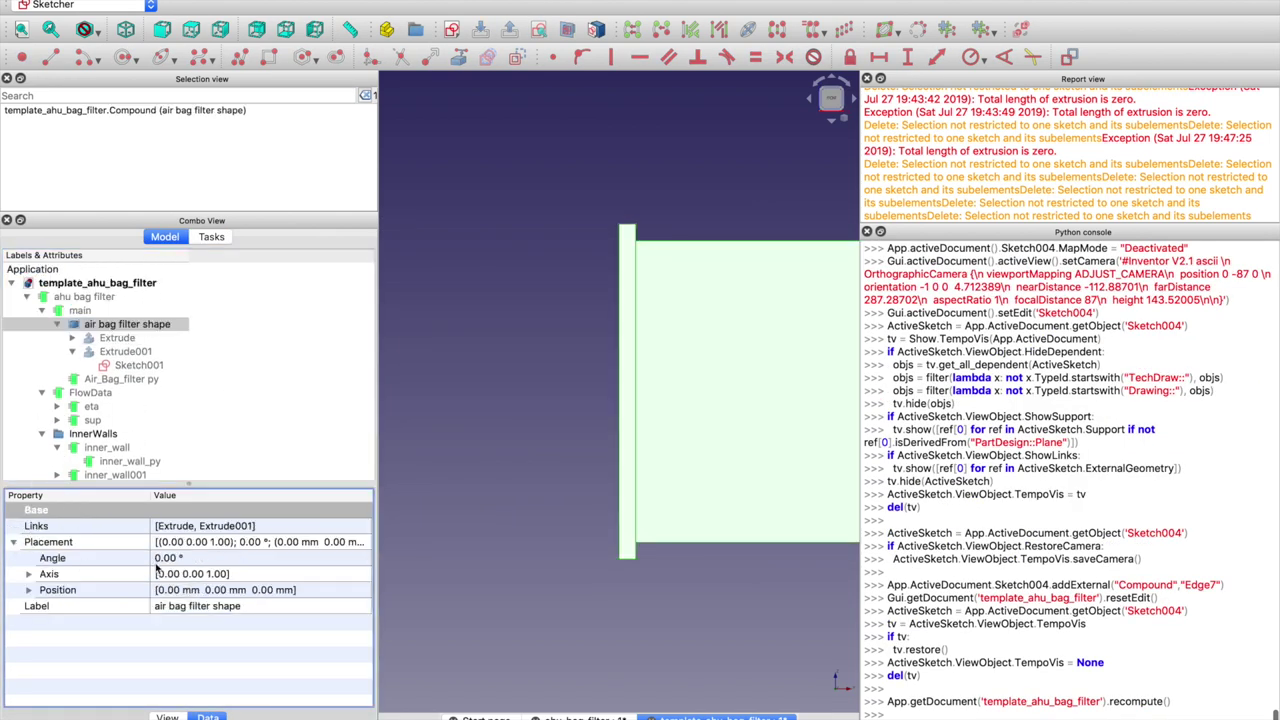
{"action": "left_click", "coordinate": [29, 590]}
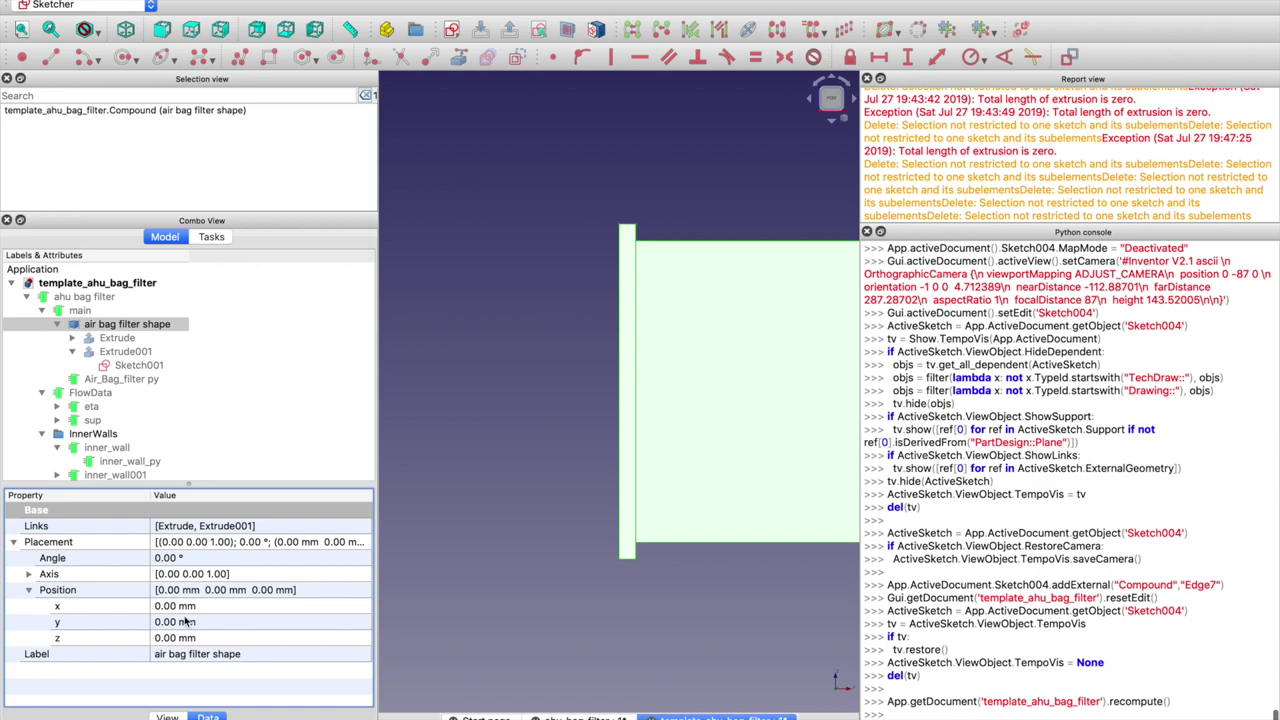
{"action": "left_click", "coordinate": [163, 606]}
{"action": "type", "text": "100"}
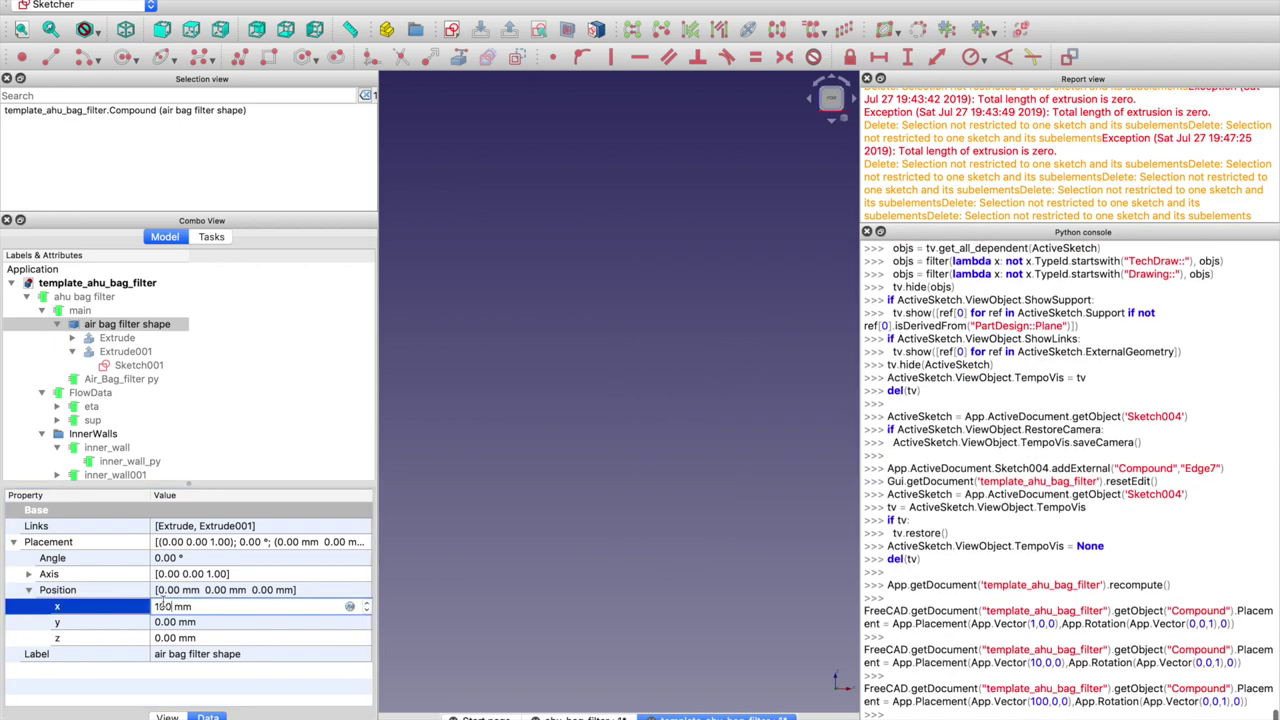
{"action": "key", "text": "Return"}
{"action": "left_click", "coordinate": [163, 638]}
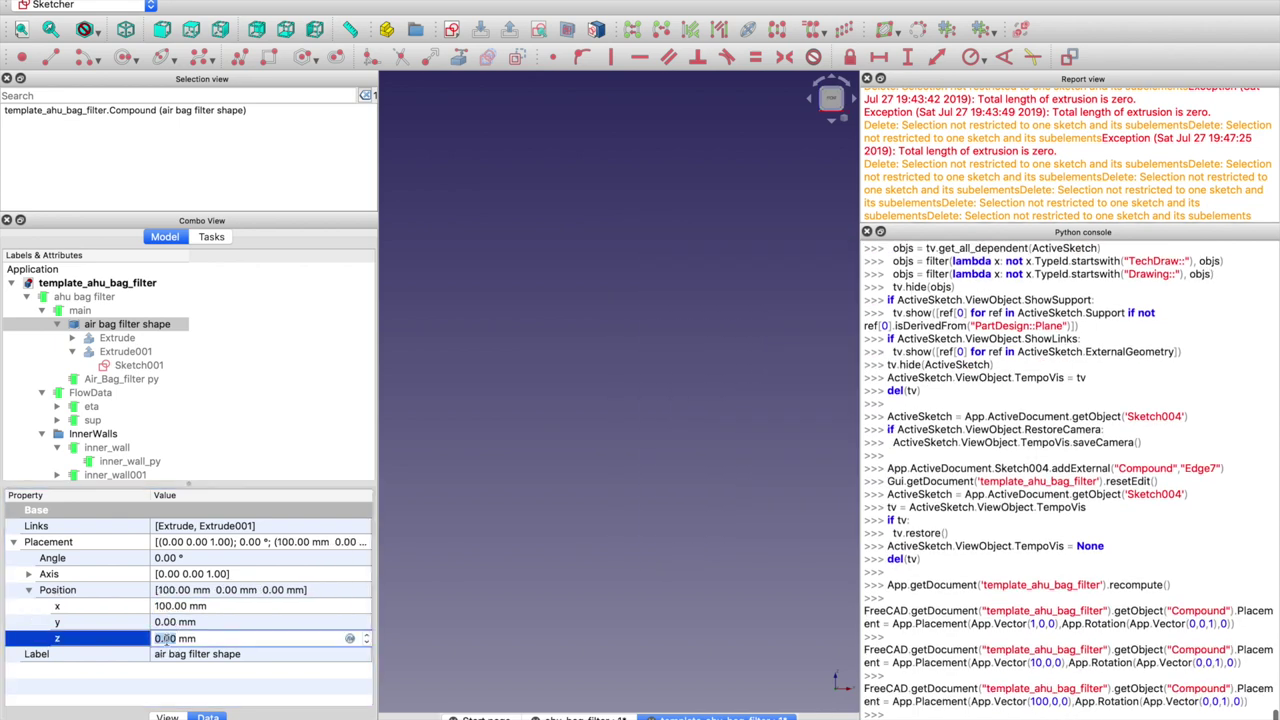
{"action": "type", "text": "200"}
{"action": "key", "text": "Return"}
{"action": "scroll", "coordinate": [141, 455], "scroll_direction": "down", "scroll_amount": 2}
{"action": "scroll", "coordinate": [141, 455], "scroll_direction": "down", "scroll_amount": 1}
{"action": "double_click", "coordinate": [141, 456]}
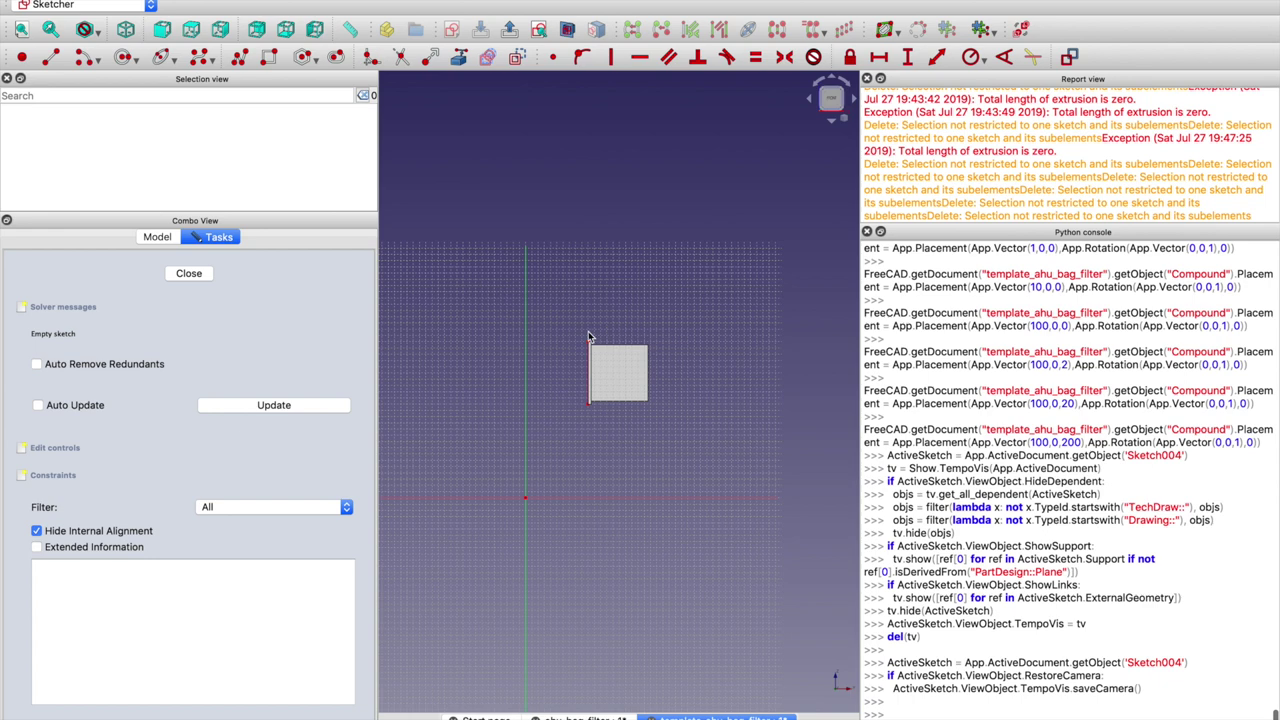
Draw two stacked vertical lines above the square and a horizontal line across their top
{"action": "scroll", "coordinate": [592, 345], "scroll_direction": "up", "scroll_amount": 3}
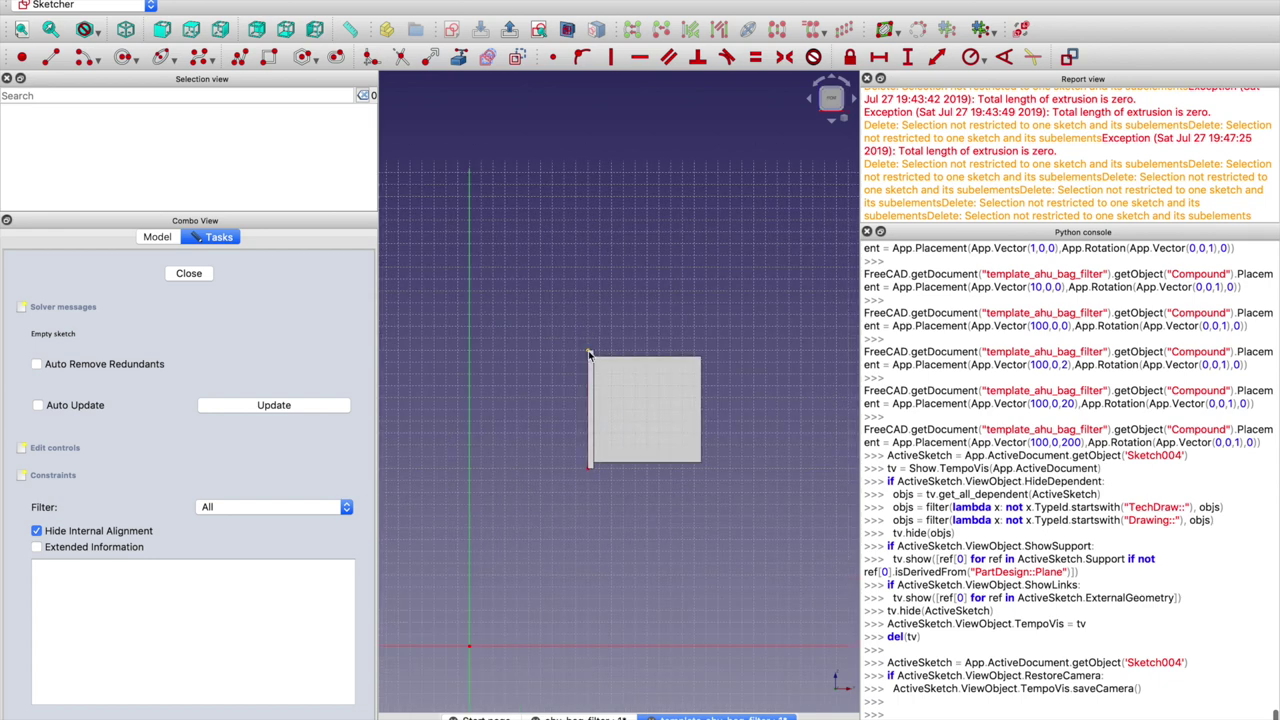
{"action": "left_click", "coordinate": [54, 59]}
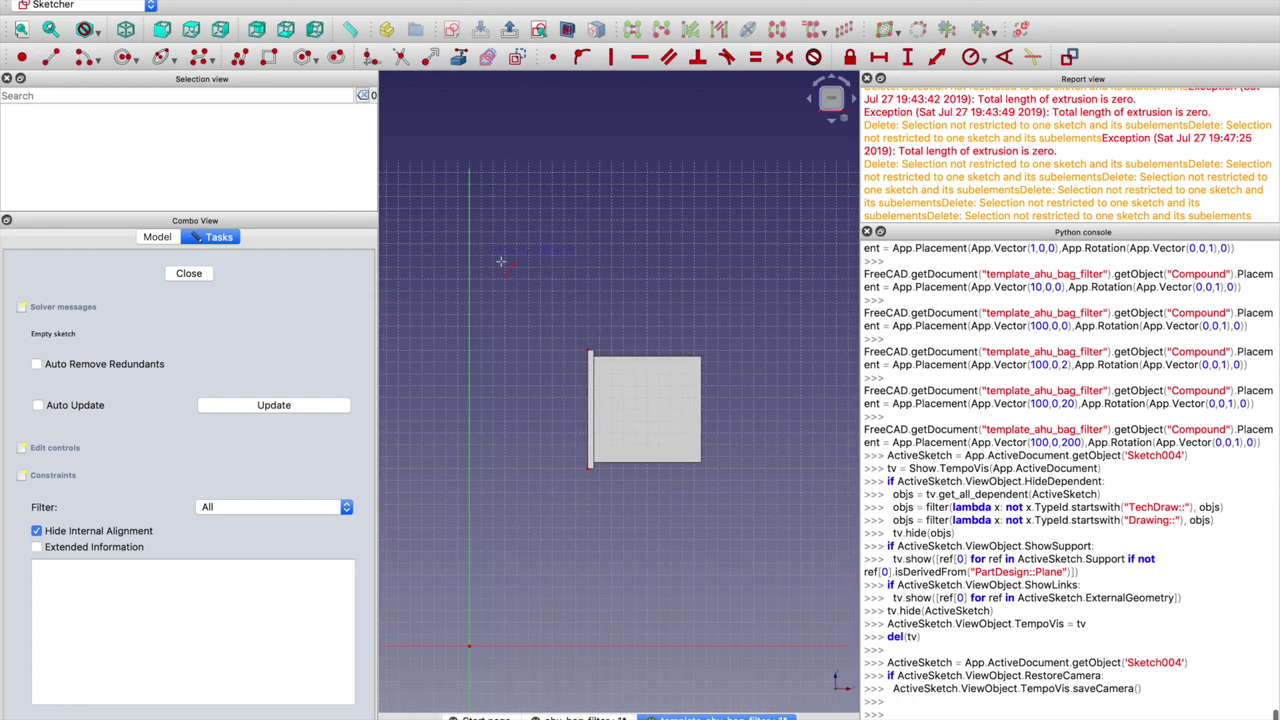
{"action": "left_click", "coordinate": [587, 329]}
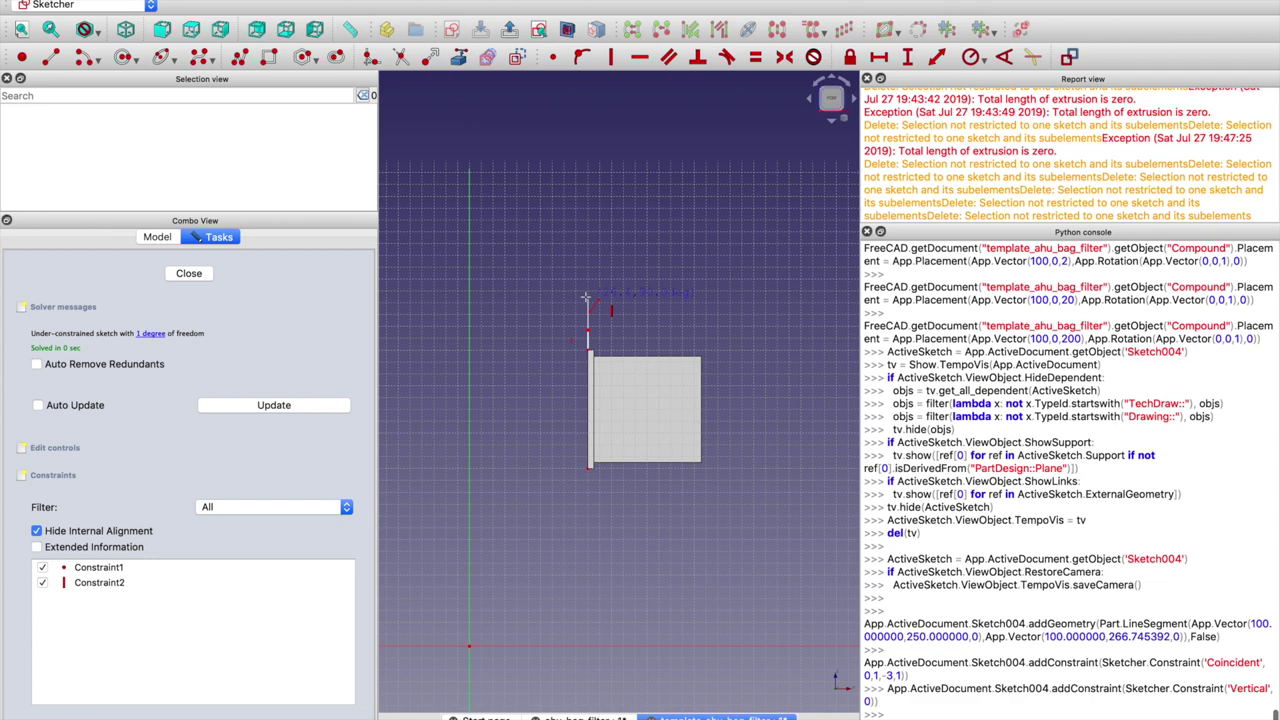
{"action": "left_click", "coordinate": [587, 296]}
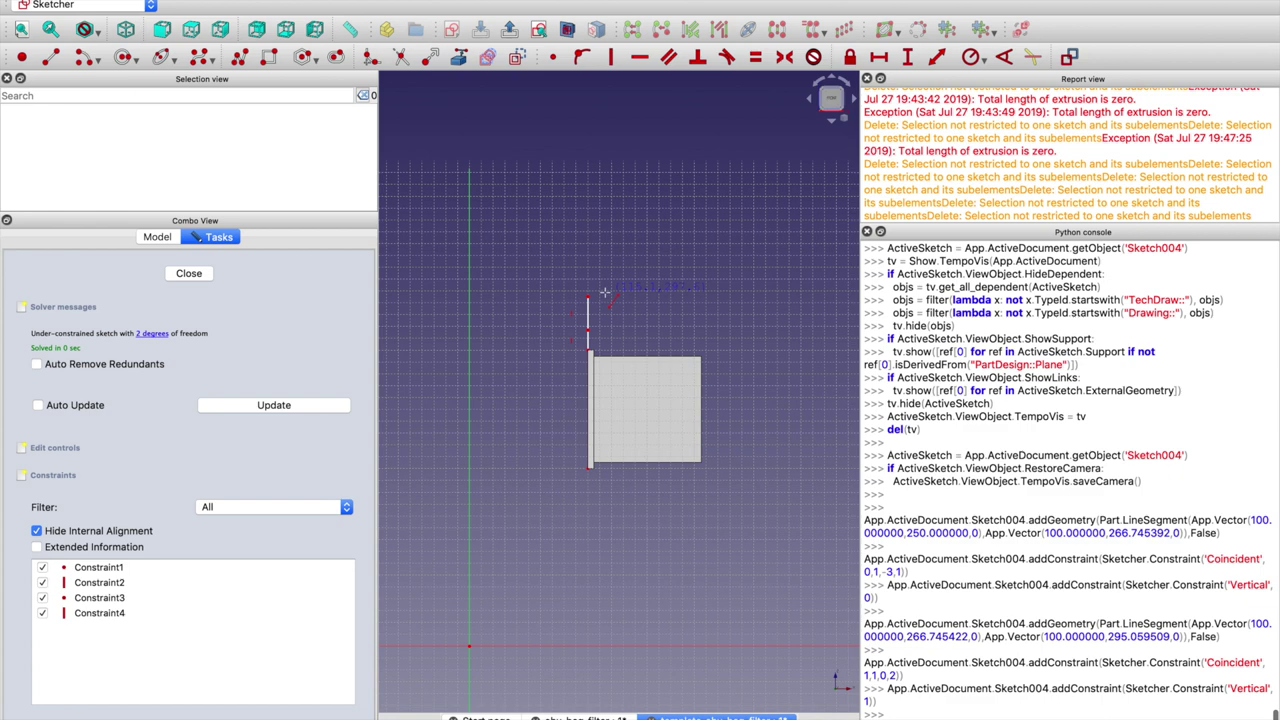
{"action": "left_click", "coordinate": [518, 297]}
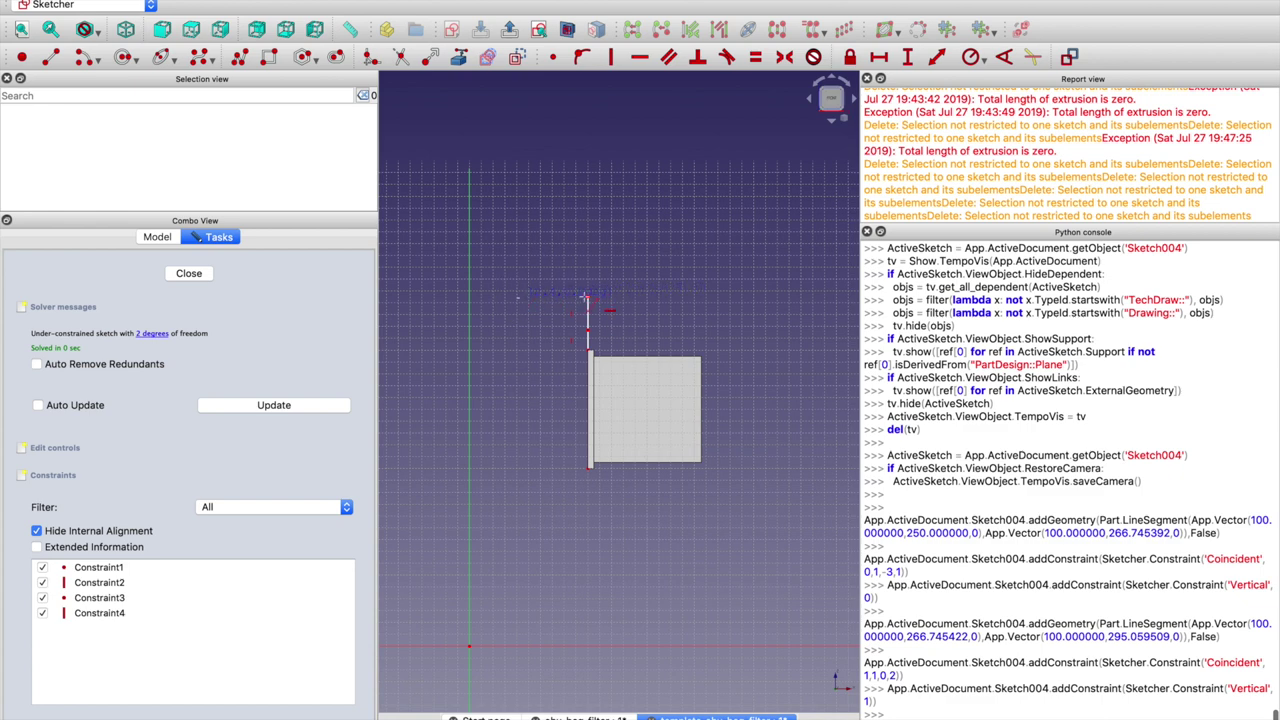
{"action": "left_click", "coordinate": [690, 294]}
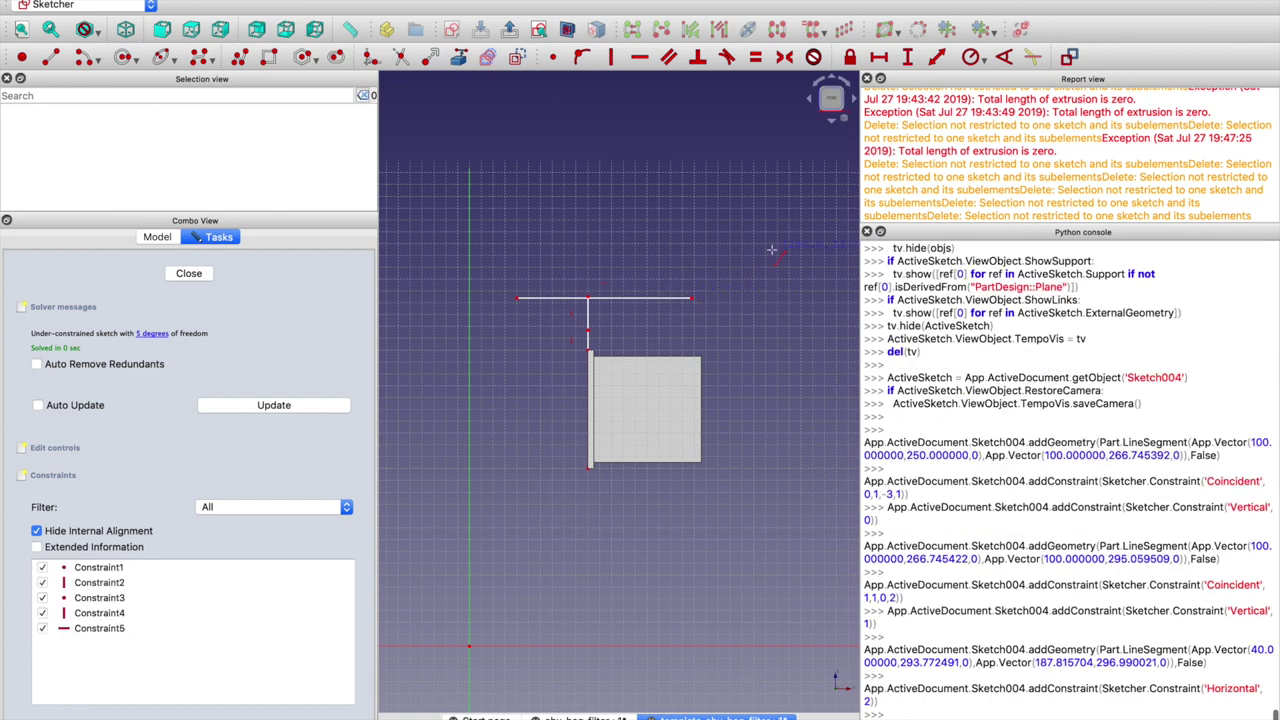
Attach the vertical line's top endpoint onto the horizontal line, then drag it higher
{"action": "left_click", "coordinate": [605, 298]}
{"action": "left_click", "coordinate": [589, 298]}
{"action": "key", "text": "o"}
{"action": "left_click", "coordinate": [644, 310]}
{"action": "left_click", "coordinate": [601, 298]}
{"action": "mouse_move", "coordinate": [601, 301]}
{"action": "left_mouse_down"}
{"action": "mouse_move", "coordinate": [606, 271]}
{"action": "mouse_move", "coordinate": [590, 289]}
{"action": "mouse_move", "coordinate": [674, 288]}
{"action": "left_mouse_up"}
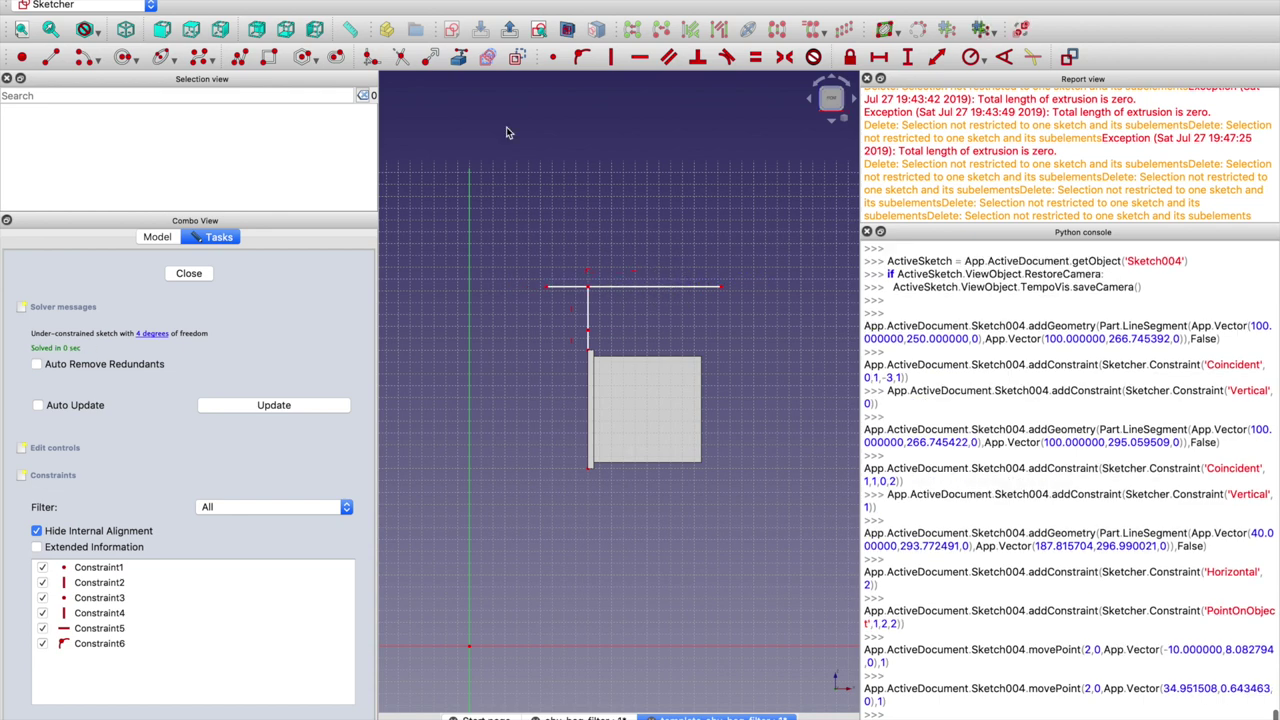
{"action": "left_click", "coordinate": [529, 165]}
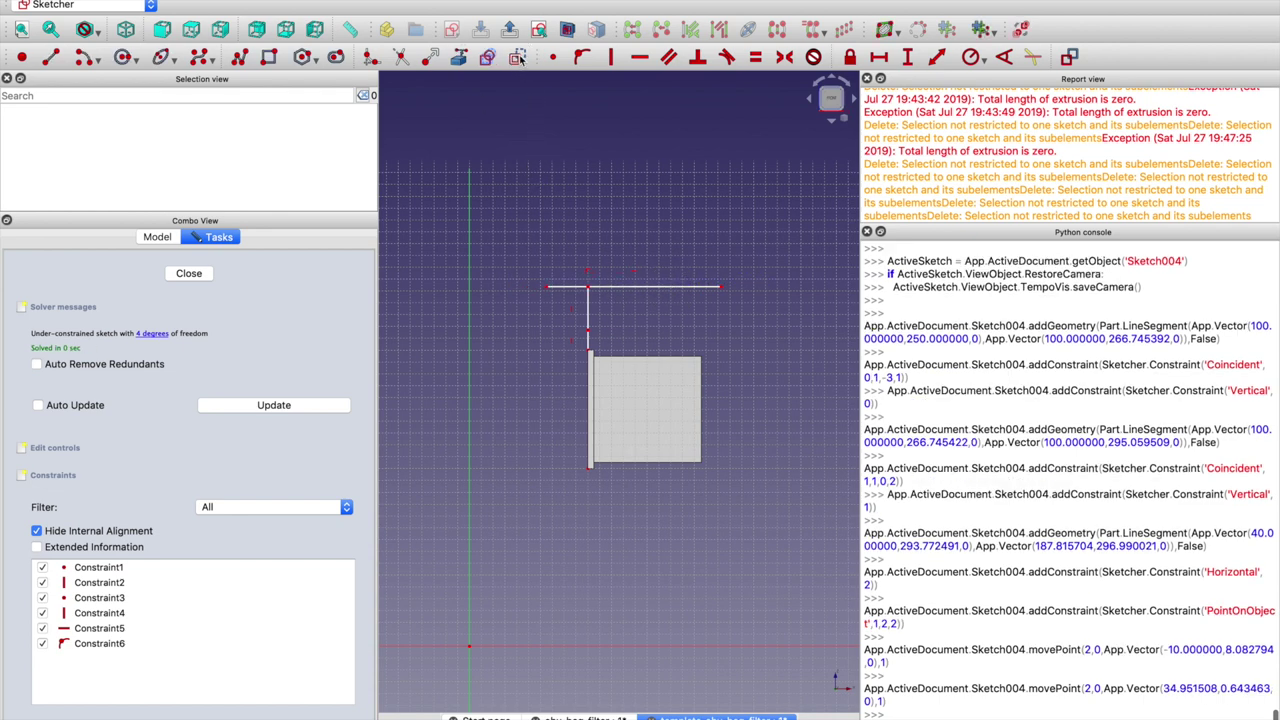
Draw a circle of about 59.5 mm radius above-left of the T and readjust the horizontal line
{"action": "left_click", "coordinate": [125, 57]}
{"action": "left_click", "coordinate": [567, 188]}
{"action": "right_click", "coordinate": [543, 297]}
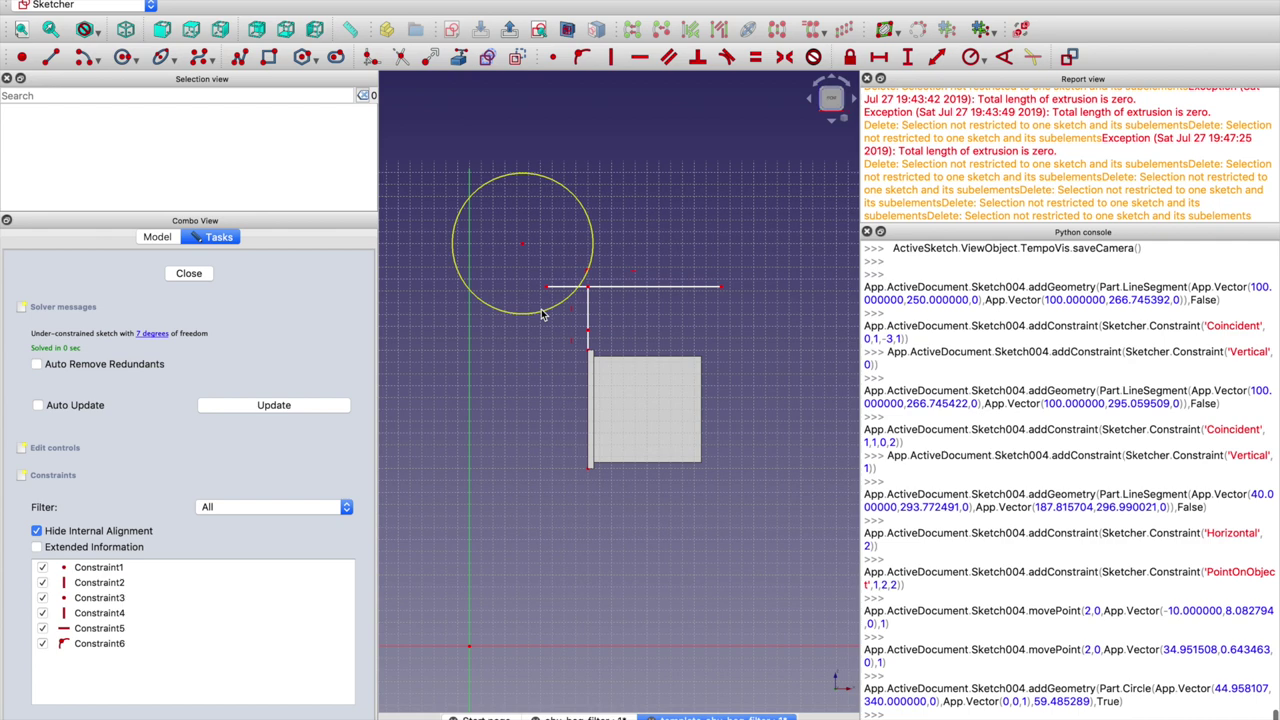
{"action": "left_click", "coordinate": [544, 314]}
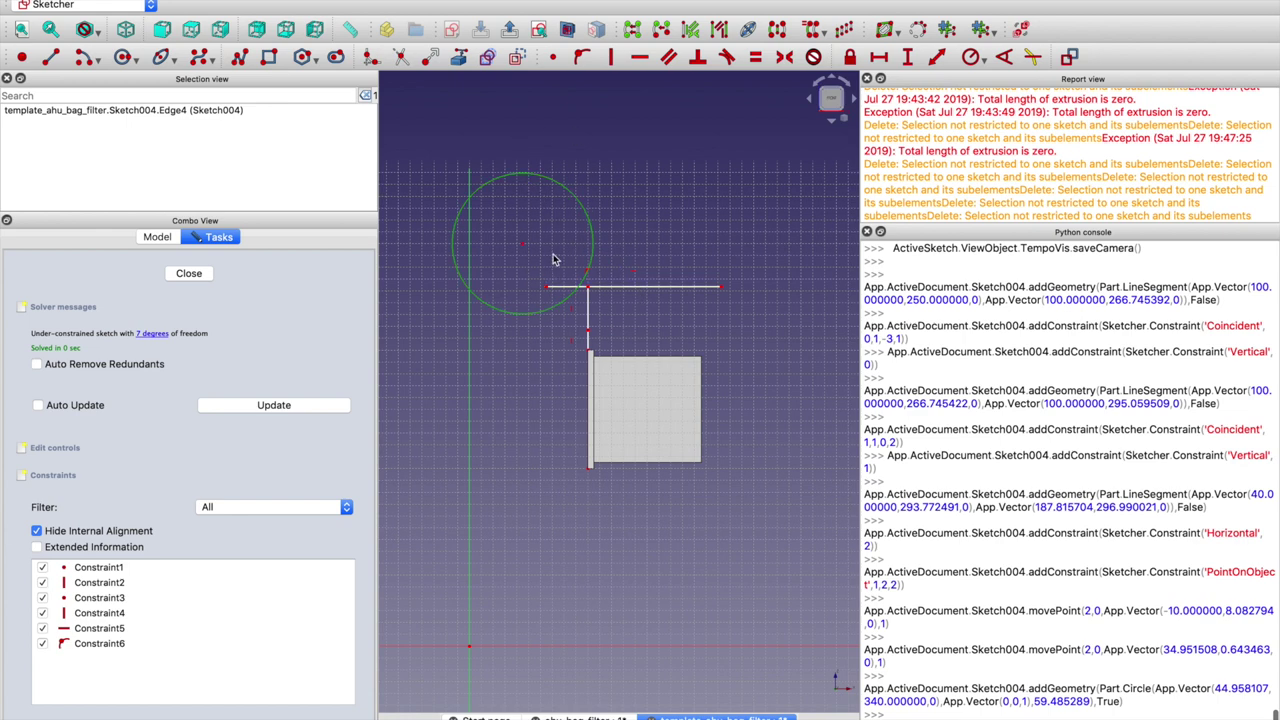
{"action": "mouse_move", "coordinate": [619, 291]}
{"action": "left_mouse_down"}
{"action": "mouse_move", "coordinate": [617, 274]}
{"action": "mouse_move", "coordinate": [646, 297]}
{"action": "mouse_move", "coordinate": [606, 288]}
{"action": "mouse_move", "coordinate": [618, 305]}
{"action": "mouse_move", "coordinate": [619, 291]}
{"action": "left_mouse_up"}
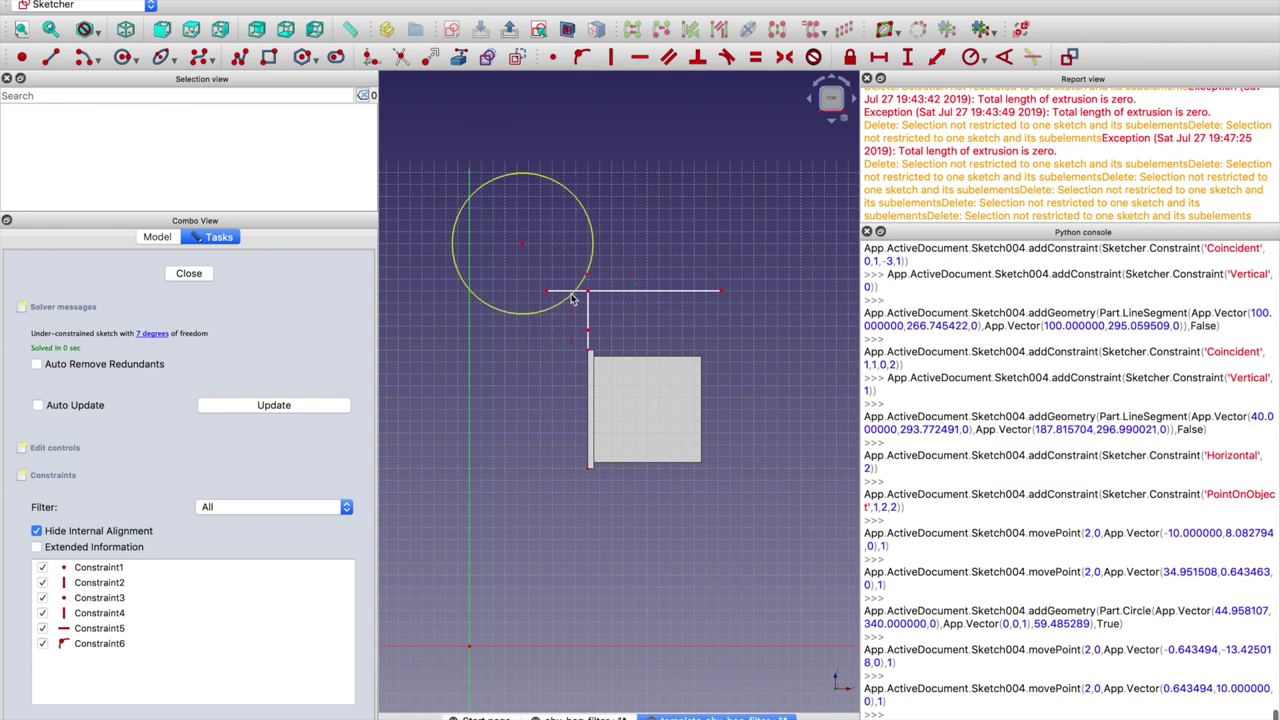
{"action": "left_click", "coordinate": [628, 229]}
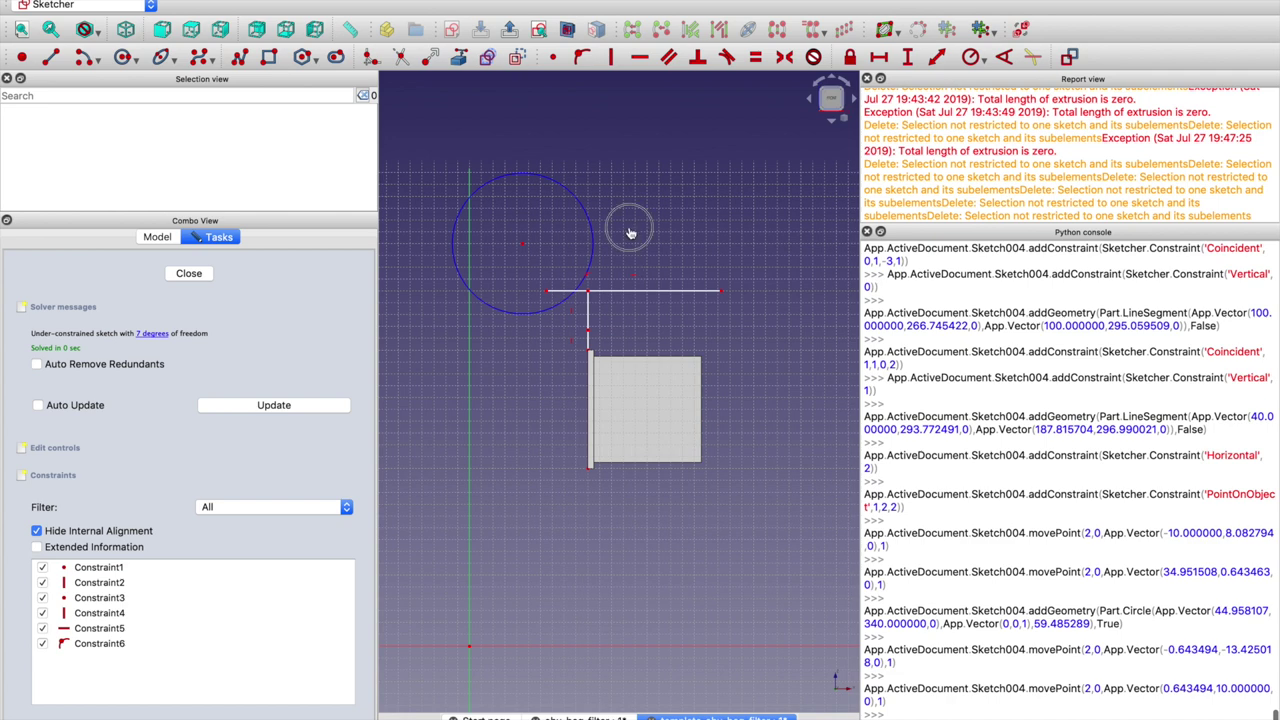
Put the line endpoint on the circle and the circle's centre on the vertical line
{"action": "left_click", "coordinate": [563, 300]}
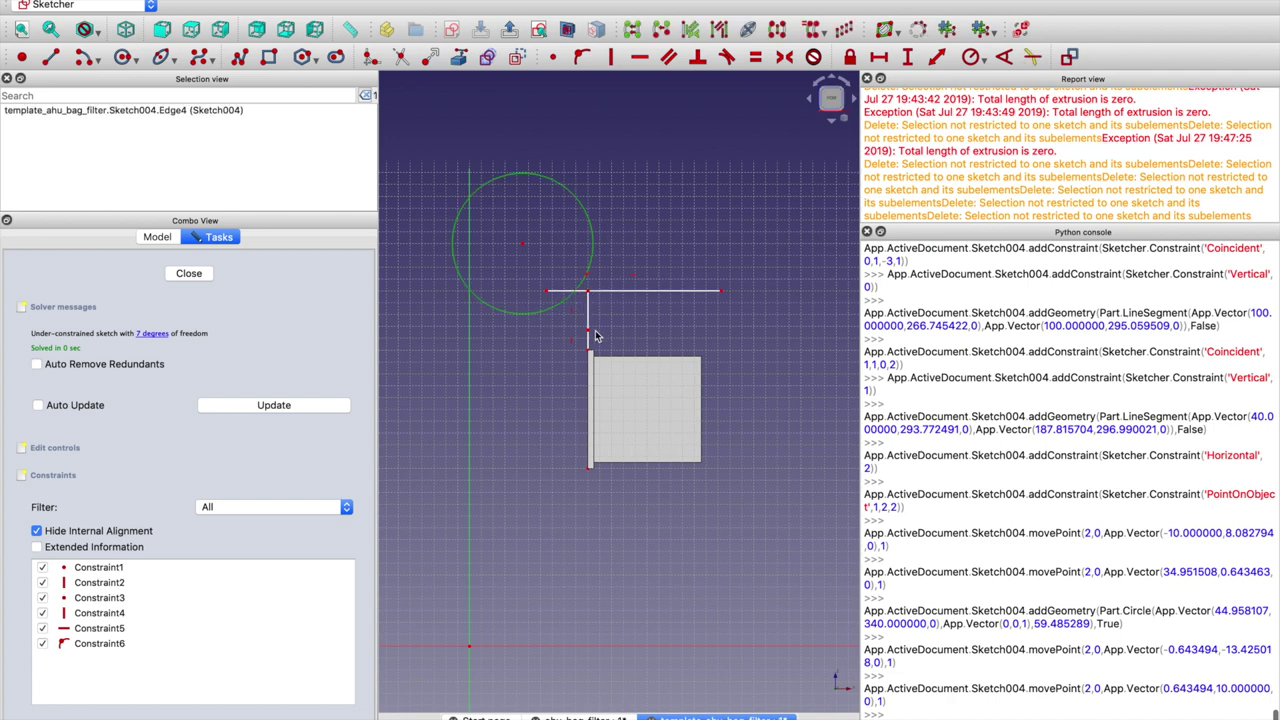
{"action": "left_click", "coordinate": [589, 336]}
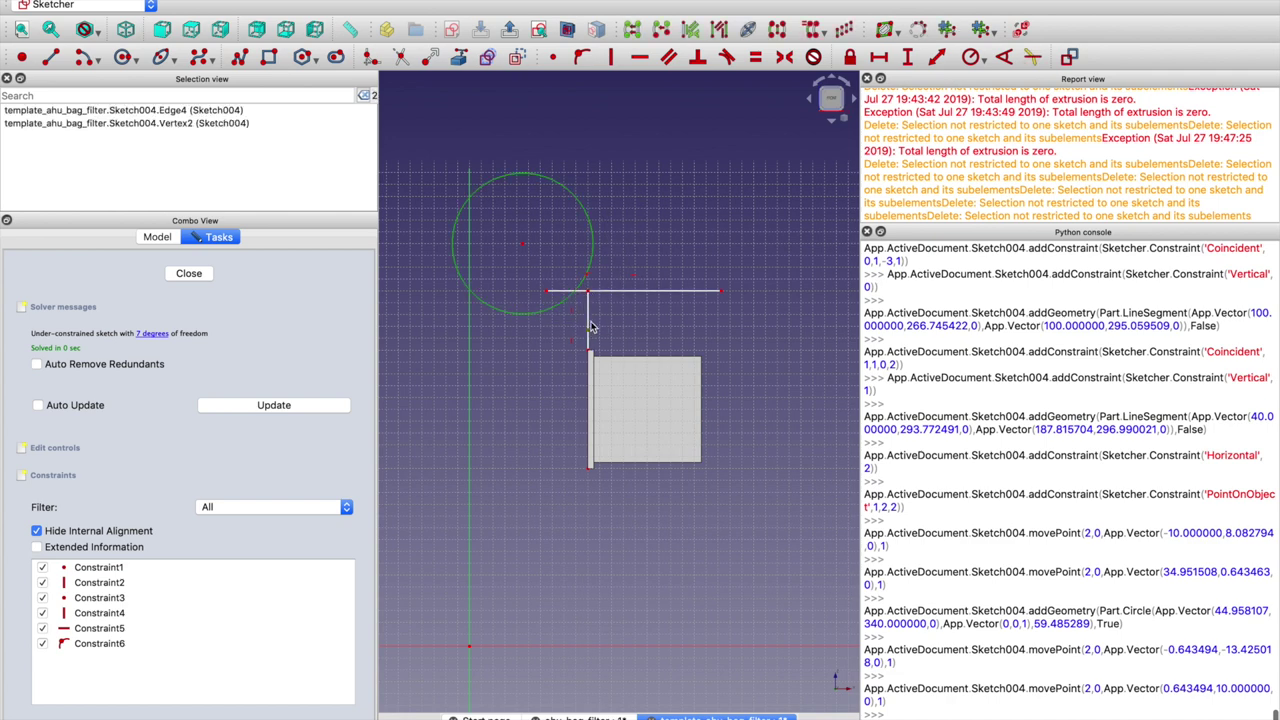
{"action": "left_click", "coordinate": [581, 57]}
{"action": "mouse_move", "coordinate": [612, 208]}
{"action": "left_mouse_down"}
{"action": "mouse_move", "coordinate": [626, 191]}
{"action": "mouse_move", "coordinate": [612, 213]}
{"action": "left_mouse_up"}
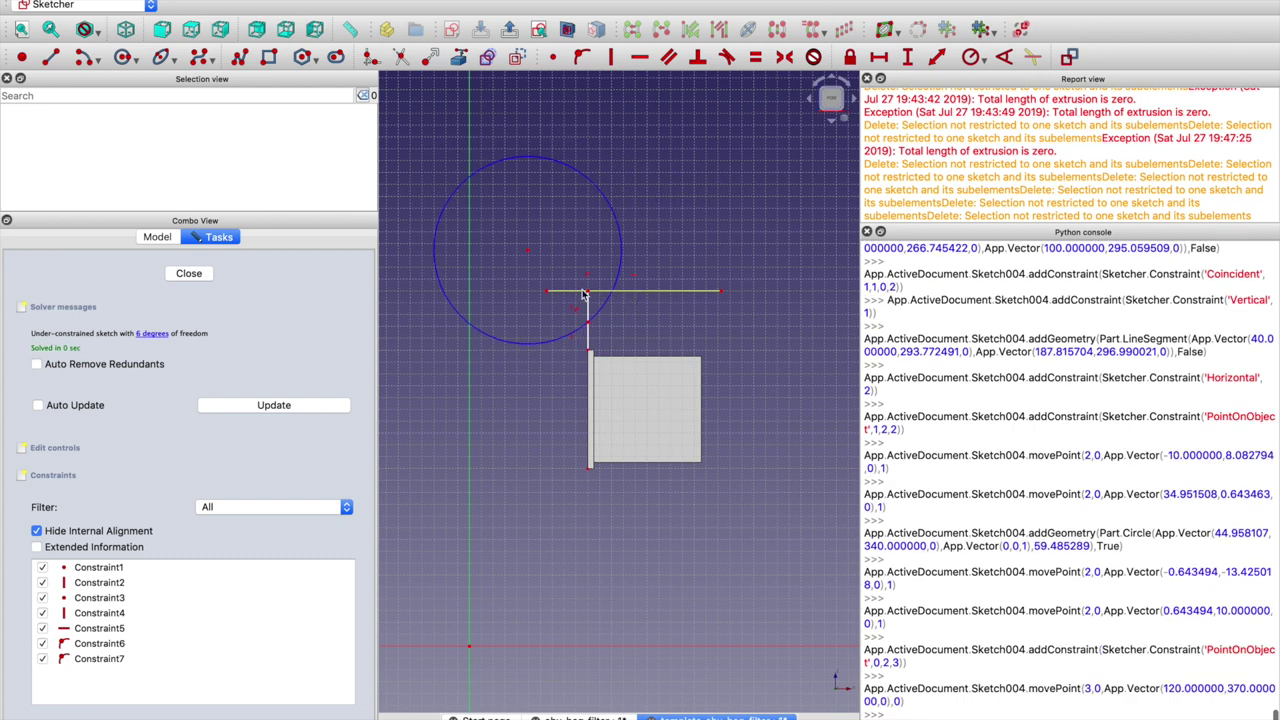
{"action": "left_click", "coordinate": [530, 254]}
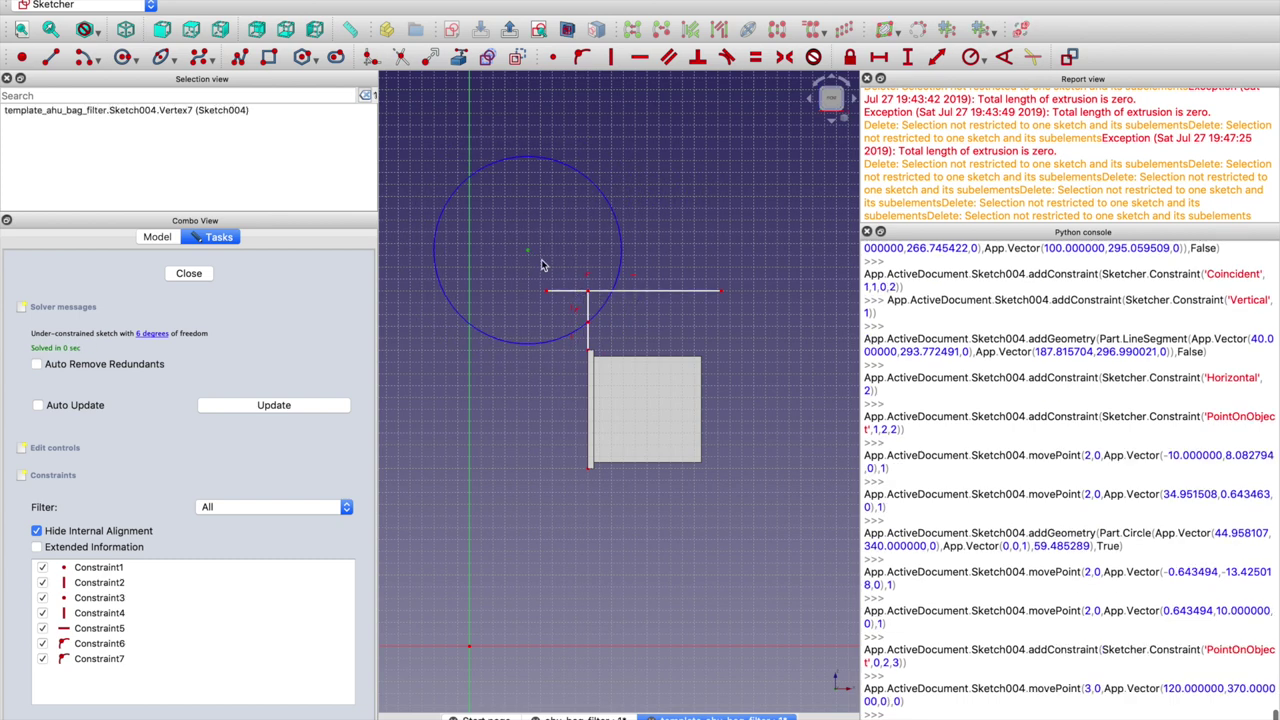
{"action": "left_click", "coordinate": [590, 338]}
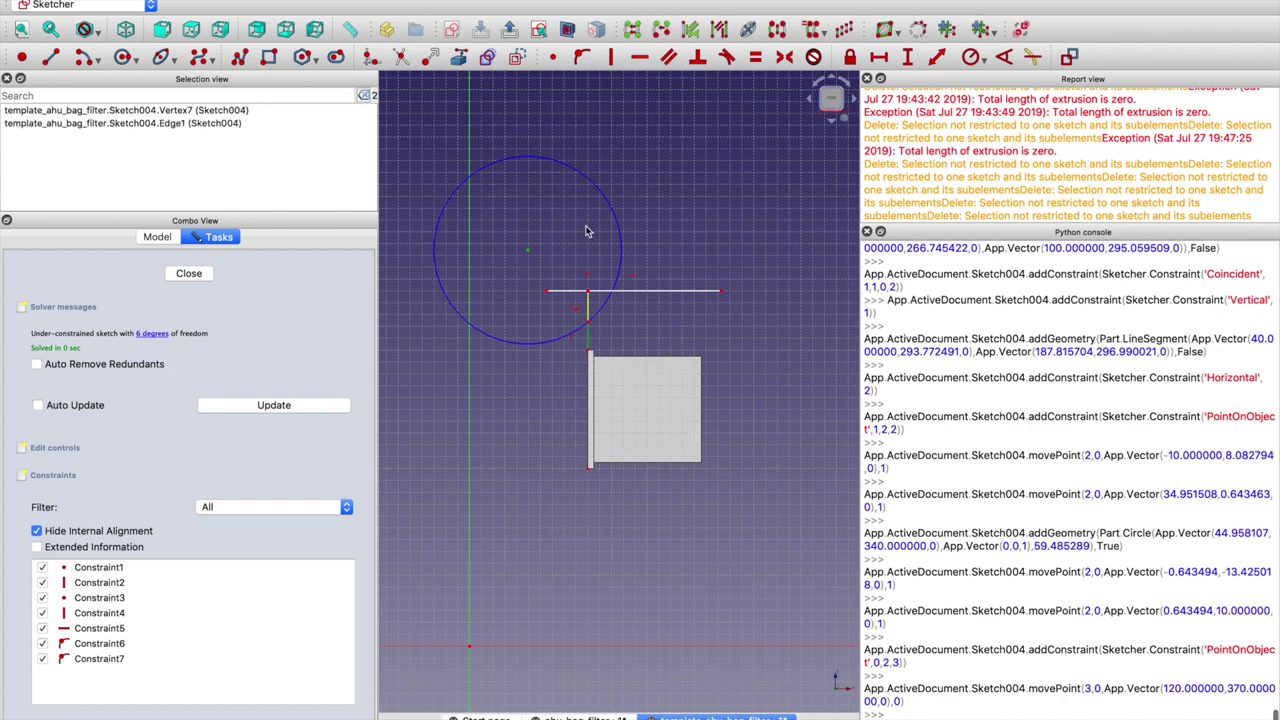
{"action": "left_click", "coordinate": [583, 57]}
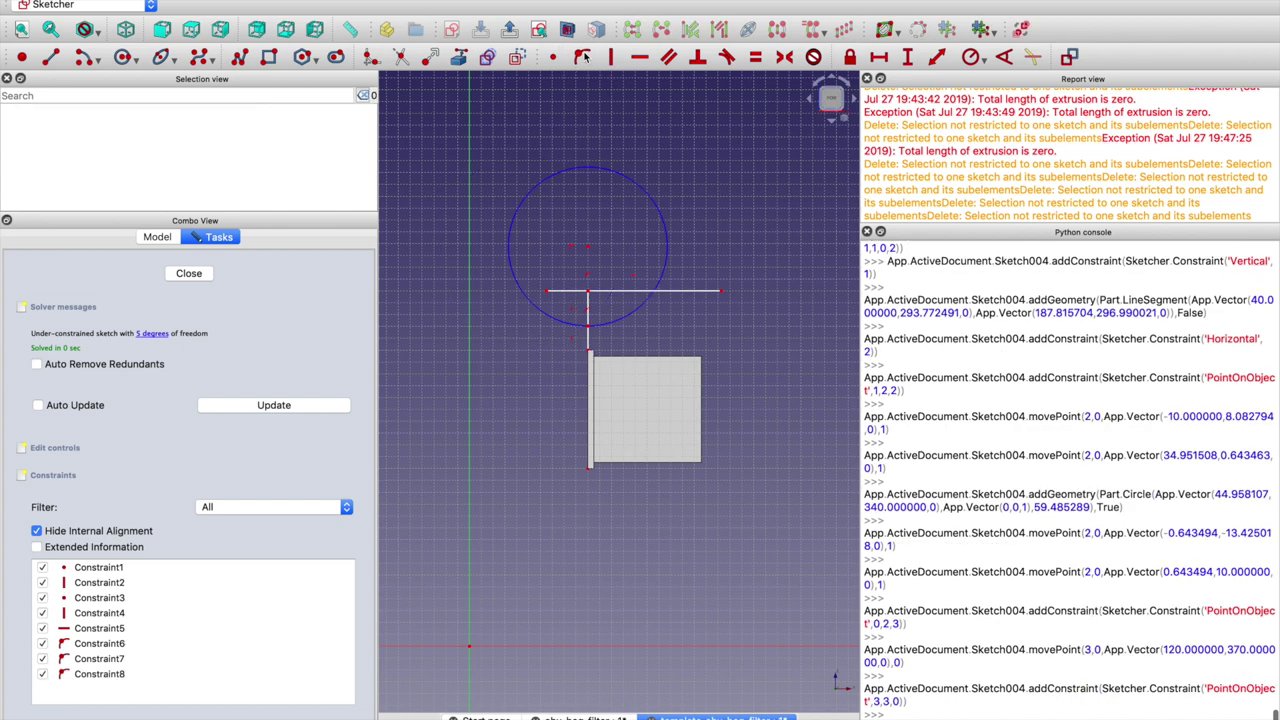
{"action": "left_click_drag", "start_coordinate": [624, 180], "coordinate": [627, 175]}
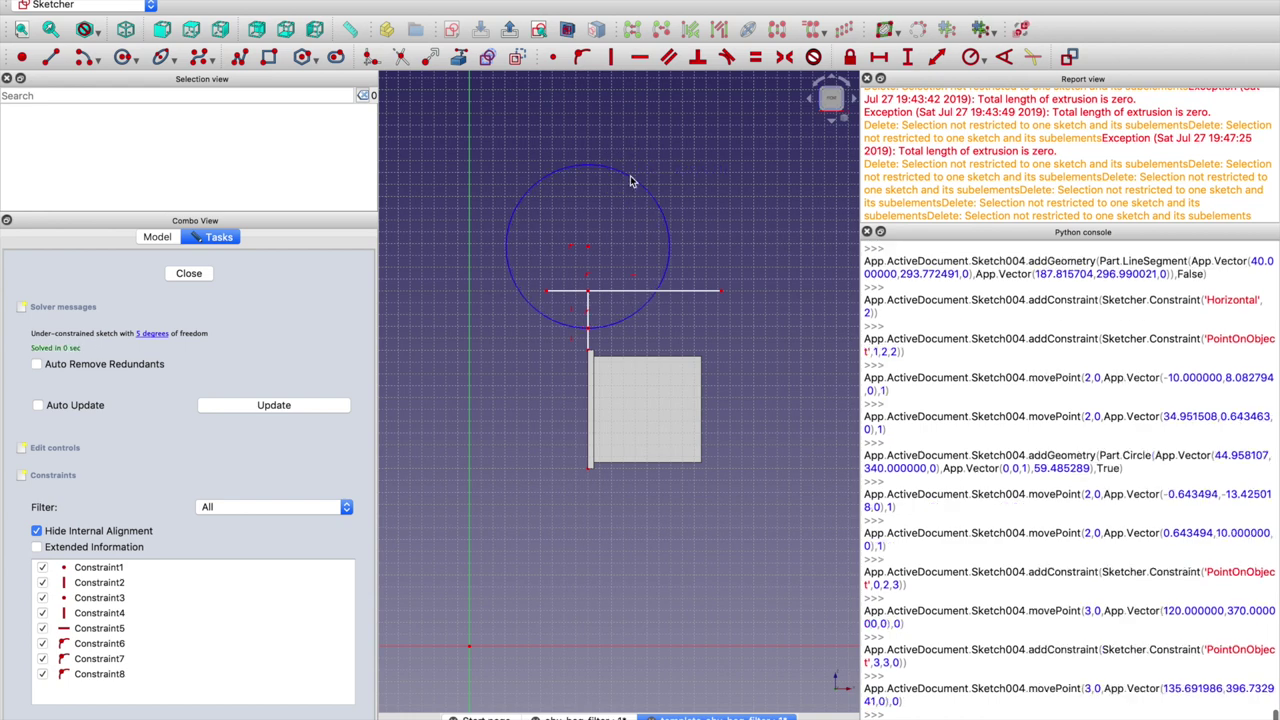
Place a point on the circle's rim, constrain it onto the horizontal line, and raise the line
{"action": "left_click", "coordinate": [20, 58]}
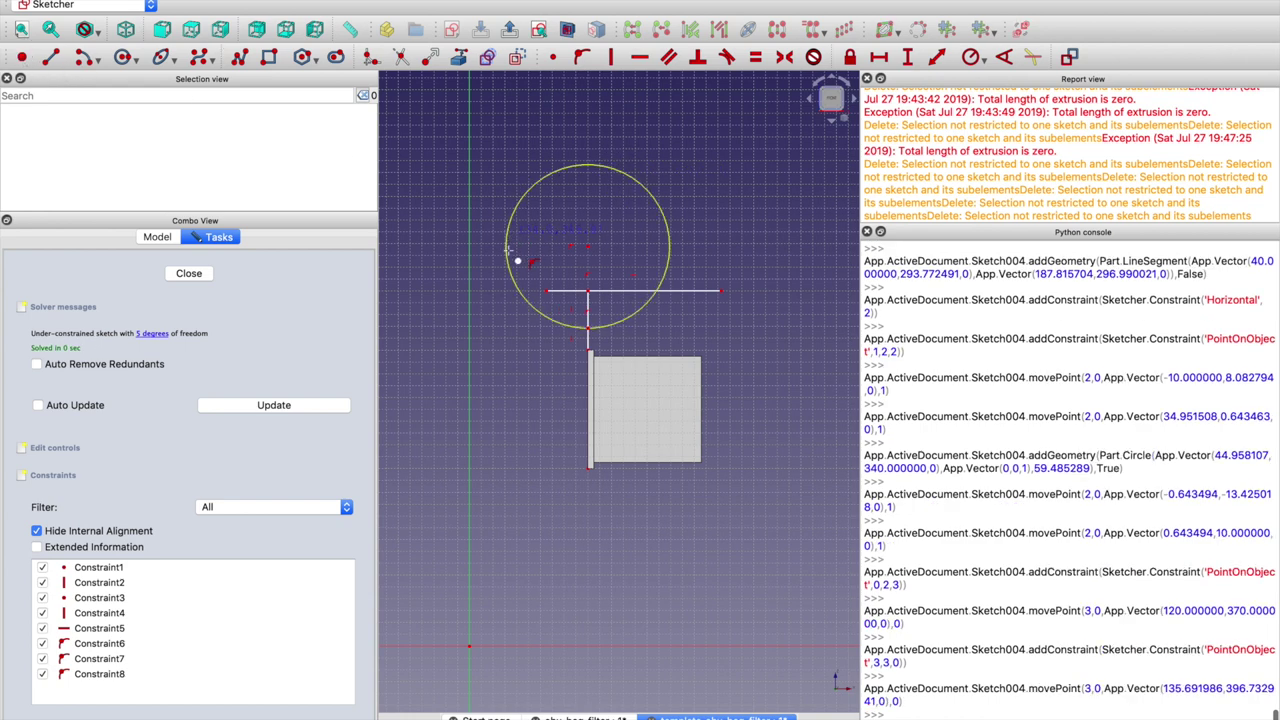
{"action": "left_click", "coordinate": [668, 276]}
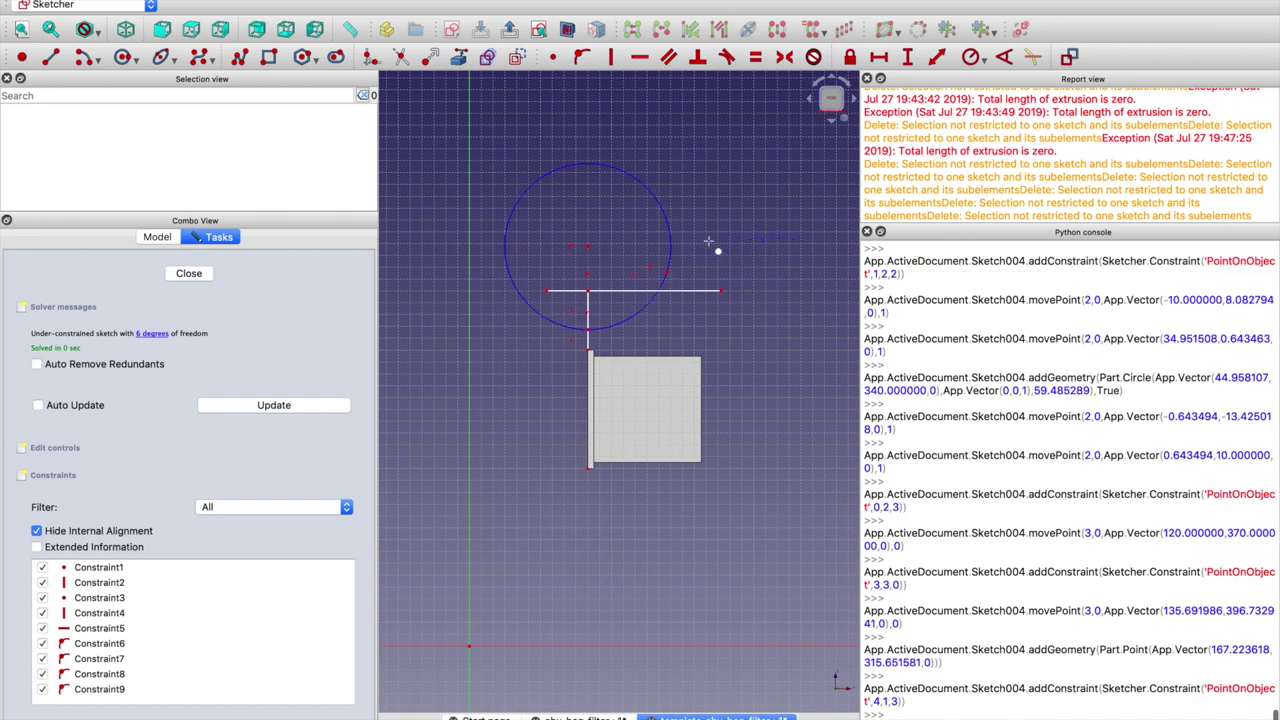
{"action": "left_click", "coordinate": [676, 290]}
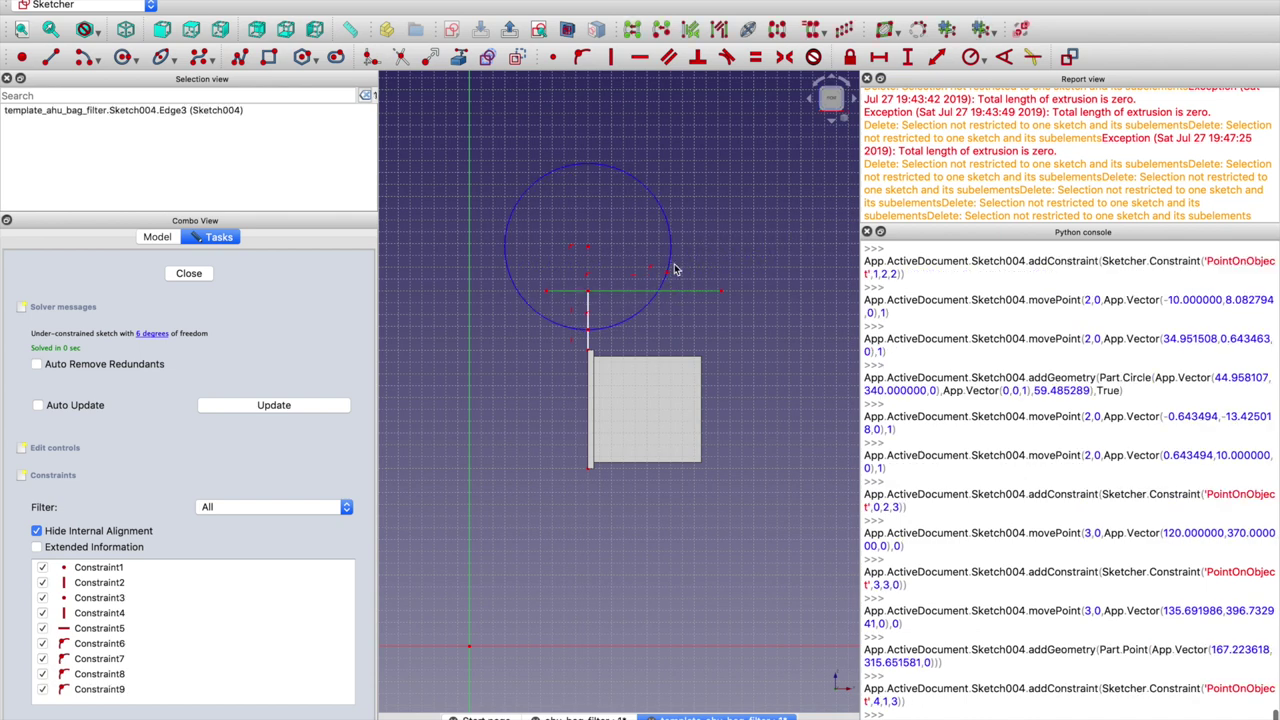
{"action": "left_click", "coordinate": [670, 276]}
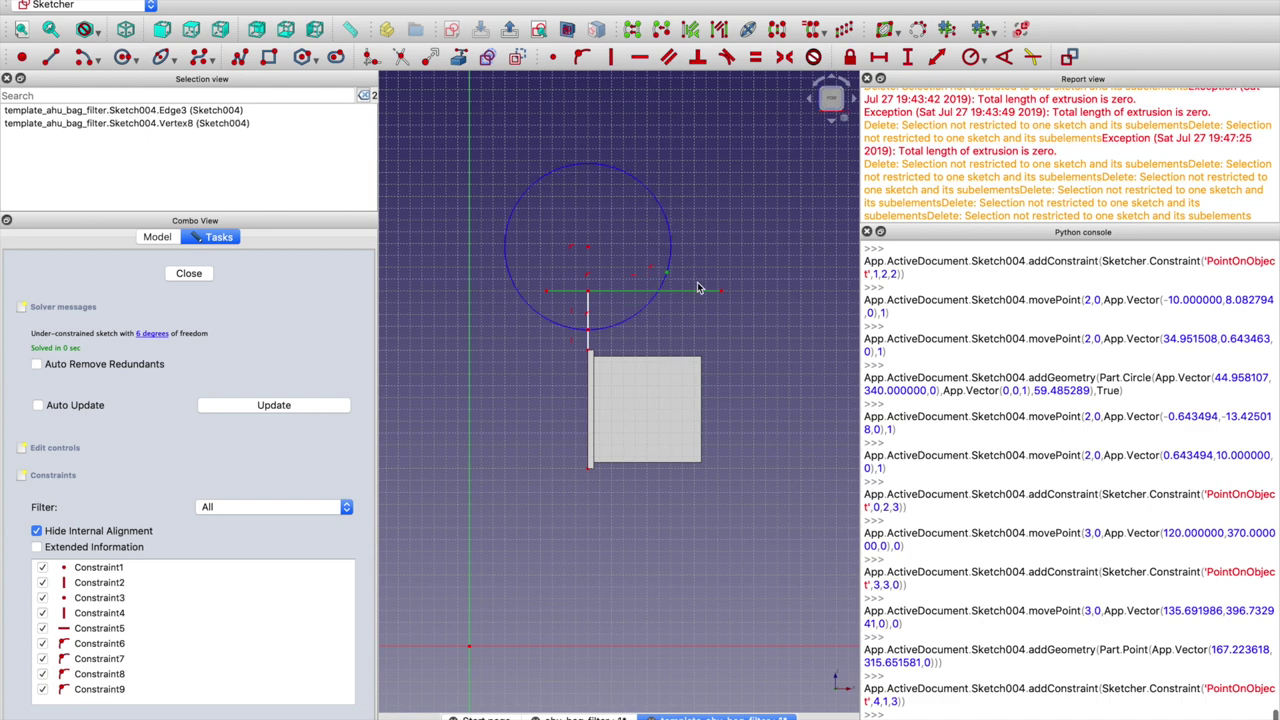
{"action": "key", "text": "o"}
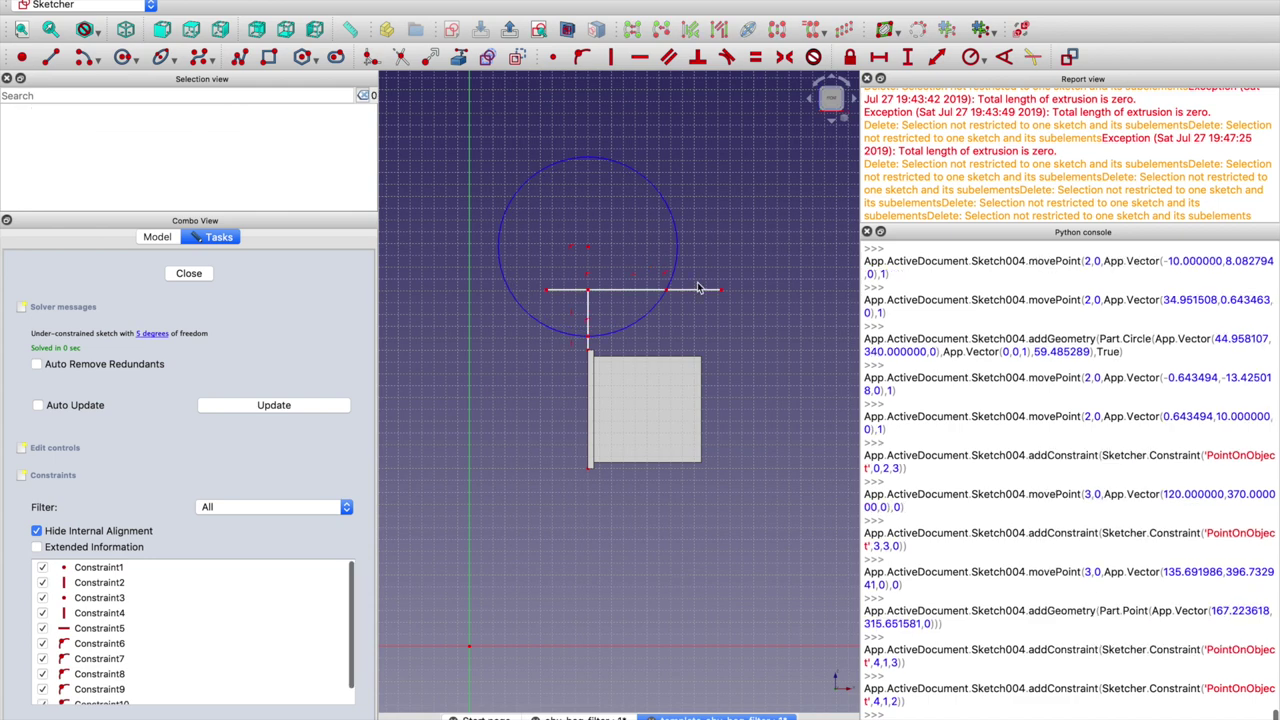
{"action": "left_click", "coordinate": [696, 295]}
{"action": "mouse_move", "coordinate": [696, 295]}
{"action": "left_mouse_down"}
{"action": "mouse_move", "coordinate": [703, 166]}
{"action": "mouse_move", "coordinate": [710, 245]}
{"action": "left_mouse_up"}
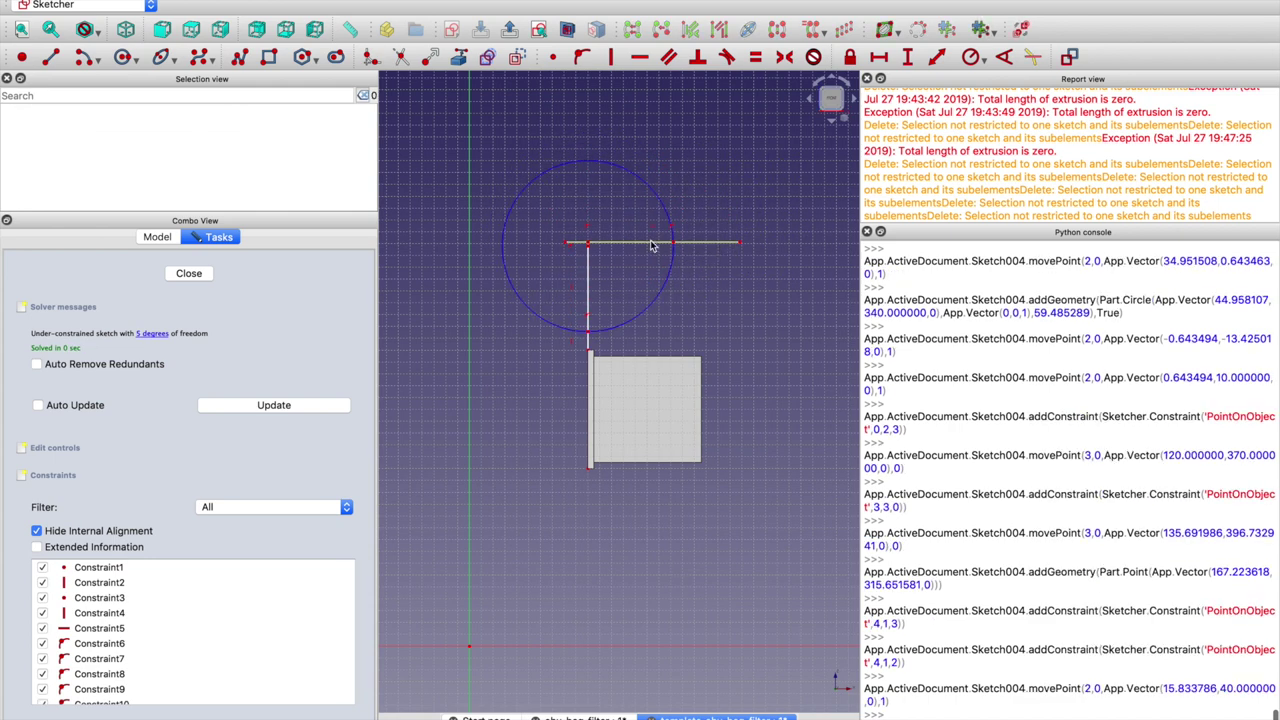
Slide the circle down, shrink it, raise the horizontal line across it, and close the sketch
{"action": "mouse_move", "coordinate": [590, 258]}
{"action": "left_mouse_down"}
{"action": "mouse_move", "coordinate": [594, 286]}
{"action": "mouse_move", "coordinate": [613, 253]}
{"action": "mouse_move", "coordinate": [619, 309]}
{"action": "left_mouse_up"}
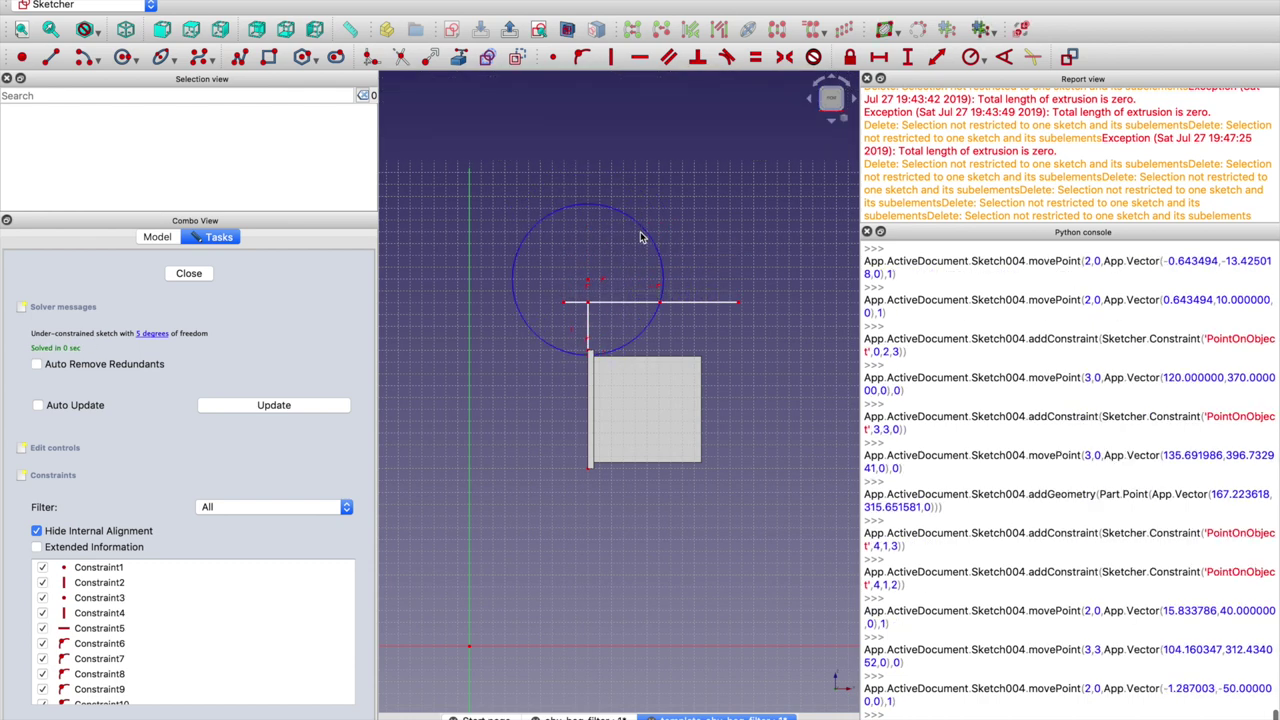
{"action": "left_click_drag", "start_coordinate": [643, 230], "coordinate": [644, 233]}
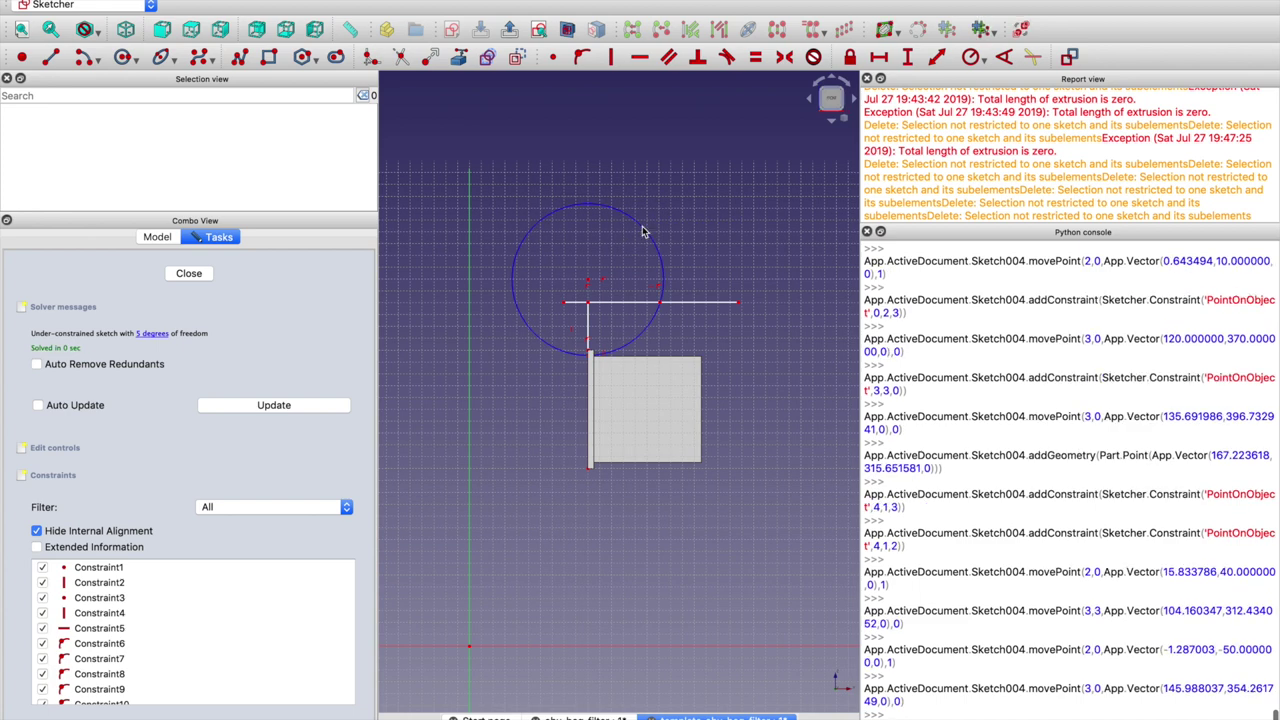
{"action": "left_click_drag", "start_coordinate": [657, 248], "coordinate": [657, 200]}
{"action": "left_click_drag", "start_coordinate": [565, 380], "coordinate": [633, 236]}
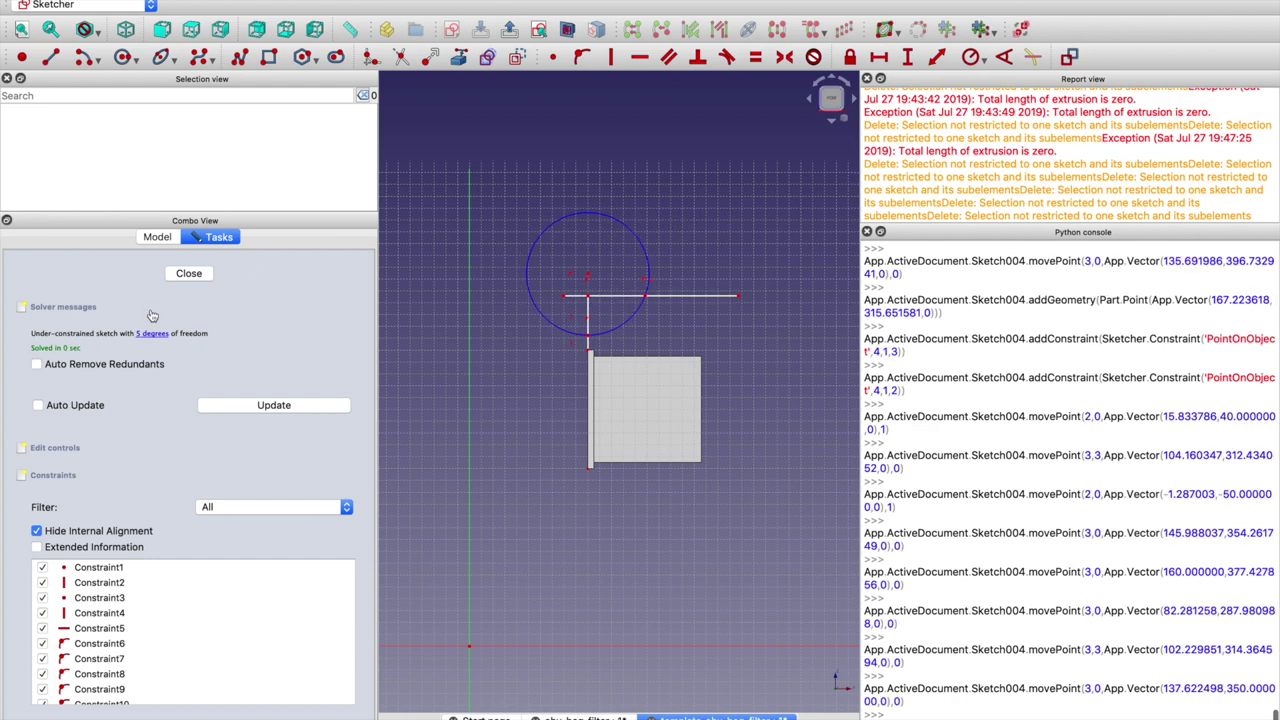
{"action": "left_click", "coordinate": [189, 274]}
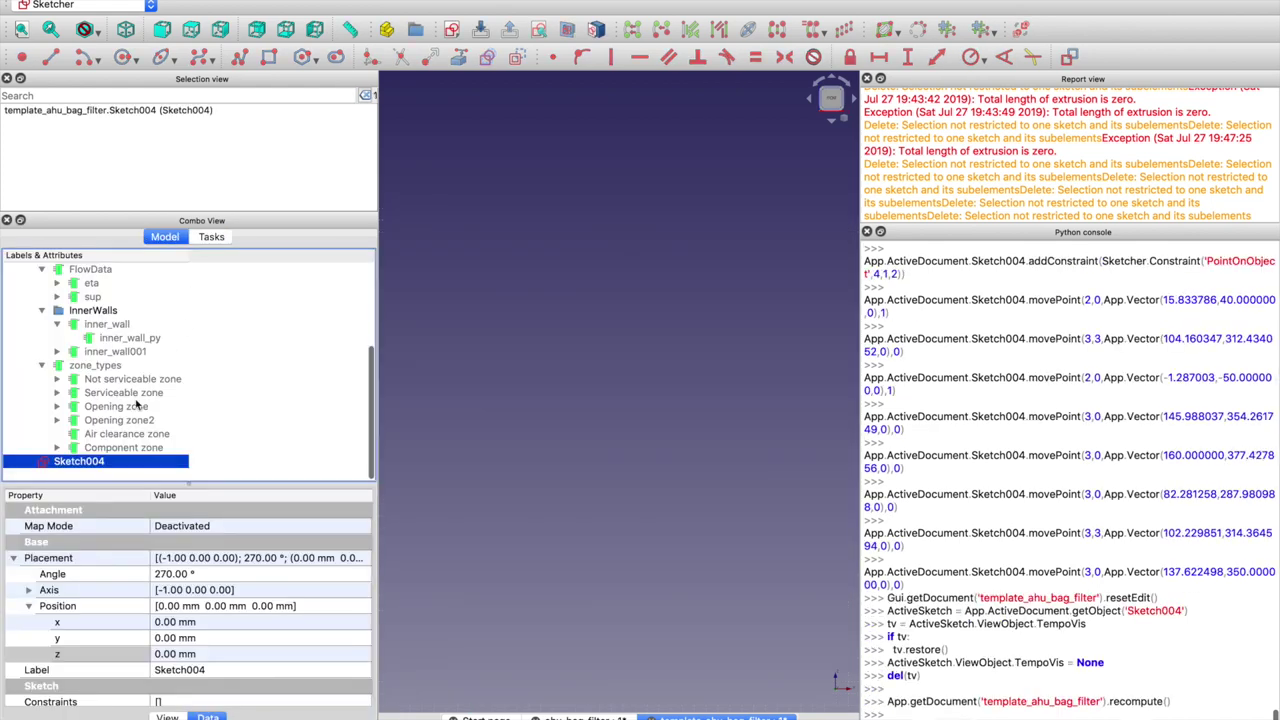
Set inner_wall_py's Minimum Distance to 10 mm and reopen Sketch004
{"action": "left_click", "coordinate": [133, 340]}
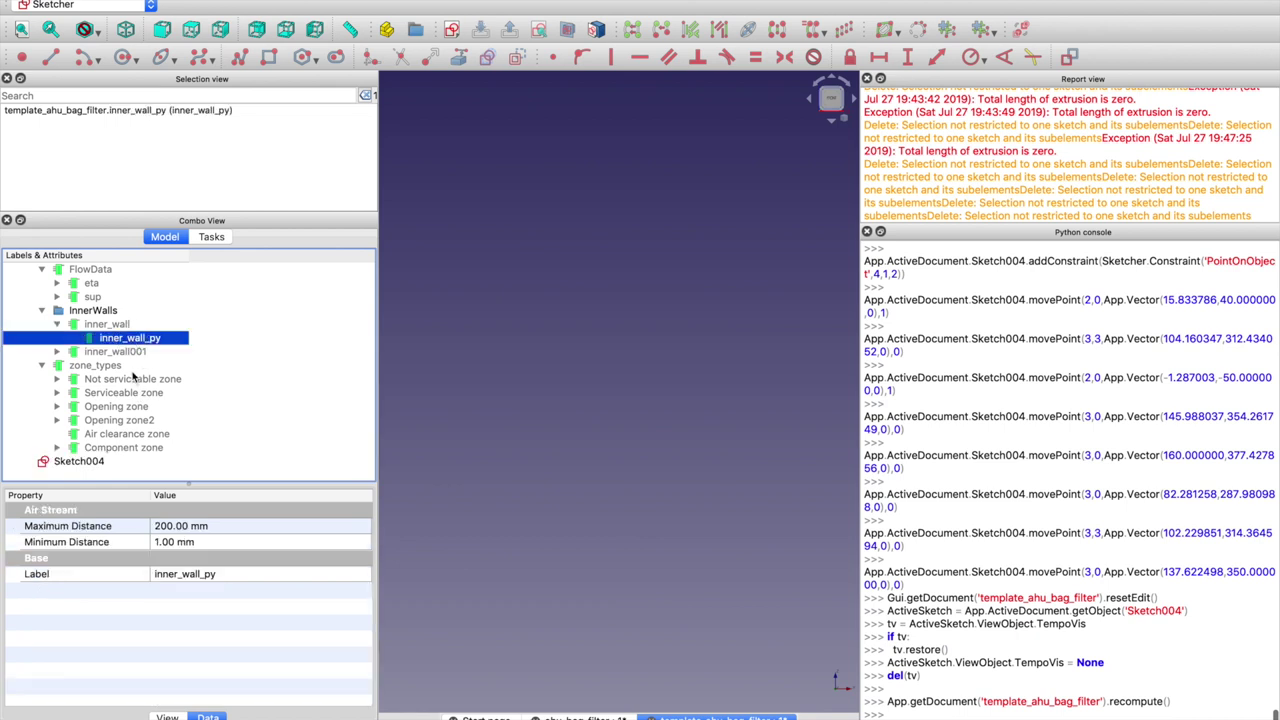
{"action": "left_click", "coordinate": [168, 541]}
{"action": "key", "text": "Return"}
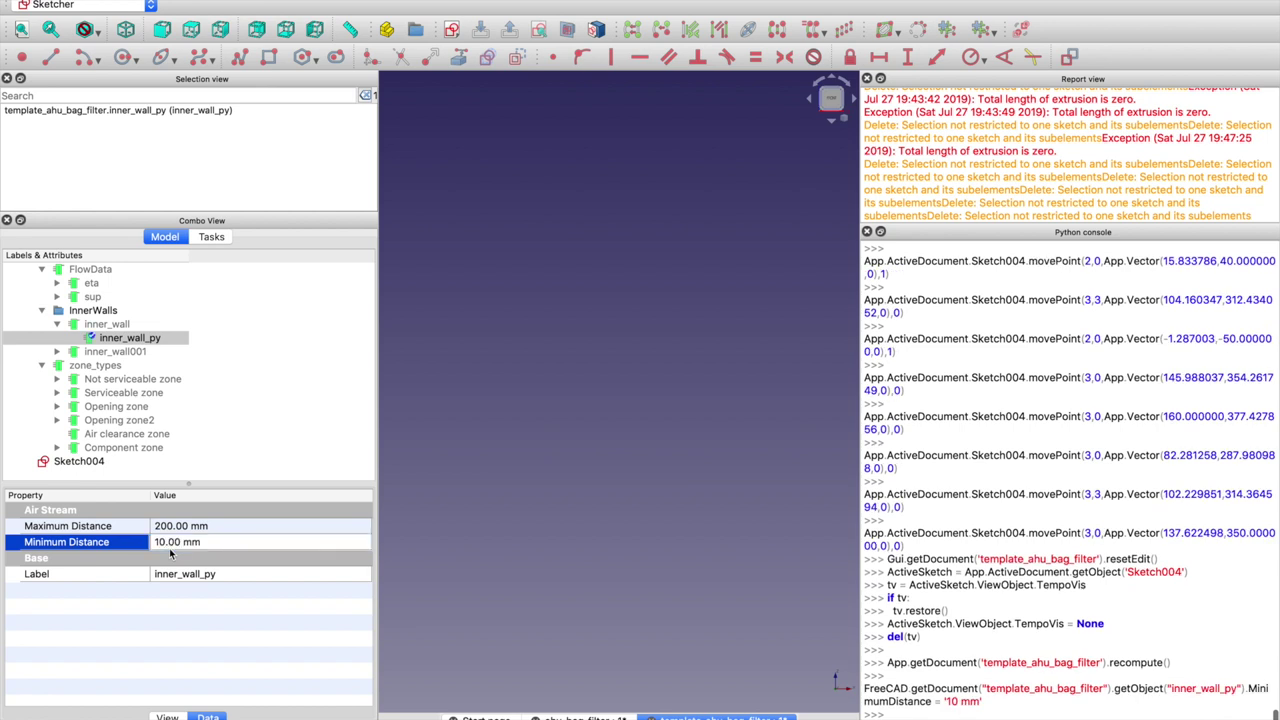
{"action": "left_click", "coordinate": [106, 324]}
{"action": "left_click", "coordinate": [107, 350]}
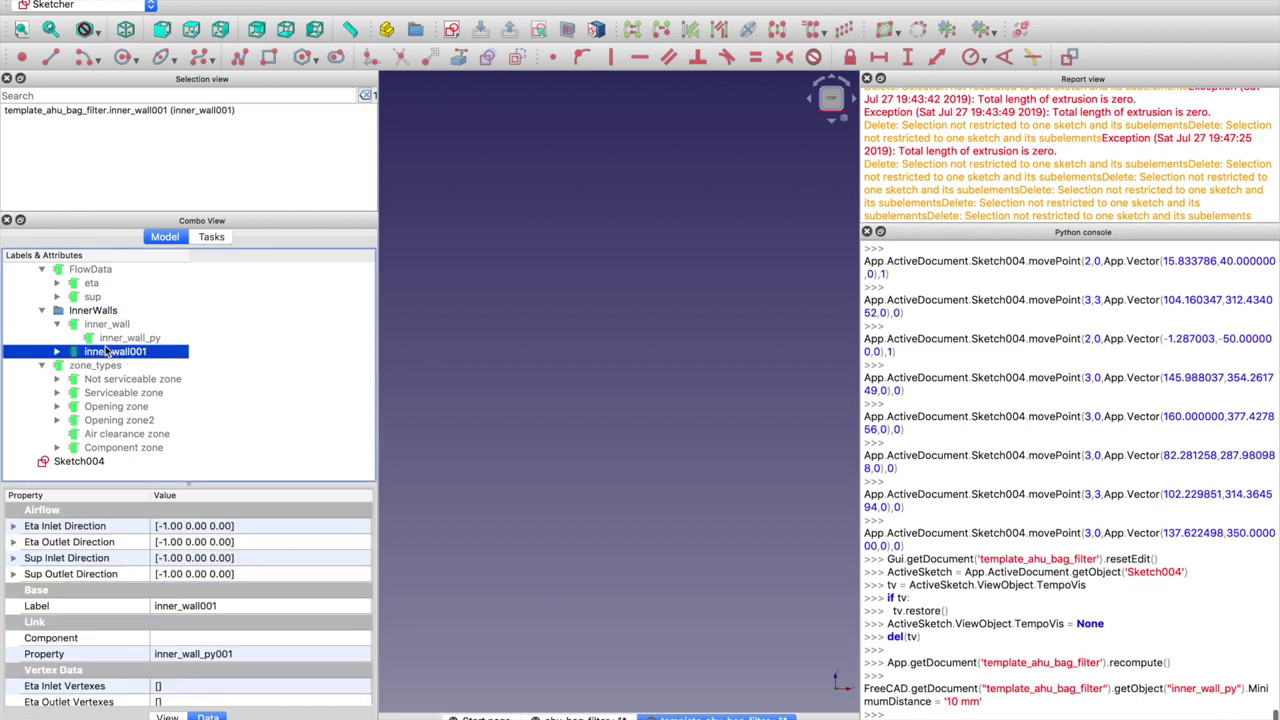
{"action": "left_click", "coordinate": [117, 338]}
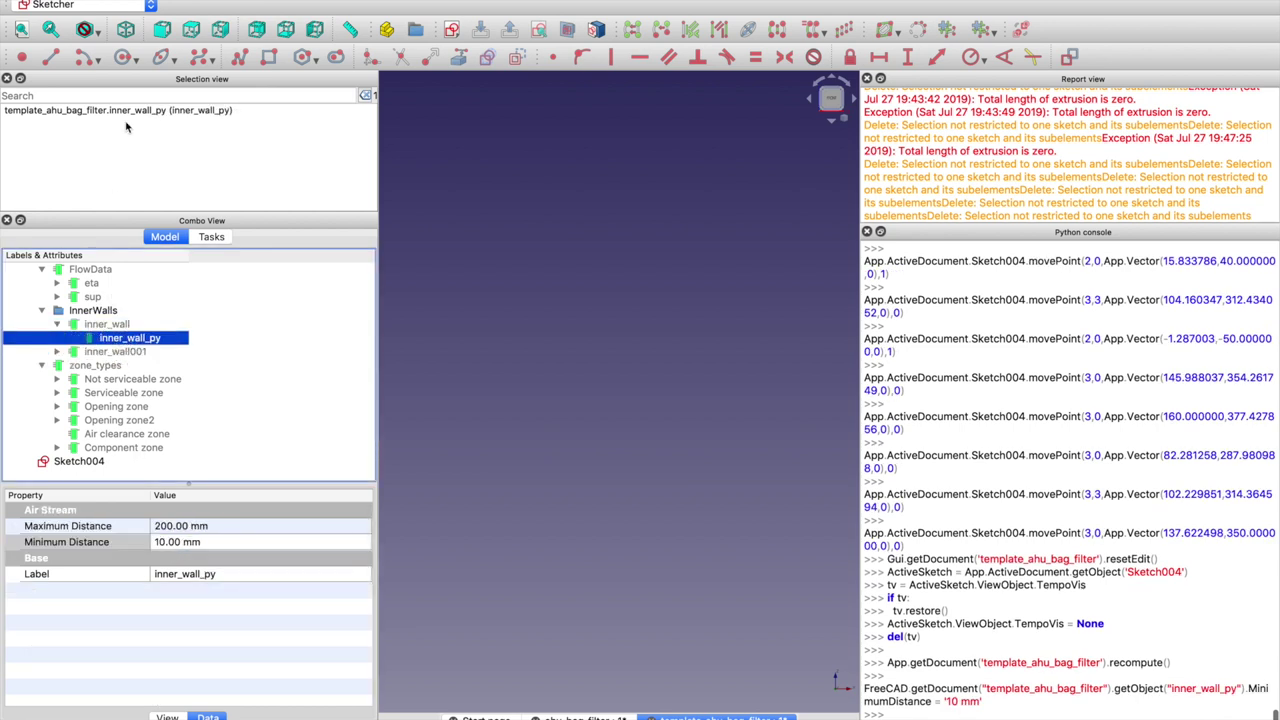
{"action": "double_click", "coordinate": [76, 462]}
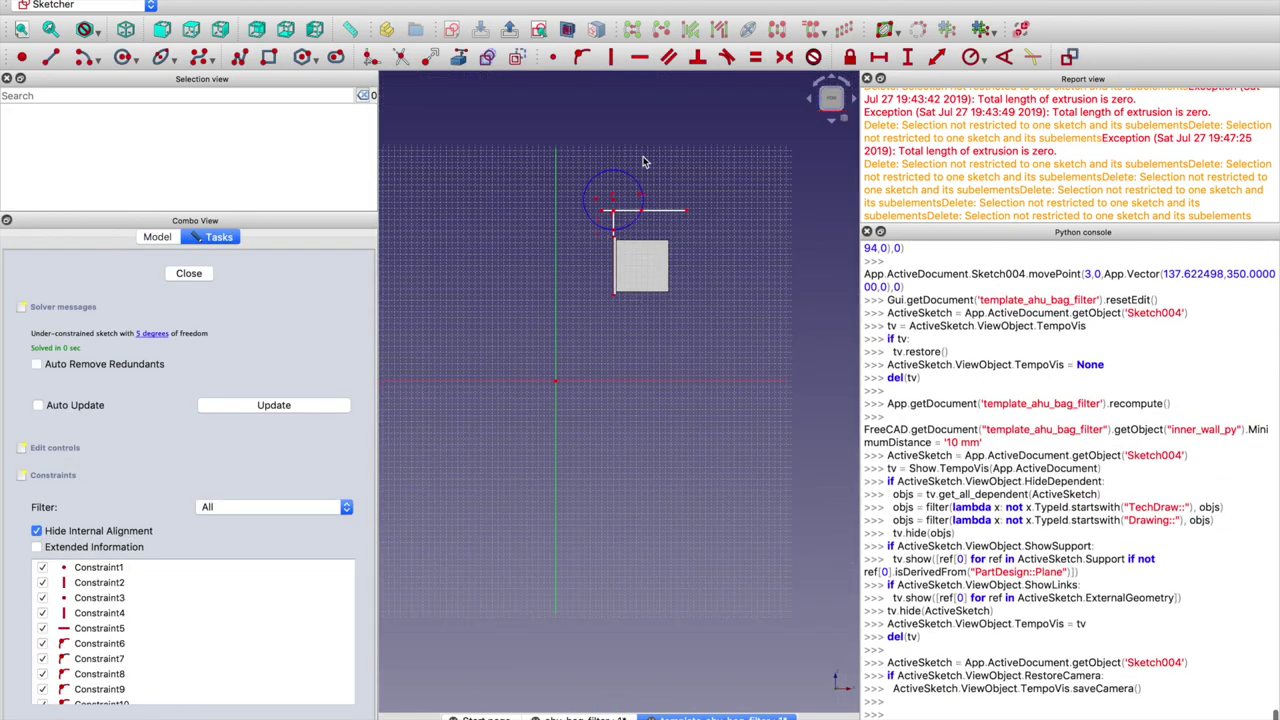
Constrain the vertical distance between two points to inner_wall_py.MinimumDistance (10 mm)
{"action": "scroll", "coordinate": [622, 200], "scroll_direction": "up", "scroll_amount": 5}
{"action": "scroll", "coordinate": [600, 300], "scroll_direction": "down", "scroll_amount": 2}
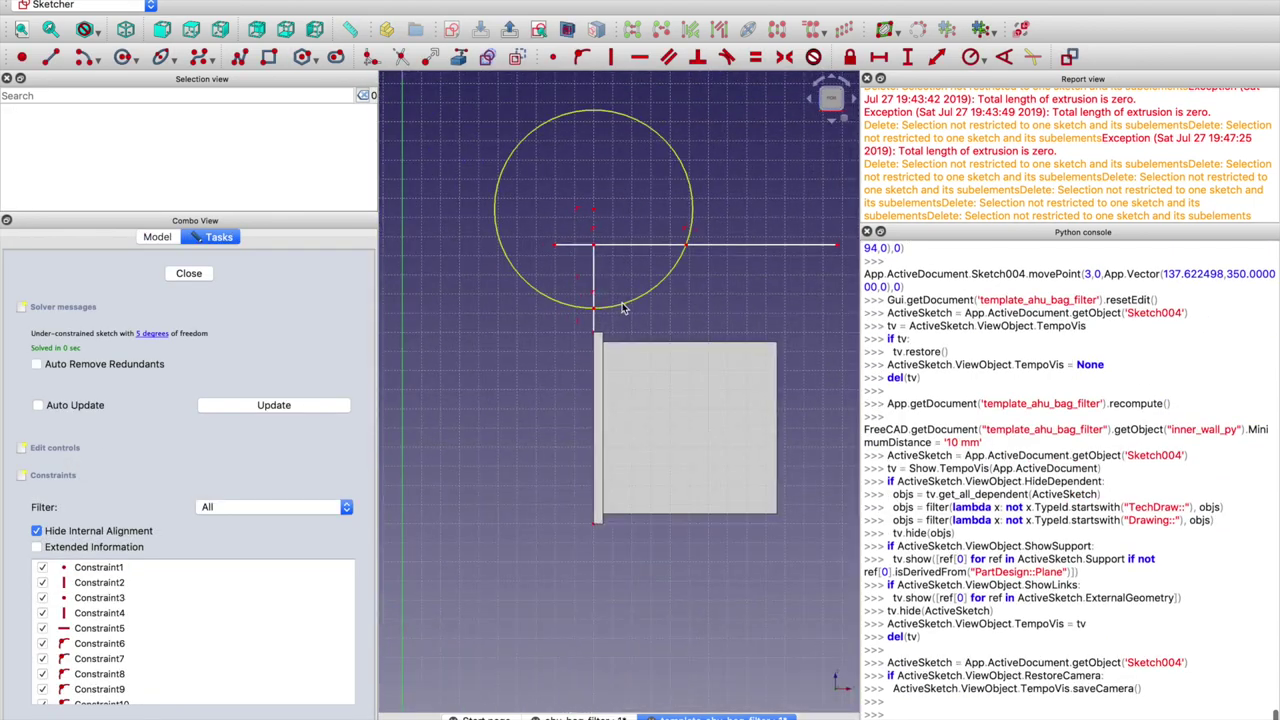
{"action": "left_click", "coordinate": [594, 314]}
{"action": "left_click", "coordinate": [597, 334]}
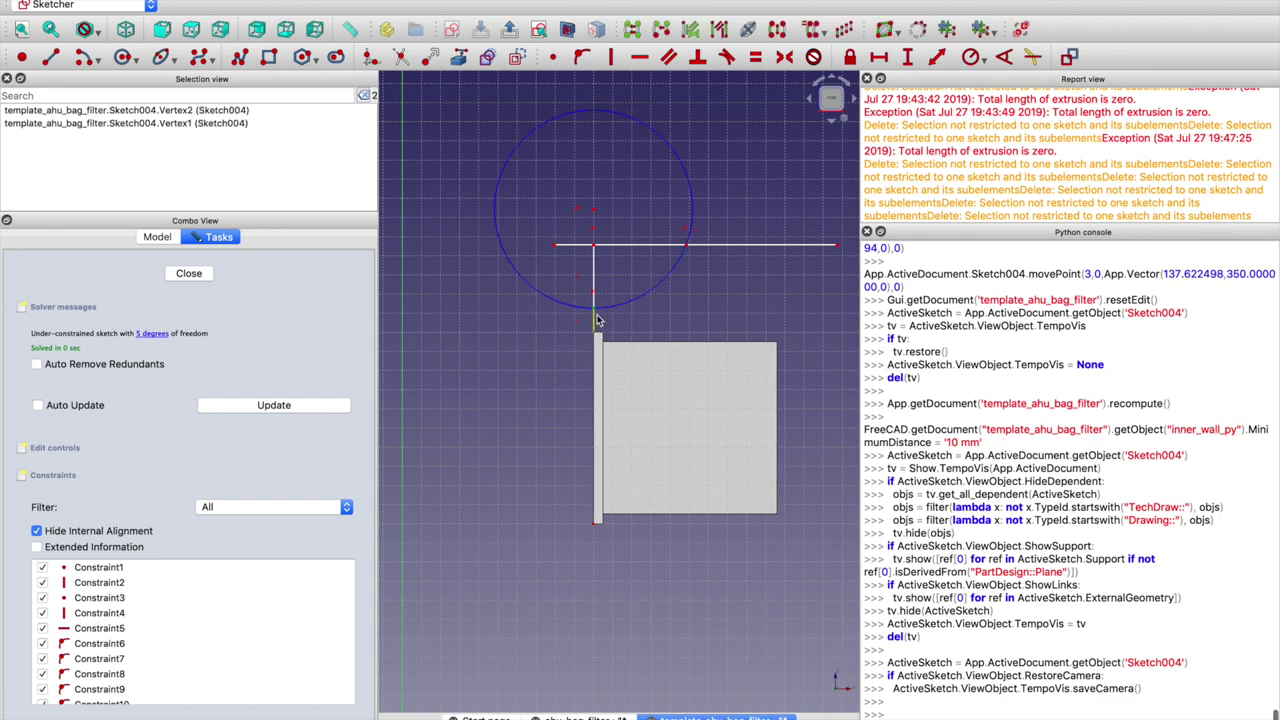
{"action": "left_click", "coordinate": [907, 57]}
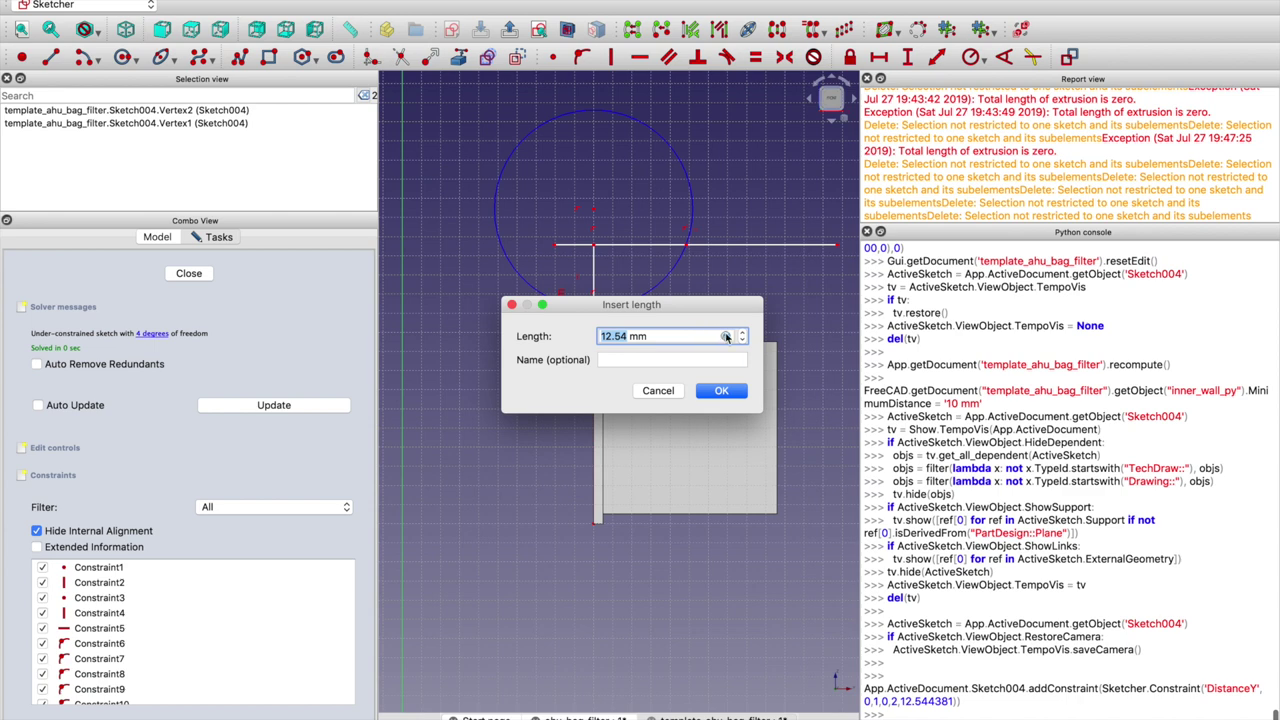
{"action": "left_click", "coordinate": [726, 336]}
{"action": "type", "text": "inner"}
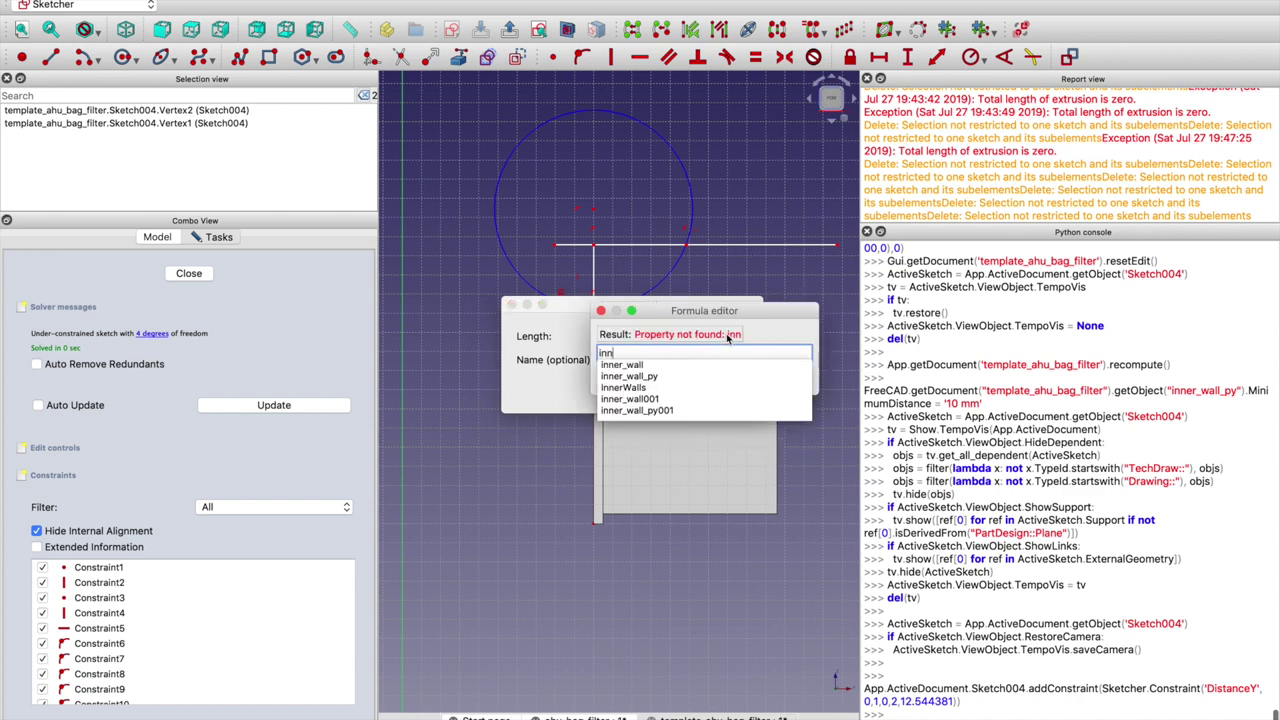
{"action": "key", "text": "Down"}
{"action": "key", "text": "Down"}
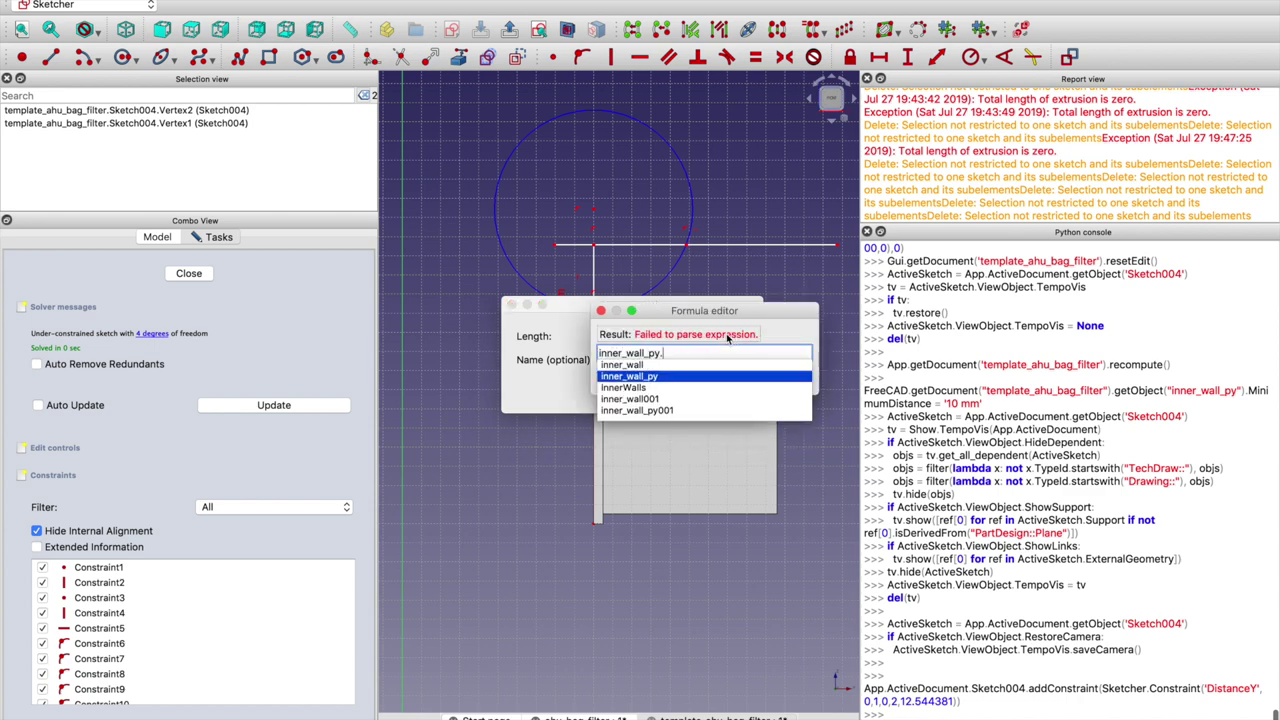
{"action": "type", "text": "Mi"}
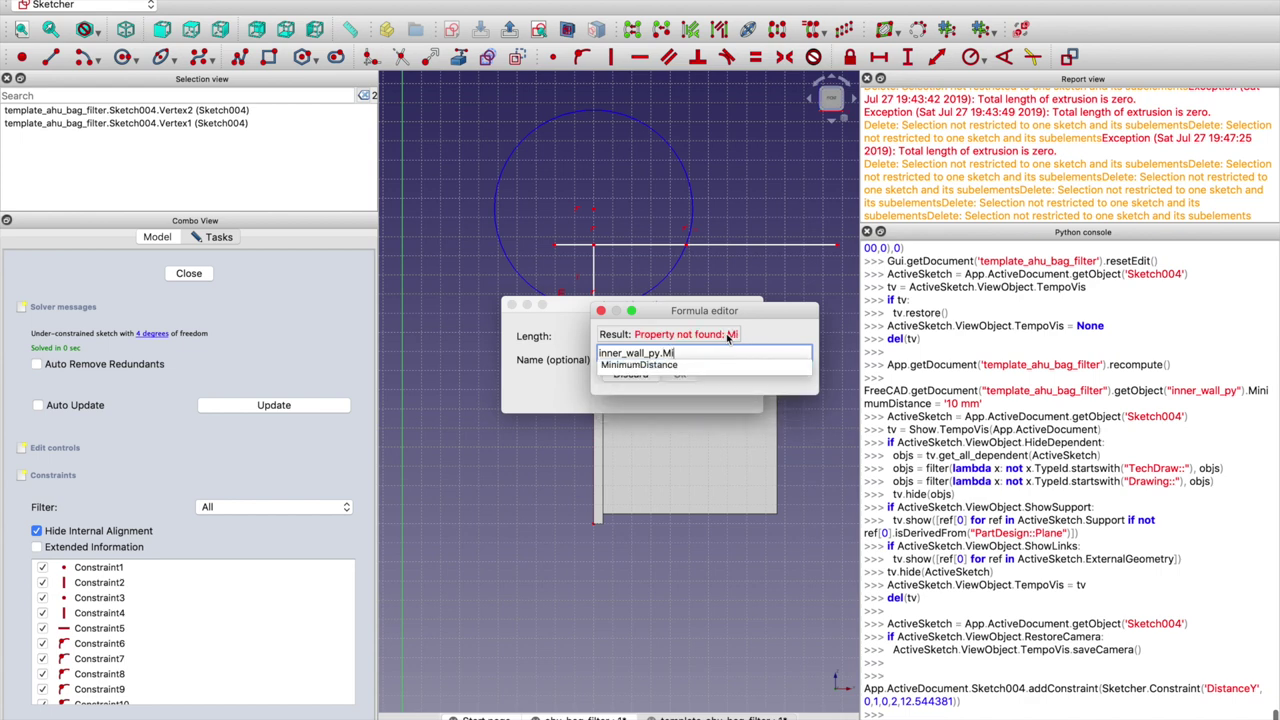
{"action": "key", "text": "Down"}
{"action": "key", "text": "Return"}
{"action": "key", "text": "Return"}
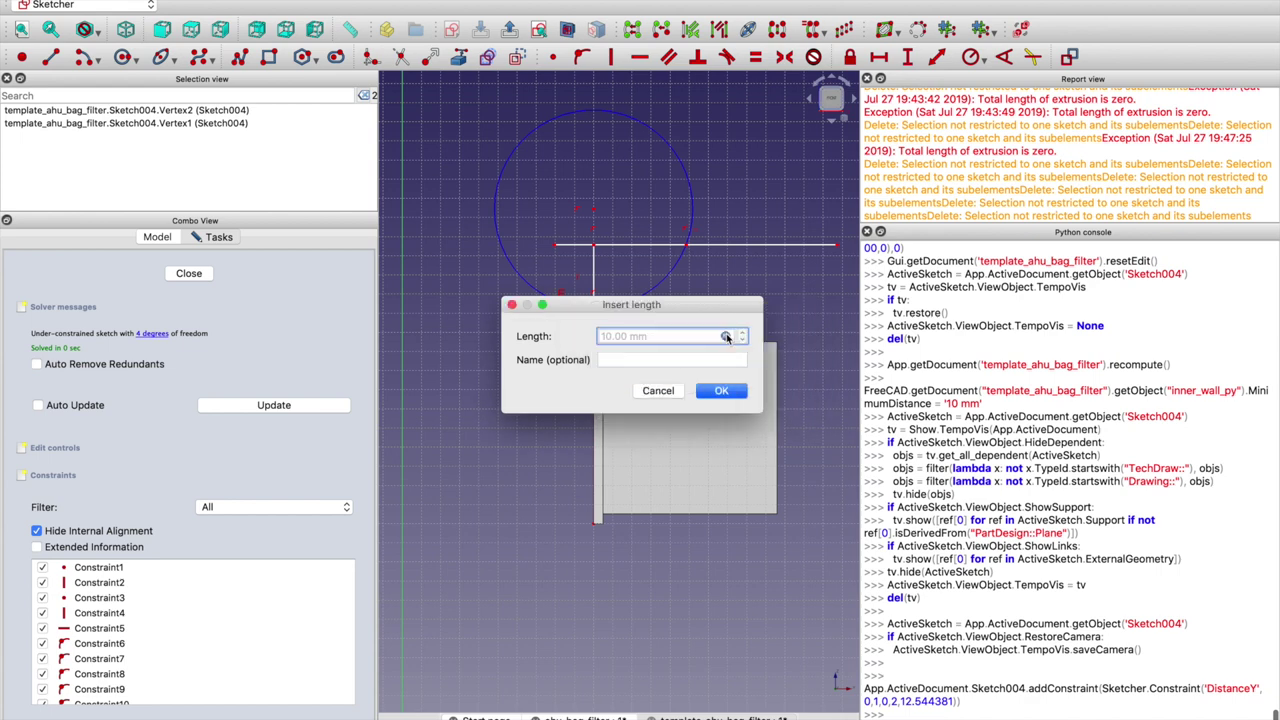
{"action": "left_click", "coordinate": [734, 389]}
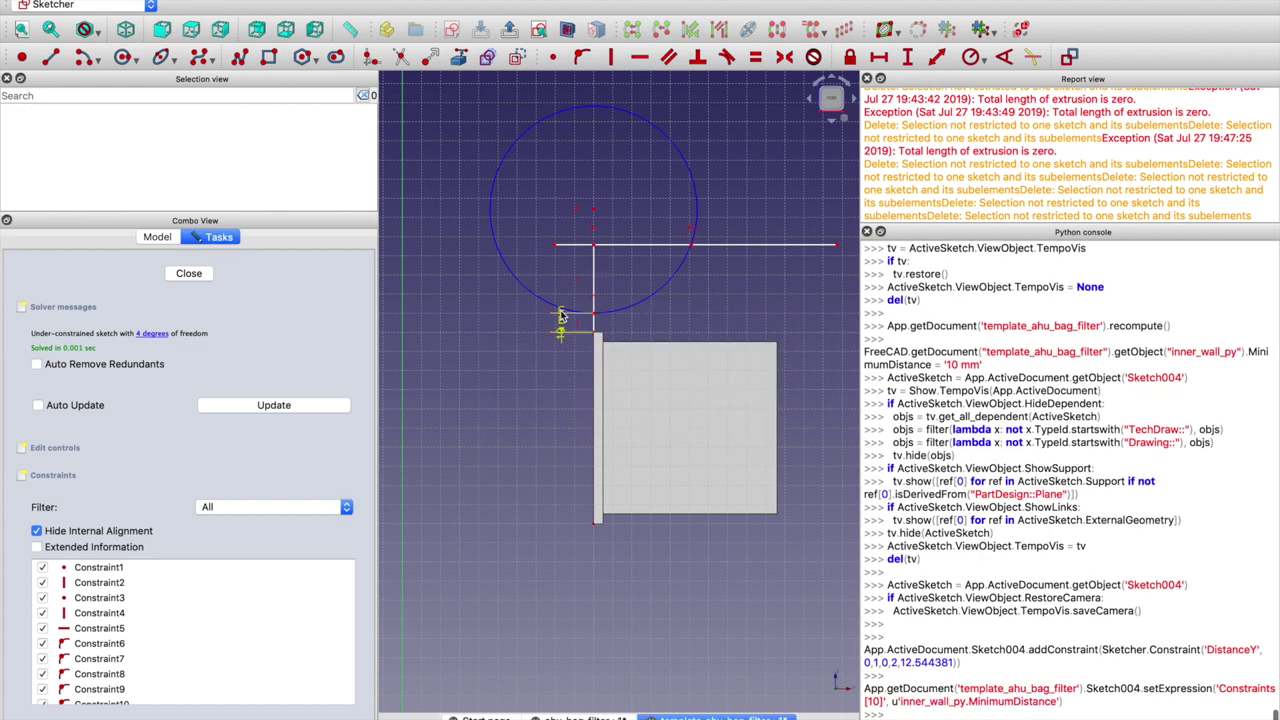
Move the dimension label left, nudge the horizontal line up, and add a circle radius constraint
{"action": "left_click_drag", "start_coordinate": [562, 330], "coordinate": [488, 326]}
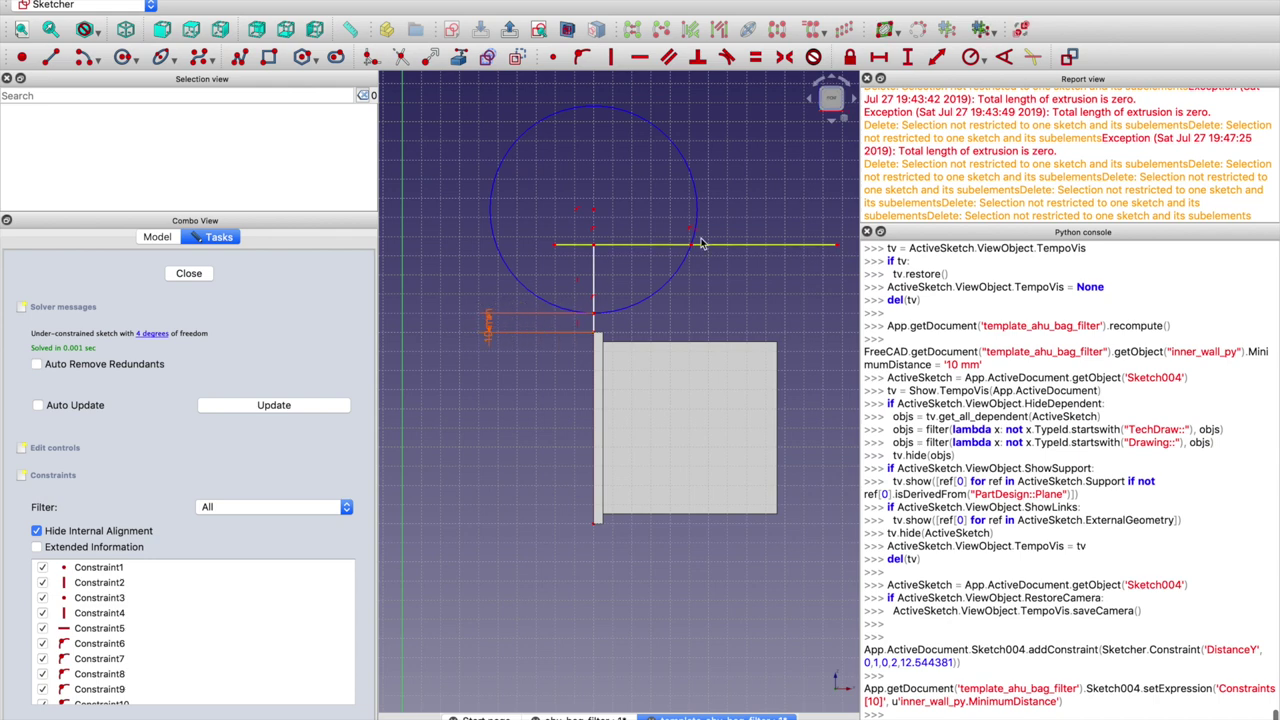
{"action": "mouse_move", "coordinate": [721, 248]}
{"action": "left_mouse_down"}
{"action": "mouse_move", "coordinate": [723, 229]}
{"action": "mouse_move", "coordinate": [724, 240]}
{"action": "left_mouse_up"}
{"action": "left_click", "coordinate": [695, 195]}
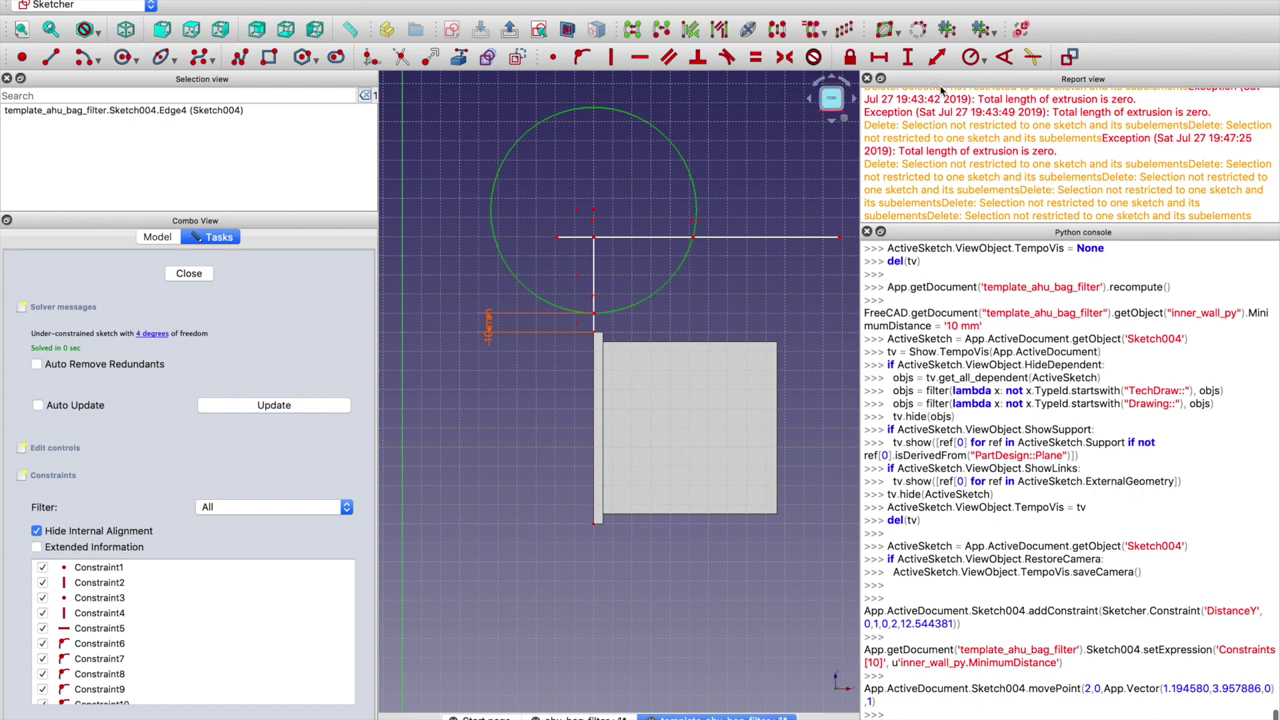
{"action": "left_click", "coordinate": [970, 59]}
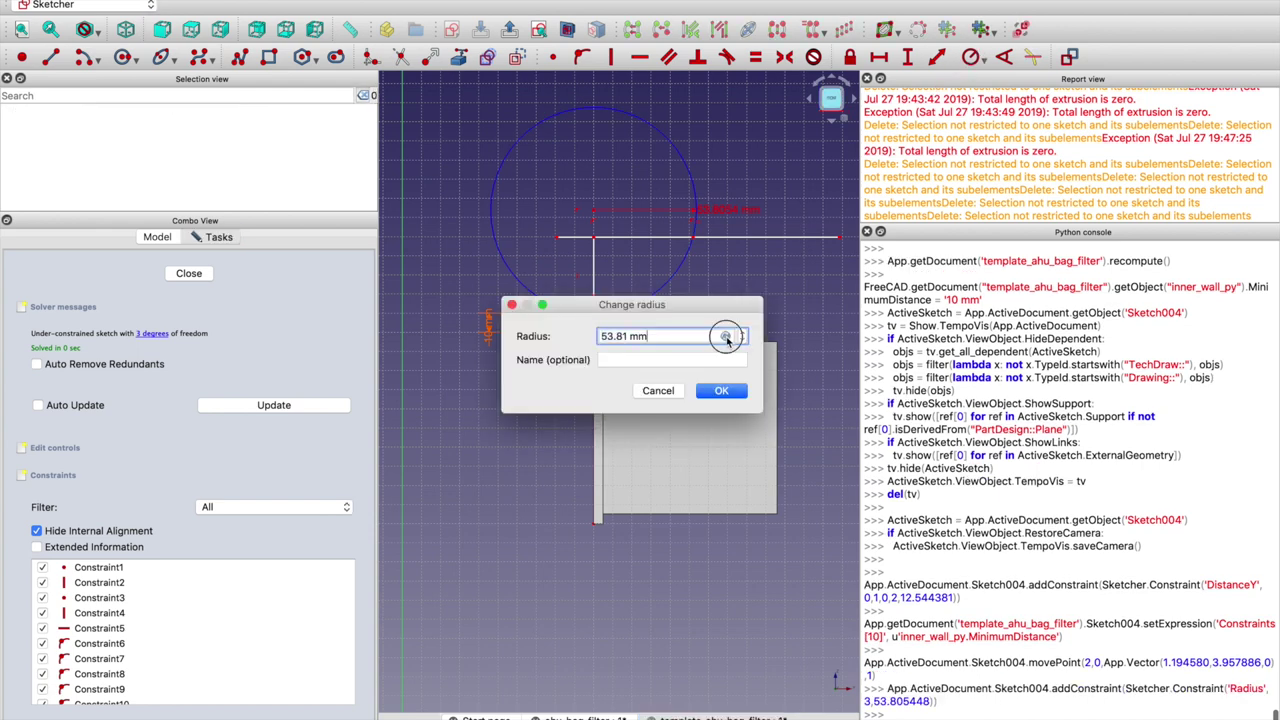
Drive the circle's radius with inner_wall_py.MaximumDistance, giving 100 mm
{"action": "left_click", "coordinate": [725, 336]}
{"action": "type", "text": "in"}
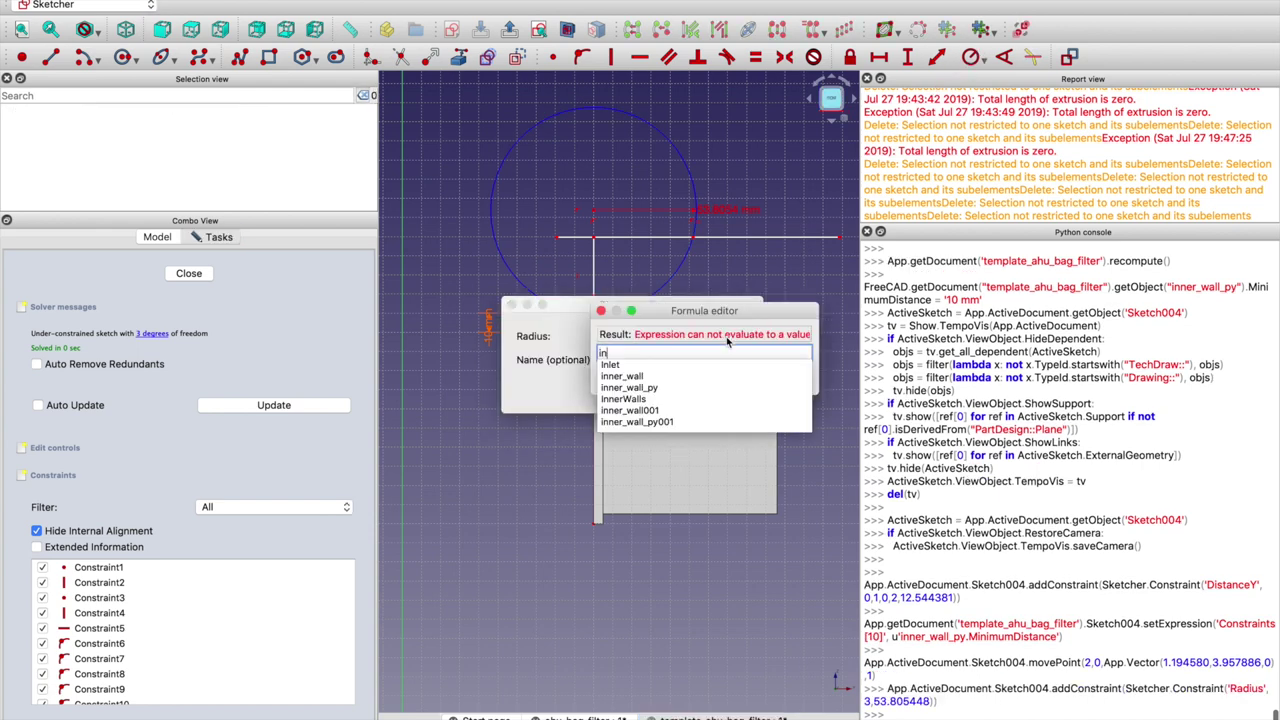
{"action": "key", "text": "Down"}
{"action": "key", "text": "Down"}
{"action": "key", "text": "Down"}
{"action": "type", "text": "Ma"}
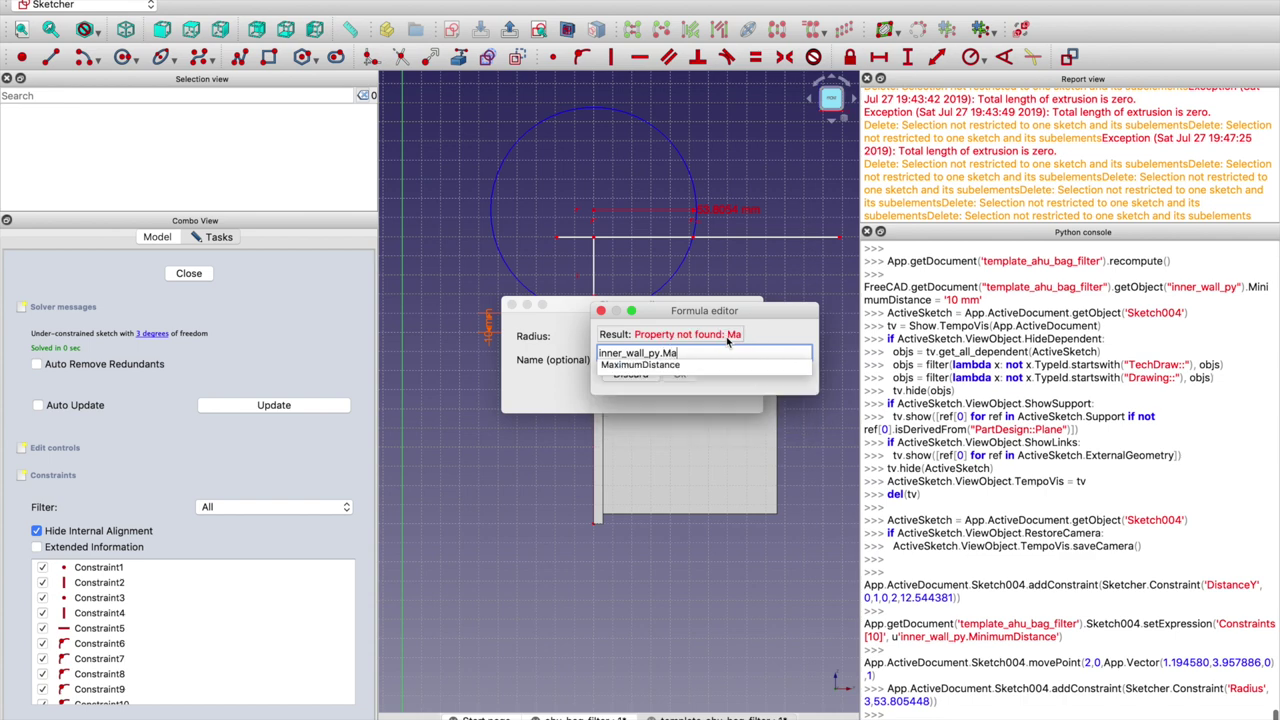
{"action": "key", "text": "Down"}
{"action": "key", "text": "Return"}
{"action": "key", "text": "Return"}
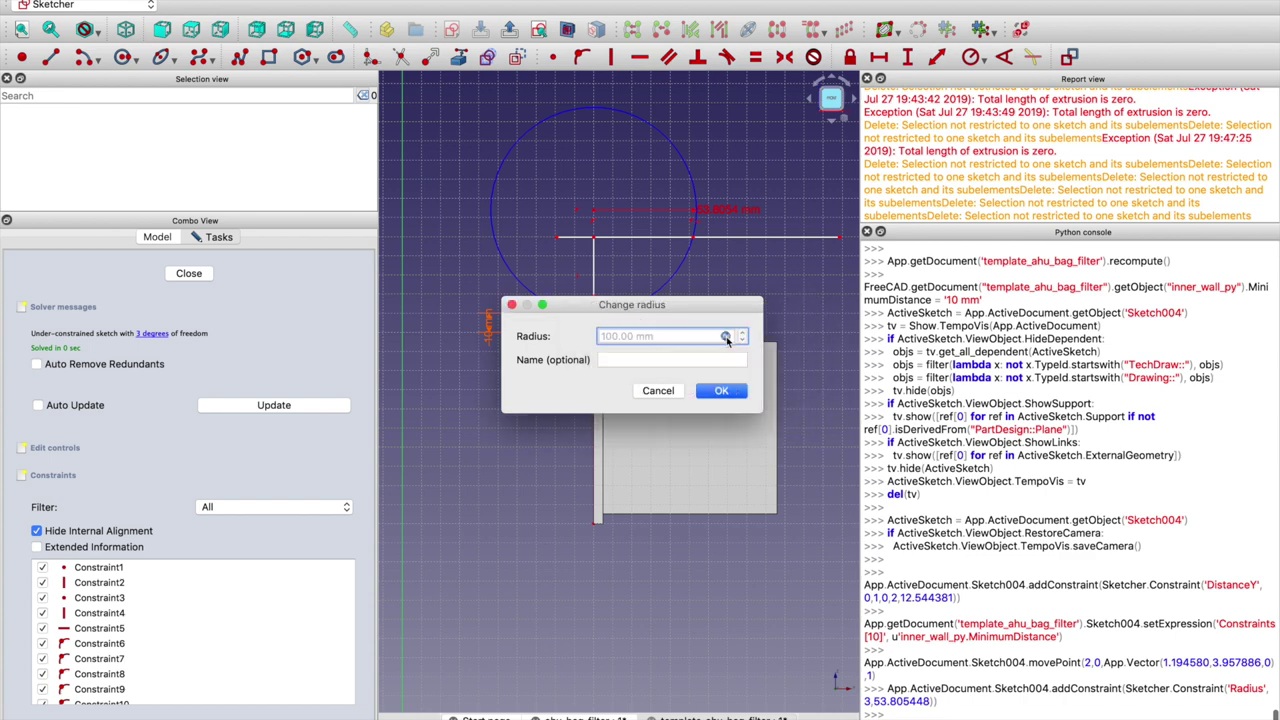
{"action": "left_click", "coordinate": [721, 390]}
Lengthen the horizontal line and reposition it across the circle
{"action": "scroll", "coordinate": [703, 208], "scroll_direction": "down", "scroll_amount": 3}
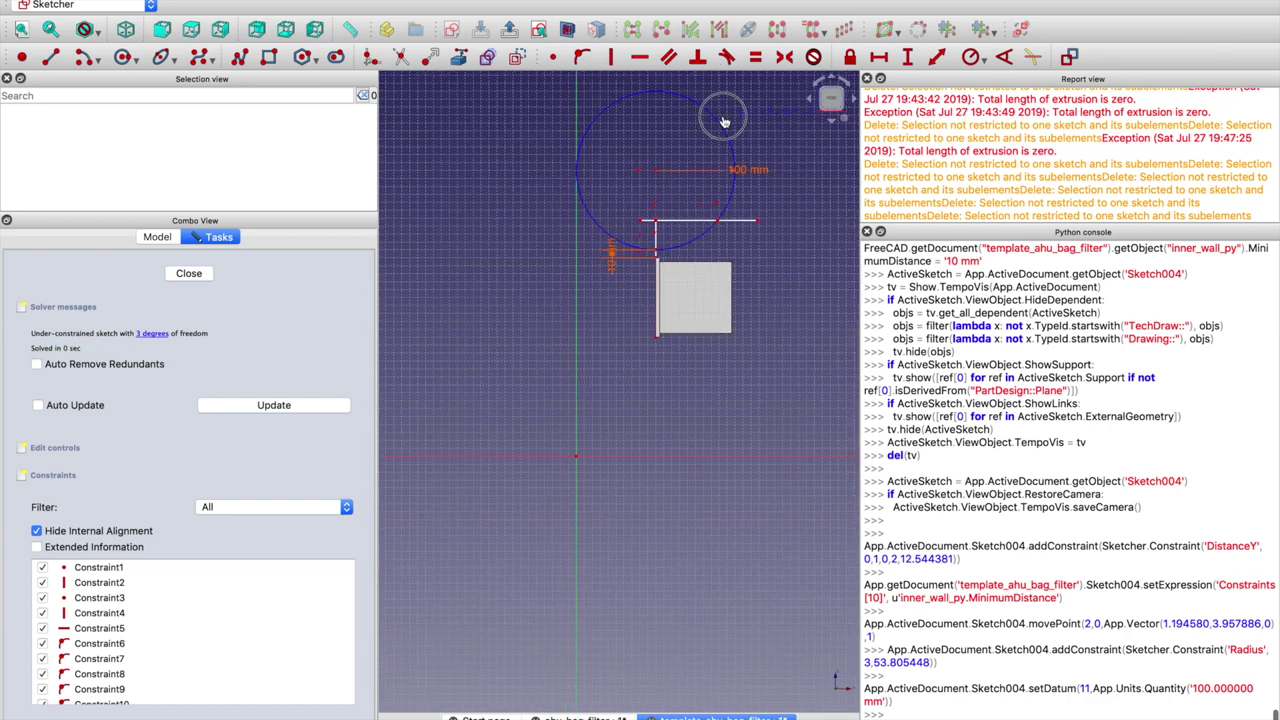
{"action": "mouse_move", "coordinate": [718, 125]}
{"action": "left_mouse_down"}
{"action": "mouse_move", "coordinate": [686, 120]}
{"action": "mouse_move", "coordinate": [700, 130]}
{"action": "left_mouse_up"}
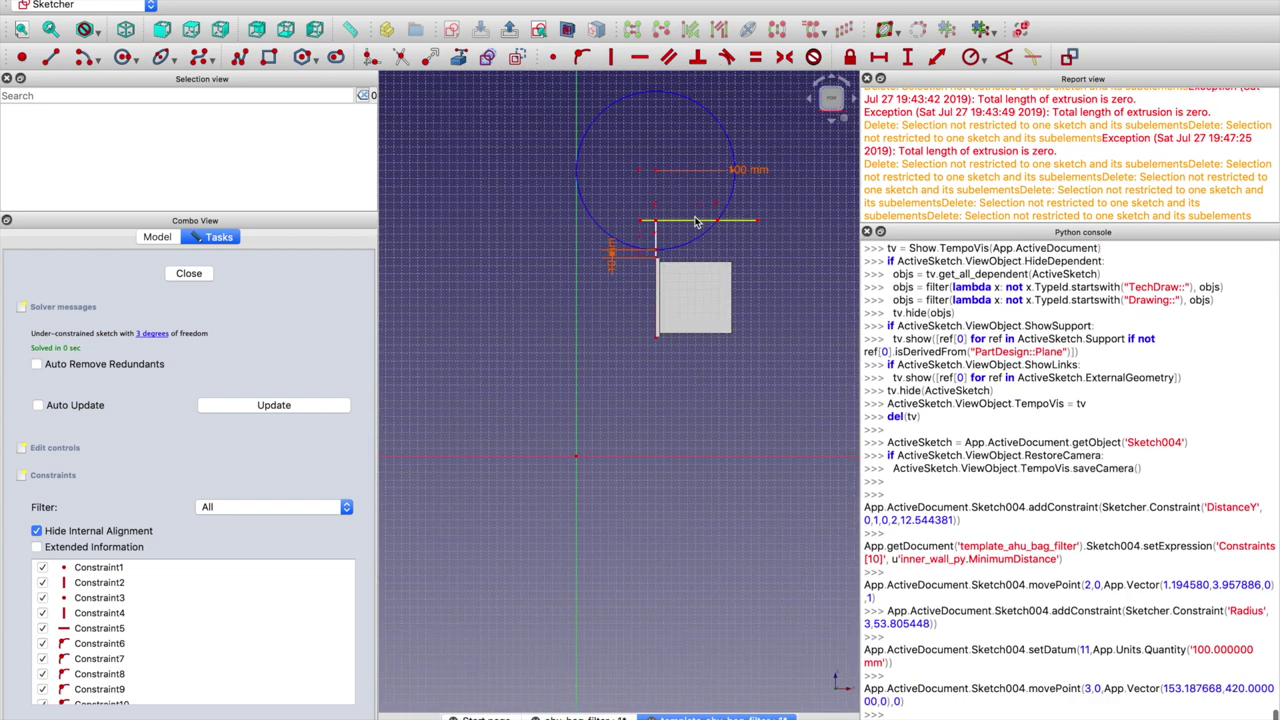
{"action": "left_click_drag", "start_coordinate": [697, 222], "coordinate": [530, 210]}
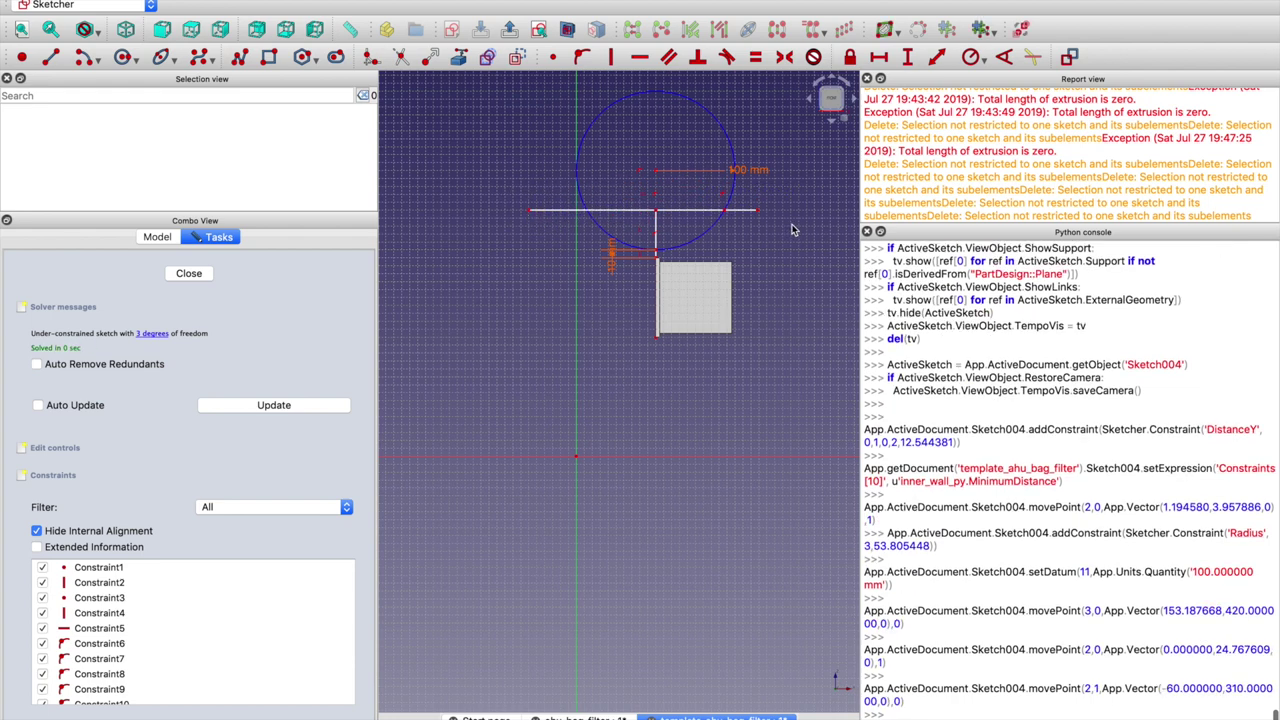
{"action": "mouse_move", "coordinate": [760, 216]}
{"action": "left_mouse_down"}
{"action": "mouse_move", "coordinate": [812, 210]}
{"action": "mouse_move", "coordinate": [766, 177]}
{"action": "mouse_move", "coordinate": [786, 98]}
{"action": "mouse_move", "coordinate": [791, 245]}
{"action": "mouse_move", "coordinate": [780, 194]}
{"action": "mouse_move", "coordinate": [794, 229]}
{"action": "mouse_move", "coordinate": [808, 88]}
{"action": "mouse_move", "coordinate": [806, 180]}
{"action": "left_mouse_up"}
{"action": "middle_click_drag", "start_coordinate": [806, 180], "coordinate": [734, 271]}
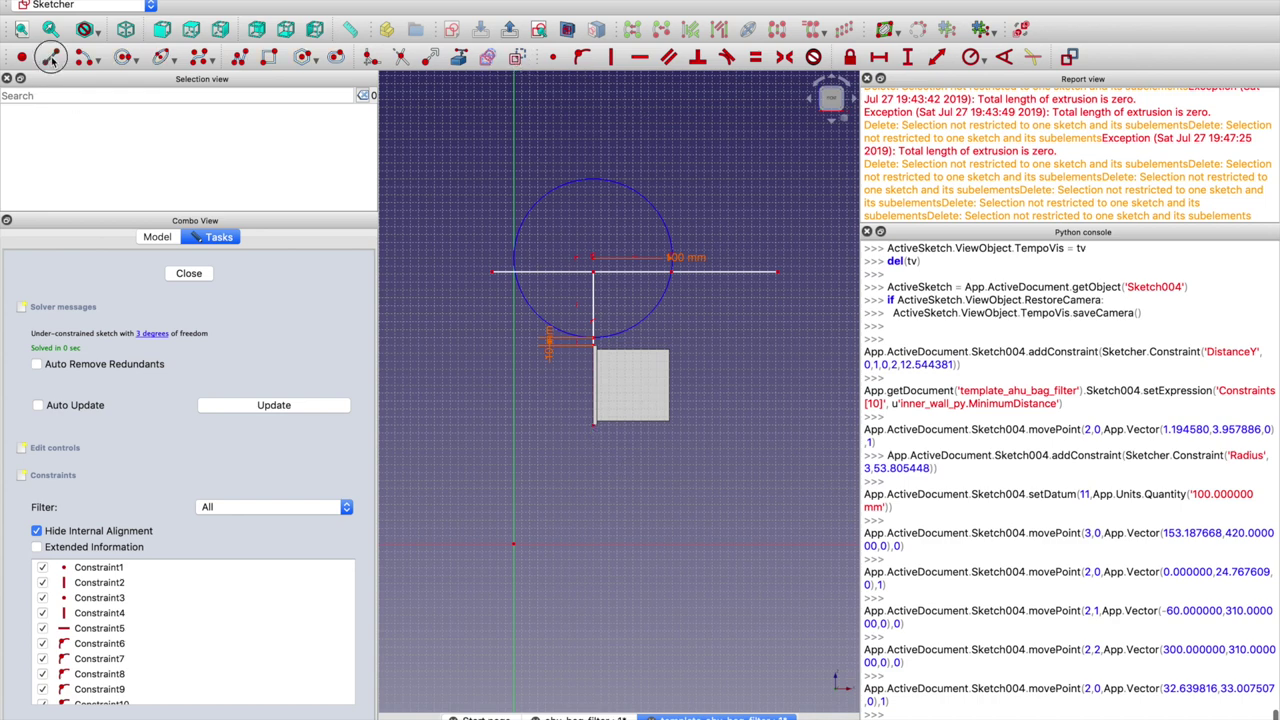
{"action": "left_click", "coordinate": [594, 421]}
Draw vertical lines down from the lower-left corner to a bottom horizontal line, joined point-on-object, and start a circle
{"action": "left_click", "coordinate": [594, 455]}
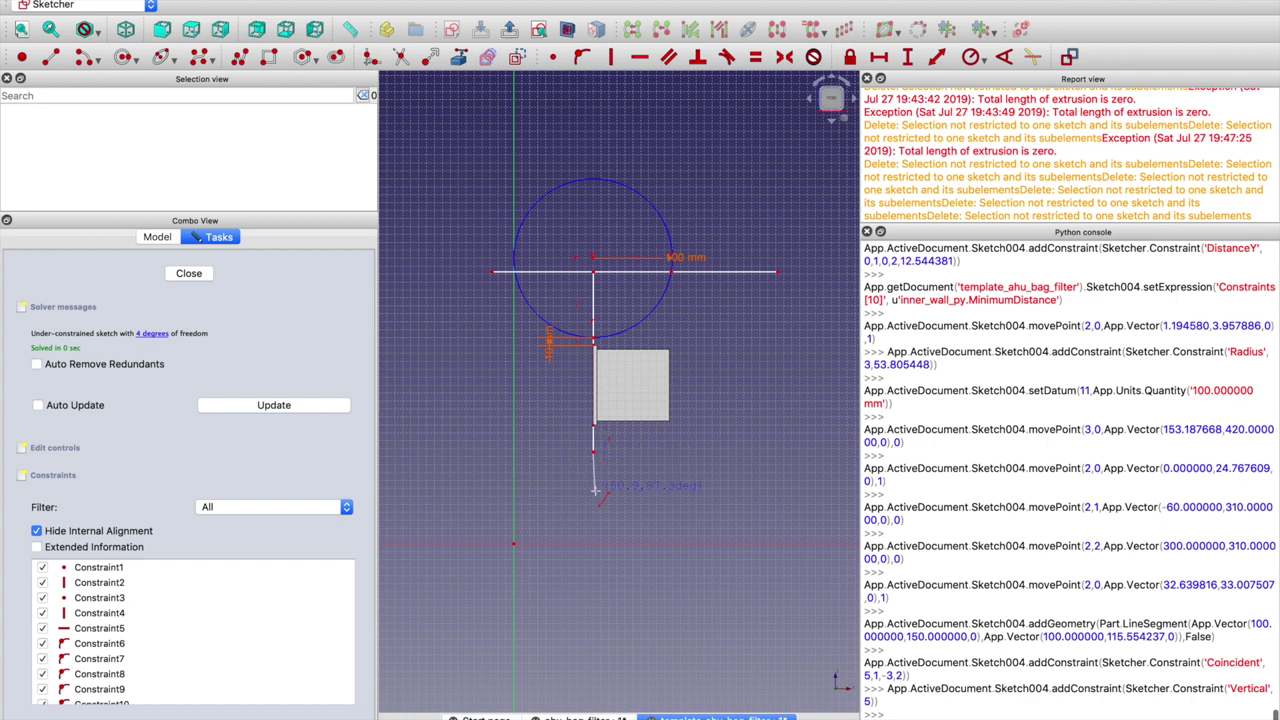
{"action": "left_click", "coordinate": [594, 497]}
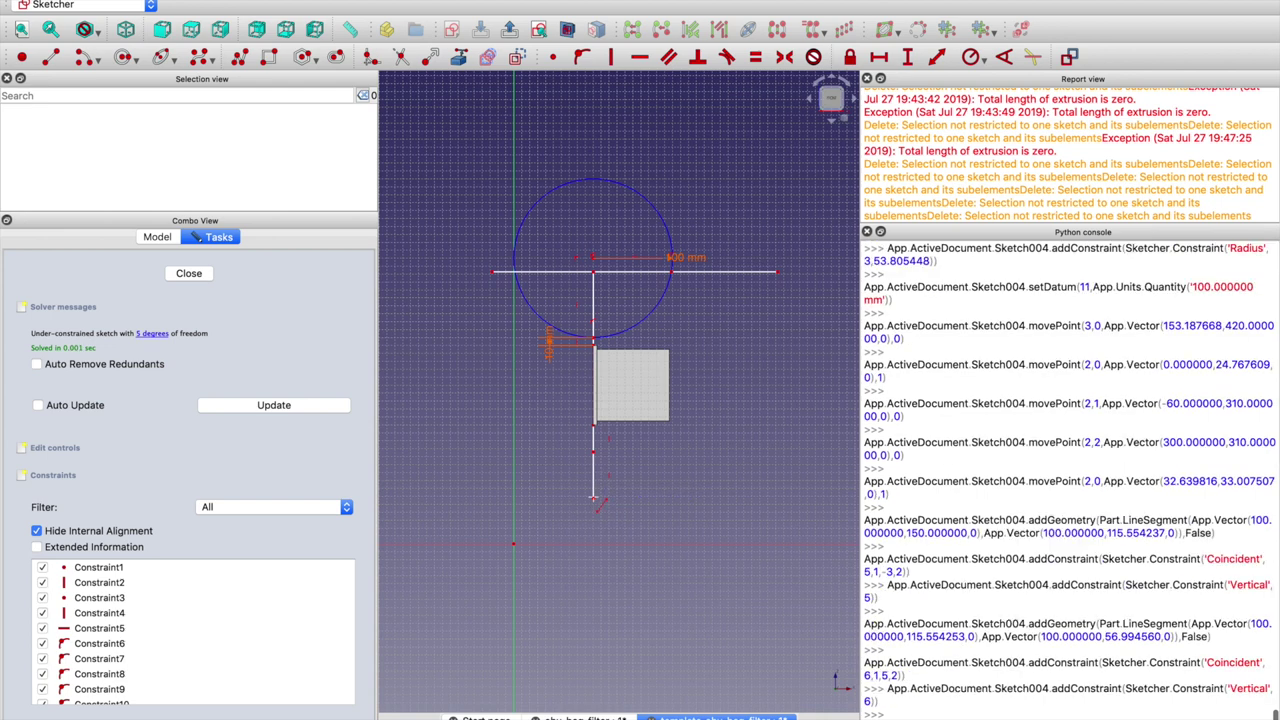
{"action": "left_click", "coordinate": [664, 500]}
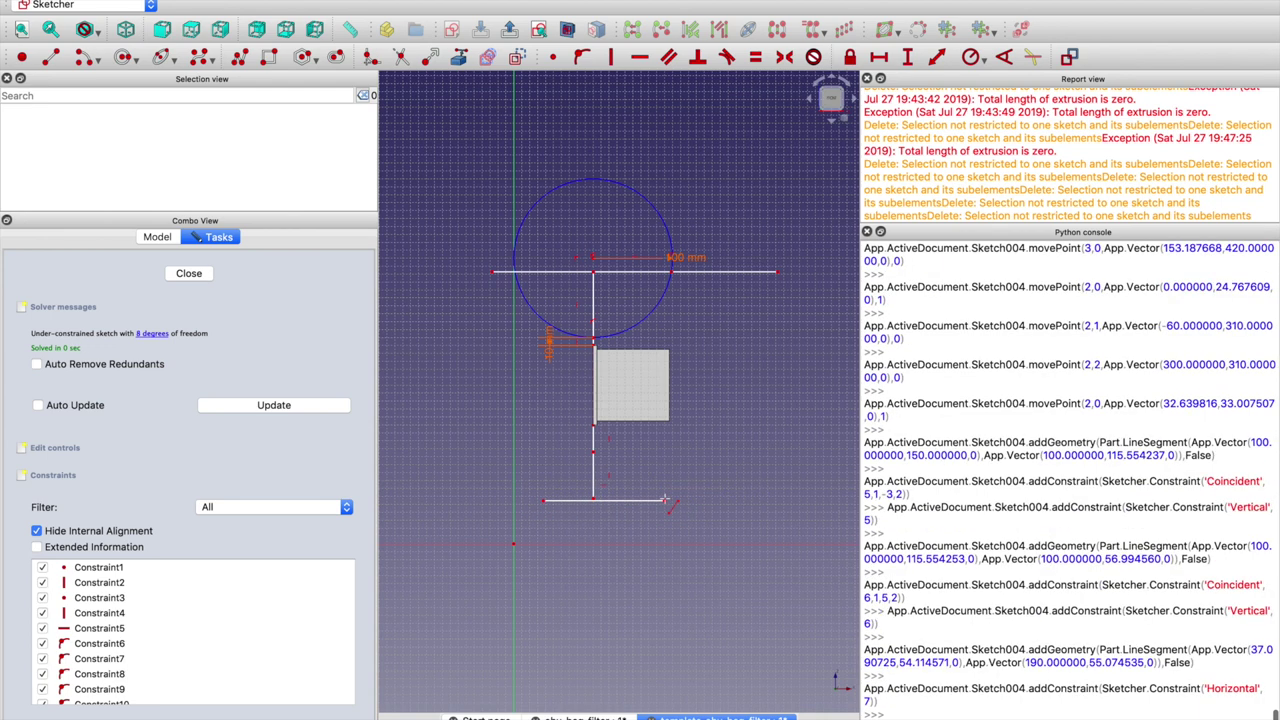
{"action": "right_click", "coordinate": [615, 512]}
{"action": "left_click", "coordinate": [622, 501]}
{"action": "left_click", "coordinate": [595, 501]}
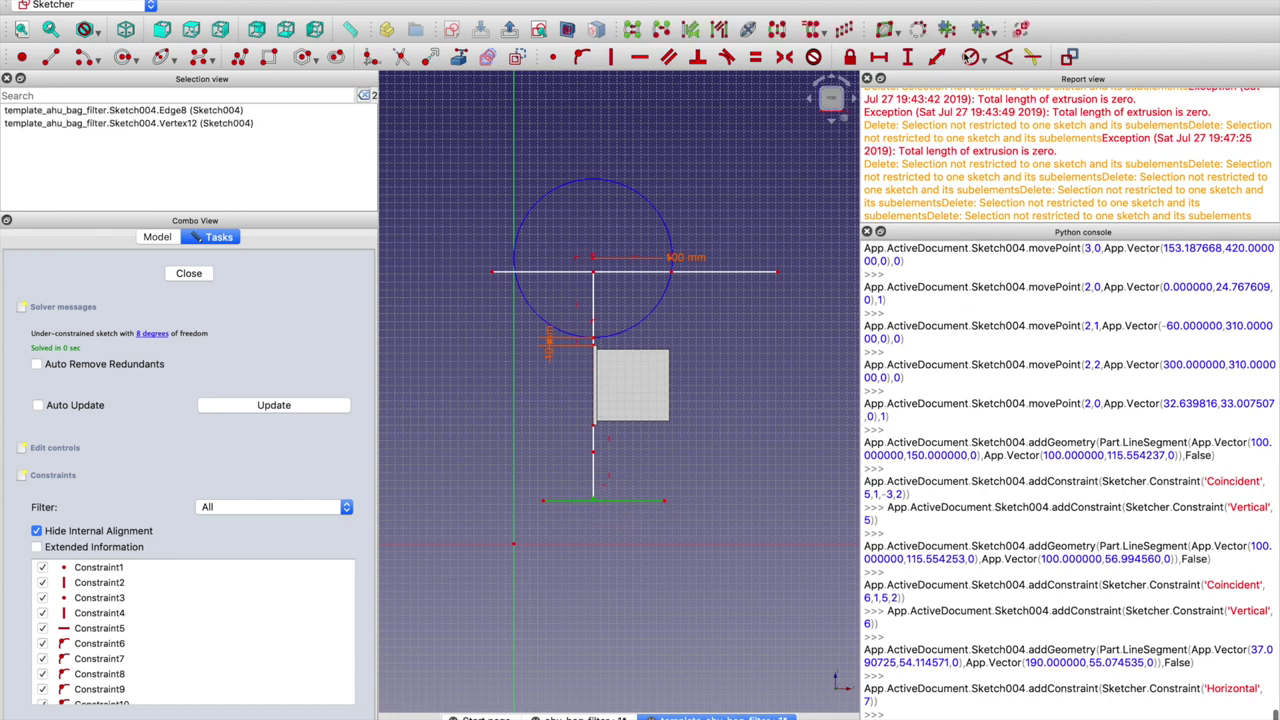
{"action": "left_click", "coordinate": [577, 58]}
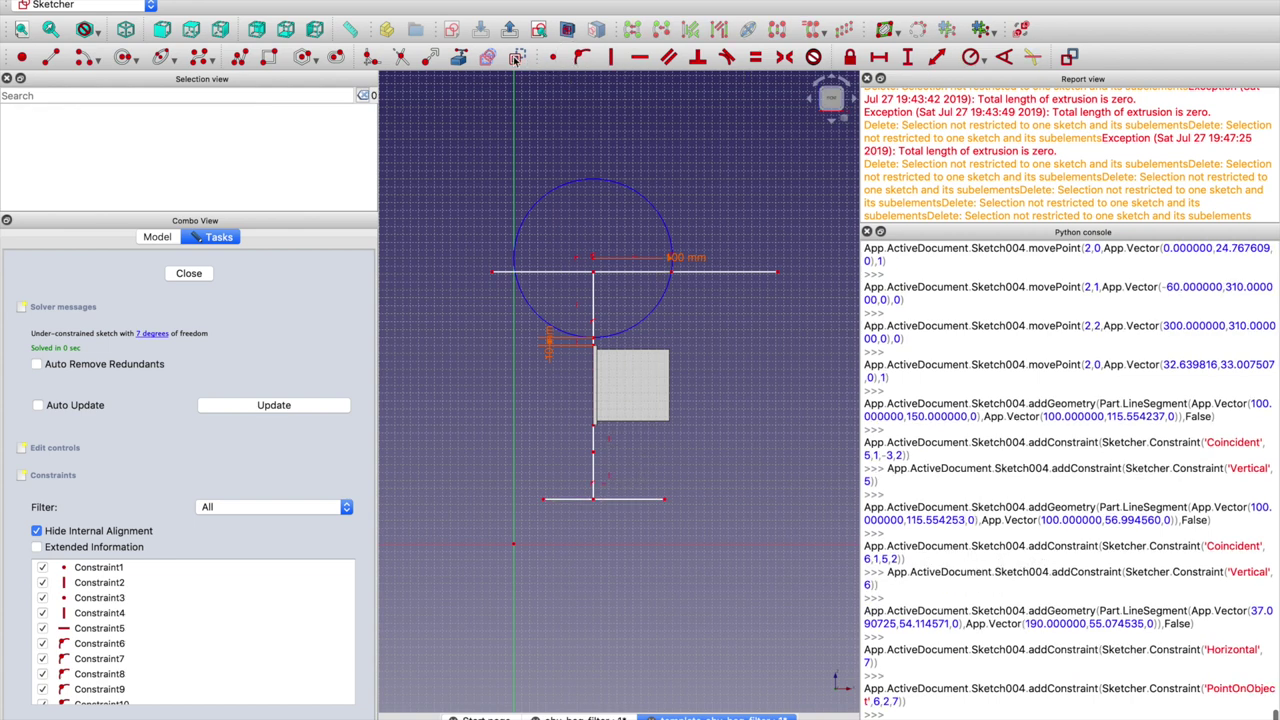
{"action": "left_click", "coordinate": [121, 58]}
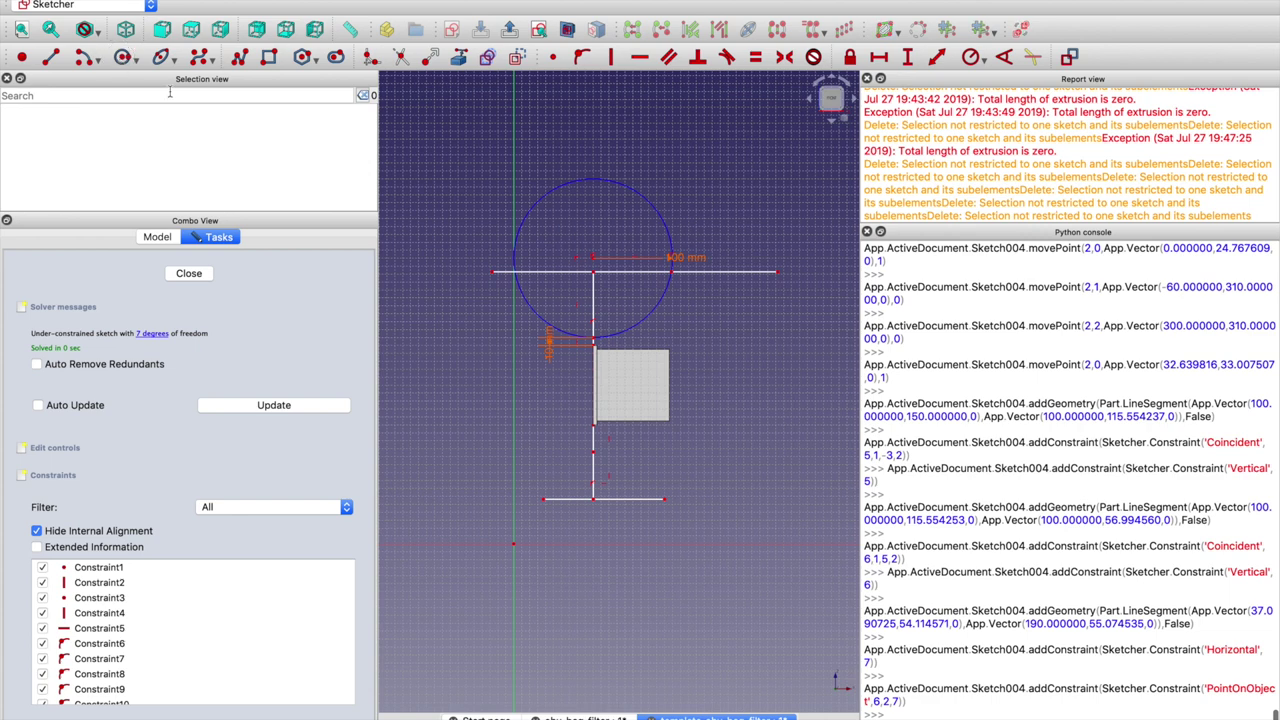
{"action": "left_click", "coordinate": [543, 456]}
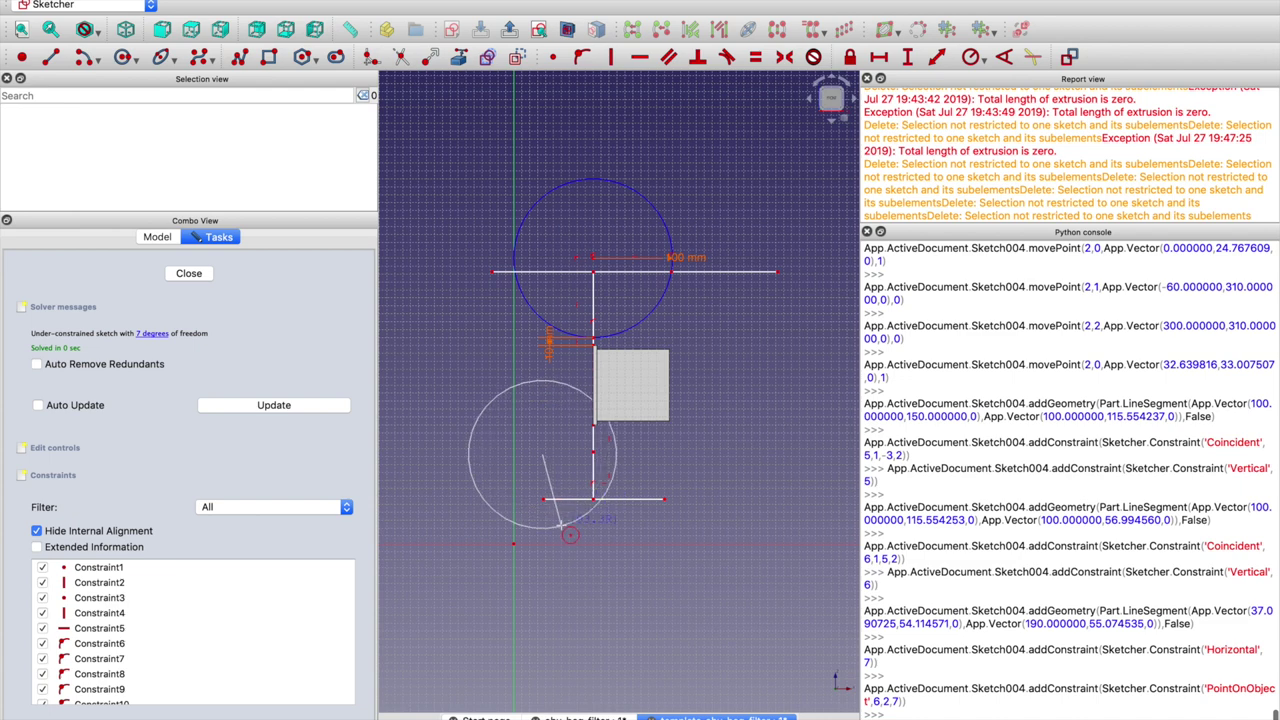
Draw a lower circle on the wall line with radius inner_wall_py.MaximumDistance/2 (100 mm)
{"action": "left_click", "coordinate": [580, 520]}
{"action": "key", "text": "Escape"}
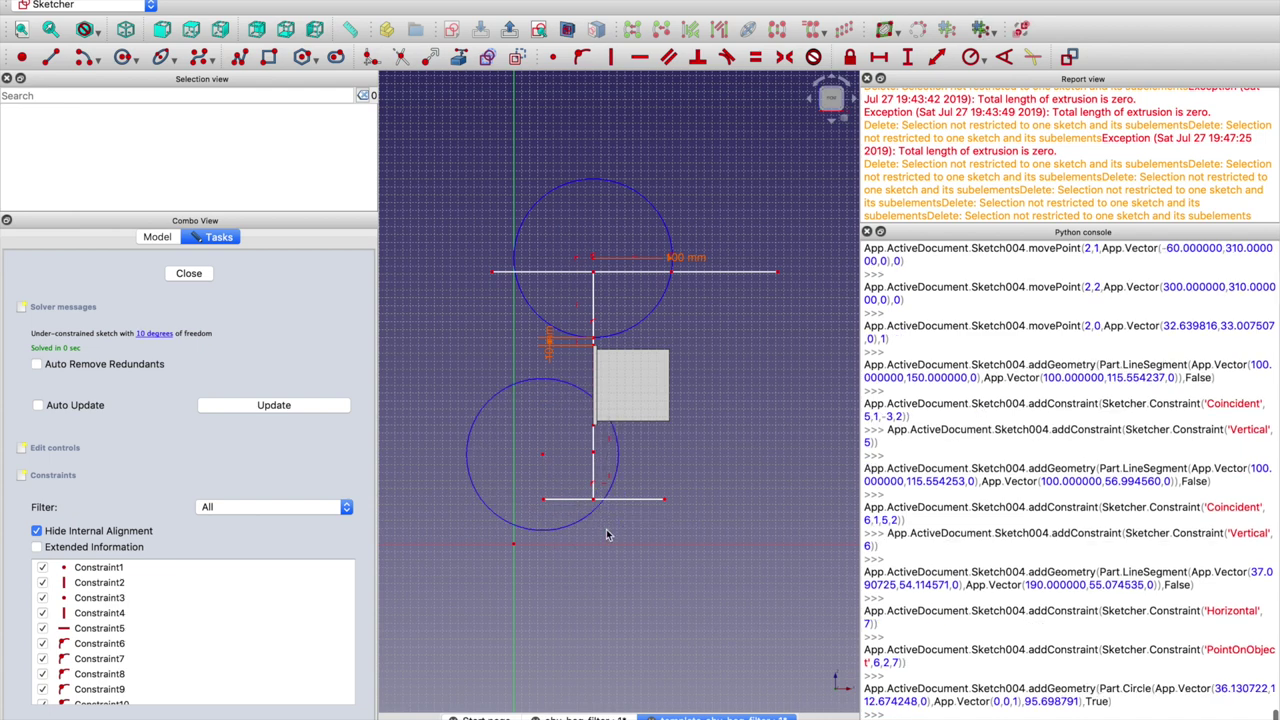
{"action": "left_click", "coordinate": [587, 524]}
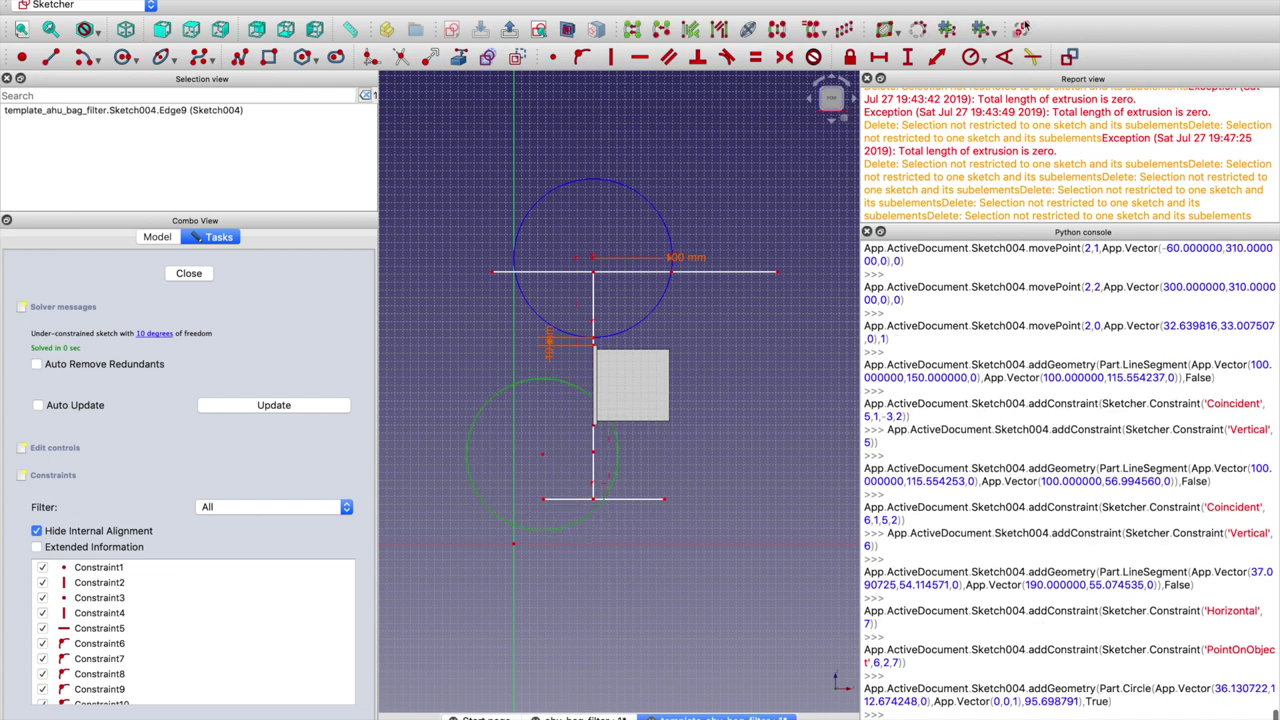
{"action": "left_click", "coordinate": [971, 58]}
{"action": "left_click", "coordinate": [727, 336]}
{"action": "type", "text": "in"}
{"action": "key", "text": "Down"}
{"action": "key", "text": "Down"}
{"action": "key", "text": "Down"}
{"action": "type", "text": "Ma"}
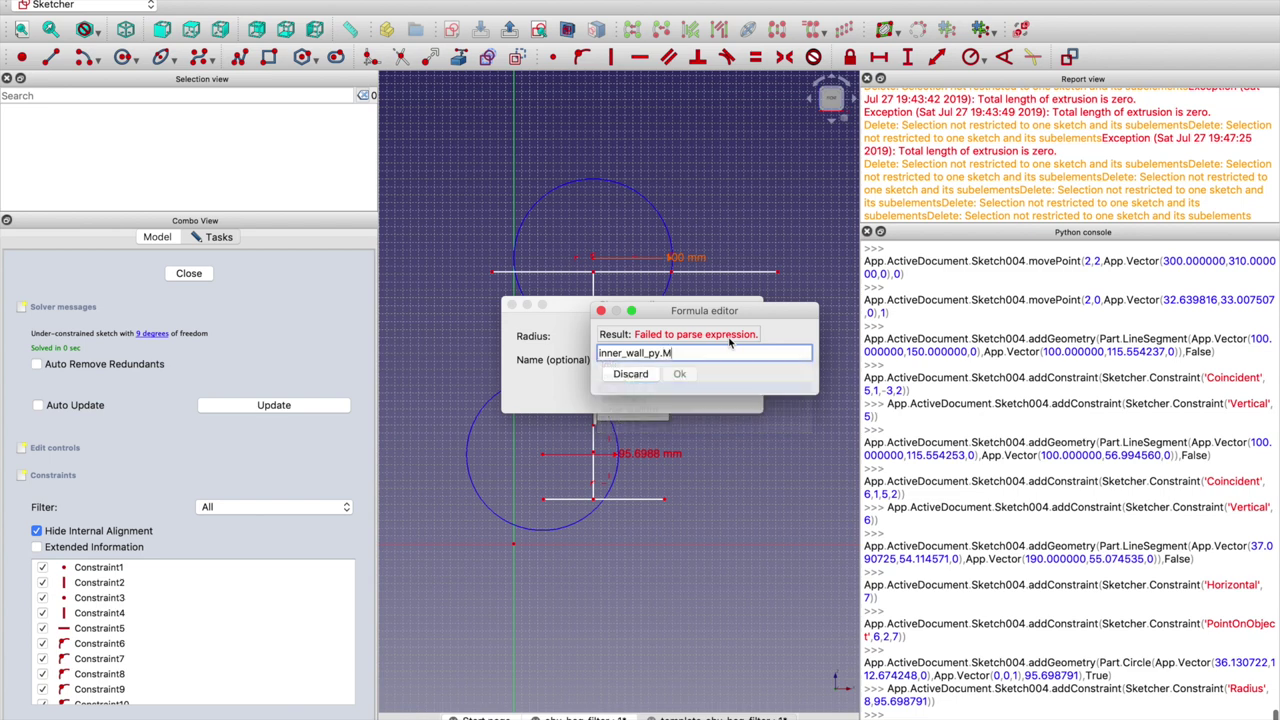
{"action": "key", "text": "Down"}
{"action": "type", "text": "/2"}
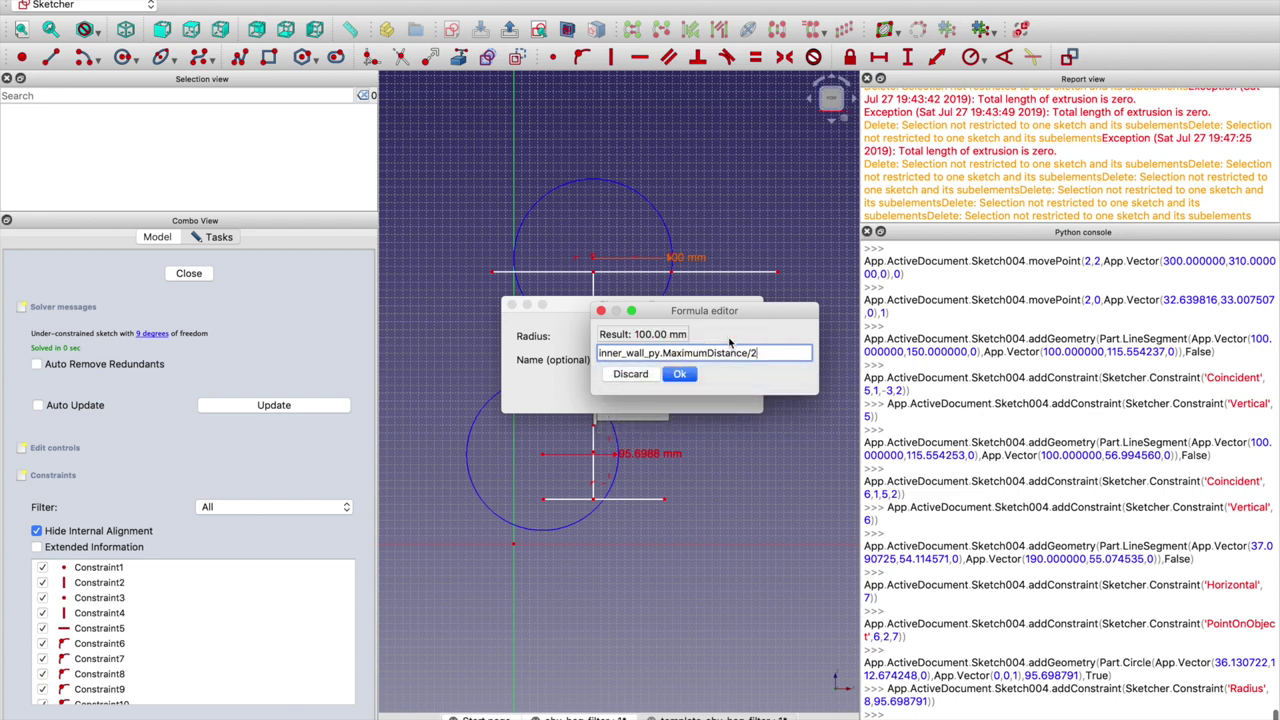
{"action": "key", "text": "Return"}
{"action": "left_click", "coordinate": [734, 393]}
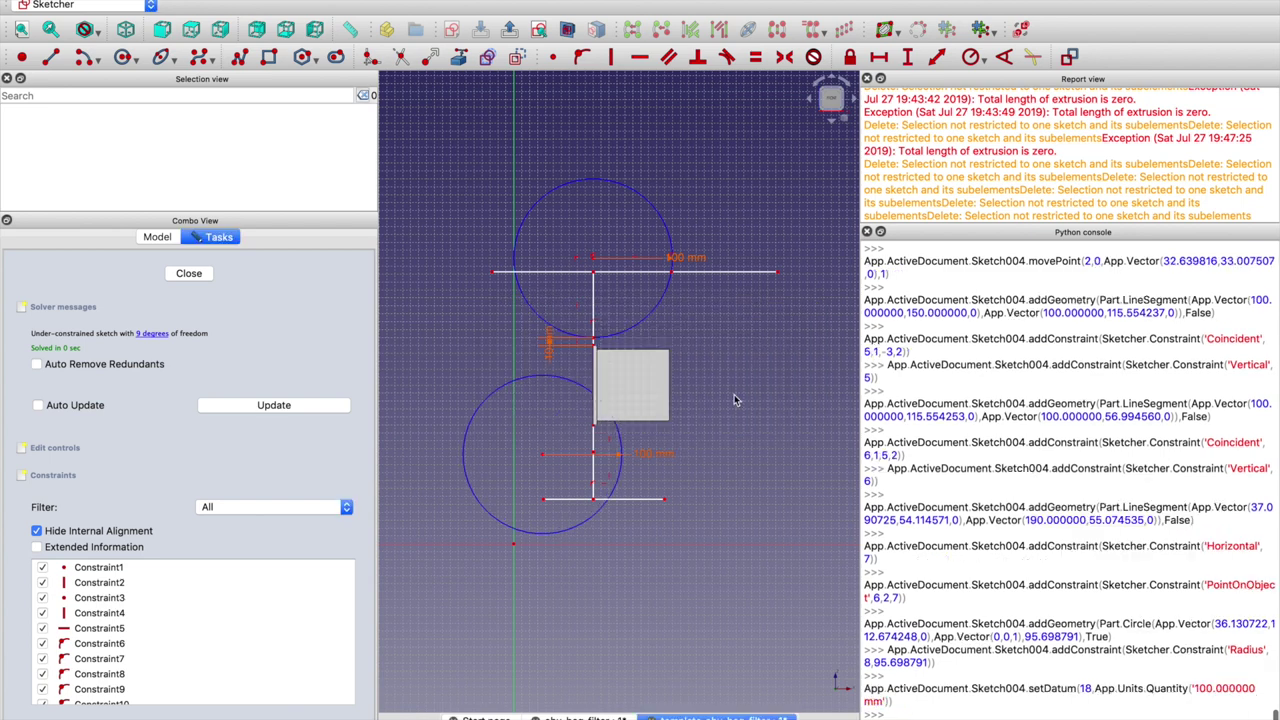
{"action": "left_click_drag", "start_coordinate": [536, 370], "coordinate": [617, 440]}
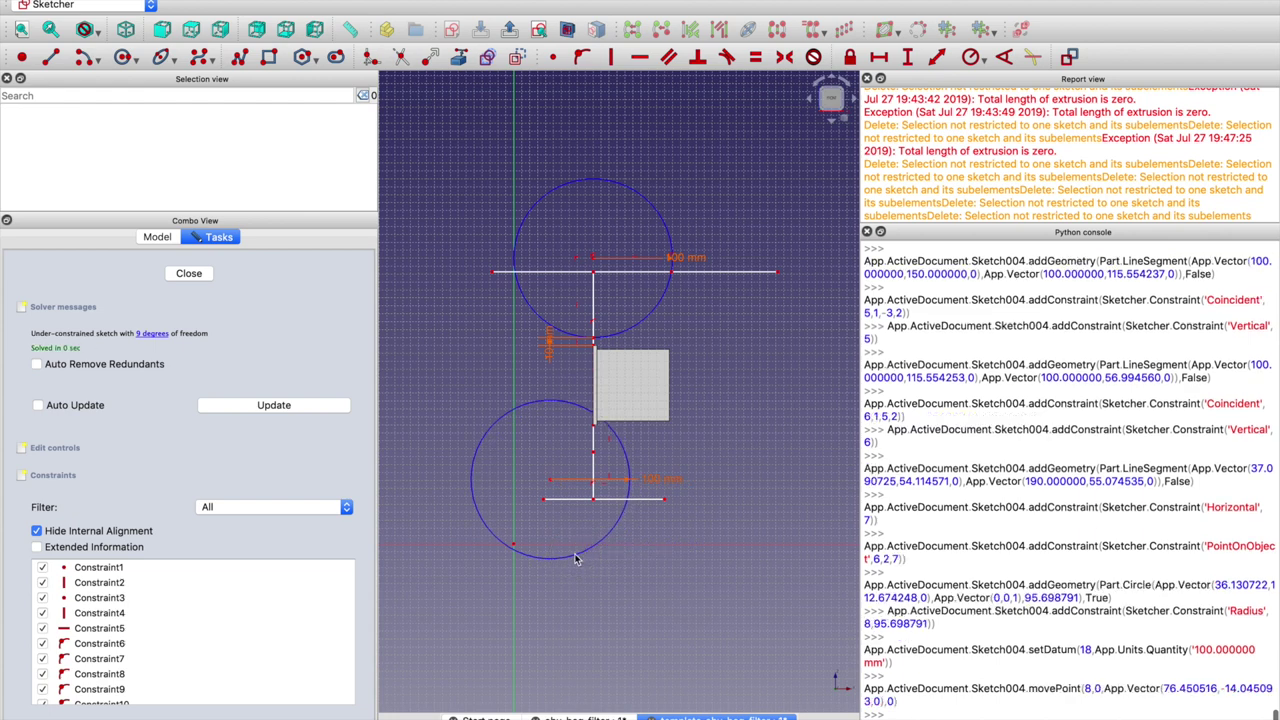
Put the wall line's lower vertex on the lower circle and centre the circle on the vertical line
{"action": "left_click", "coordinate": [615, 441]}
{"action": "left_click", "coordinate": [595, 452]}
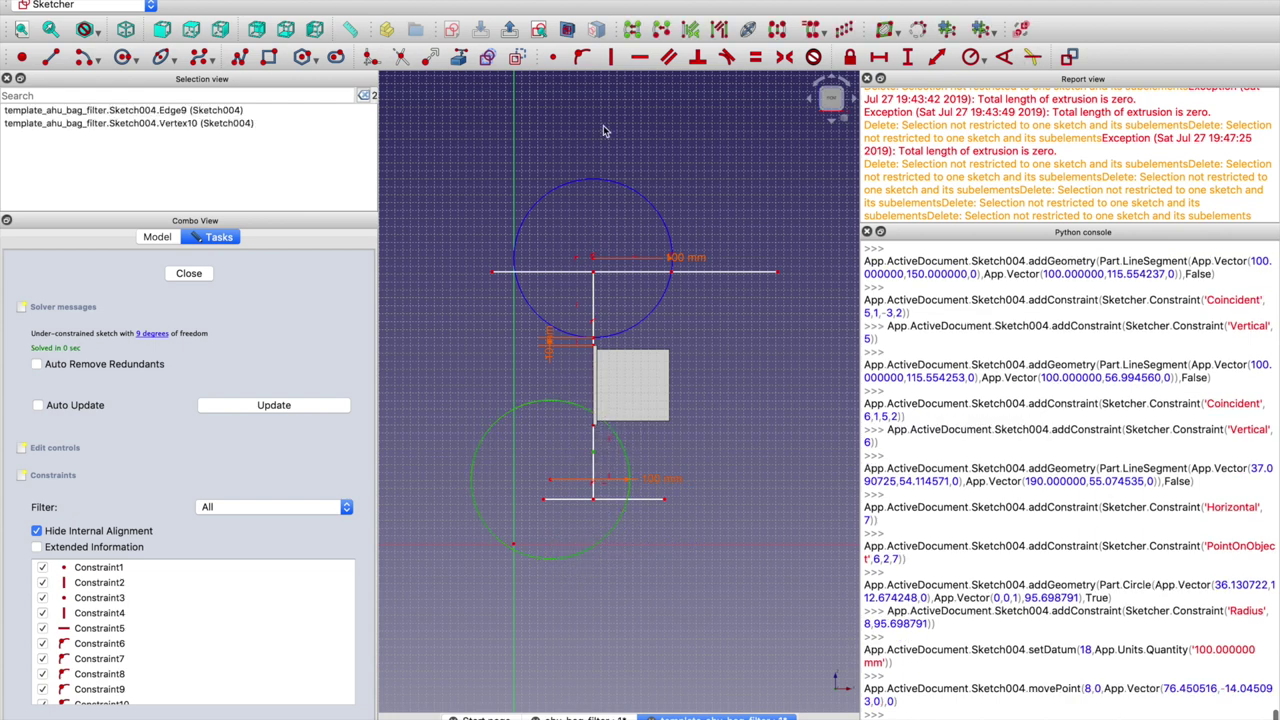
{"action": "left_click", "coordinate": [582, 57]}
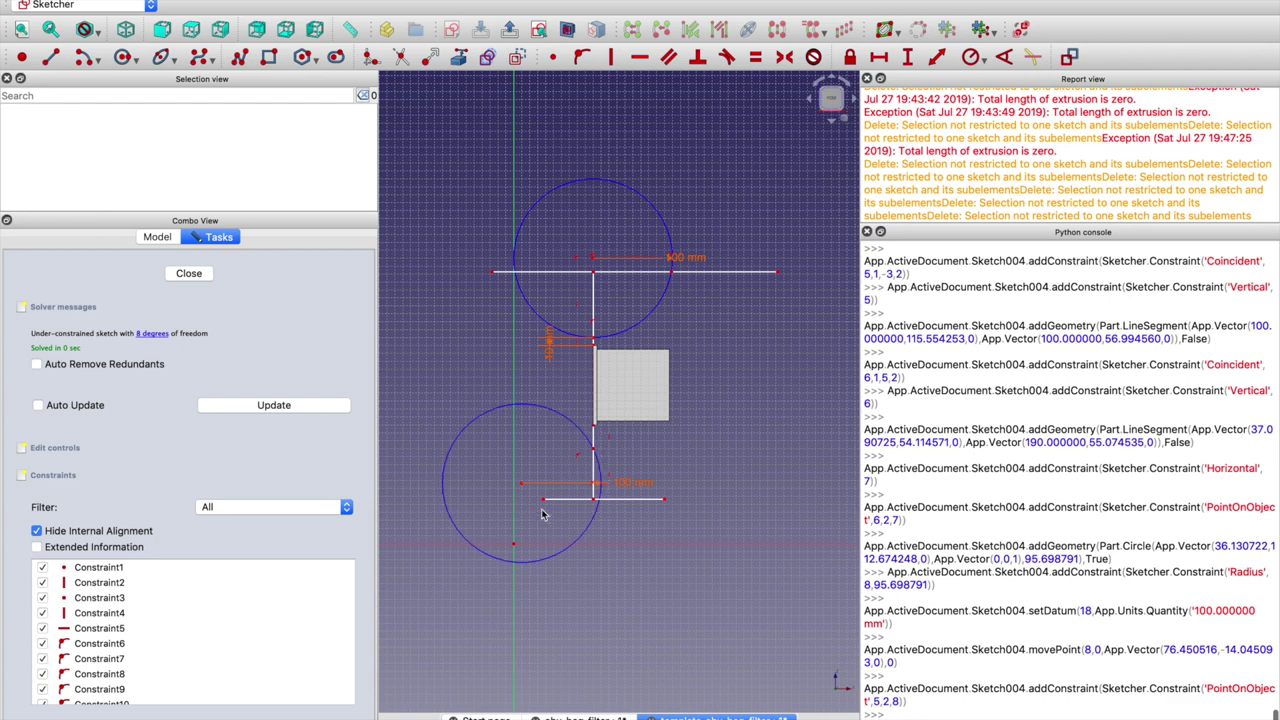
{"action": "left_click", "coordinate": [521, 486]}
{"action": "left_click", "coordinate": [594, 440]}
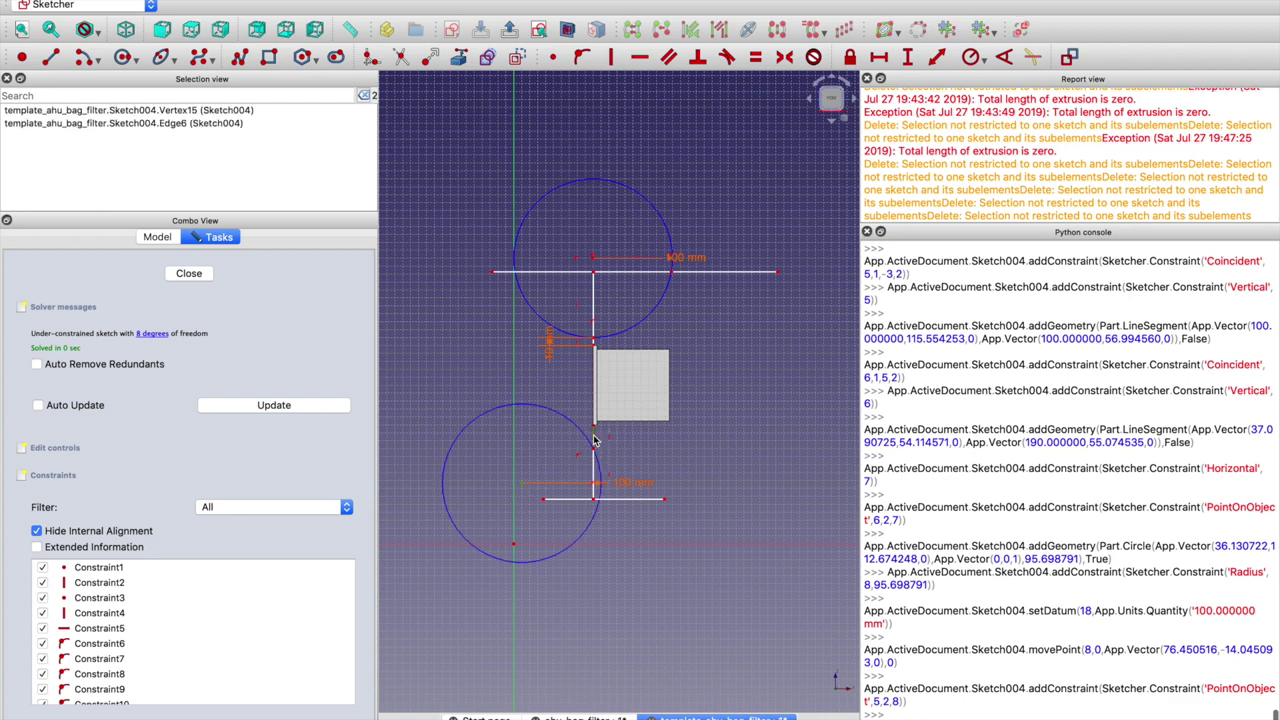
{"action": "left_click", "coordinate": [583, 57]}
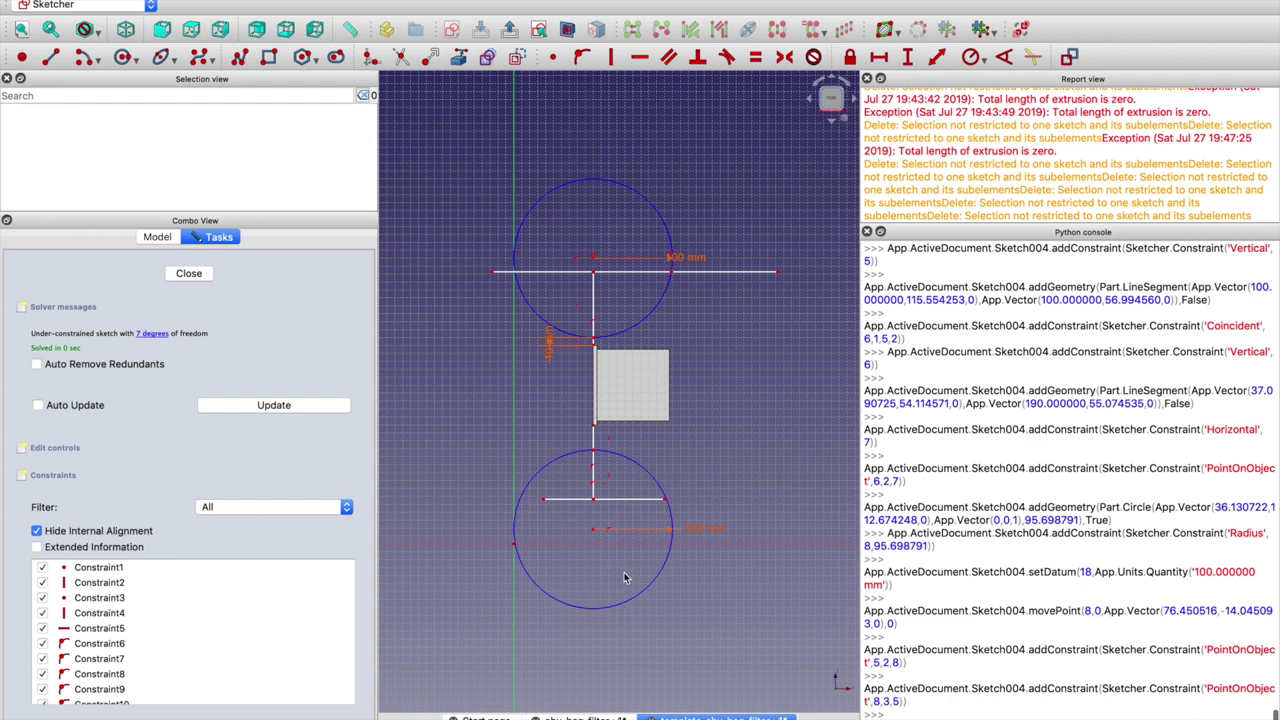
Add a point on the lower circle's right rim, run the lower line through it, and widen it
{"action": "left_click", "coordinate": [23, 59]}
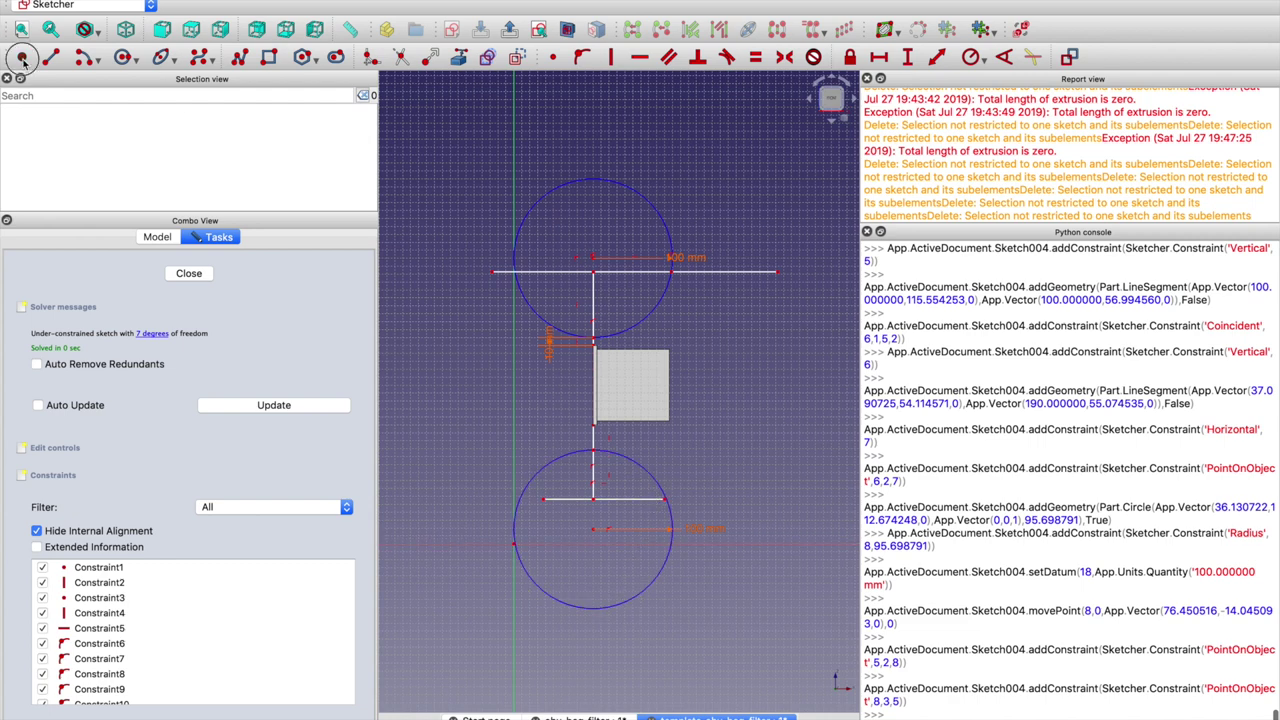
{"action": "left_click", "coordinate": [669, 516]}
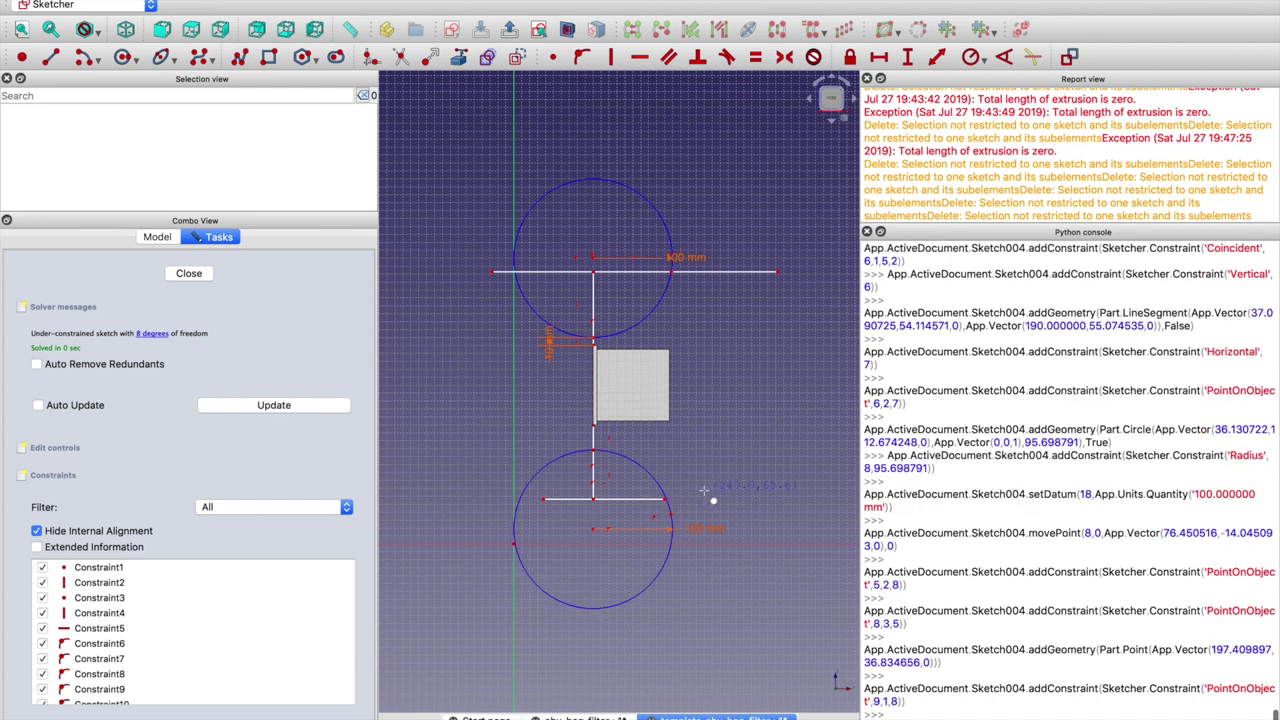
{"action": "key", "text": "Escape"}
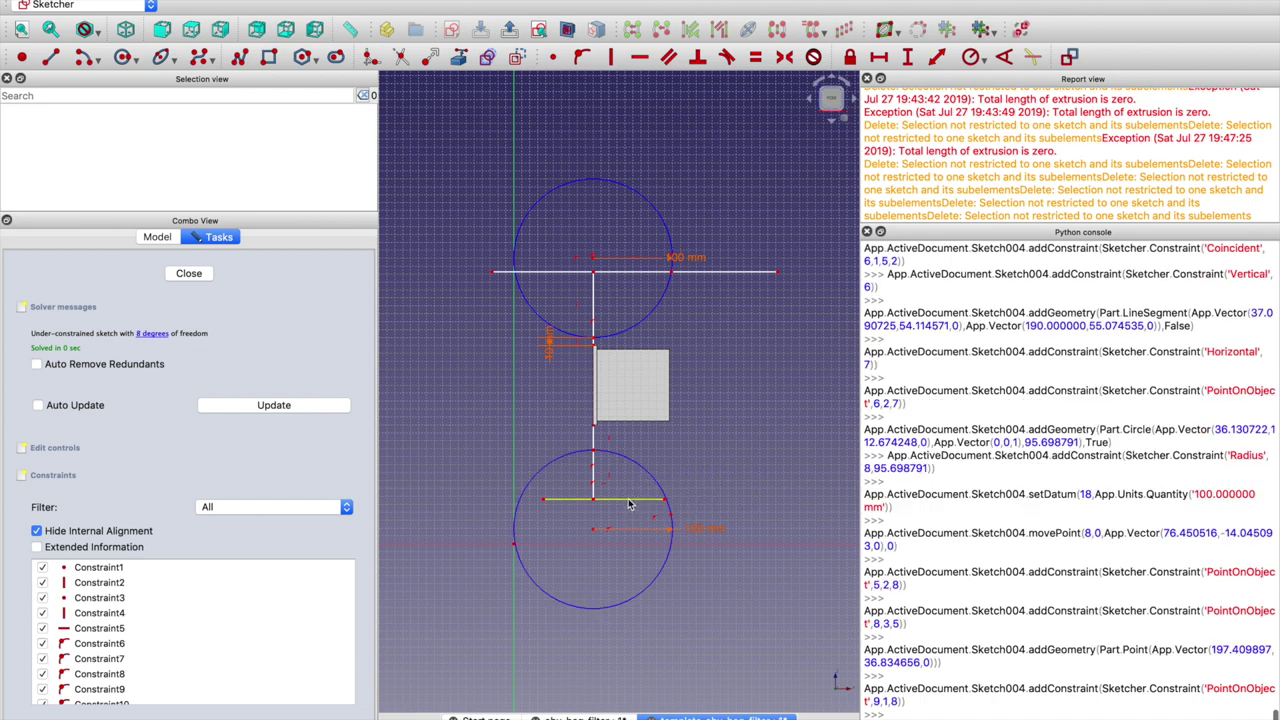
{"action": "left_click", "coordinate": [651, 499]}
{"action": "left_click", "coordinate": [670, 503]}
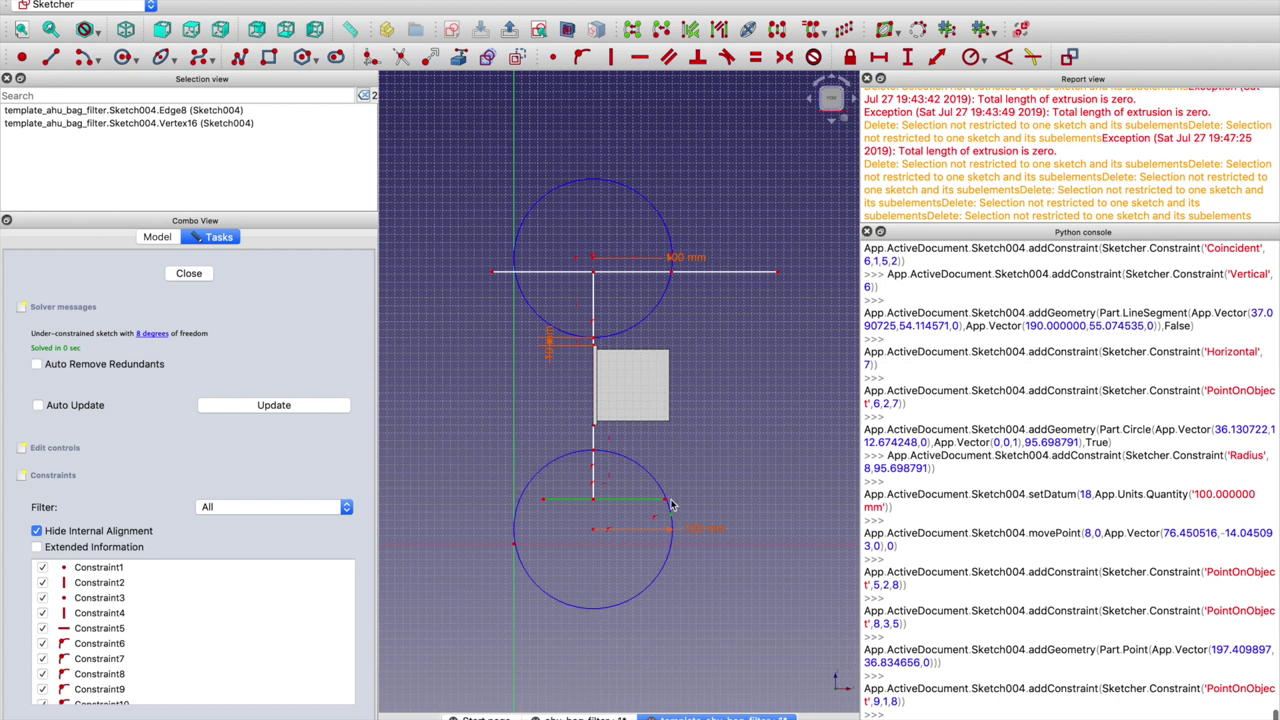
{"action": "left_click", "coordinate": [578, 57]}
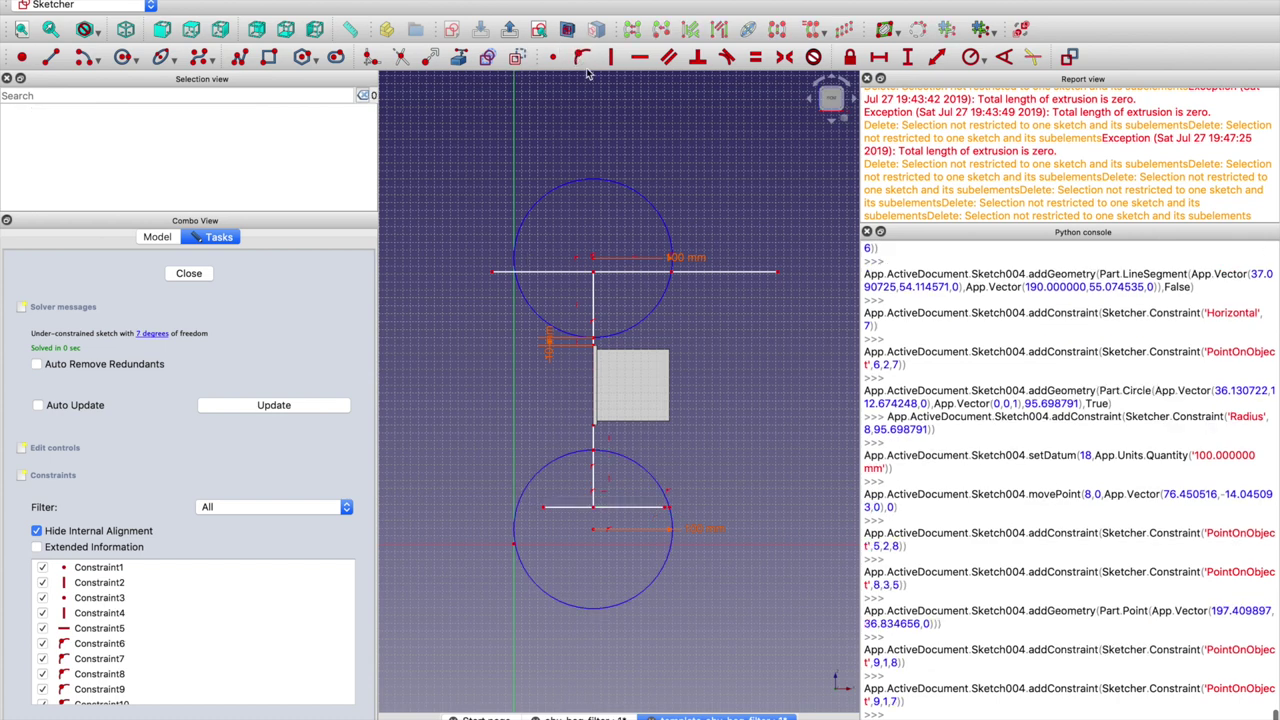
{"action": "left_click_drag", "start_coordinate": [667, 510], "coordinate": [767, 497]}
{"action": "left_click_drag", "start_coordinate": [545, 502], "coordinate": [459, 502]}
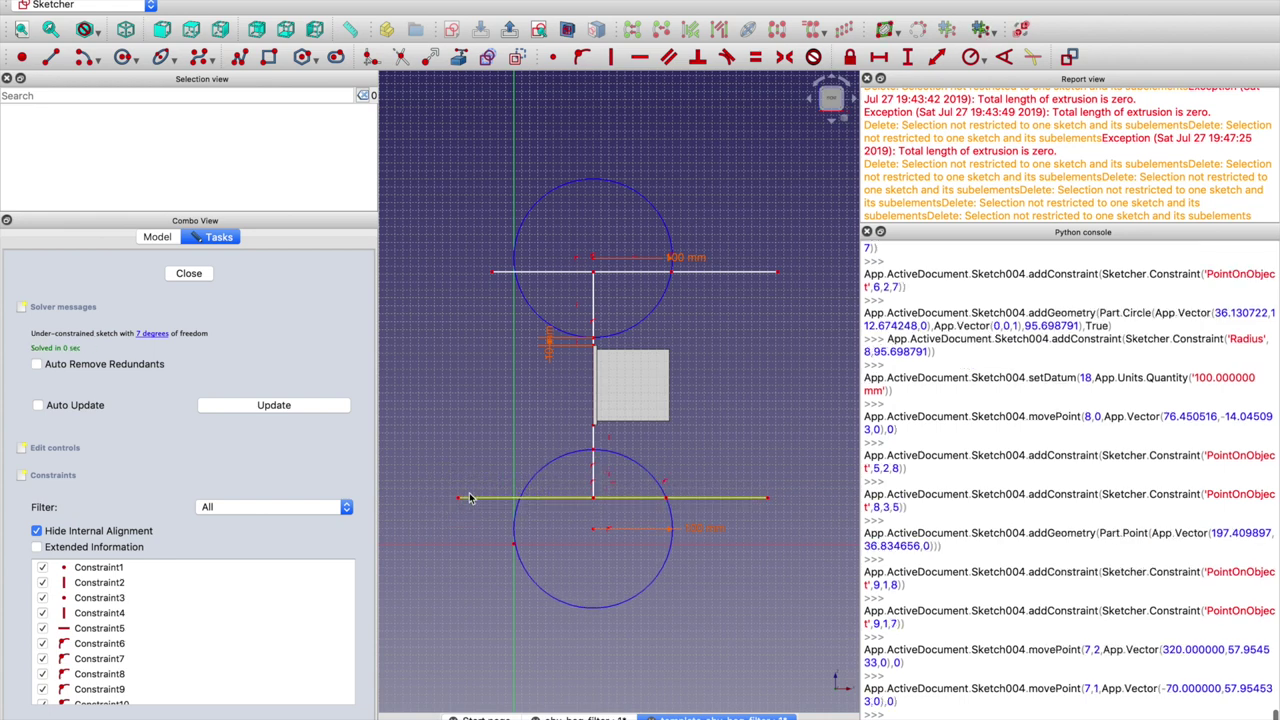
Add a vertical distance between two points of the lower wall, currently 30.96 mm
{"action": "left_click", "coordinate": [595, 440]}
{"action": "left_click", "coordinate": [592, 430]}
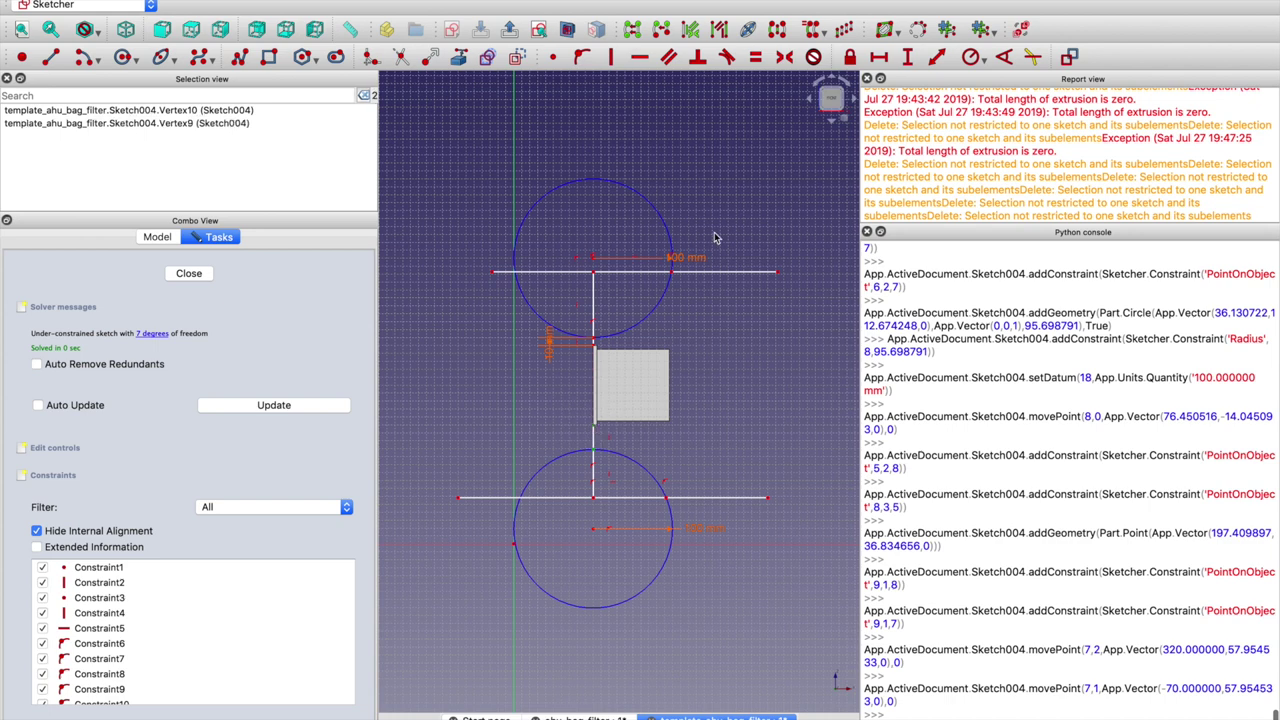
{"action": "left_click", "coordinate": [908, 57]}
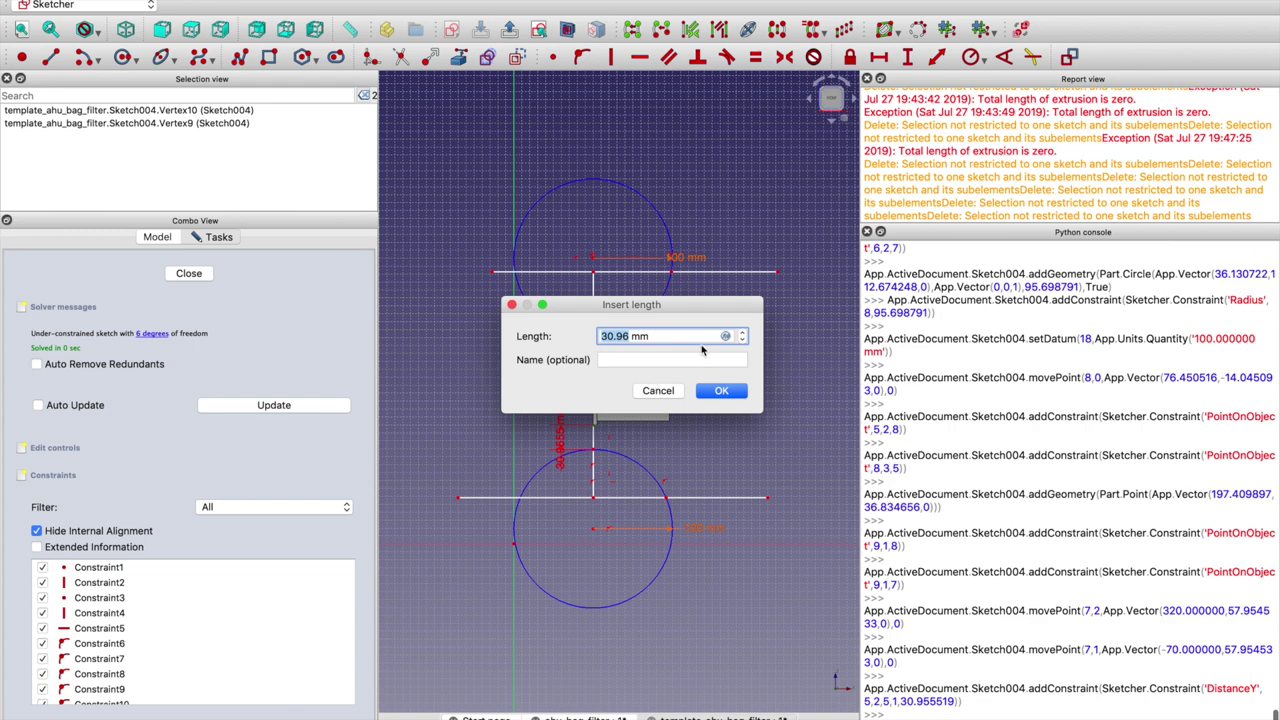
Drive the lower vertical distance with the formula inner_wall_py.MinimumDistance, giving 10 mm
{"action": "left_click", "coordinate": [725, 337]}
{"action": "type", "text": "Inlet."}
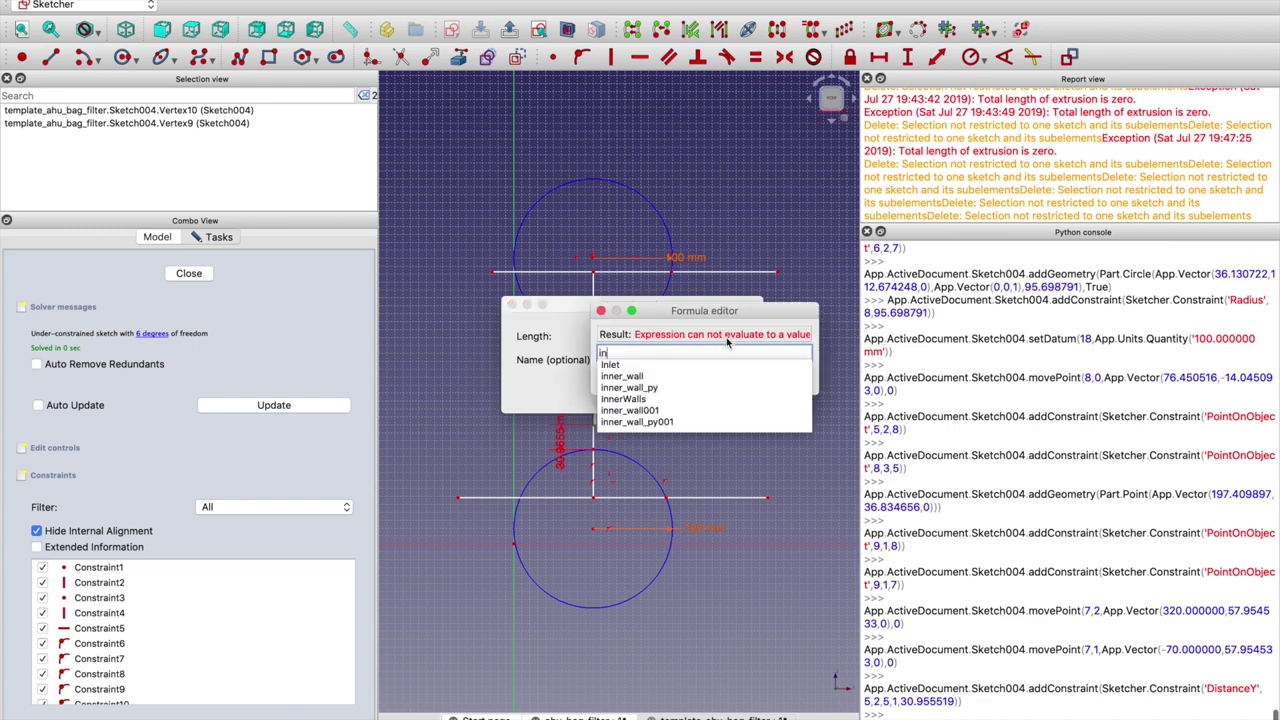
{"action": "key", "text": "Down"}
{"action": "key", "text": "Down"}
{"action": "type", "text": "Min"}
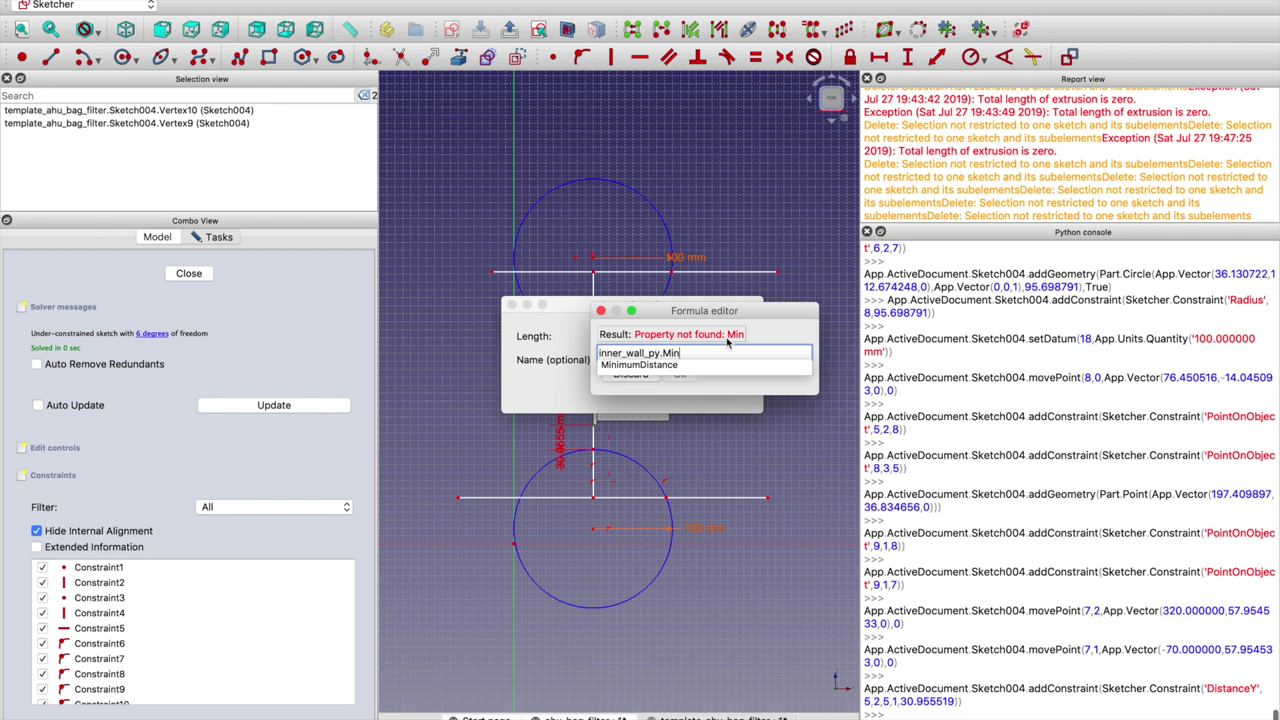
{"action": "key", "text": "Down"}
{"action": "key", "text": "Return"}
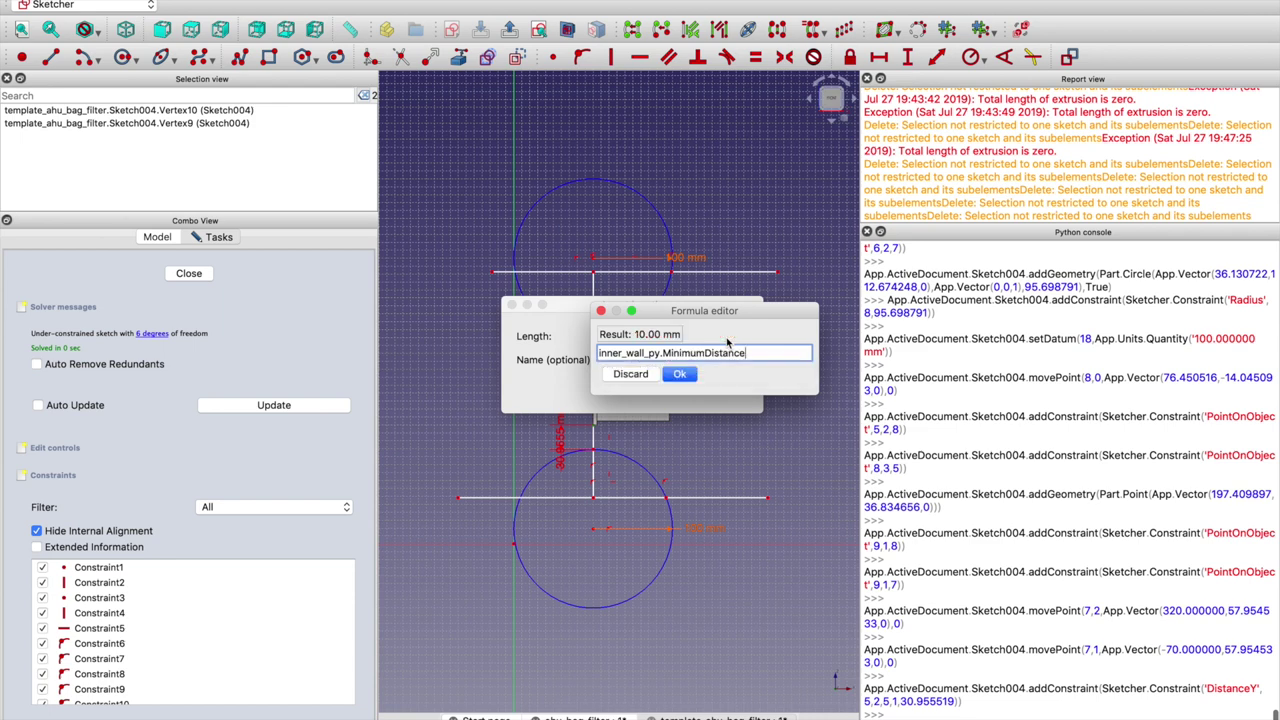
{"action": "key", "text": "Return"}
{"action": "left_click", "coordinate": [722, 391]}
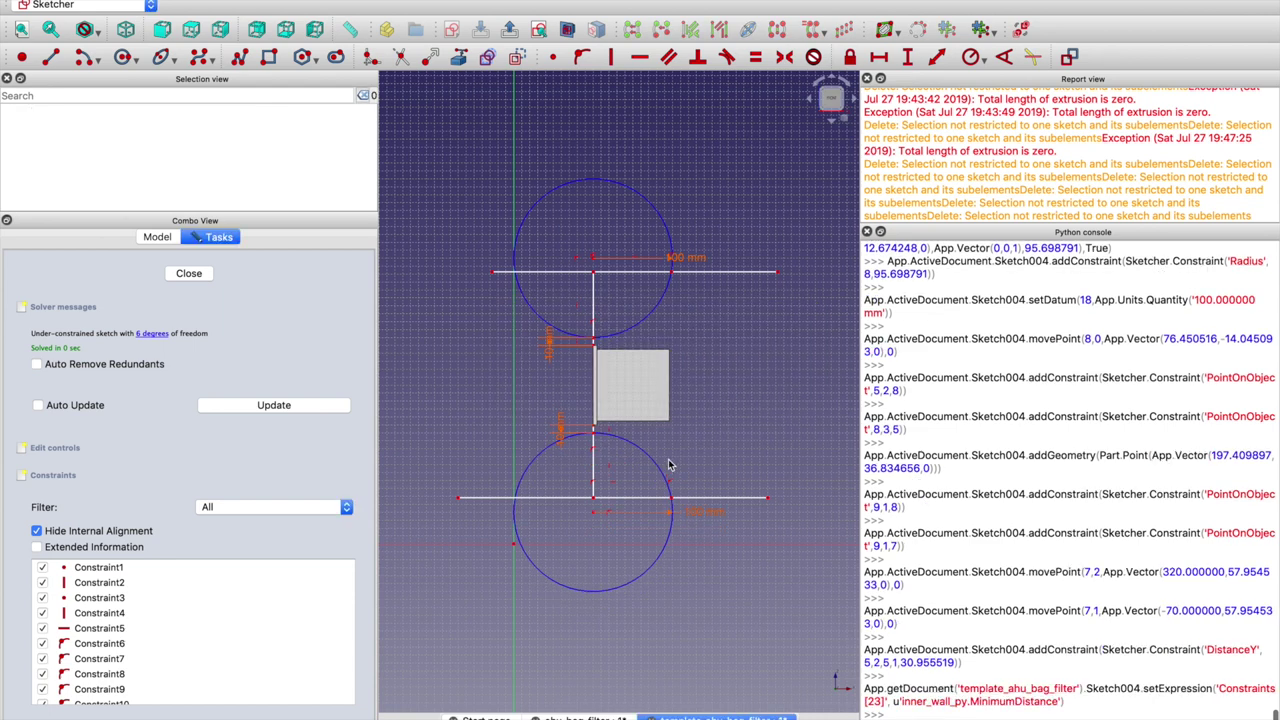
Shift the upper and lower horizontal wall lines and save template_ahu_bag_filter
{"action": "mouse_move", "coordinate": [703, 500]}
{"action": "left_mouse_down"}
{"action": "mouse_move", "coordinate": [714, 482]}
{"action": "mouse_move", "coordinate": [765, 482]}
{"action": "mouse_move", "coordinate": [731, 479]}
{"action": "left_mouse_up"}
{"action": "left_click_drag", "start_coordinate": [735, 281], "coordinate": [728, 304]}
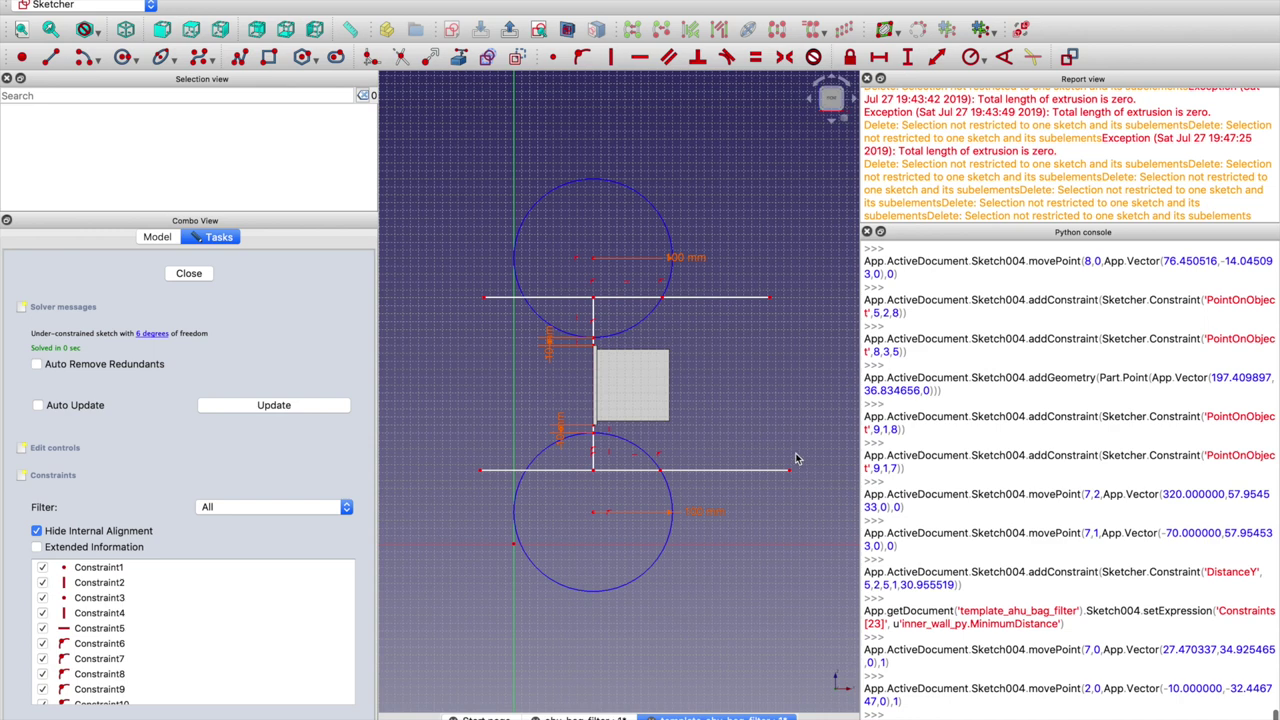
{"action": "key", "text": "ctrl+s"}
{"action": "mouse_move", "coordinate": [714, 478]}
{"action": "left_mouse_down"}
{"action": "mouse_move", "coordinate": [723, 491]}
{"action": "mouse_move", "coordinate": [722, 455]}
{"action": "mouse_move", "coordinate": [703, 586]}
{"action": "mouse_move", "coordinate": [689, 534]}
{"action": "mouse_move", "coordinate": [700, 468]}
{"action": "mouse_move", "coordinate": [713, 497]}
{"action": "left_mouse_up"}
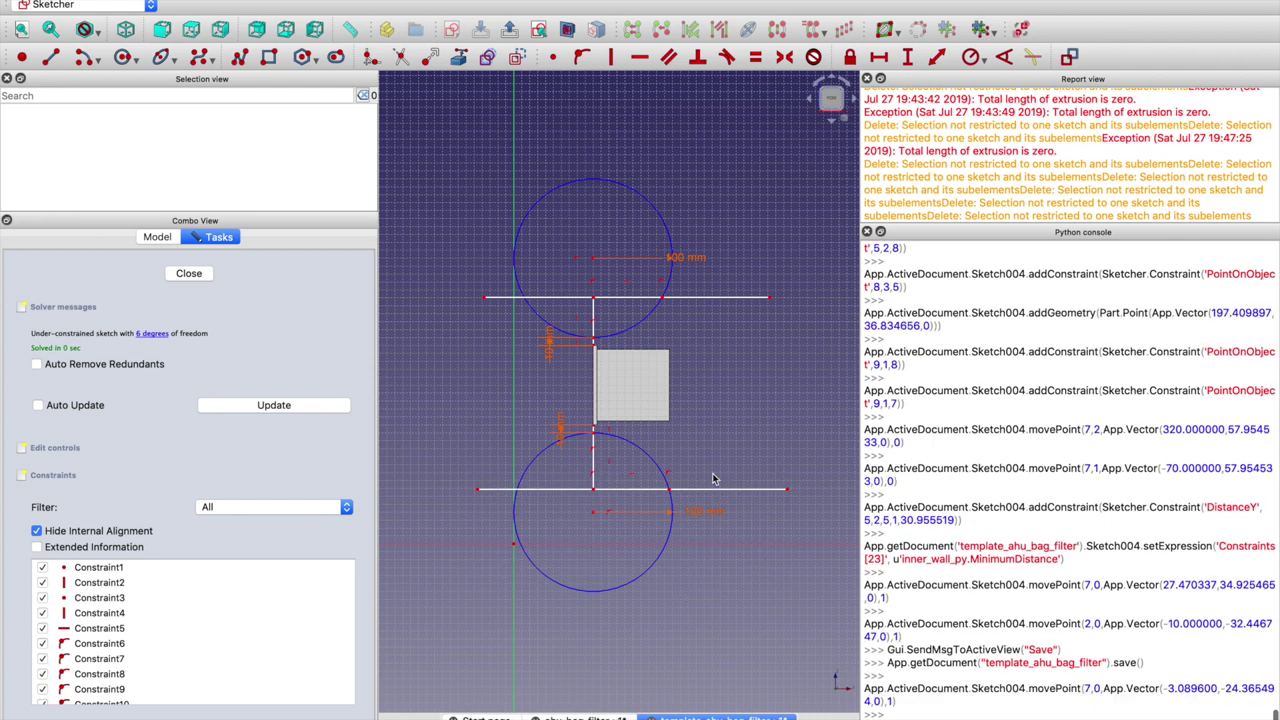
Inspect the vertical wall line and the upper line's left endpoint by selecting them
{"action": "left_click", "coordinate": [594, 314]}
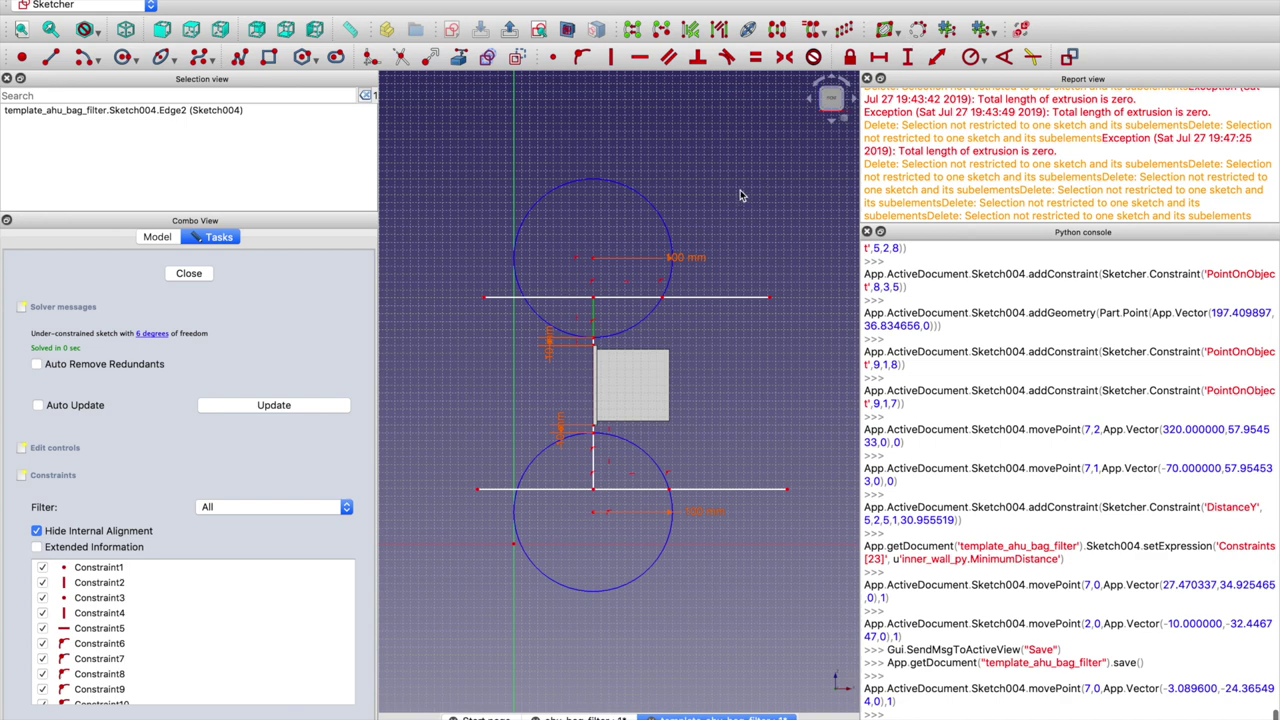
{"action": "left_click", "coordinate": [749, 246]}
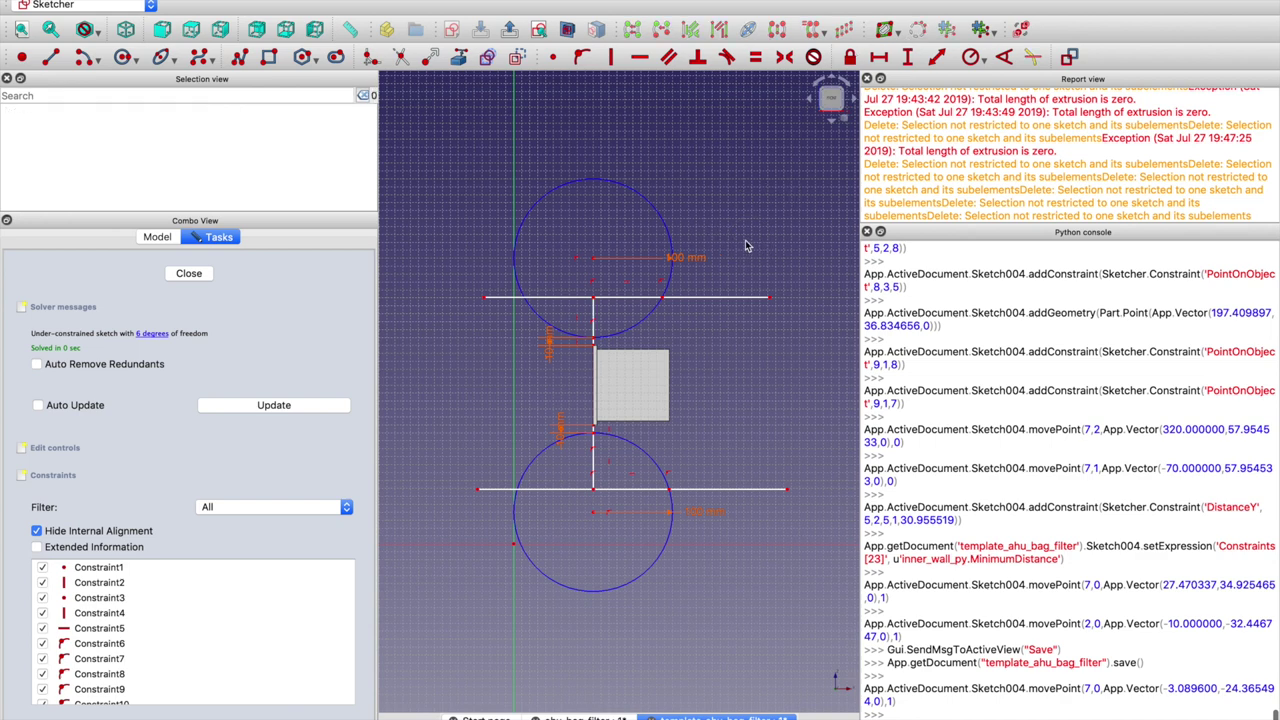
{"action": "left_click", "coordinate": [486, 298]}
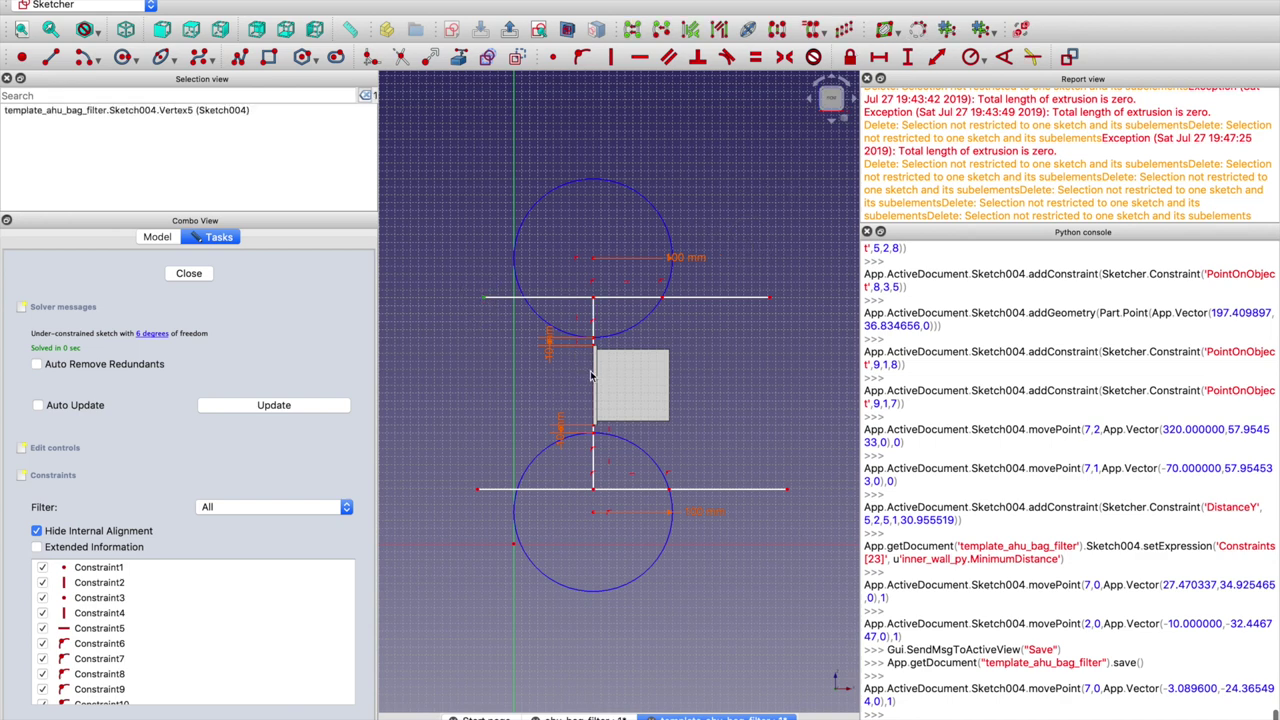
{"action": "left_click", "coordinate": [620, 378]}
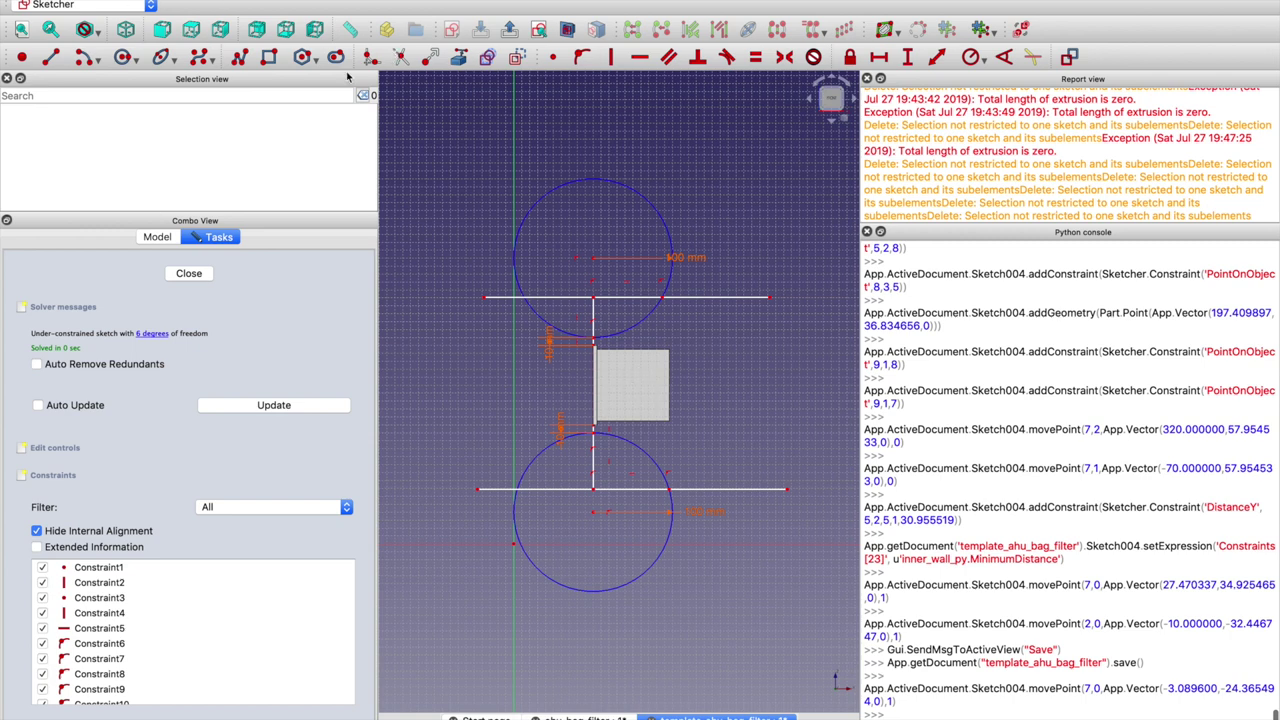
Place a new sketch point inside the grey square at about 154.2, 200 and select it
{"action": "left_click", "coordinate": [22, 57]}
{"action": "left_click", "coordinate": [636, 383]}
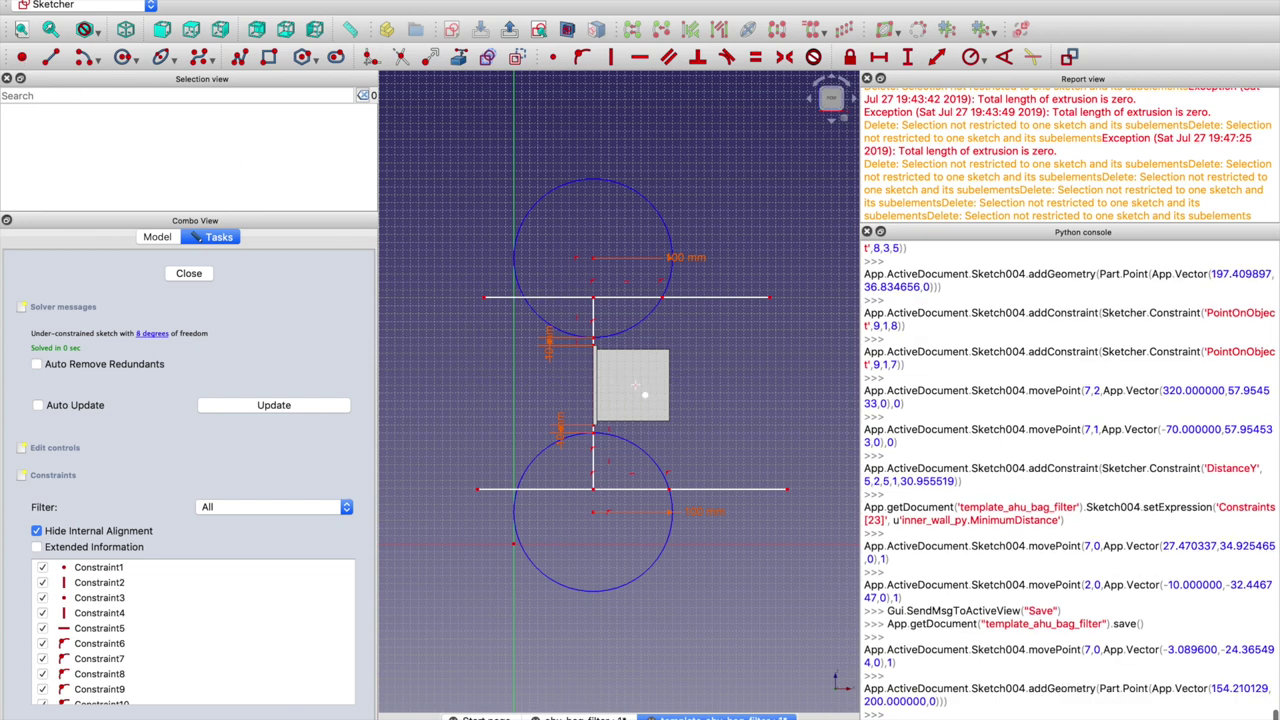
{"action": "right_click", "coordinate": [774, 377]}
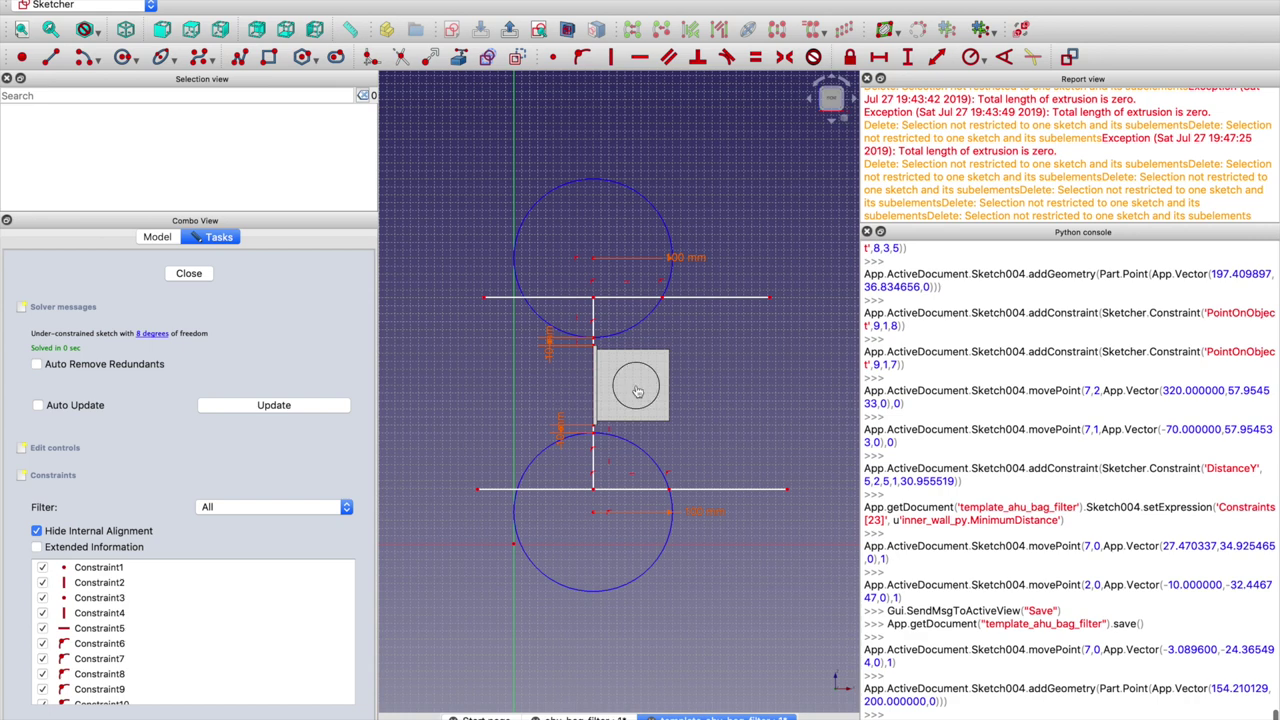
{"action": "left_click", "coordinate": [636, 384]}
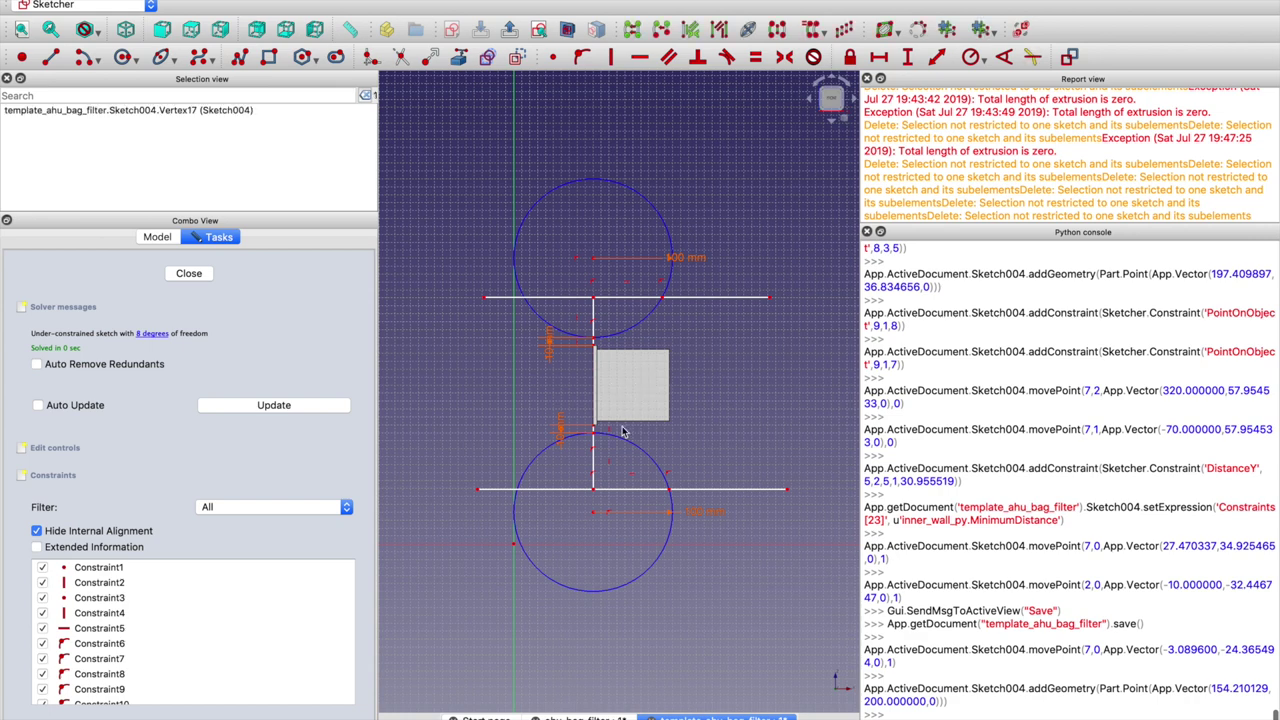
Set the origin-to-point horizontal distance to 148 mm via Compound.Shape.BoundBox.Center.x
{"action": "left_click", "coordinate": [512, 550]}
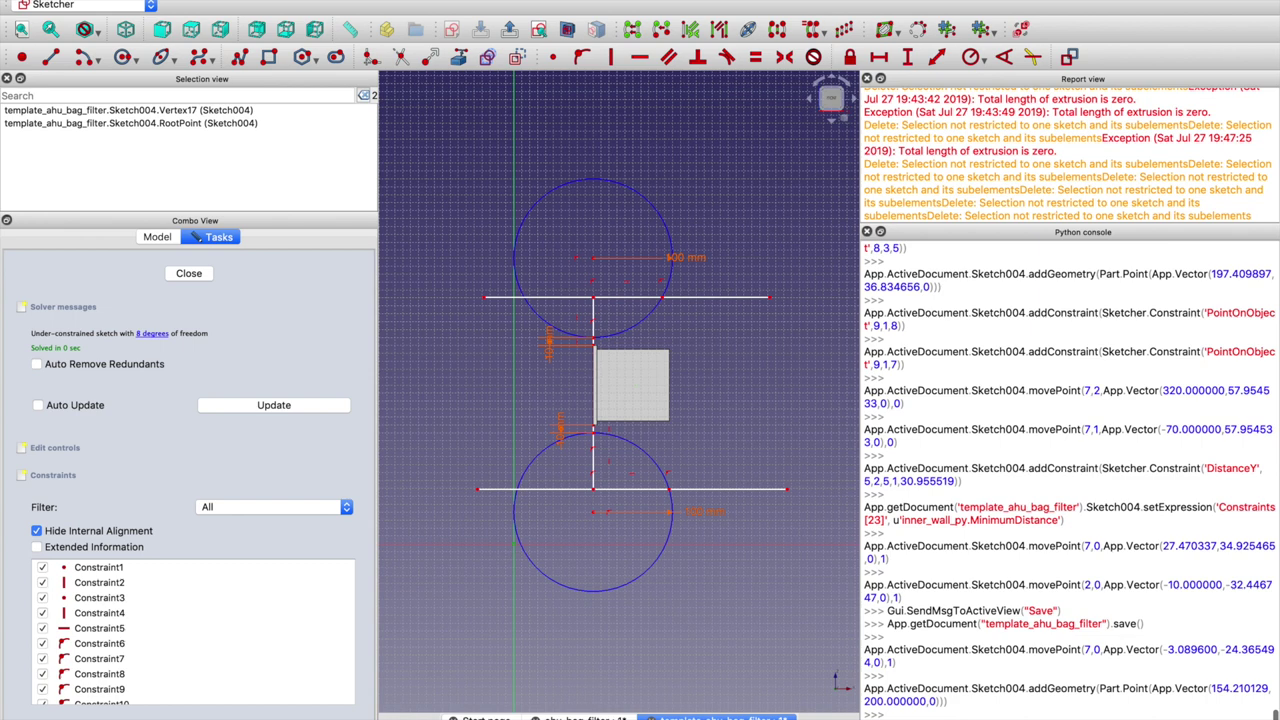
{"action": "left_click", "coordinate": [879, 58]}
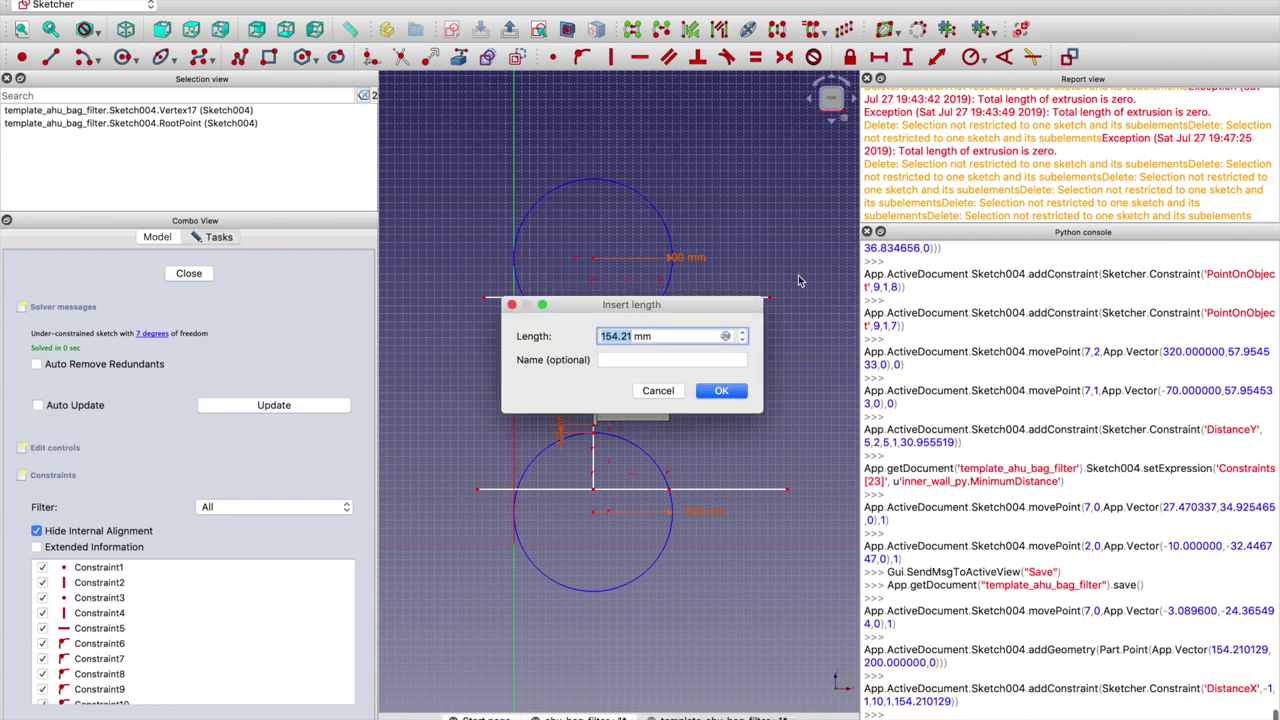
{"action": "left_click", "coordinate": [731, 337]}
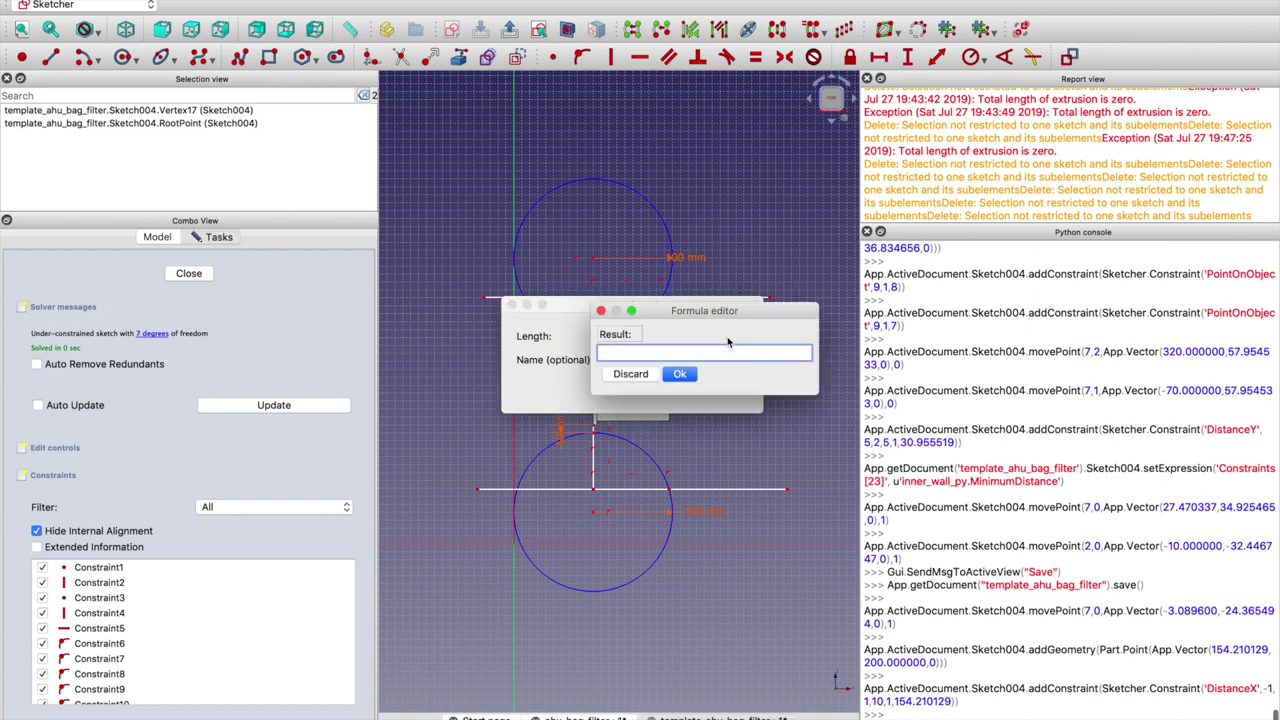
{"action": "type", "text": "Com"}
{"action": "key", "text": "Down"}
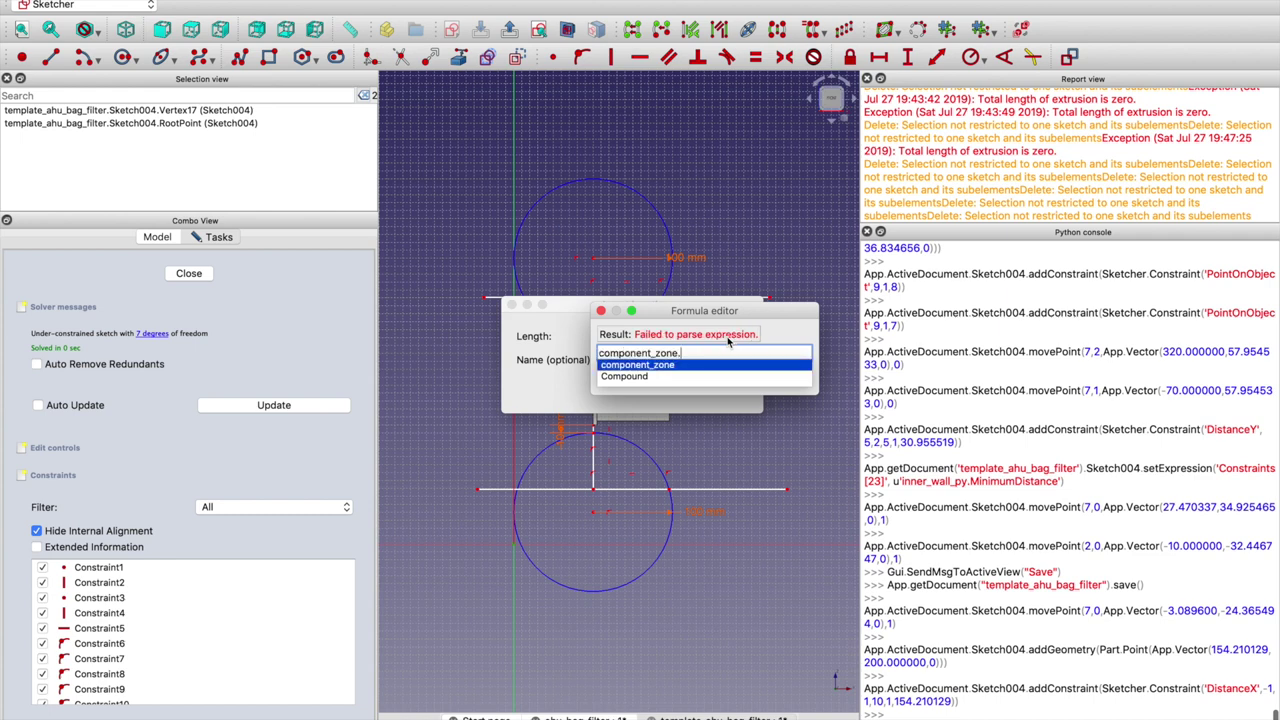
{"action": "key", "text": "Down"}
{"action": "type", "text": "."}
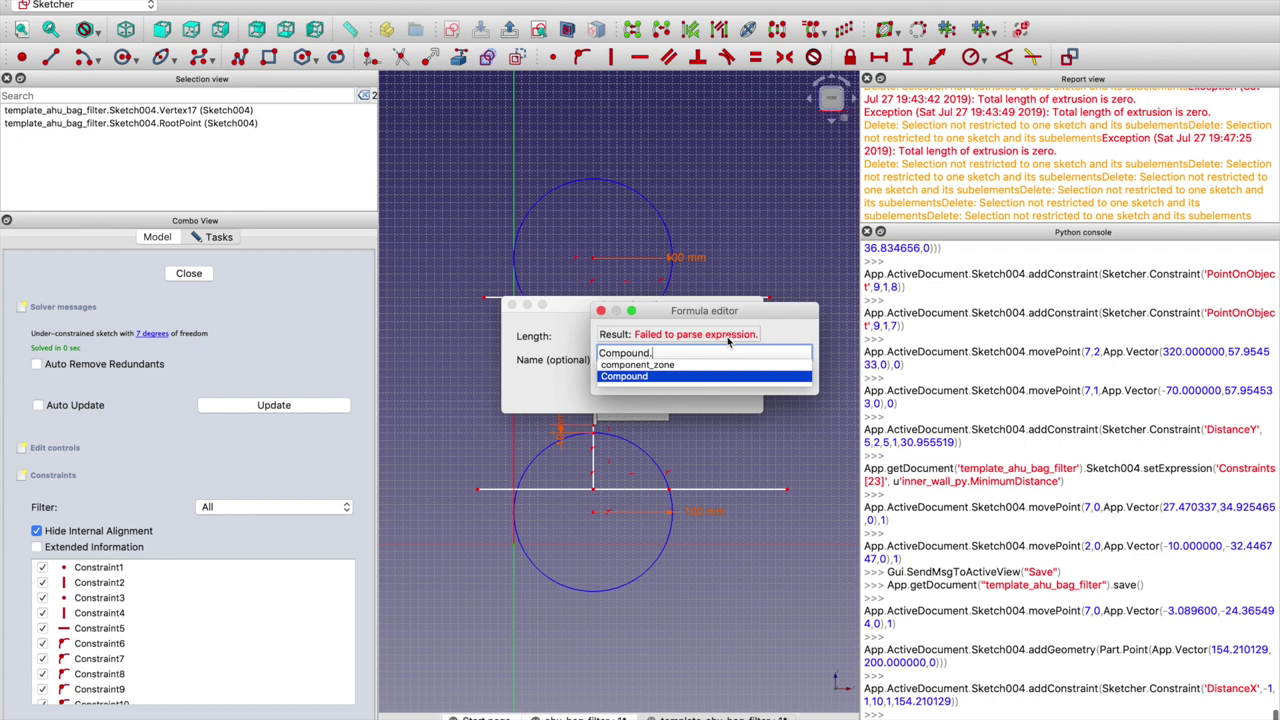
{"action": "type", "text": "Shape.B"}
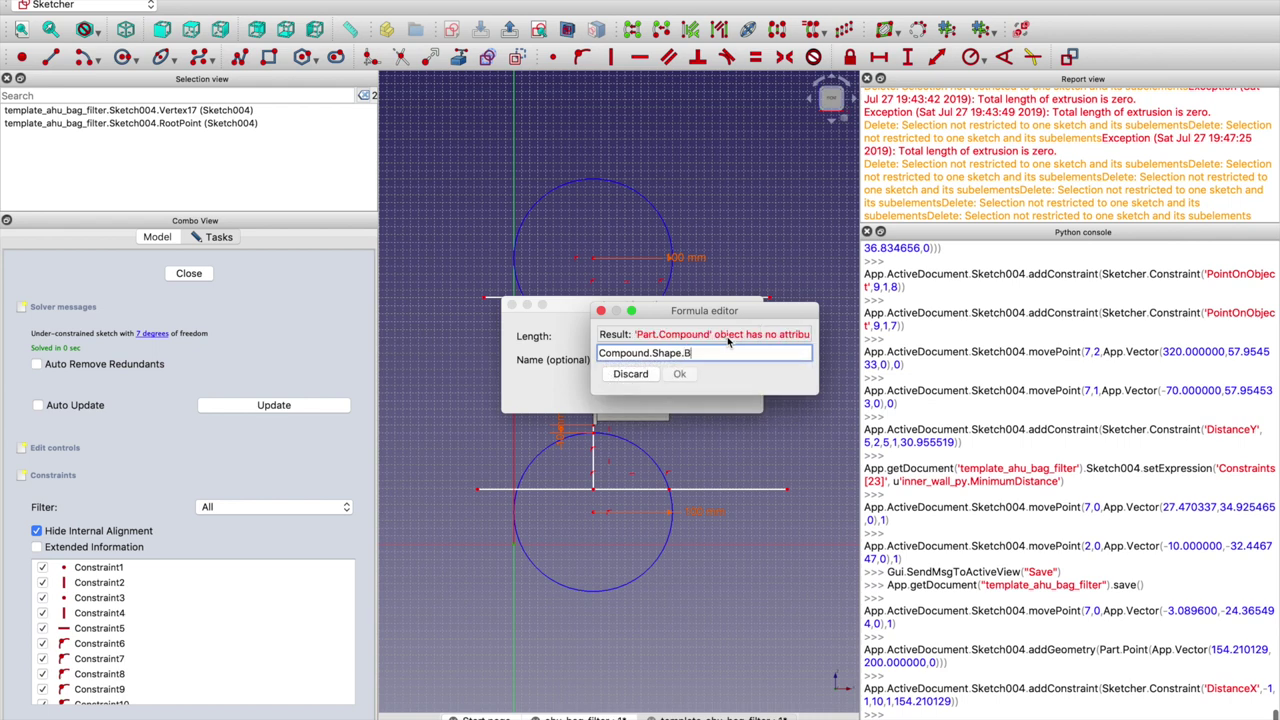
{"action": "type", "text": "oundBox."}
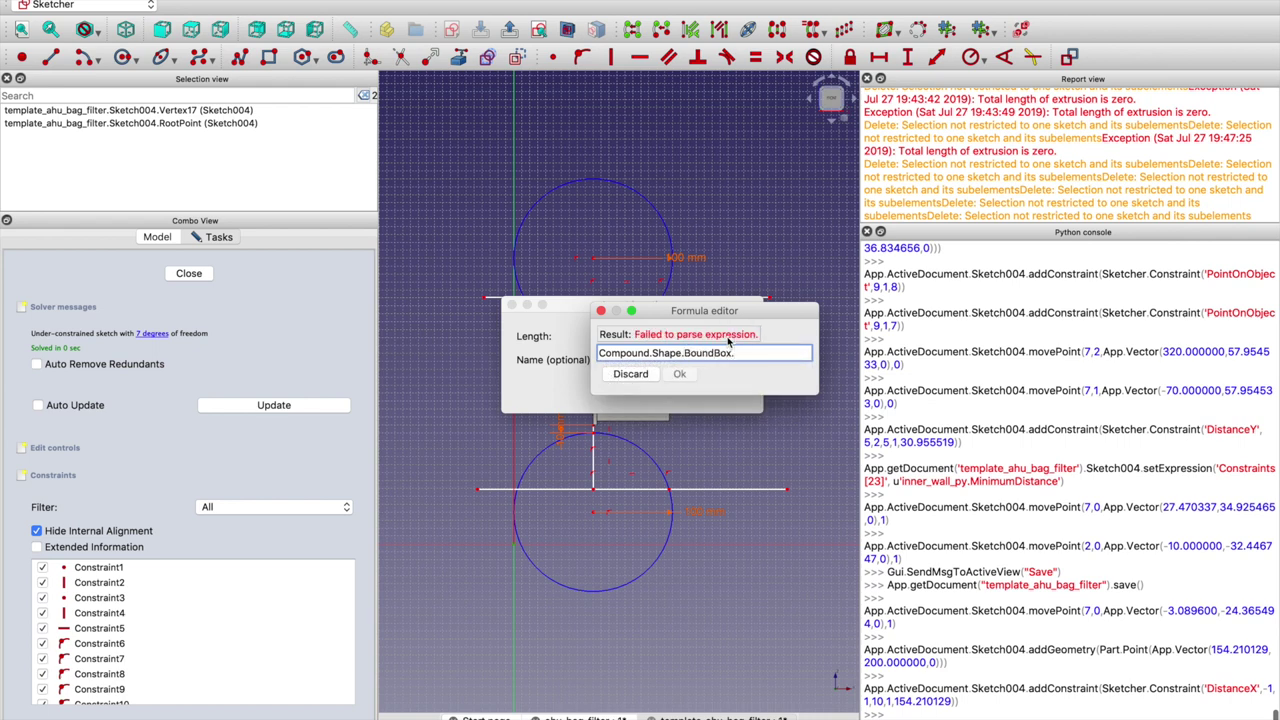
{"action": "type", "text": "Center.x"}
{"action": "key", "text": "Return"}
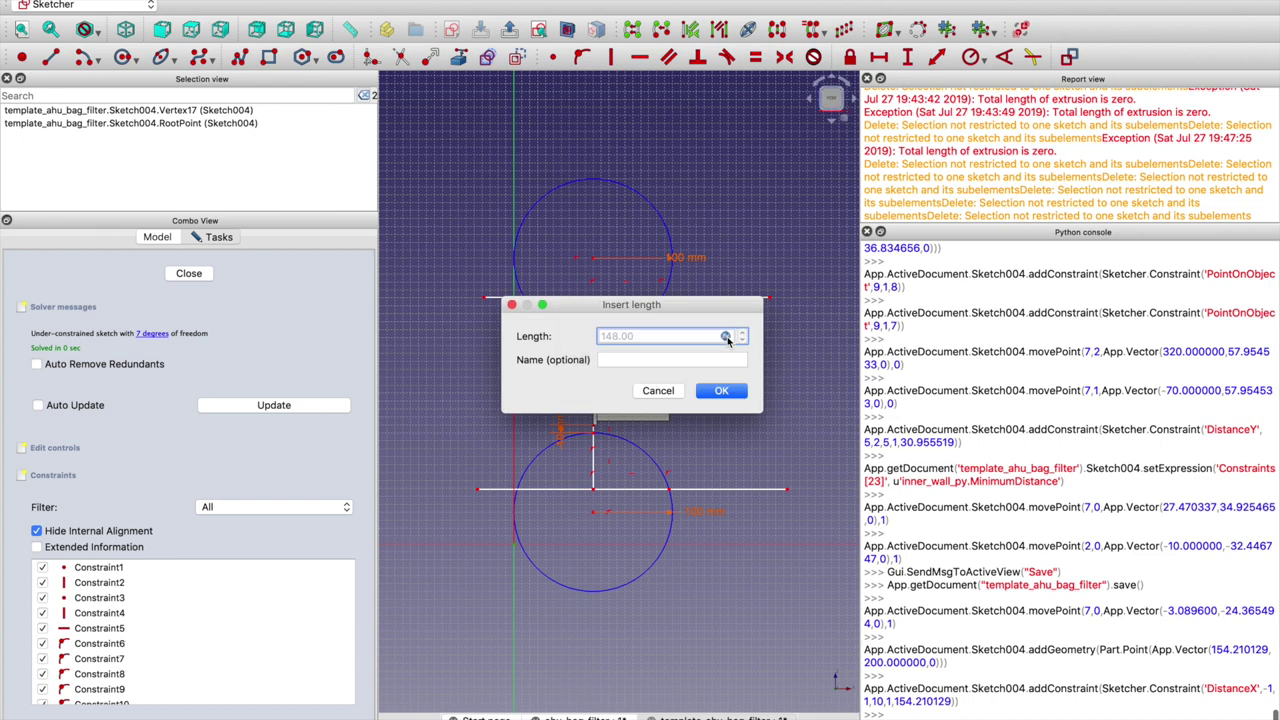
{"action": "left_click", "coordinate": [738, 391]}
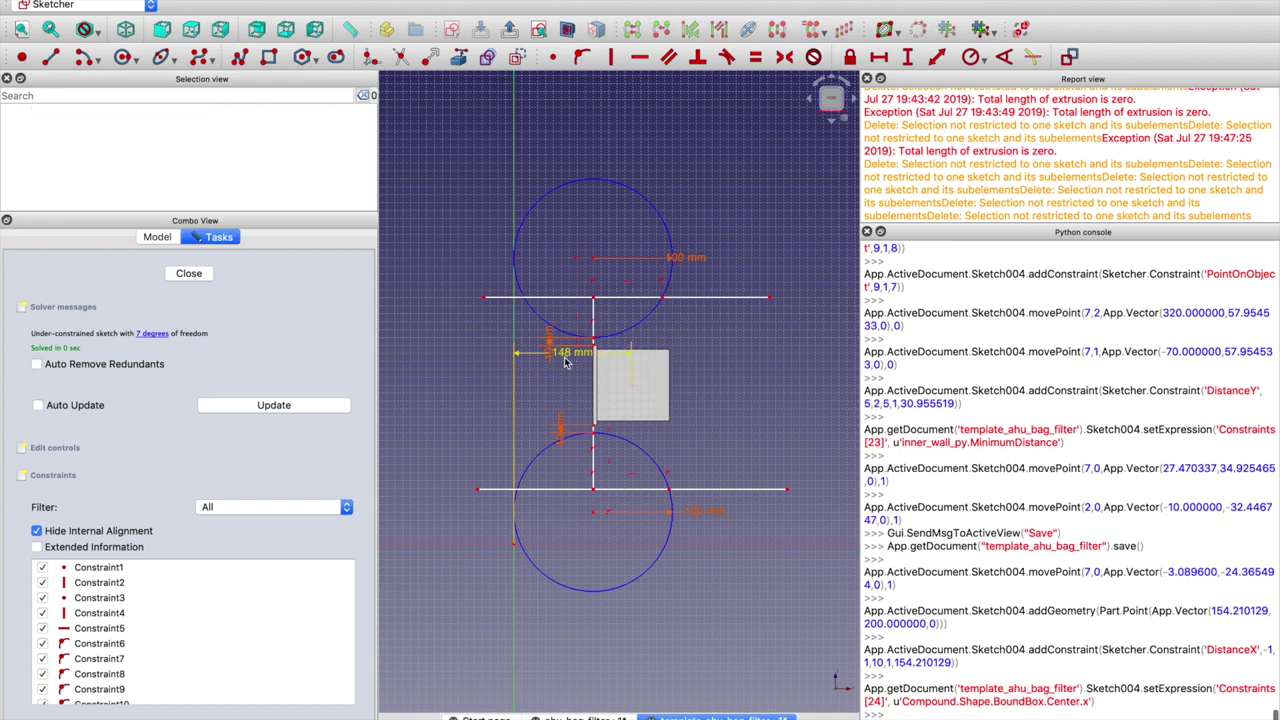
{"action": "left_click_drag", "start_coordinate": [565, 363], "coordinate": [452, 394]}
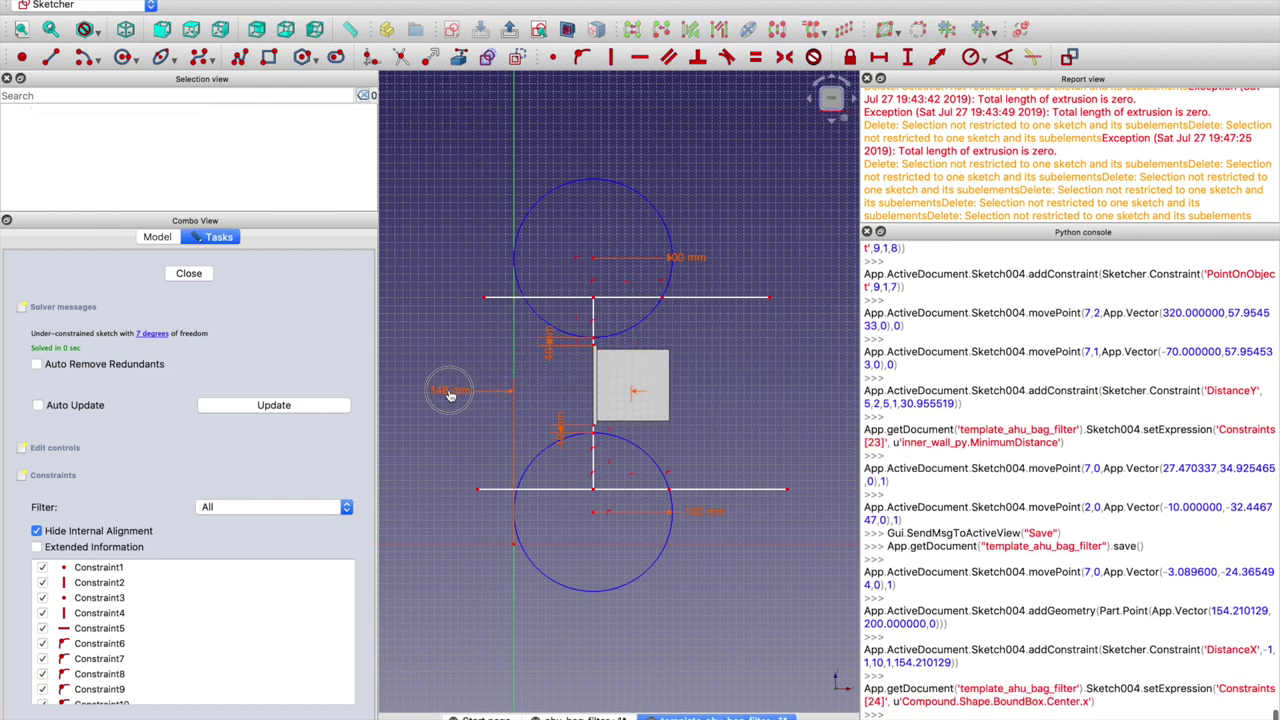
Add a vertical distance between the new point and the sketch origin
{"action": "left_click", "coordinate": [632, 390]}
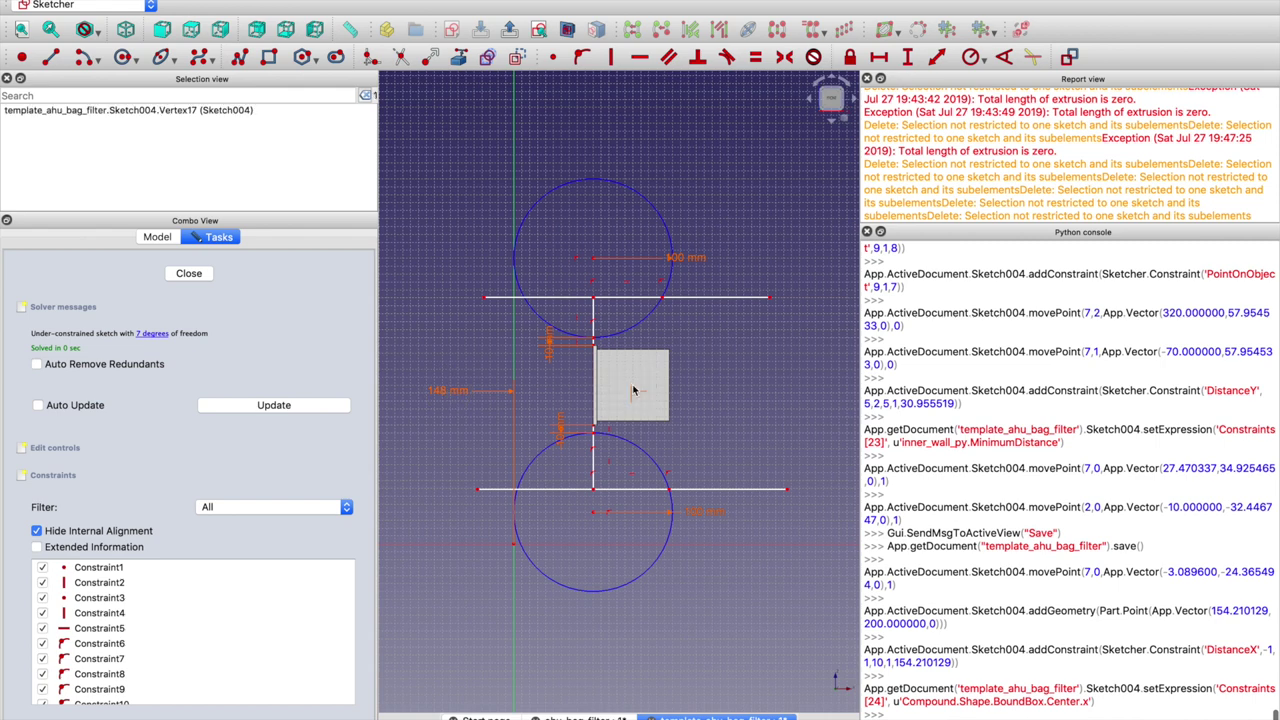
{"action": "left_click", "coordinate": [513, 546]}
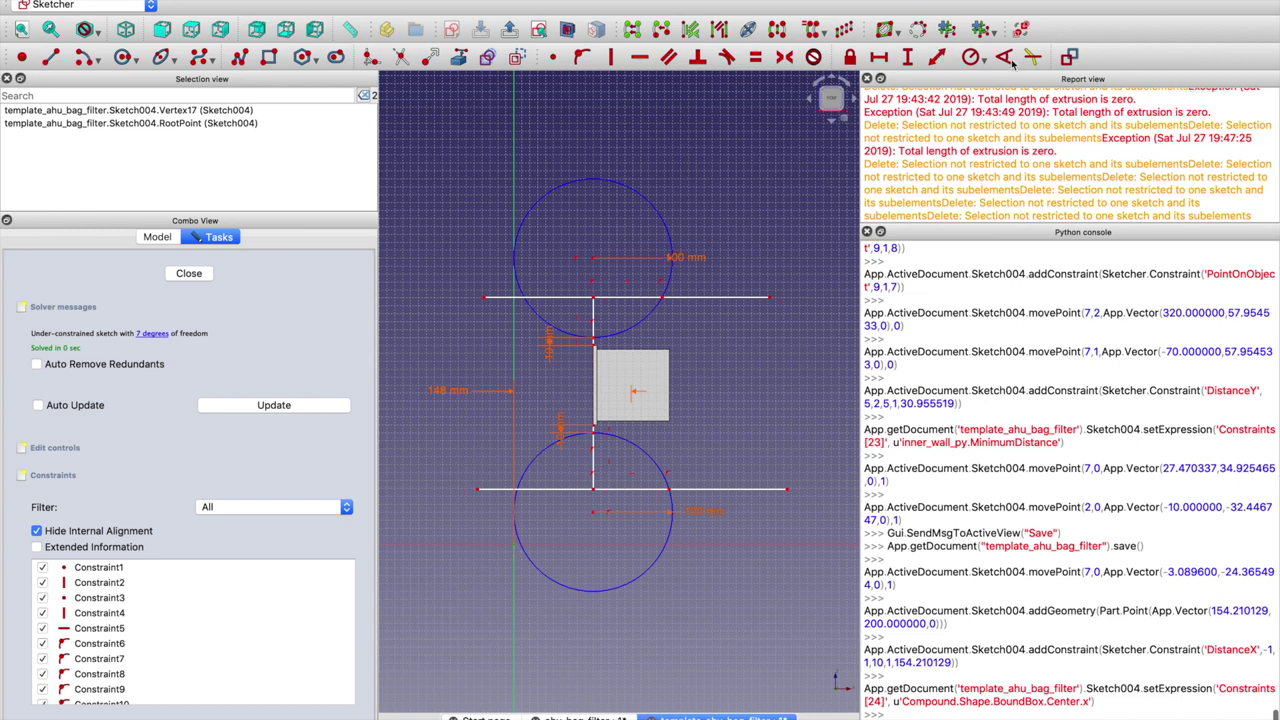
{"action": "left_click", "coordinate": [911, 63]}
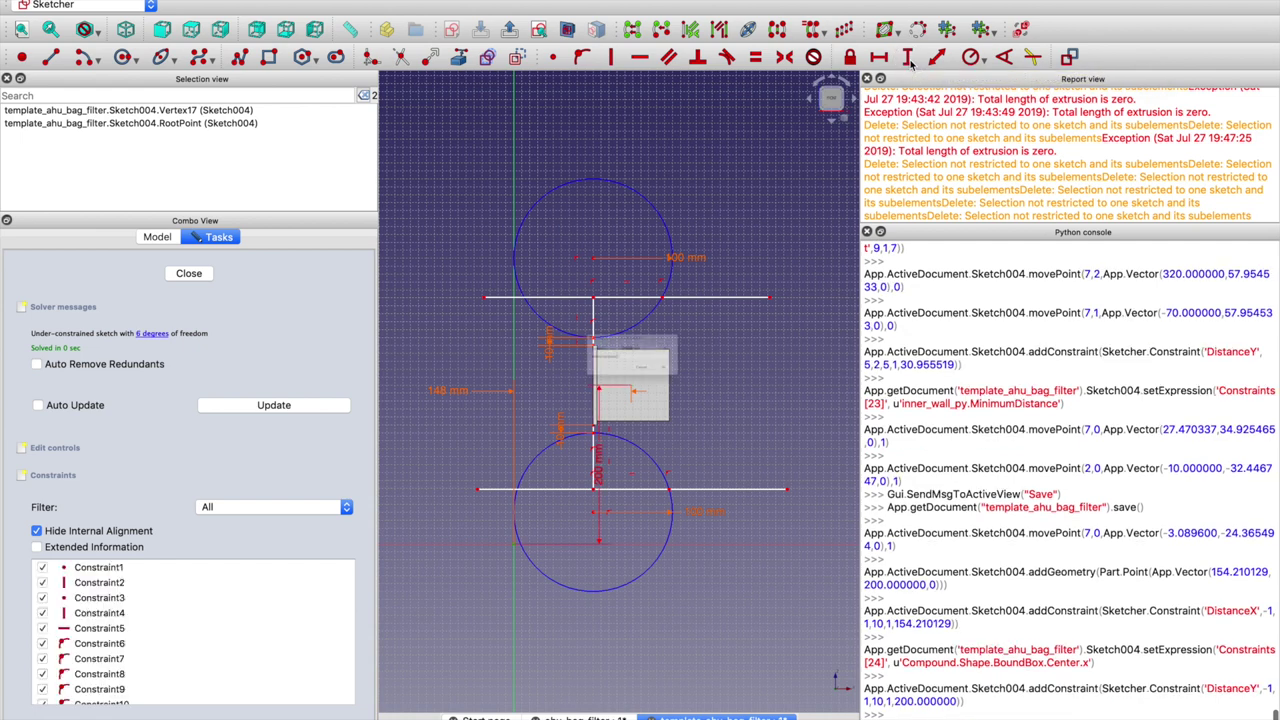
Bind the vertical distance to Compound.Shape.BoundBox.Center.z, giving 200 mm
{"action": "left_click", "coordinate": [727, 342]}
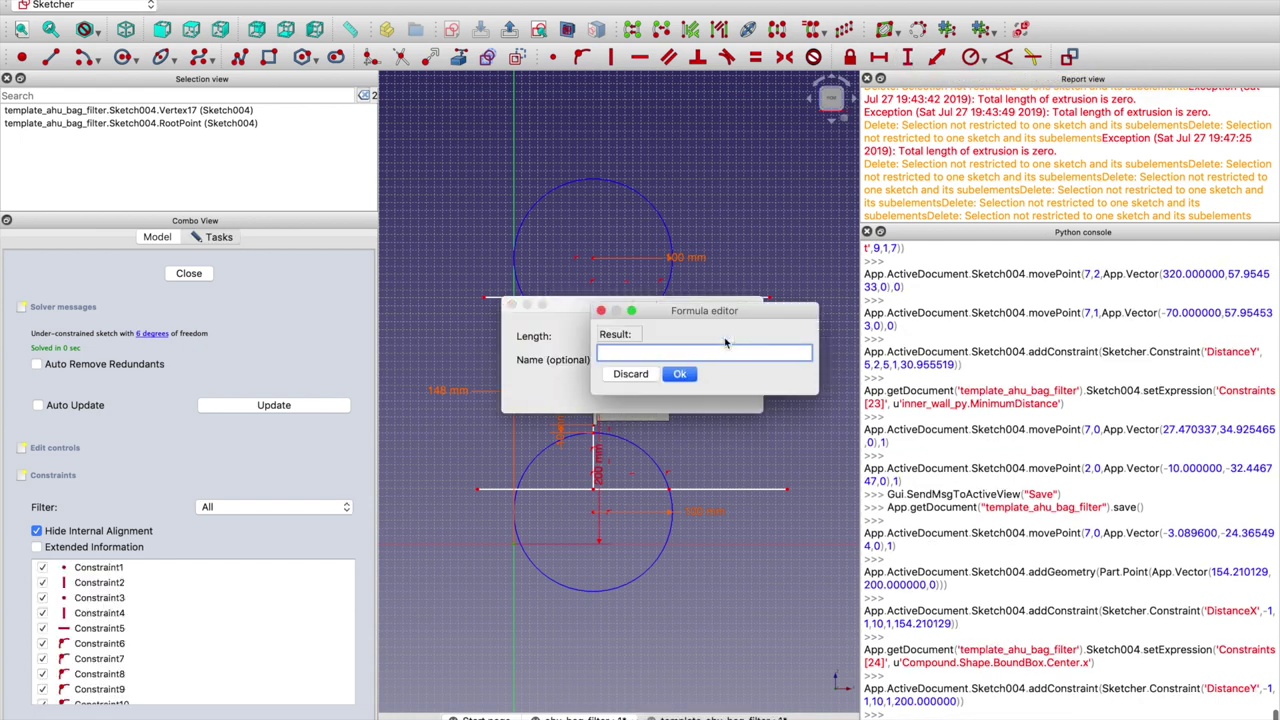
{"action": "type", "text": "Compound."}
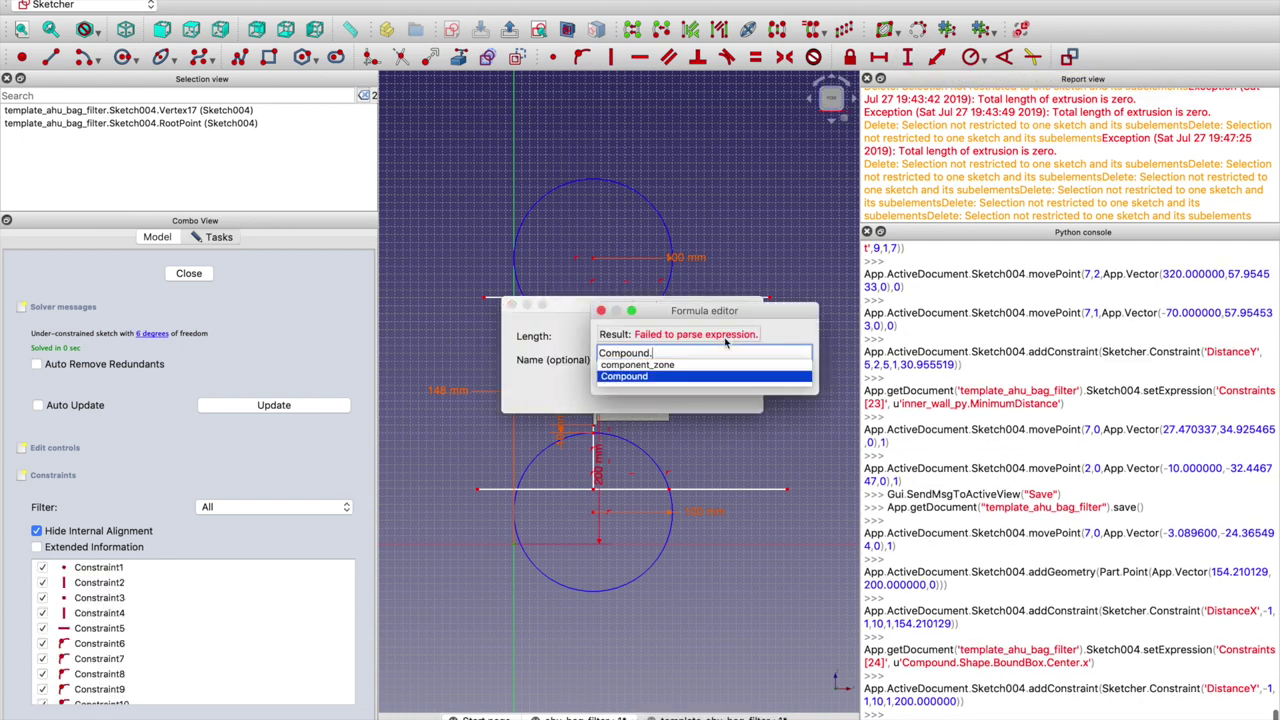
{"action": "type", "text": "Shape.Bou"}
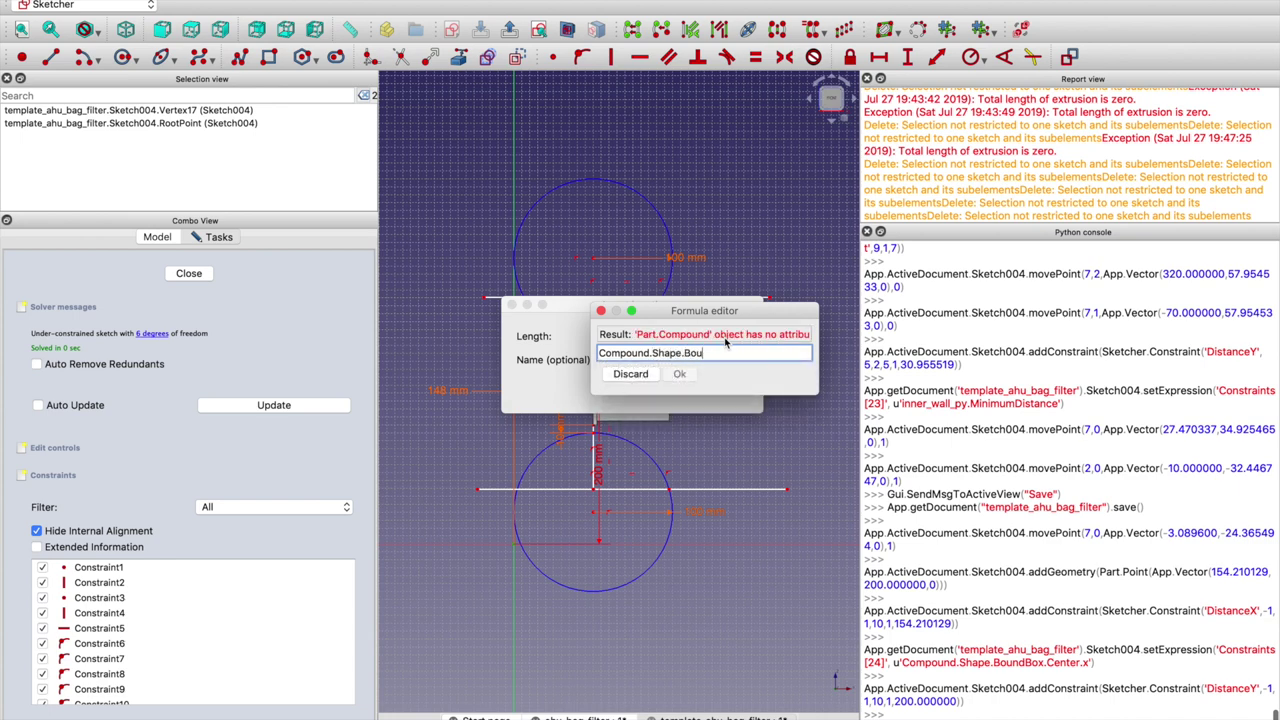
{"action": "type", "text": "ndBox."}
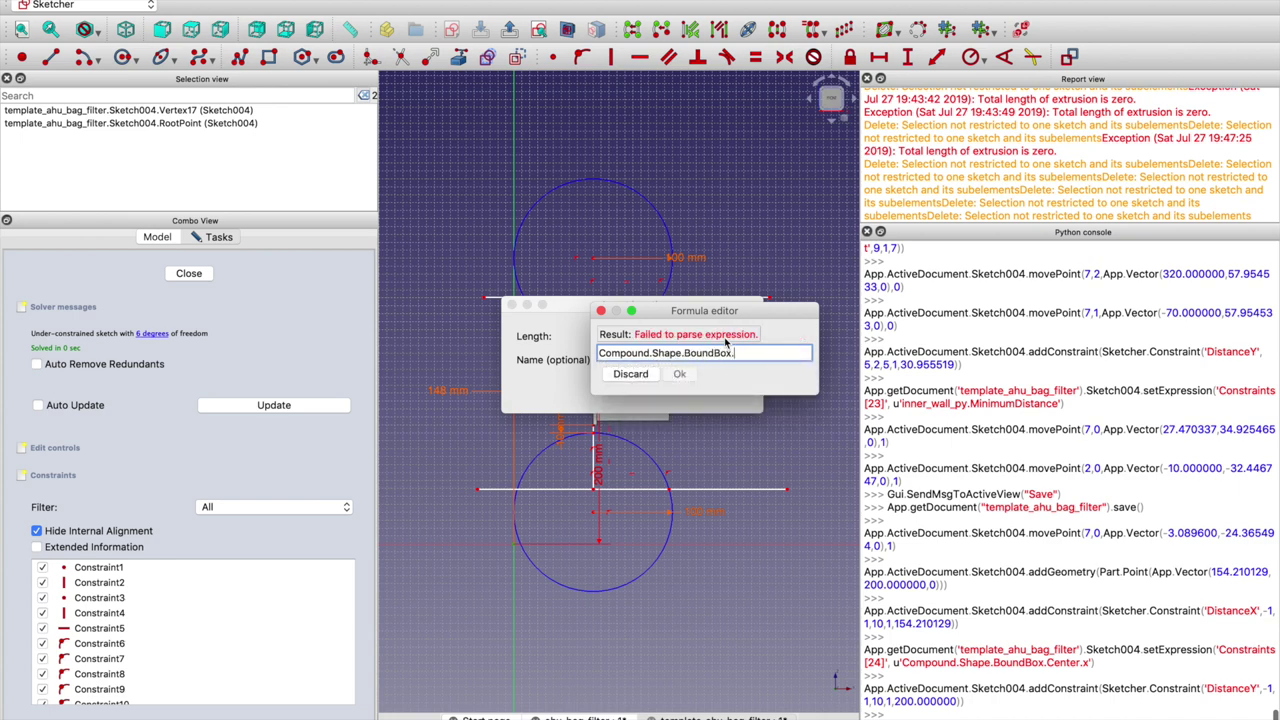
{"action": "type", "text": "Center.z"}
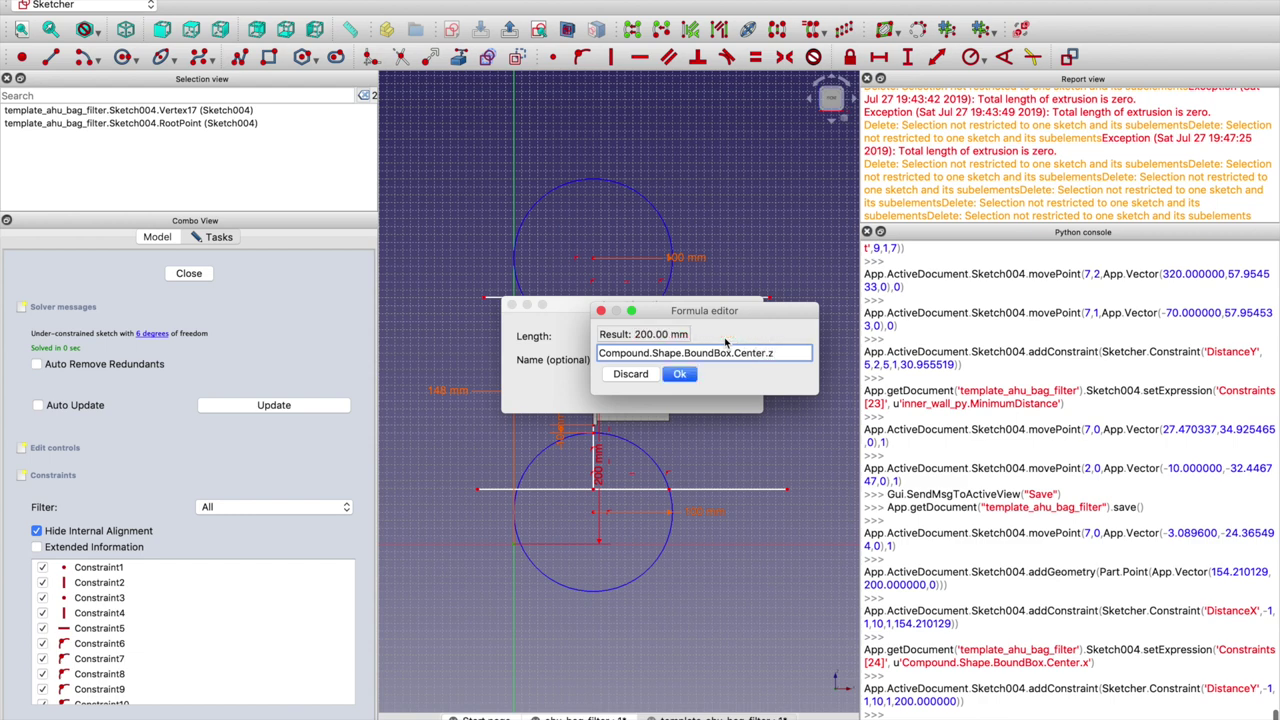
{"action": "key", "text": "Return"}
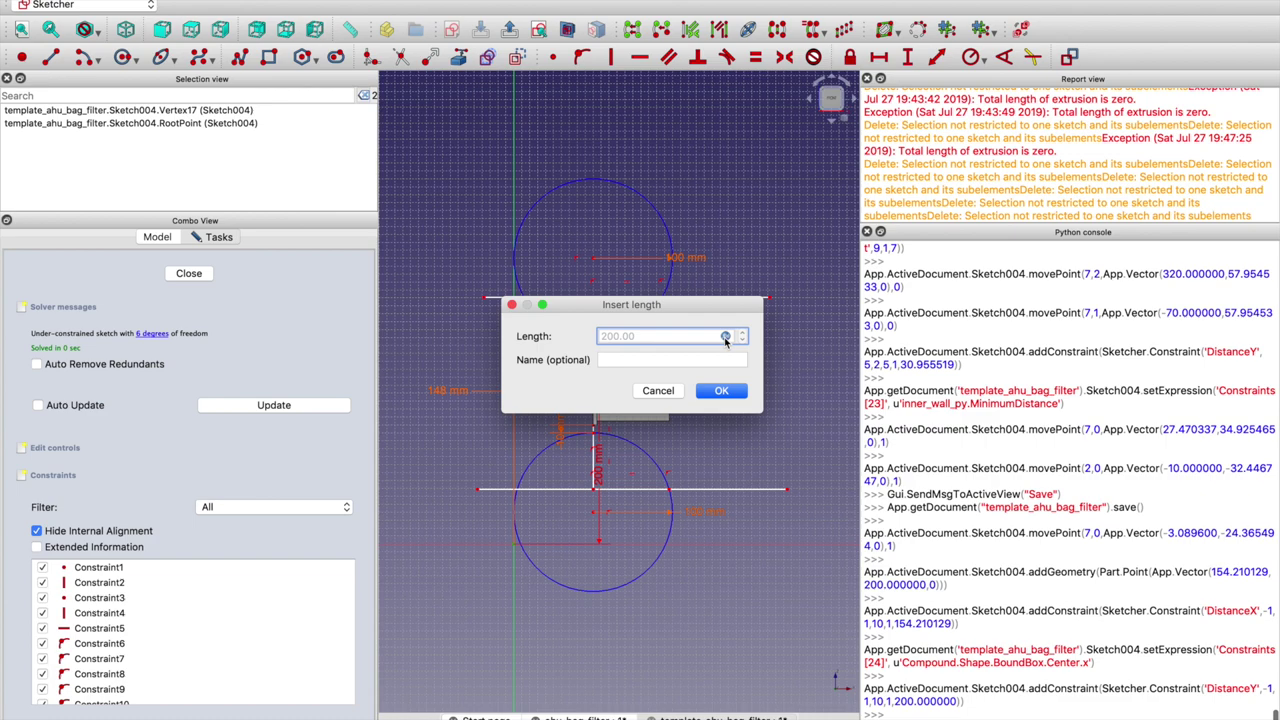
{"action": "left_click", "coordinate": [737, 391]}
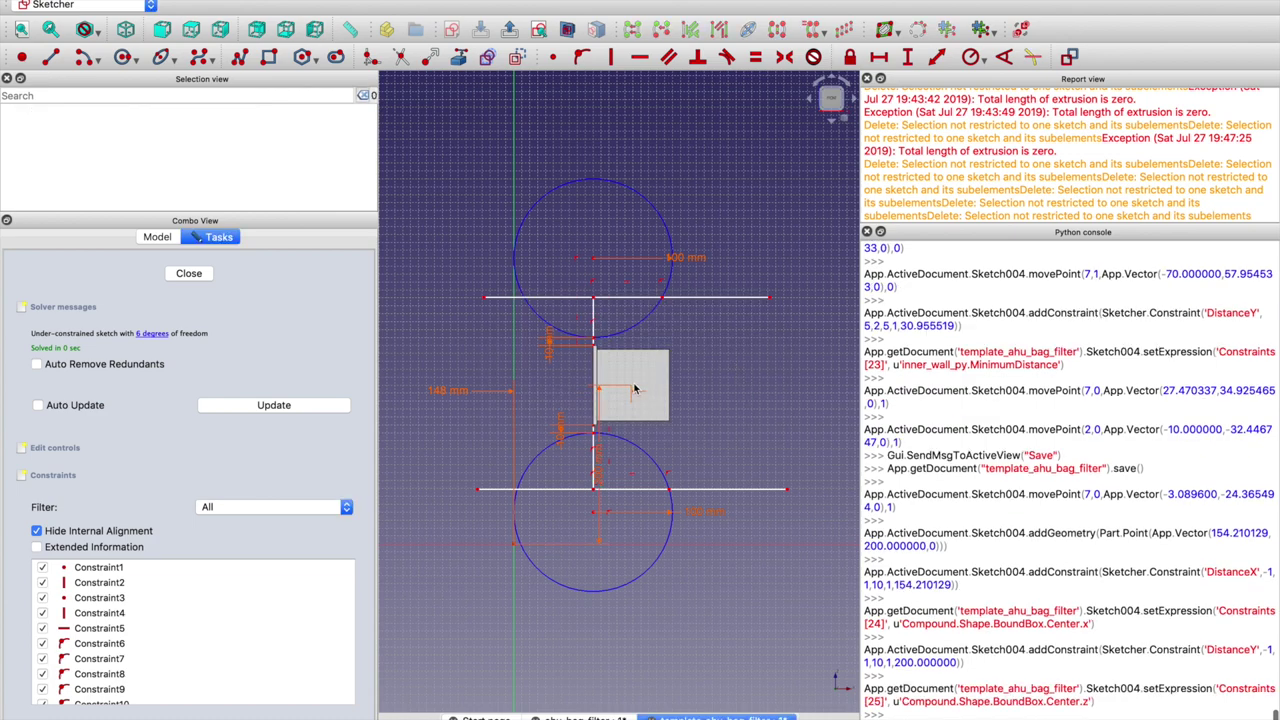
Return to the front view and reselect the point inside the grey square
{"action": "middle_click_drag", "start_coordinate": [735, 266], "coordinate": [634, 395]}
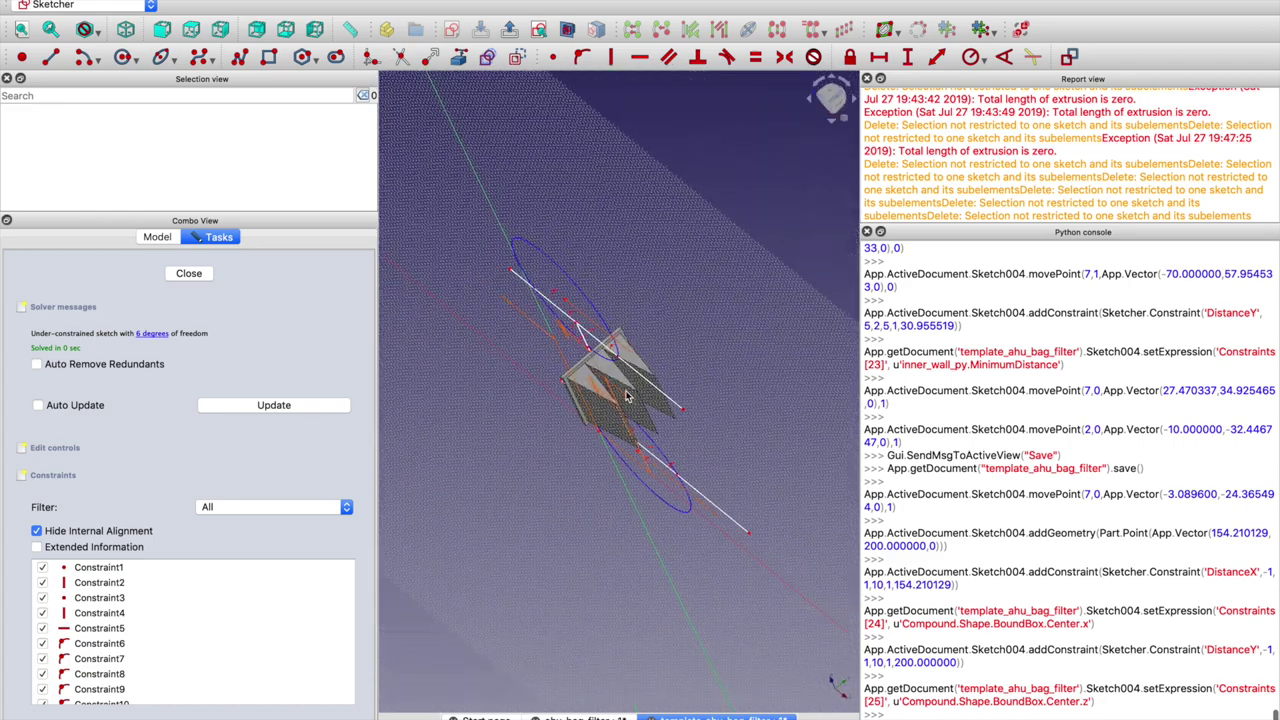
{"action": "middle_click_drag", "start_coordinate": [689, 457], "coordinate": [663, 311]}
{"action": "left_click", "coordinate": [161, 29]}
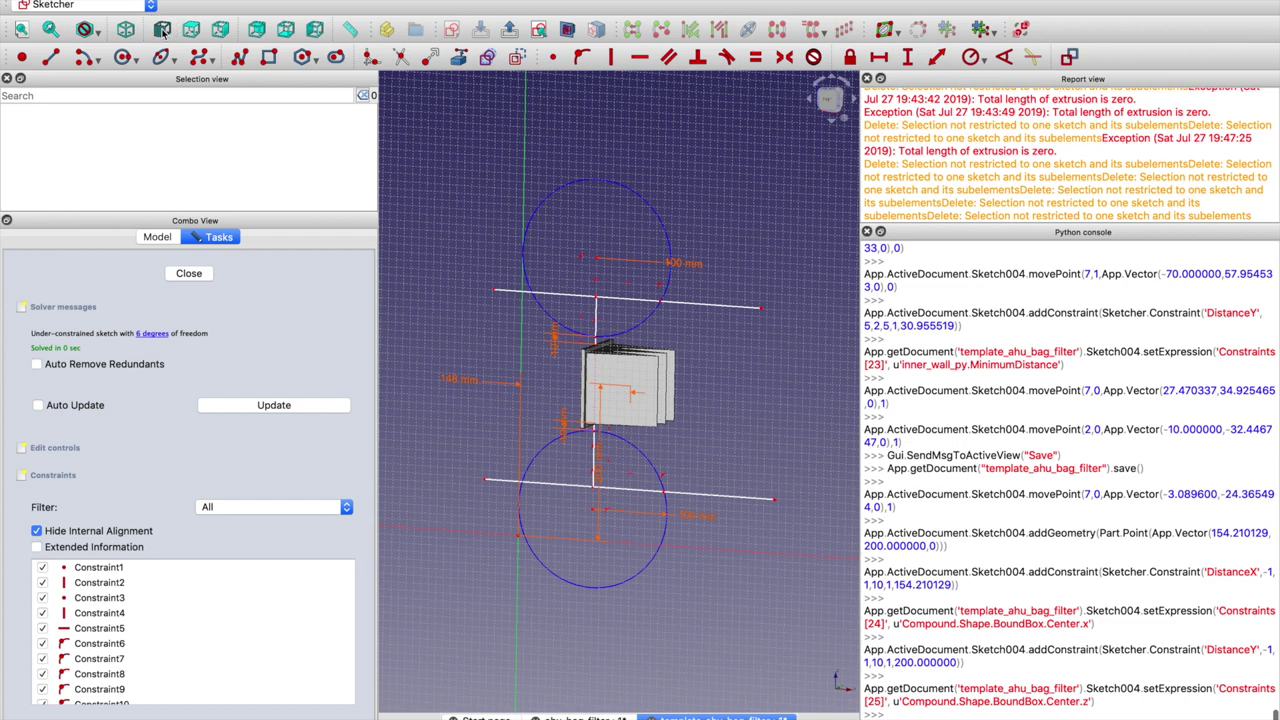
{"action": "left_click", "coordinate": [633, 389]}
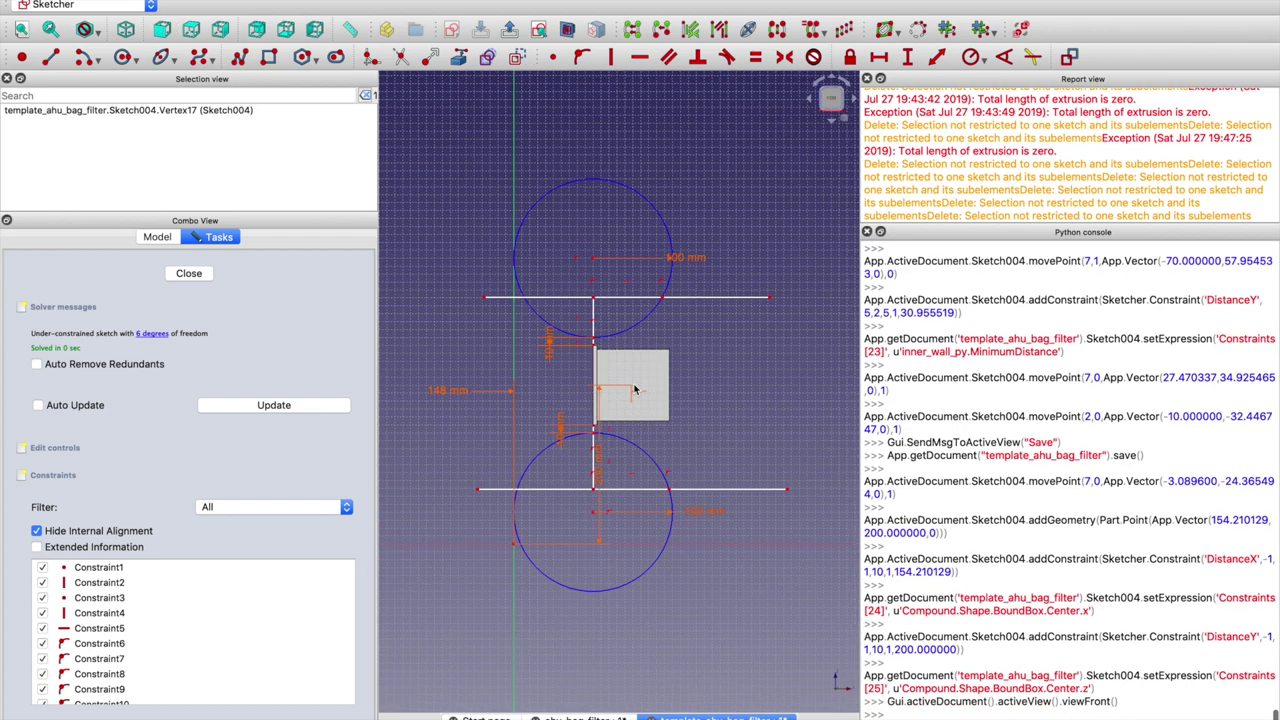
{"action": "left_click", "coordinate": [784, 373]}
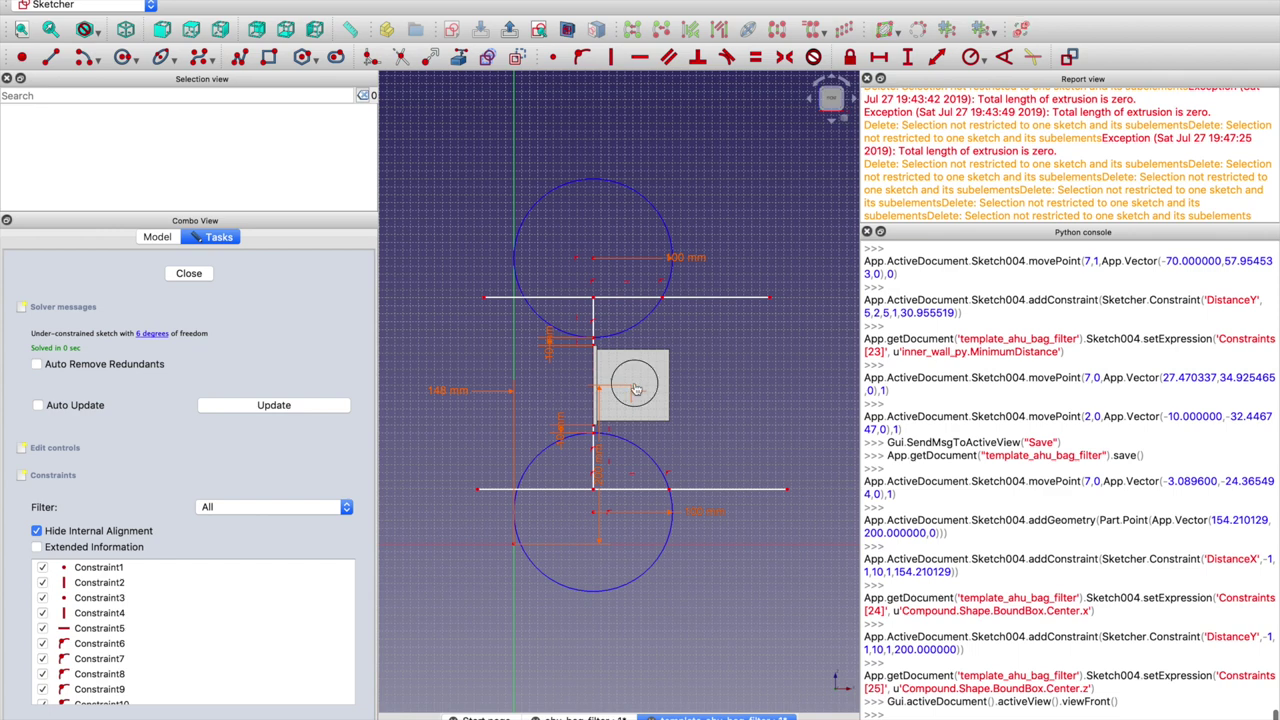
{"action": "left_click", "coordinate": [633, 390]}
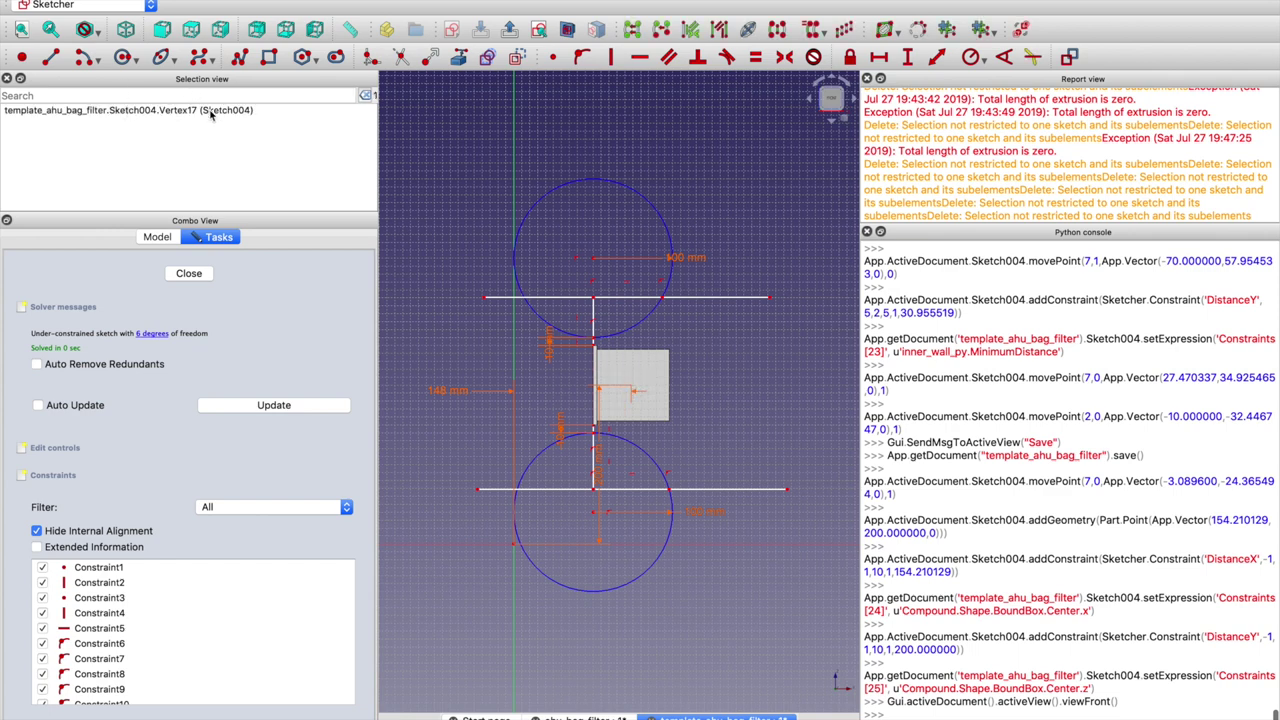
Add a 97 mm horizontal distance to the top line's left endpoint via Compound.Shape.BoundBox.XLength + 1
{"action": "left_click", "coordinate": [485, 299]}
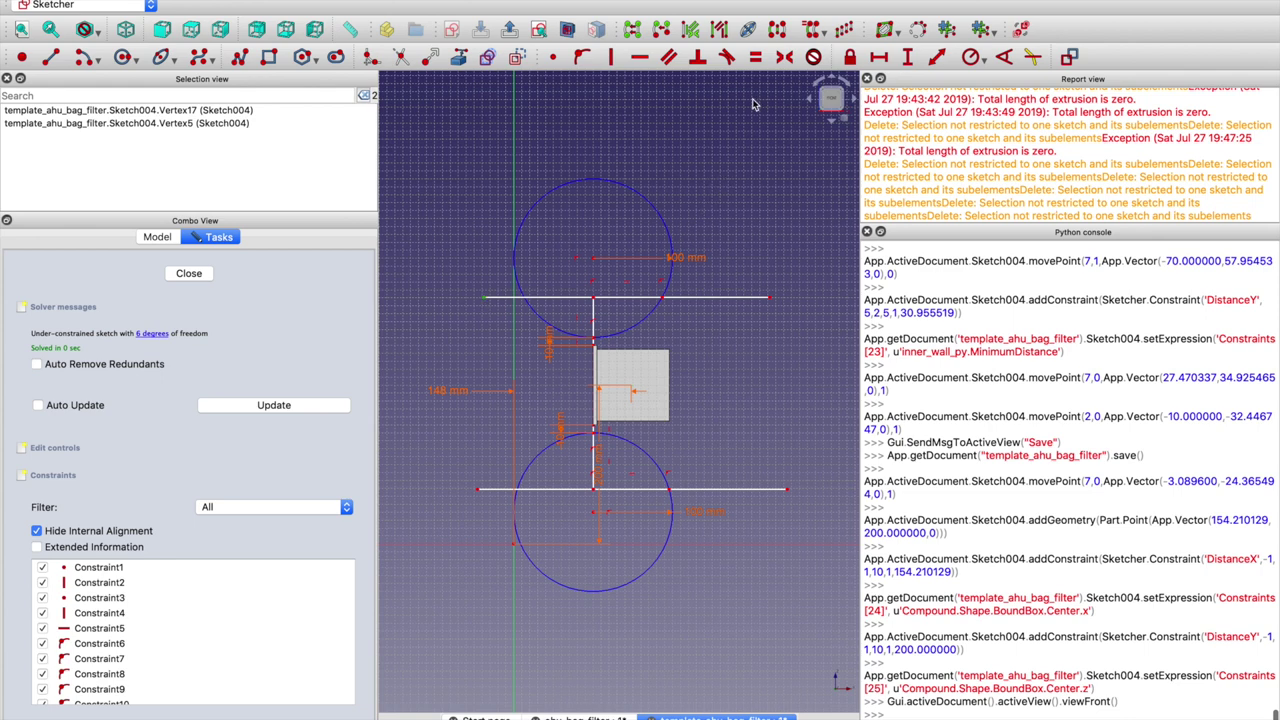
{"action": "left_click", "coordinate": [886, 60]}
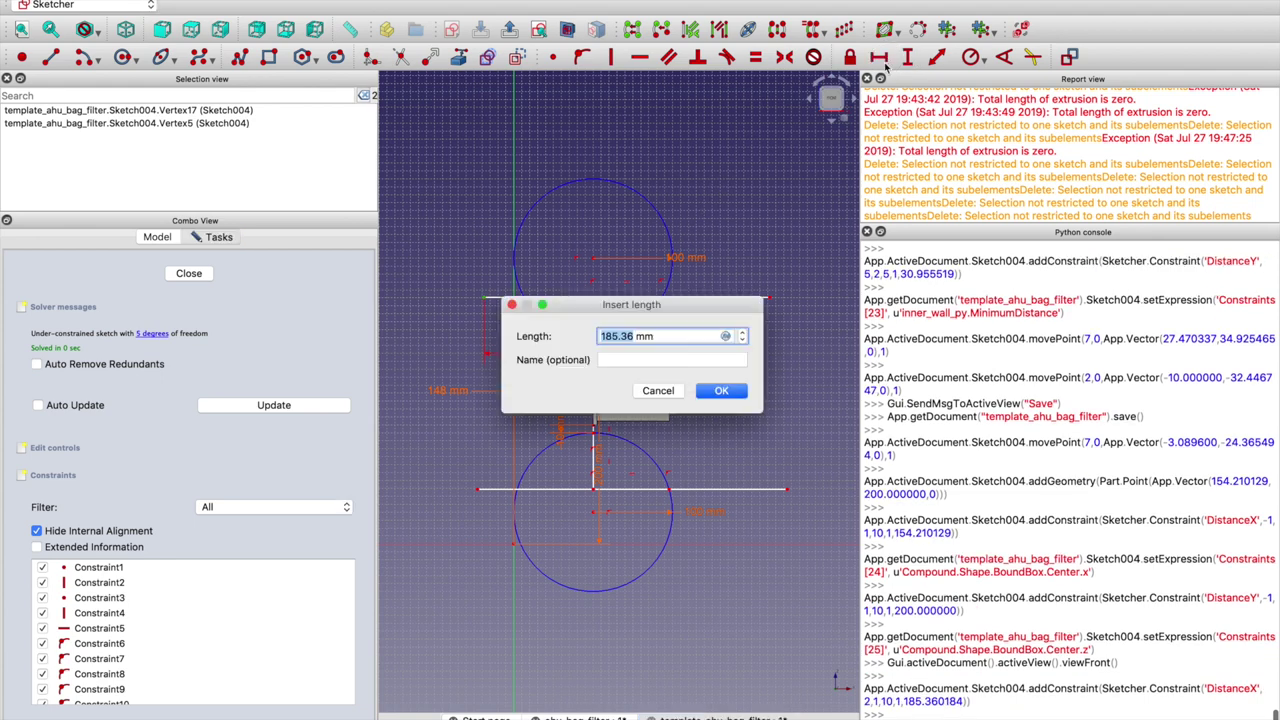
{"action": "left_click", "coordinate": [726, 336]}
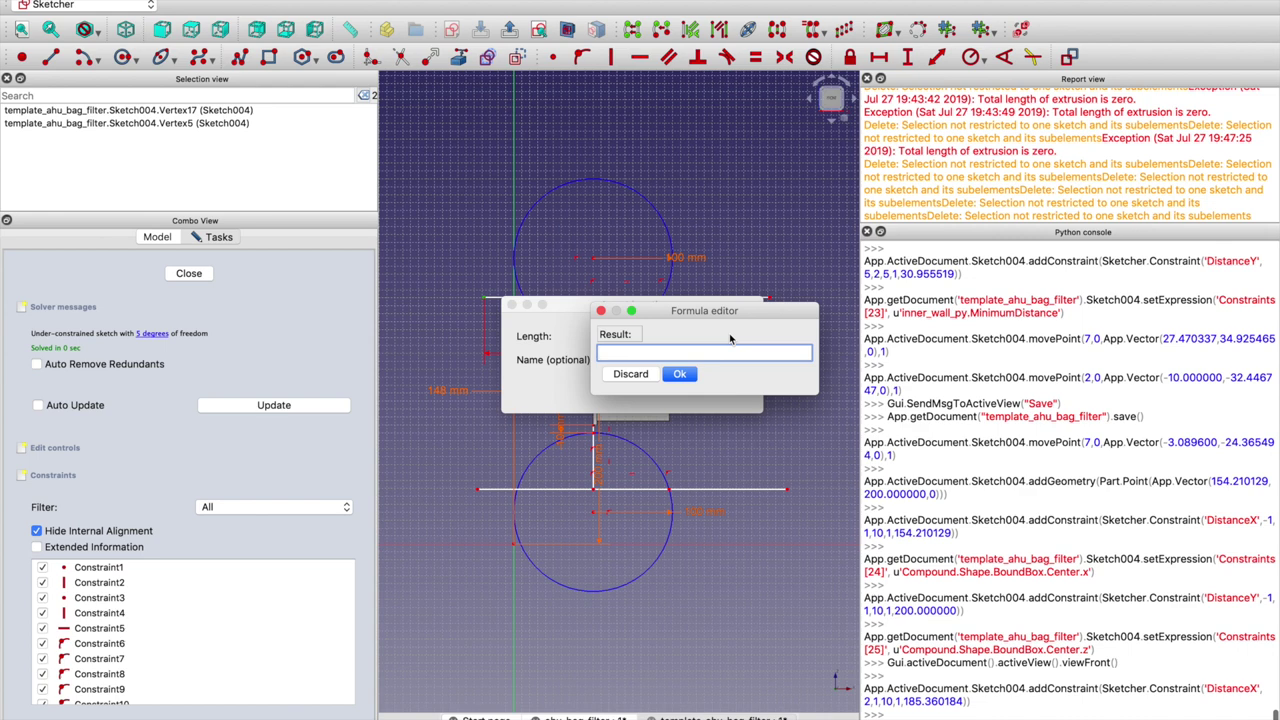
{"action": "type", "text": "component_zone."}
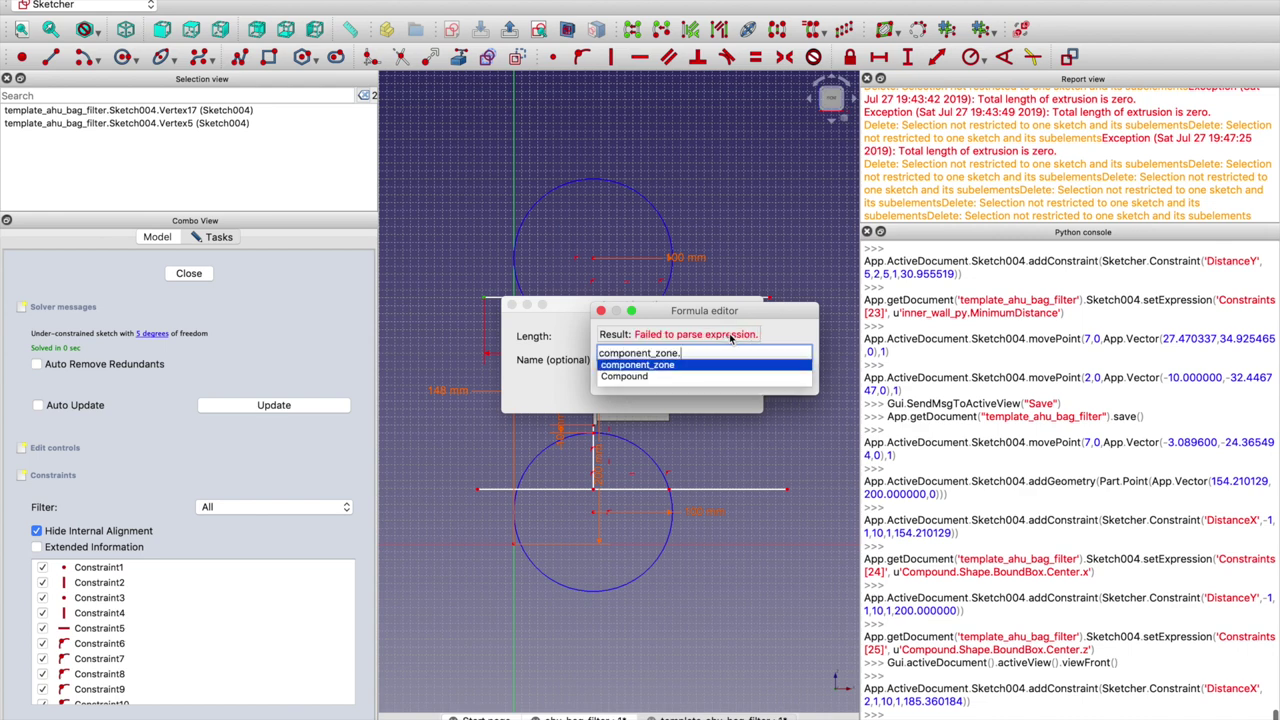
{"action": "key", "text": "Down"}
{"action": "type", "text": "Shape."}
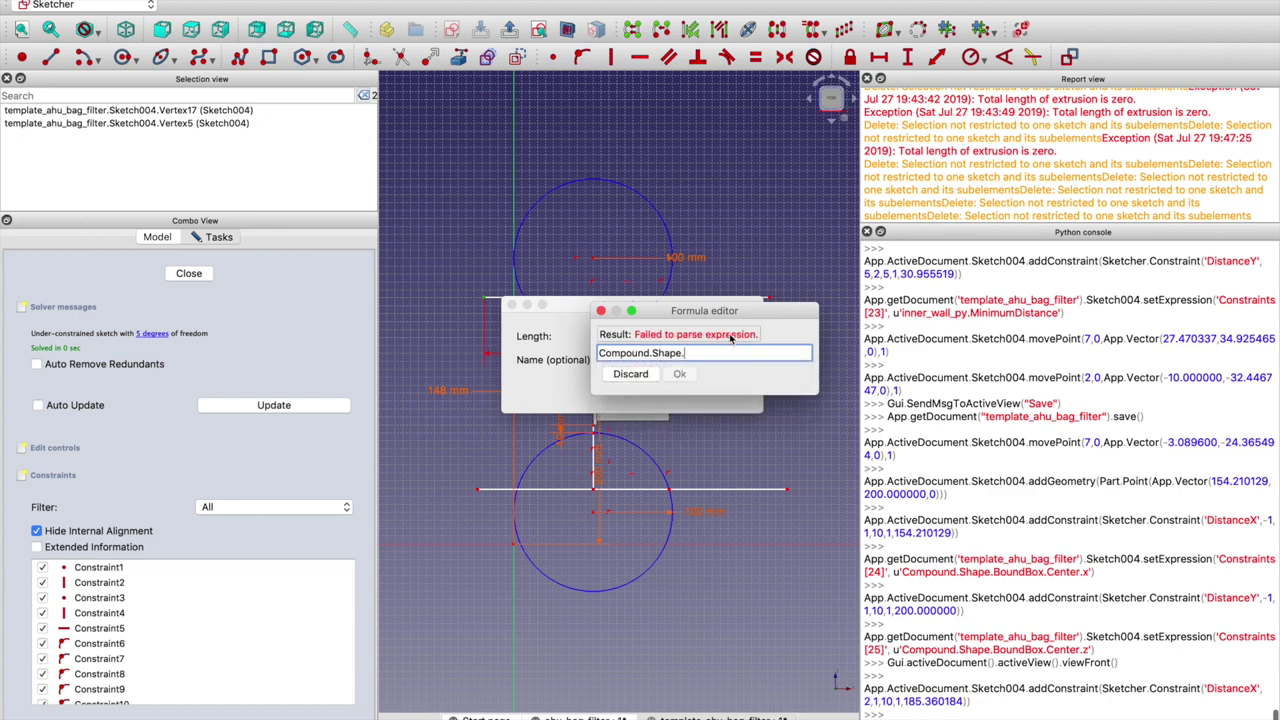
{"action": "type", "text": "BoundBox"}
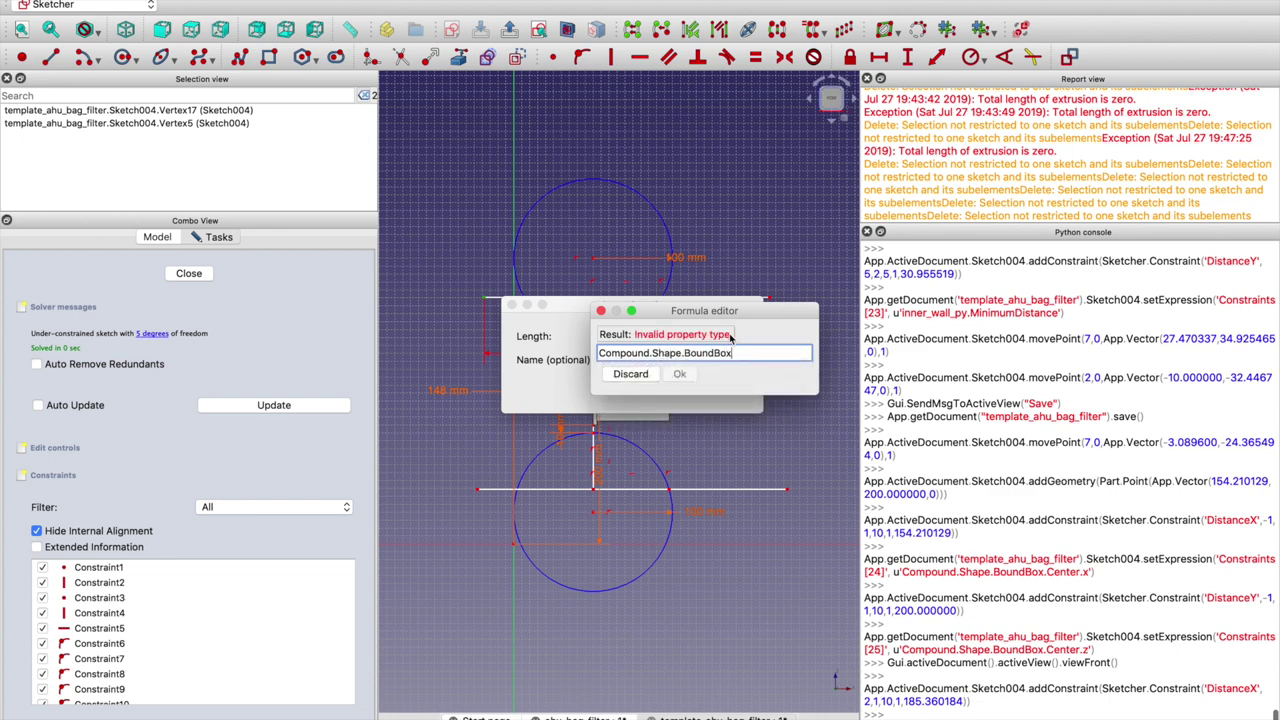
{"action": "type", "text": ".XLength"}
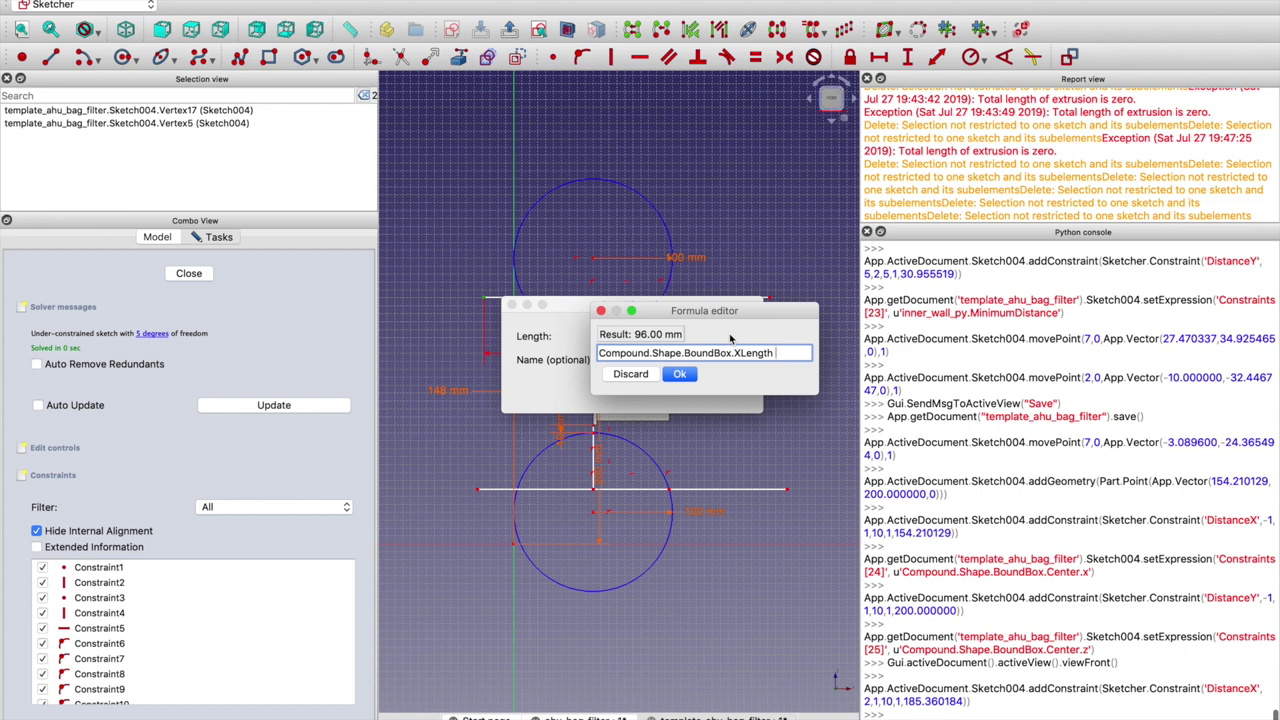
{"action": "type", "text": "+"}
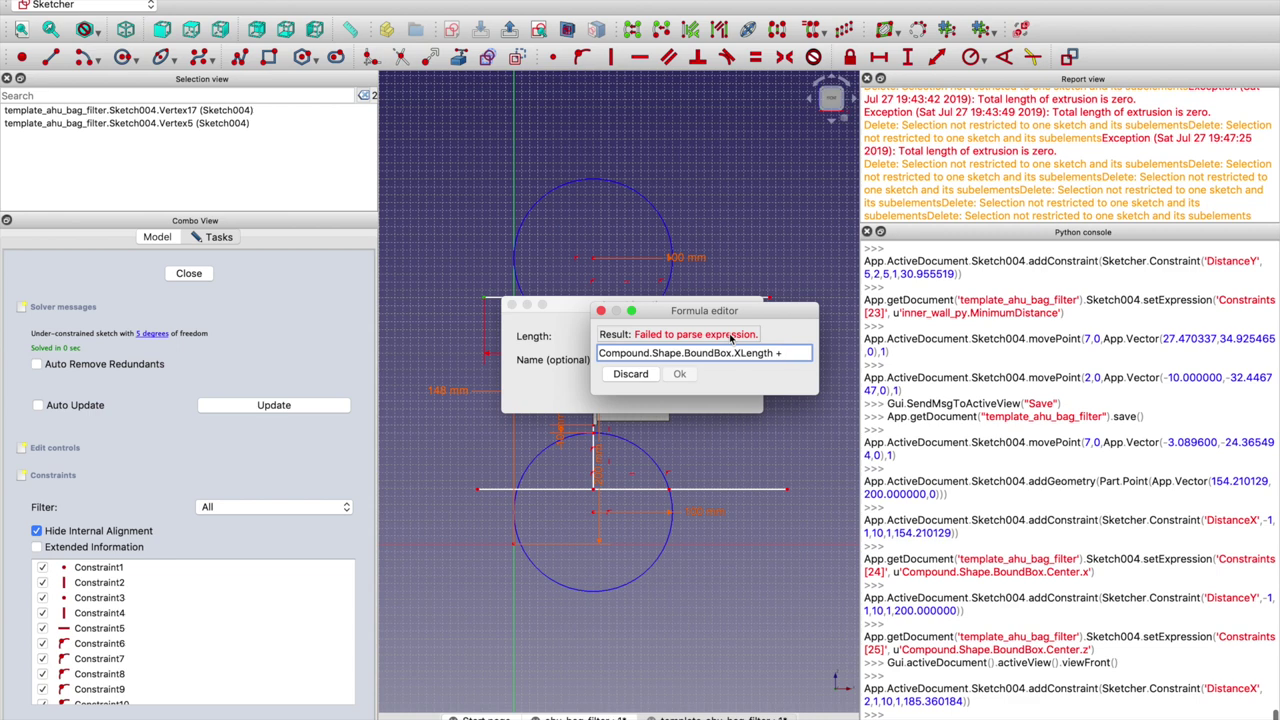
{"action": "type", "text": " 1"}
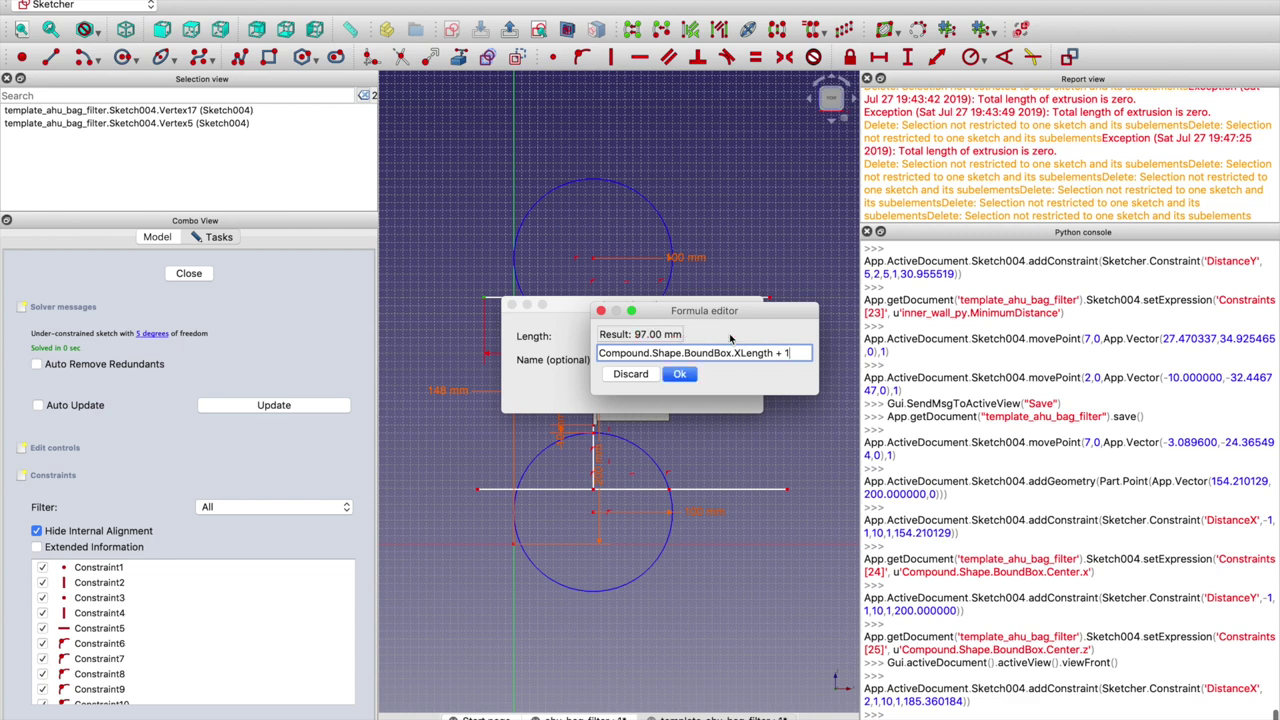
{"action": "key", "text": "Return"}
{"action": "left_click", "coordinate": [730, 394]}
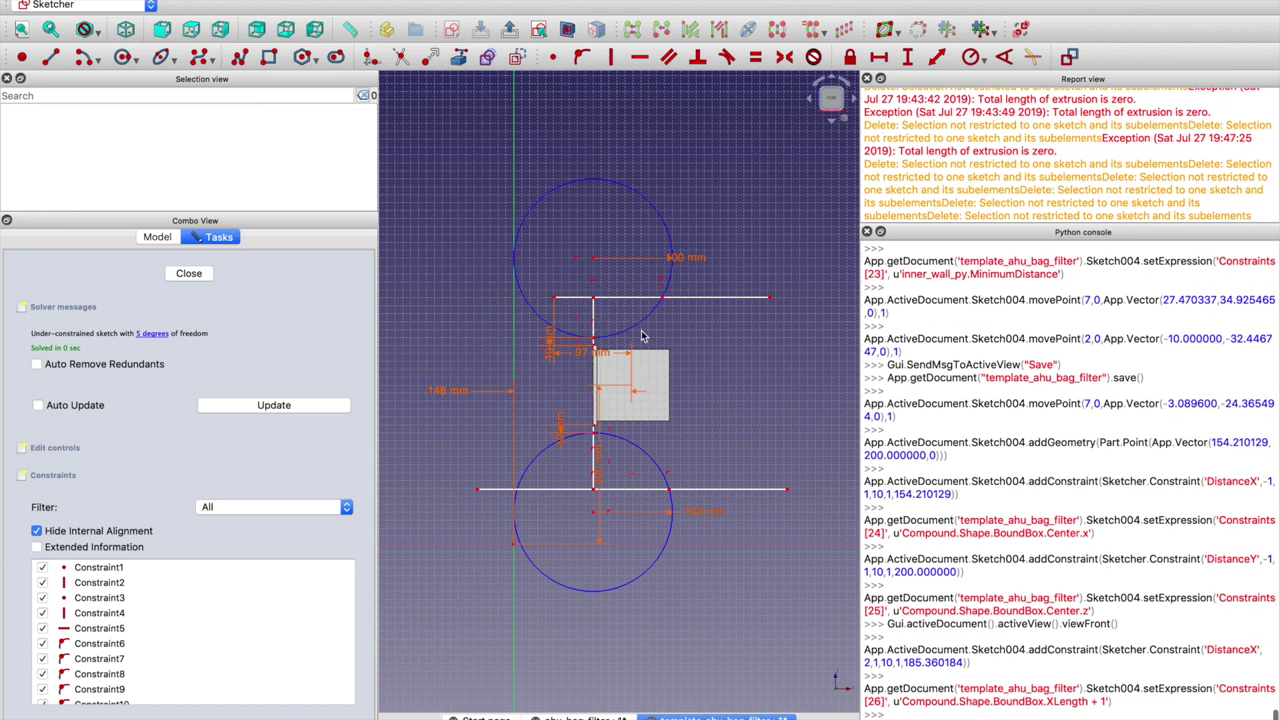
Edit that formula to Compound.Shape.BoundBox.XLength / 2 + 1, making it 49 mm
{"action": "double_click", "coordinate": [584, 357]}
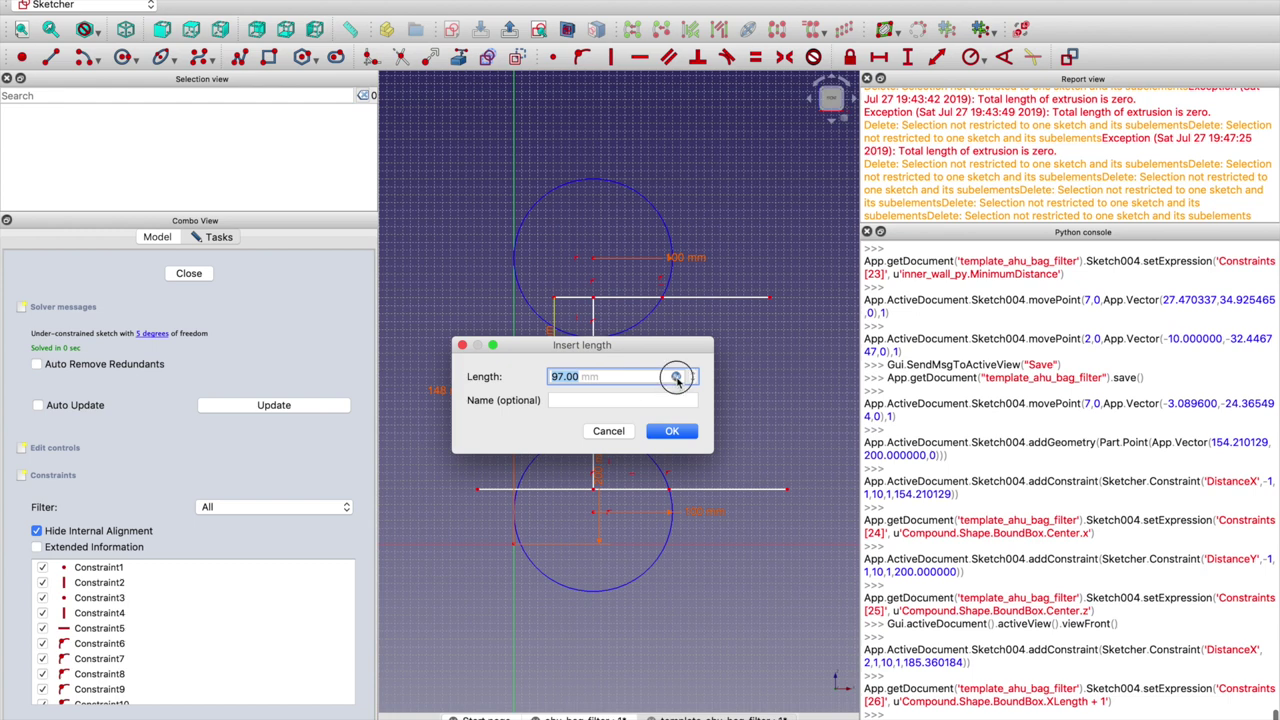
{"action": "left_click", "coordinate": [674, 376]}
{"action": "left_click", "coordinate": [727, 393]}
{"action": "type", "text": "/2"}
{"action": "key", "text": "Return"}
{"action": "left_click", "coordinate": [684, 433]}
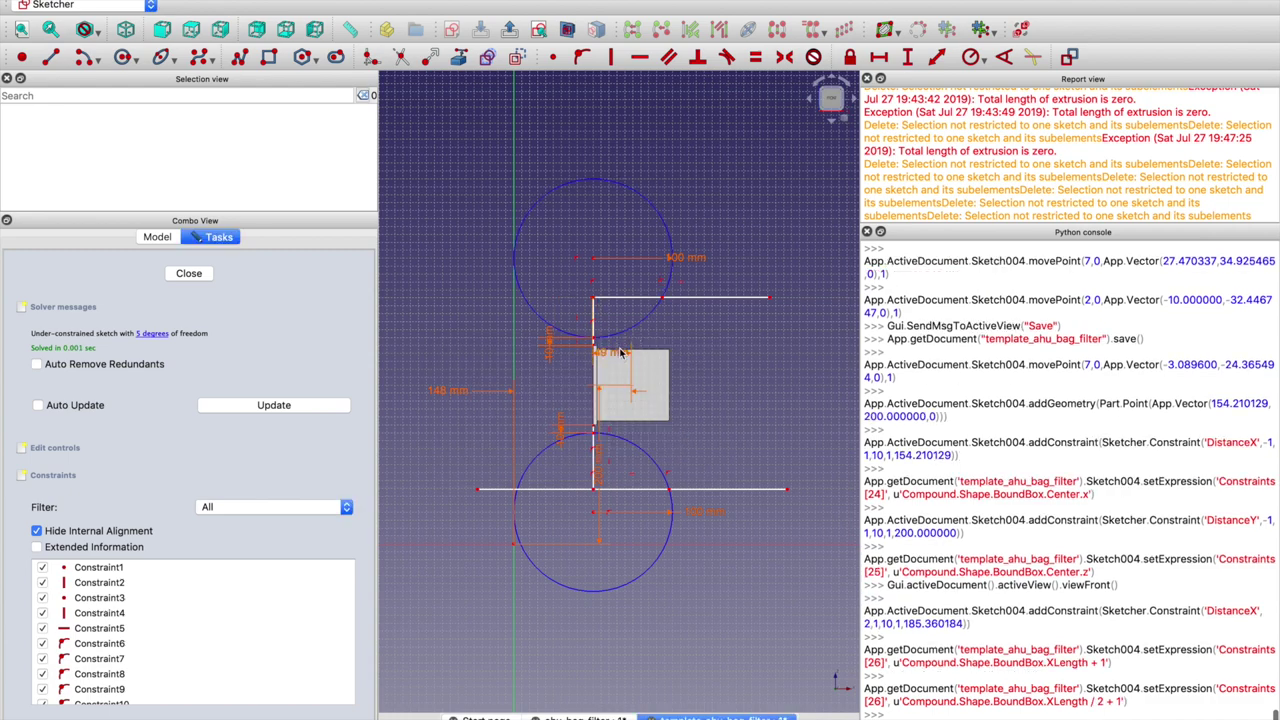
Change the 49 mm gap formula to Compound.Shape.BoundBox.XLength / 2 + 10, giving 58 mm
{"action": "scroll", "coordinate": [601, 291], "scroll_direction": "up", "scroll_amount": 5}
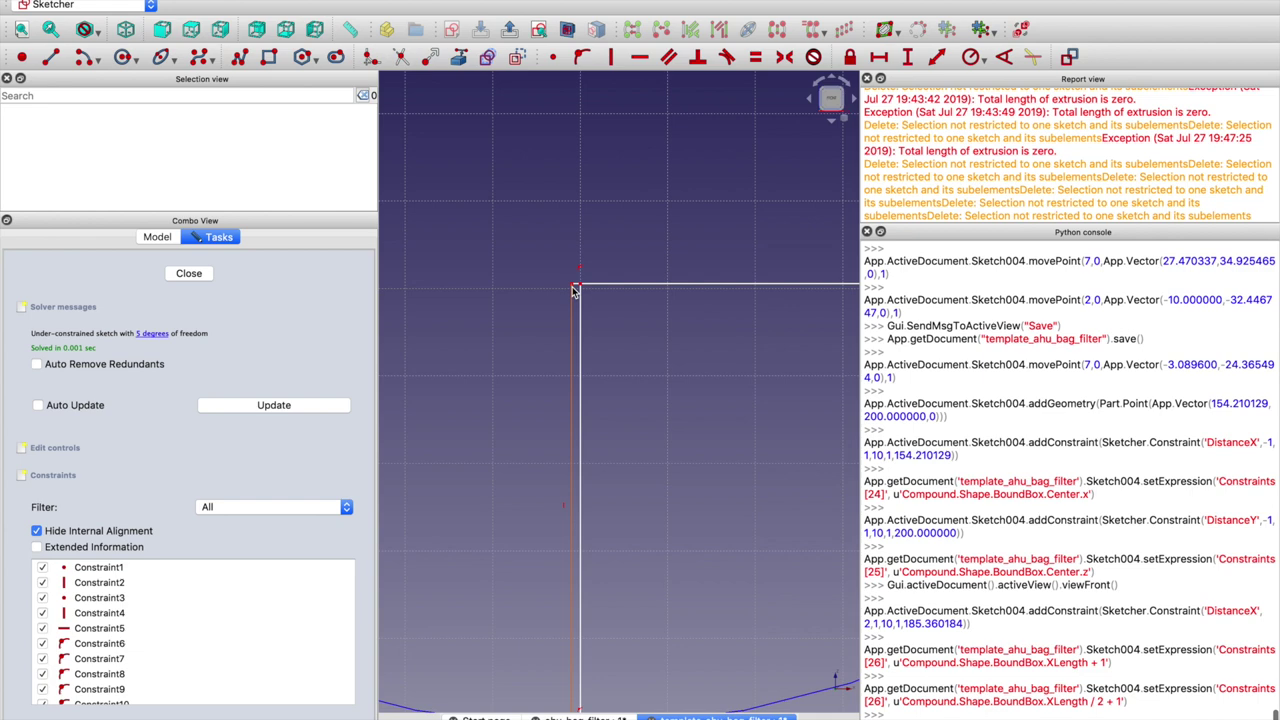
{"action": "scroll", "coordinate": [583, 300], "scroll_direction": "down", "scroll_amount": 3}
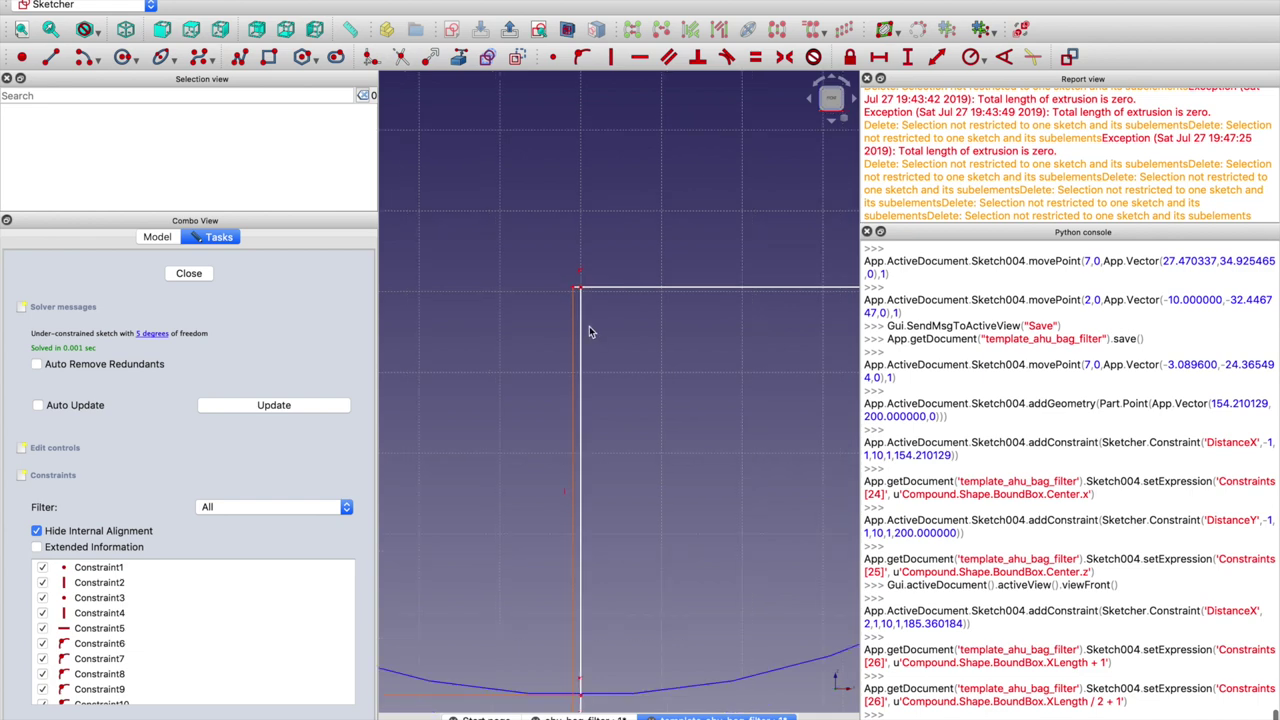
{"action": "scroll", "coordinate": [586, 322], "scroll_direction": "up", "scroll_amount": 2}
{"action": "scroll", "coordinate": [586, 324], "scroll_direction": "down", "scroll_amount": 3}
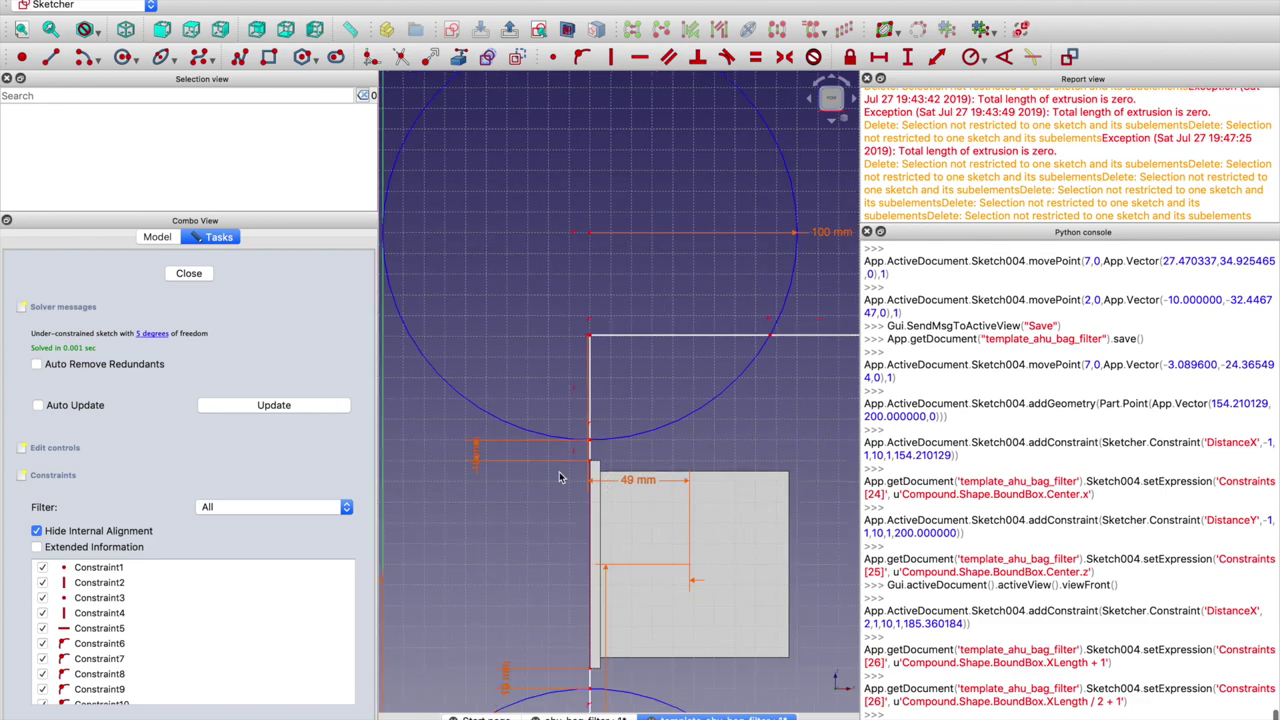
{"action": "scroll", "coordinate": [653, 596], "scroll_direction": "down", "scroll_amount": 5}
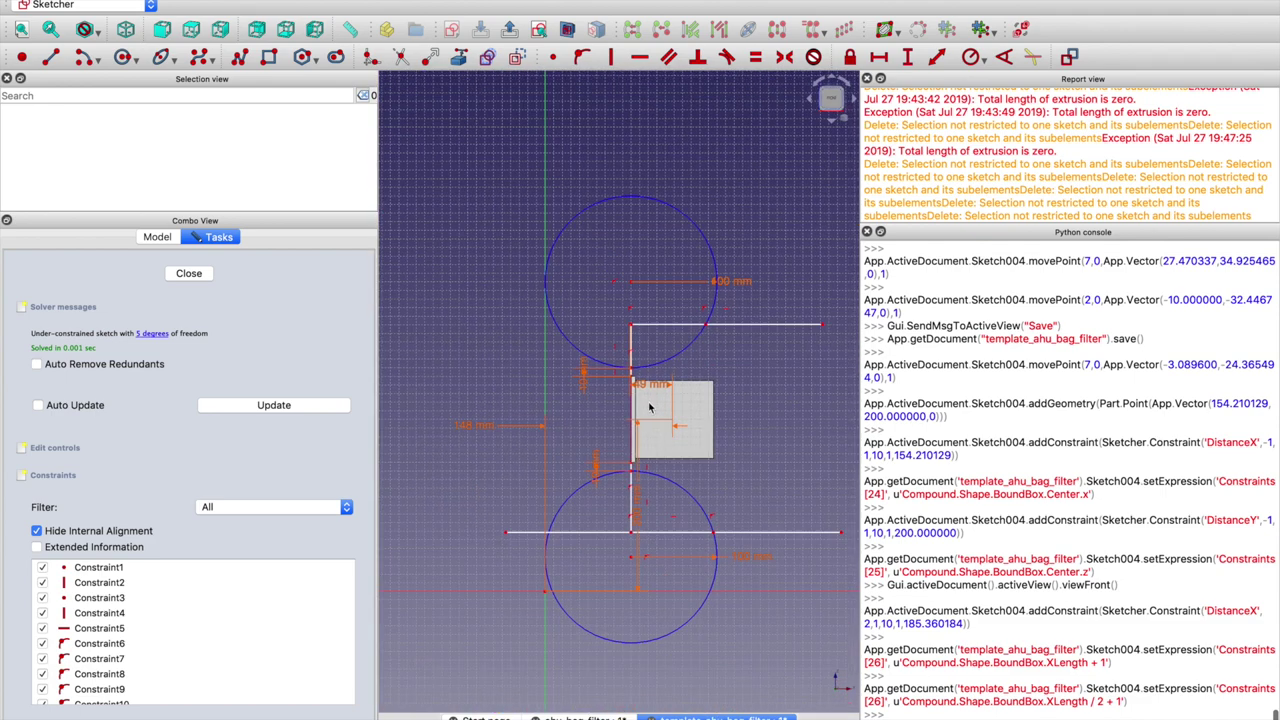
{"action": "scroll", "coordinate": [651, 392], "scroll_direction": "up", "scroll_amount": 3}
{"action": "double_click", "coordinate": [651, 385]}
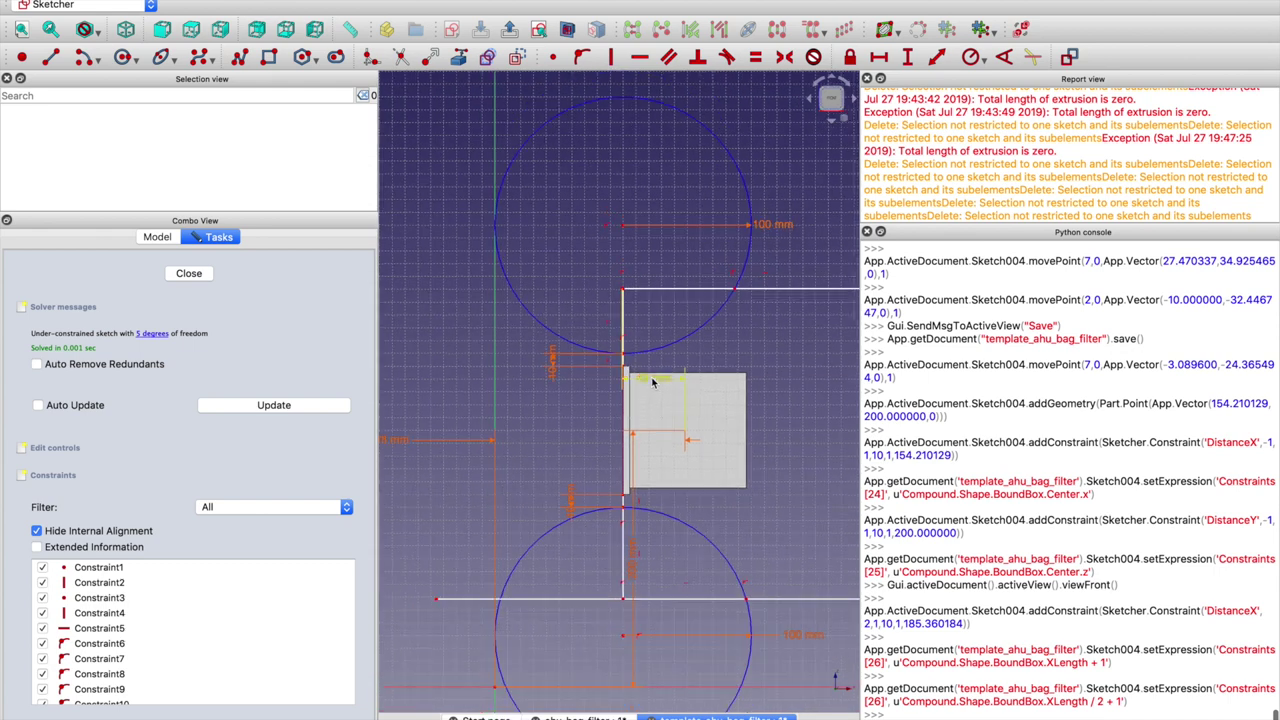
{"action": "left_click", "coordinate": [743, 402]}
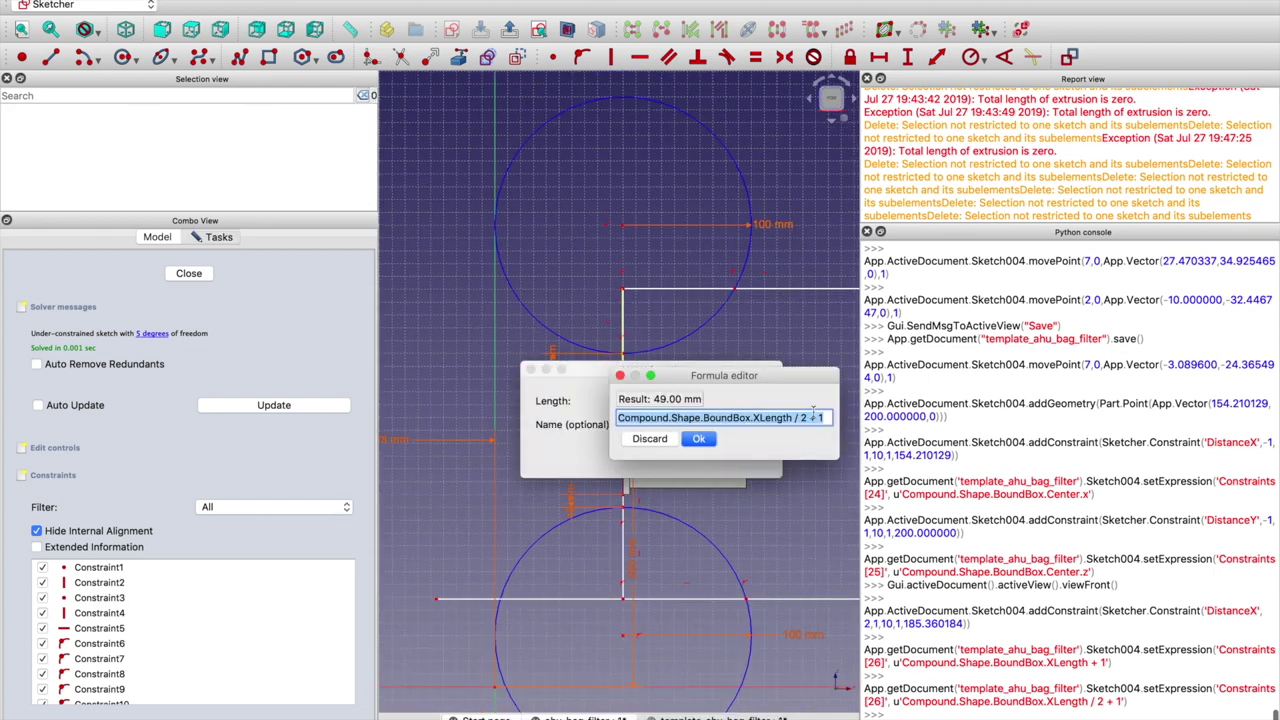
{"action": "type", "text": "0"}
{"action": "key", "text": "Return"}
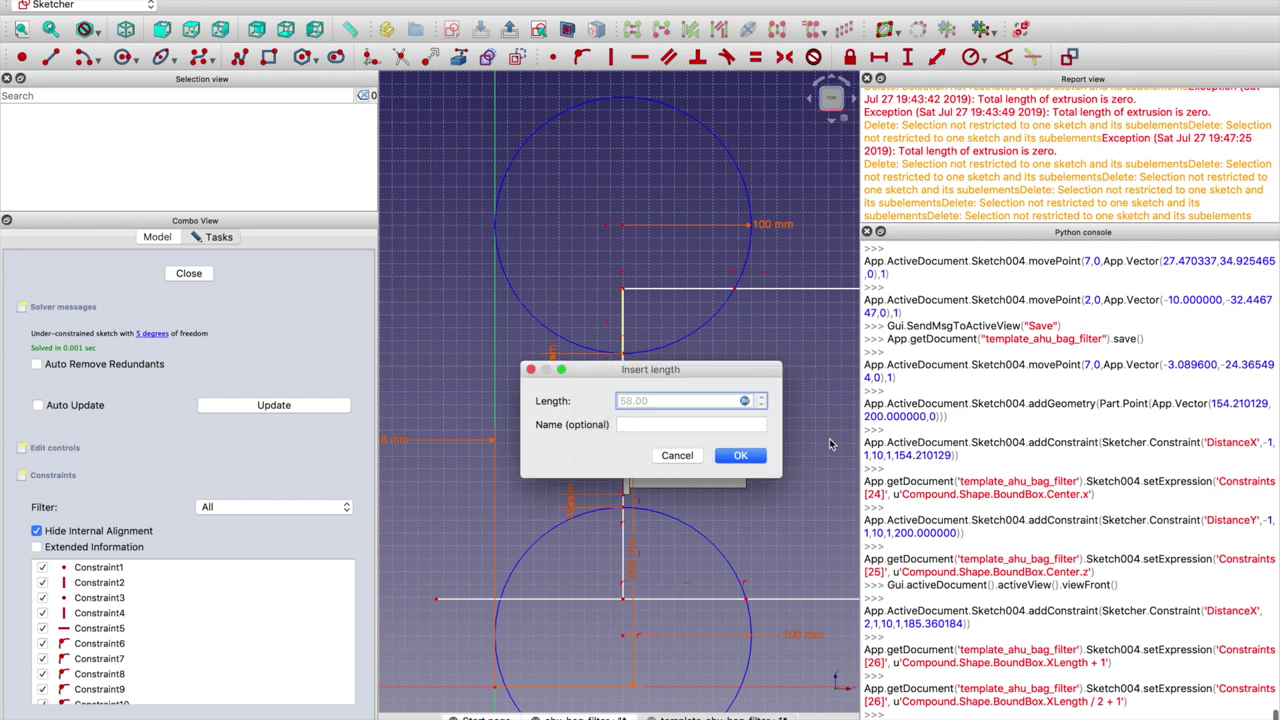
{"action": "left_click", "coordinate": [770, 458]}
{"action": "scroll", "coordinate": [700, 285], "scroll_direction": "right", "scroll_amount": 5}
{"action": "scroll", "coordinate": [700, 285], "scroll_direction": "down", "scroll_amount": 3}
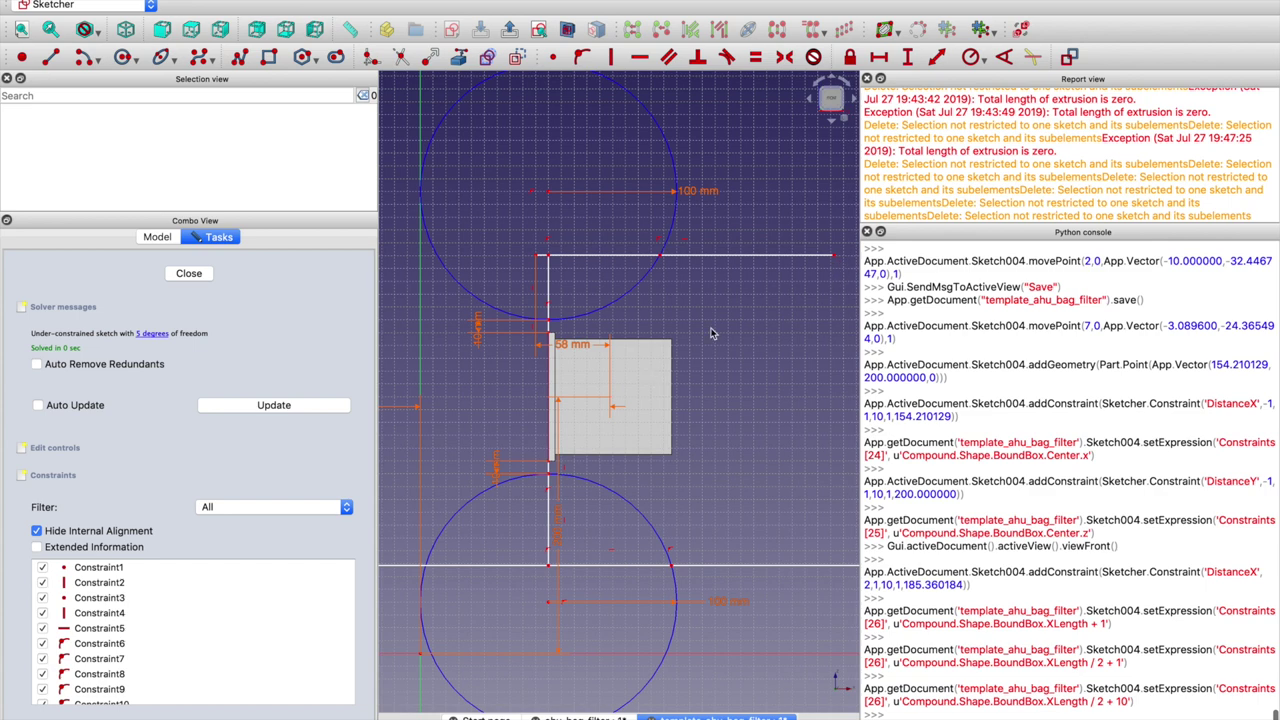
Add a 49 mm horizontal distance driven by Compound.Shape.BoundBox.XLength/2 + 1
{"action": "left_click", "coordinate": [836, 258]}
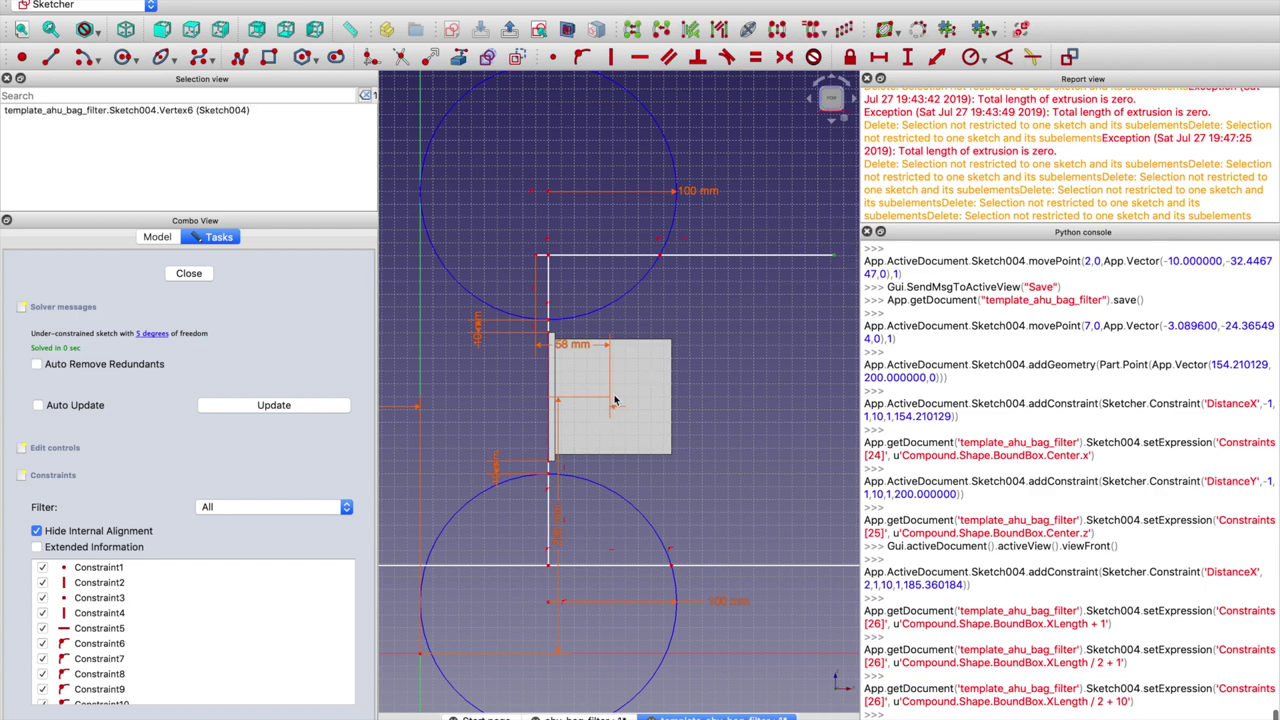
{"action": "left_click", "coordinate": [614, 401]}
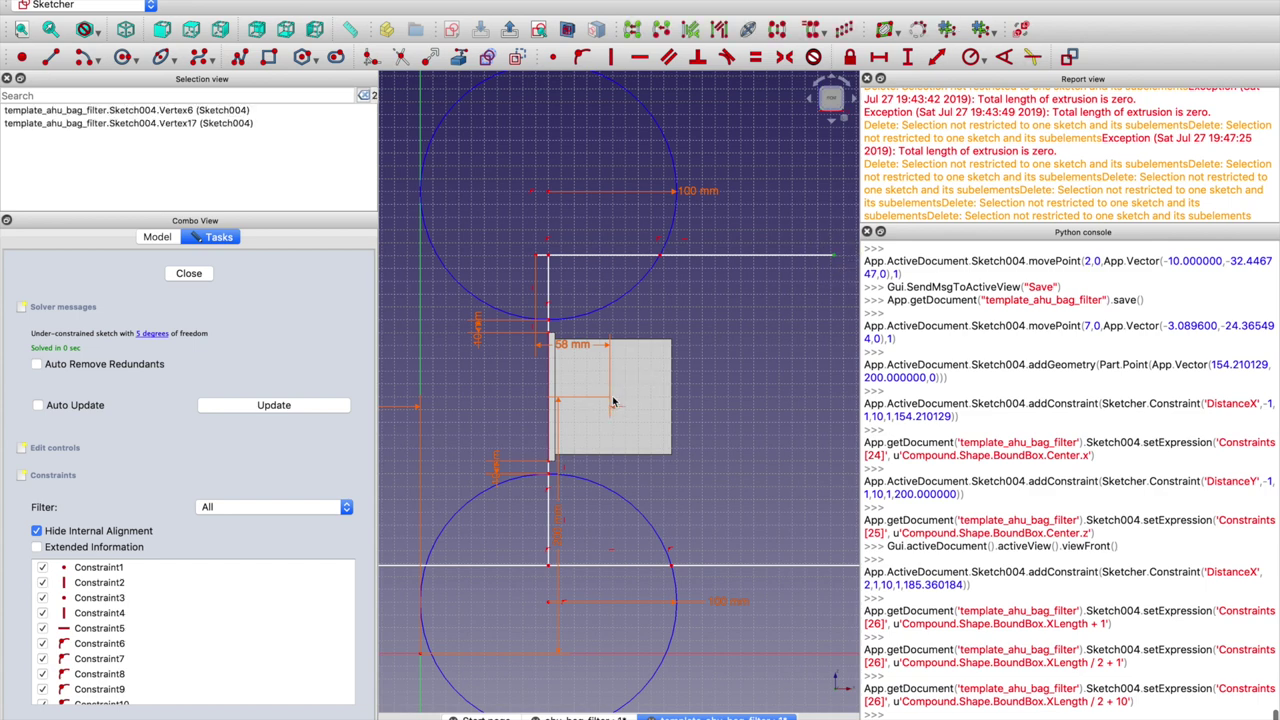
{"action": "left_click", "coordinate": [880, 57]}
{"action": "left_click", "coordinate": [730, 340]}
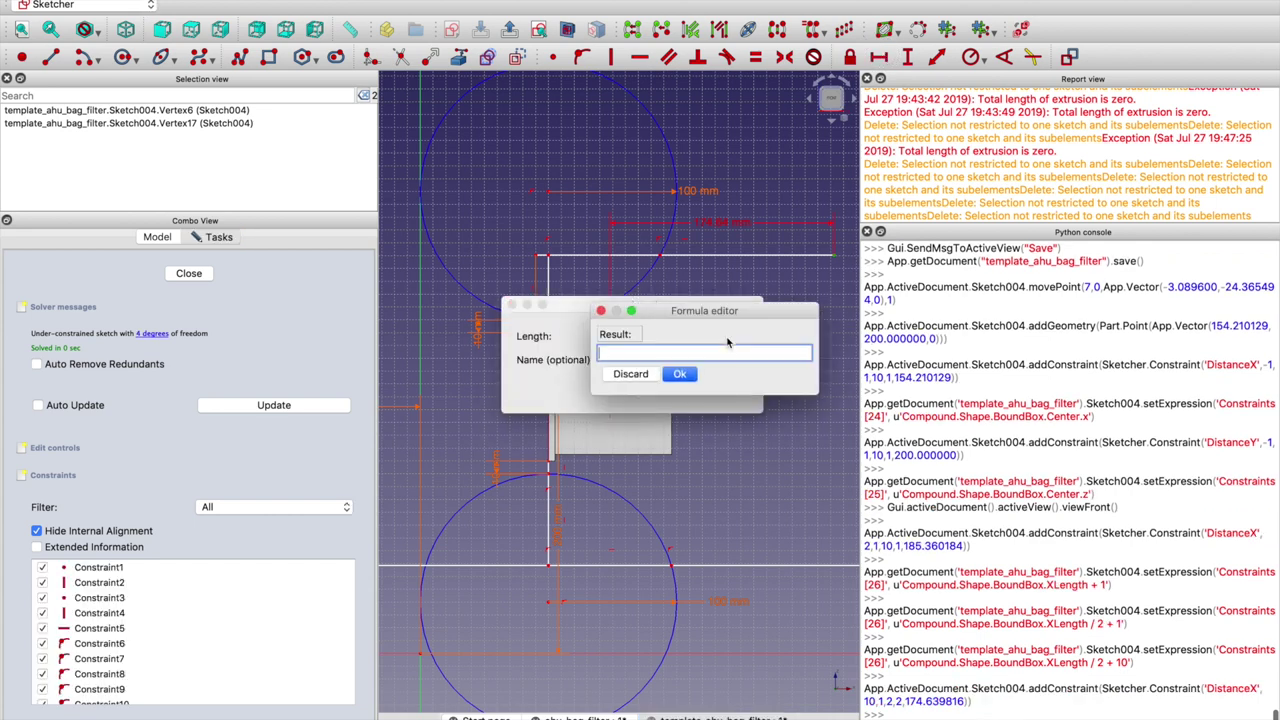
{"action": "type", "text": "Compound."}
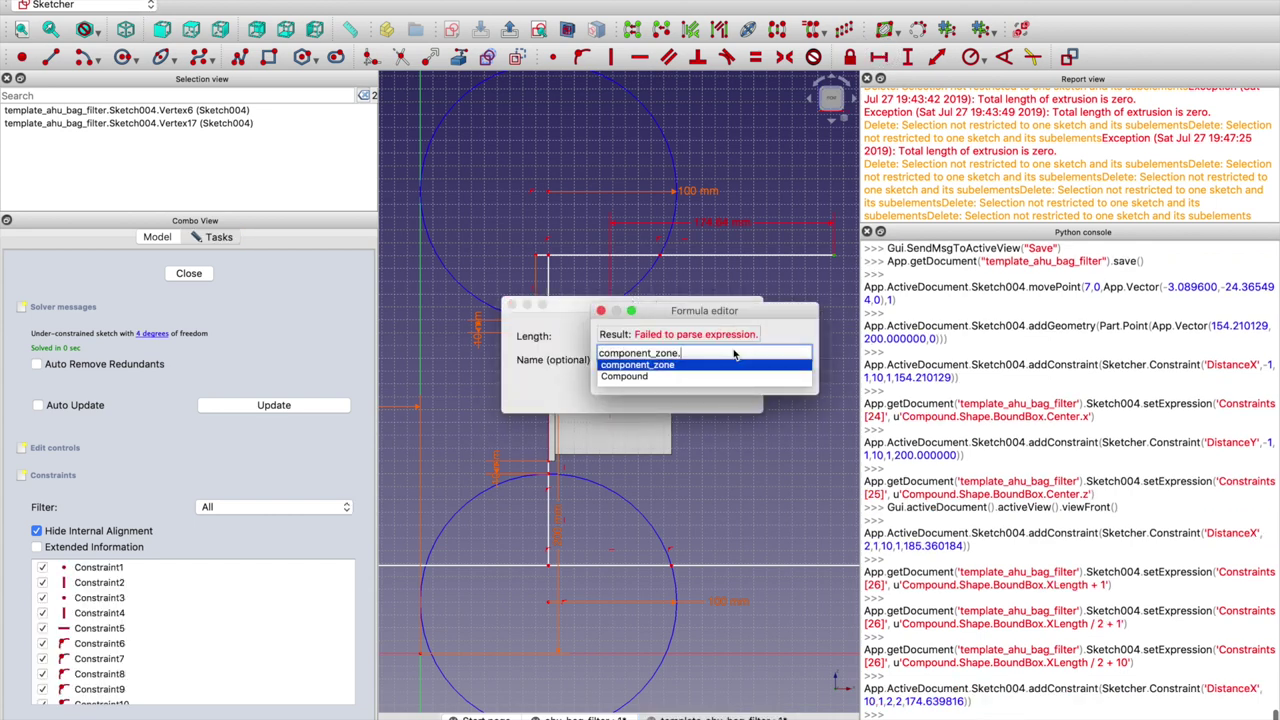
{"action": "type", "text": "S"}
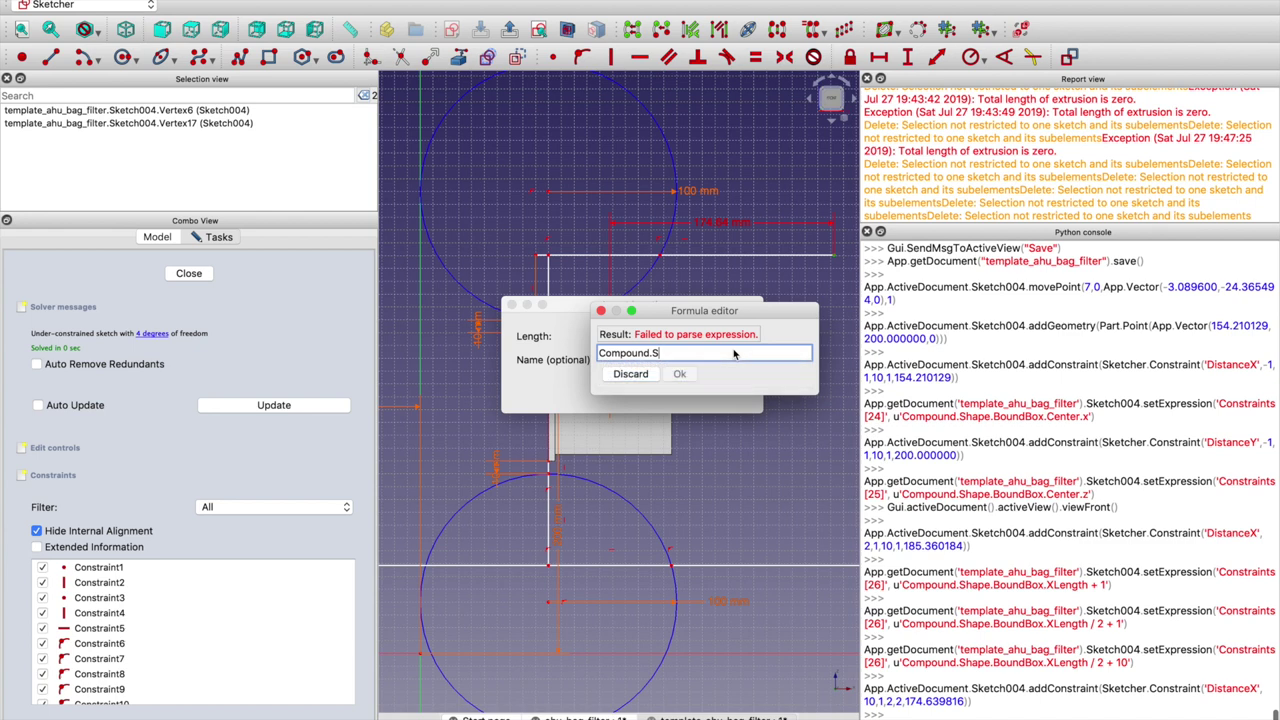
{"action": "type", "text": "hape.Bou"}
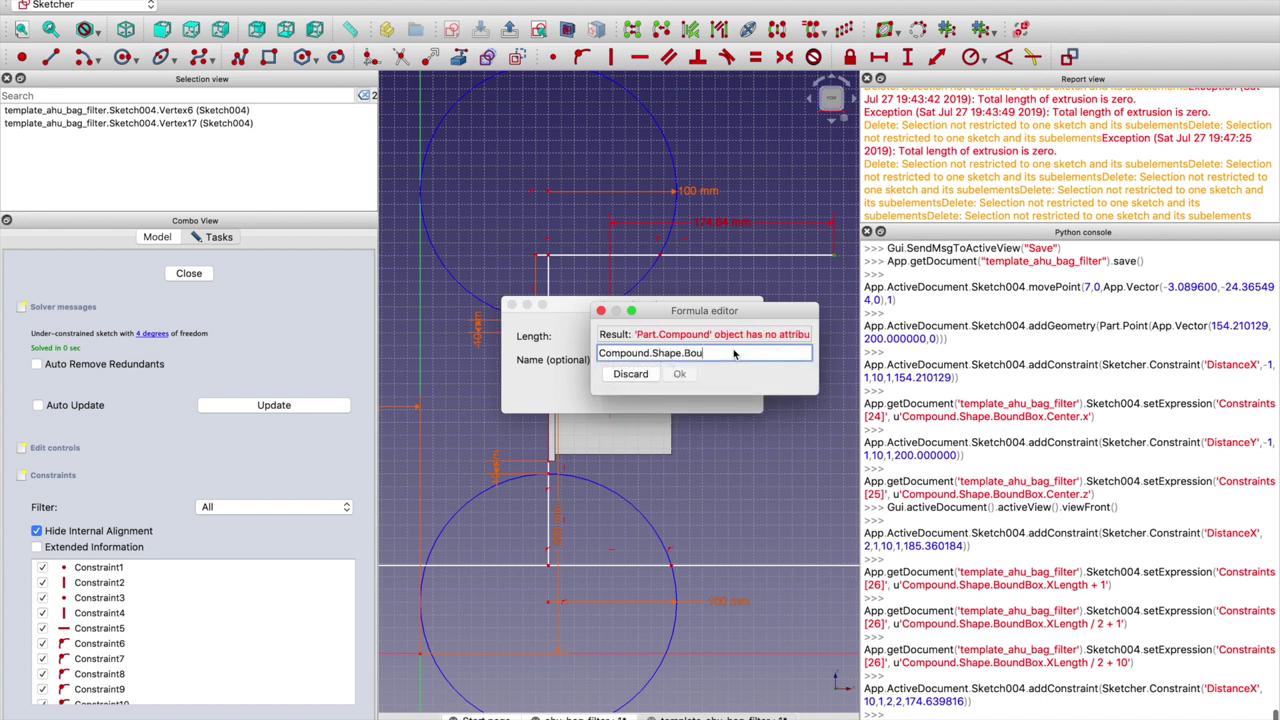
{"action": "type", "text": "ndBox.XLength/2 + 1"}
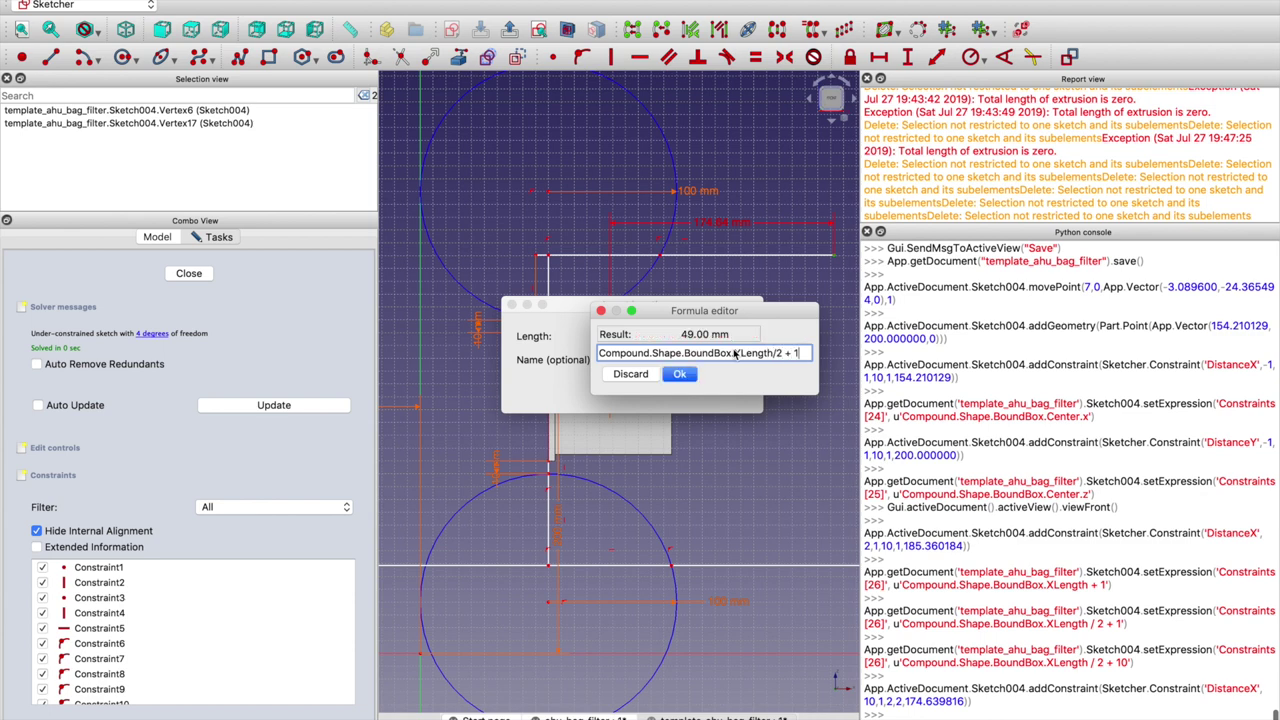
{"action": "key", "text": "super+a"}
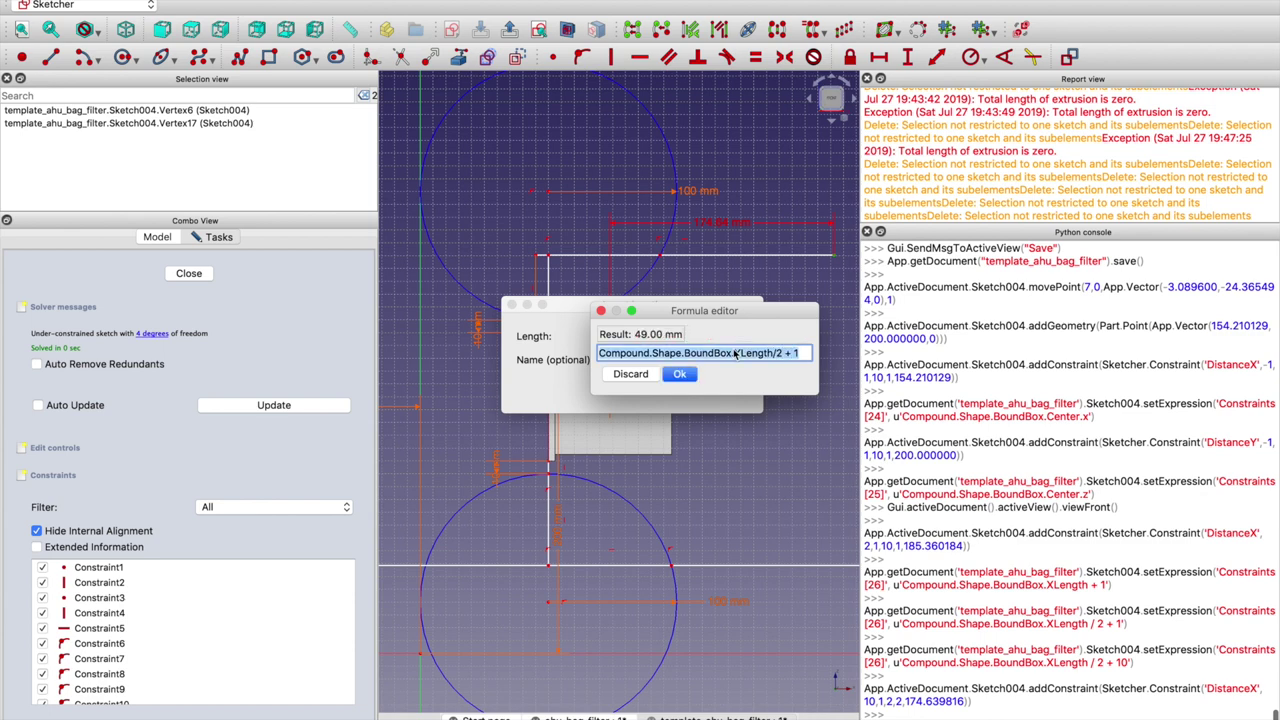
{"action": "key", "text": "Return"}
{"action": "left_click", "coordinate": [731, 386]}
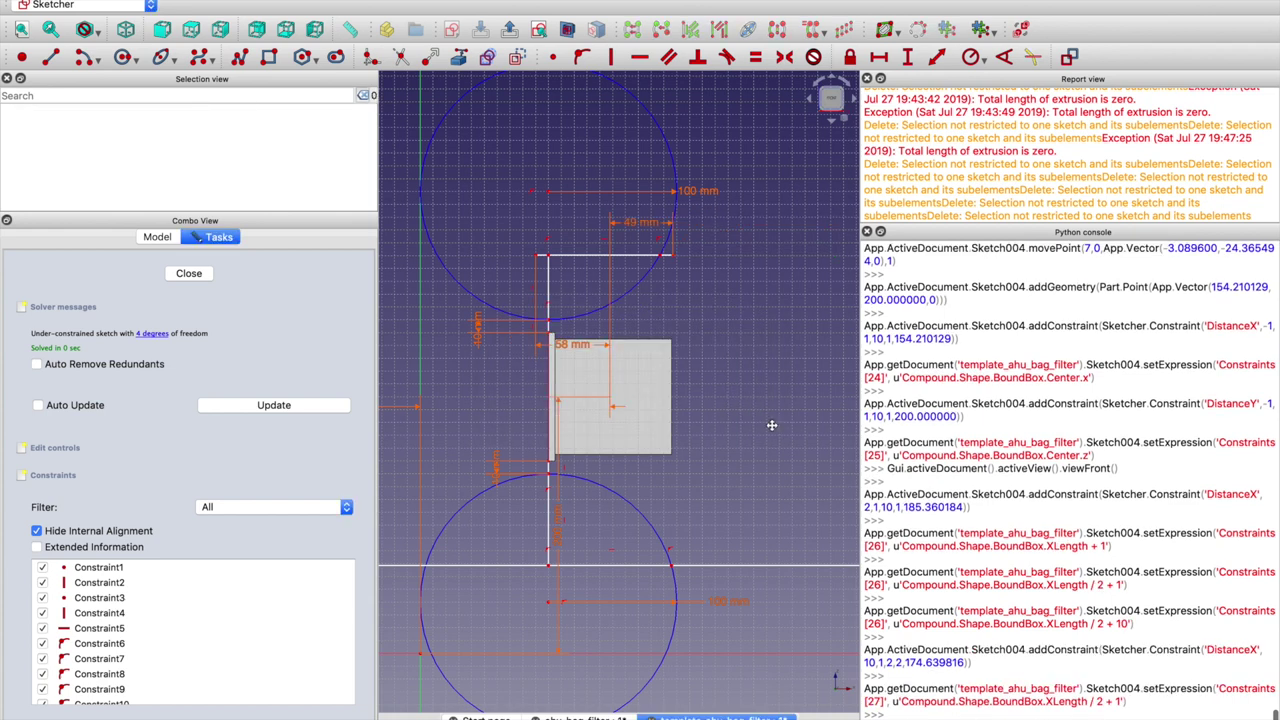
{"action": "middle_click_drag", "start_coordinate": [772, 430], "coordinate": [710, 330]}
Add a second 49 mm horizontal distance by pasting the same XLength/2 + 1 formula
{"action": "left_click", "coordinate": [795, 465]}
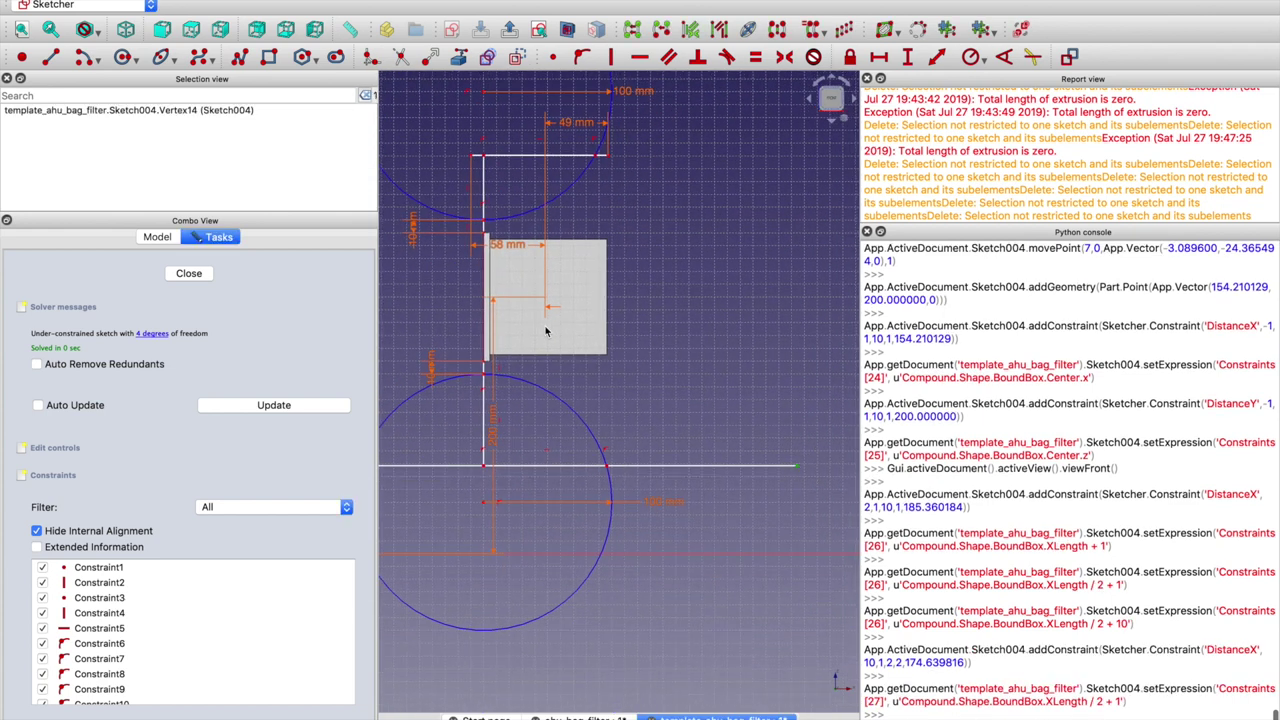
{"action": "left_click", "coordinate": [549, 306]}
{"action": "left_click", "coordinate": [880, 57]}
{"action": "key", "text": "equal"}
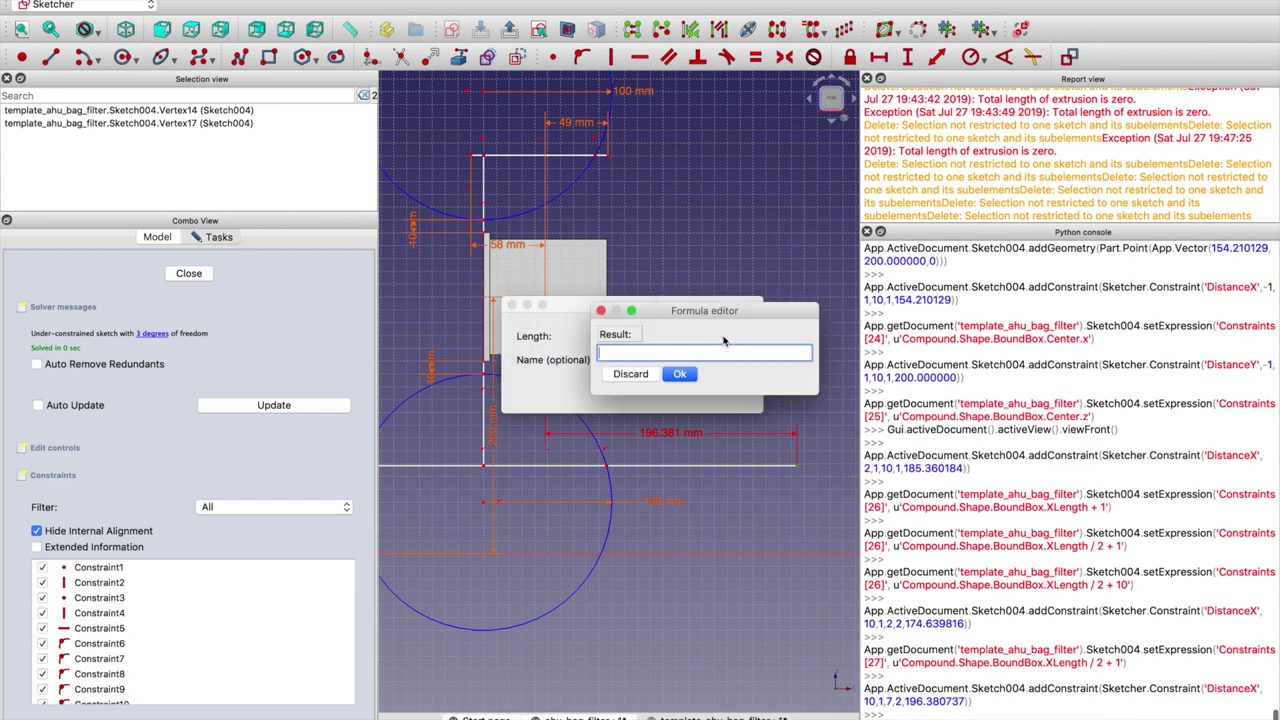
{"action": "type", "text": "Compound.Shape.BoundBox.XLength / 2 + 1"}
{"action": "key", "text": "Return"}
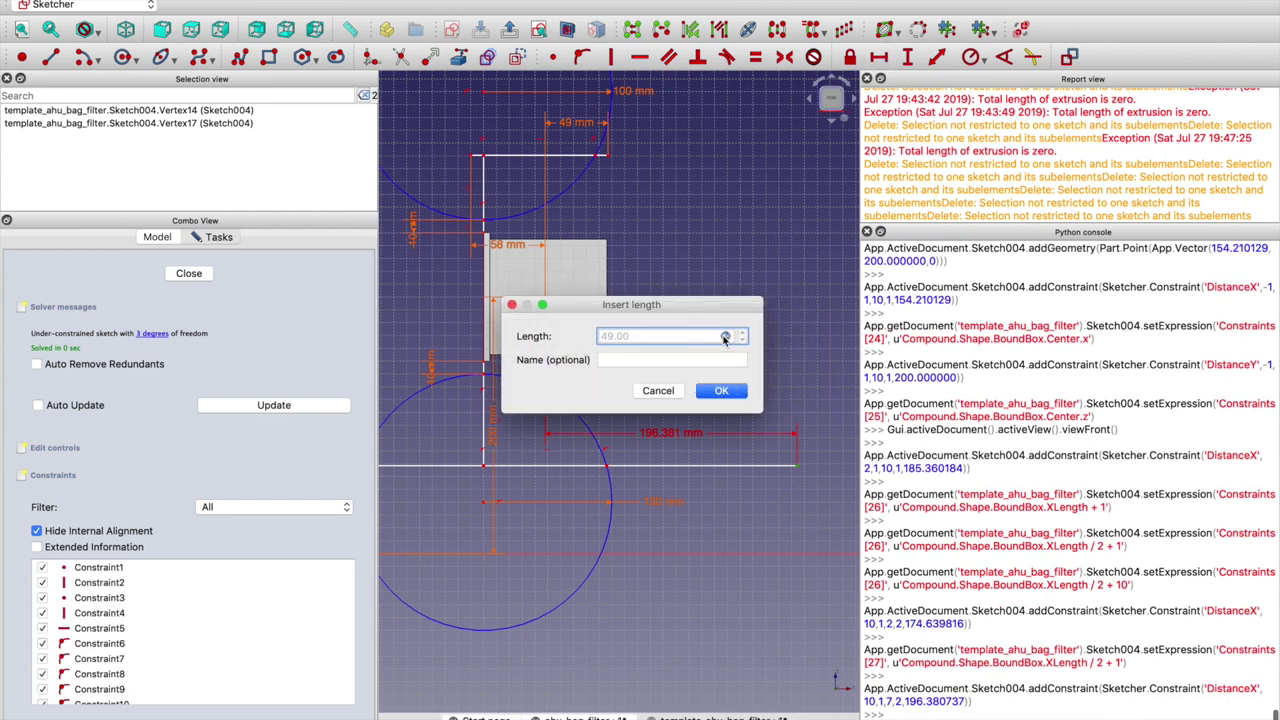
{"action": "left_click", "coordinate": [725, 390]}
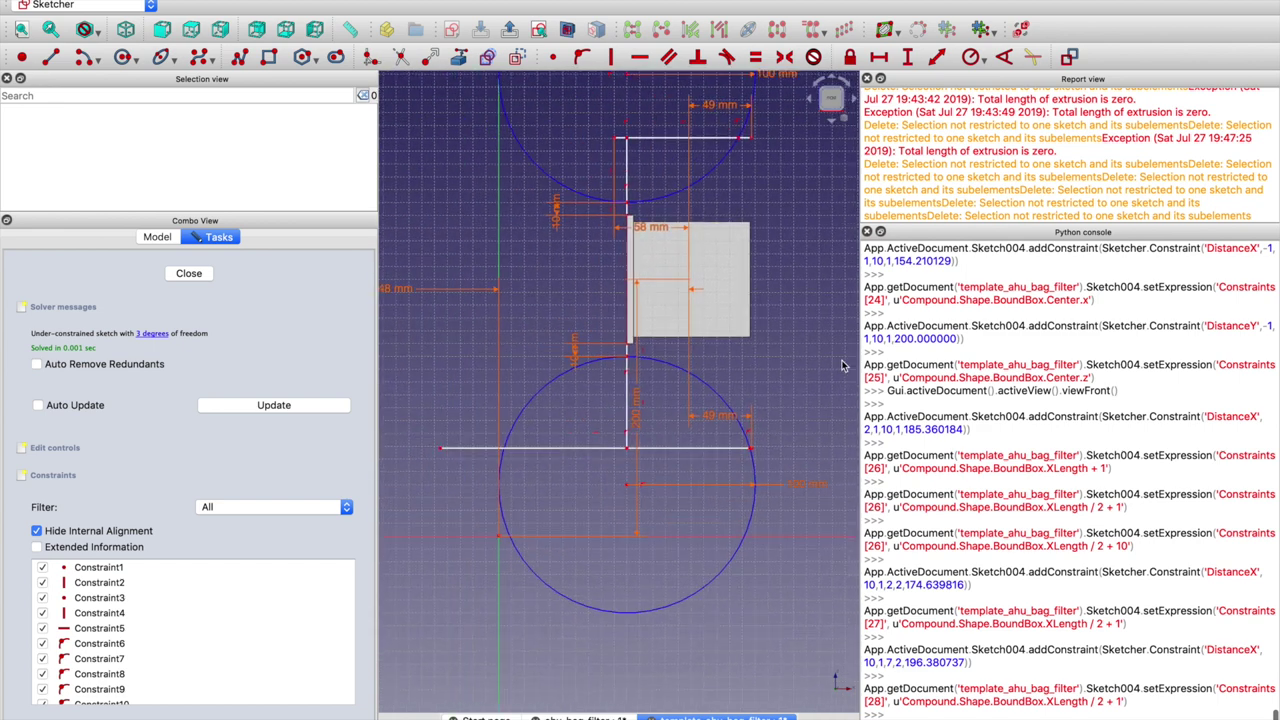
Add a third 49 mm horizontal distance to the lower line's left endpoint with that formula
{"action": "left_click", "coordinate": [692, 284]}
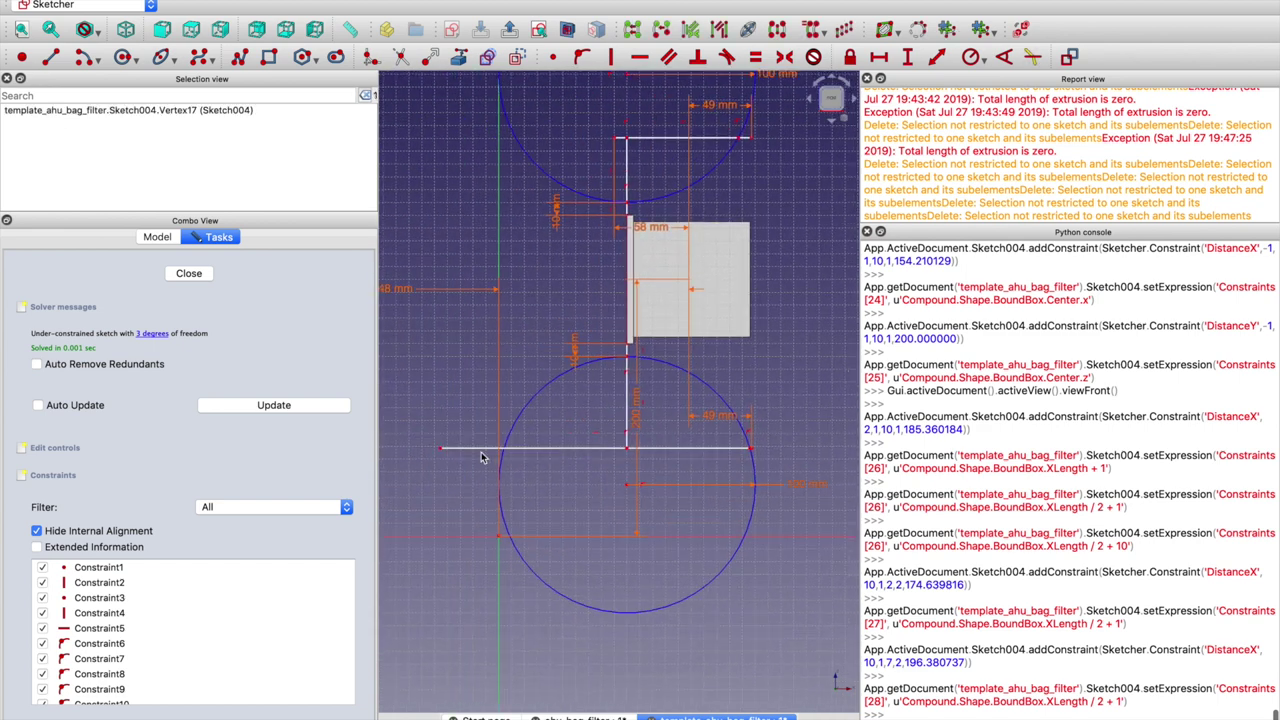
{"action": "left_click", "coordinate": [440, 448]}
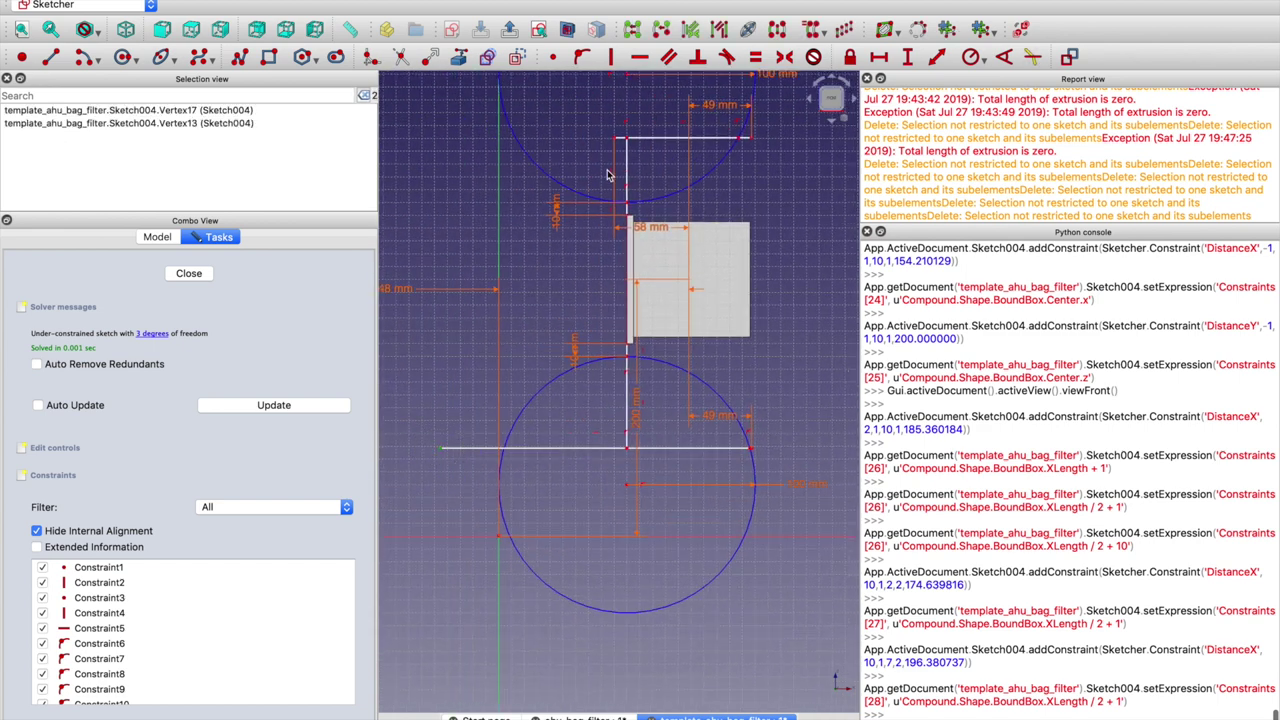
{"action": "left_click", "coordinate": [884, 58]}
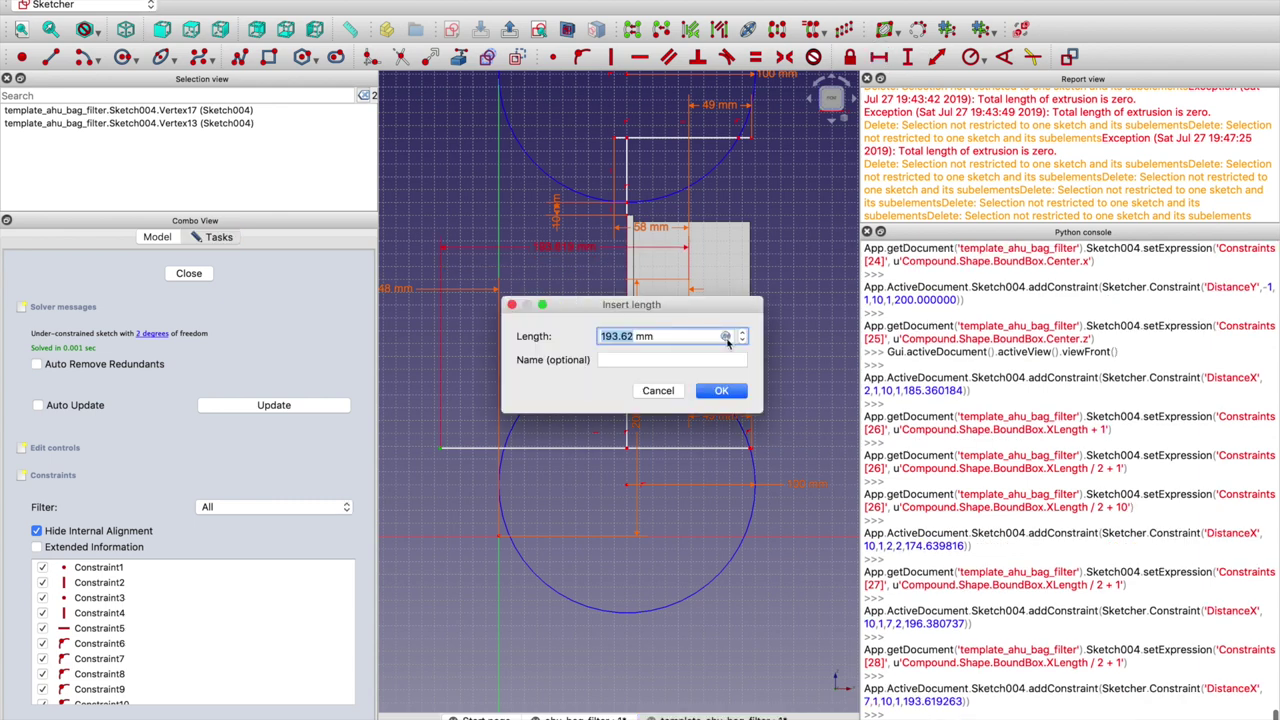
{"action": "left_click", "coordinate": [726, 337]}
{"action": "type", "text": "Compound.Shape.BoundBox.XLength / 2 + 1"}
{"action": "key", "text": "Return"}
{"action": "left_click", "coordinate": [729, 393]}
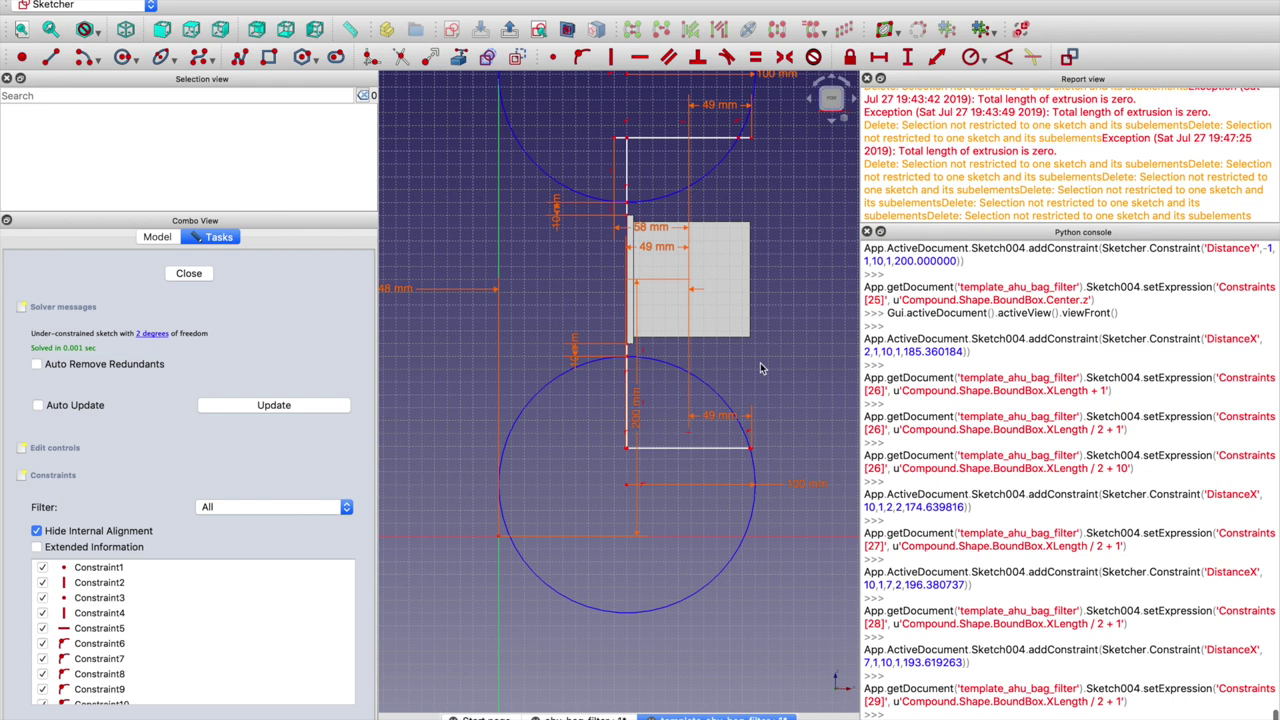
{"action": "scroll", "coordinate": [703, 371], "scroll_direction": "down", "scroll_amount": 1}
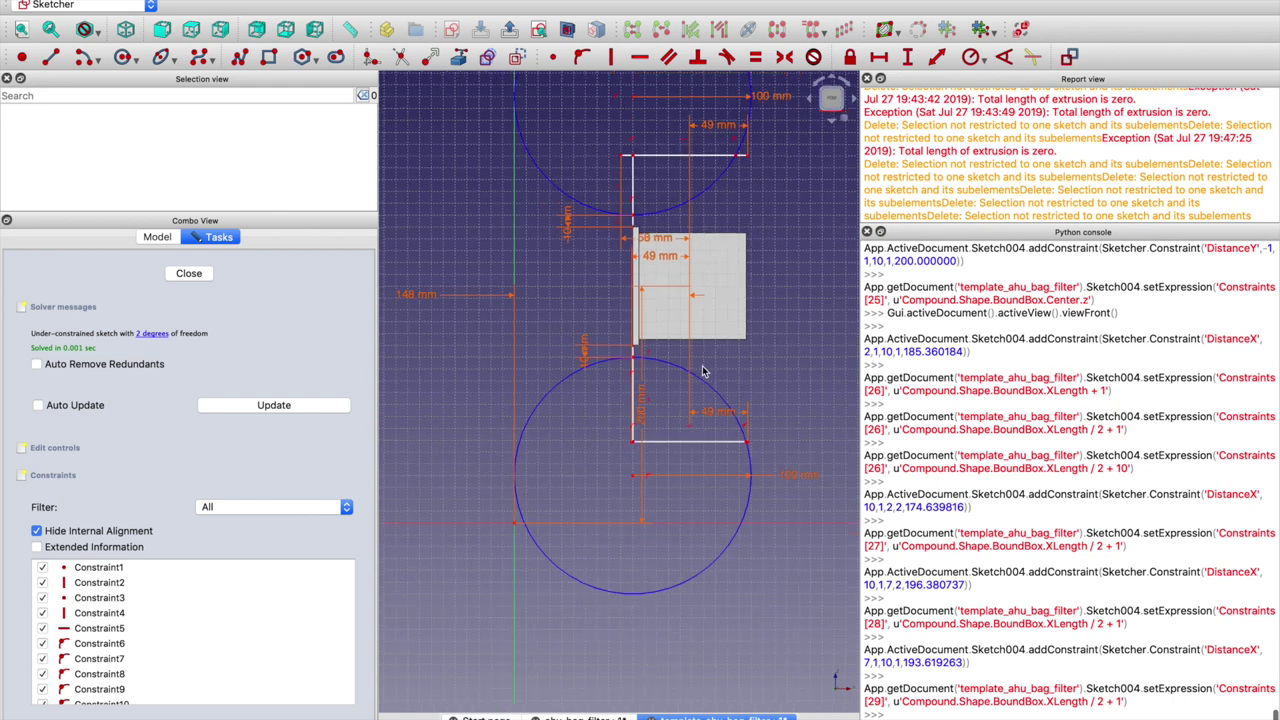
{"action": "scroll", "coordinate": [703, 371], "scroll_direction": "up", "scroll_amount": 1}
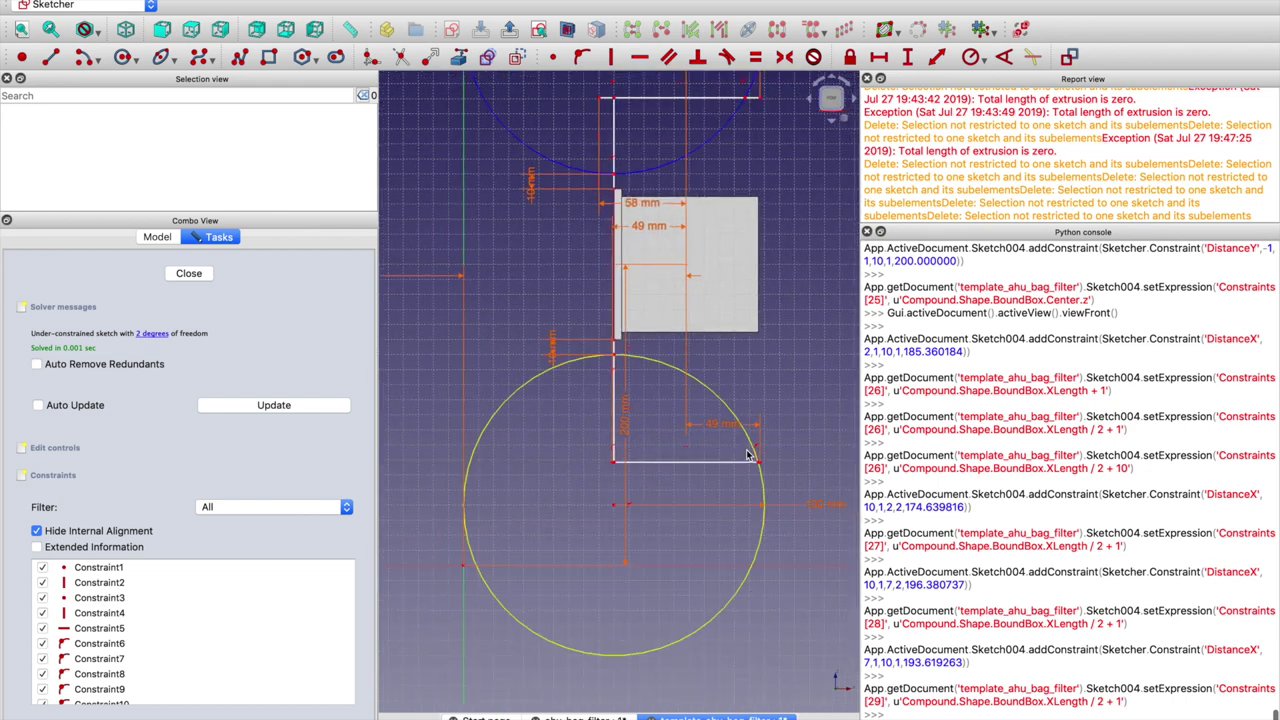
Change one 49 mm dimension's formula to XLength / 2 + 10, giving 58 mm
{"action": "double_click", "coordinate": [718, 431]}
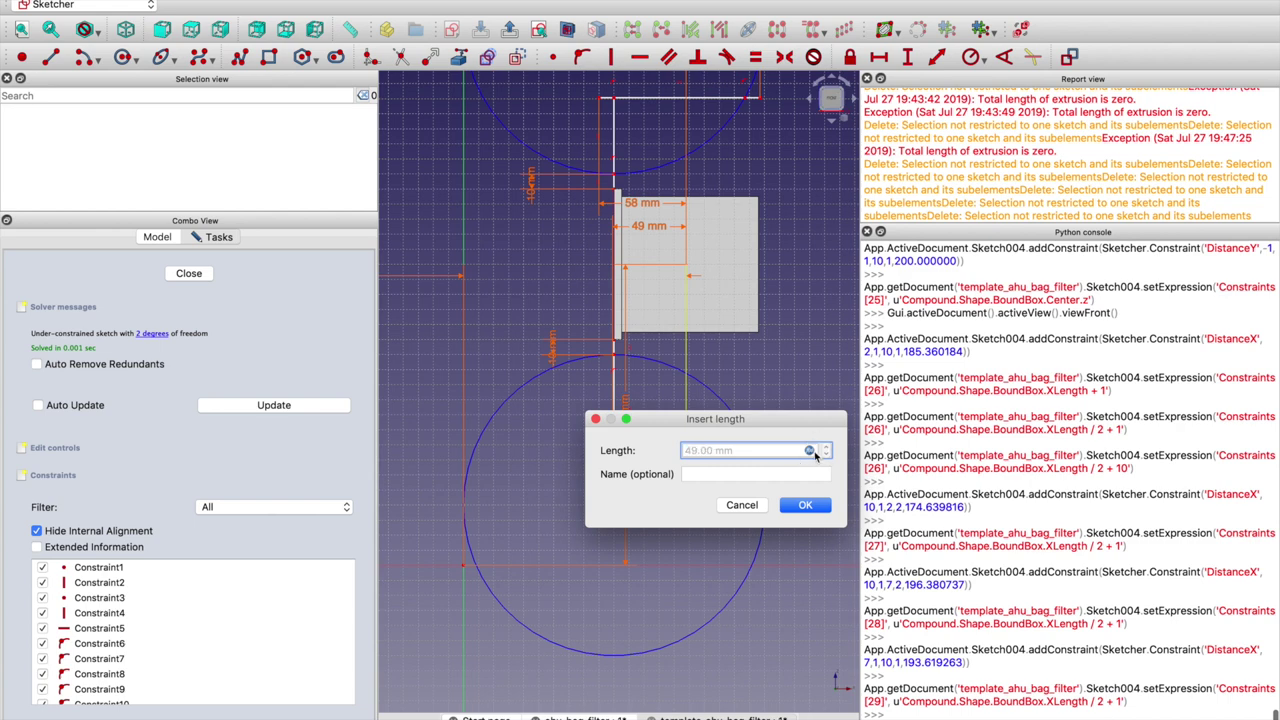
{"action": "left_click", "coordinate": [819, 462]}
{"action": "left_click", "coordinate": [893, 467]}
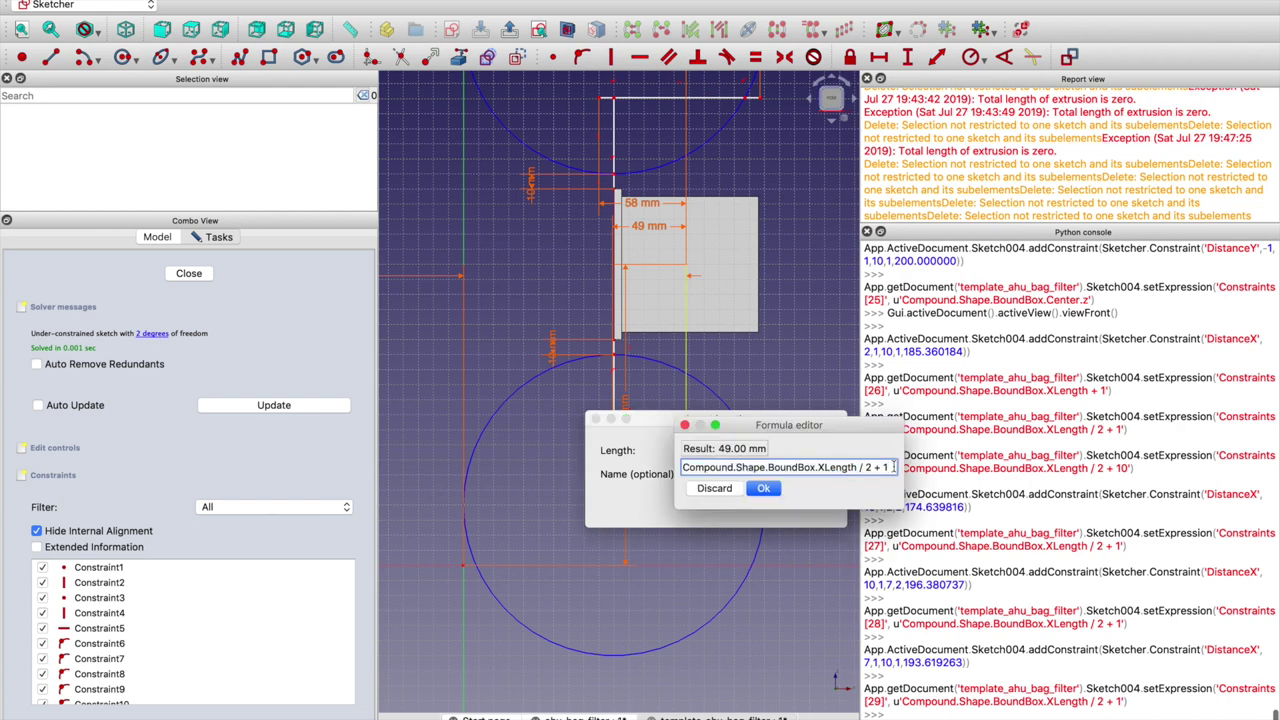
{"action": "key", "text": "Return"}
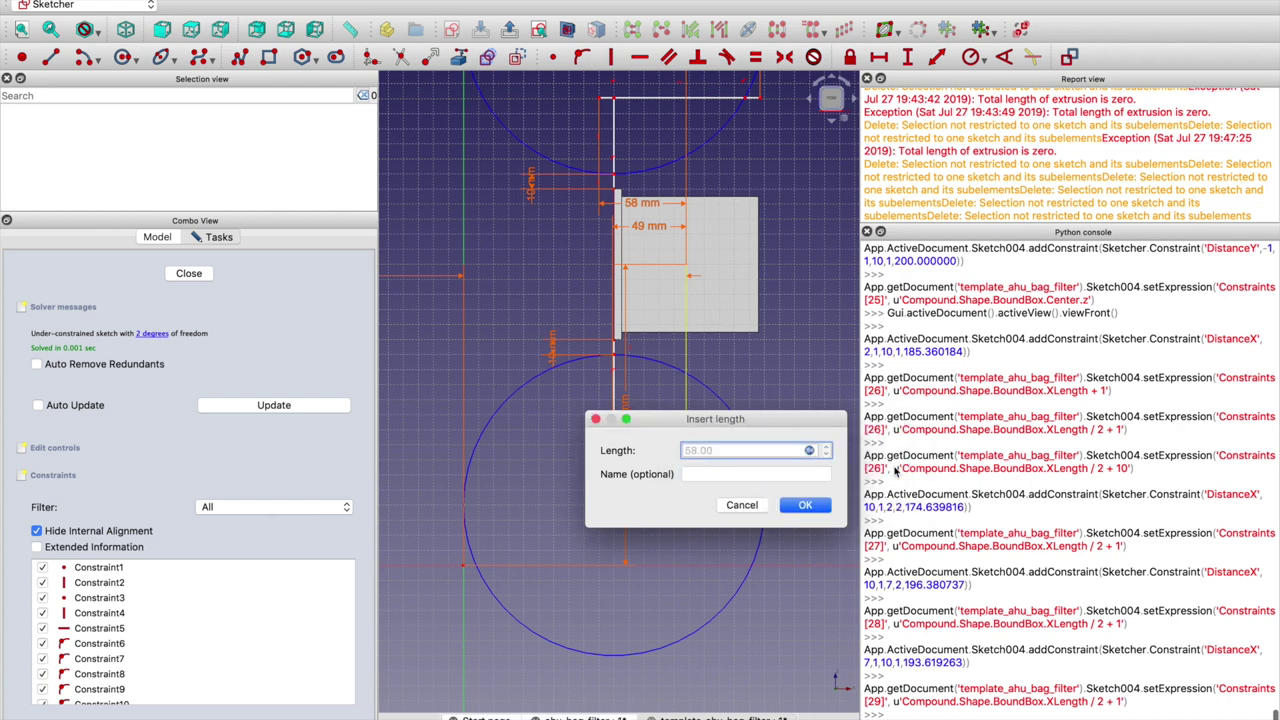
{"action": "left_click", "coordinate": [826, 505]}
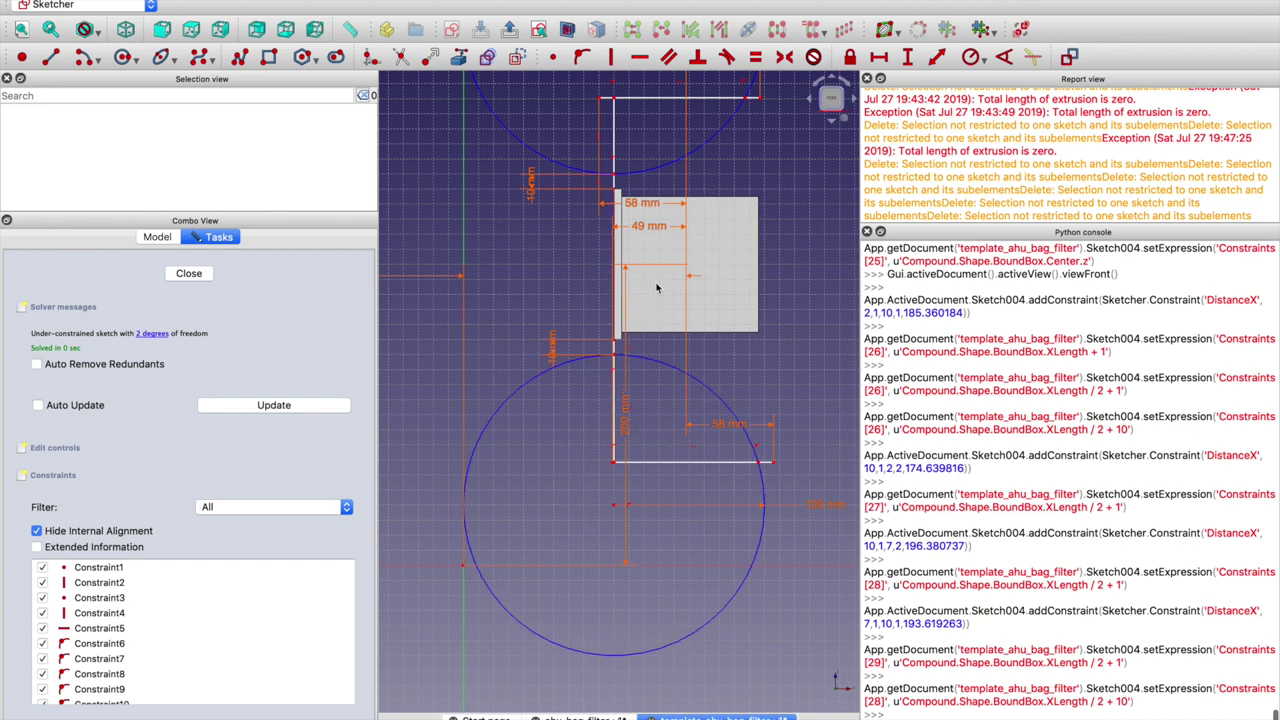
Set the remaining 49 mm dimension to XLength / 2 + 10 (58 mm) and move both labels off the grey block
{"action": "double_click", "coordinate": [651, 232]}
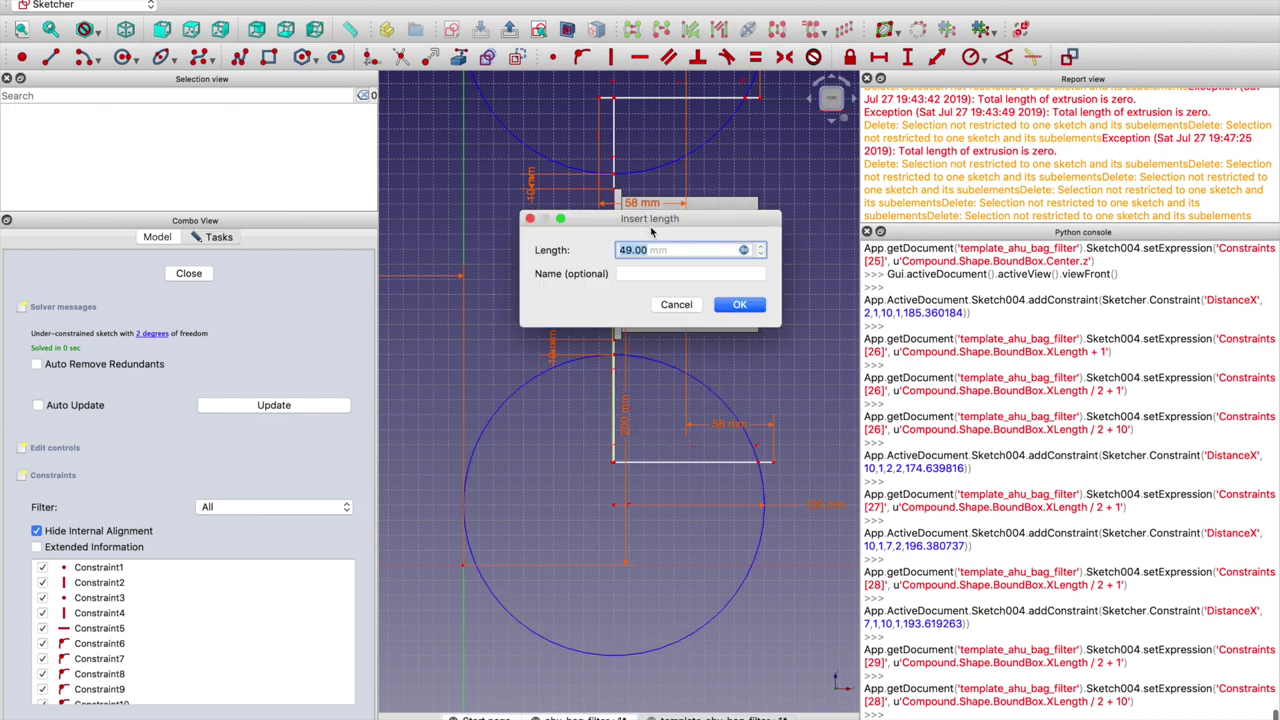
{"action": "left_click", "coordinate": [743, 256]}
{"action": "left_click", "coordinate": [826, 267]}
{"action": "type", "text": "0"}
{"action": "key", "text": "Return"}
{"action": "left_click", "coordinate": [741, 307]}
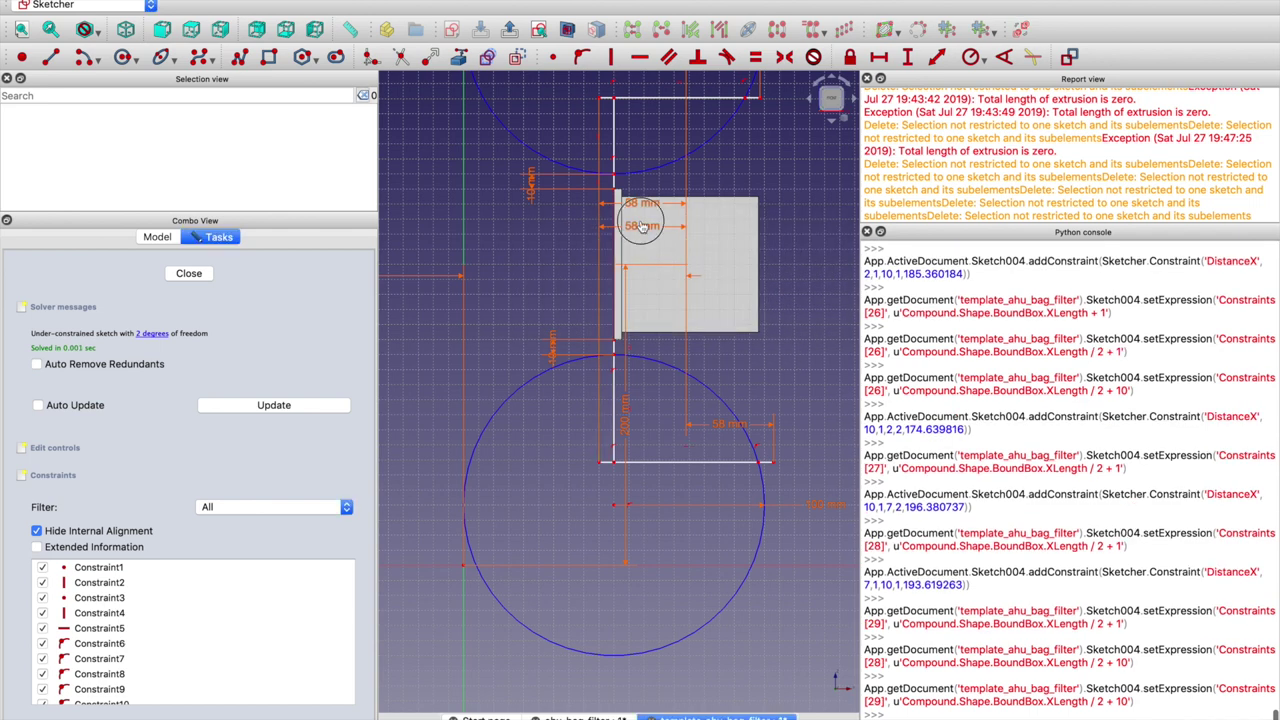
{"action": "left_click_drag", "start_coordinate": [641, 226], "coordinate": [553, 440]}
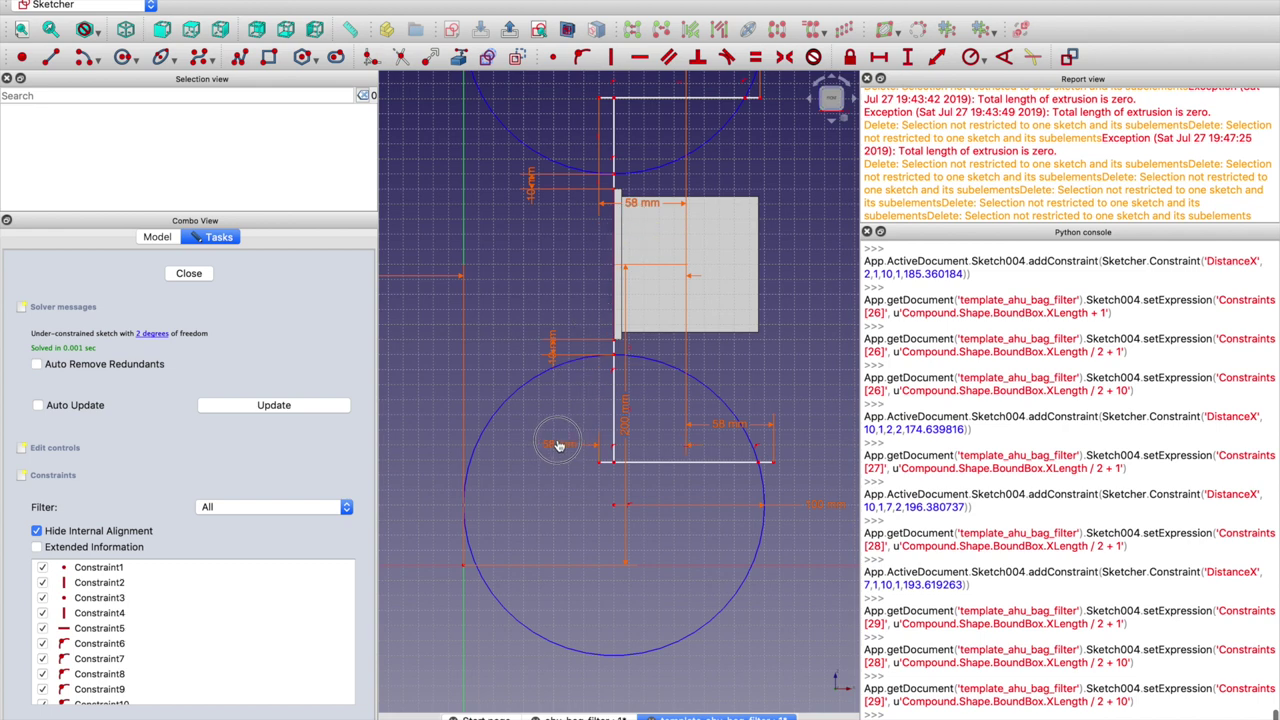
{"action": "left_click_drag", "start_coordinate": [658, 207], "coordinate": [553, 239]}
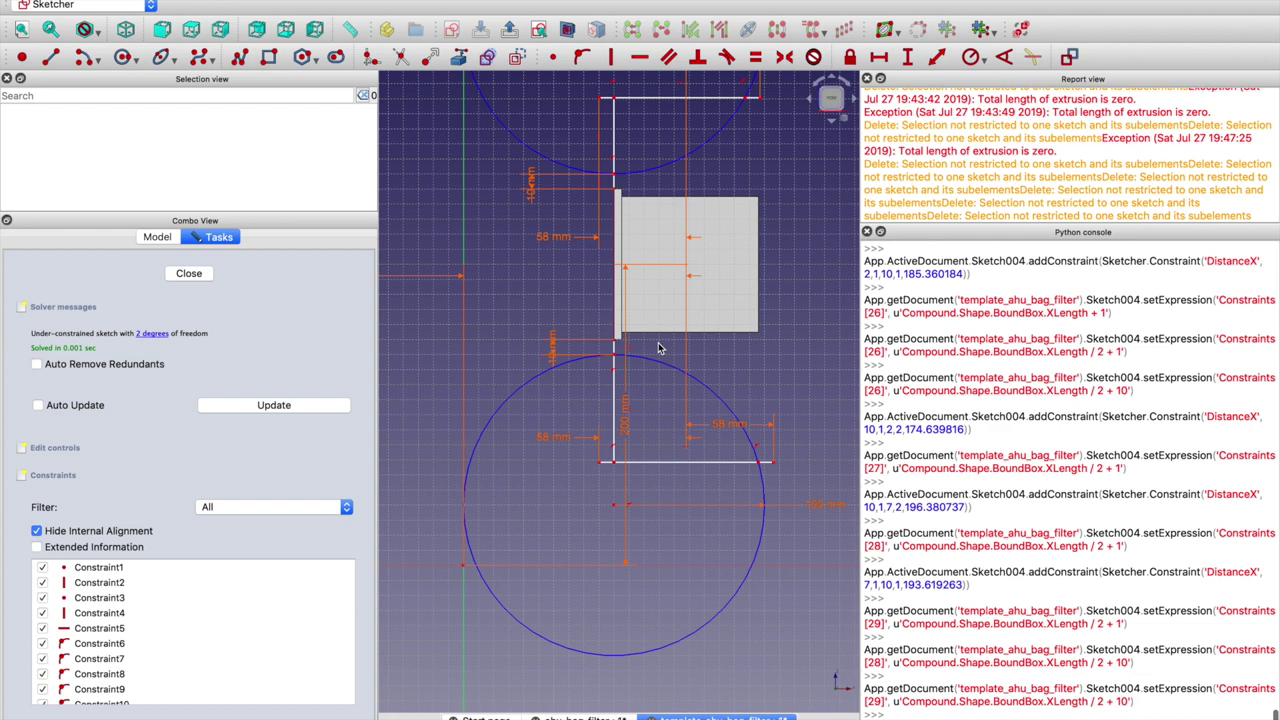
Reposition the top and bottom horizontal lines and stretch the top edge to the right
{"action": "left_click_drag", "start_coordinate": [683, 99], "coordinate": [674, 142]}
{"action": "left_click_drag", "start_coordinate": [674, 465], "coordinate": [663, 409]}
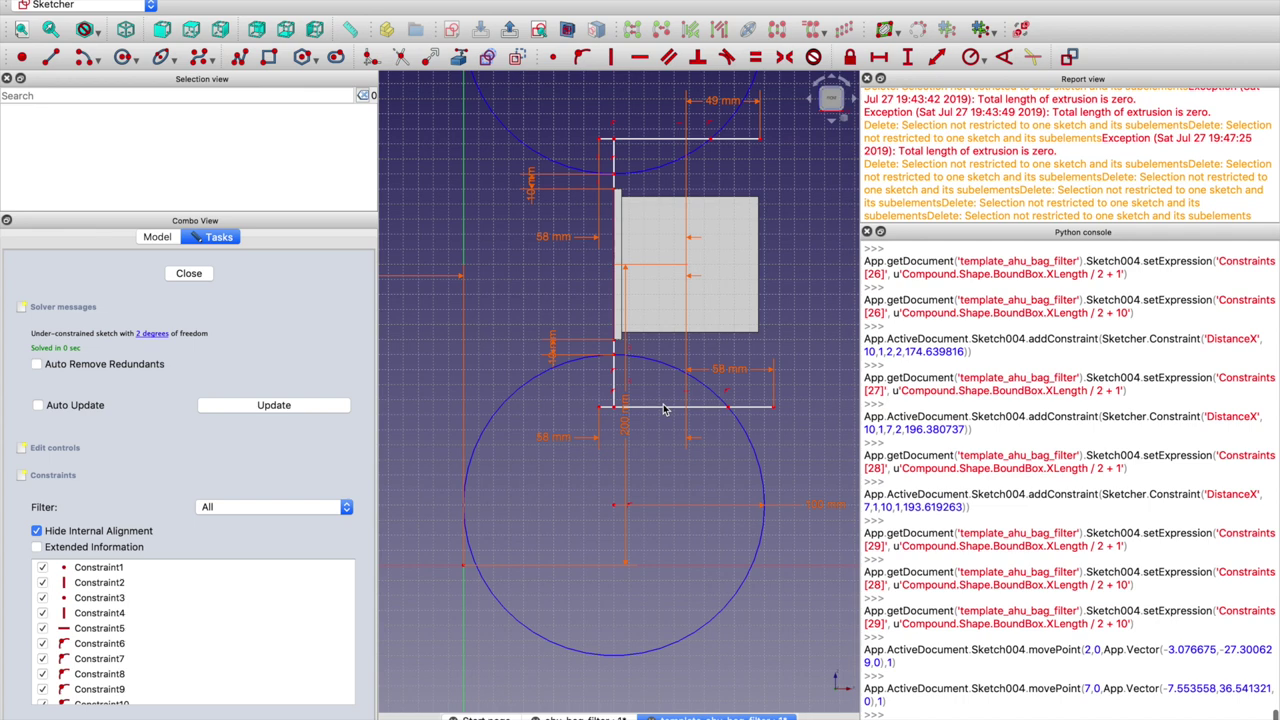
{"action": "left_click_drag", "start_coordinate": [660, 413], "coordinate": [661, 417]}
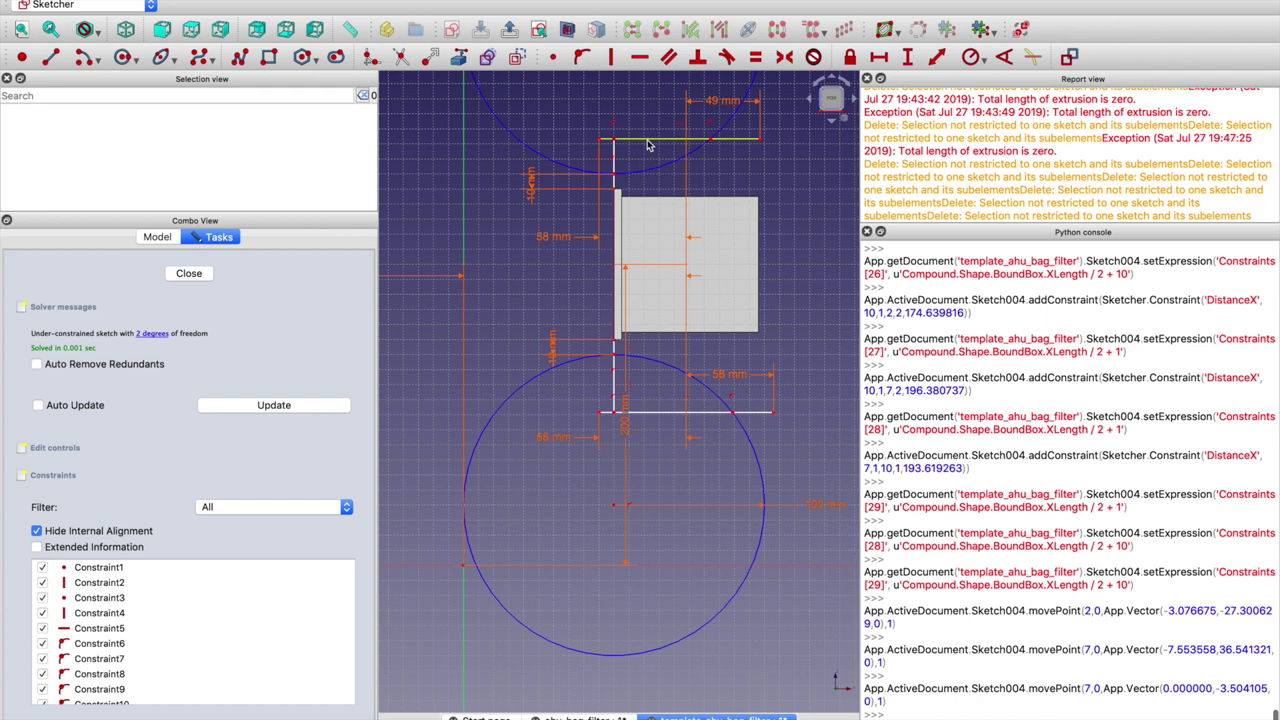
{"action": "mouse_move", "coordinate": [648, 145]}
{"action": "middle_mouse_down"}
{"action": "mouse_move", "coordinate": [560, 180]}
{"action": "mouse_move", "coordinate": [508, 255]}
{"action": "middle_mouse_up"}
{"action": "scroll", "coordinate": [508, 255], "scroll_direction": "down", "scroll_amount": 1}
{"action": "scroll", "coordinate": [506, 253], "scroll_direction": "down", "scroll_amount": 5}
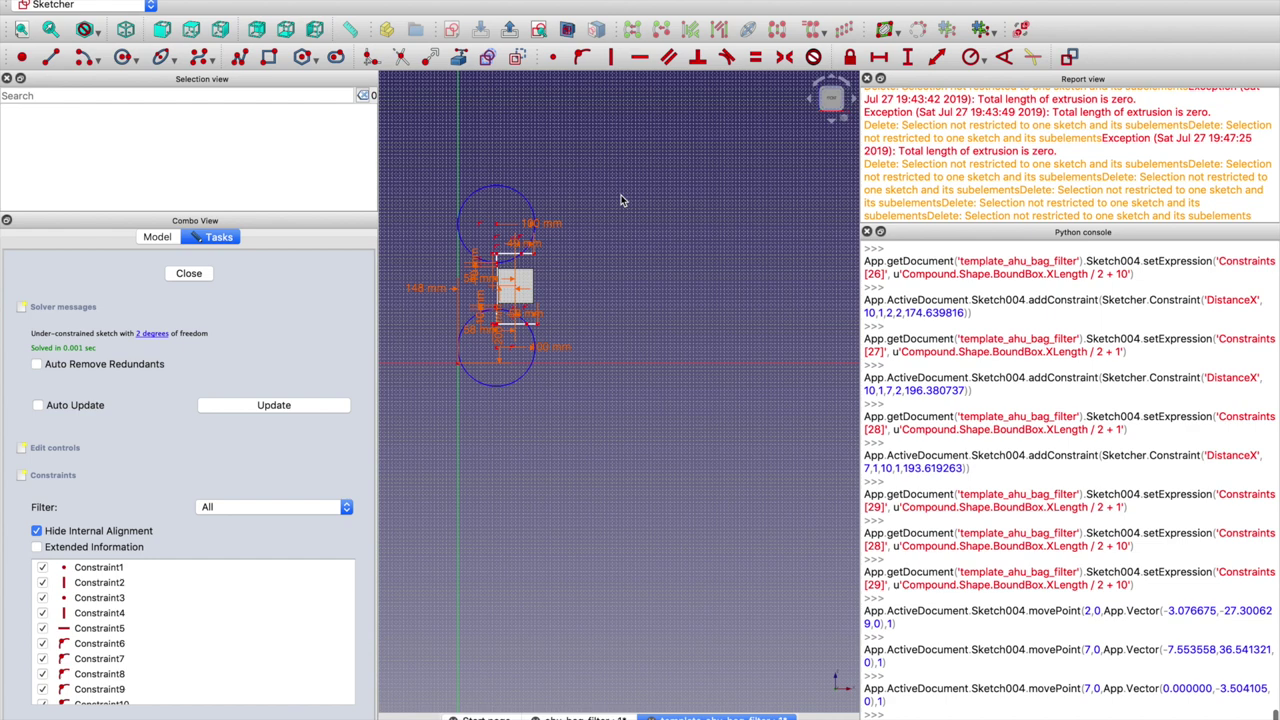
{"action": "left_click", "coordinate": [528, 258]}
{"action": "left_click_drag", "start_coordinate": [528, 258], "coordinate": [548, 256]}
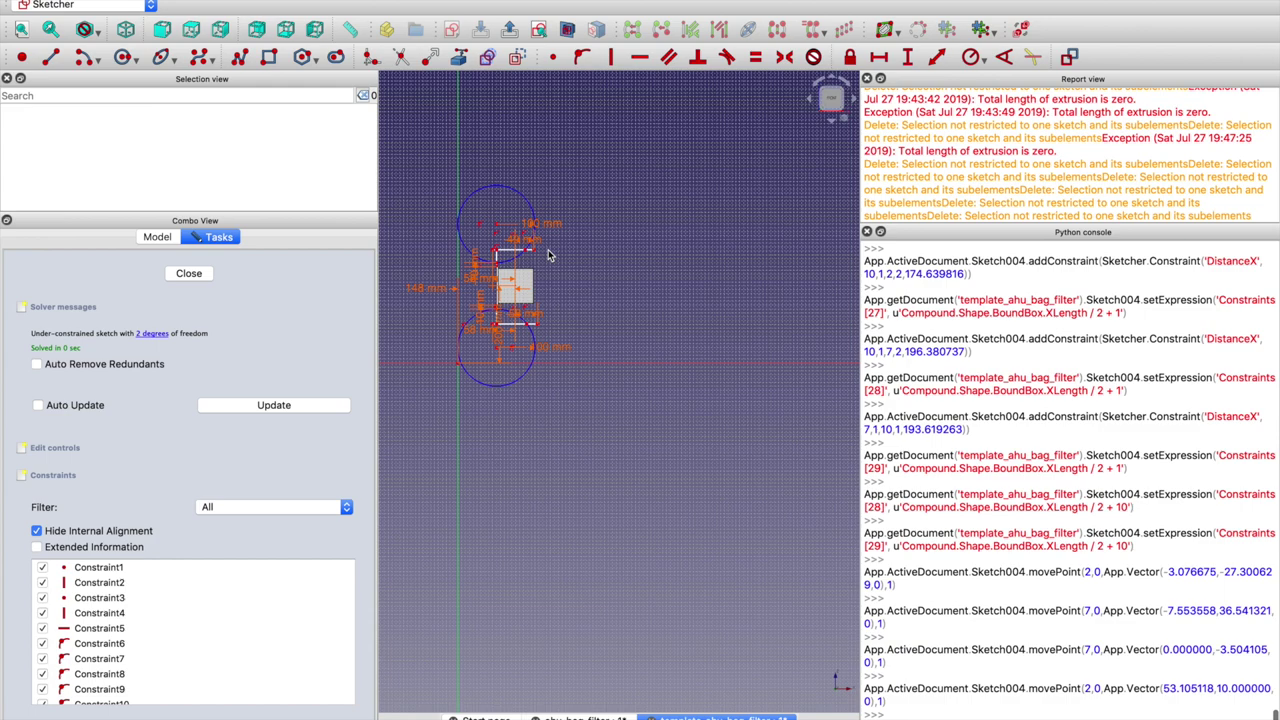
{"action": "scroll", "coordinate": [494, 260], "scroll_direction": "up", "scroll_amount": 6}
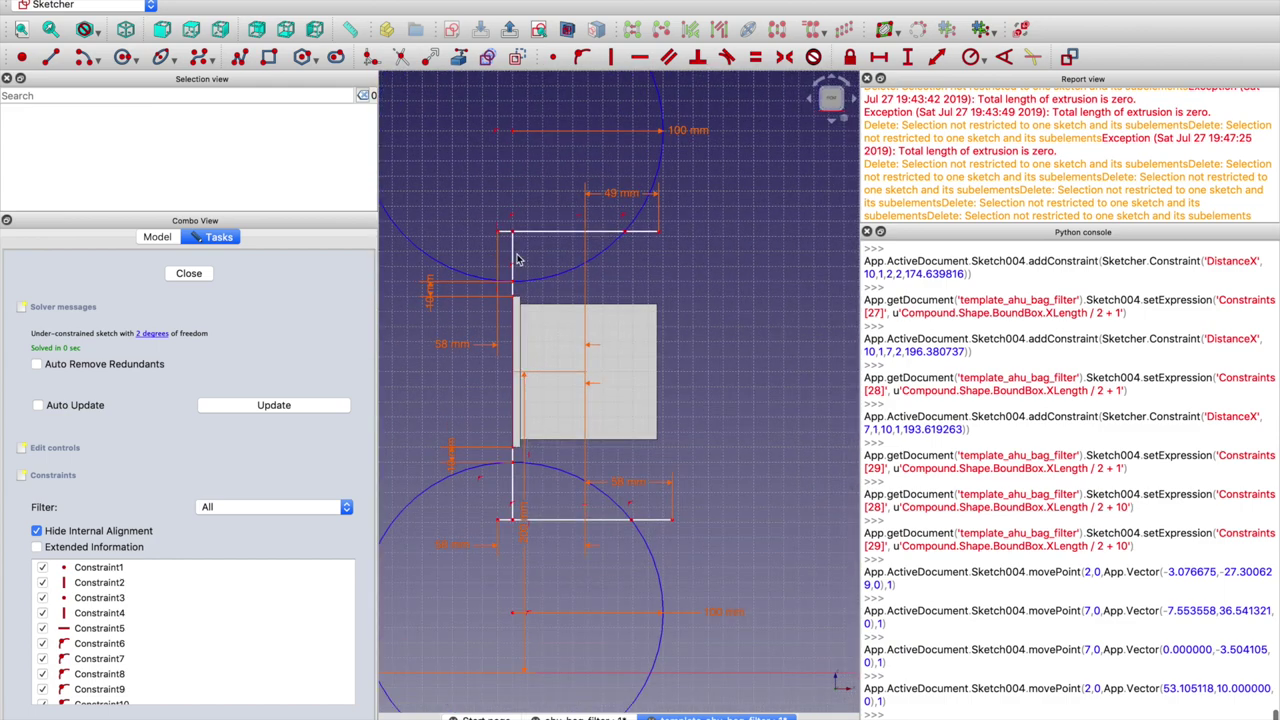
Select the inner wall's top-left corner point and the point just below it on the left line
{"action": "left_click", "coordinate": [518, 258]}
{"action": "left_click", "coordinate": [520, 248]}
{"action": "left_click", "coordinate": [513, 232]}
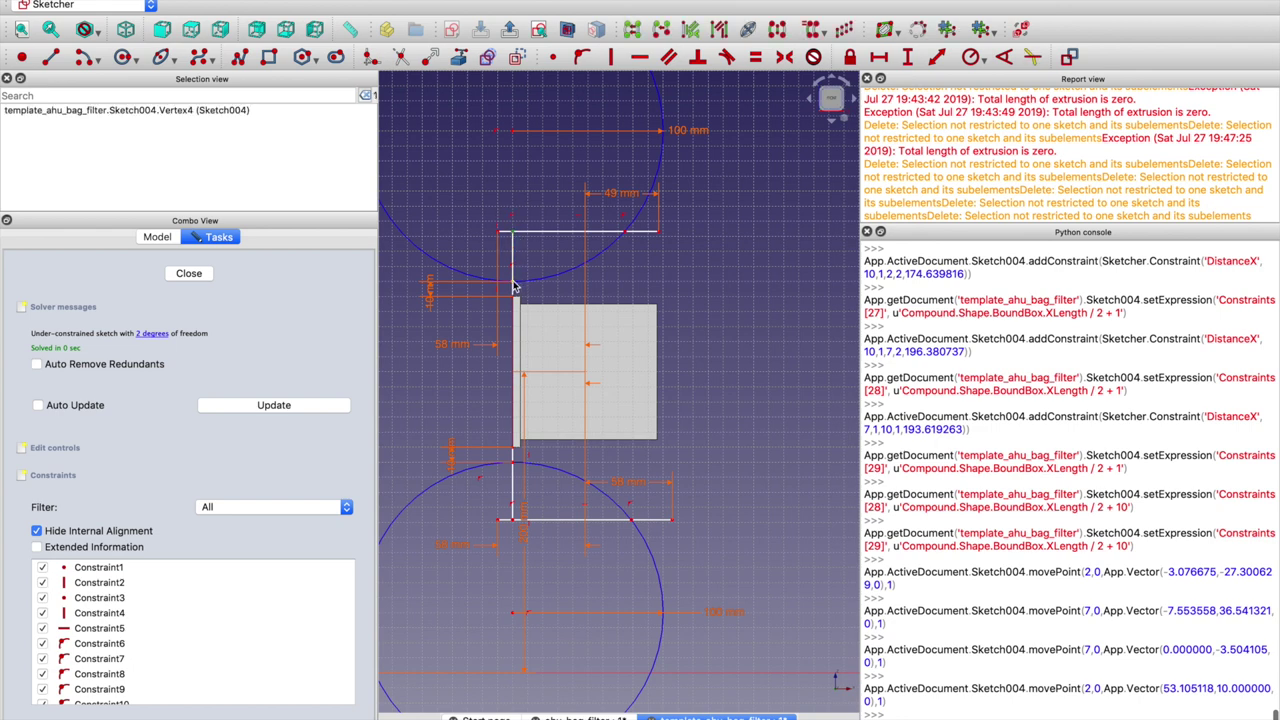
{"action": "left_click", "coordinate": [513, 287]}
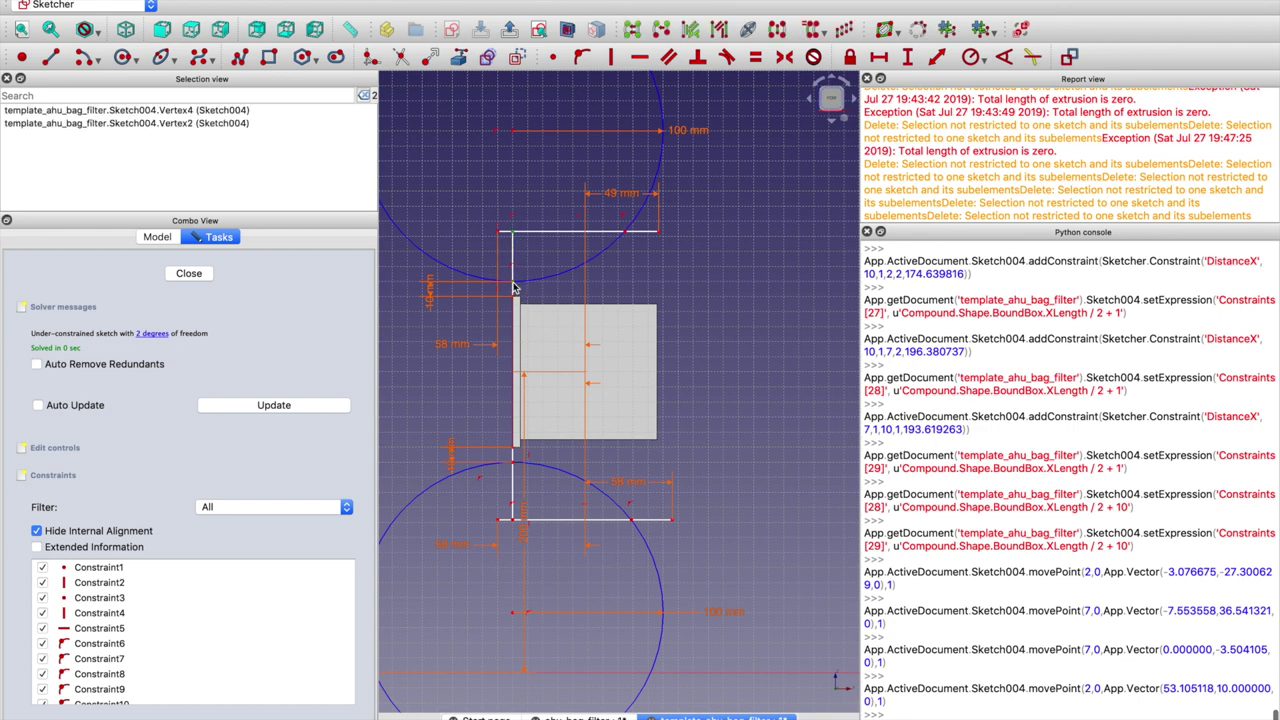
Add a 20 mm vertical distance between these points, named toggle1
{"action": "left_click", "coordinate": [912, 60]}
{"action": "type", "text": "20"}
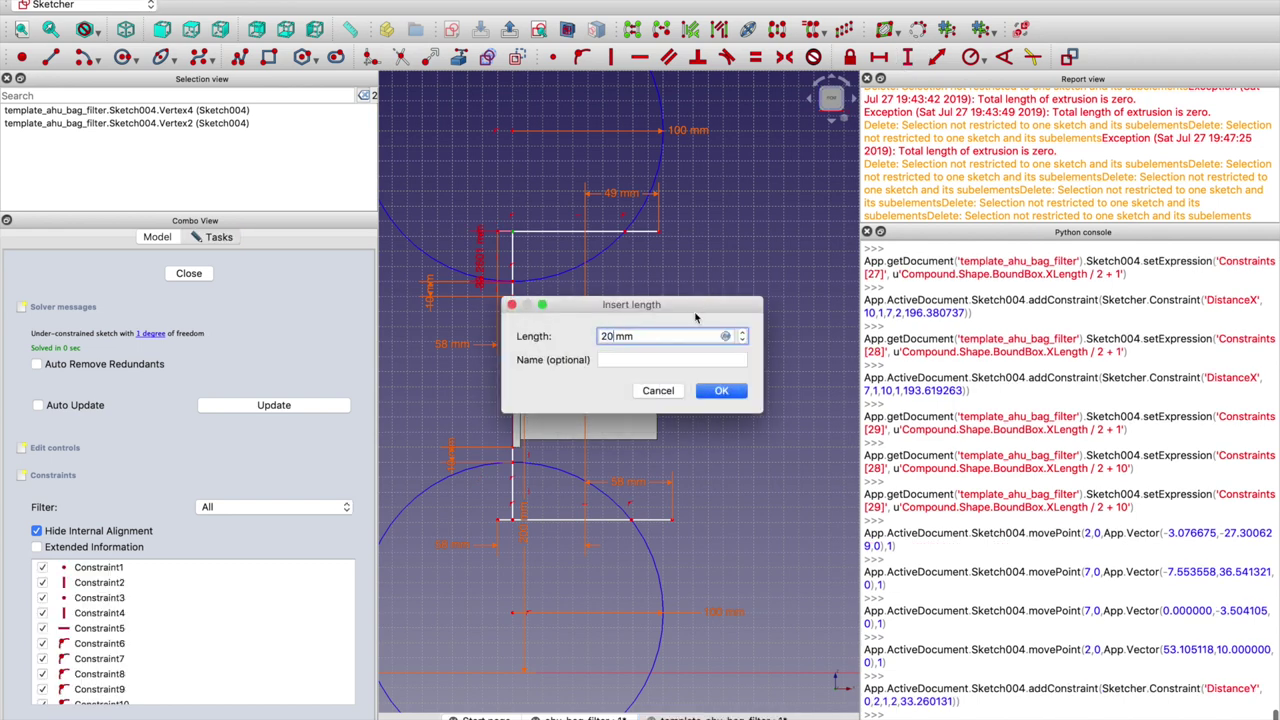
{"action": "left_click", "coordinate": [685, 362]}
{"action": "type", "text": "toggle1"}
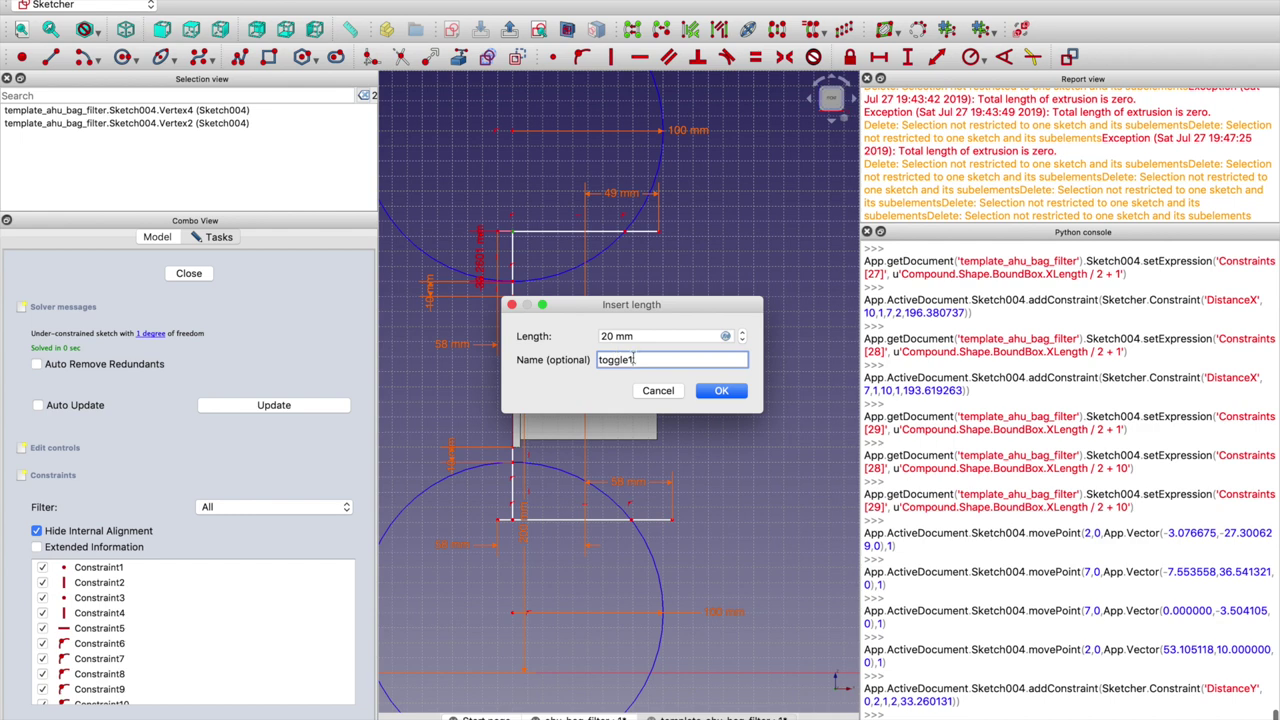
{"action": "left_click", "coordinate": [601, 361]}
{"action": "left_click_drag", "start_coordinate": [601, 361], "coordinate": [630, 361]}
{"action": "left_click", "coordinate": [630, 360]}
{"action": "left_click_drag", "start_coordinate": [630, 360], "coordinate": [600, 362]}
{"action": "left_click", "coordinate": [724, 391]}
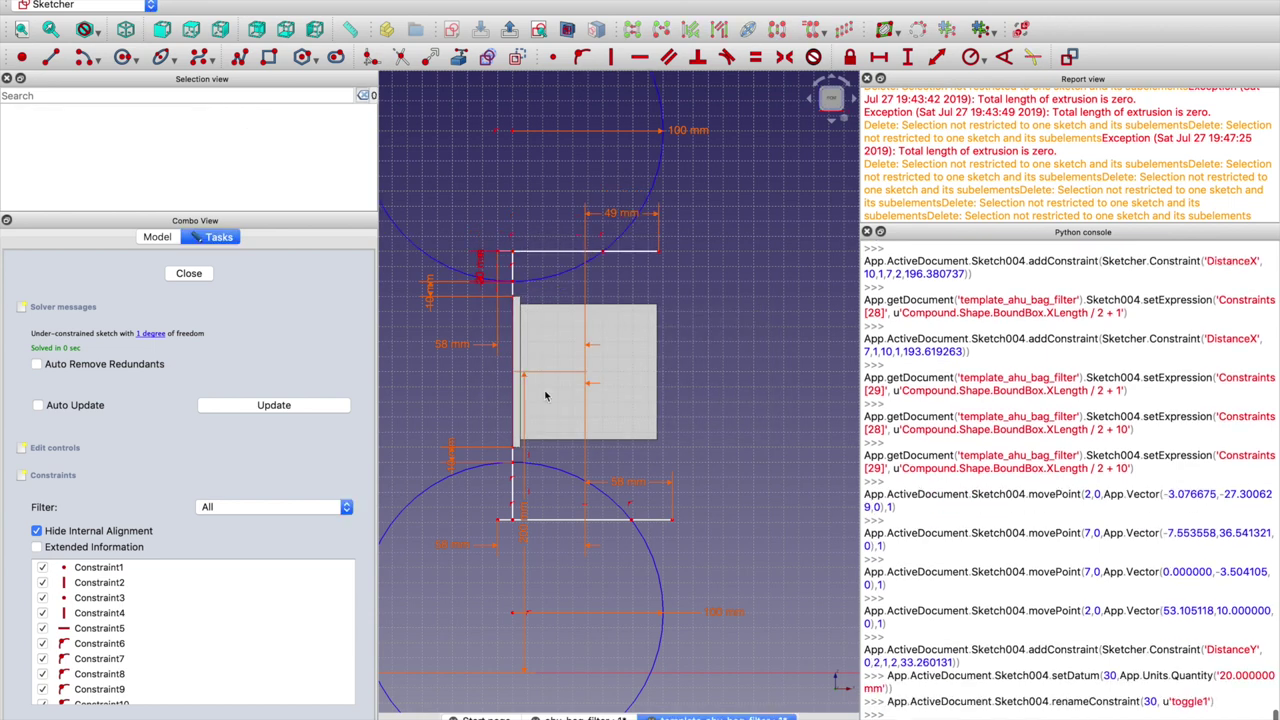
Constrain the two lower-left wall points 20 mm apart vertically, naming the constraint toggle2
{"action": "left_click", "coordinate": [513, 462]}
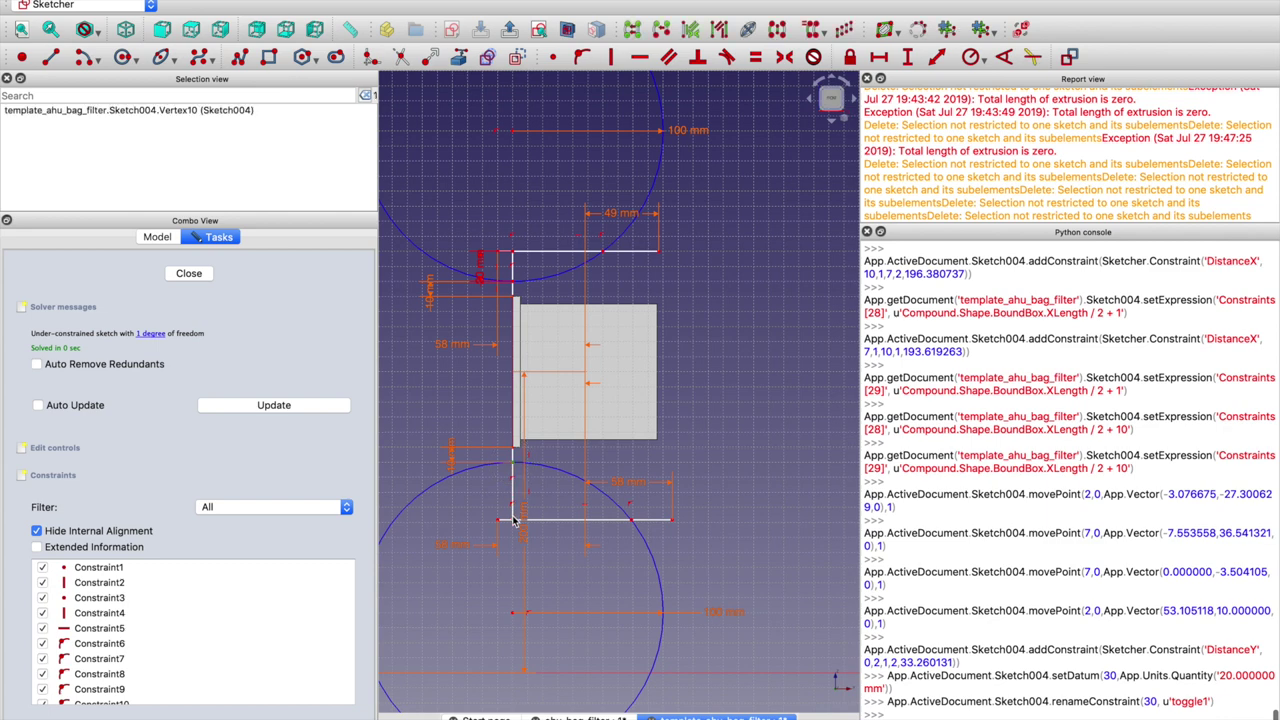
{"action": "left_click", "coordinate": [513, 519]}
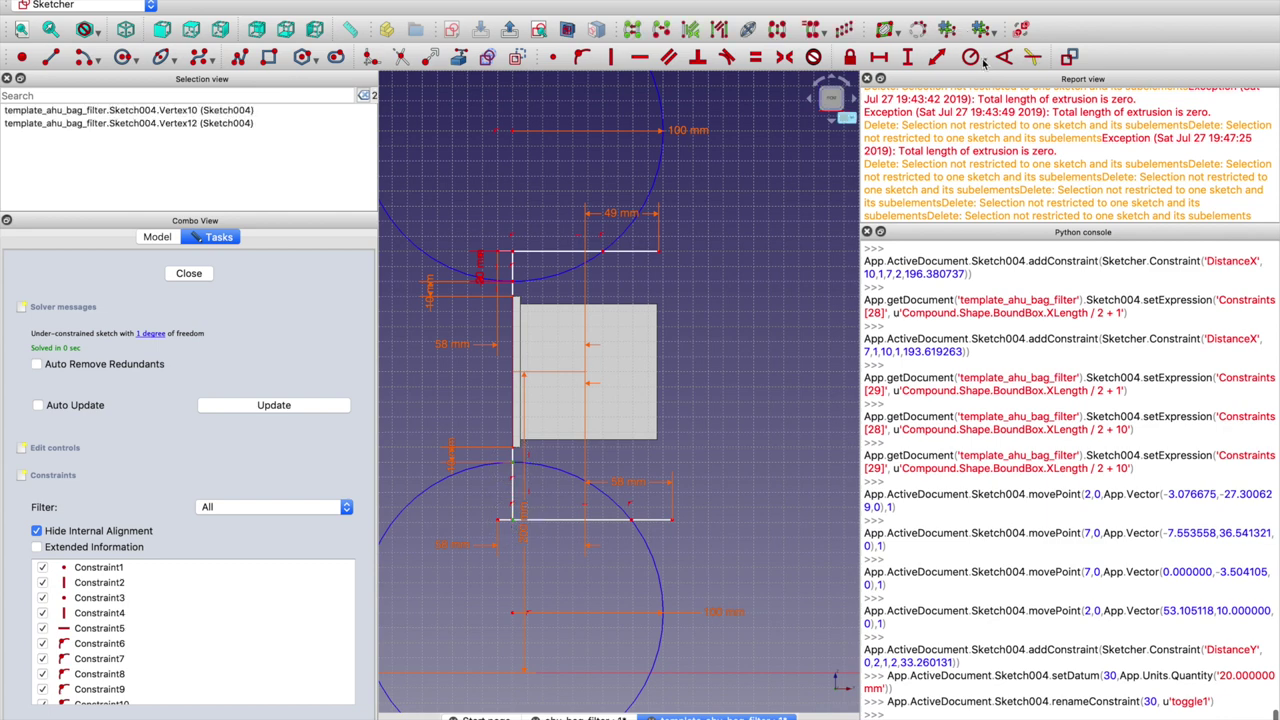
{"action": "left_click", "coordinate": [910, 58]}
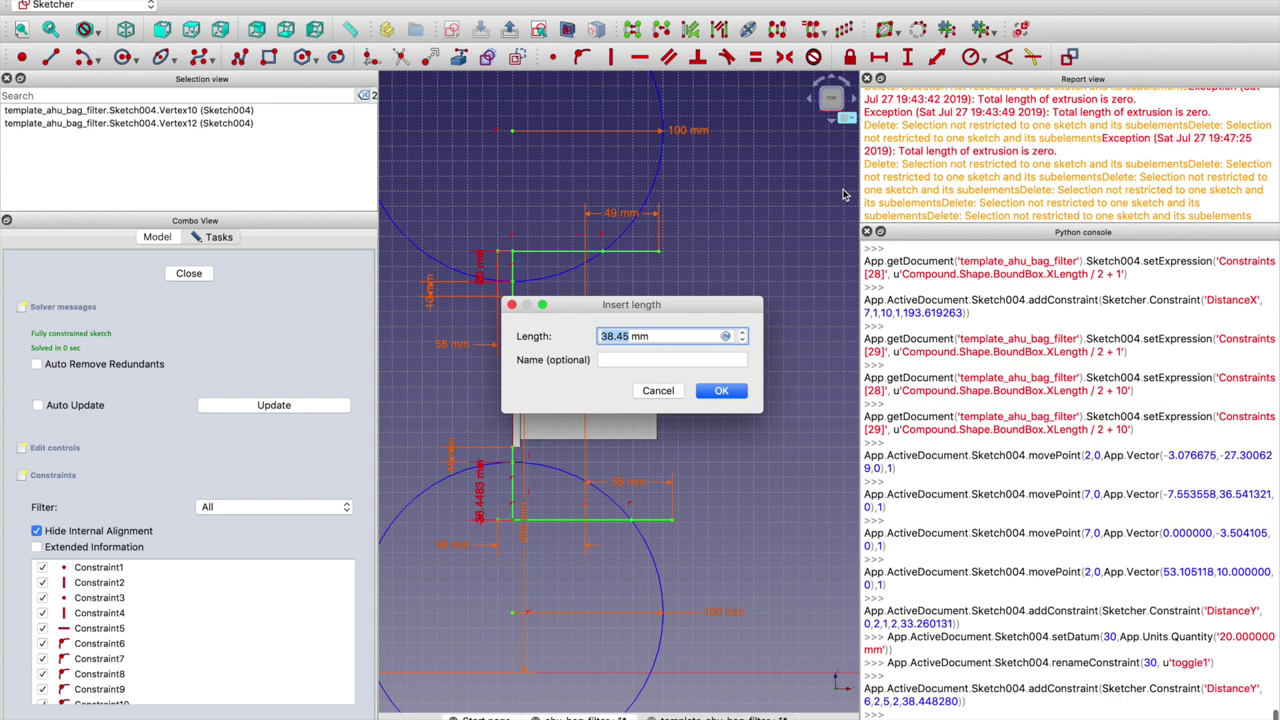
{"action": "left_click", "coordinate": [734, 338]}
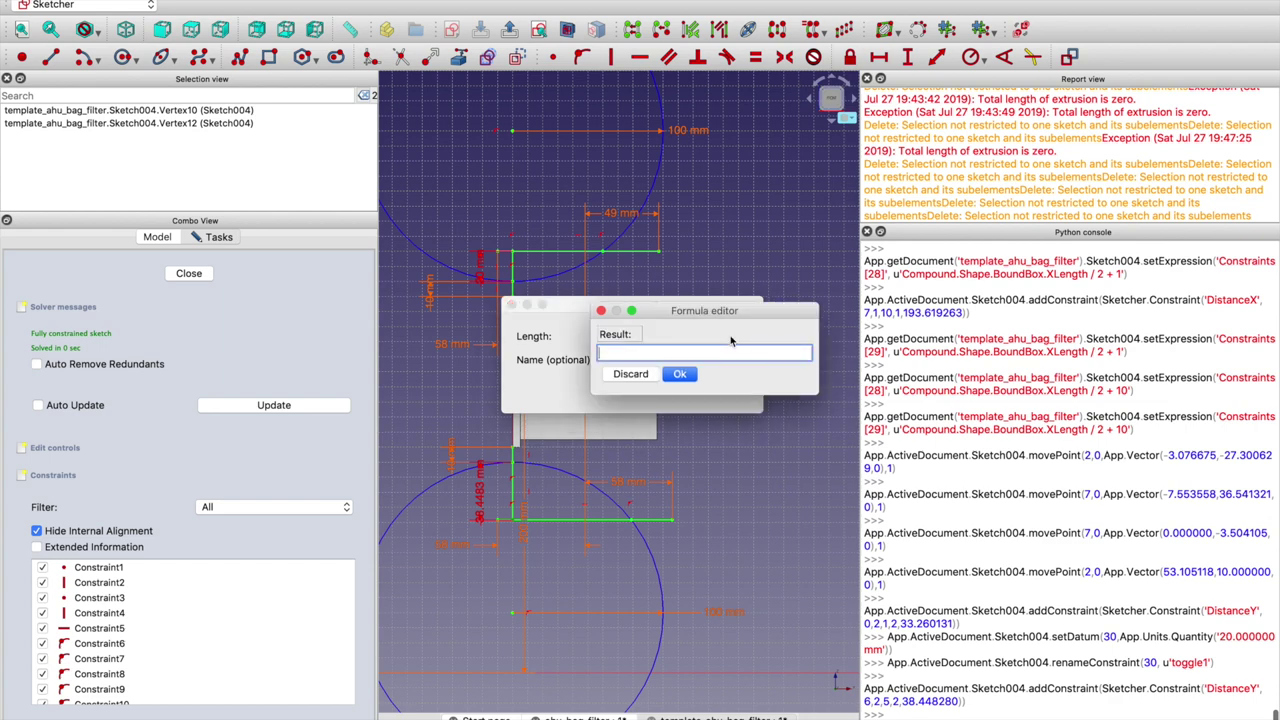
{"action": "left_click", "coordinate": [644, 378]}
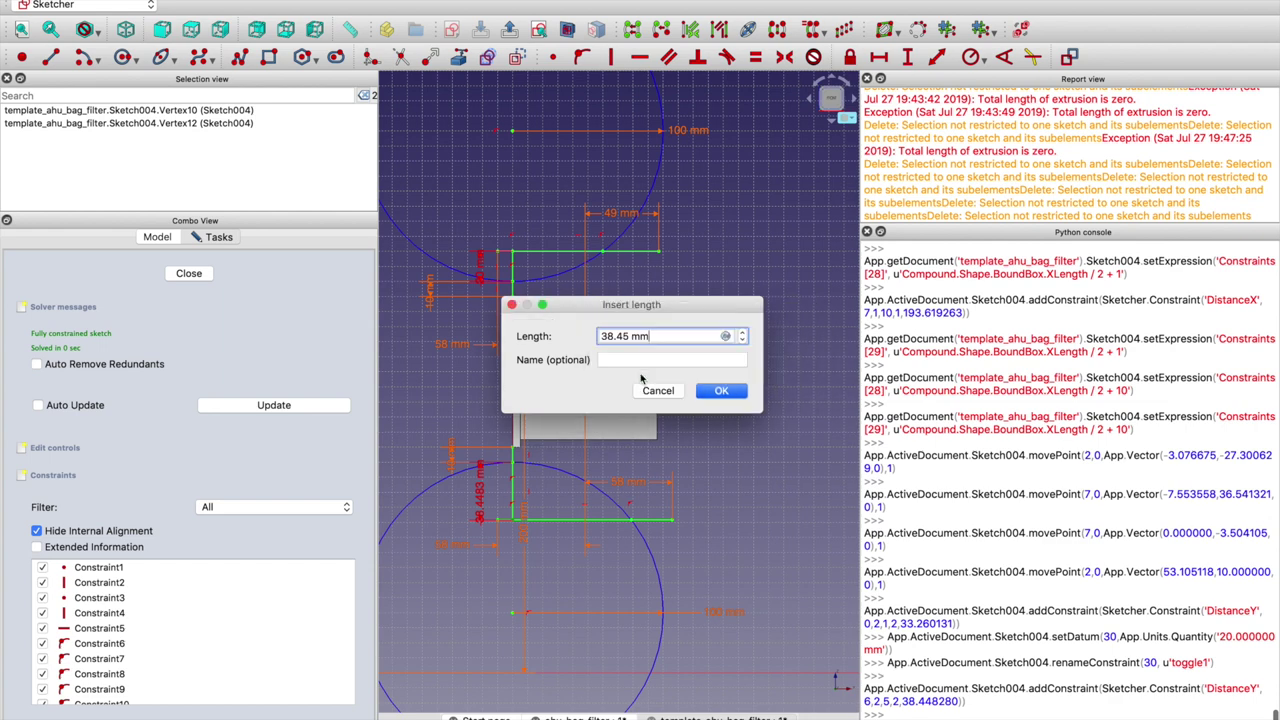
{"action": "key", "text": "super+a"}
{"action": "type", "text": "20"}
{"action": "key", "text": "Tab"}
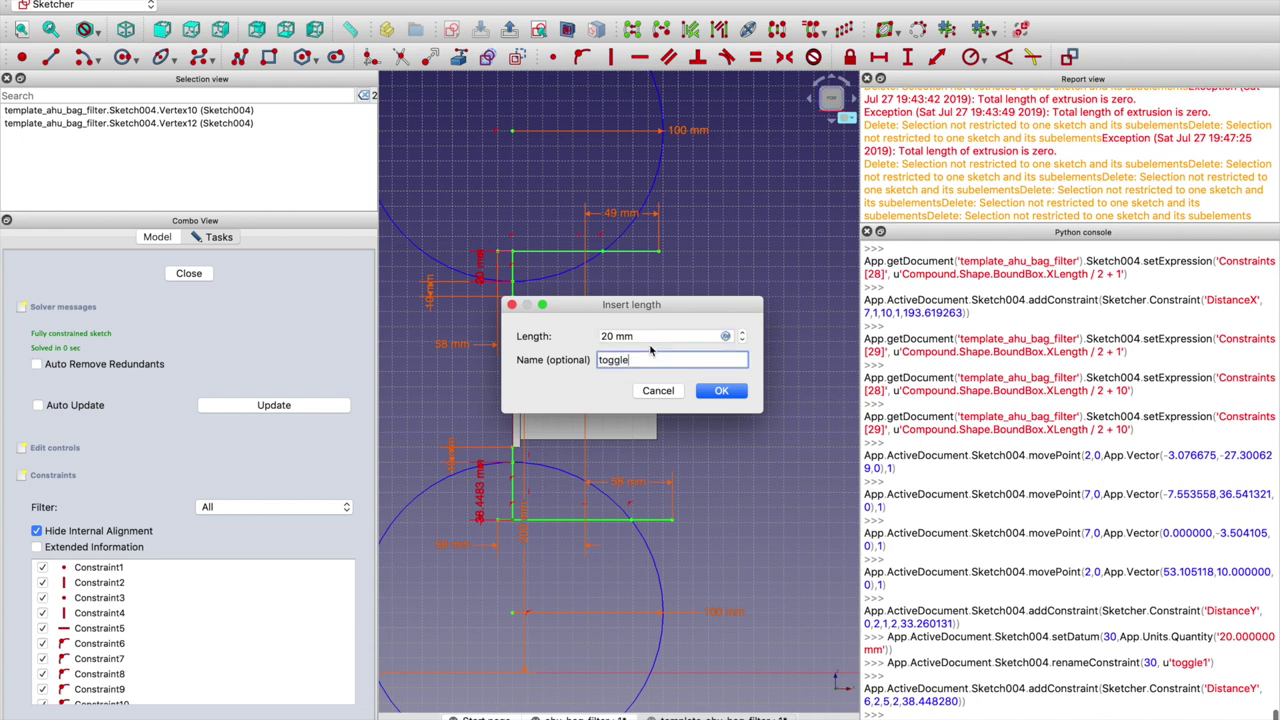
{"action": "key", "text": "Return"}
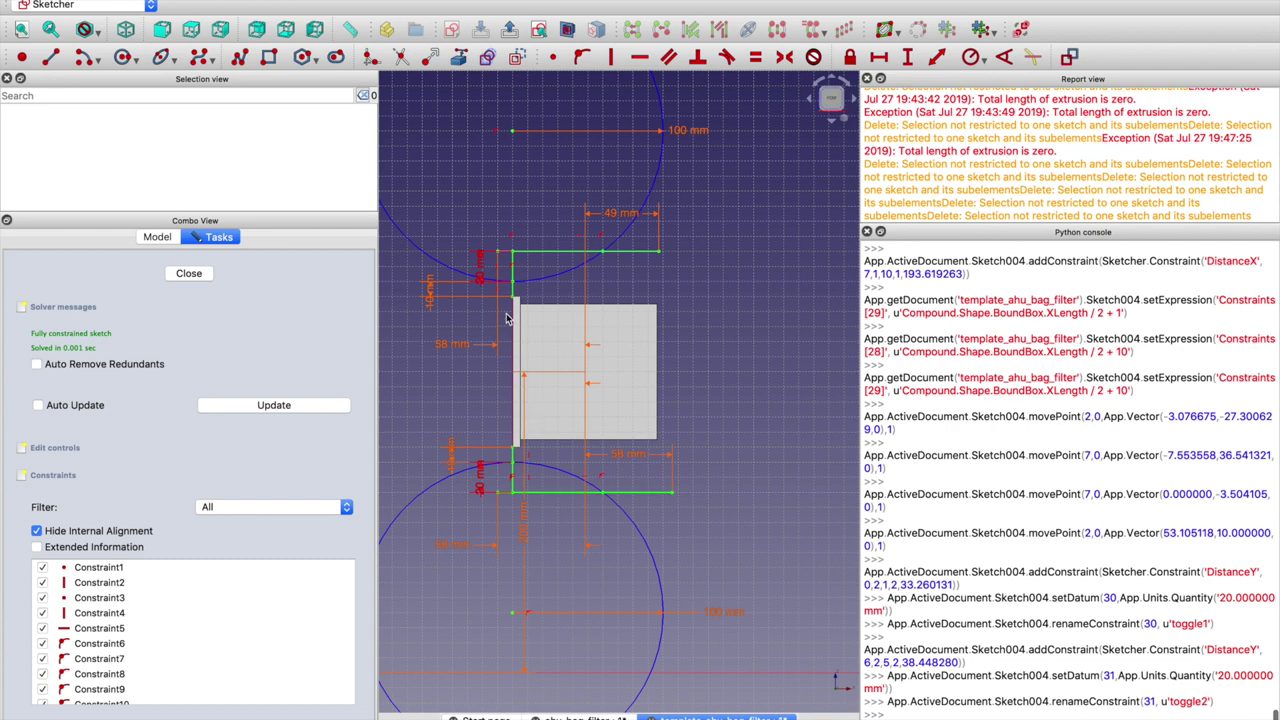
Name the first 58 mm length constraint toggle_inlet_vertex1
{"action": "double_click", "coordinate": [446, 343]}
{"action": "left_click", "coordinate": [517, 388]}
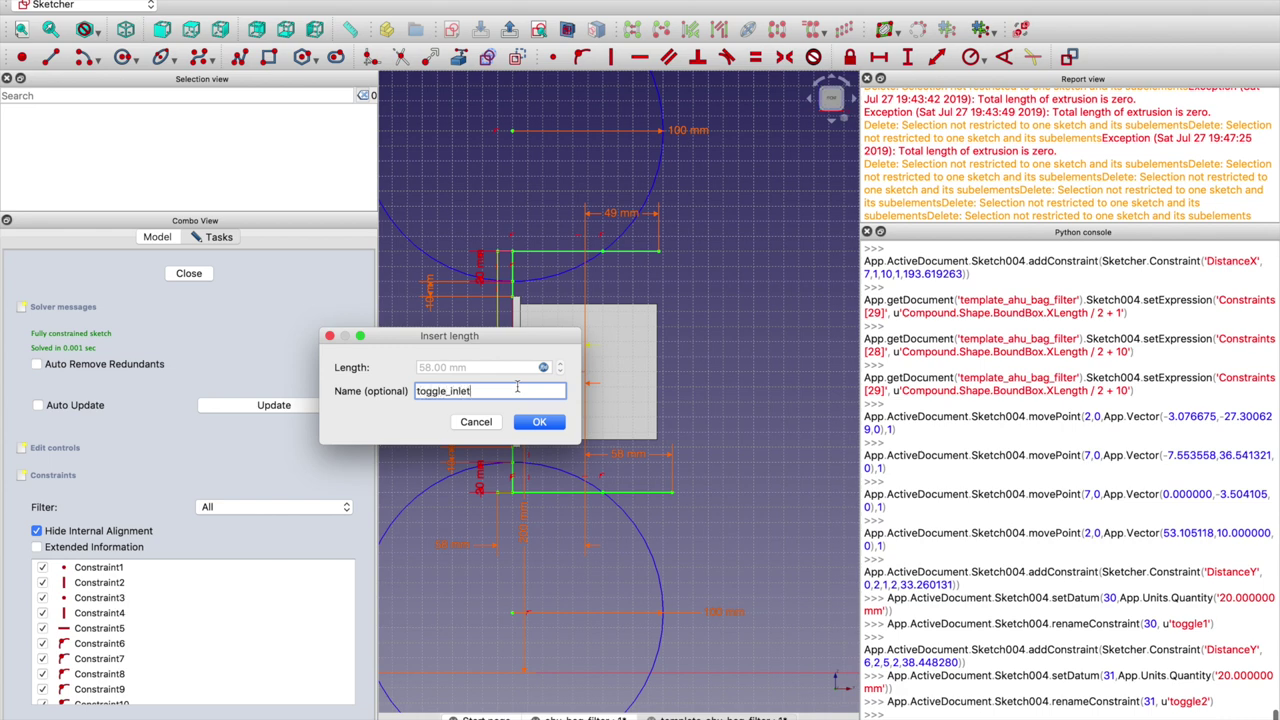
{"action": "type", "text": "ertex1"}
{"action": "double_click", "coordinate": [517, 388]}
{"action": "key", "text": "super+c"}
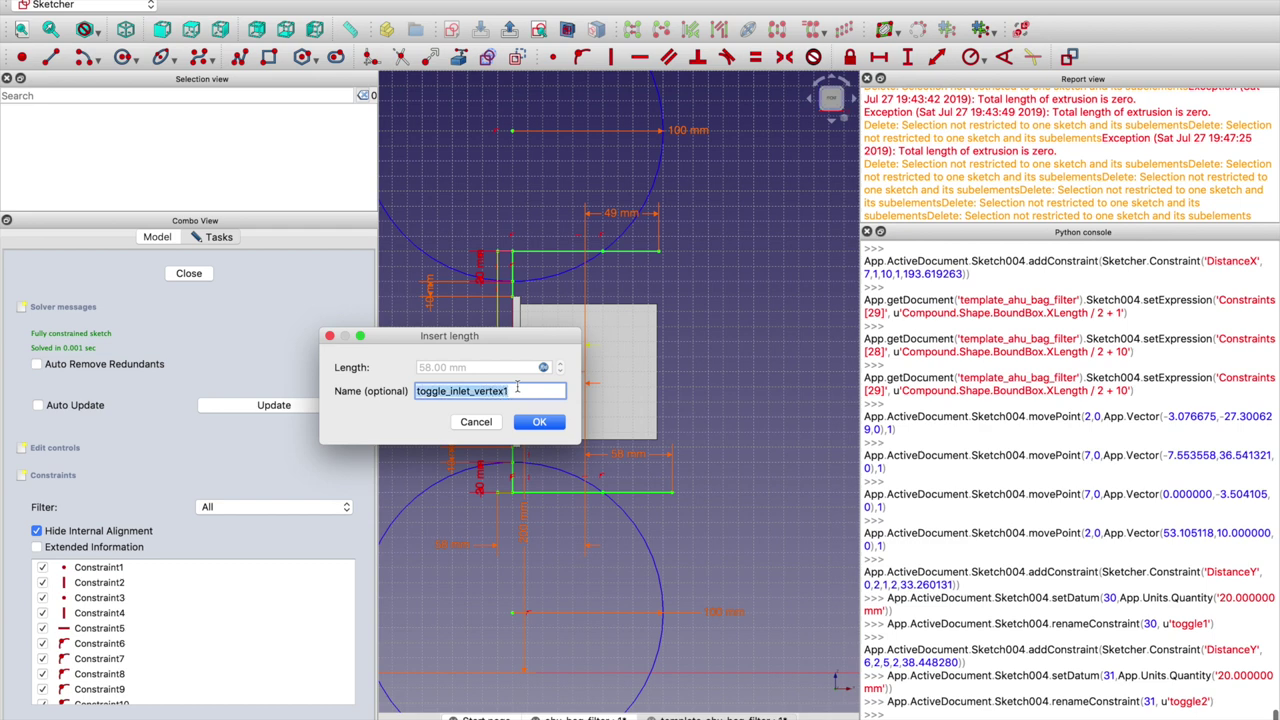
{"action": "key", "text": "Return"}
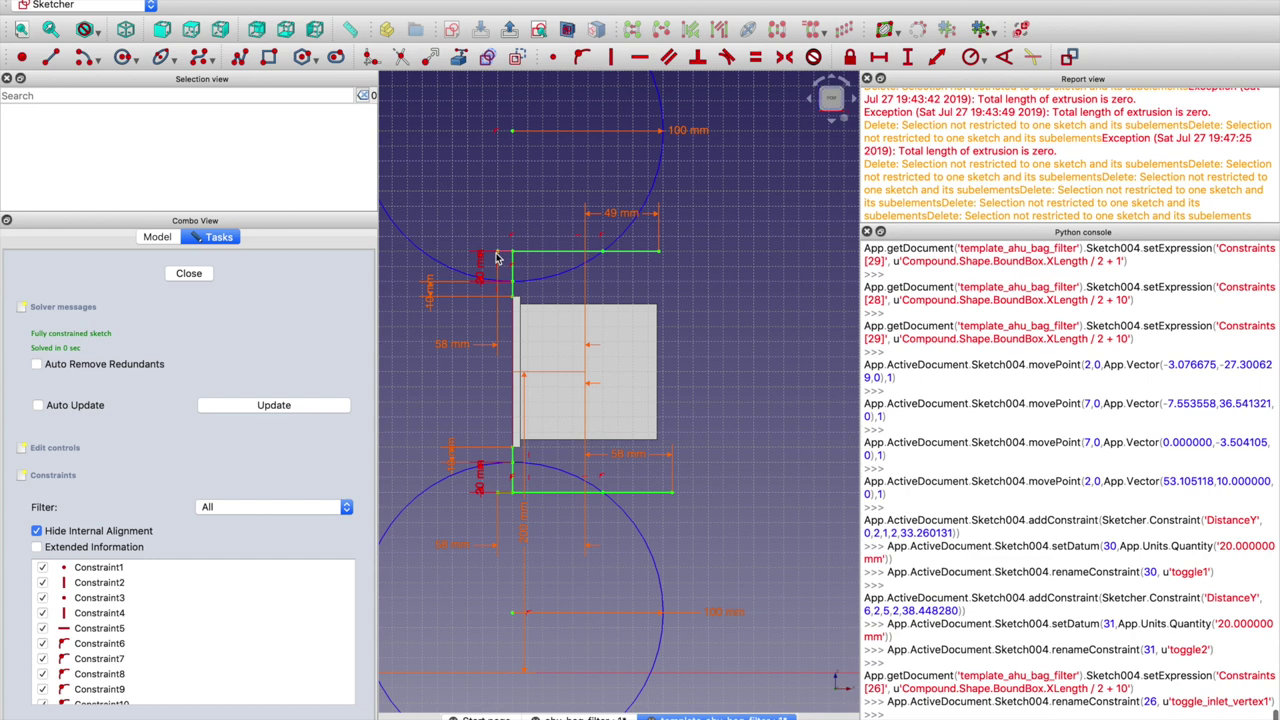
Name another 58 mm length constraint toggle_inlet_vertex2 by pasting the copied name
{"action": "left_click", "coordinate": [500, 495]}
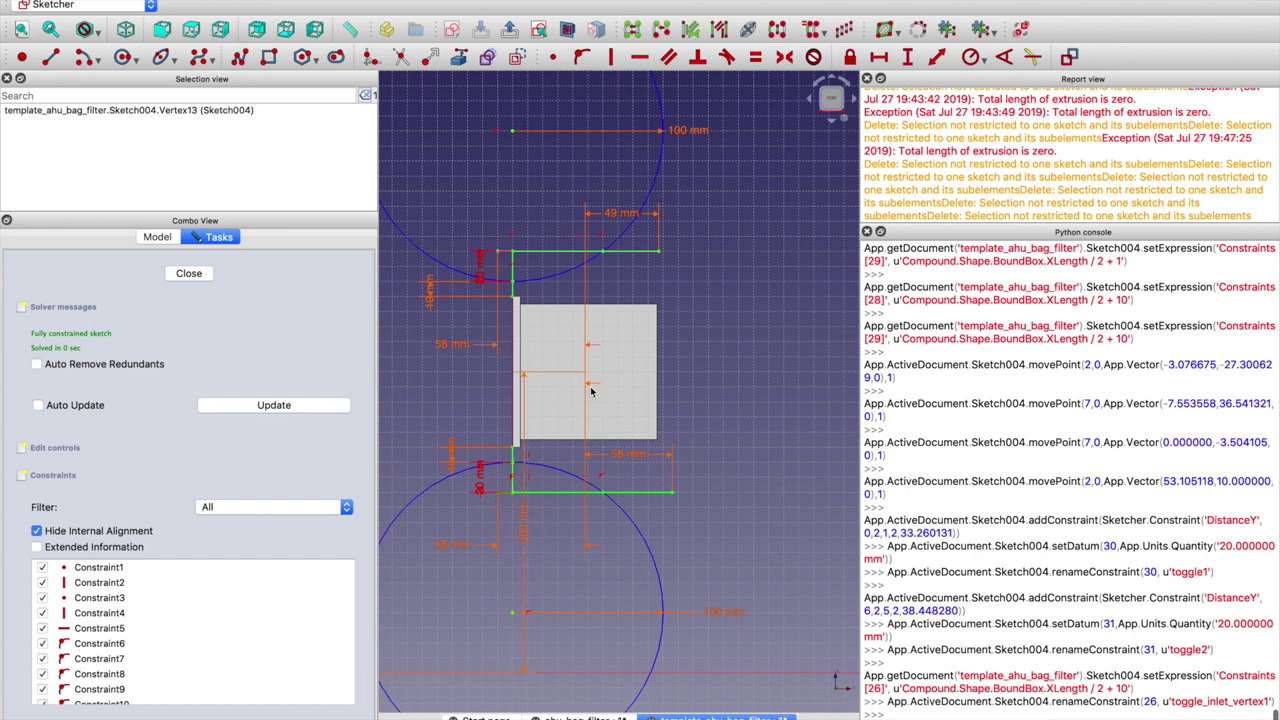
{"action": "left_click", "coordinate": [530, 545]}
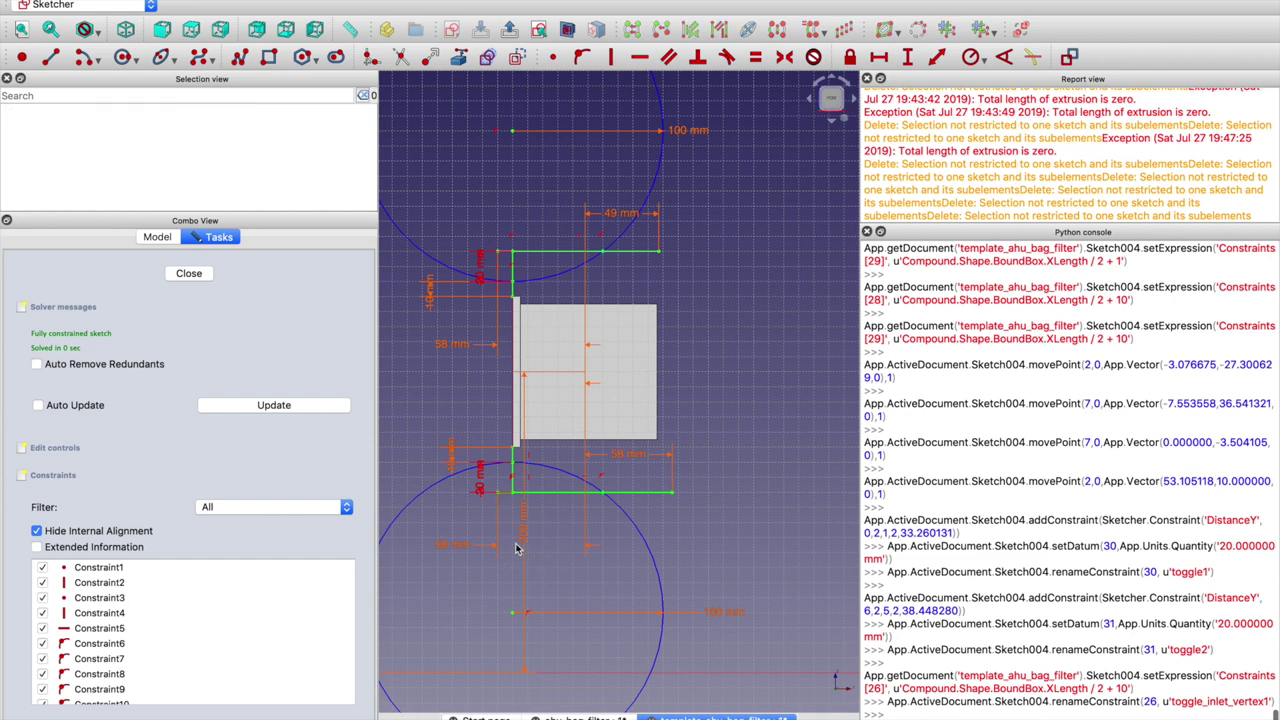
{"action": "double_click", "coordinate": [464, 549]}
{"action": "left_click", "coordinate": [524, 591]}
{"action": "key", "text": "super+v"}
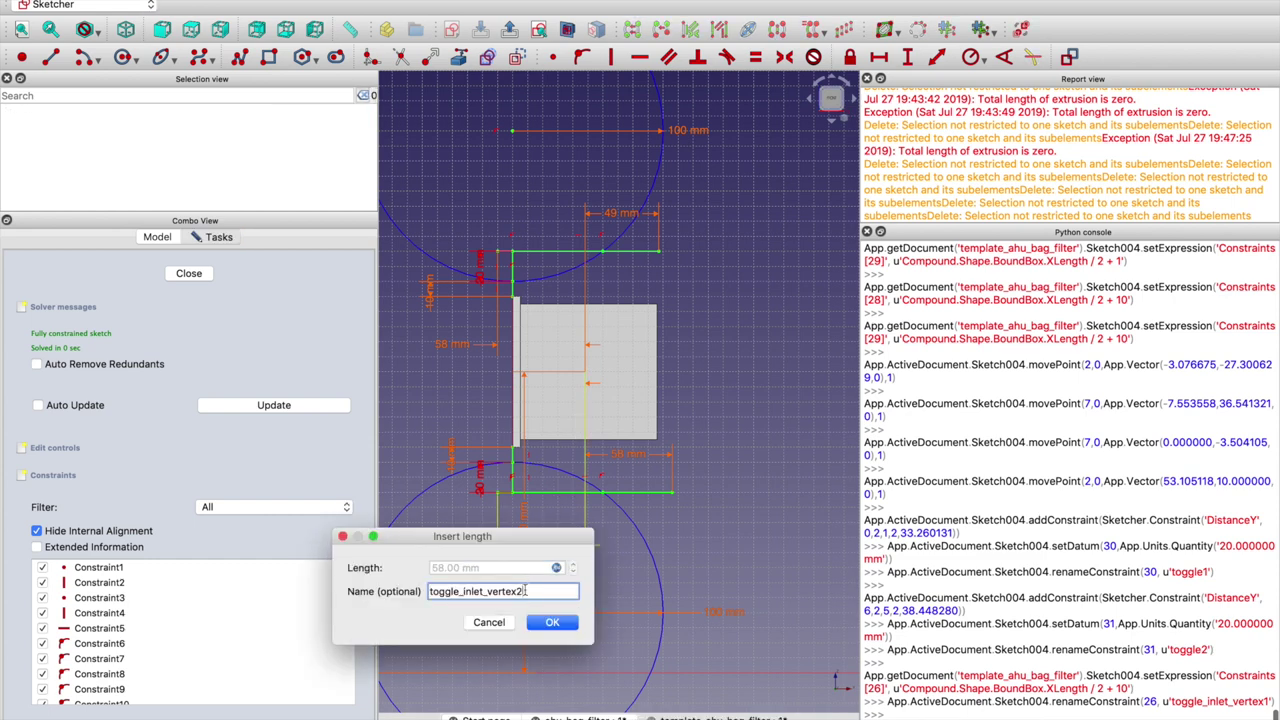
{"action": "key", "text": "Return"}
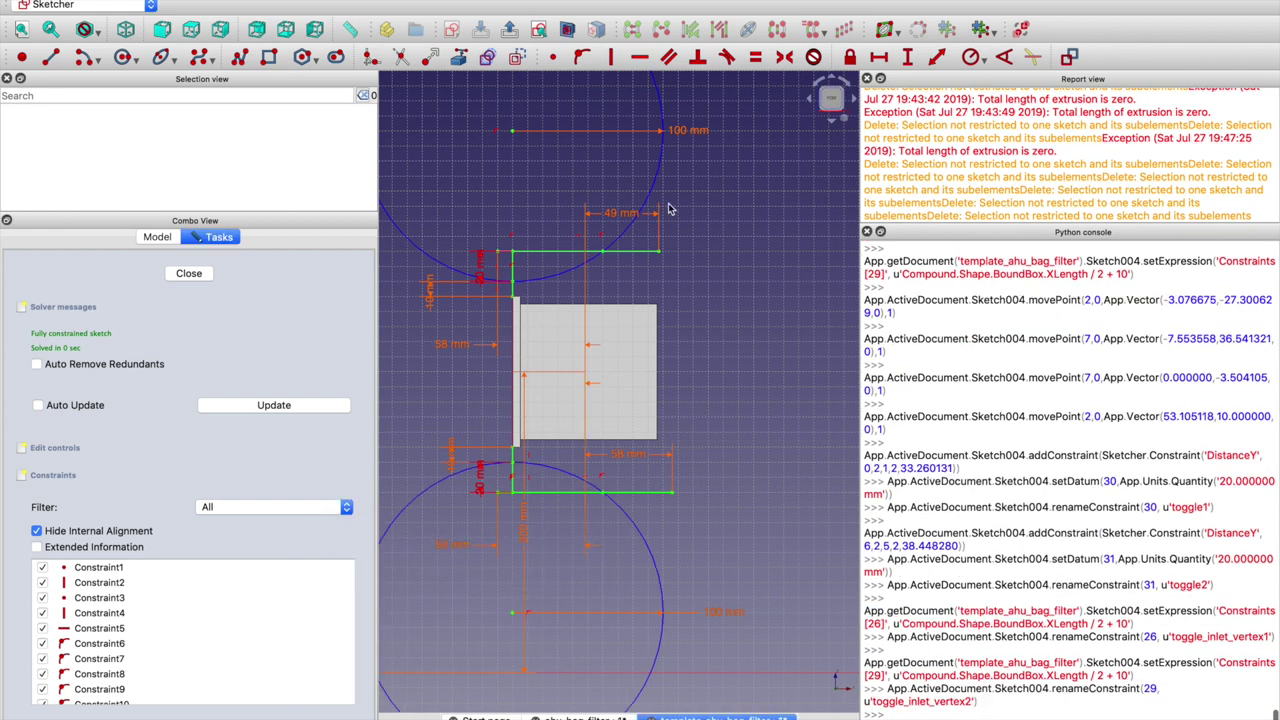
Name the 49 mm length constraint toggle_outlet_vertex1
{"action": "left_click", "coordinate": [632, 214]}
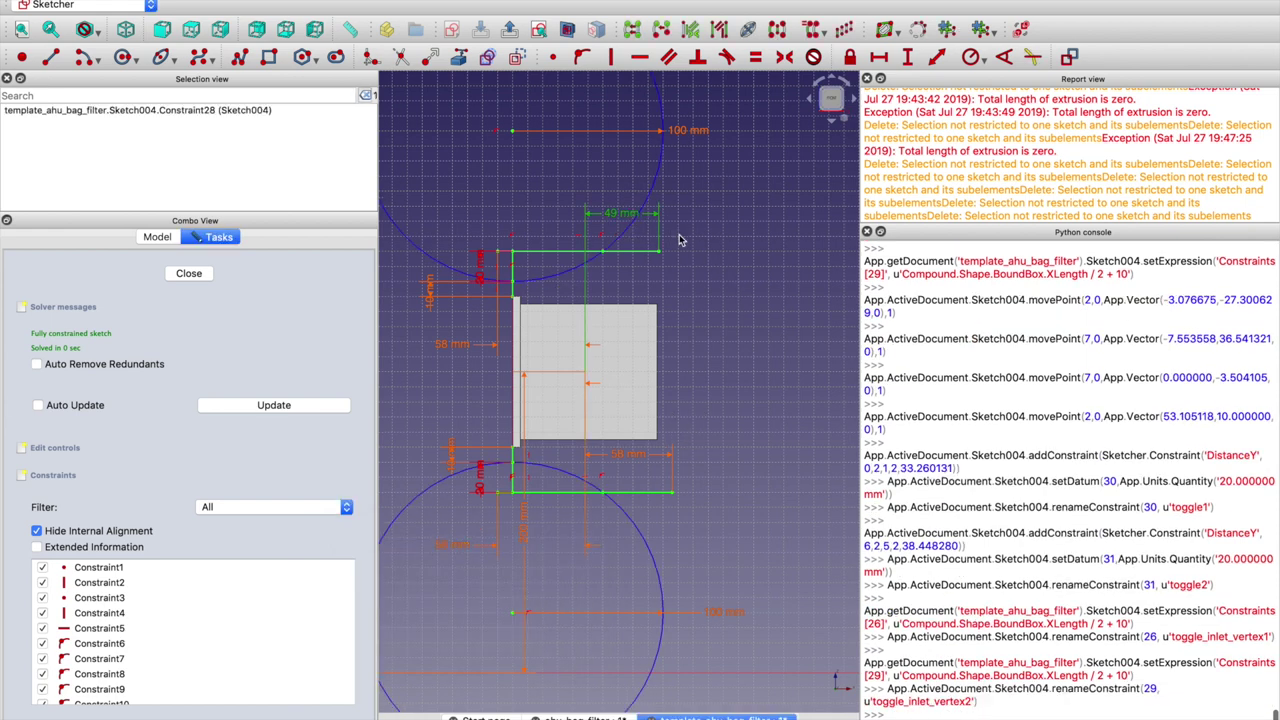
{"action": "double_click", "coordinate": [628, 216]}
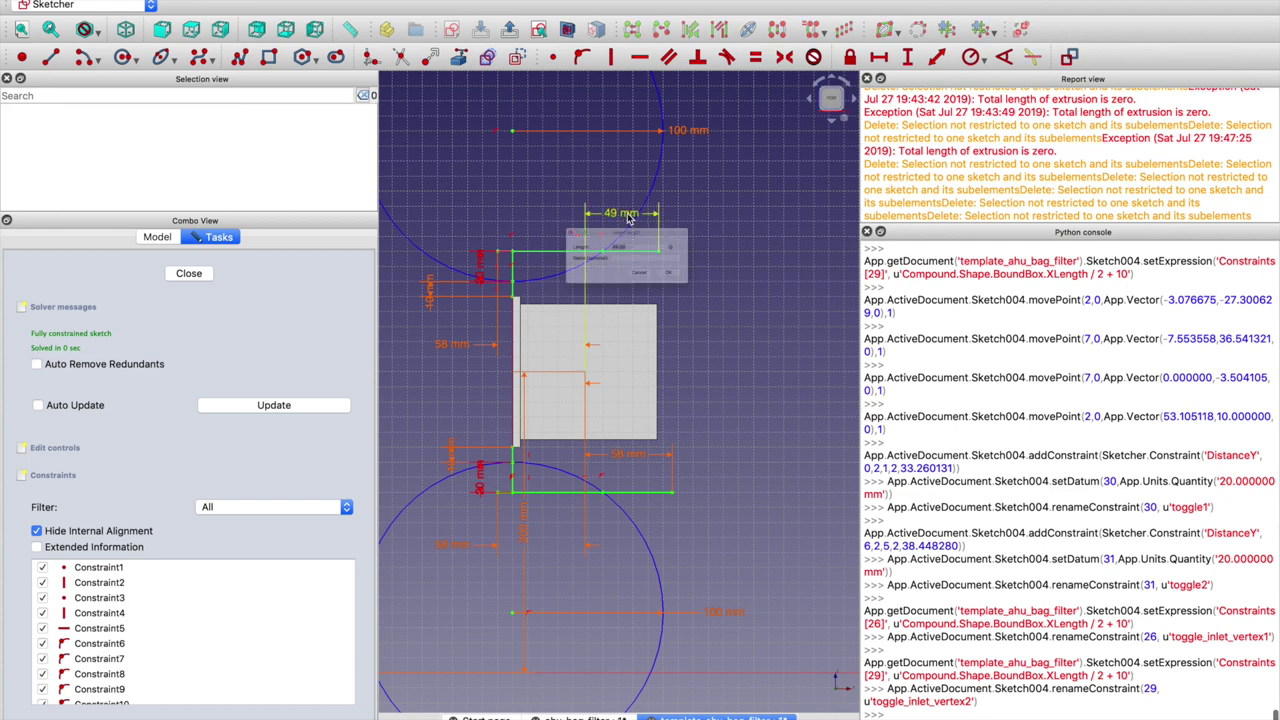
{"action": "left_click", "coordinate": [637, 260]}
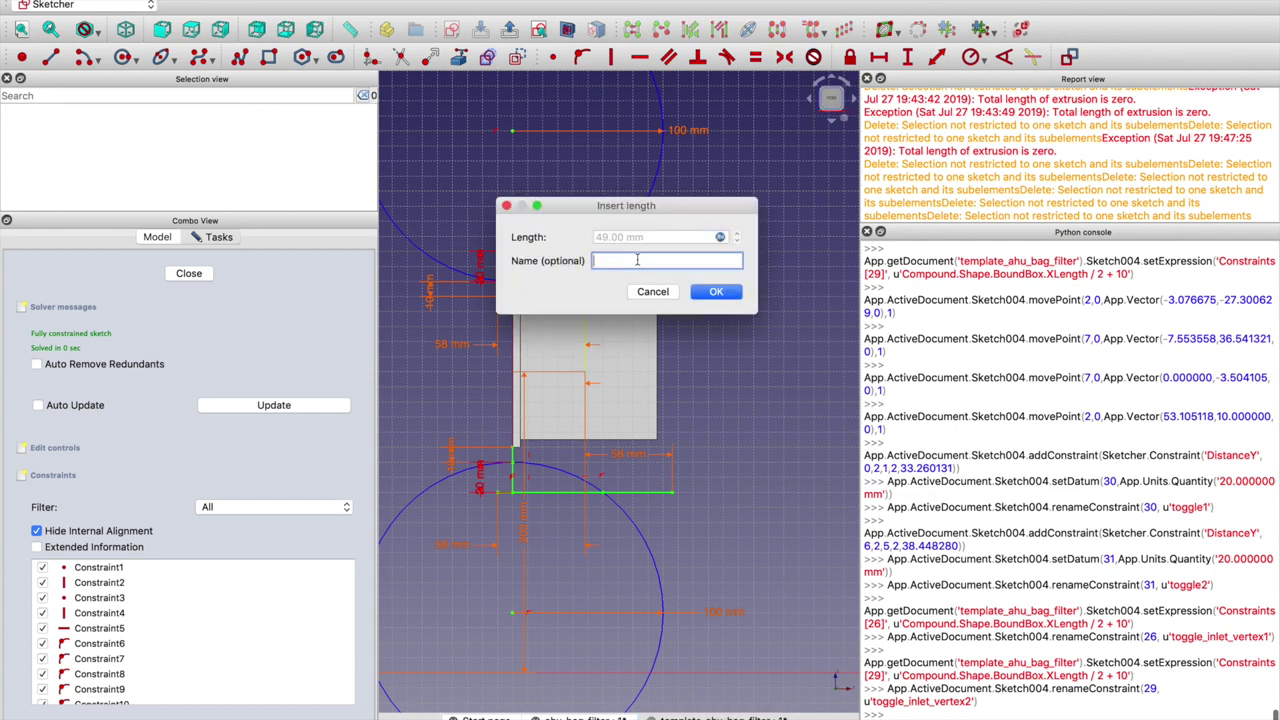
{"action": "key", "text": "super+v"}
{"action": "left_click", "coordinate": [637, 260]}
{"action": "key", "text": "BackSpace"}
{"action": "key", "text": "BackSpace"}
{"action": "type", "text": "out"}
{"action": "key", "text": "Return"}
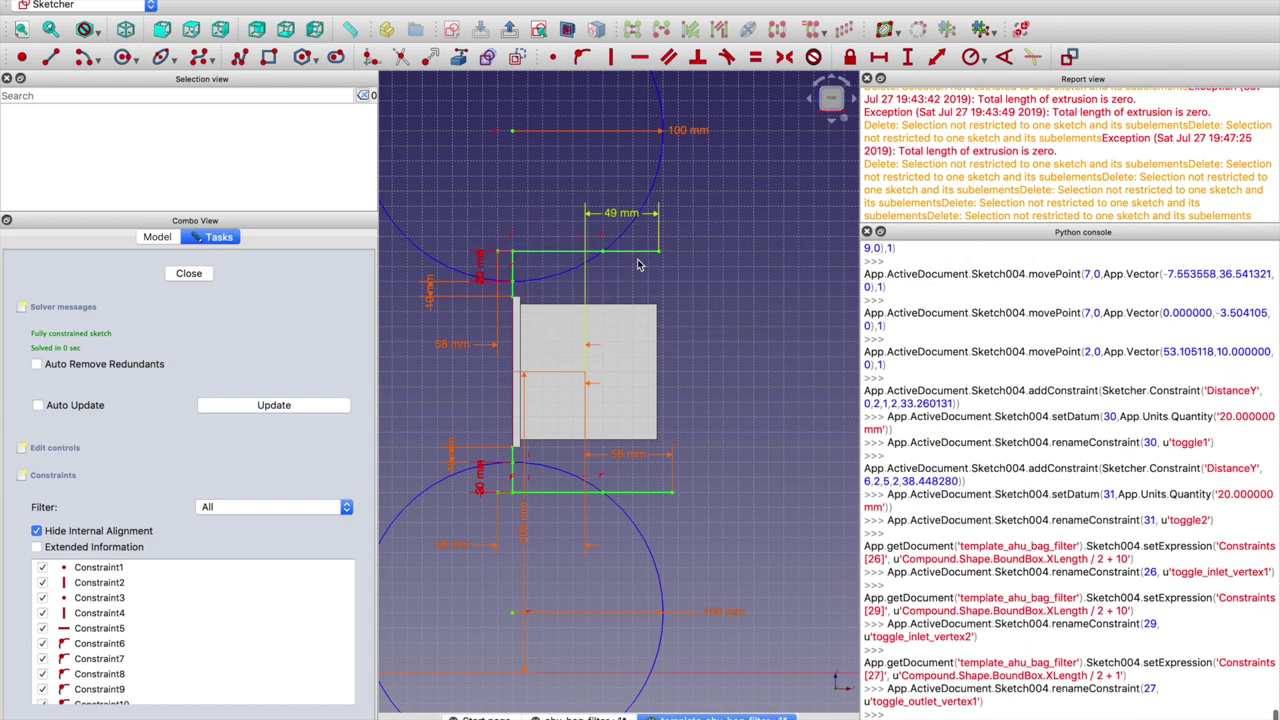
Name the remaining 58 mm constraint toggle_outlet_vertex2
{"action": "double_click", "coordinate": [633, 456]}
{"action": "left_click", "coordinate": [653, 502]}
{"action": "type", "text": "toggle_inlet_vertex"}
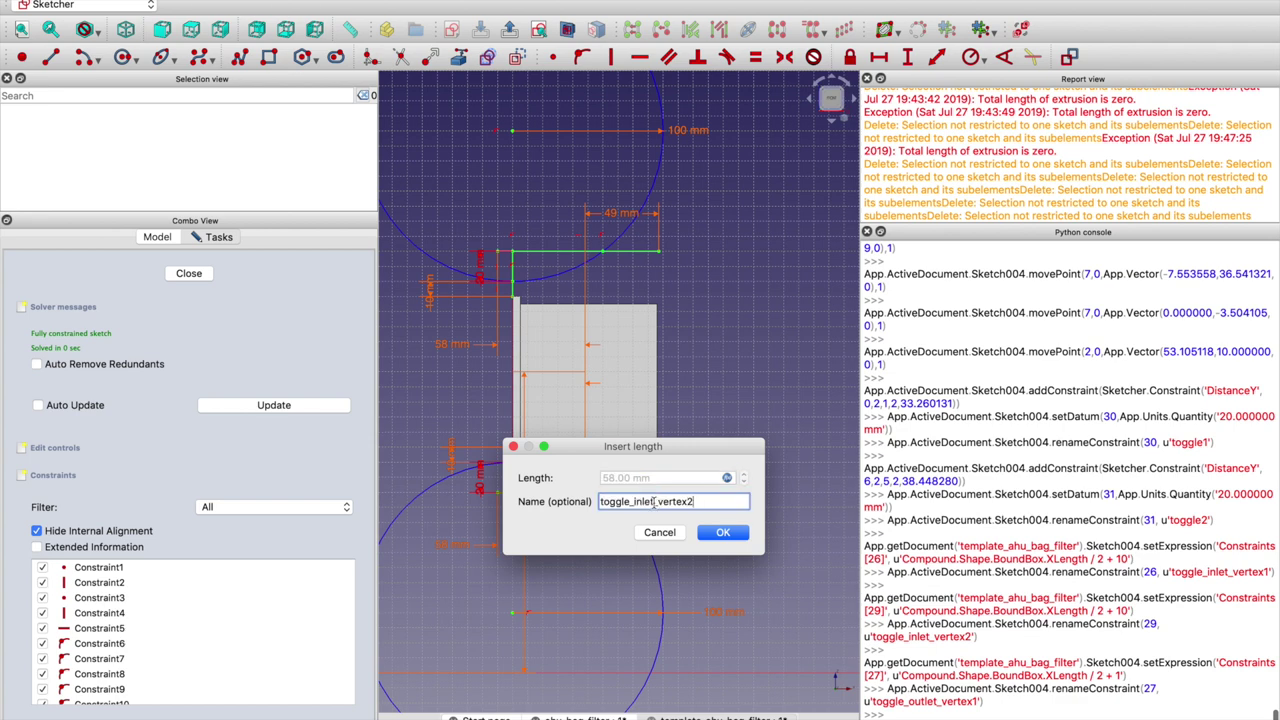
{"action": "key", "text": "BackSpace"}
{"action": "key", "text": "BackSpace"}
{"action": "key", "text": "BackSpace"}
{"action": "key", "text": "BackSpace"}
{"action": "key", "text": "BackSpace"}
{"action": "type", "text": "outlet"}
{"action": "key", "text": "Return"}
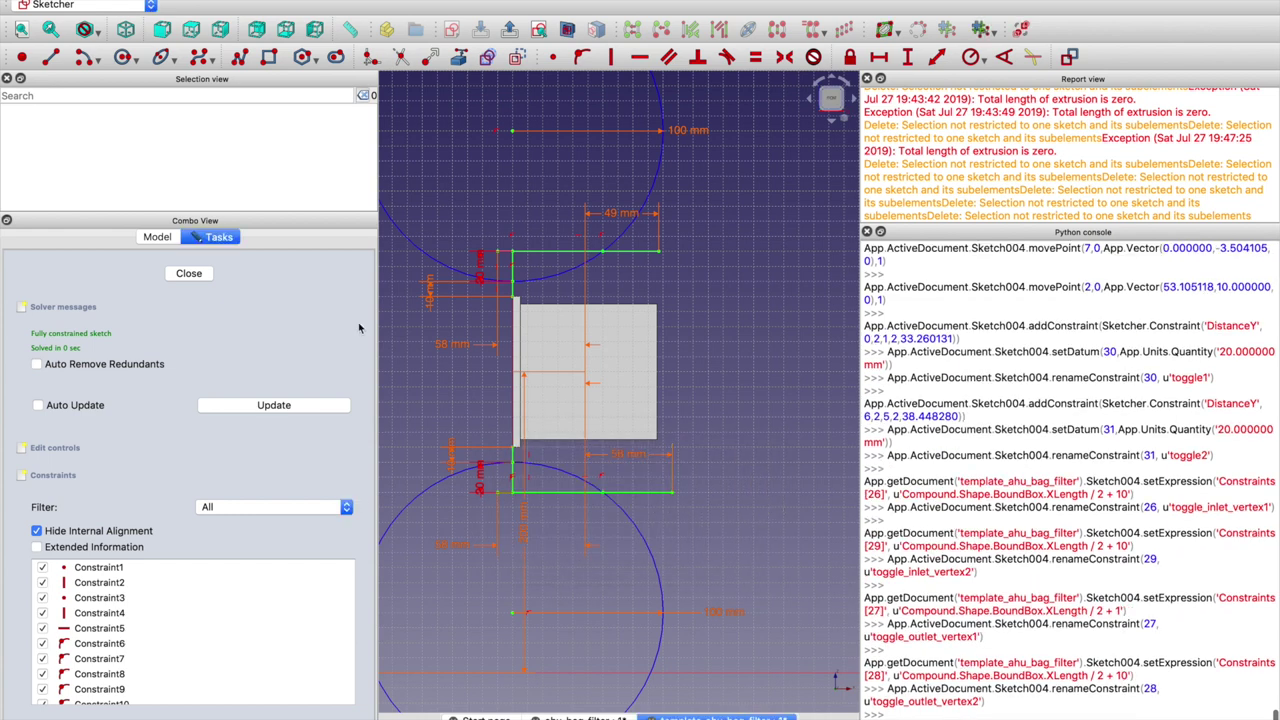
{"action": "scroll", "coordinate": [575, 423], "scroll_direction": "down", "scroll_amount": 1}
{"action": "scroll", "coordinate": [575, 423], "scroll_direction": "down", "scroll_amount": 3}
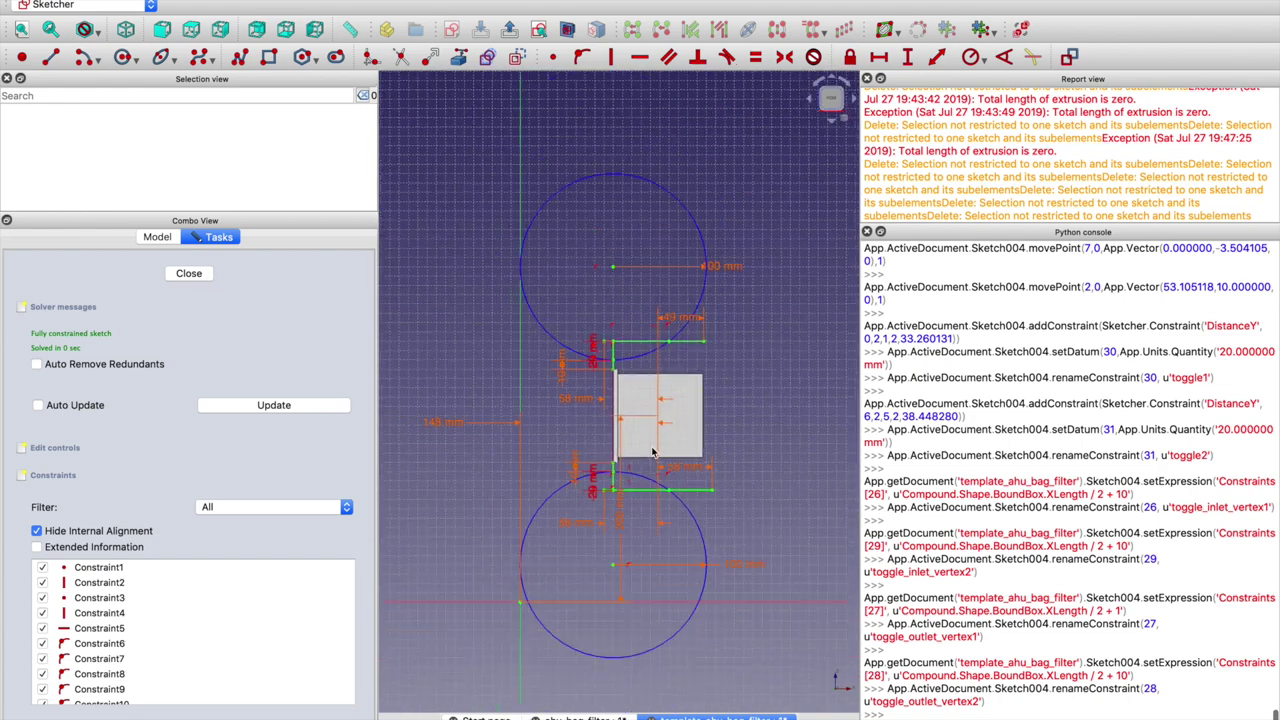
{"action": "scroll", "coordinate": [652, 452], "scroll_direction": "down", "scroll_amount": 1}
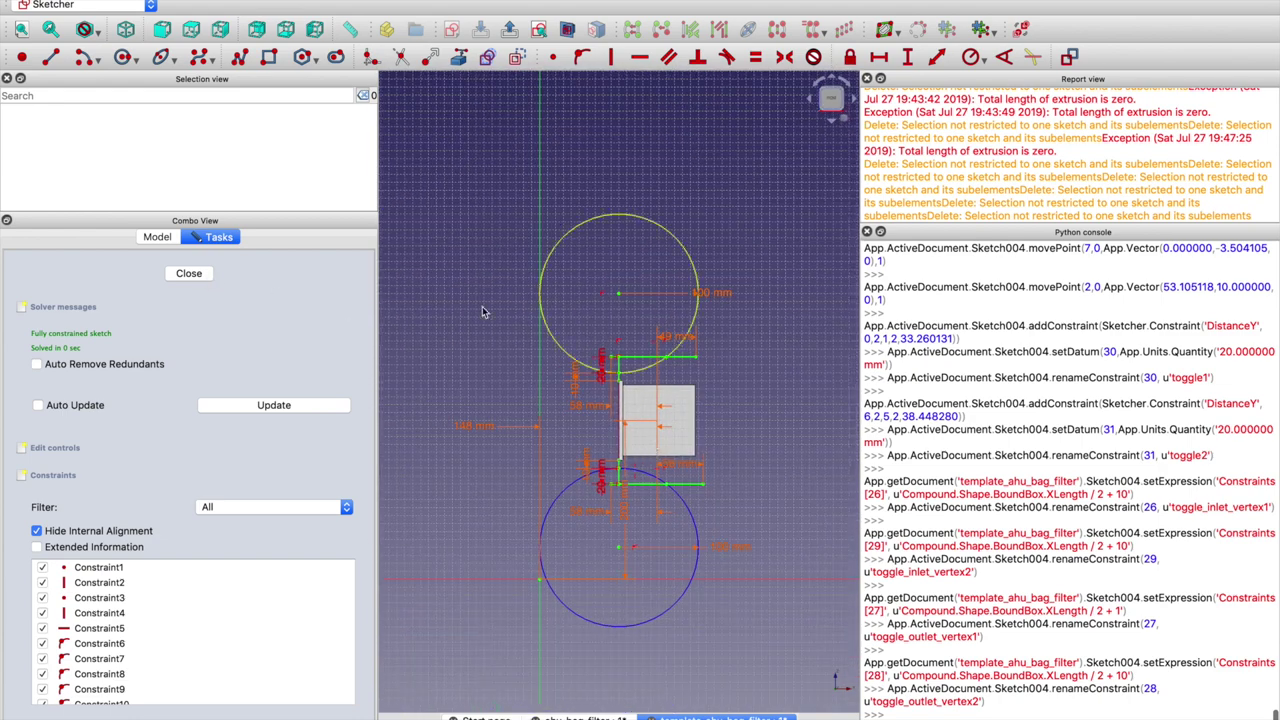
Close the sketch, view the bag filter model isometrically fitted, and select air bag filter shape
{"action": "left_click", "coordinate": [212, 276]}
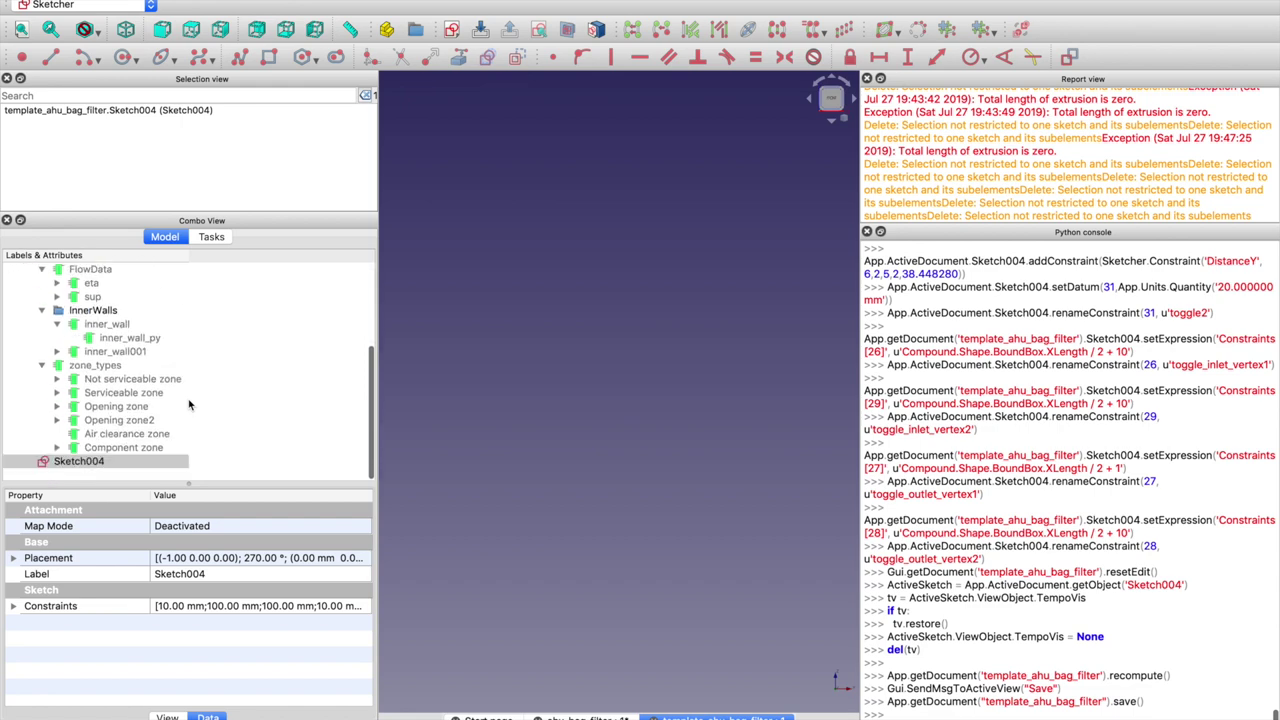
{"action": "left_click", "coordinate": [136, 339]}
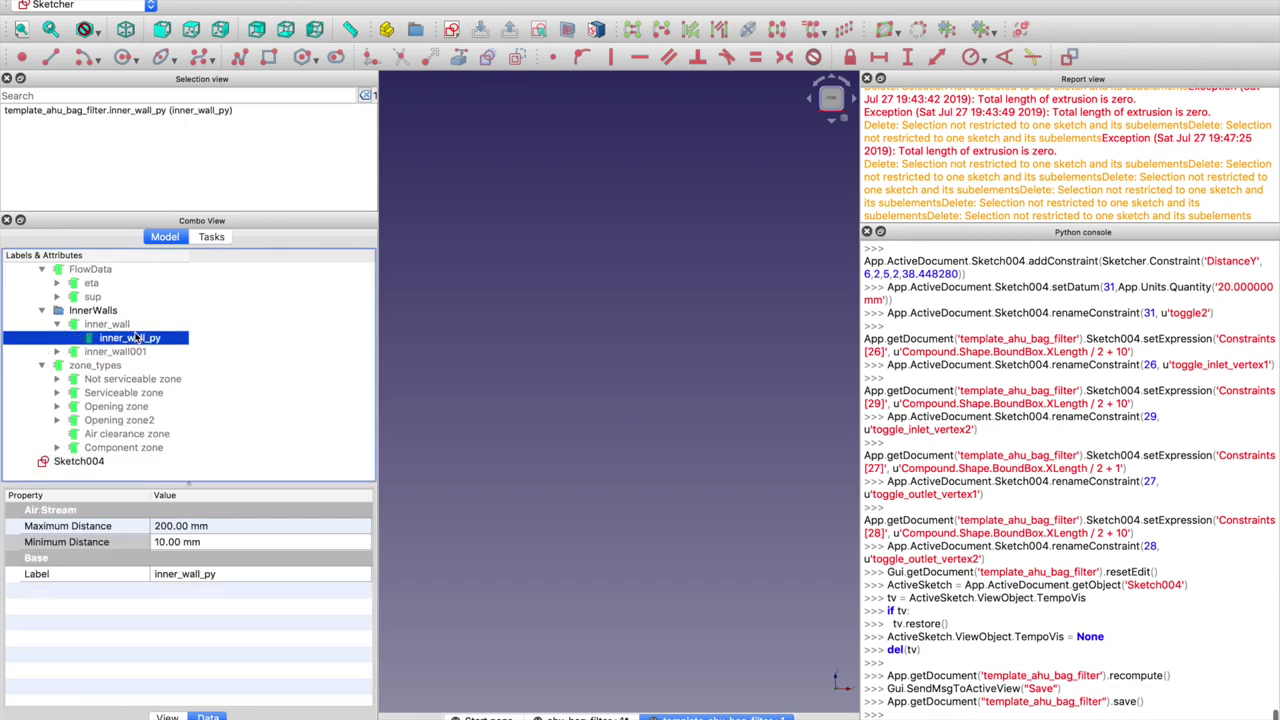
{"action": "left_click", "coordinate": [126, 28]}
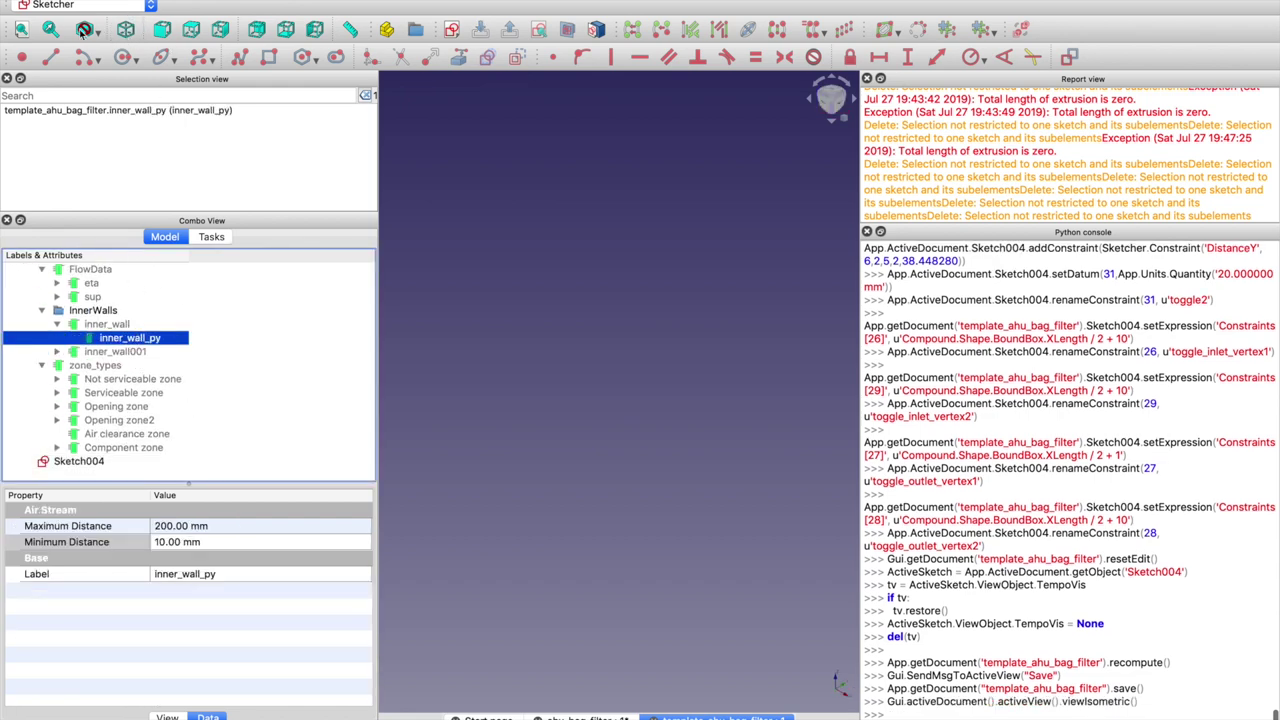
{"action": "left_click", "coordinate": [21, 30]}
{"action": "middle_click_drag", "start_coordinate": [645, 543], "coordinate": [660, 230]}
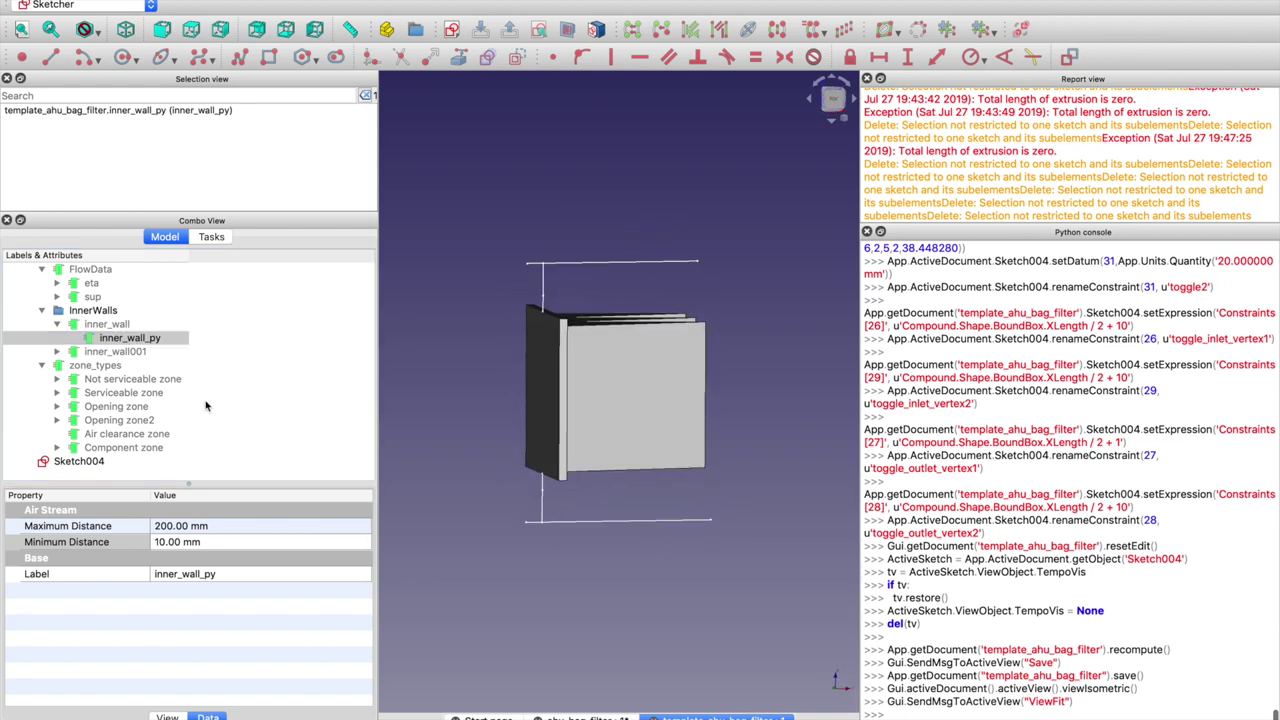
{"action": "scroll", "coordinate": [148, 352], "scroll_direction": "up", "scroll_amount": 3}
{"action": "left_click", "coordinate": [128, 324]}
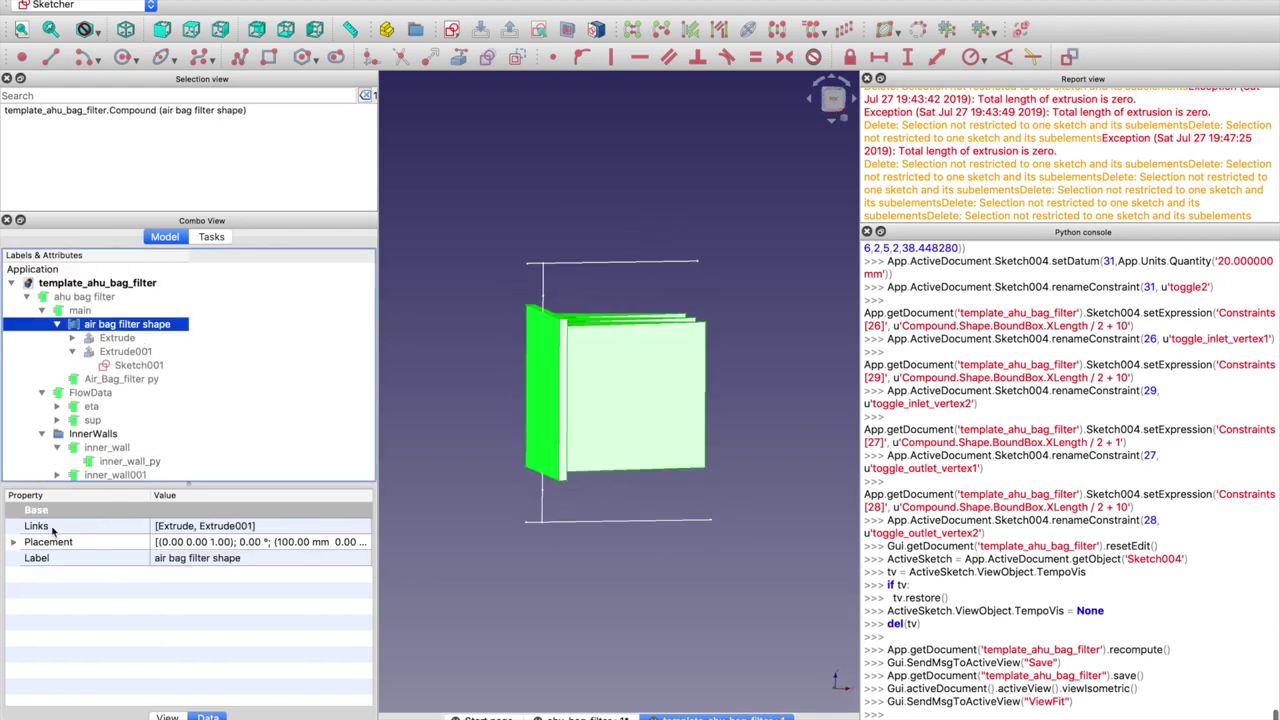
Set the air bag filter shape's rotation axis to y 1, z 0
{"action": "left_click", "coordinate": [15, 543]}
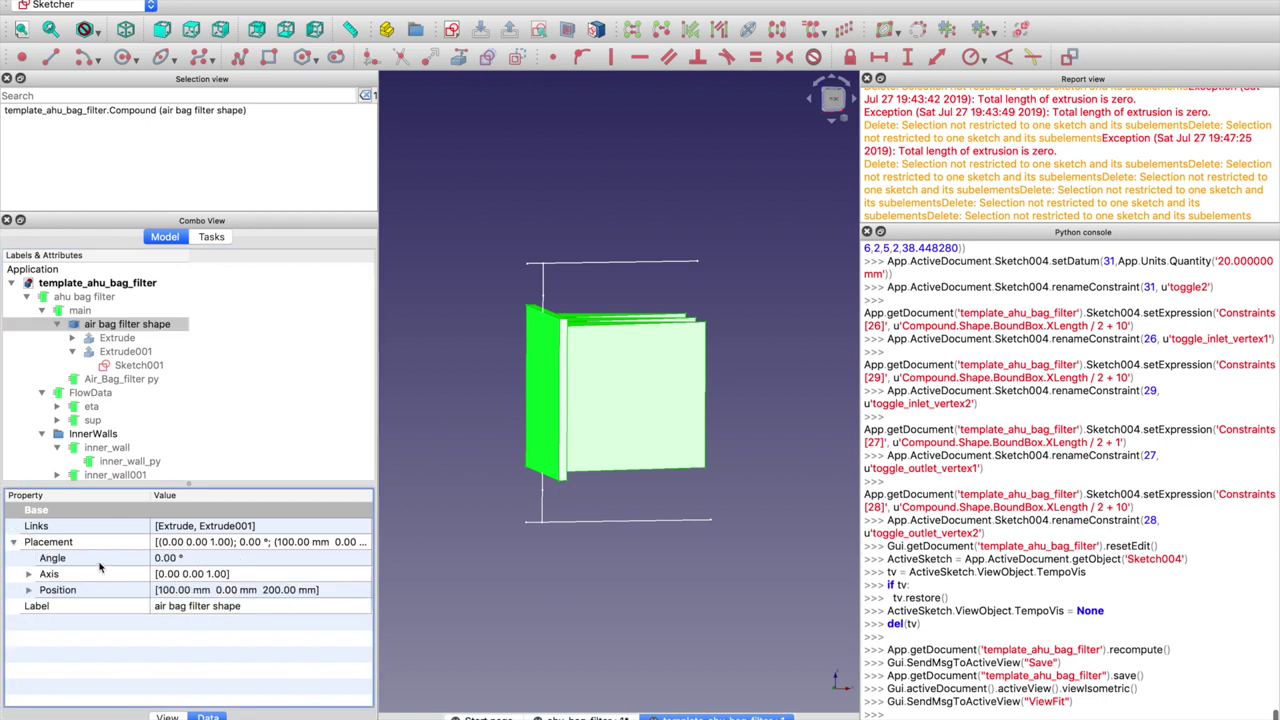
{"action": "left_click", "coordinate": [29, 574]}
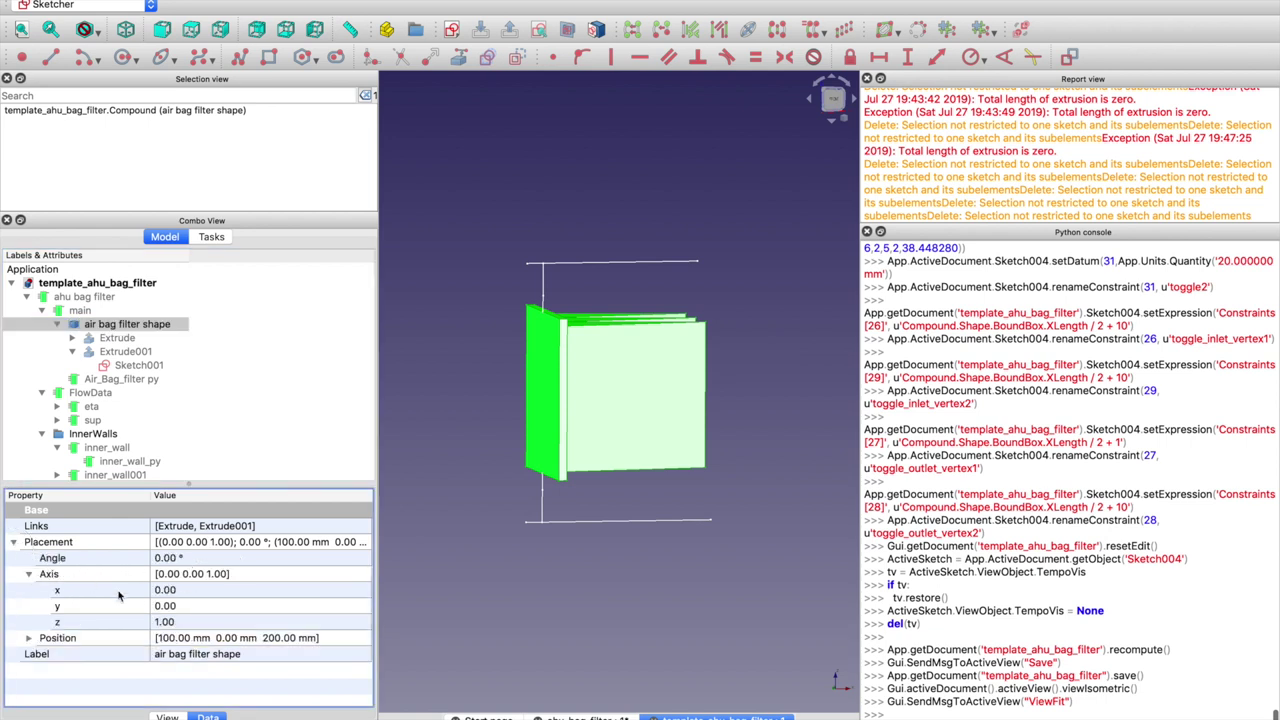
{"action": "left_click", "coordinate": [166, 606]}
{"action": "type", "text": "1"}
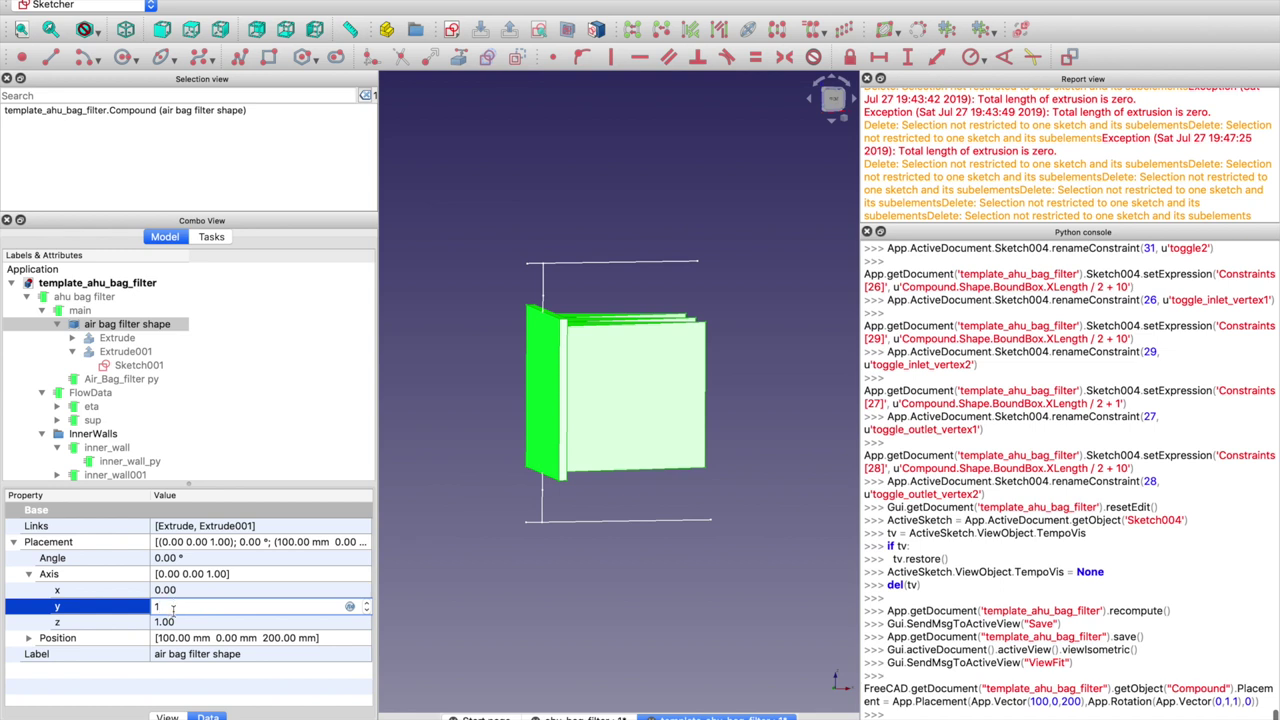
{"action": "left_click", "coordinate": [182, 619]}
{"action": "type", "text": "0"}
{"action": "key", "text": "Return"}
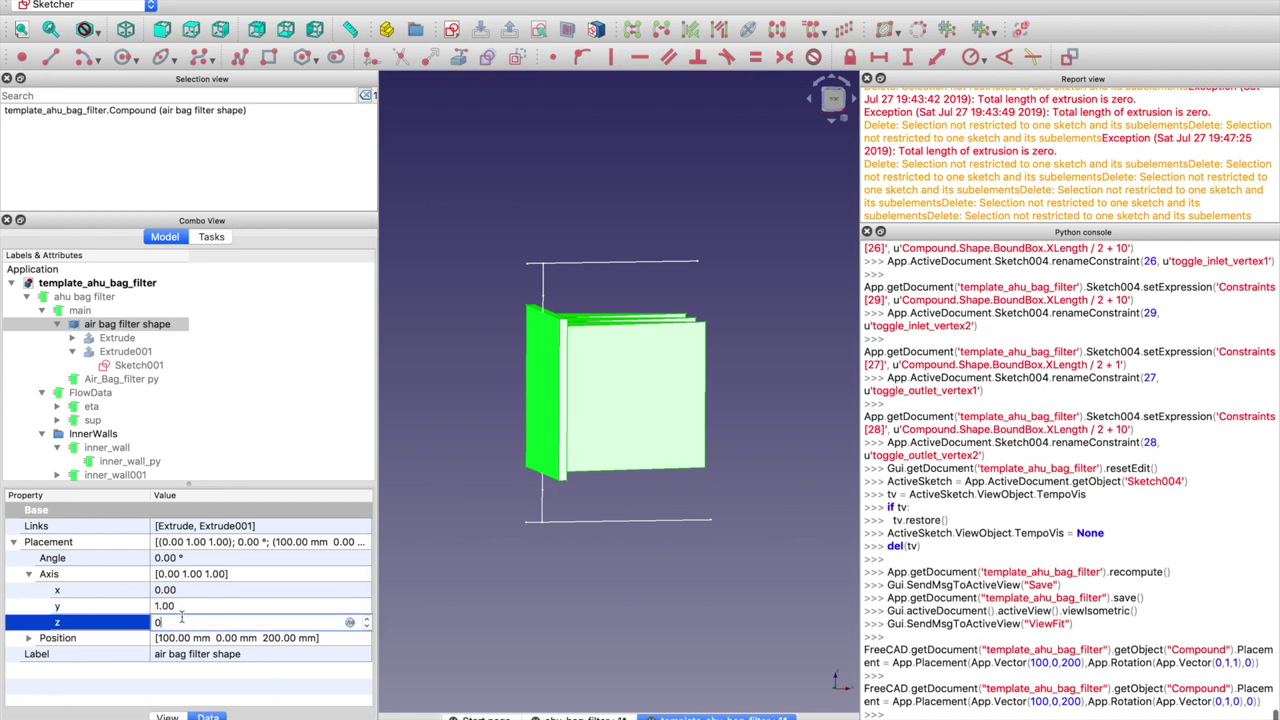
Try rotation angles of 30° and then 5°, checking from the front view
{"action": "left_click", "coordinate": [170, 558]}
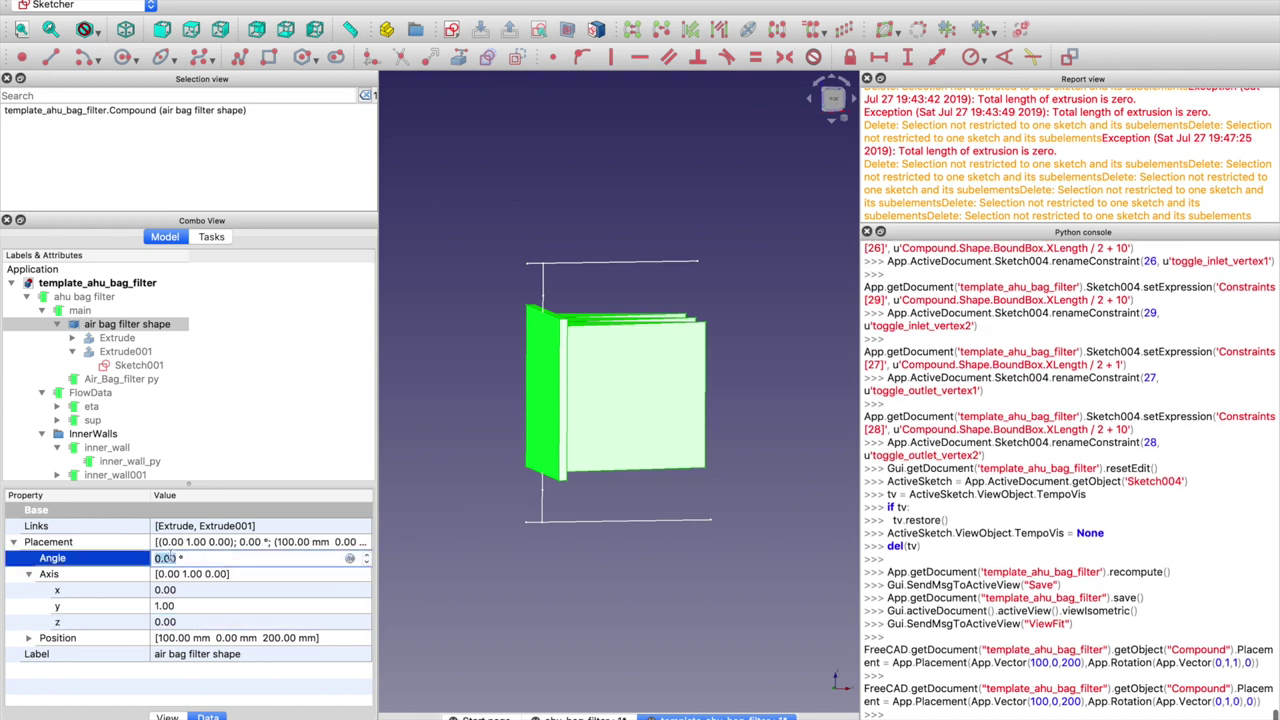
{"action": "type", "text": "30"}
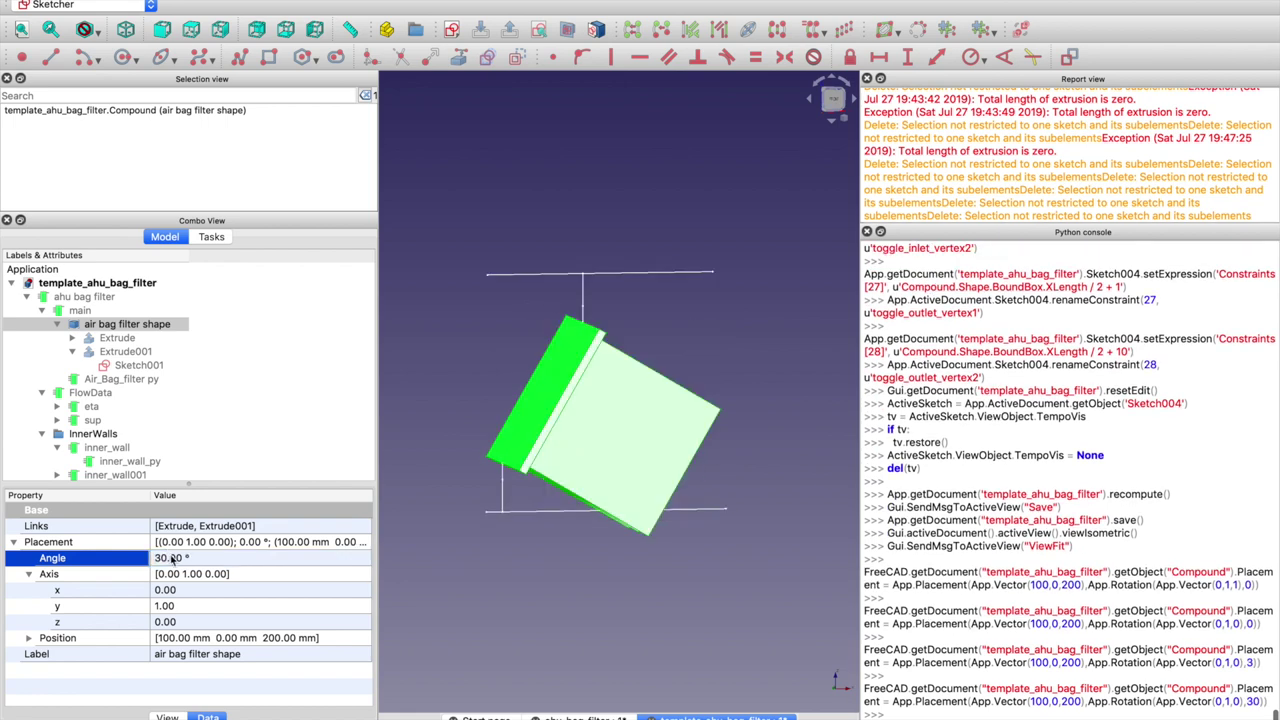
{"action": "left_click", "coordinate": [162, 30]}
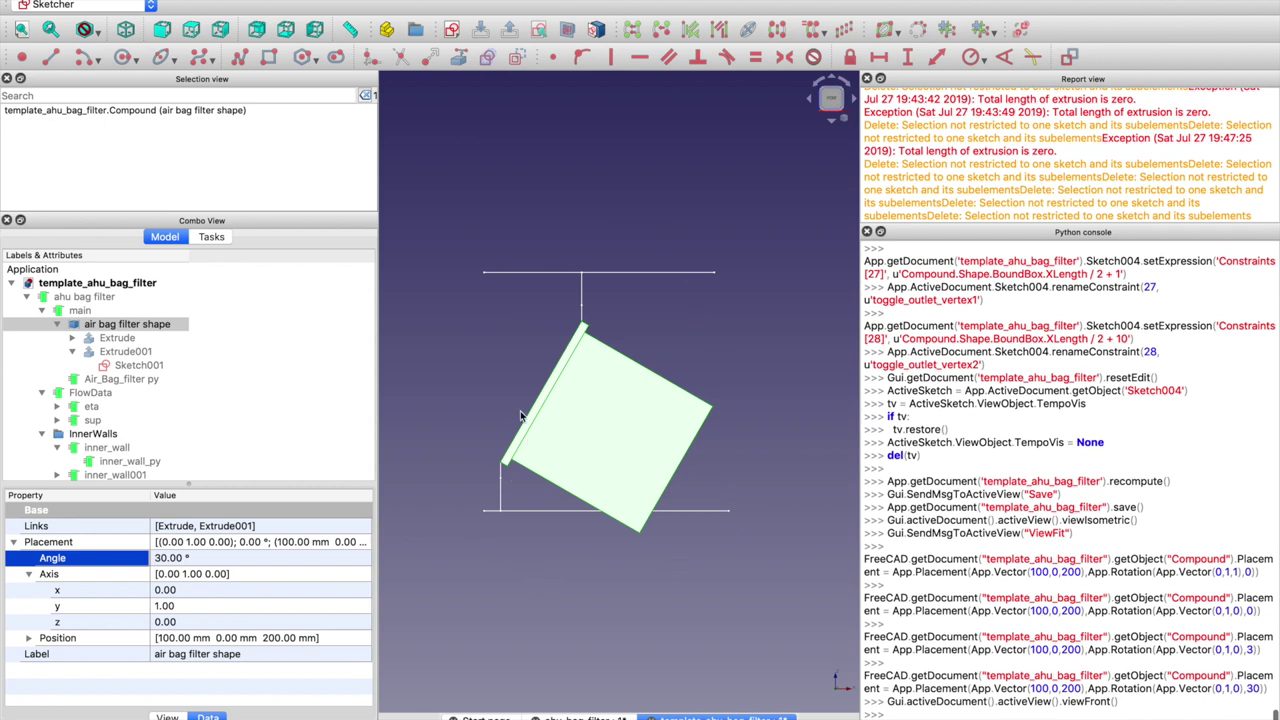
{"action": "left_click", "coordinate": [161, 558]}
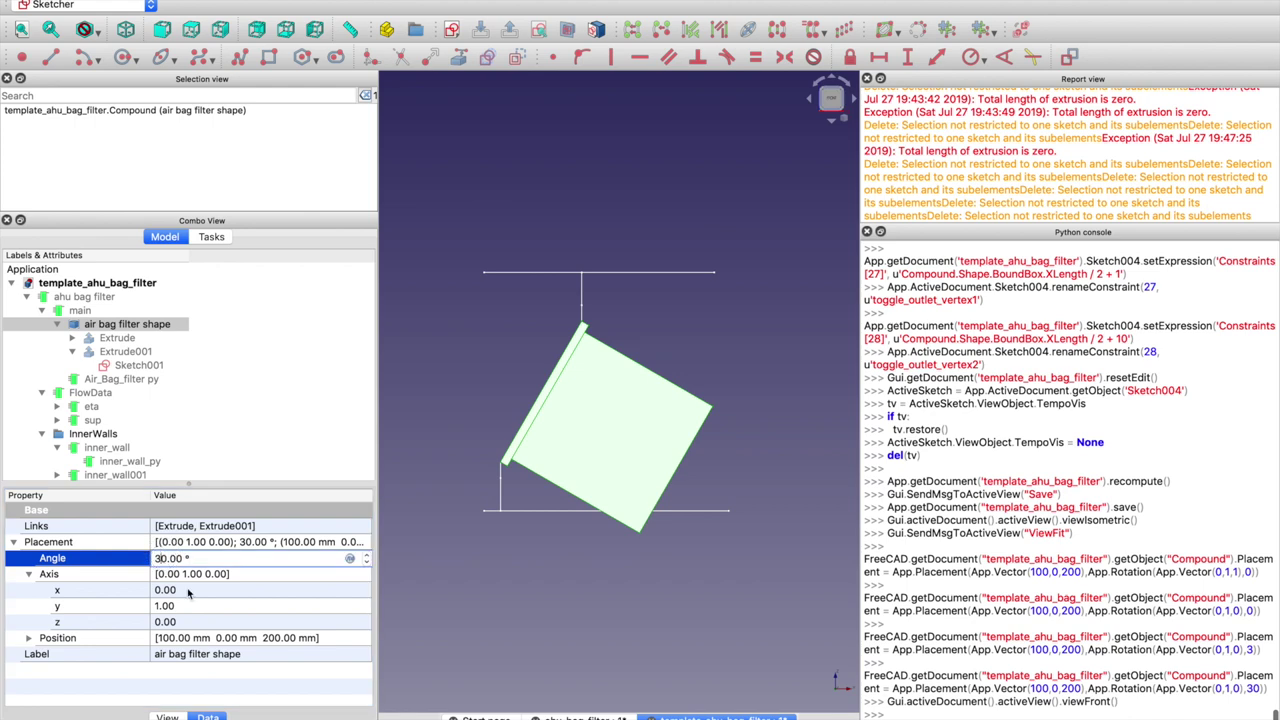
{"action": "key", "text": "BackSpace"}
{"action": "key", "text": "BackSpace"}
{"action": "type", "text": "5"}
{"action": "key", "text": "Return"}
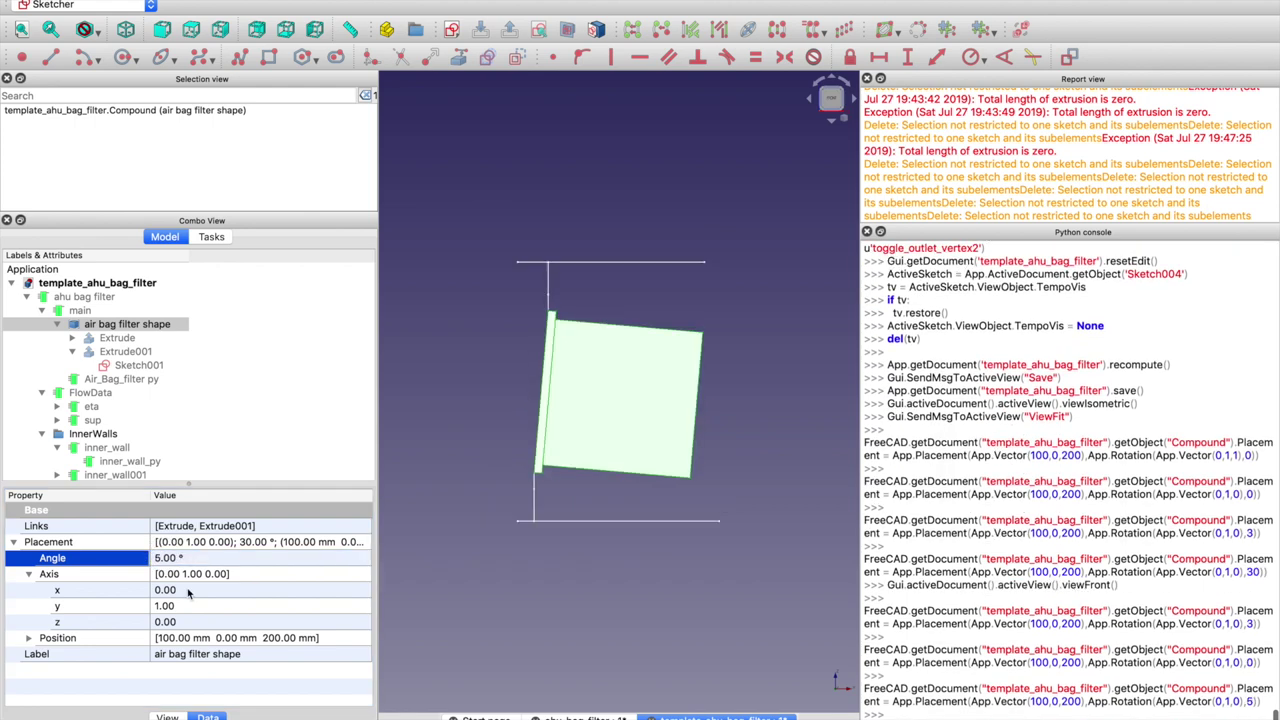
Set the air bag filter shape's rotation angle back to 0°
{"action": "left_click", "coordinate": [557, 590]}
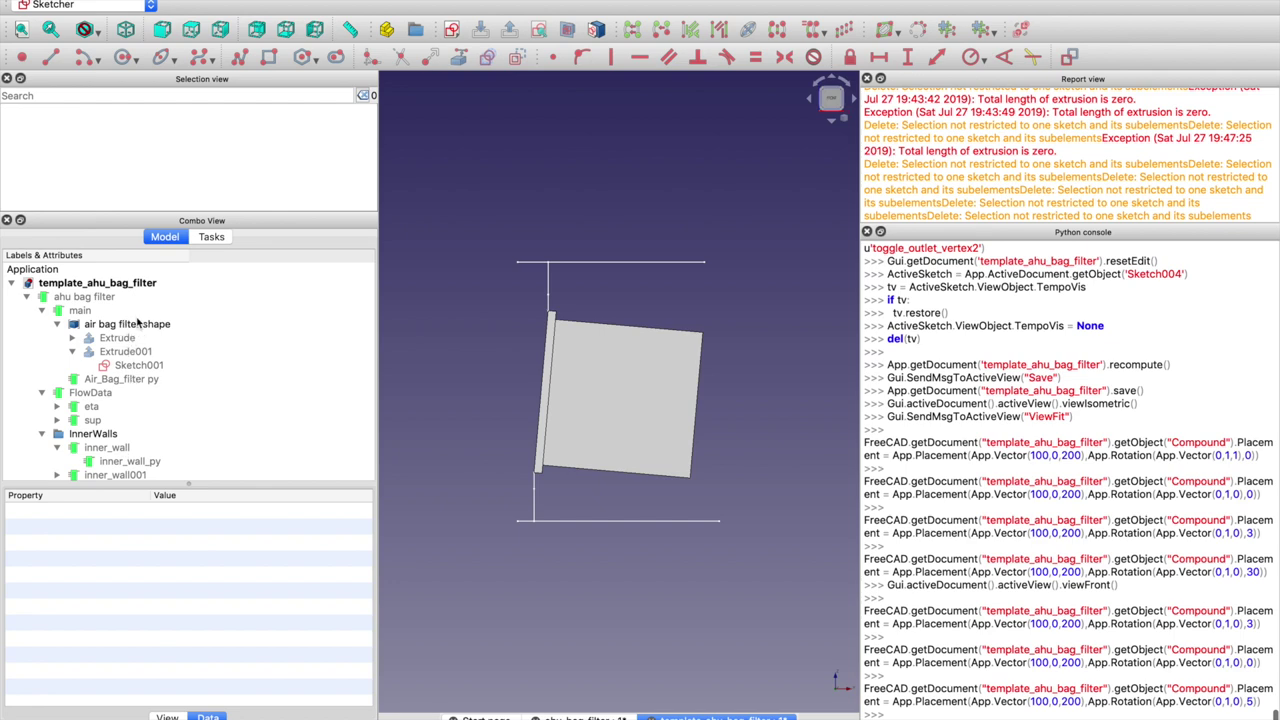
{"action": "left_click", "coordinate": [139, 325]}
{"action": "left_click", "coordinate": [163, 558]}
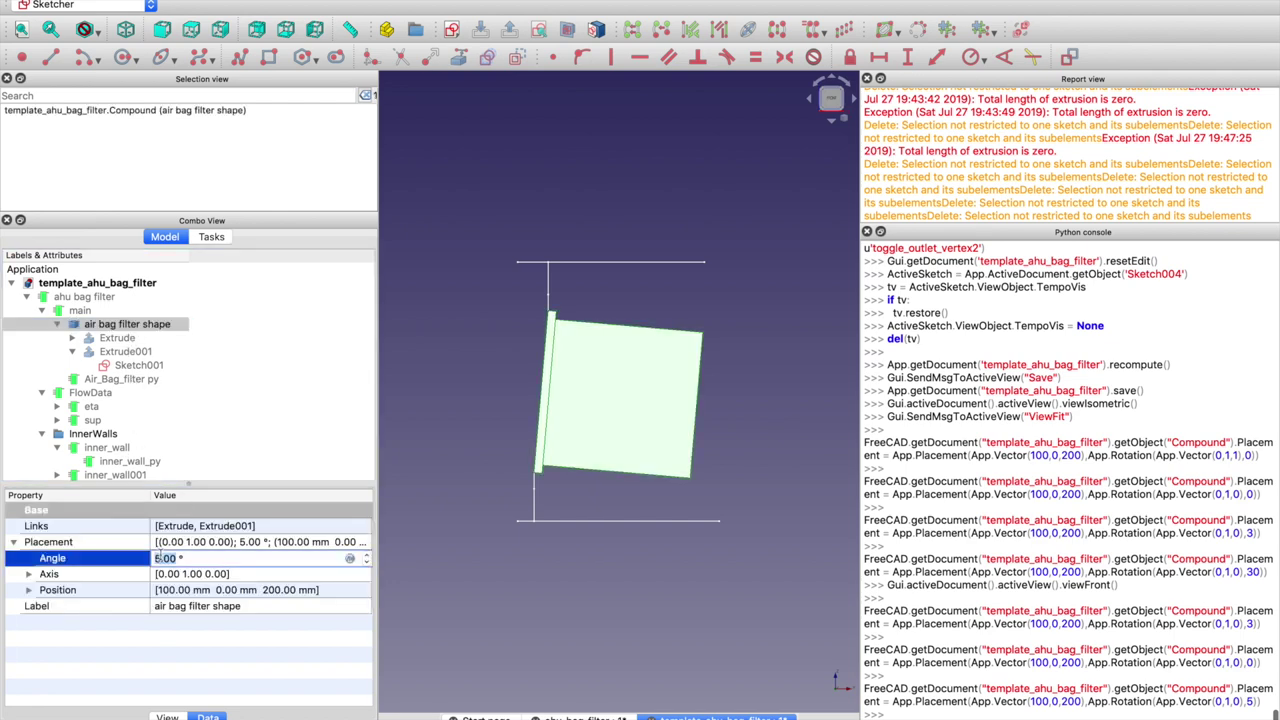
{"action": "type", "text": "0"}
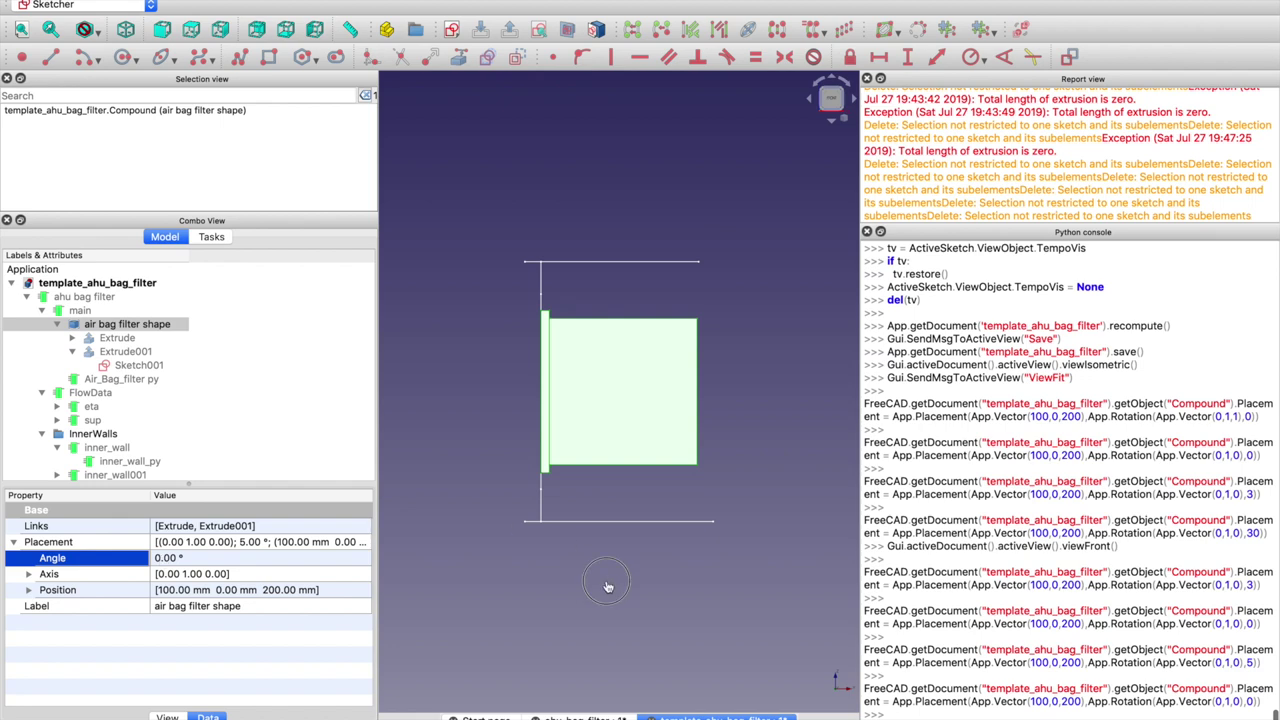
{"action": "left_click", "coordinate": [606, 586]}
{"action": "middle_click_drag", "start_coordinate": [608, 529], "coordinate": [643, 469]}
{"action": "scroll", "coordinate": [243, 482], "scroll_direction": "down", "scroll_amount": 3}
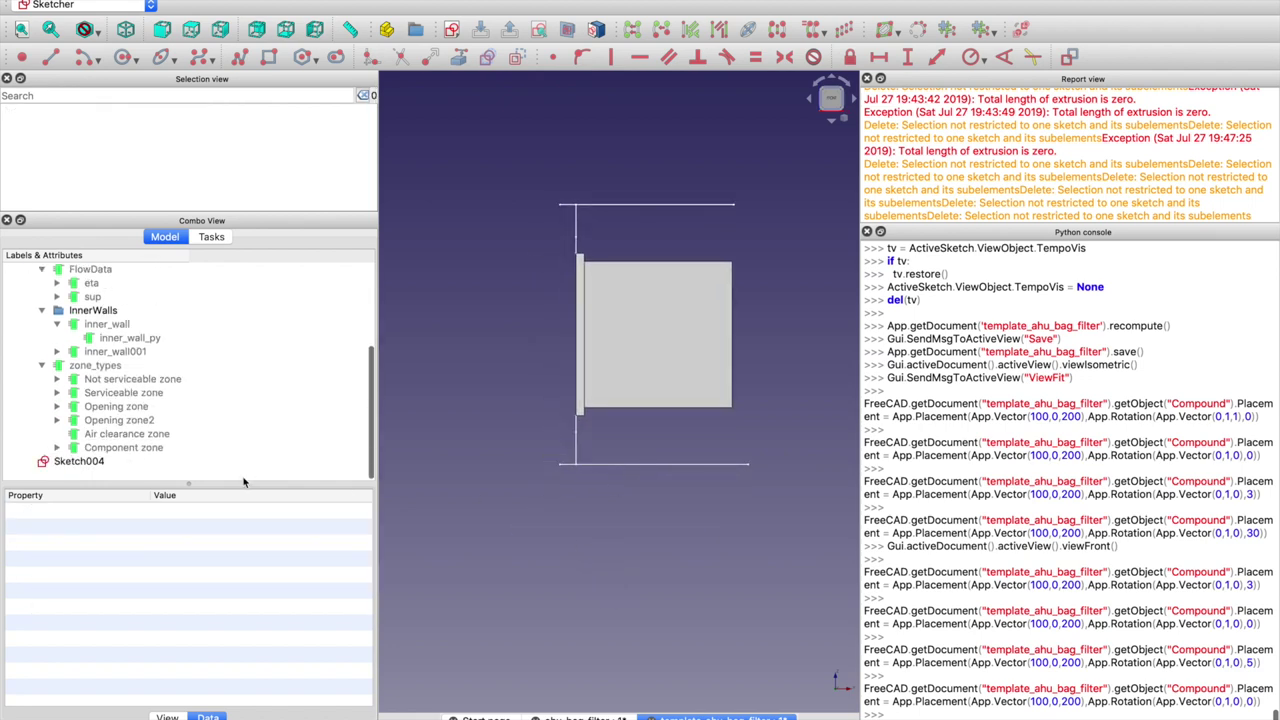
Link Sketch004 as inner_wall's Component
{"action": "left_click", "coordinate": [62, 463]}
{"action": "left_click", "coordinate": [113, 327]}
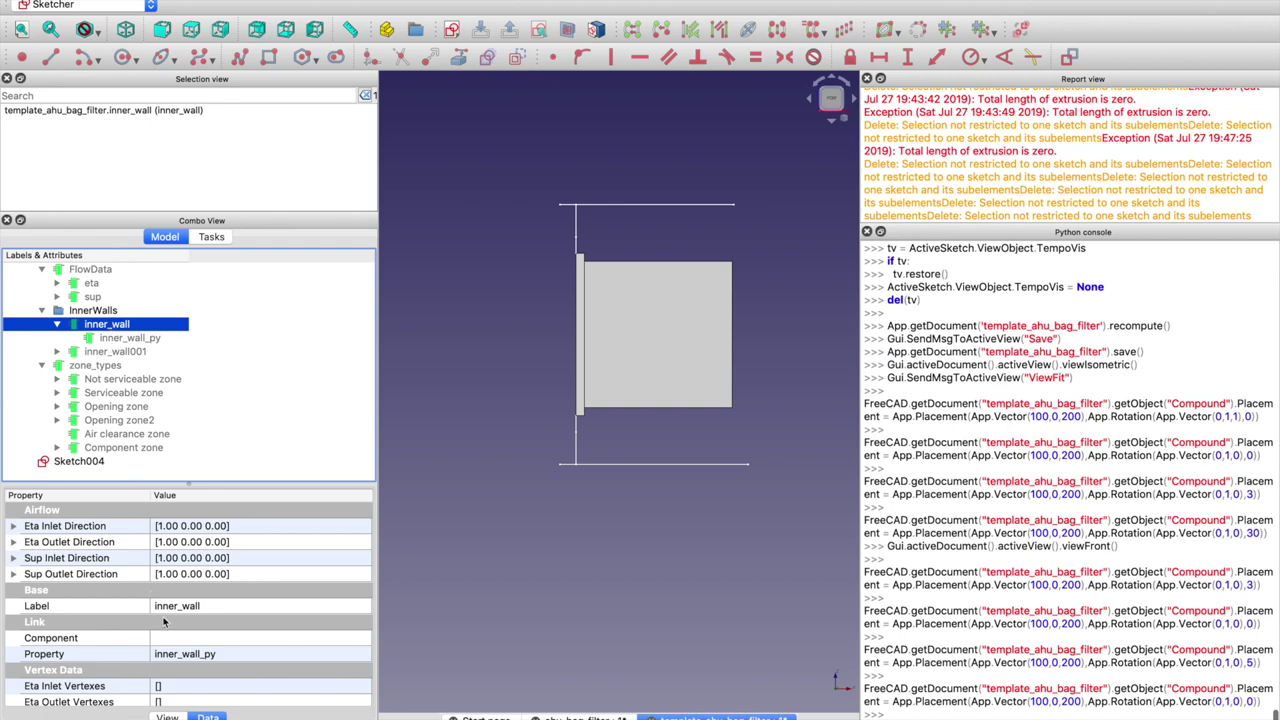
{"action": "left_click", "coordinate": [168, 638]}
{"action": "left_click", "coordinate": [364, 640]}
{"action": "scroll", "coordinate": [597, 366], "scroll_direction": "down", "scroll_amount": 5}
{"action": "left_click", "coordinate": [594, 428]}
{"action": "left_click", "coordinate": [688, 503]}
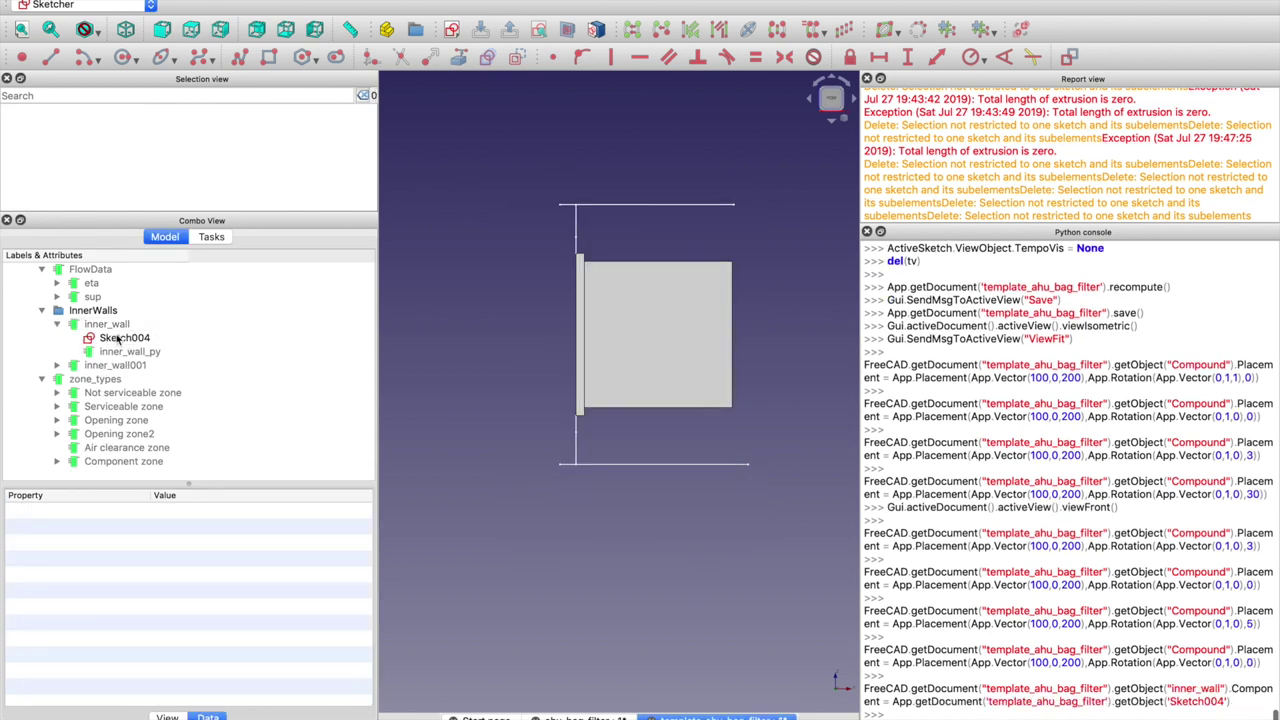
{"action": "left_click", "coordinate": [116, 341]}
Set inner_wall_py's Minimum Distance to 1 mm, correcting an accidental 100 mm
{"action": "left_click", "coordinate": [116, 349]}
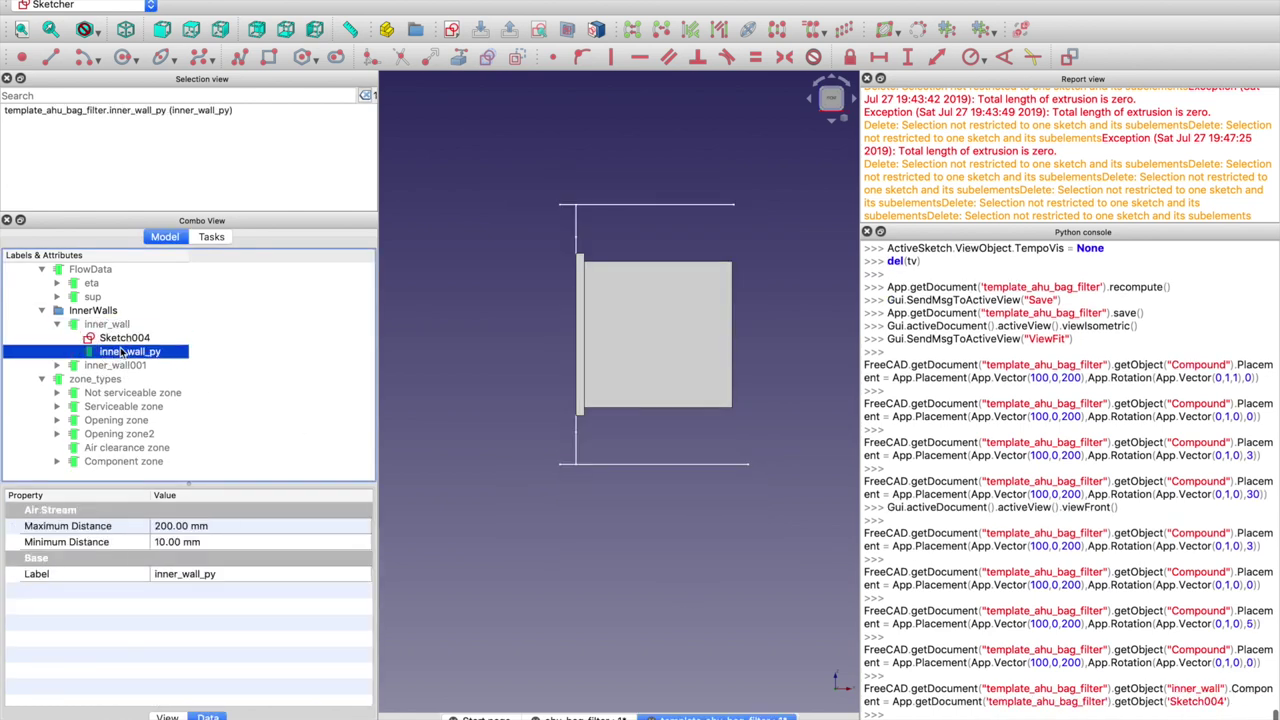
{"action": "left_click", "coordinate": [162, 545]}
{"action": "left_click", "coordinate": [162, 545]}
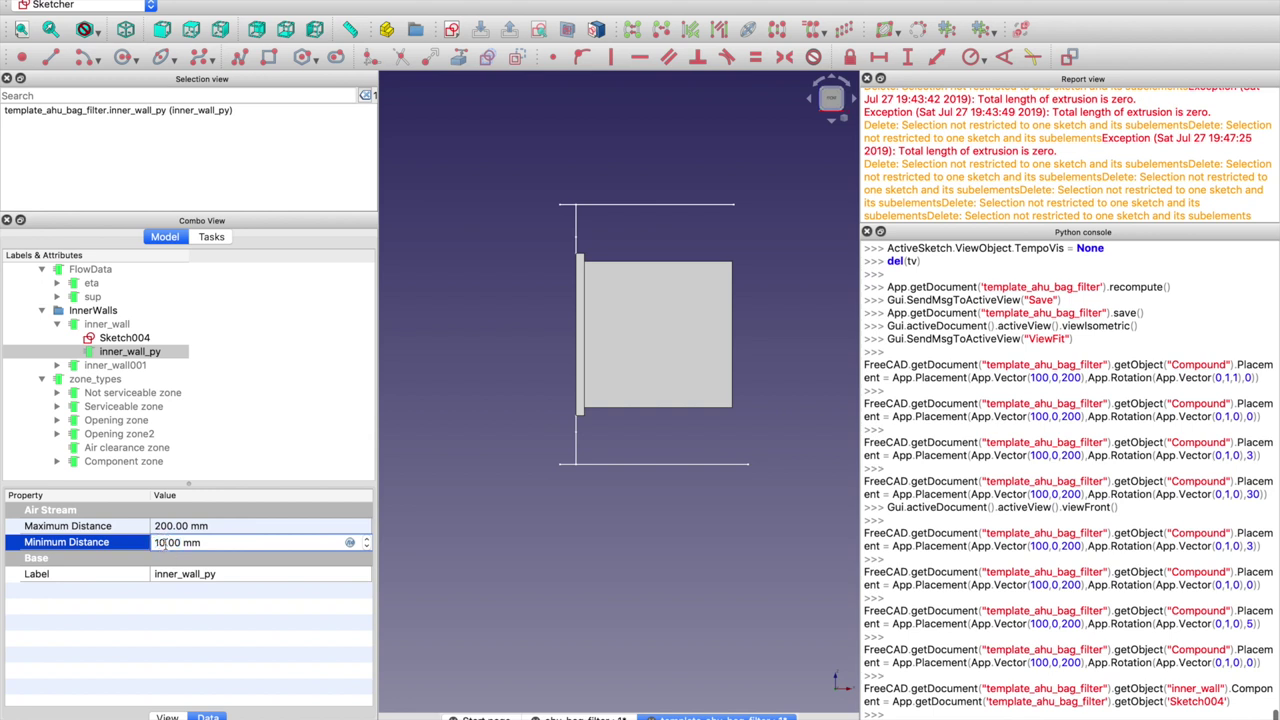
{"action": "key", "text": "super+space"}
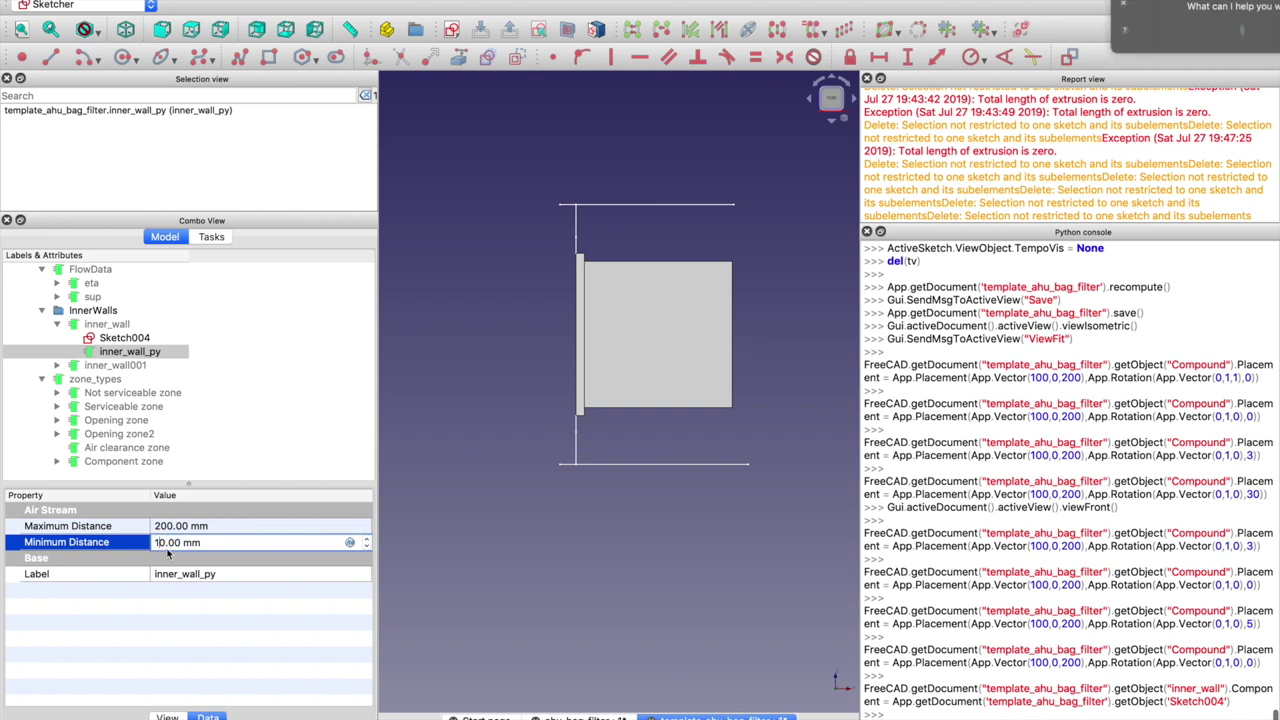
{"action": "type", "text": "0"}
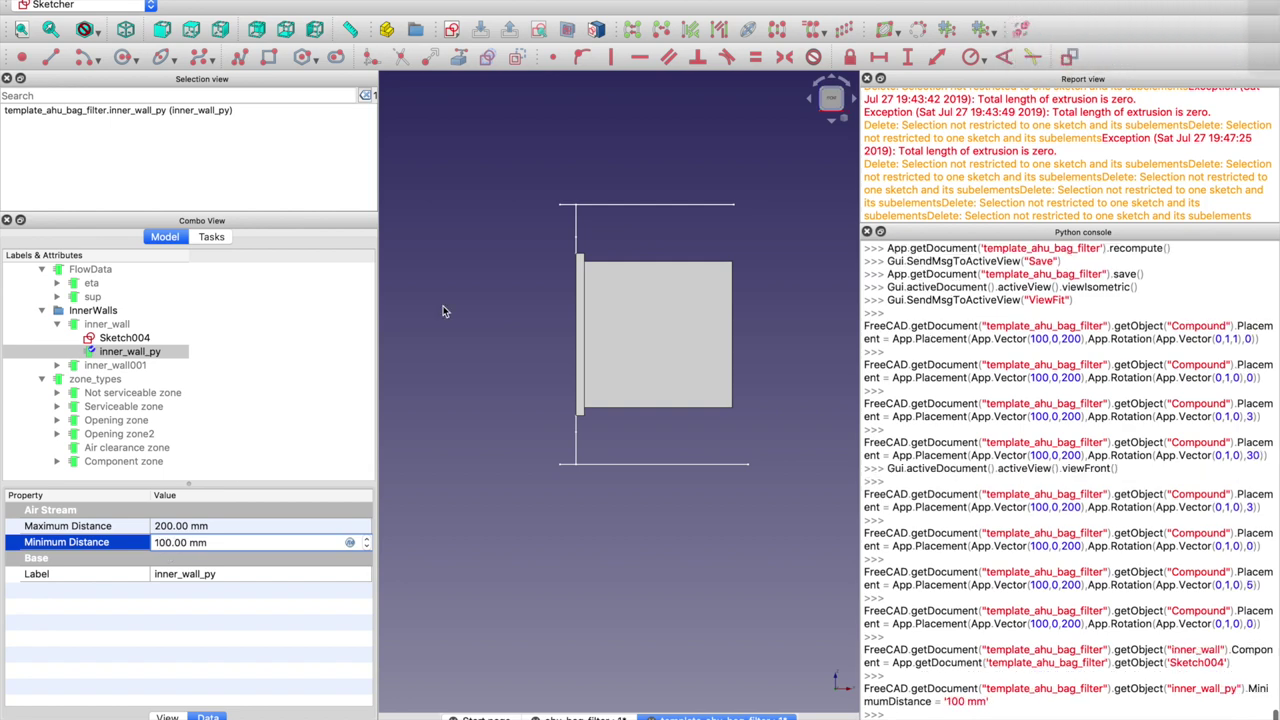
{"action": "key", "text": "Return"}
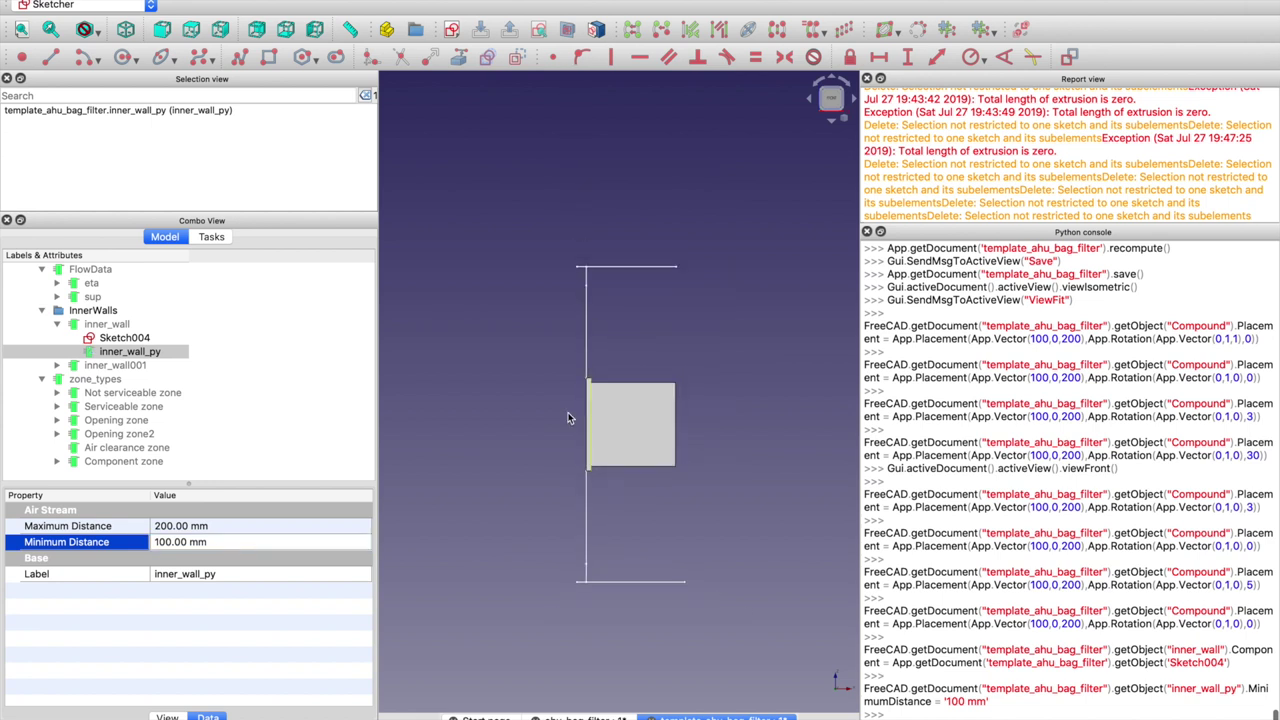
{"action": "left_click", "coordinate": [161, 543]}
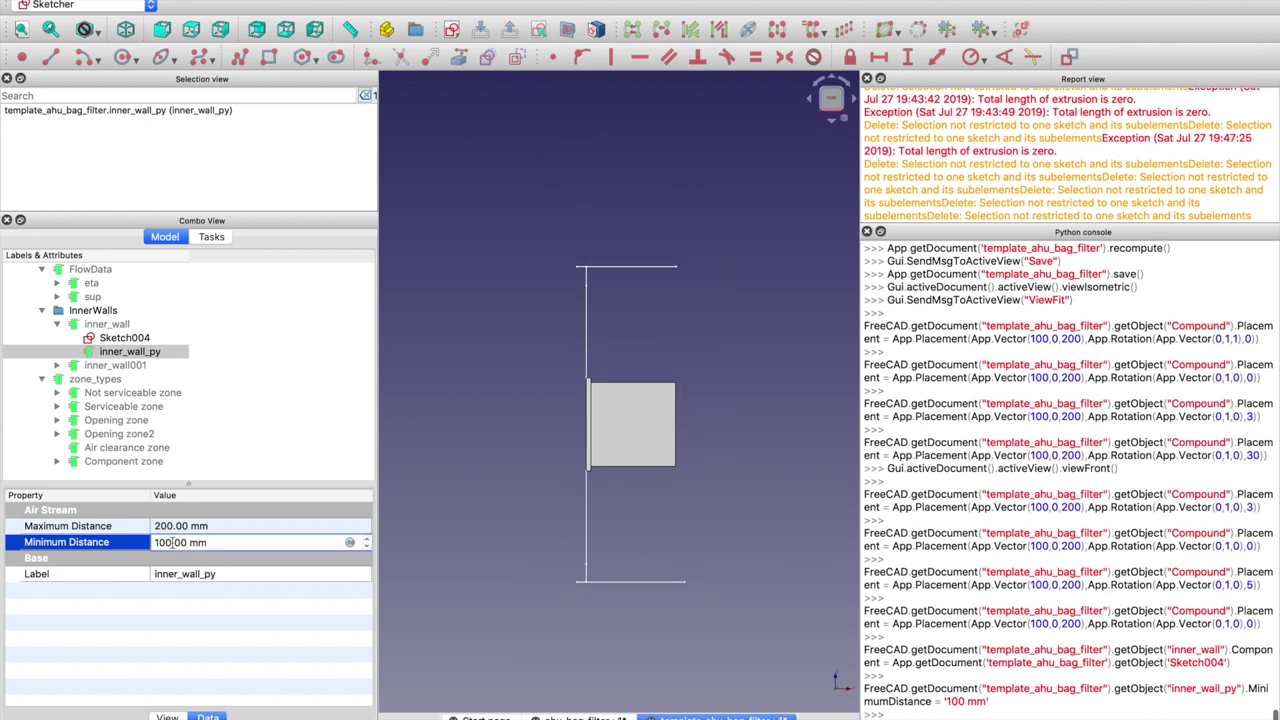
{"action": "key", "text": "BackSpace"}
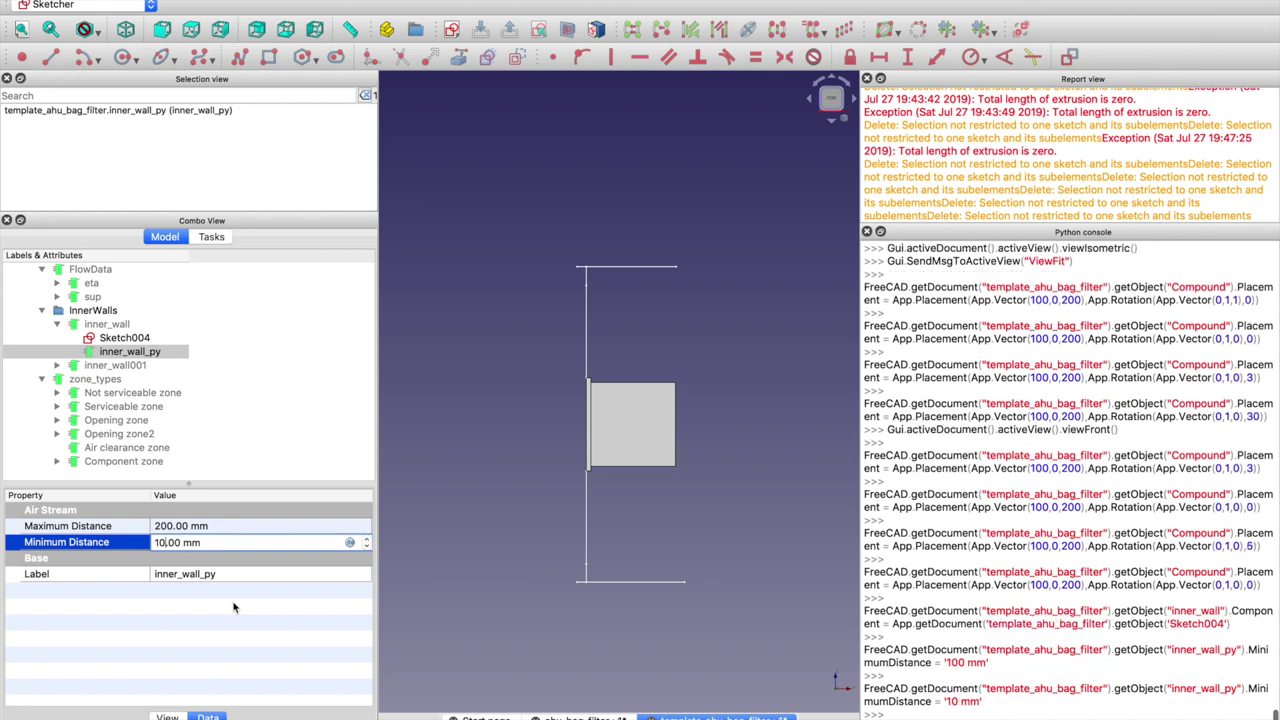
{"action": "key", "text": "BackSpace"}
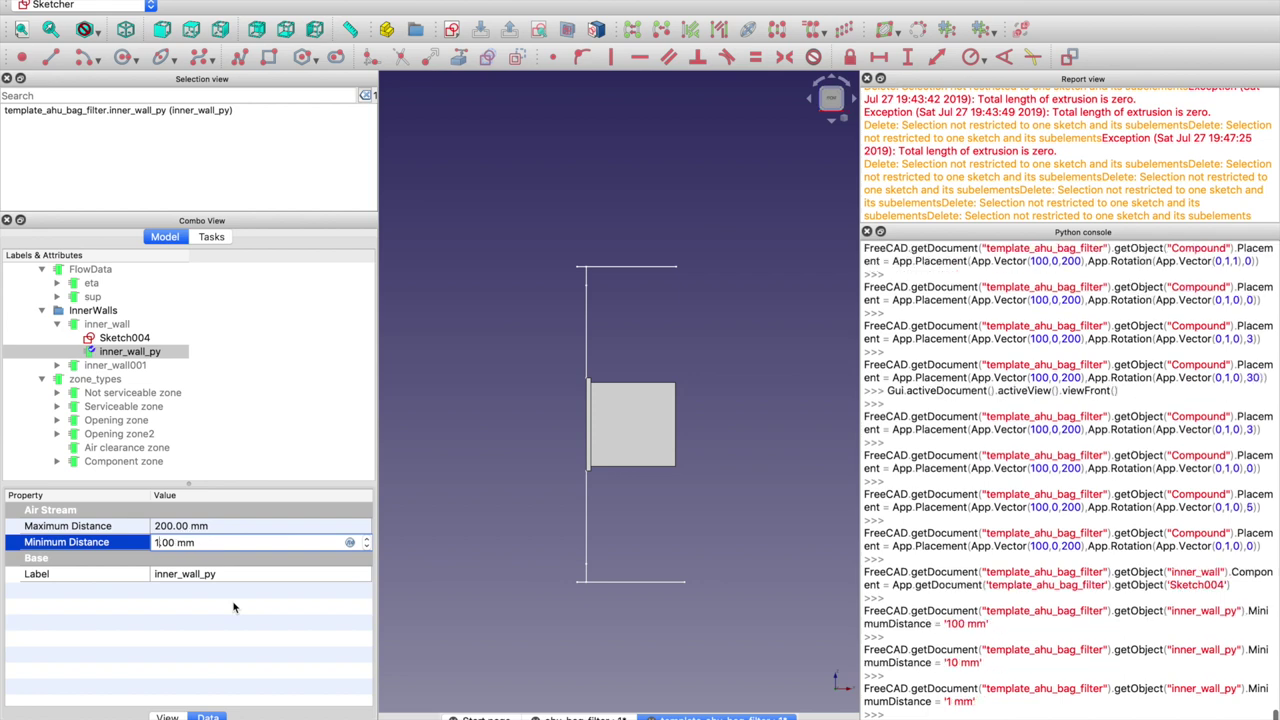
{"action": "key", "text": "Return"}
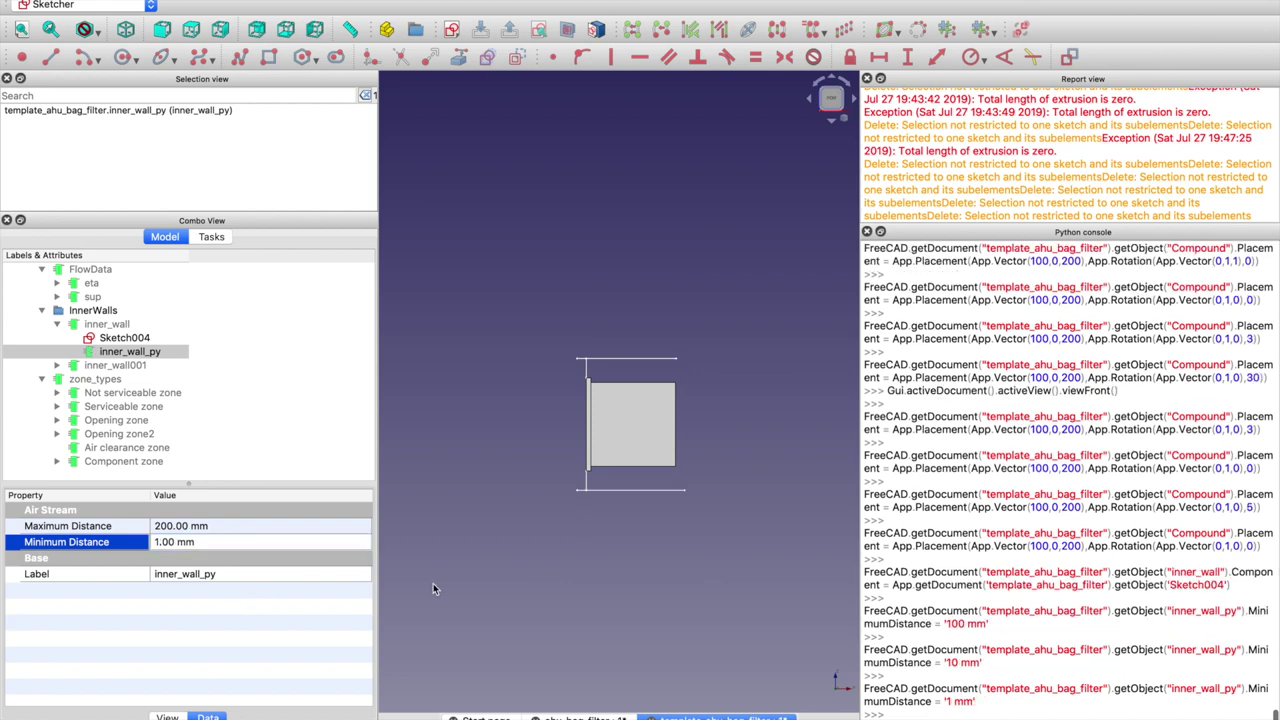
{"action": "scroll", "coordinate": [588, 385], "scroll_direction": "up", "scroll_amount": 5}
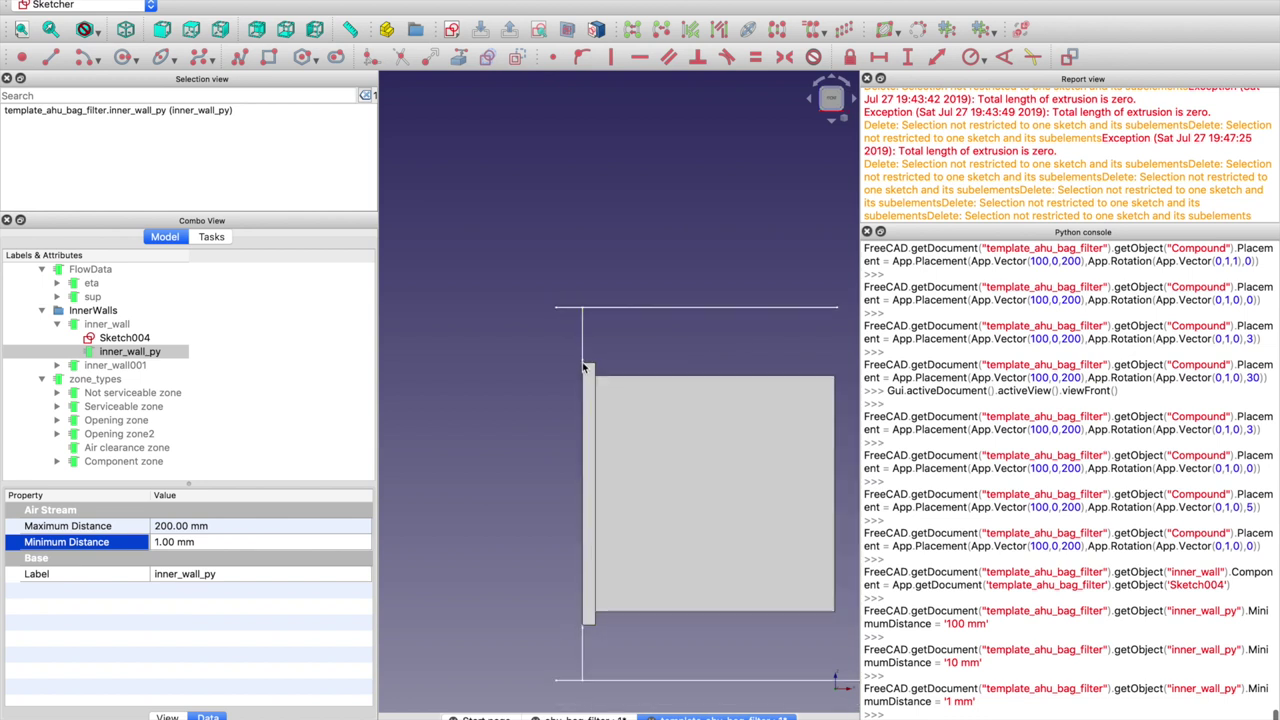
{"action": "scroll", "coordinate": [583, 360], "scroll_direction": "down", "scroll_amount": 5}
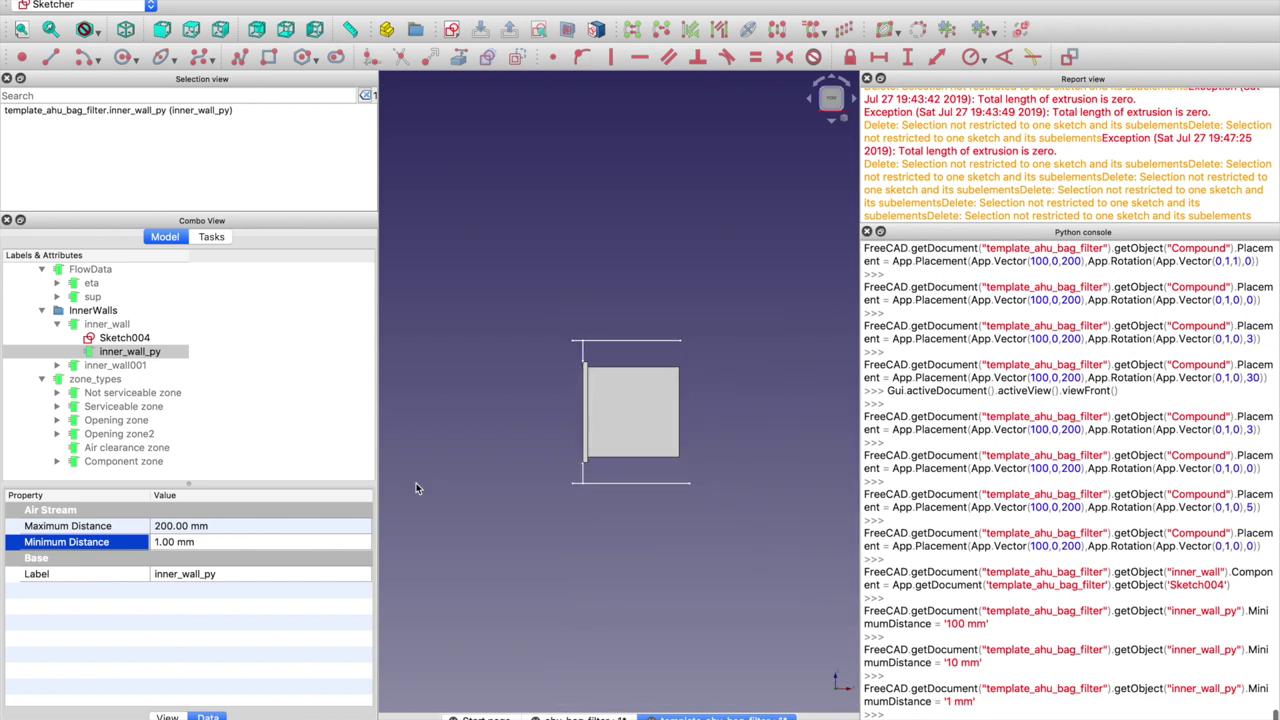
{"action": "left_click", "coordinate": [117, 327]}
Begin editing inner_wall's Sup Inlet Vertexes value in the Data tab
{"action": "scroll", "coordinate": [108, 621], "scroll_direction": "down", "scroll_amount": 3}
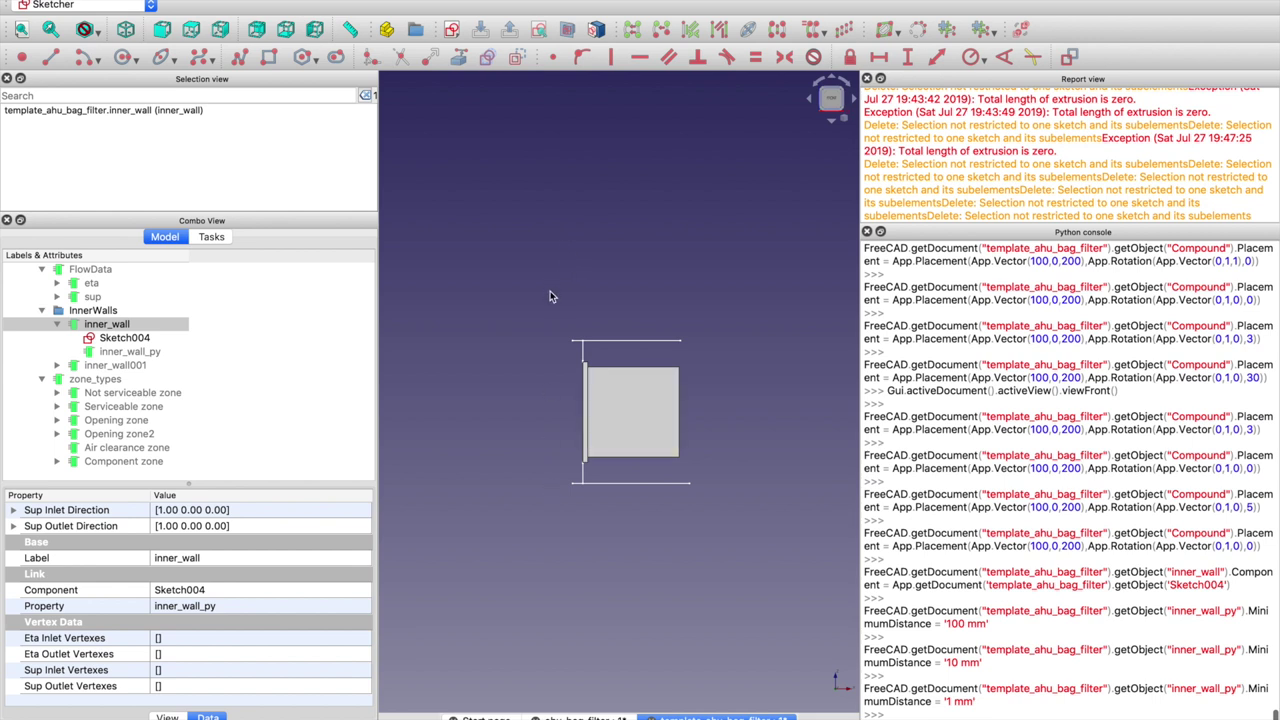
{"action": "left_click", "coordinate": [100, 671]}
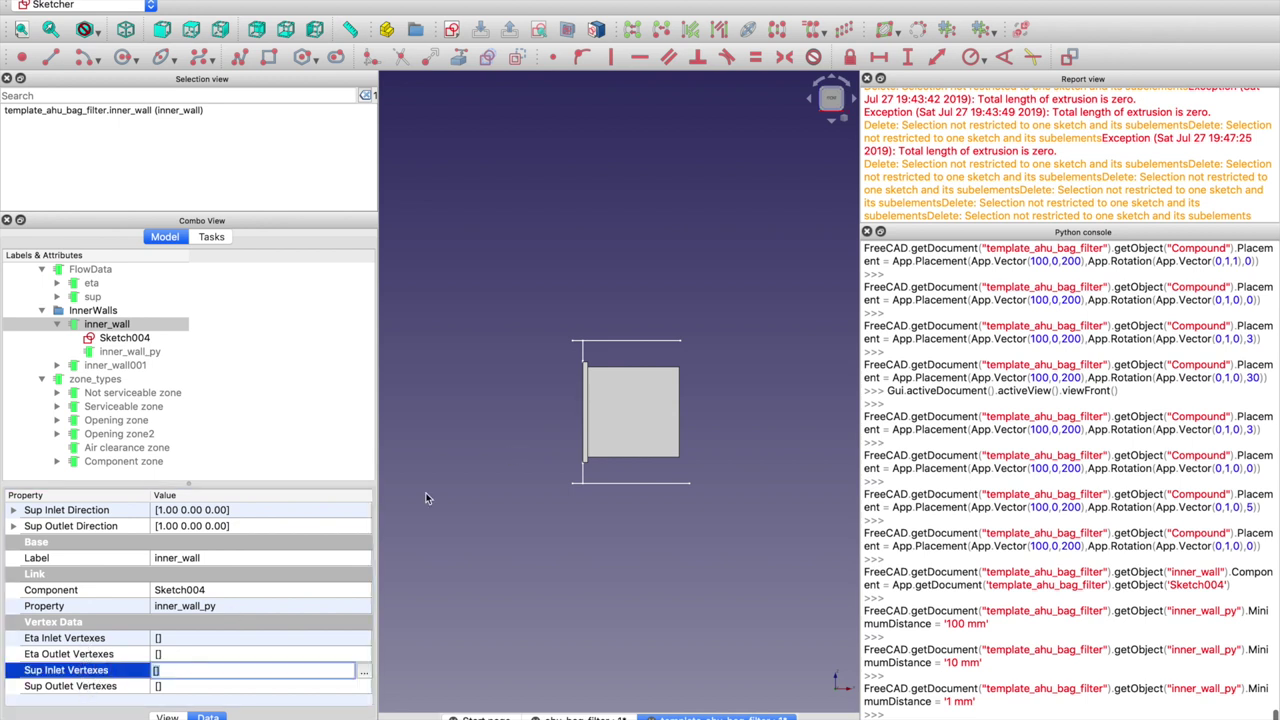
{"action": "double_click", "coordinate": [118, 338]}
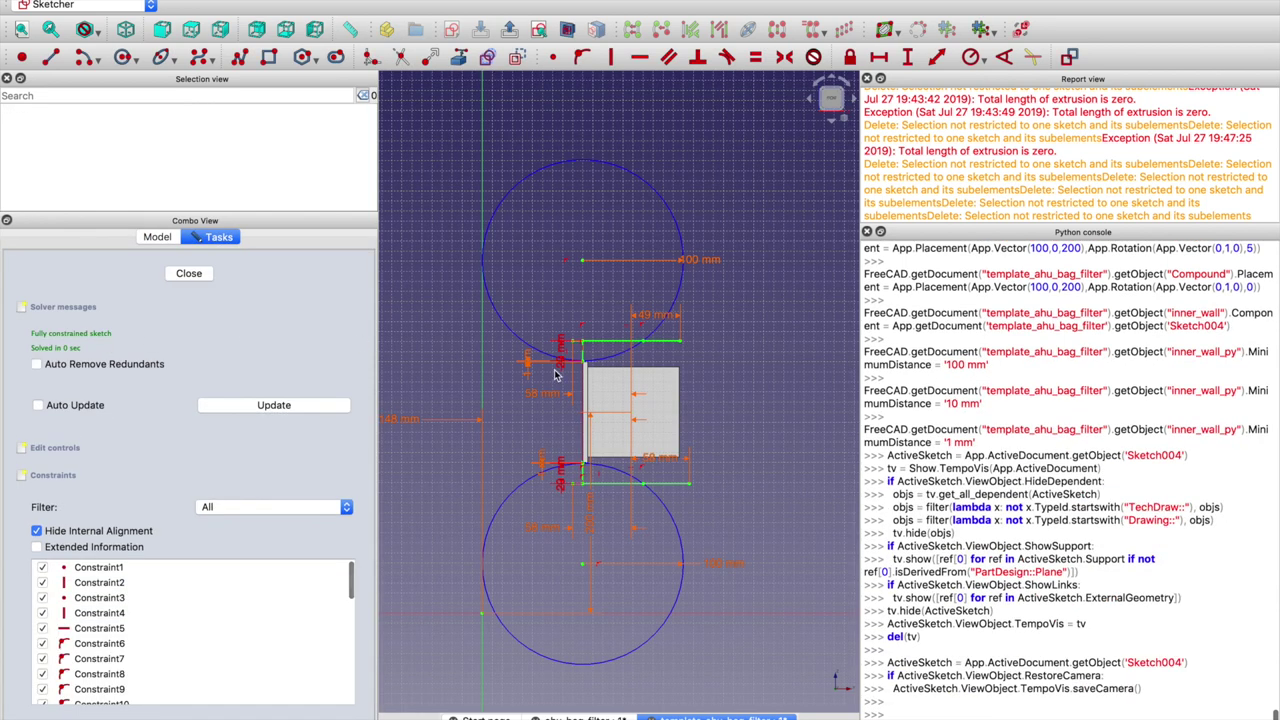
{"action": "left_click_drag", "start_coordinate": [562, 355], "coordinate": [613, 357]}
{"action": "scroll", "coordinate": [613, 357], "scroll_direction": "up", "scroll_amount": 5}
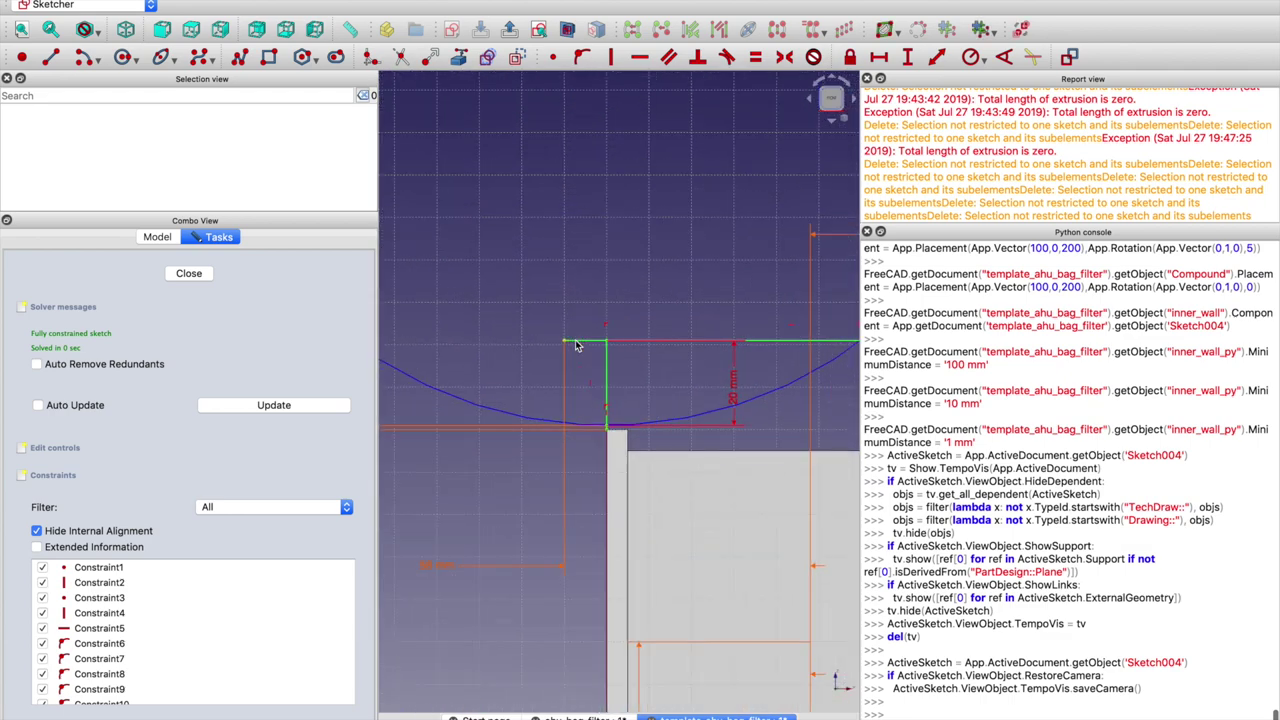
{"action": "left_click", "coordinate": [562, 346]}
{"action": "scroll", "coordinate": [562, 346], "scroll_direction": "down", "scroll_amount": 4}
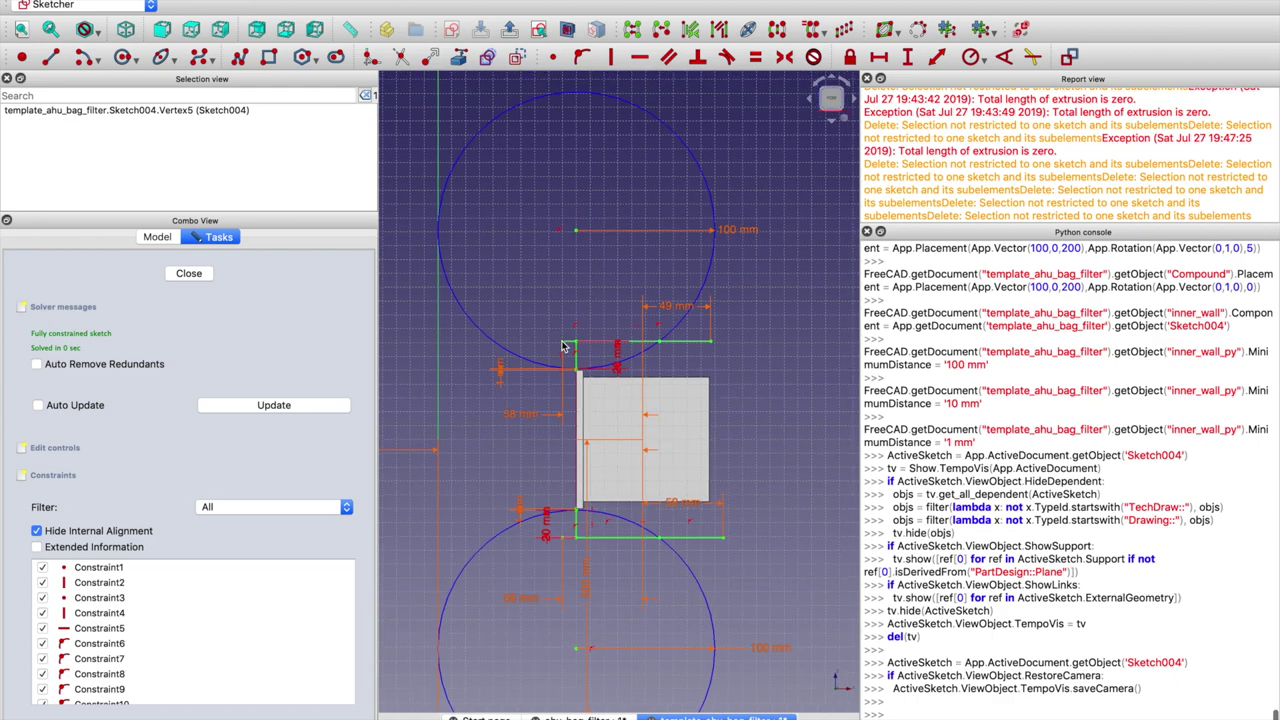
{"action": "scroll", "coordinate": [562, 346], "scroll_direction": "up", "scroll_amount": 4}
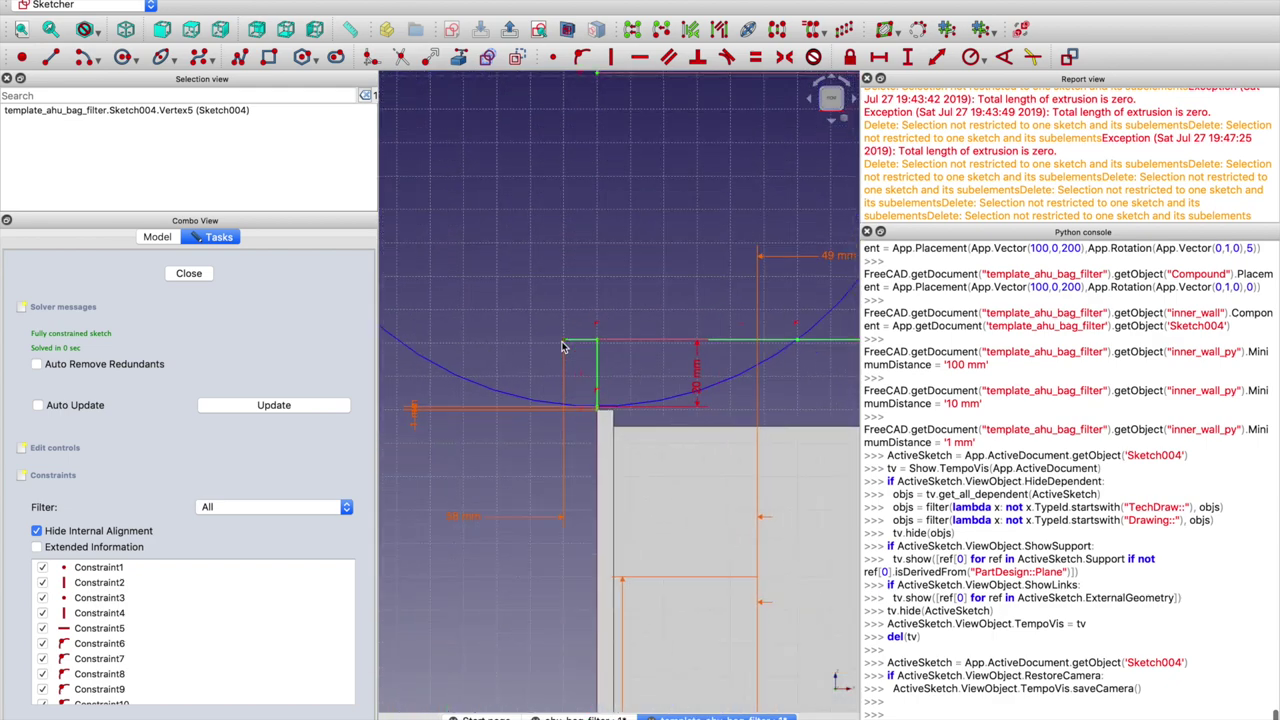
{"action": "scroll", "coordinate": [578, 347], "scroll_direction": "down", "scroll_amount": 4}
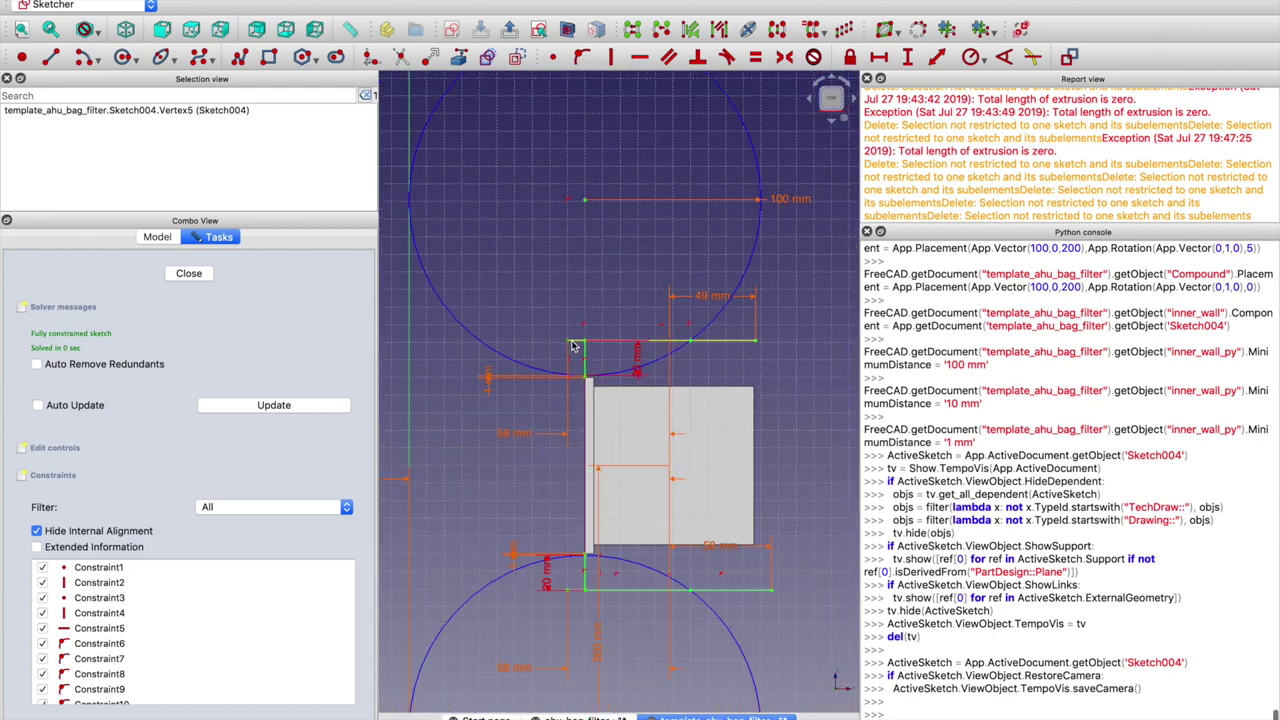
{"action": "middle_click_drag", "start_coordinate": [573, 346], "coordinate": [531, 320]}
{"action": "left_click", "coordinate": [533, 320]}
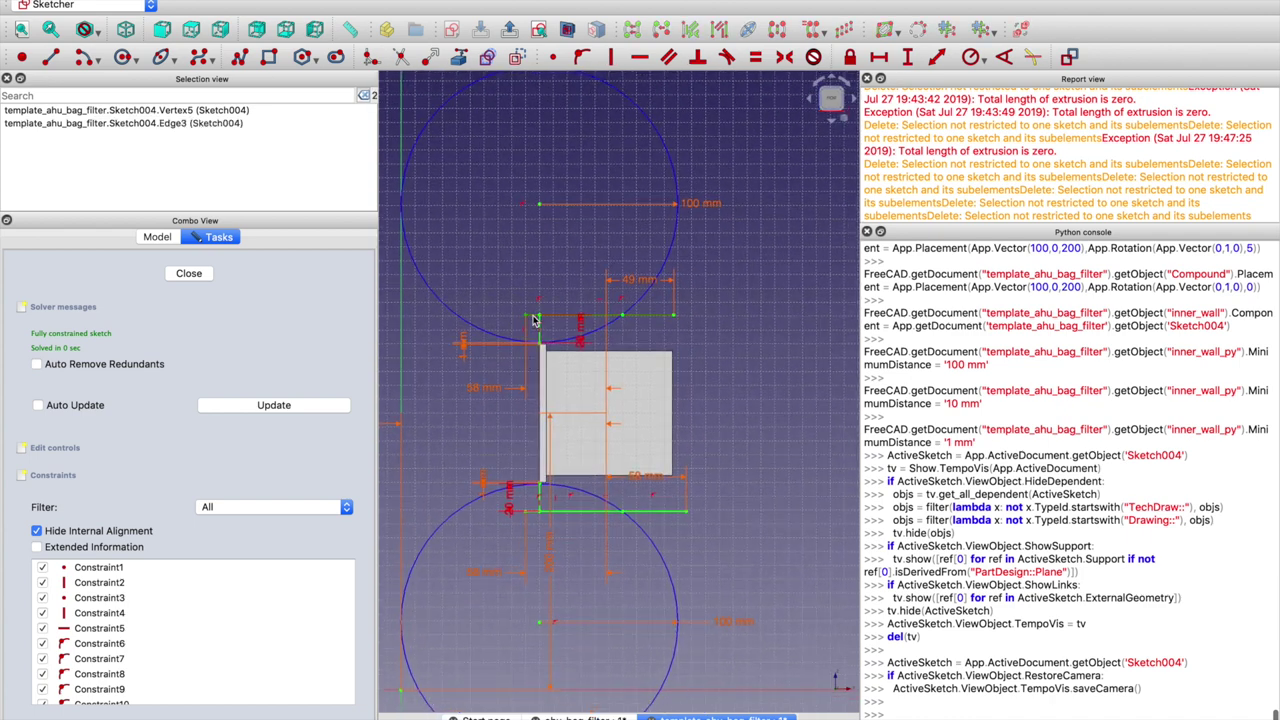
{"action": "left_click", "coordinate": [535, 297]}
{"action": "left_click", "coordinate": [535, 316]}
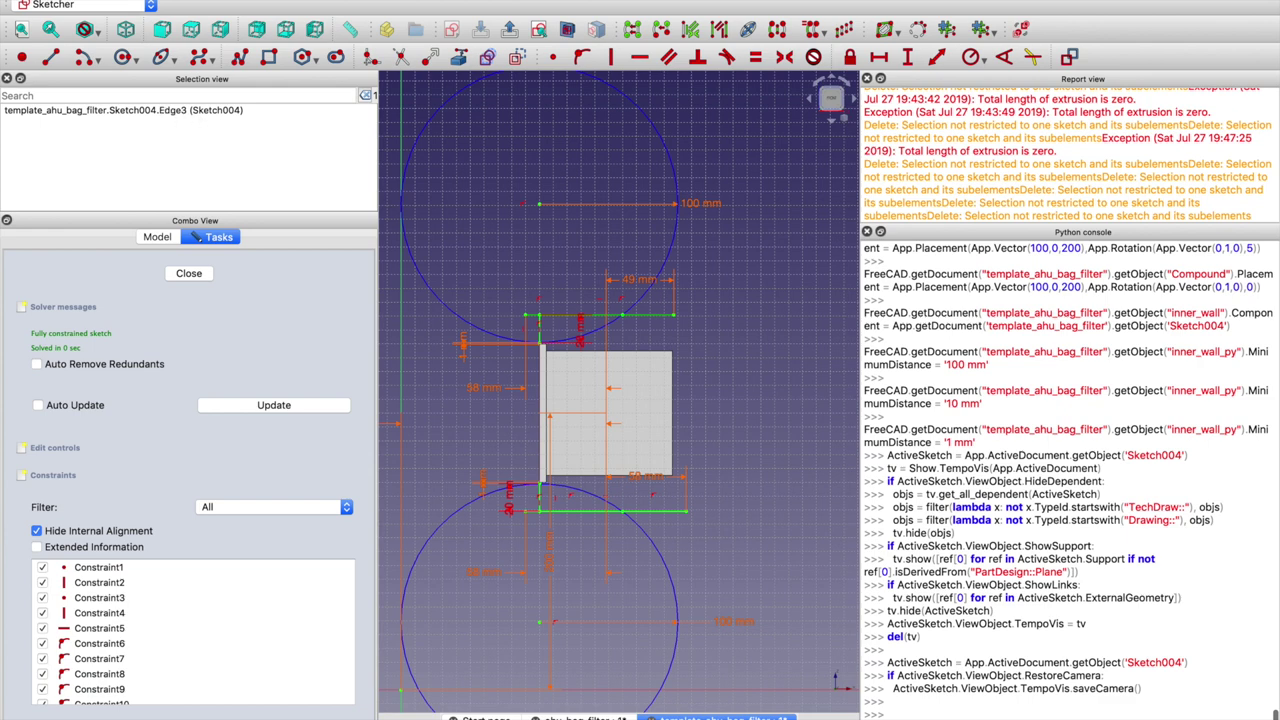
{"action": "left_click", "coordinate": [509, 293]}
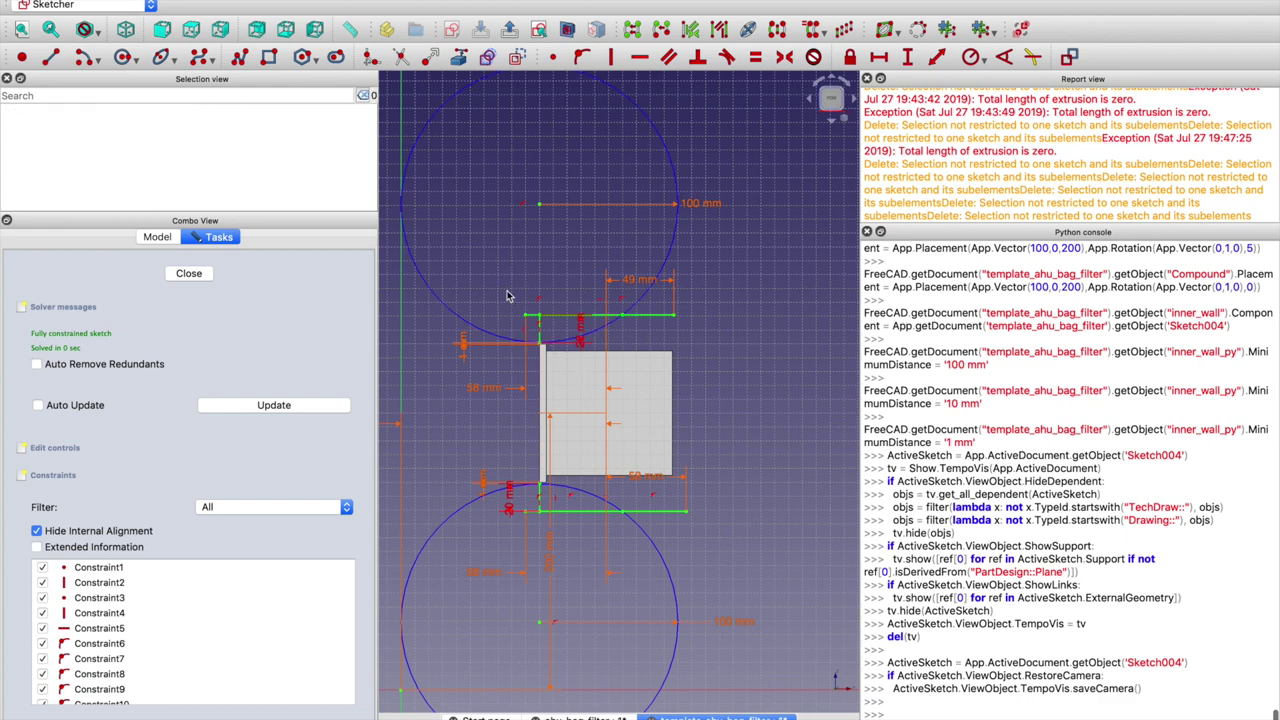
{"action": "left_click", "coordinate": [528, 321]}
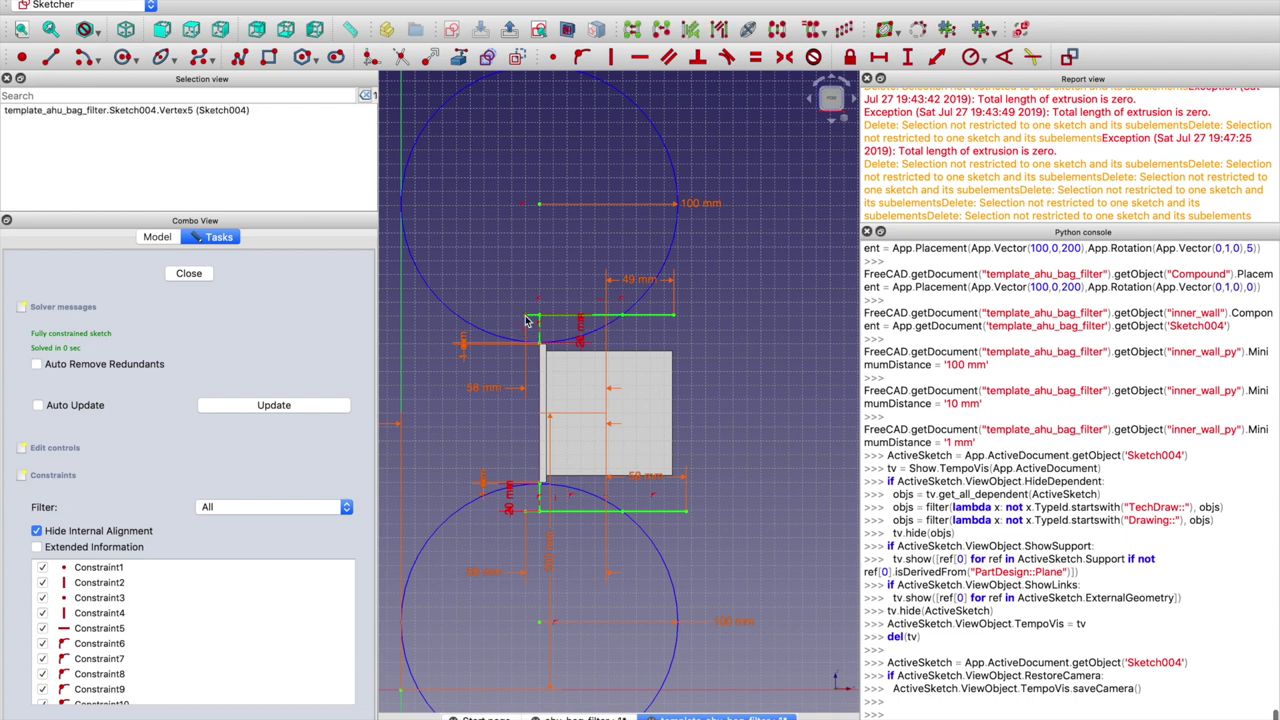
{"action": "left_click", "coordinate": [676, 319]}
{"action": "left_click", "coordinate": [692, 324]}
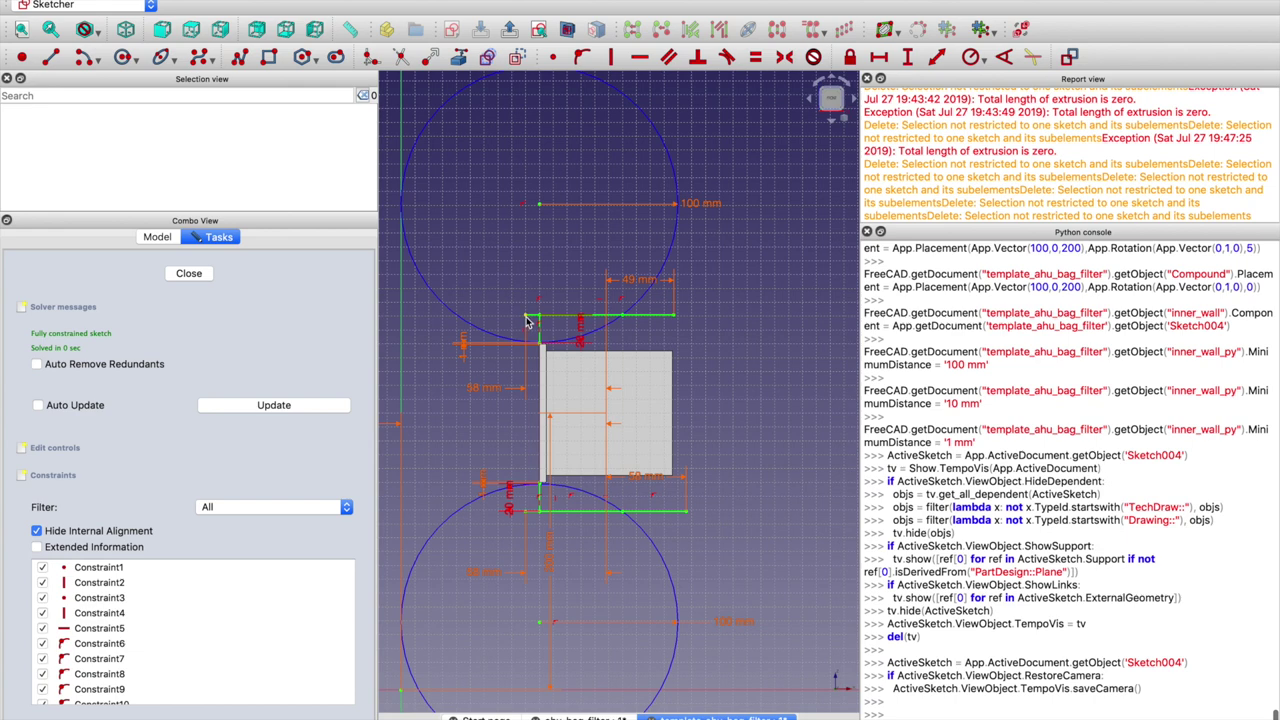
{"action": "left_click", "coordinate": [189, 275]}
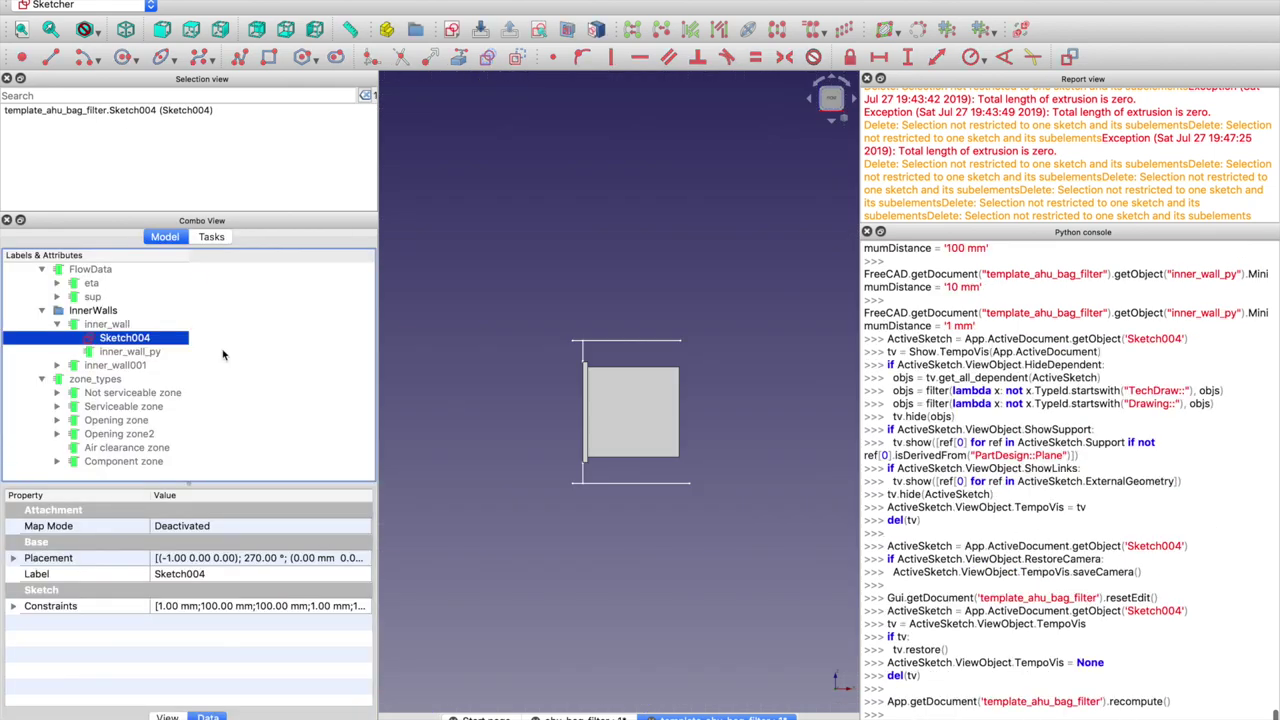
Confirm inner_wall's Sup Inlet Vertexes as (3,1)
{"action": "left_click", "coordinate": [124, 327]}
{"action": "scroll", "coordinate": [248, 690], "scroll_direction": "down", "scroll_amount": 1}
{"action": "left_click", "coordinate": [255, 670]}
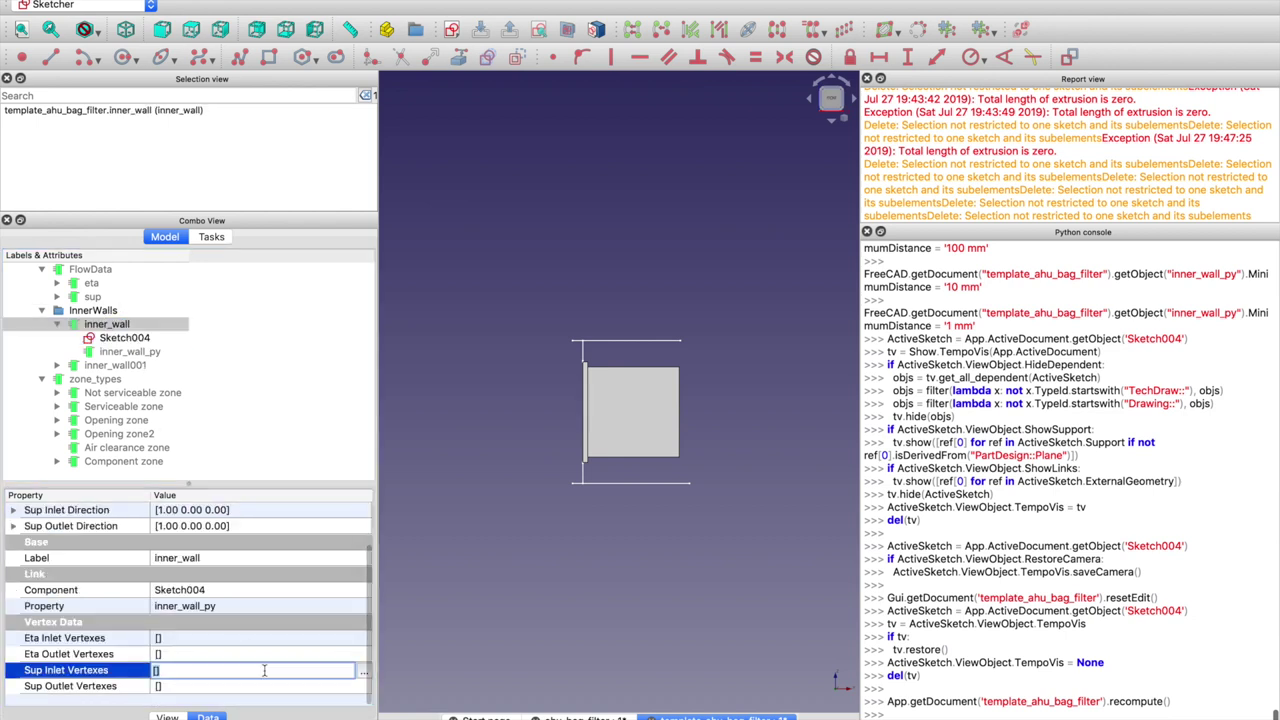
{"action": "left_click", "coordinate": [363, 671]}
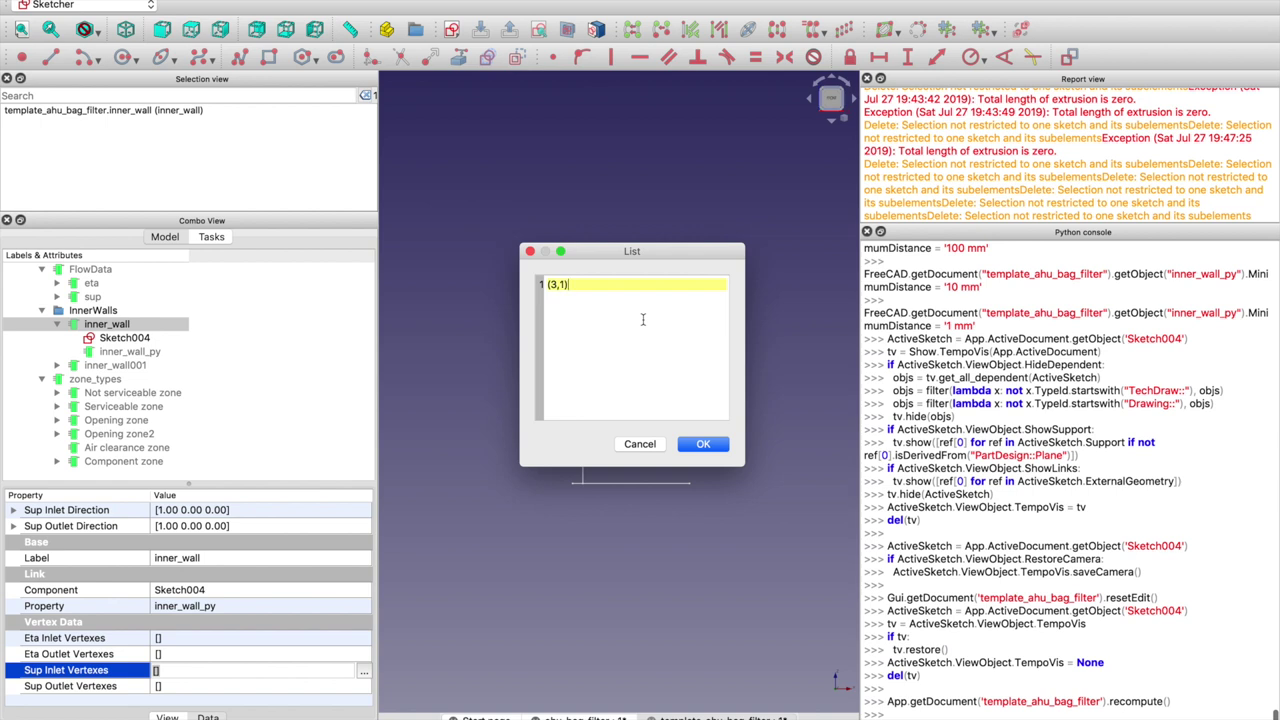
{"action": "left_click", "coordinate": [703, 444]}
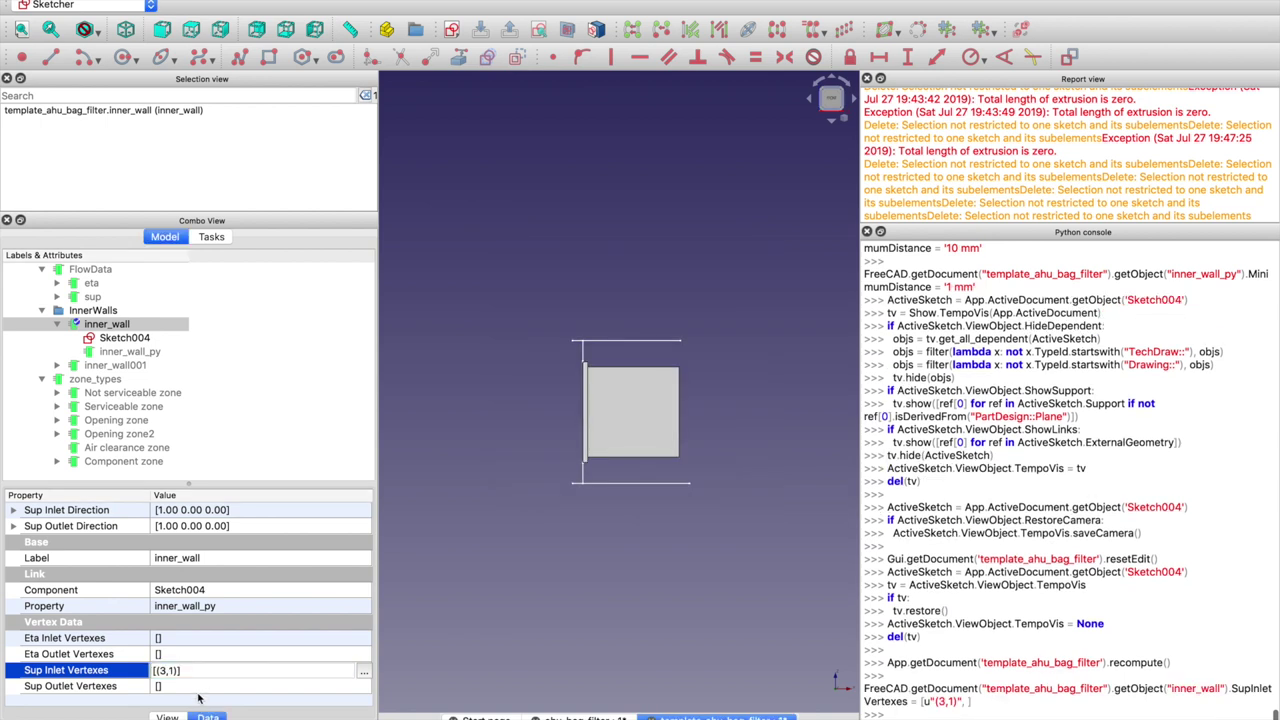
Set Eta Inlet Vertexes to (3,1) and open Sketch004 for editing
{"action": "left_click", "coordinate": [220, 638]}
{"action": "left_click", "coordinate": [363, 643]}
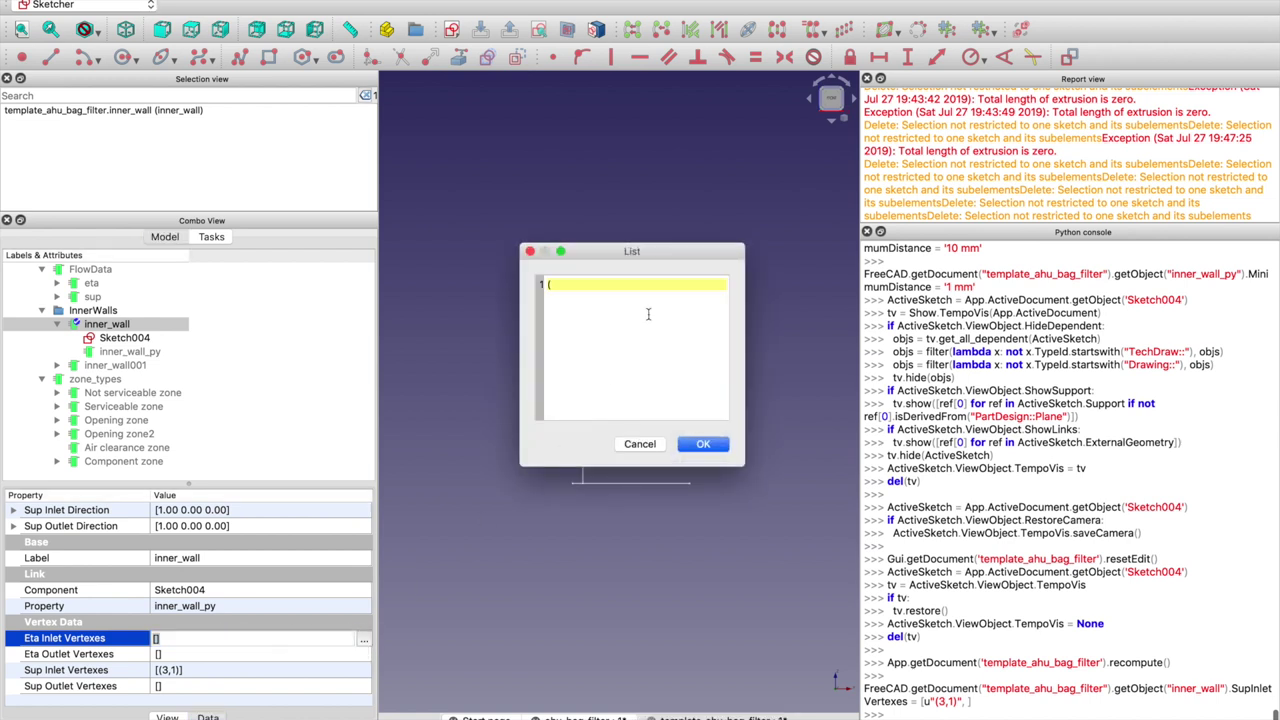
{"action": "type", "text": "(3,1)"}
{"action": "left_click", "coordinate": [703, 444]}
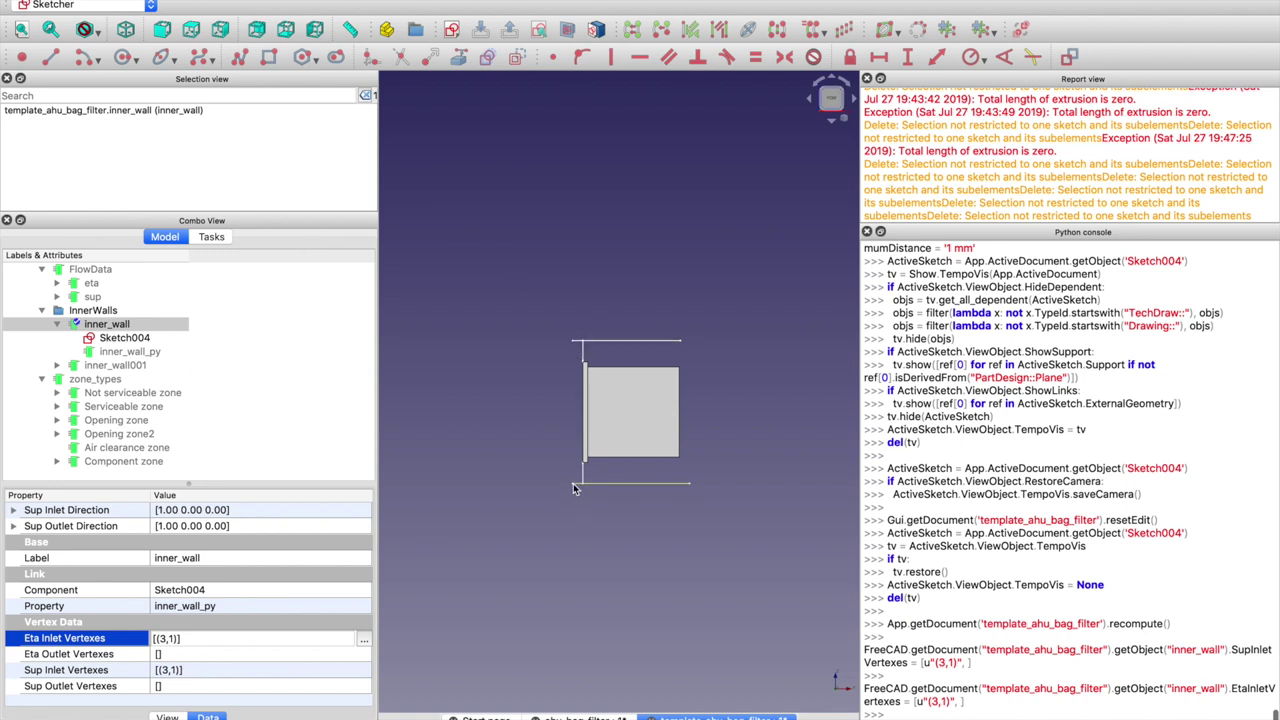
{"action": "double_click", "coordinate": [124, 338]}
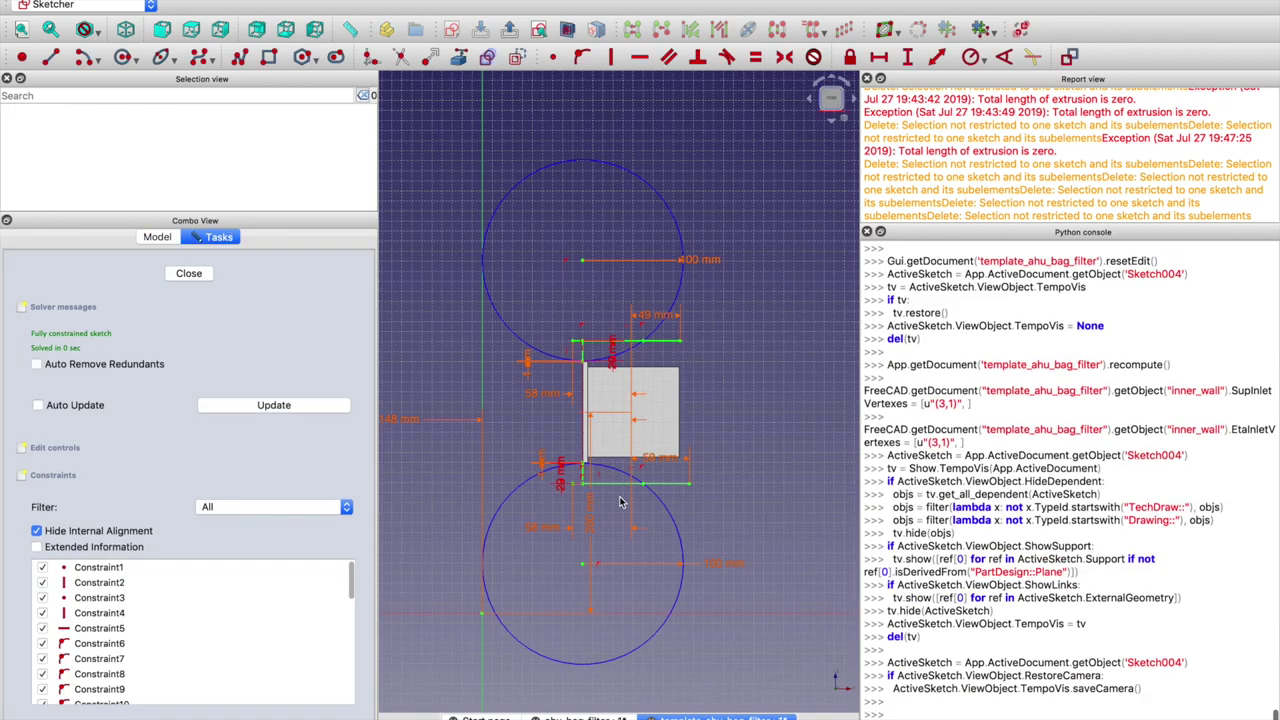
Close Sketch004 and select inner_wall to show its properties
{"action": "scroll", "coordinate": [618, 500], "scroll_direction": "up", "scroll_amount": 5}
{"action": "scroll", "coordinate": [611, 484], "scroll_direction": "down", "scroll_amount": 3}
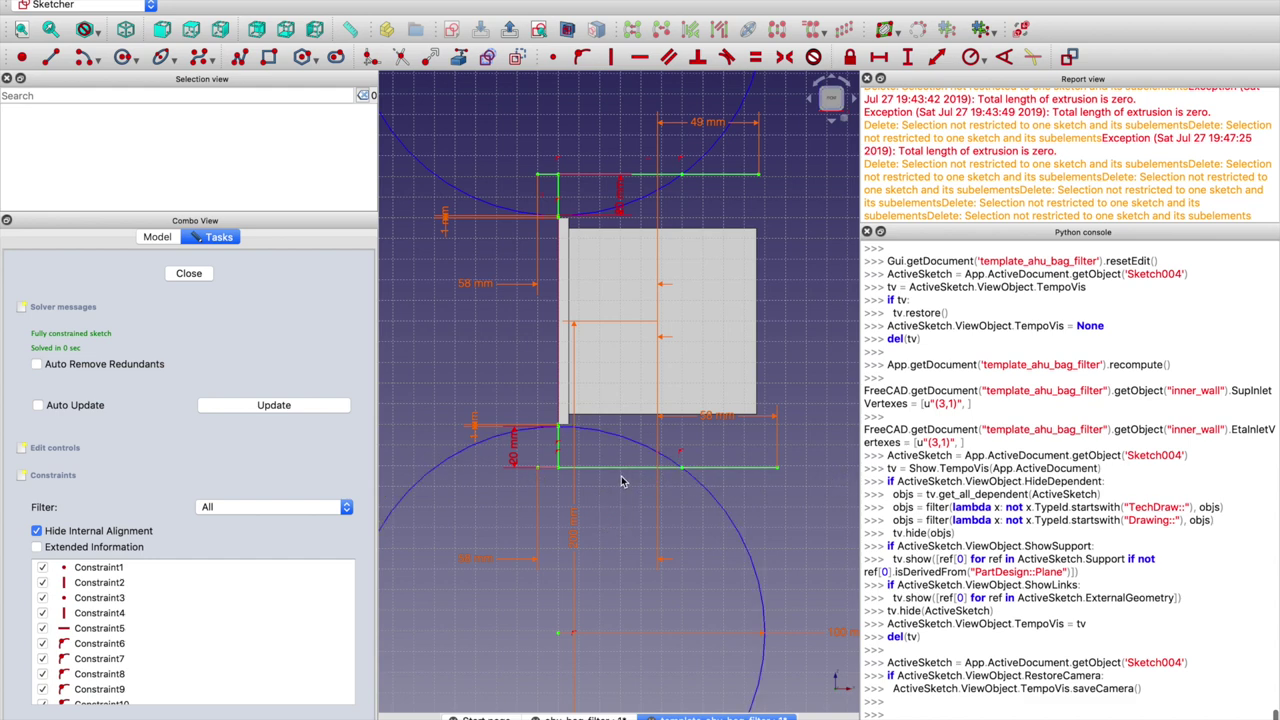
{"action": "left_click", "coordinate": [189, 275]}
{"action": "left_click", "coordinate": [128, 325]}
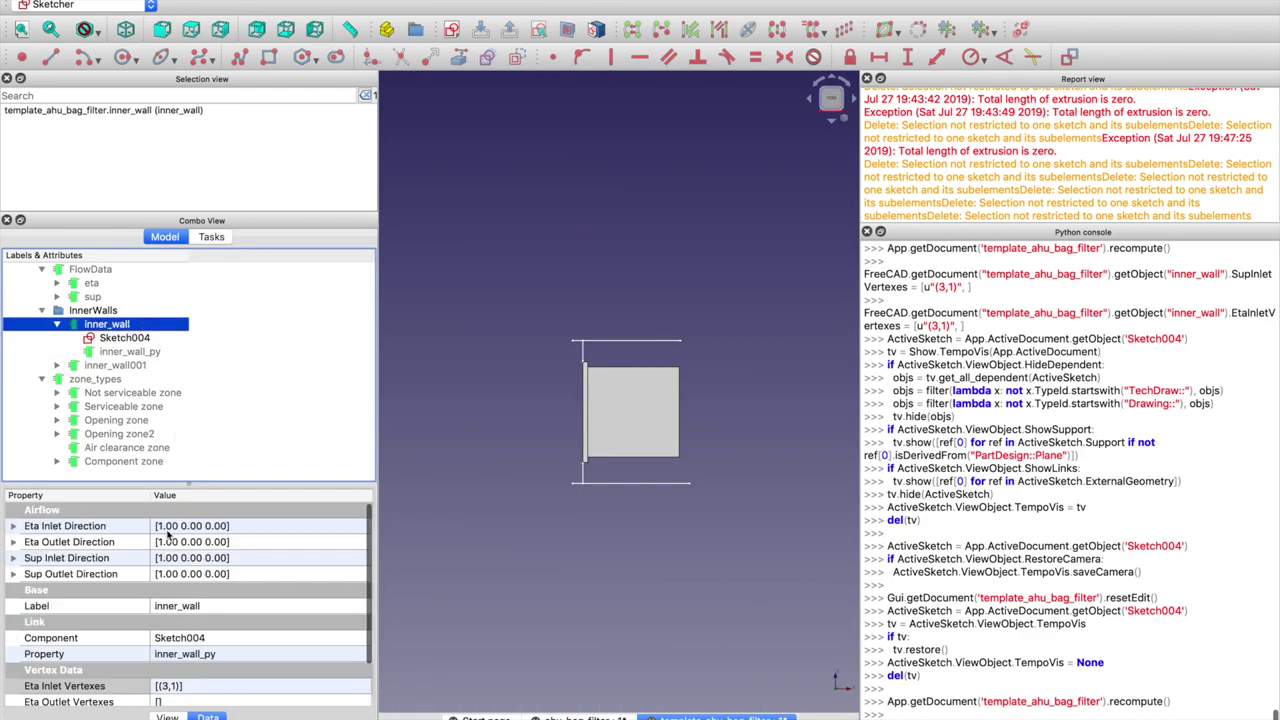
Add (8,1) to inner_wall's Sup Inlet Vertexes list
{"action": "scroll", "coordinate": [197, 648], "scroll_direction": "down", "scroll_amount": 2}
{"action": "left_click", "coordinate": [322, 672]}
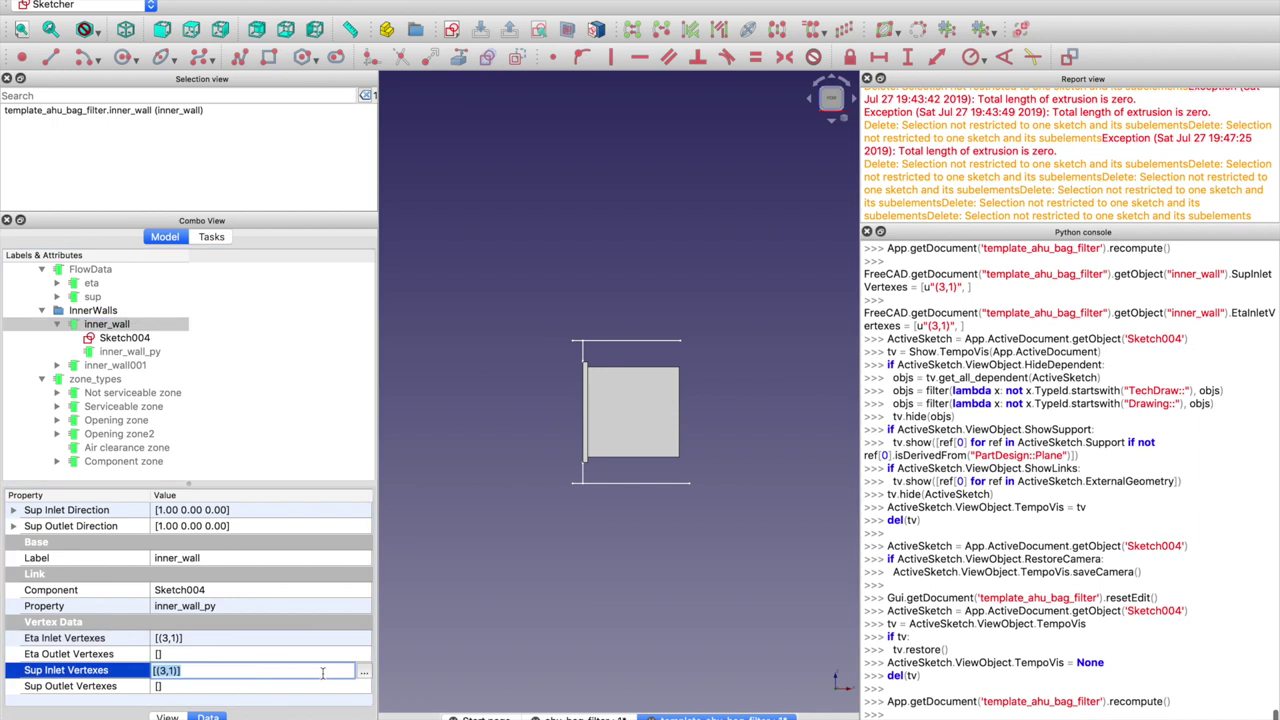
{"action": "left_click", "coordinate": [365, 673]}
{"action": "key", "text": "Return"}
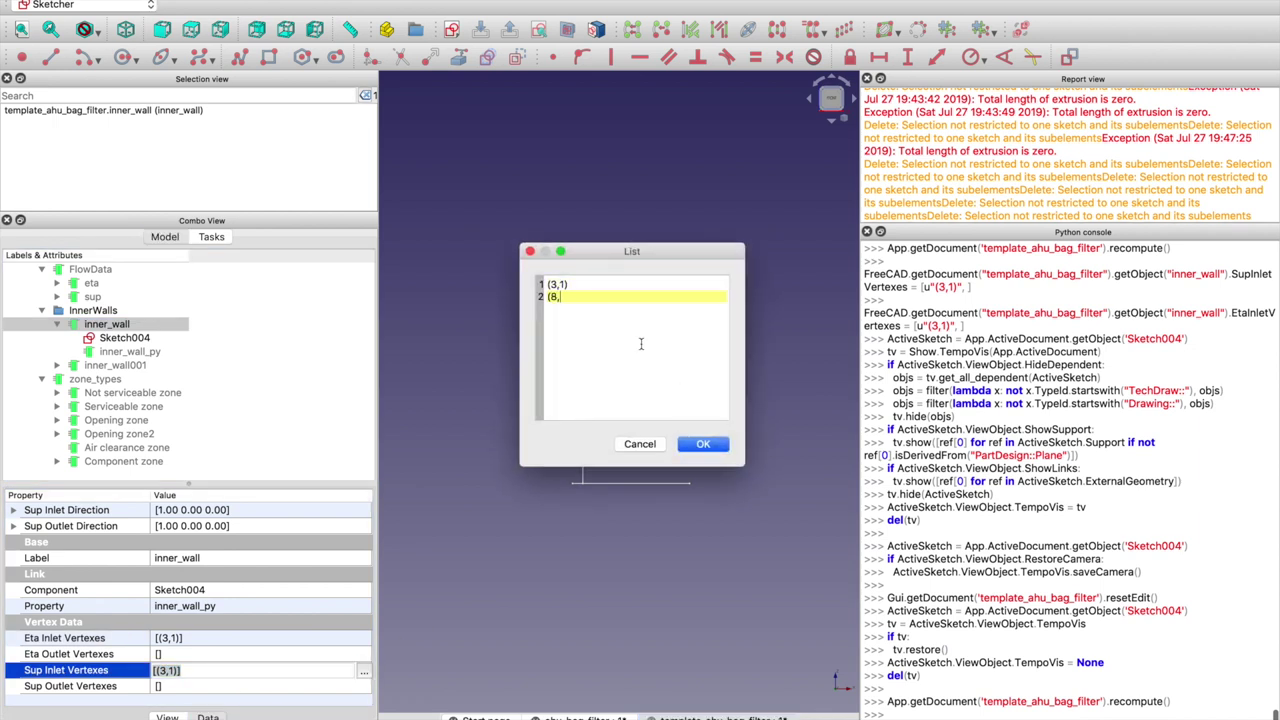
{"action": "left_click", "coordinate": [703, 443]}
Add (8,1) after (3,1) in the Eta Inlet Vertexes list
{"action": "left_click", "coordinate": [300, 638]}
{"action": "left_click", "coordinate": [364, 641]}
{"action": "left_click", "coordinate": [581, 287]}
{"action": "key", "text": "Return"}
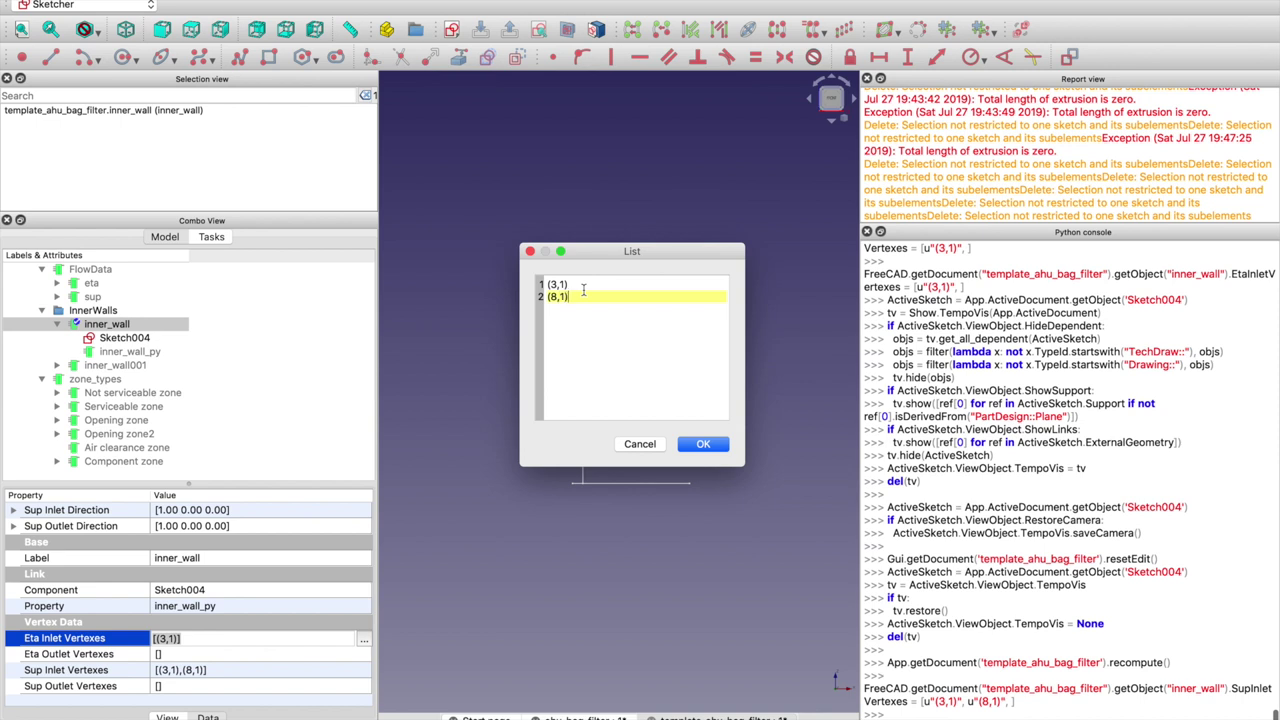
{"action": "left_click", "coordinate": [717, 446]}
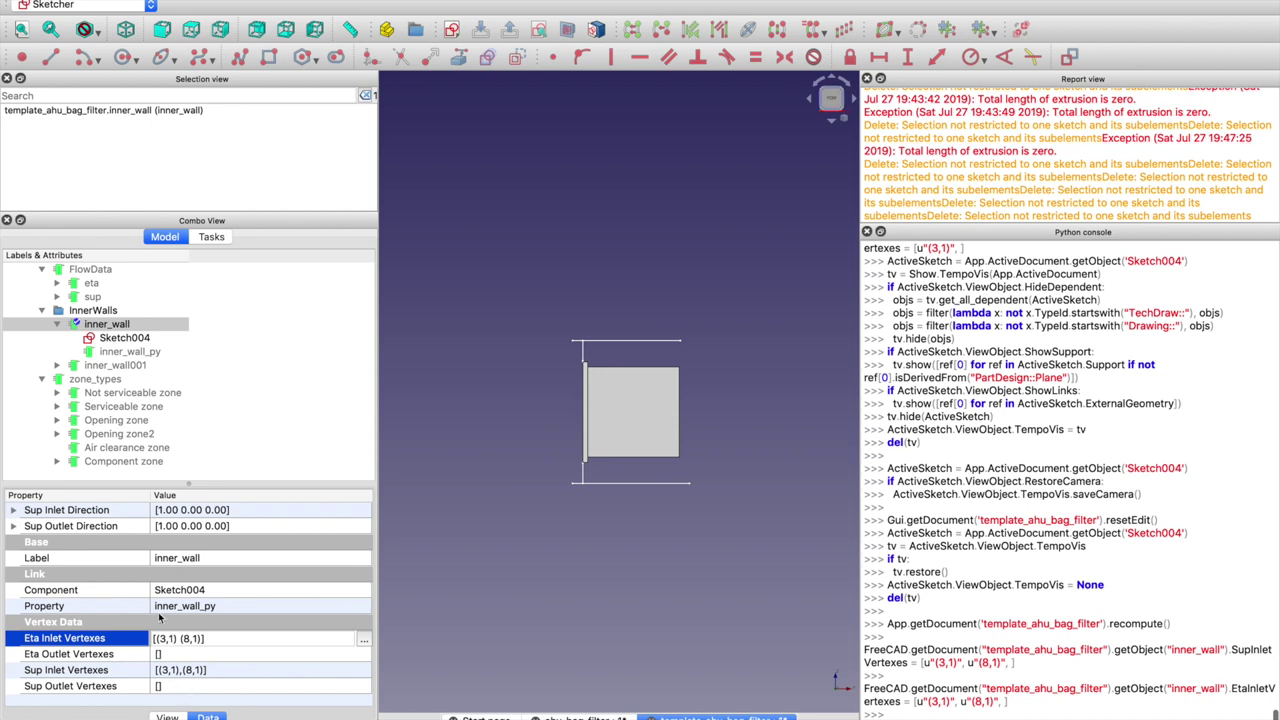
{"action": "left_click", "coordinate": [121, 339]}
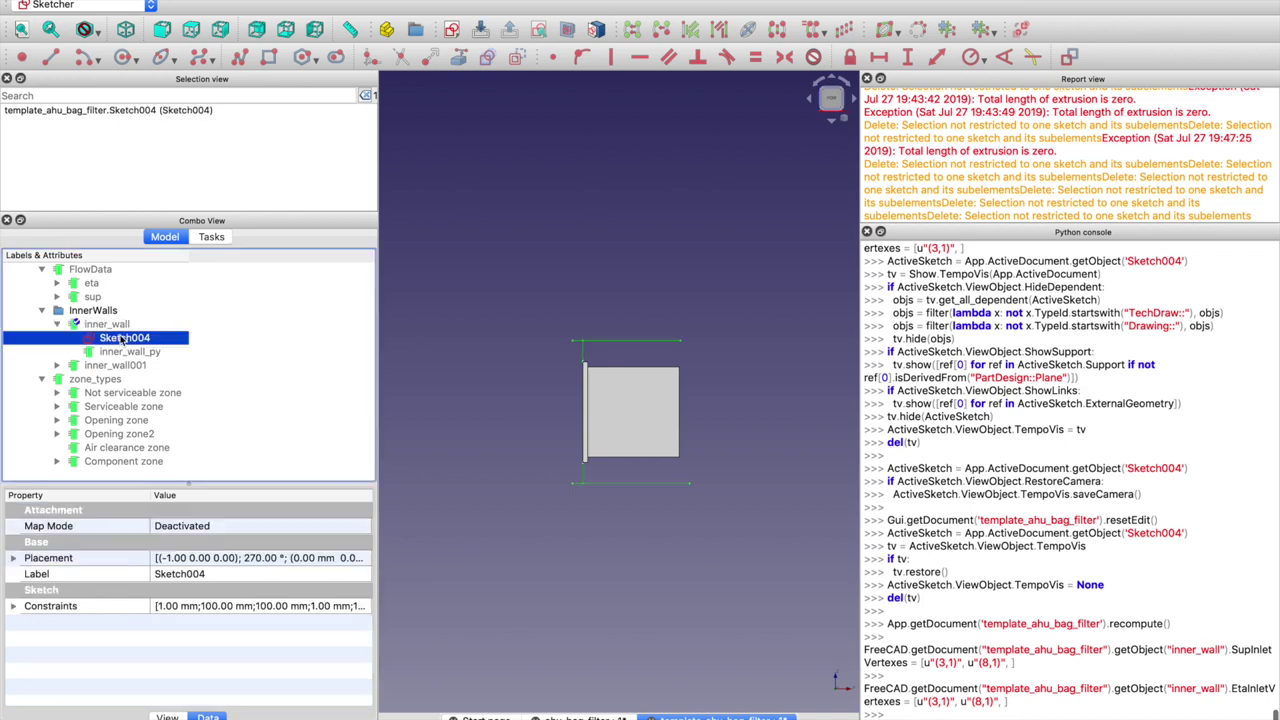
{"action": "double_click", "coordinate": [121, 339]}
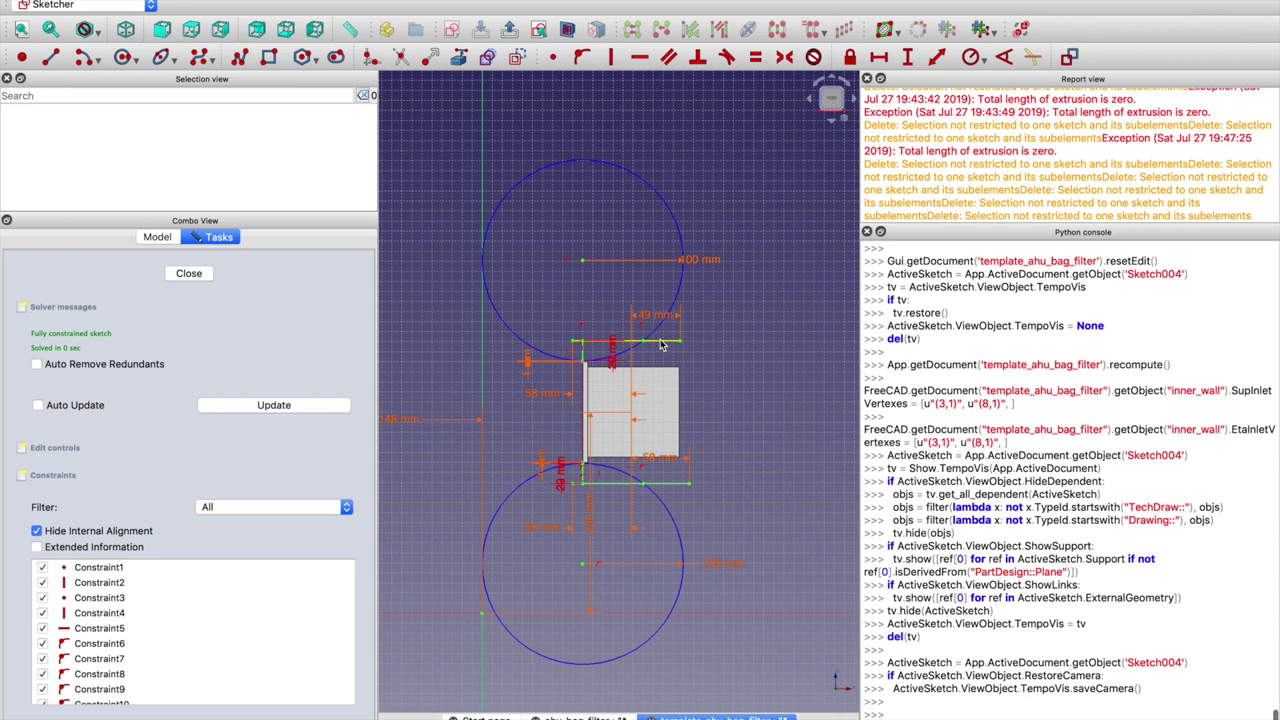
{"action": "left_click", "coordinate": [189, 273]}
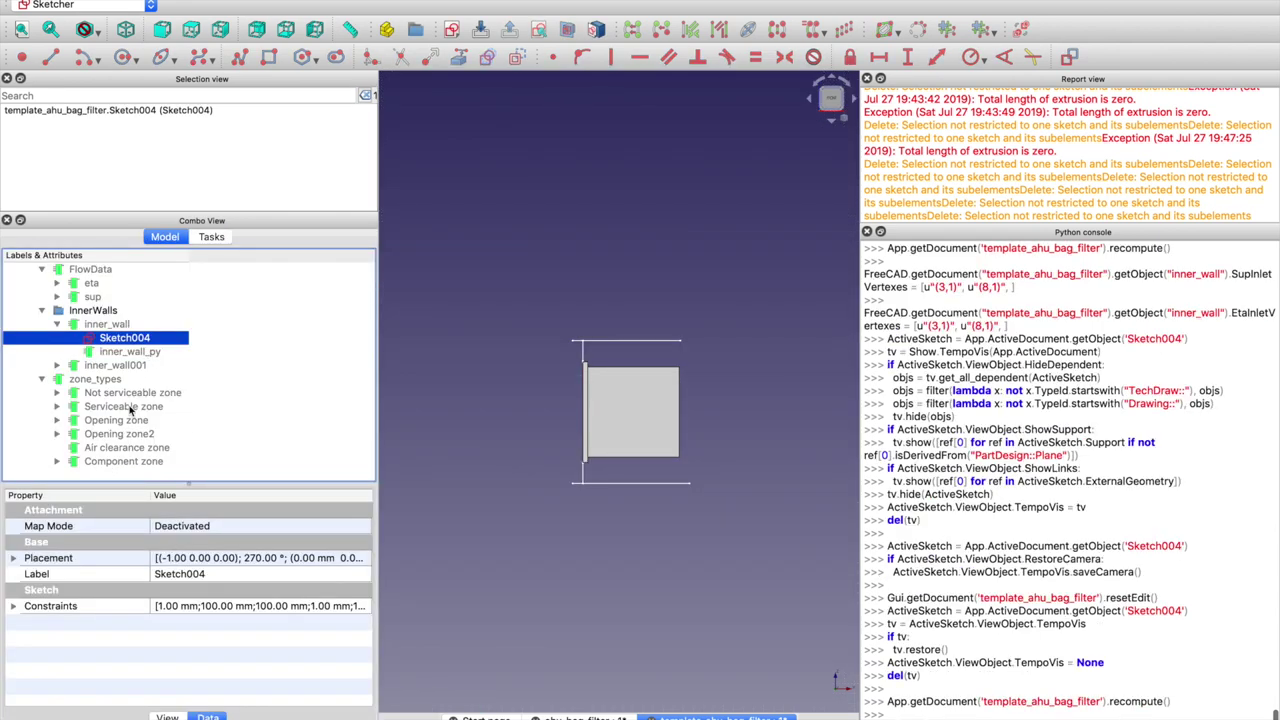
{"action": "left_click", "coordinate": [106, 380]}
{"action": "left_click", "coordinate": [132, 352]}
{"action": "left_click", "coordinate": [135, 340]}
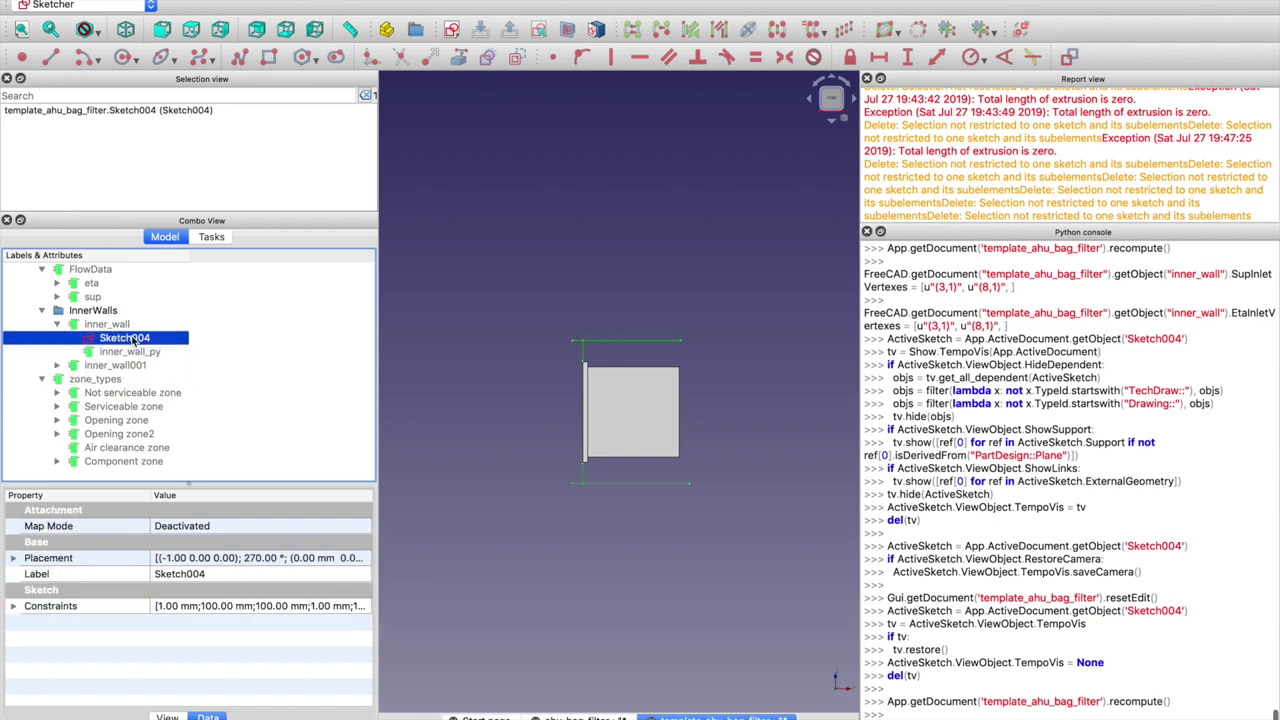
{"action": "left_click", "coordinate": [106, 325]}
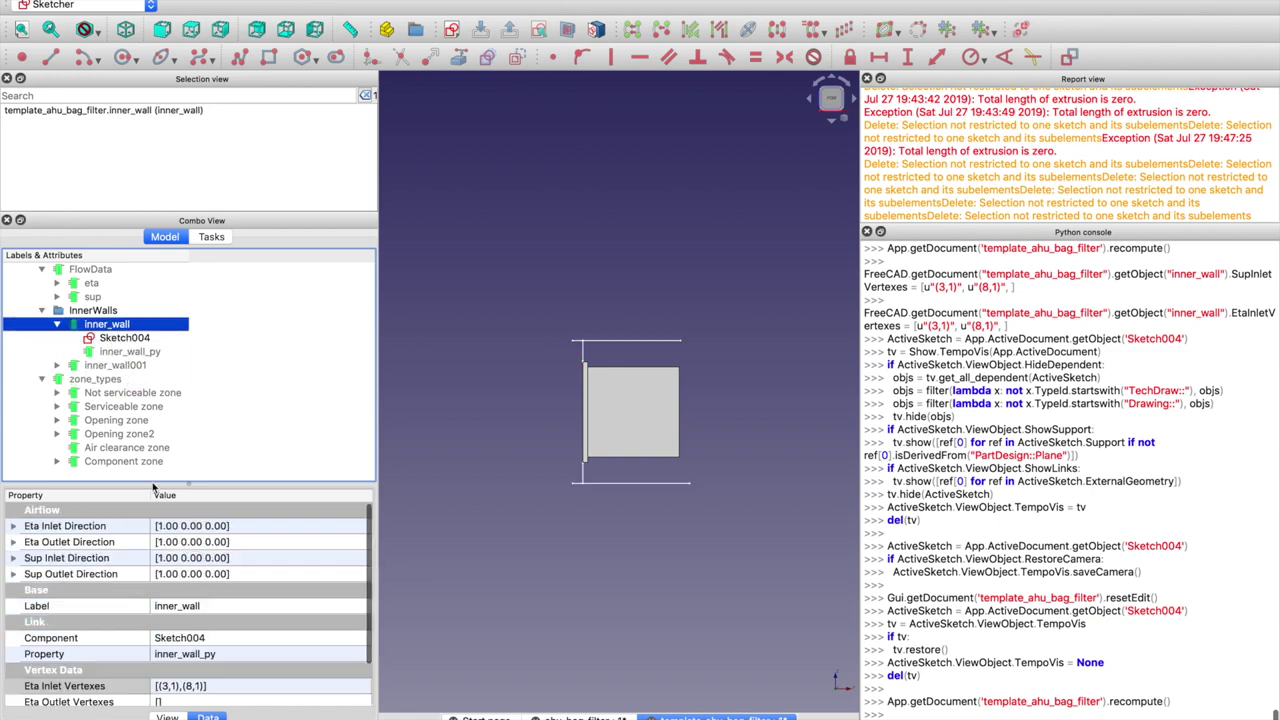
Set inner_wall's Eta Outlet Vertexes to [(3,2),(8,2)]
{"action": "scroll", "coordinate": [185, 660], "scroll_direction": "down", "scroll_amount": 1}
{"action": "left_click", "coordinate": [182, 654]}
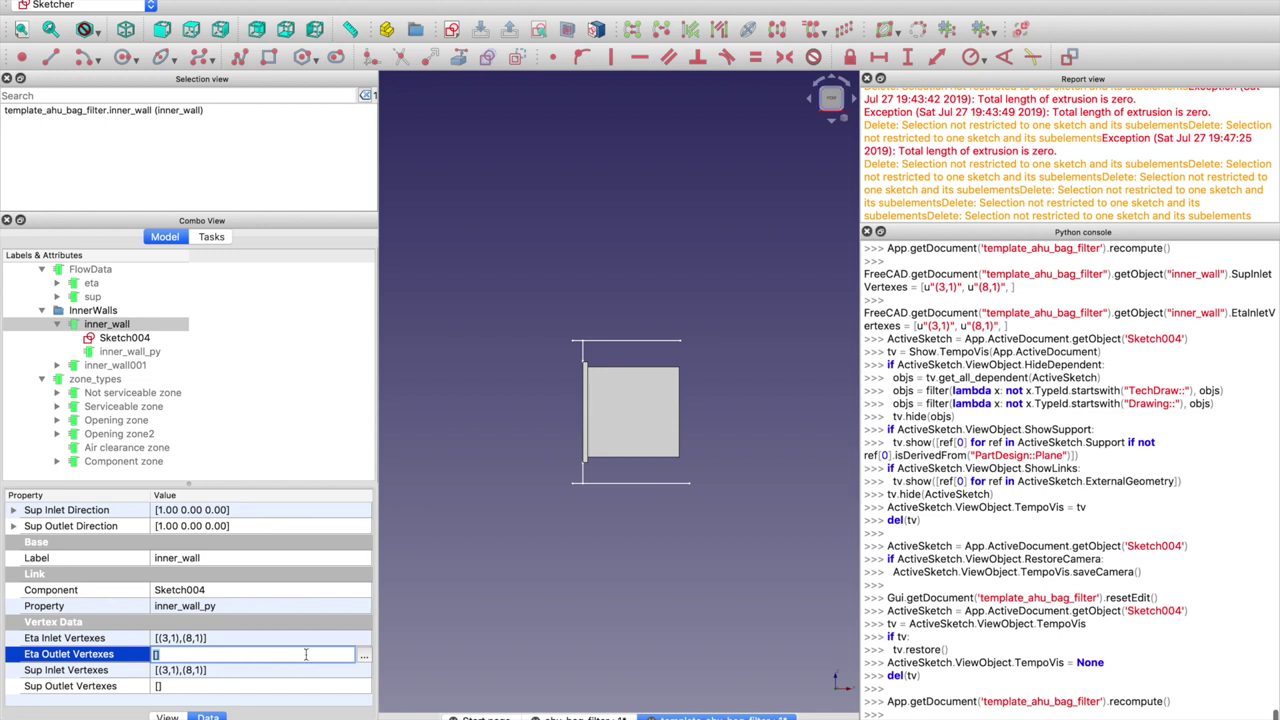
{"action": "left_click", "coordinate": [363, 656]}
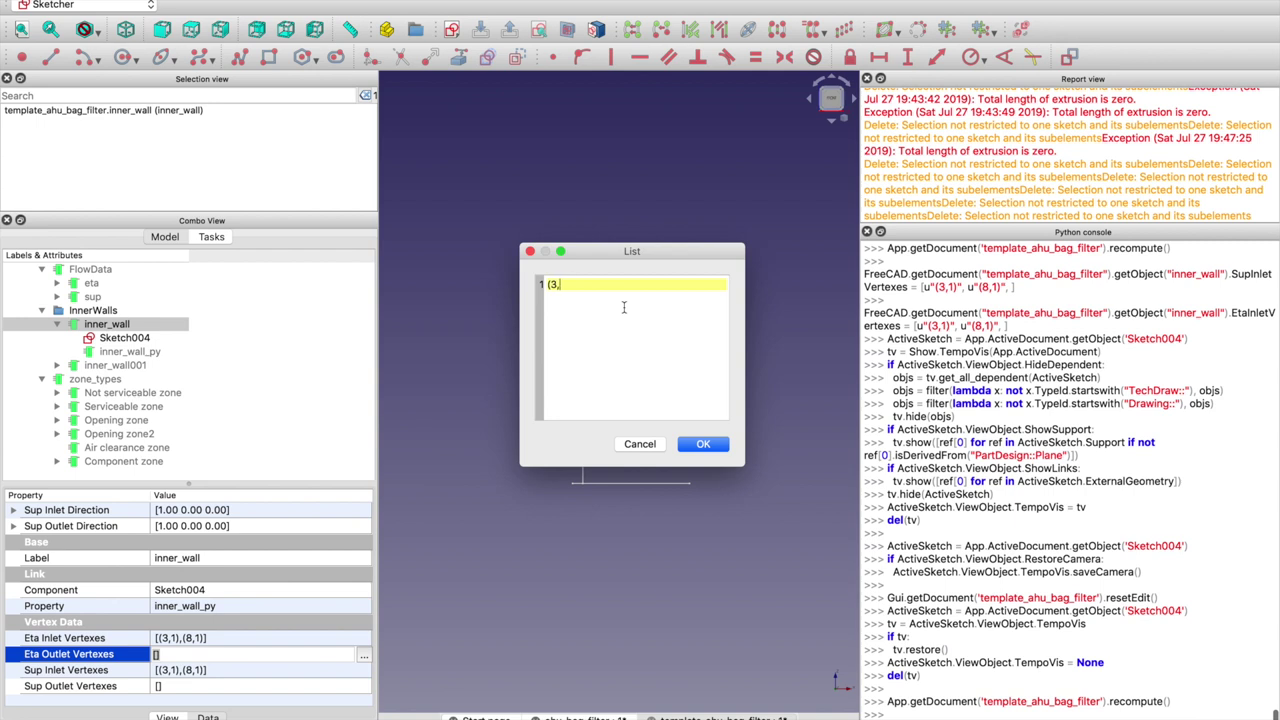
{"action": "type", "text": "(3,2)"}
{"action": "key", "text": "Return"}
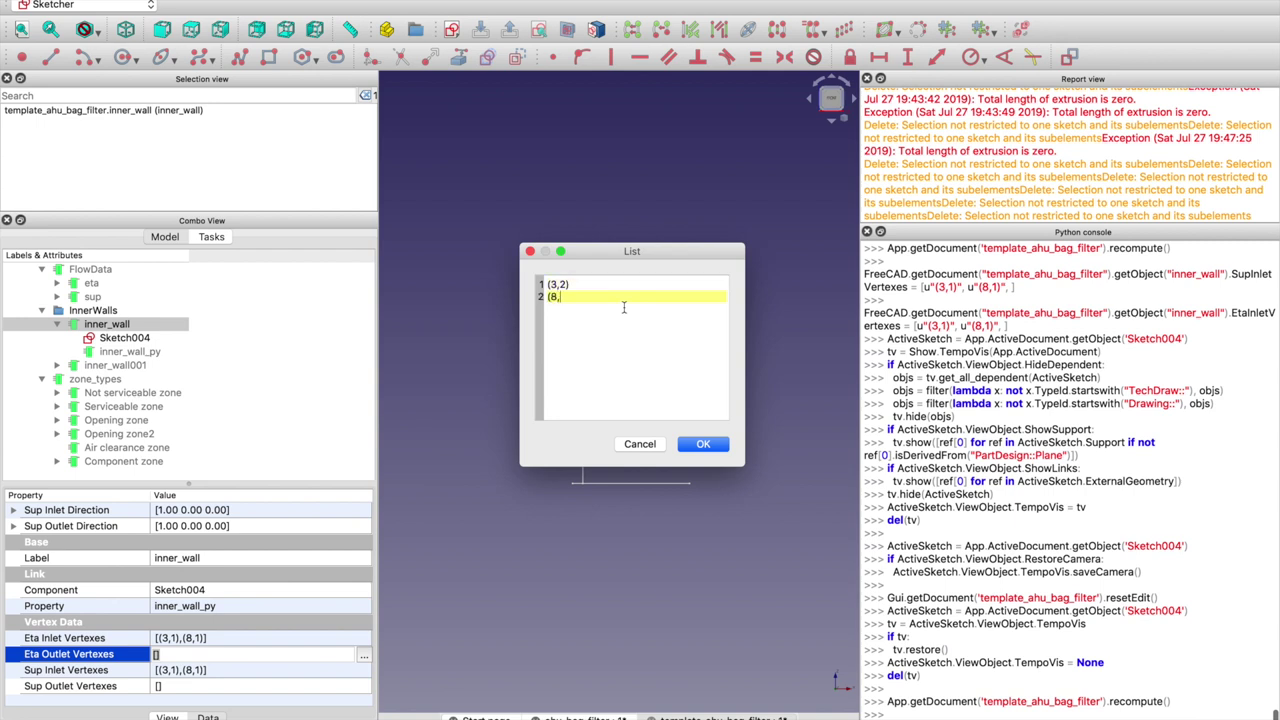
{"action": "left_click", "coordinate": [702, 443]}
Set Sup Outlet Vertexes to [(3,2),(8,2)], fixing the mistyped (8,1), and save
{"action": "left_click", "coordinate": [205, 688]}
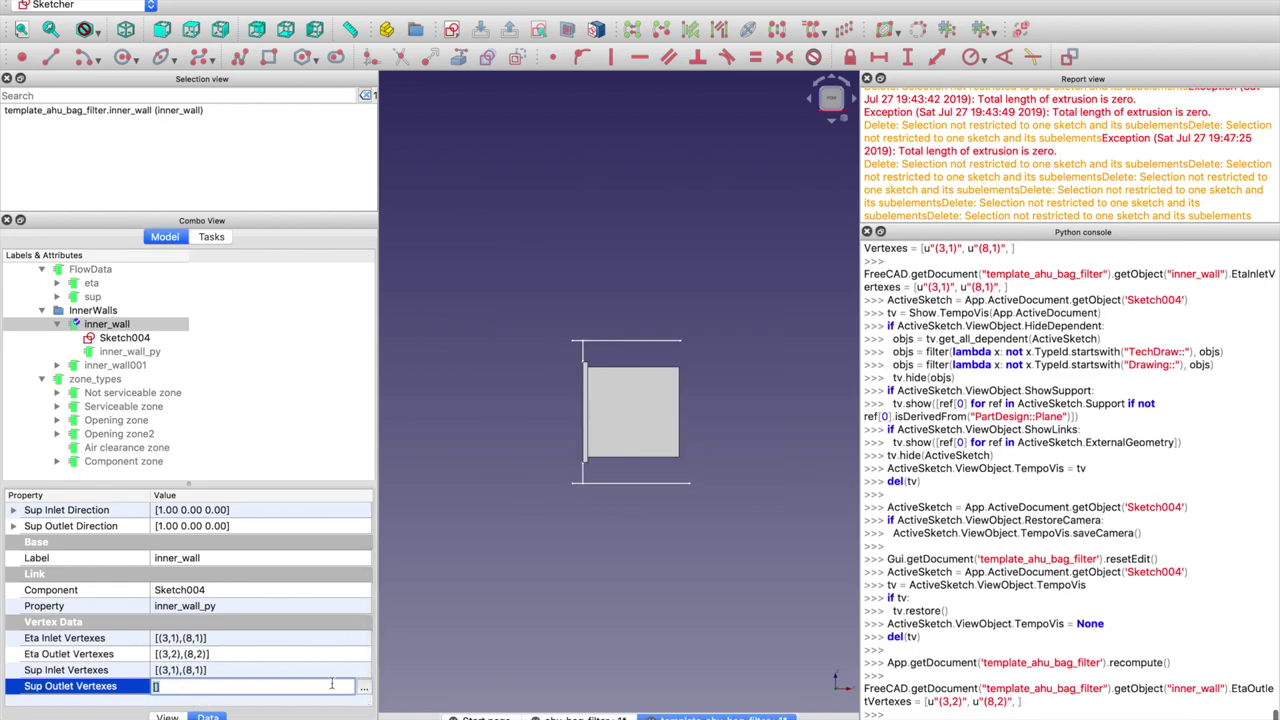
{"action": "left_click", "coordinate": [363, 687]}
{"action": "left_click", "coordinate": [654, 287]}
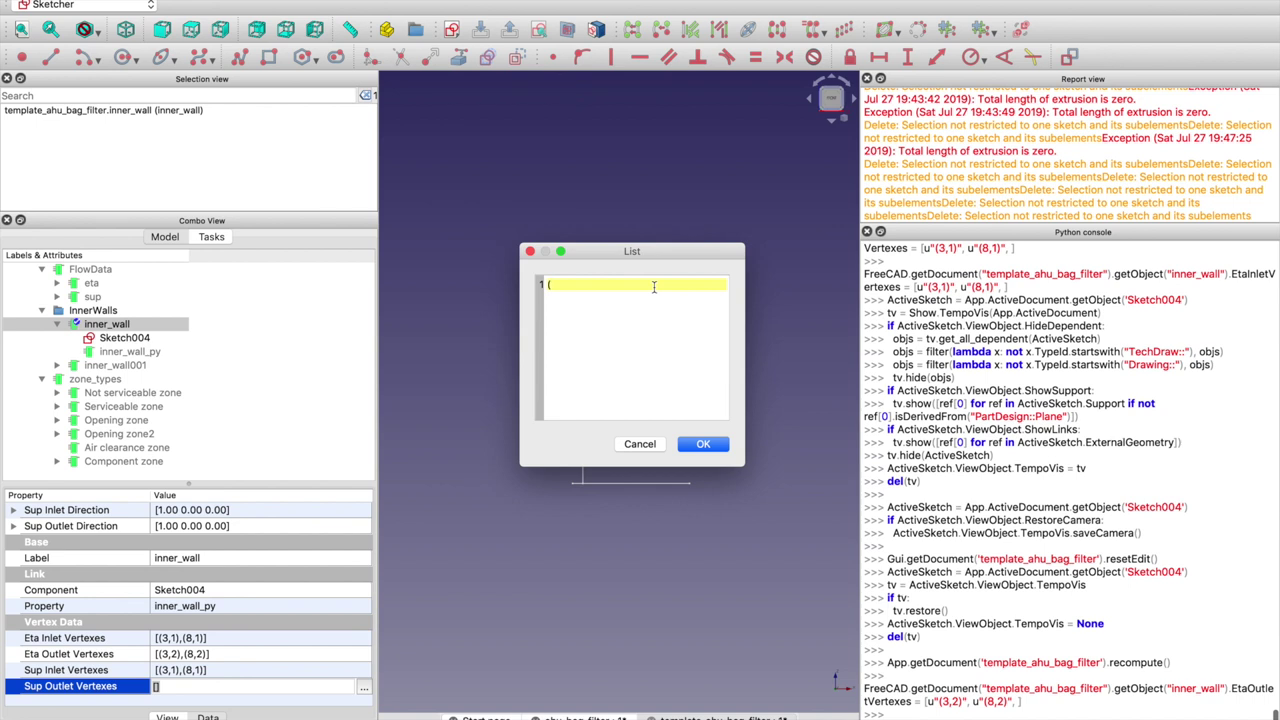
{"action": "type", "text": "(3,2)"}
{"action": "key", "text": "Return"}
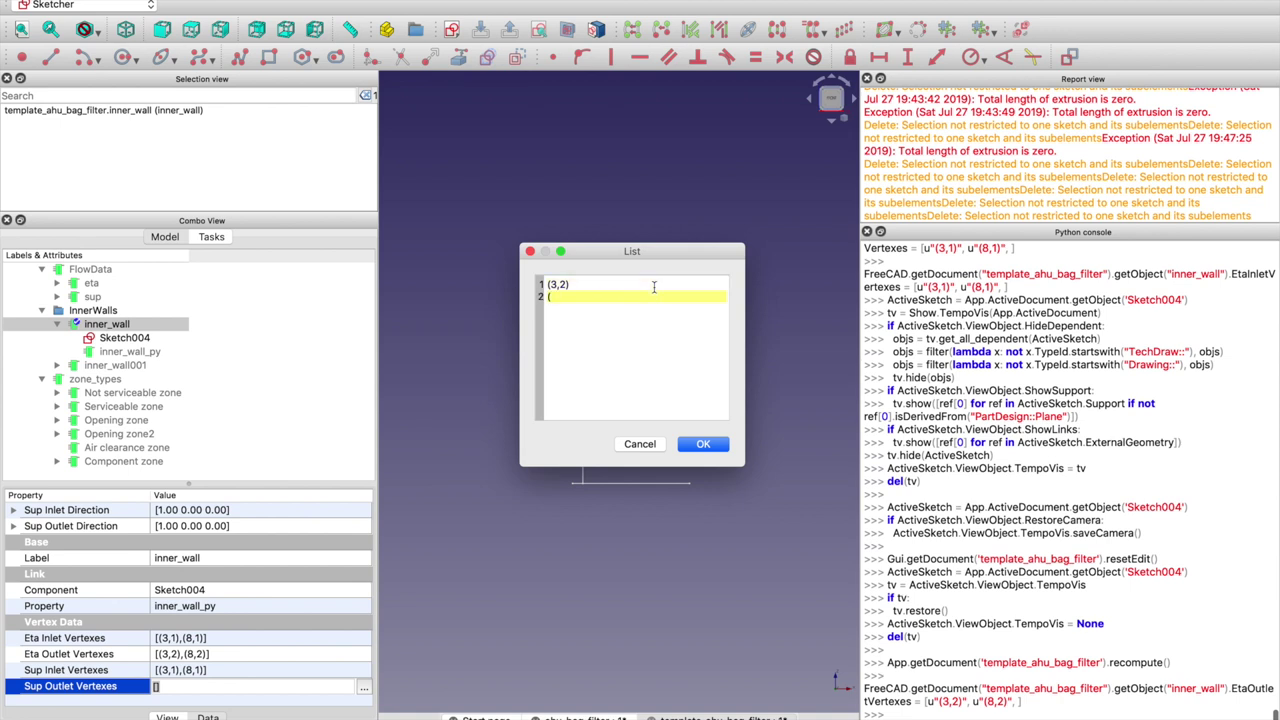
{"action": "type", "text": "(8,1)"}
{"action": "left_click", "coordinate": [703, 444]}
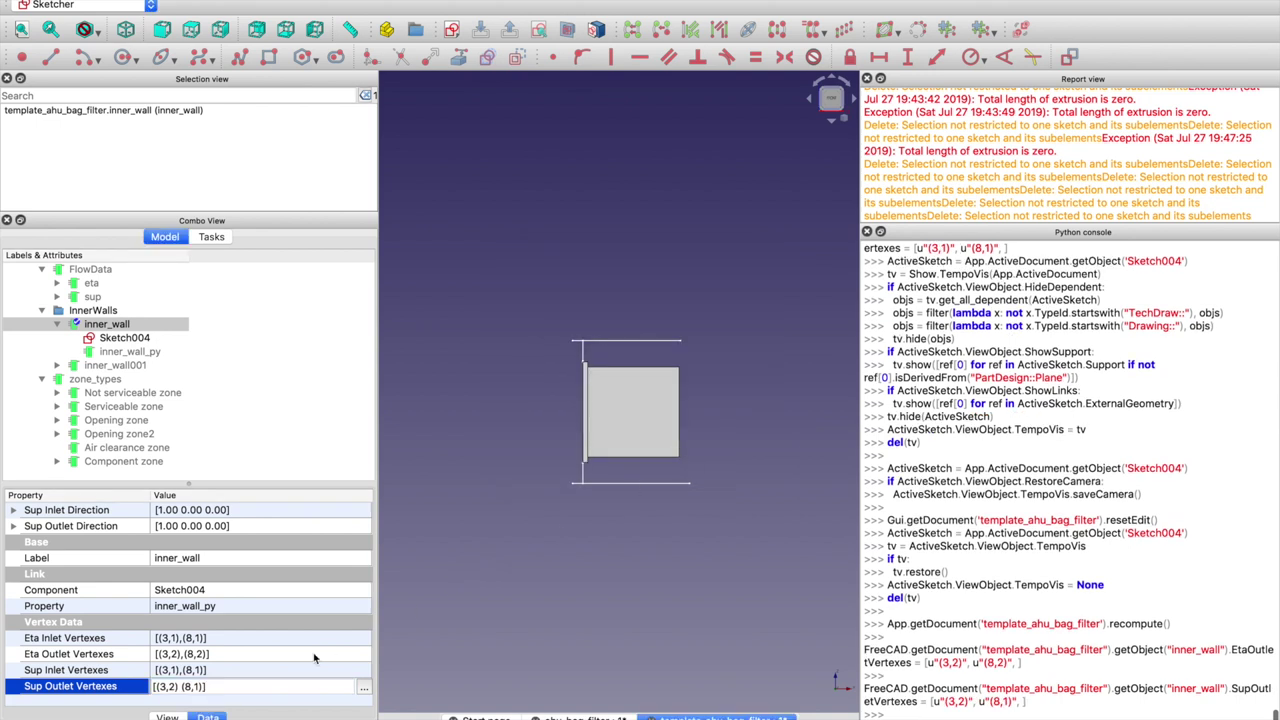
{"action": "left_click", "coordinate": [364, 688]}
{"action": "left_click", "coordinate": [579, 303]}
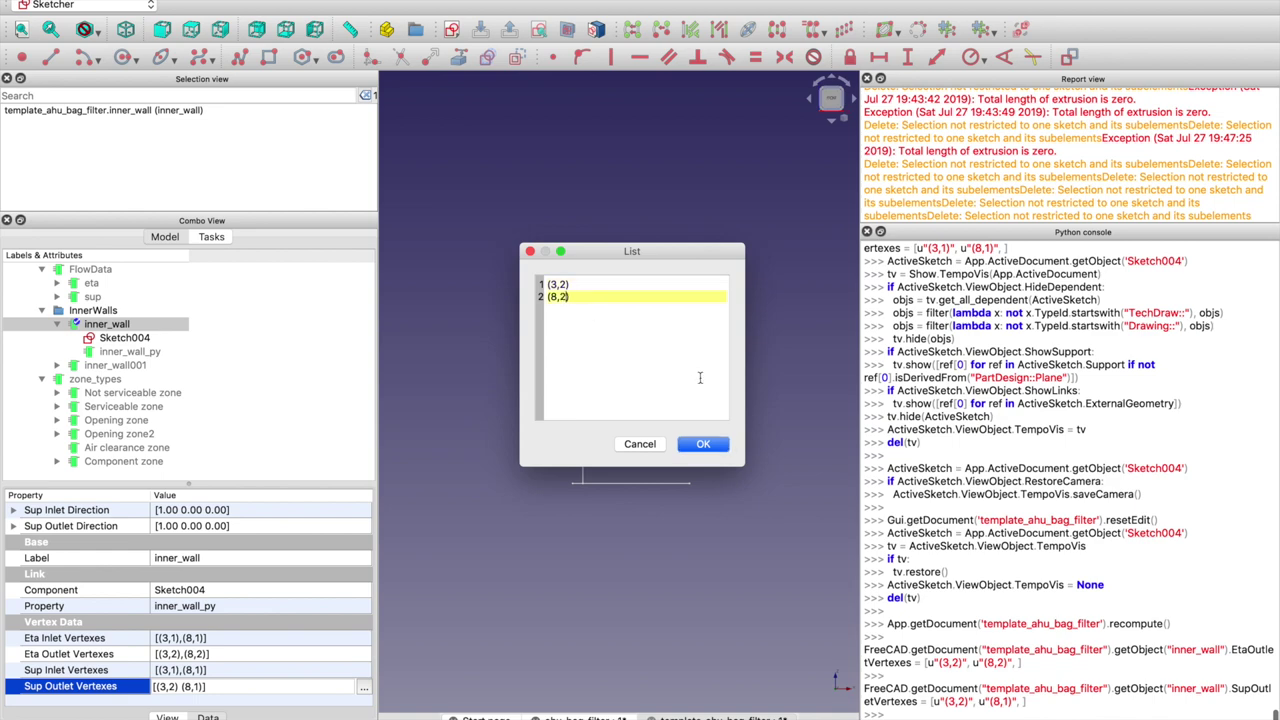
{"action": "left_click", "coordinate": [703, 443]}
{"action": "key", "text": "ctrl+s"}
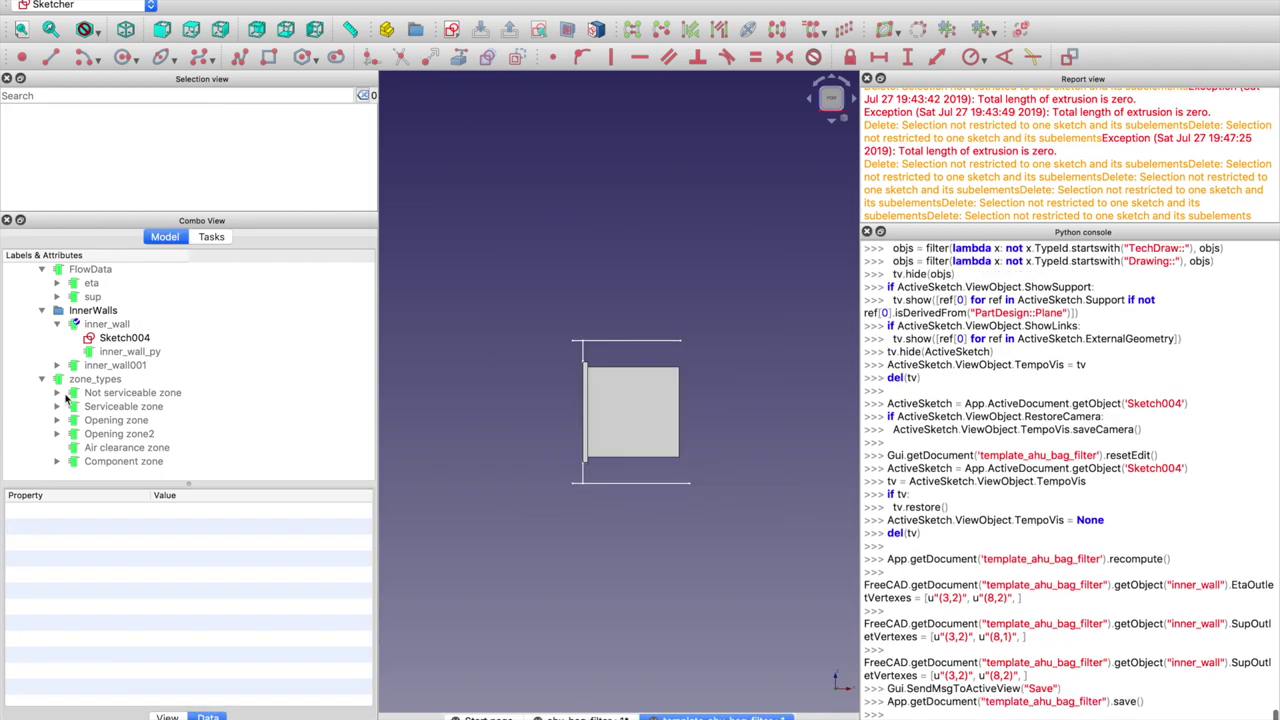
{"action": "left_click", "coordinate": [104, 324]}
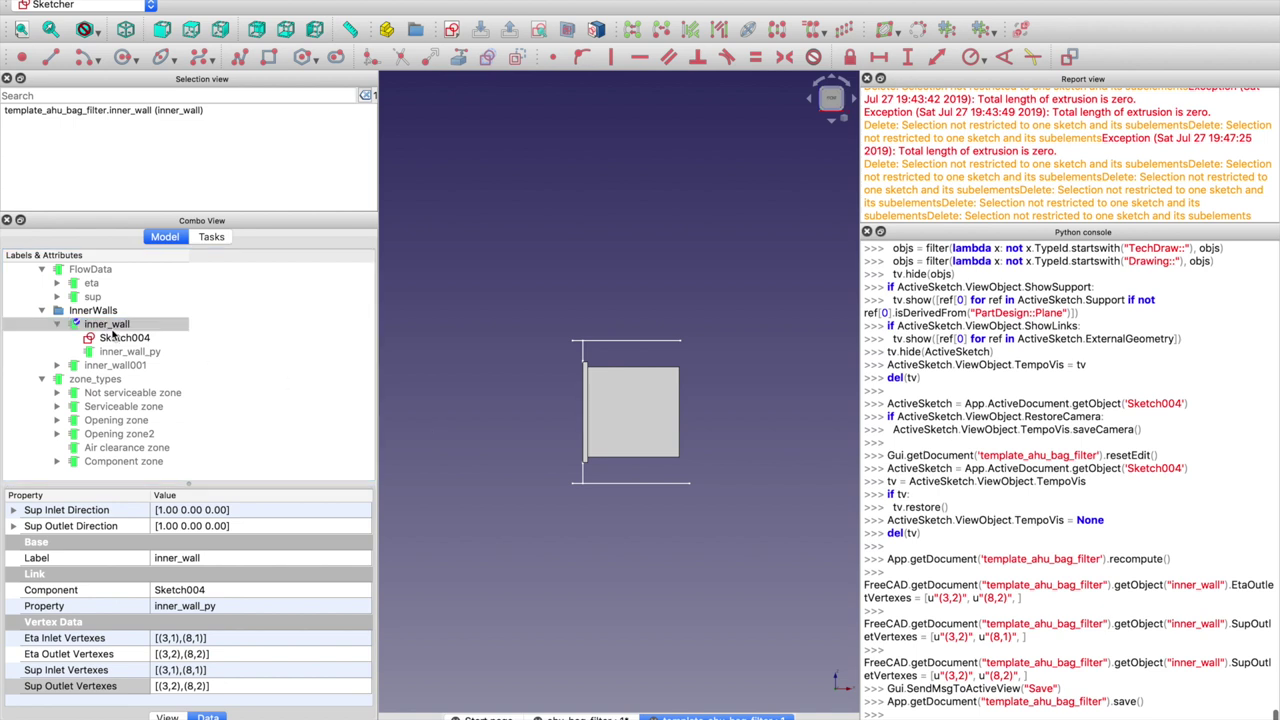
Inspect inner_wall, inner_wall001 and inner_wall_py001 in the Model tree
{"action": "left_click", "coordinate": [112, 331]}
{"action": "left_click", "coordinate": [57, 365]}
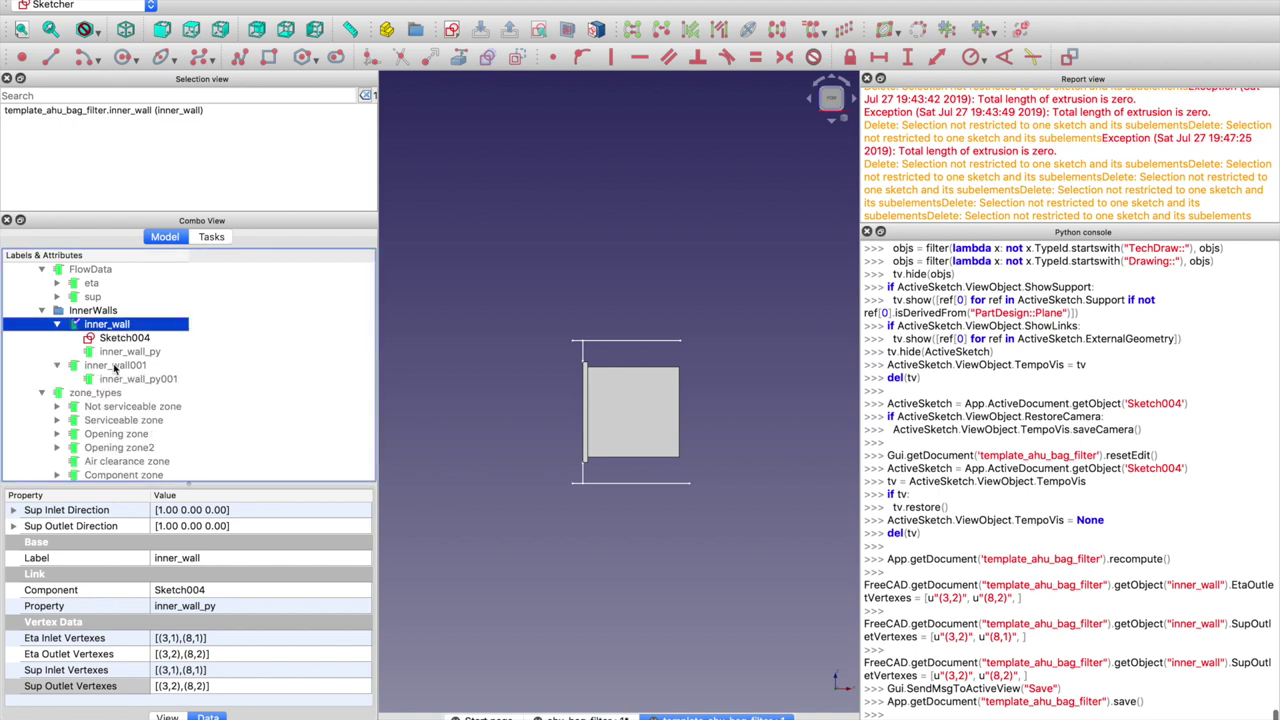
{"action": "left_click", "coordinate": [131, 381]}
{"action": "left_click", "coordinate": [132, 368]}
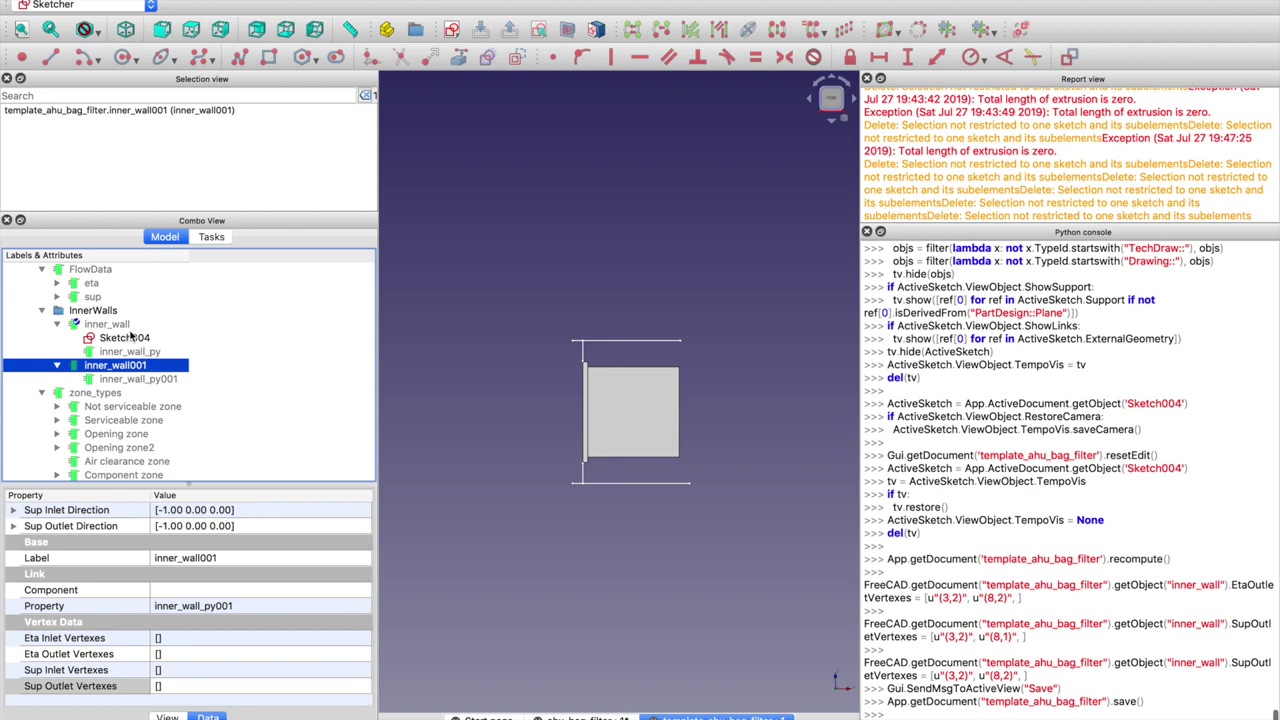
{"action": "scroll", "coordinate": [128, 334], "scroll_direction": "up", "scroll_amount": 5}
Set the air bag filter shape's placement angle to 180°
{"action": "left_click", "coordinate": [124, 326]}
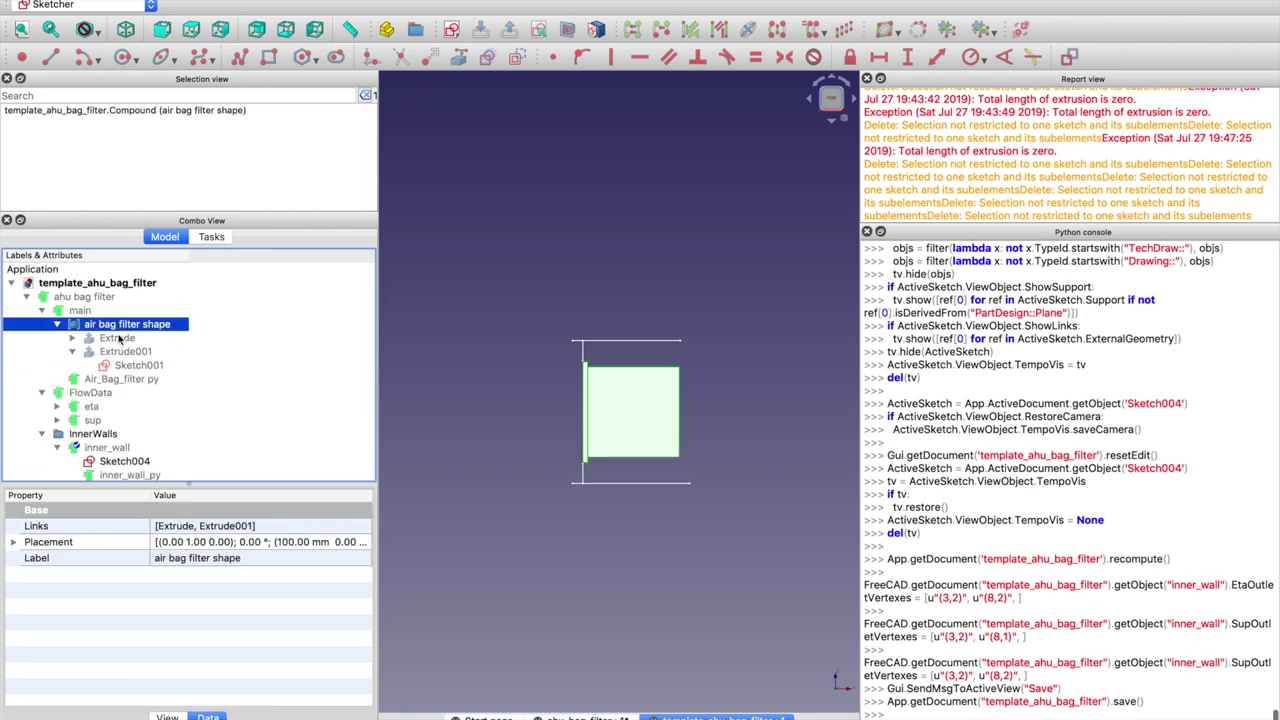
{"action": "left_click", "coordinate": [120, 313]}
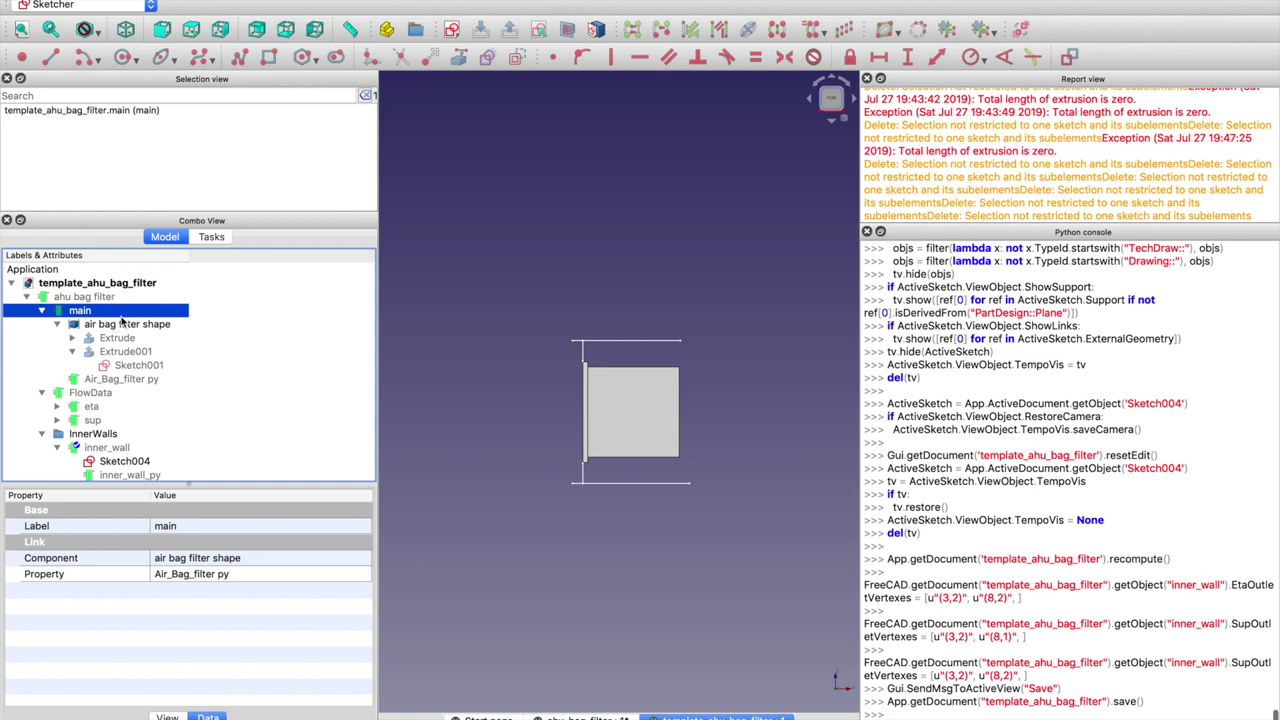
{"action": "left_click", "coordinate": [125, 325]}
{"action": "left_click", "coordinate": [14, 542]}
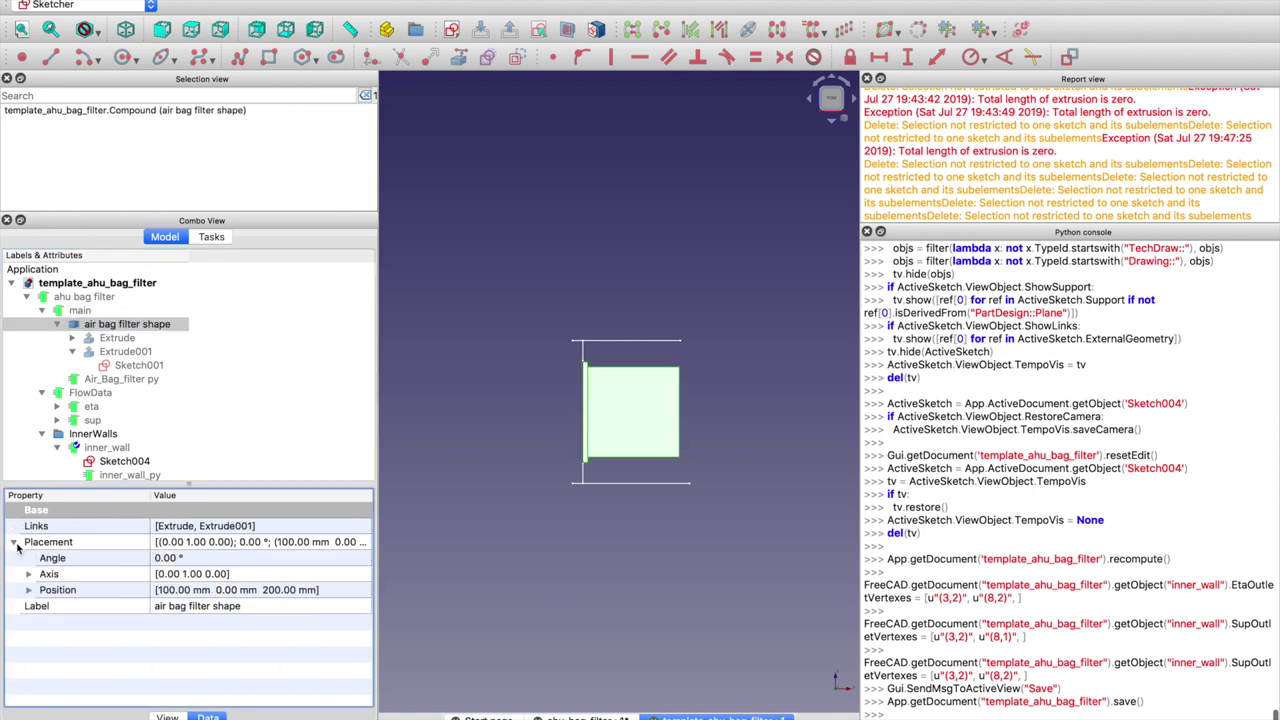
{"action": "left_click", "coordinate": [158, 558]}
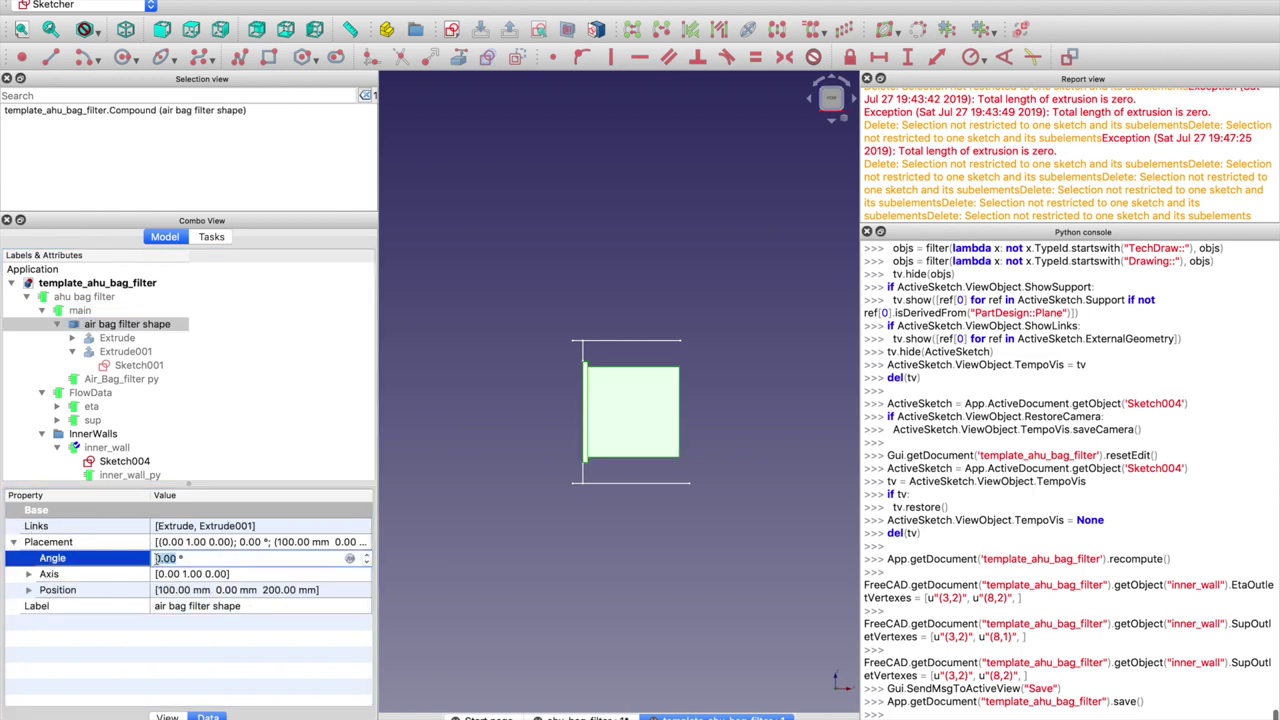
{"action": "type", "text": "180"}
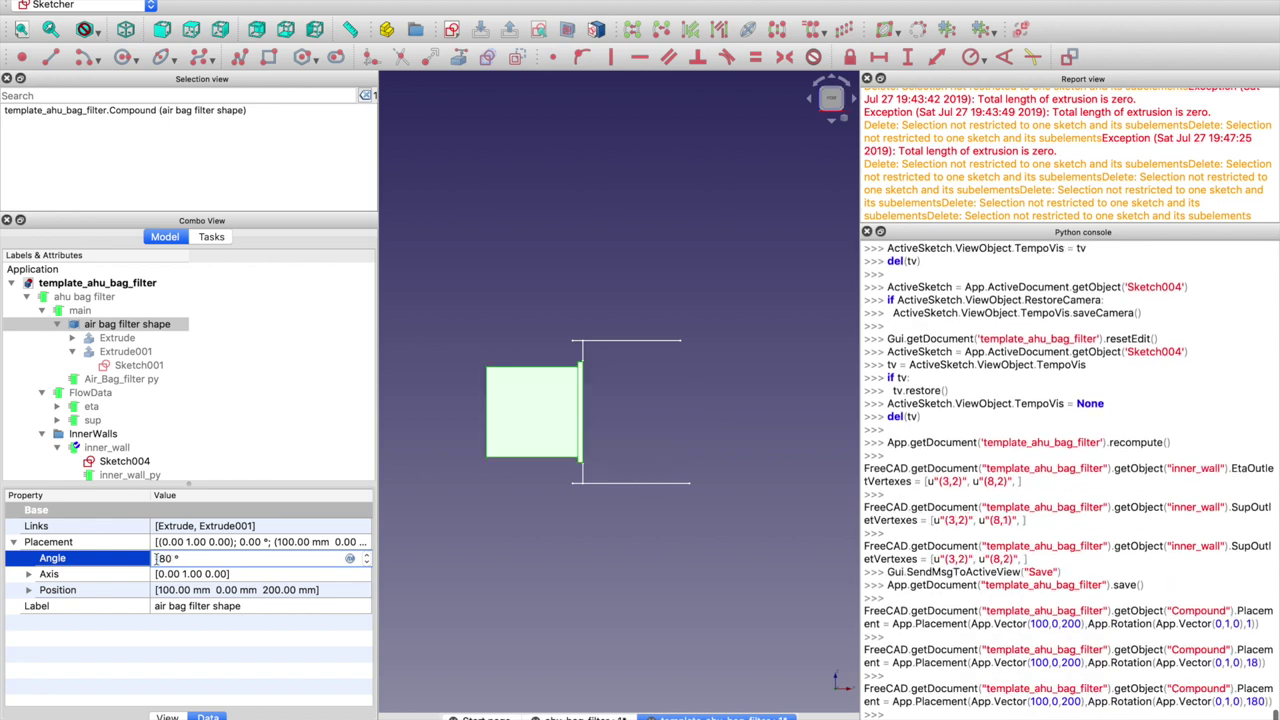
{"action": "key", "text": "Return"}
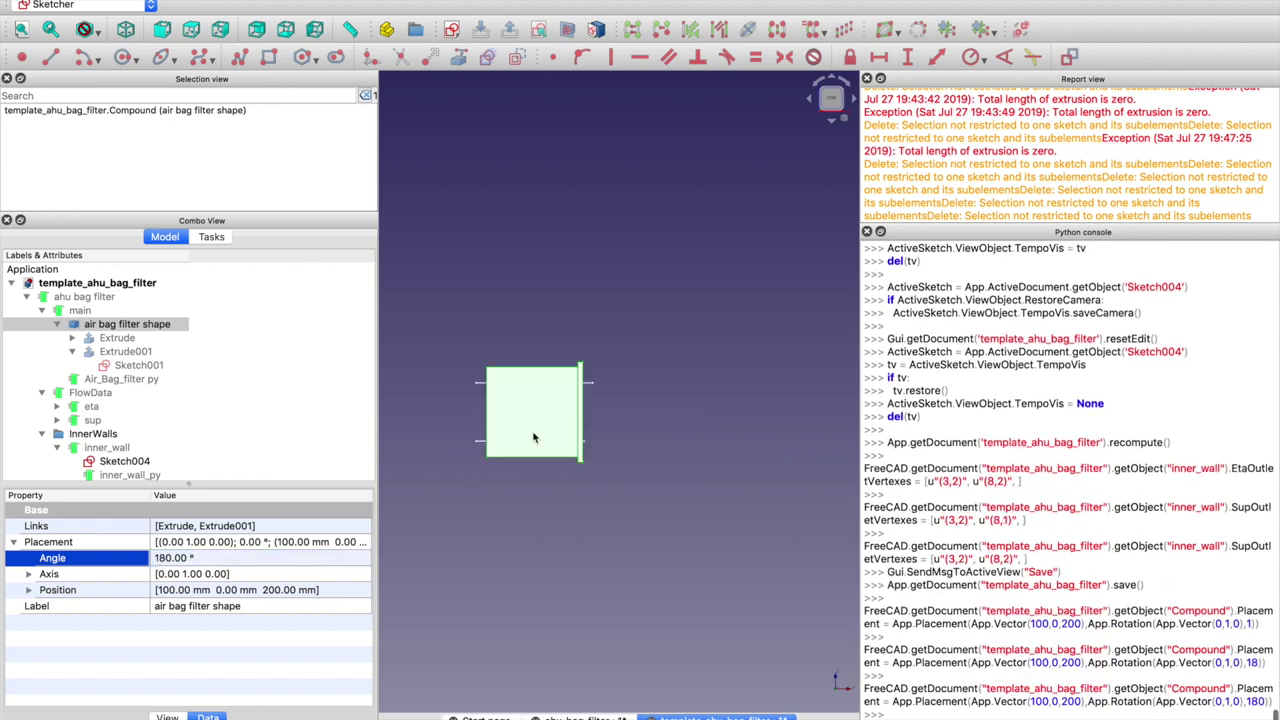
Inspect a vertex of Sketch004 in the 3-D view
{"action": "scroll", "coordinate": [546, 436], "scroll_direction": "up", "scroll_amount": 3}
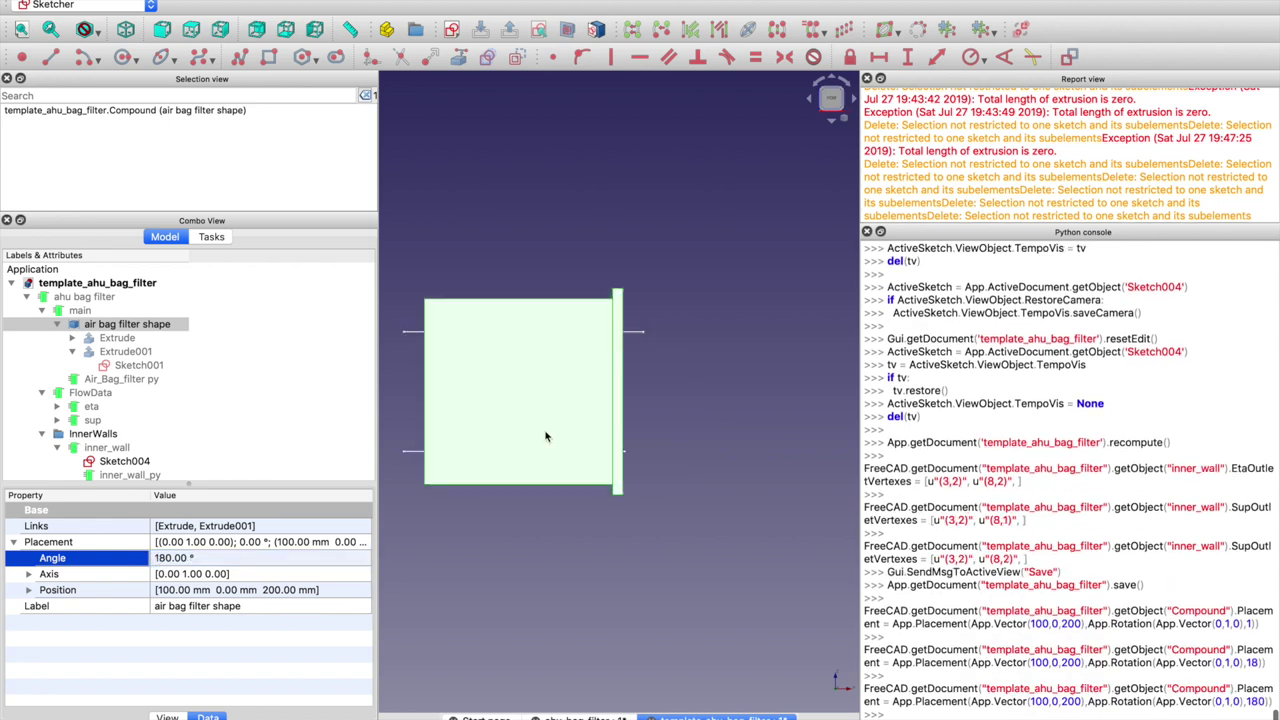
{"action": "left_click", "coordinate": [619, 451]}
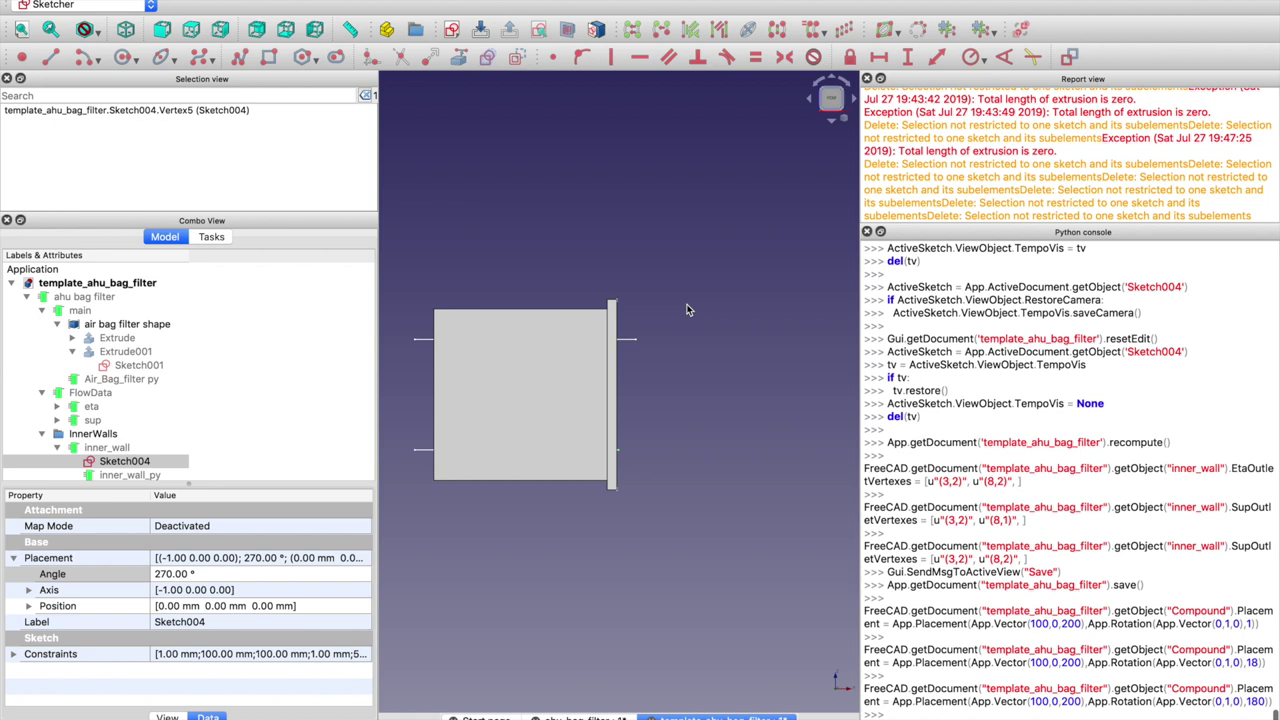
{"action": "scroll", "coordinate": [172, 394], "scroll_direction": "down", "scroll_amount": 5}
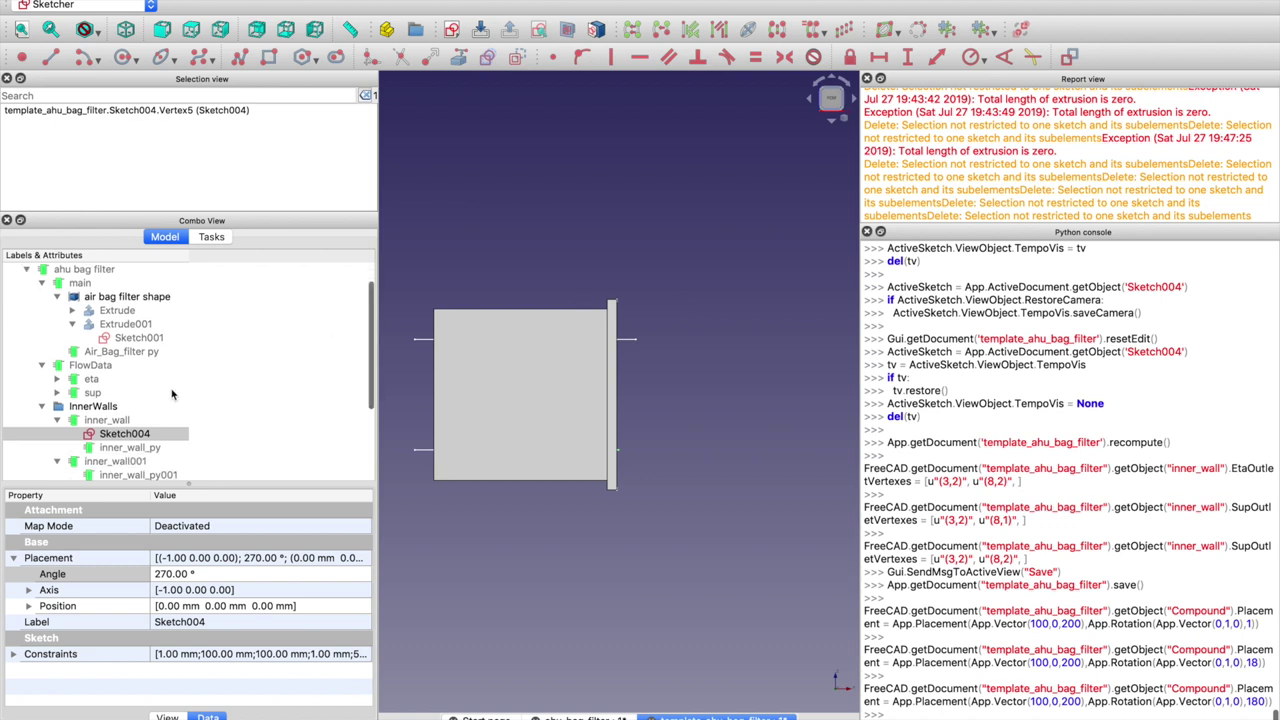
{"action": "scroll", "coordinate": [172, 394], "scroll_direction": "up", "scroll_amount": 2}
{"action": "scroll", "coordinate": [172, 394], "scroll_direction": "up", "scroll_amount": 2}
{"action": "scroll", "coordinate": [172, 394], "scroll_direction": "down", "scroll_amount": 2}
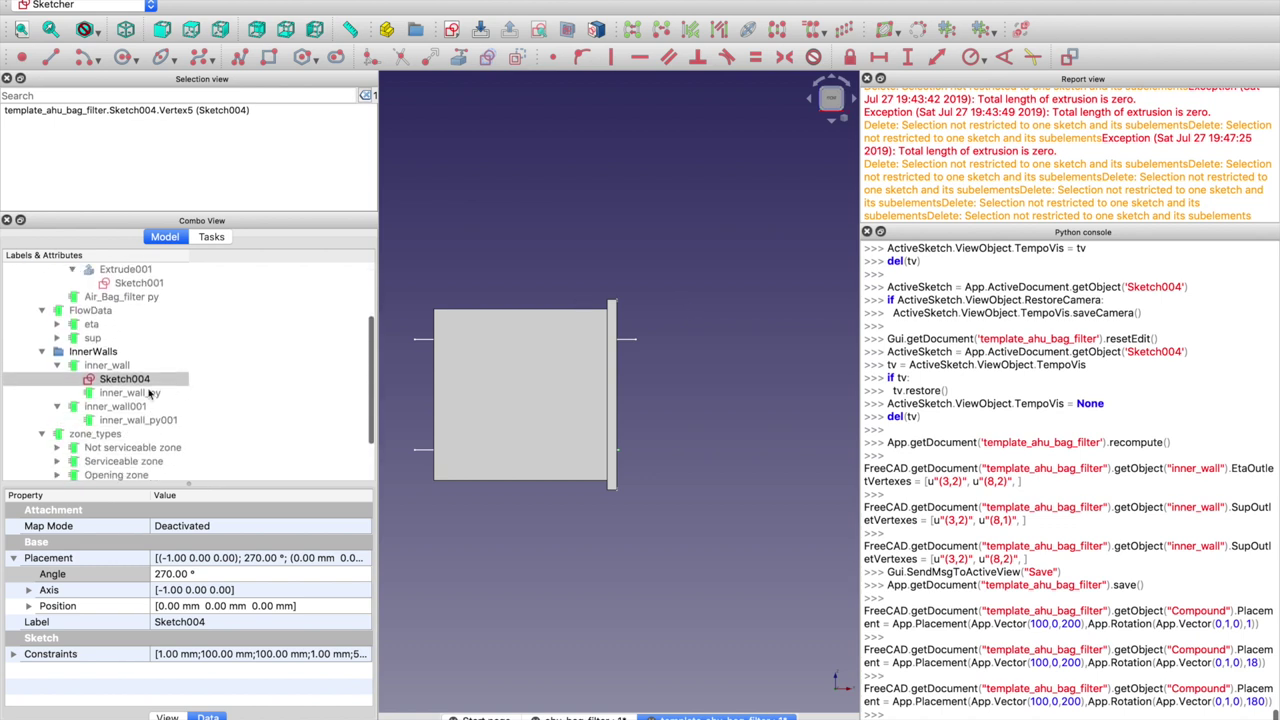
{"action": "scroll", "coordinate": [130, 345], "scroll_direction": "up", "scroll_amount": 2}
Change the air bag filter shape's placement angle to 0° and recentre the view on it
{"action": "left_click", "coordinate": [130, 325]}
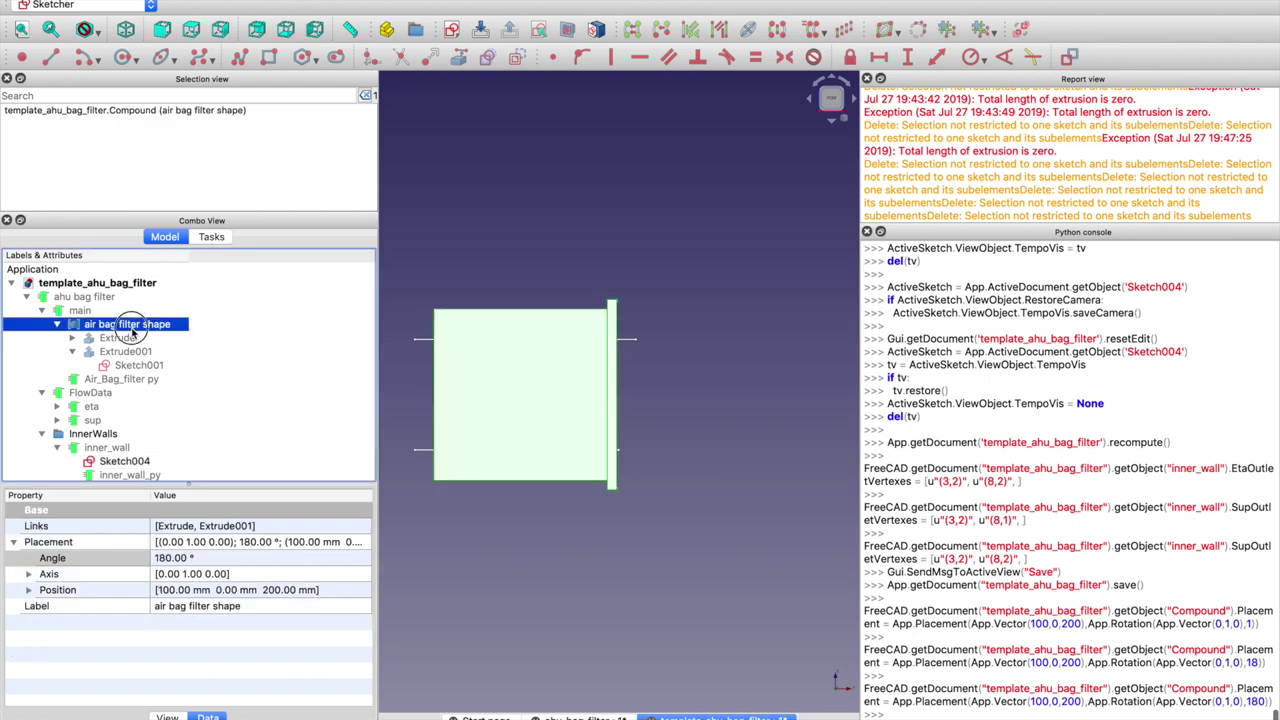
{"action": "left_click", "coordinate": [165, 558]}
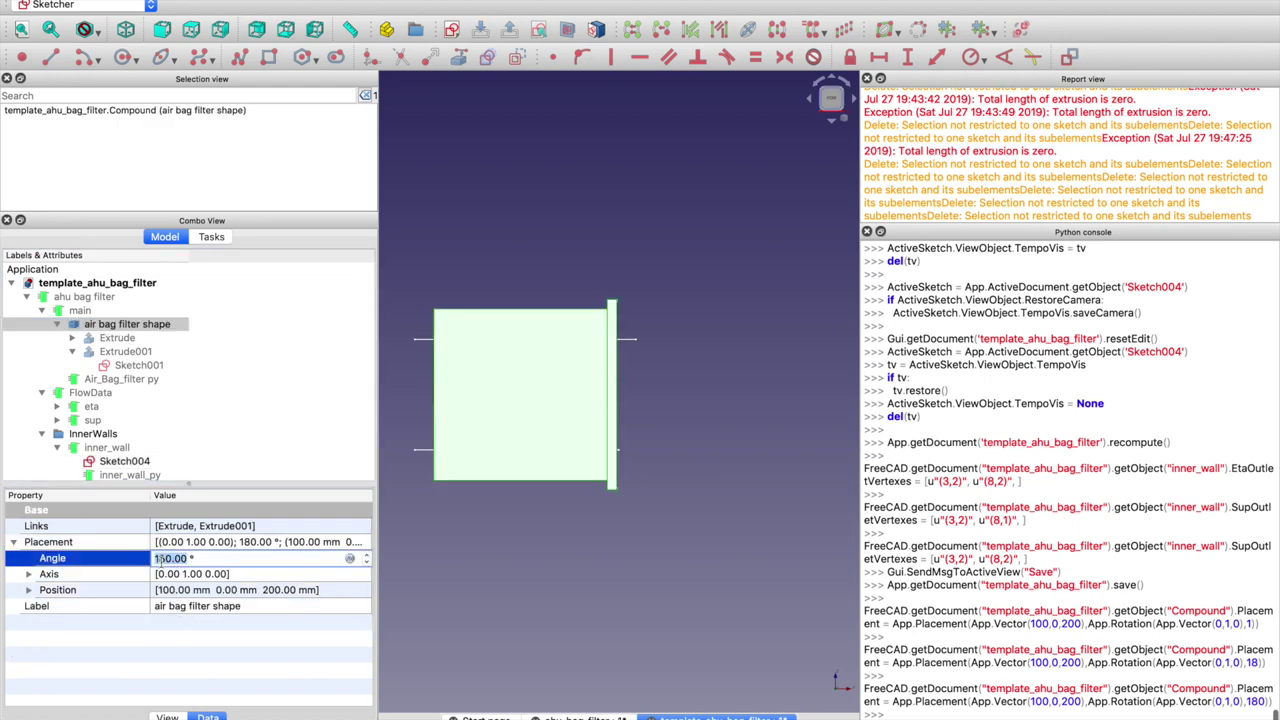
{"action": "type", "text": "0"}
{"action": "key", "text": "Return"}
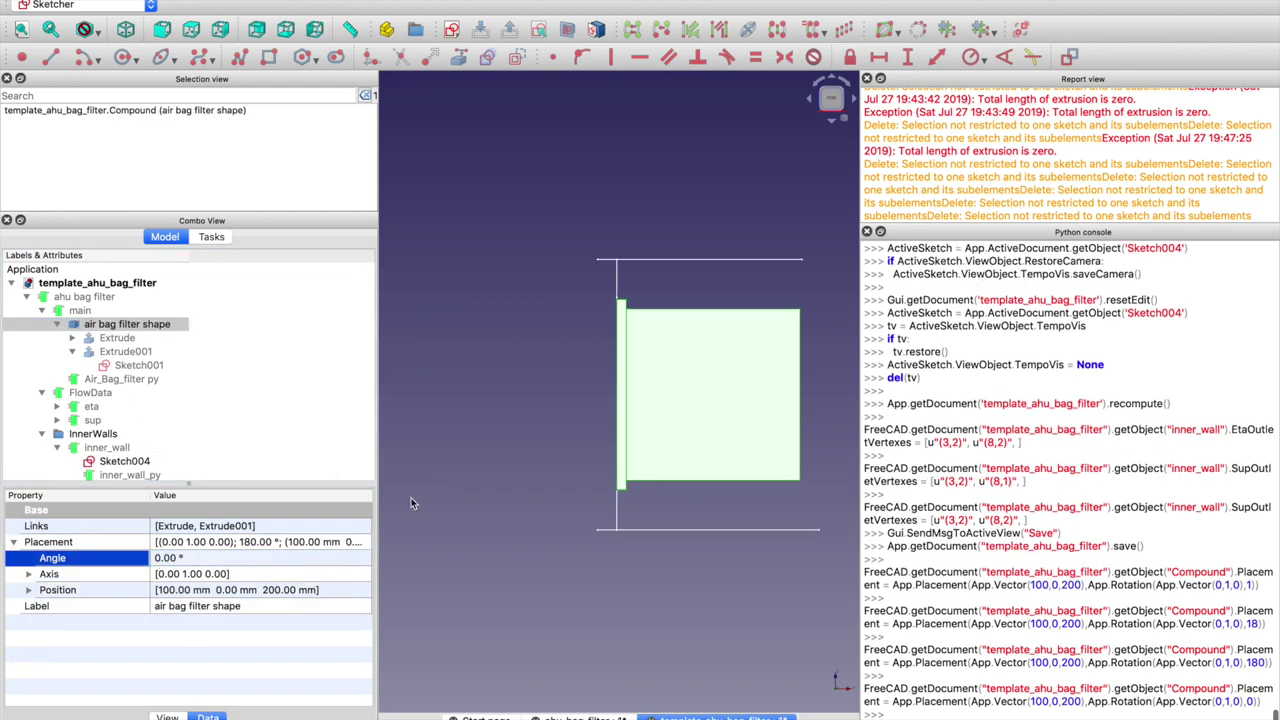
{"action": "scroll", "coordinate": [593, 488], "scroll_direction": "down", "scroll_amount": 1}
{"action": "middle_click_drag", "start_coordinate": [593, 488], "coordinate": [547, 450]}
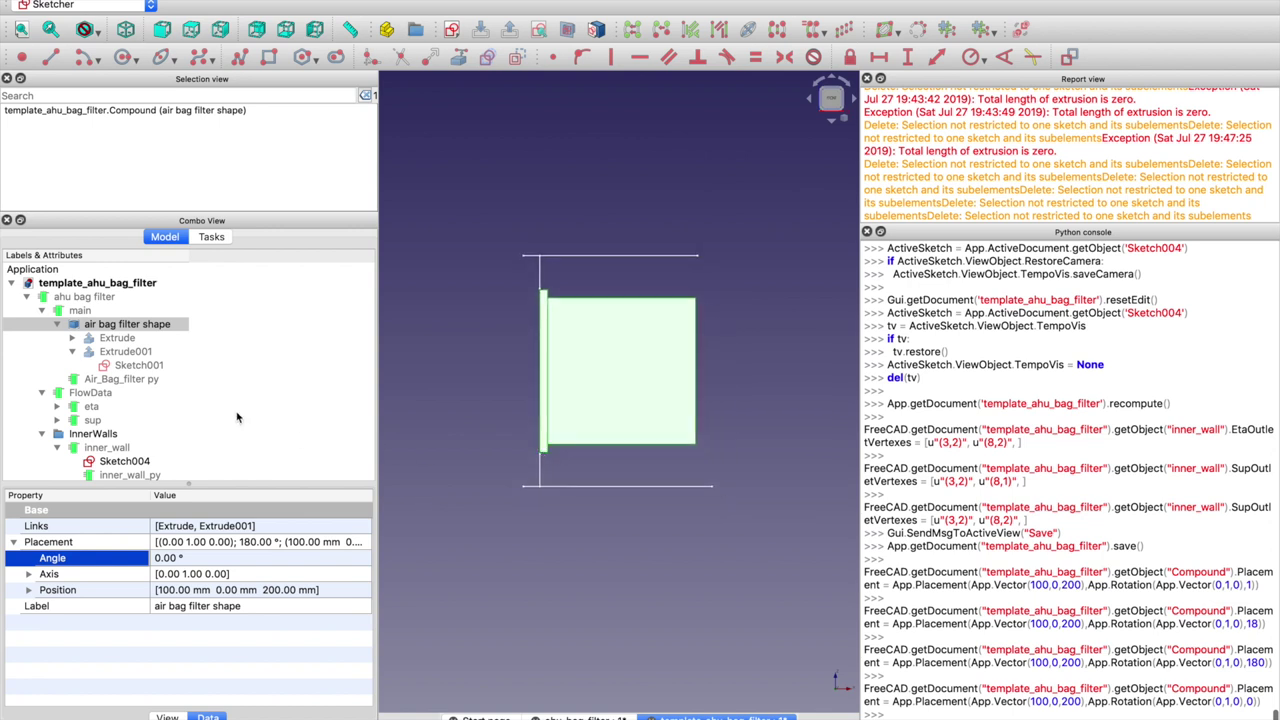
{"action": "scroll", "coordinate": [128, 414], "scroll_direction": "down", "scroll_amount": 1}
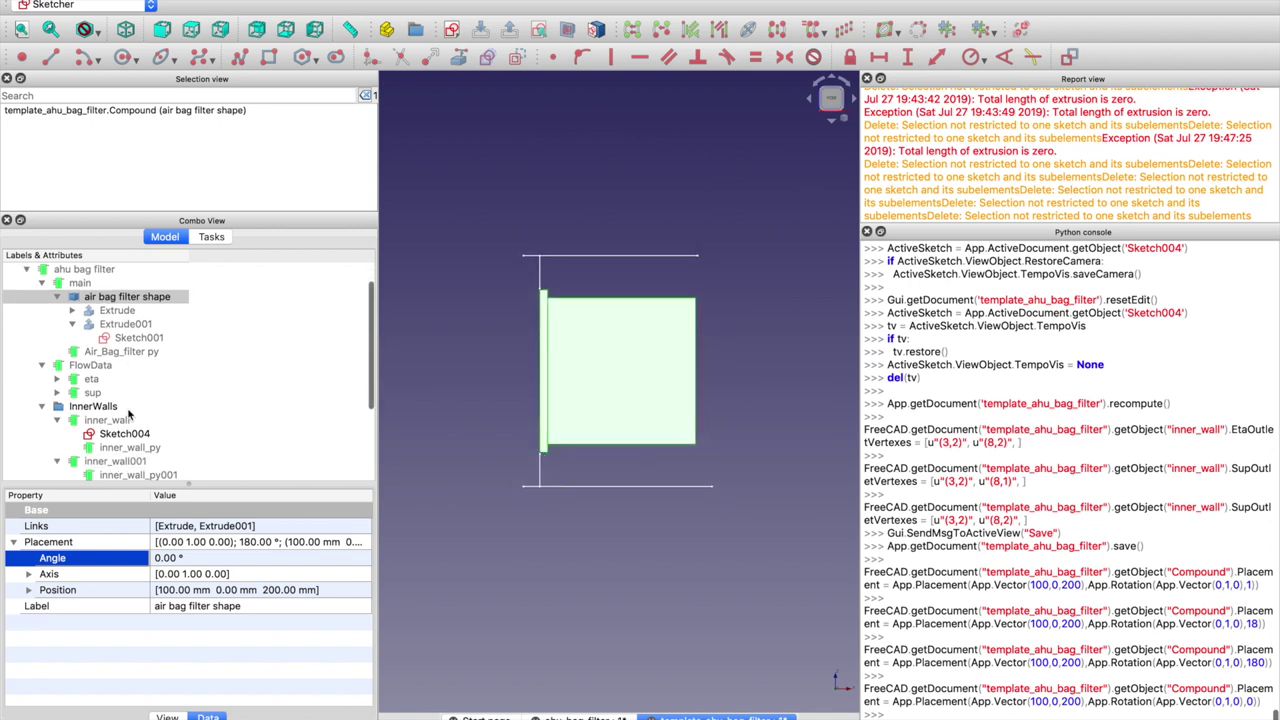
{"action": "left_click", "coordinate": [128, 297]}
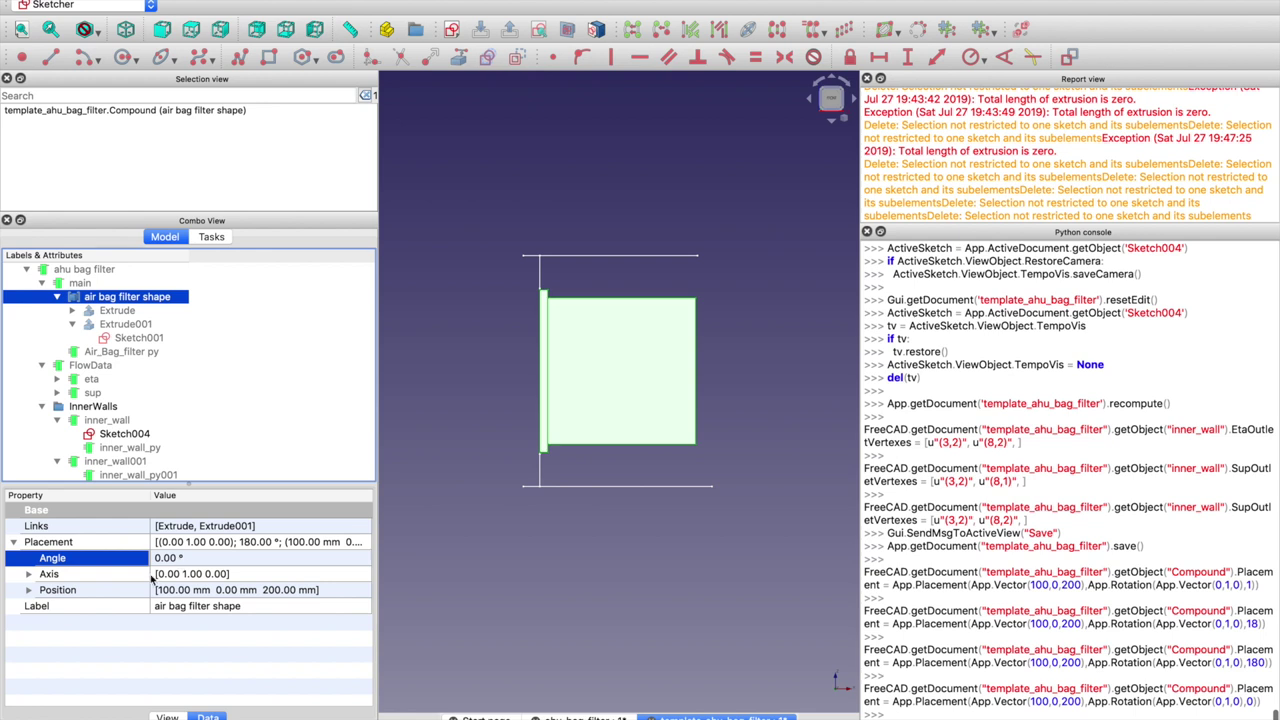
Rotate the air bag filter shape 180° about the z axis (axis z 1, y 0)
{"action": "left_click", "coordinate": [29, 574]}
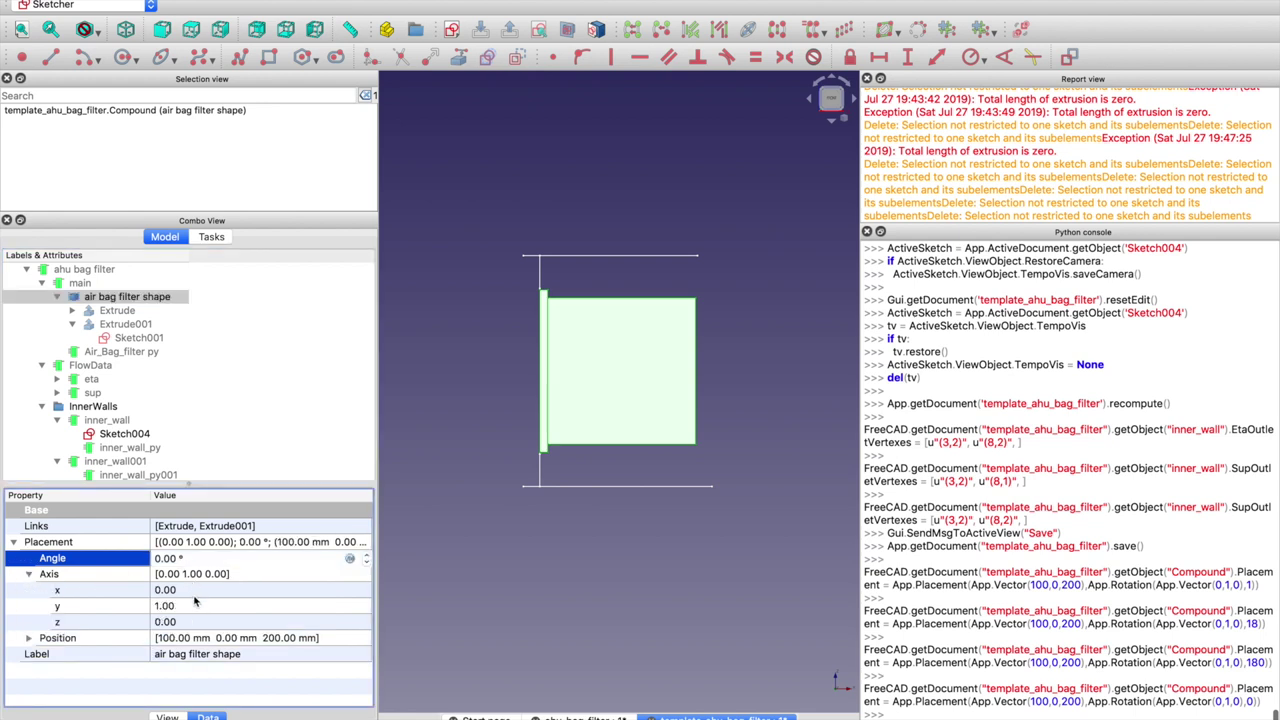
{"action": "left_click", "coordinate": [186, 622]}
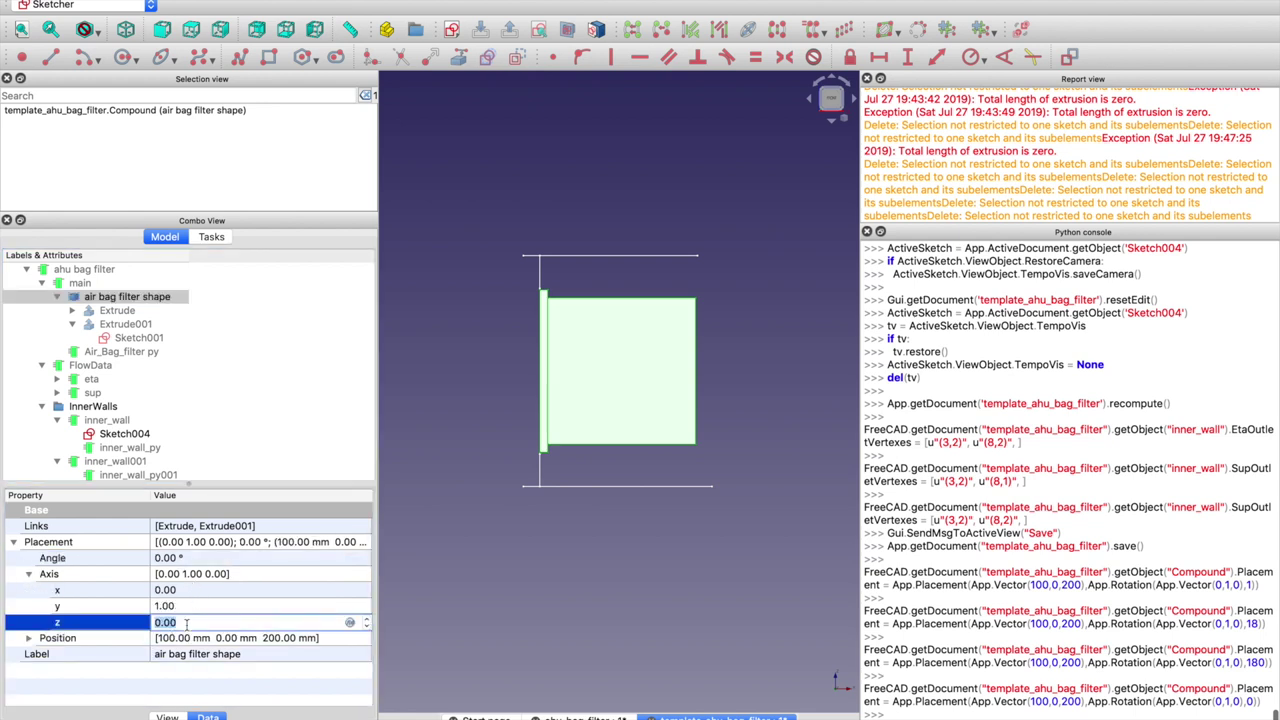
{"action": "type", "text": "1"}
{"action": "key", "text": "Return"}
{"action": "left_click", "coordinate": [181, 606]}
{"action": "type", "text": "0"}
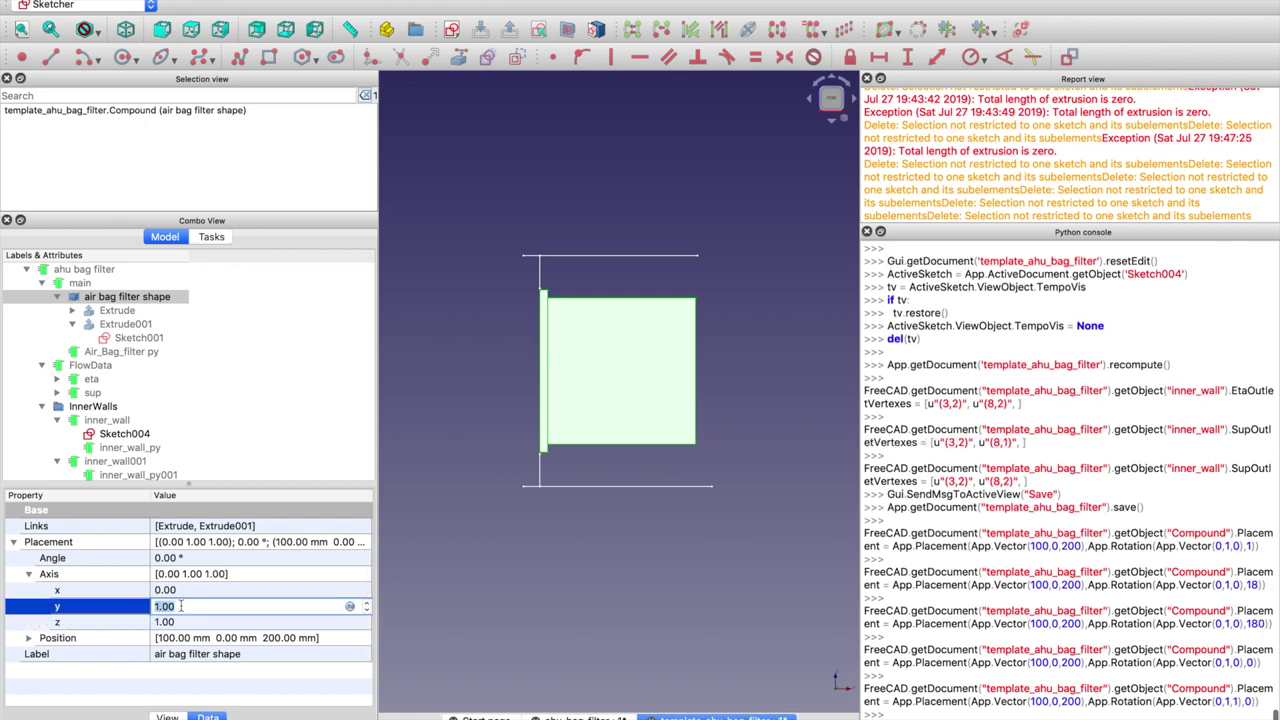
{"action": "key", "text": "Return"}
{"action": "left_click", "coordinate": [180, 558]}
{"action": "type", "text": "180"}
{"action": "key", "text": "Return"}
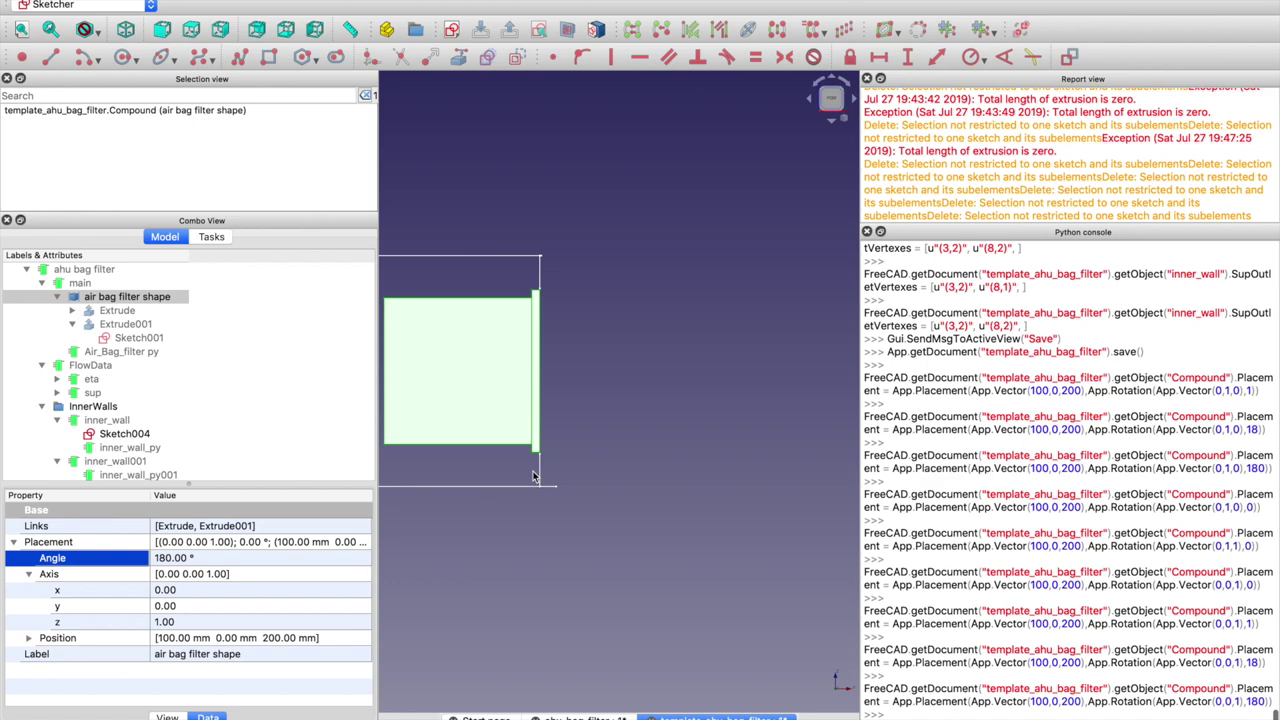
Recentre the view and open Sketch004 for editing
{"action": "middle_click_drag", "start_coordinate": [624, 405], "coordinate": [776, 379]}
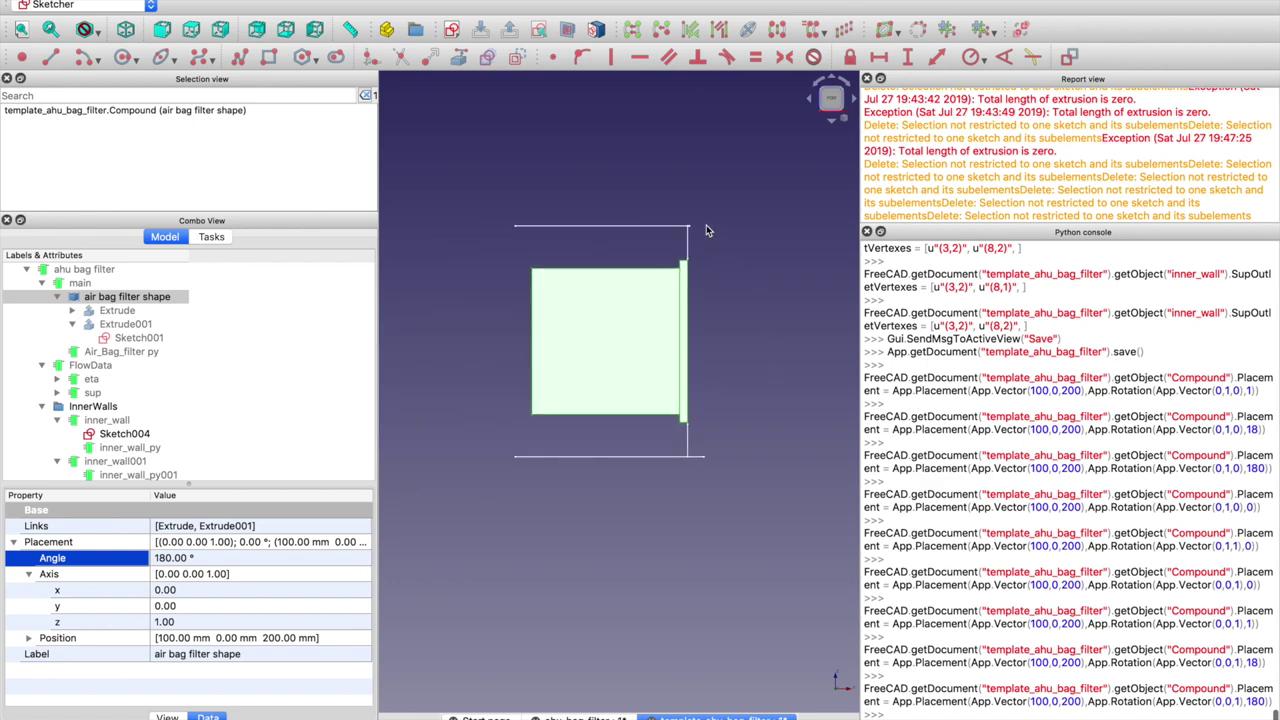
{"action": "scroll", "coordinate": [706, 231], "scroll_direction": "up", "scroll_amount": 2}
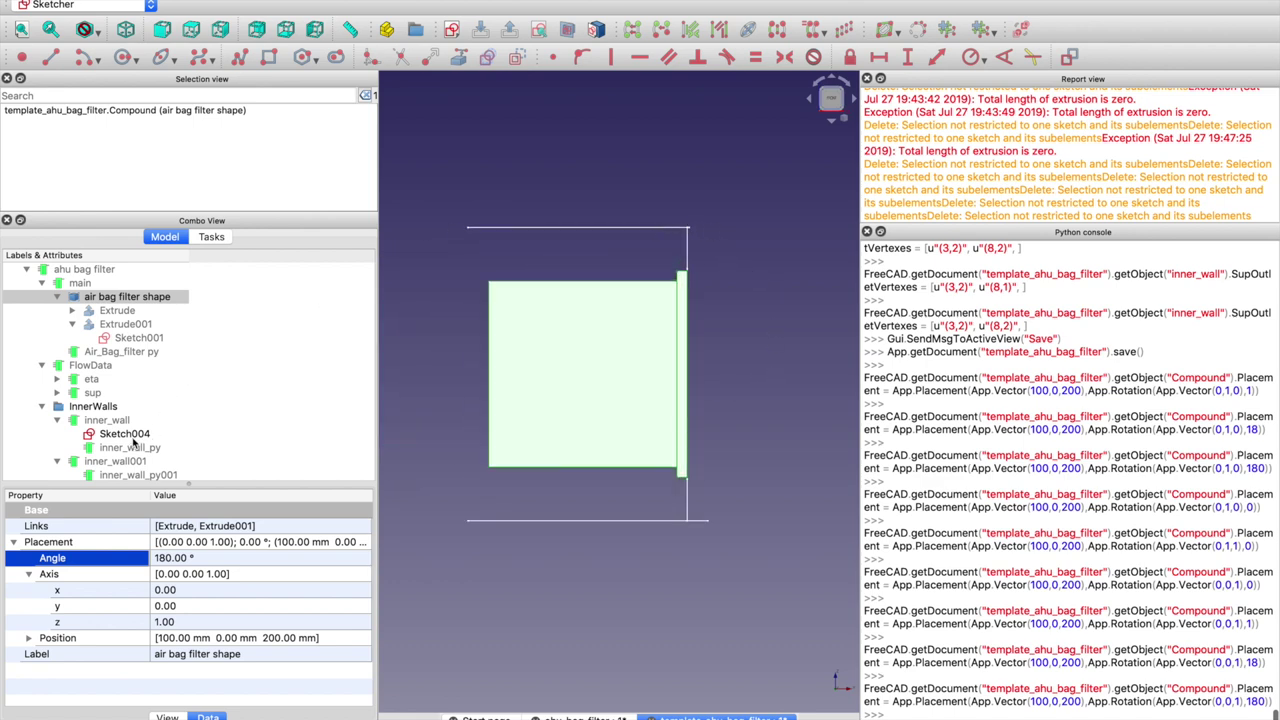
{"action": "double_click", "coordinate": [124, 434]}
Drive Sketch004's 49 mm dimension by Compound.Shape.BoundBox.XLength / 2 + 10 (58 mm) and close the sketch
{"action": "double_click", "coordinate": [644, 174]}
{"action": "left_click", "coordinate": [729, 207]}
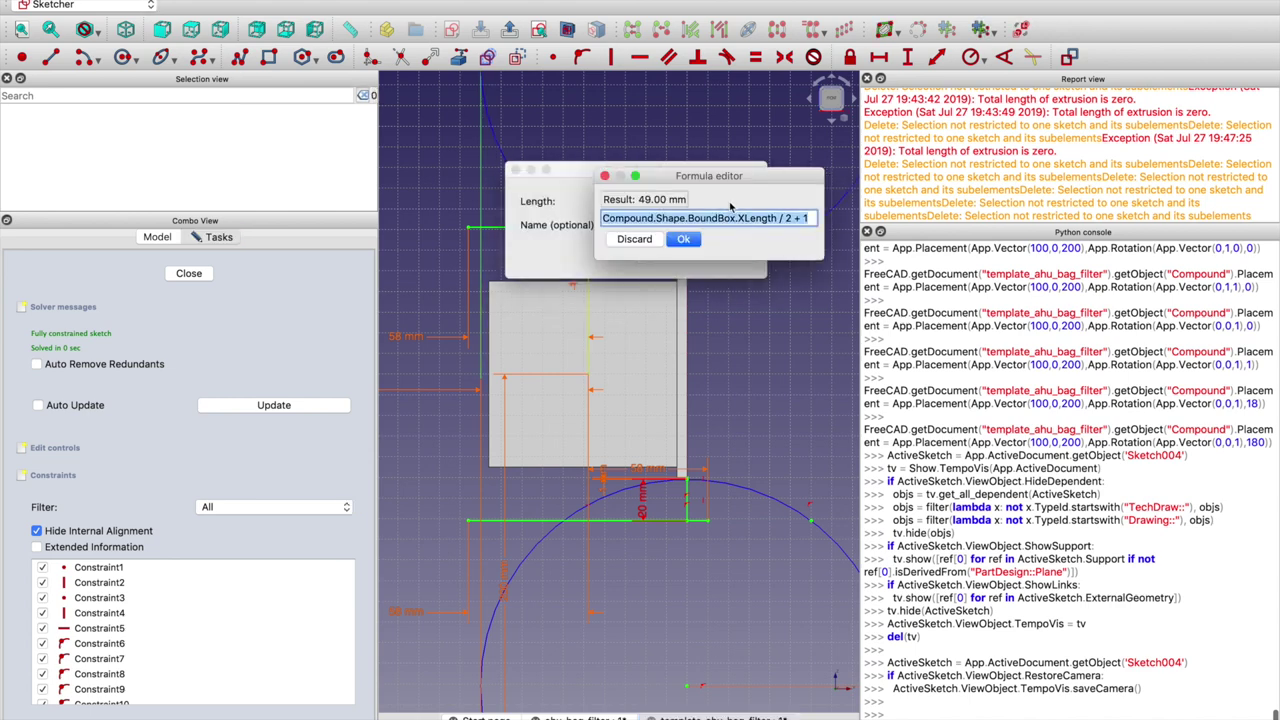
{"action": "left_click", "coordinate": [810, 216]}
{"action": "type", "text": "0"}
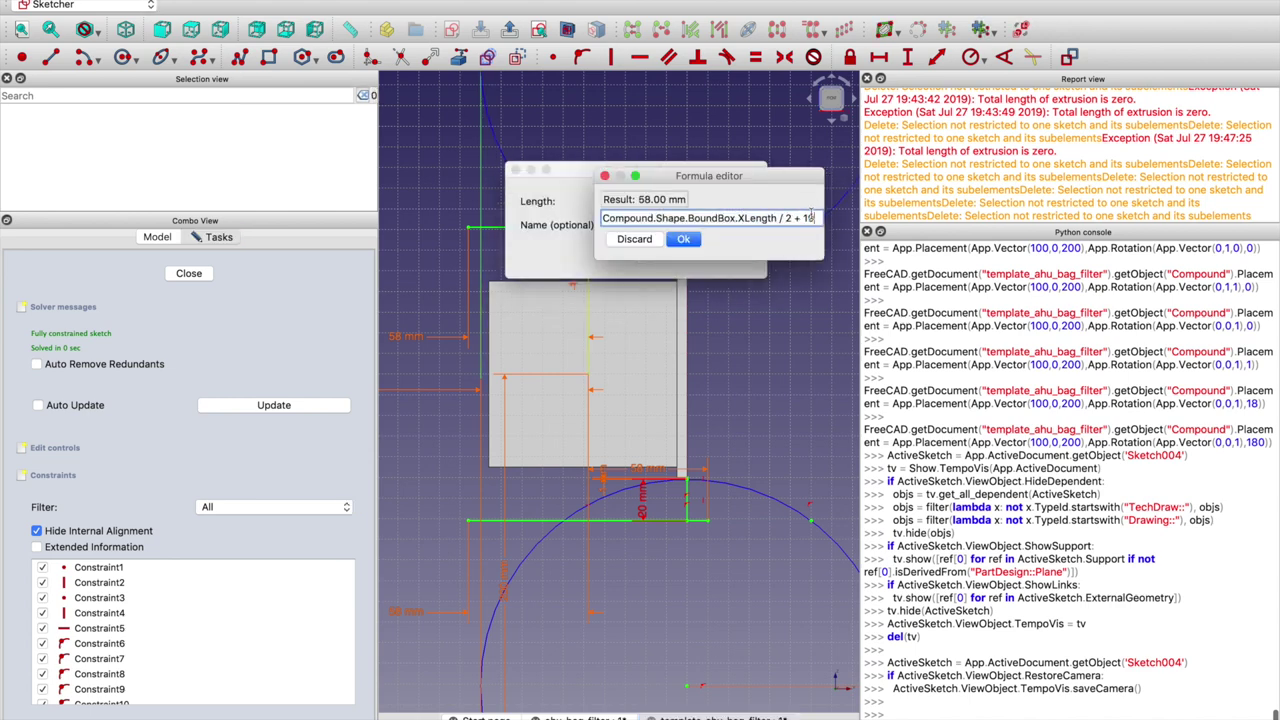
{"action": "key", "text": "Return"}
{"action": "left_click", "coordinate": [745, 256]}
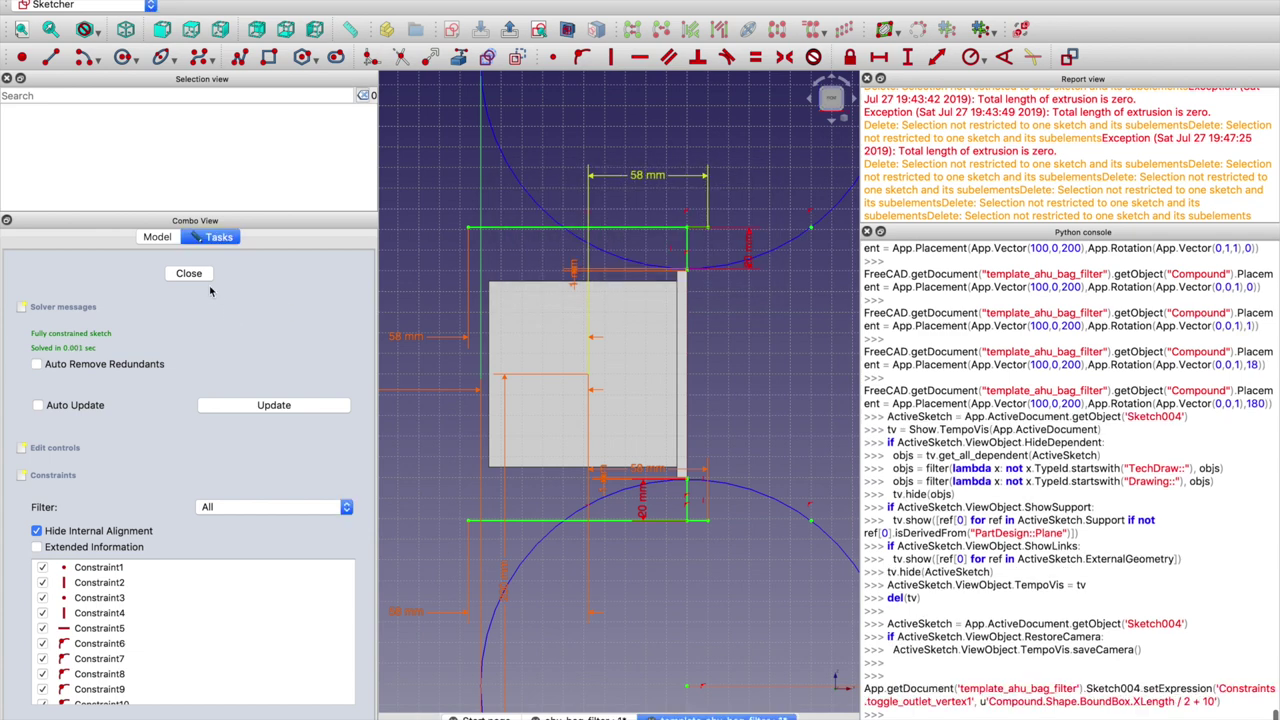
{"action": "left_click", "coordinate": [189, 273]}
{"action": "left_click", "coordinate": [573, 273]}
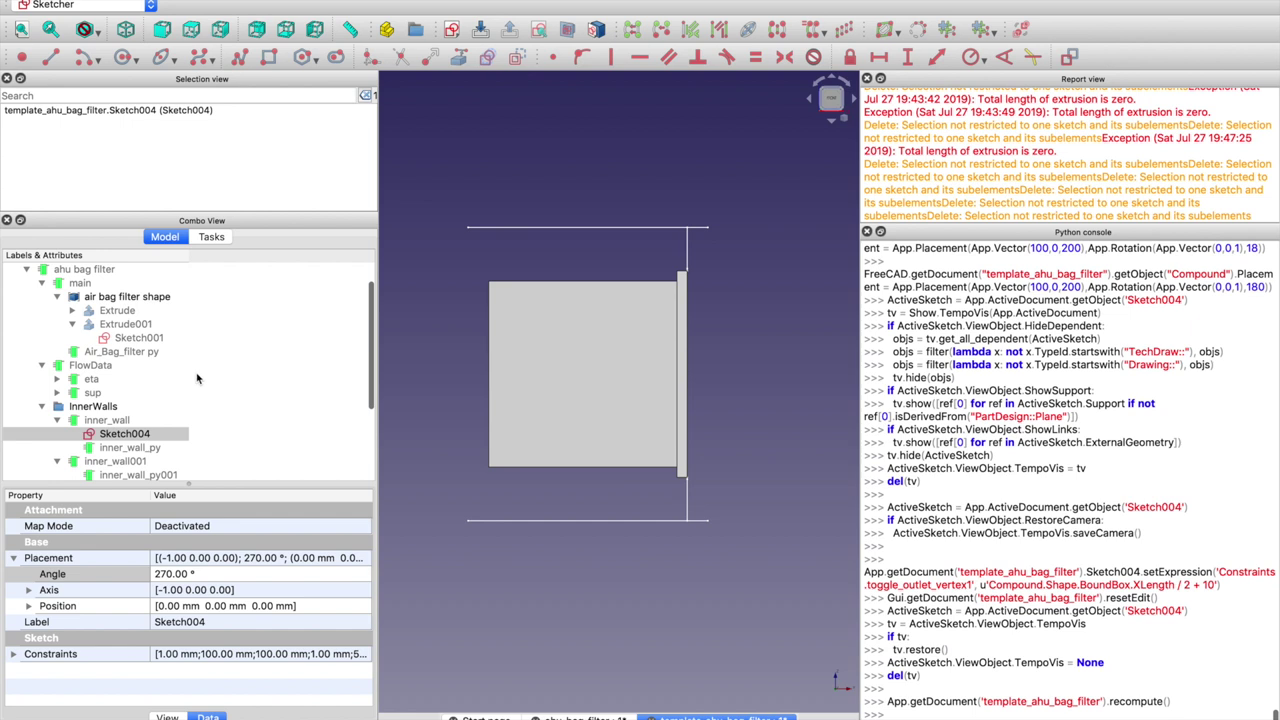
Hide Sketch004 and copy-paste it, without dependencies, as Sketch005
{"action": "scroll", "coordinate": [111, 373], "scroll_direction": "up", "scroll_amount": 1}
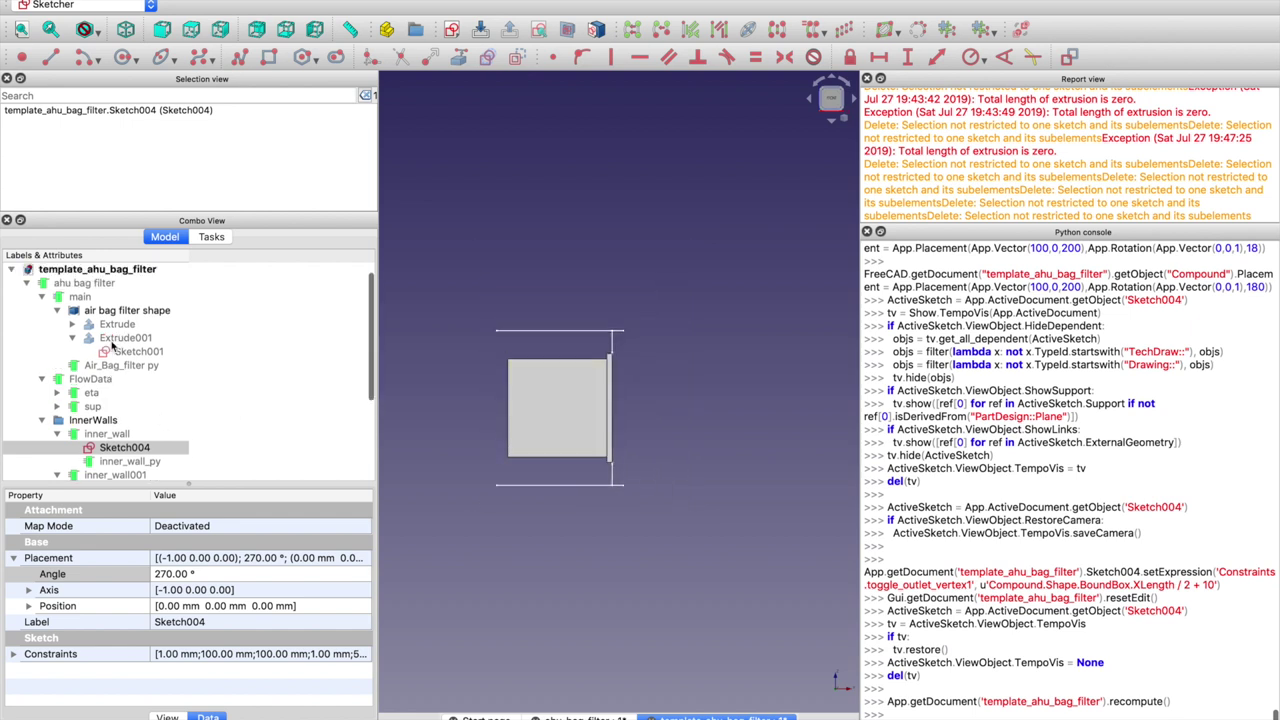
{"action": "scroll", "coordinate": [118, 400], "scroll_direction": "down", "scroll_amount": 1}
{"action": "scroll", "coordinate": [115, 400], "scroll_direction": "down", "scroll_amount": 3}
{"action": "left_click", "coordinate": [114, 397]}
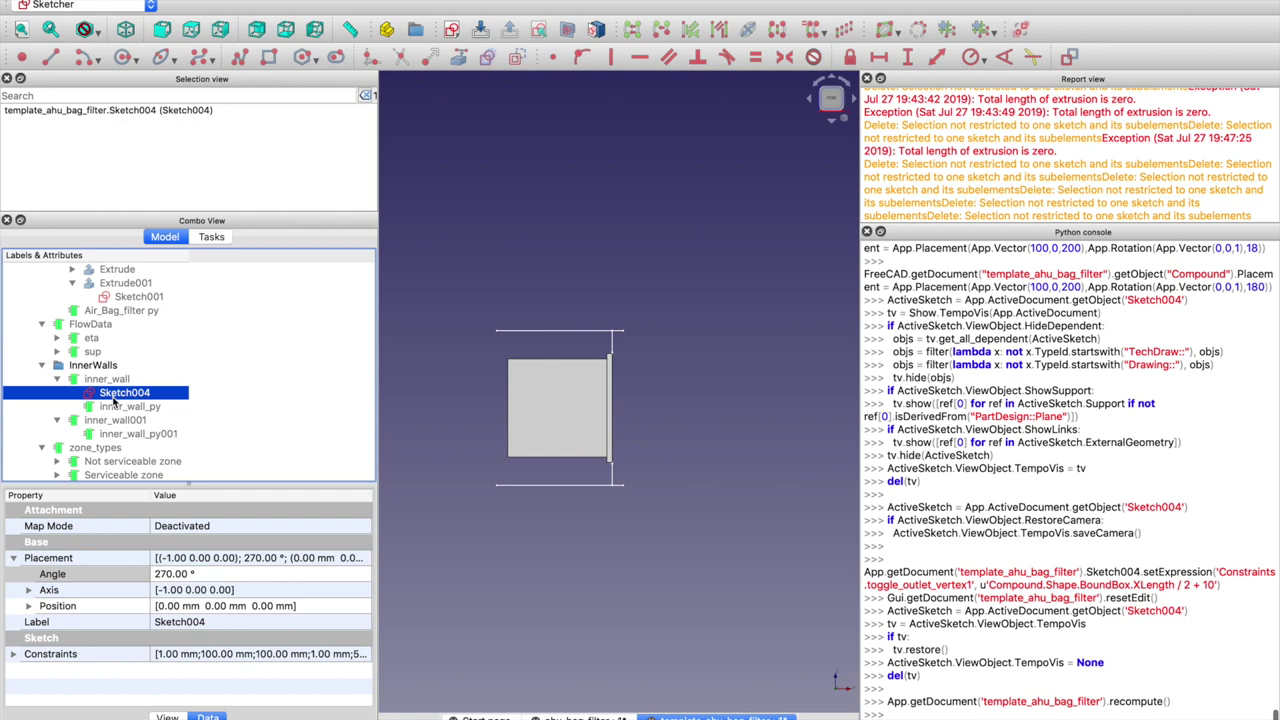
{"action": "key", "text": "space"}
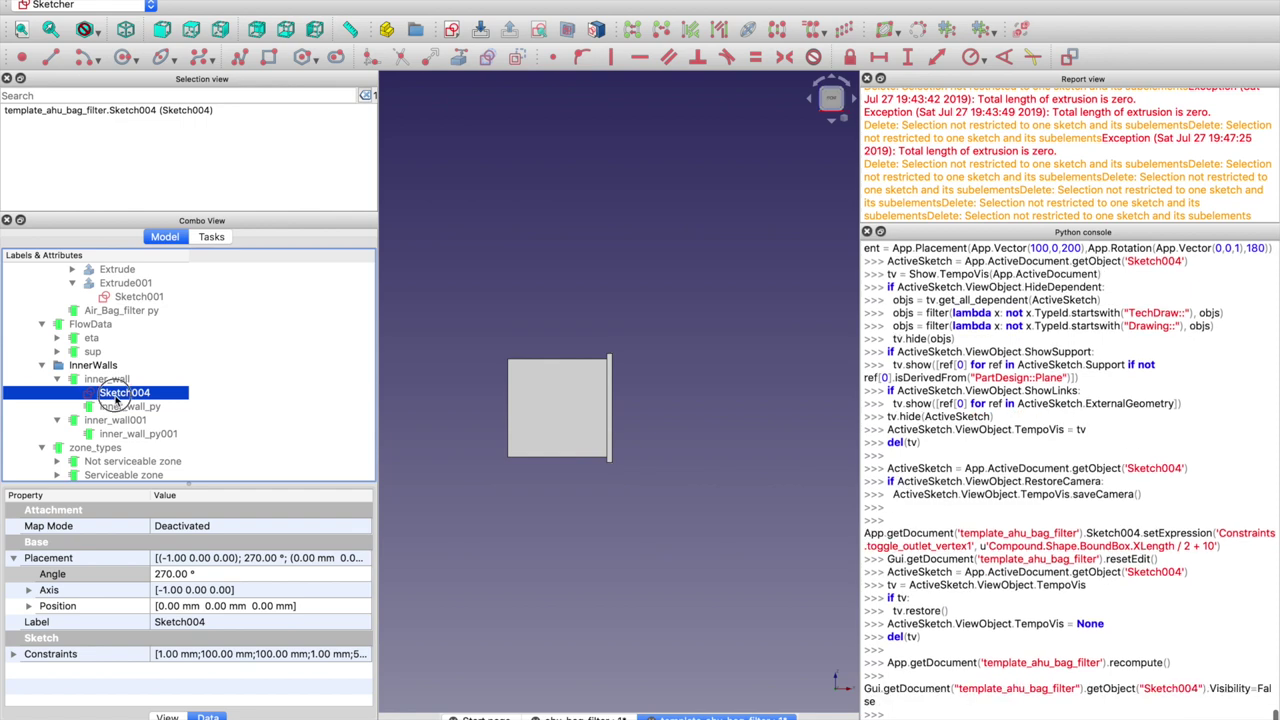
{"action": "key", "text": "super+c"}
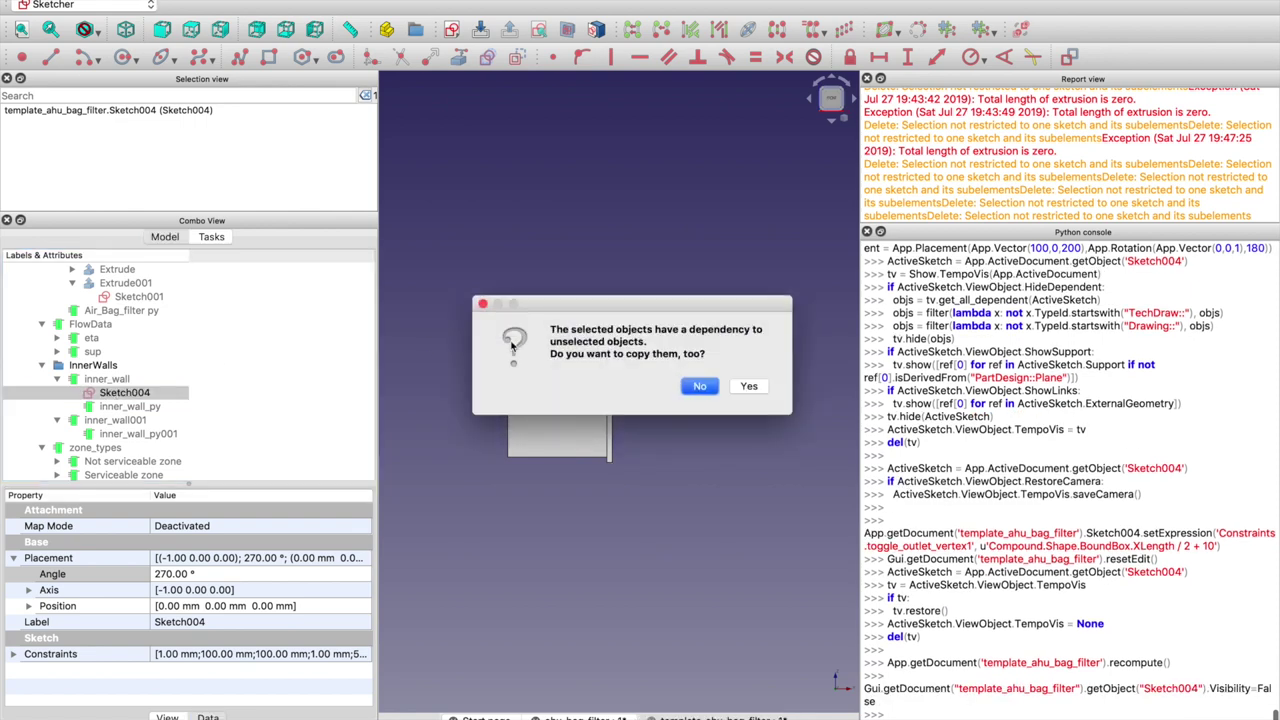
{"action": "left_click", "coordinate": [695, 386]}
{"action": "scroll", "coordinate": [128, 345], "scroll_direction": "down", "scroll_amount": 3}
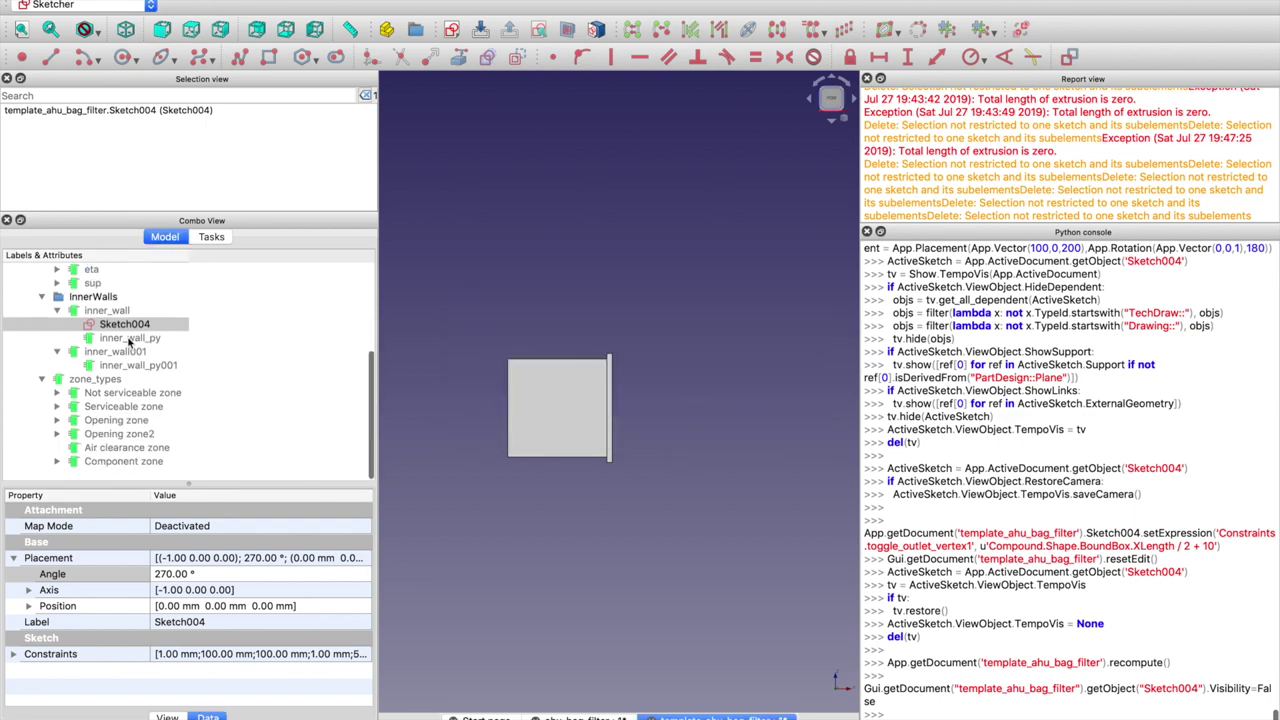
{"action": "key", "text": "super+v"}
{"action": "left_click", "coordinate": [78, 465]}
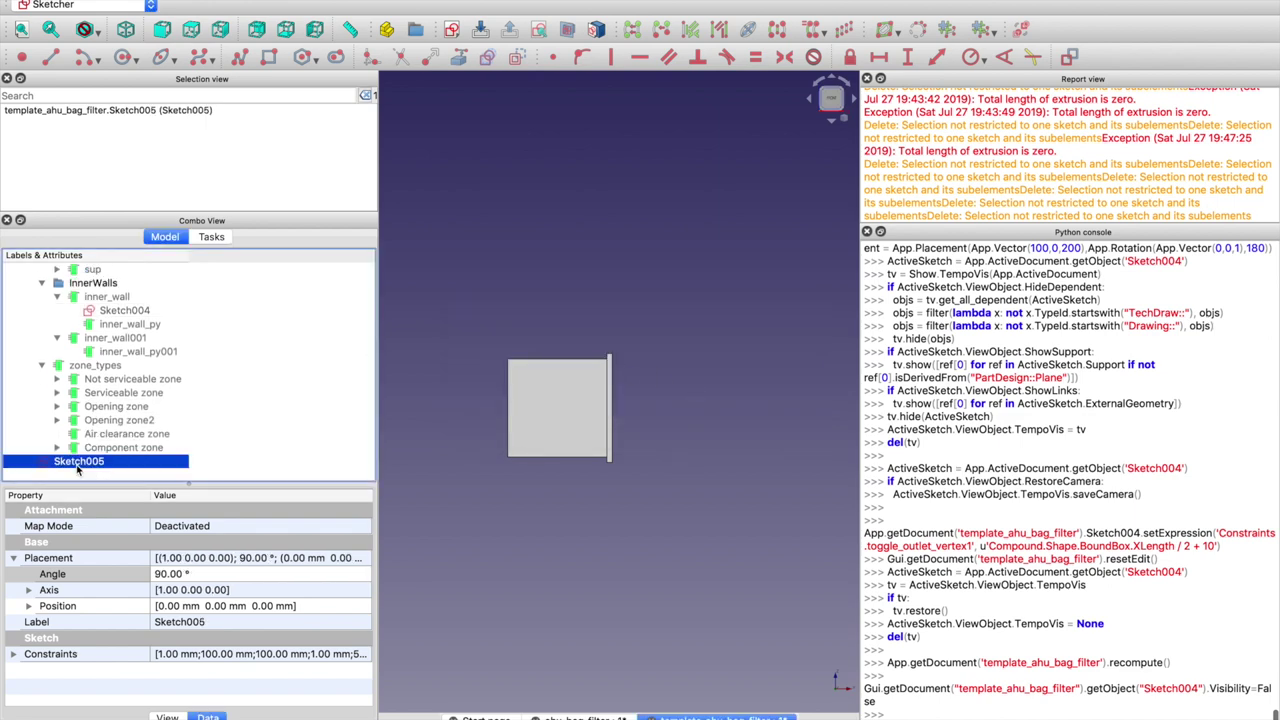
Set inner_wall001's Component to Sketch005 and open Sketch005 for editing
{"action": "left_click", "coordinate": [86, 342]}
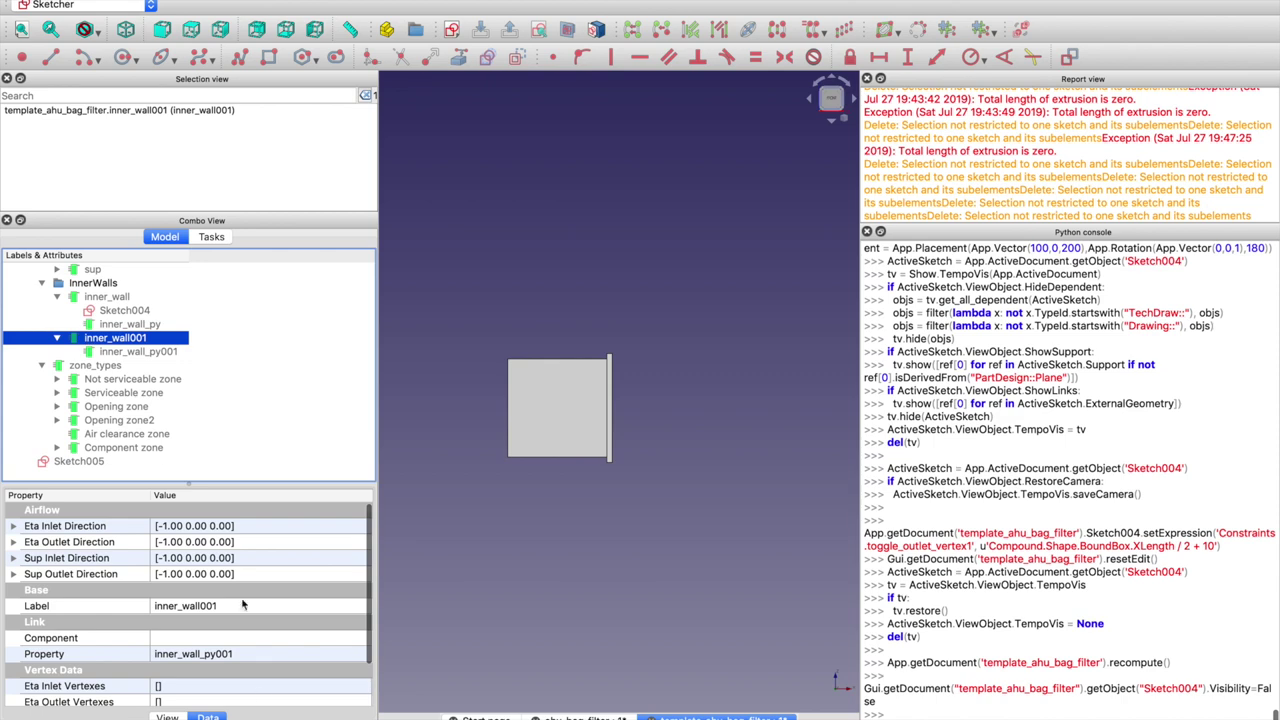
{"action": "left_click", "coordinate": [315, 636]}
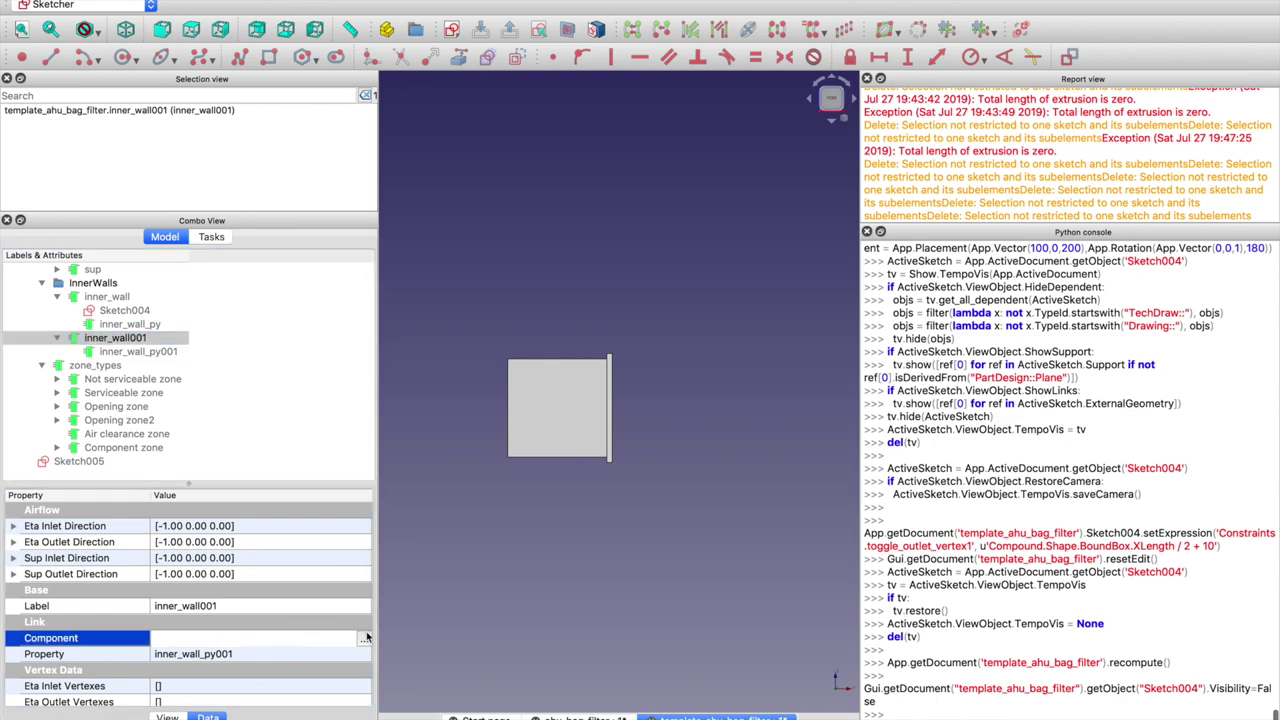
{"action": "left_click", "coordinate": [364, 640]}
{"action": "scroll", "coordinate": [621, 413], "scroll_direction": "down", "scroll_amount": 5}
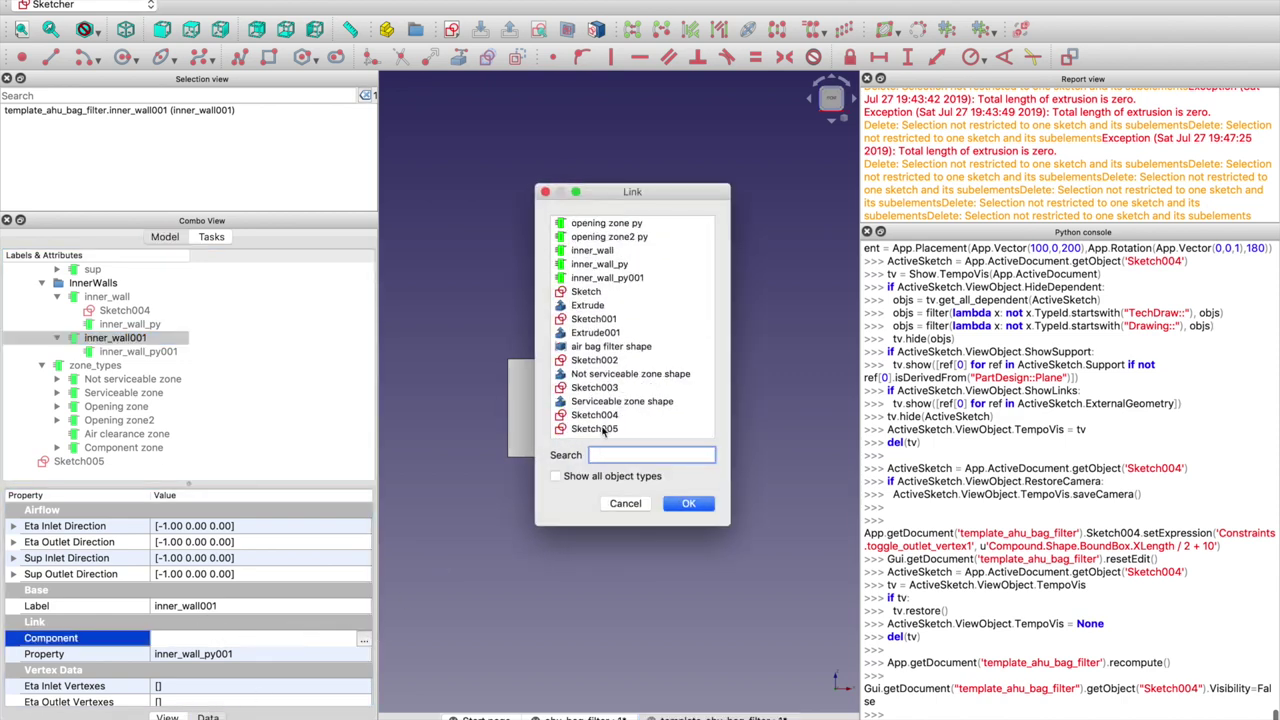
{"action": "left_click", "coordinate": [604, 429]}
{"action": "left_click", "coordinate": [686, 506]}
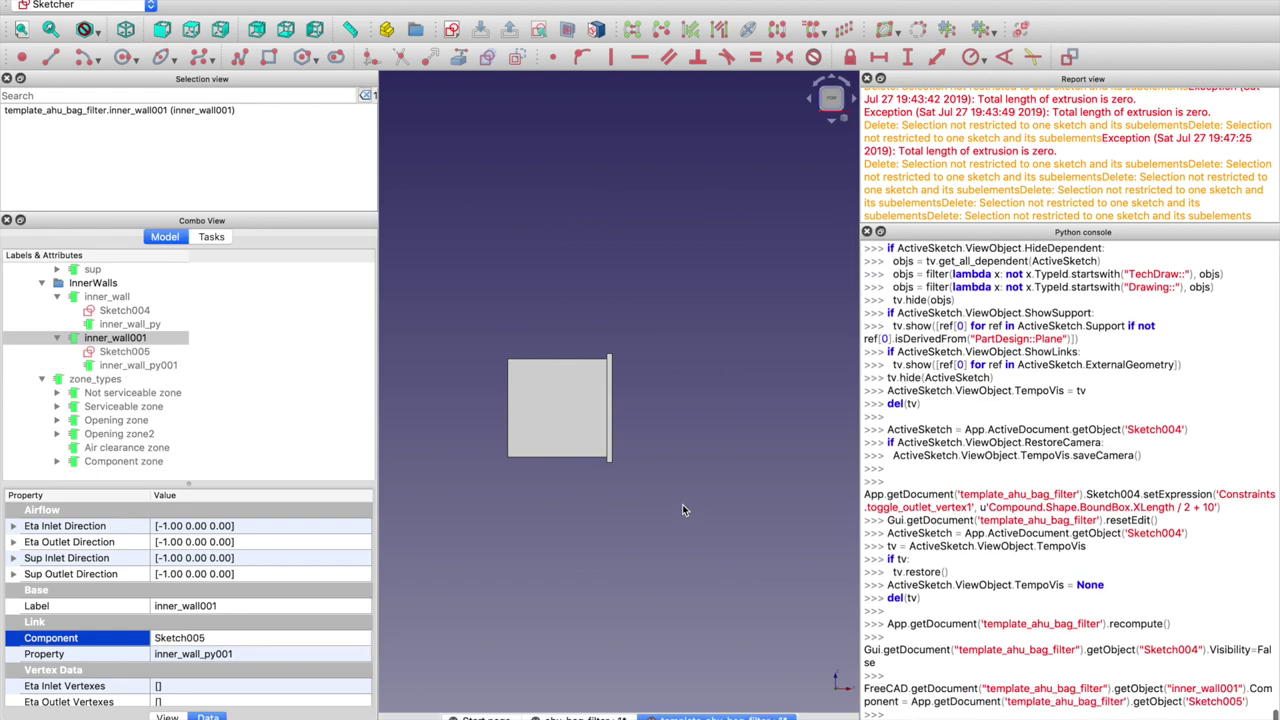
{"action": "left_click", "coordinate": [135, 364]}
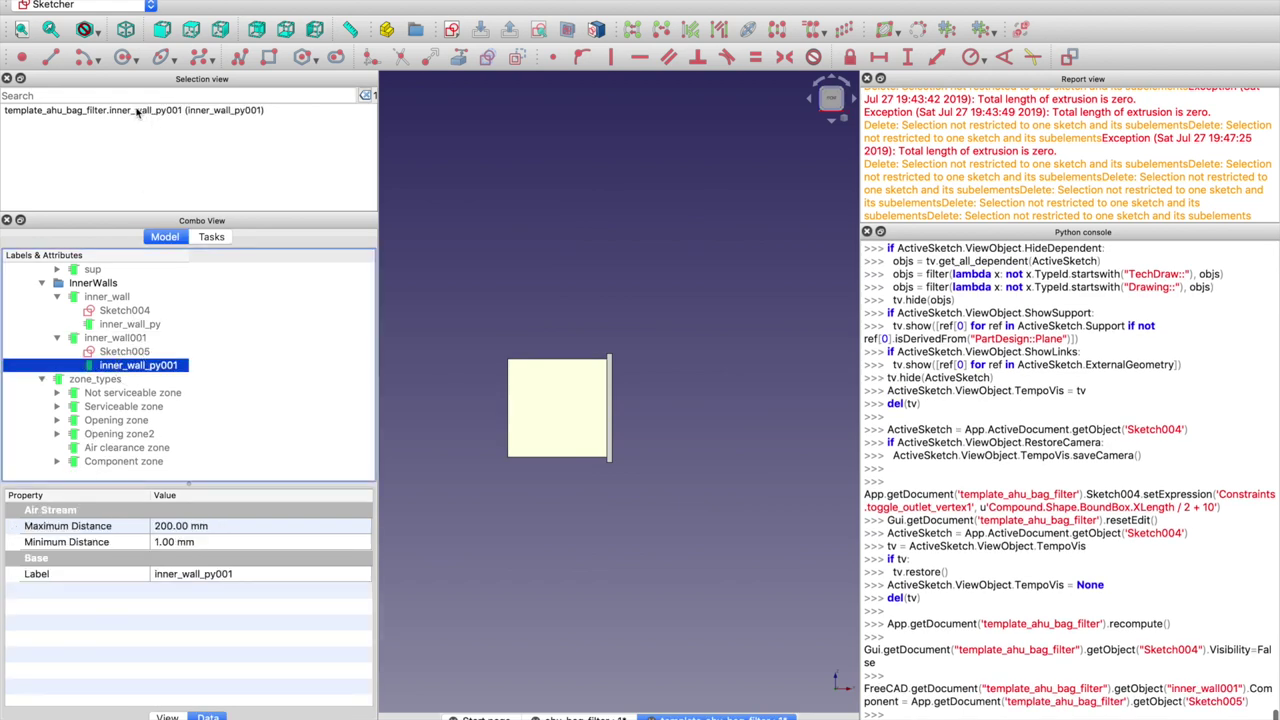
{"action": "double_click", "coordinate": [118, 351]}
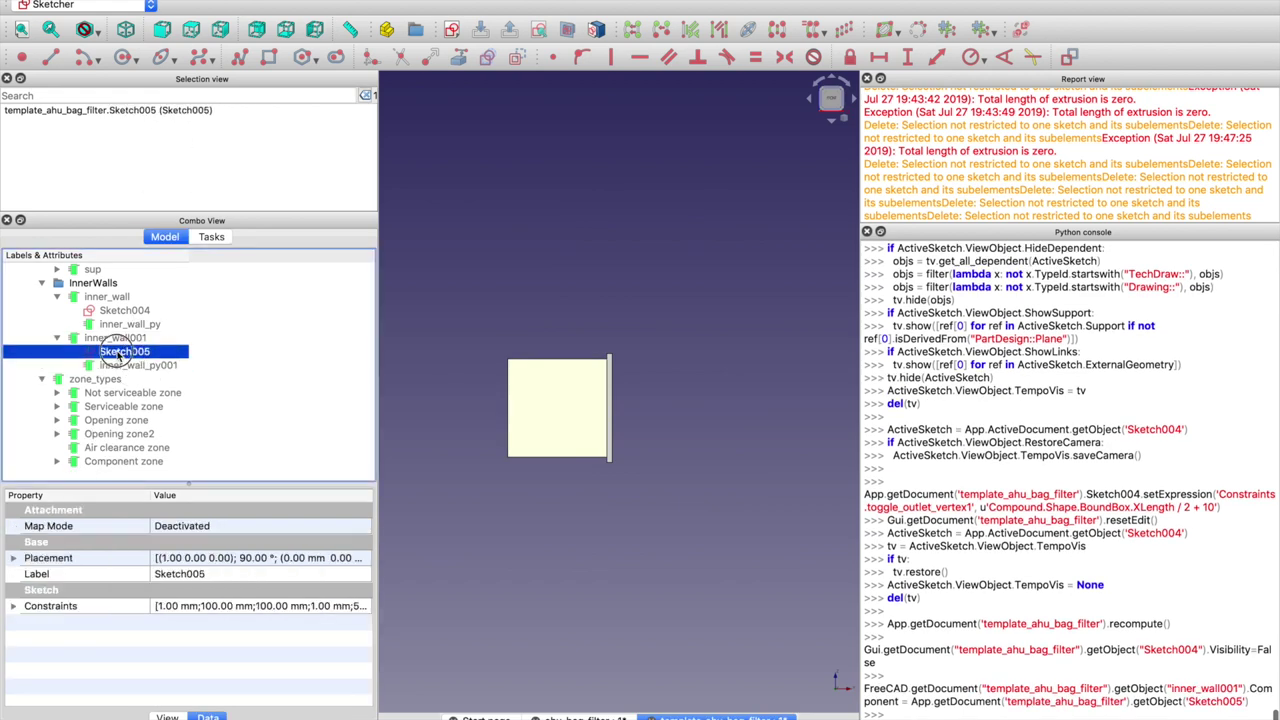
Review the 58 mm length formula, leaving it unchanged
{"action": "double_click", "coordinate": [596, 303]}
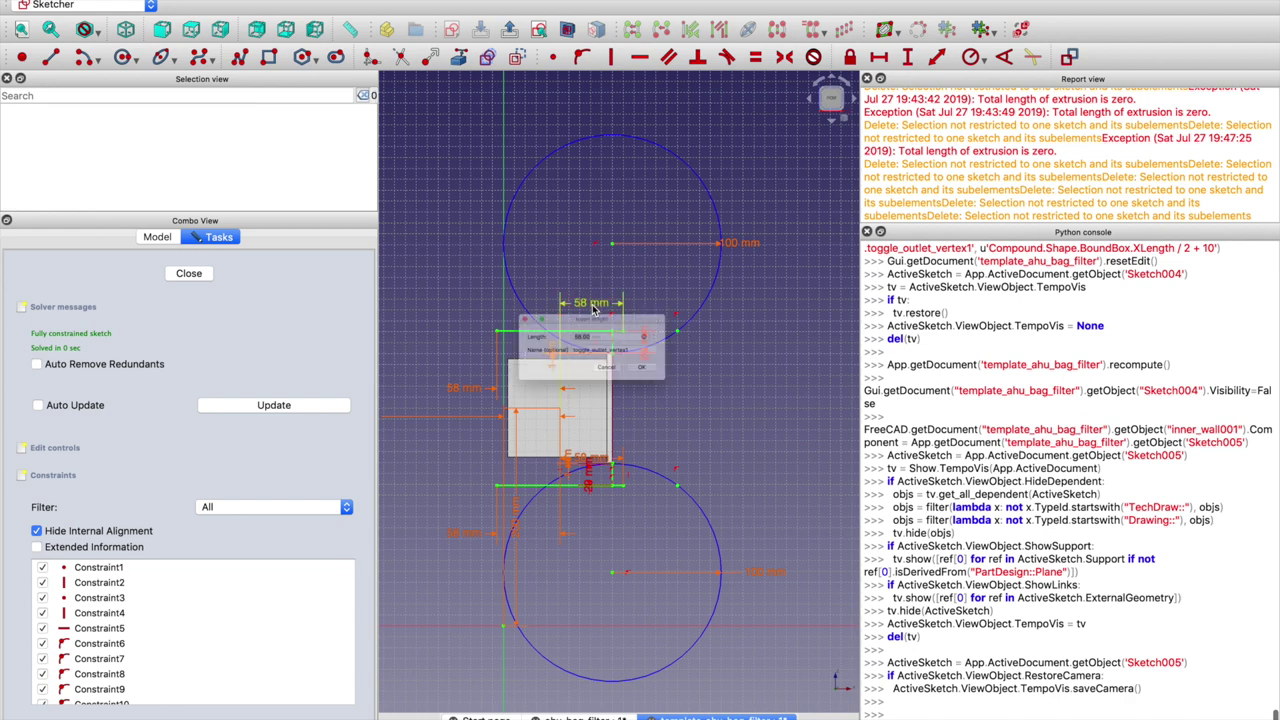
{"action": "left_click", "coordinate": [685, 329]}
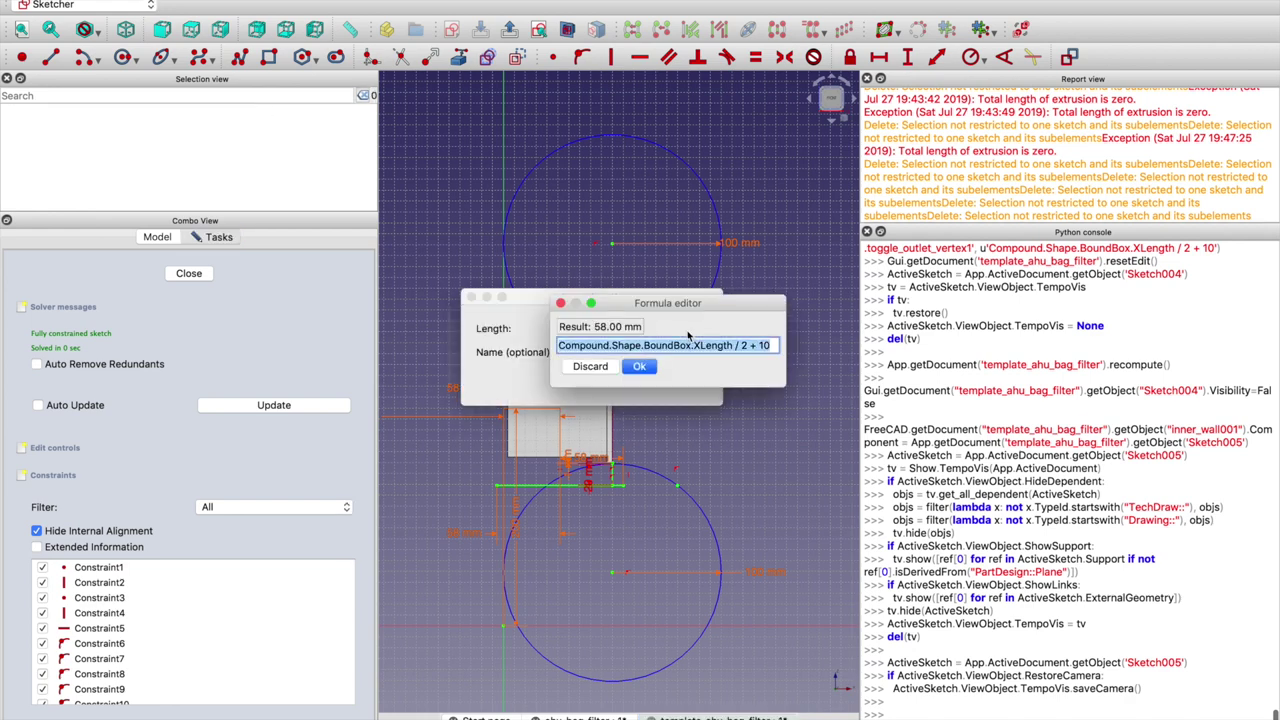
{"action": "left_click", "coordinate": [639, 366]}
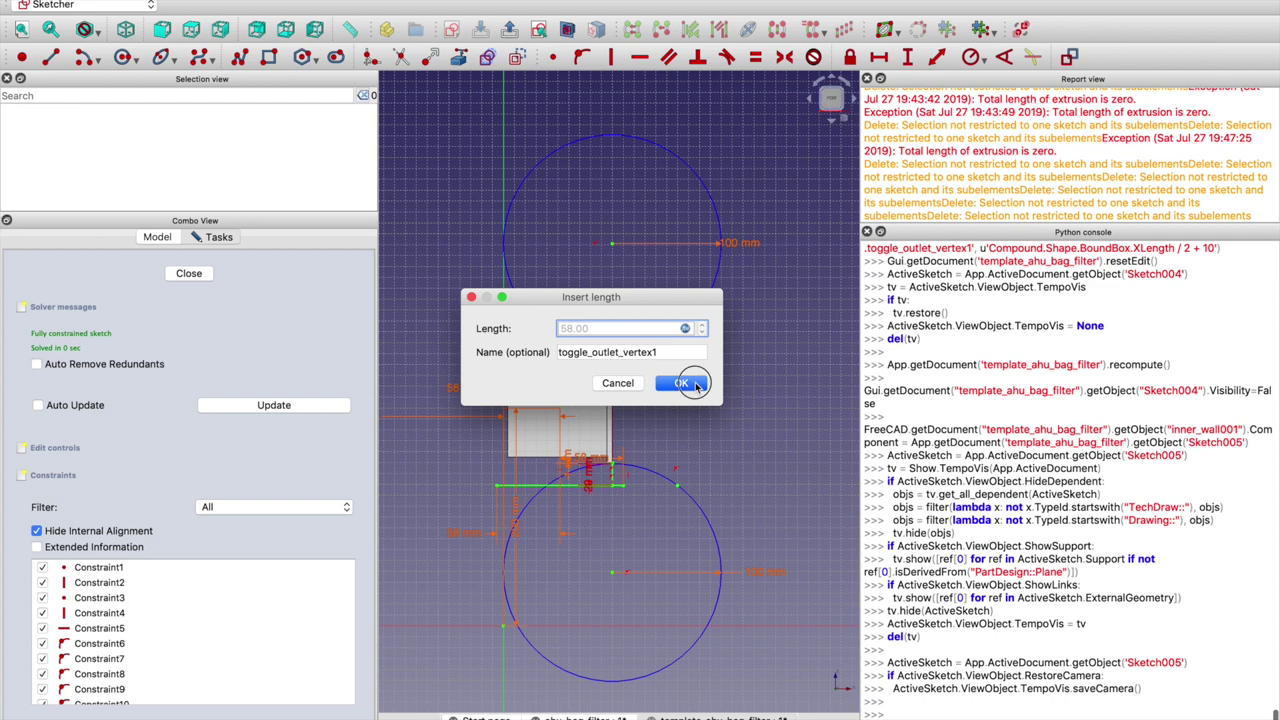
{"action": "left_click", "coordinate": [692, 383]}
Point the upper circle's 100 mm radius formula to inner_wall_py001
{"action": "double_click", "coordinate": [746, 243]}
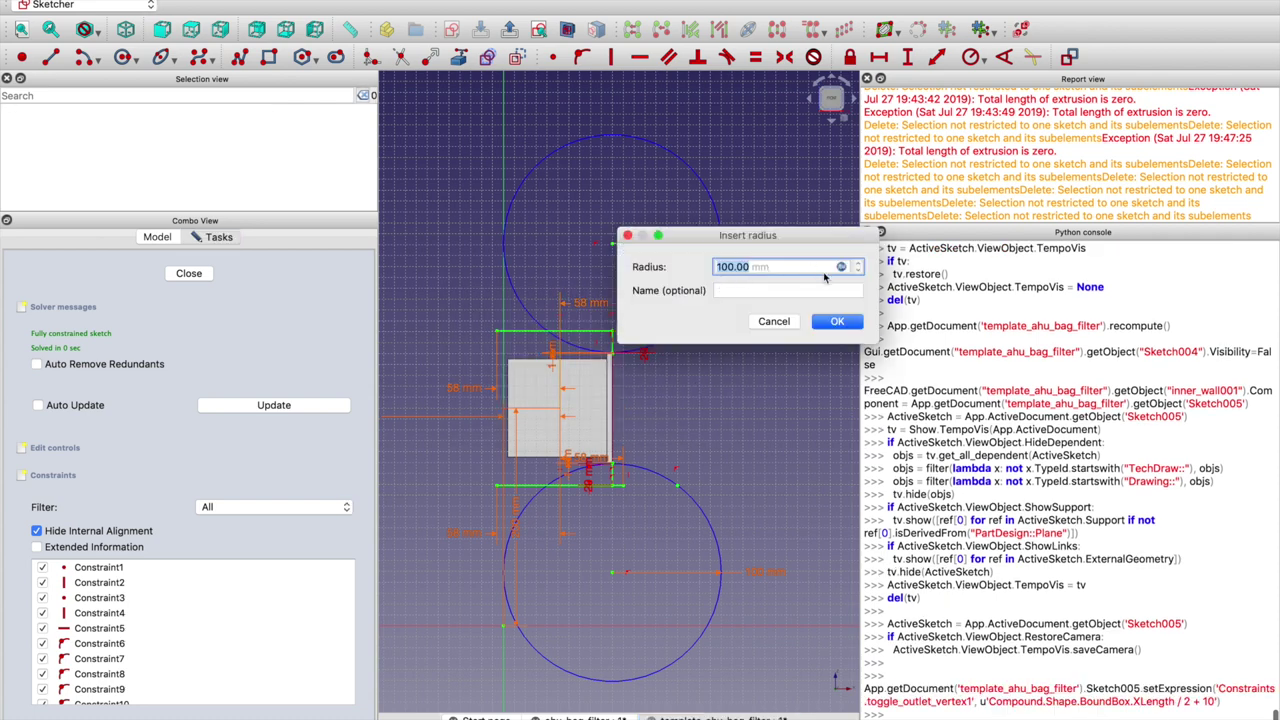
{"action": "left_click", "coordinate": [840, 268]}
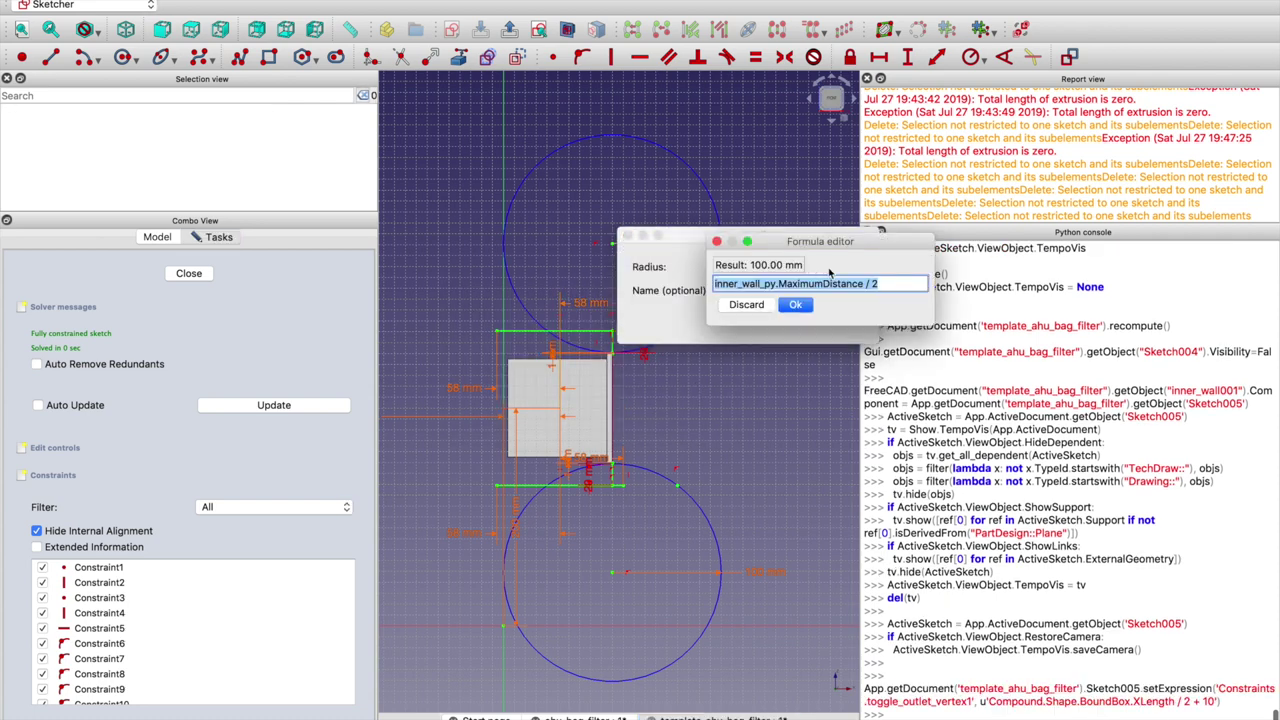
{"action": "left_click", "coordinate": [776, 284]}
{"action": "type", "text": "001"}
{"action": "left_click", "coordinate": [795, 305]}
{"action": "left_click", "coordinate": [795, 305]}
{"action": "left_click", "coordinate": [852, 327]}
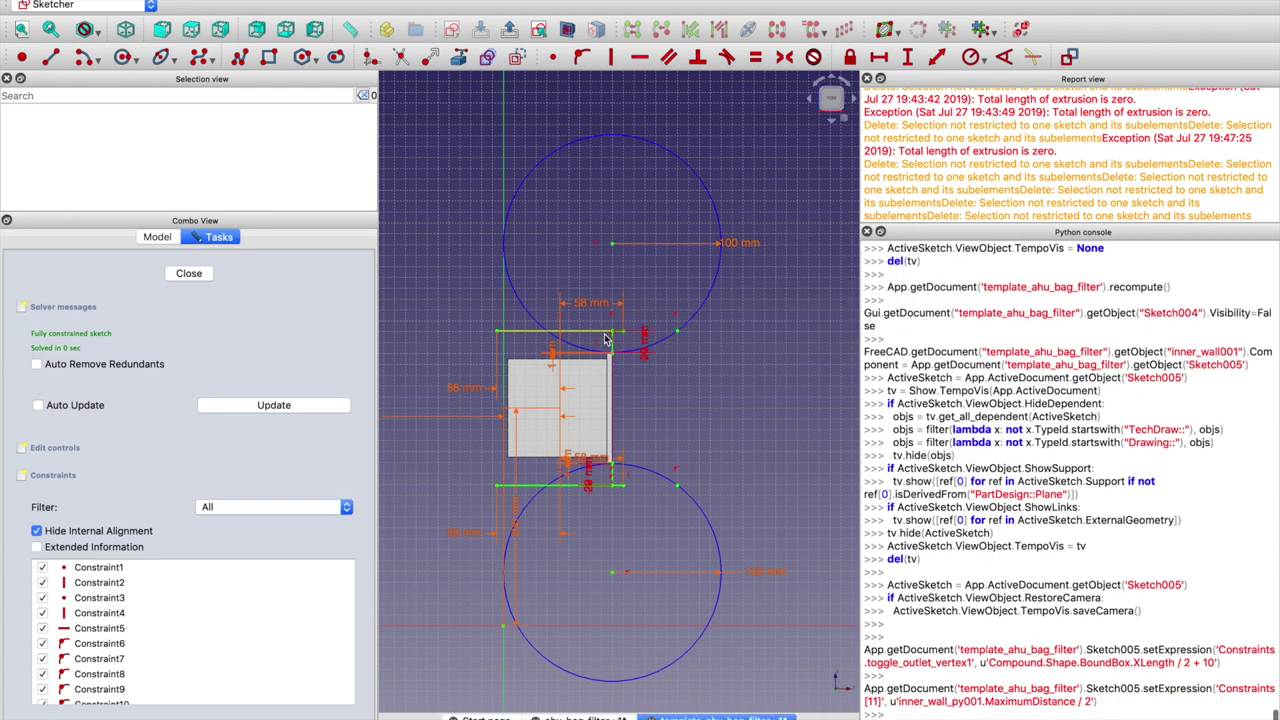
Point both 1 mm gap formulas to inner_wall_py001
{"action": "double_click", "coordinate": [556, 356]}
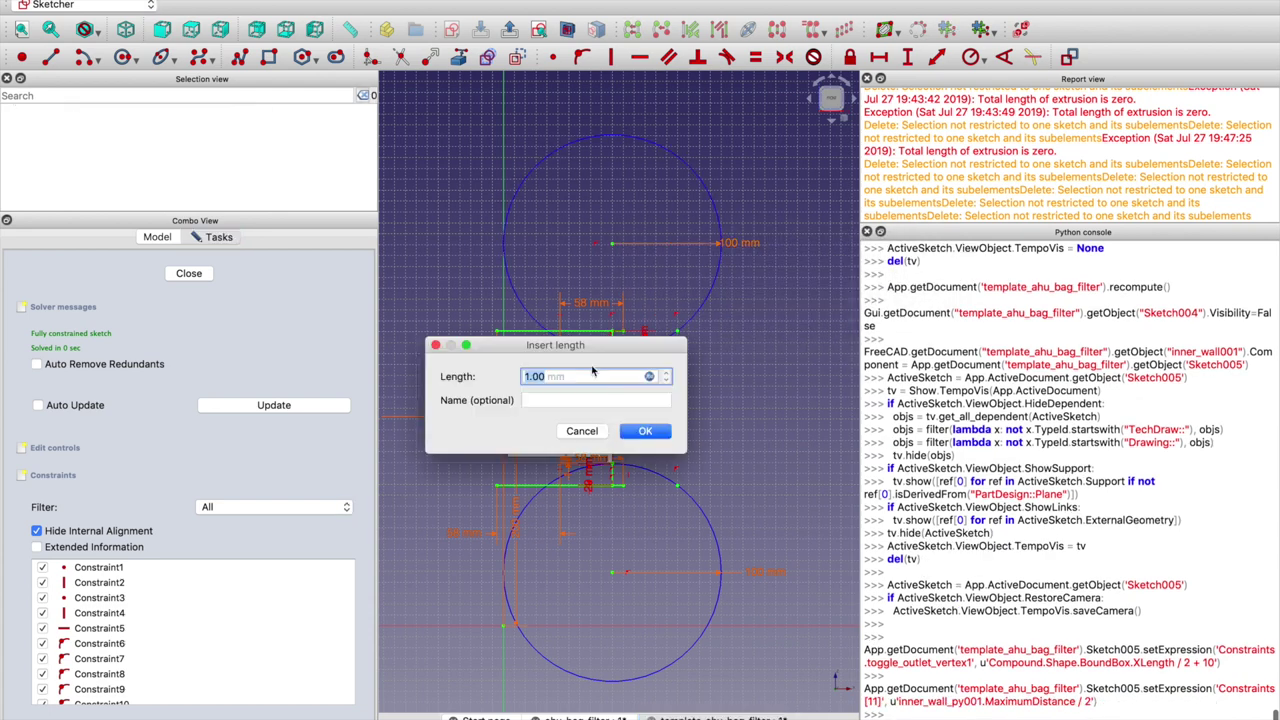
{"action": "left_click", "coordinate": [651, 378]}
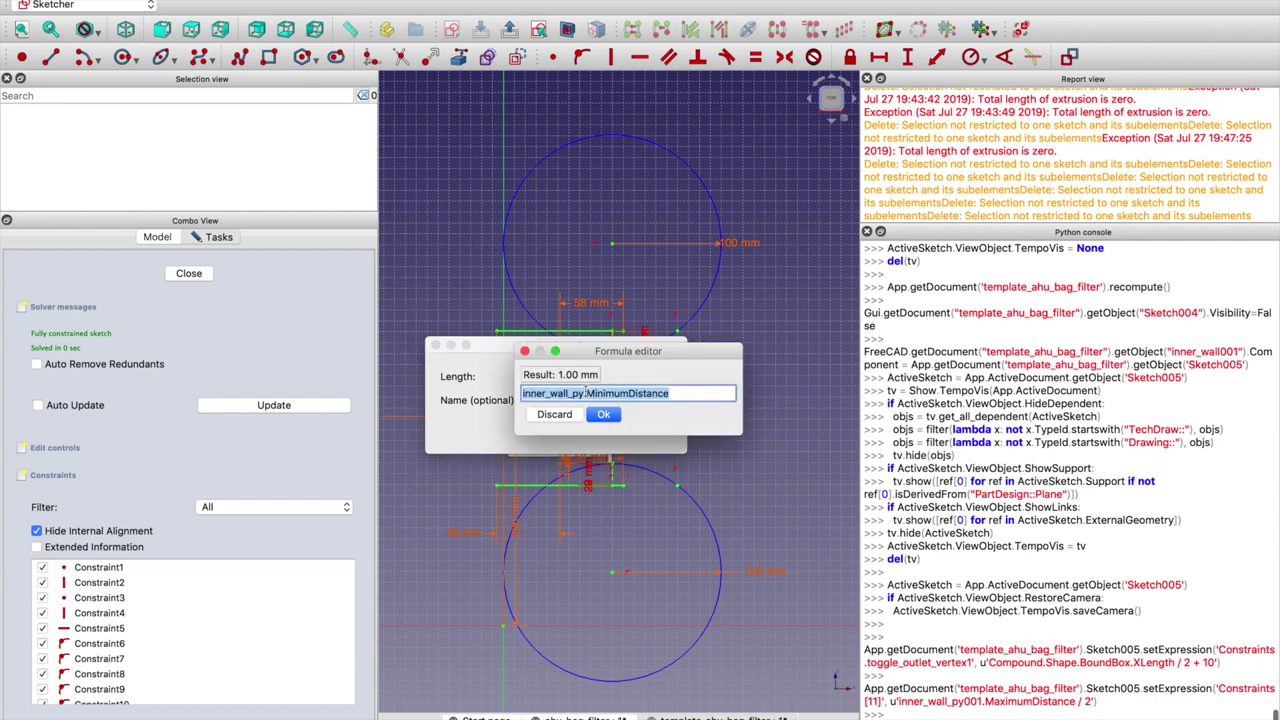
{"action": "left_click", "coordinate": [585, 393]}
{"action": "type", "text": "001"}
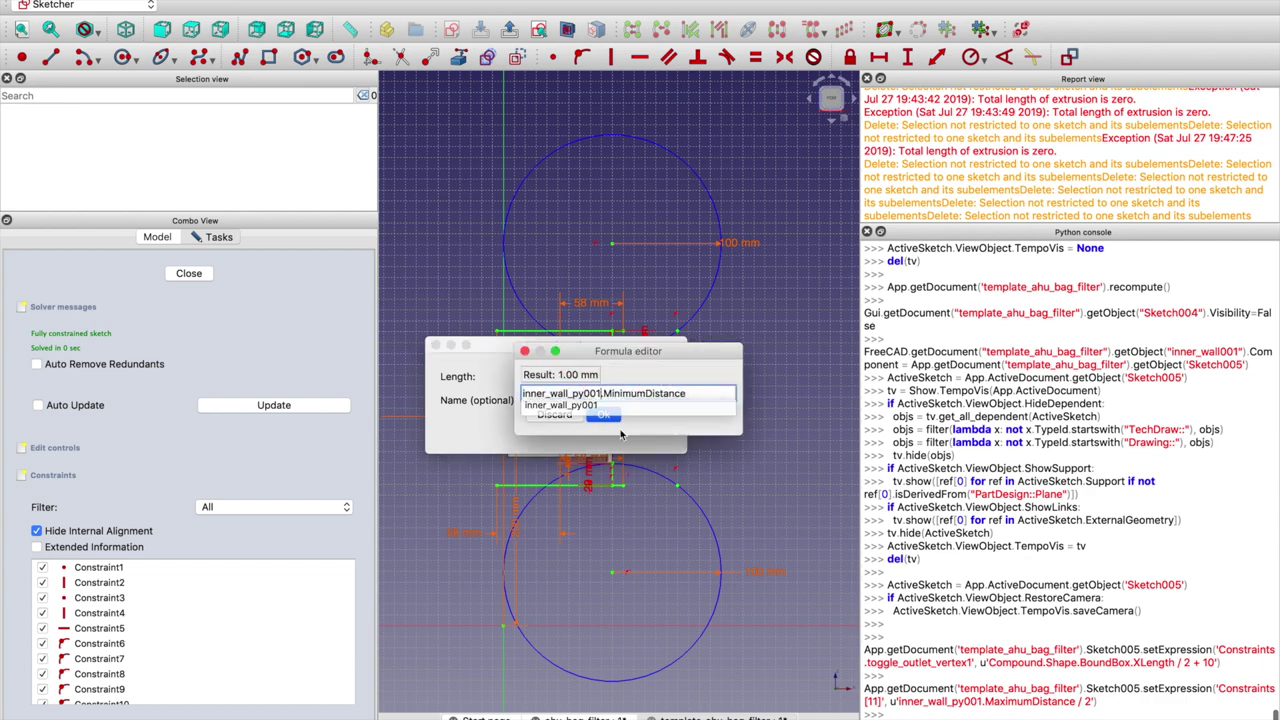
{"action": "key", "text": "Return"}
{"action": "left_click", "coordinate": [641, 433]}
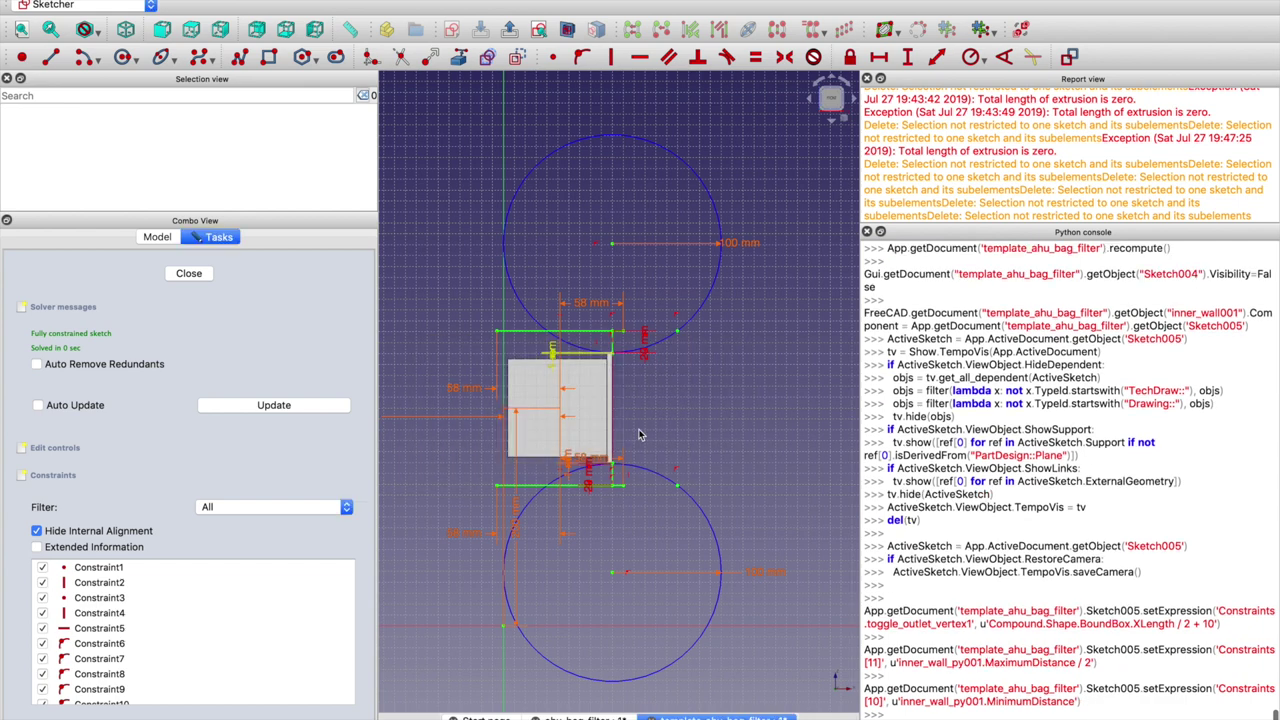
{"action": "left_click", "coordinate": [570, 473]}
{"action": "double_click", "coordinate": [570, 473]}
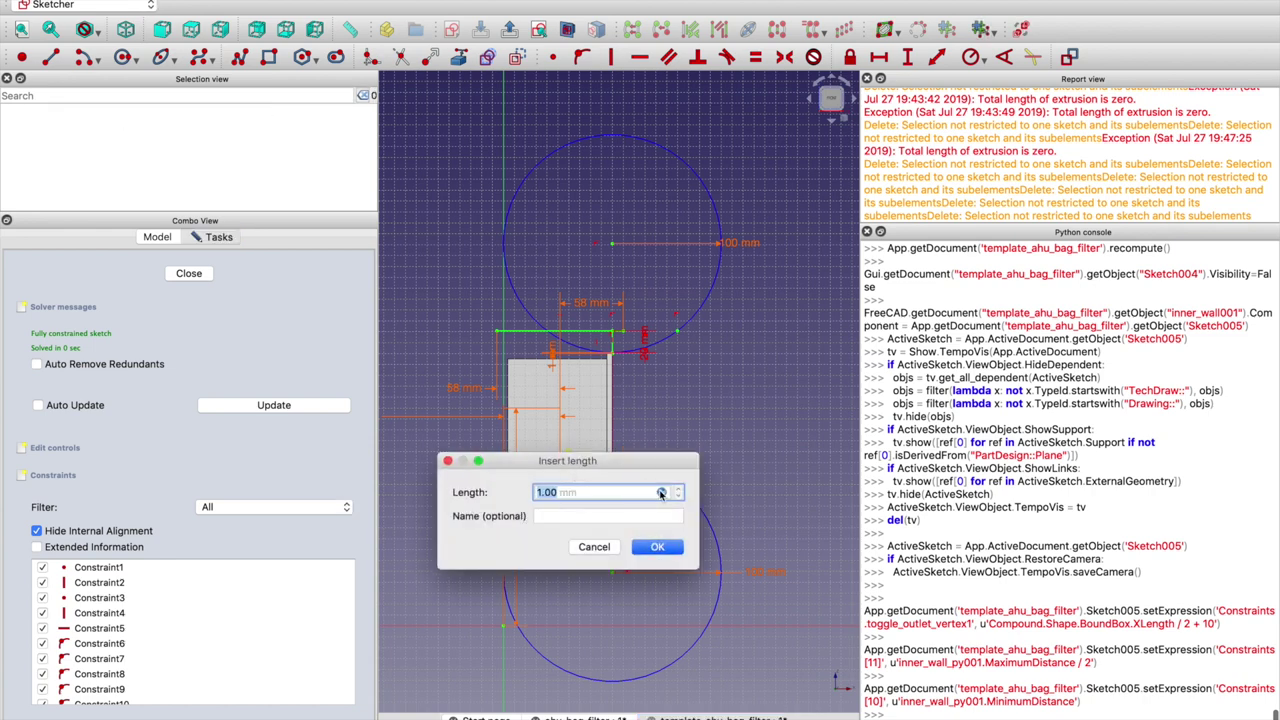
{"action": "left_click", "coordinate": [661, 493]}
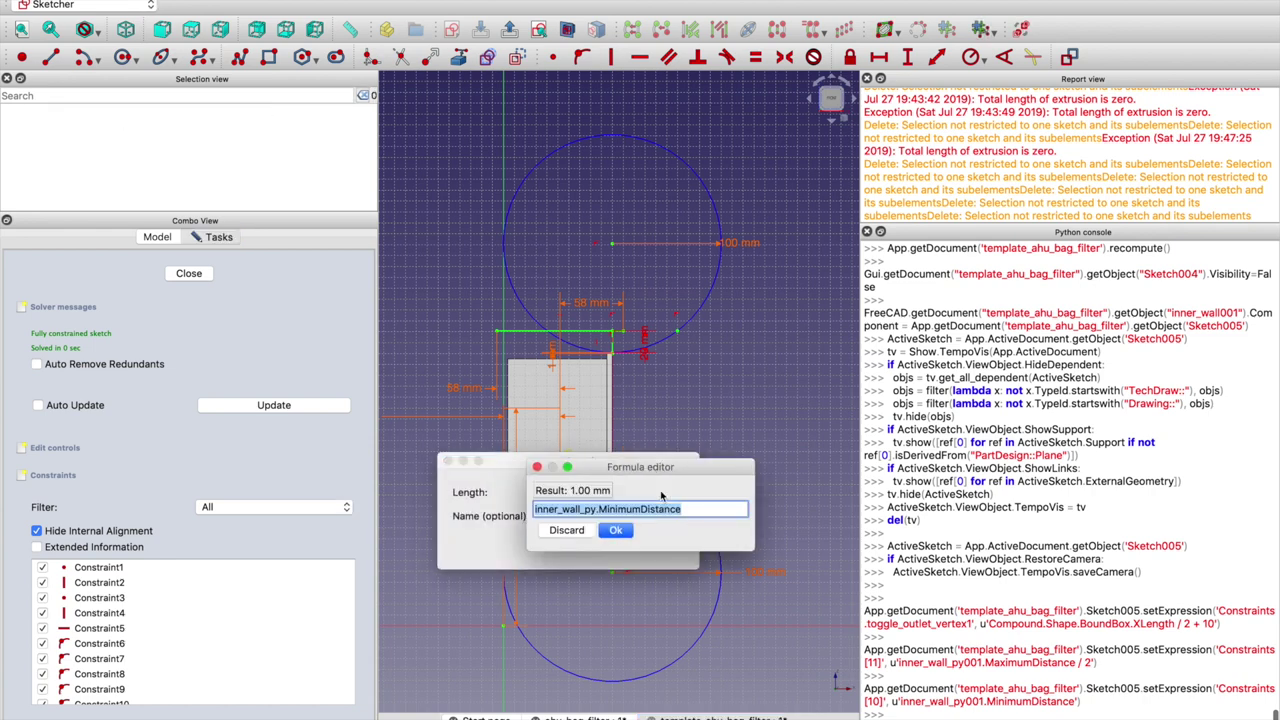
{"action": "left_click", "coordinate": [596, 509]}
{"action": "type", "text": "001"}
{"action": "left_click", "coordinate": [615, 530]}
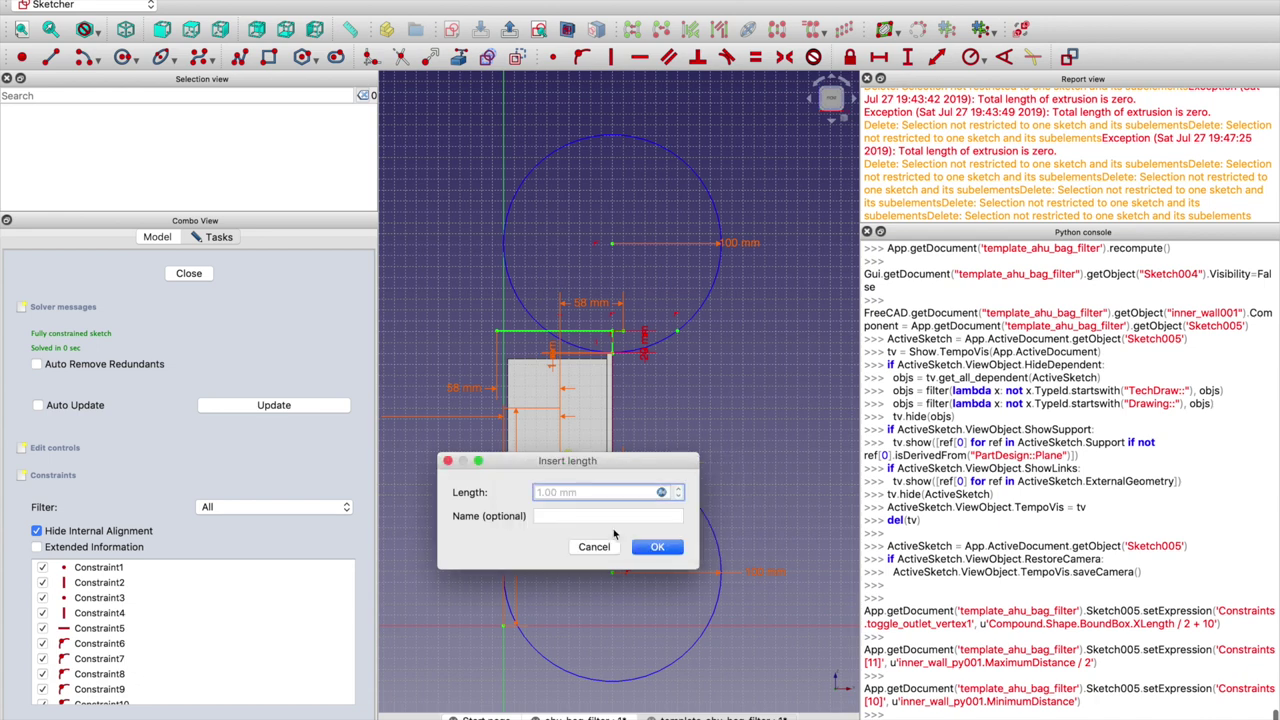
{"action": "left_click", "coordinate": [659, 548]}
Point the lower circle's radius formula to inner_wall_py001
{"action": "double_click", "coordinate": [767, 573]}
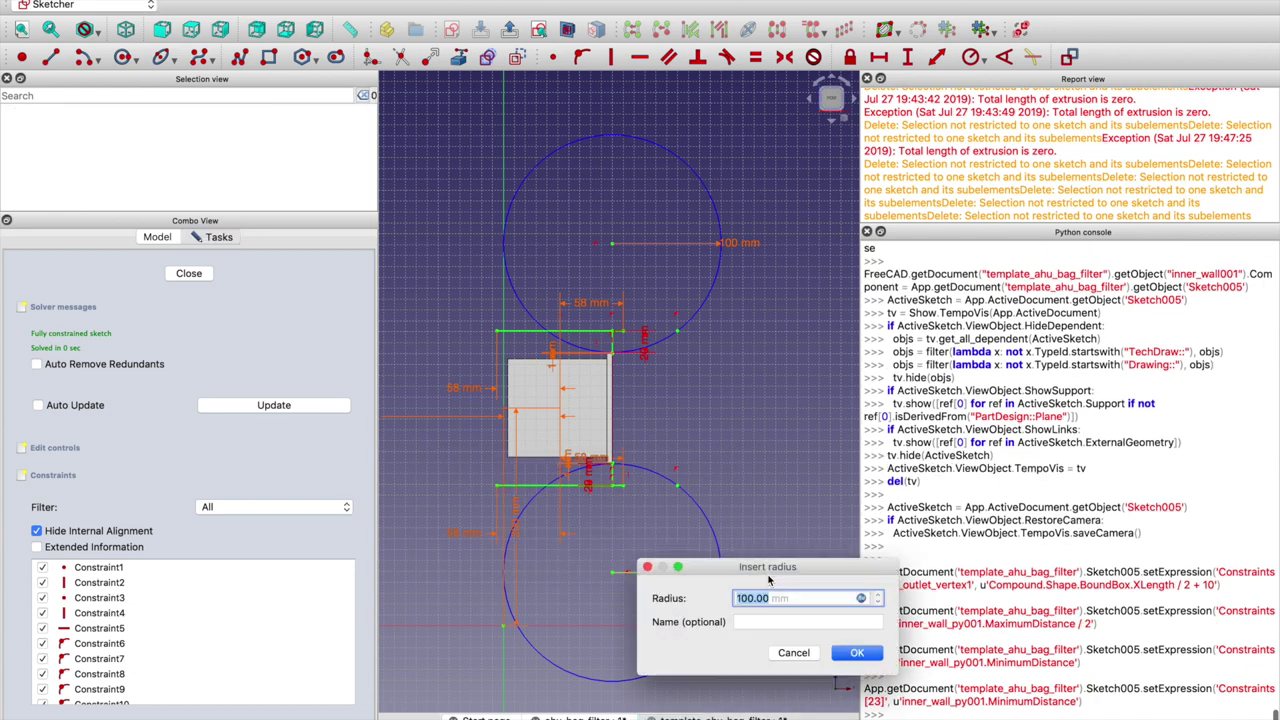
{"action": "left_click", "coordinate": [861, 598]}
{"action": "left_click", "coordinate": [797, 614]}
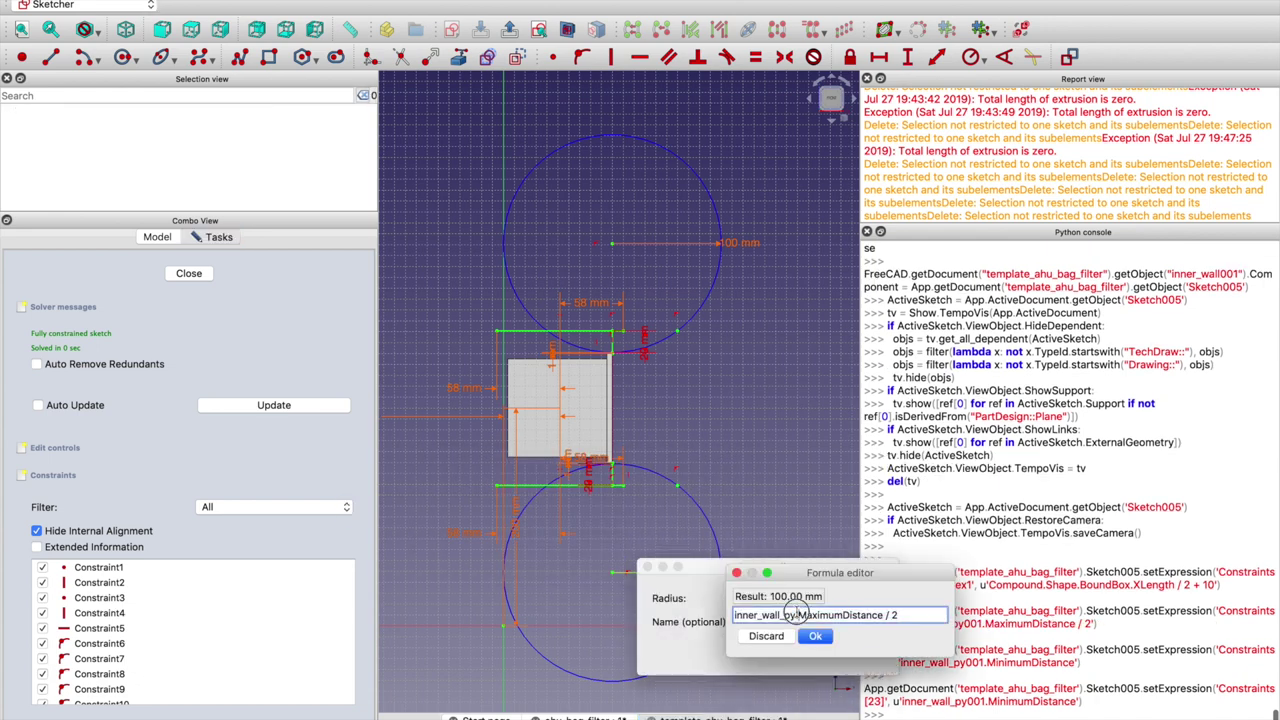
{"action": "type", "text": "001"}
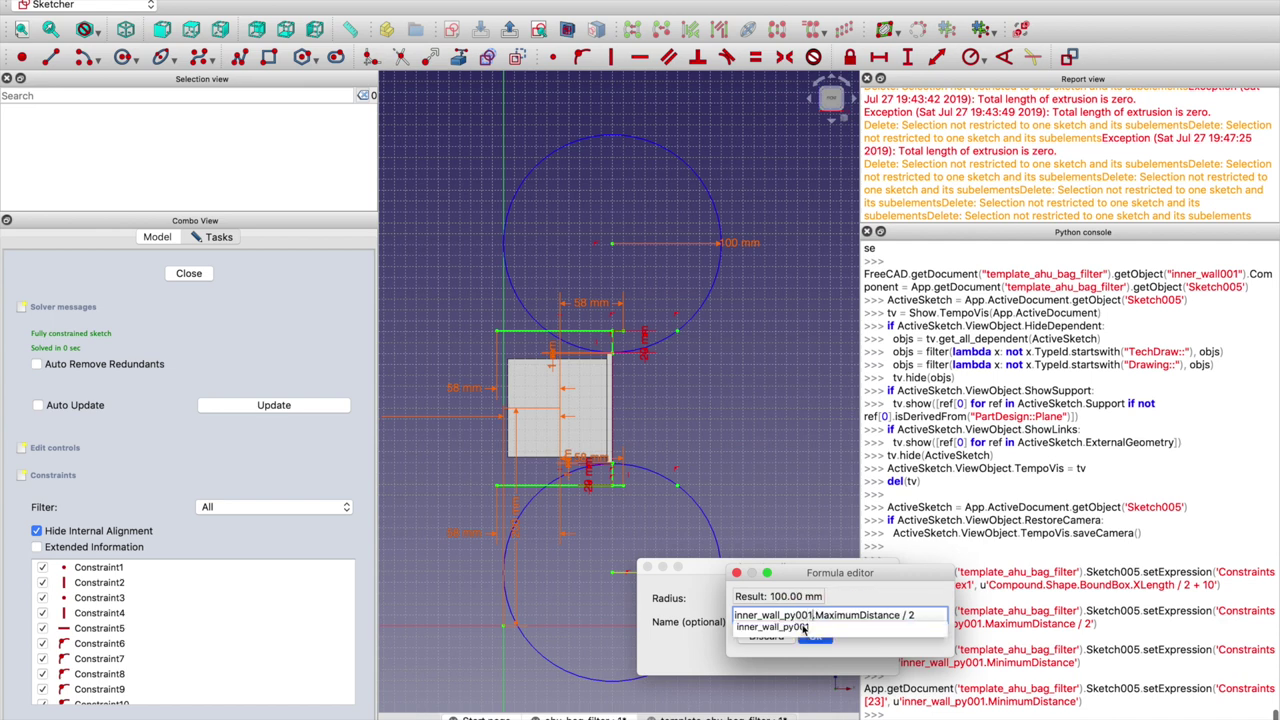
{"action": "left_click", "coordinate": [814, 636]}
{"action": "left_click", "coordinate": [858, 653]}
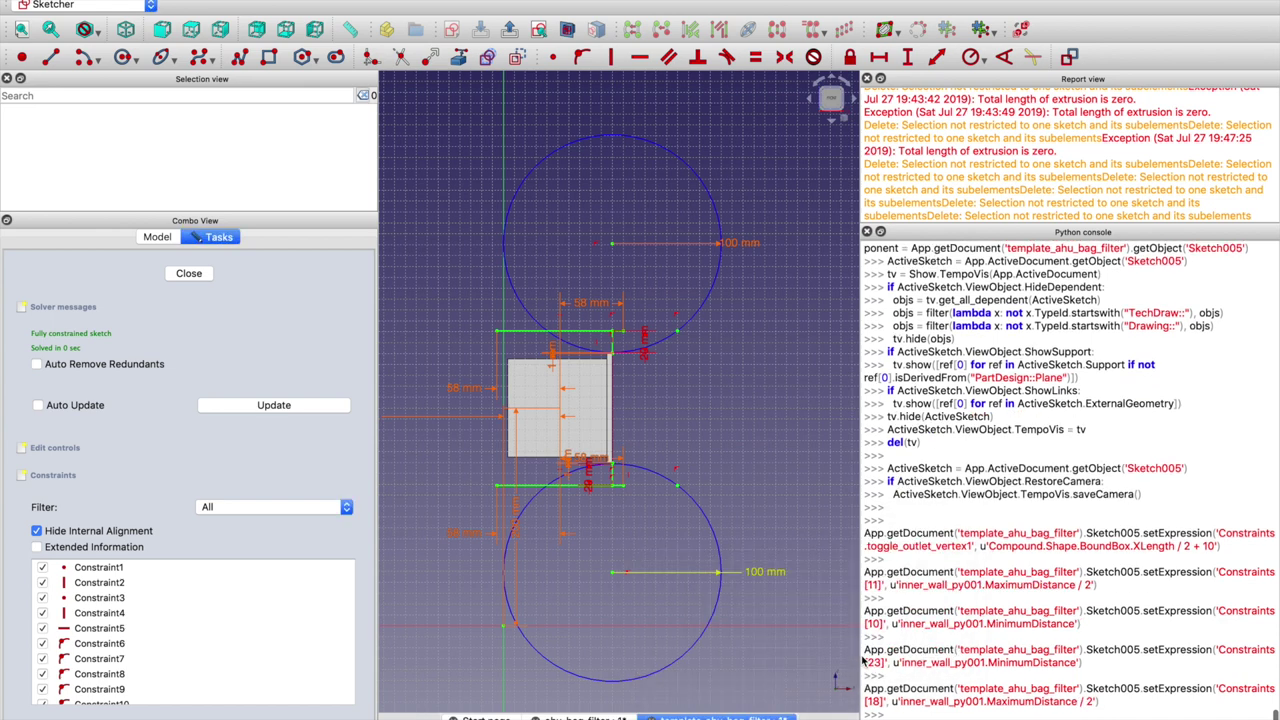
Rename the upper and lower 58 mm constraints from inlet to toggle_outlet_vertex1 and toggle_outlet_vertex2
{"action": "mouse_move", "coordinate": [628, 412]}
{"action": "middle_mouse_down"}
{"action": "mouse_move", "coordinate": [700, 340]}
{"action": "mouse_move", "coordinate": [687, 270]}
{"action": "middle_mouse_up"}
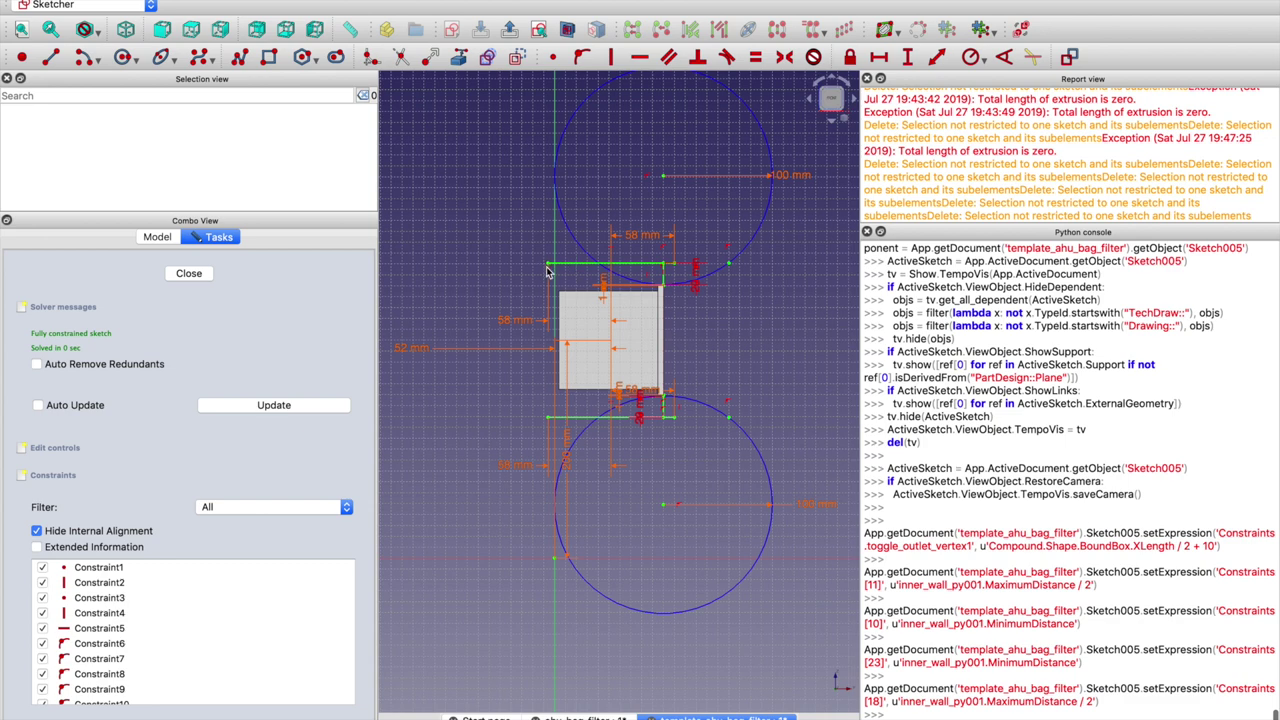
{"action": "double_click", "coordinate": [517, 321]}
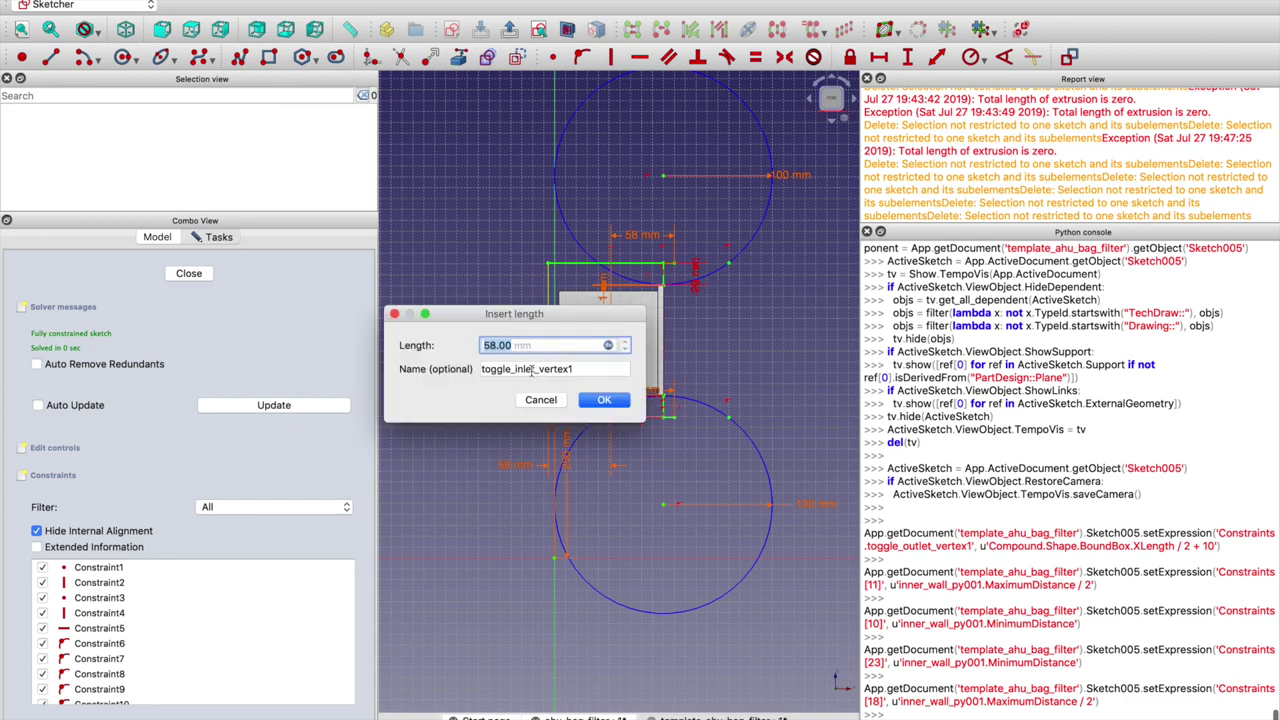
{"action": "left_click", "coordinate": [521, 369]}
{"action": "key", "text": "BackSpace"}
{"action": "key", "text": "BackSpace"}
{"action": "type", "text": "out"}
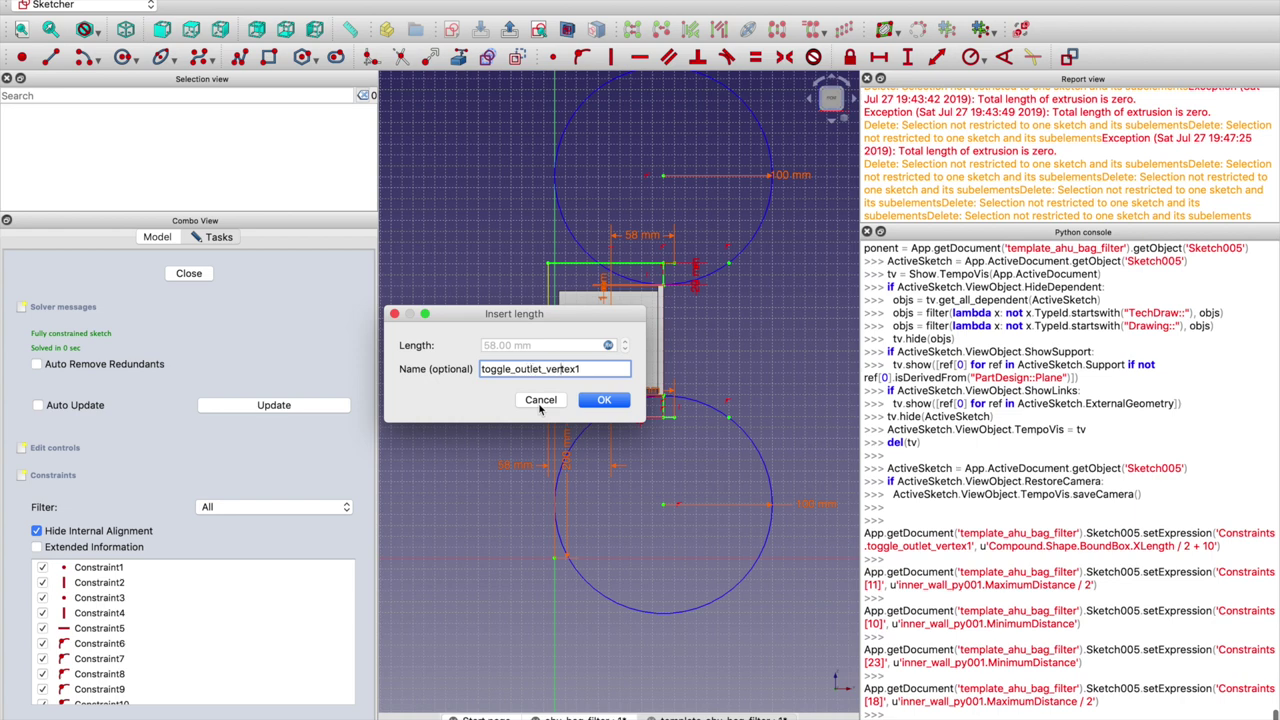
{"action": "key", "text": "Return"}
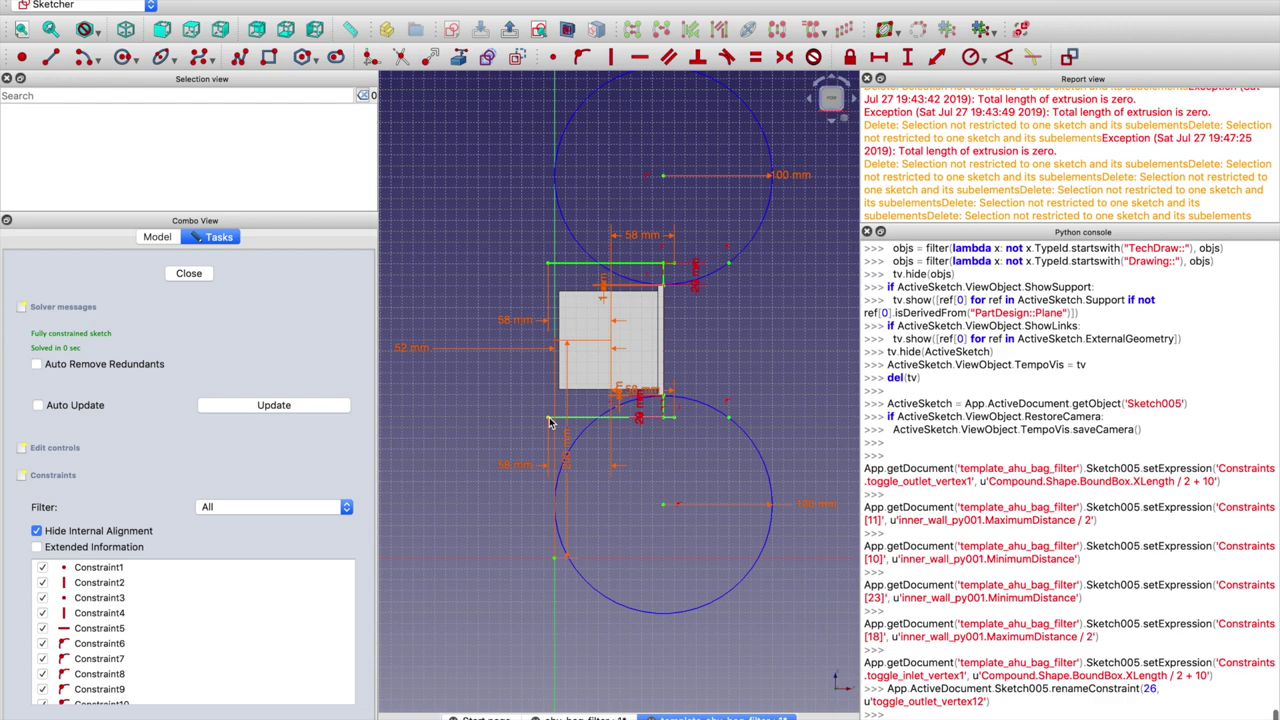
{"action": "double_click", "coordinate": [527, 473]}
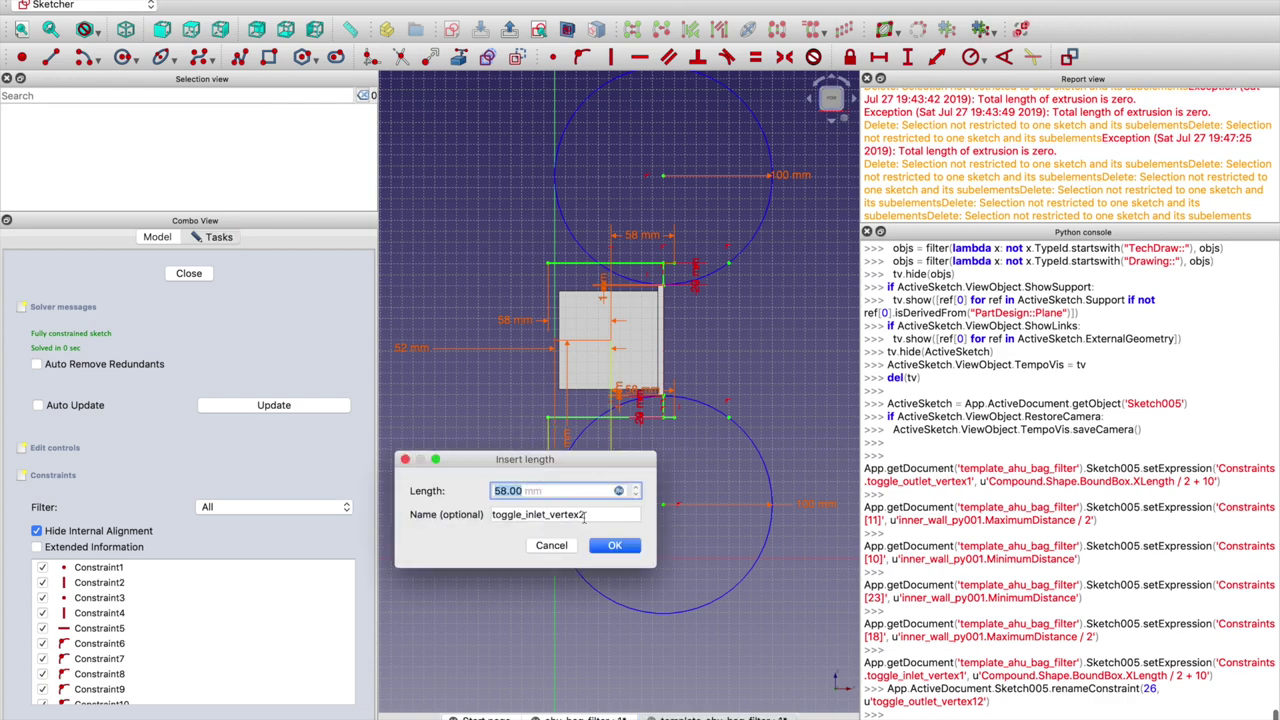
{"action": "left_click", "coordinate": [537, 514]}
{"action": "key", "text": "BackSpace"}
{"action": "key", "text": "BackSpace"}
{"action": "type", "text": "out"}
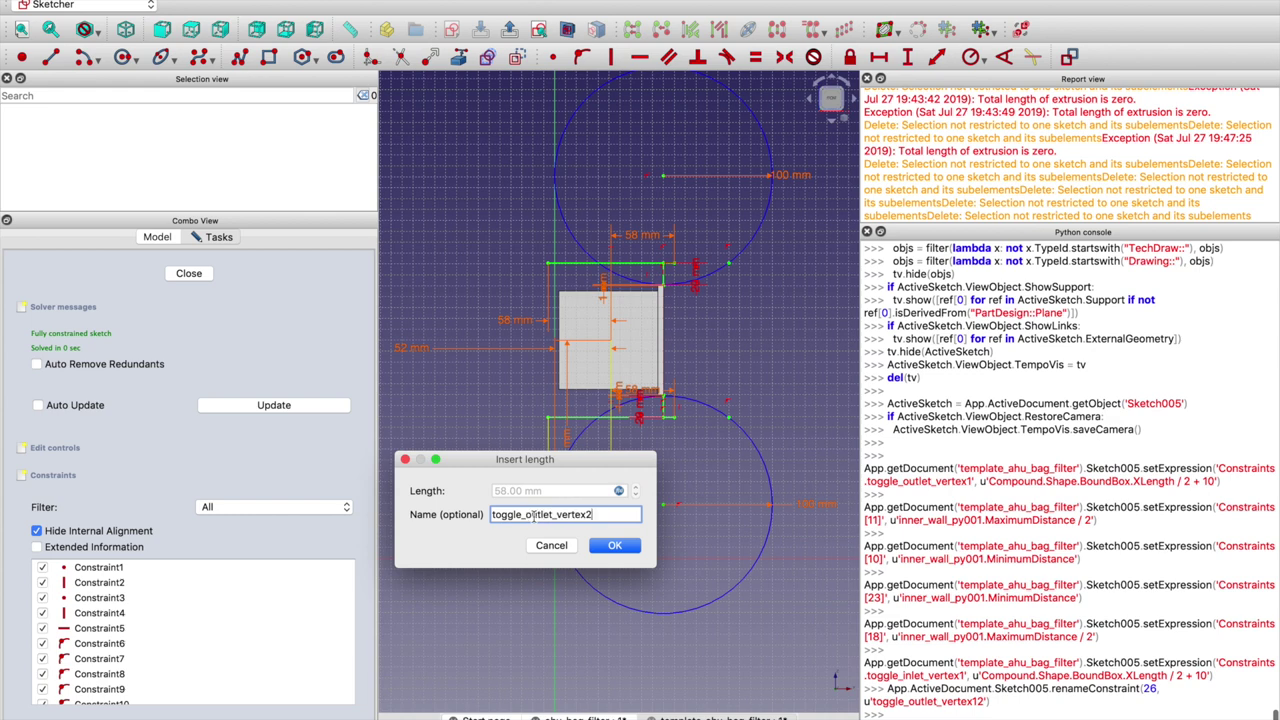
{"action": "key", "text": "Return"}
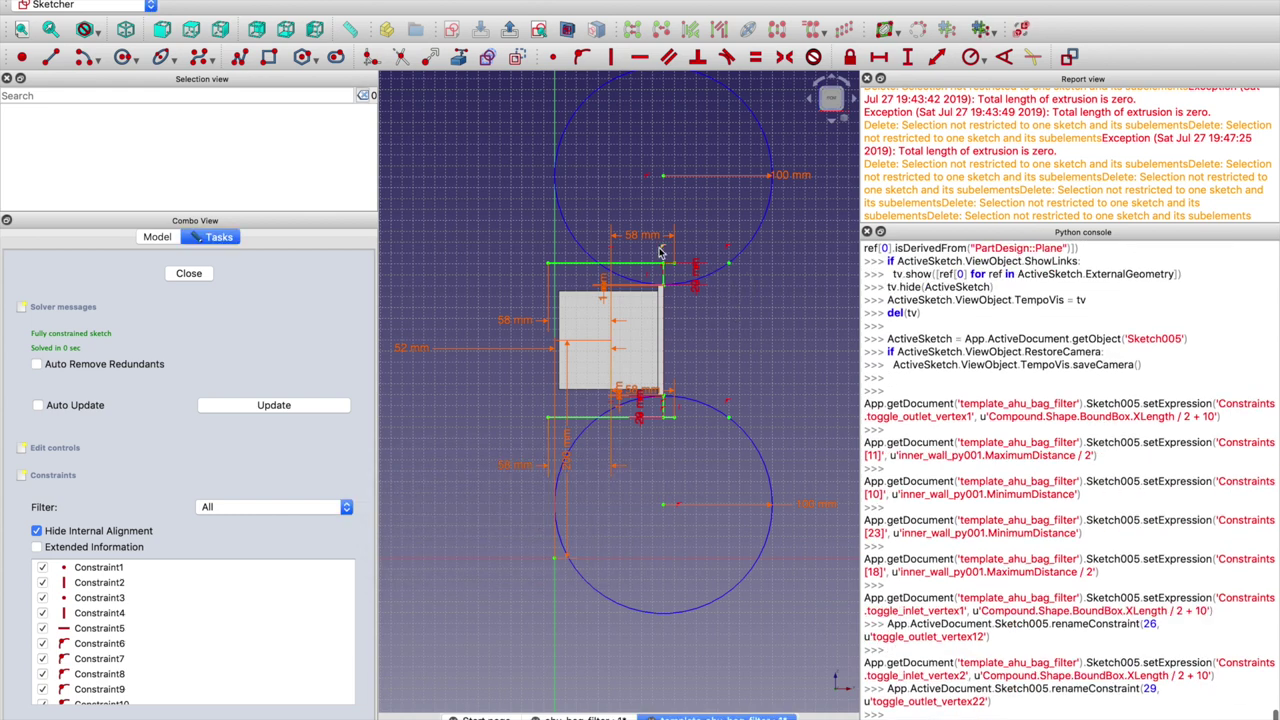
Verify toggle_outlet_vertex1, move a 58 mm label lower and rename it toggle_inlet_vertex2
{"action": "double_click", "coordinate": [648, 241]}
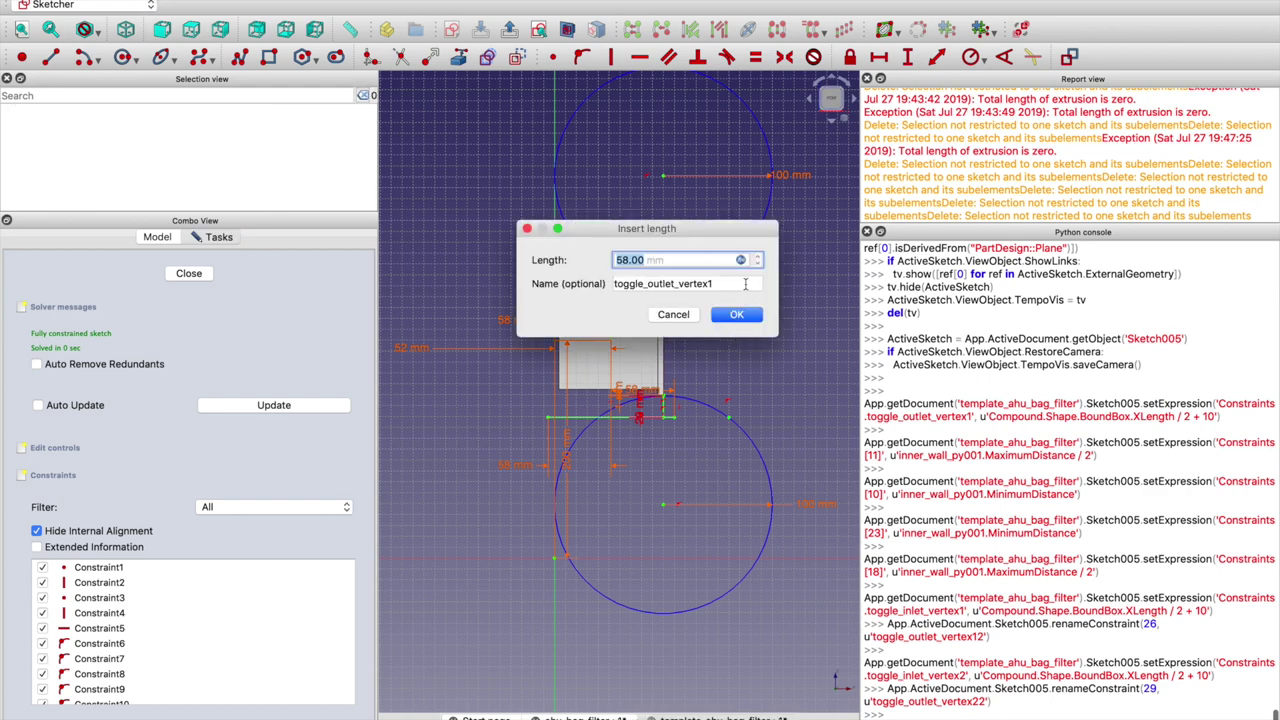
{"action": "left_click", "coordinate": [745, 284]}
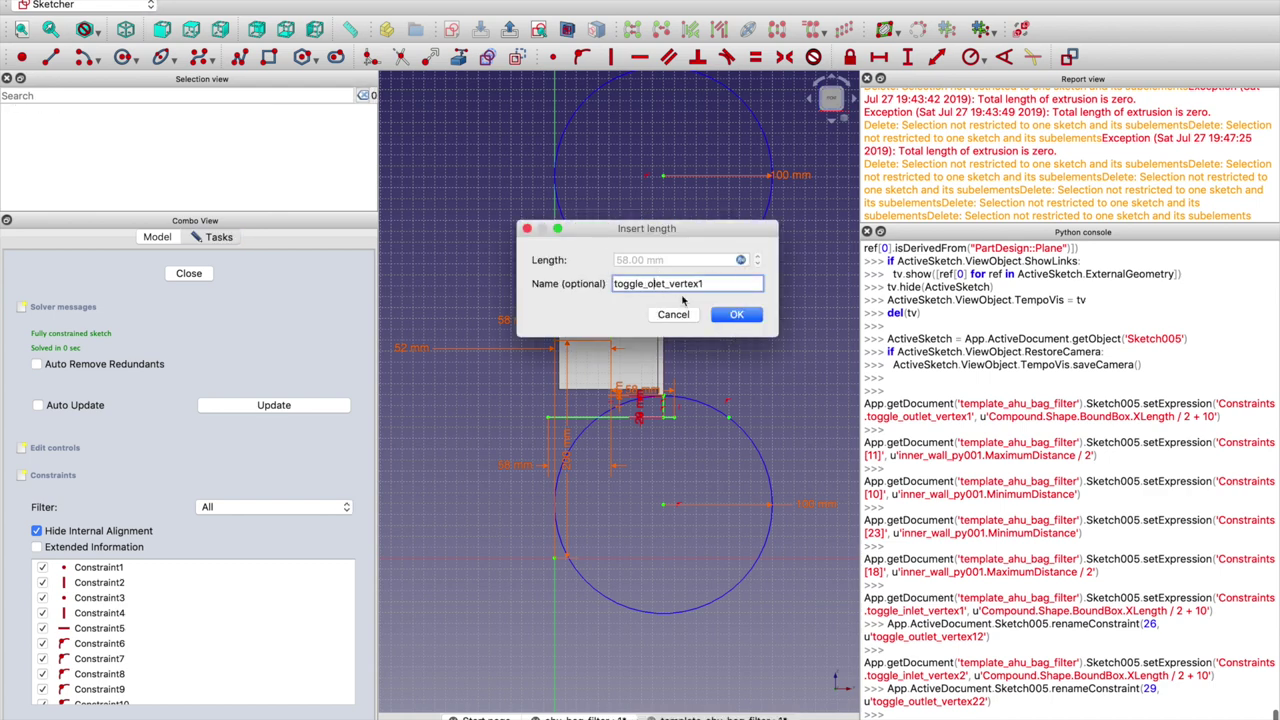
{"action": "key", "text": "Return"}
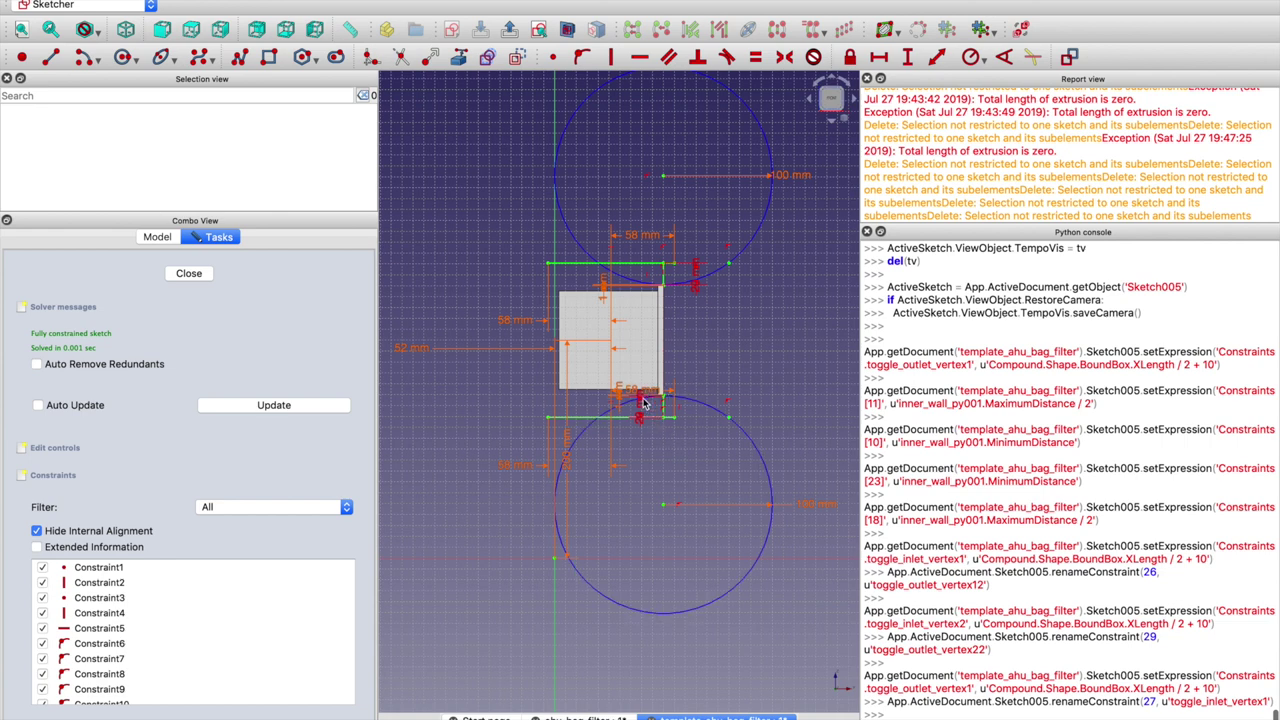
{"action": "left_click_drag", "start_coordinate": [650, 422], "coordinate": [668, 482]}
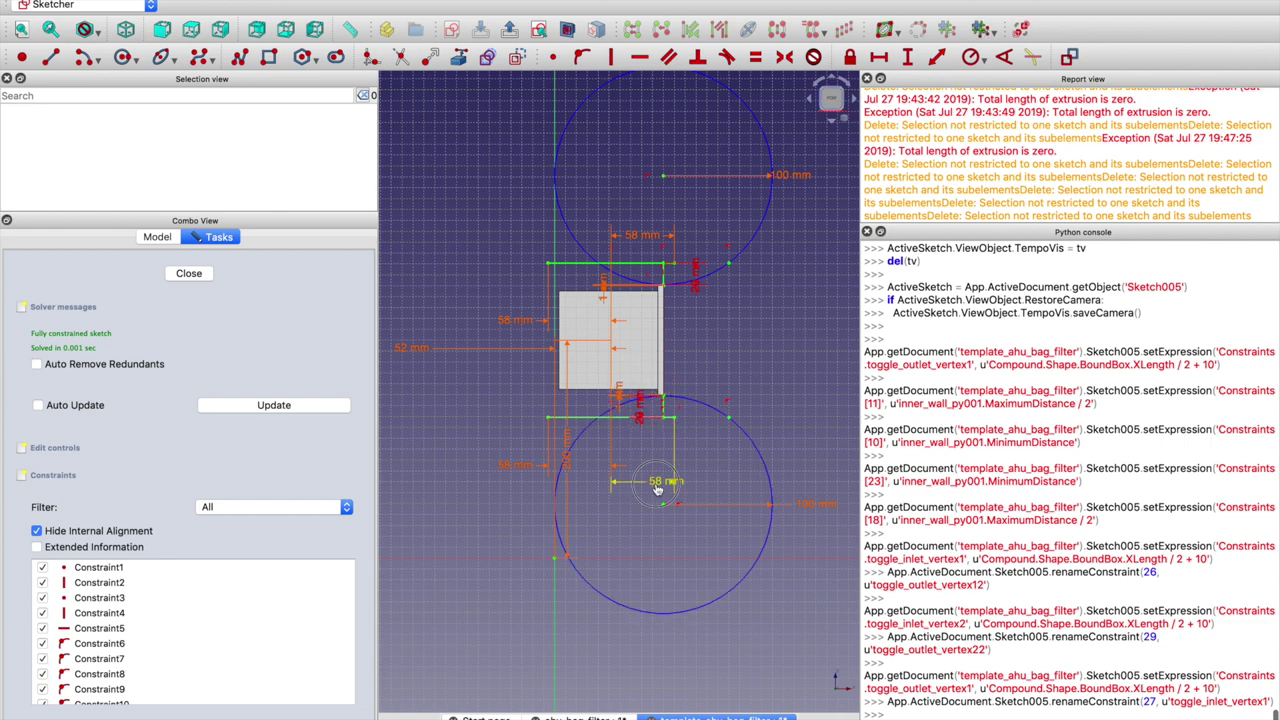
{"action": "double_click", "coordinate": [668, 482]}
{"action": "left_click", "coordinate": [671, 531]}
{"action": "key", "text": "BackSpace"}
{"action": "key", "text": "BackSpace"}
{"action": "key", "text": "BackSpace"}
{"action": "type", "text": "in"}
{"action": "key", "text": "Return"}
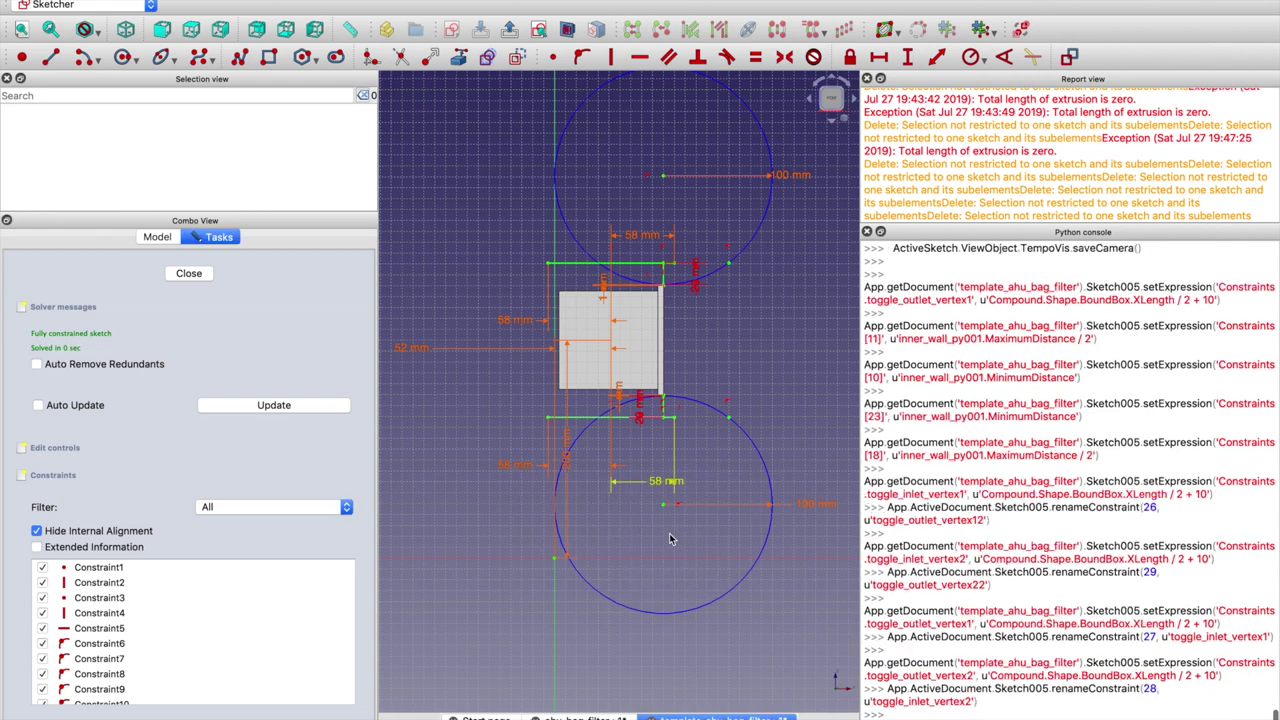
Correct the names to toggle_outlet_vertex1 and toggle_outlet_vertex2, then save the template
{"action": "double_click", "coordinate": [521, 326]}
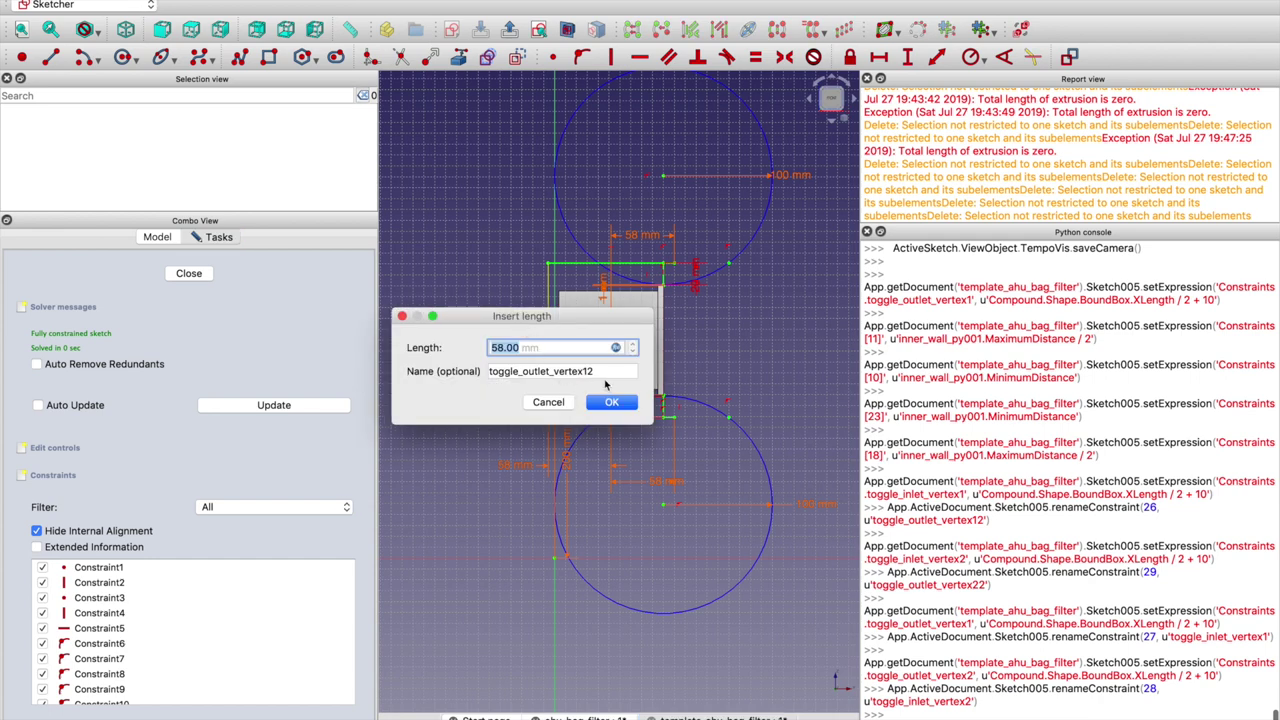
{"action": "left_click", "coordinate": [608, 371]}
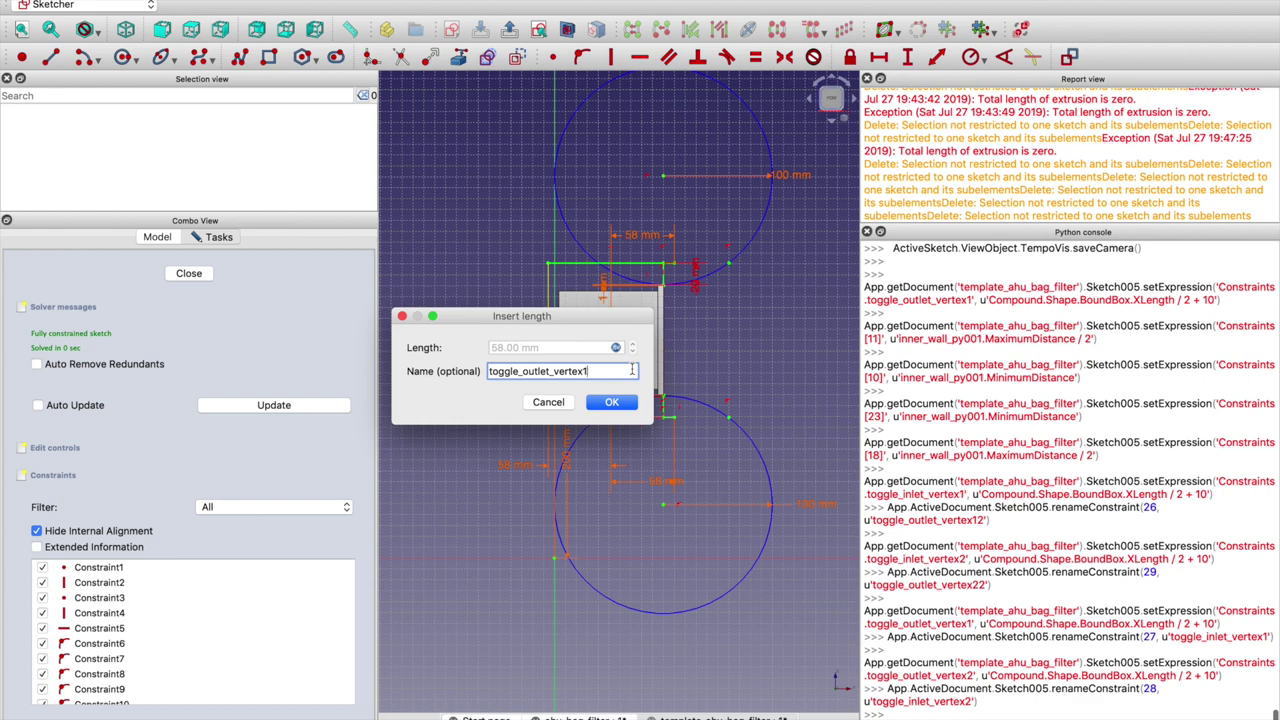
{"action": "left_click", "coordinate": [612, 401]}
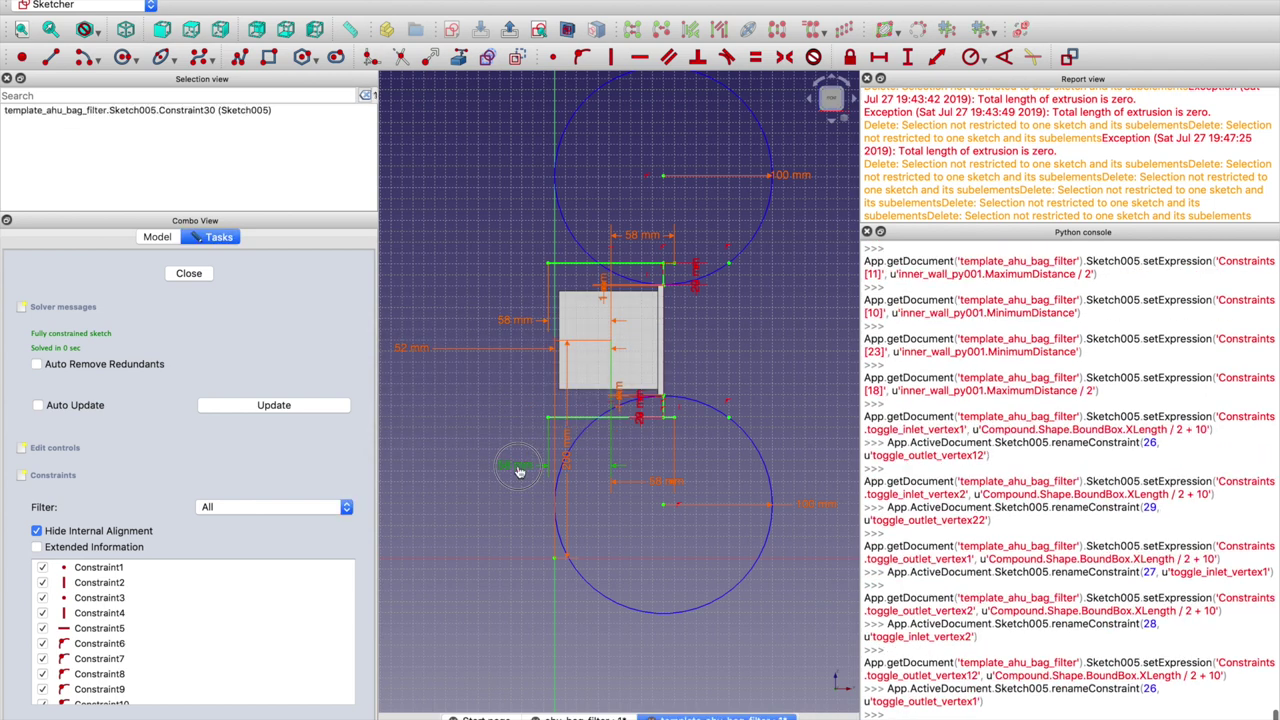
{"action": "double_click", "coordinate": [590, 488]}
{"action": "left_click", "coordinate": [601, 514]}
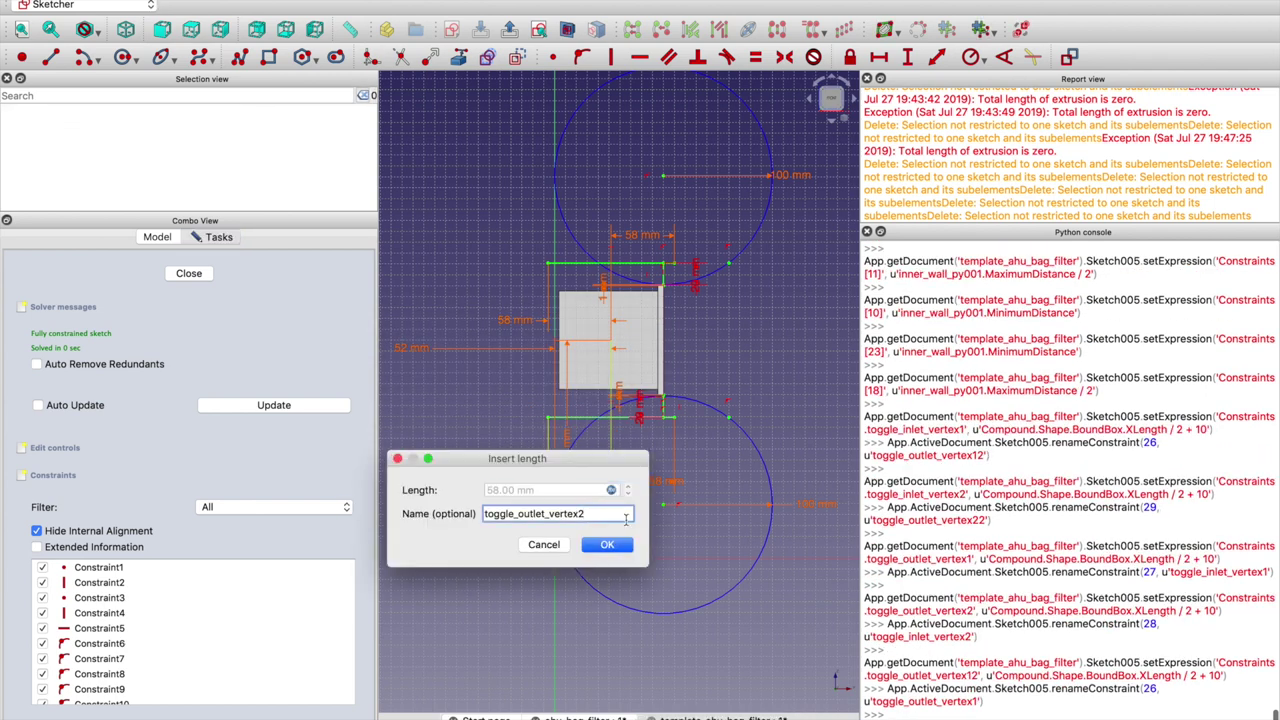
{"action": "left_click", "coordinate": [608, 544]}
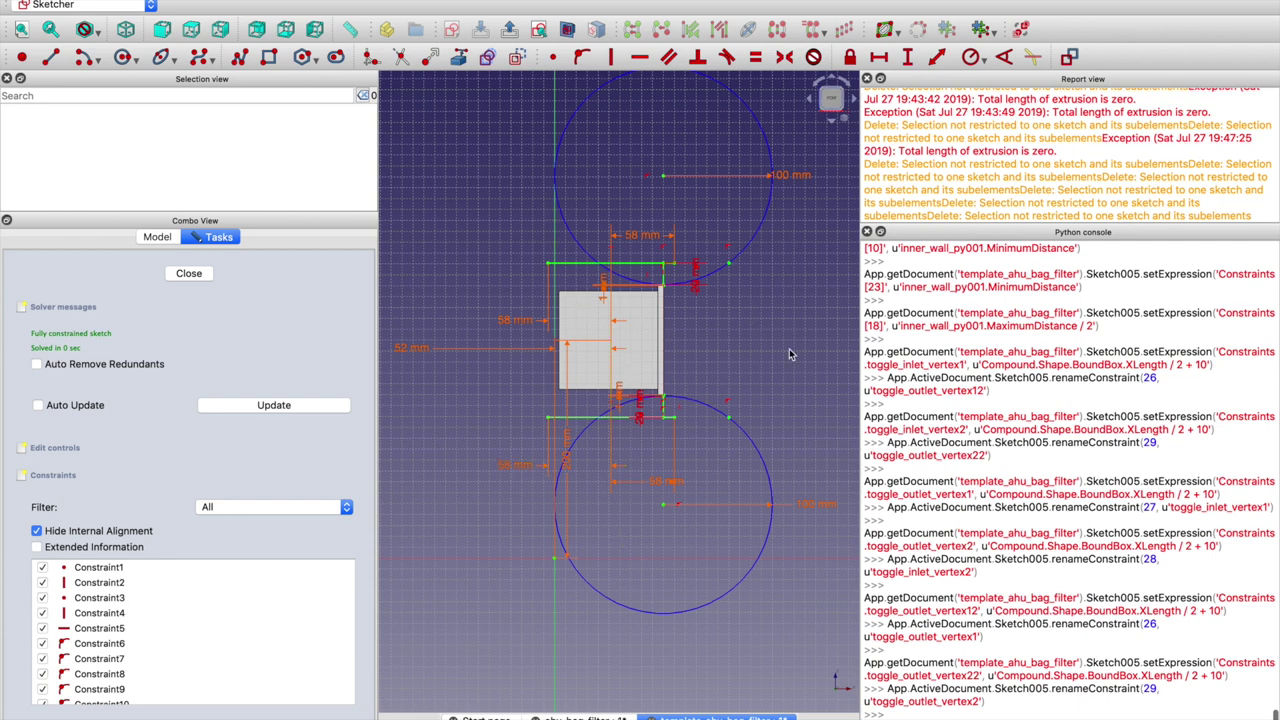
{"action": "key", "text": "super+s"}
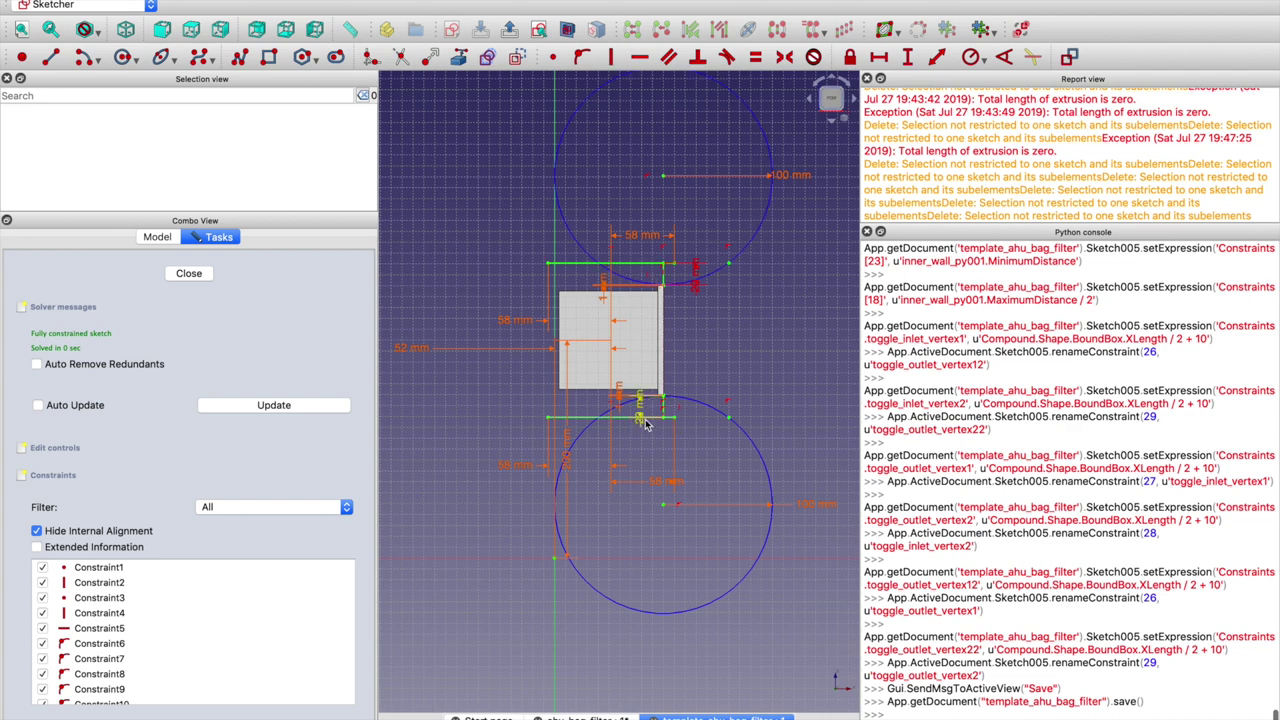
Close the sketch and set inner_wall001's Eta Inlet Vertexes to (3,2),(8,2)
{"action": "left_click", "coordinate": [189, 273]}
{"action": "left_click", "coordinate": [115, 338]}
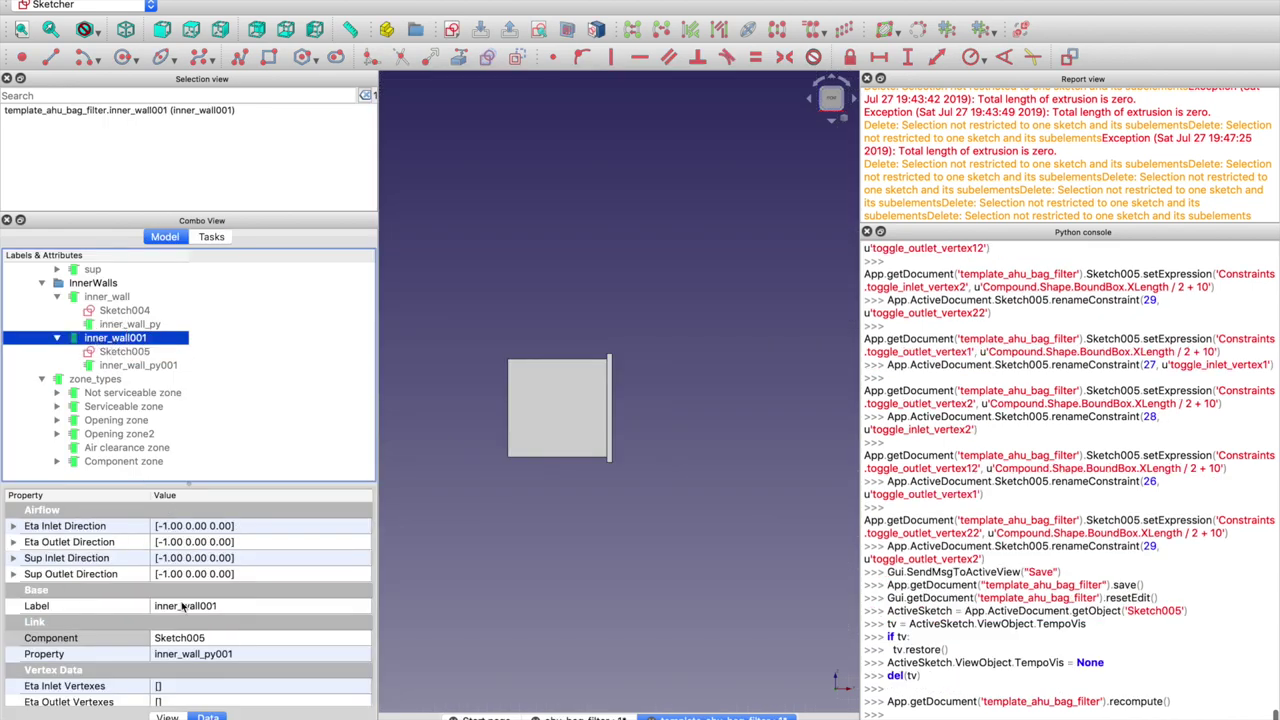
{"action": "scroll", "coordinate": [186, 609], "scroll_direction": "down", "scroll_amount": 2}
{"action": "left_click", "coordinate": [190, 638]}
{"action": "left_click", "coordinate": [364, 639]}
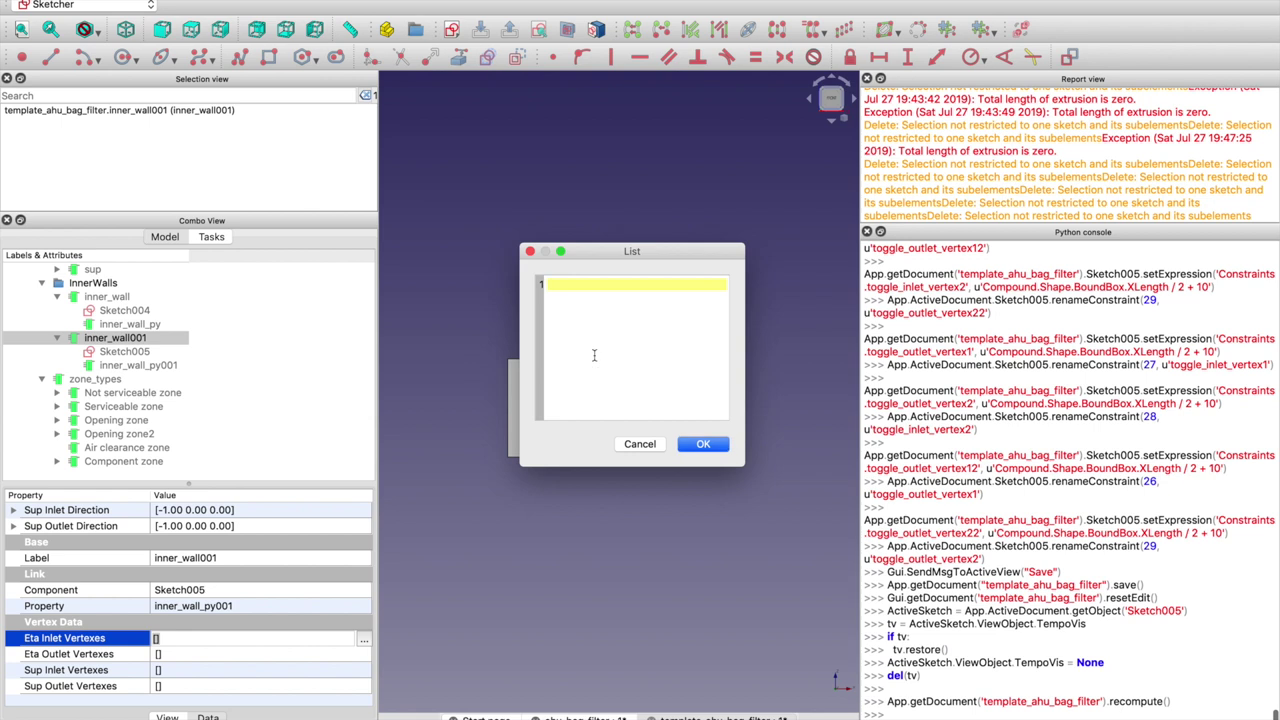
{"action": "type", "text": "(3,2)"}
{"action": "key", "text": "Return"}
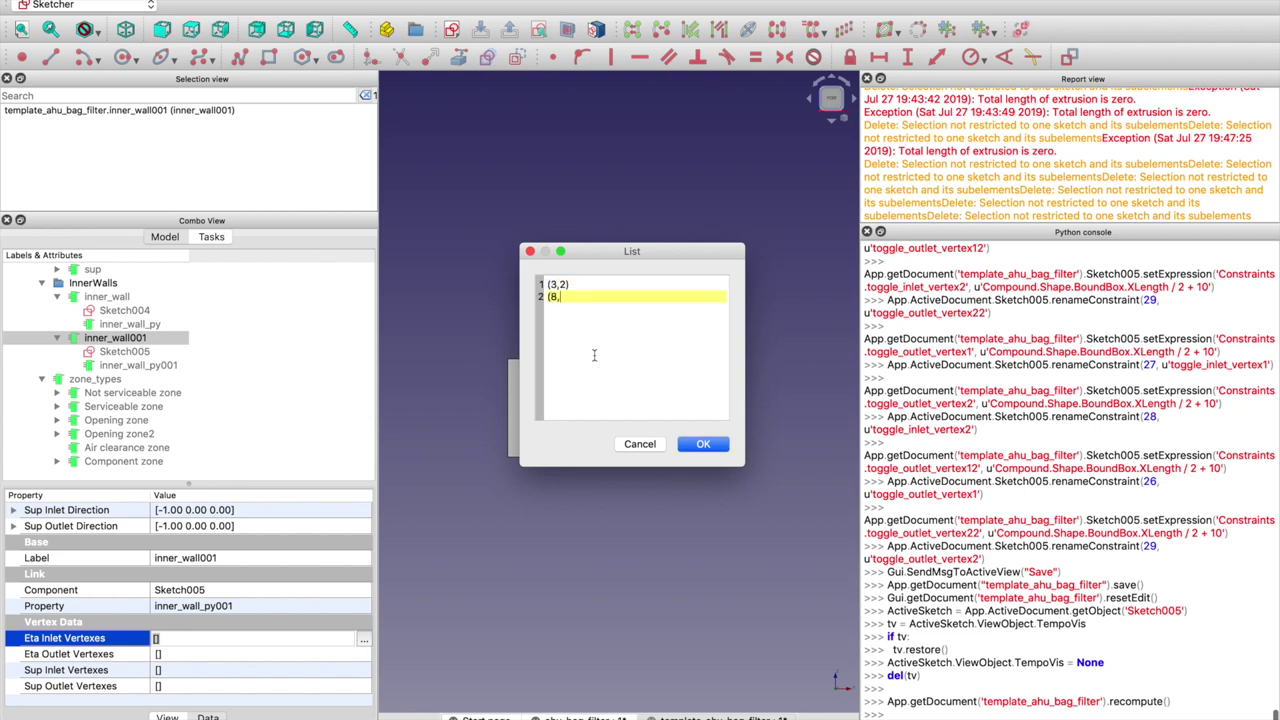
{"action": "key", "text": "super+a"}
{"action": "key", "text": "super+c"}
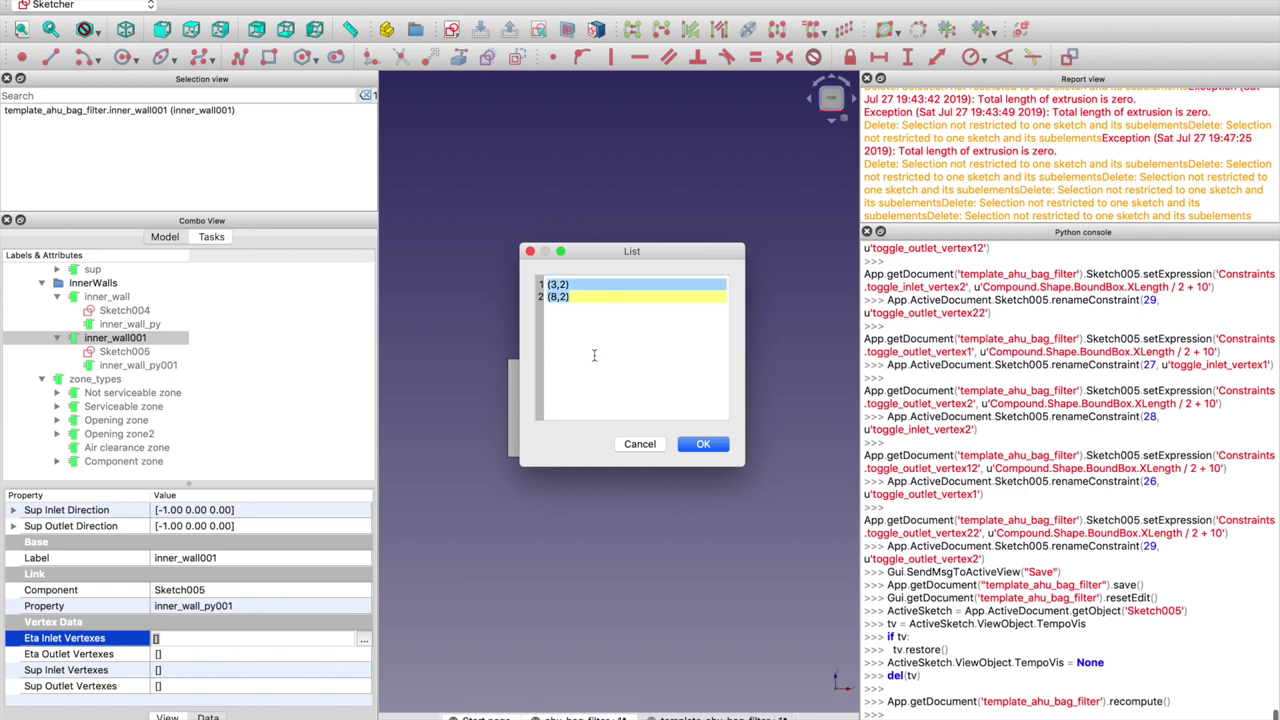
{"action": "left_click", "coordinate": [704, 443]}
Copy the same pairs into Sup Inlet Vertexes and set Eta Outlet Vertexes to (3,1),(8,1)
{"action": "left_click", "coordinate": [259, 674]}
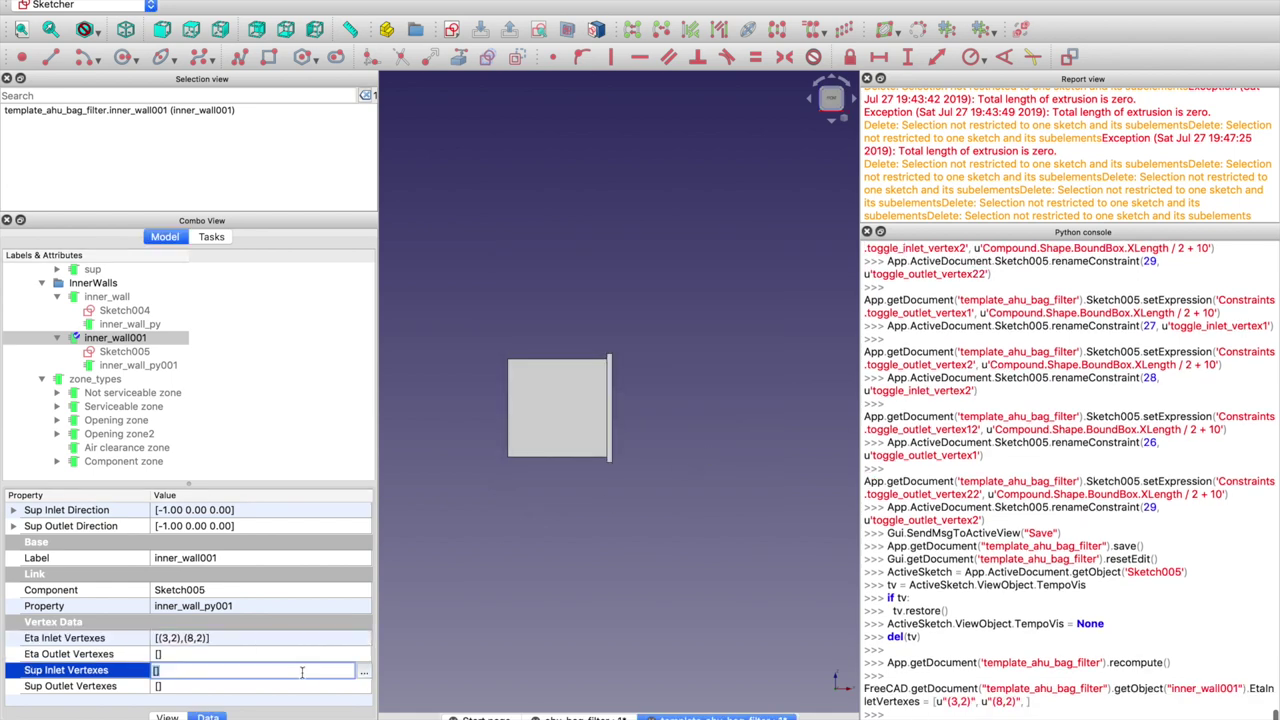
{"action": "left_click", "coordinate": [364, 672]}
{"action": "key", "text": "super+v"}
{"action": "left_click", "coordinate": [702, 447]}
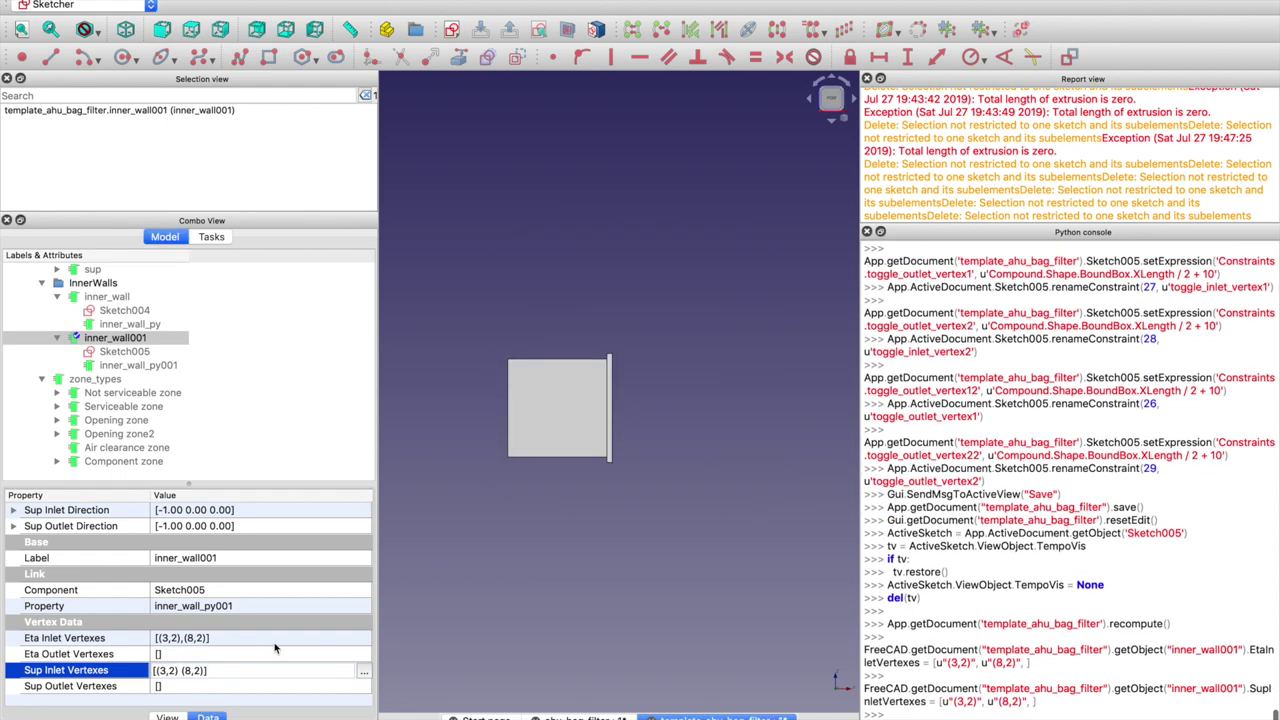
{"action": "left_click", "coordinate": [266, 652]}
{"action": "left_click", "coordinate": [364, 654]}
{"action": "key", "text": "super+v"}
{"action": "left_click", "coordinate": [570, 284]}
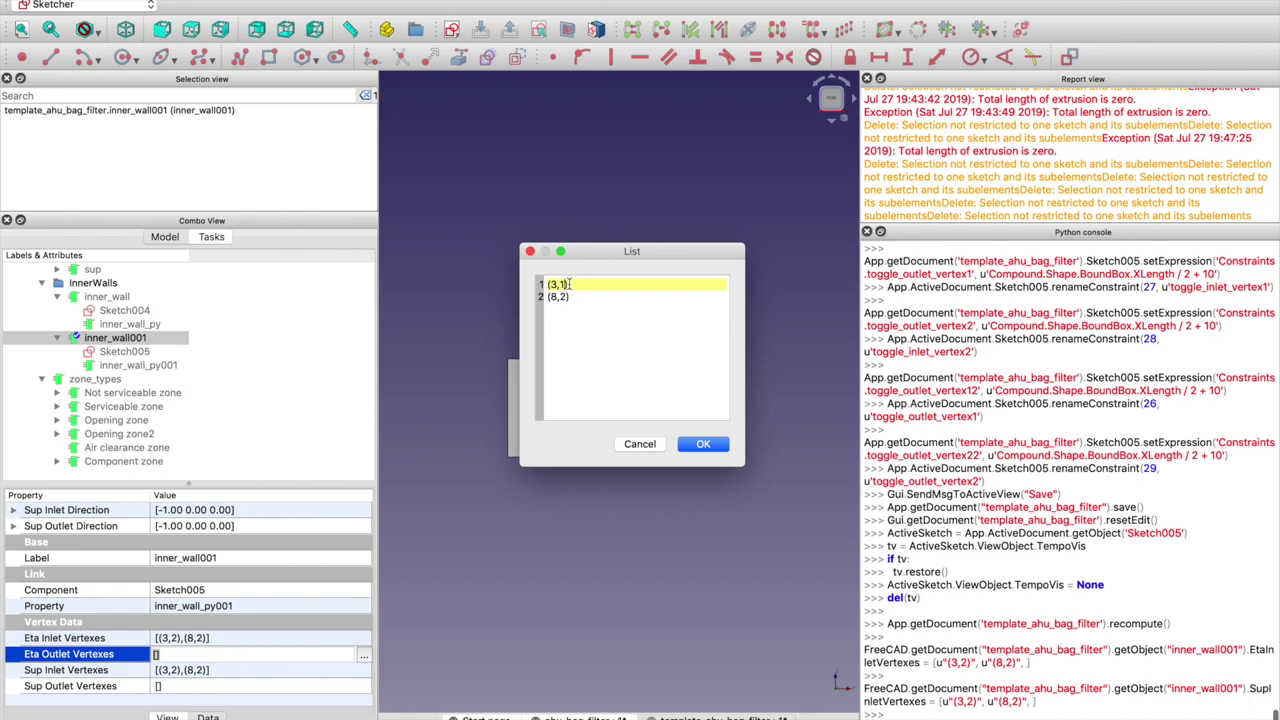
{"action": "left_click", "coordinate": [565, 296]}
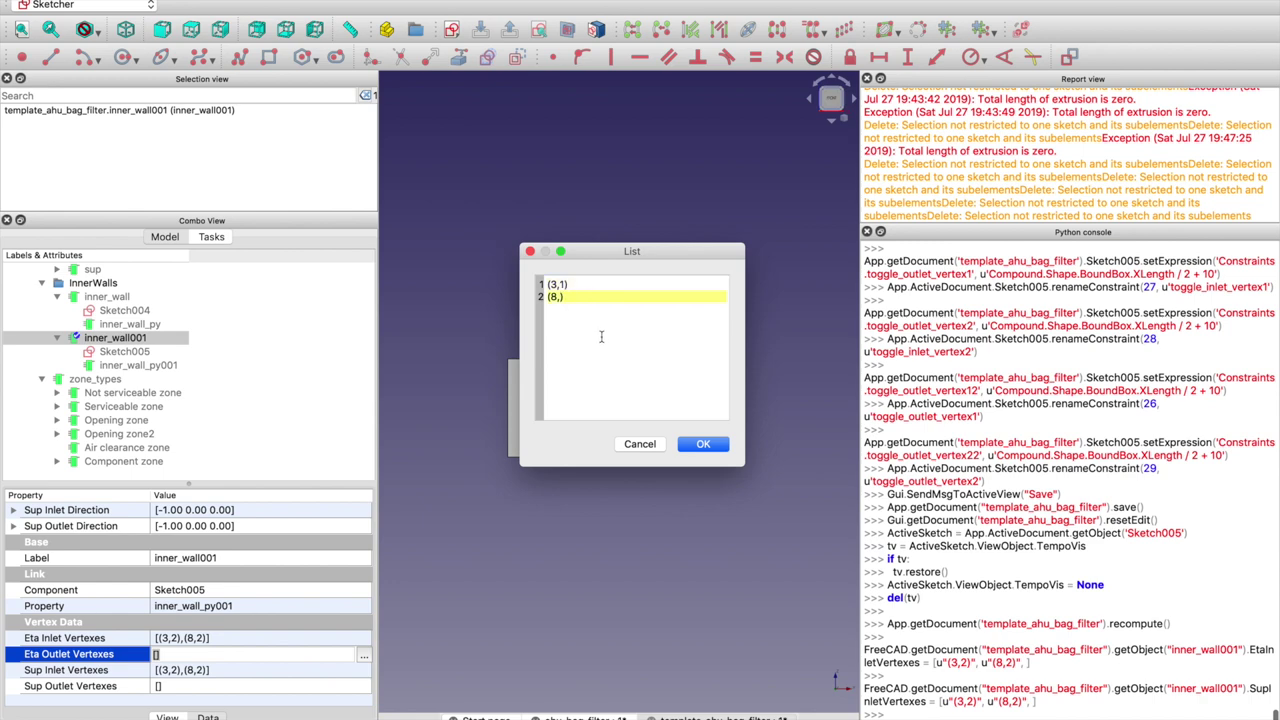
{"action": "left_click", "coordinate": [701, 444]}
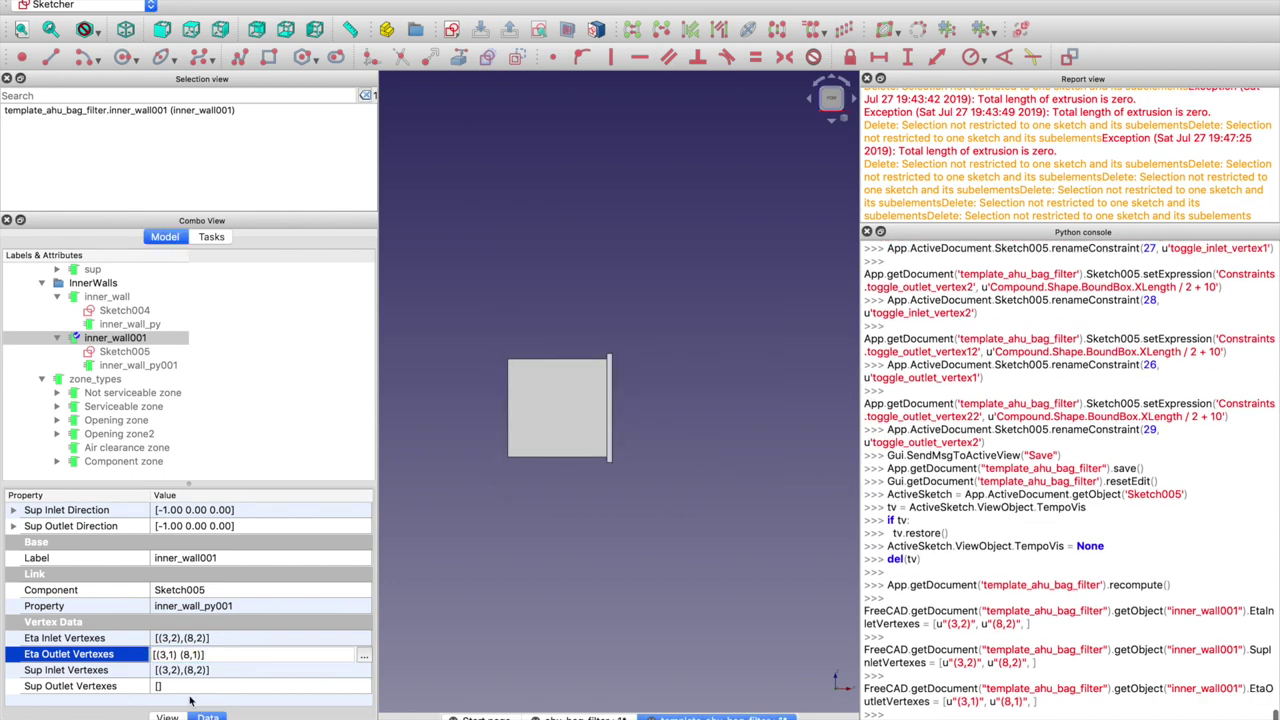
Set Sup Outlet Vertexes to (3,1),(8,1), then reselect inner_wall001 to verify
{"action": "left_click", "coordinate": [341, 687]}
{"action": "left_click", "coordinate": [365, 689]}
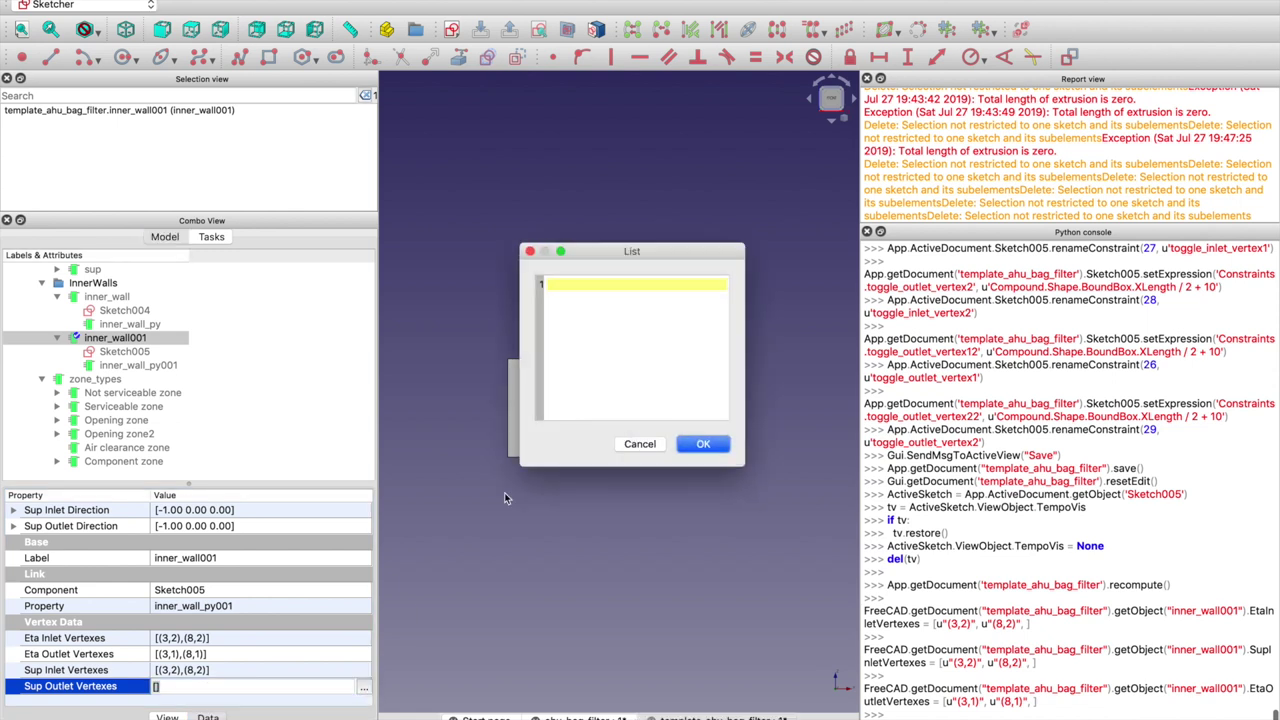
{"action": "key", "text": "super+v"}
{"action": "left_click", "coordinate": [563, 285]}
{"action": "key", "text": "BackSpace"}
{"action": "type", "text": "1"}
{"action": "key", "text": "Down"}
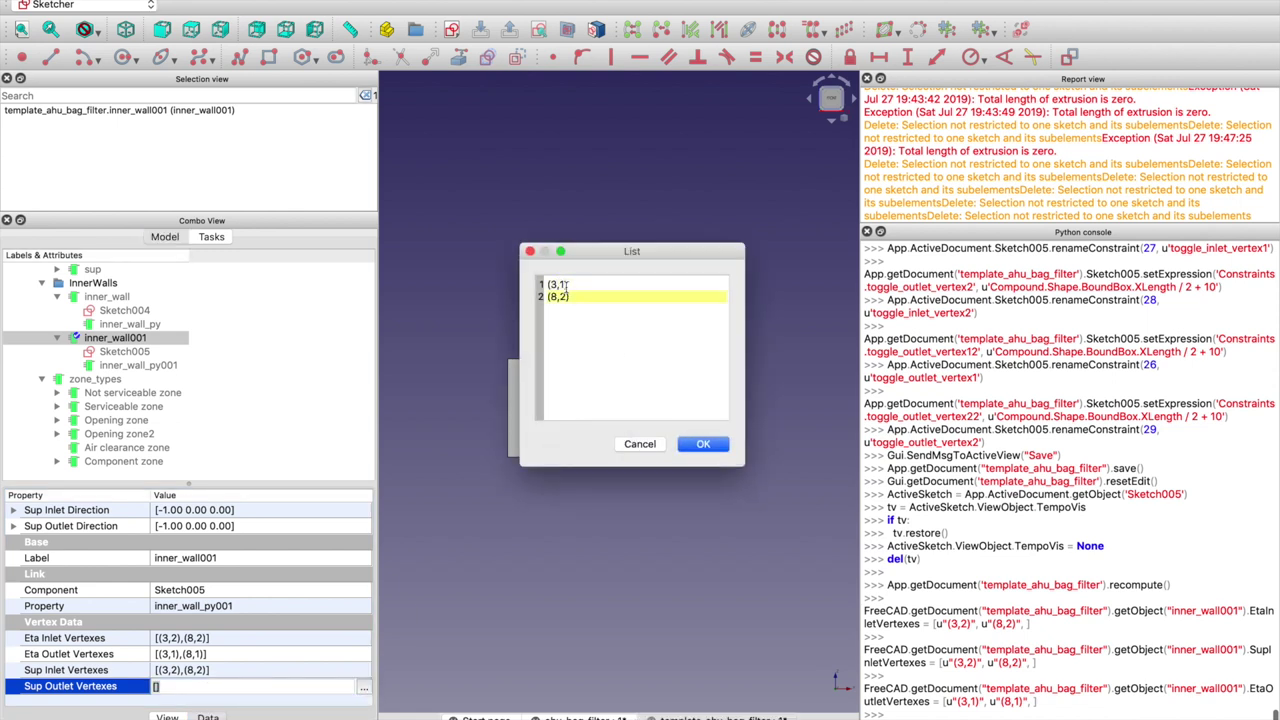
{"action": "left_click", "coordinate": [703, 443]}
{"action": "left_click", "coordinate": [711, 533]}
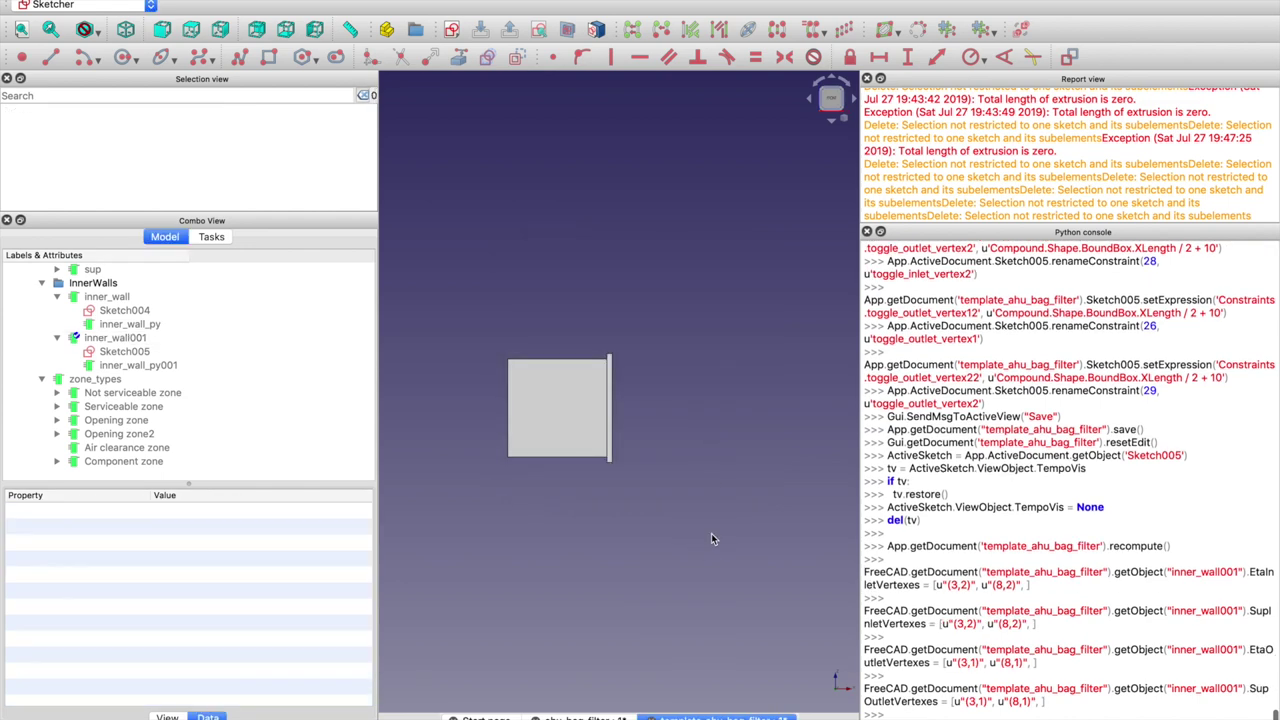
{"action": "left_click", "coordinate": [125, 339]}
Compare inner_wall's properties with Sketch004's placement
{"action": "left_click", "coordinate": [116, 297]}
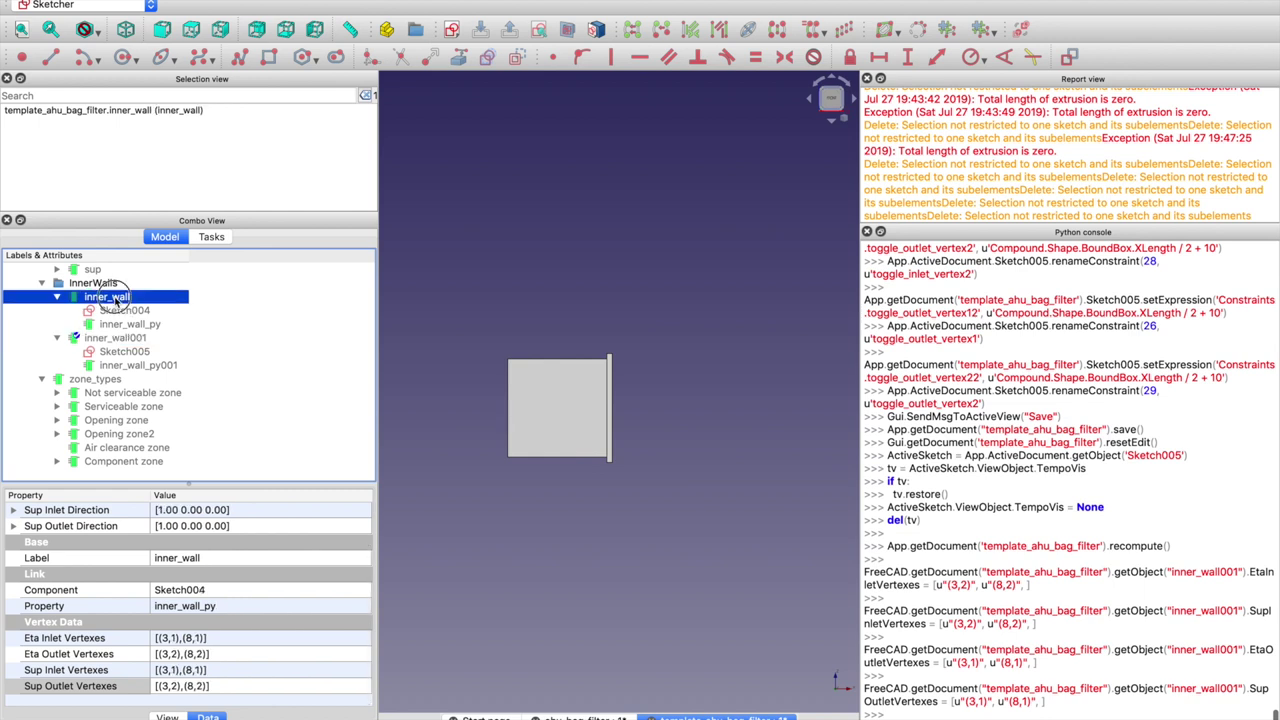
{"action": "scroll", "coordinate": [88, 545], "scroll_direction": "up", "scroll_amount": 3}
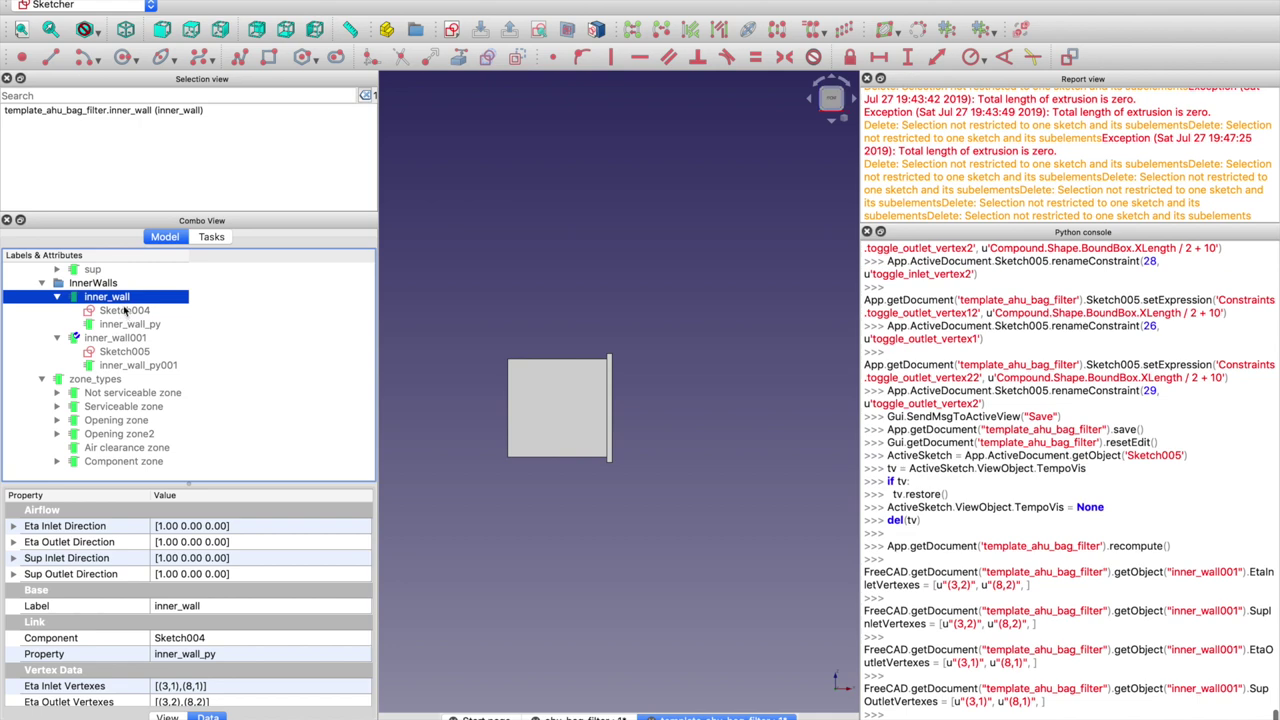
{"action": "left_click", "coordinate": [124, 310]}
{"action": "left_click", "coordinate": [112, 298]}
{"action": "scroll", "coordinate": [163, 520], "scroll_direction": "down", "scroll_amount": 1}
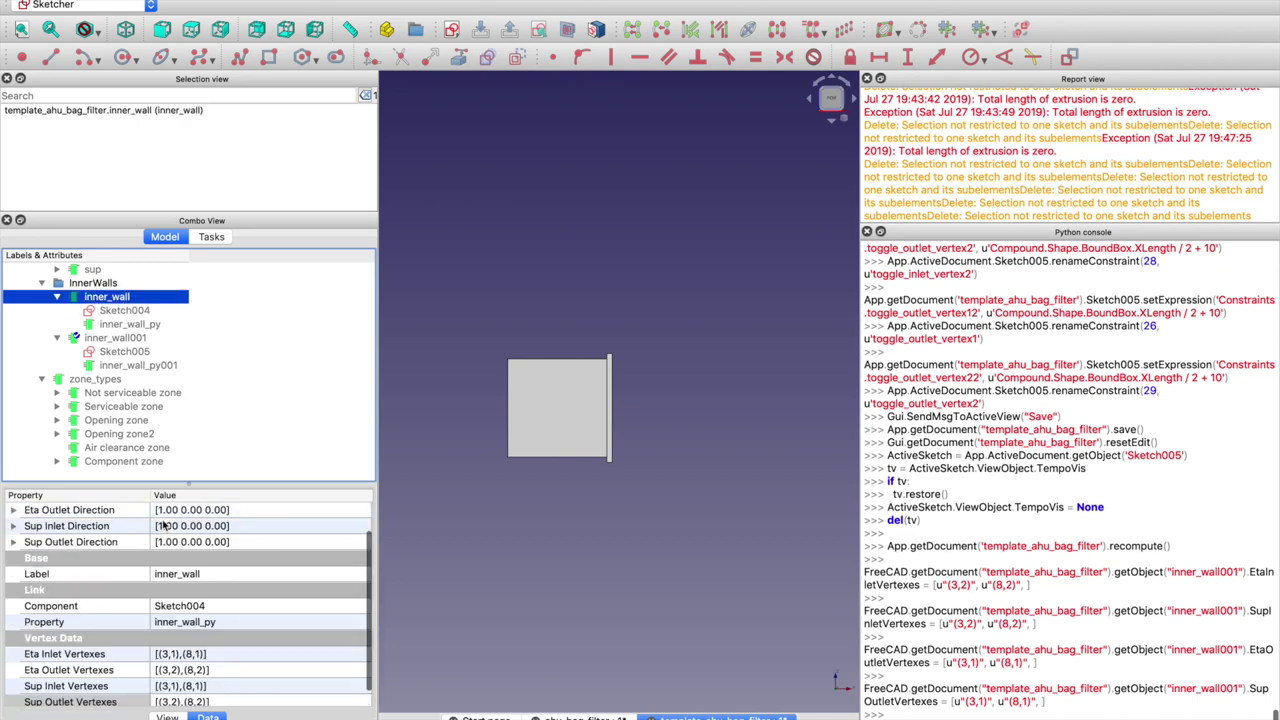
{"action": "left_click", "coordinate": [118, 314]}
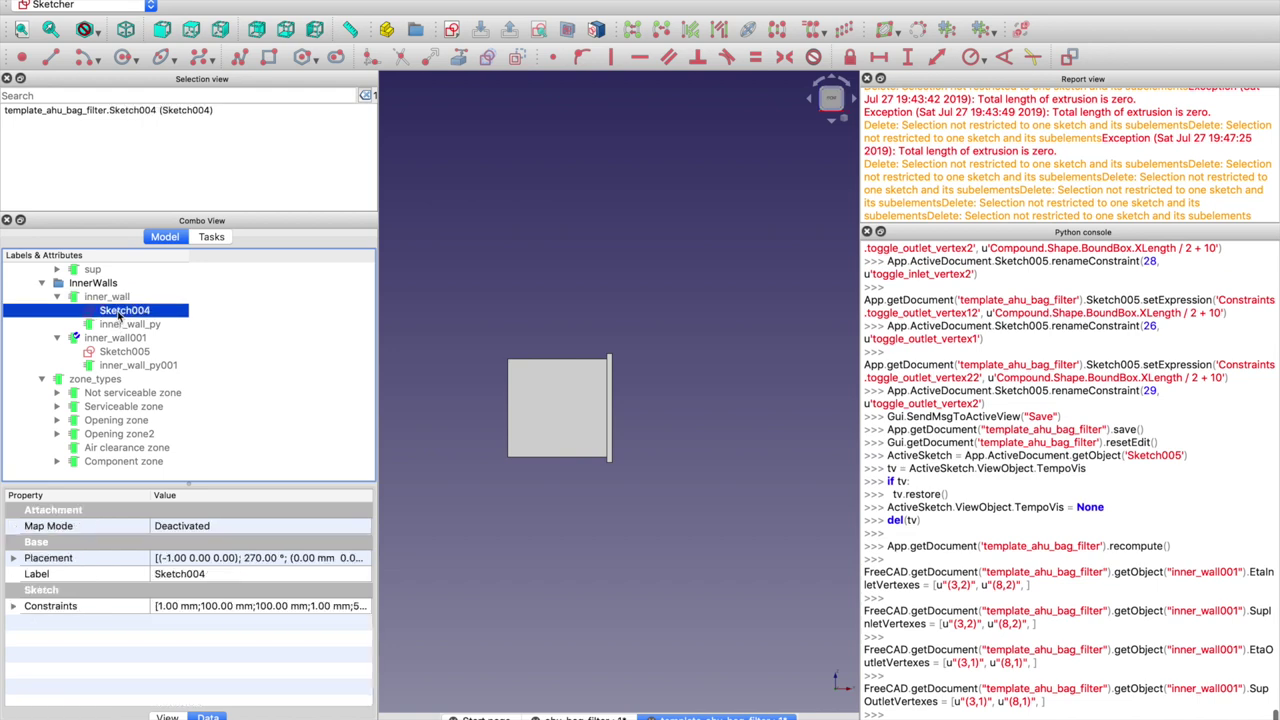
{"action": "left_click", "coordinate": [112, 297]}
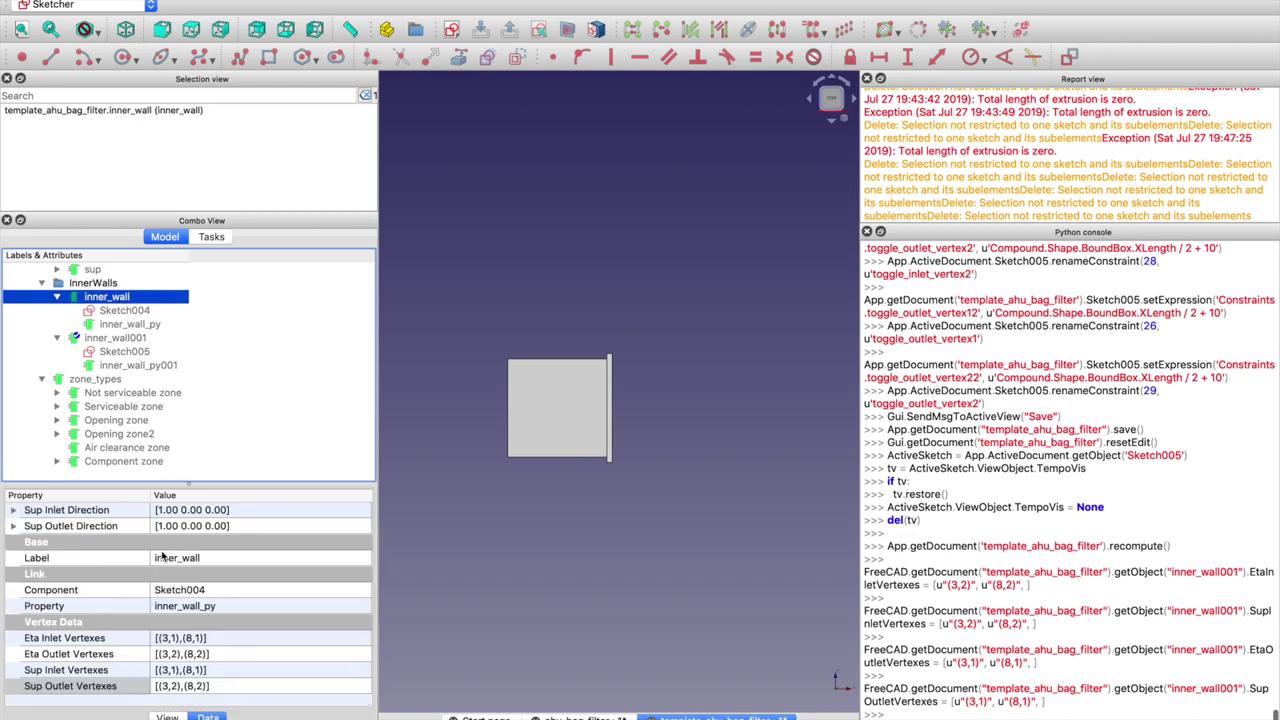
{"action": "scroll", "coordinate": [163, 557], "scroll_direction": "up", "scroll_amount": 3}
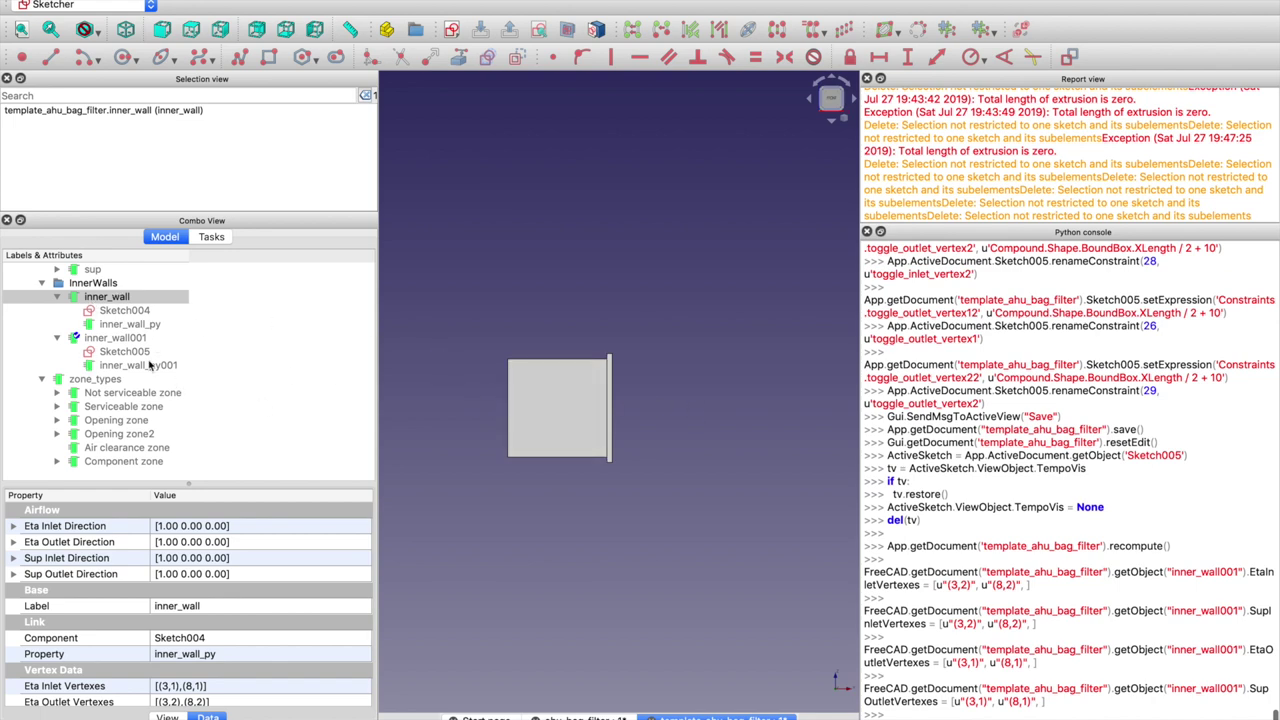
Keep Sketch004 hidden, show Sketch005, and review inner_wall001 and inner_wall_py001
{"action": "left_click", "coordinate": [137, 314]}
{"action": "key", "text": "space"}
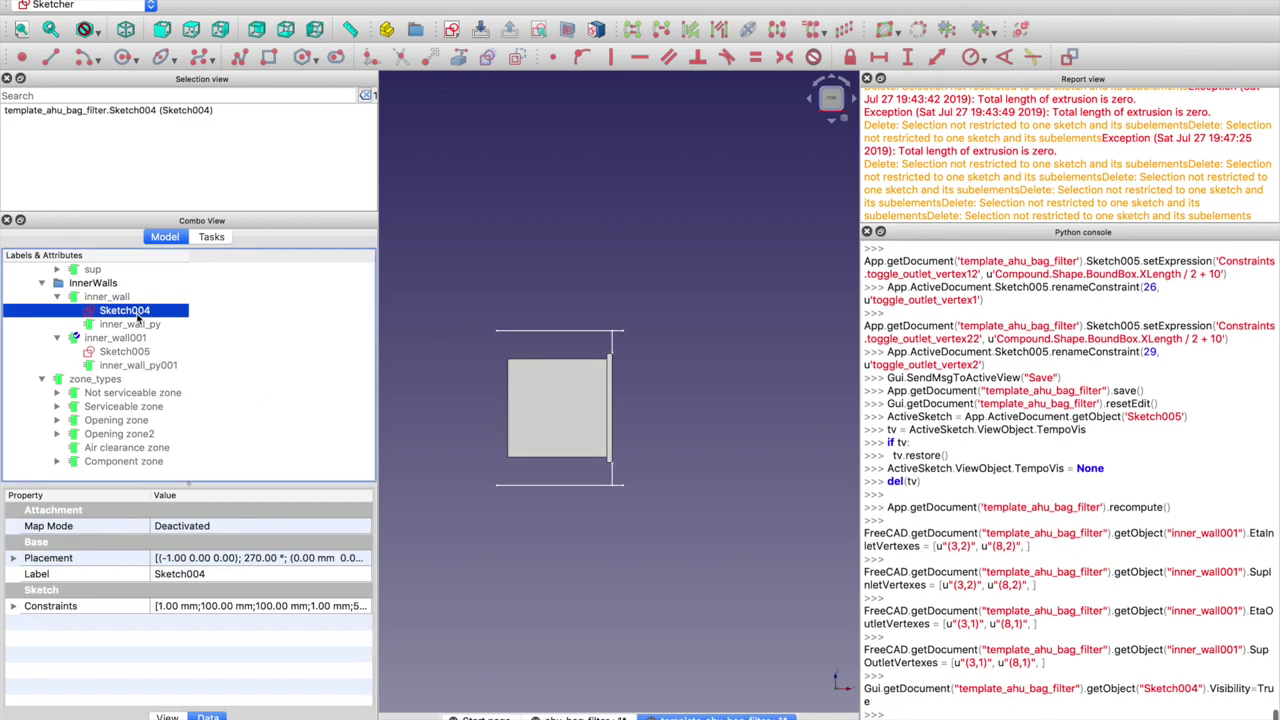
{"action": "key", "text": "space"}
{"action": "left_click", "coordinate": [125, 352]}
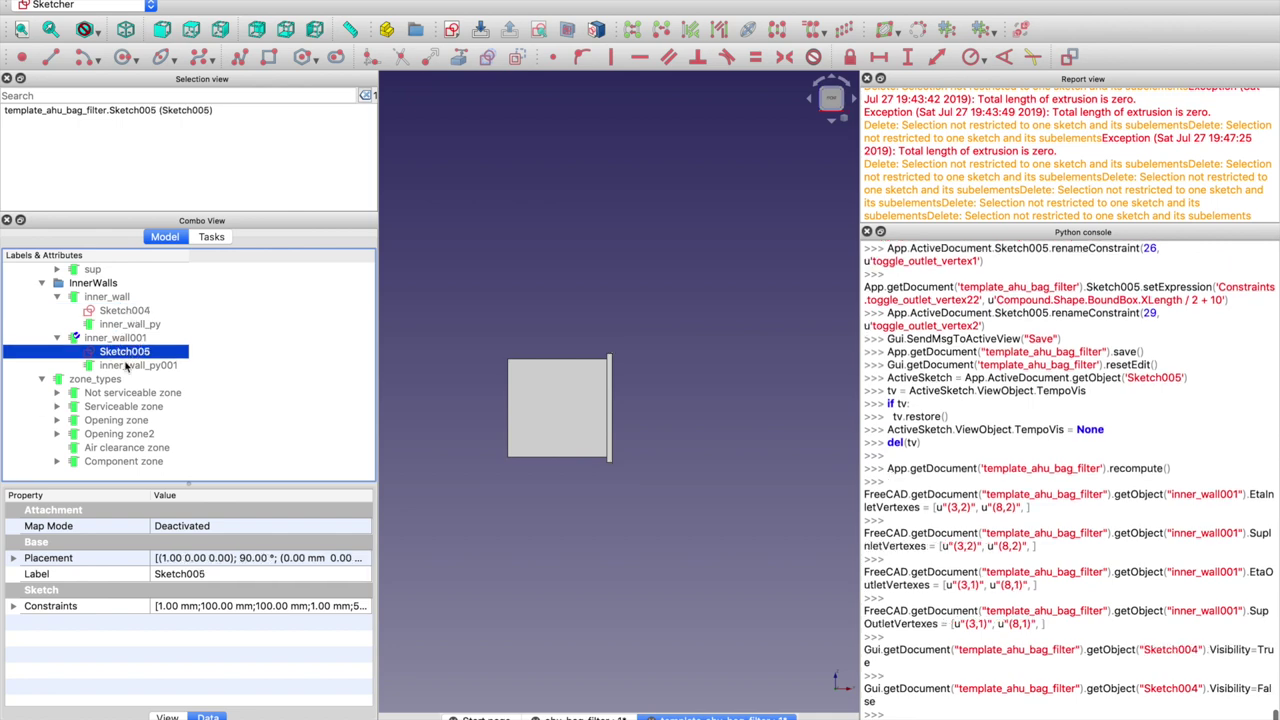
{"action": "key", "text": "space"}
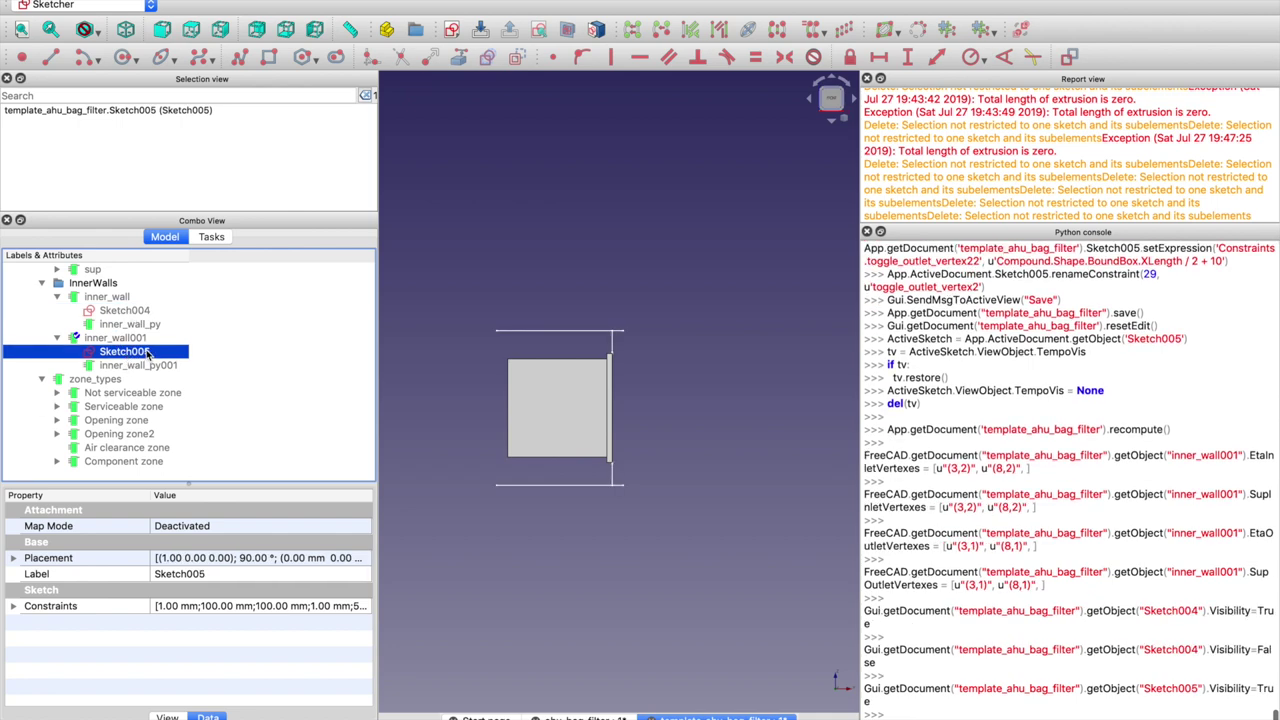
{"action": "left_click", "coordinate": [114, 337]}
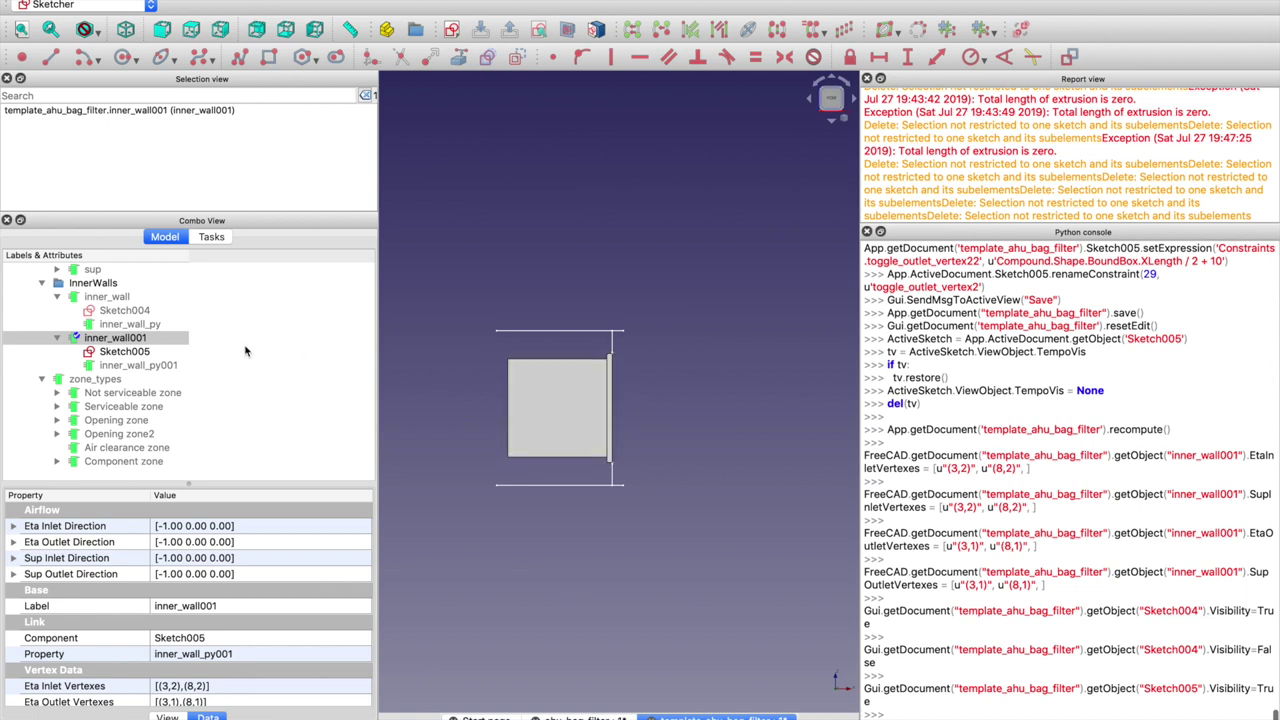
{"action": "left_click", "coordinate": [138, 364]}
Change the air bag filter shape's Placement angle from 180° to 0°
{"action": "left_click", "coordinate": [136, 352]}
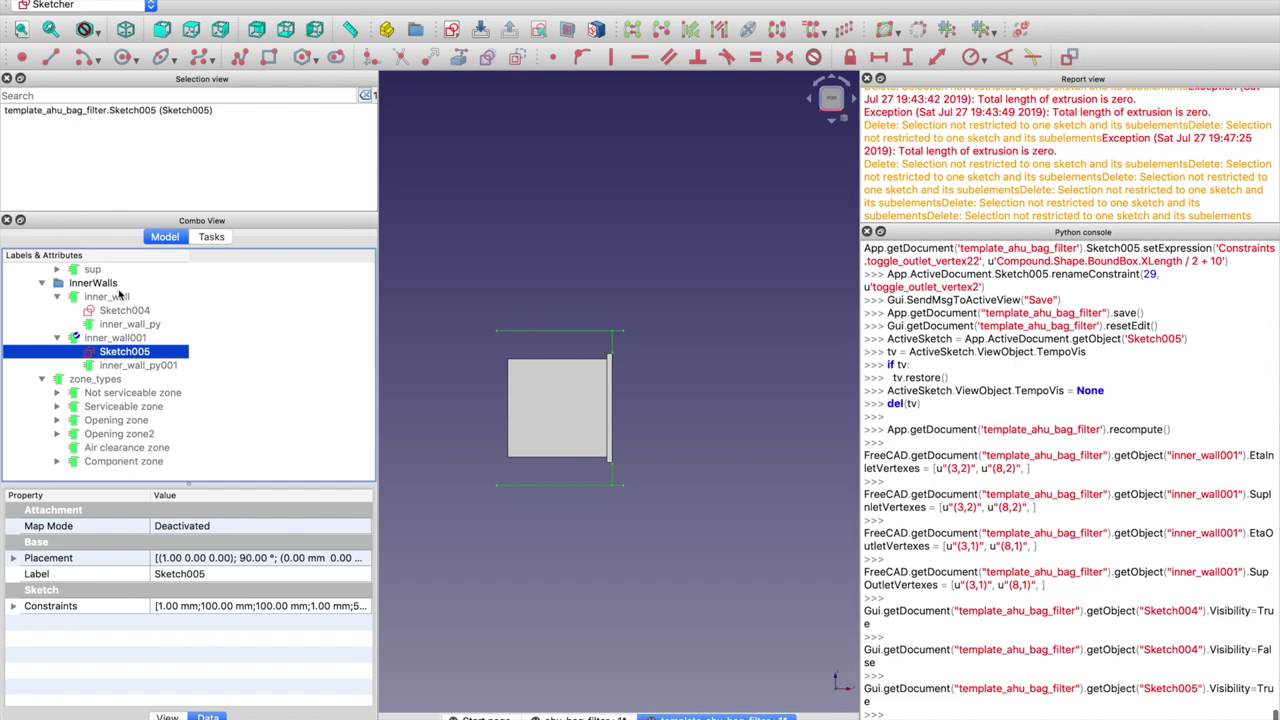
{"action": "left_click", "coordinate": [122, 297]}
{"action": "scroll", "coordinate": [120, 300], "scroll_direction": "up", "scroll_amount": 5}
{"action": "left_click", "coordinate": [115, 325]}
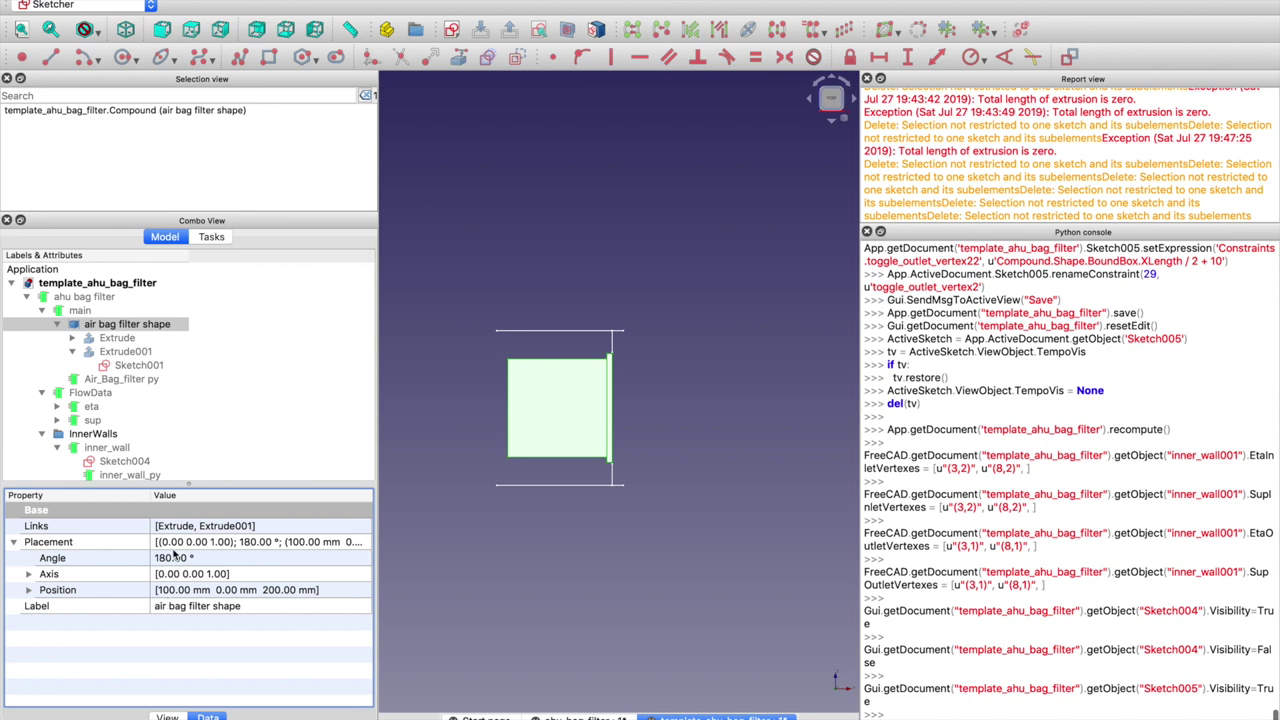
{"action": "left_click", "coordinate": [172, 558]}
{"action": "type", "text": "0"}
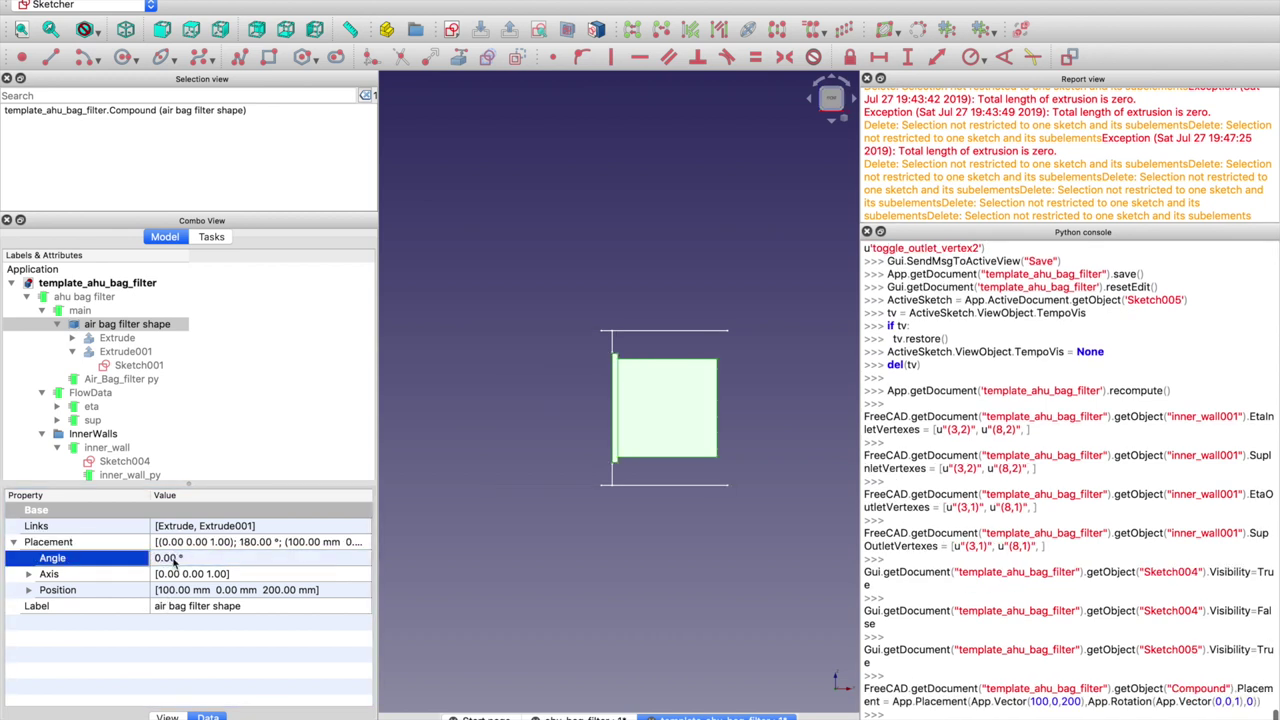
{"action": "left_click", "coordinate": [549, 530]}
{"action": "scroll", "coordinate": [112, 395], "scroll_direction": "down", "scroll_amount": 3}
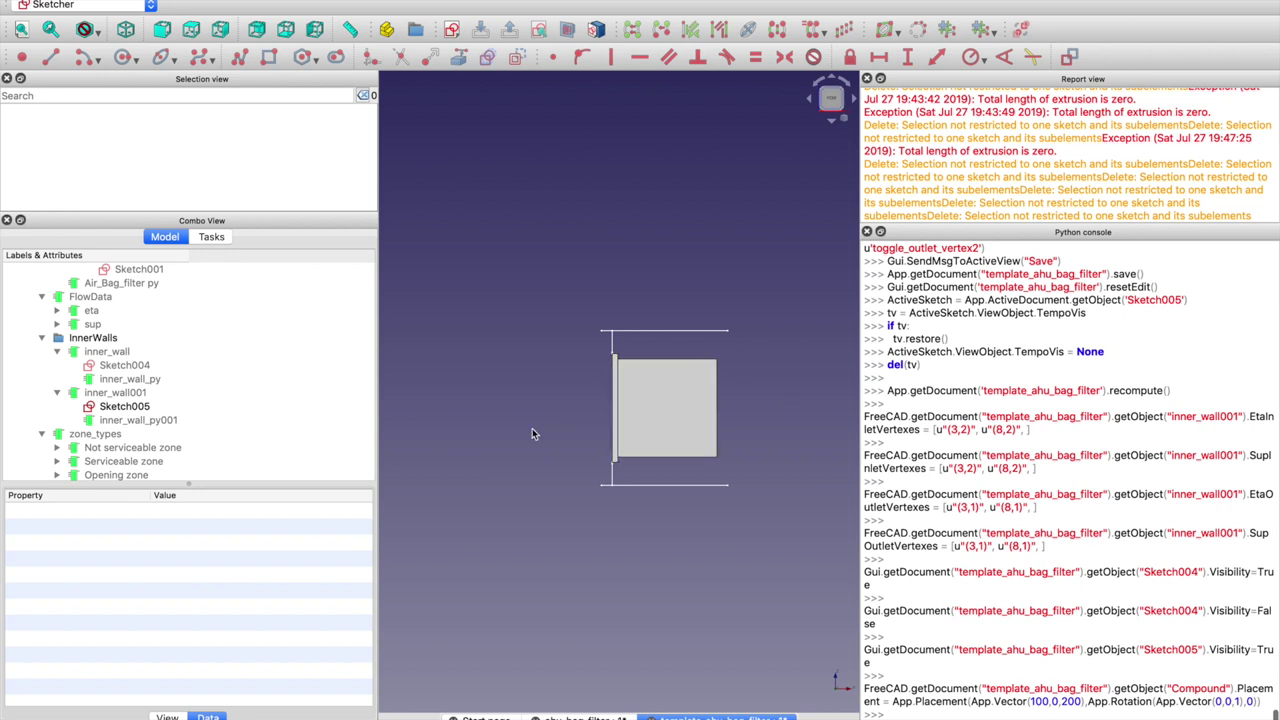
Inspect inner_wall and Sketch005, then collapse the inner wall, zone, FlowData and main tree groups
{"action": "left_click", "coordinate": [112, 352]}
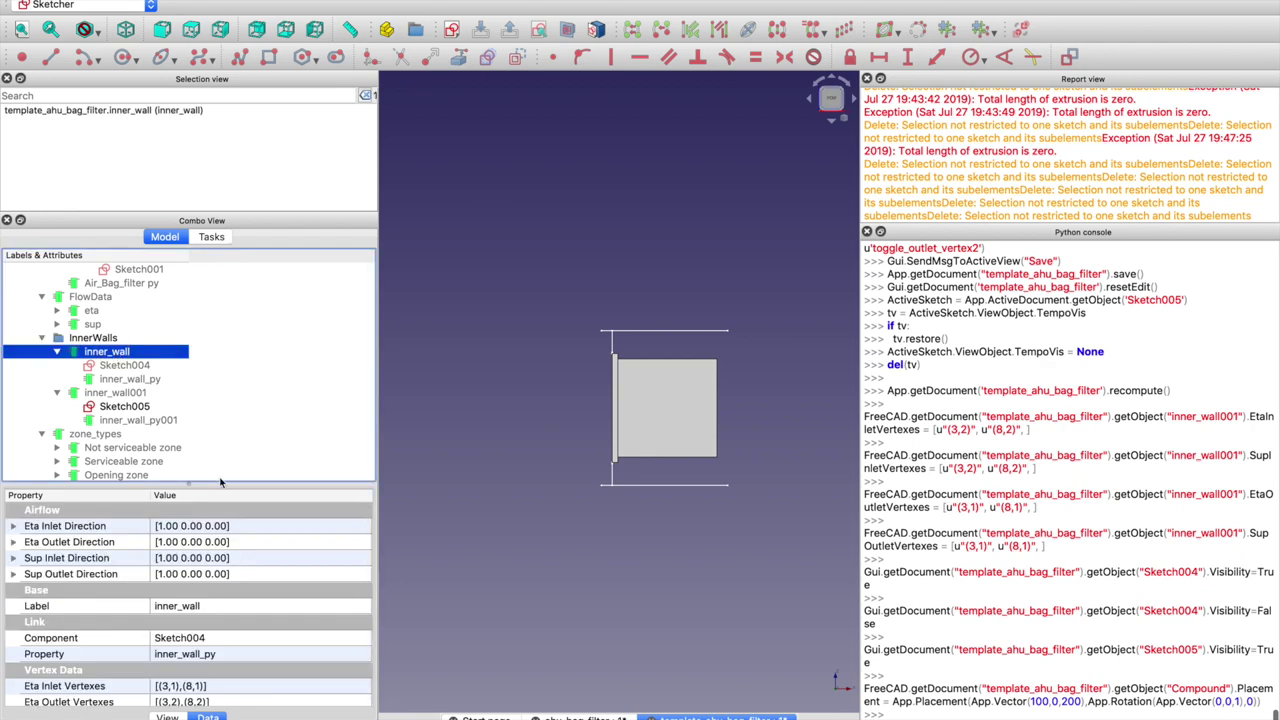
{"action": "left_click", "coordinate": [113, 407]}
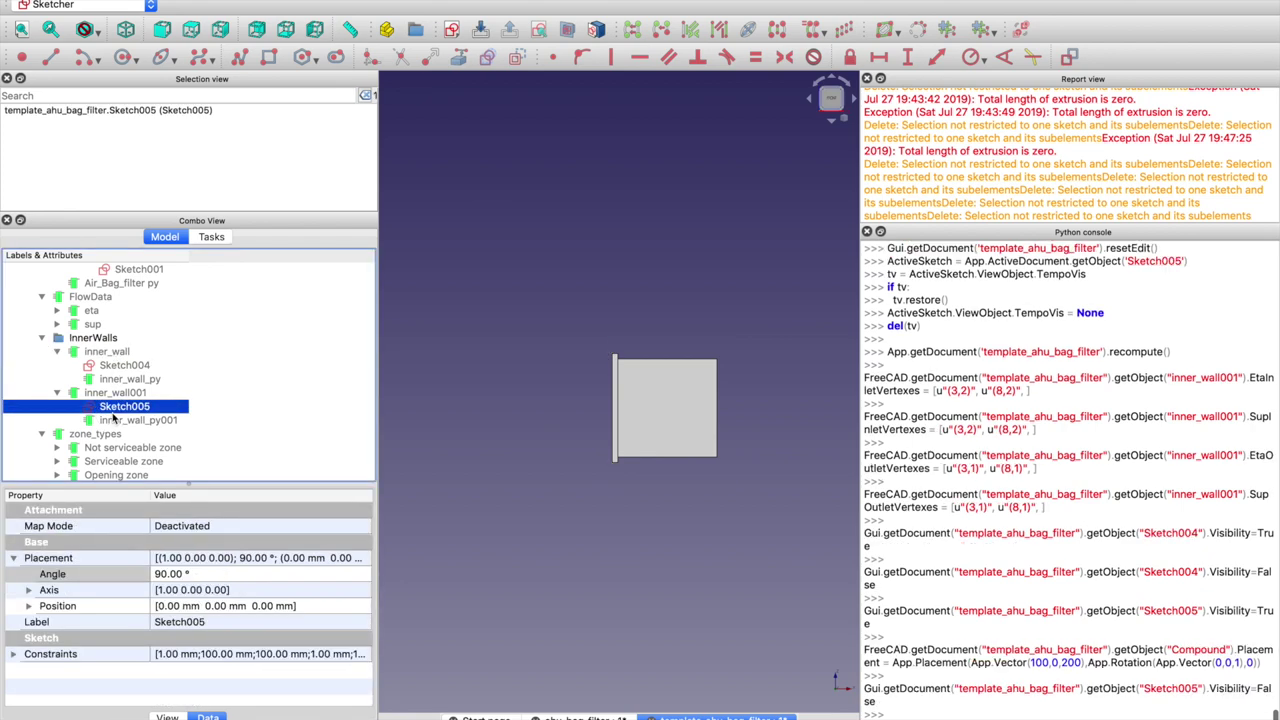
{"action": "left_click", "coordinate": [57, 352]}
{"action": "left_click", "coordinate": [57, 365]}
{"action": "left_click", "coordinate": [41, 380]}
{"action": "left_click", "coordinate": [42, 419]}
{"action": "left_click", "coordinate": [41, 392]}
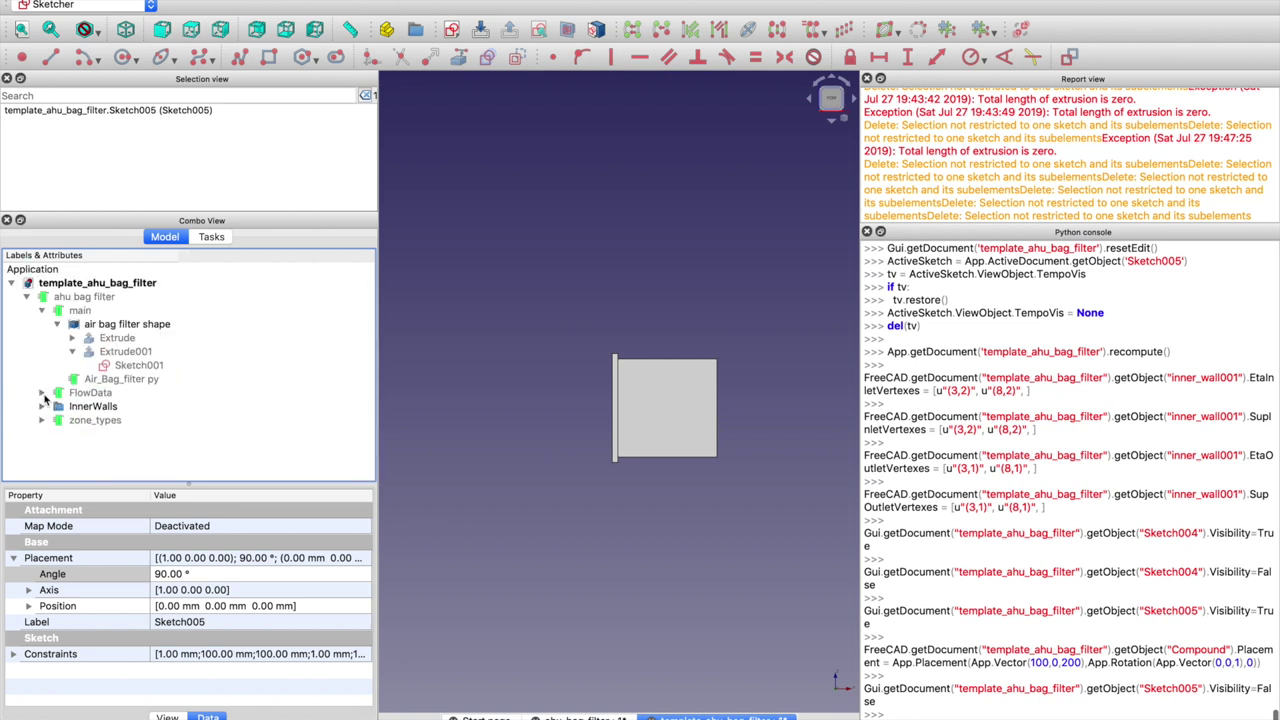
{"action": "left_click", "coordinate": [73, 352]}
{"action": "left_click", "coordinate": [72, 338]}
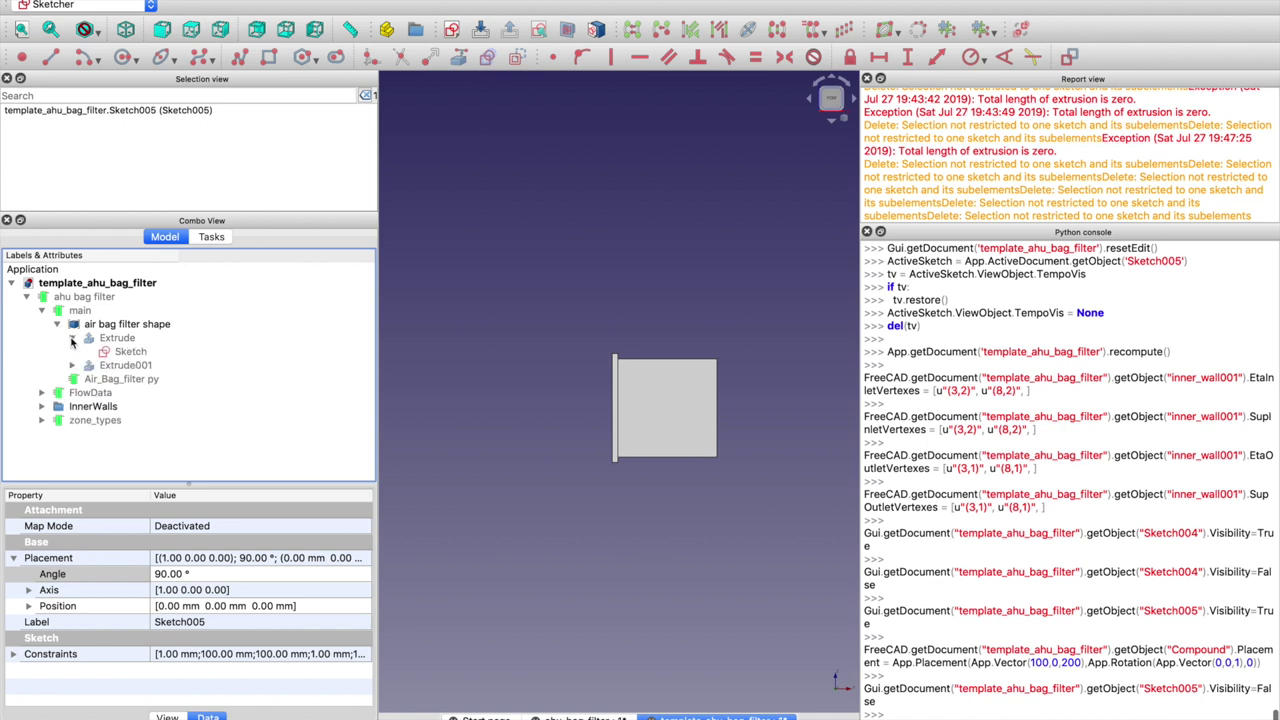
{"action": "left_click", "coordinate": [71, 339]}
{"action": "left_click", "coordinate": [57, 325]}
{"action": "left_click", "coordinate": [41, 311]}
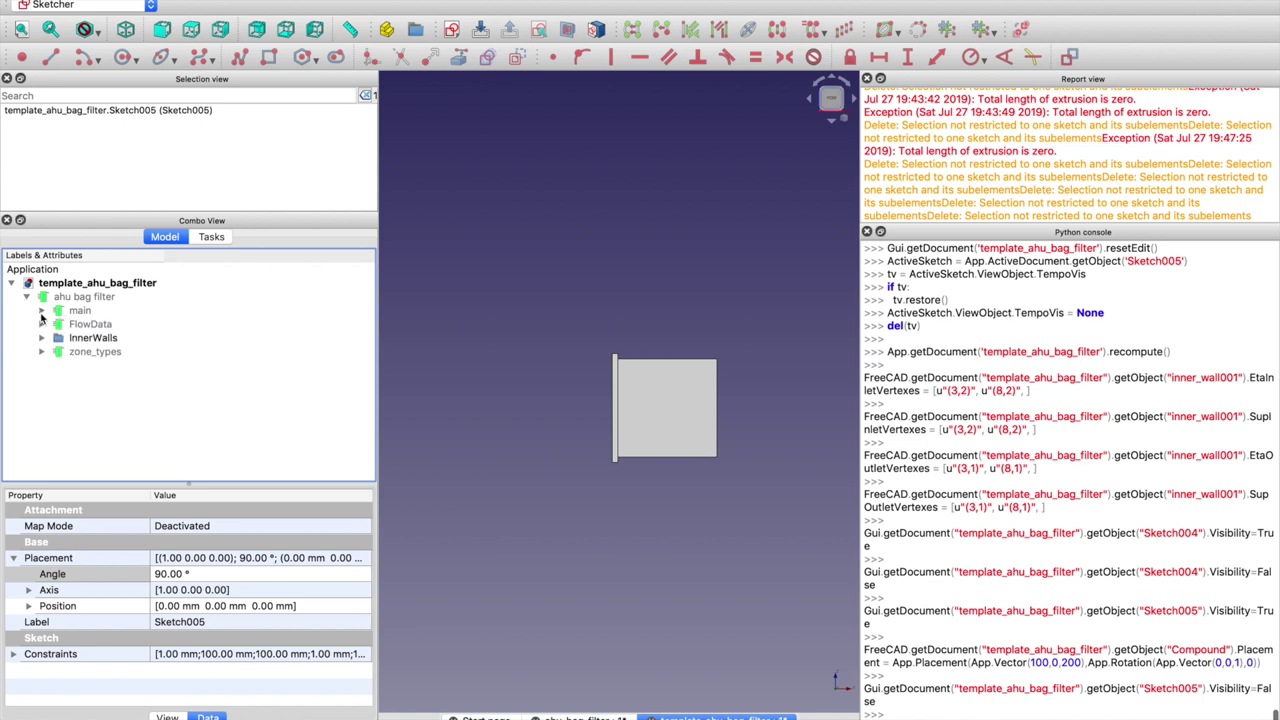
Select main and save the template_ahu_bag_filter document
{"action": "left_click", "coordinate": [60, 312]}
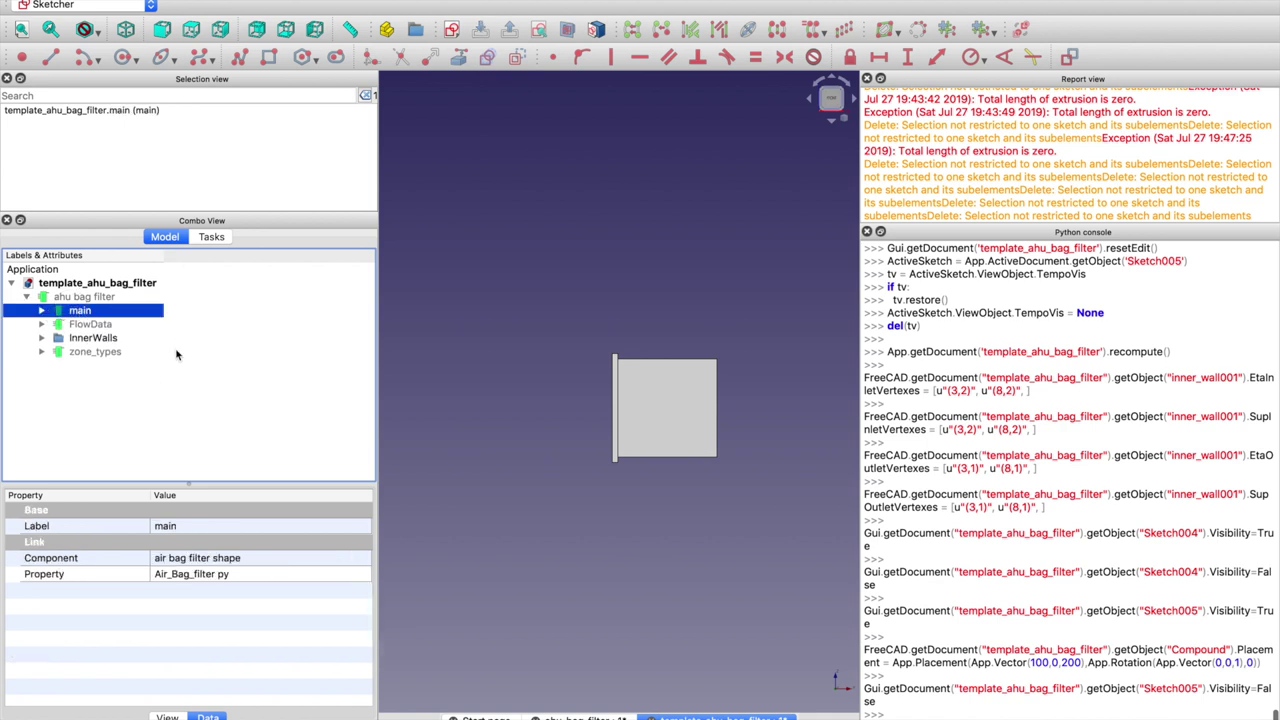
{"action": "middle_click_drag", "start_coordinate": [634, 426], "coordinate": [587, 402]}
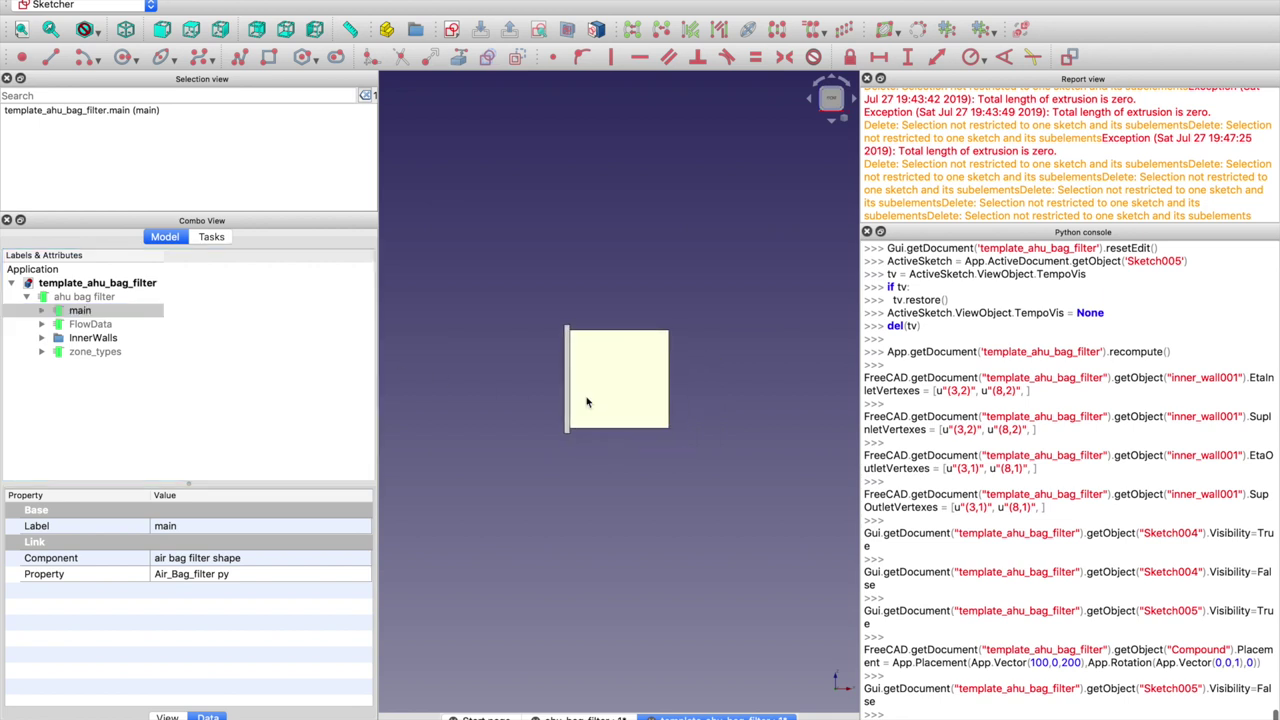
{"action": "key", "text": "ctrl+s"}
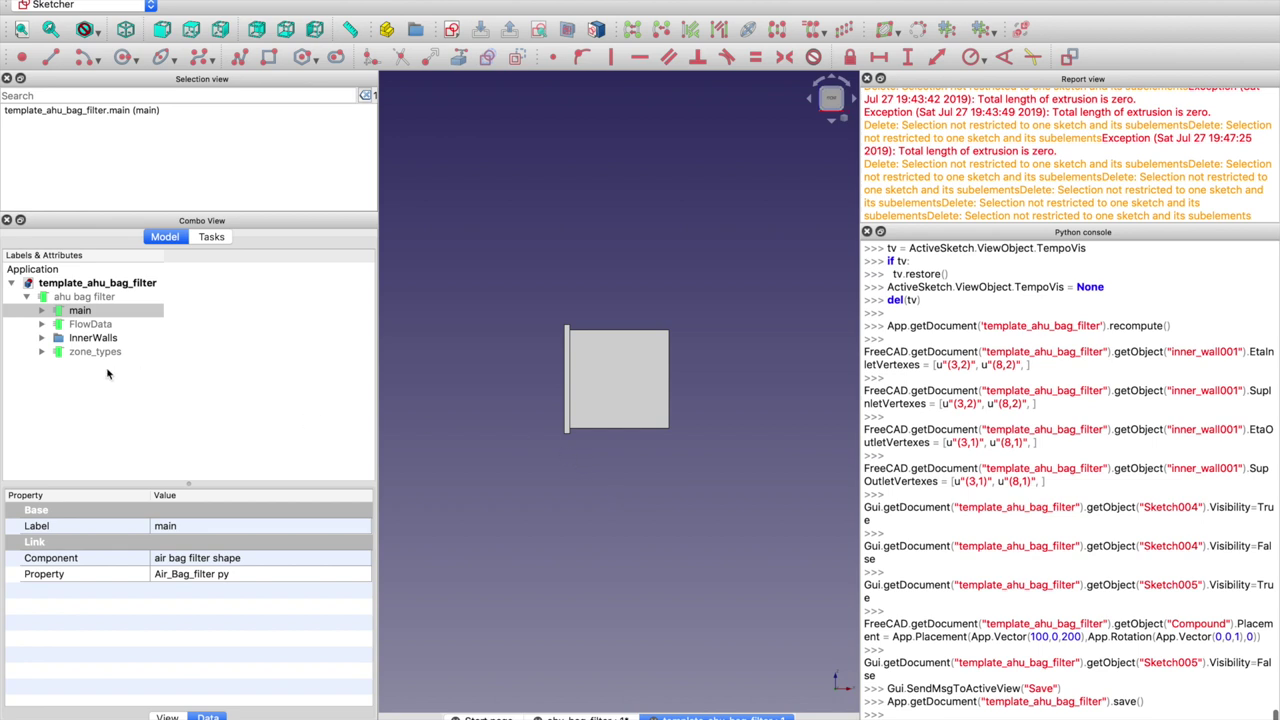
{"action": "left_click", "coordinate": [89, 302]}
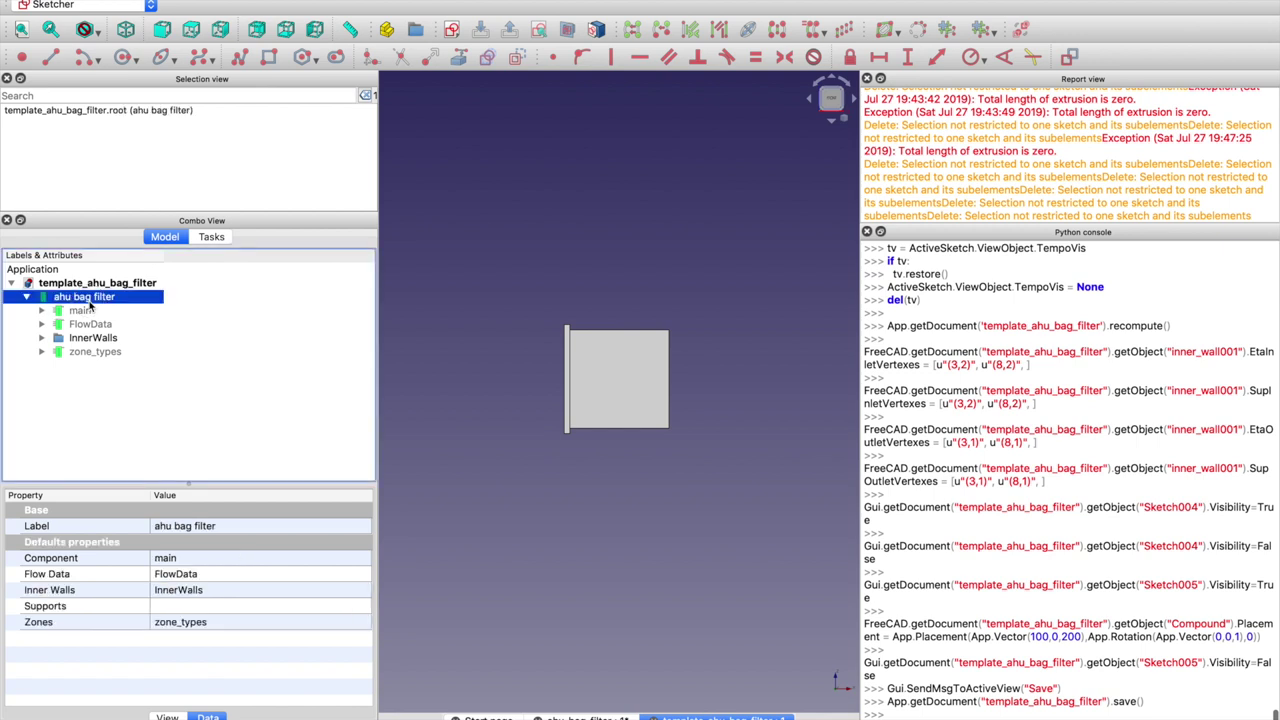
Inspect the ahu bag filter's Component property and the eta flow, orbiting to the pleated filter
{"action": "left_click", "coordinate": [27, 297]}
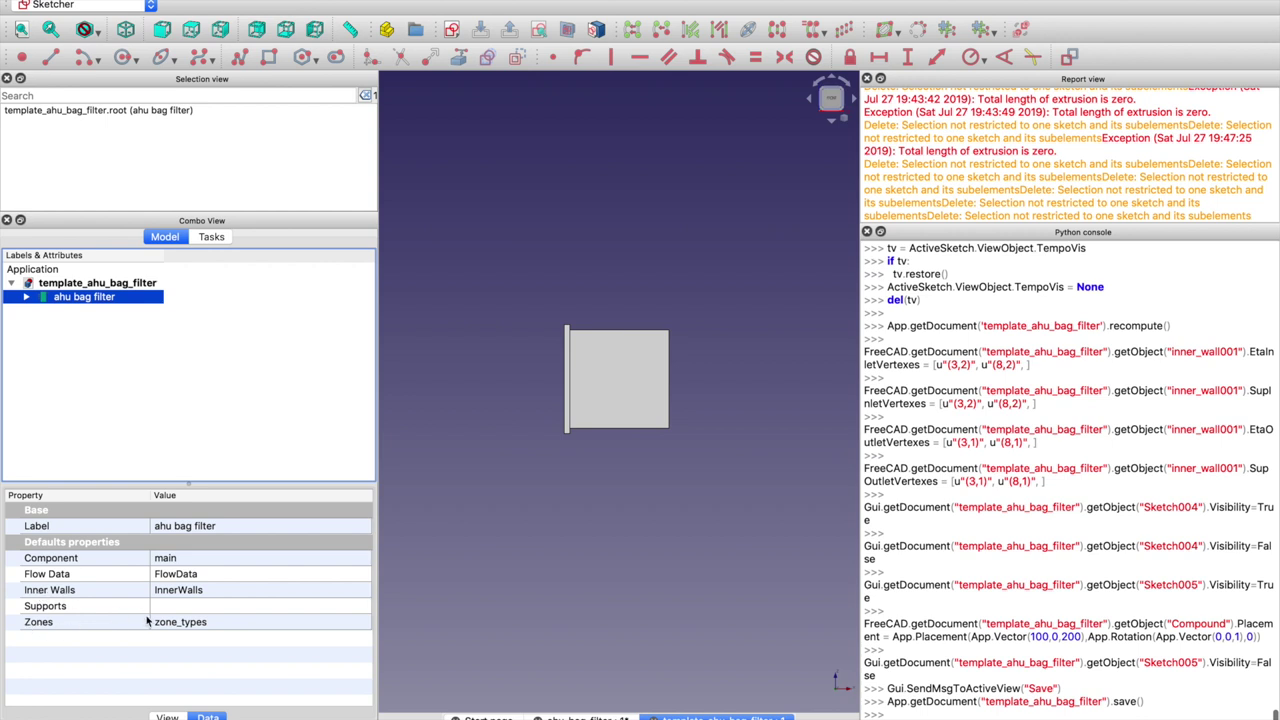
{"action": "left_click", "coordinate": [112, 560]}
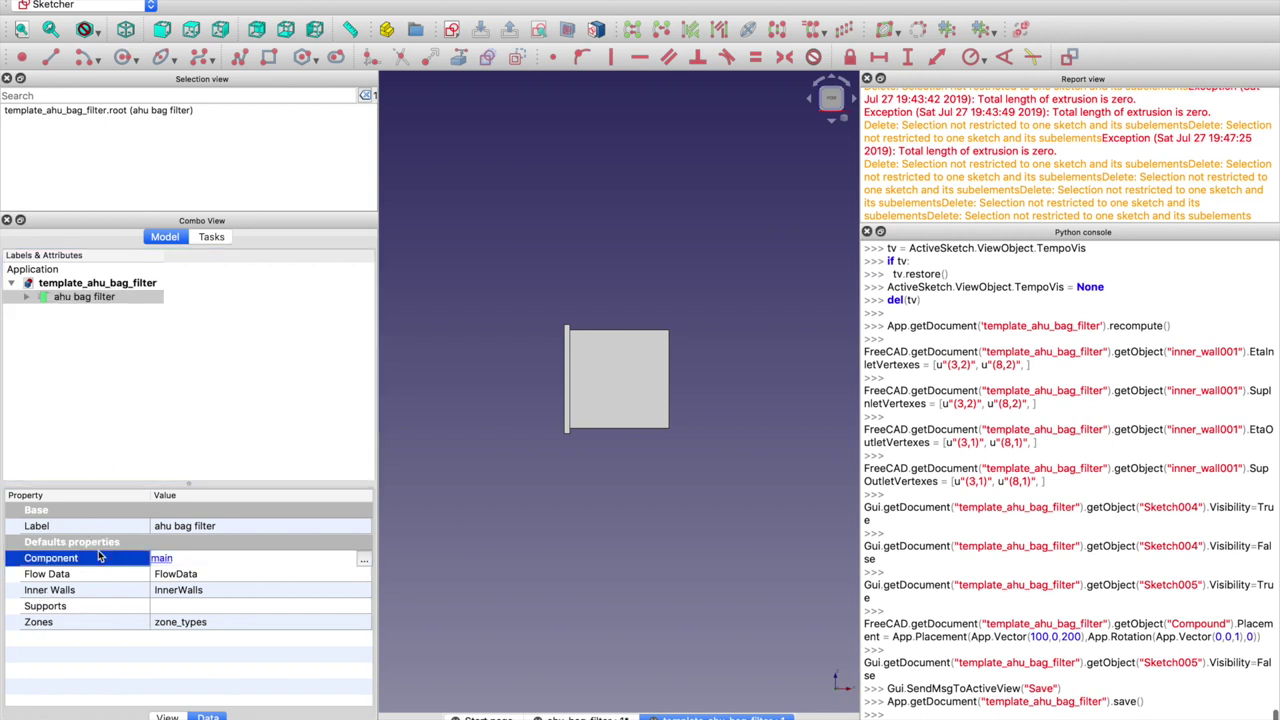
{"action": "left_click", "coordinate": [27, 298]}
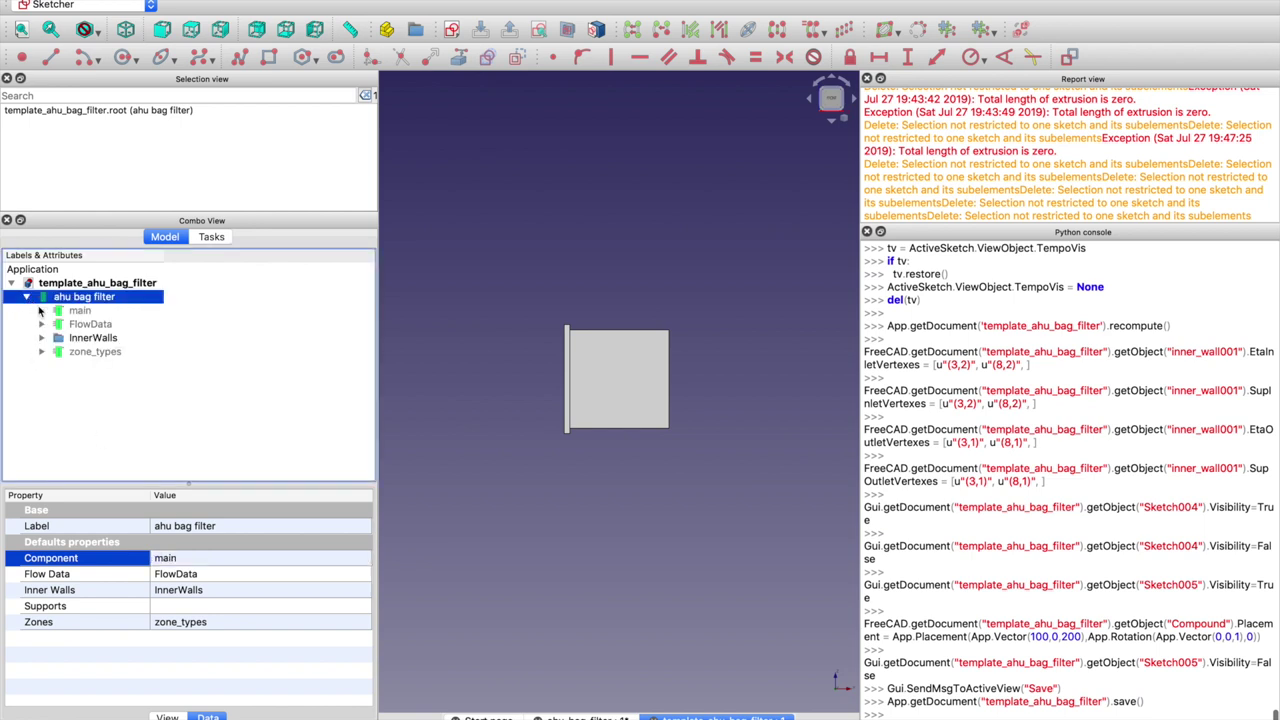
{"action": "left_click", "coordinate": [42, 311]}
{"action": "left_click", "coordinate": [89, 326]}
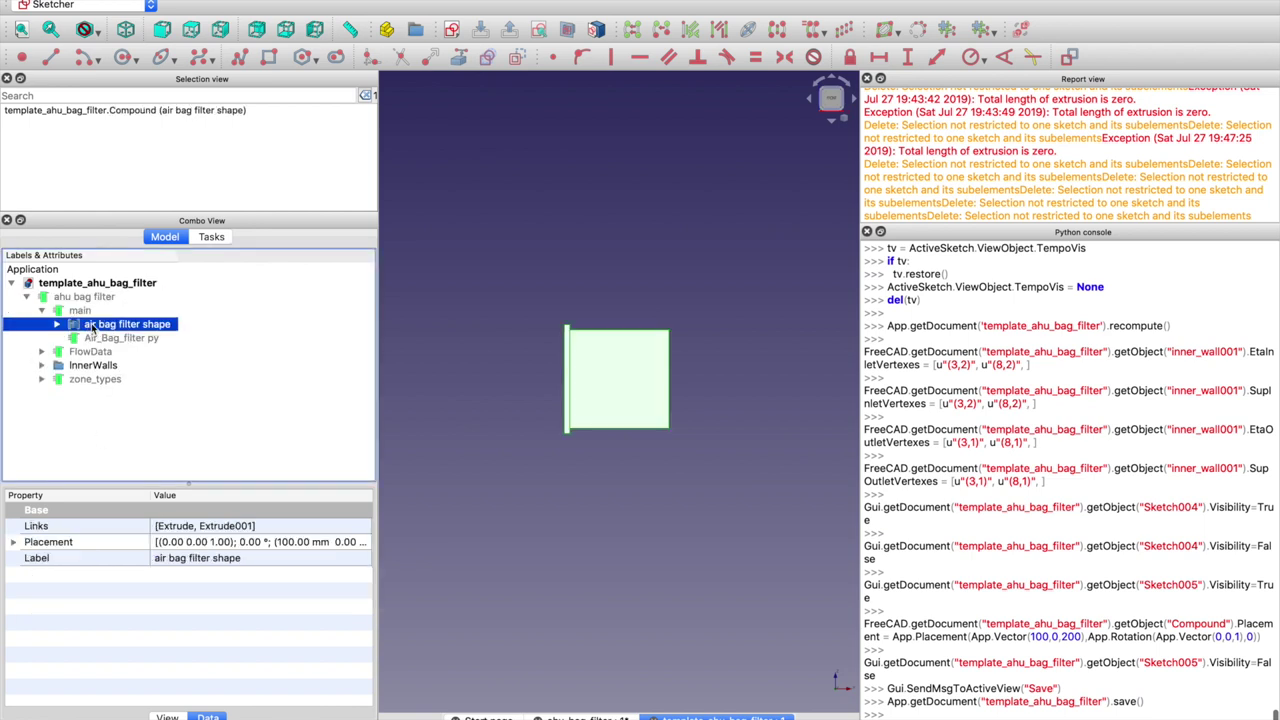
{"action": "middle_click_drag", "start_coordinate": [480, 205], "coordinate": [525, 312]}
{"action": "left_click", "coordinate": [41, 351]}
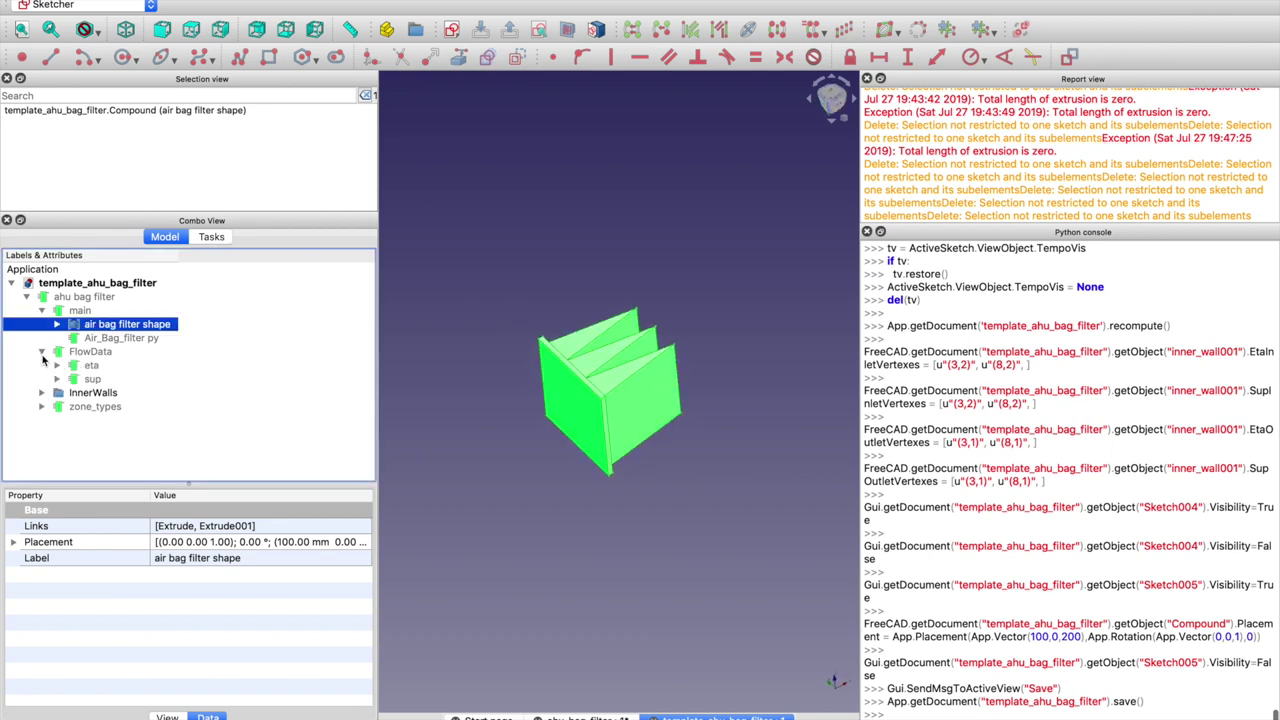
{"action": "left_click", "coordinate": [82, 366]}
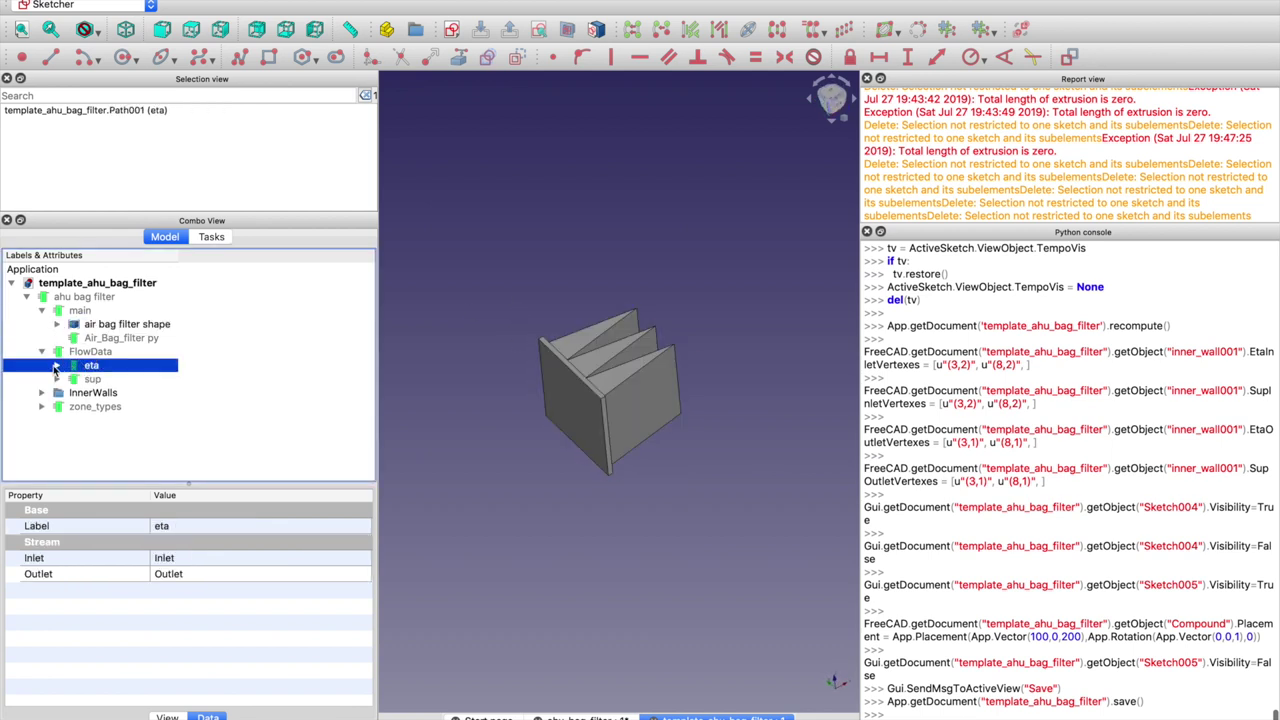
{"action": "left_click", "coordinate": [55, 366]}
{"action": "left_click", "coordinate": [56, 366]}
{"action": "left_click", "coordinate": [41, 351]}
Show the Not serviceable and Serviceable zone shapes in the 3D view
{"action": "left_click", "coordinate": [41, 379]}
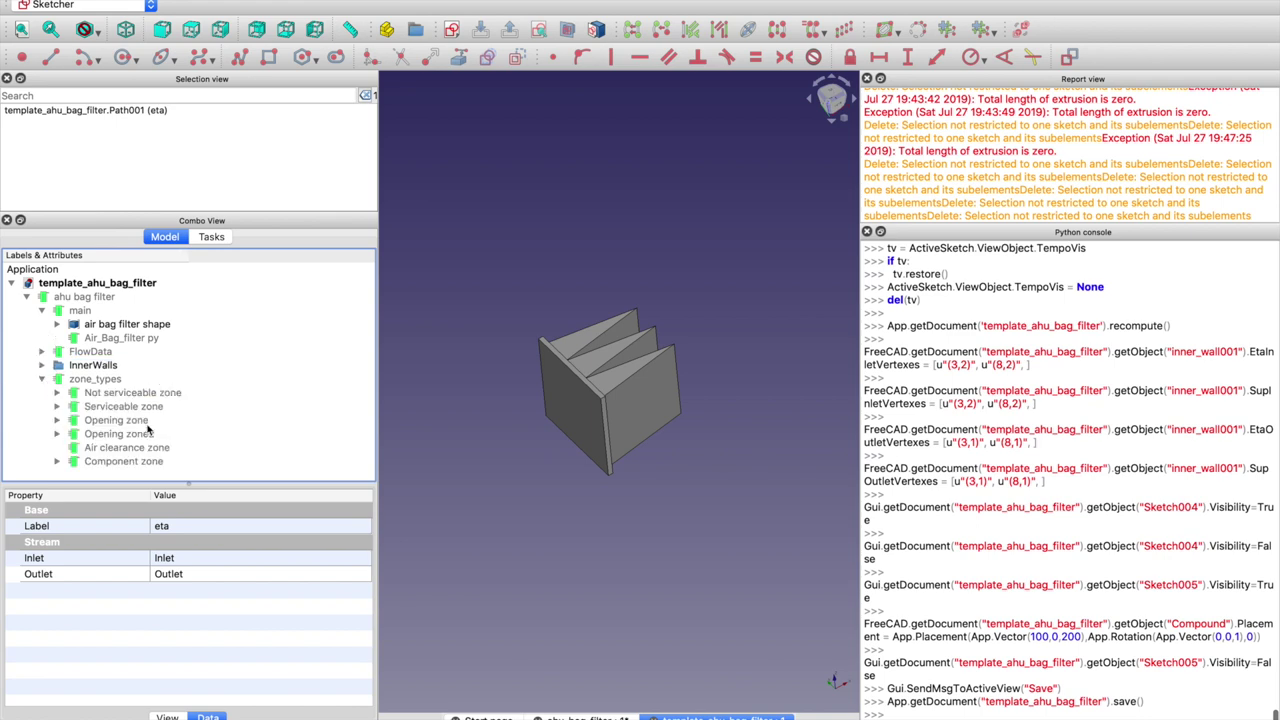
{"action": "left_click", "coordinate": [57, 392]}
{"action": "left_click", "coordinate": [72, 406]}
{"action": "left_click", "coordinate": [113, 408]}
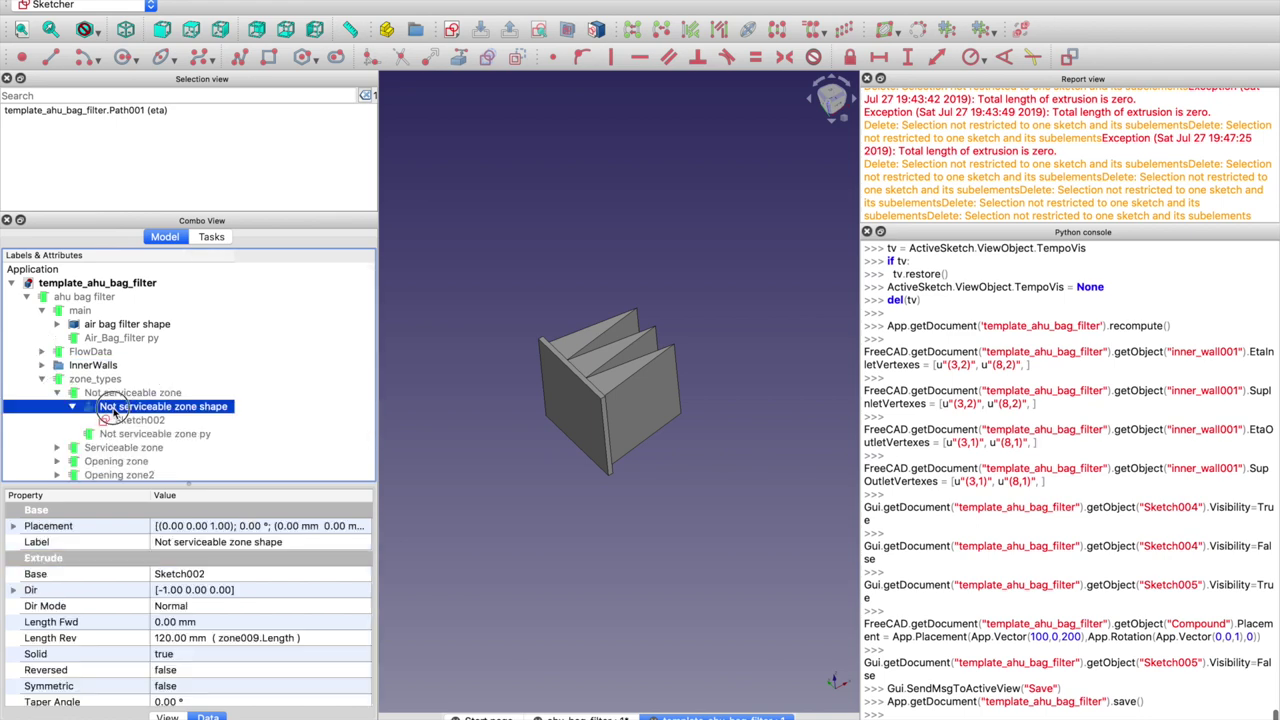
{"action": "key", "text": "space"}
{"action": "scroll", "coordinate": [128, 432], "scroll_direction": "down", "scroll_amount": 1}
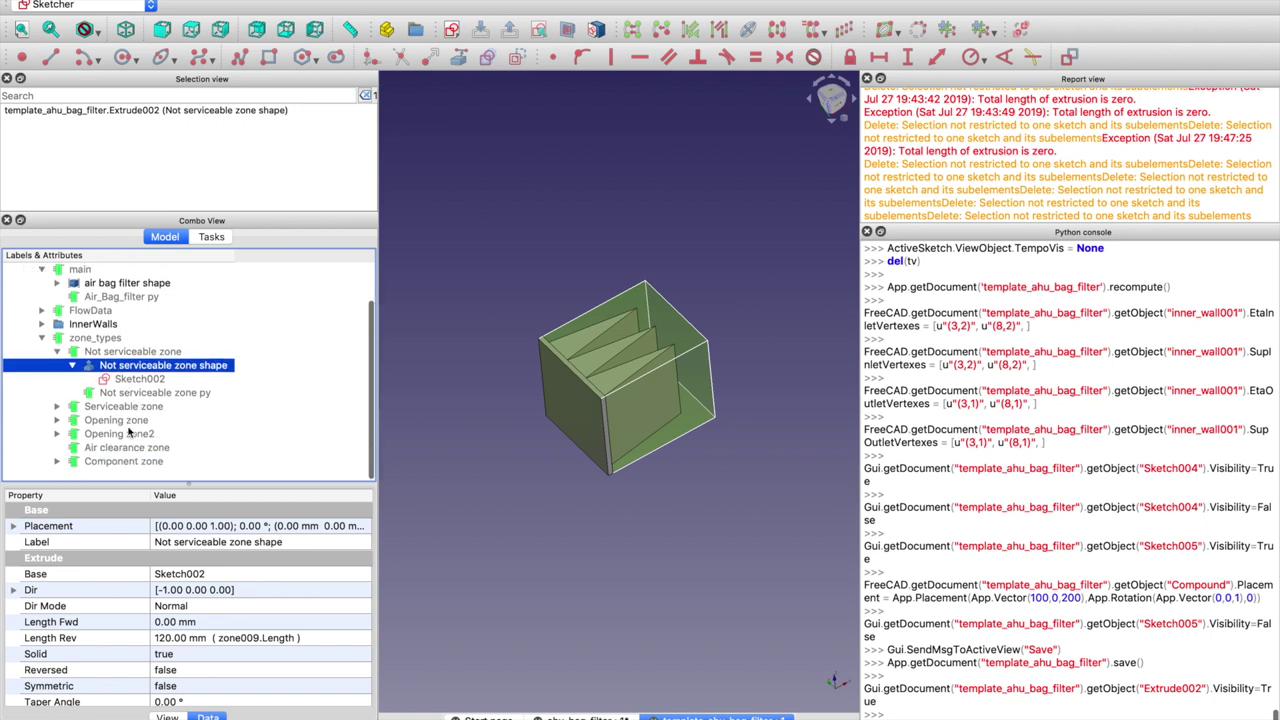
{"action": "left_click", "coordinate": [57, 406]}
{"action": "left_click", "coordinate": [120, 421]}
{"action": "key", "text": "space"}
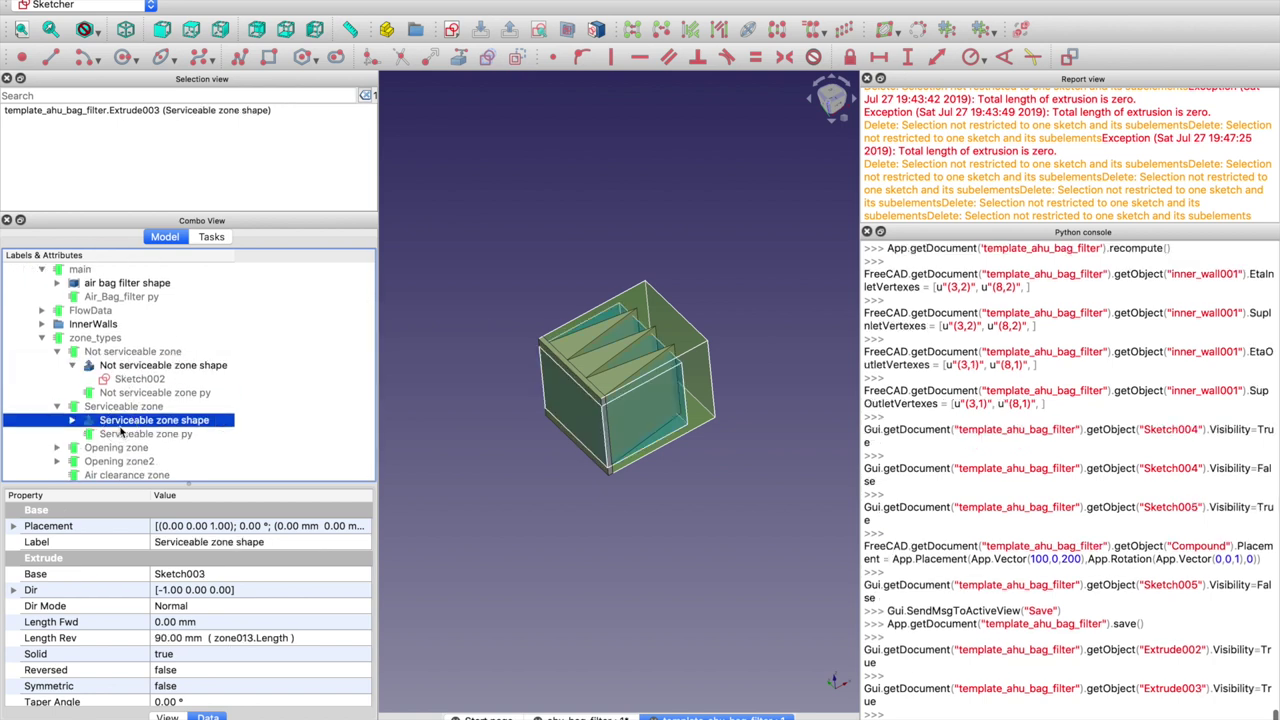
{"action": "scroll", "coordinate": [120, 432], "scroll_direction": "down", "scroll_amount": 1}
Show component_zone briefly, then hide it again
{"action": "left_click", "coordinate": [57, 461]}
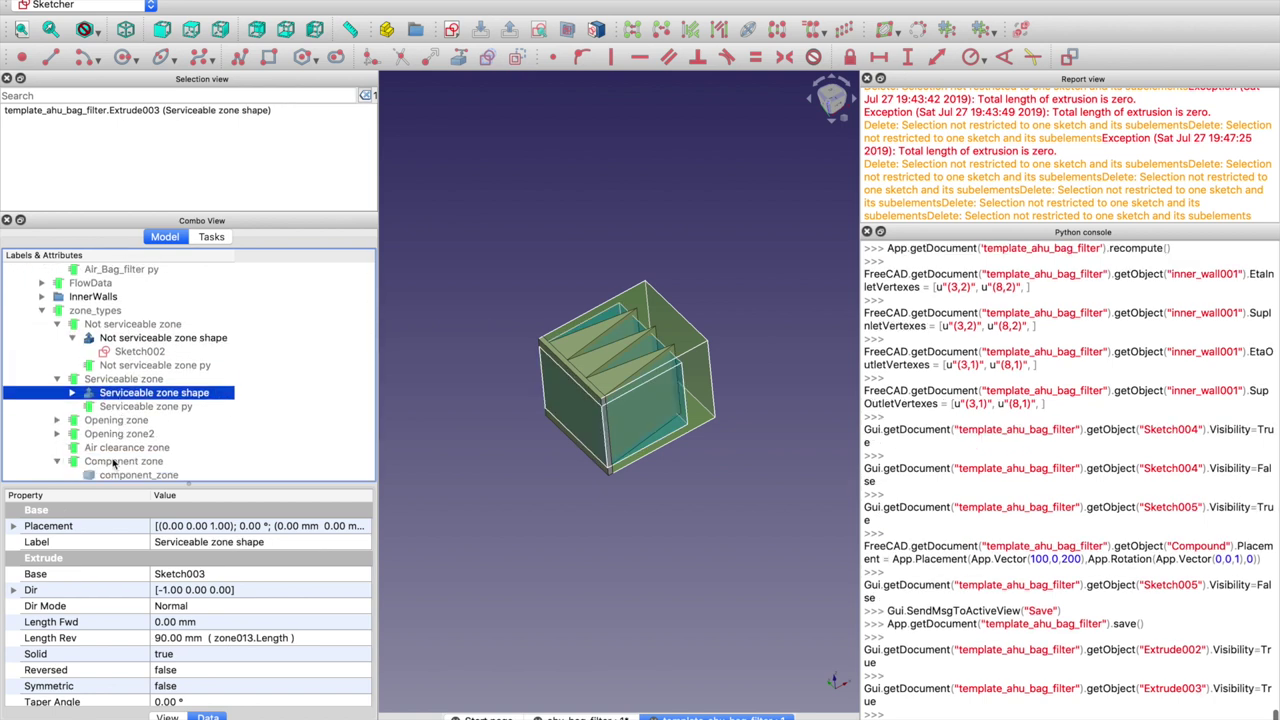
{"action": "scroll", "coordinate": [114, 463], "scroll_direction": "down", "scroll_amount": 1}
{"action": "left_click", "coordinate": [114, 463]}
{"action": "key", "text": "space"}
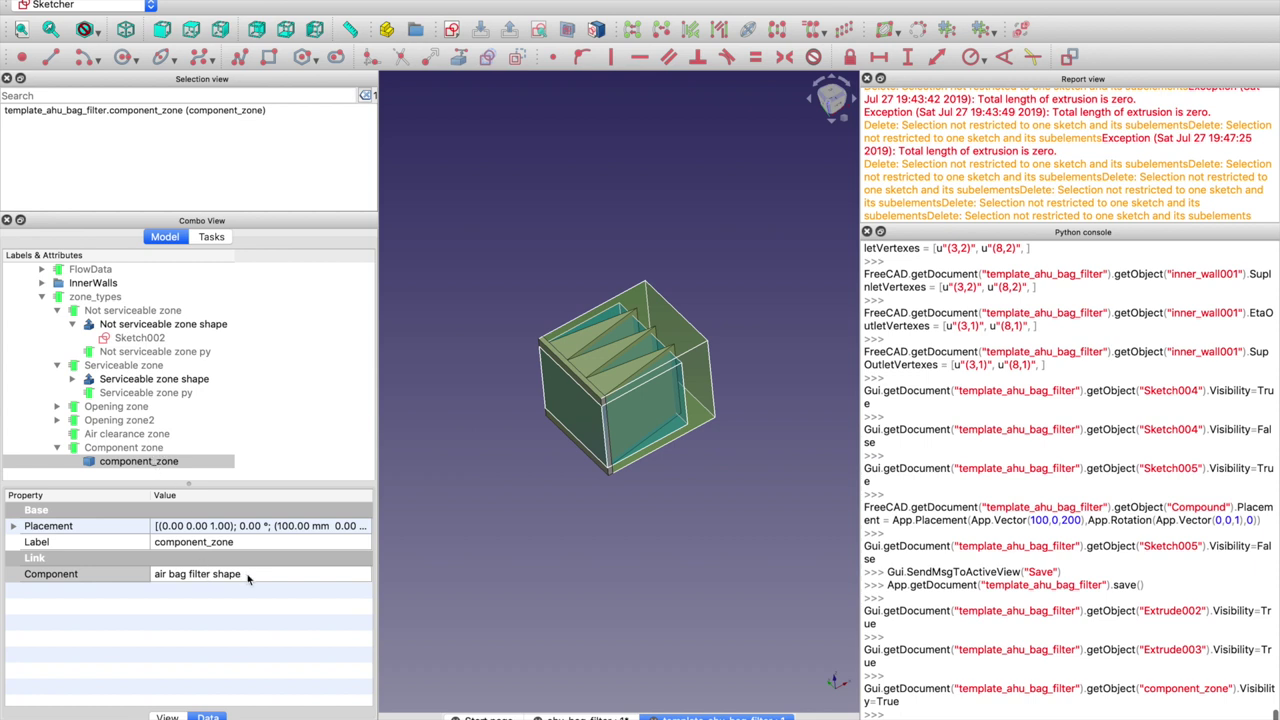
{"action": "left_click", "coordinate": [143, 463]}
{"action": "key", "text": "space"}
{"action": "scroll", "coordinate": [155, 396], "scroll_direction": "up", "scroll_amount": 1}
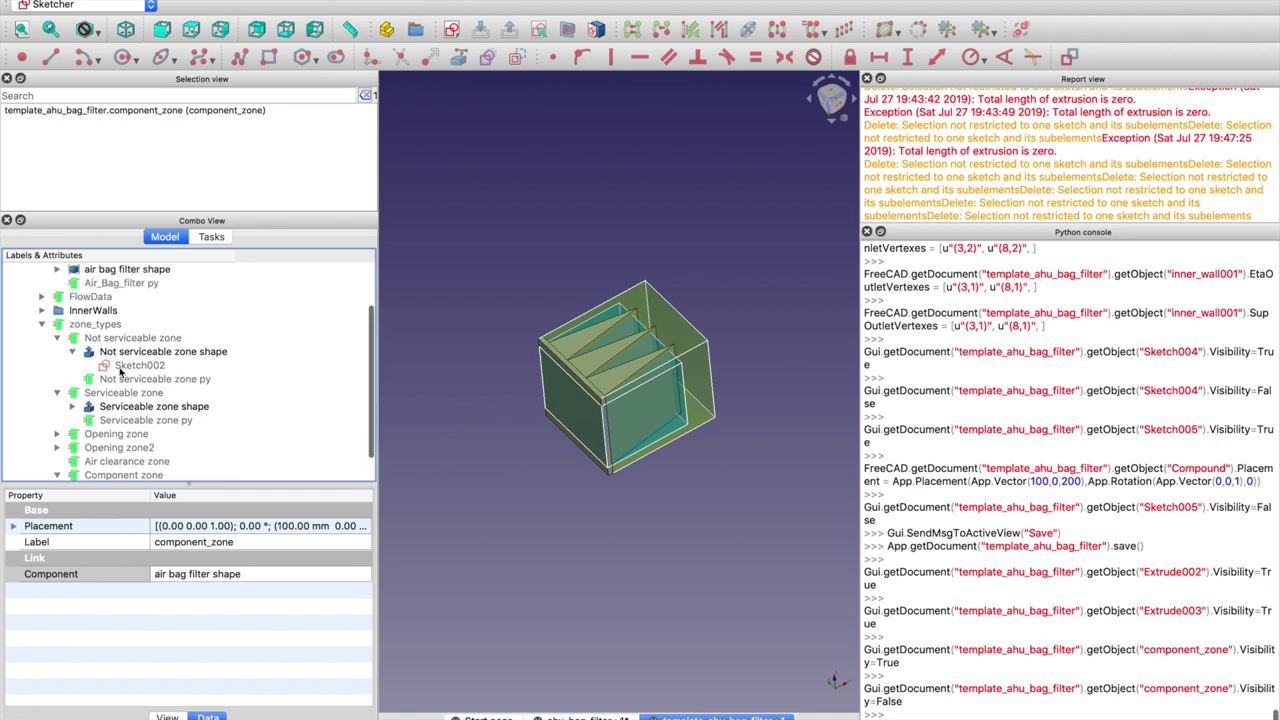
Inspect the sup flow and its Inlet and Outlet under FlowData
{"action": "left_click", "coordinate": [41, 324]}
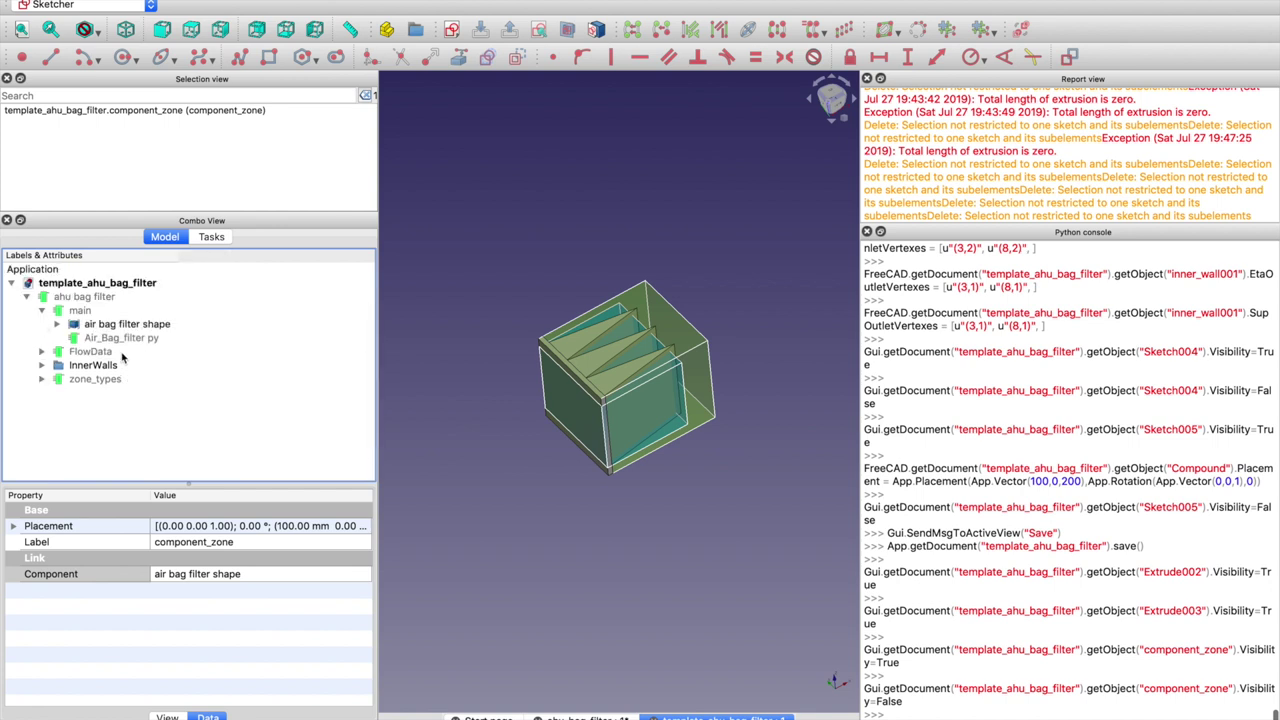
{"action": "left_click", "coordinate": [105, 355]}
{"action": "left_click", "coordinate": [43, 352]}
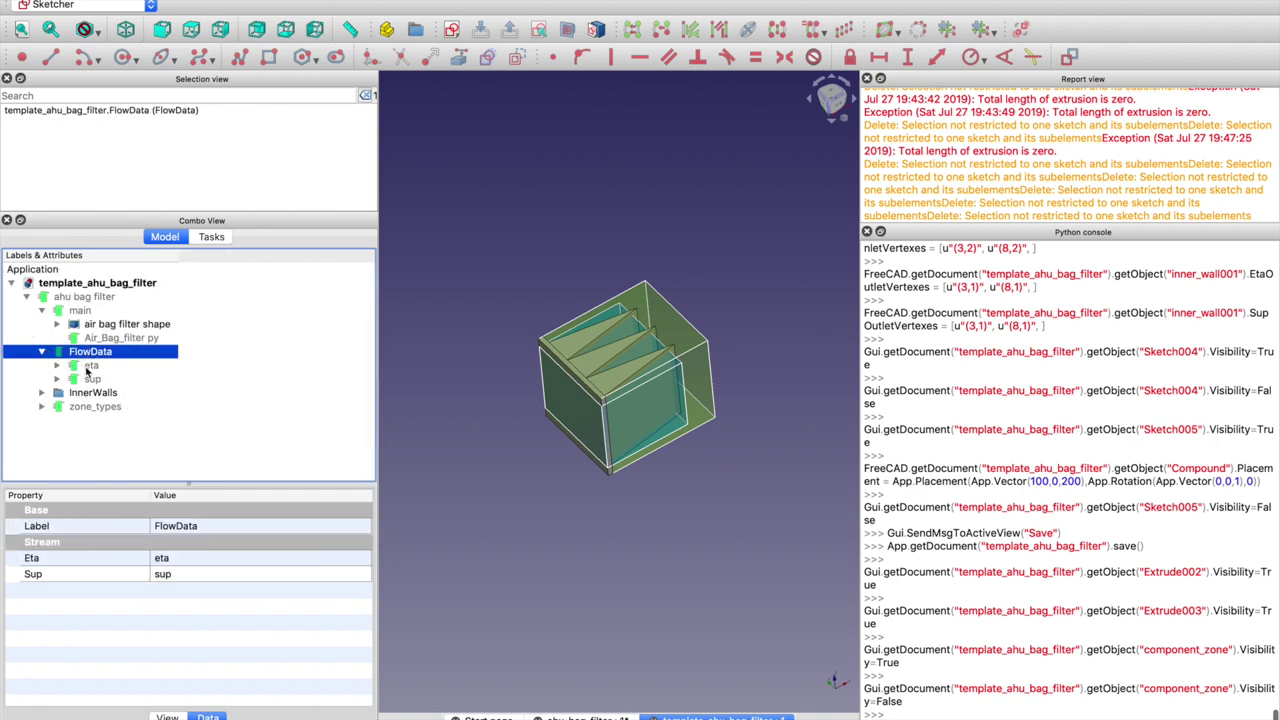
{"action": "left_click", "coordinate": [58, 379]}
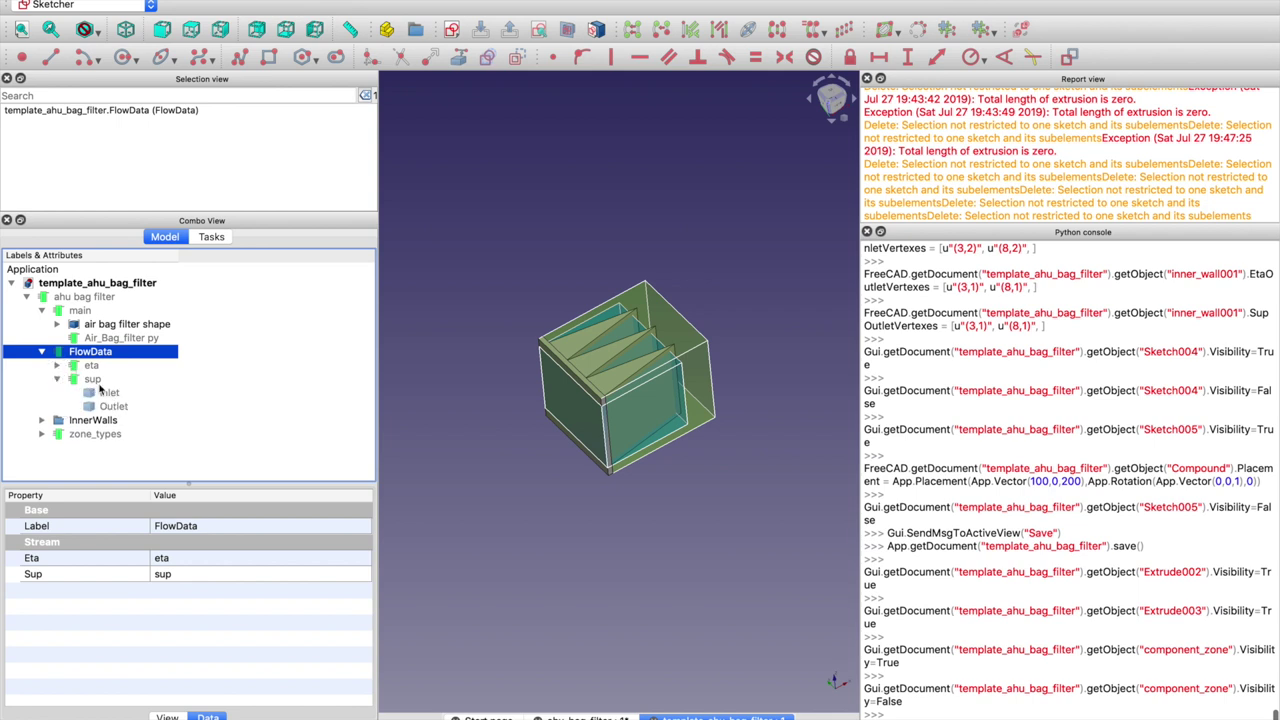
{"action": "left_click", "coordinate": [92, 379]}
{"action": "left_click", "coordinate": [109, 393]}
{"action": "left_click", "coordinate": [113, 406]}
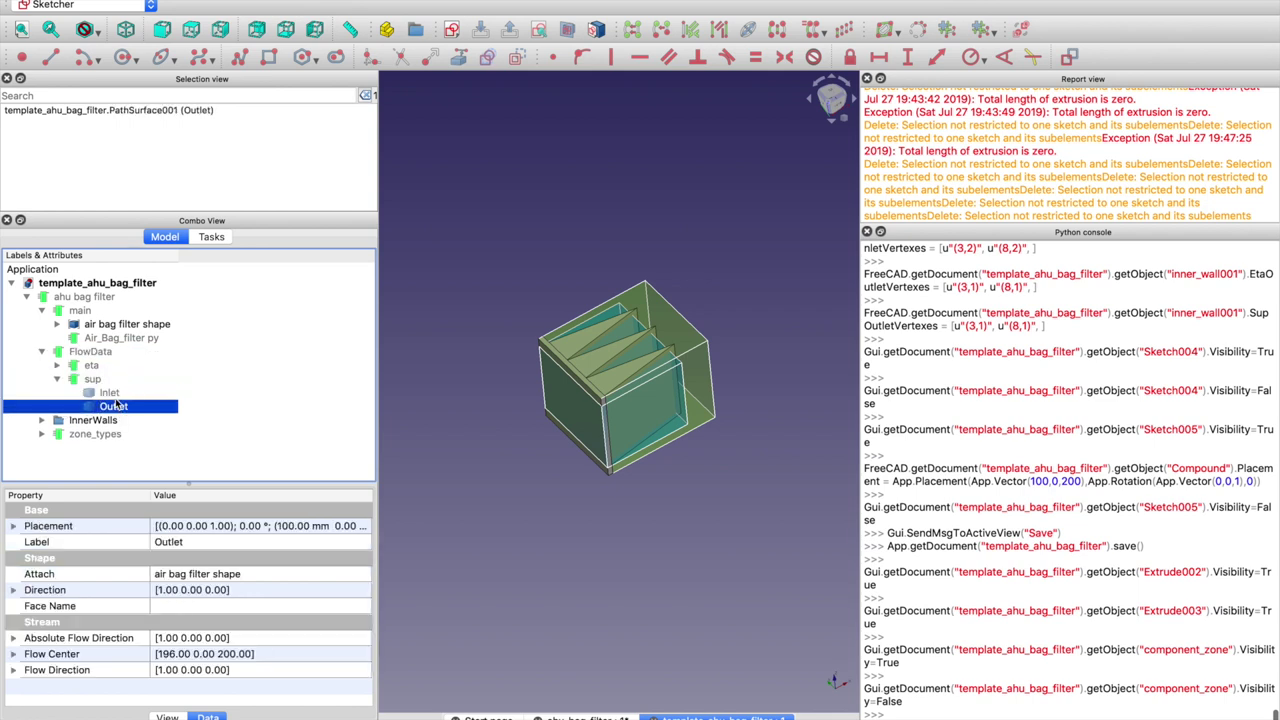
Show the sup Inlet and Outlet surfaces, then hide both again
{"action": "left_click", "coordinate": [109, 393]}
{"action": "key", "text": "space"}
{"action": "left_click", "coordinate": [120, 407]}
{"action": "key", "text": "space"}
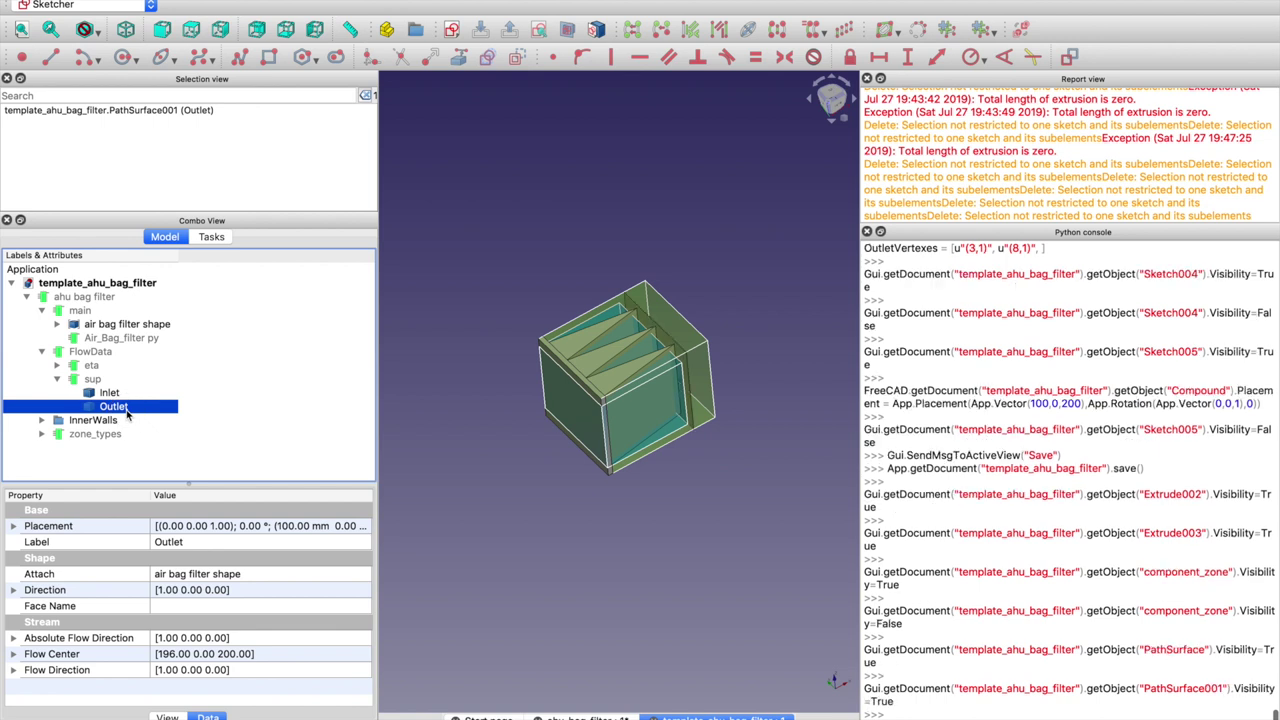
{"action": "left_click", "coordinate": [109, 393]}
{"action": "left_click", "coordinate": [113, 406]}
{"action": "key", "text": "space"}
{"action": "left_click", "coordinate": [115, 393]}
{"action": "key", "text": "space"}
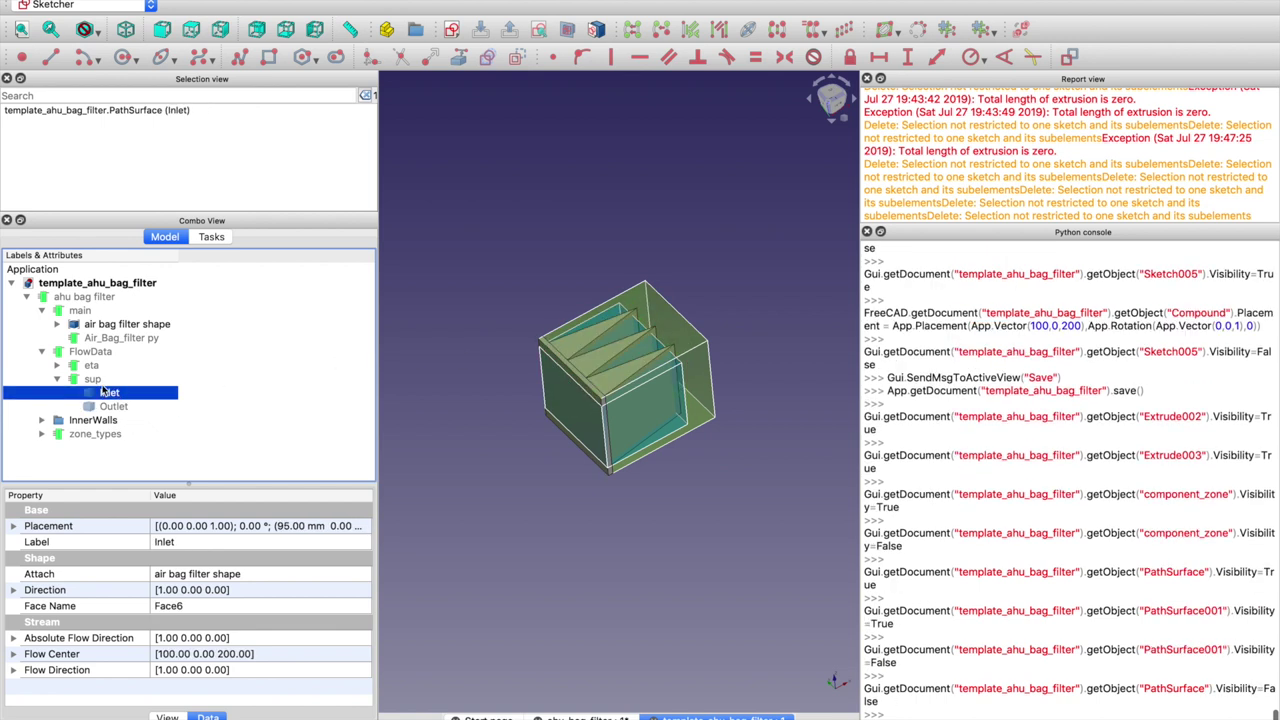
{"action": "left_click", "coordinate": [58, 379]}
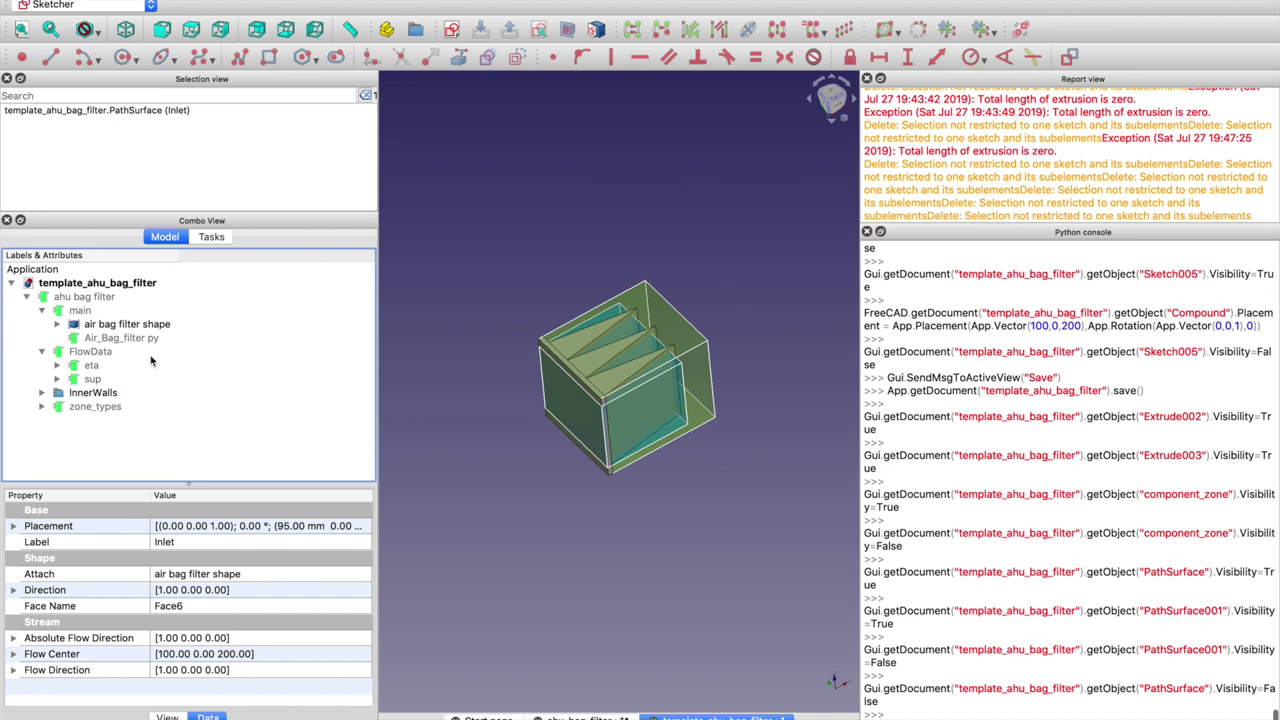
Expand InnerWalls and select inner_wall's Sketch004
{"action": "left_click", "coordinate": [43, 393]}
{"action": "left_click", "coordinate": [96, 407]}
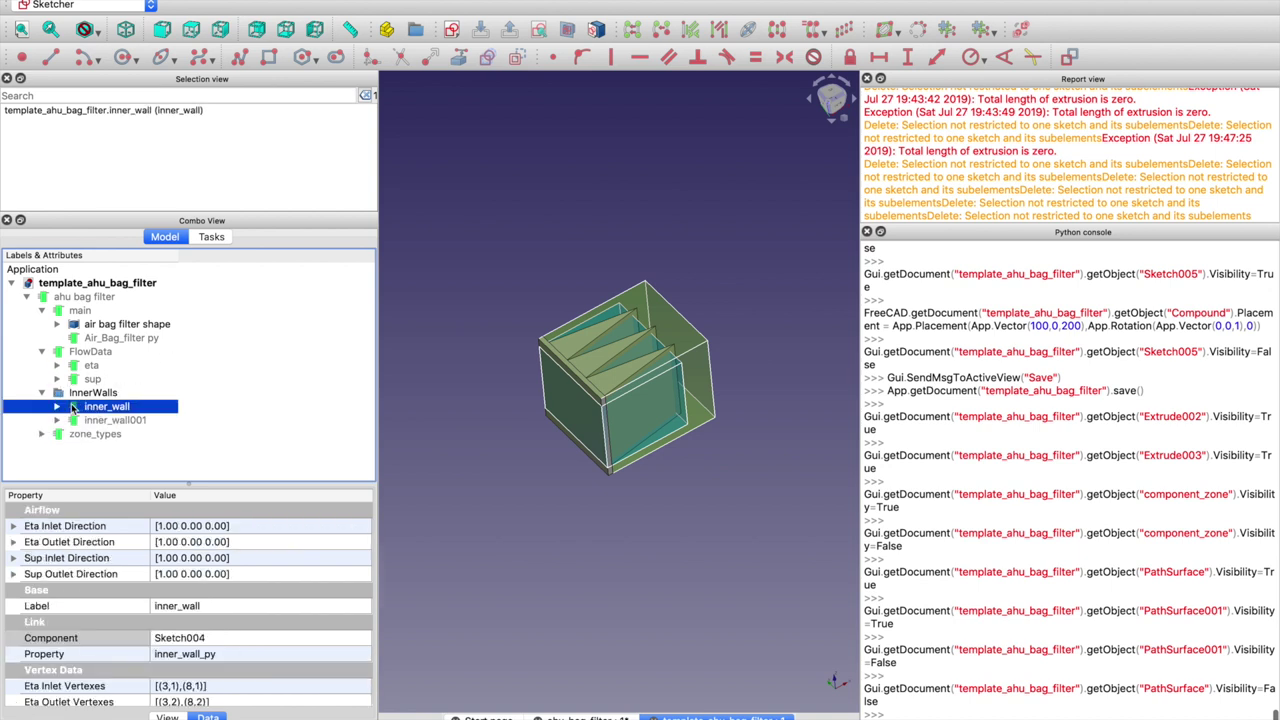
{"action": "left_click", "coordinate": [57, 406]}
{"action": "left_click", "coordinate": [100, 420]}
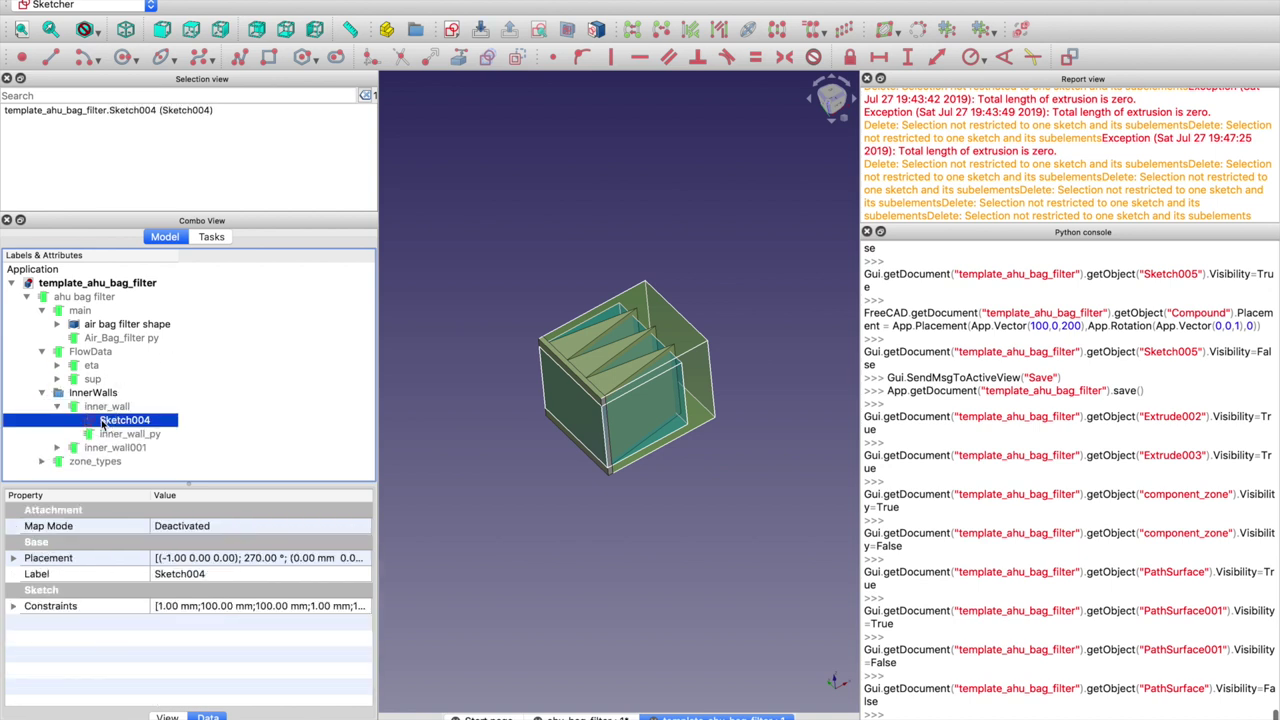
Show Sketch004, switch to front view, and expand the air bag filter shape's Placement position
{"action": "key", "text": "space"}
{"action": "left_click", "coordinate": [162, 29]}
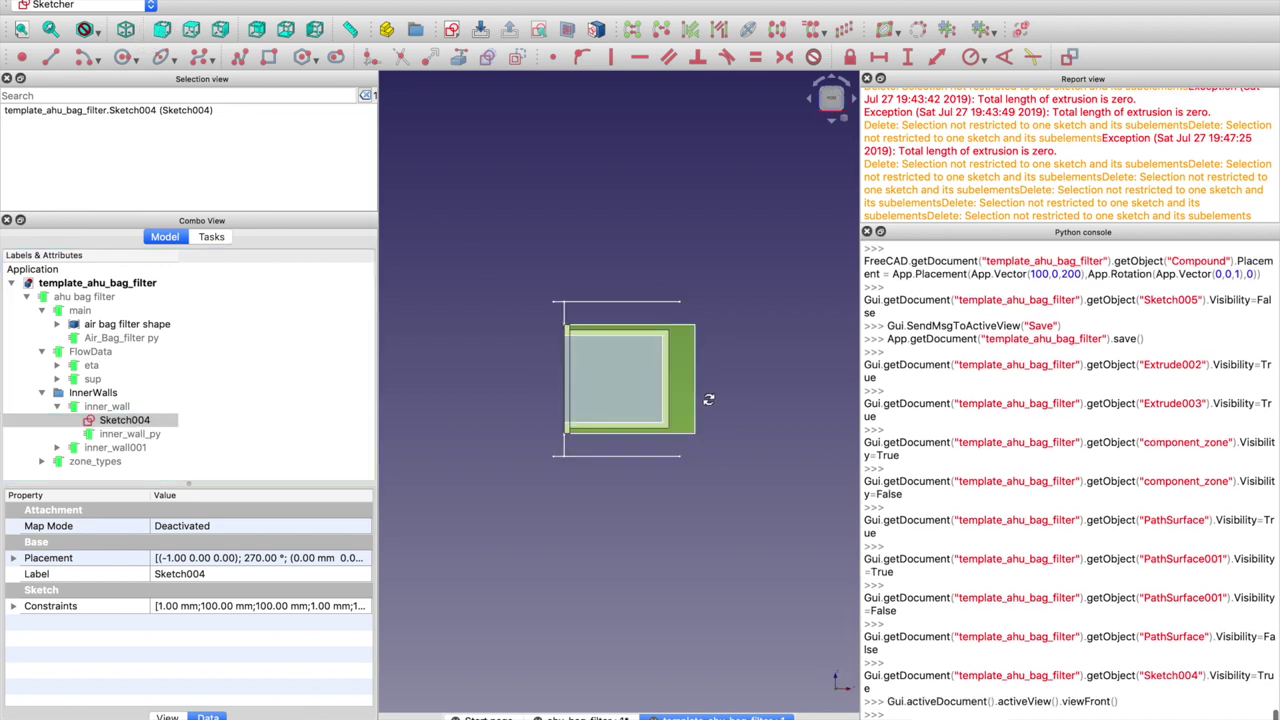
{"action": "left_click", "coordinate": [155, 324]}
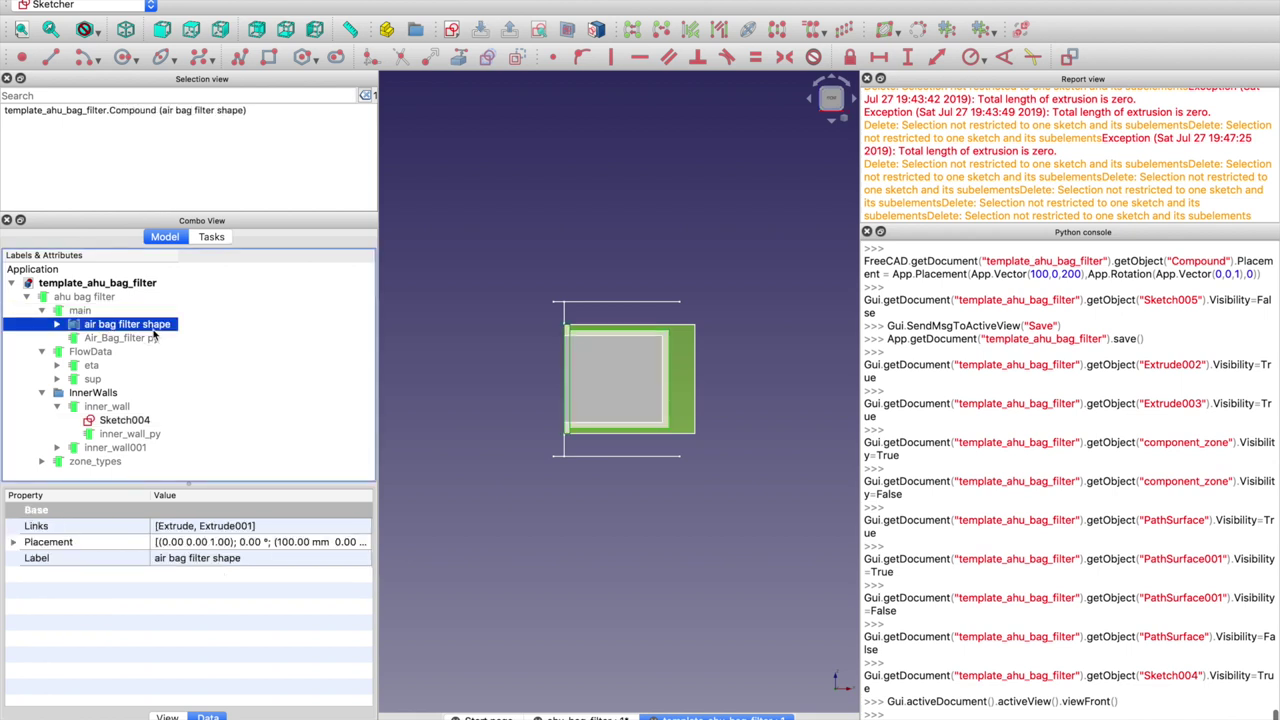
{"action": "left_click", "coordinate": [14, 542]}
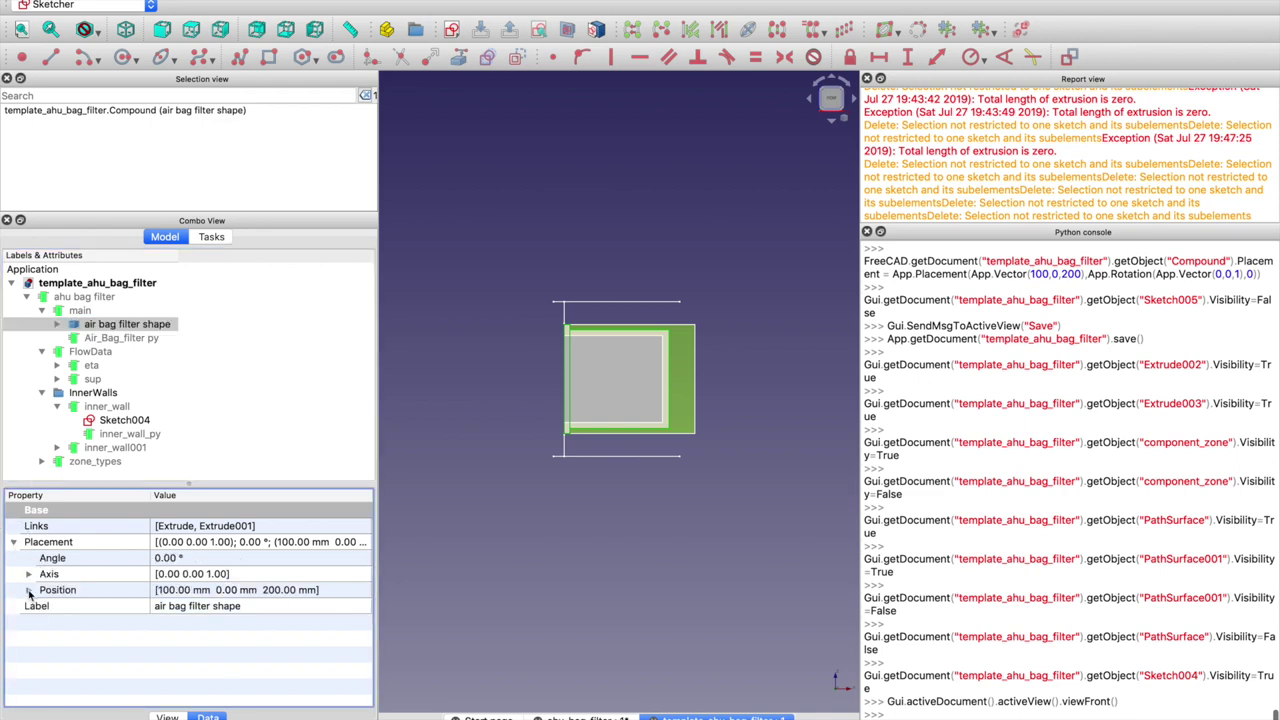
{"action": "left_click", "coordinate": [30, 592]}
{"action": "double_click", "coordinate": [58, 592]}
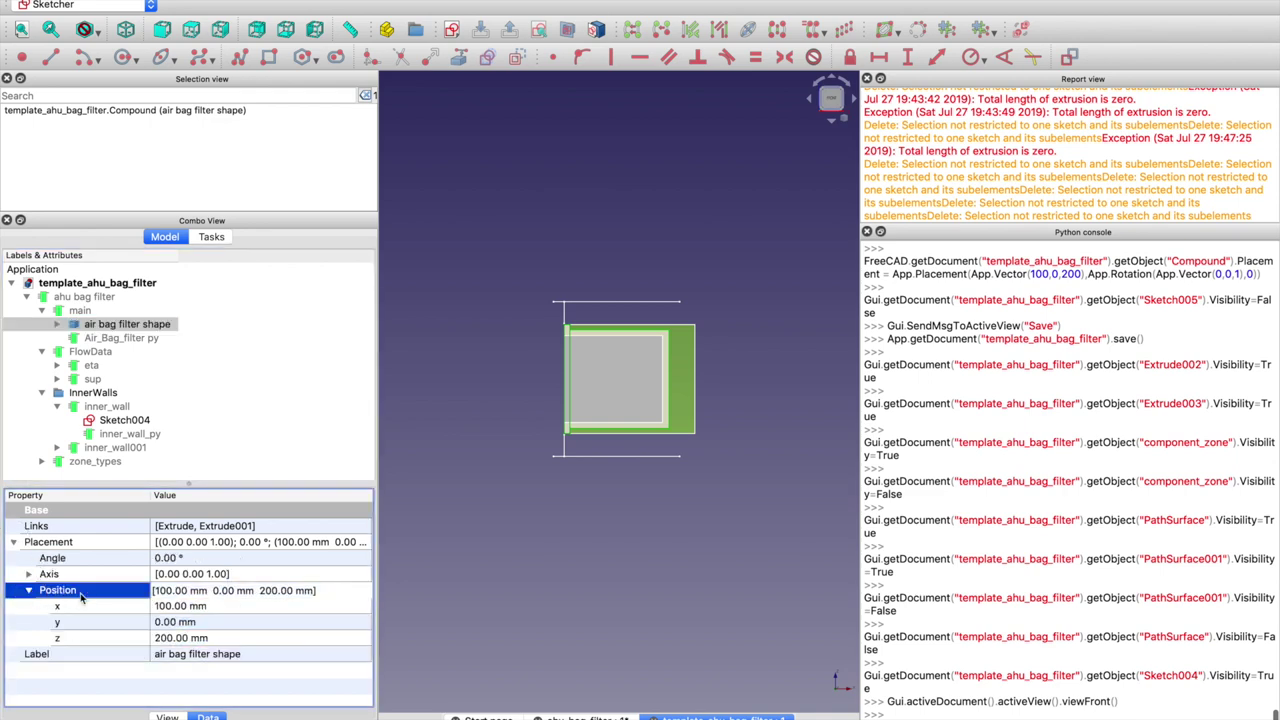
Set the air bag filter shape's y position to 100 mm and z to 300 mm
{"action": "left_click", "coordinate": [172, 622]}
{"action": "type", "text": "100"}
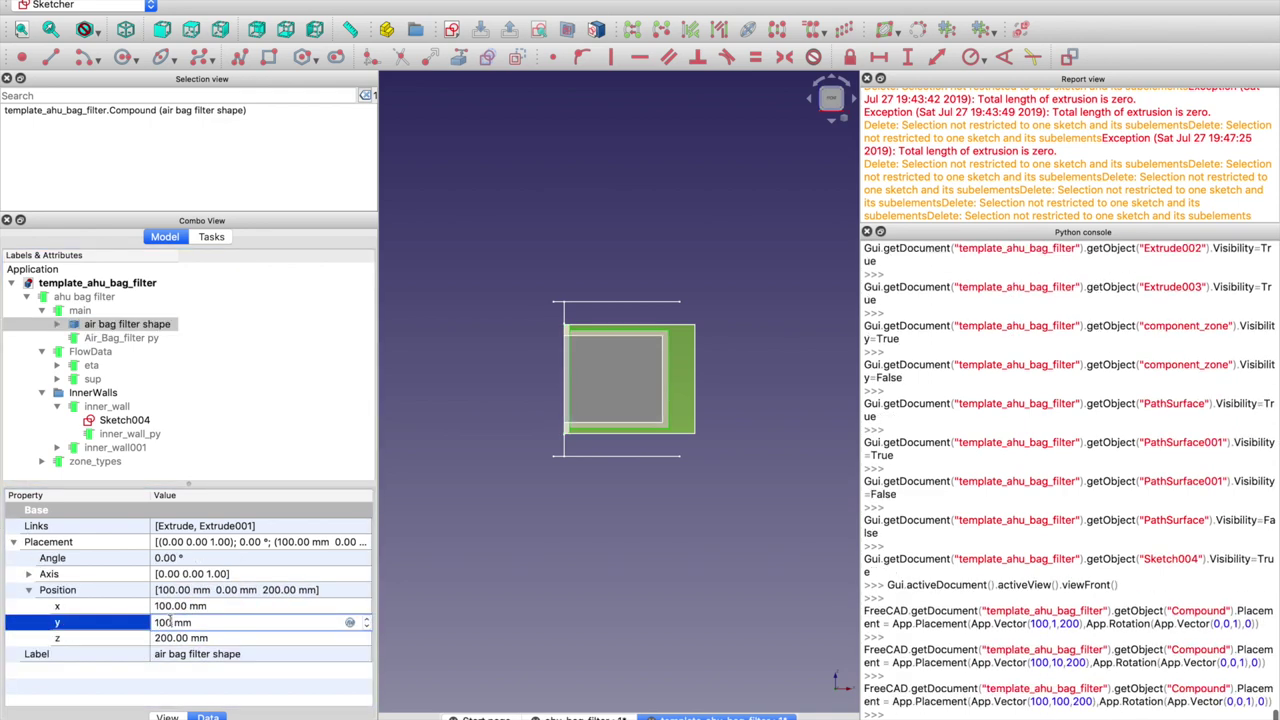
{"action": "key", "text": "Return"}
{"action": "left_click", "coordinate": [172, 637]}
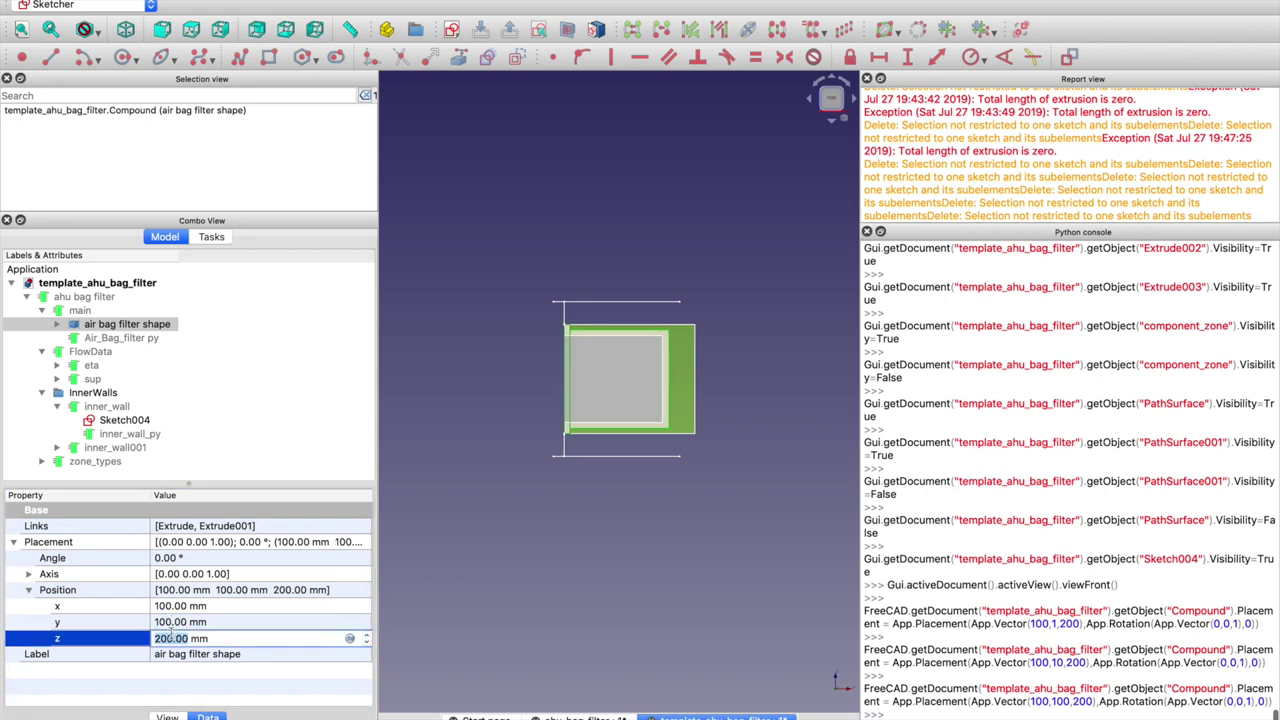
{"action": "type", "text": "300"}
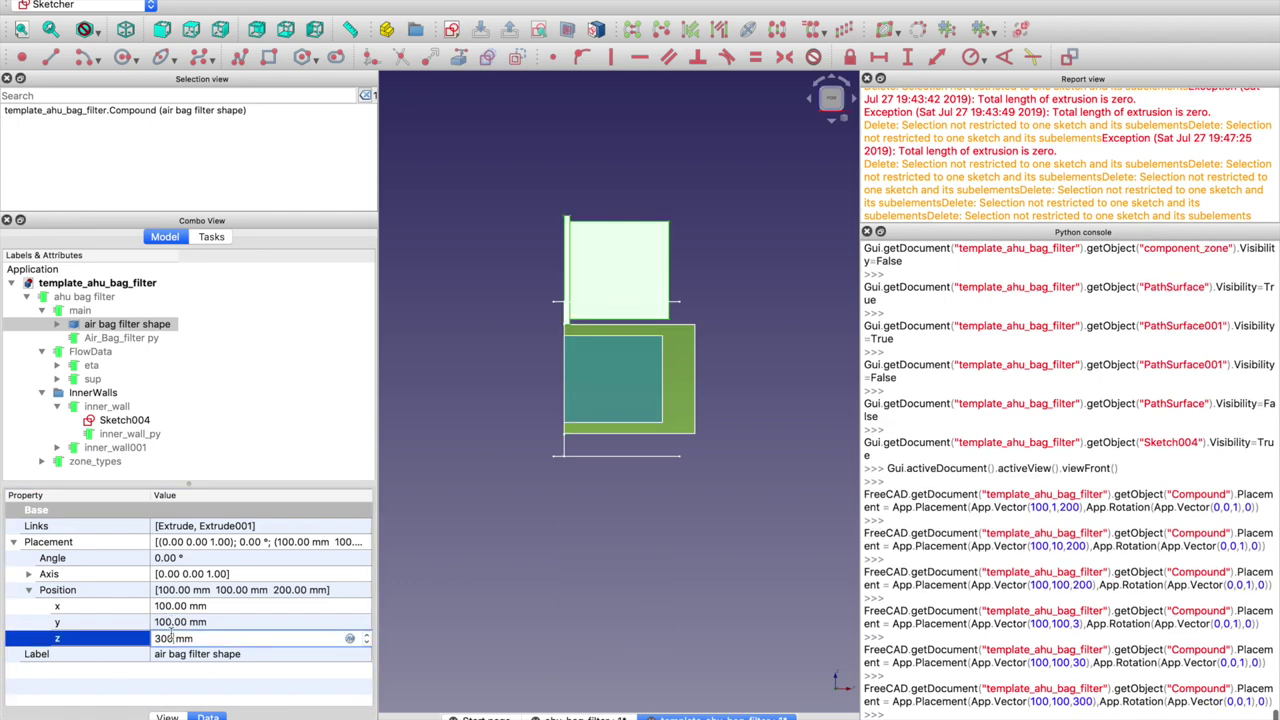
{"action": "key", "text": "Return"}
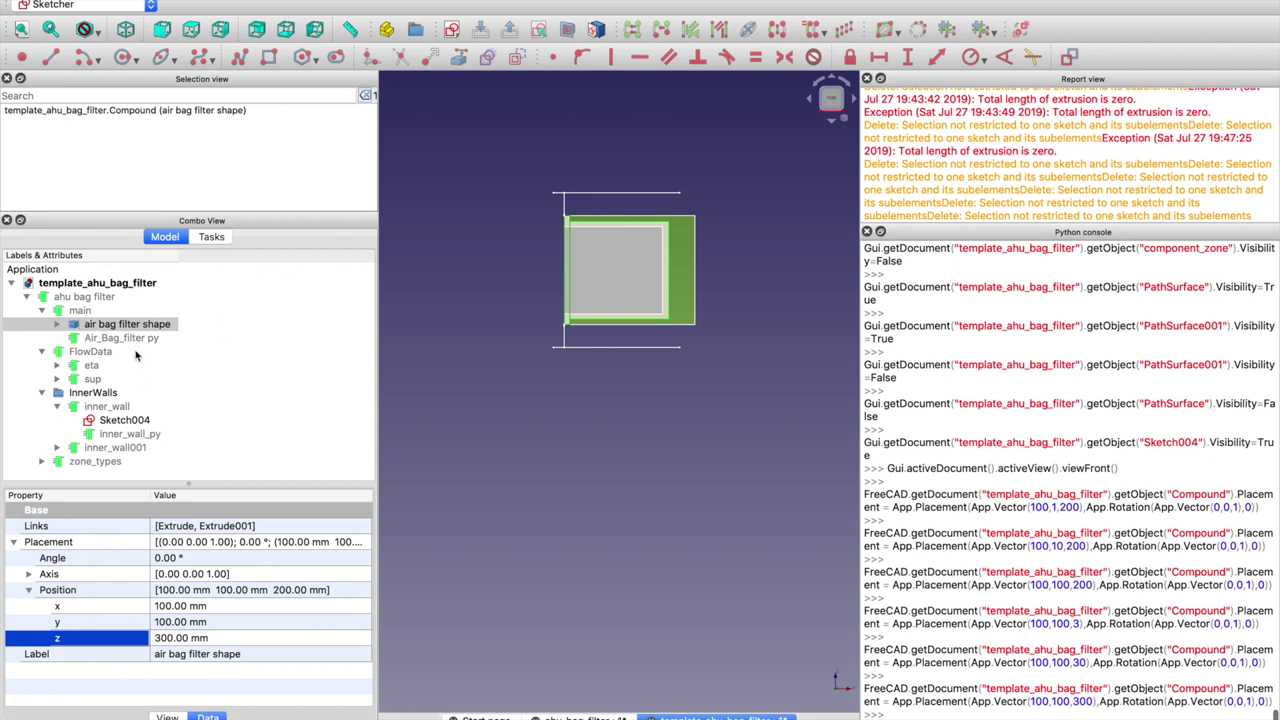
{"action": "left_click", "coordinate": [116, 324]}
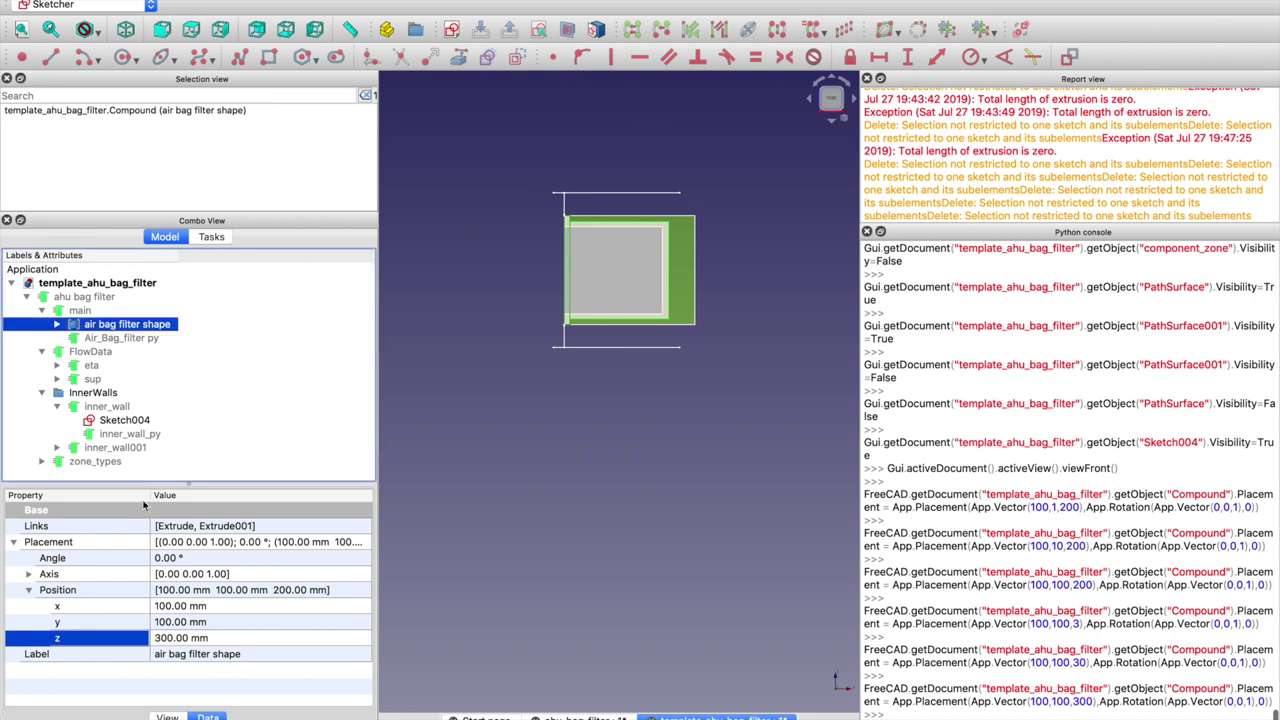
Try a 30° placement angle on the air bag filter shape, then reset it to 0°
{"action": "left_click", "coordinate": [167, 561]}
{"action": "type", "text": "30"}
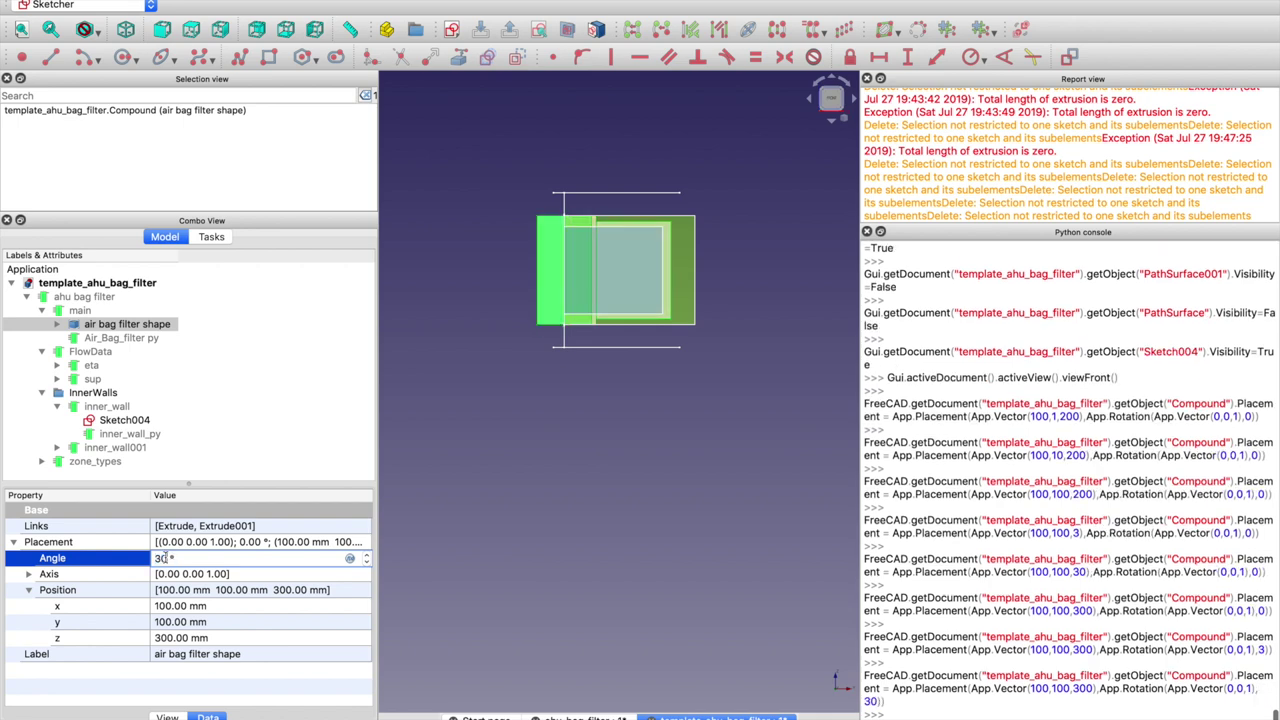
{"action": "key", "text": "Return"}
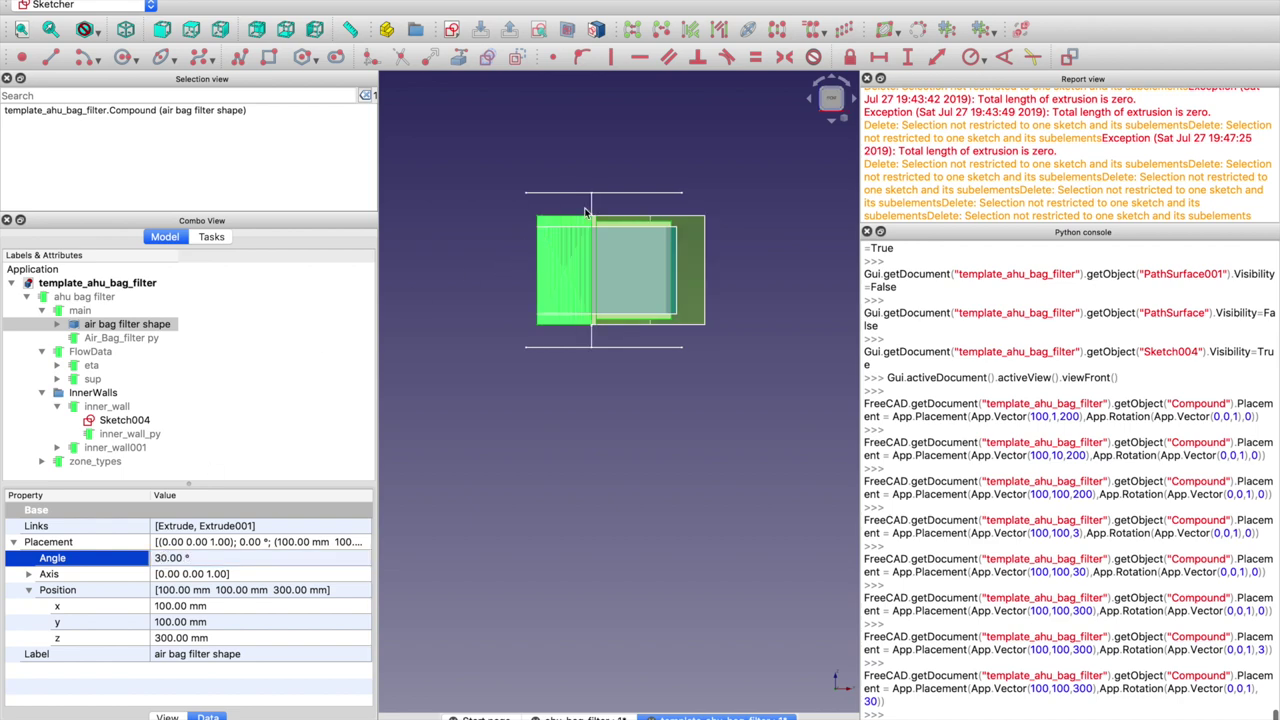
{"action": "middle_click_drag", "start_coordinate": [646, 191], "coordinate": [633, 183]}
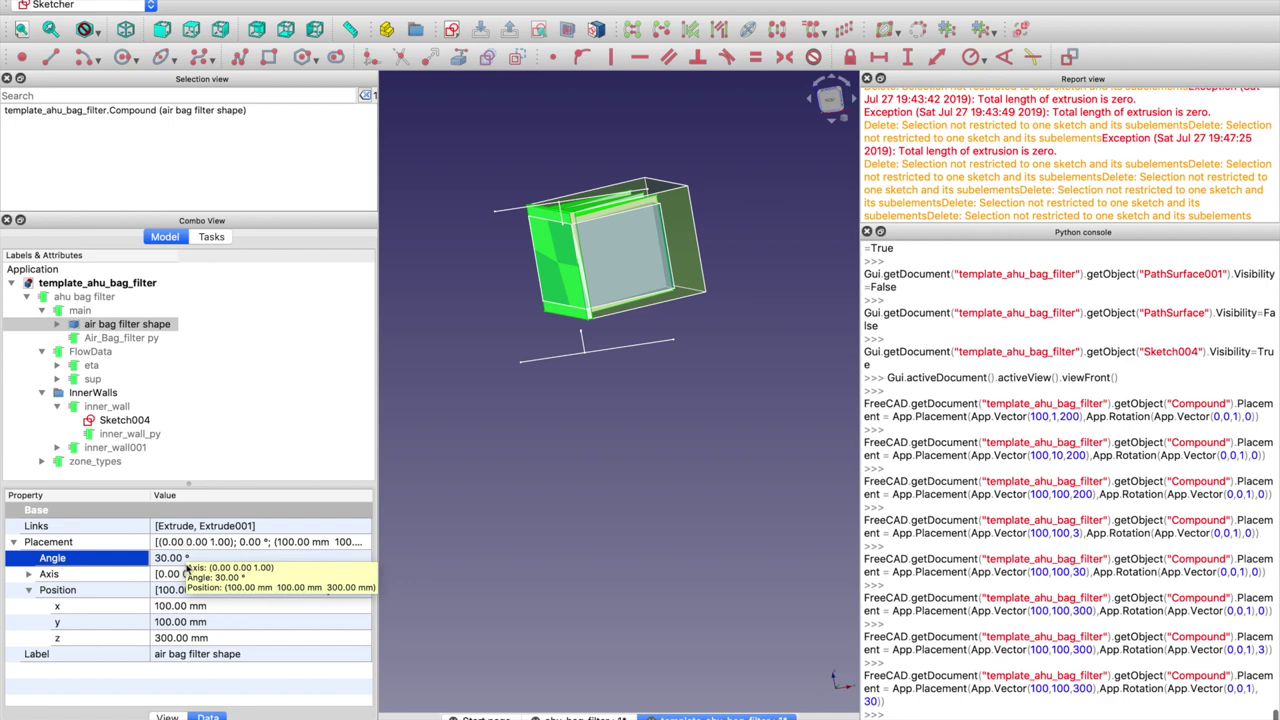
{"action": "left_click", "coordinate": [92, 326]}
{"action": "left_click", "coordinate": [166, 560]}
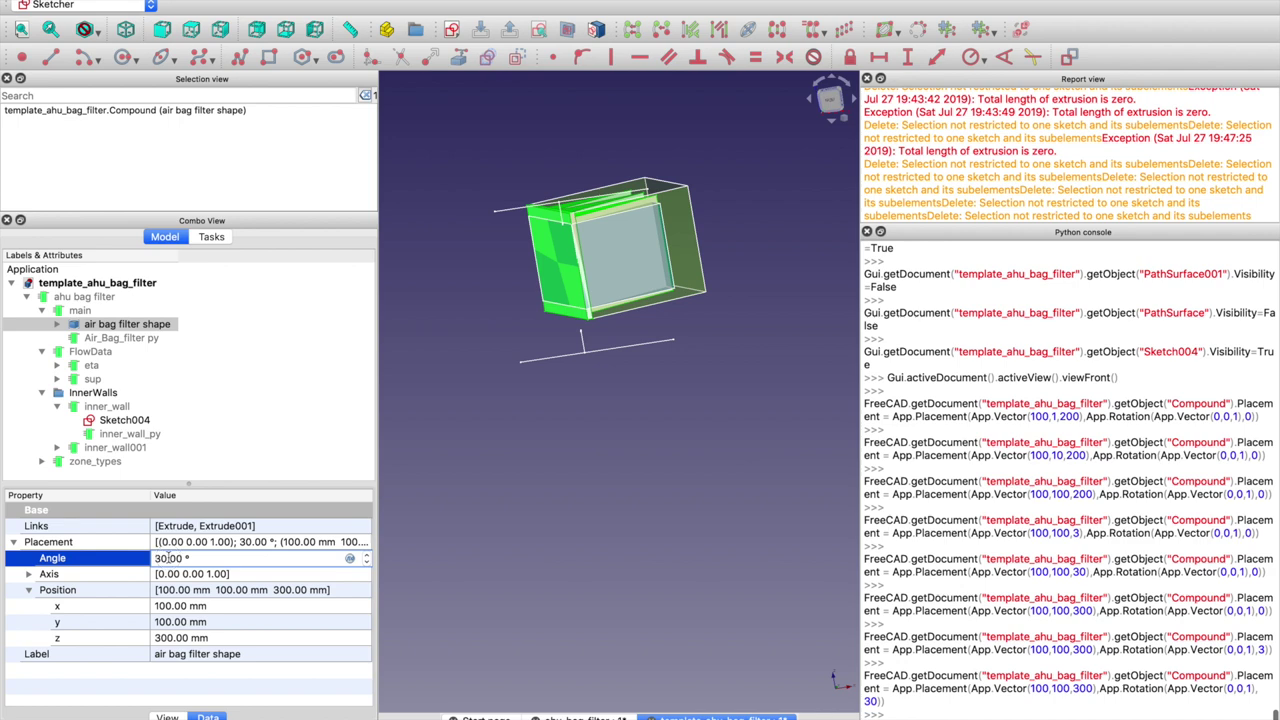
{"action": "key", "text": "BackSpace"}
{"action": "key", "text": "Return"}
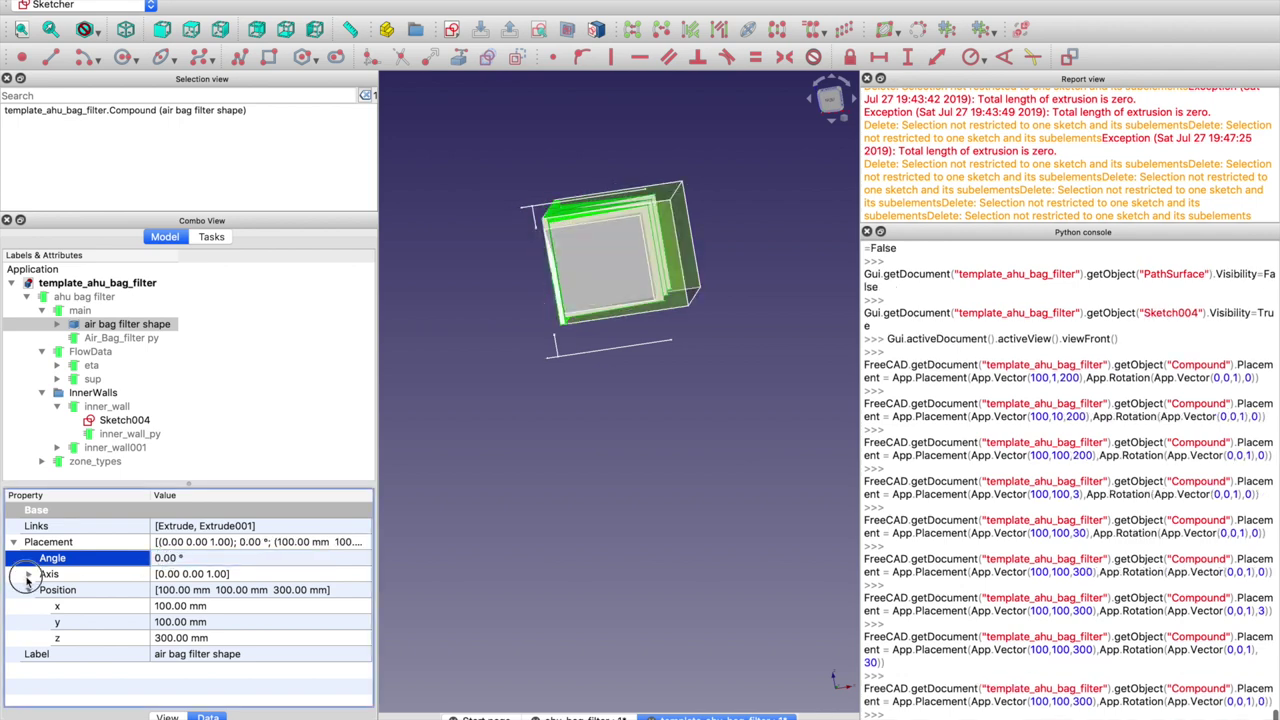
Set the rotation axis to (0,1,0) with a 5° angle and check it in the Front view
{"action": "left_click", "coordinate": [28, 574]}
{"action": "left_click", "coordinate": [166, 606]}
{"action": "type", "text": "1"}
{"action": "key", "text": "Return"}
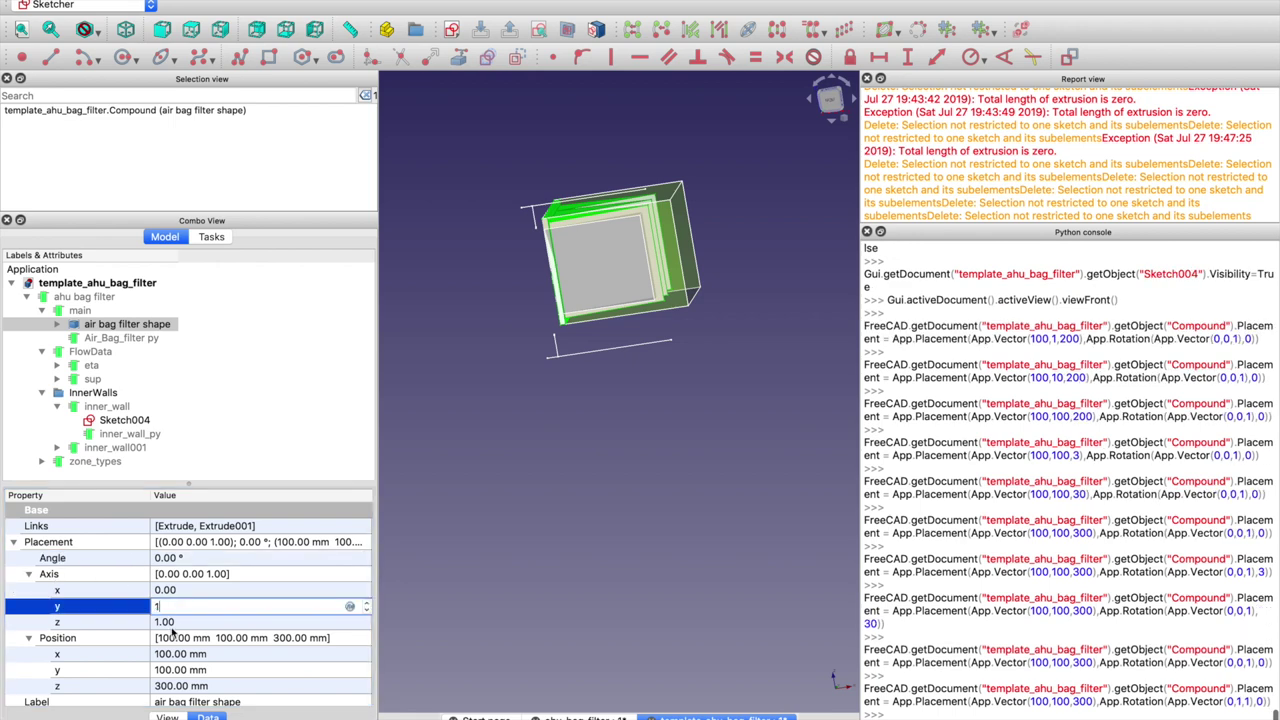
{"action": "left_click", "coordinate": [170, 624]}
{"action": "type", "text": "0"}
{"action": "key", "text": "Return"}
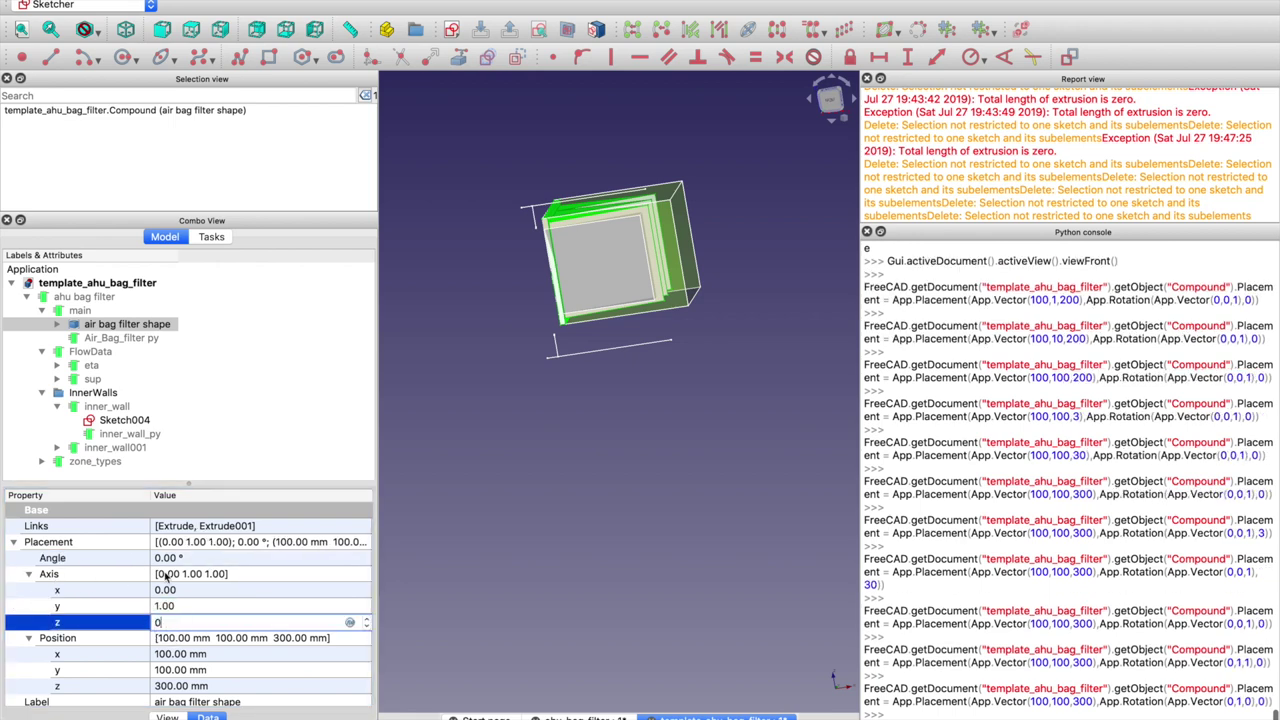
{"action": "left_click", "coordinate": [166, 558]}
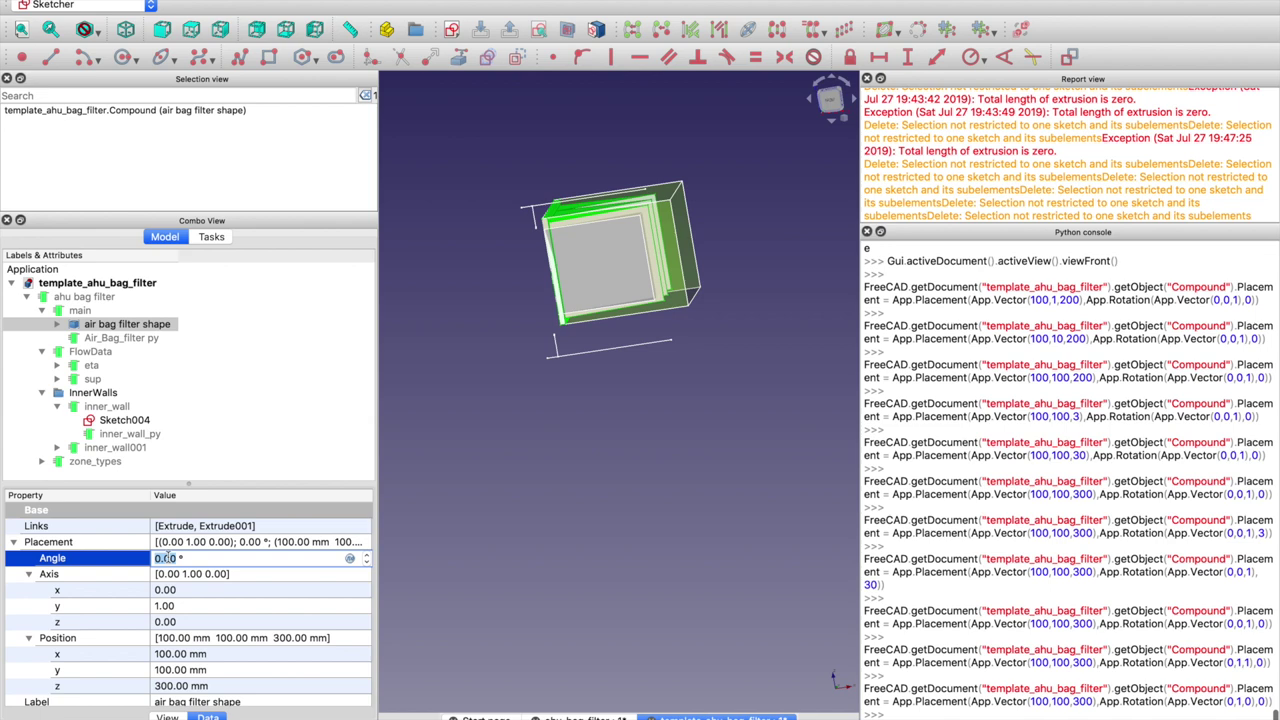
{"action": "type", "text": "5"}
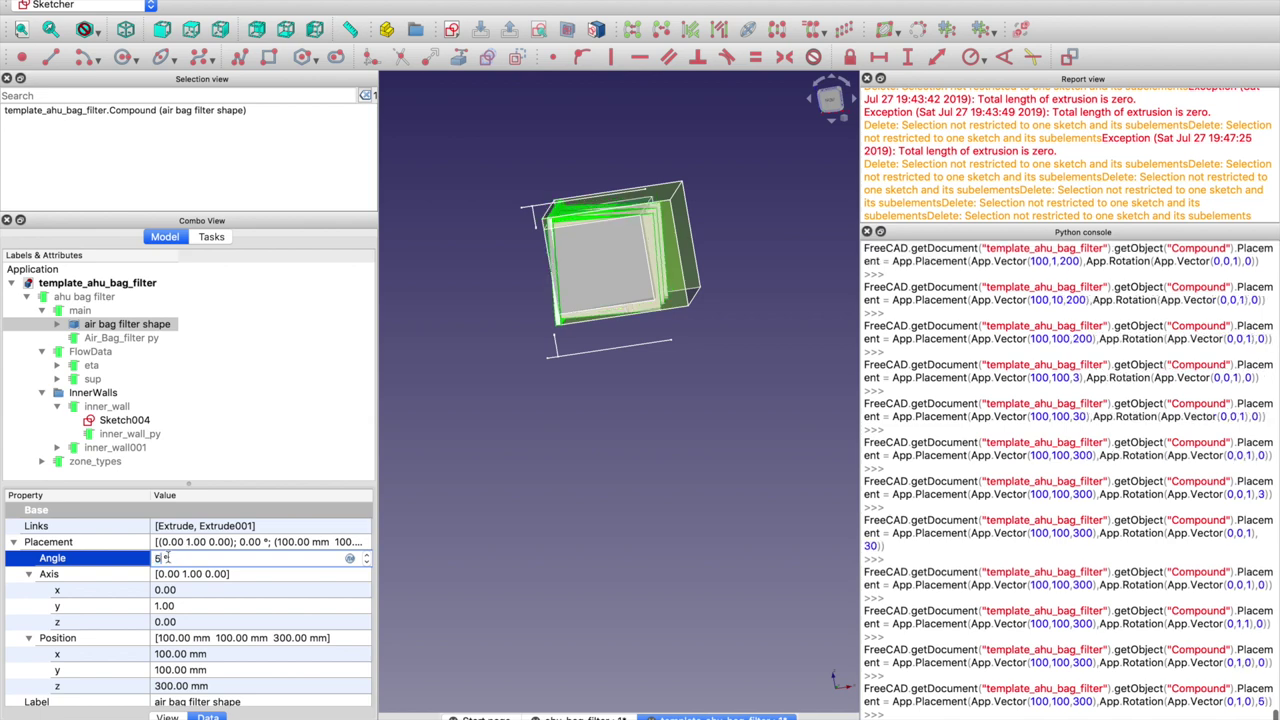
{"action": "key", "text": "Return"}
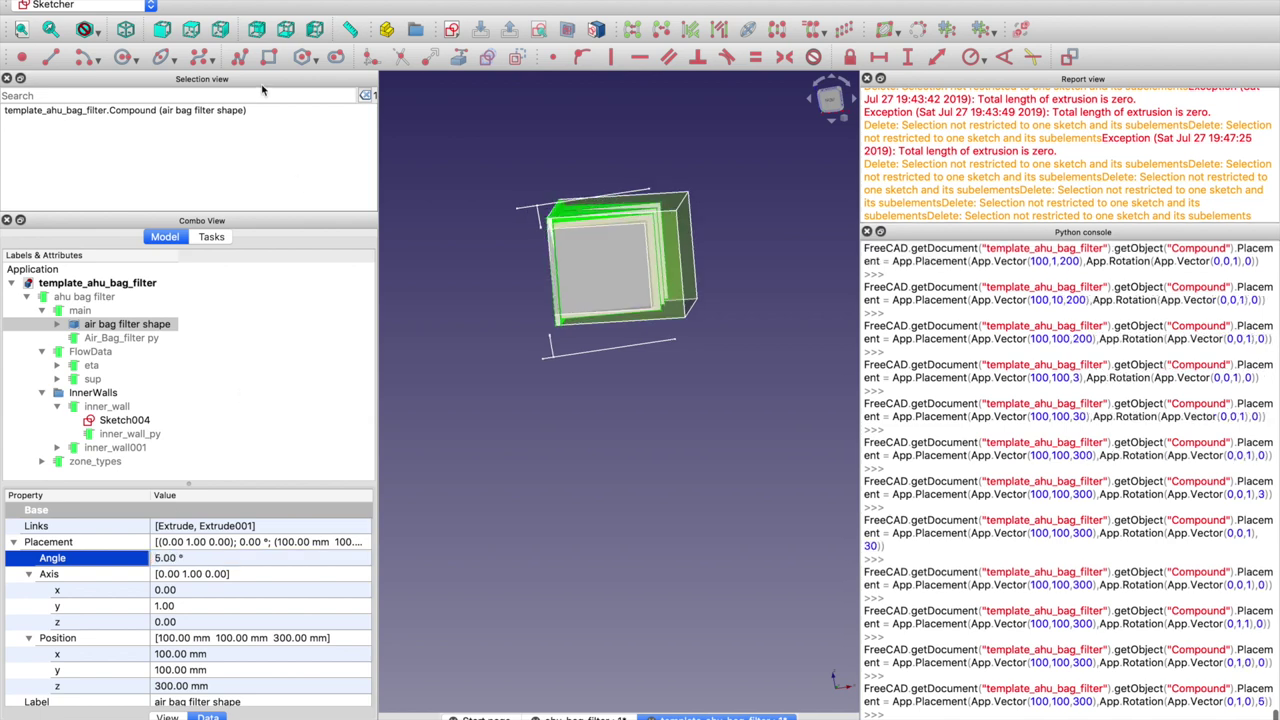
{"action": "left_click", "coordinate": [162, 29]}
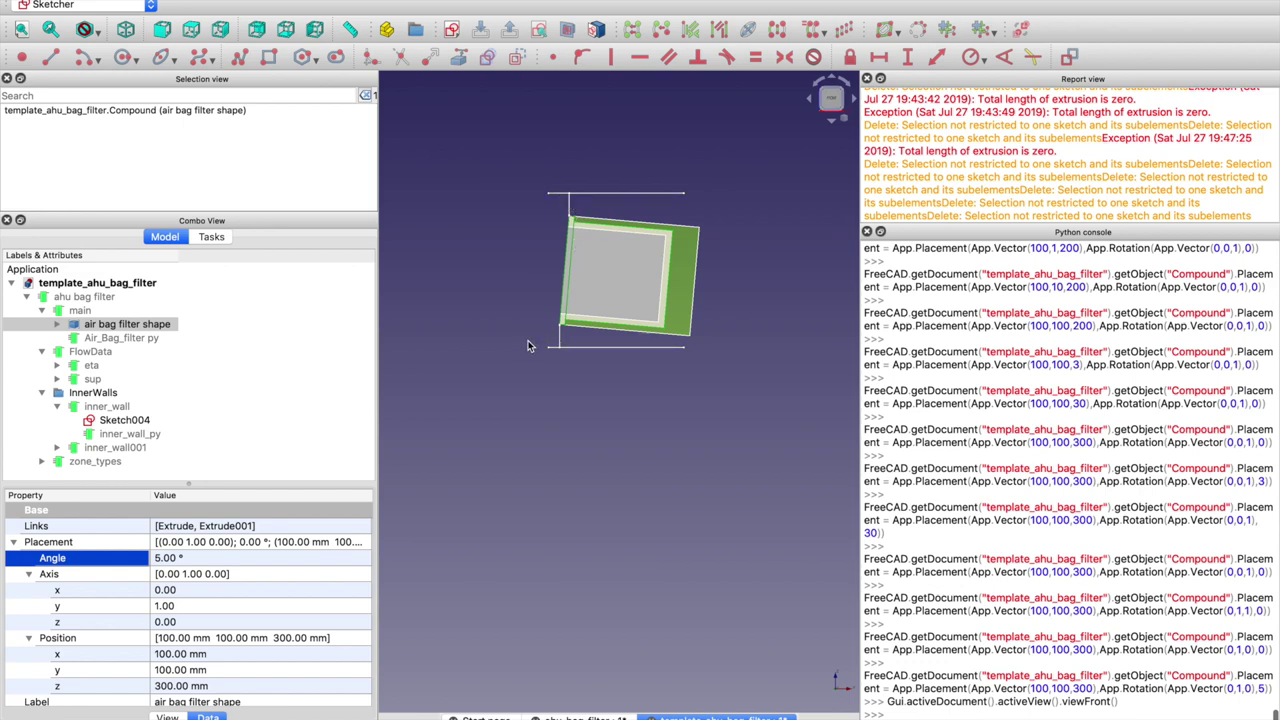
{"action": "middle_click_drag", "start_coordinate": [528, 337], "coordinate": [520, 360]}
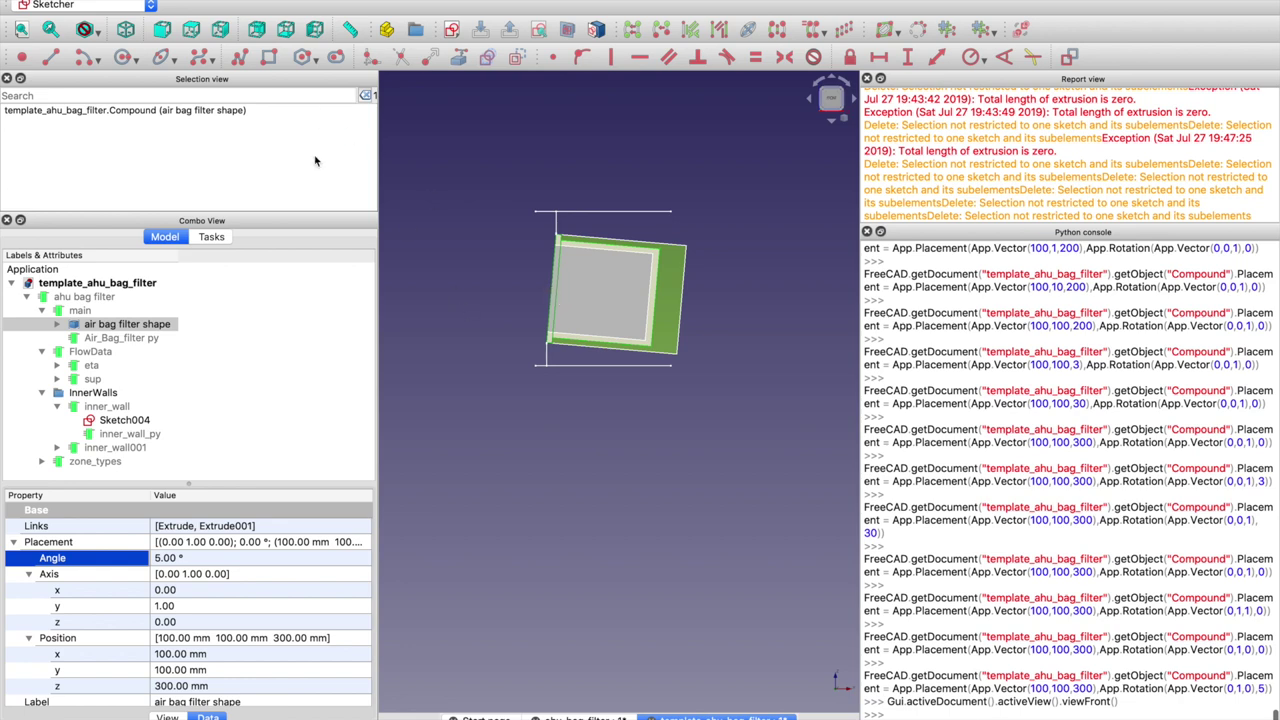
{"action": "left_click", "coordinate": [84, 4]}
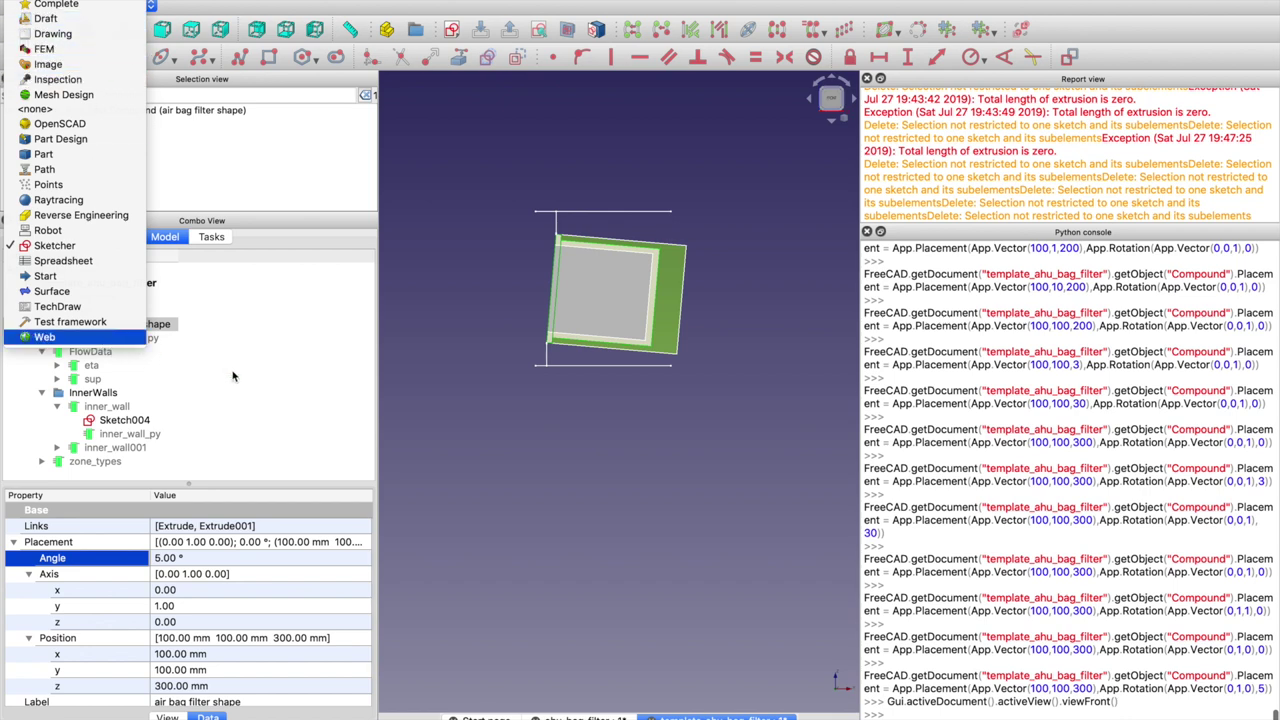
{"action": "left_click", "coordinate": [73, 250]}
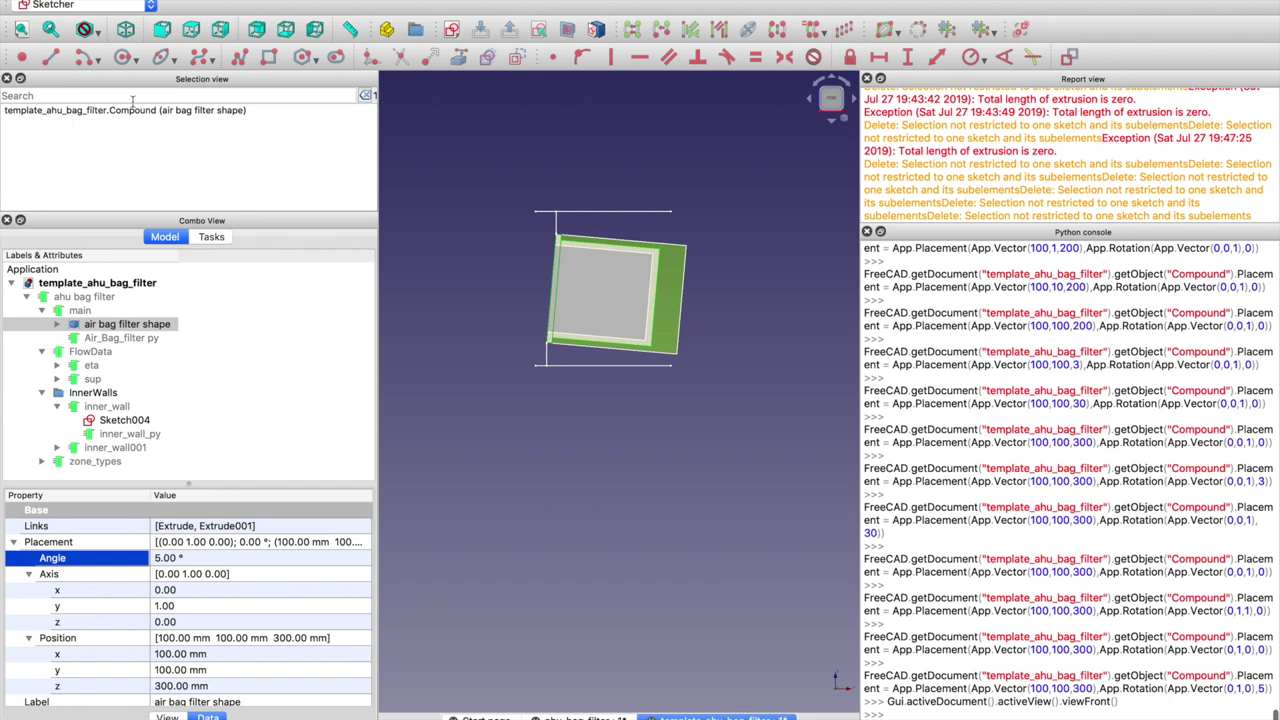